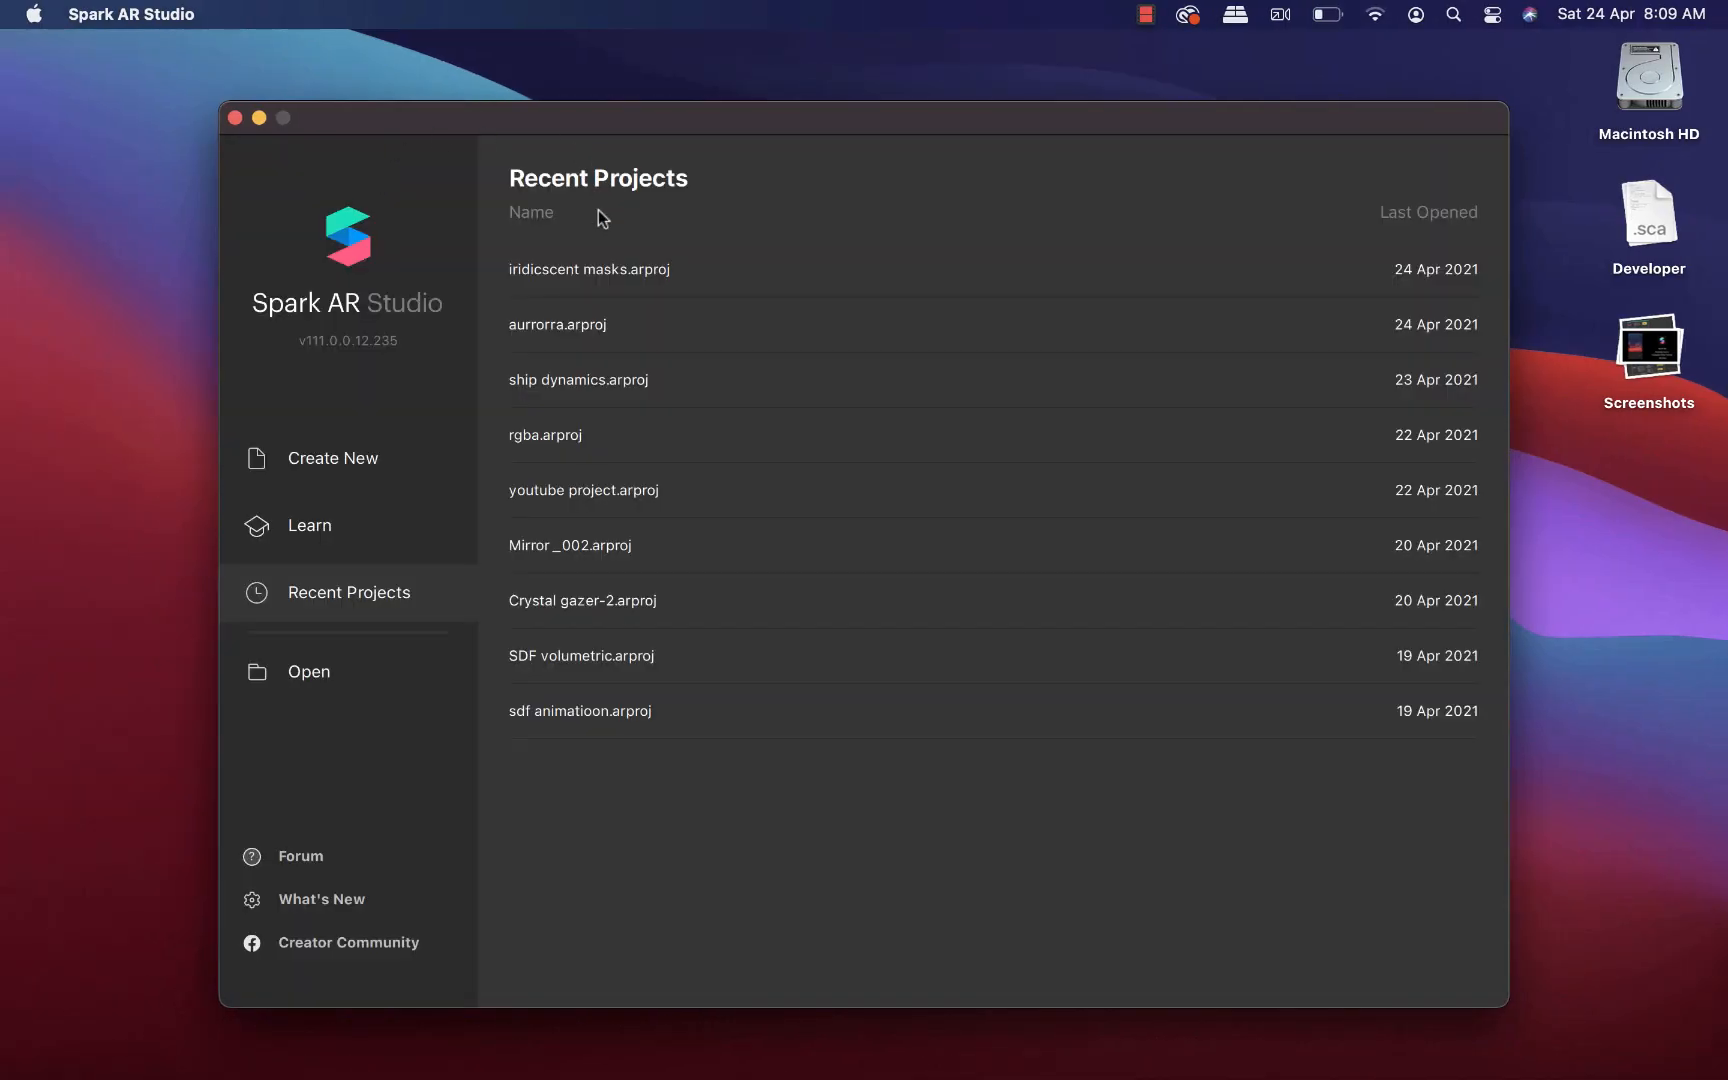
Create a new blank project
left_click(366, 478)
left_click(552, 430)
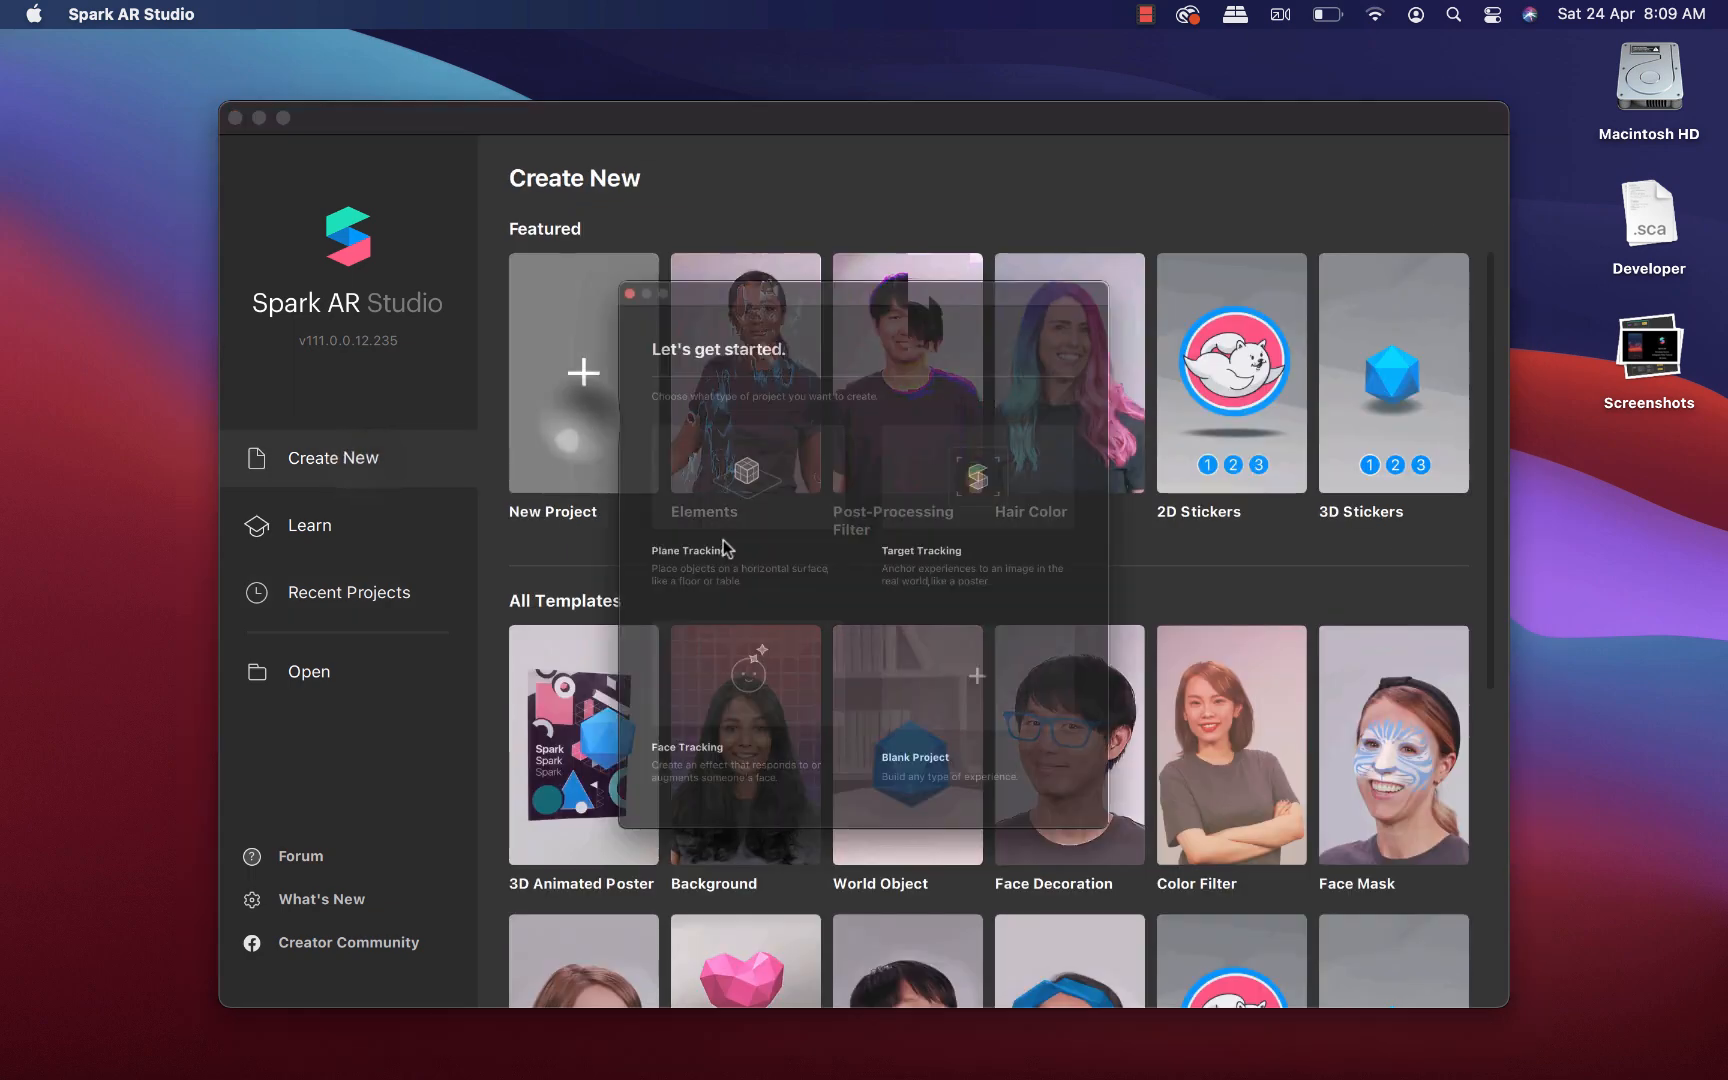
left_click(1056, 692)
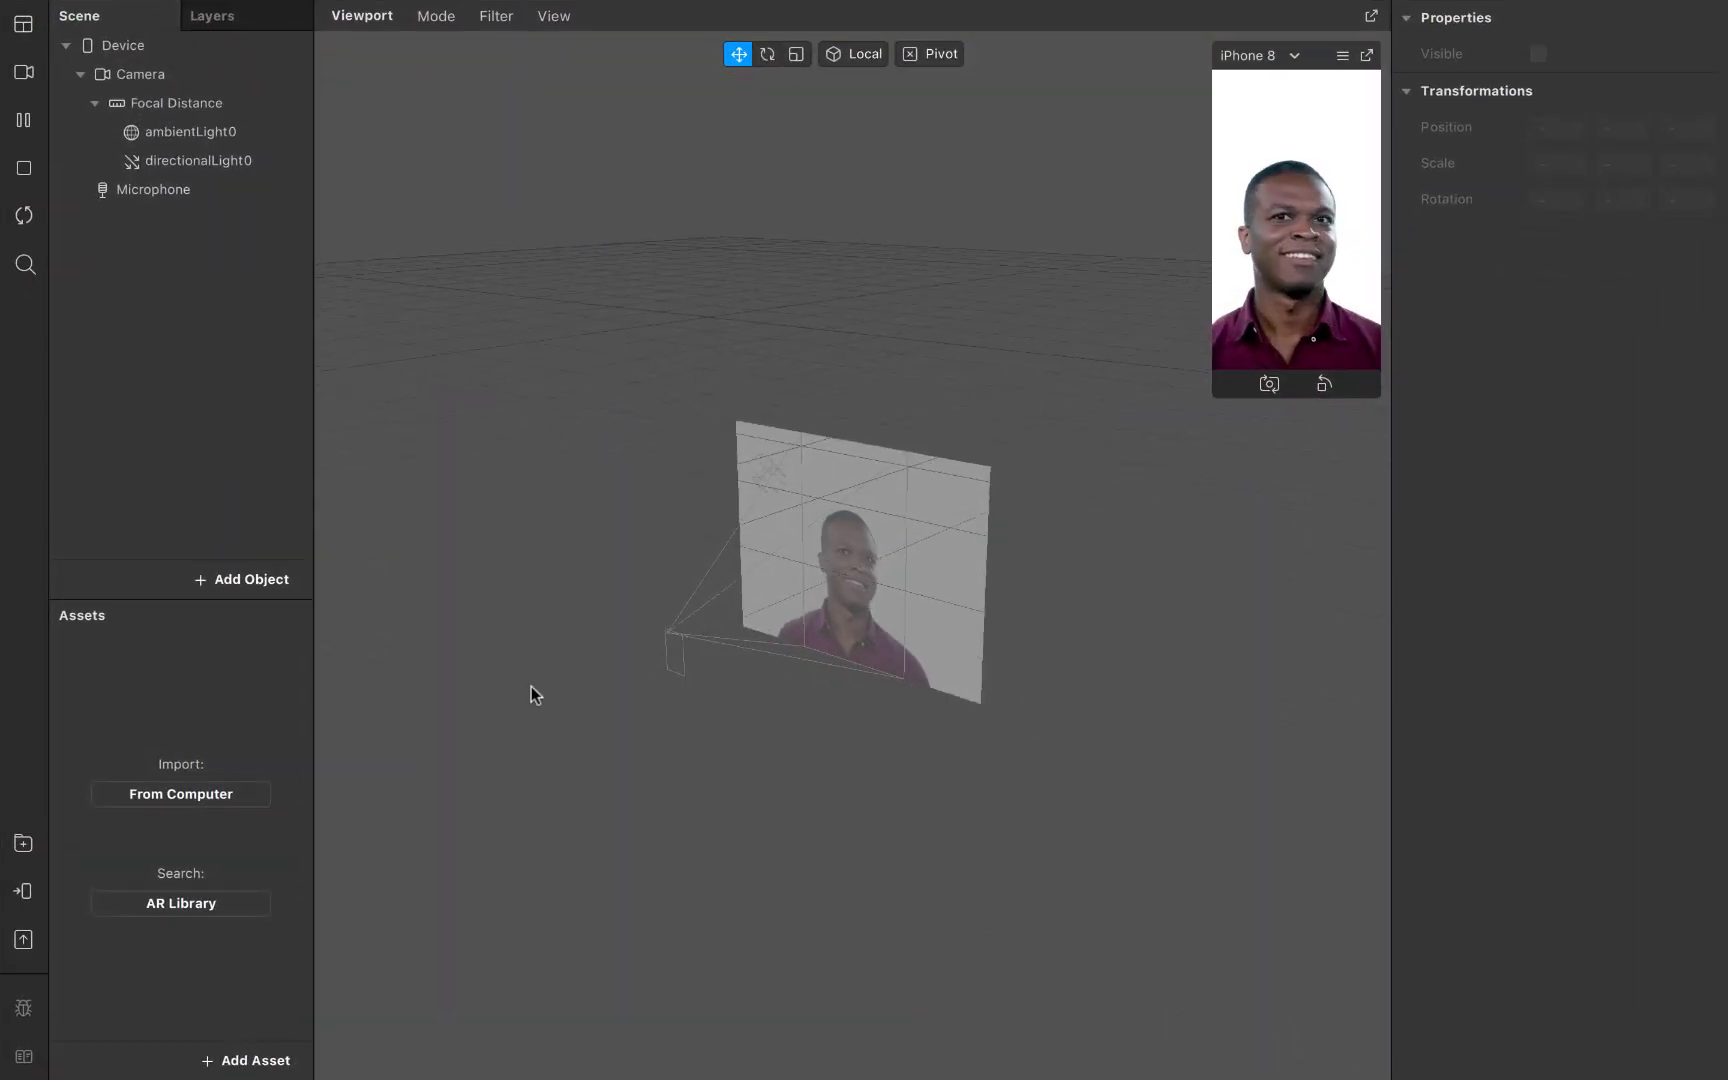
Switch the preview to the built-in FaceTime HD Camera and enlarge the Patch Editor area
left_click(31, 73)
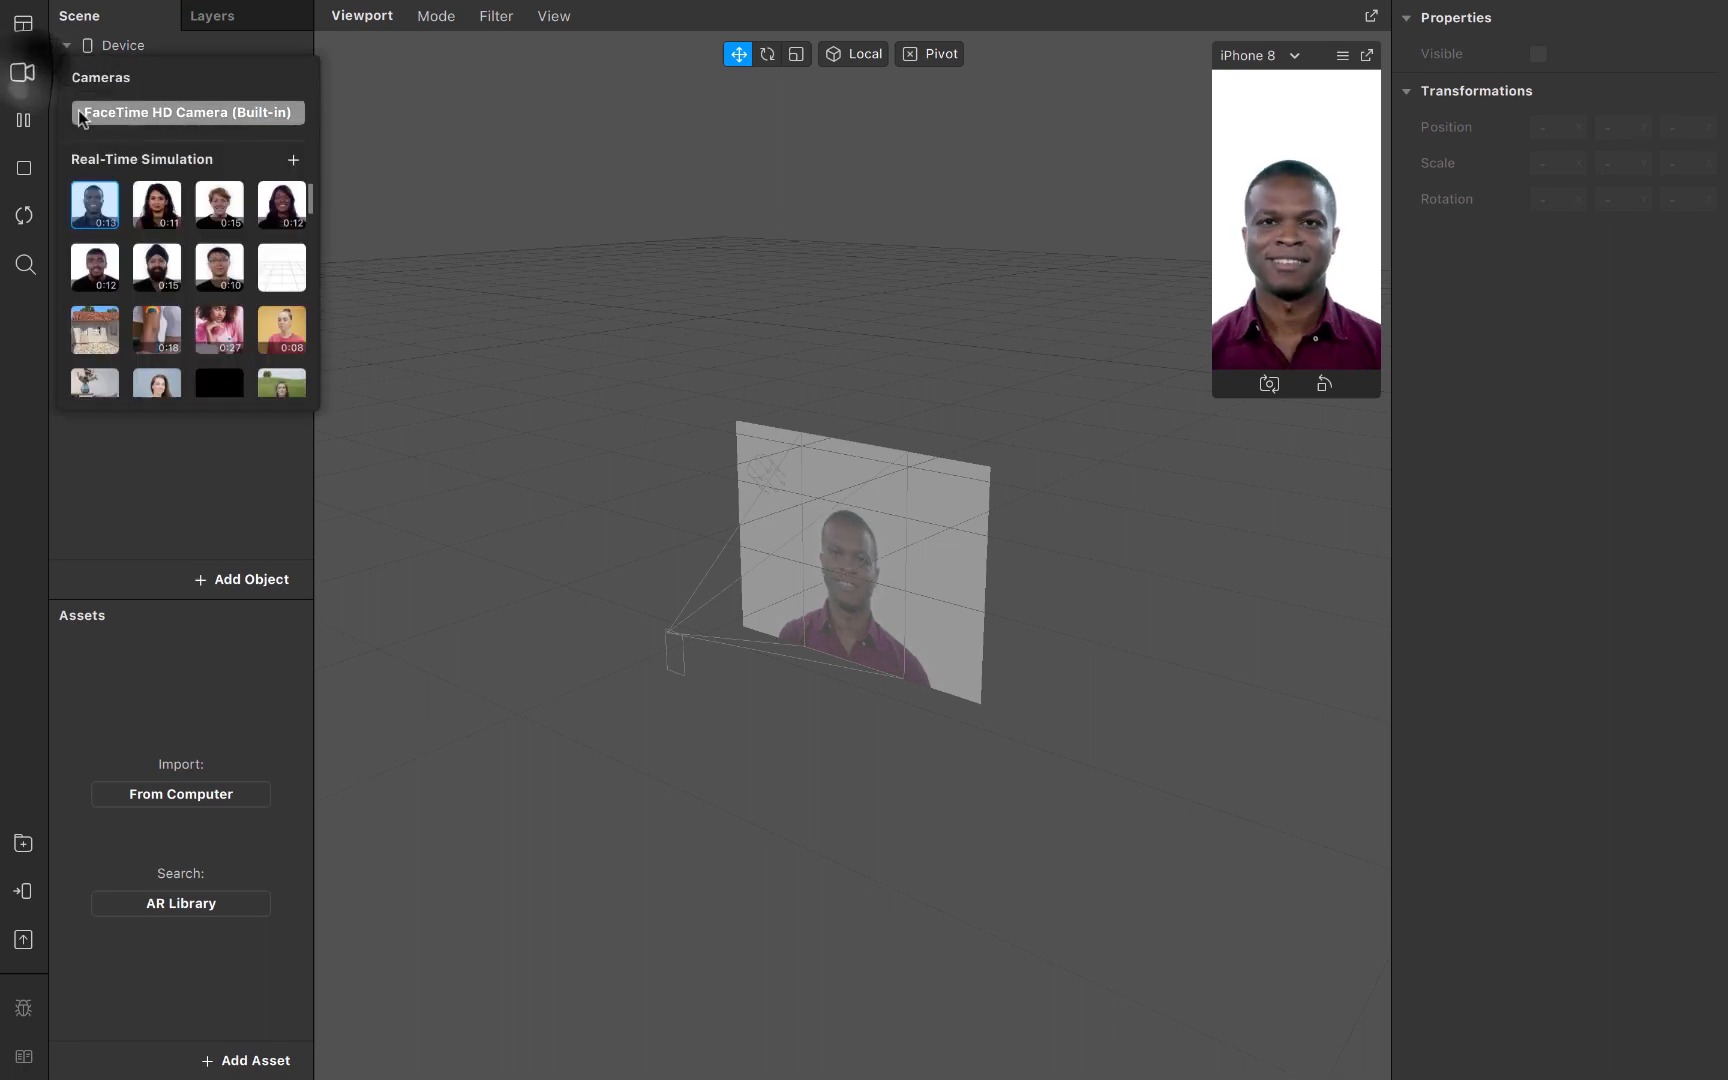
left_click(140, 112)
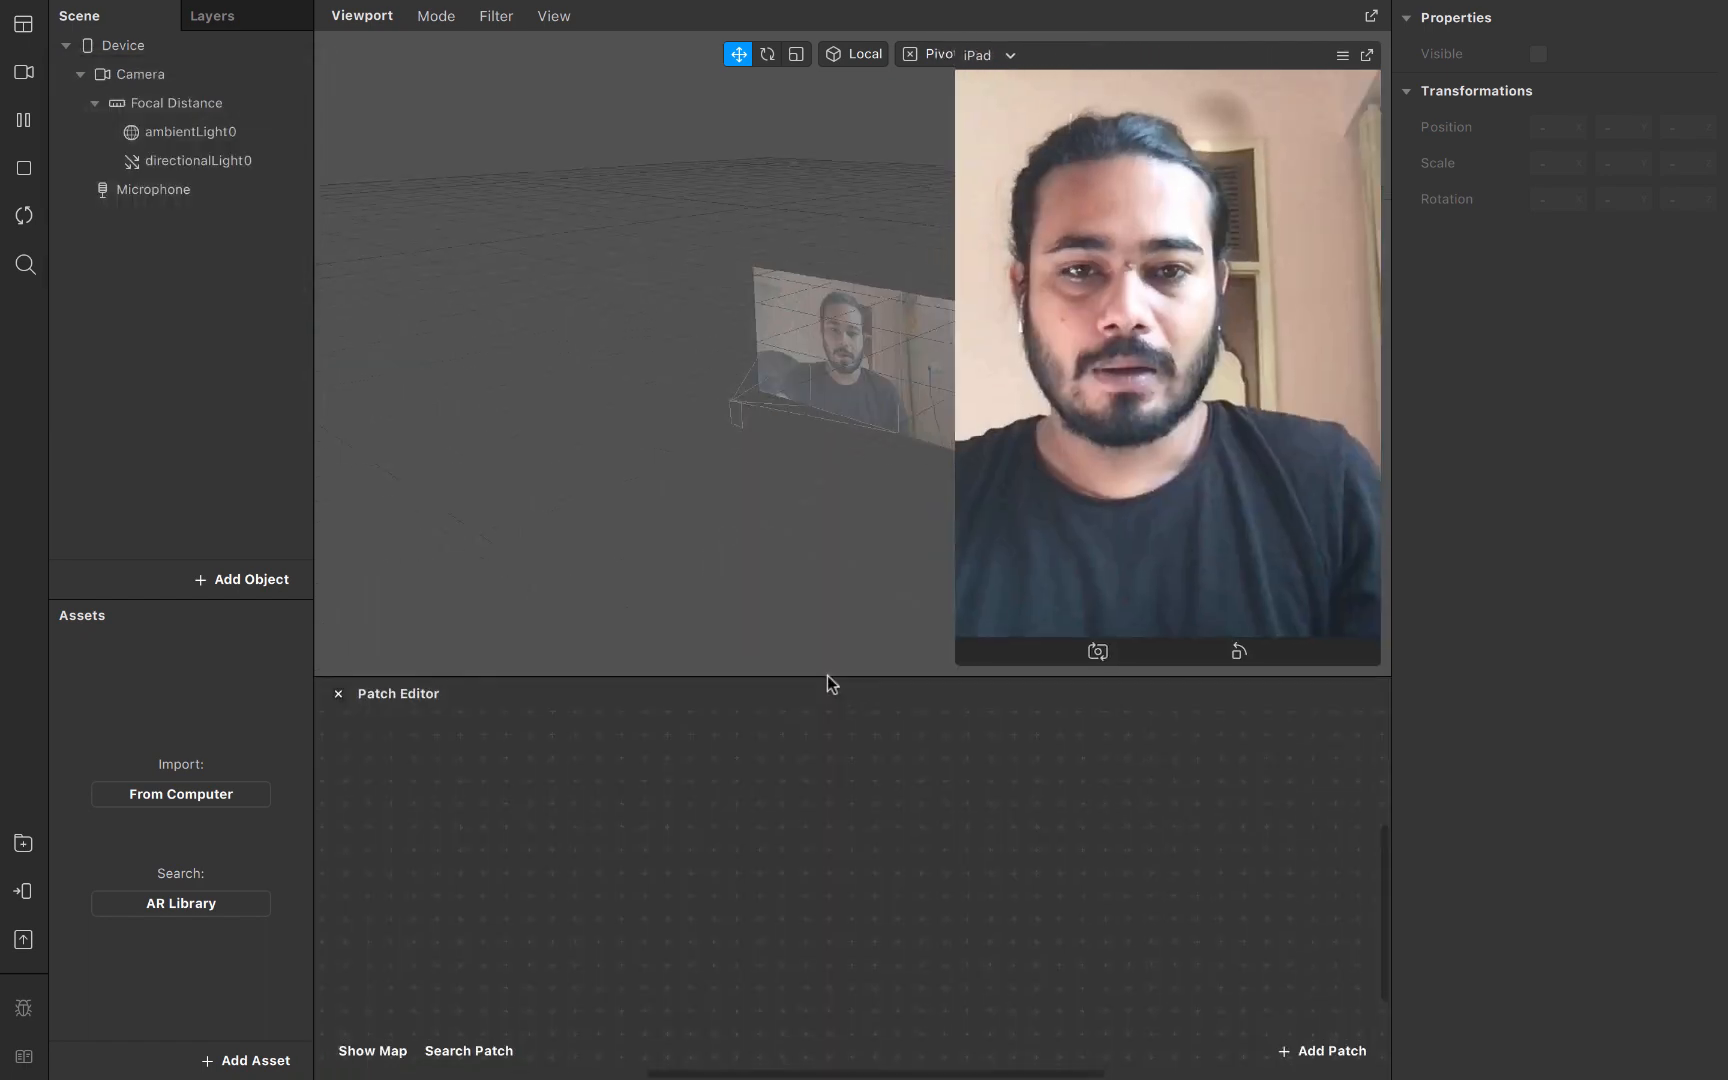
left_click_drag(828, 680, 837, 413)
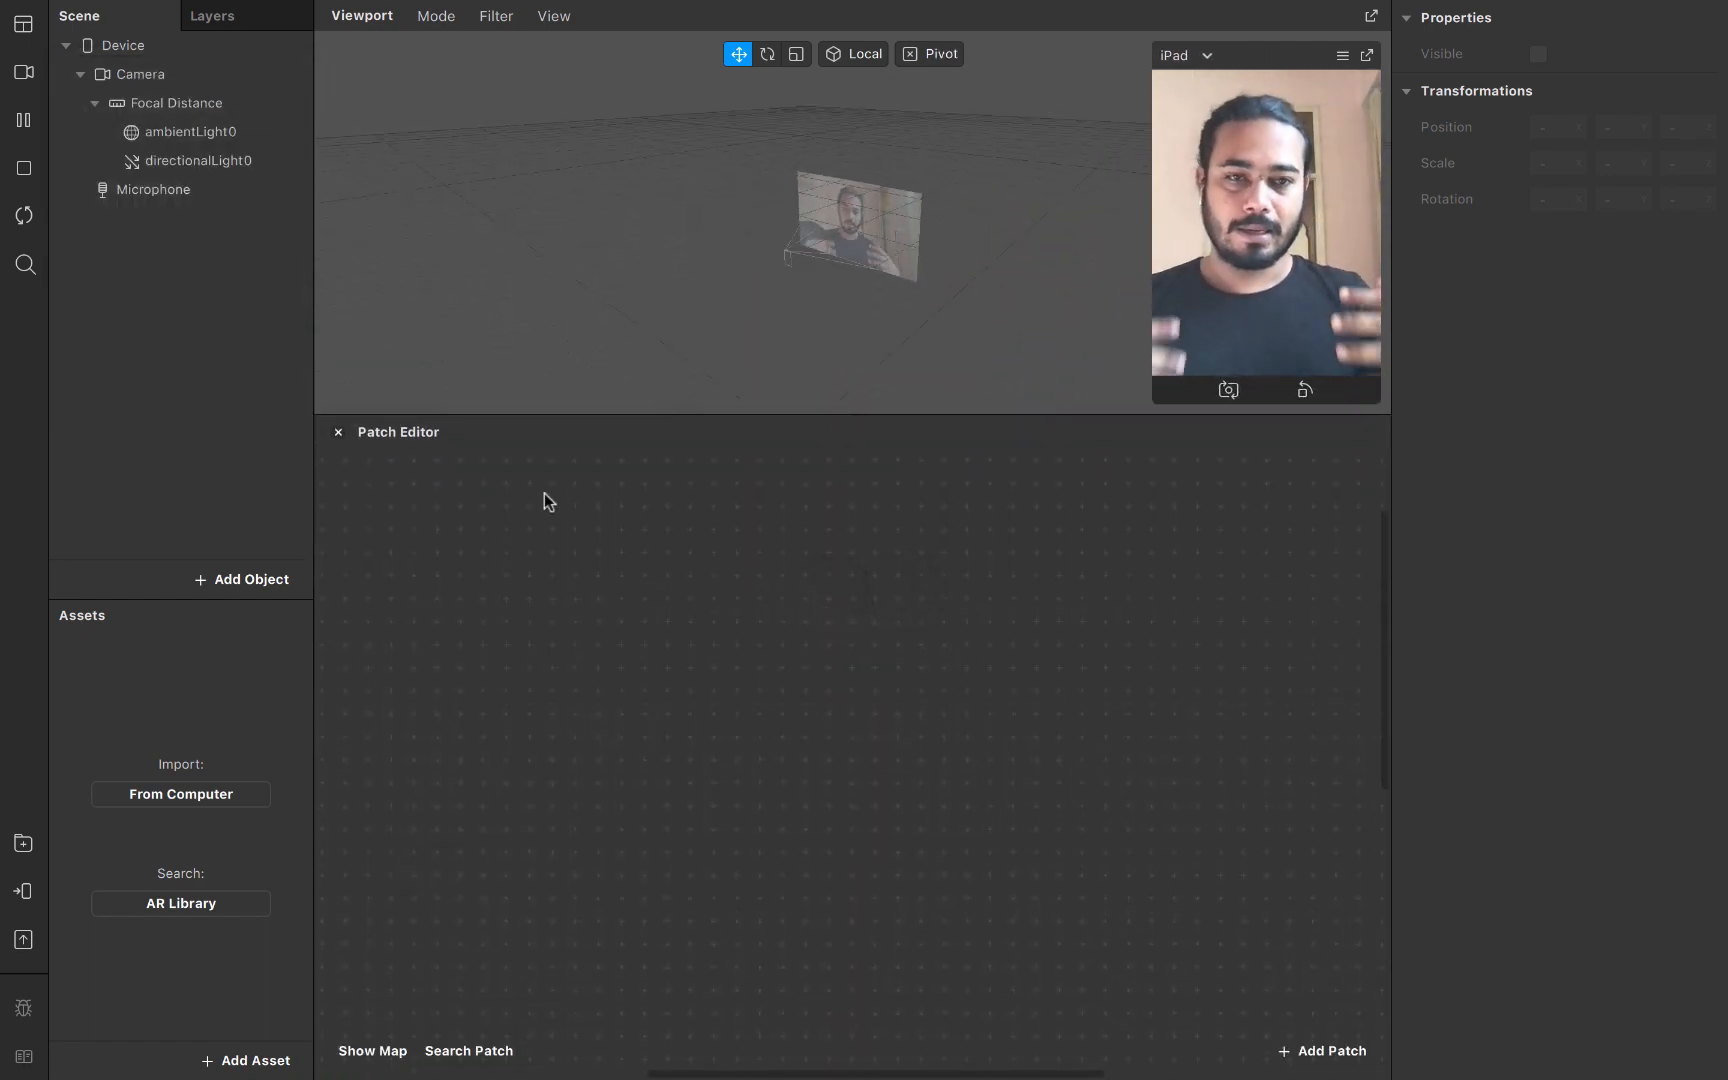
Add a Face Mesh object to the scene
left_click(238, 579)
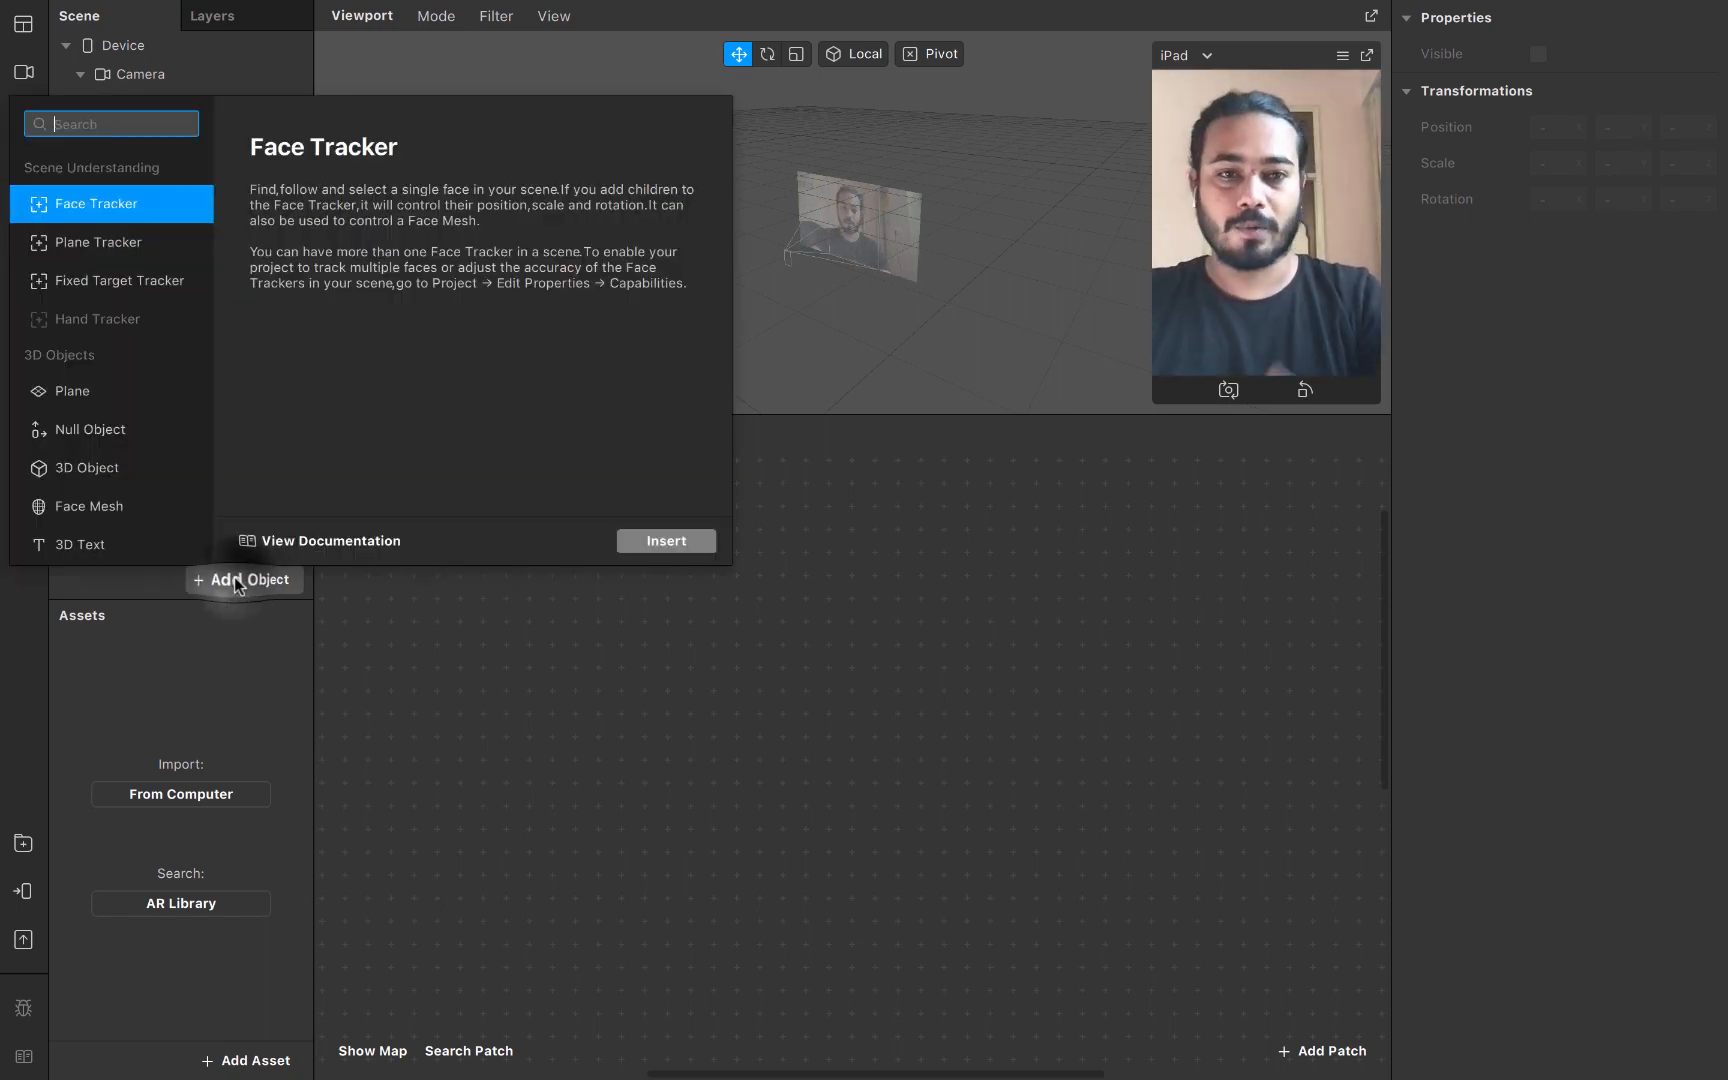
type("face")
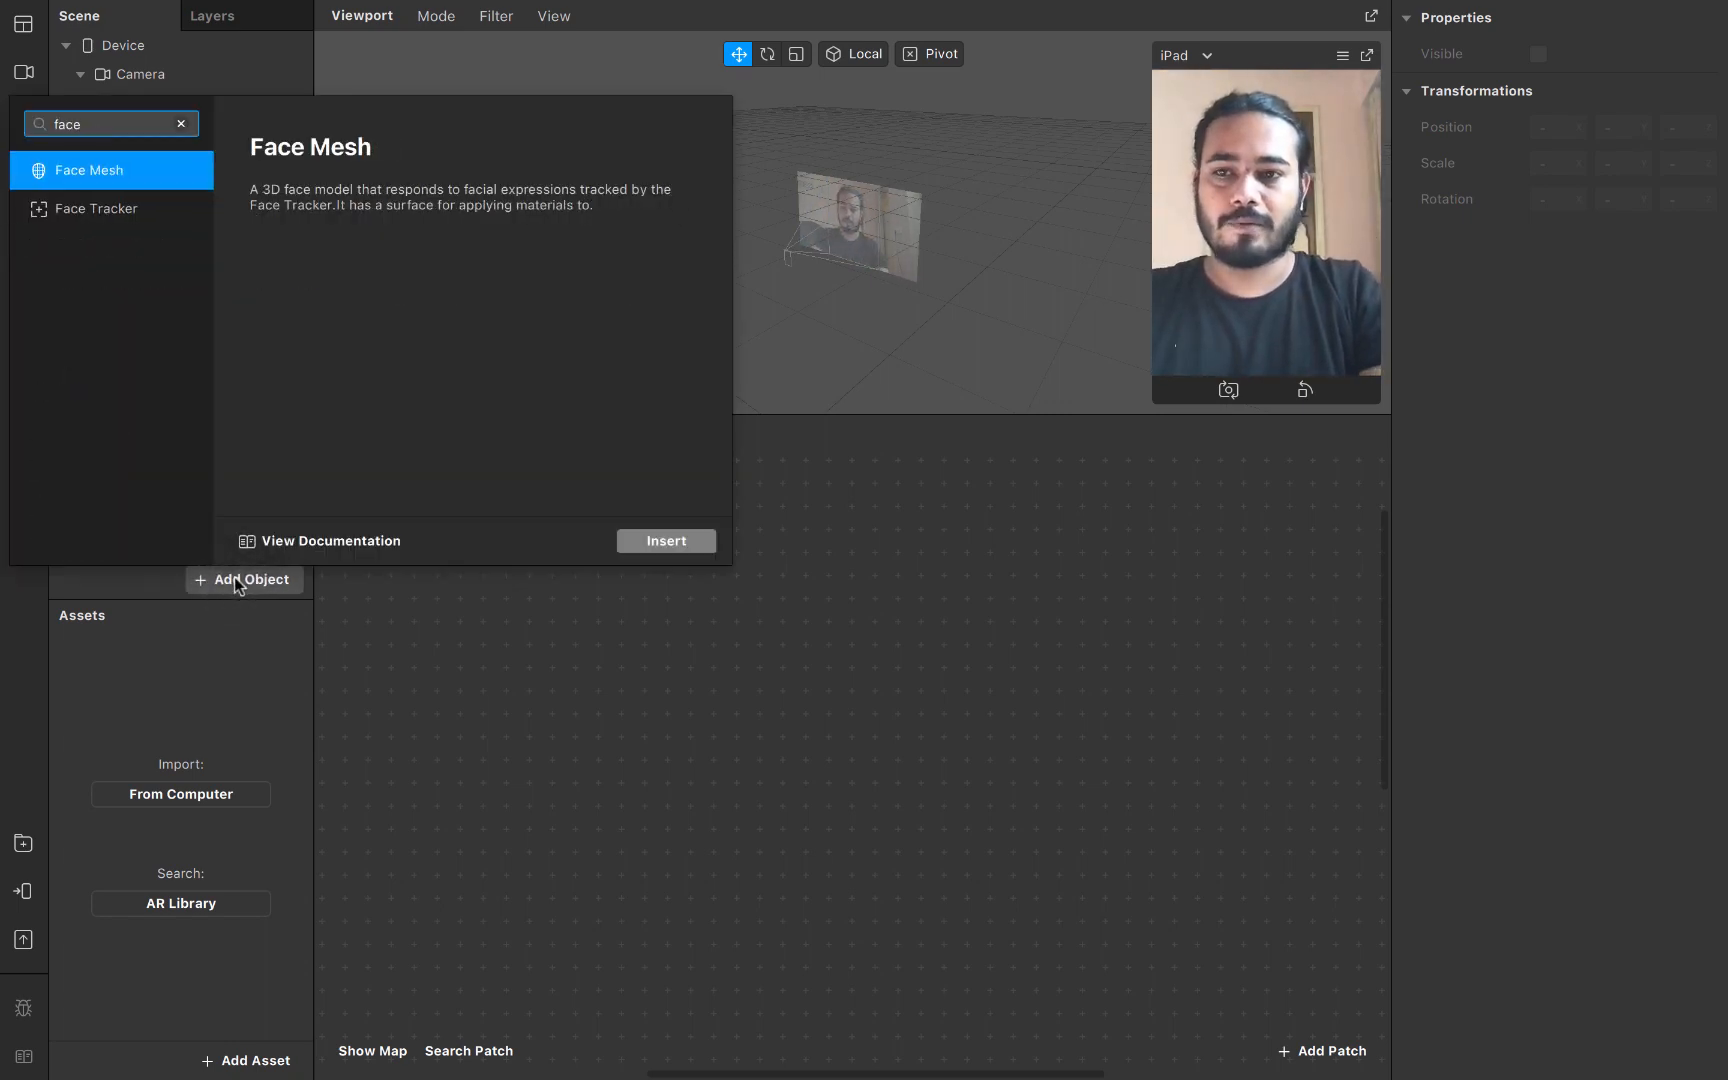
key("Return")
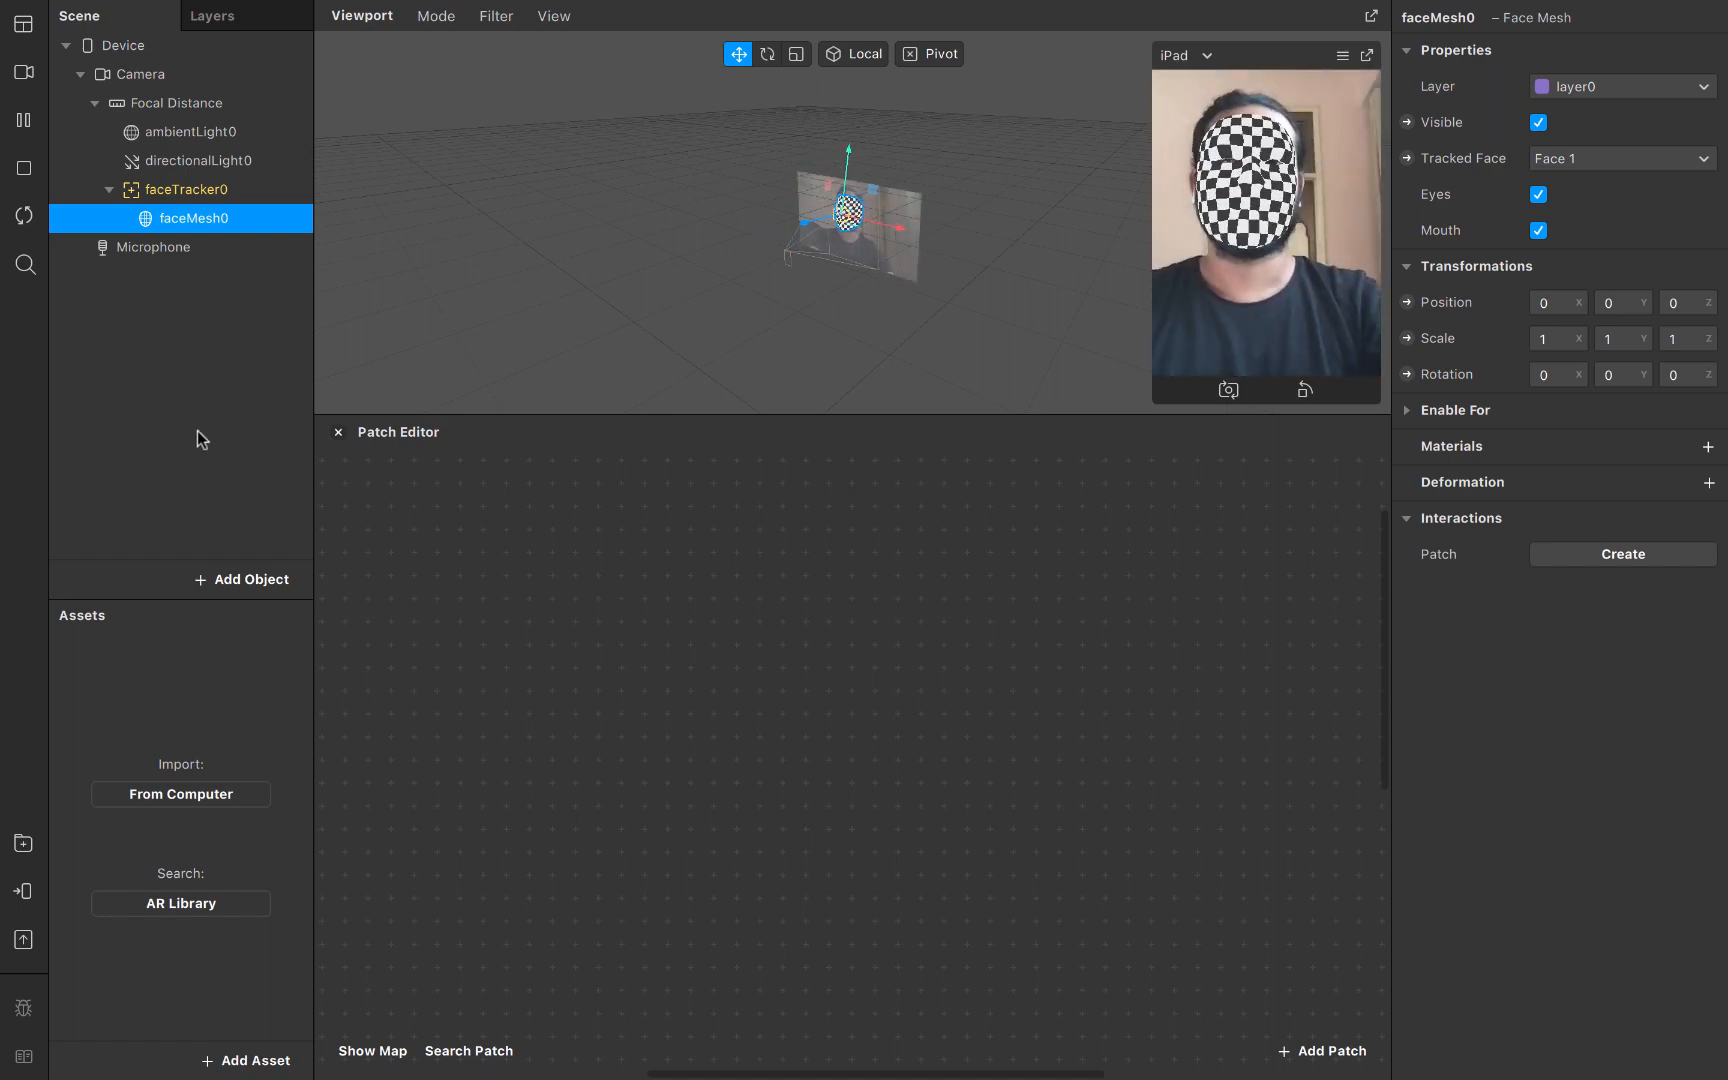
Assign a new material to the face mesh under the face tracker
left_click(212, 187)
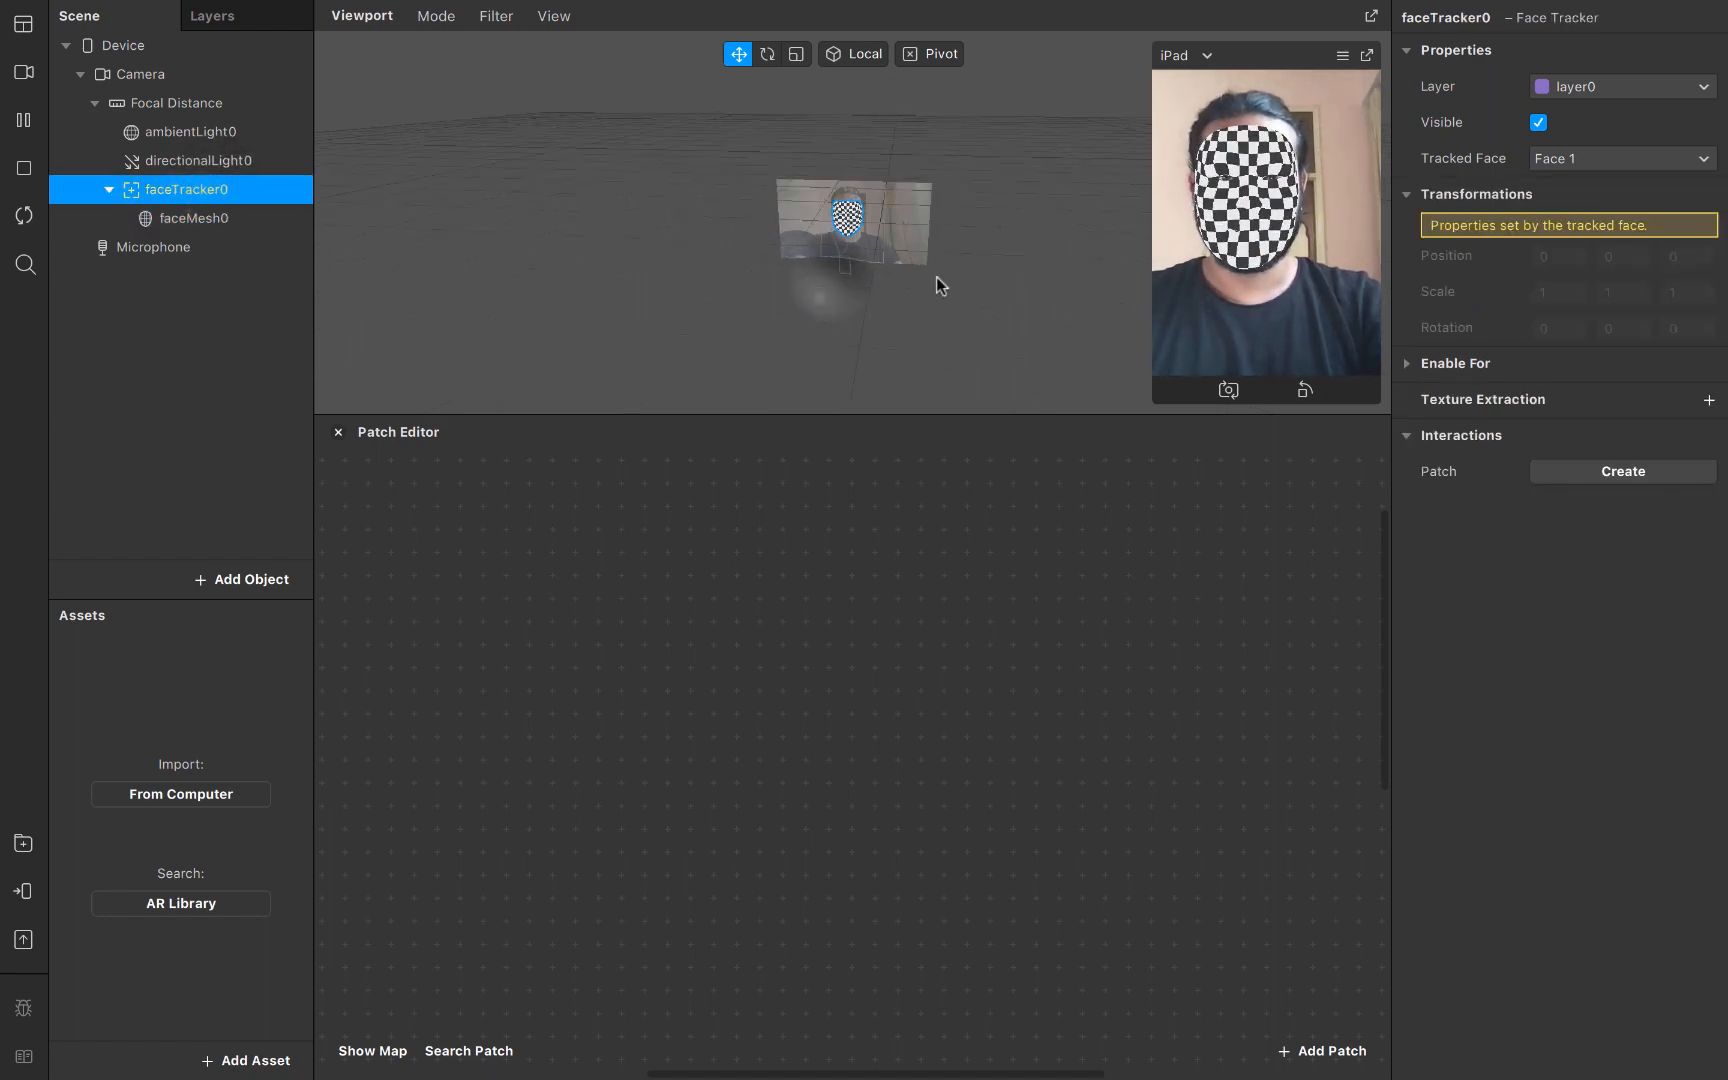
scroll(934, 275, "up", 5)
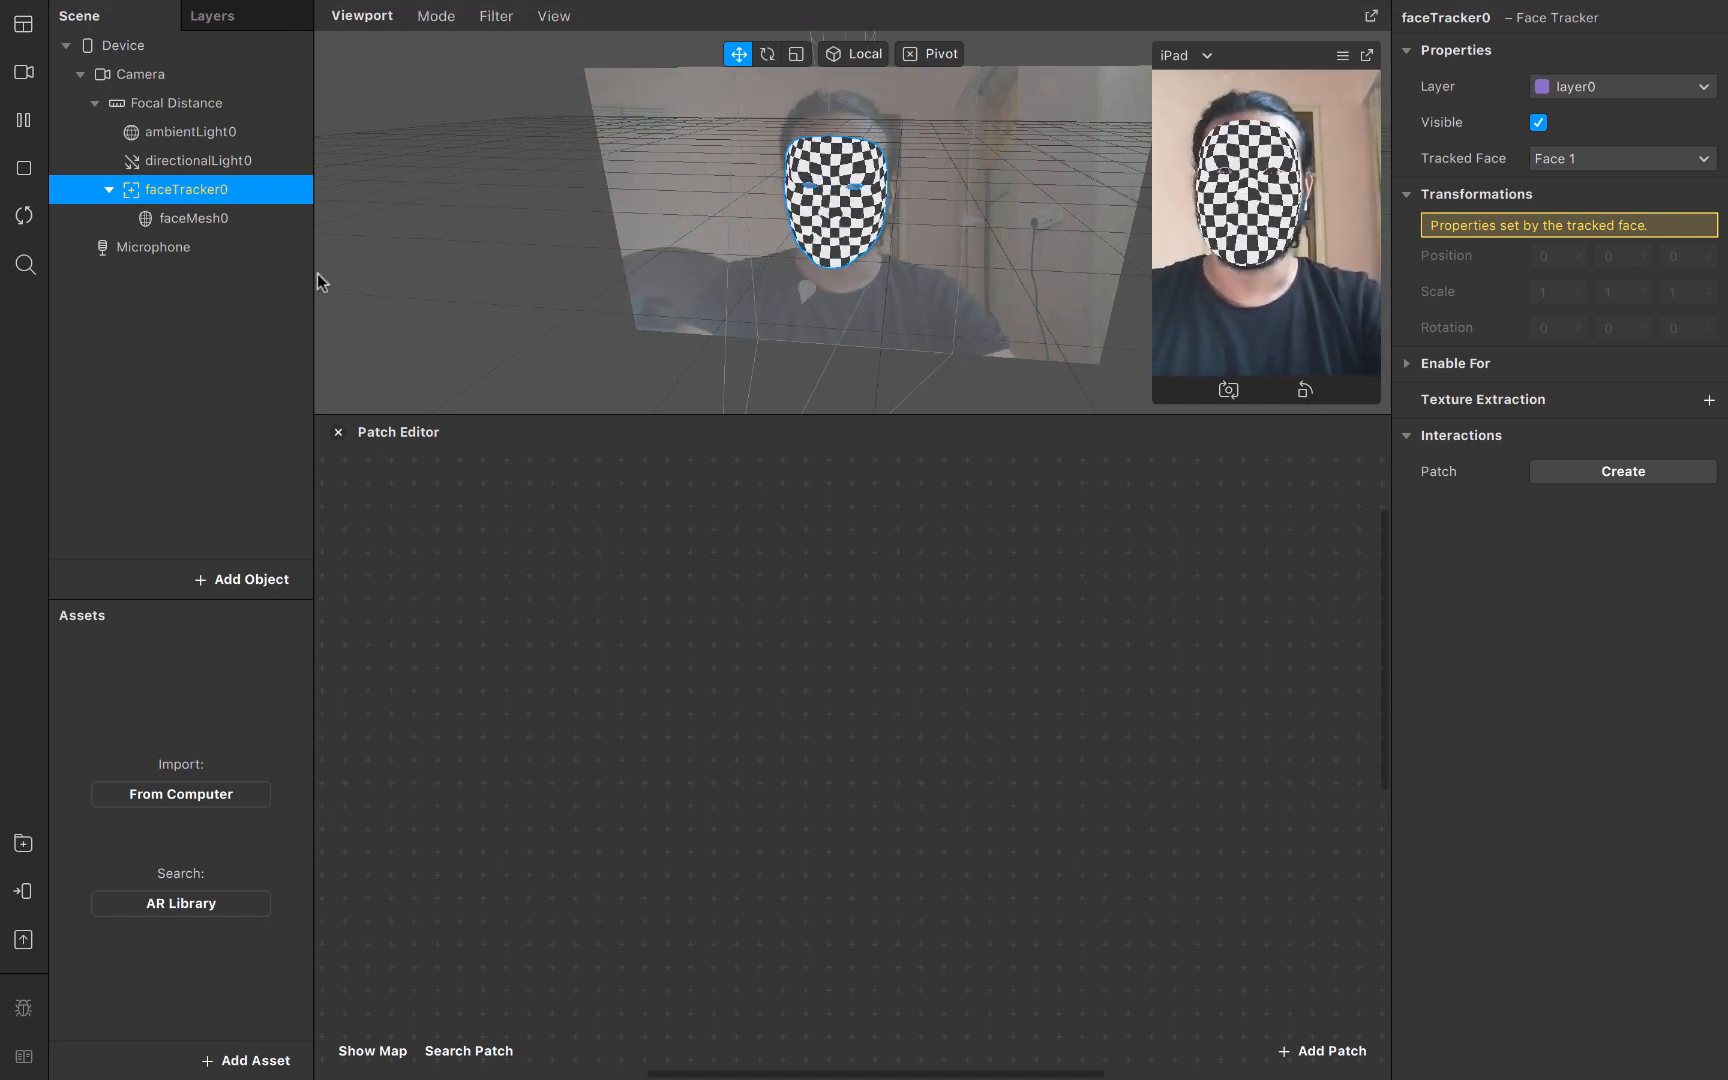
left_click(168, 219)
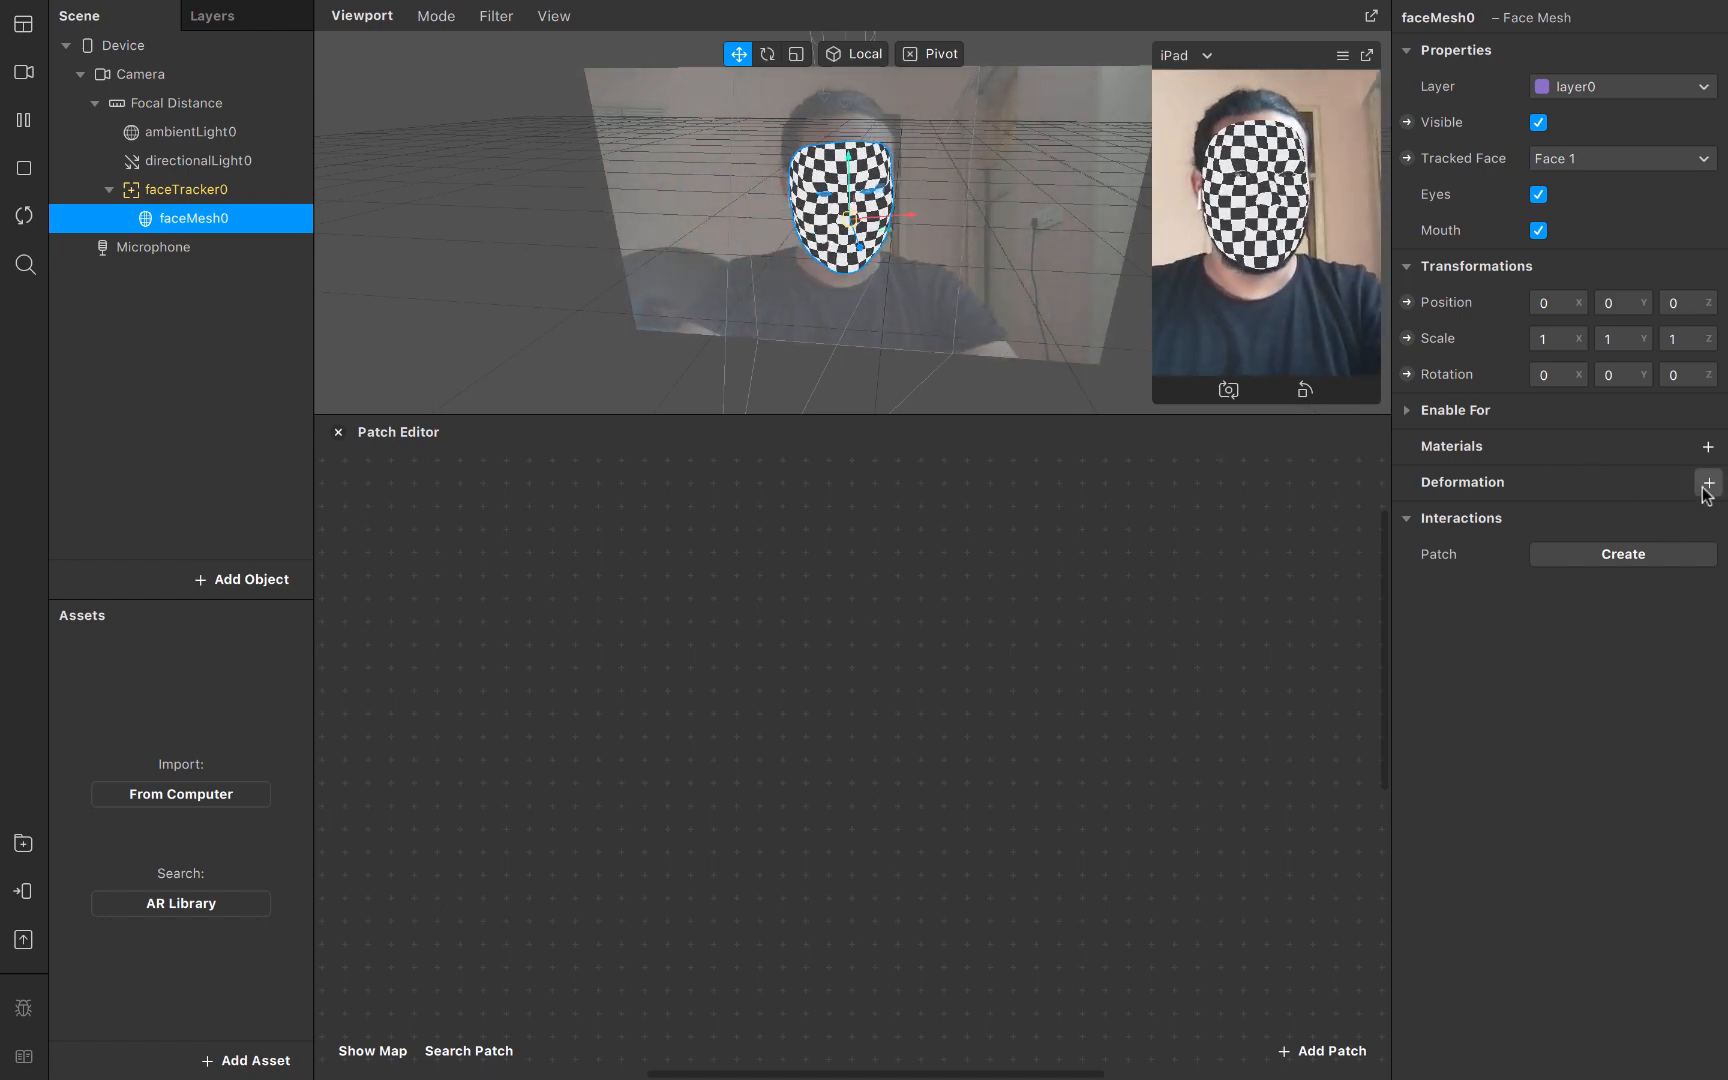
left_click(1708, 446)
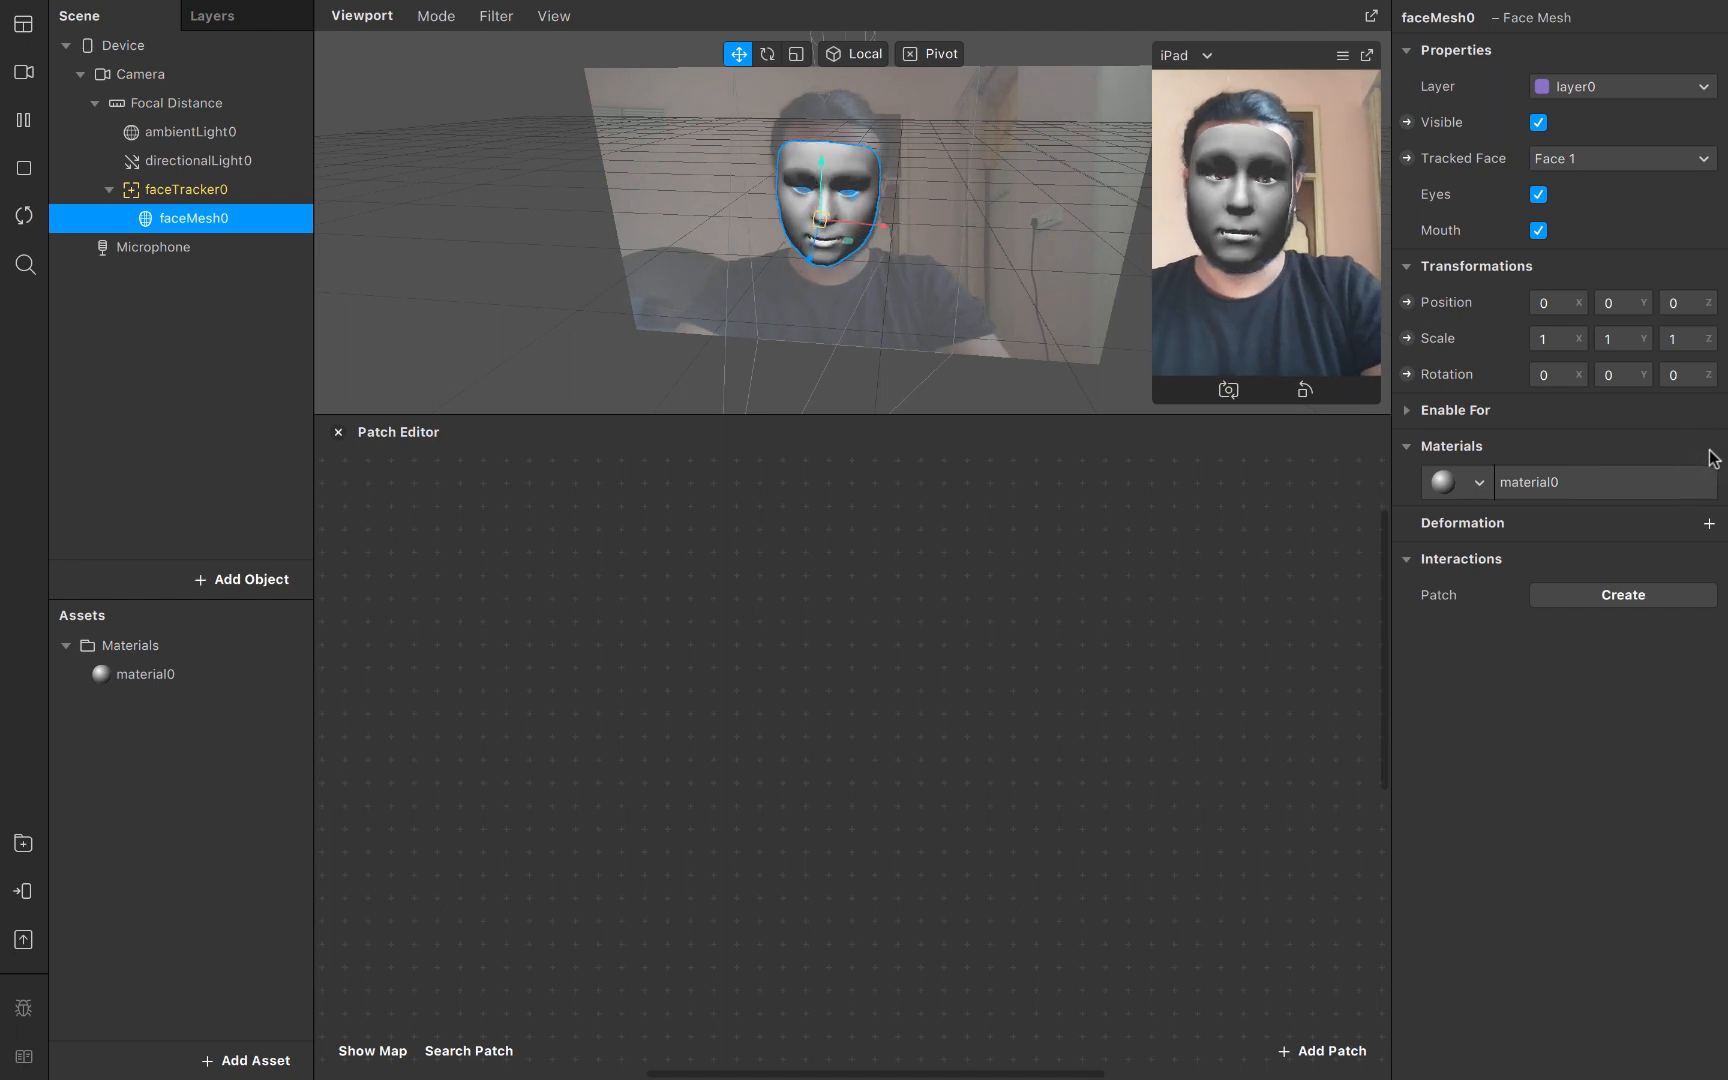
Set the new material's shader type to Flat and create a patch for its diffuse texture, placed toward the upper part of the graph
left_click(1612, 485)
left_click(1600, 50)
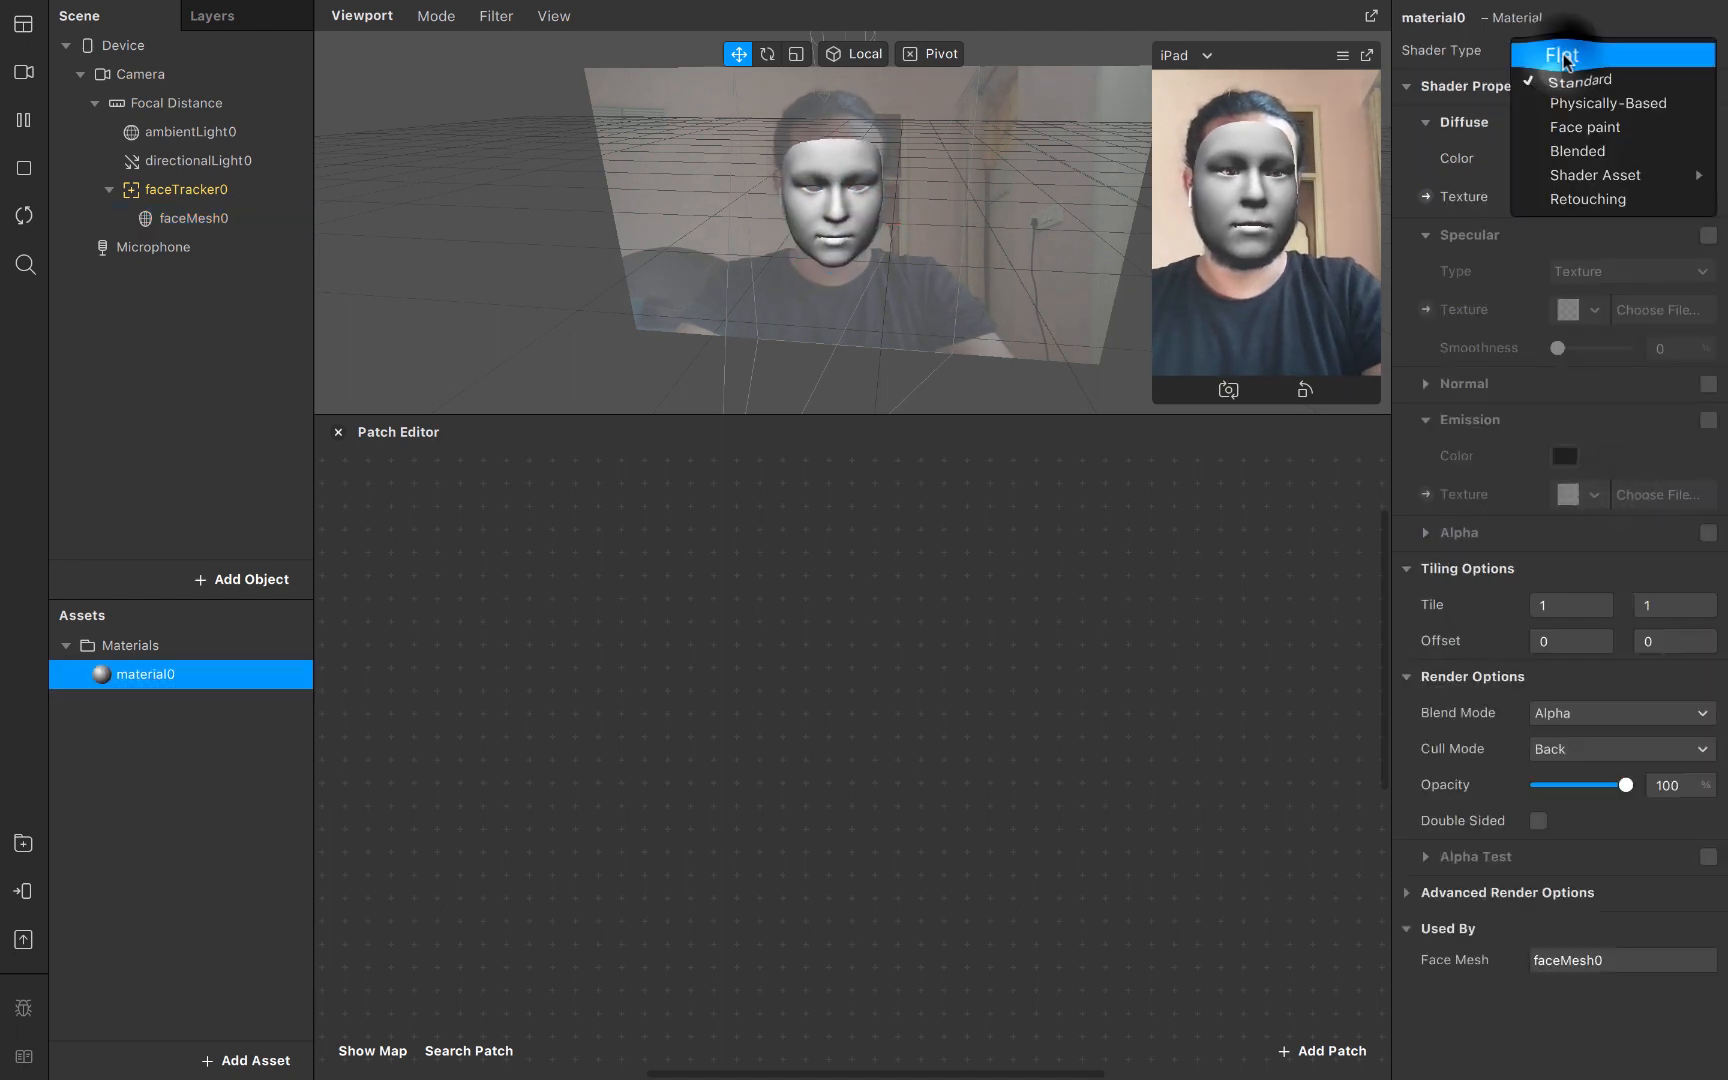
left_click(1563, 54)
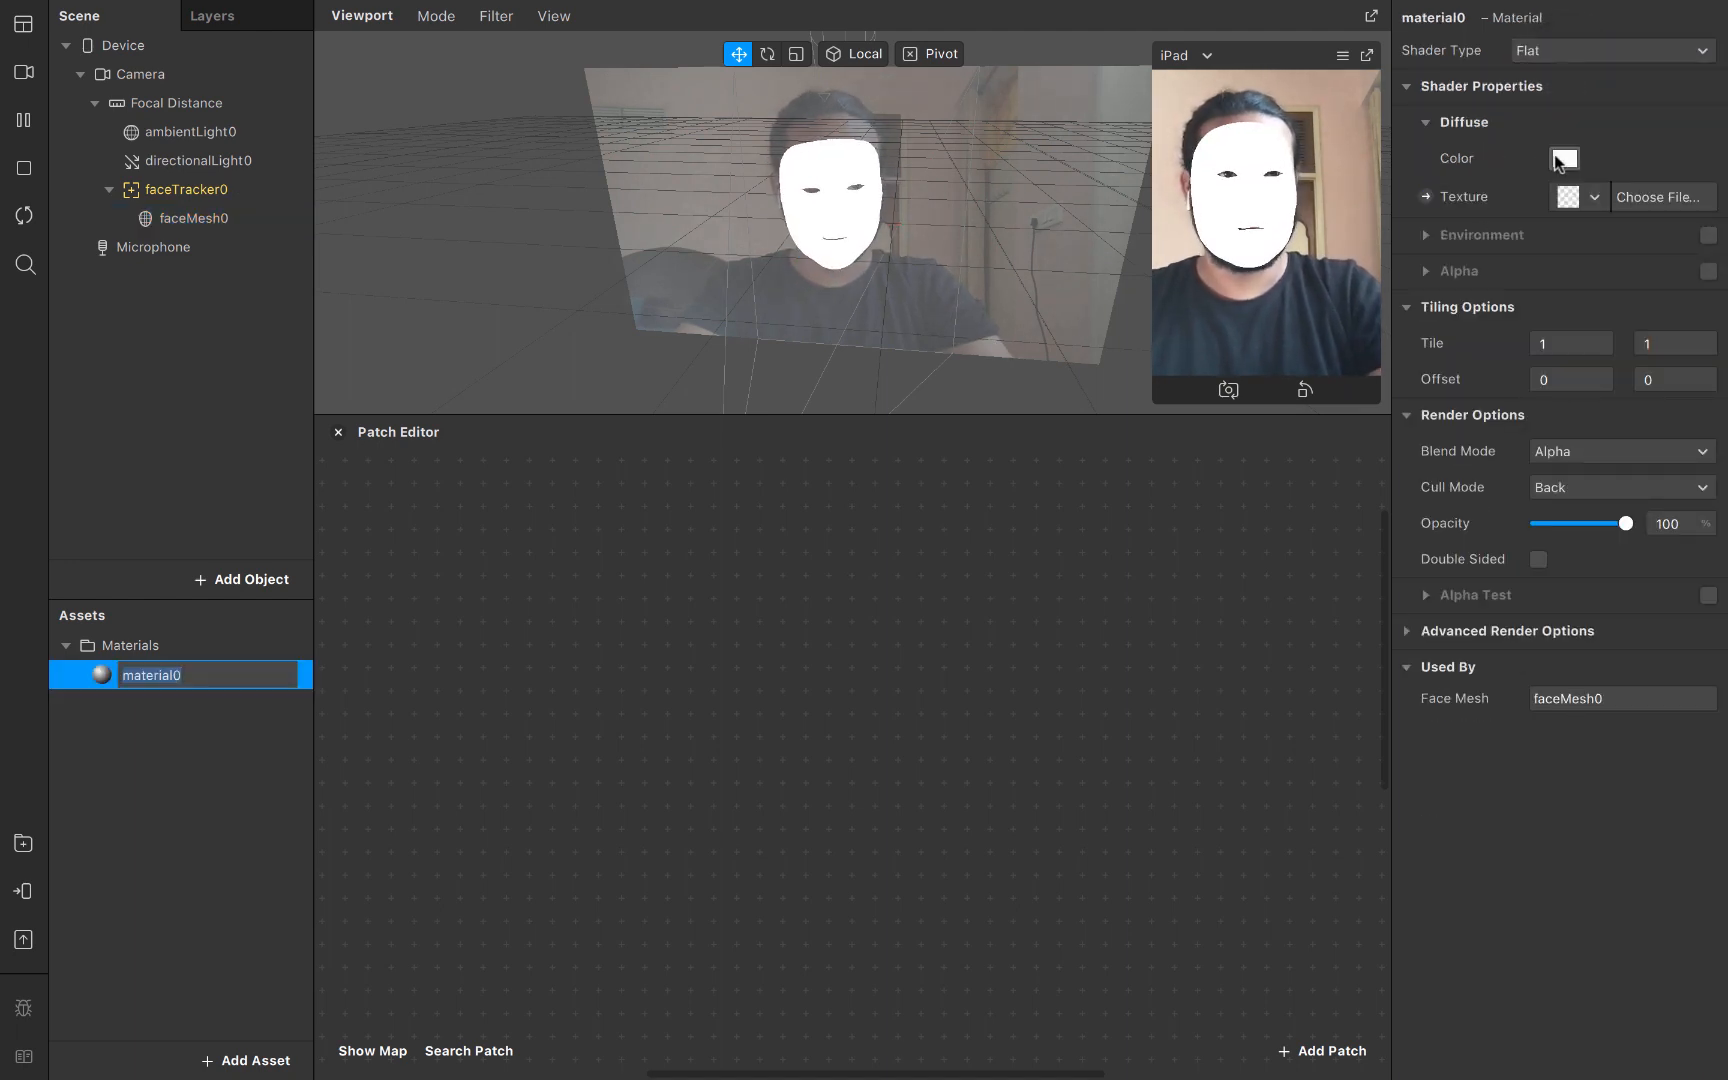
left_click(1425, 196)
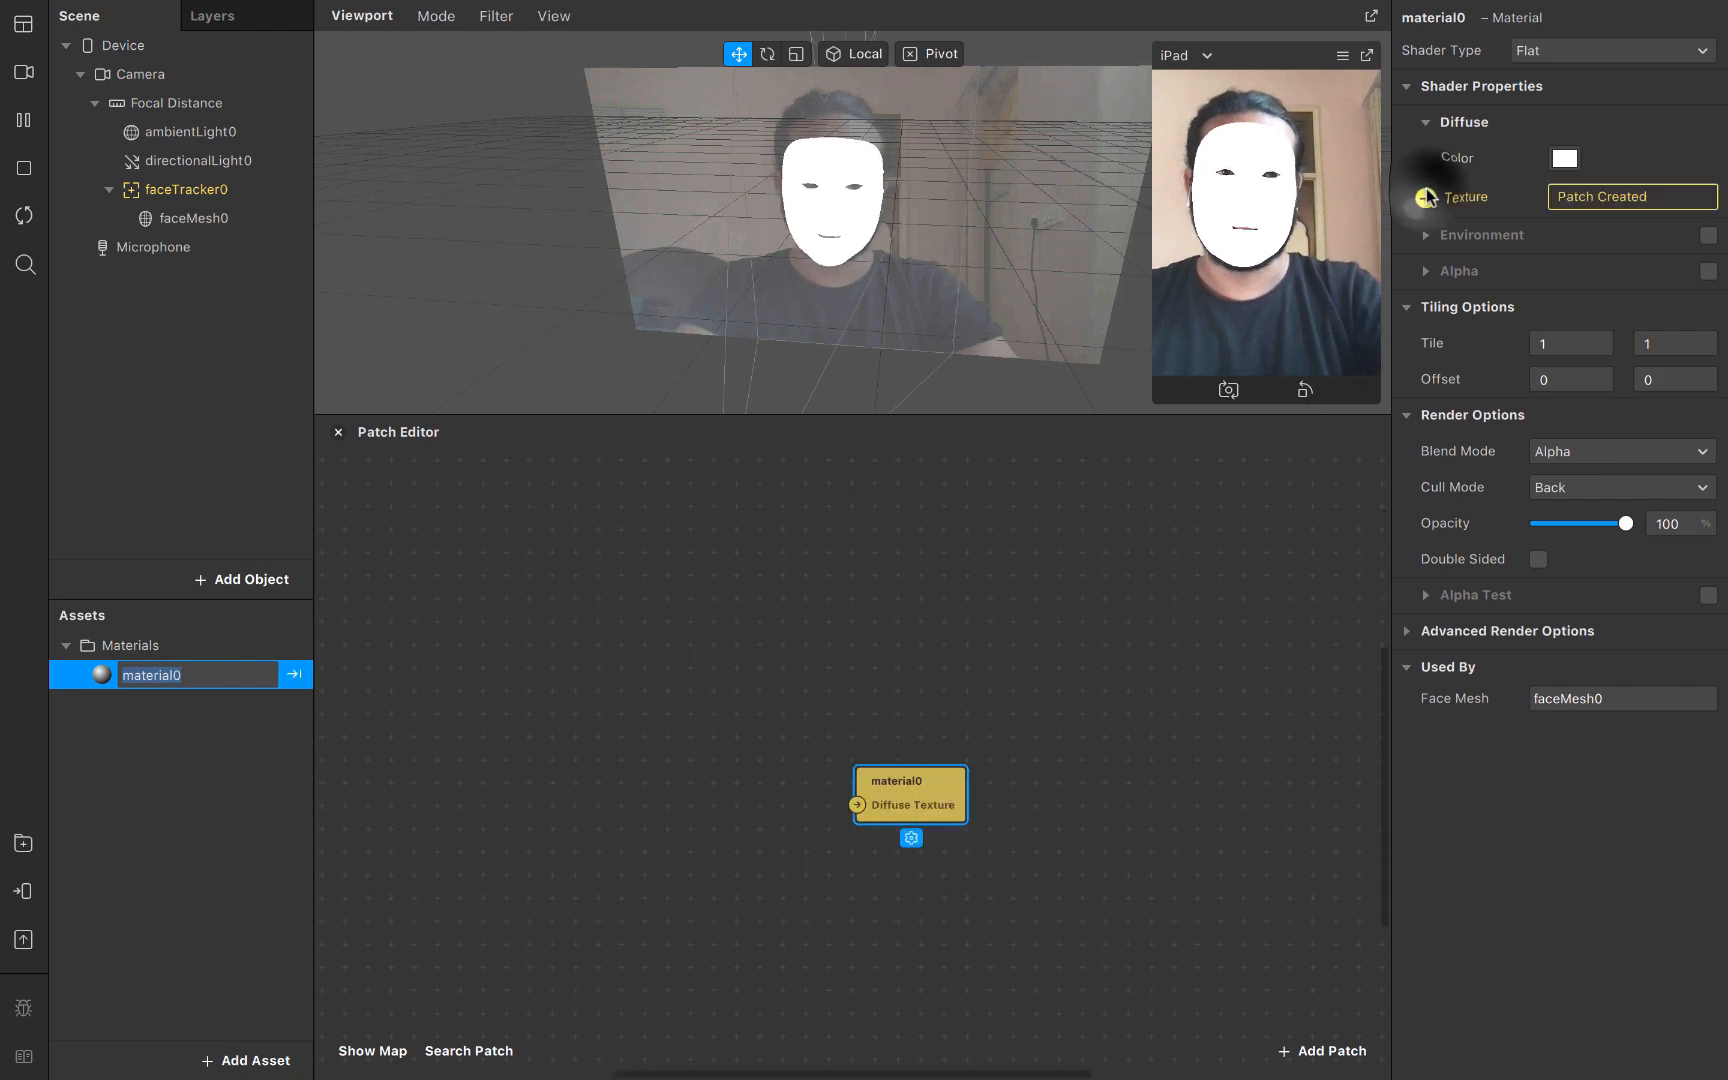
left_click_drag(947, 776, 1092, 593)
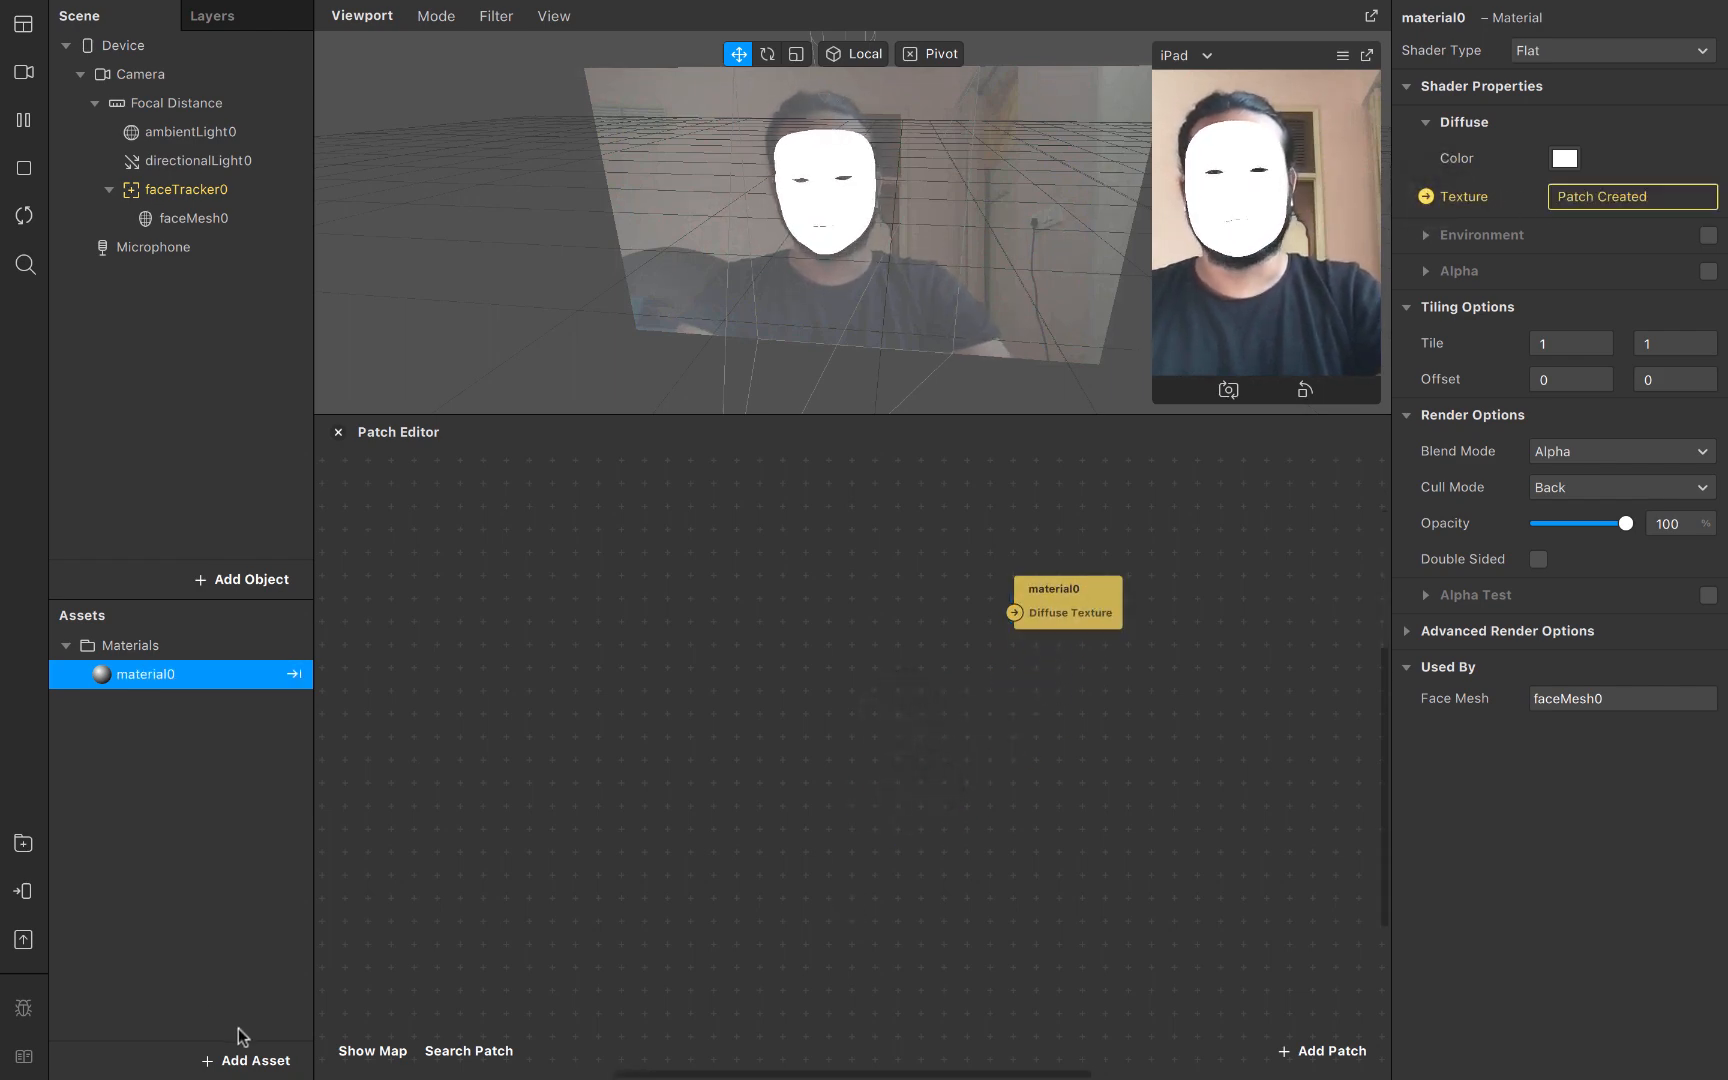
left_click(238, 1062)
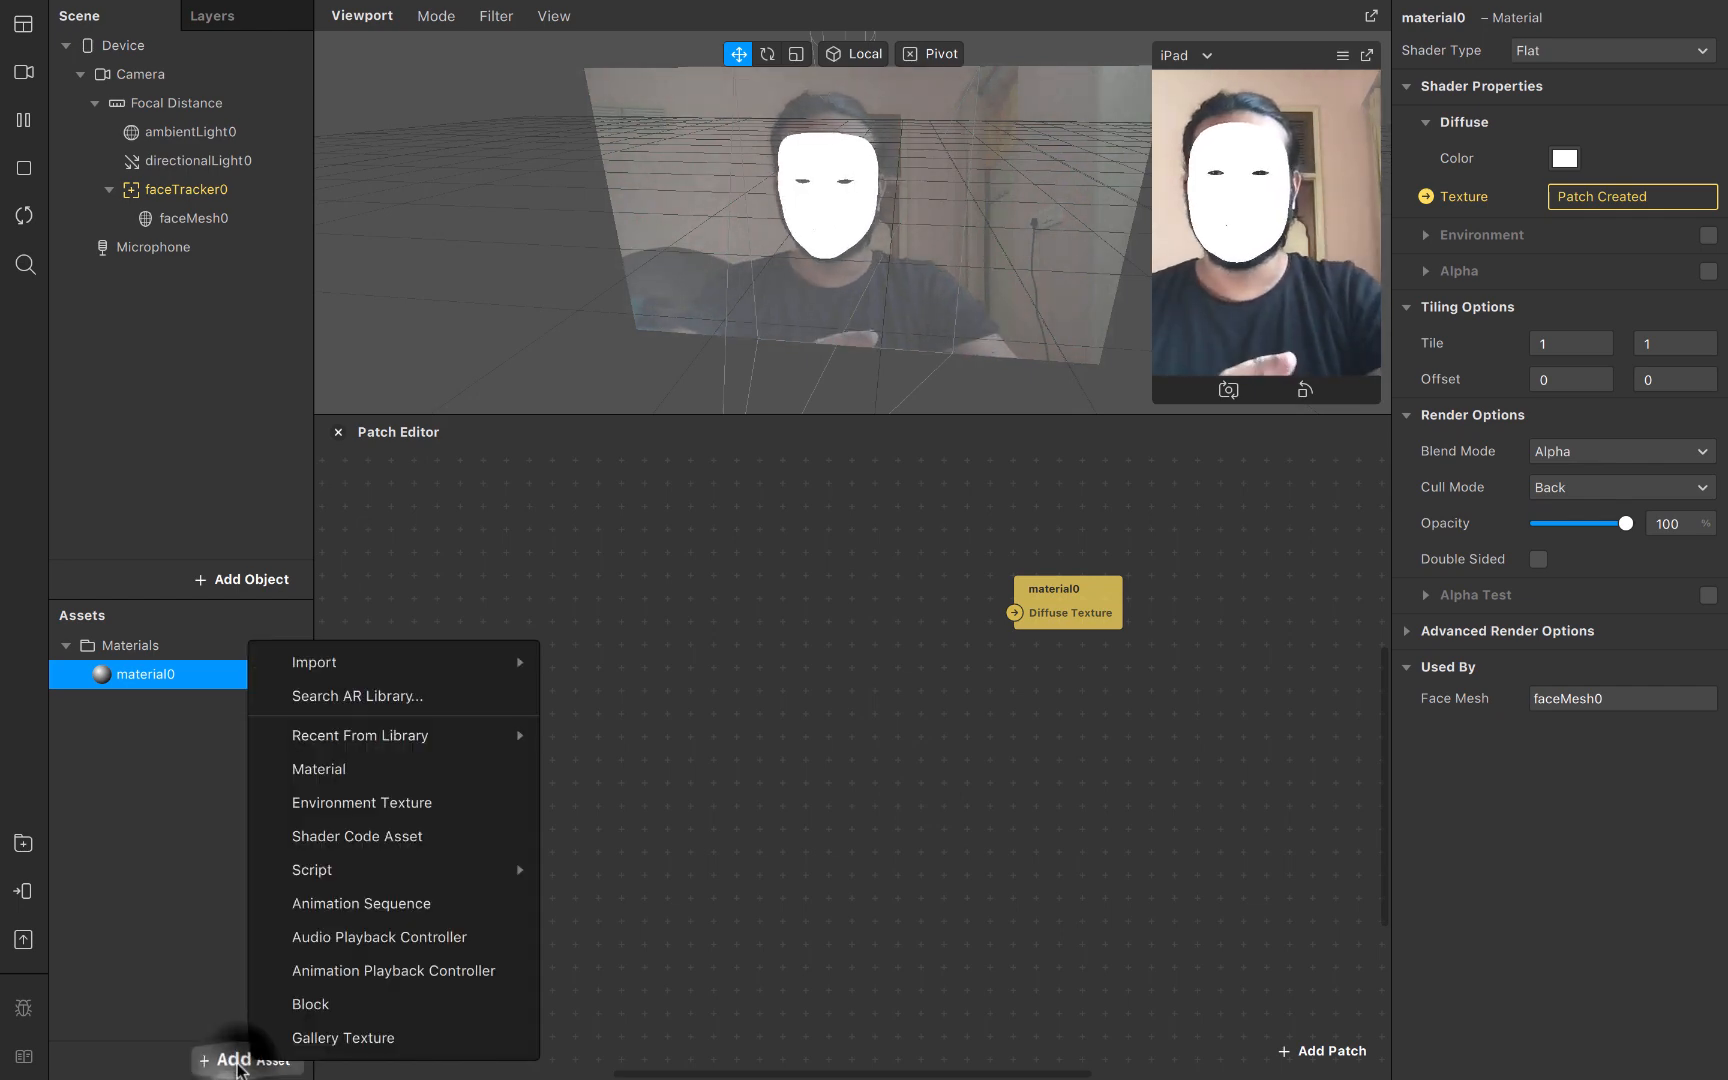
mouse_move(504, 660)
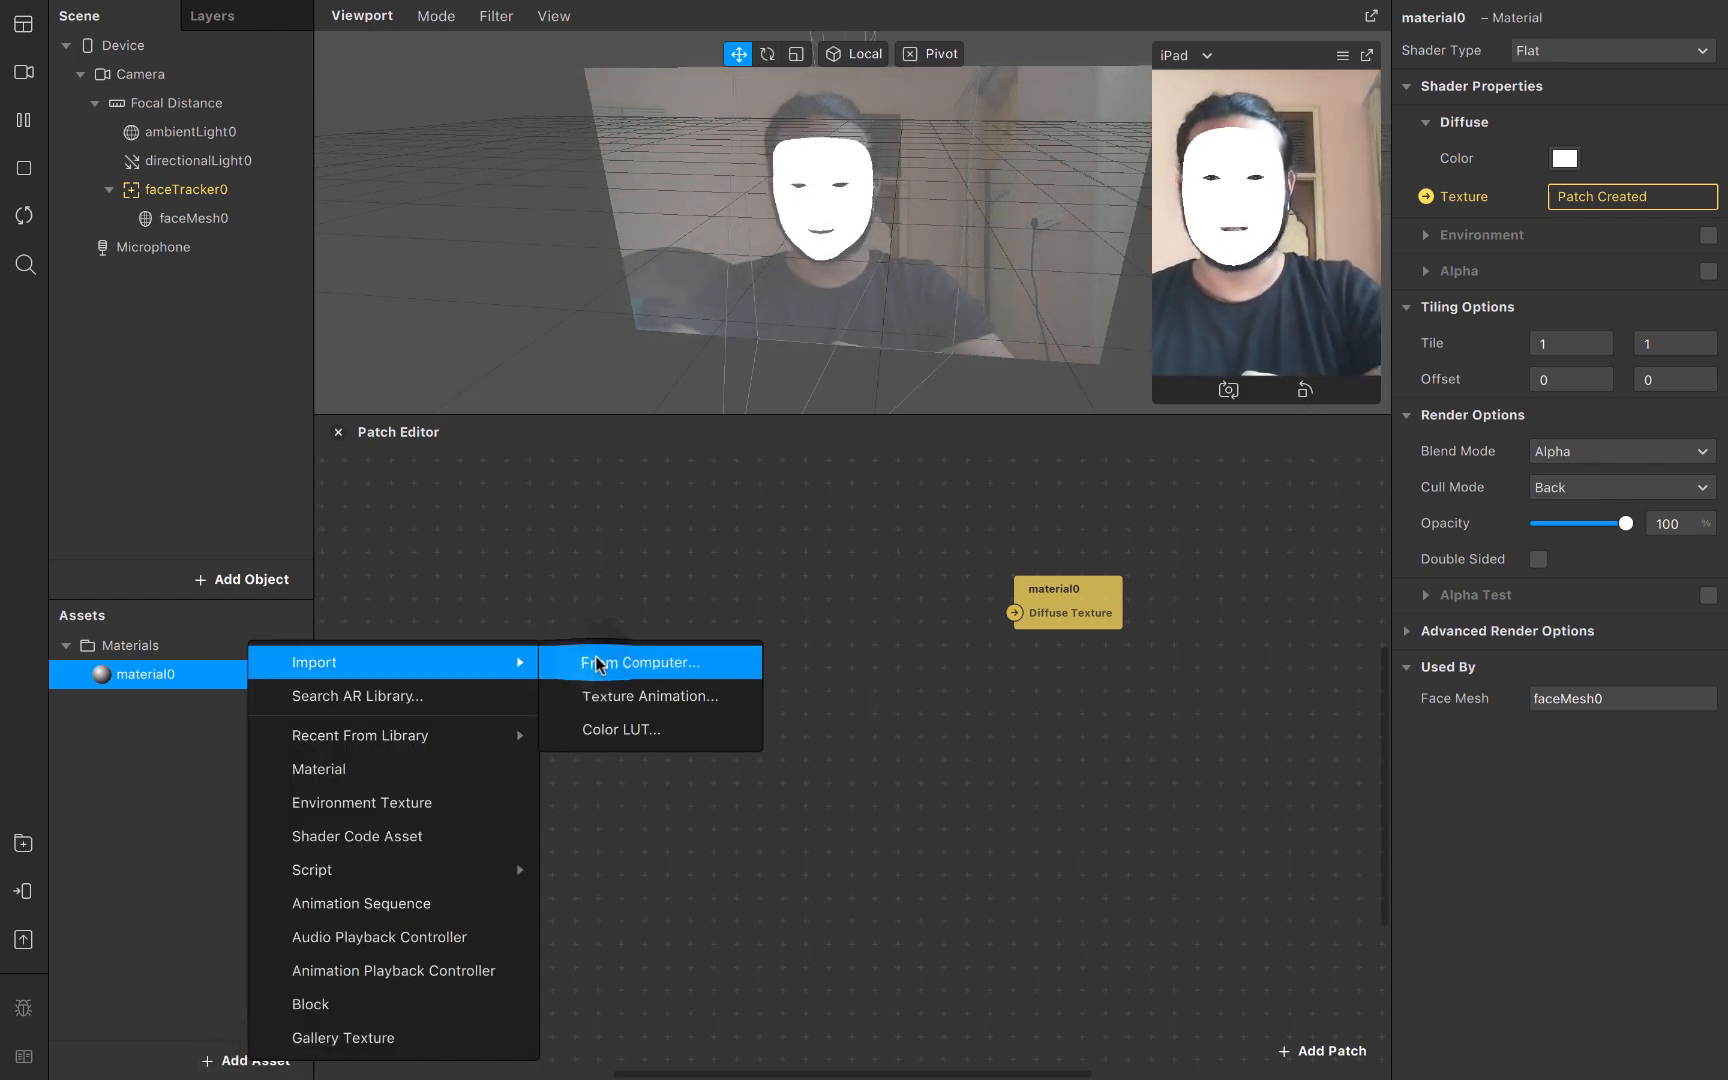
left_click(598, 664)
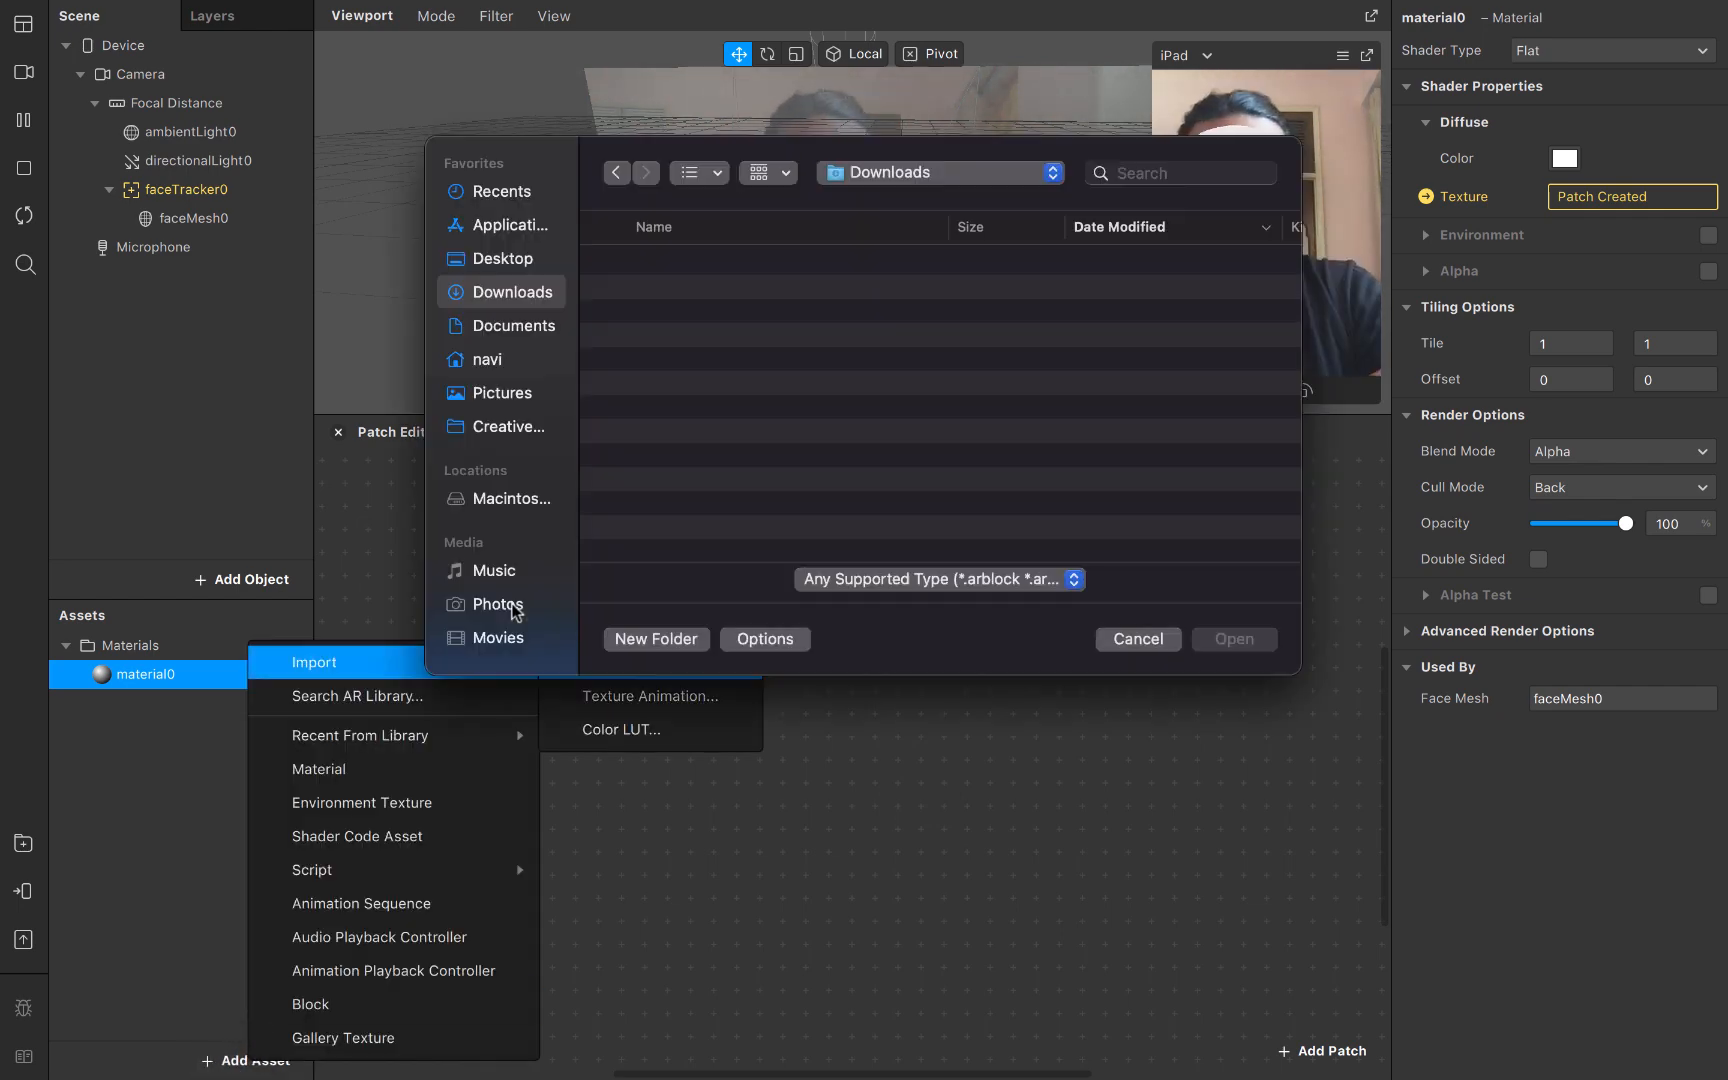
left_click(502, 393)
left_click(510, 292)
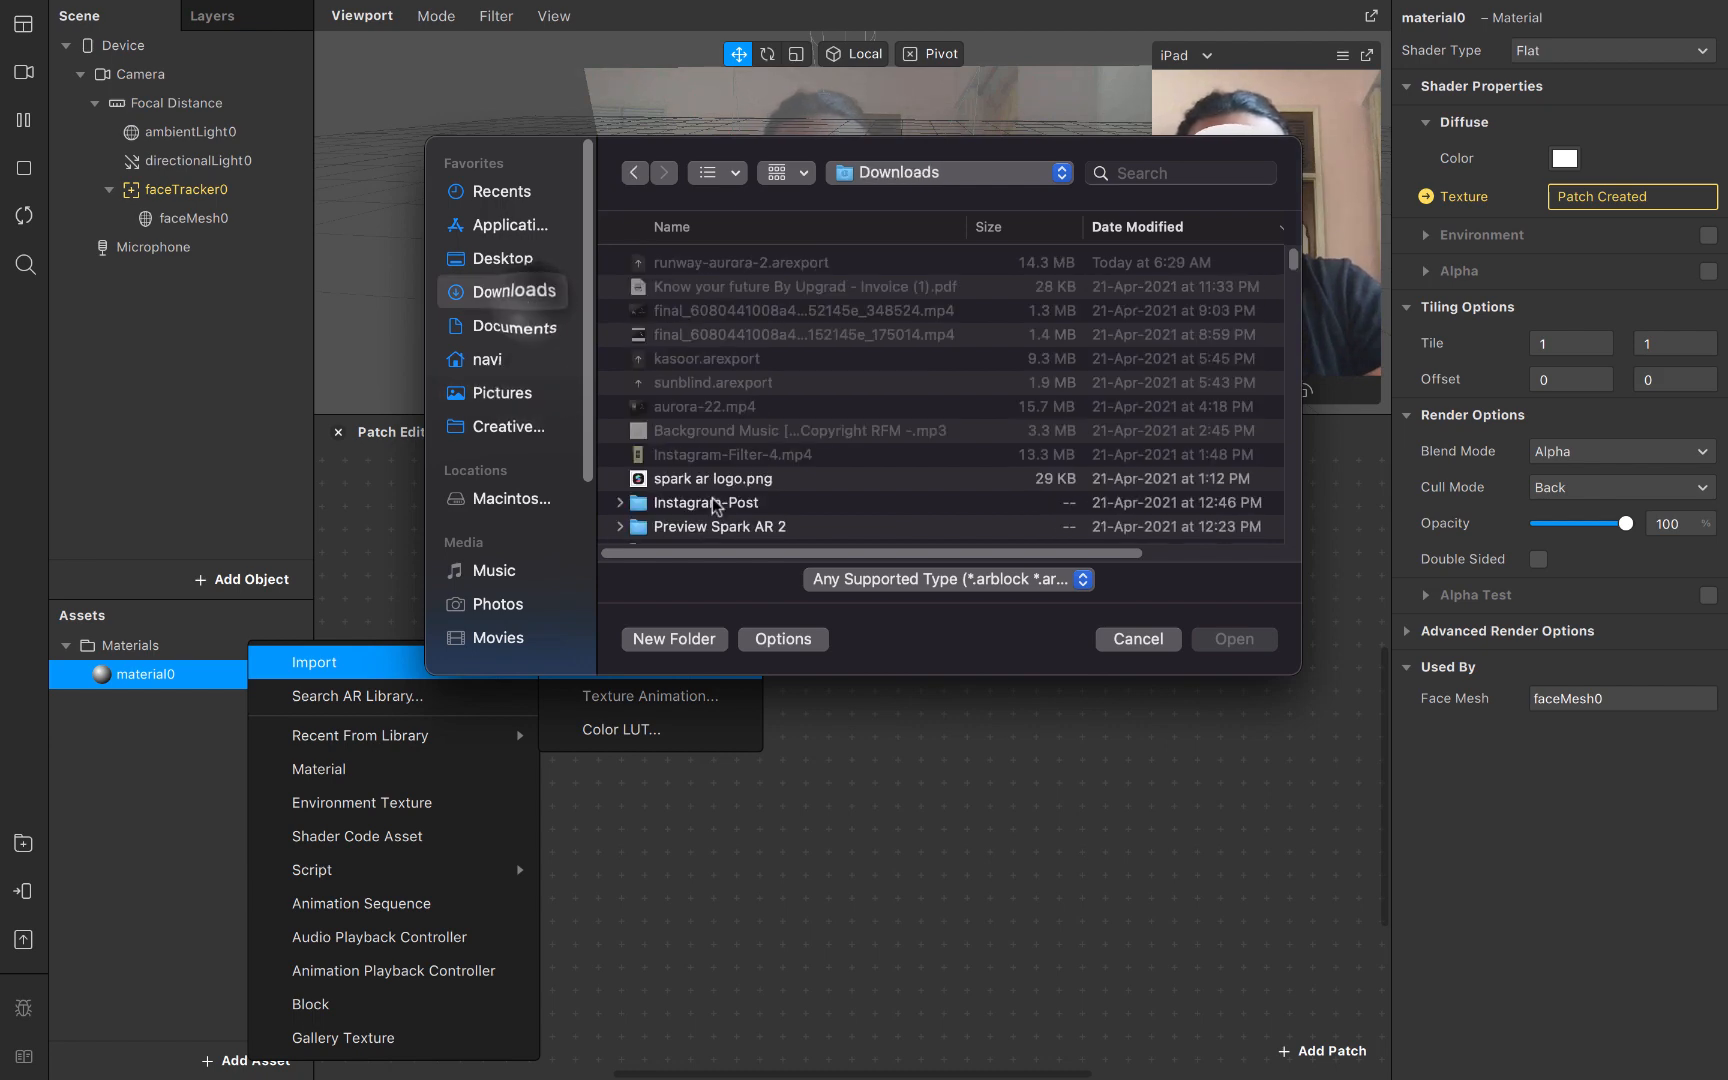
scroll(714, 477, "down", 2)
scroll(714, 477, "down", 10)
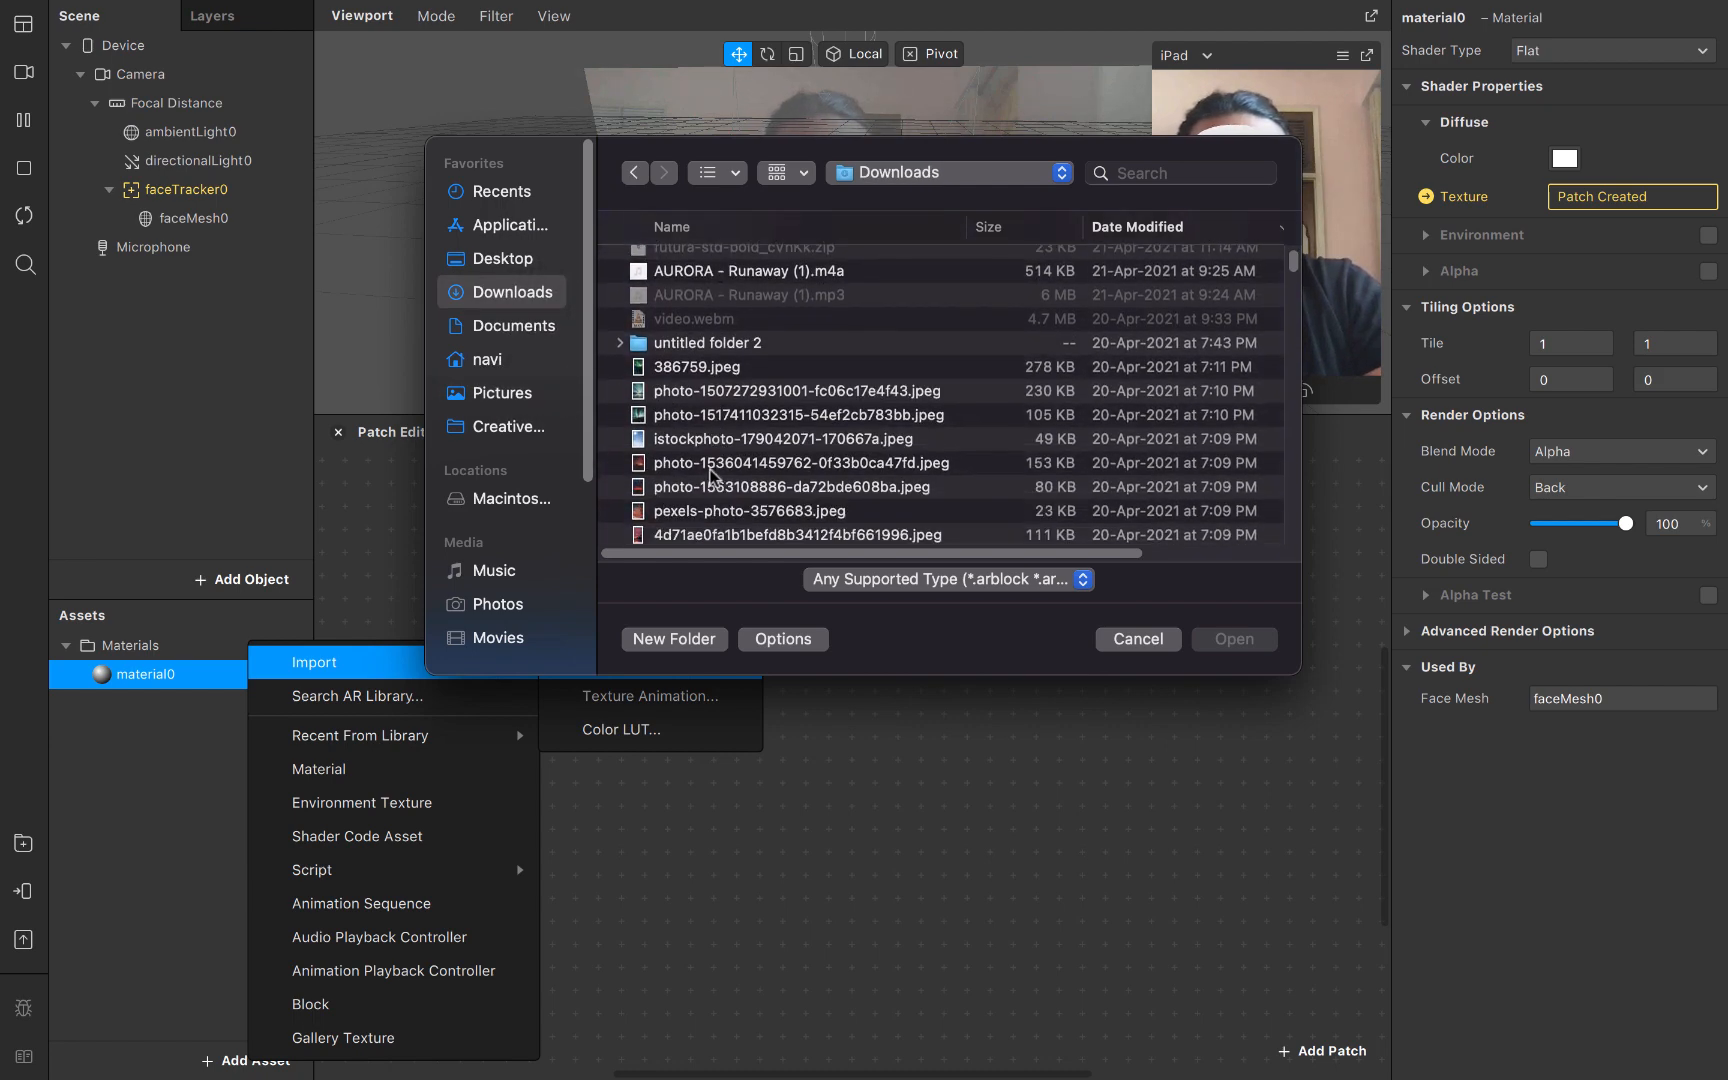
double_click(707, 462)
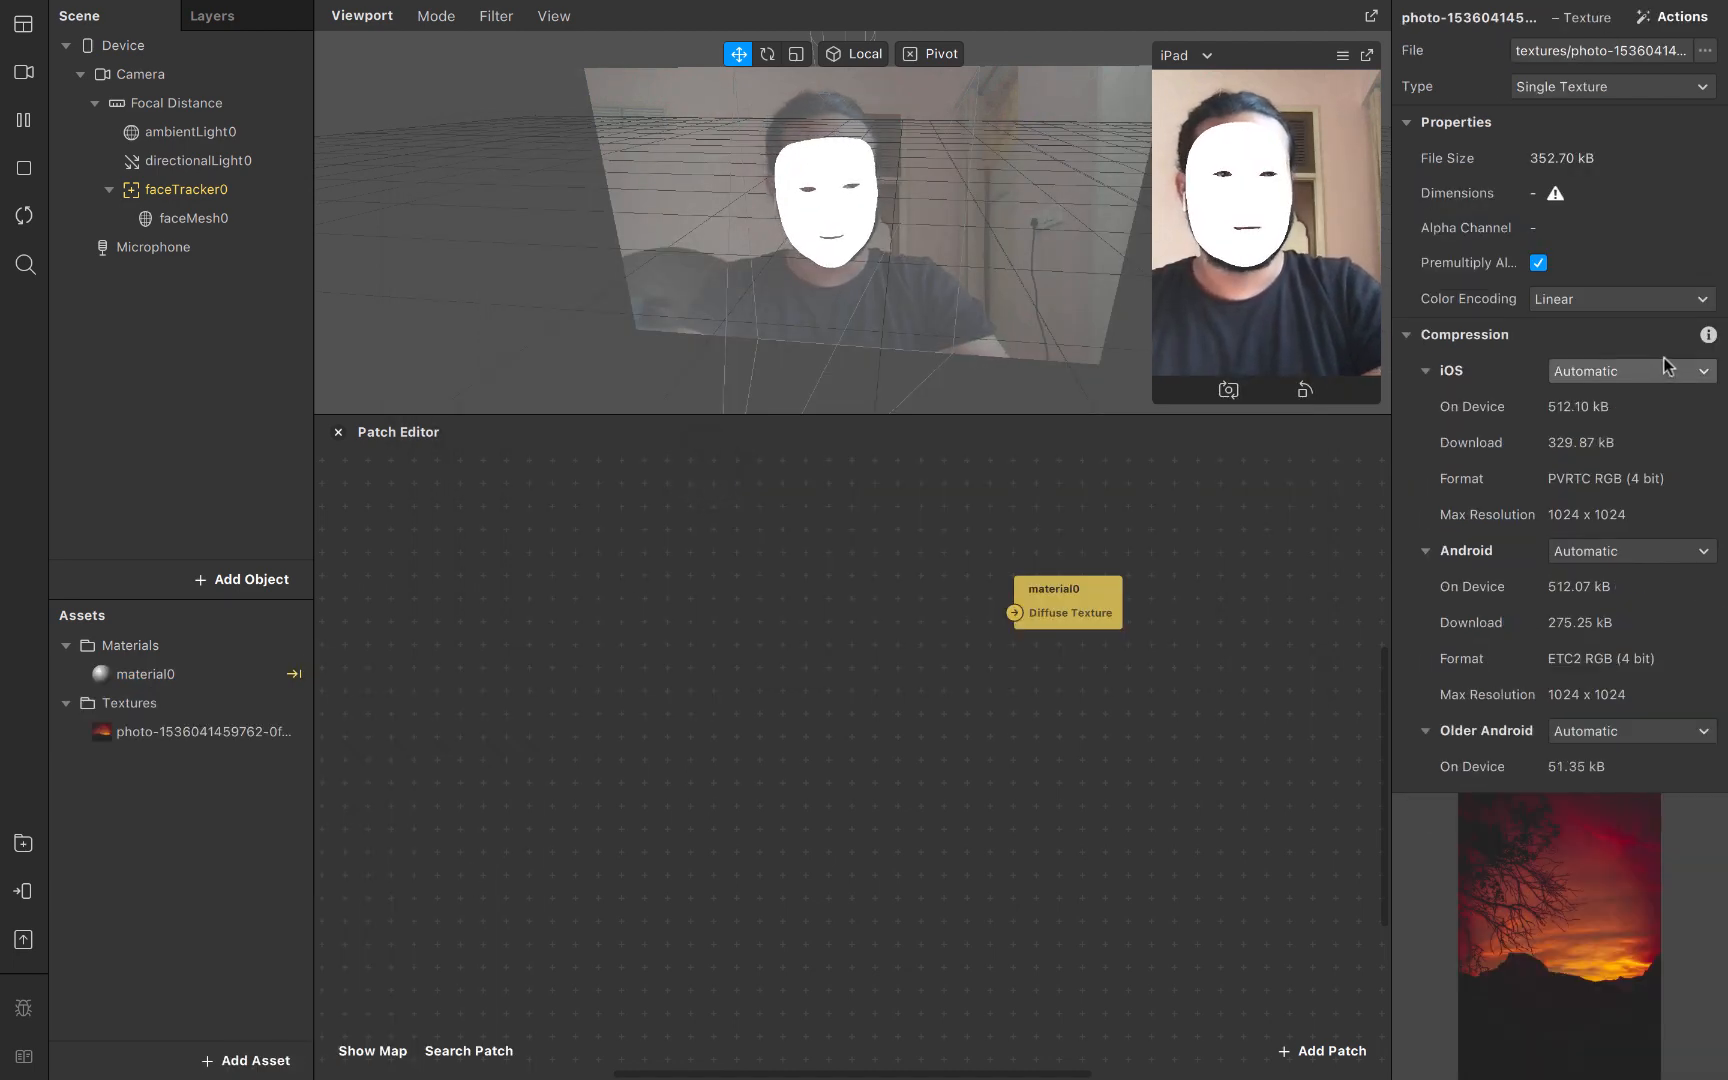
Set the imported texture's compression to None for iOS, Android and Older Android
left_click(1650, 372)
left_click(1625, 424)
left_click(1625, 480)
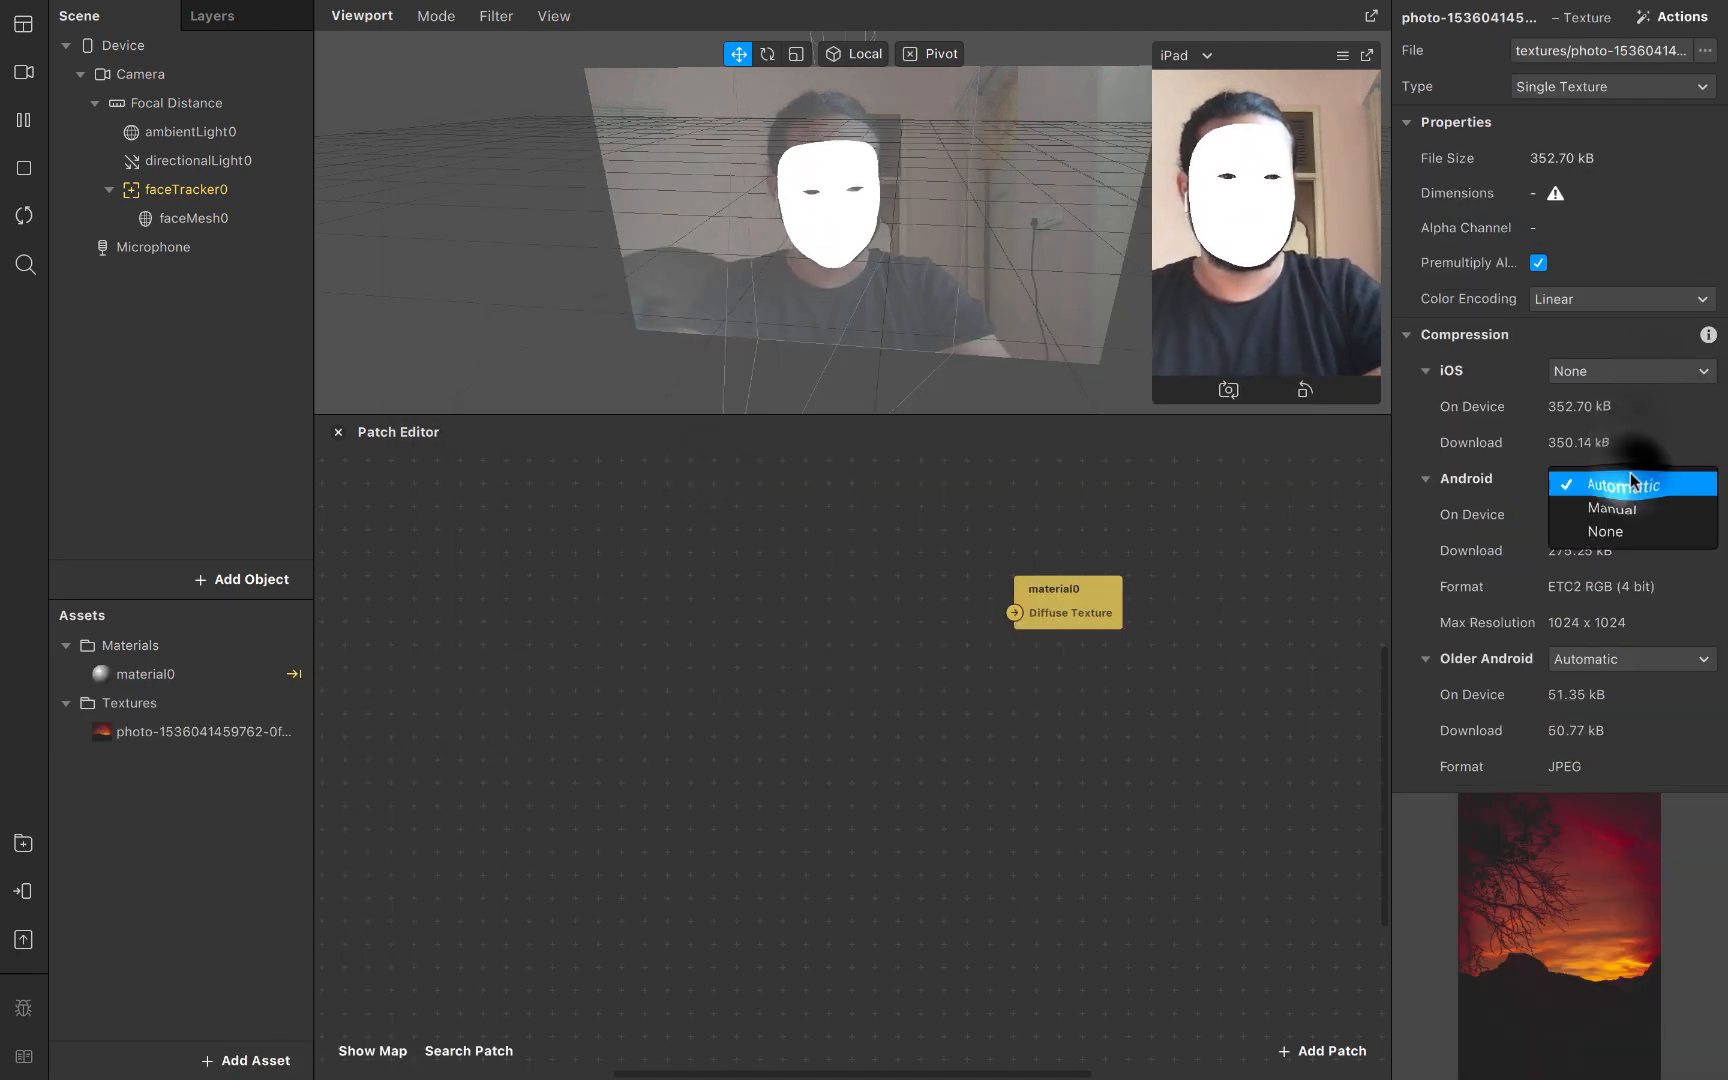
left_click(1622, 528)
left_click(1625, 587)
left_click(1595, 636)
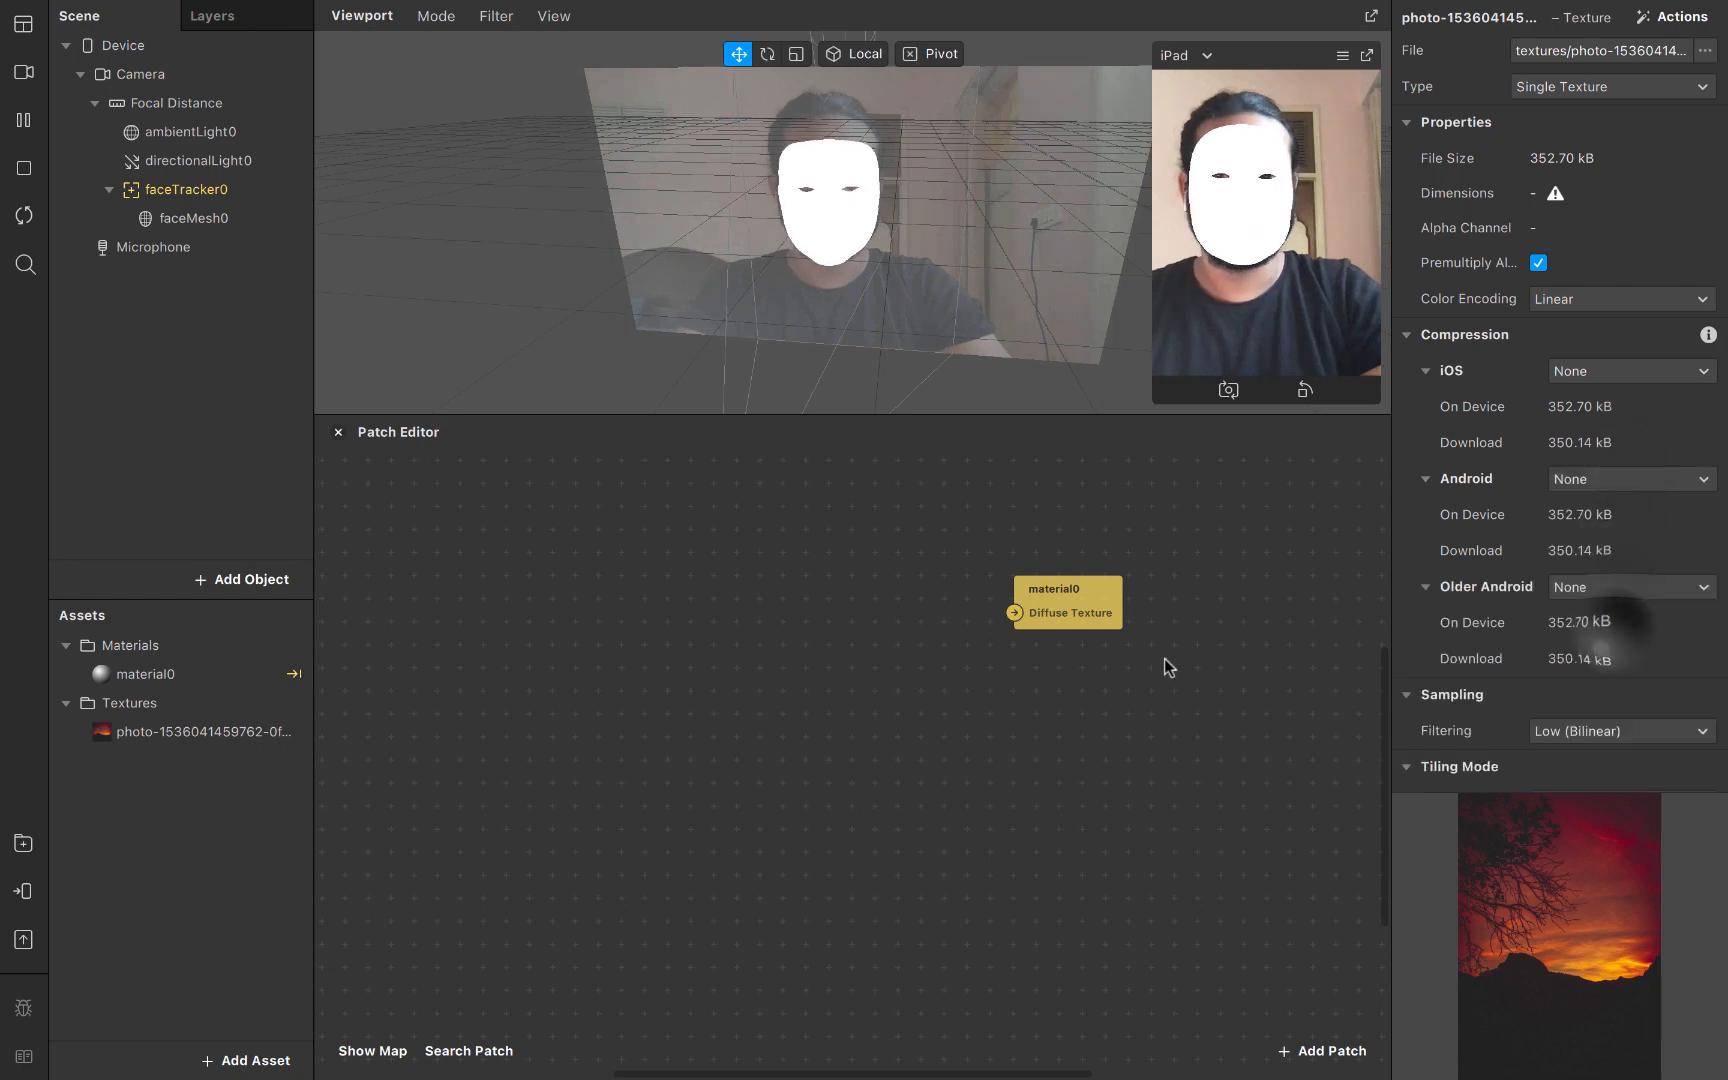
Rename the imported texture as tex_image and the face mesh's material as mat_myMask
double_click(242, 732)
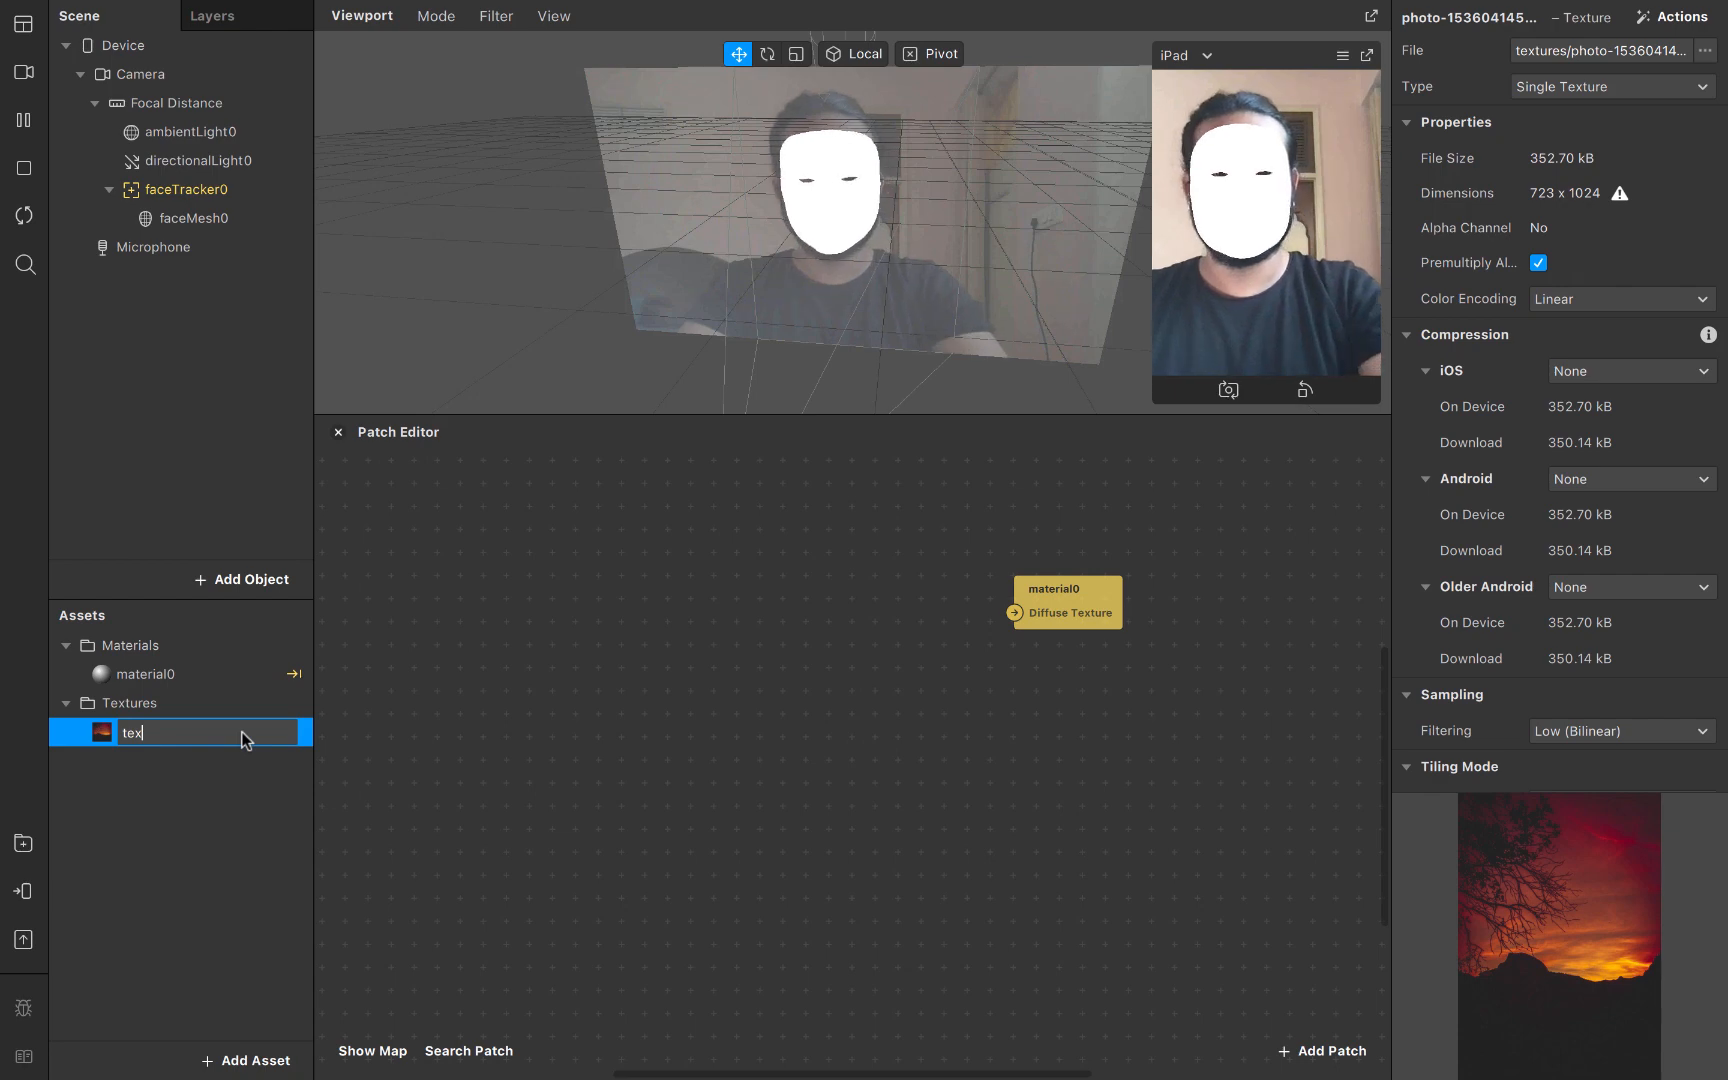
type("tex_image")
key("Return")
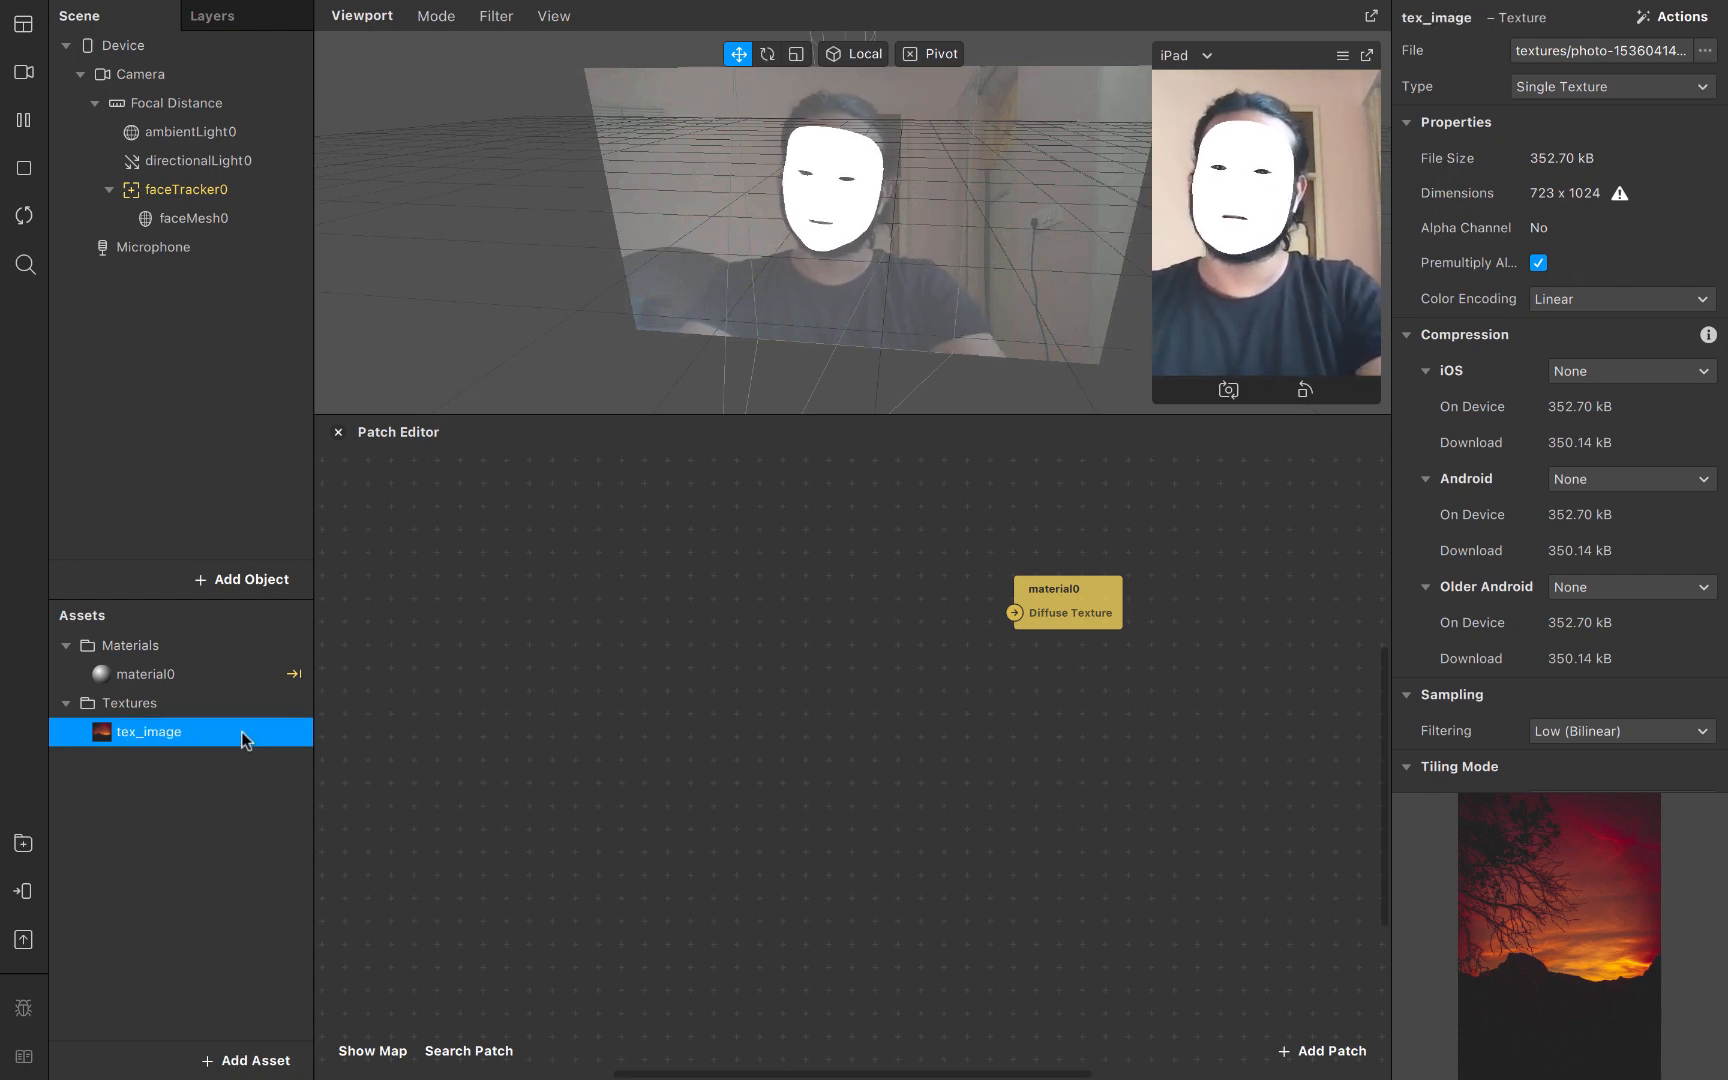
double_click(203, 680)
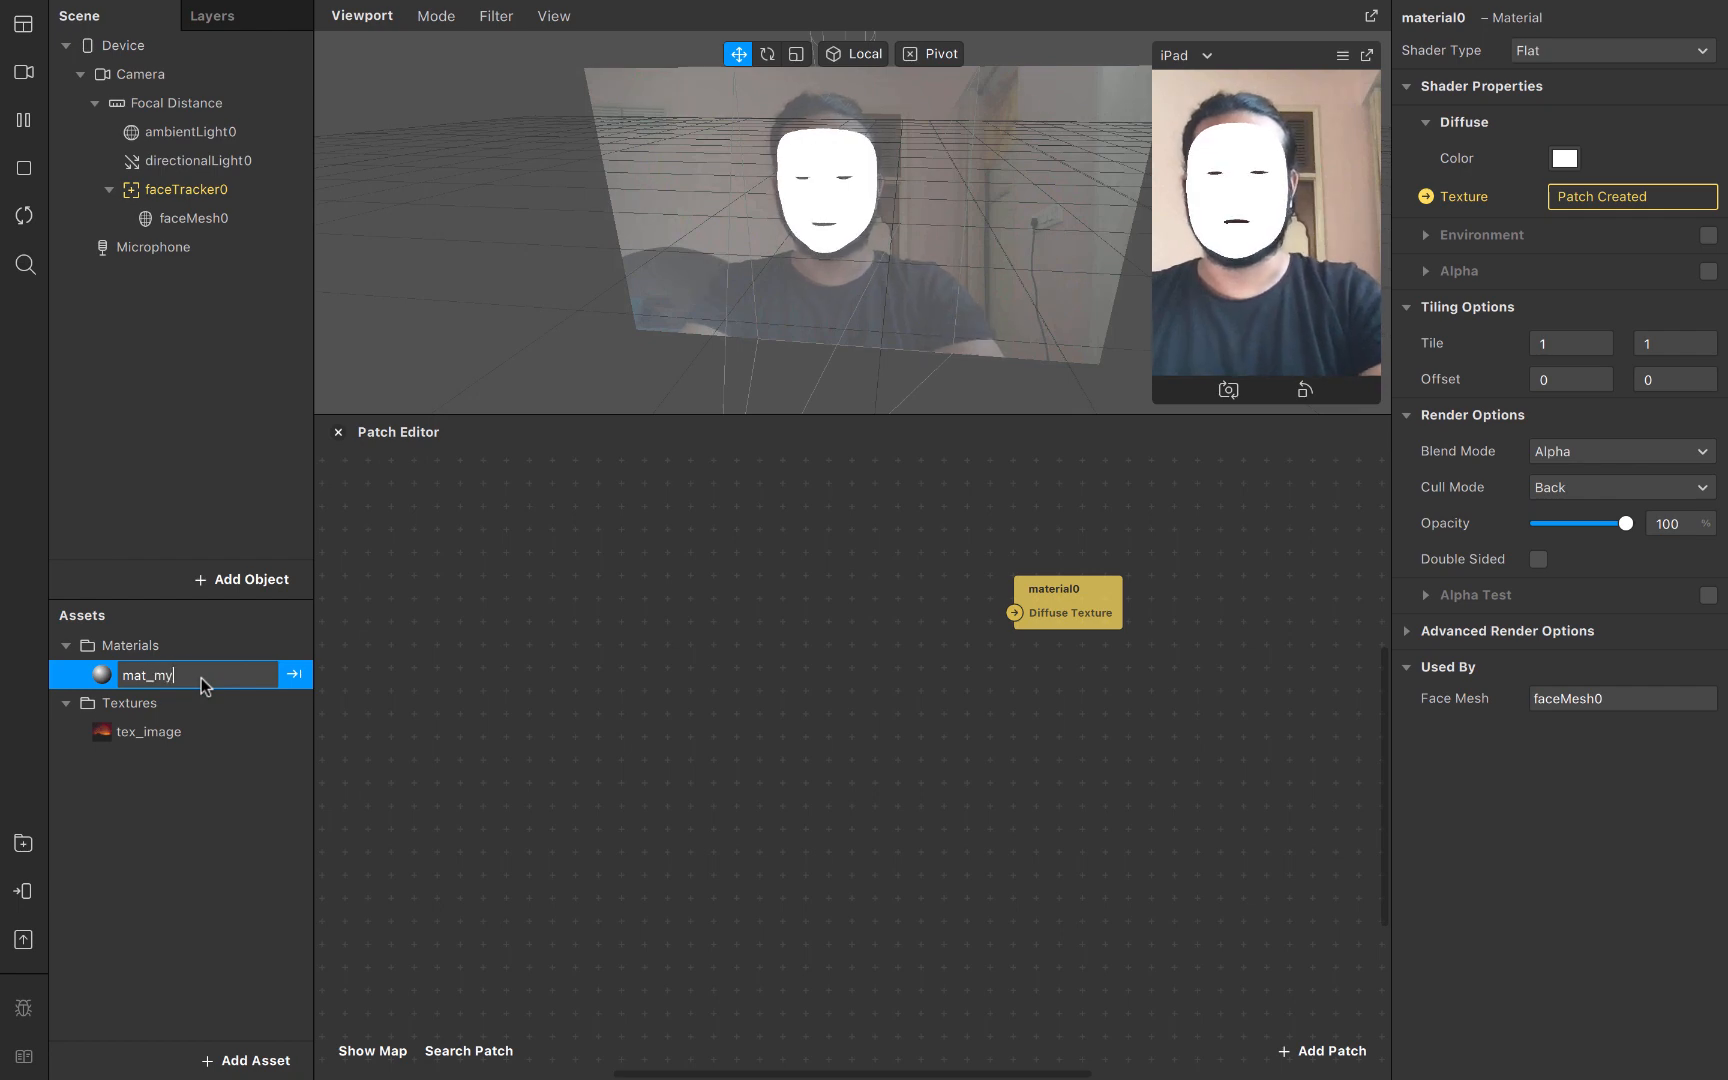
key("Return")
Rename the face mesh in the scene as myMask
left_click(226, 219)
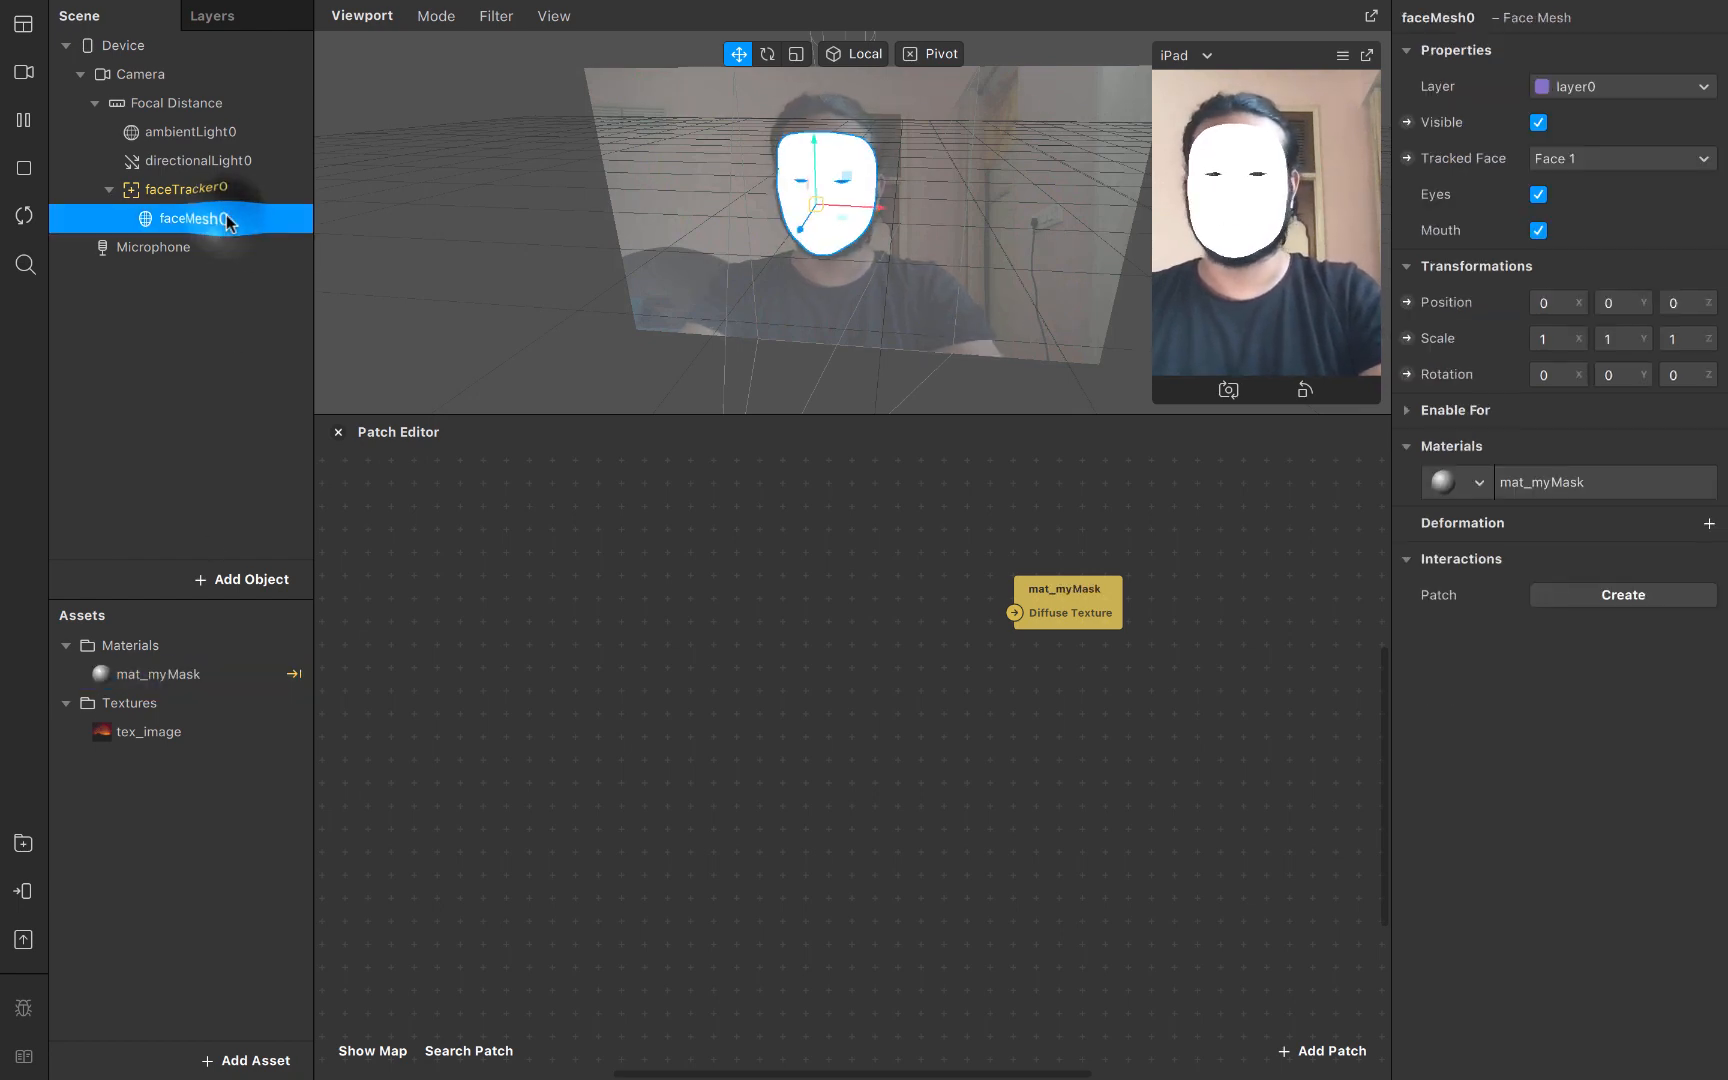
double_click(226, 219)
type("myMask")
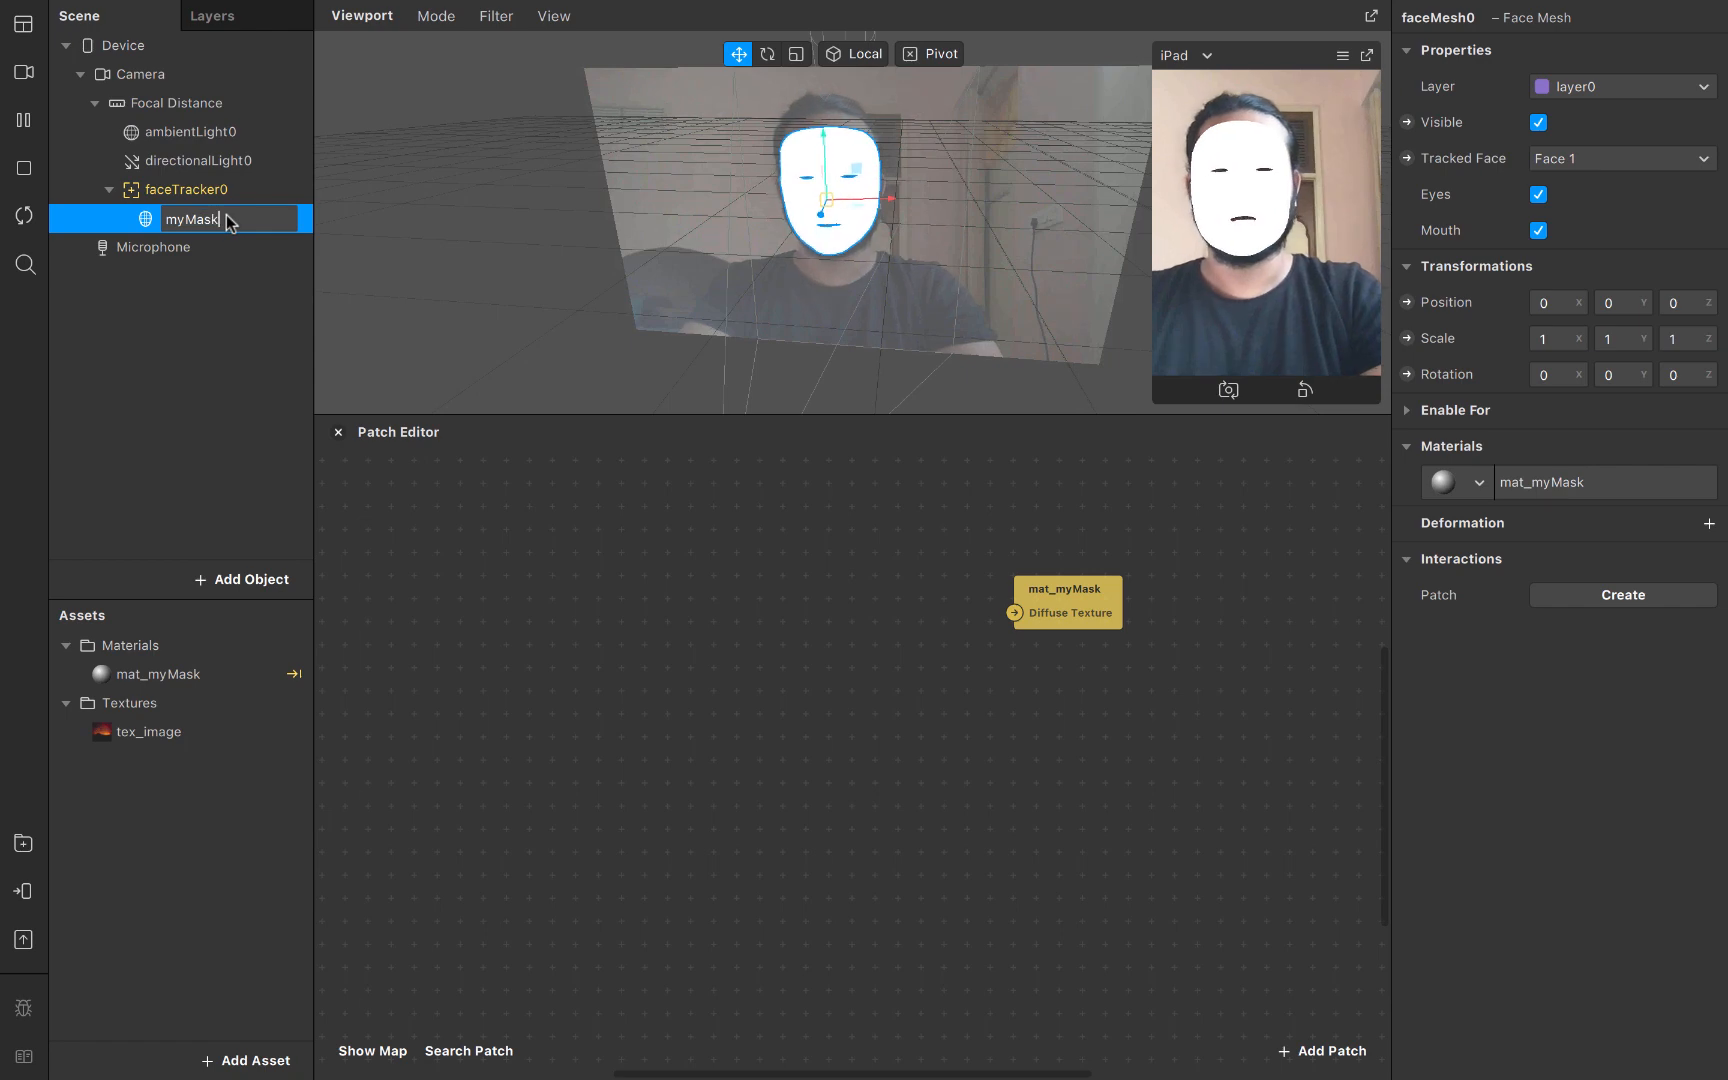
key("Return")
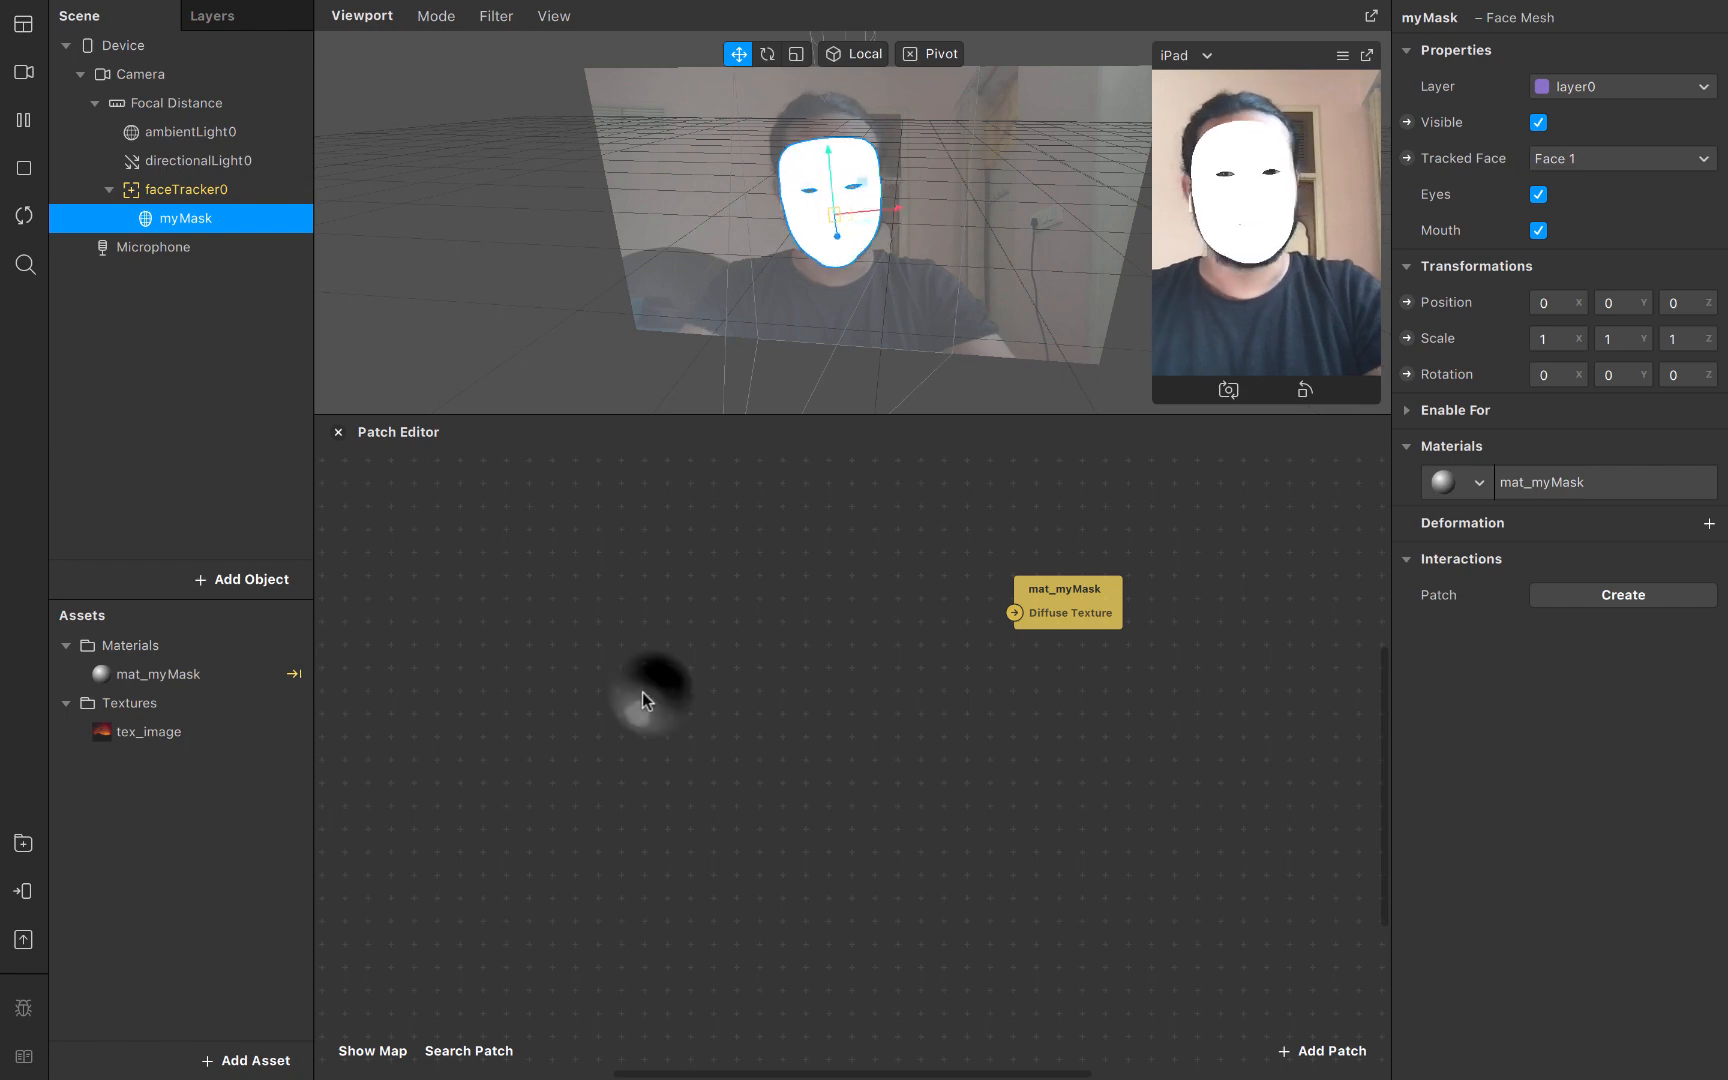
Add tex_image to the patch graph and connect its RGBA output to mat_myMask's Diffuse Texture input
left_click(219, 738)
left_click_drag(219, 738, 1013, 616)
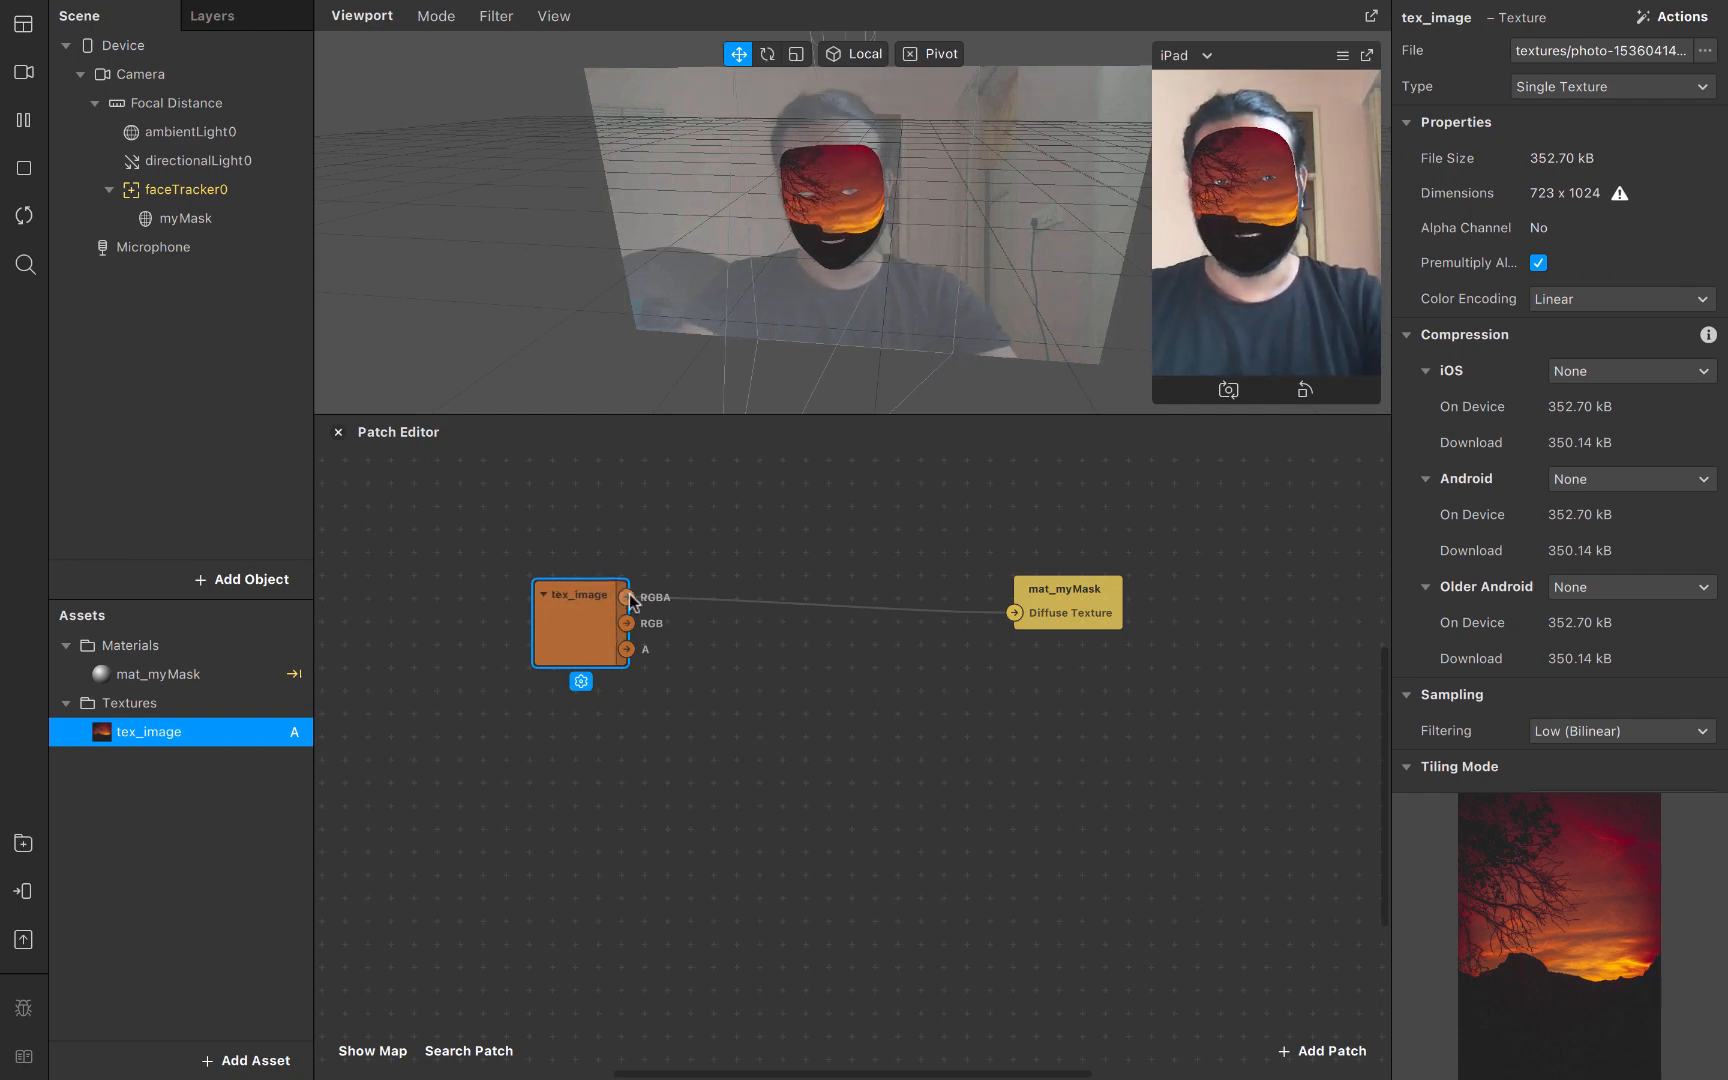
Insert a Mix patch, feeding tex_image's RGBA output into its first input and its output into mat_myMask's Diffuse Texture, and select it
left_click_drag(627, 597, 737, 659)
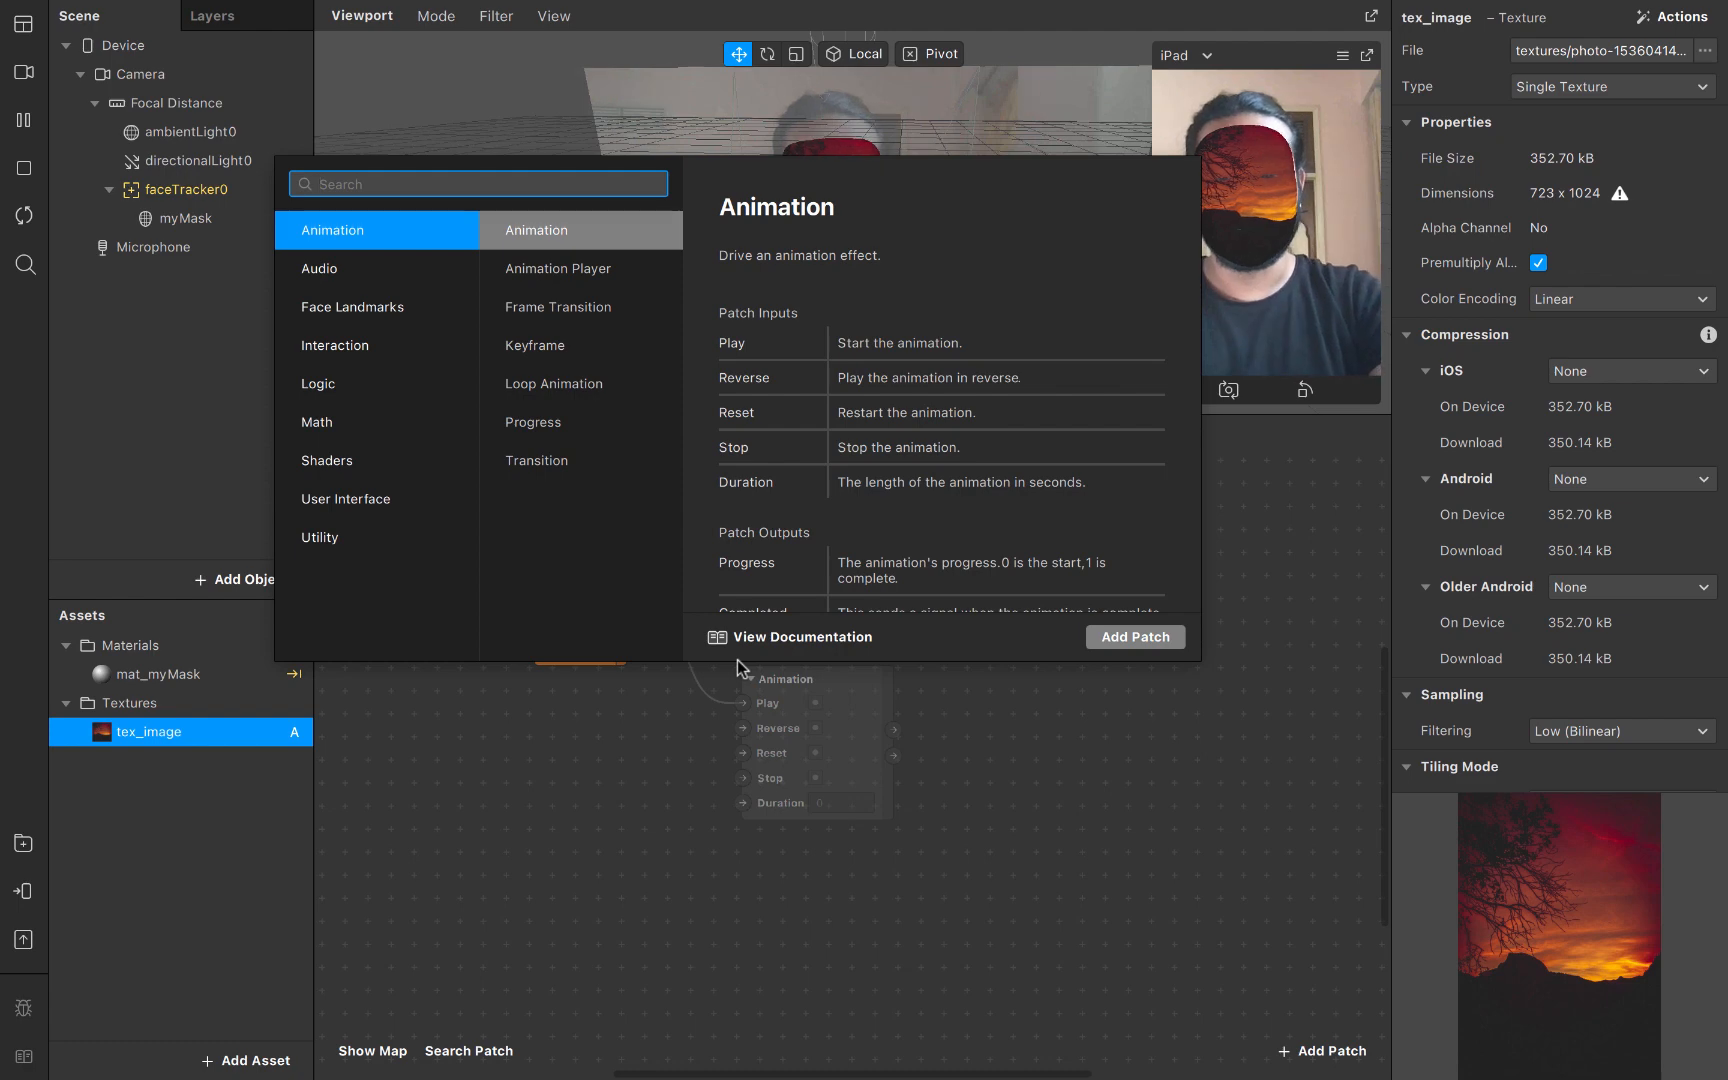
type("mix")
key("Return")
left_click_drag(878, 718, 1012, 611)
left_click_drag(794, 705, 789, 707)
left_click(742, 705)
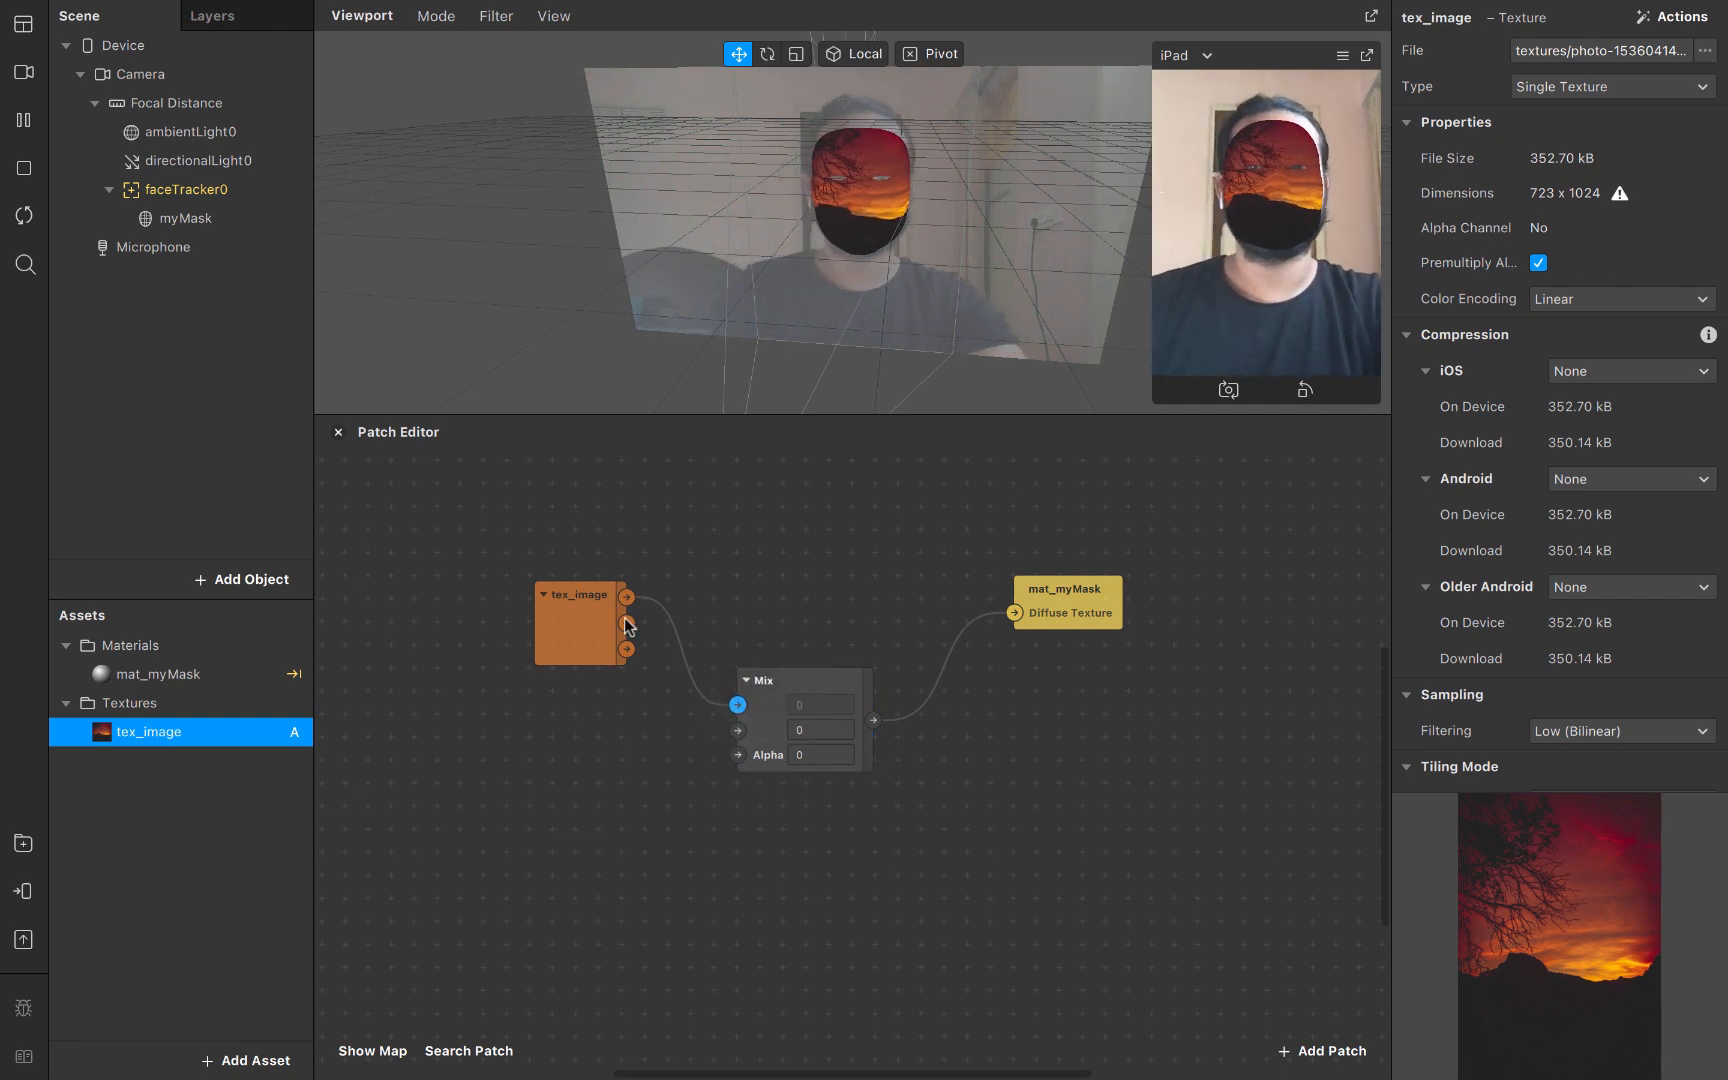
left_click(607, 582)
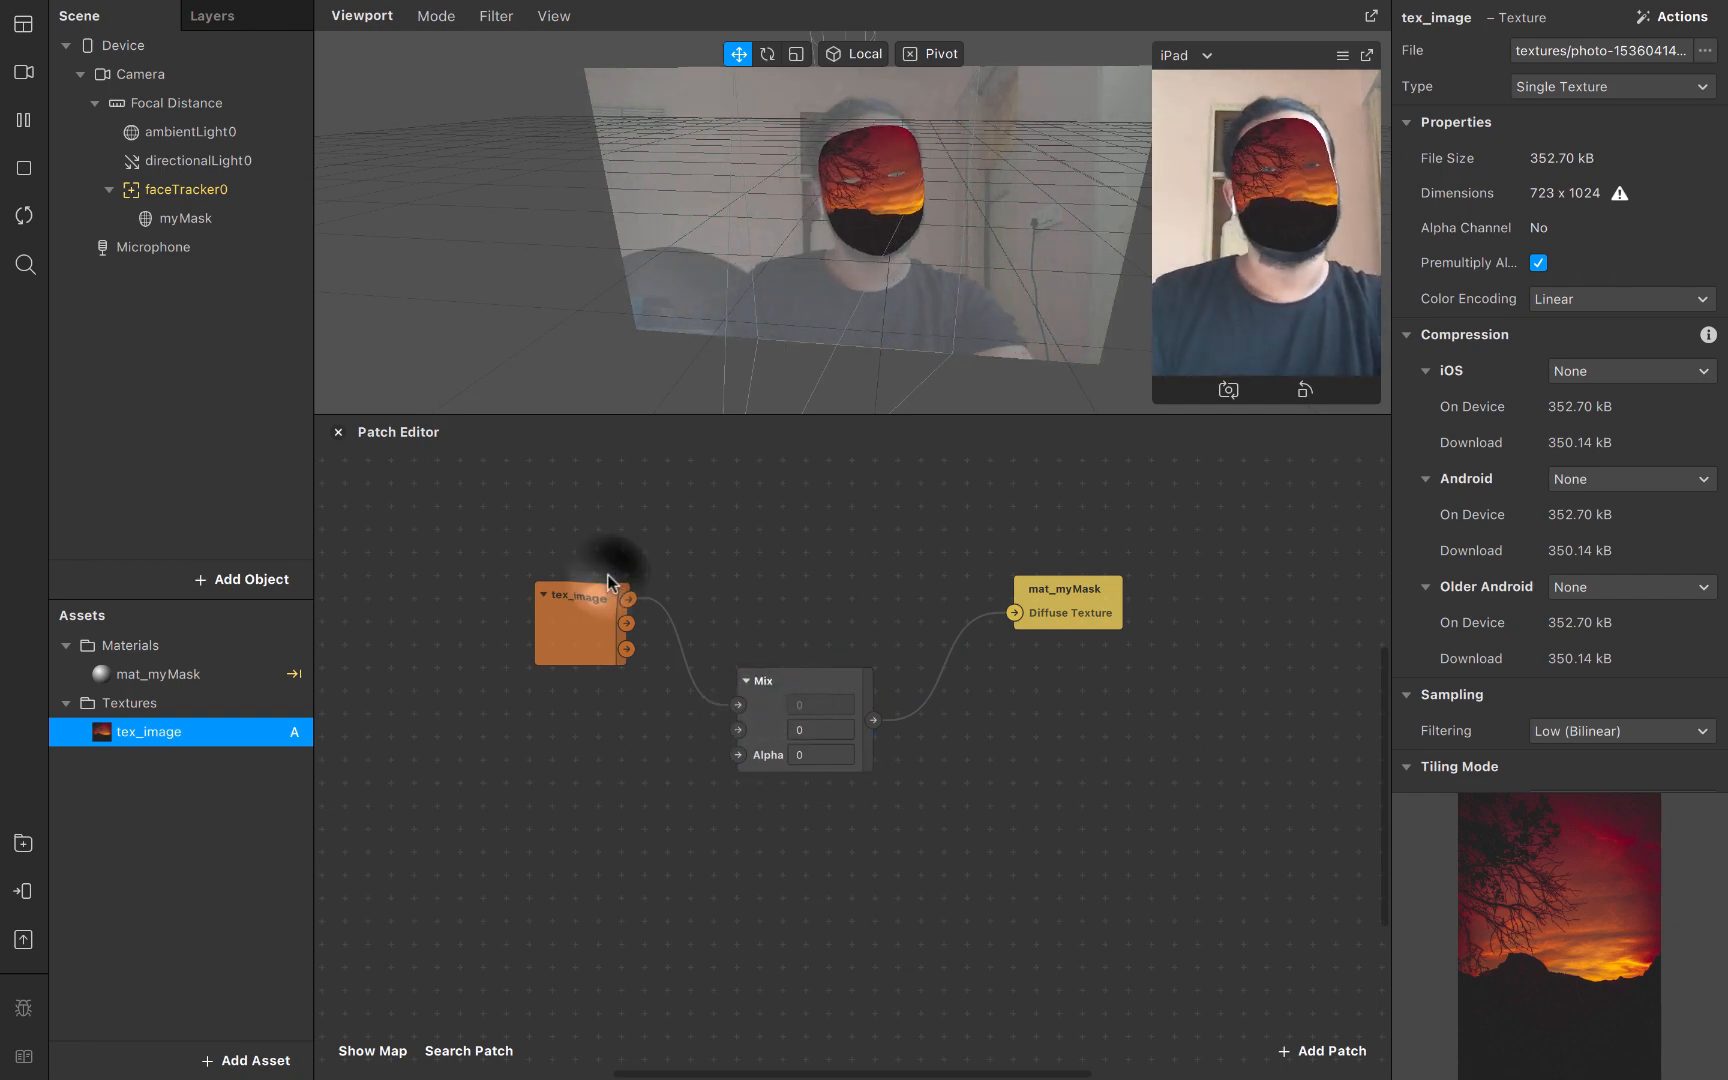
left_click(806, 731)
left_click(779, 741)
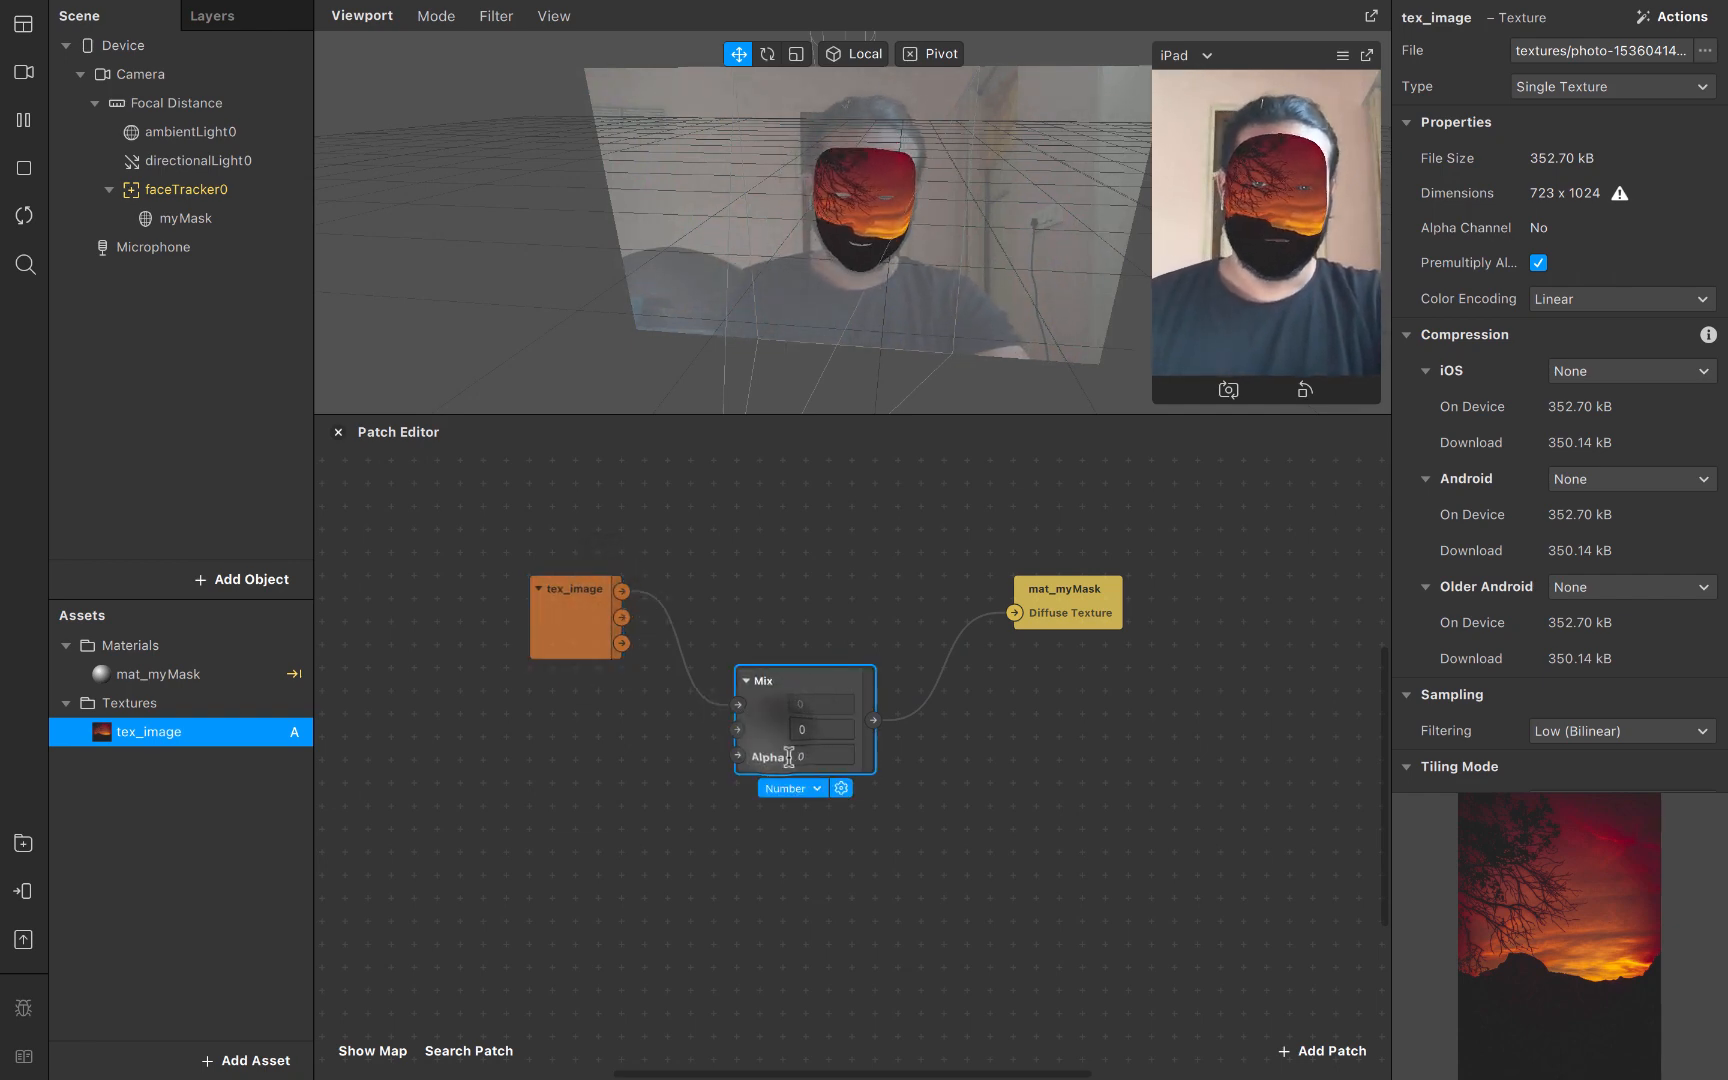
Try various Alpha values on the Mix patch, such as 0.5, 0.4 and 4.4, to vary the mask's transparency
left_click(814, 755)
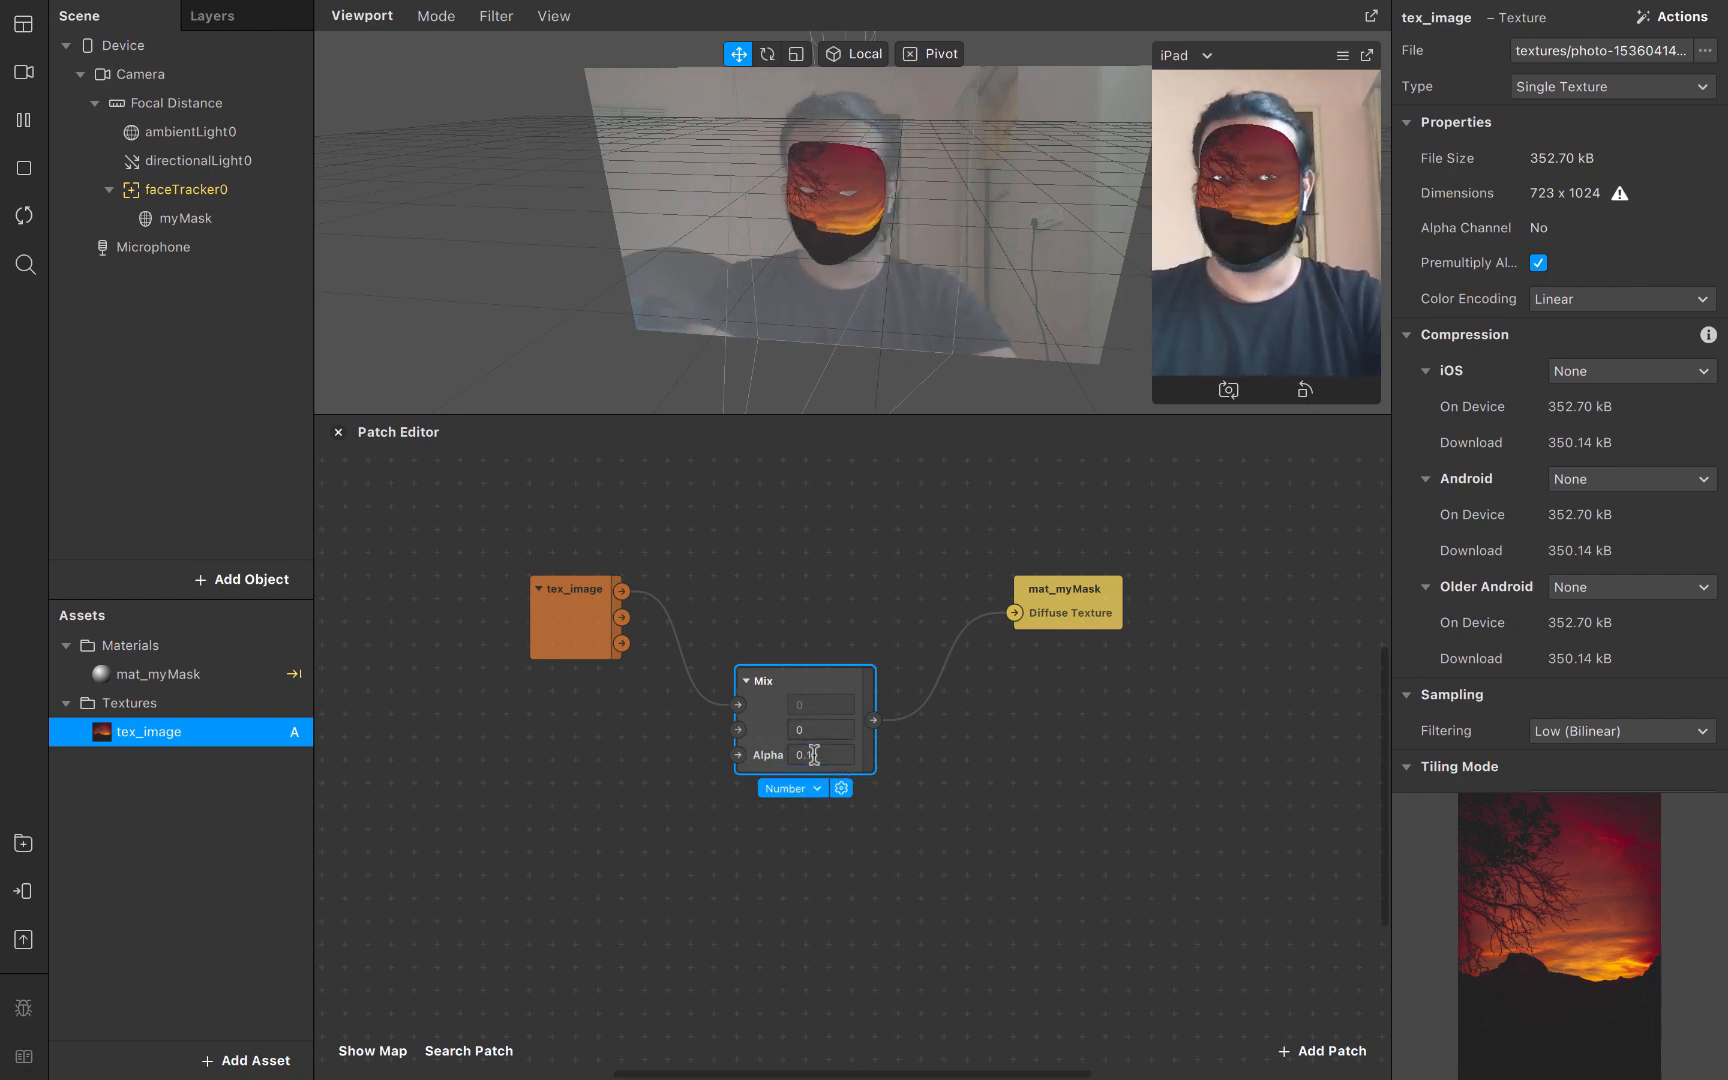
left_click(814, 755)
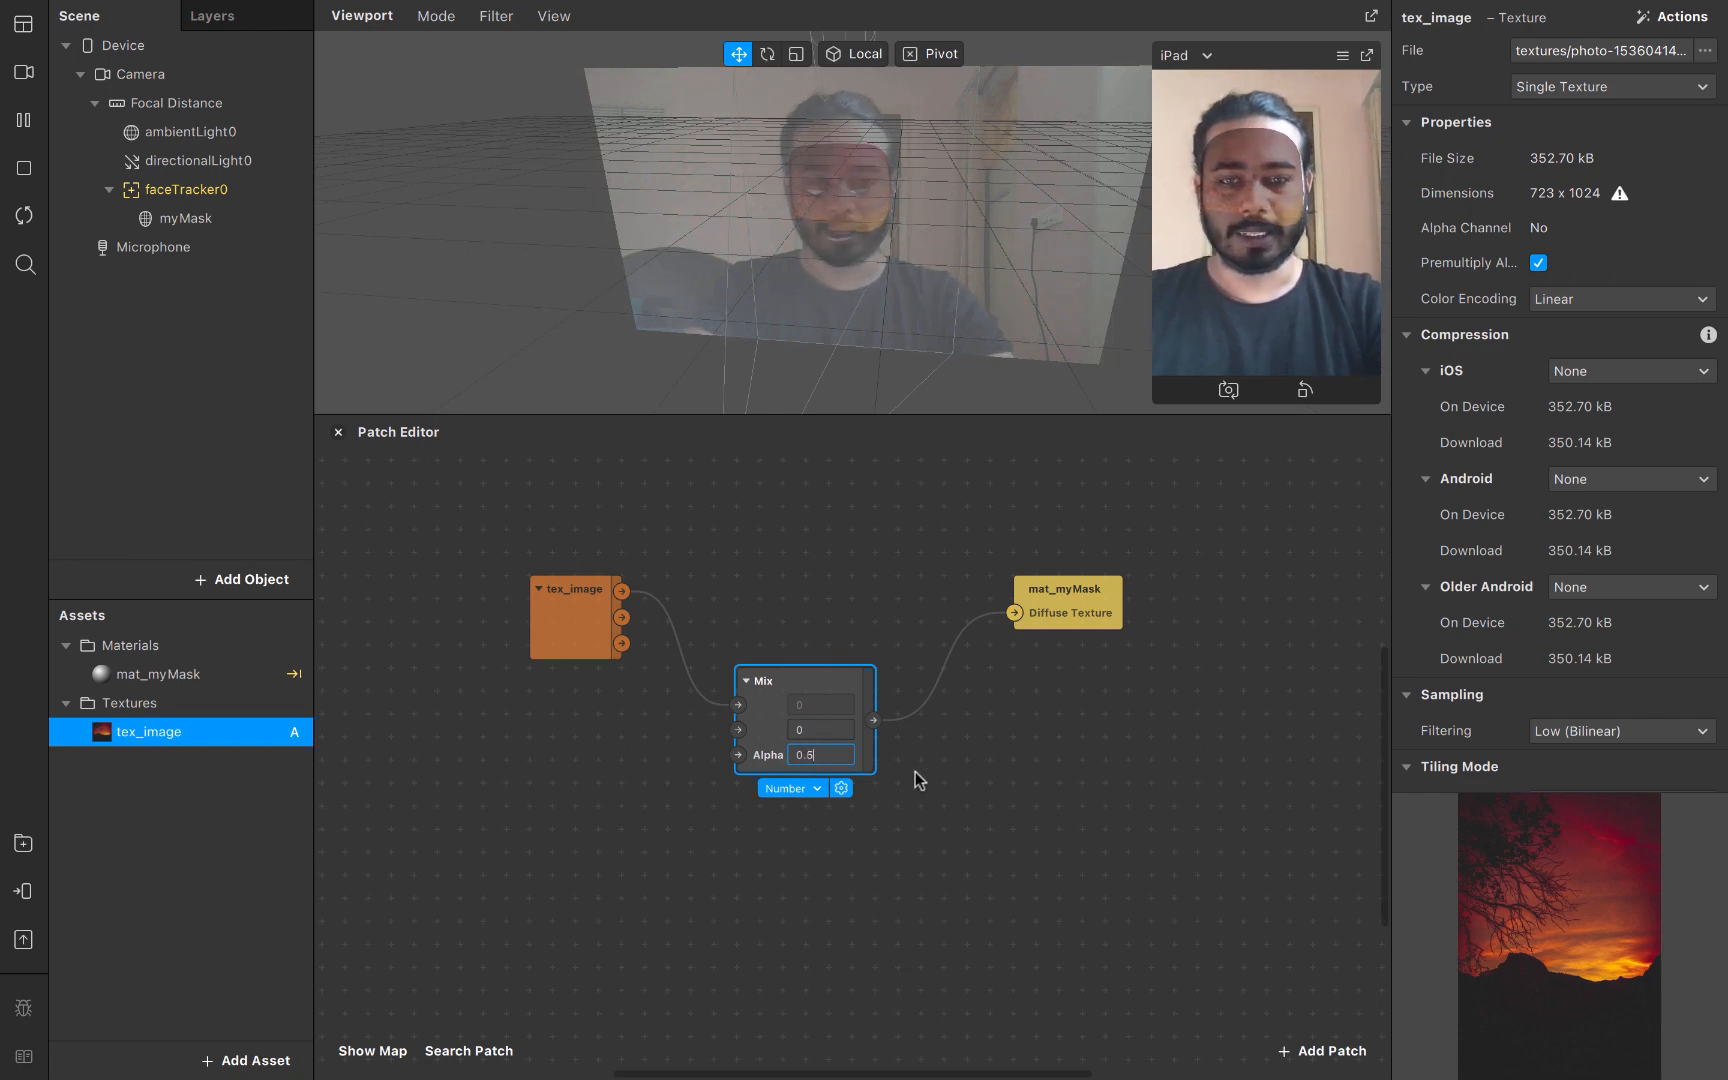
key("BackSpace")
type("7")
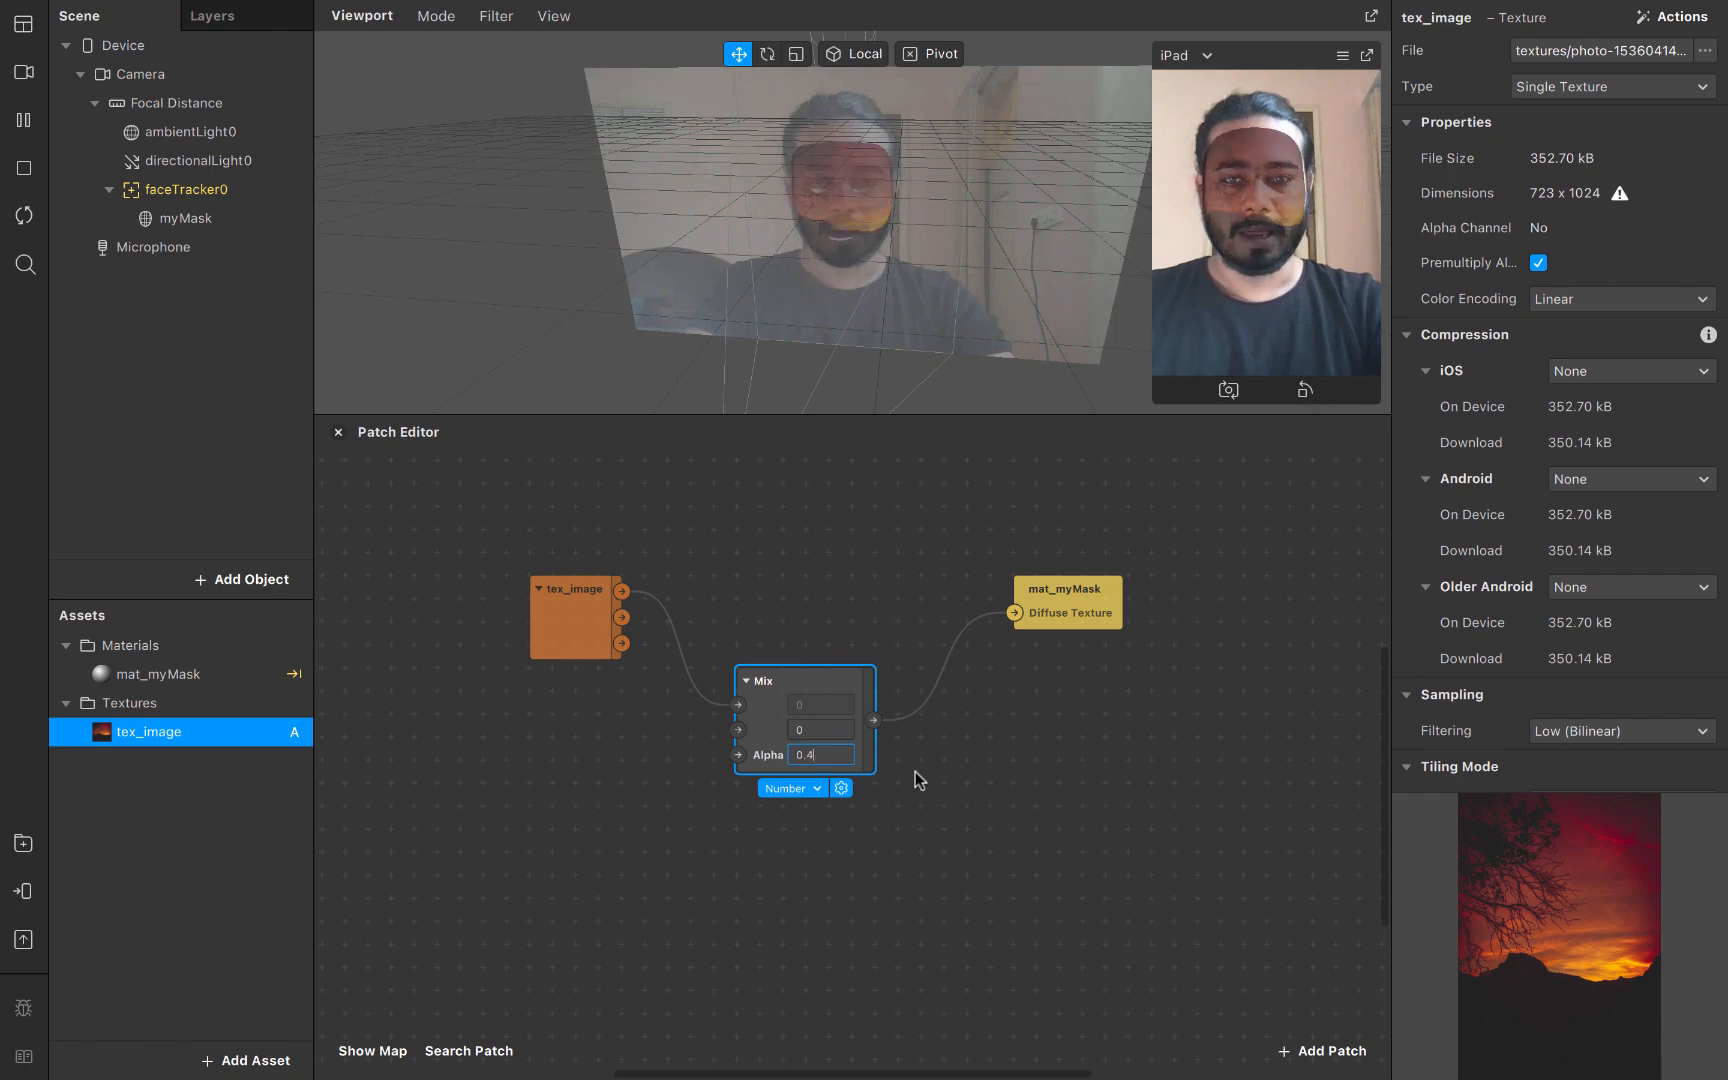
key("Up")
key("Up")
key("Up")
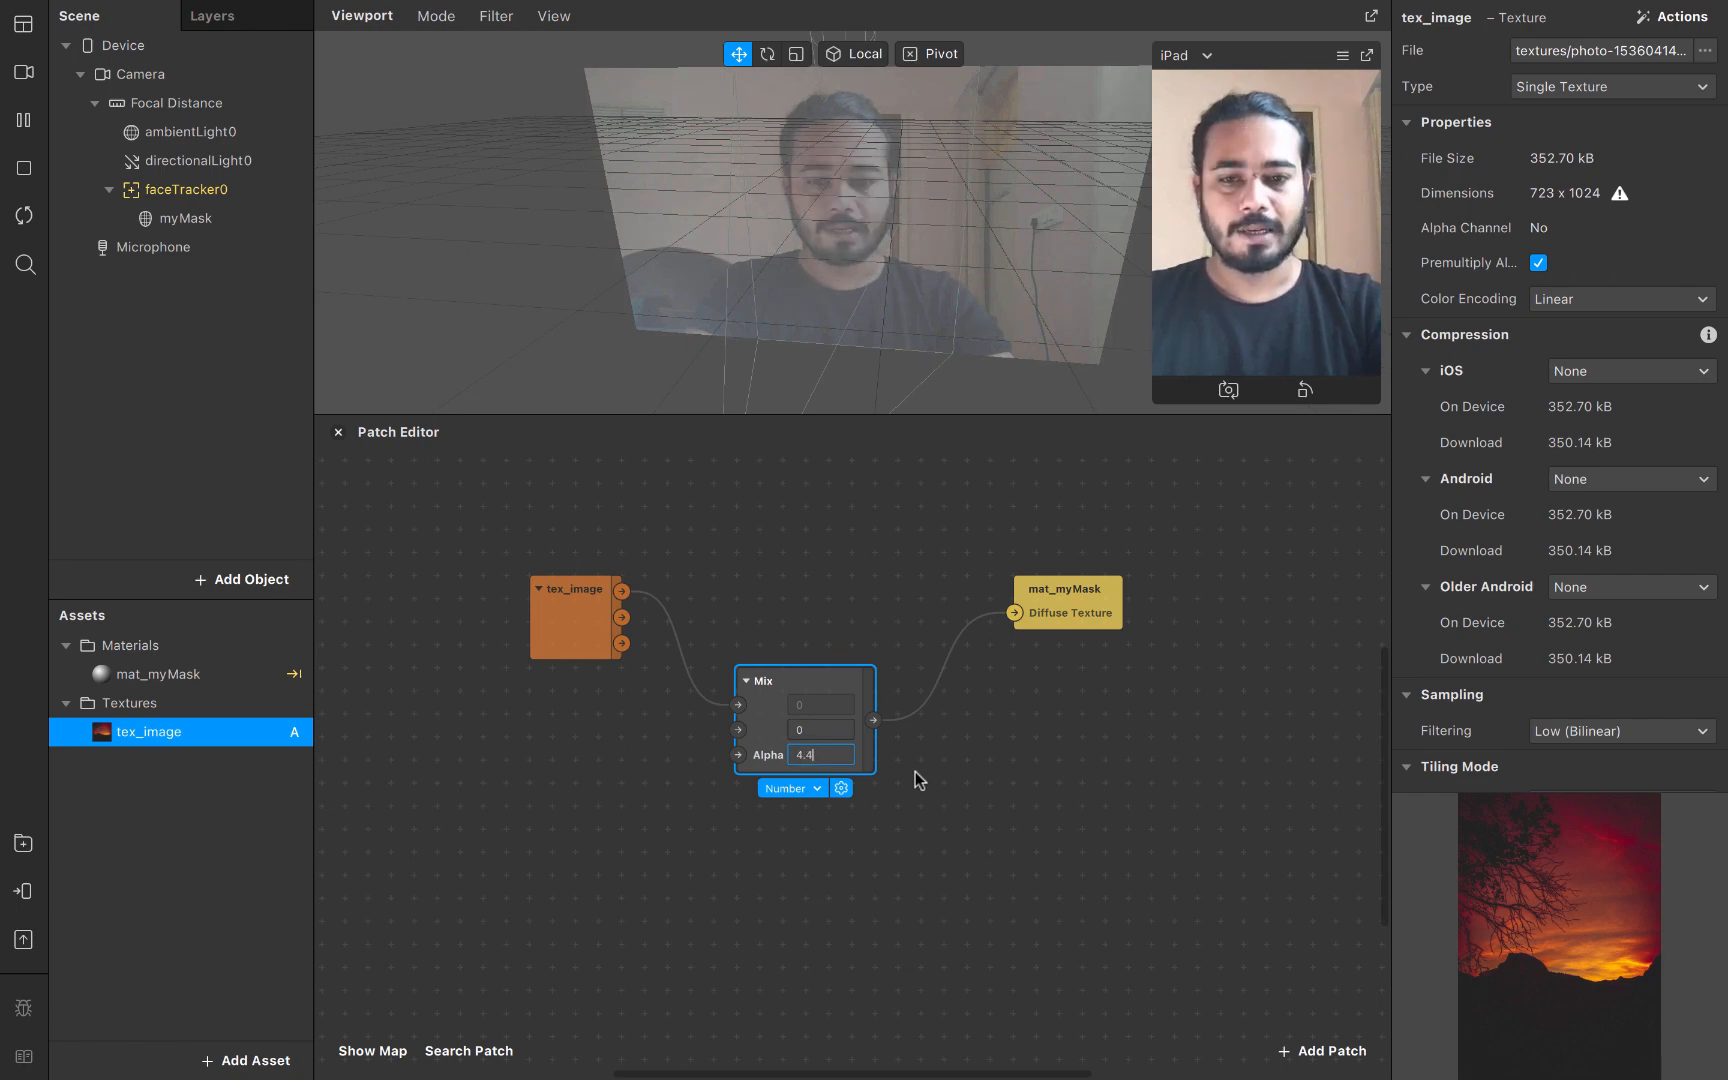
key("Down")
key("Down")
key("Down")
key("Down")
key("Down")
key("Down")
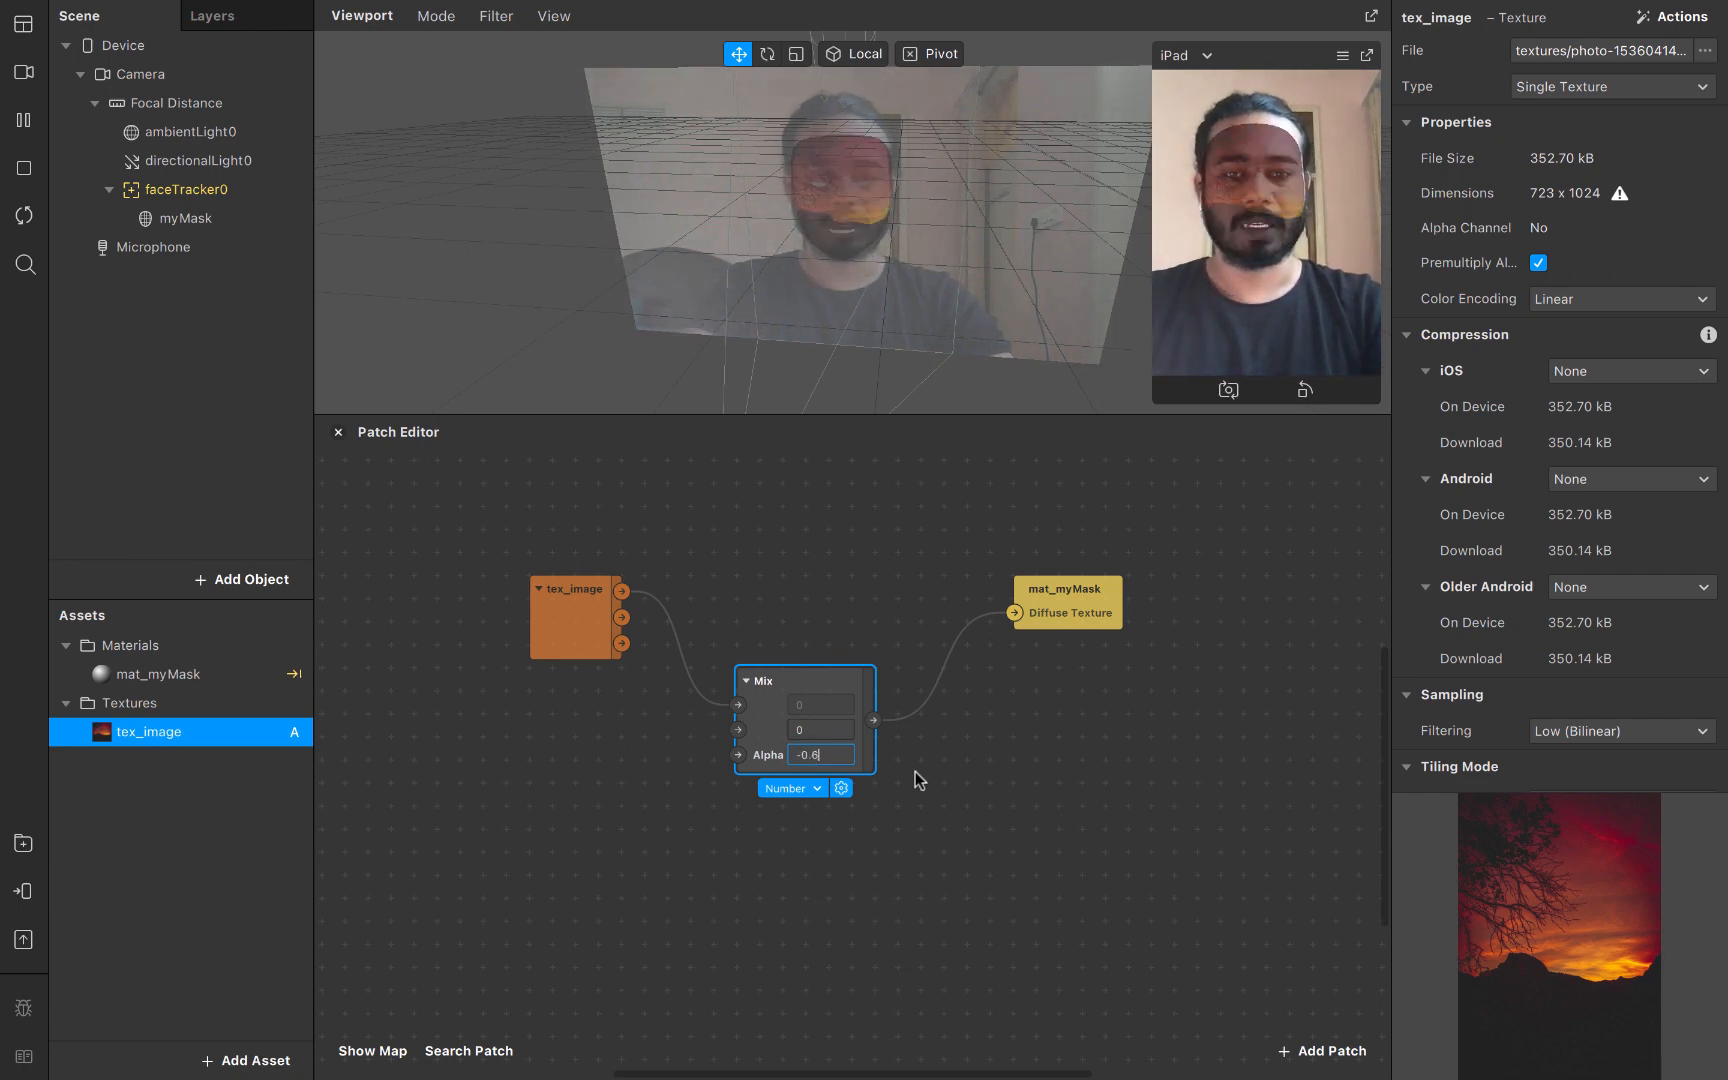
key("Up")
key("Up")
key("Up")
key("Up")
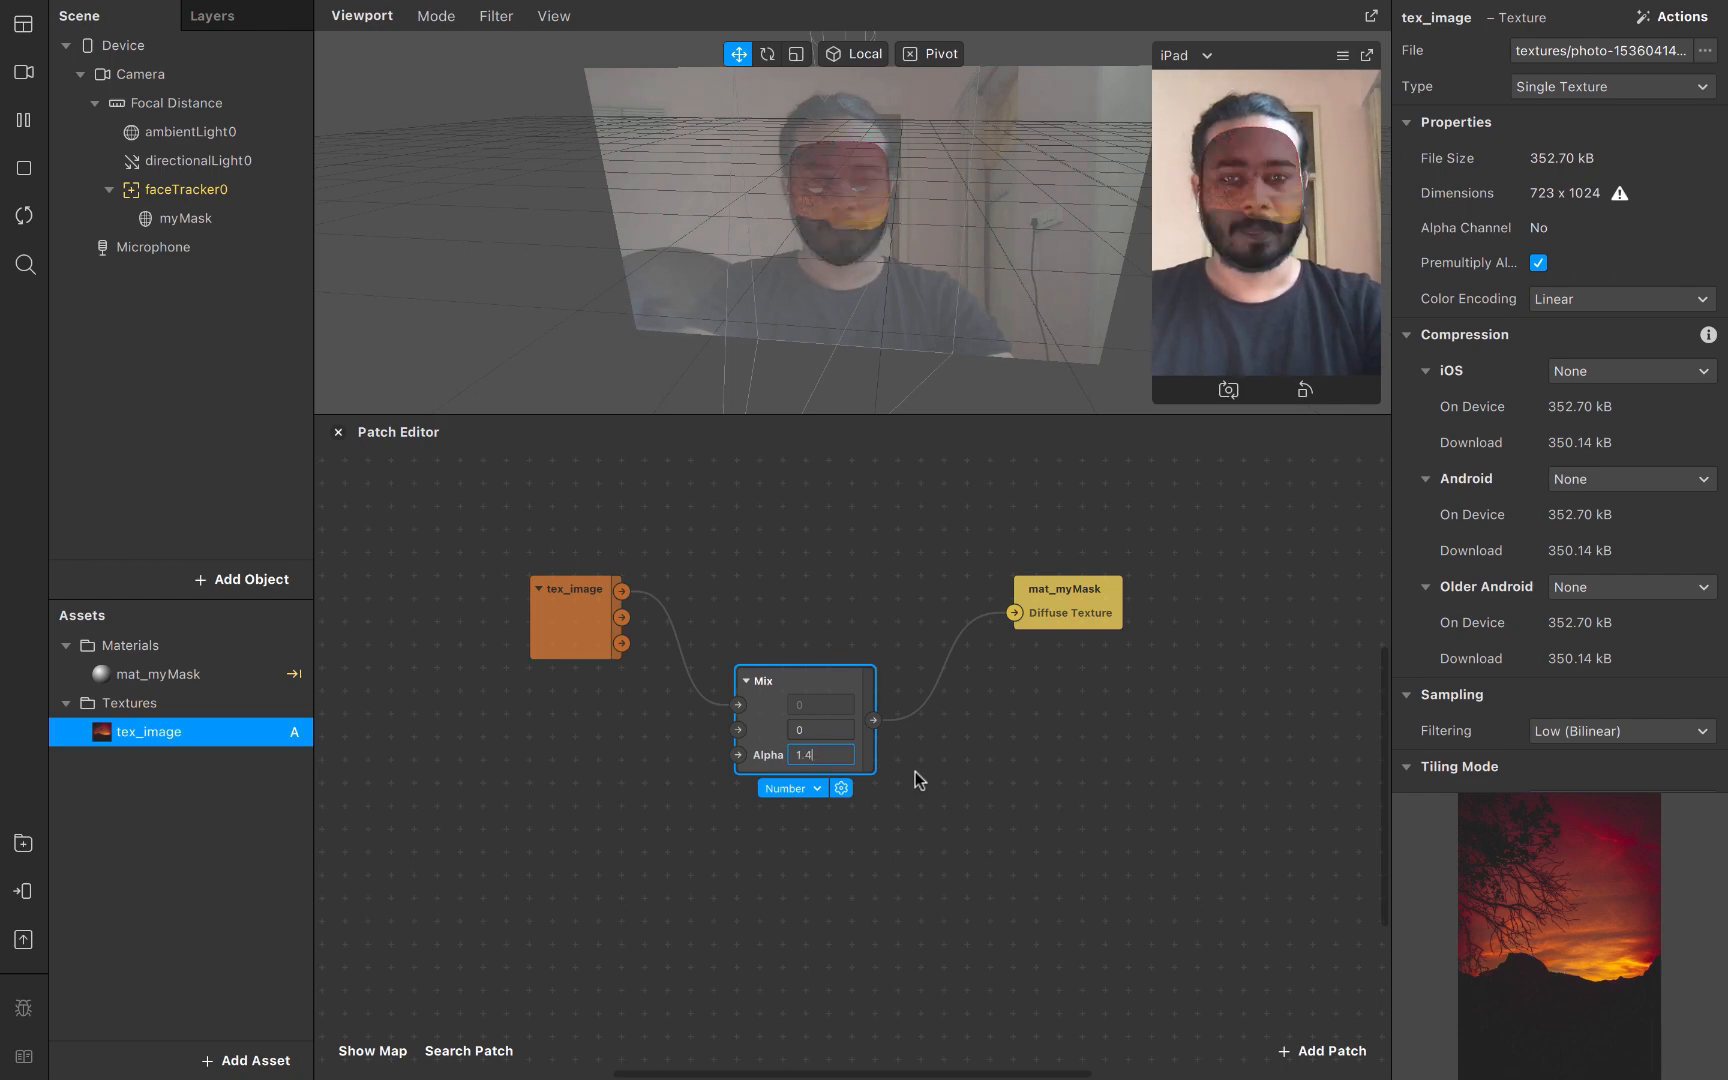
Reset the Mix patch's Alpha to 0 and deselect the patch
key("BackSpace")
key("BackSpace")
key("BackSpace")
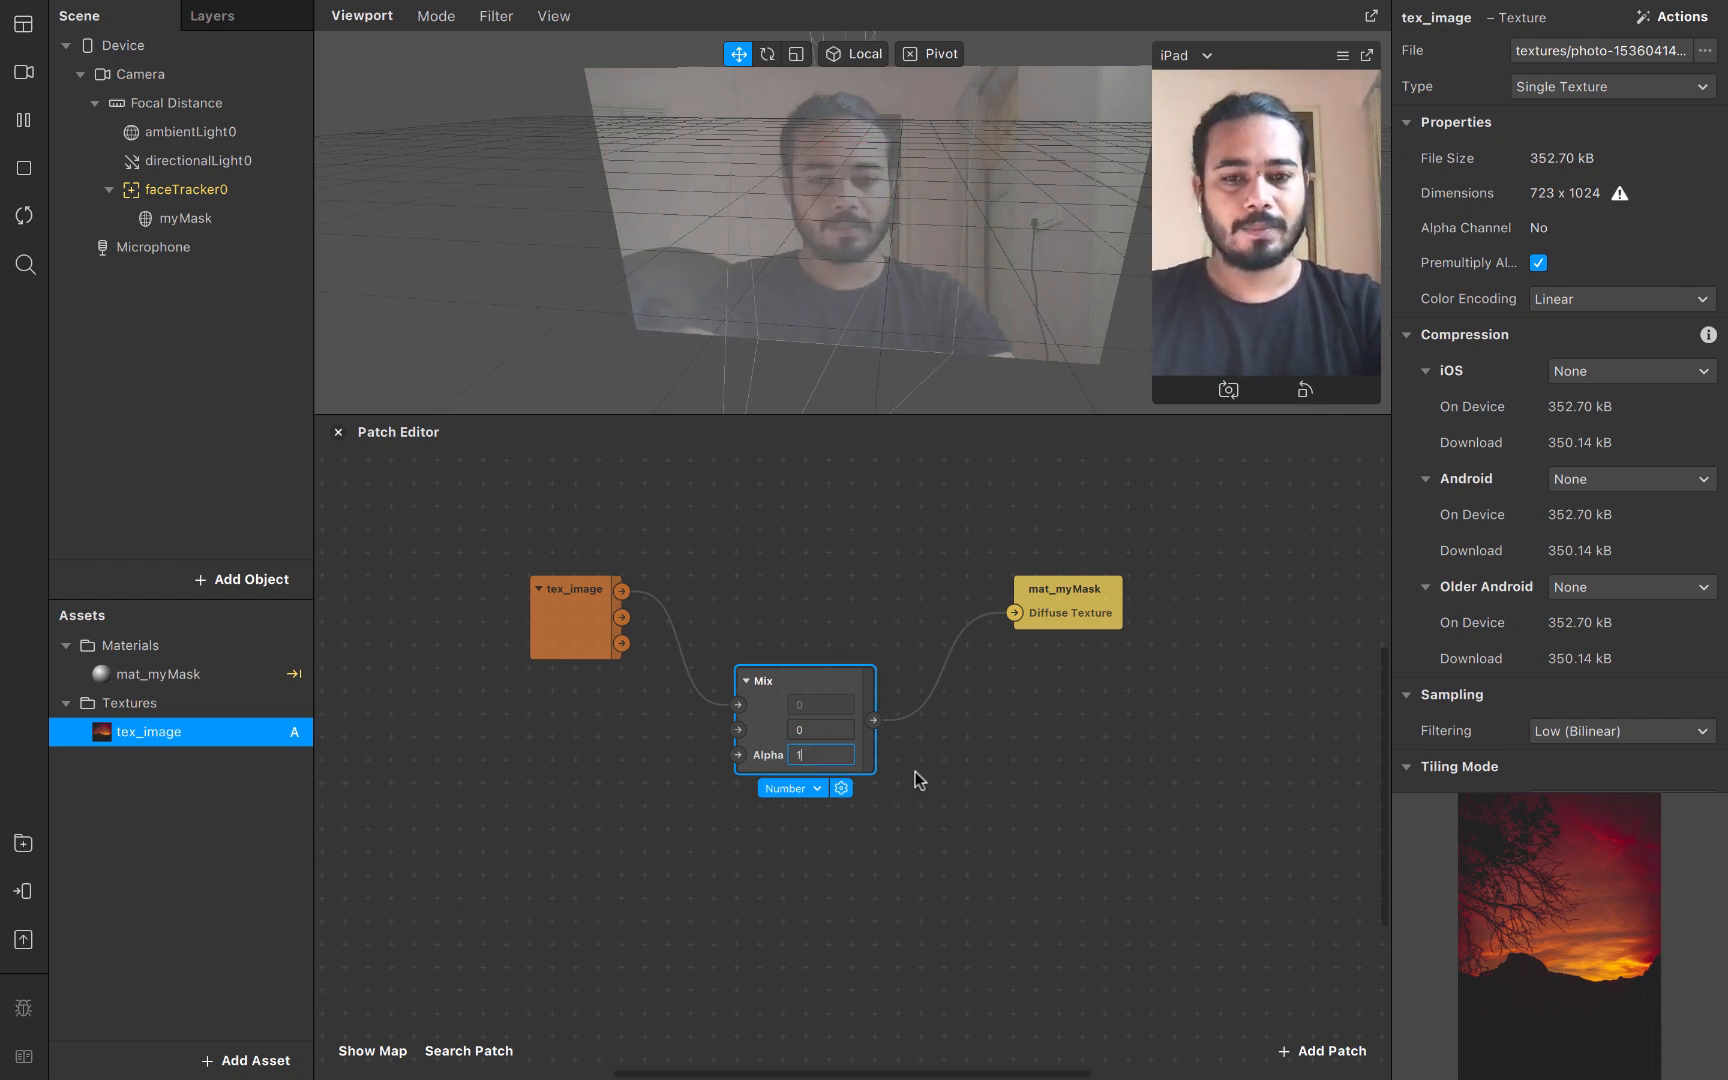
type("0")
key("Return")
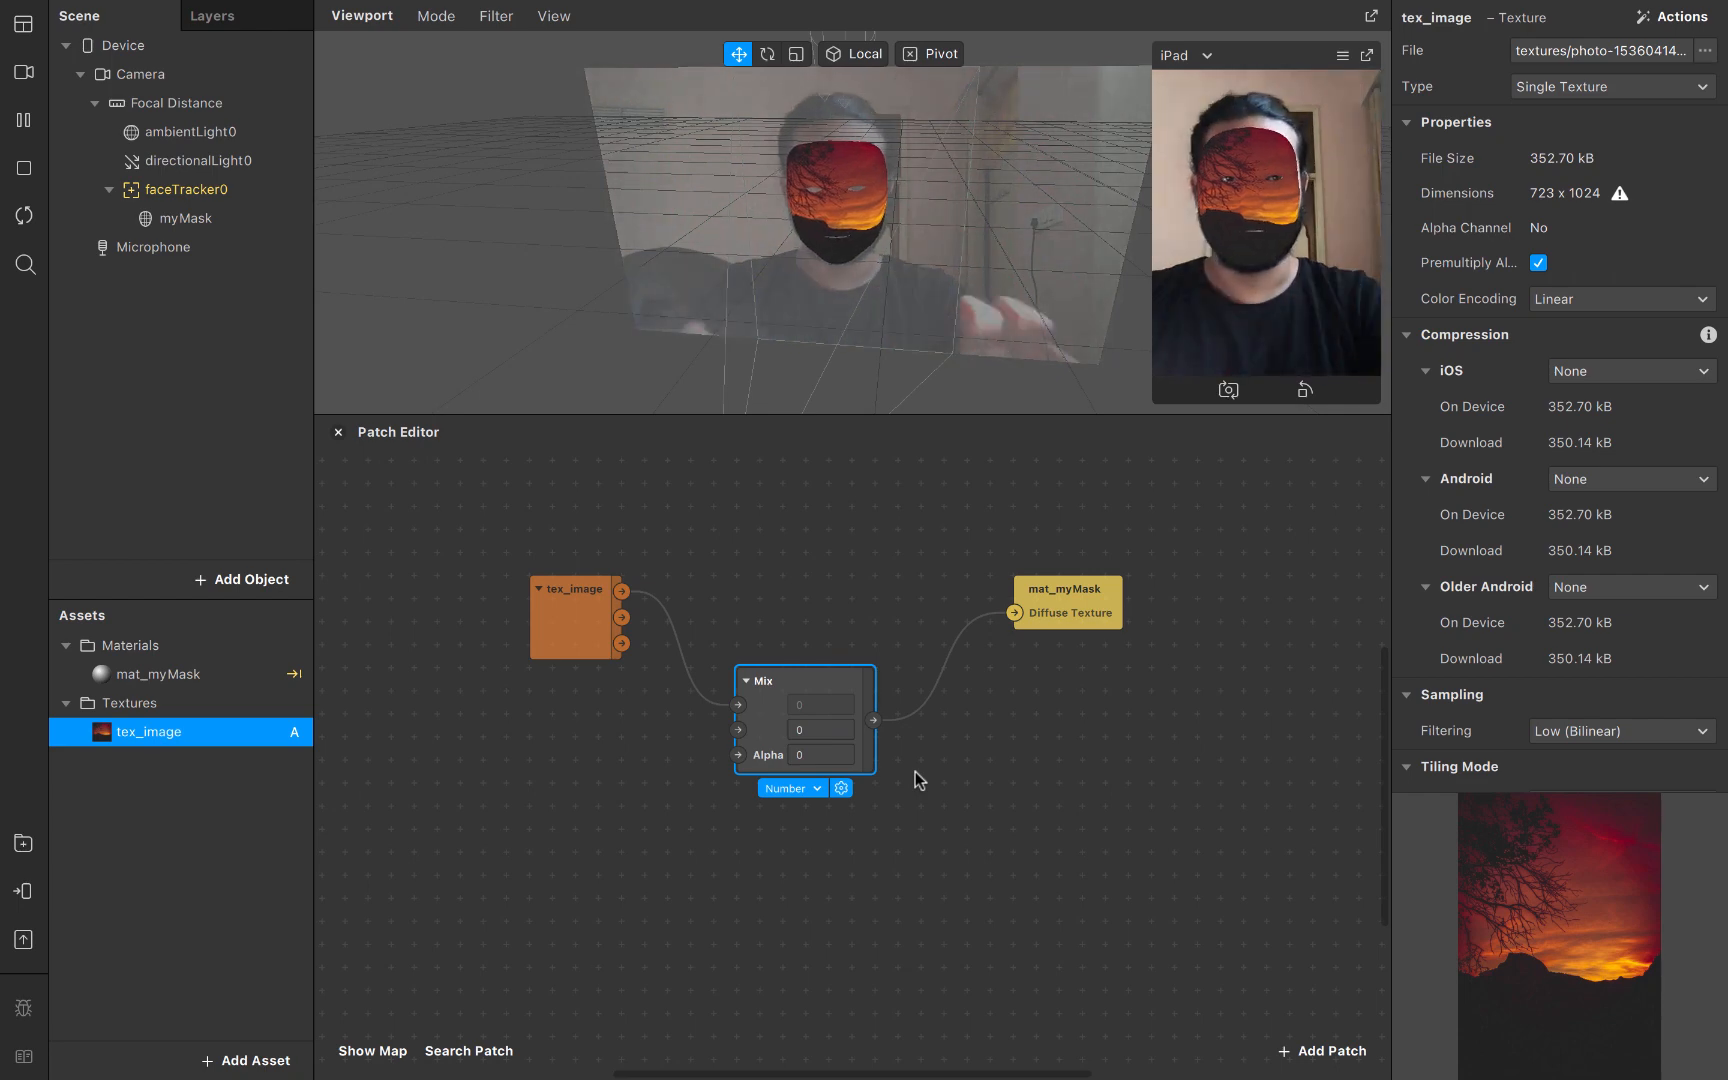
left_click(774, 937)
Browse the SDF patches and add an SDF Circle patch to the empty graph area below and left of tex_image
scroll(774, 937, "down", 3)
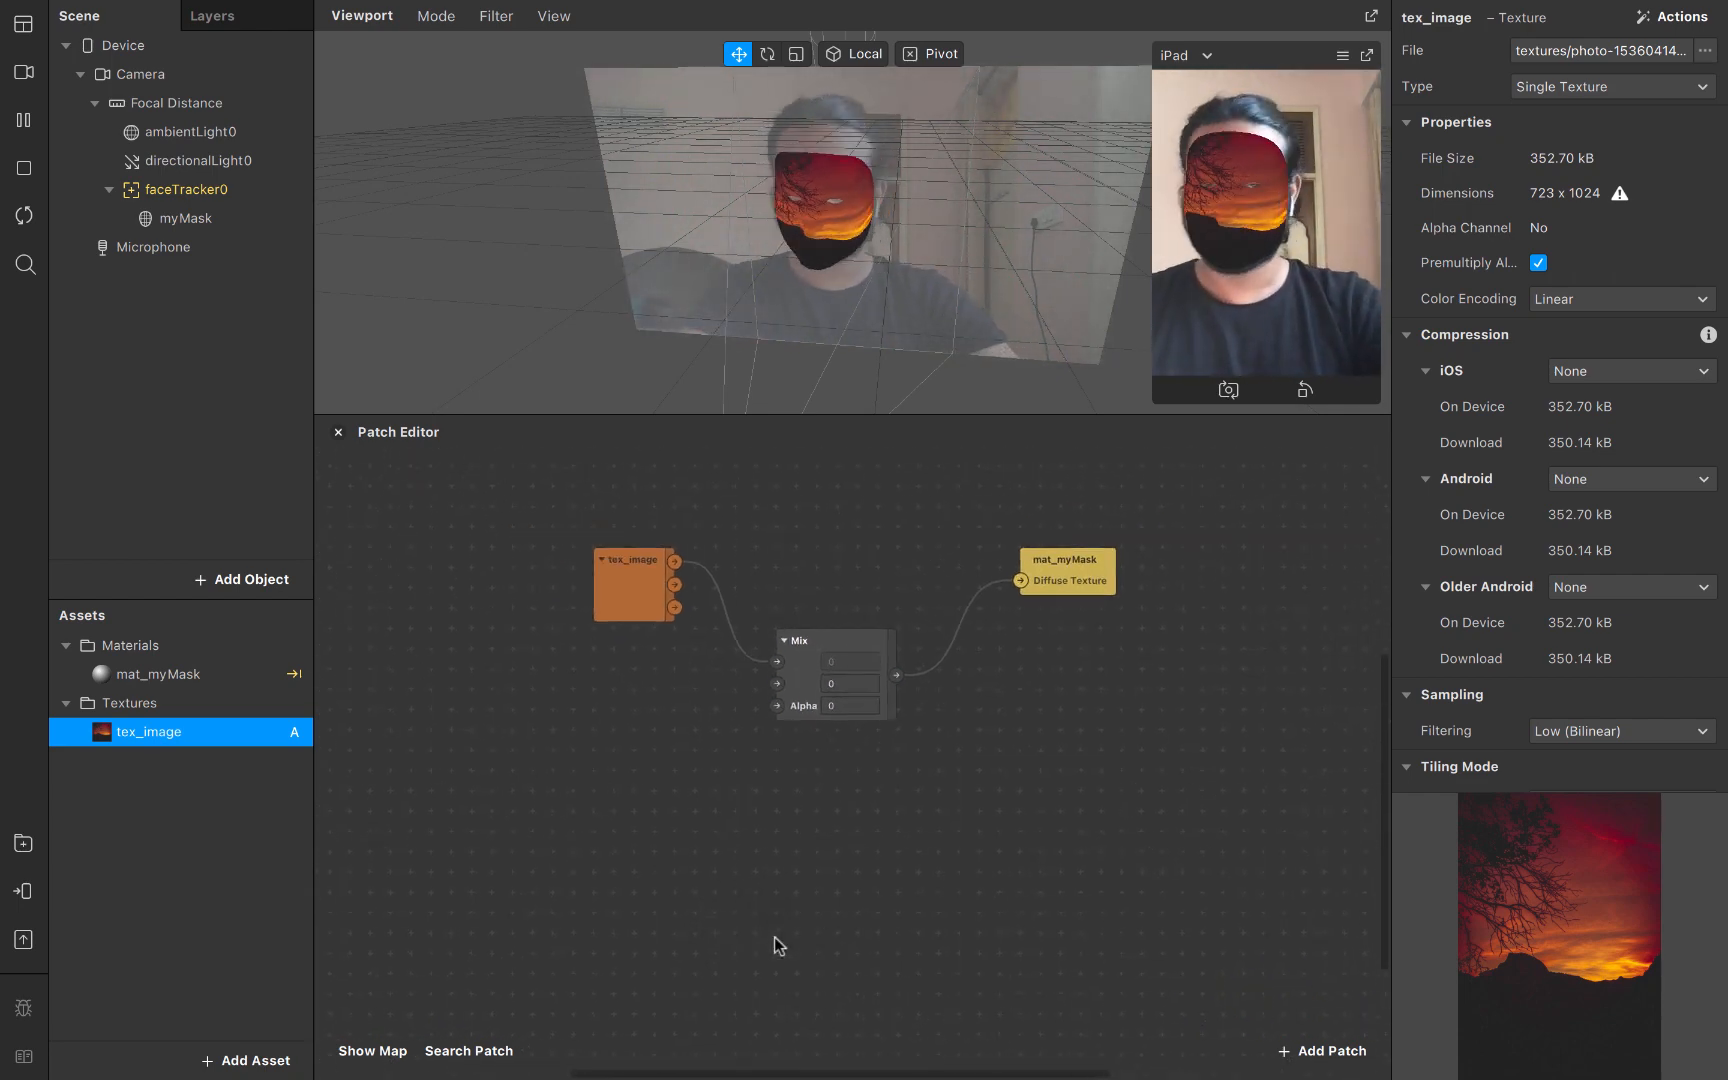
scroll(562, 861, "left", 3)
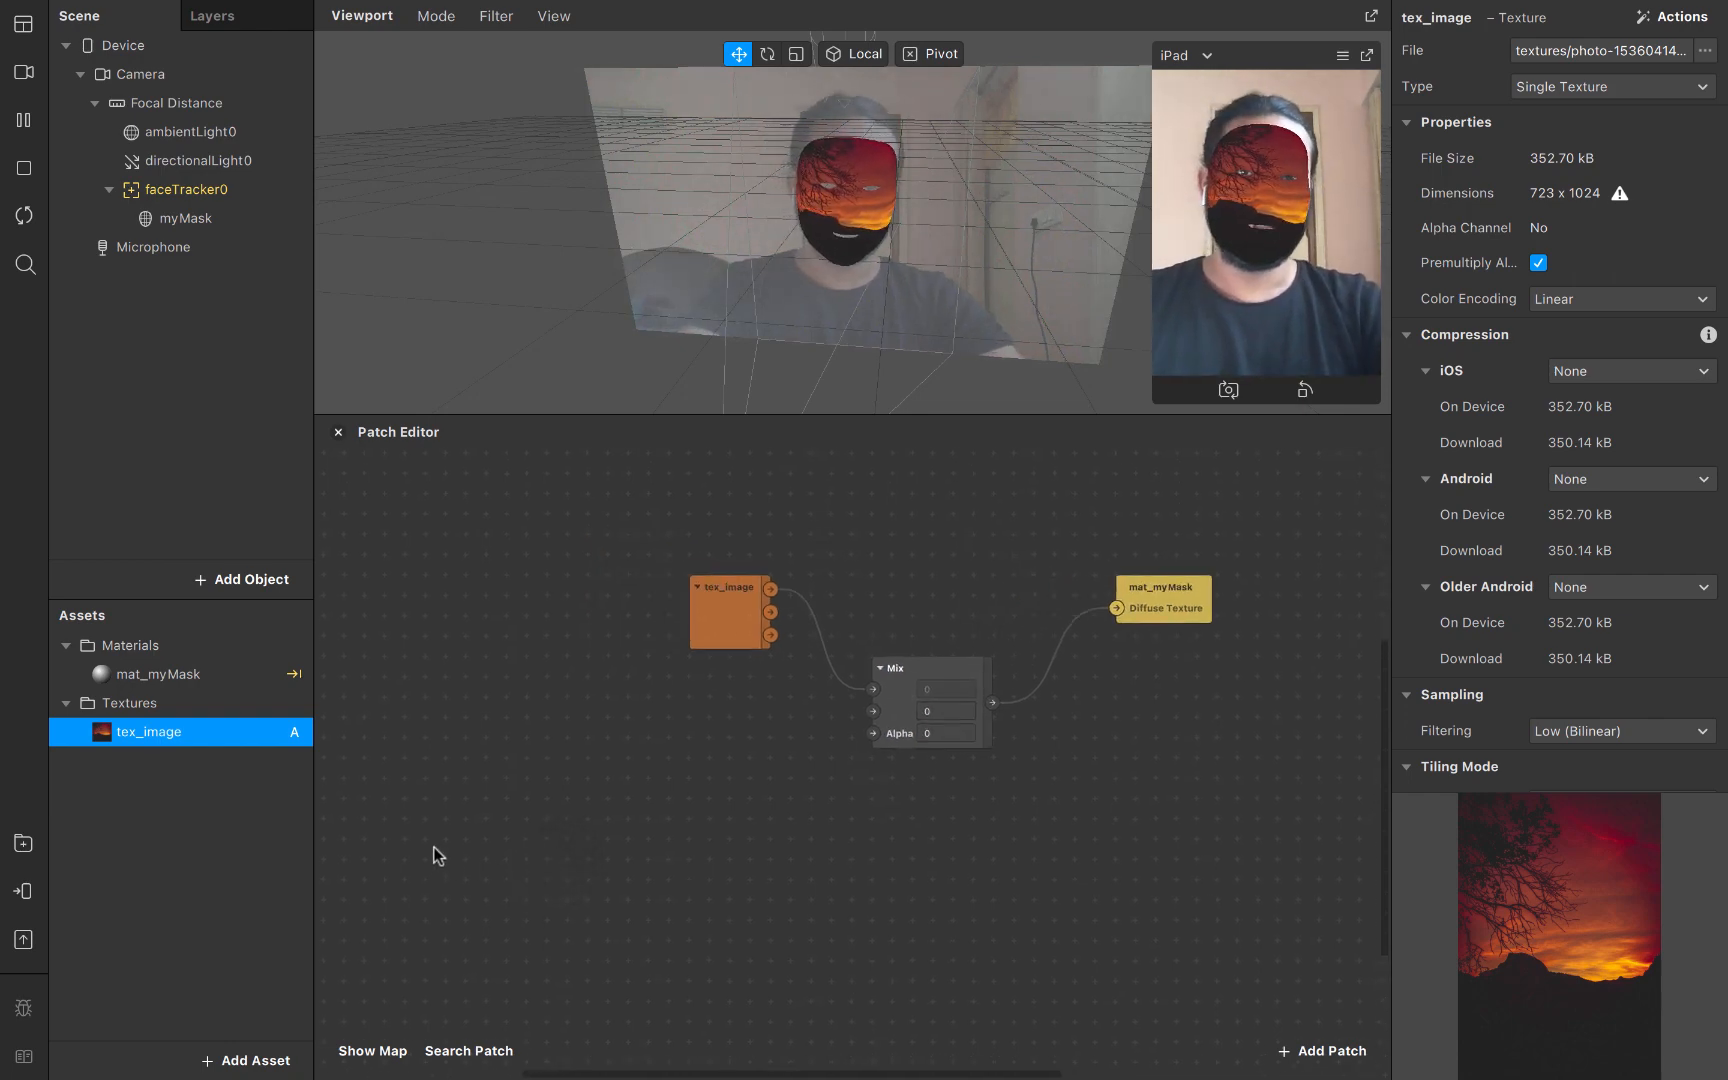
double_click(433, 779)
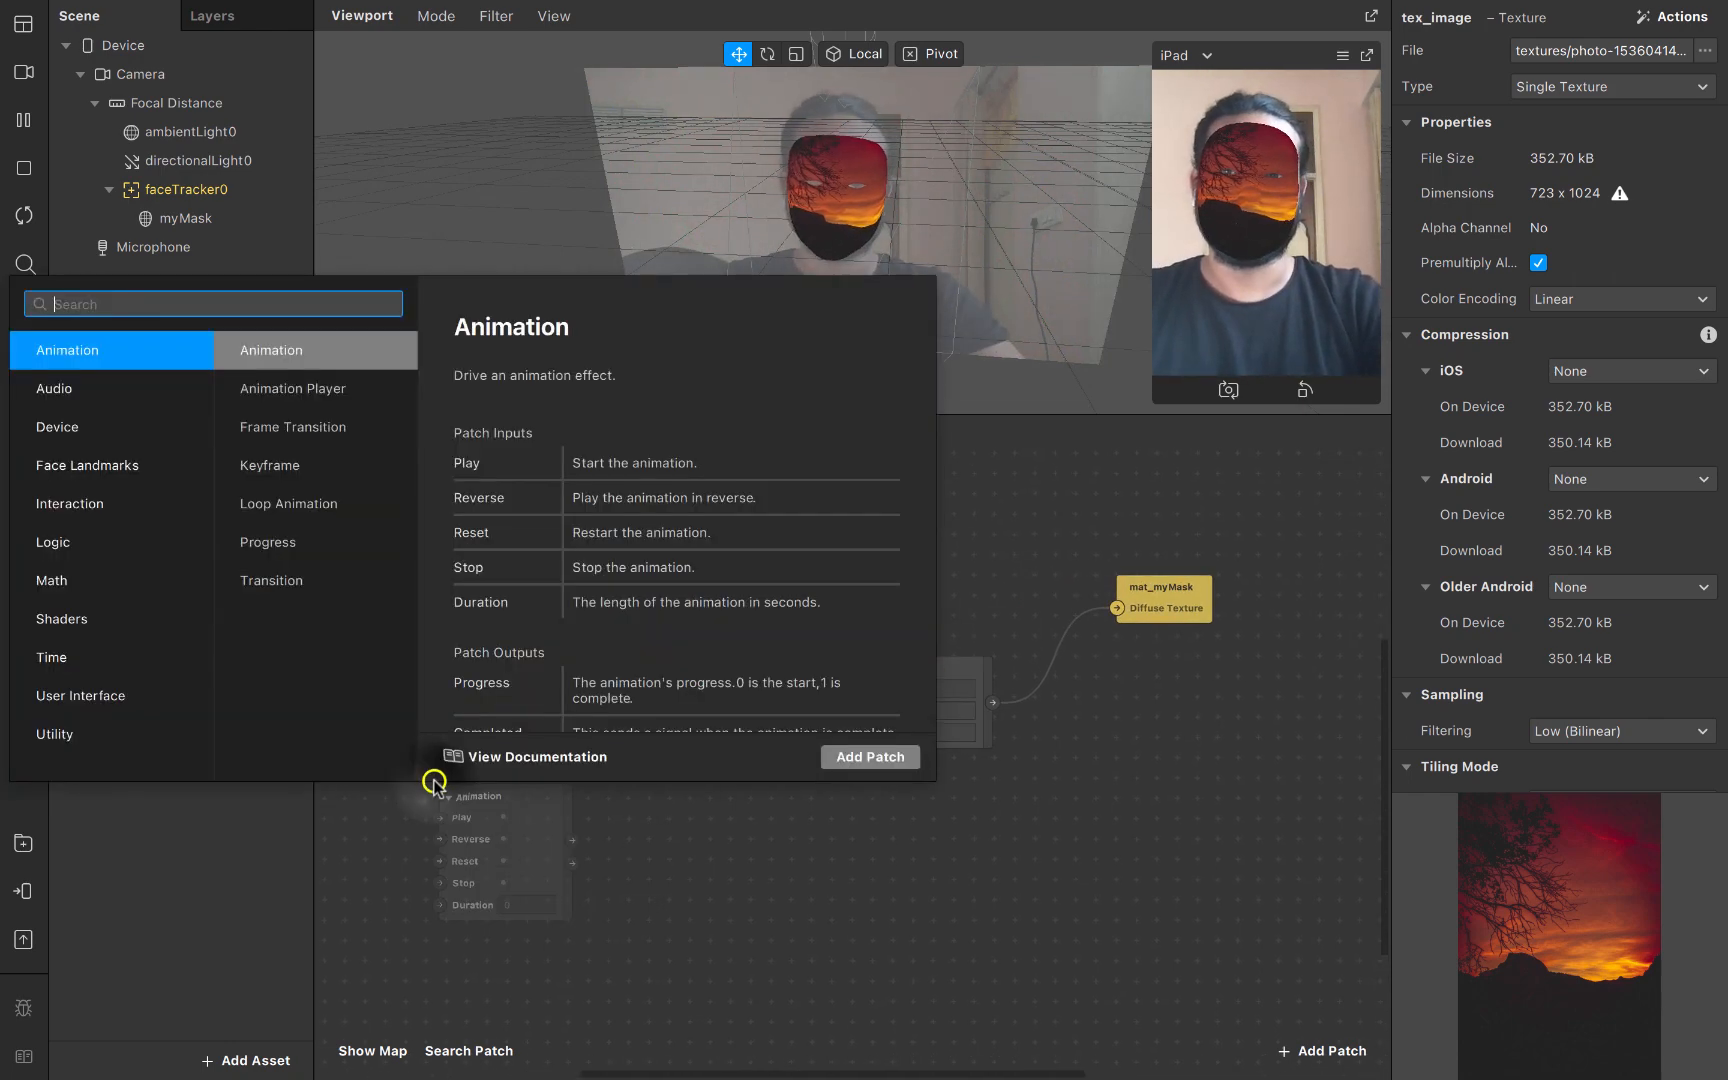
type("SDF")
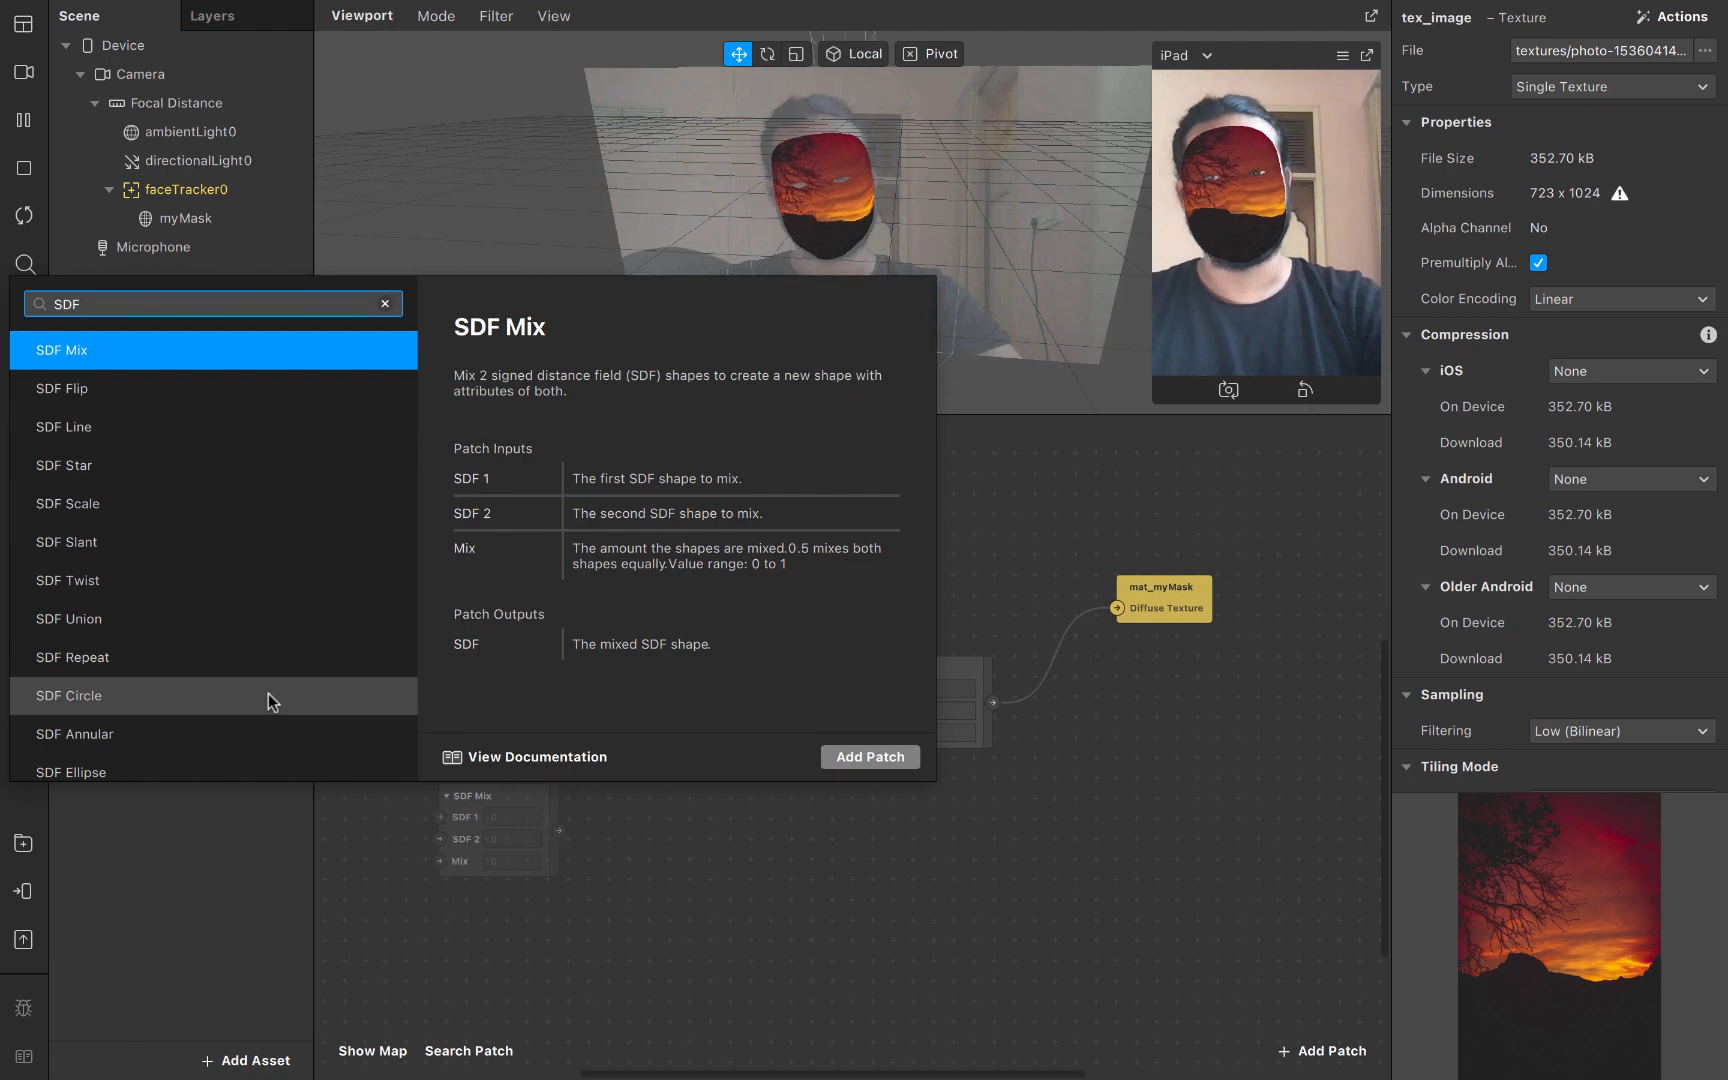
scroll(269, 693, "down", 1)
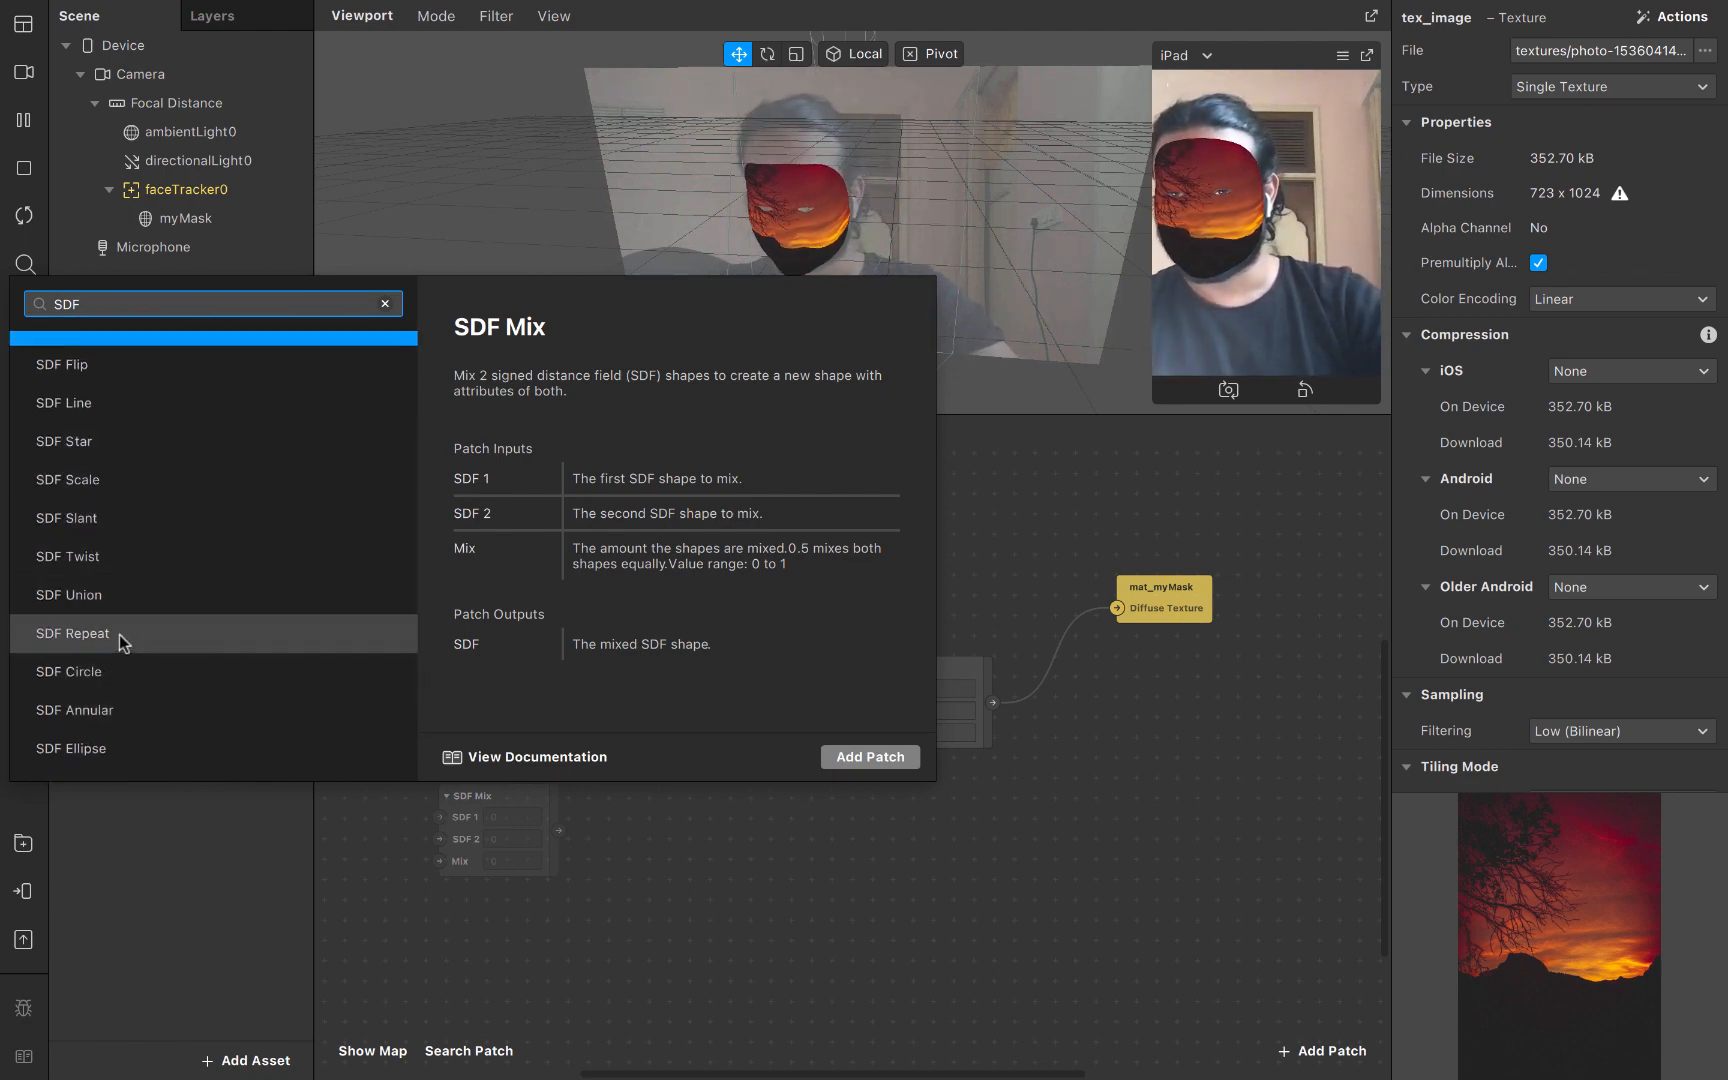
scroll(119, 634, "down", 5)
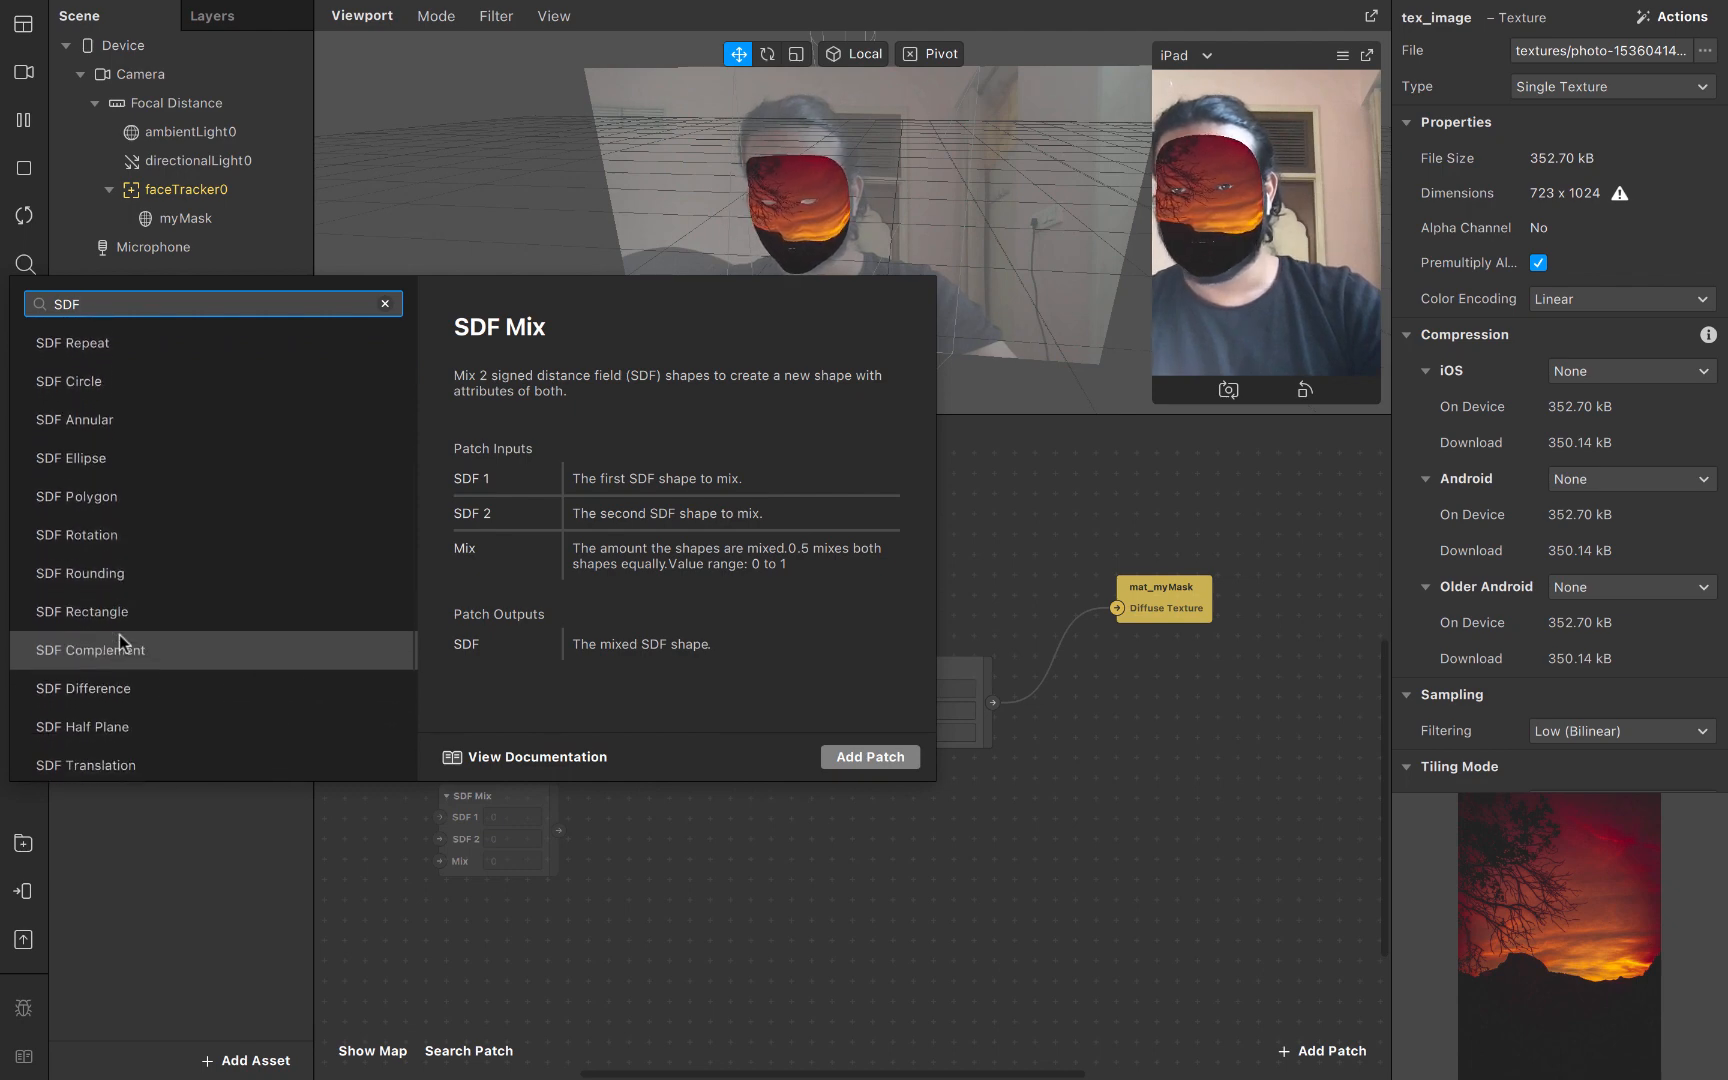
scroll(113, 711, "down", 4)
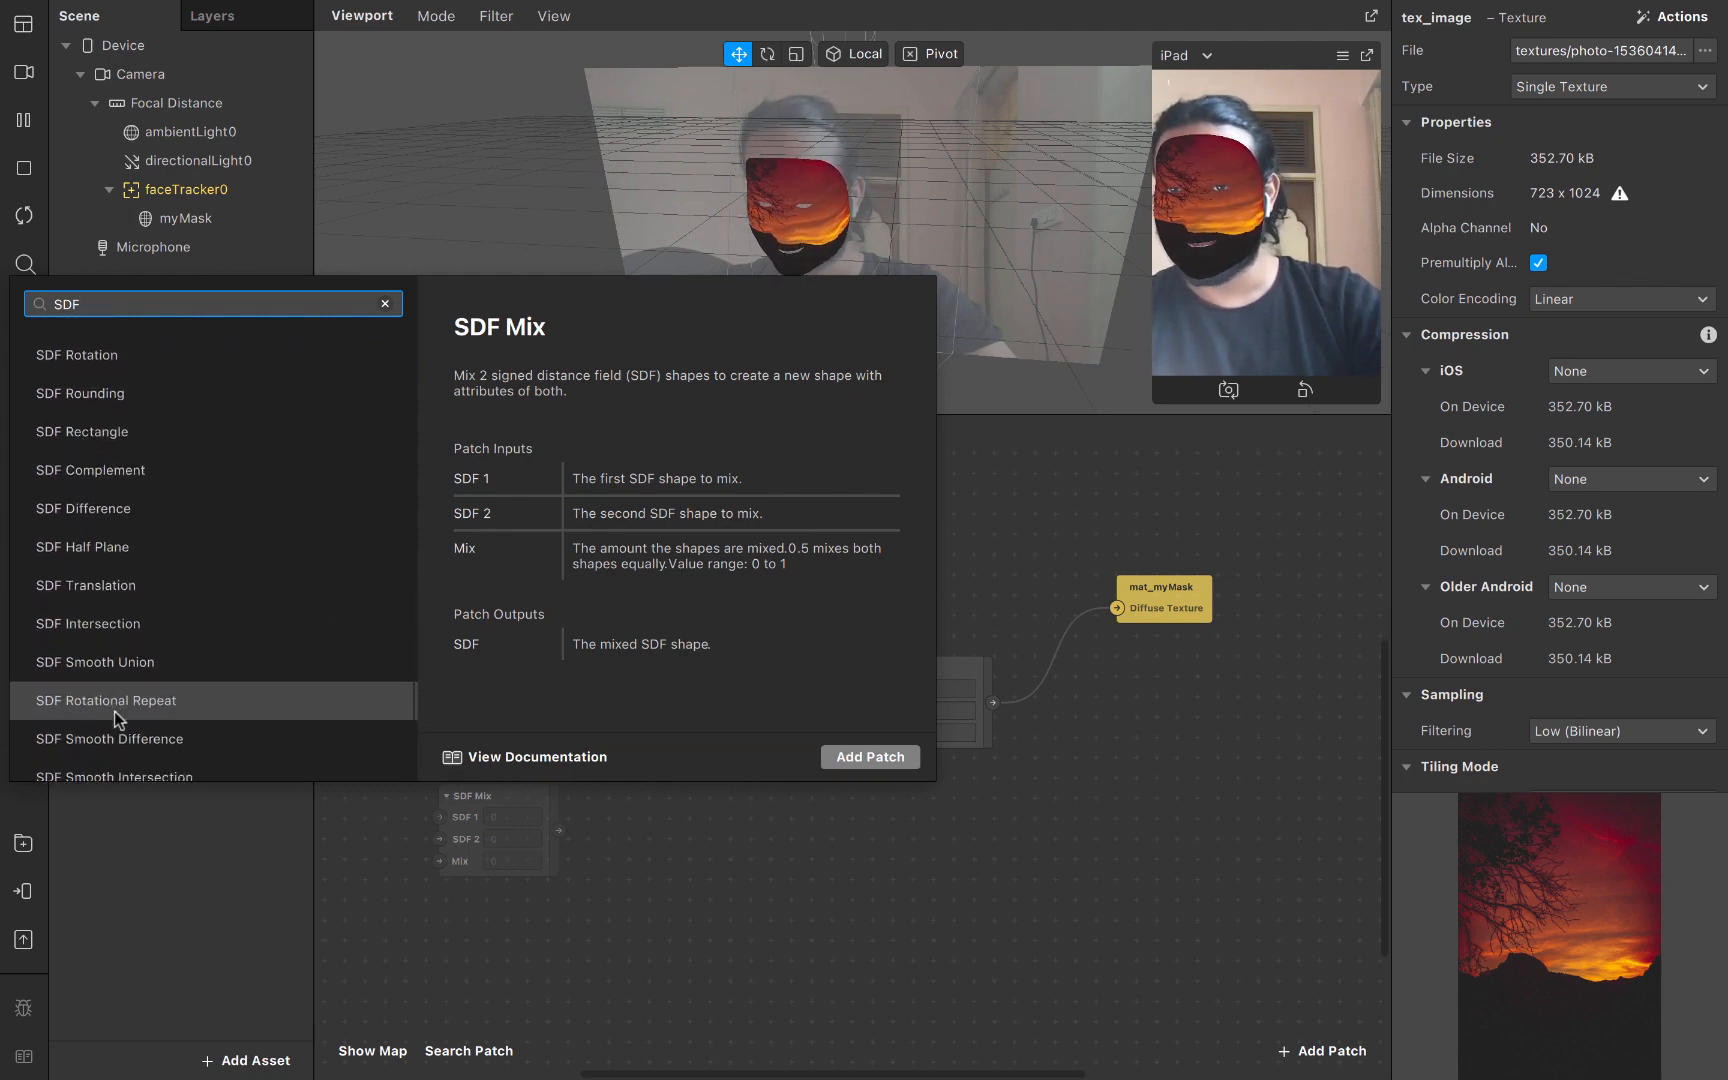
scroll(180, 562, "up", 1)
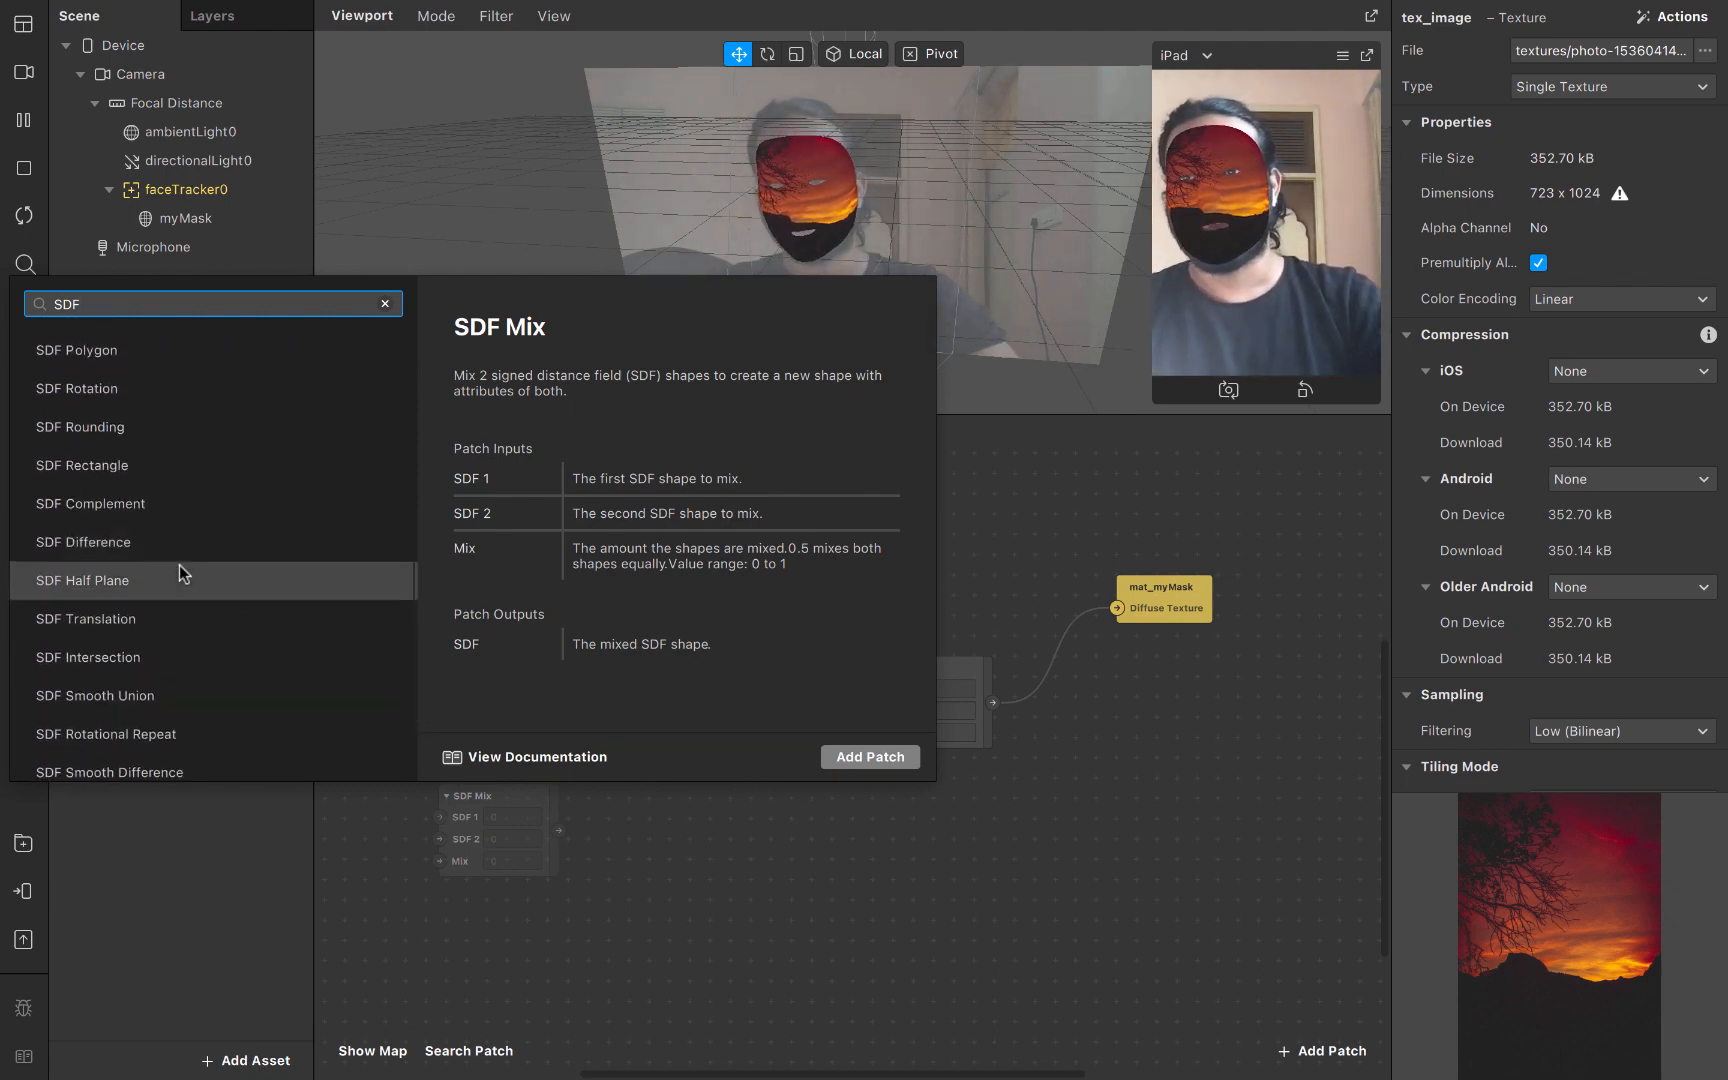
scroll(139, 695, "up", 3)
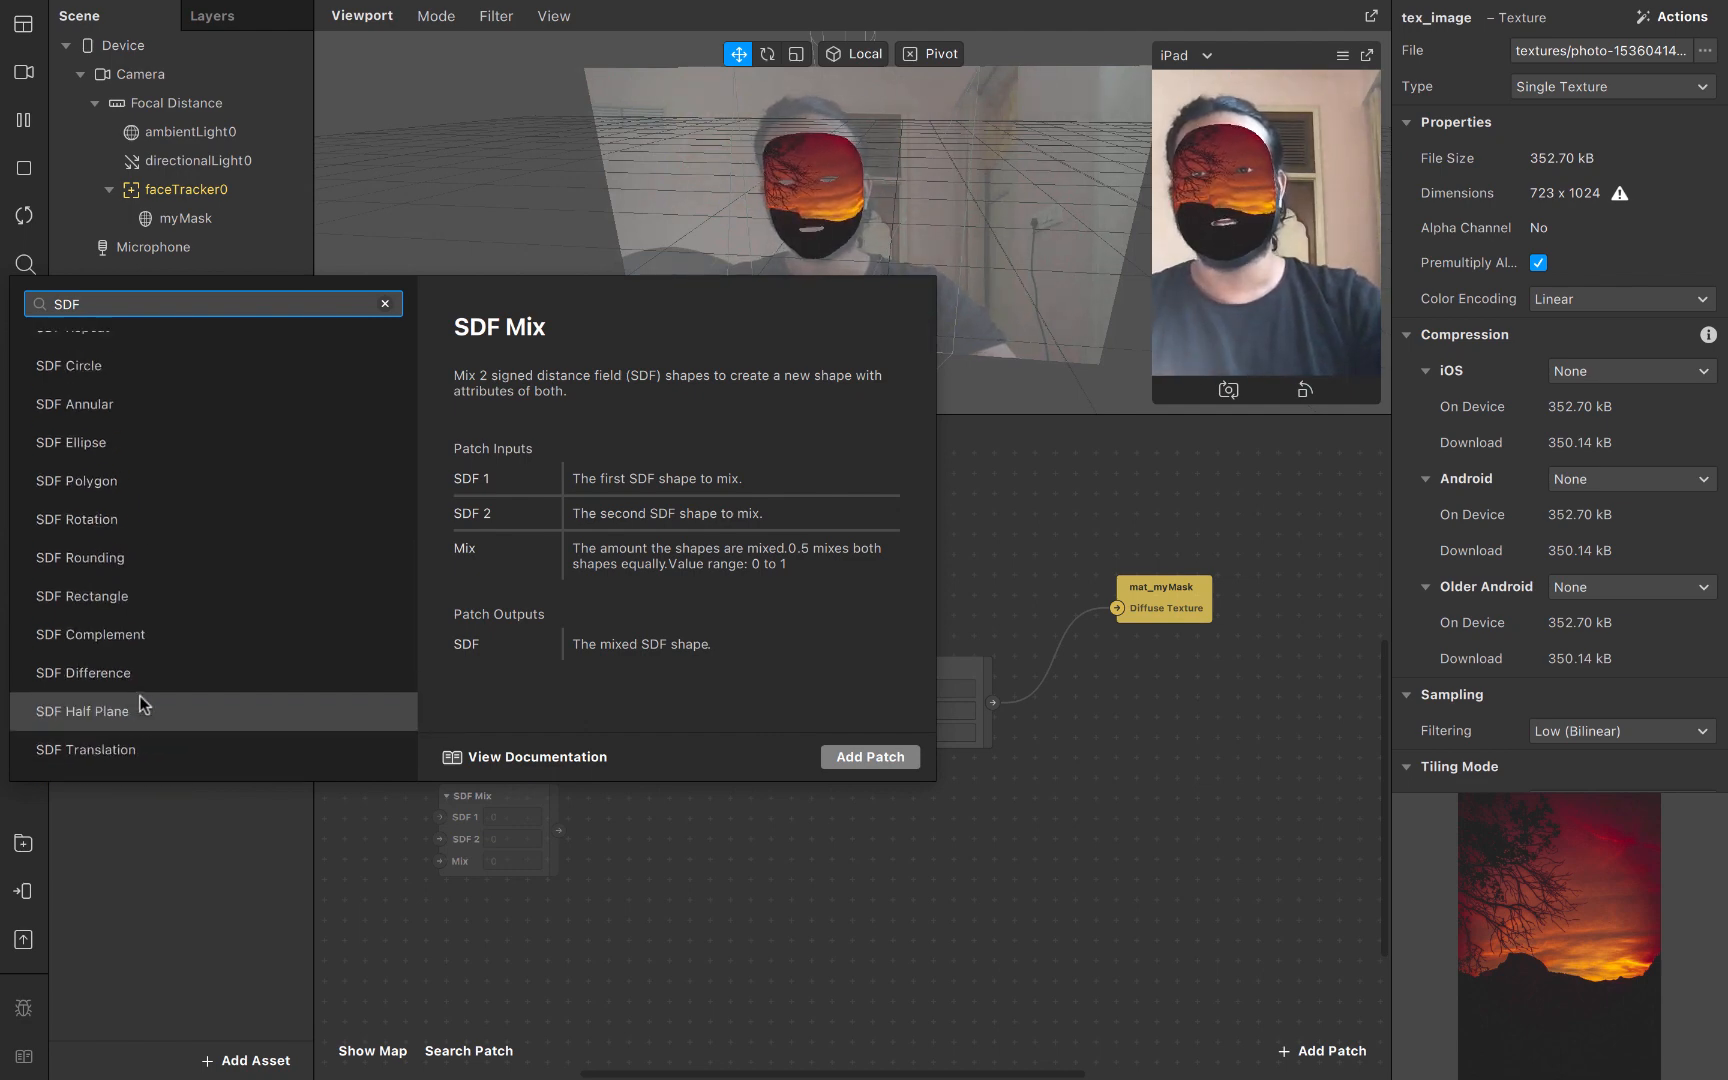
scroll(139, 695, "up", 7)
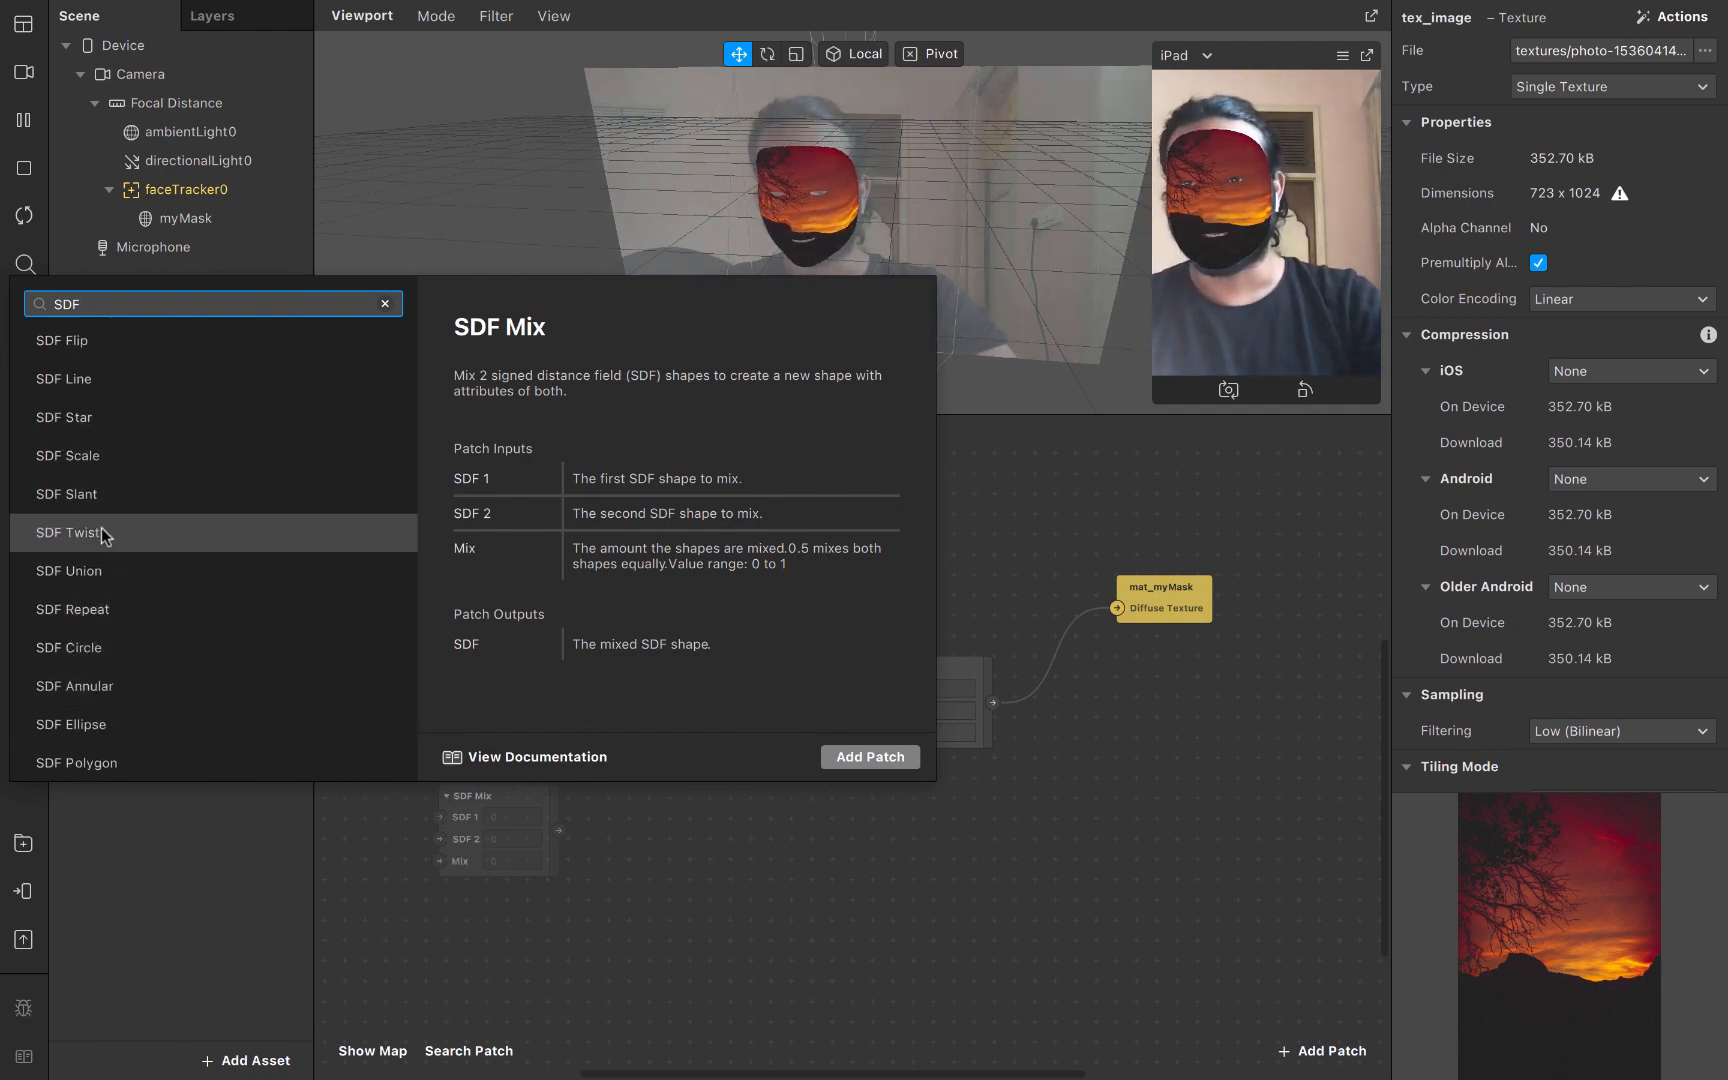
scroll(122, 440, "up", 2)
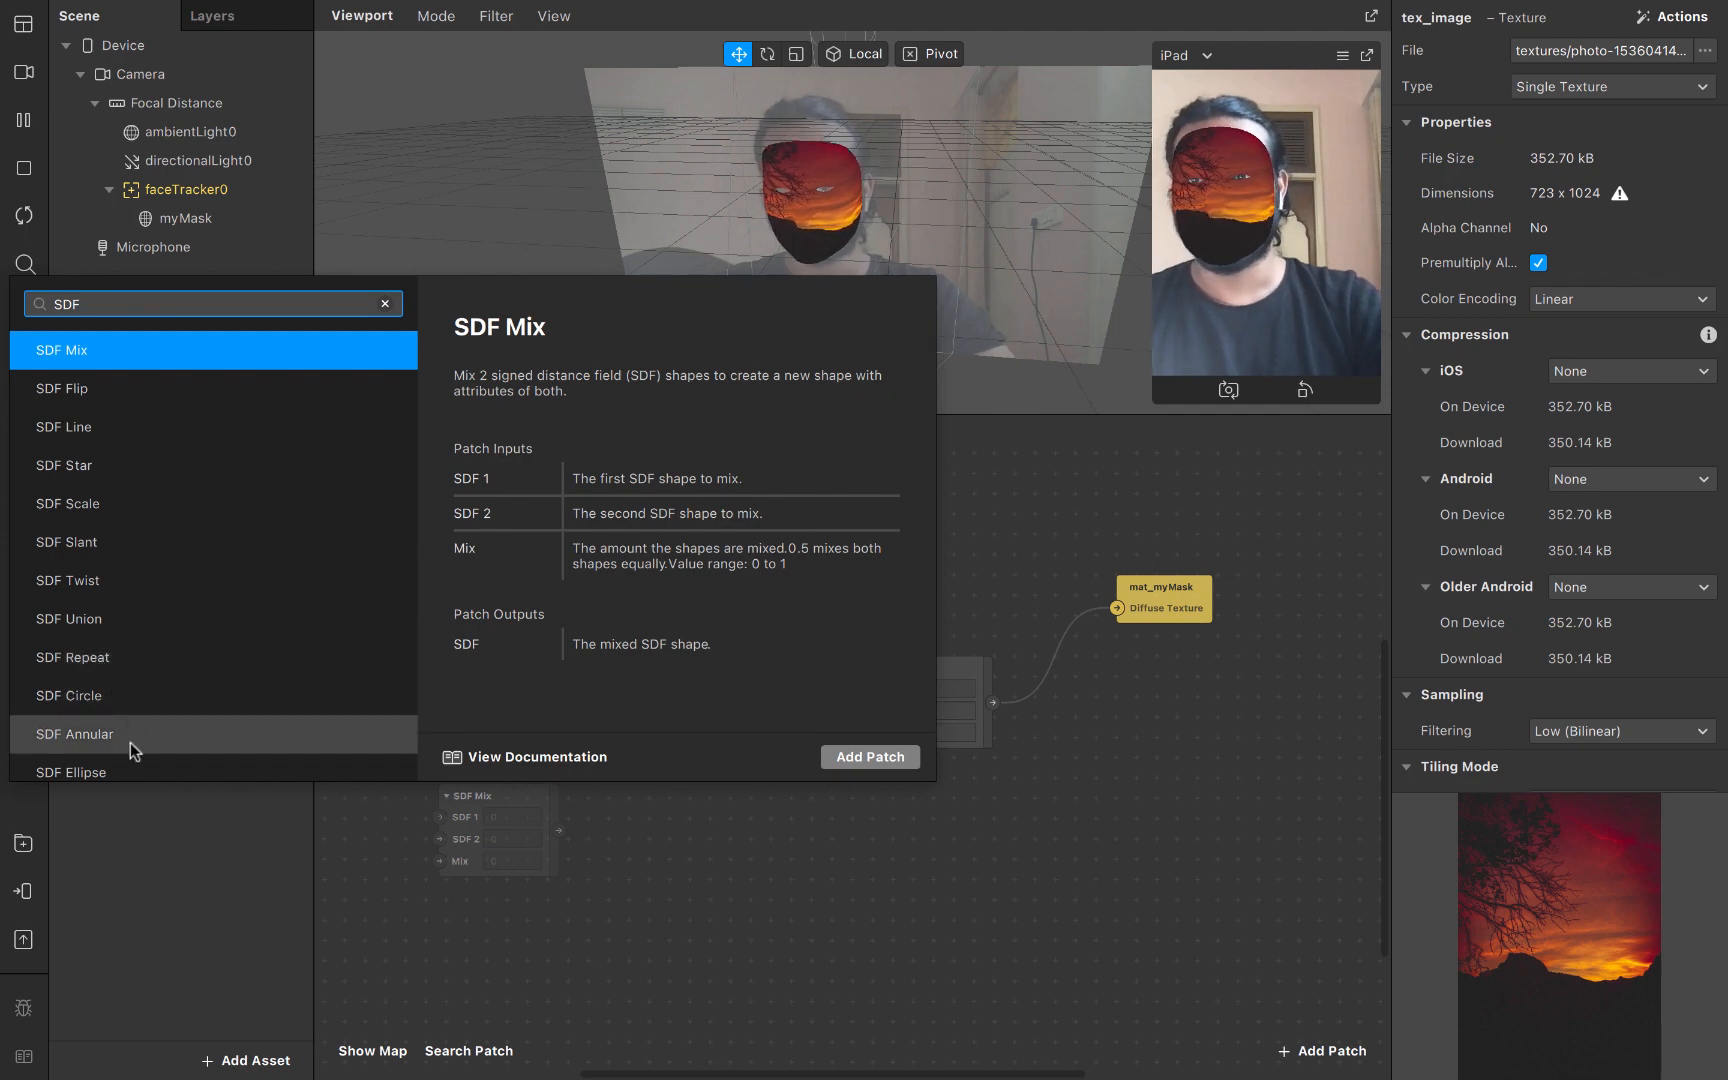
scroll(130, 742, "down", 3)
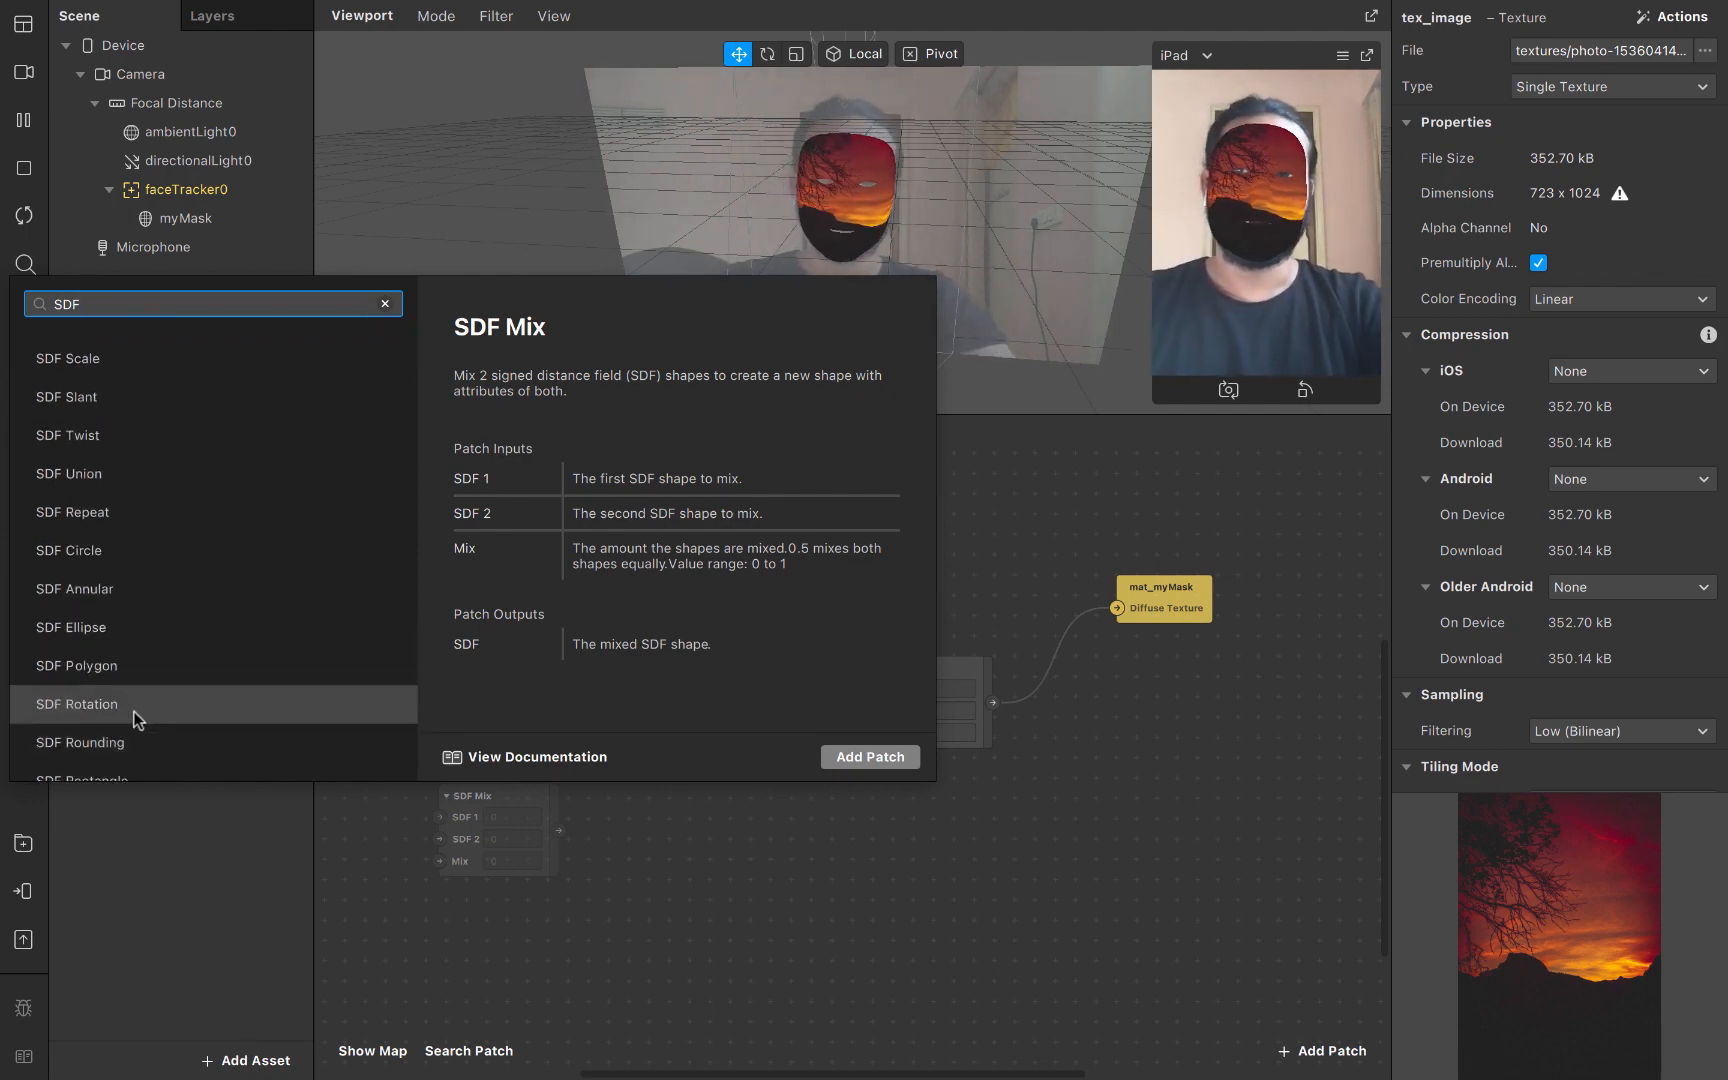
type("cir")
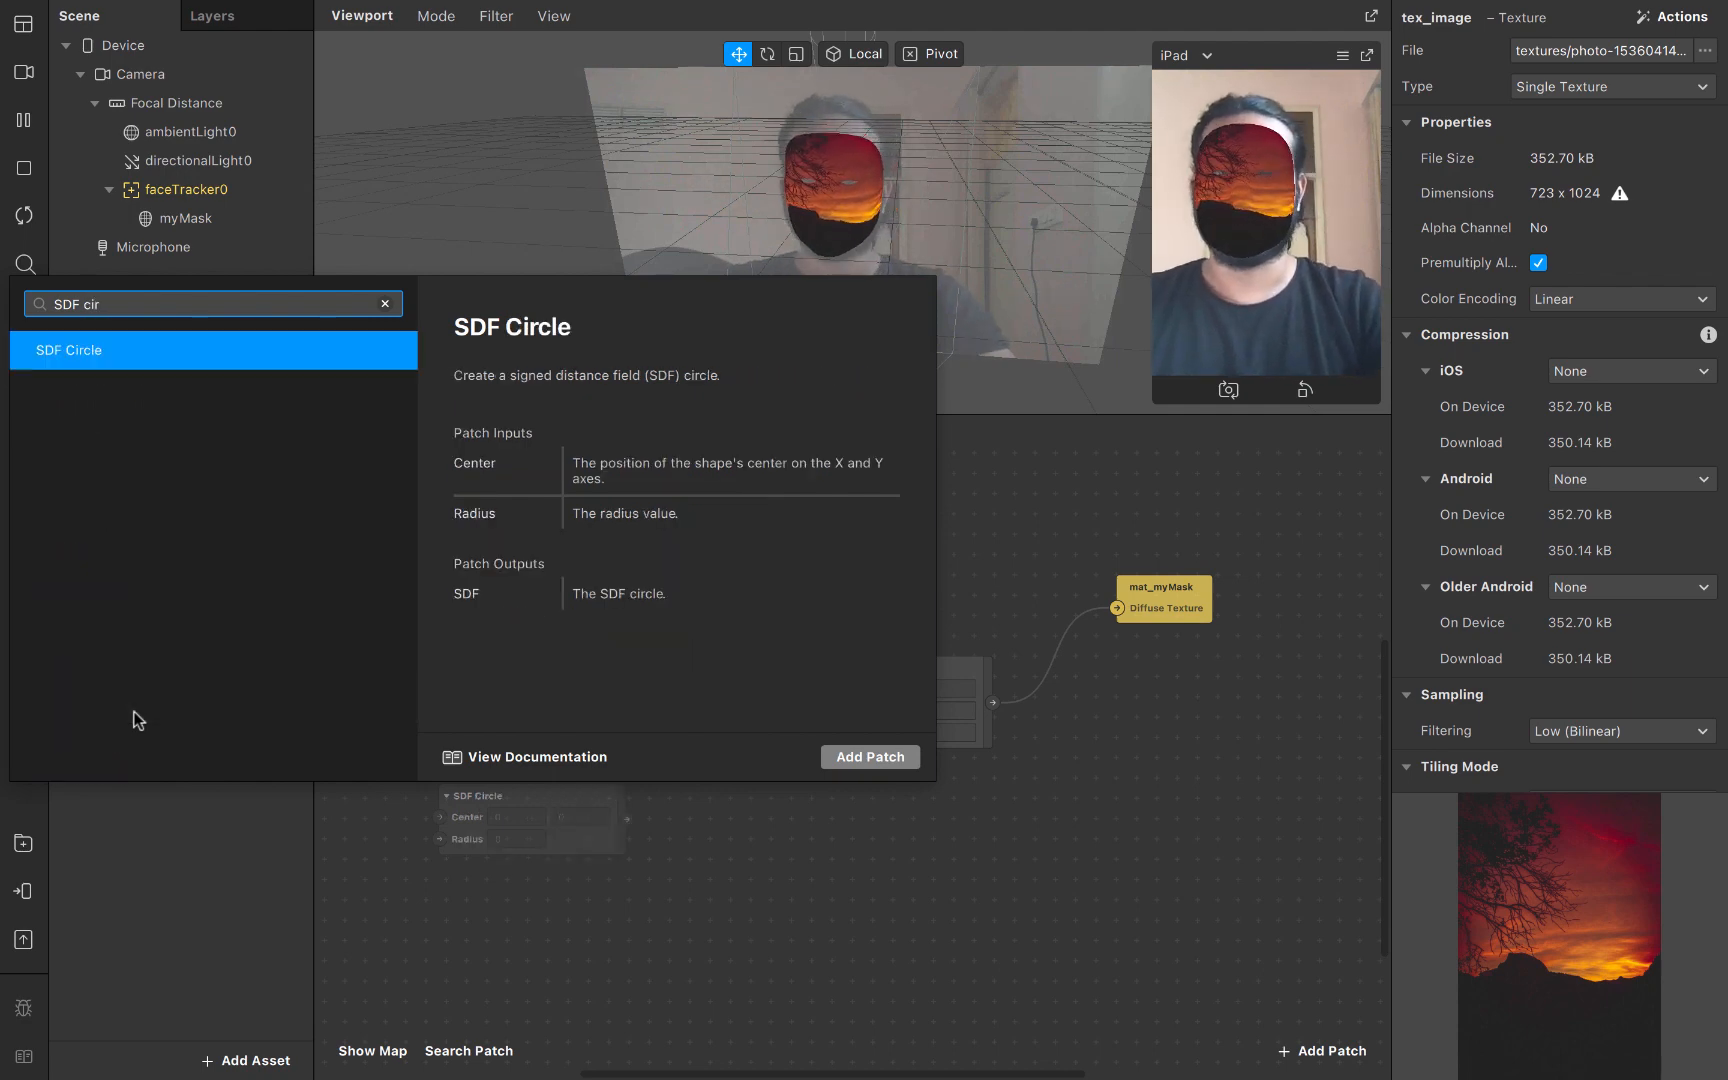
key("Return")
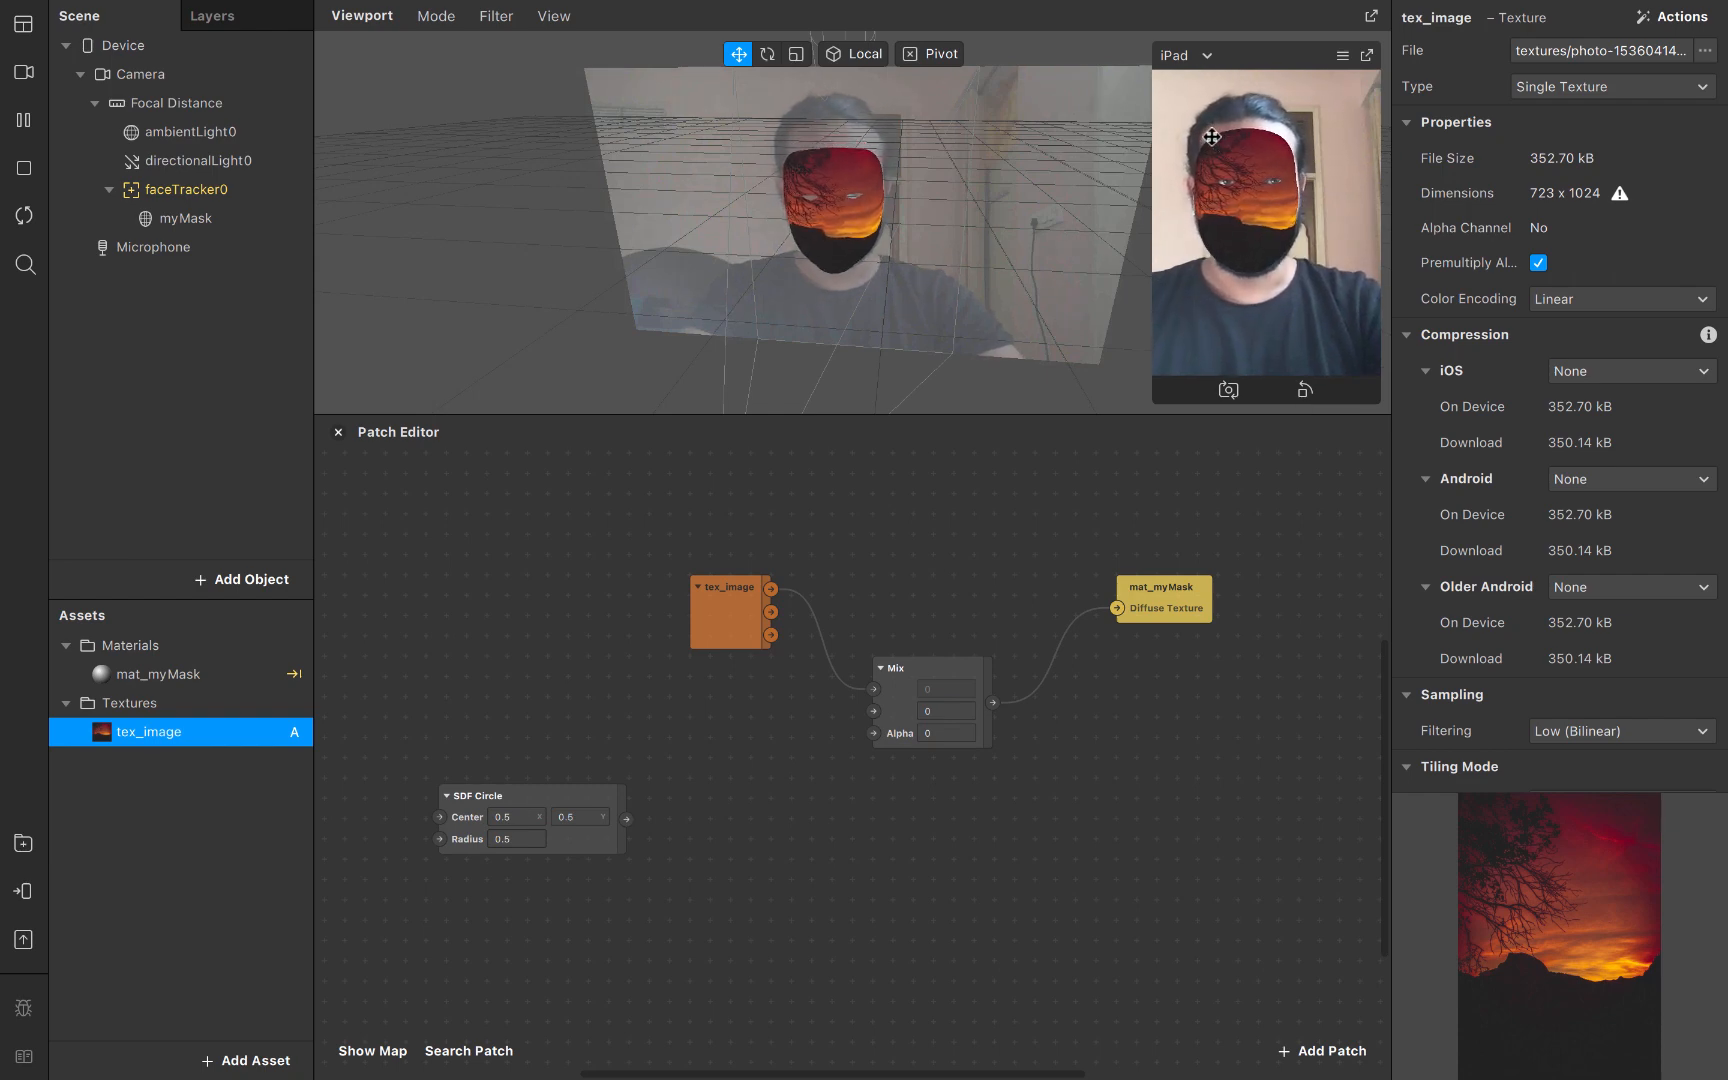
left_click(1065, 545)
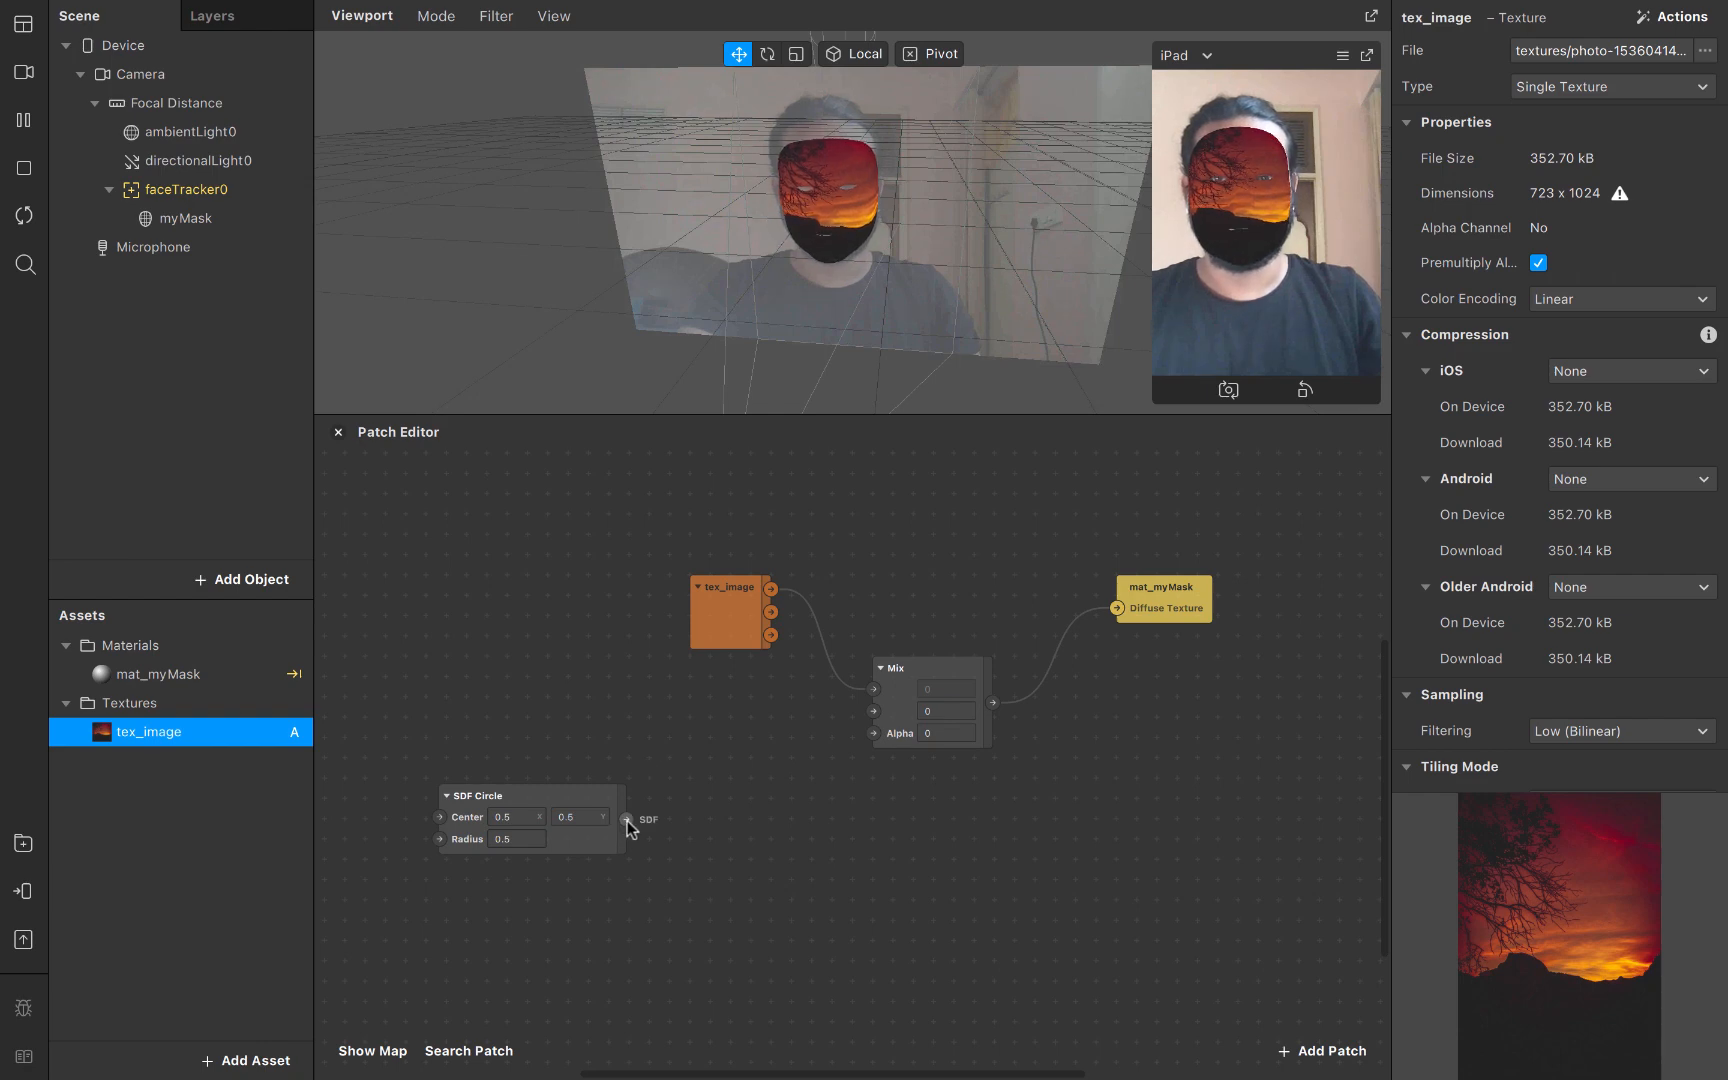
Wire the SDF Circle's output to the Mix patch's Alpha input and redirect that connection into a new Smooth Step patch
left_click_drag(626, 819, 871, 733)
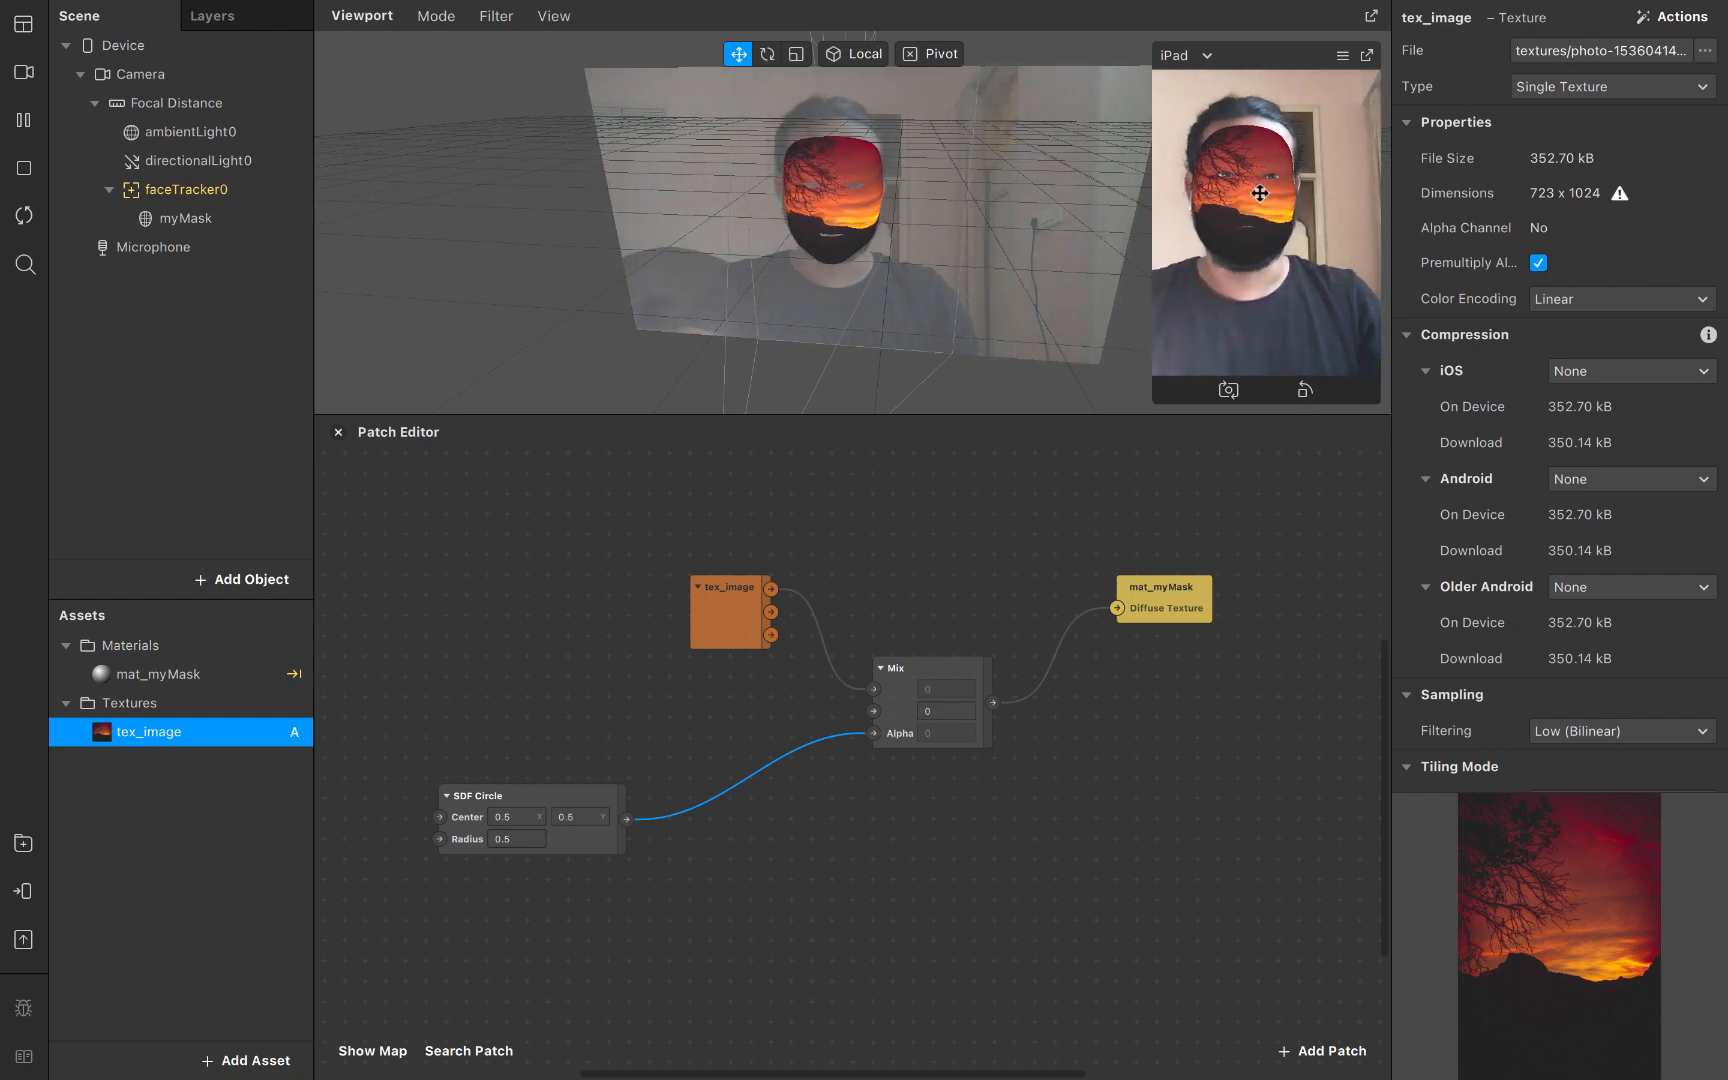
left_click(917, 791)
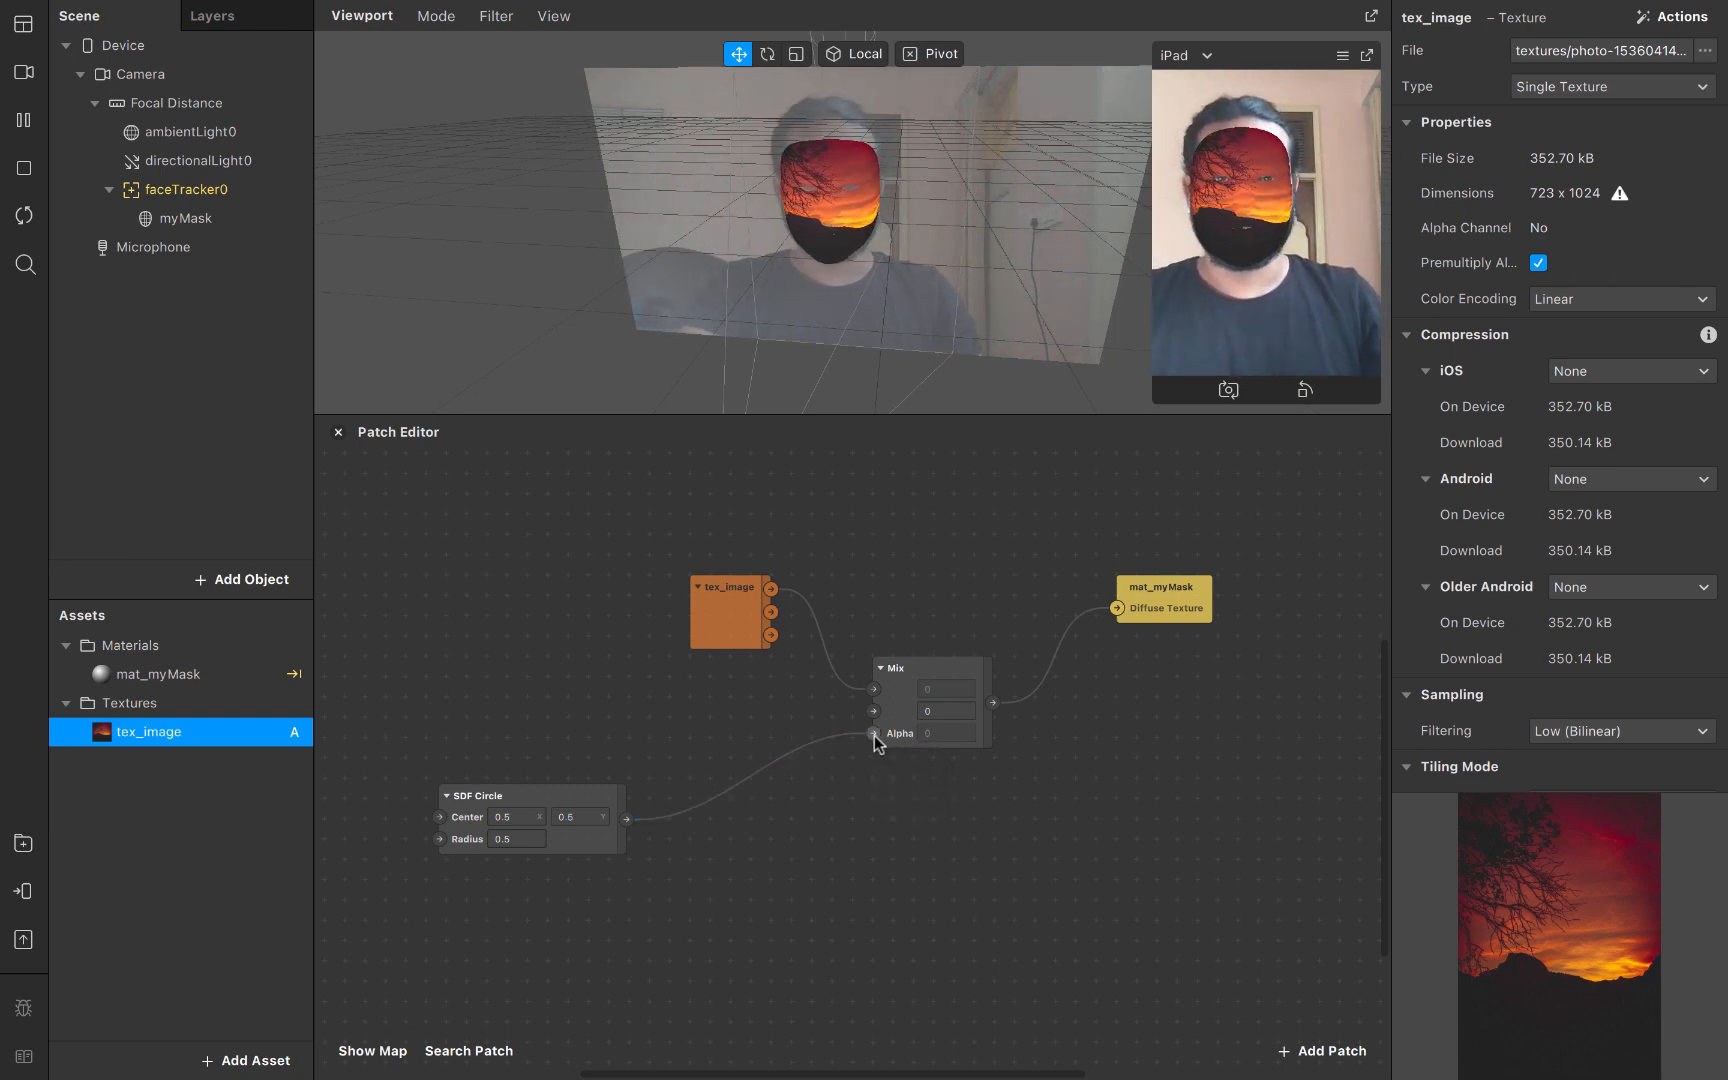
left_click_drag(873, 734, 711, 784)
type("sm")
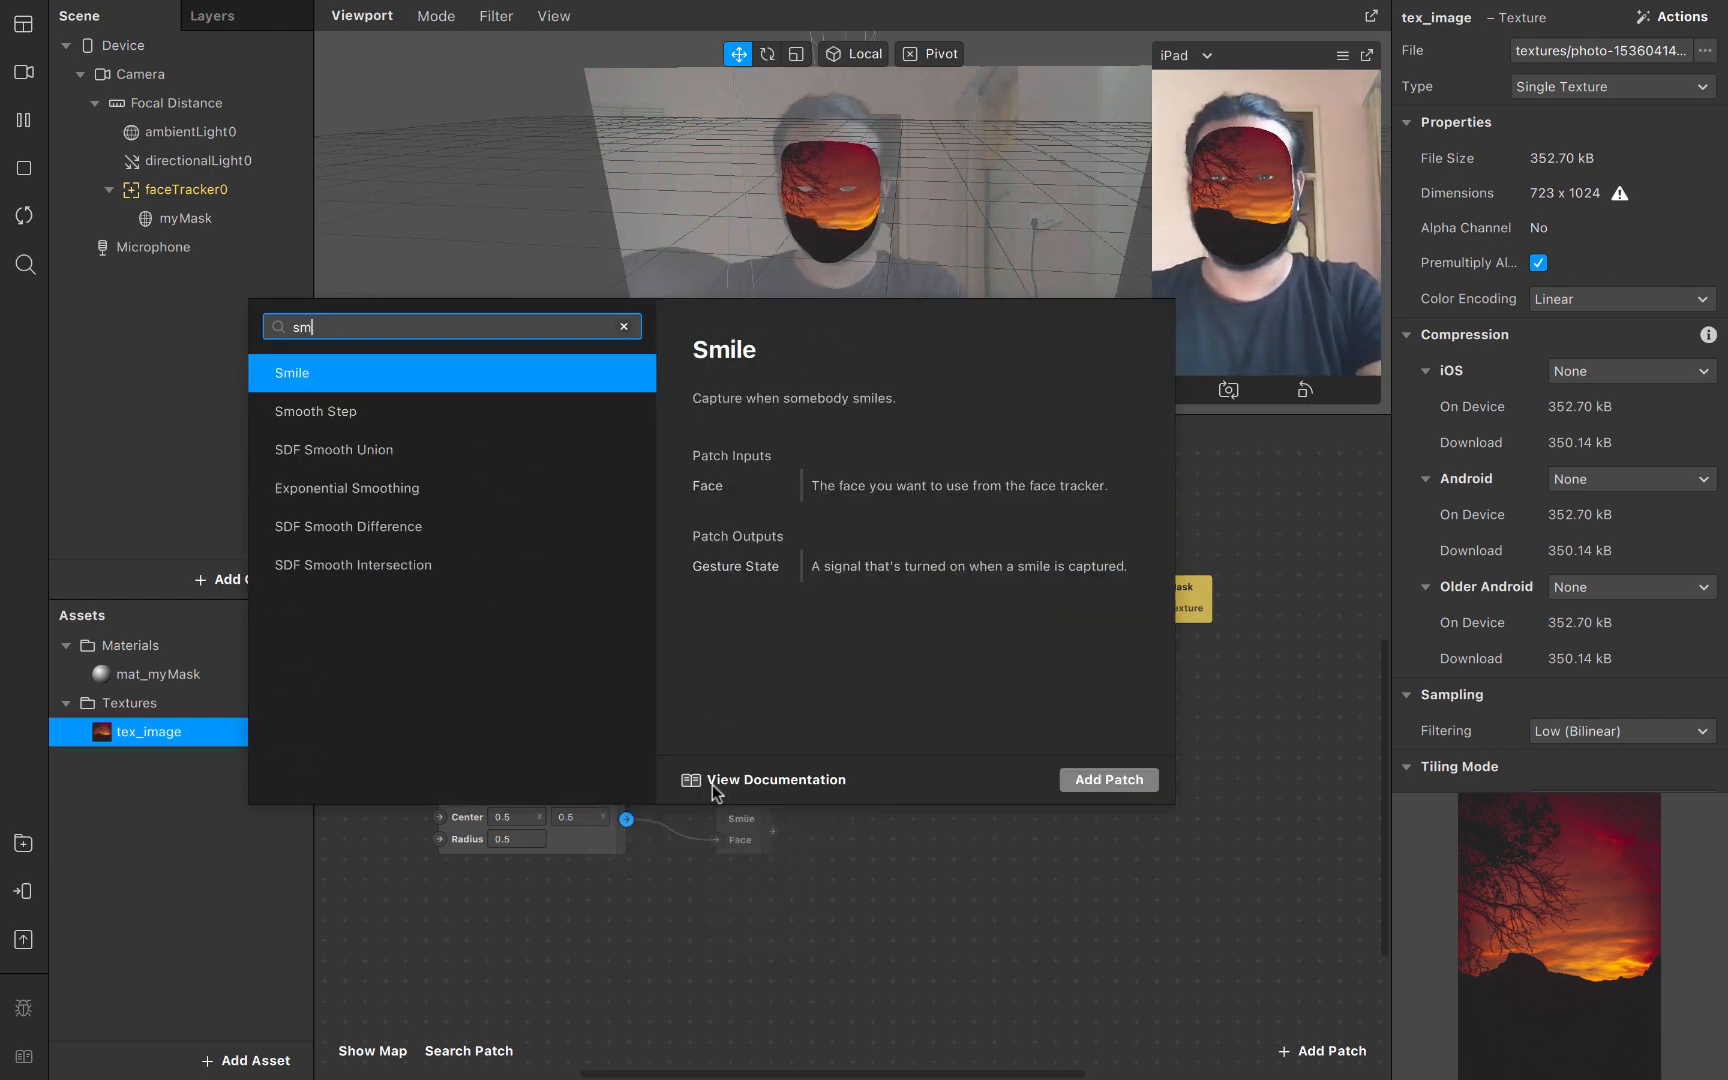
key("BackSpace")
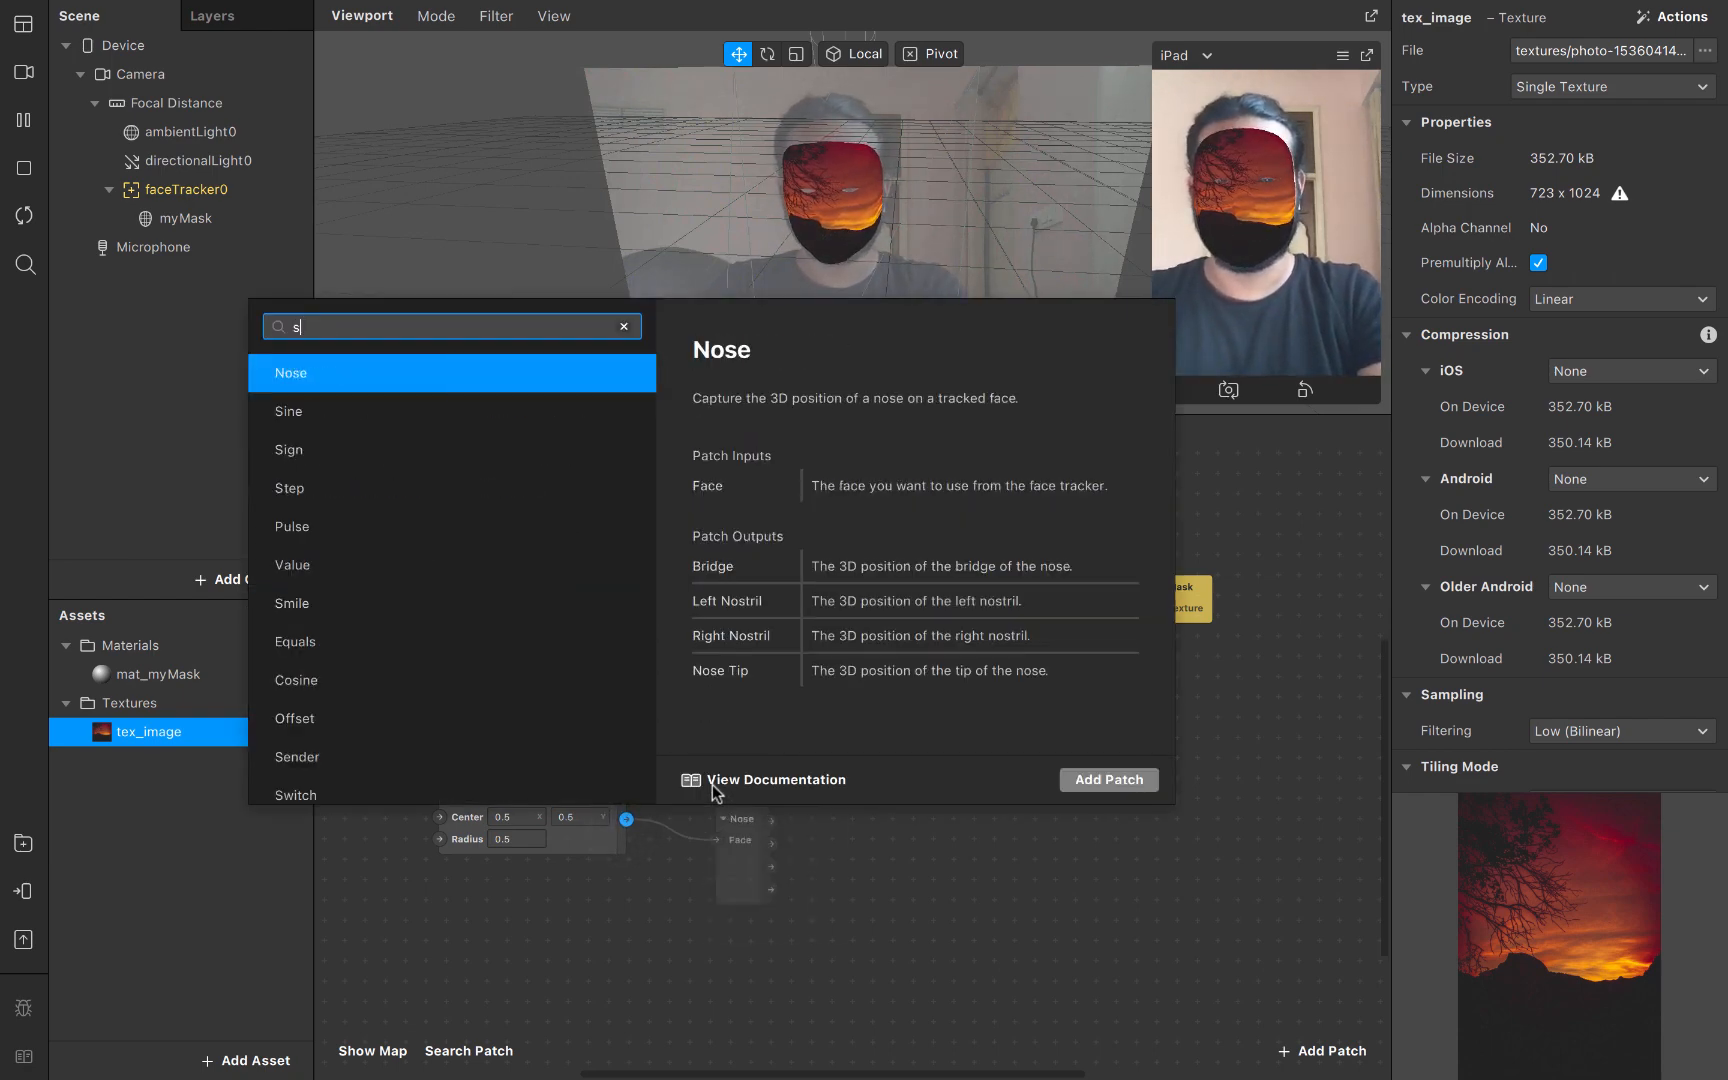
type("mooth")
key("Return")
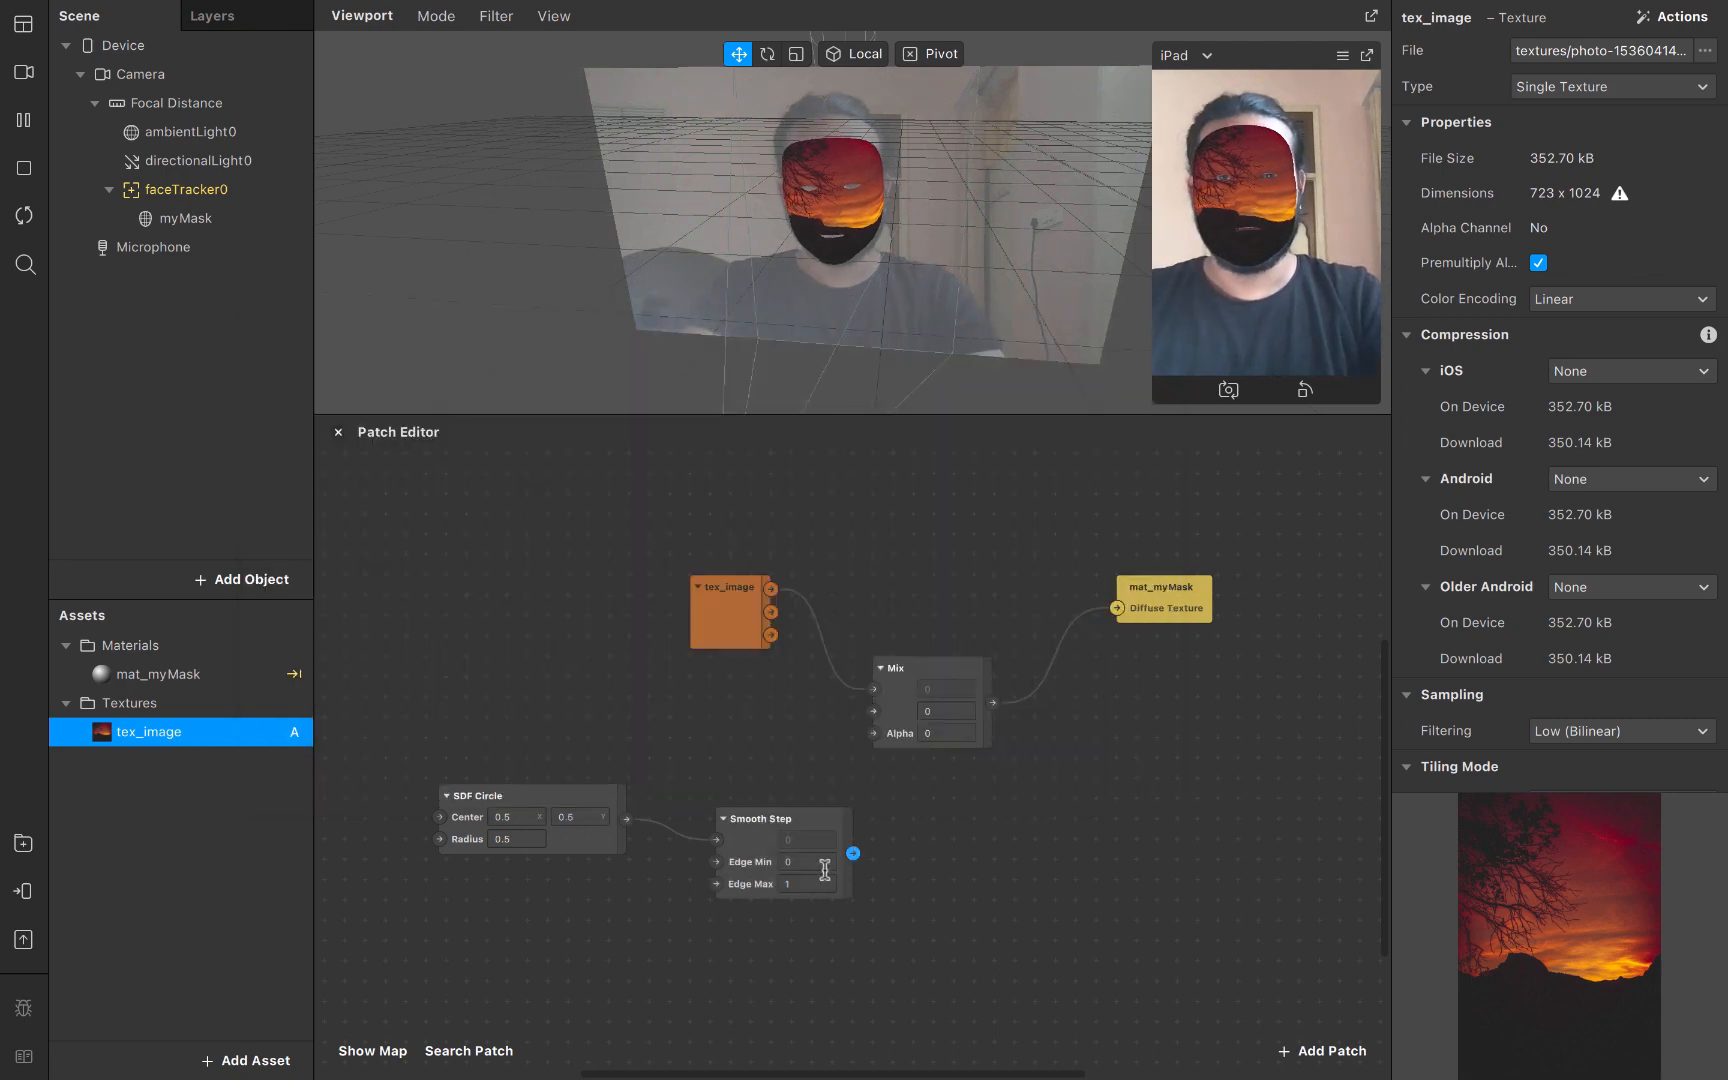
Set the Smooth Step patch's Edge Max to 0.001 and connect its output to the Mix patch's Alpha input
left_click(805, 883)
type("1")
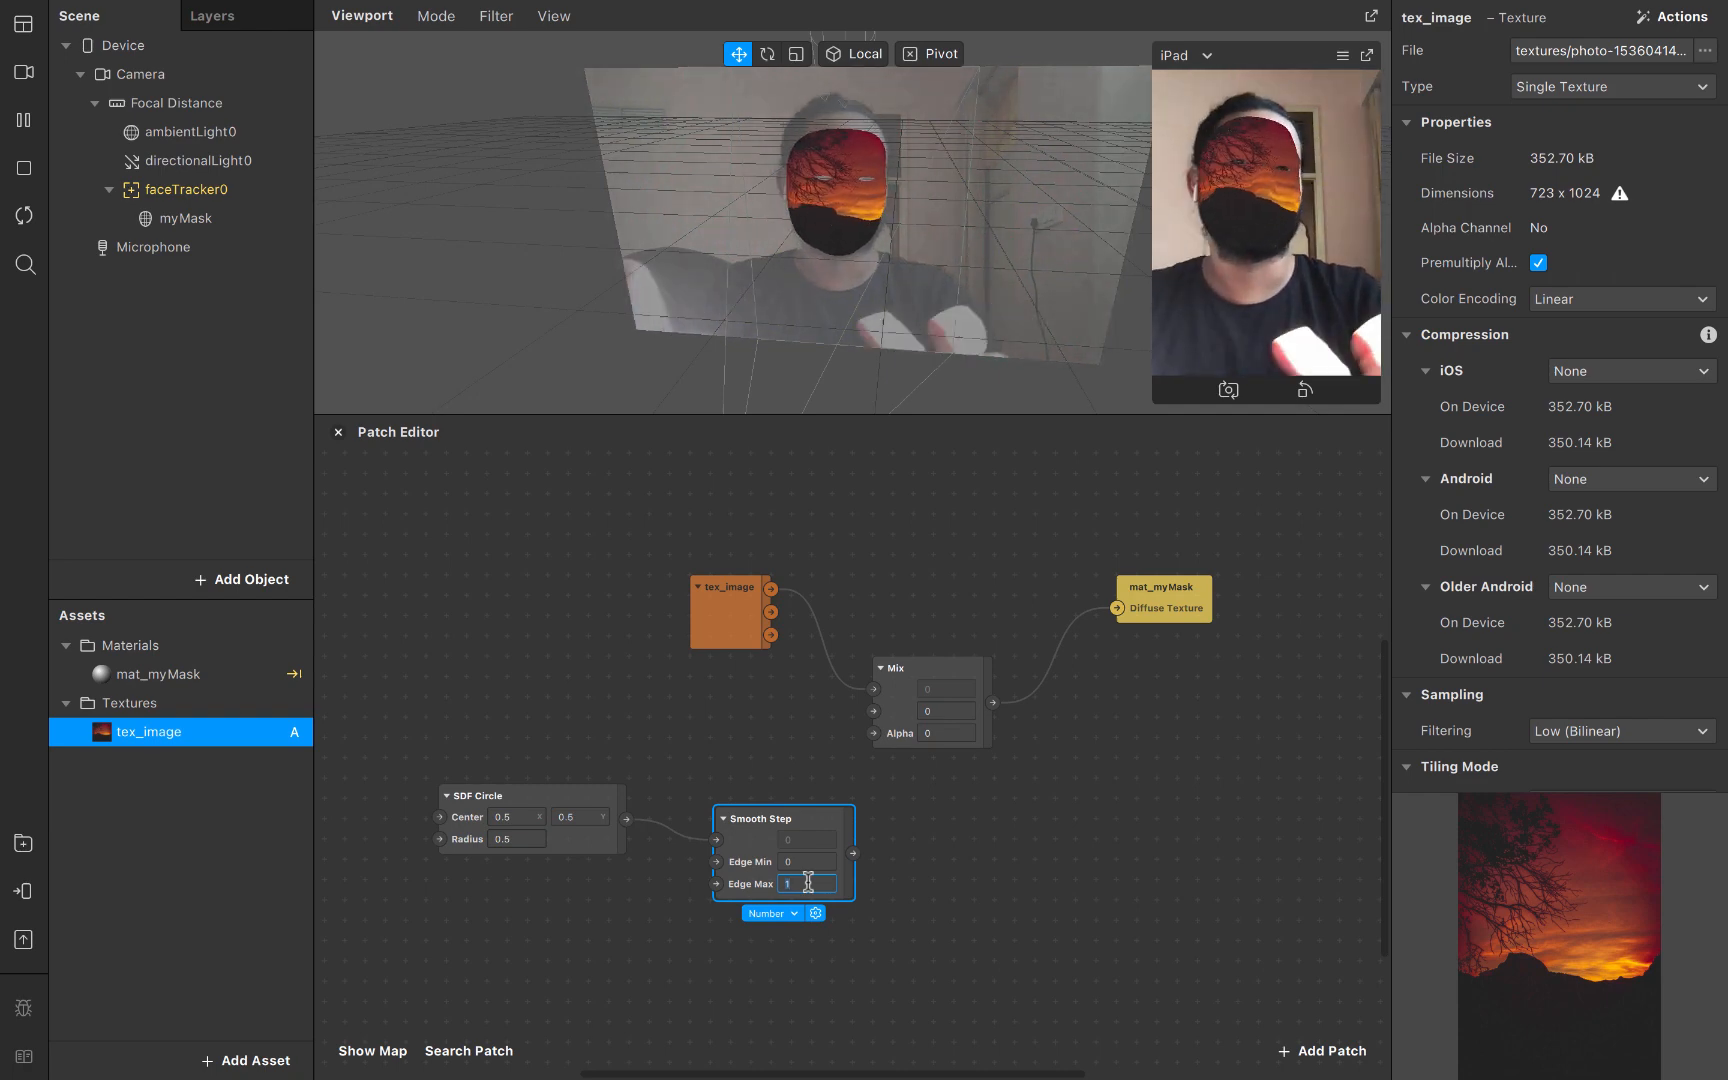
key("BackSpace")
type("0.")
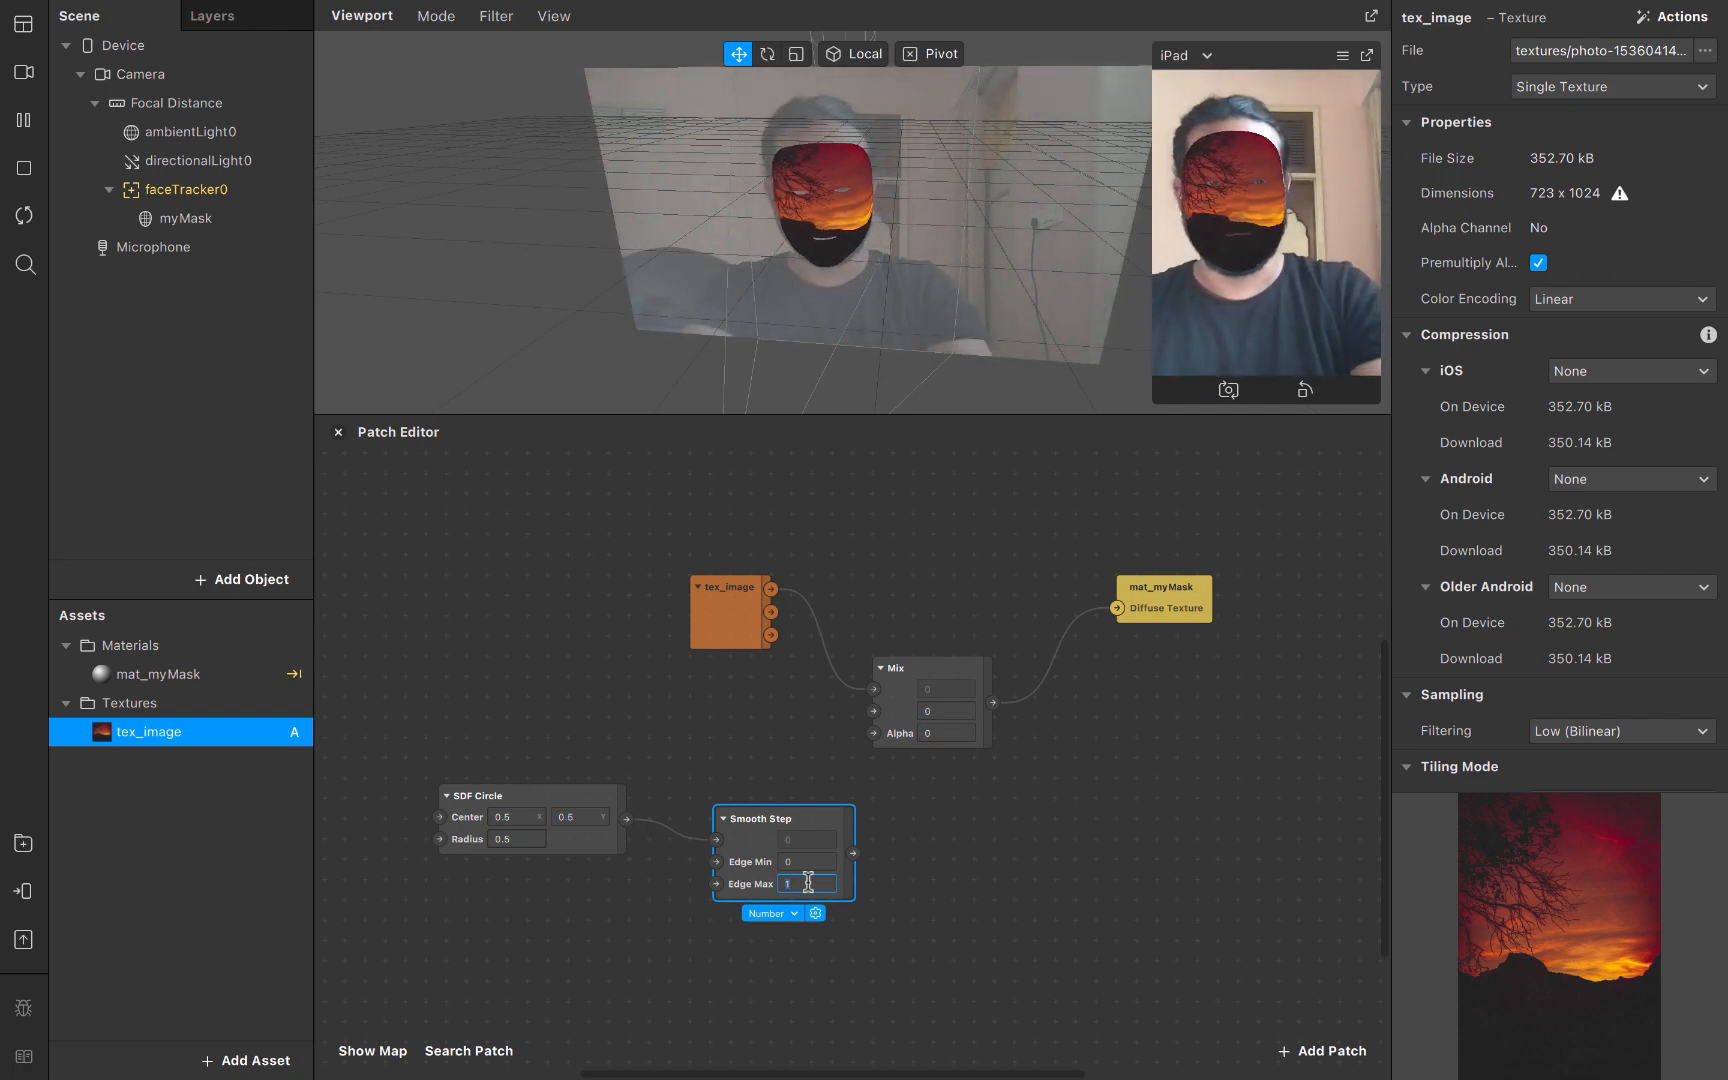
type("00")
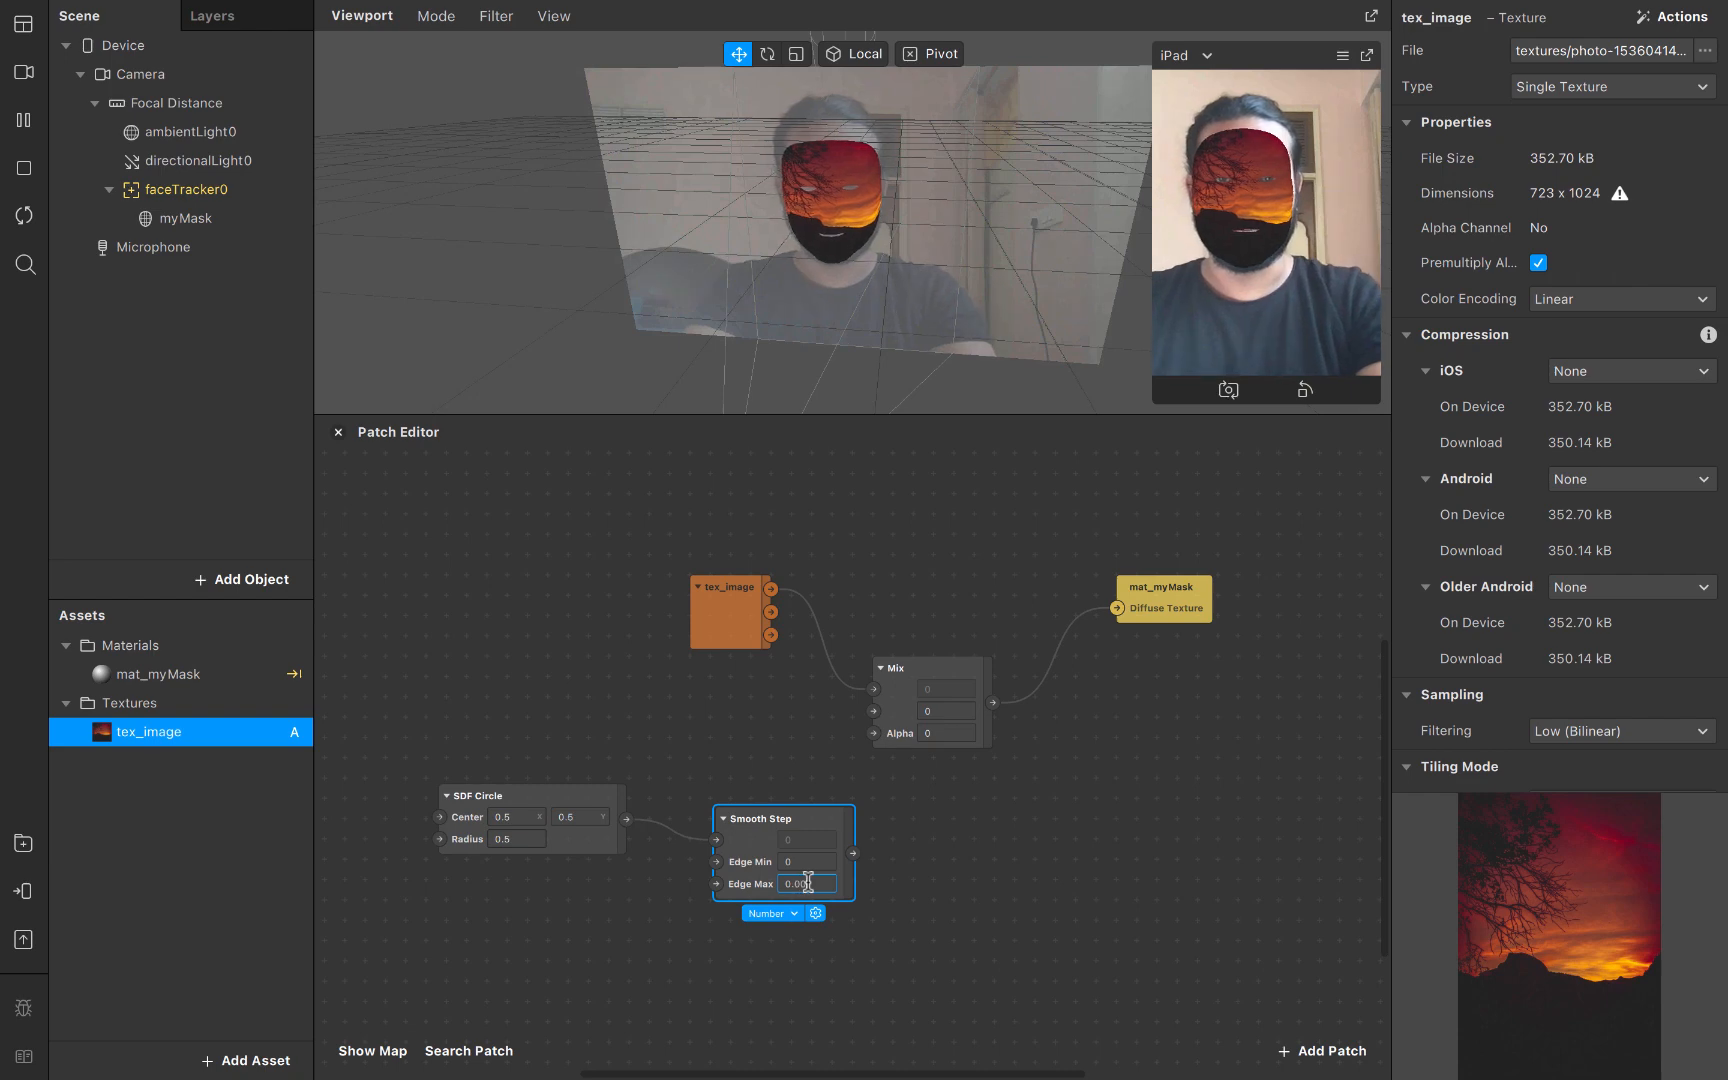
type("1")
left_click_drag(852, 855, 872, 733)
Set the SDF Circle patch's Center X value to 0.2
scroll(534, 824, "left", 2)
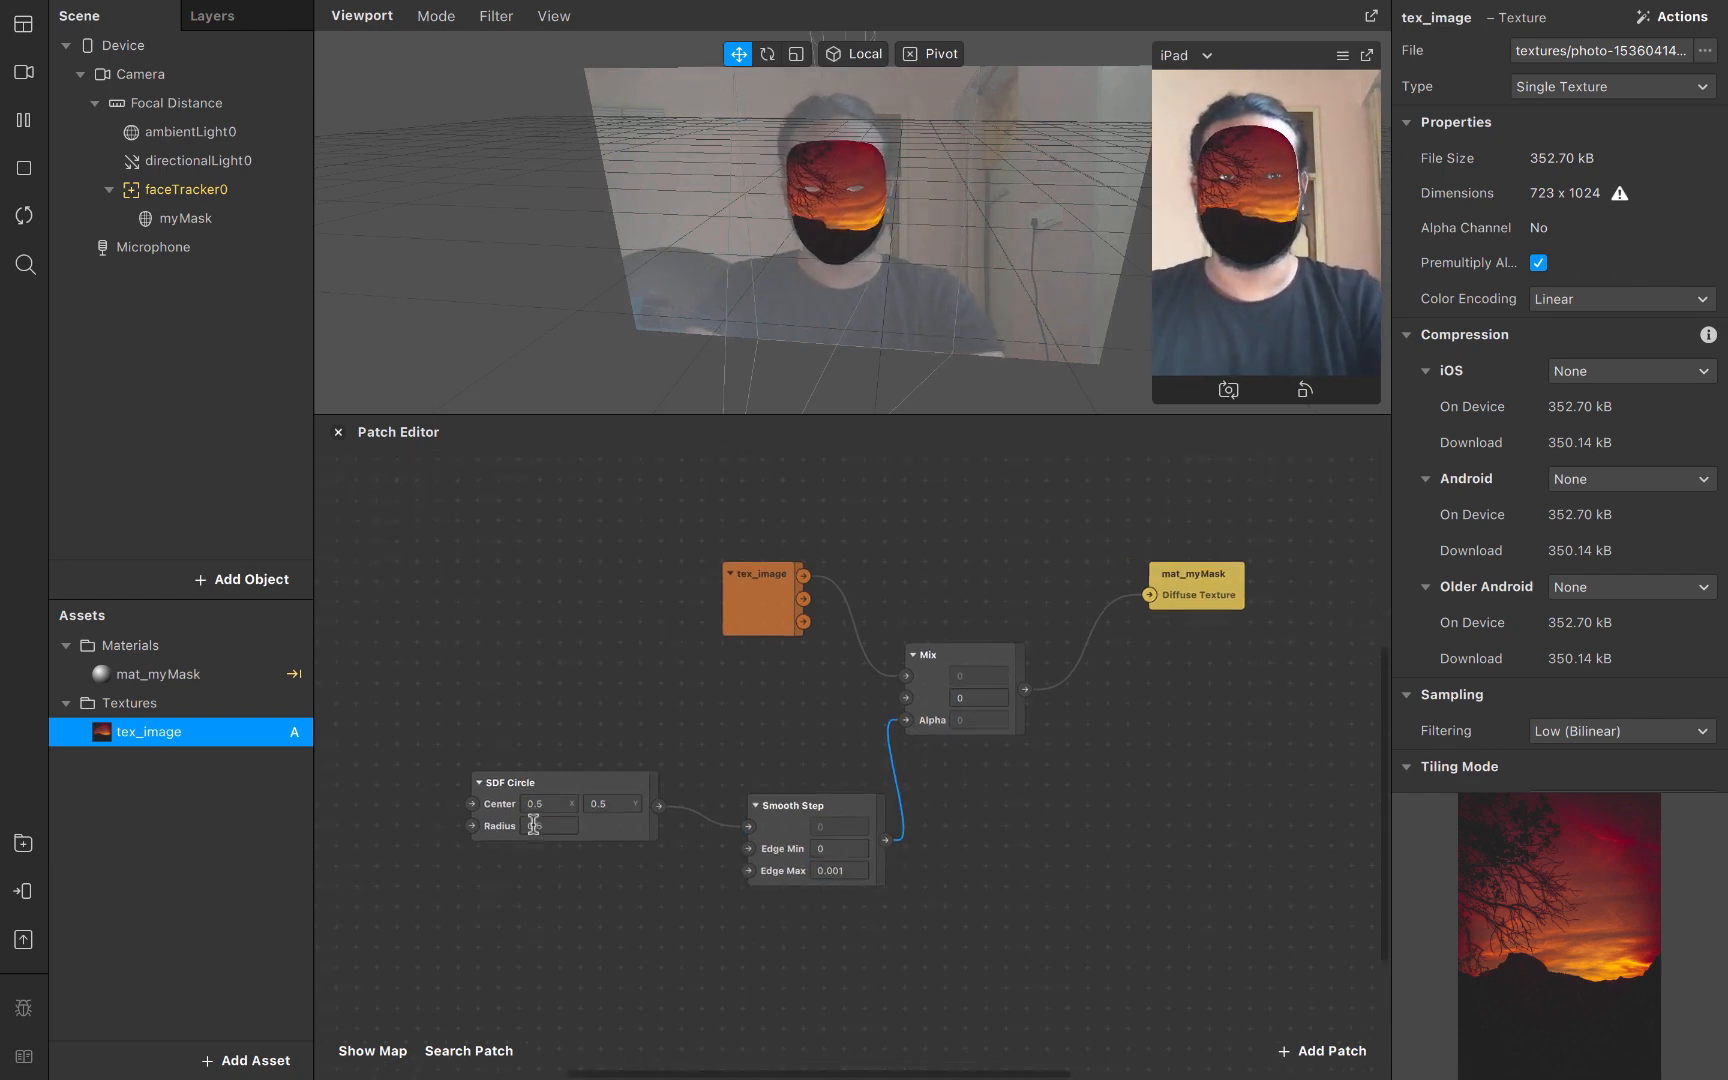
scroll(534, 824, "left", 2)
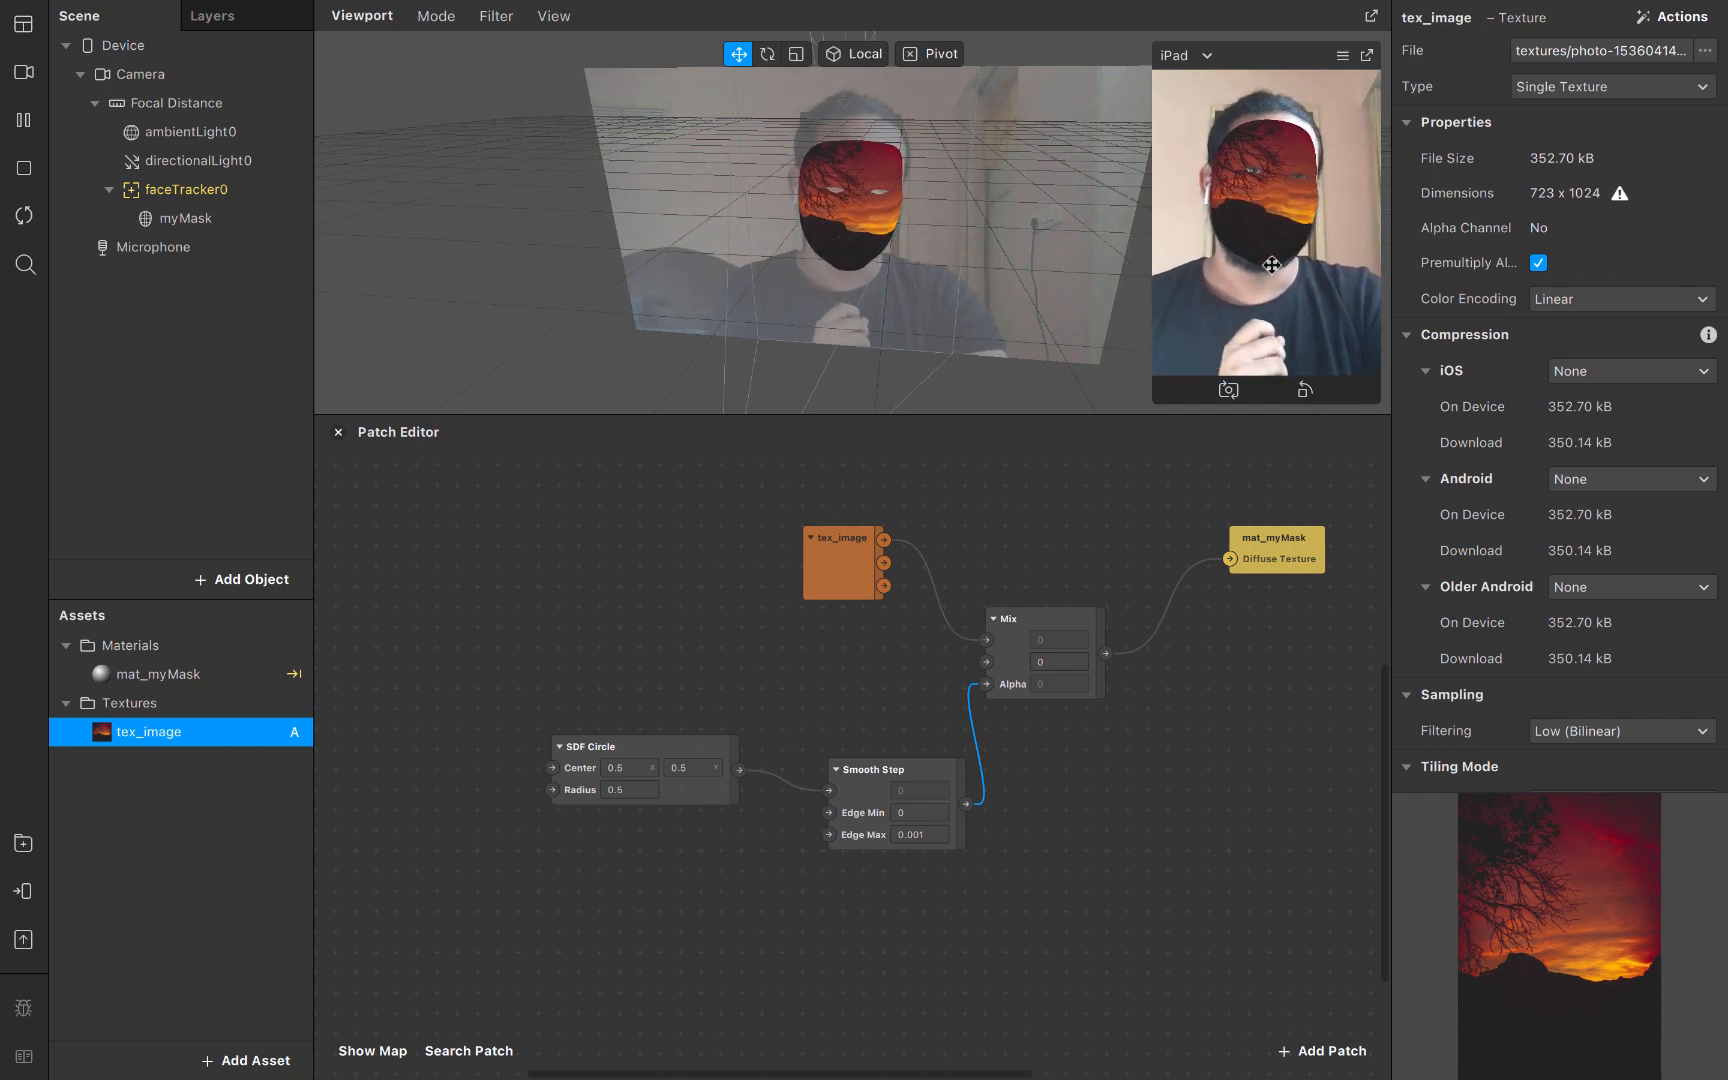
left_click(628, 767)
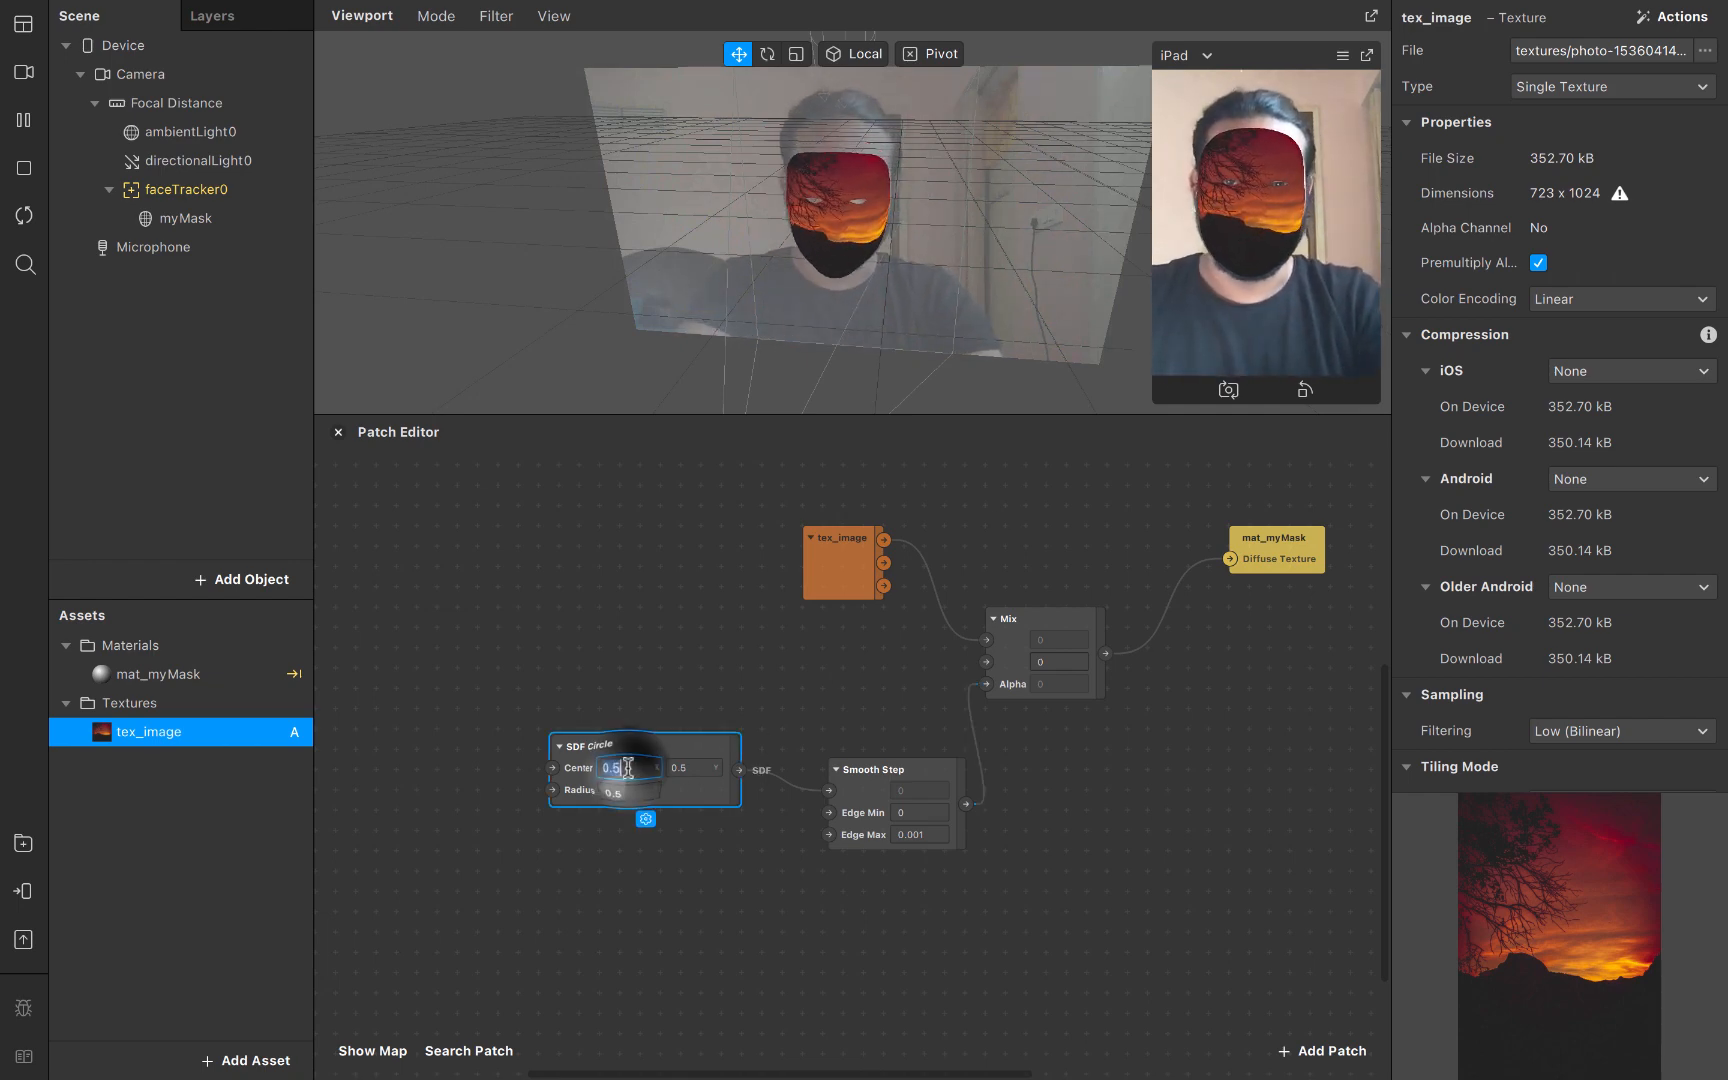
key("BackSpace")
type("2")
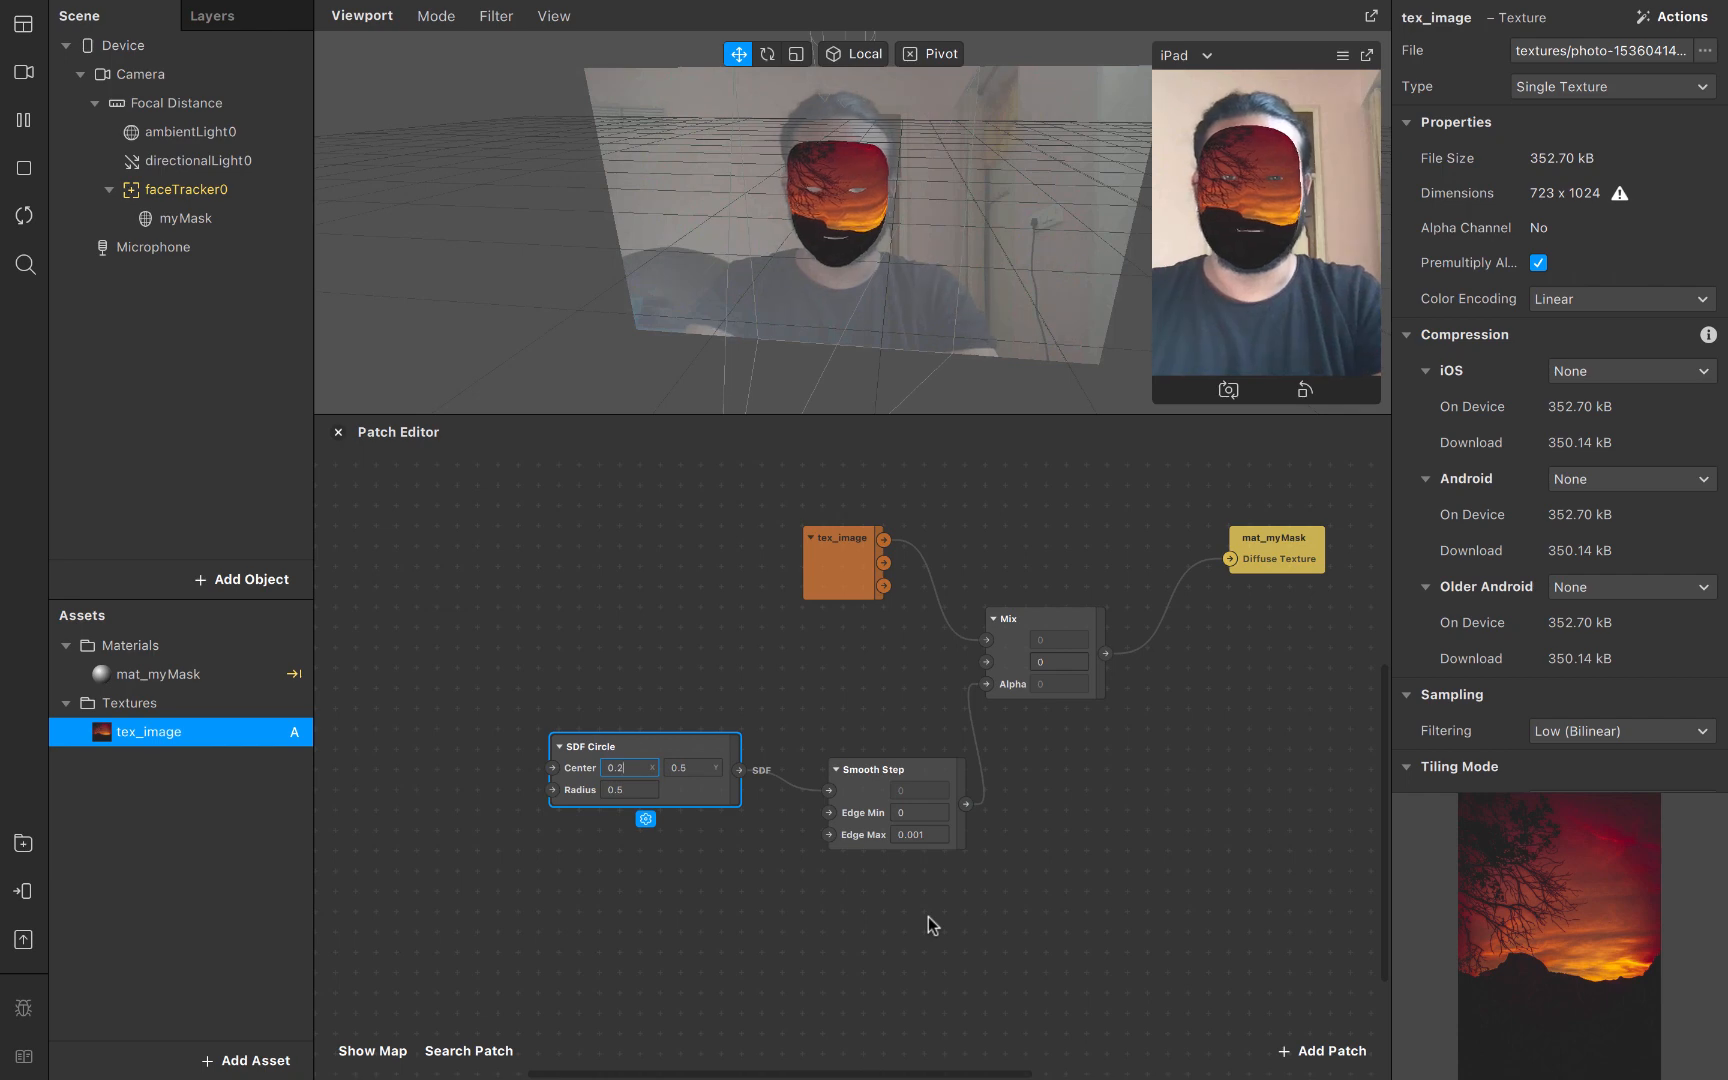
Set the SDF Circle patch's Center Y to 0.2 and its Radius to 0.2
key("Tab")
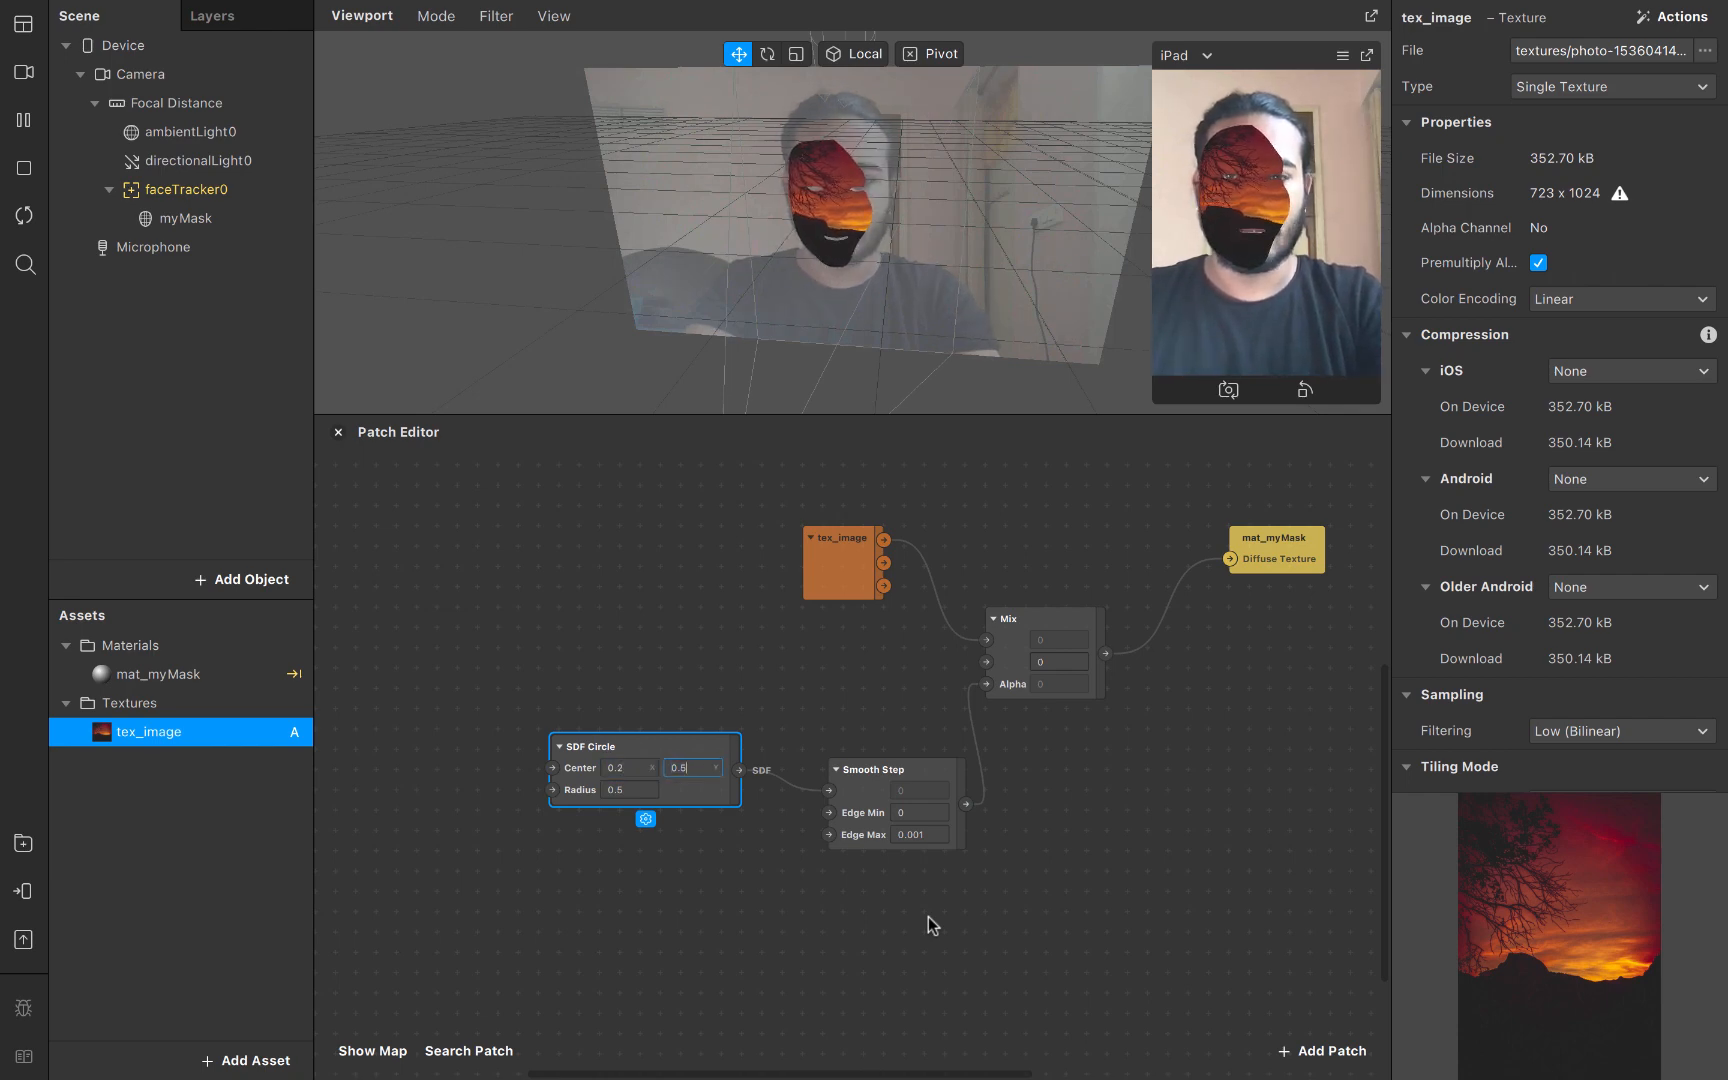
type("0.2")
key("Return")
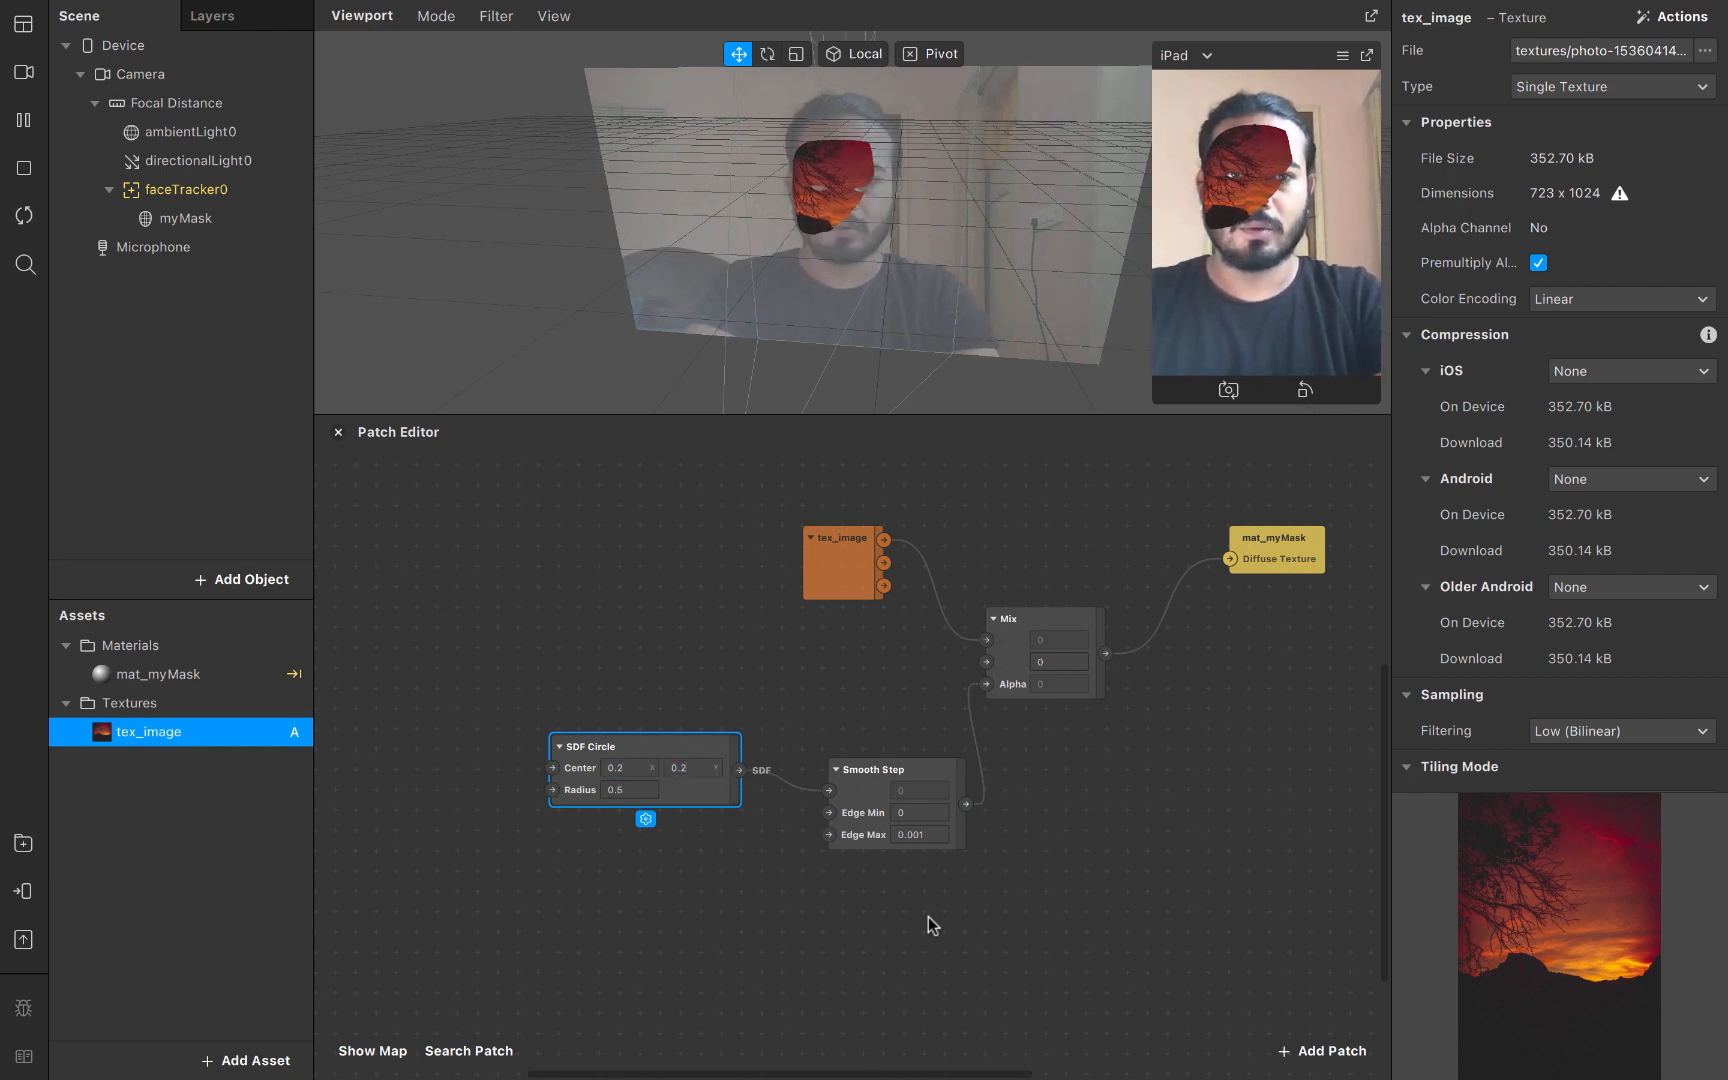
left_click(650, 790)
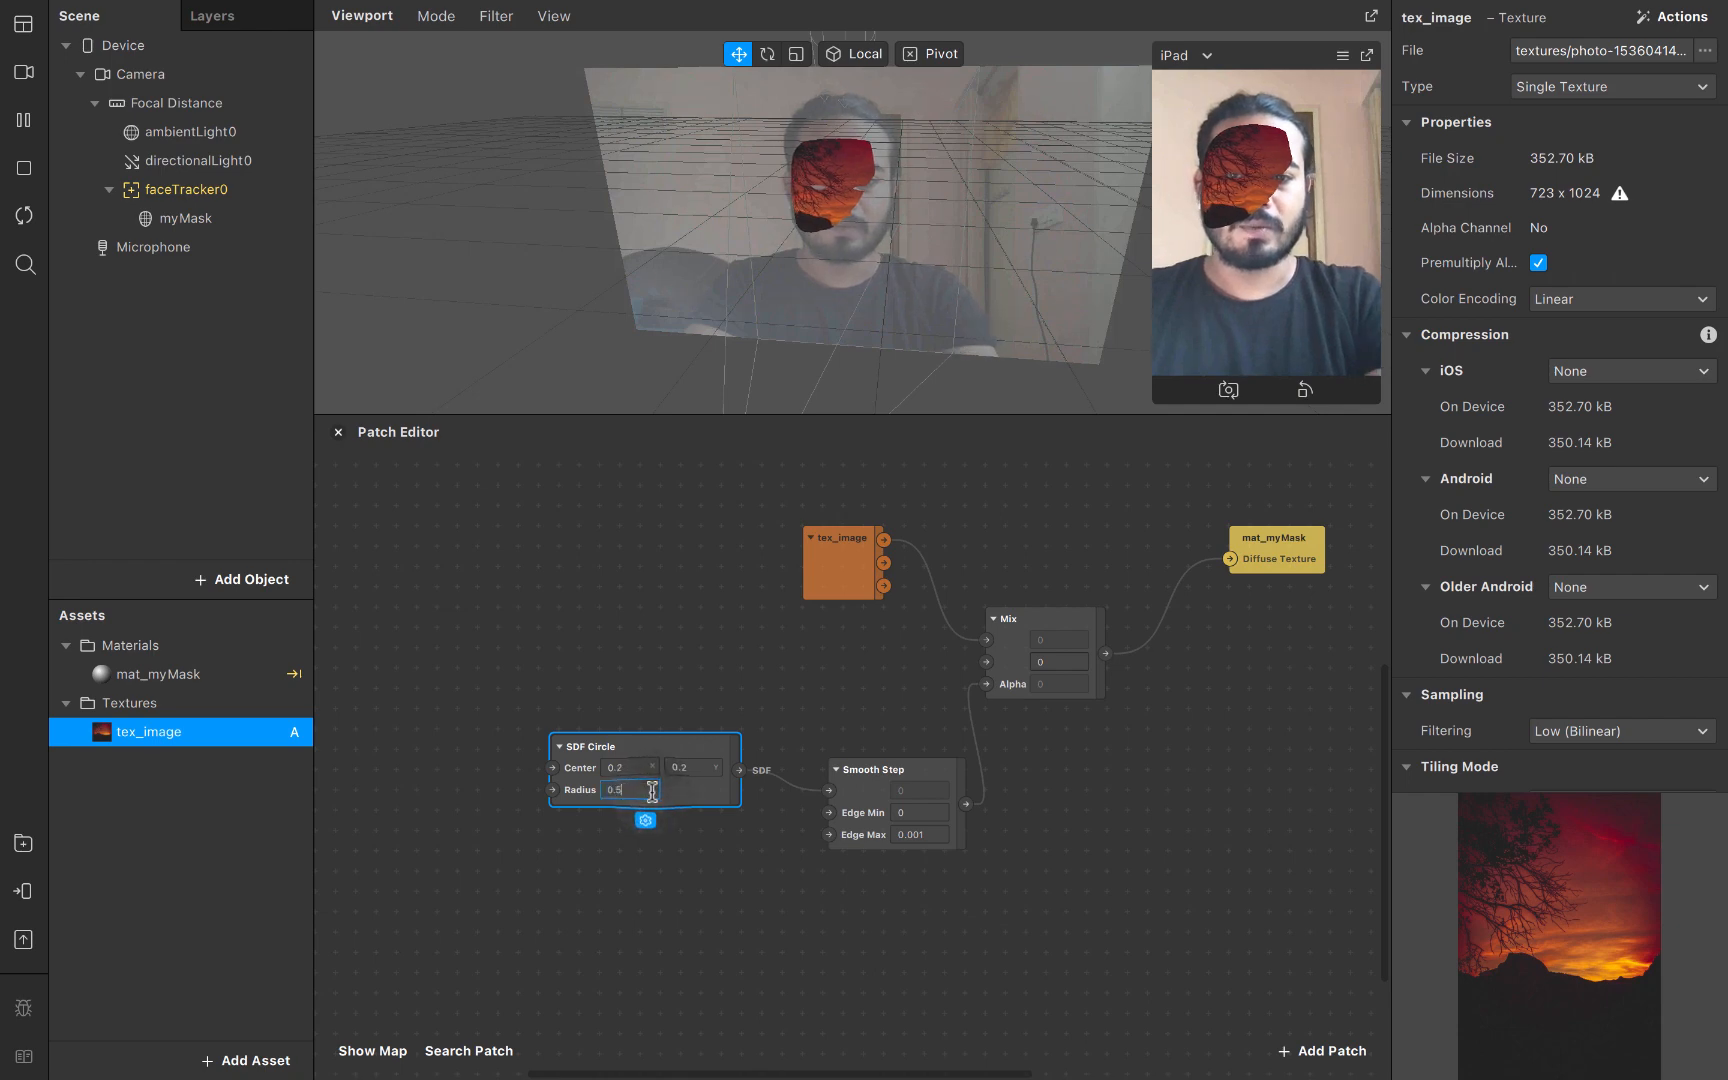
key("Return")
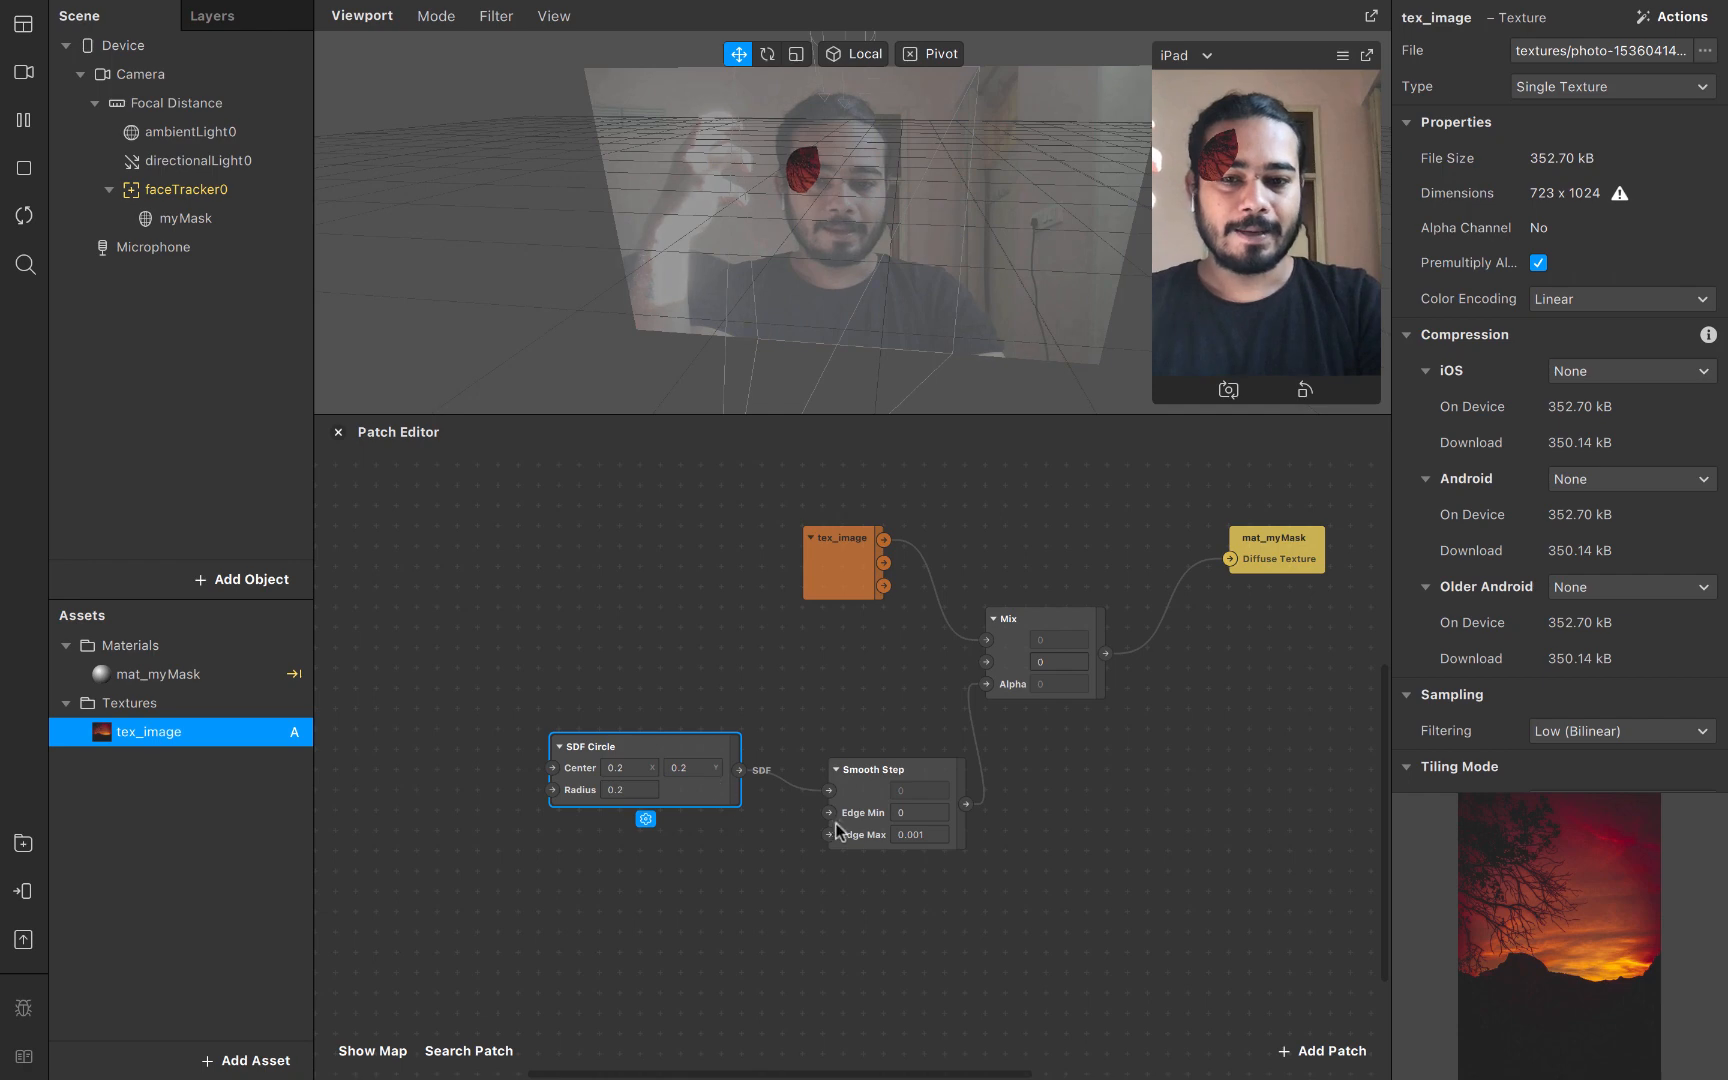
Set the SDF Circle patch's Center to X 0.33 and Y 0.36 and its Radius to 0.12
left_click(872, 818)
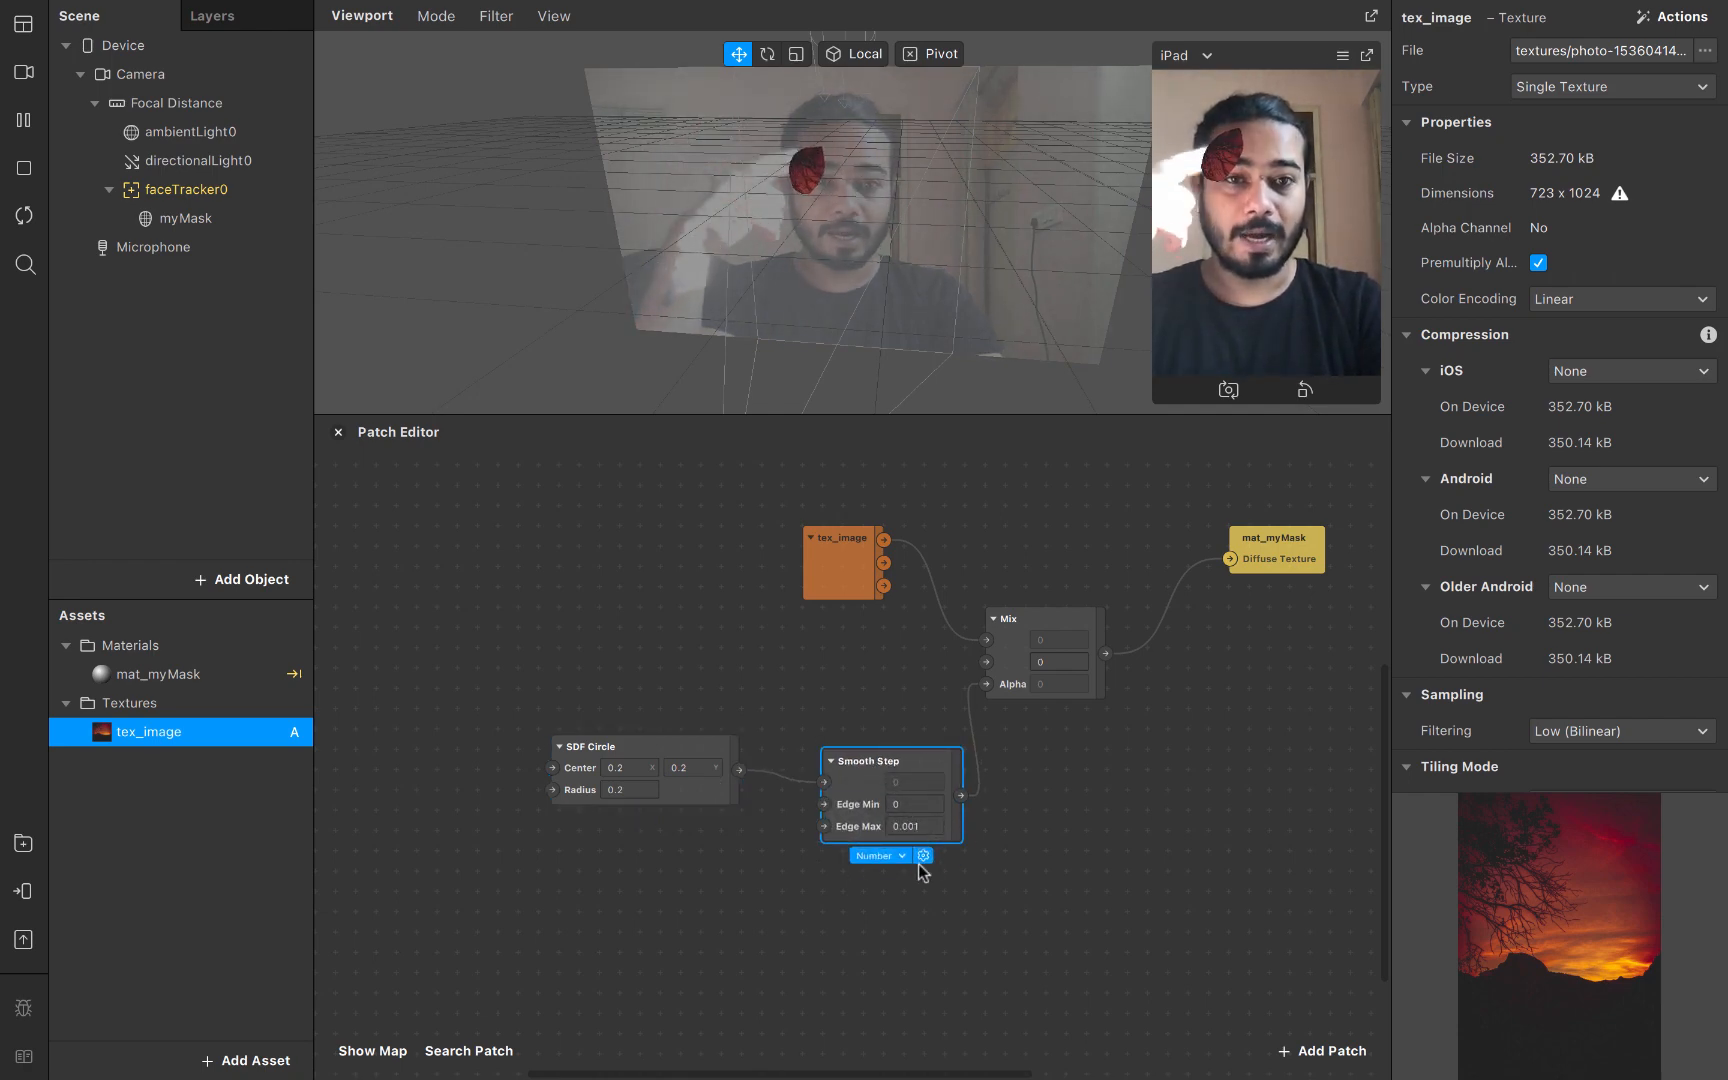
left_click(628, 767)
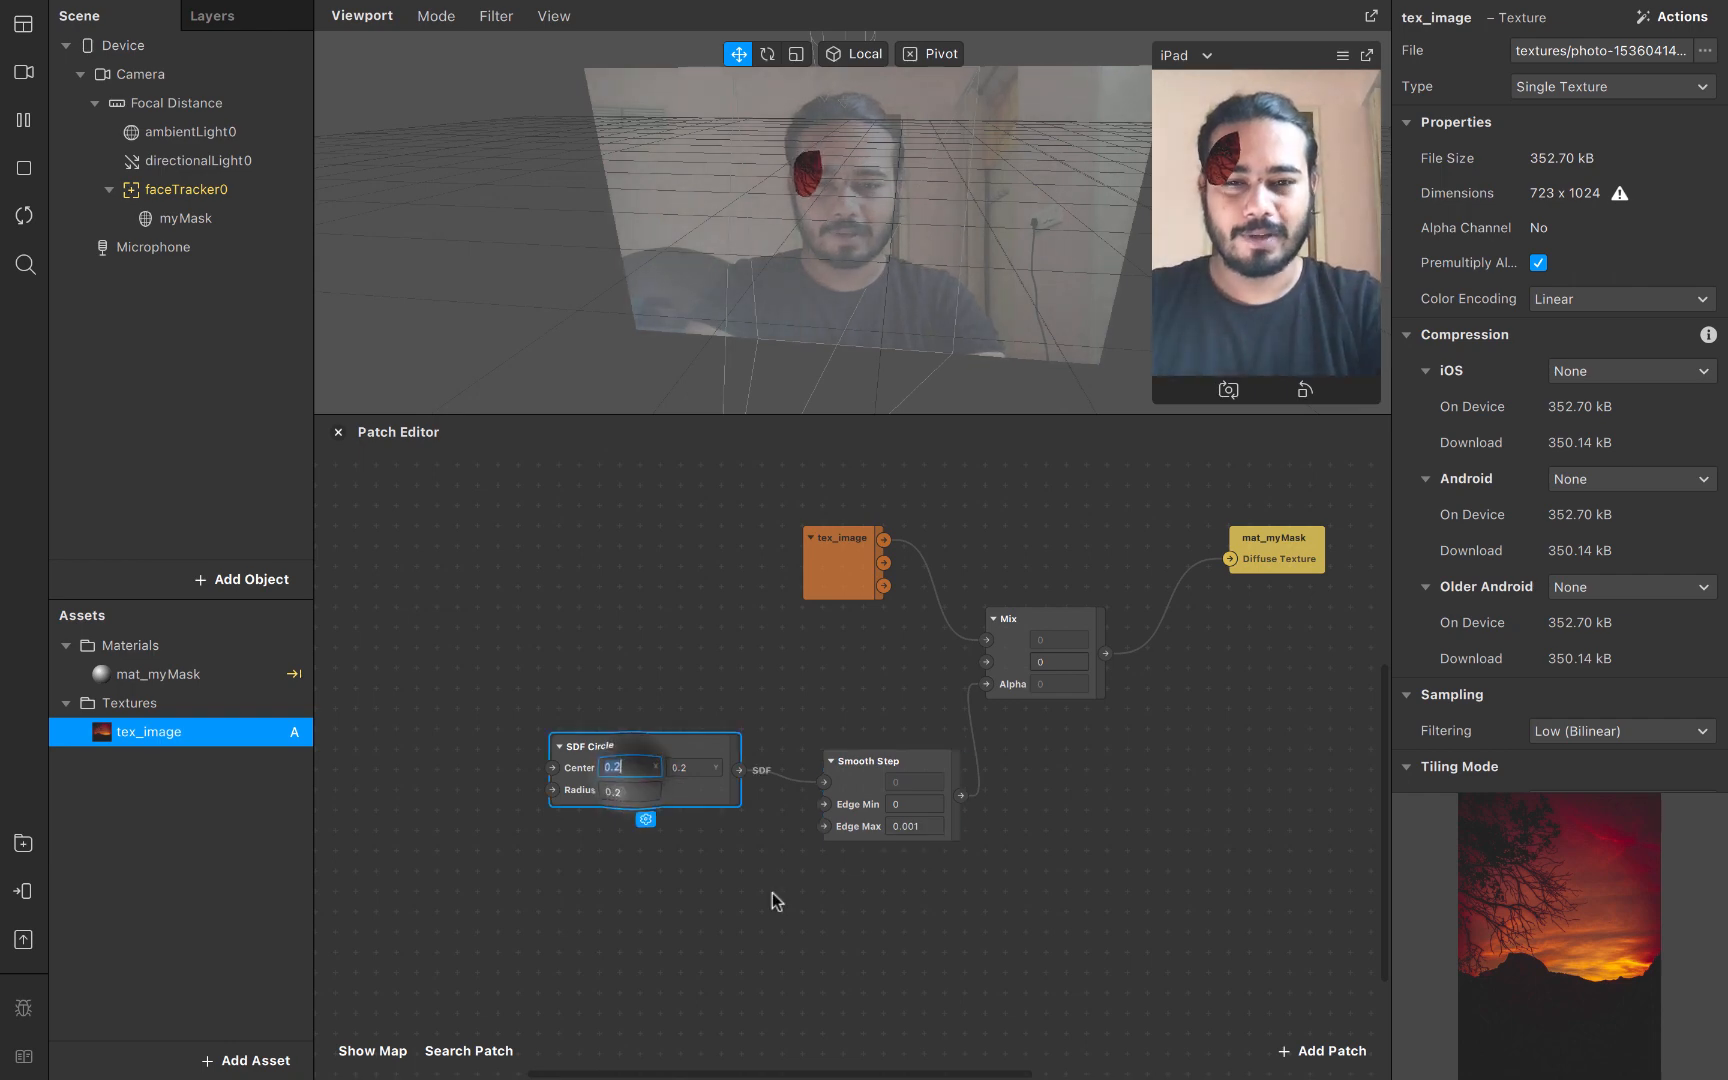
type("0.33")
key("Tab")
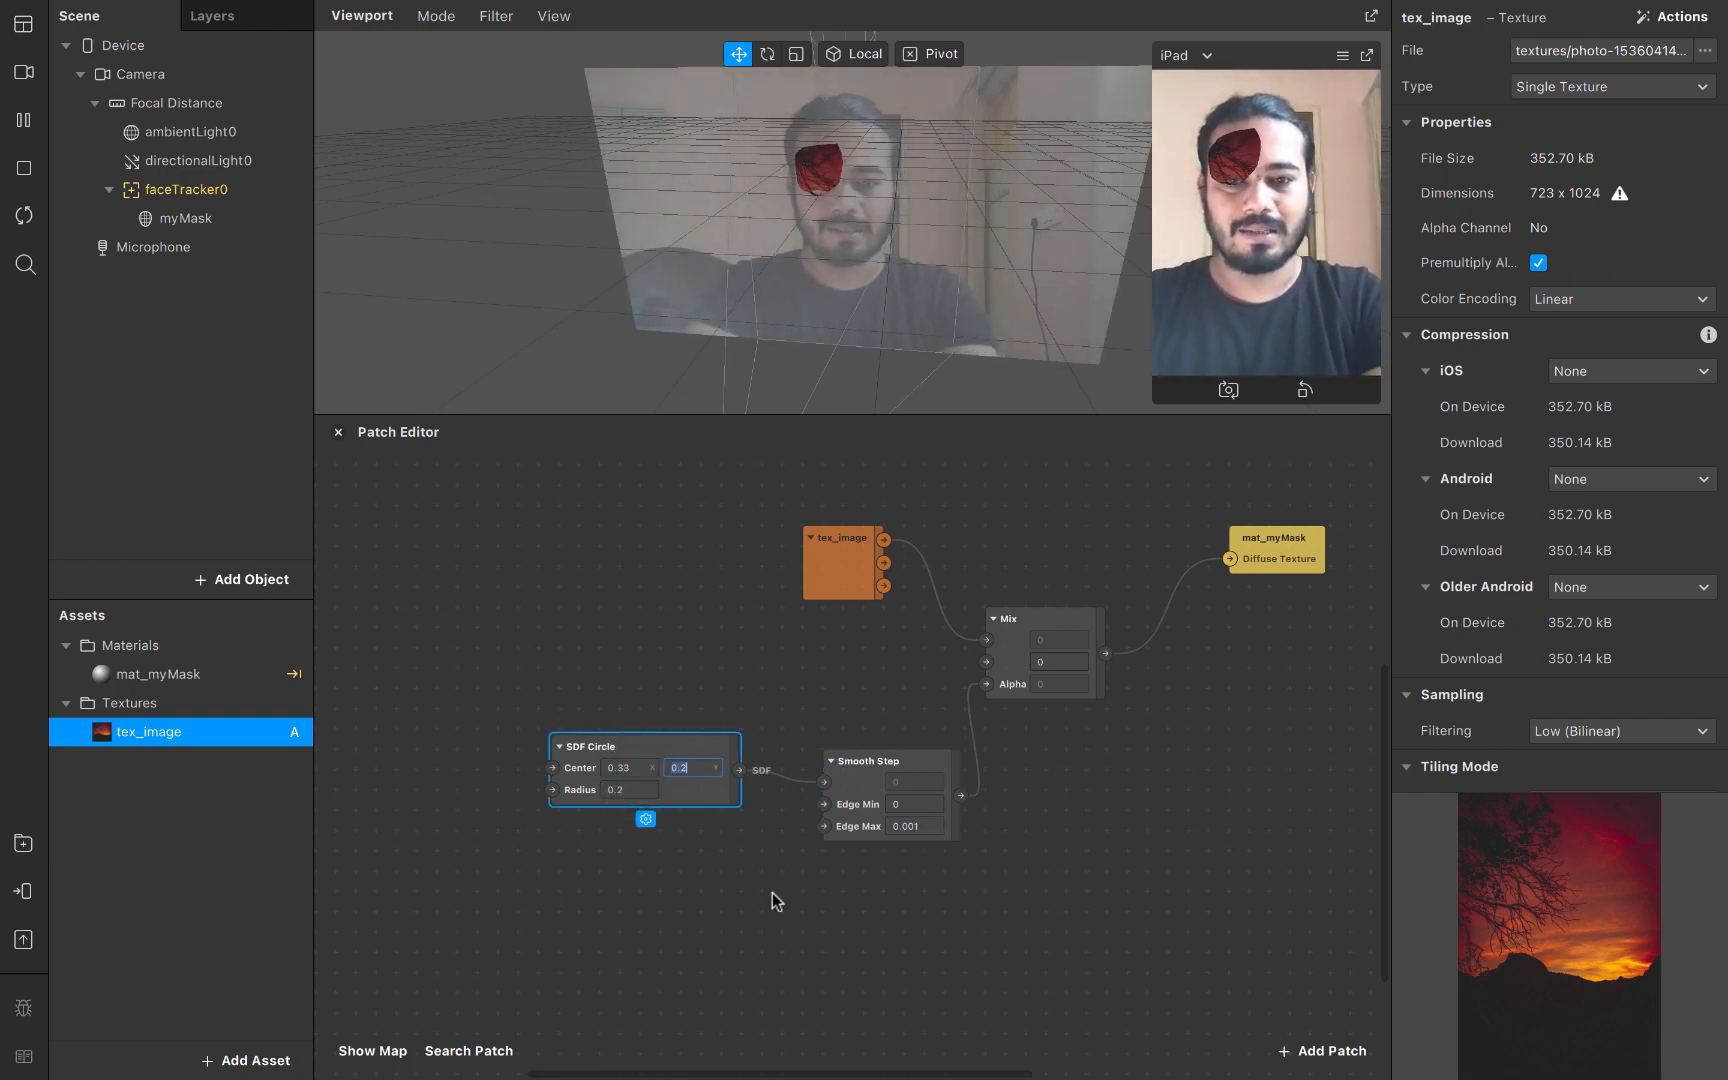
type("0.36")
key("Return")
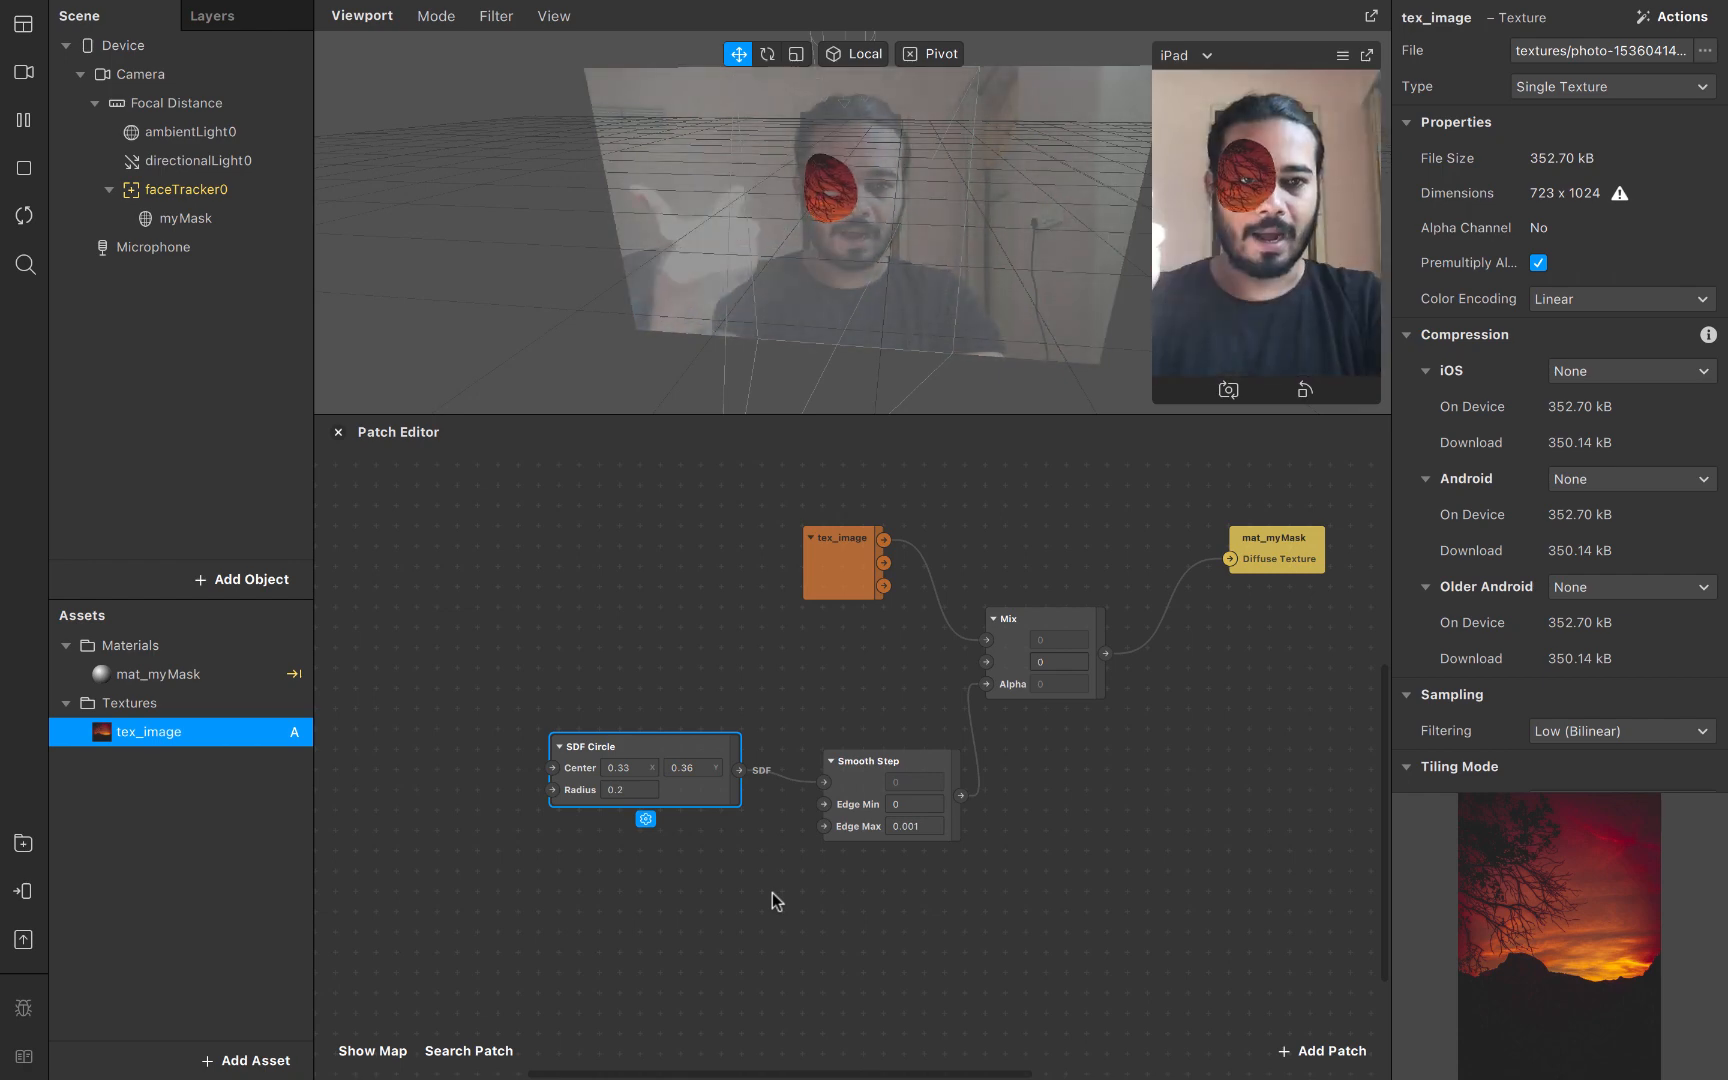
left_click(645, 790)
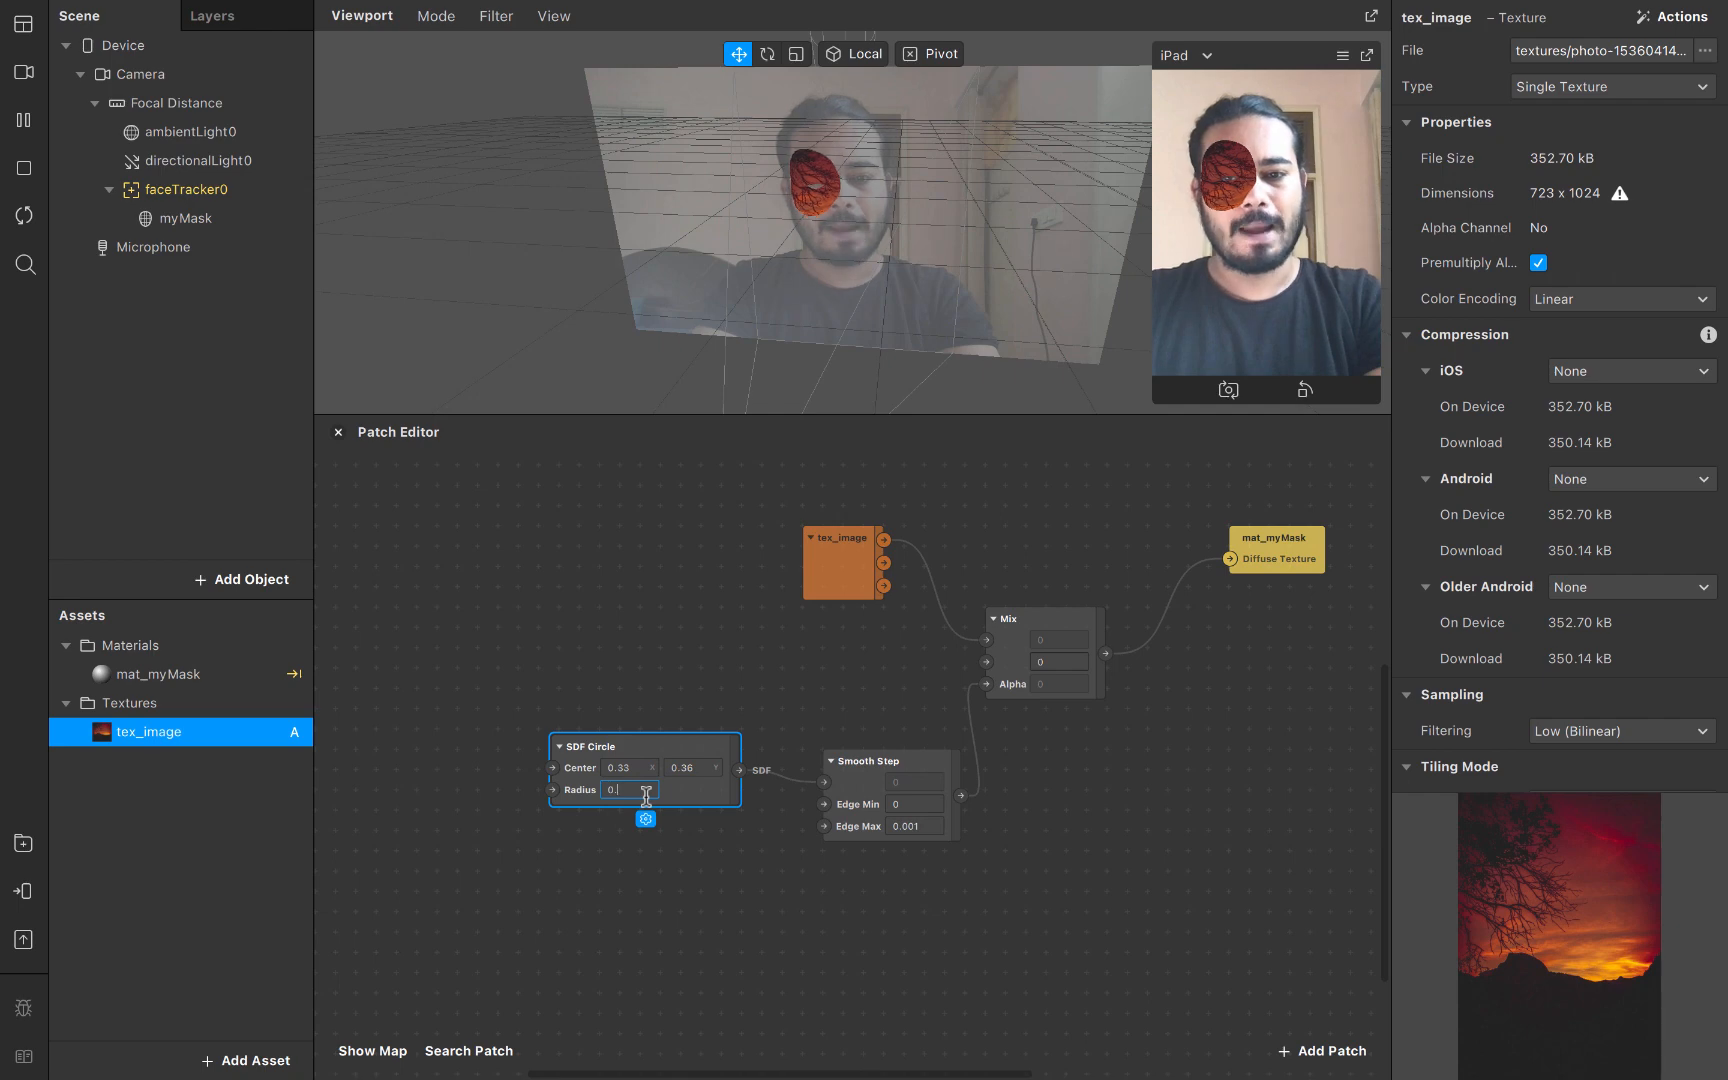
type("12")
key("Return")
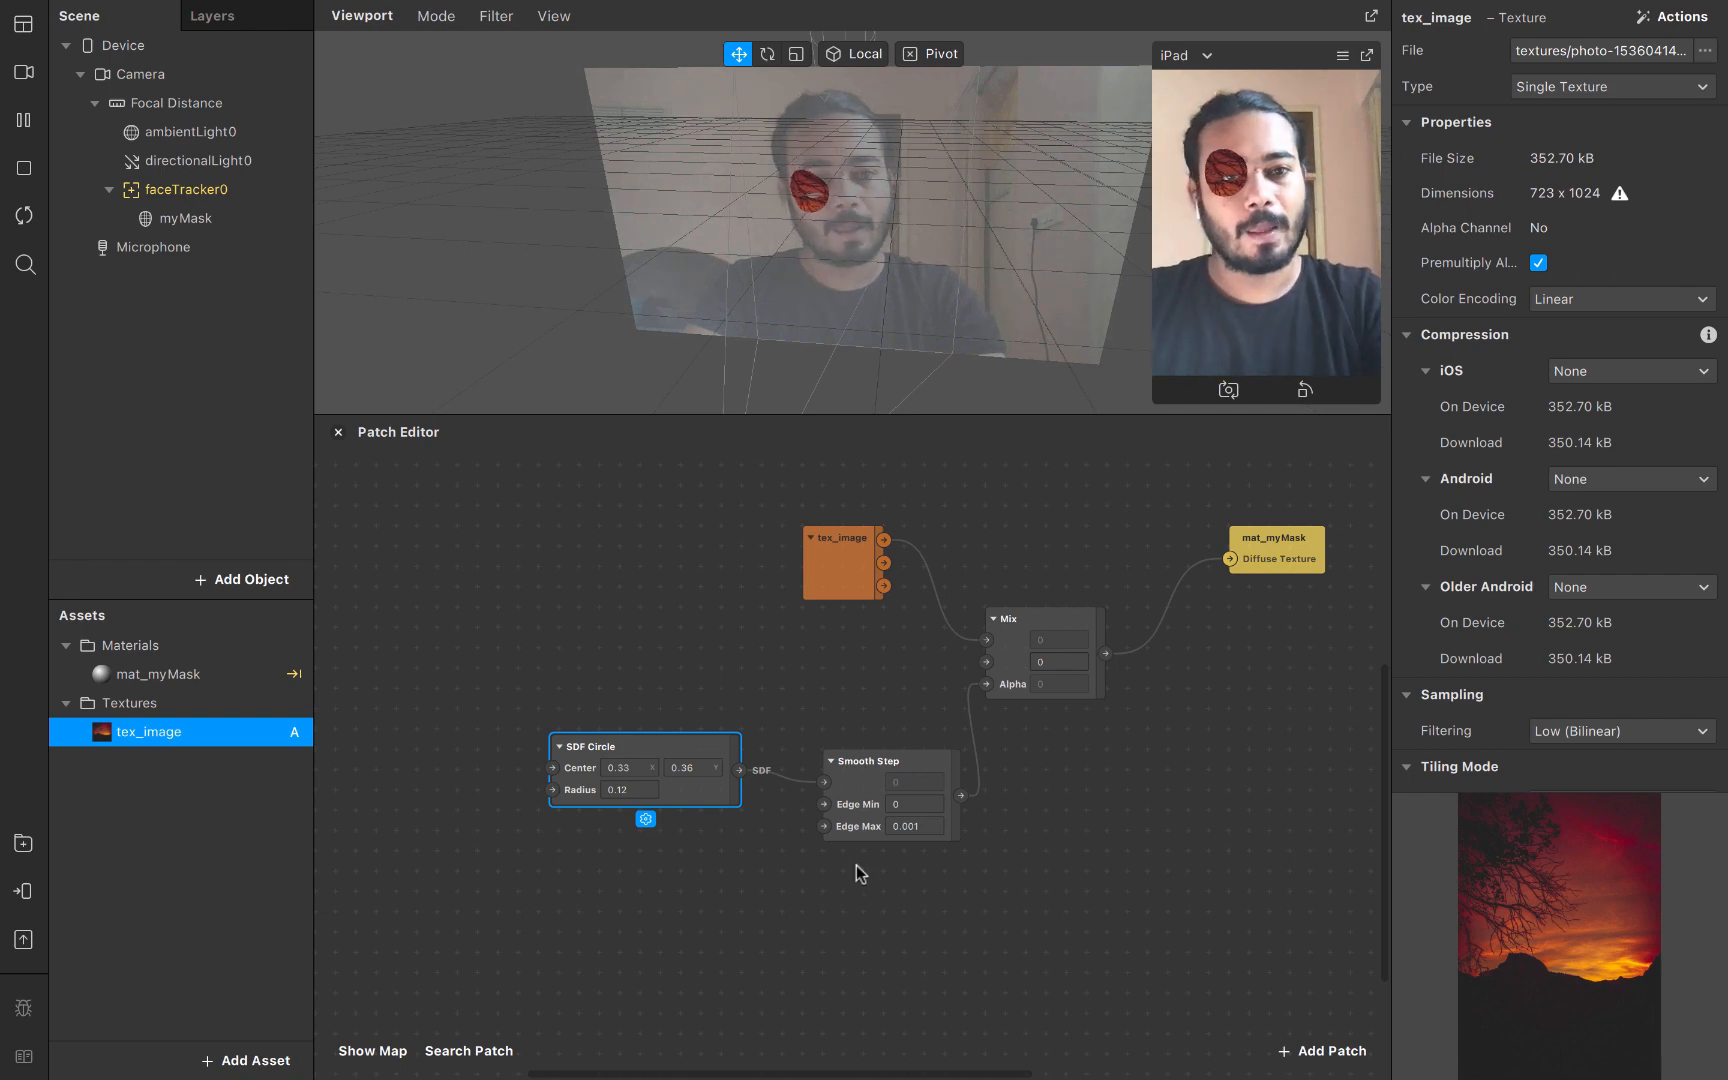
Set the Smooth Step patch's Edge Max to 0.1
left_click(868, 805)
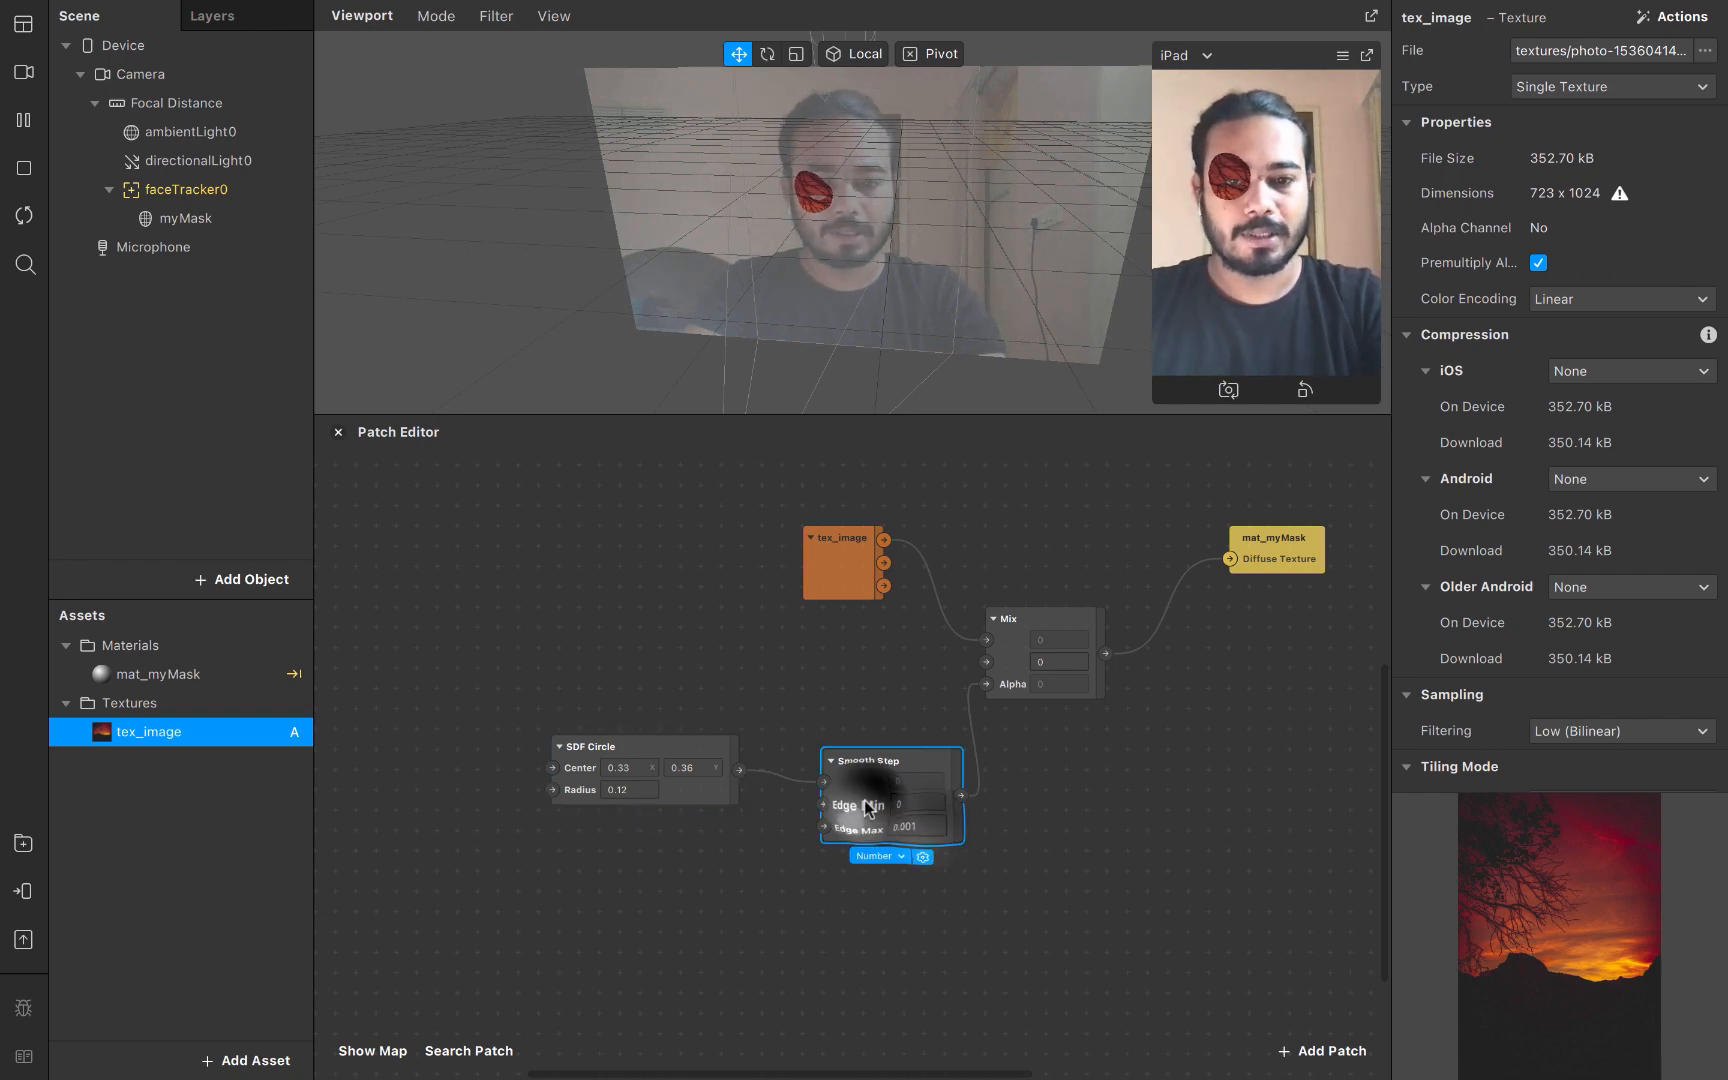
scroll(868, 806, "up", 3)
scroll(868, 806, "up", 3)
left_click(901, 765)
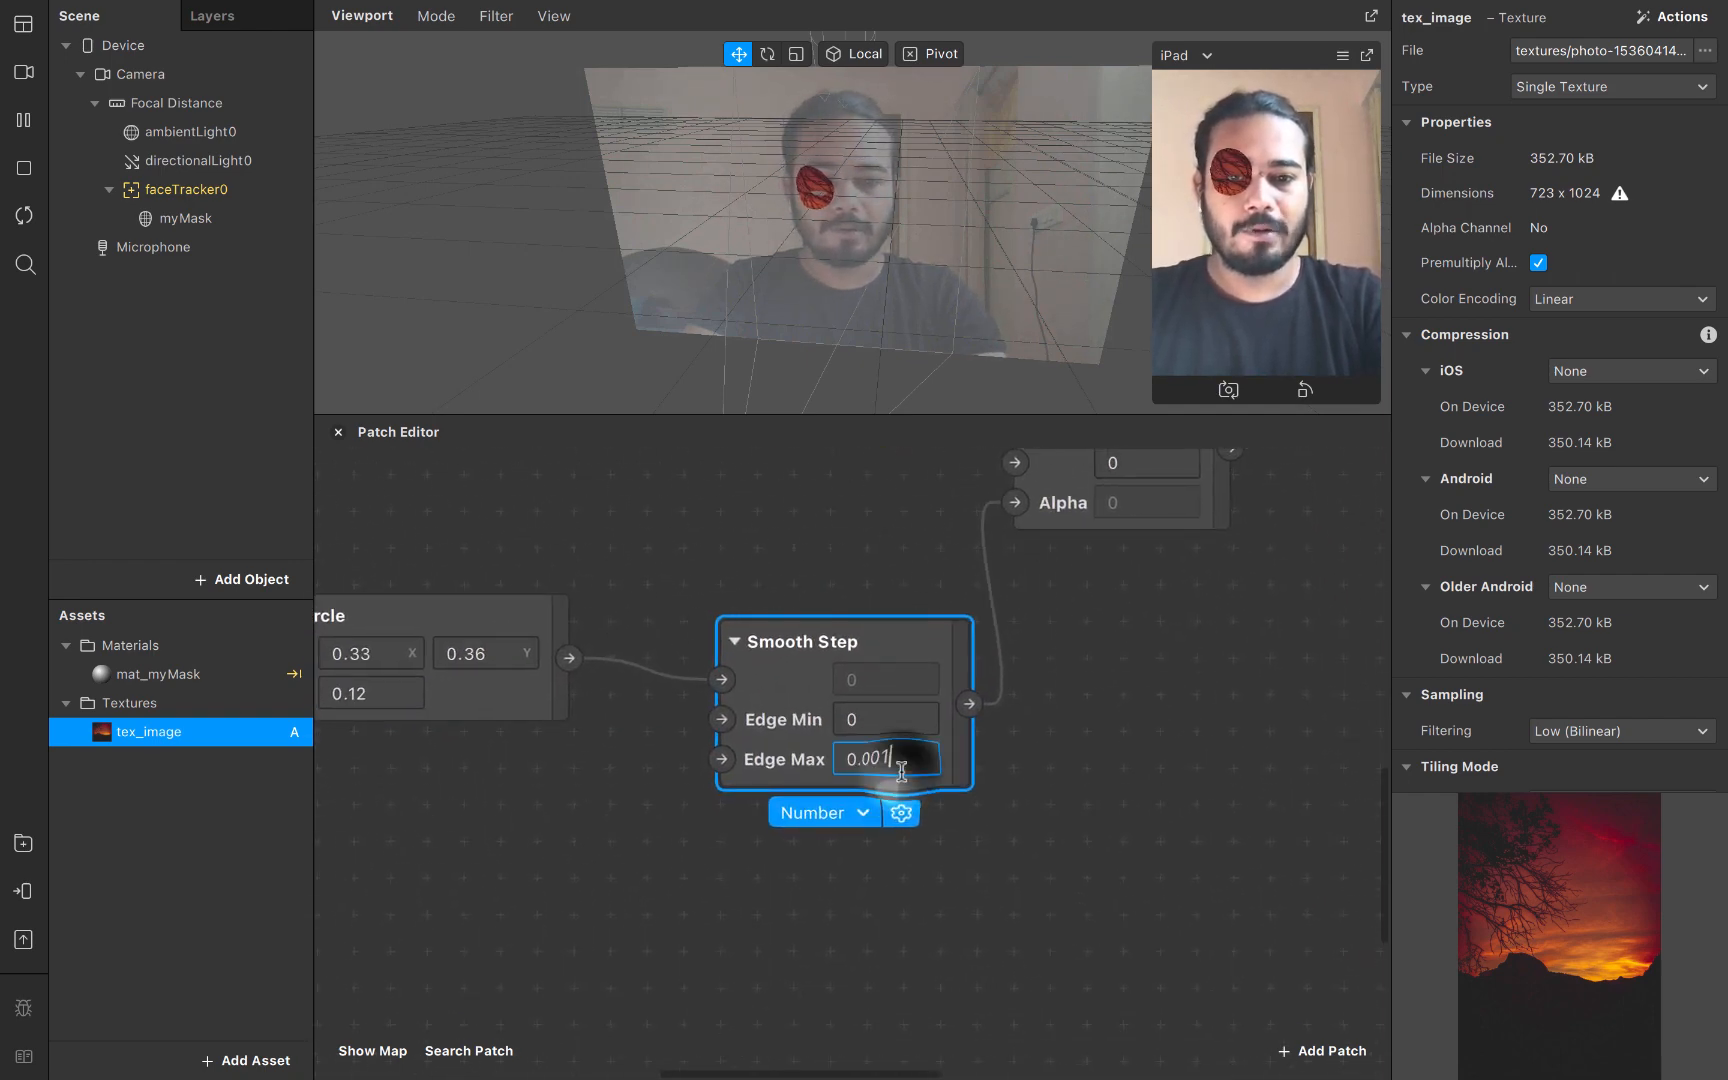
key("BackSpace")
key("BackSpace")
key("BackSpace")
type("1")
key("Return")
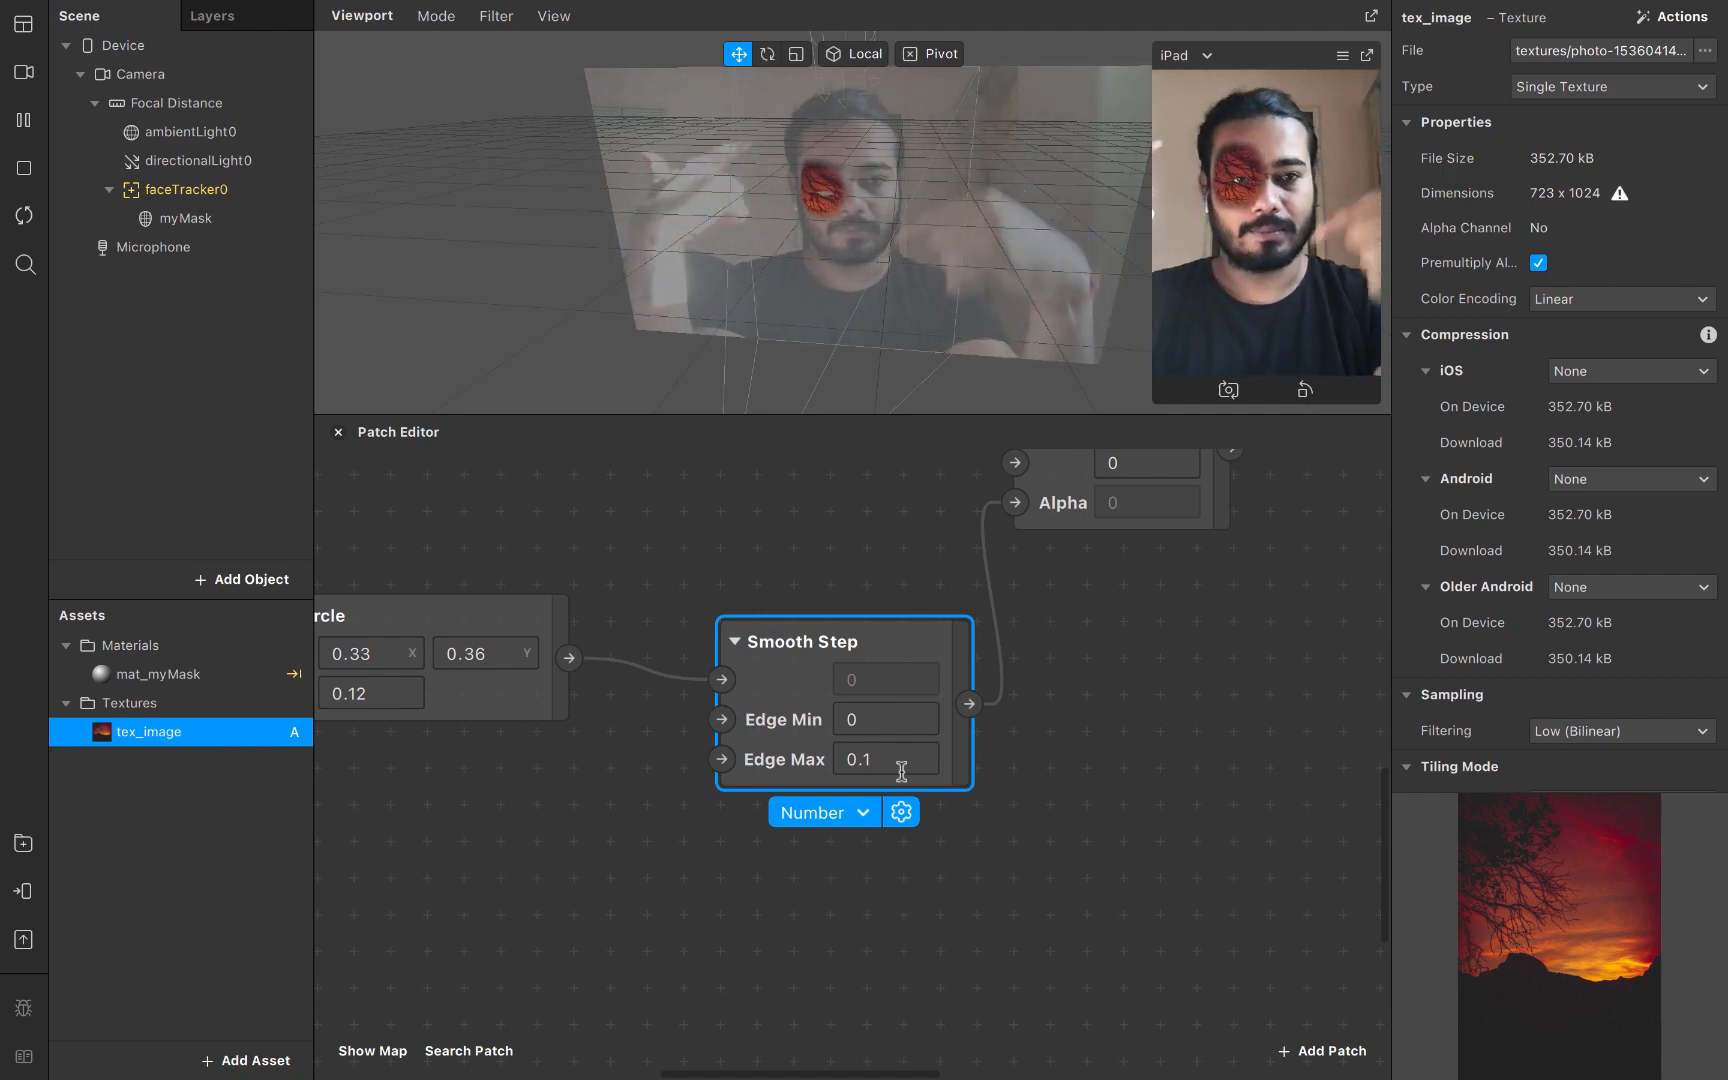
Set the Smooth Step patch's Edge Max to 0.2 and its Edge Min to 0.1
left_click(880, 757)
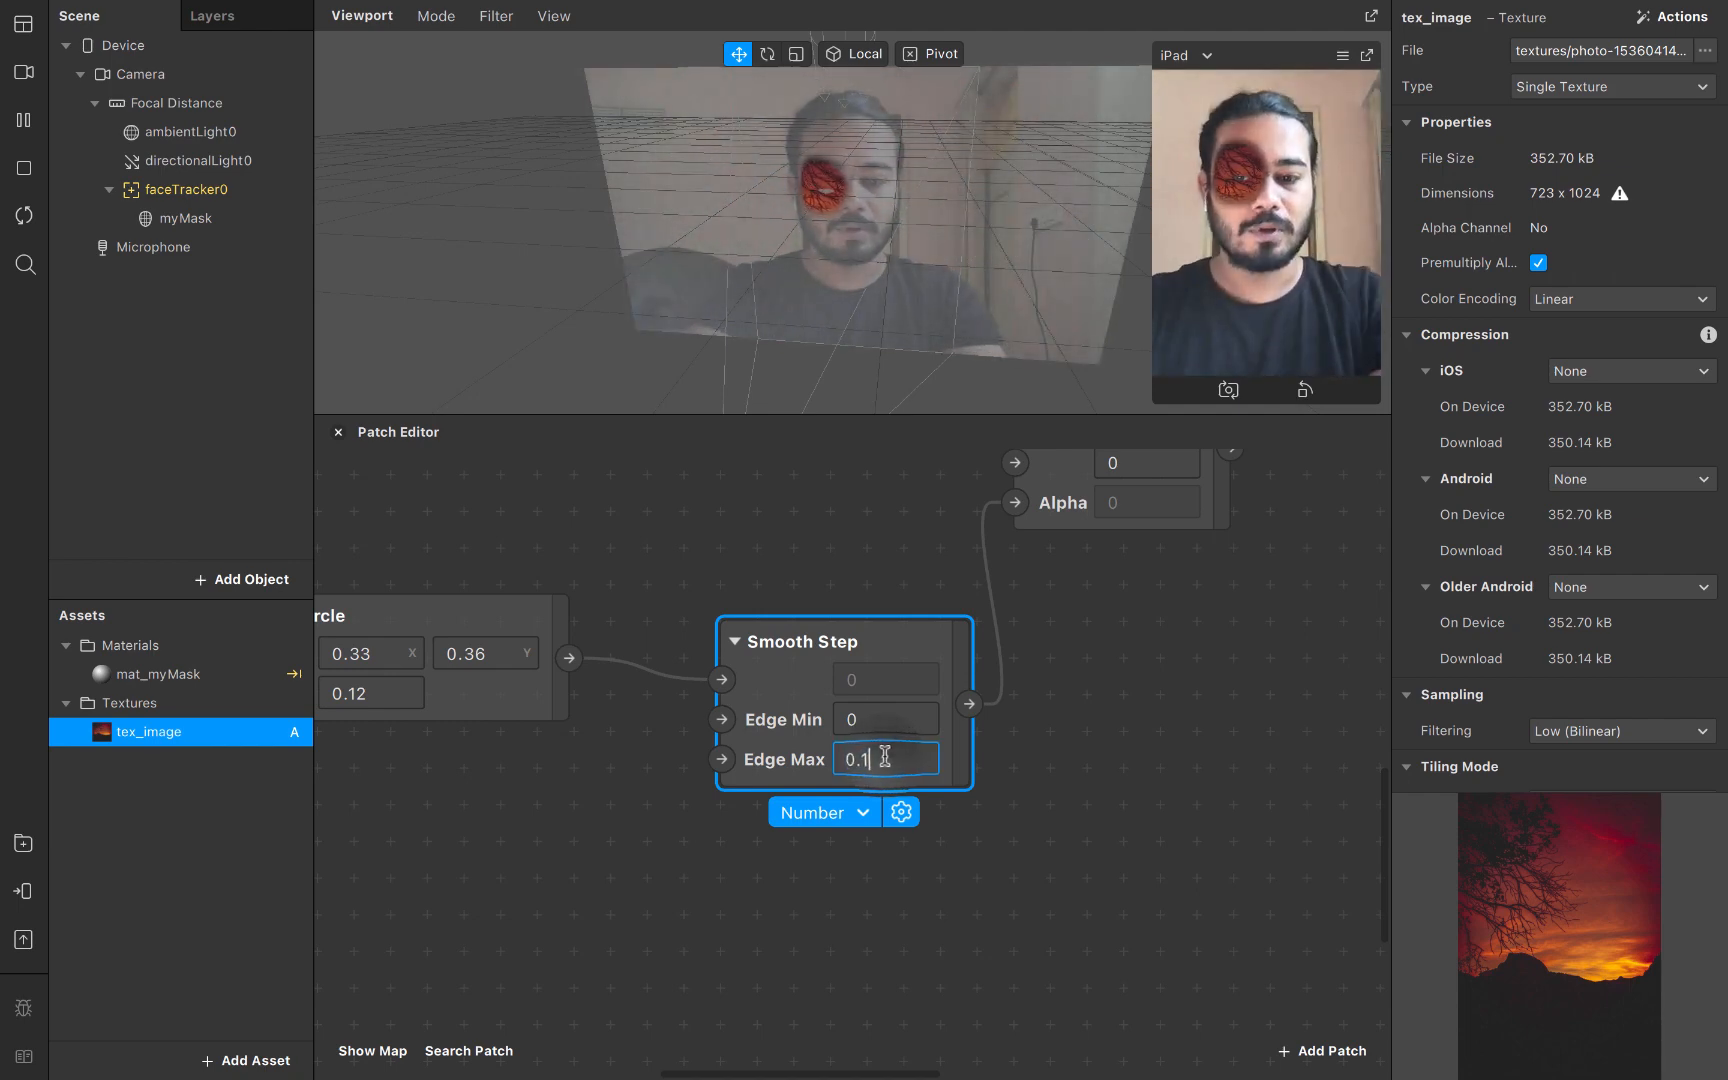
key("BackSpace")
type("2")
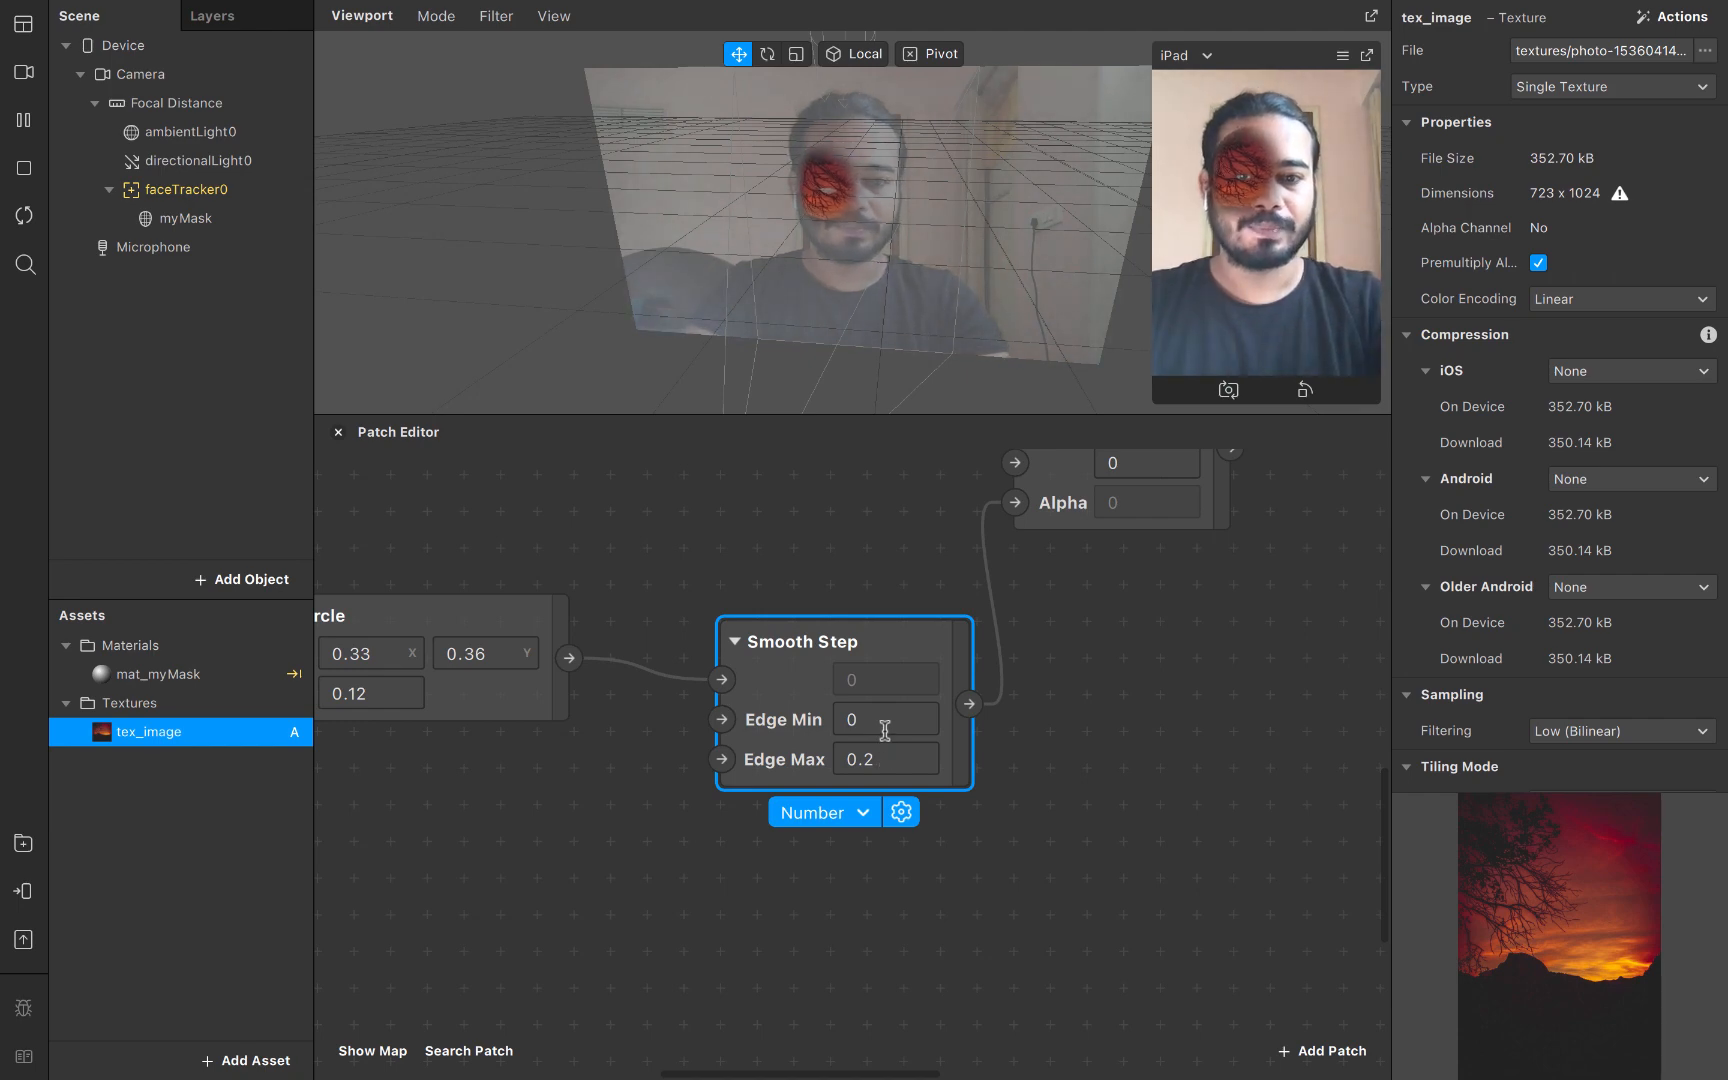
left_click(884, 722)
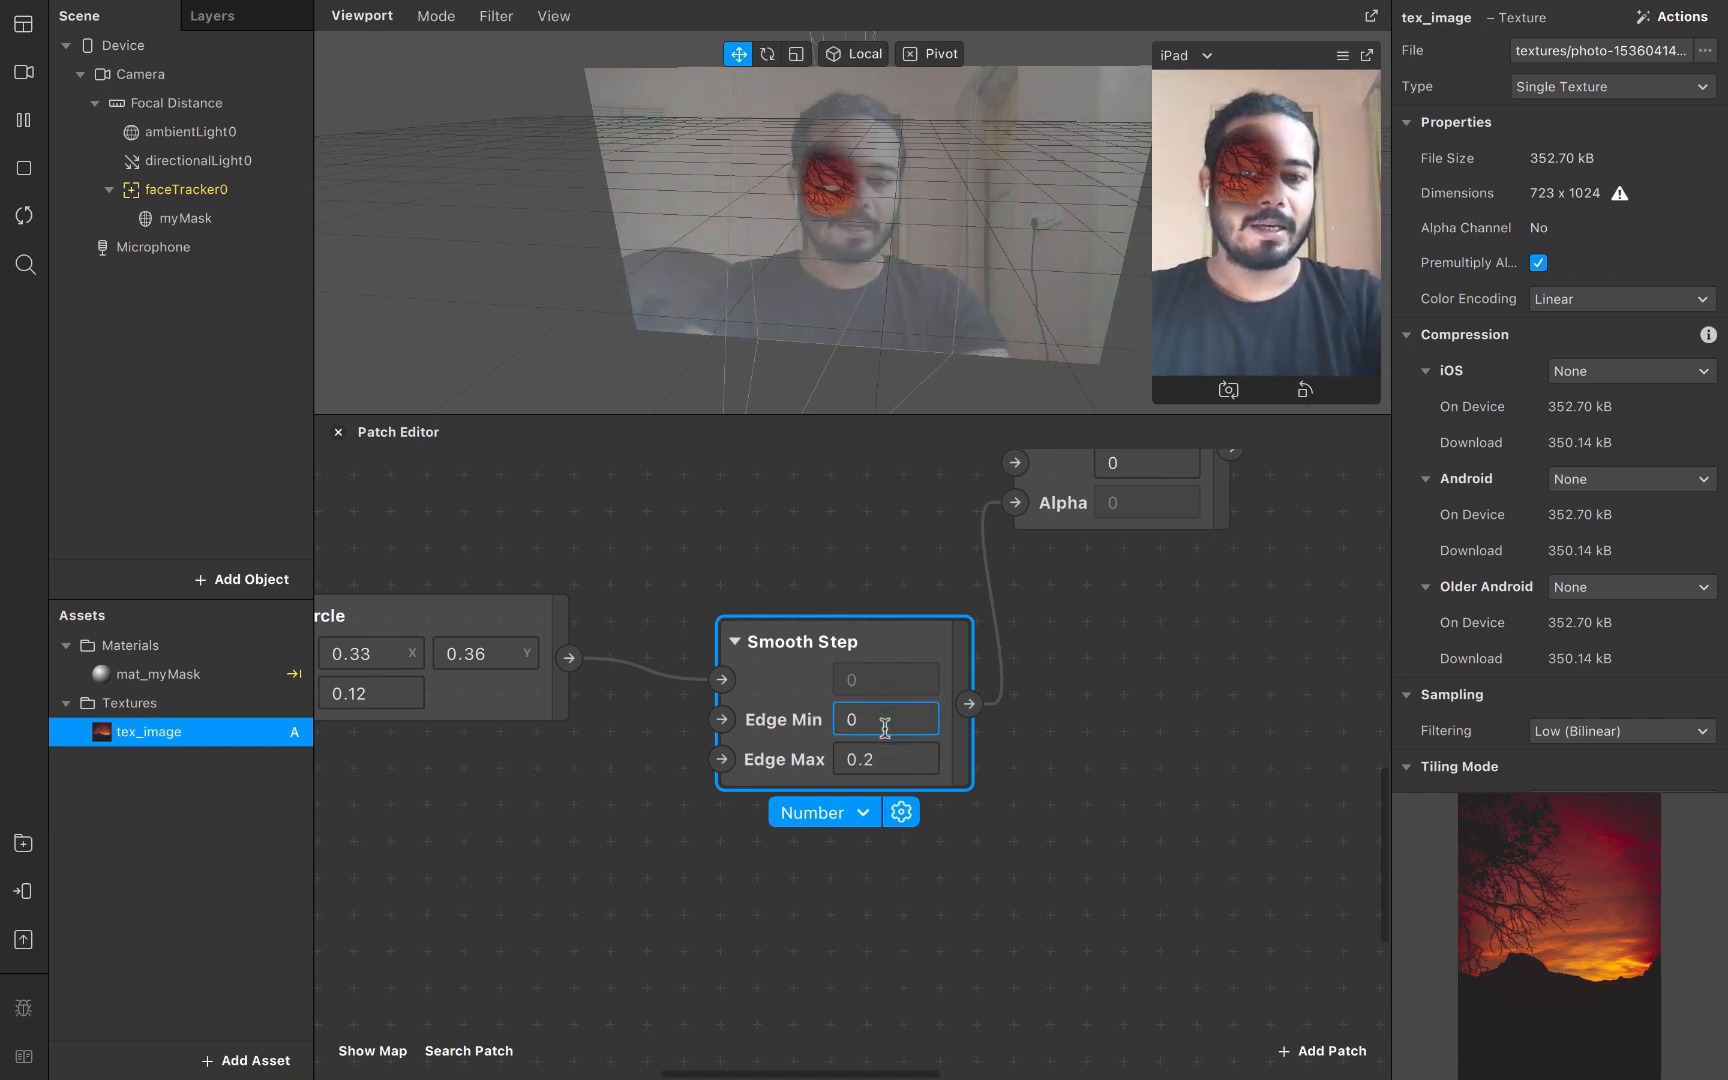
type(".1")
key("Return")
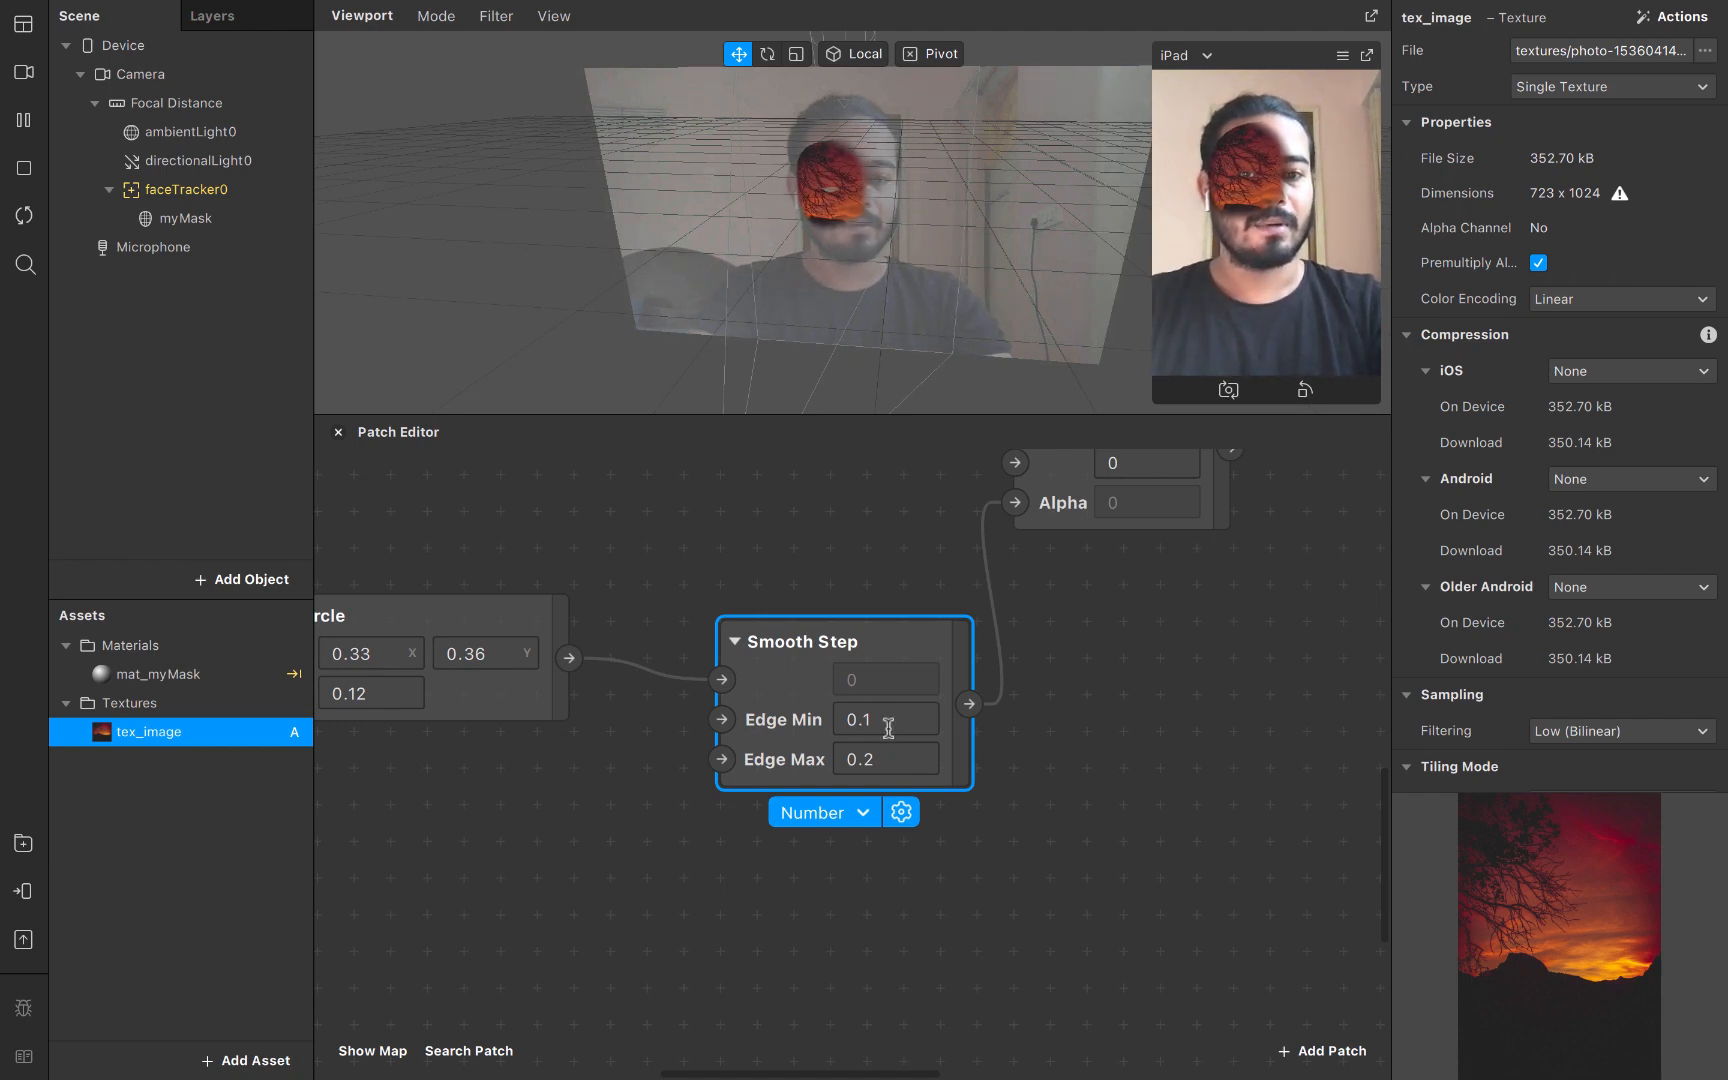
Set the Smooth Step patch's Edge Min to -0.1
left_click(886, 724)
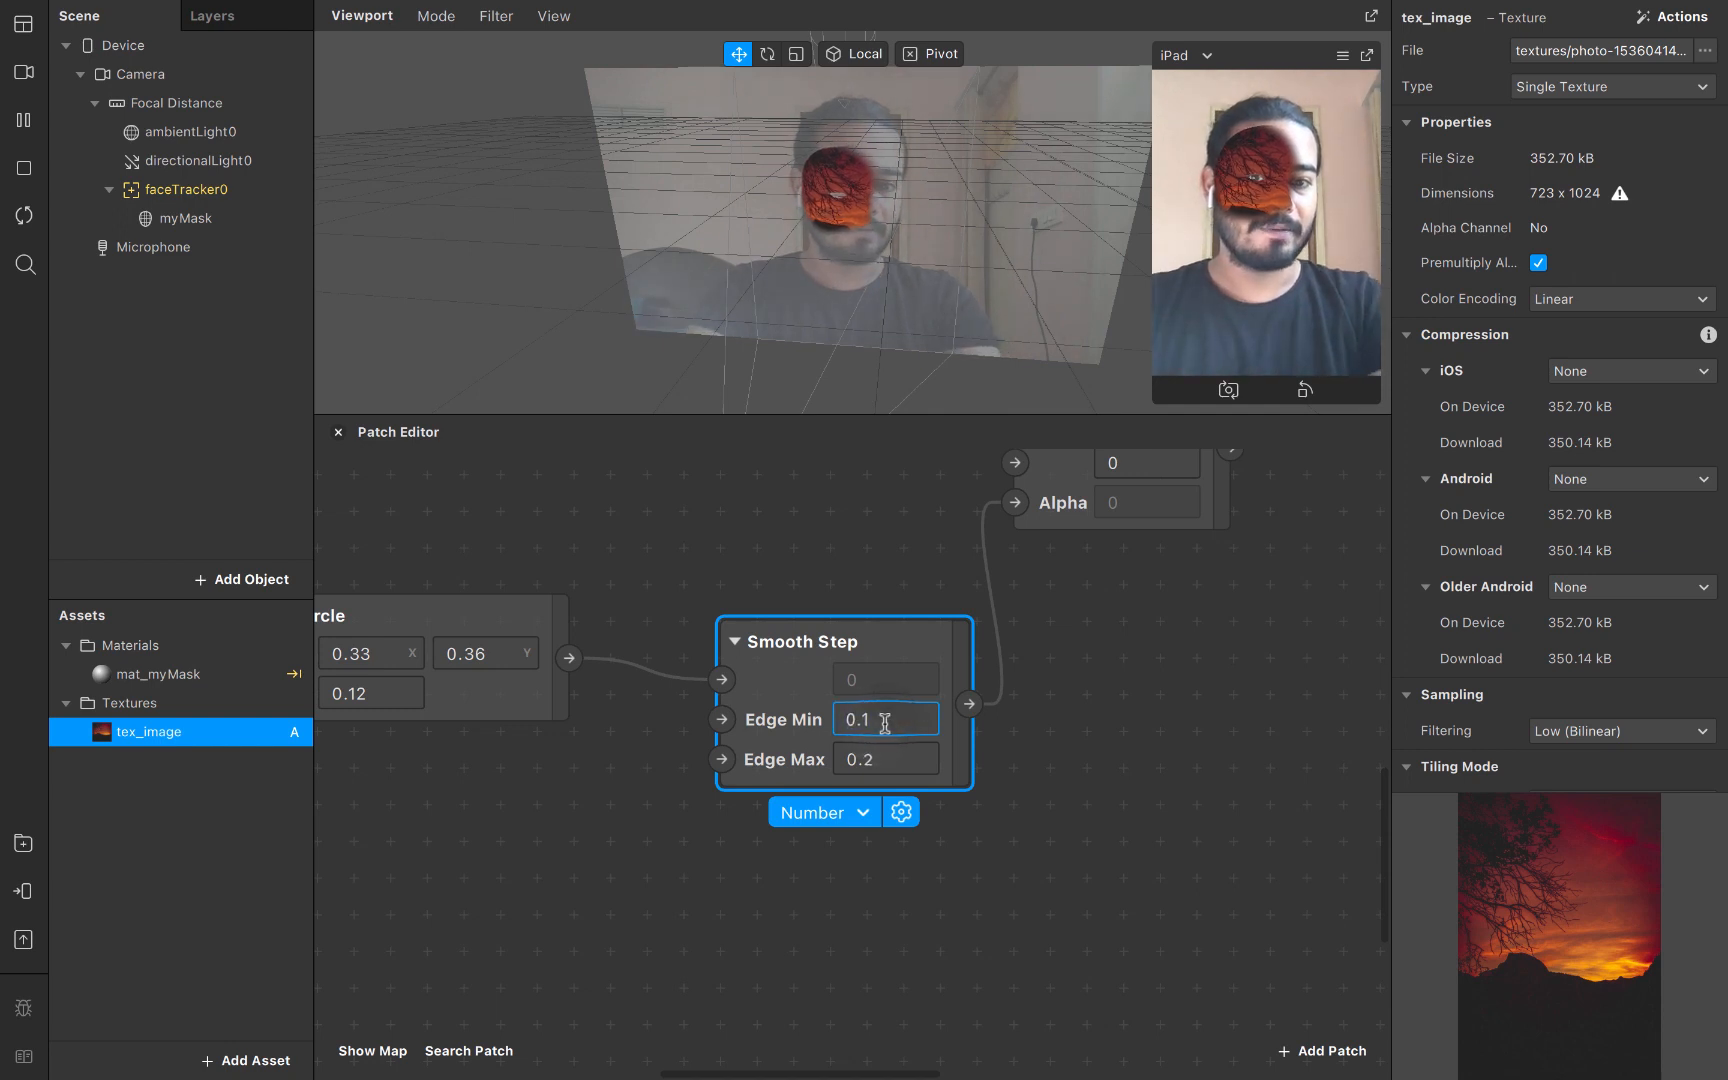
key("BackSpace")
type("-0")
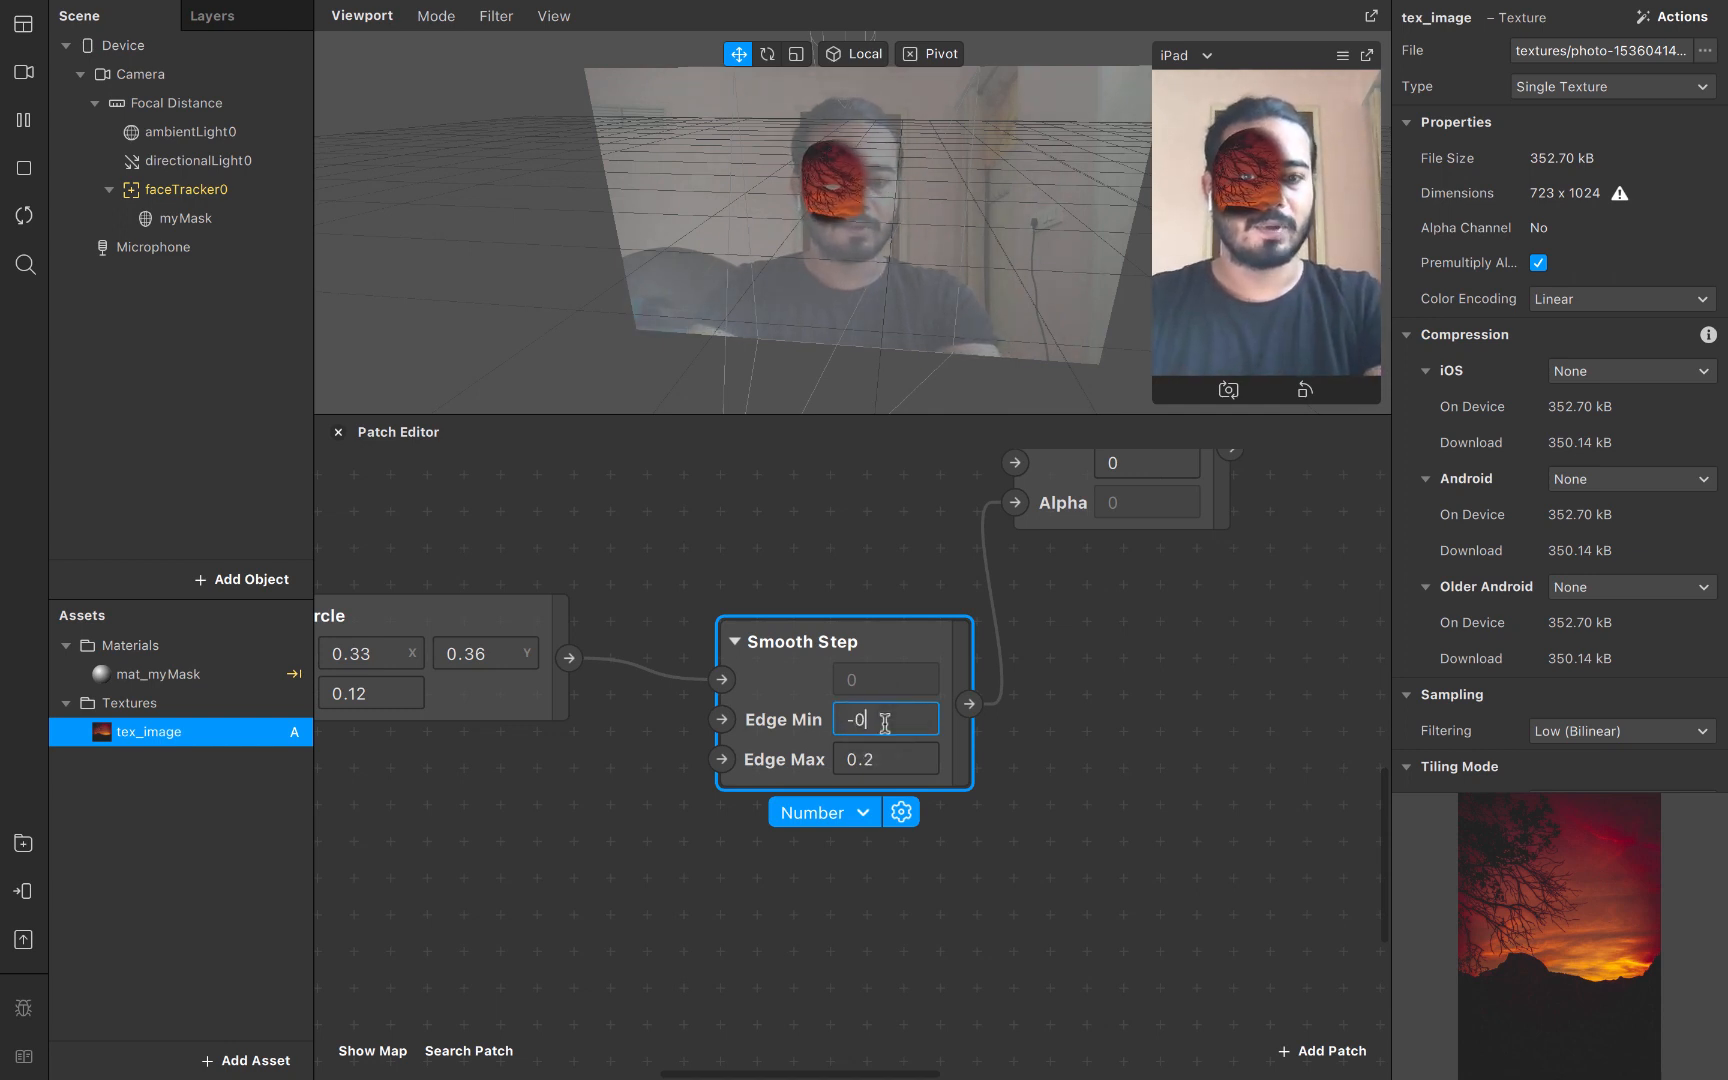
type(".1")
key("Return")
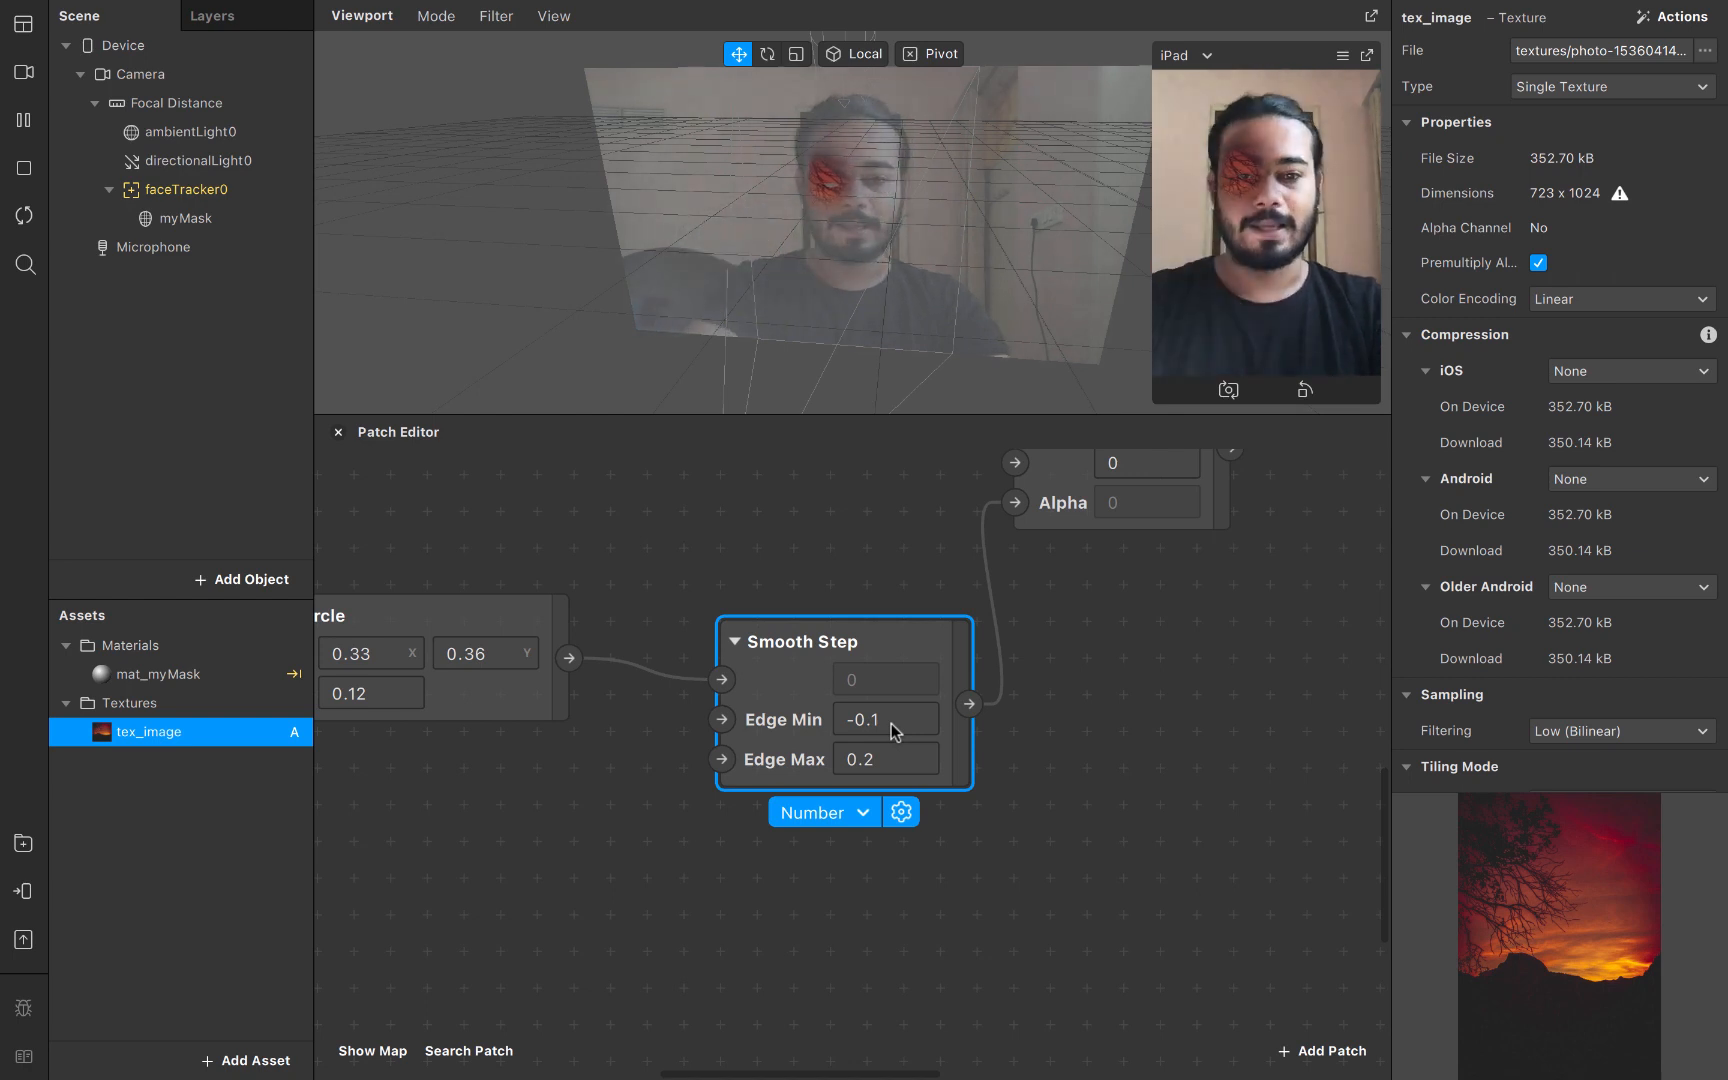
Set the Smooth Step patch's Edge Min back to 0 and its Edge Max back to 0.001
left_click(891, 722)
key("BackSpace")
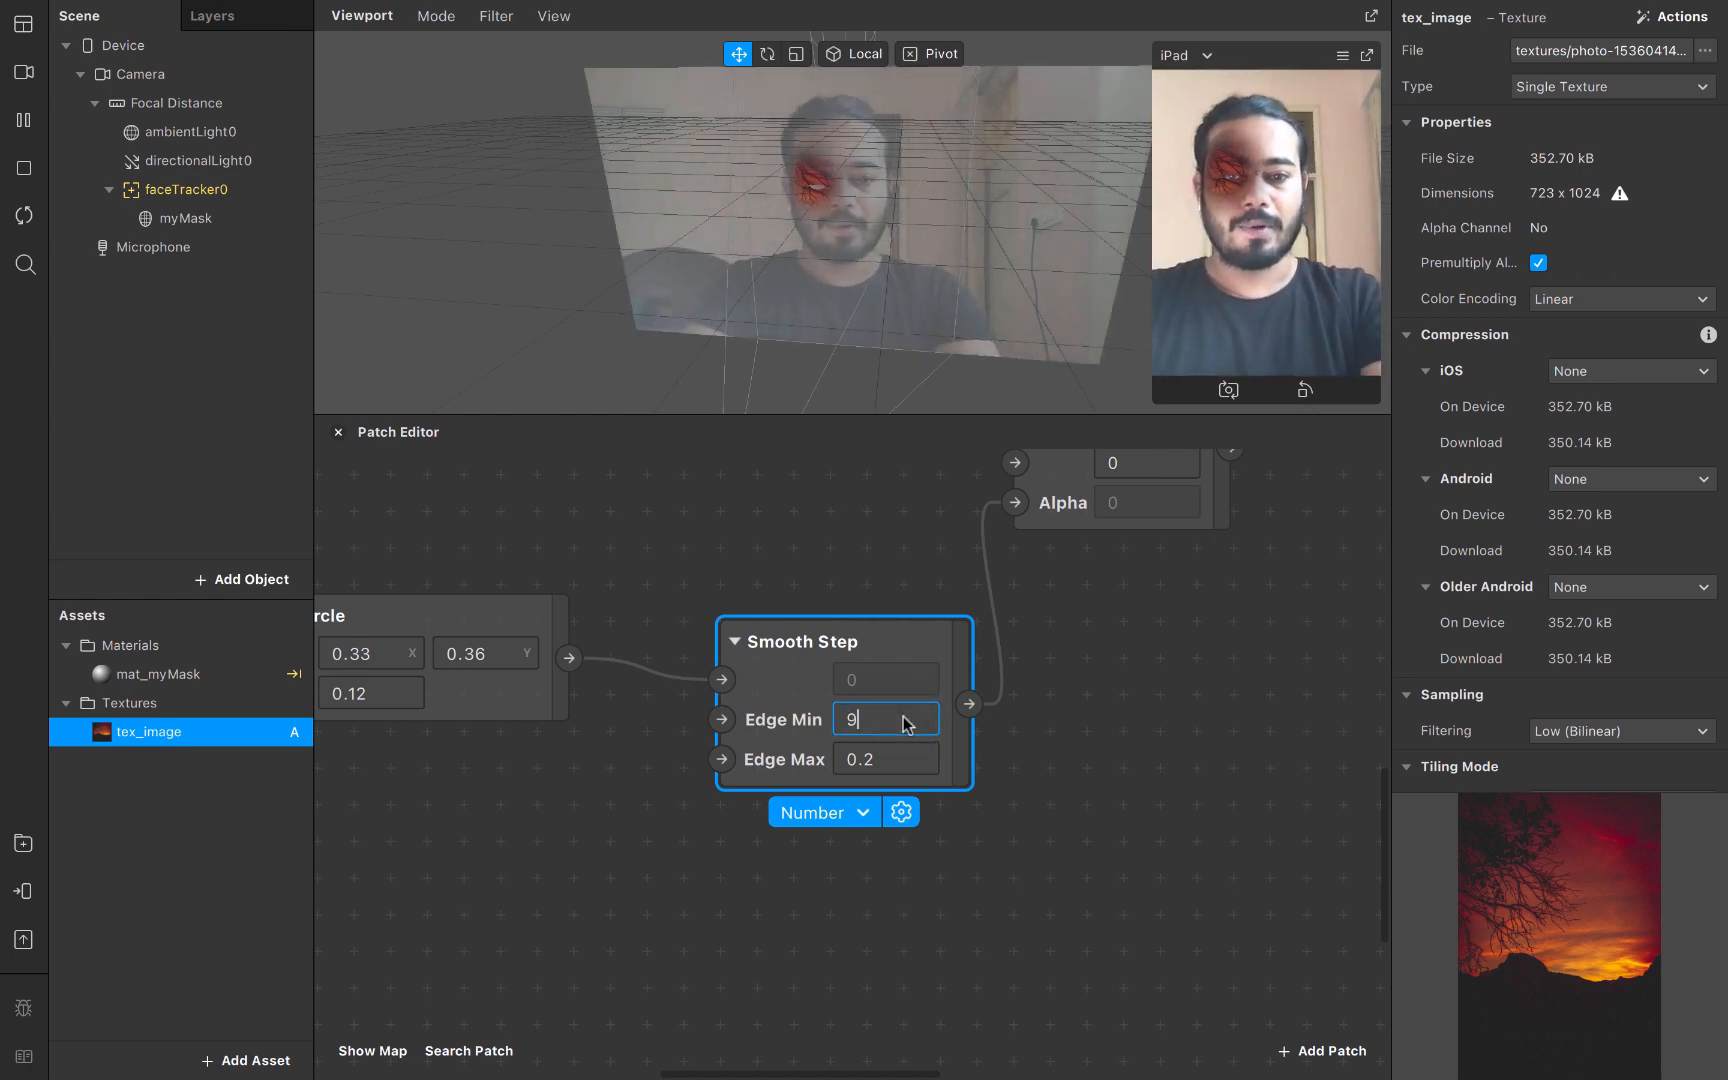
key("Tab")
key("BackSpace")
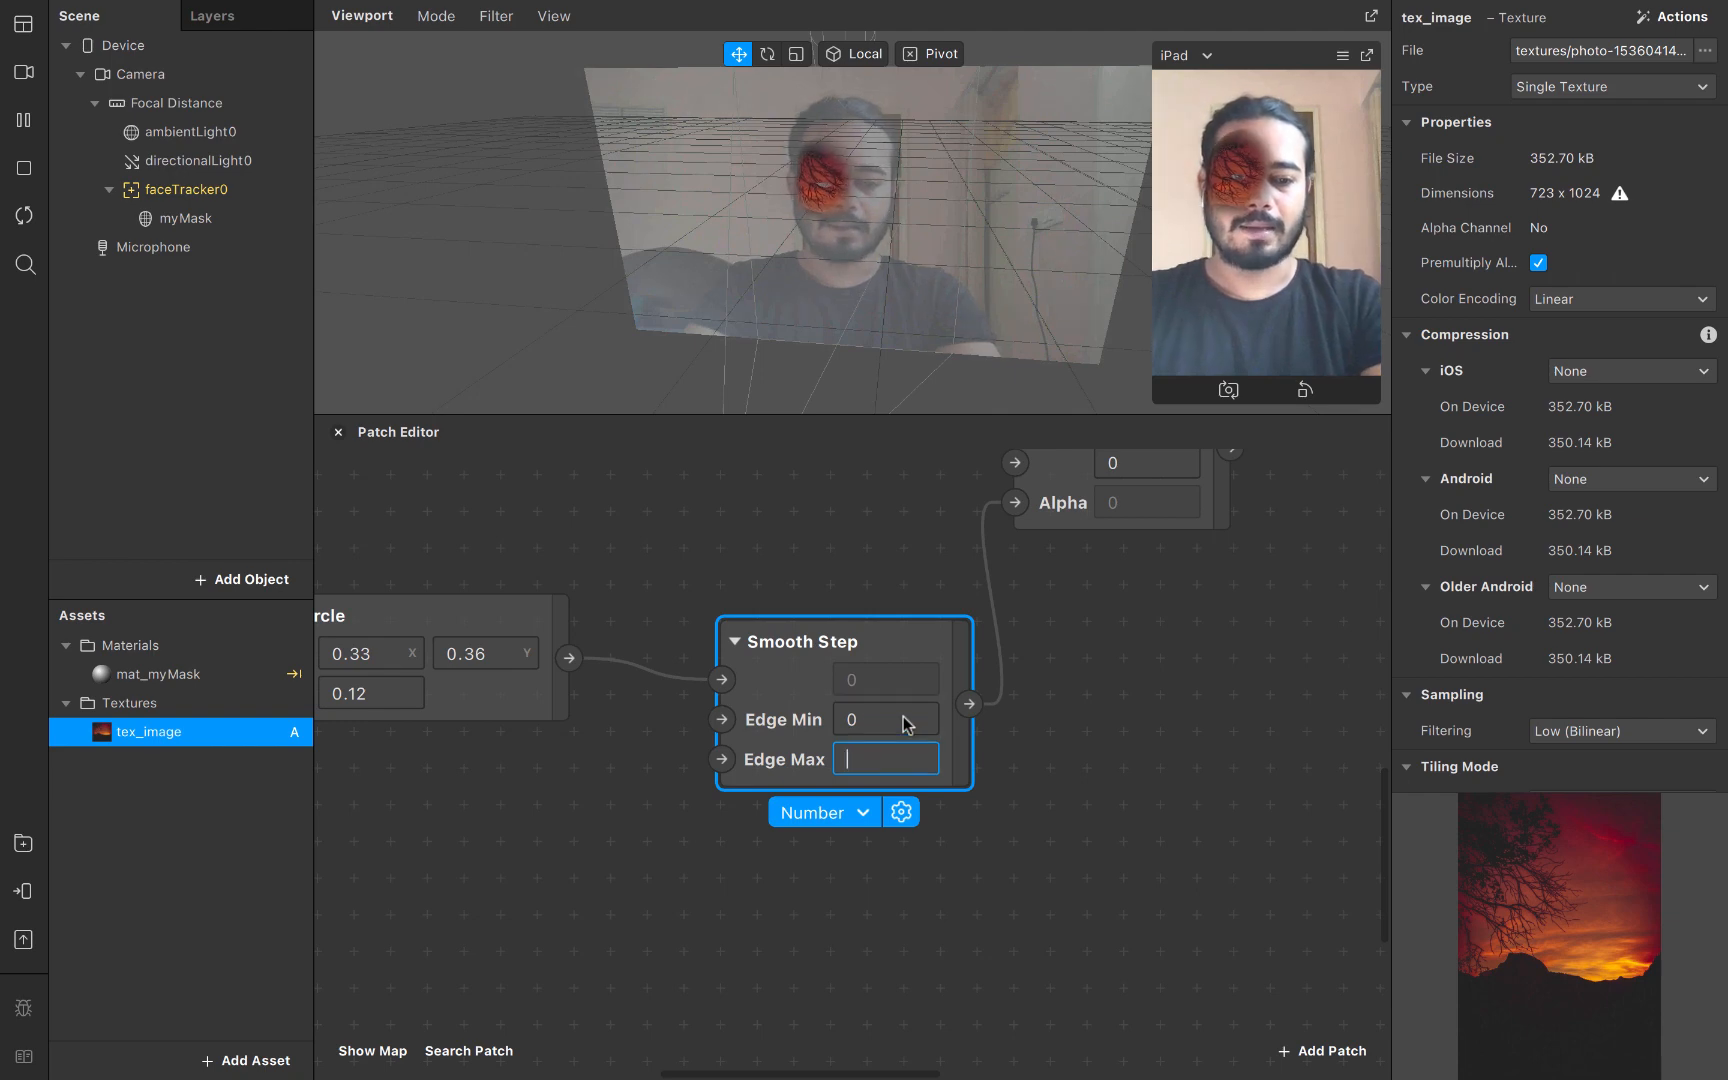
type("0.001")
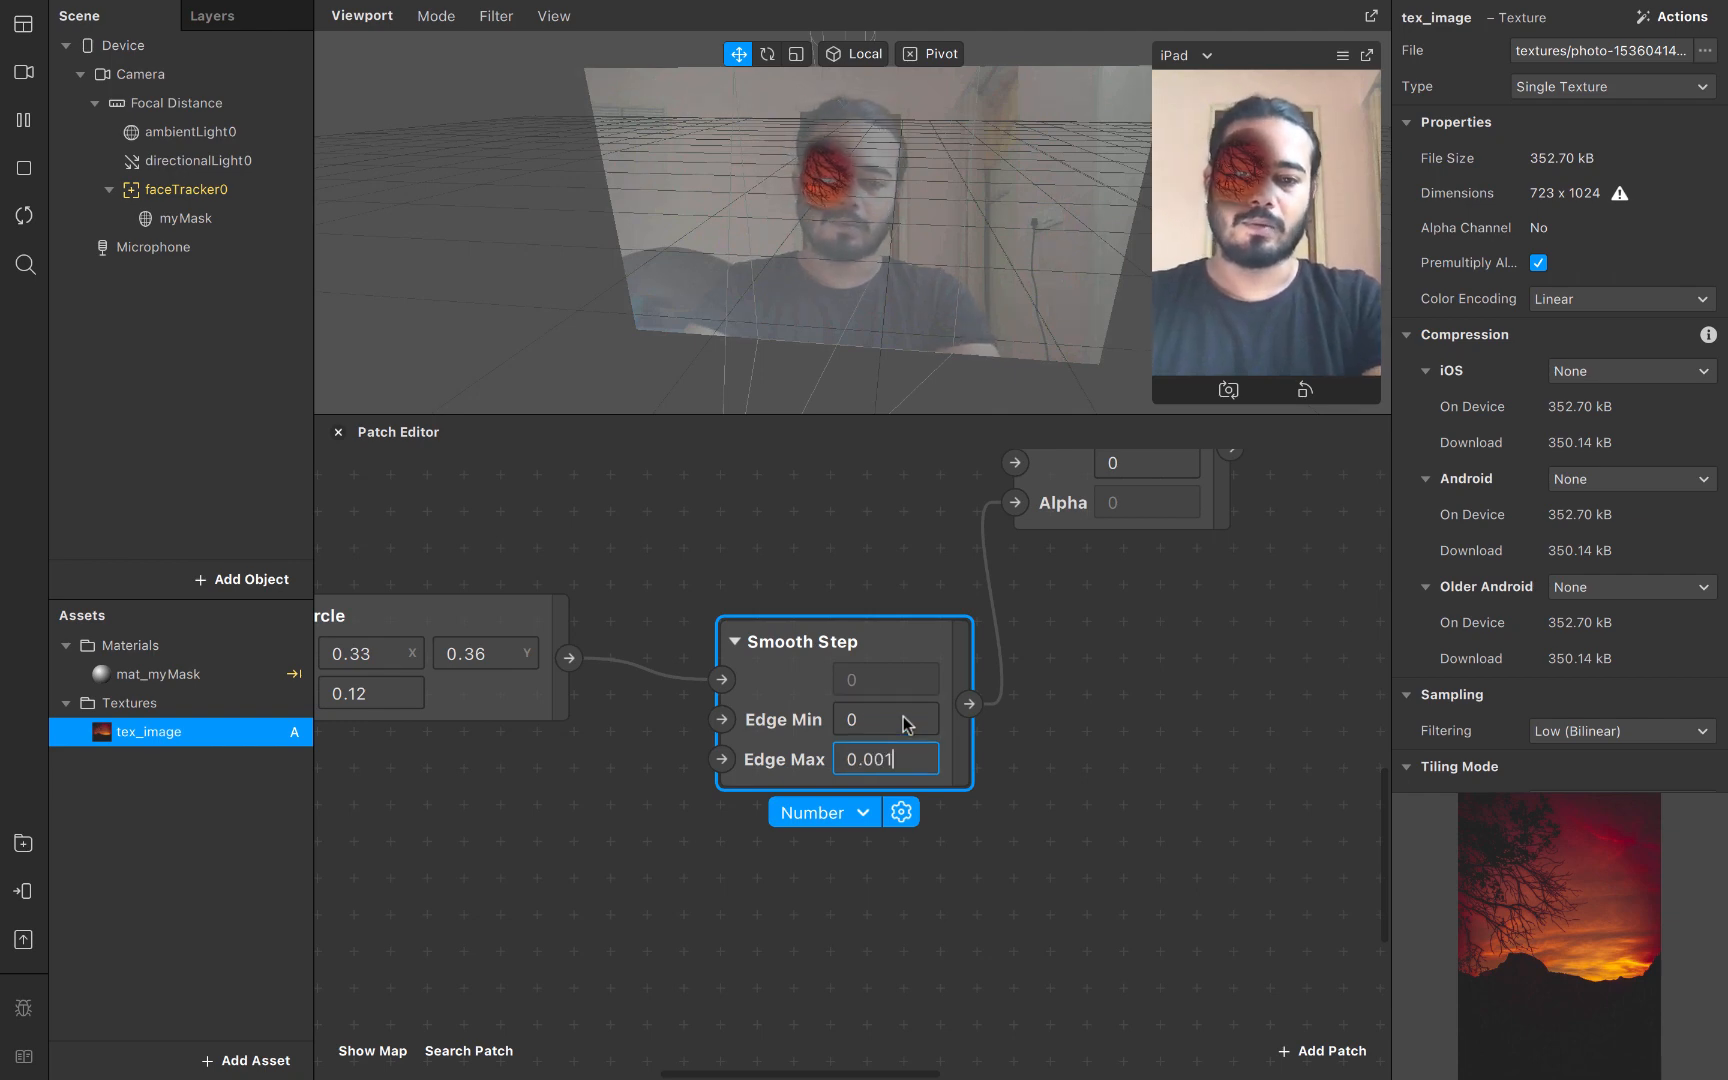
key("Return")
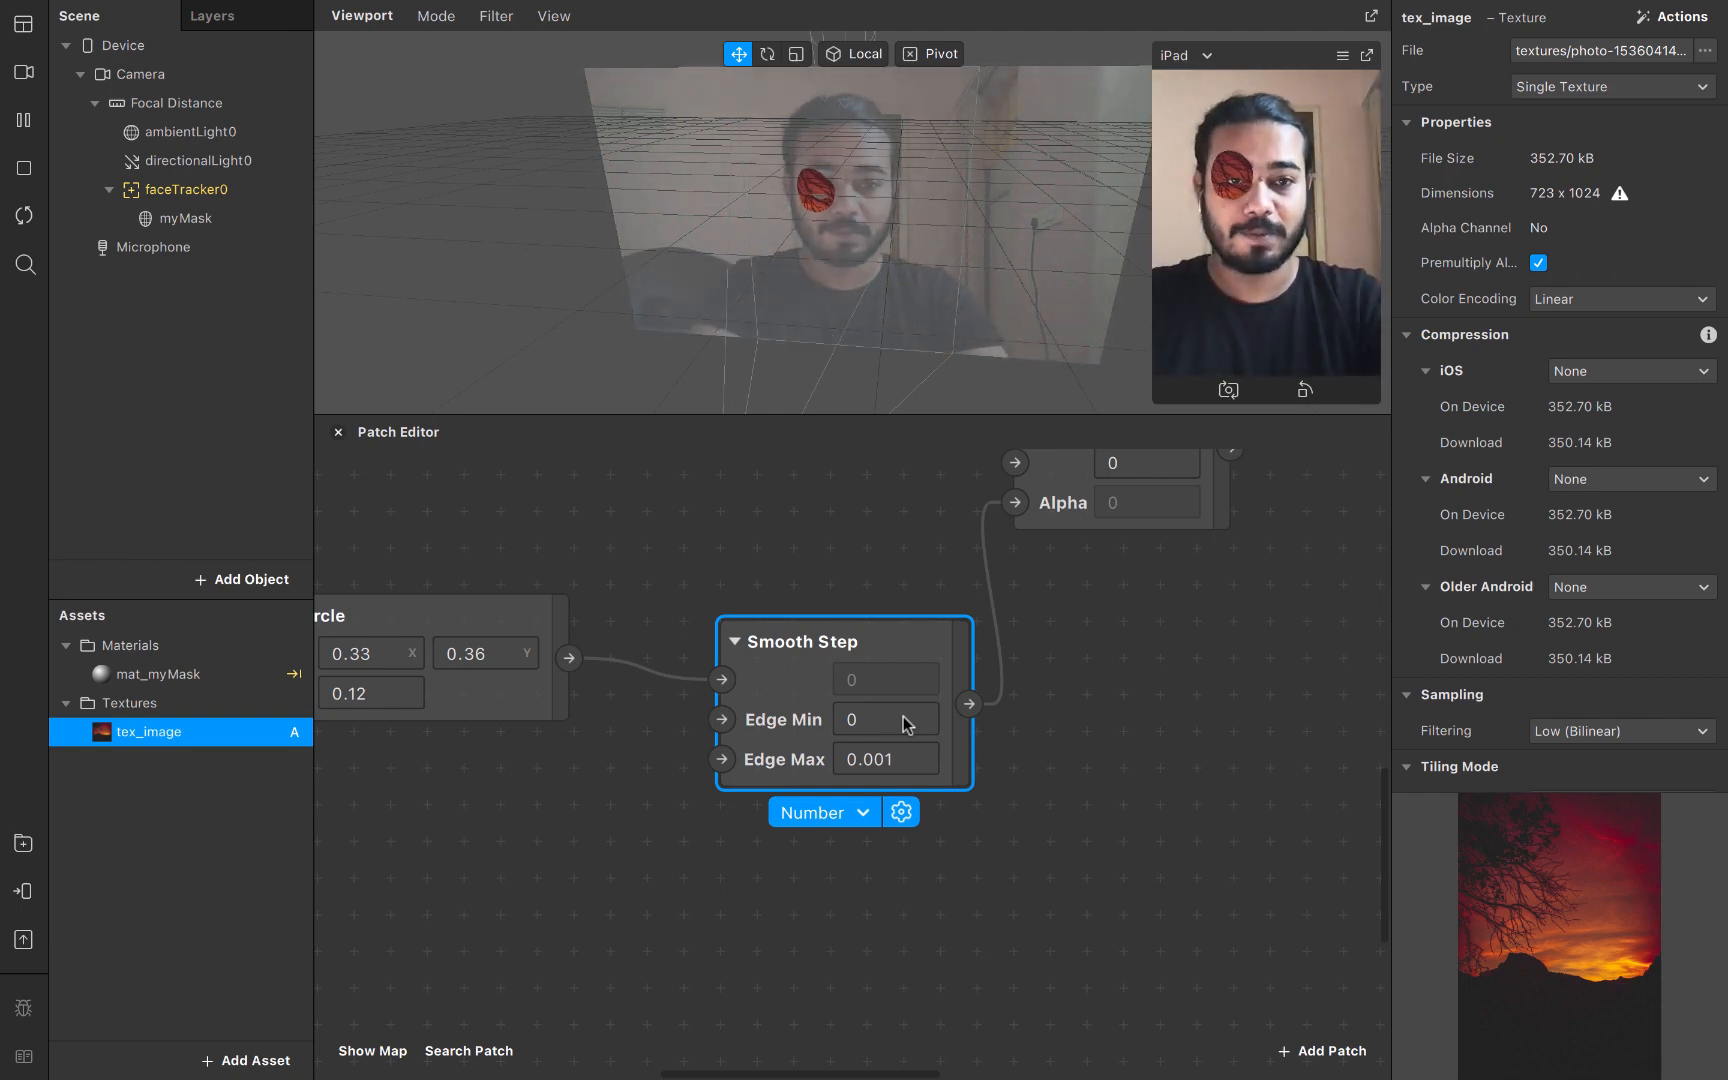
Duplicate the SDF Circle patch and place the copy directly below the original
left_click(810, 870)
scroll(864, 886, "down", 1)
scroll(864, 886, "down", 5)
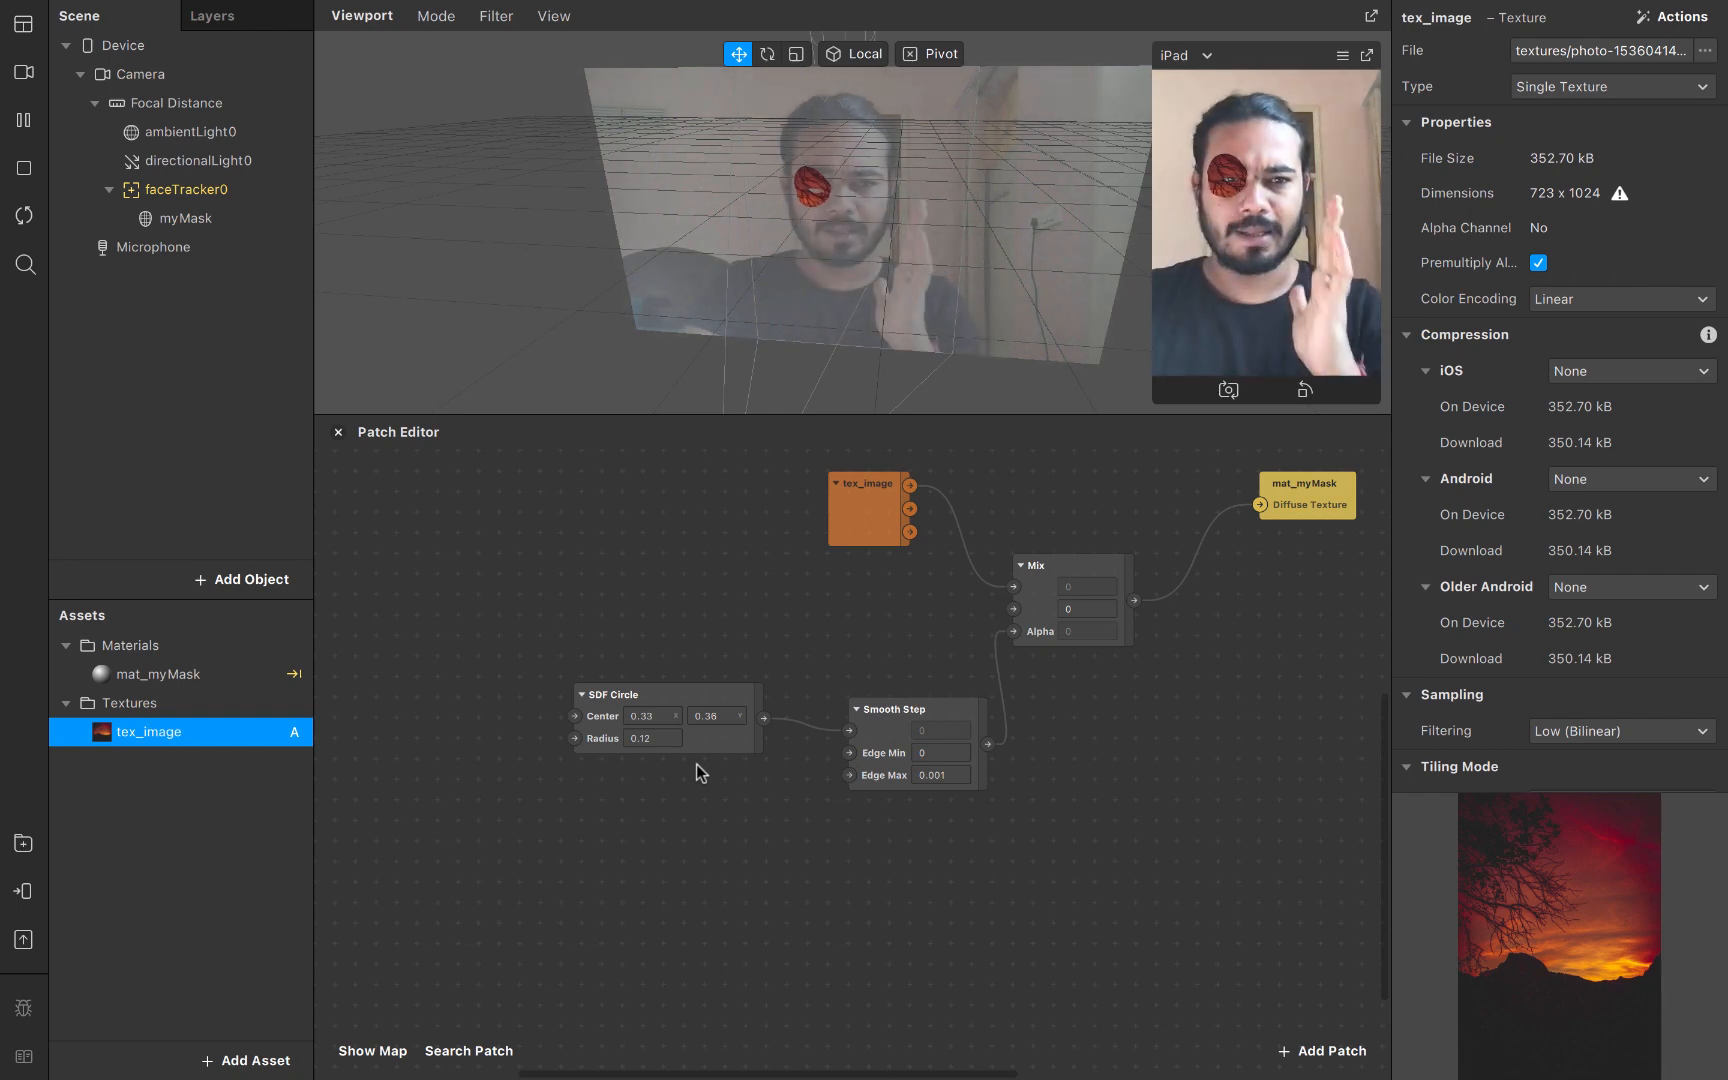
left_click(701, 735)
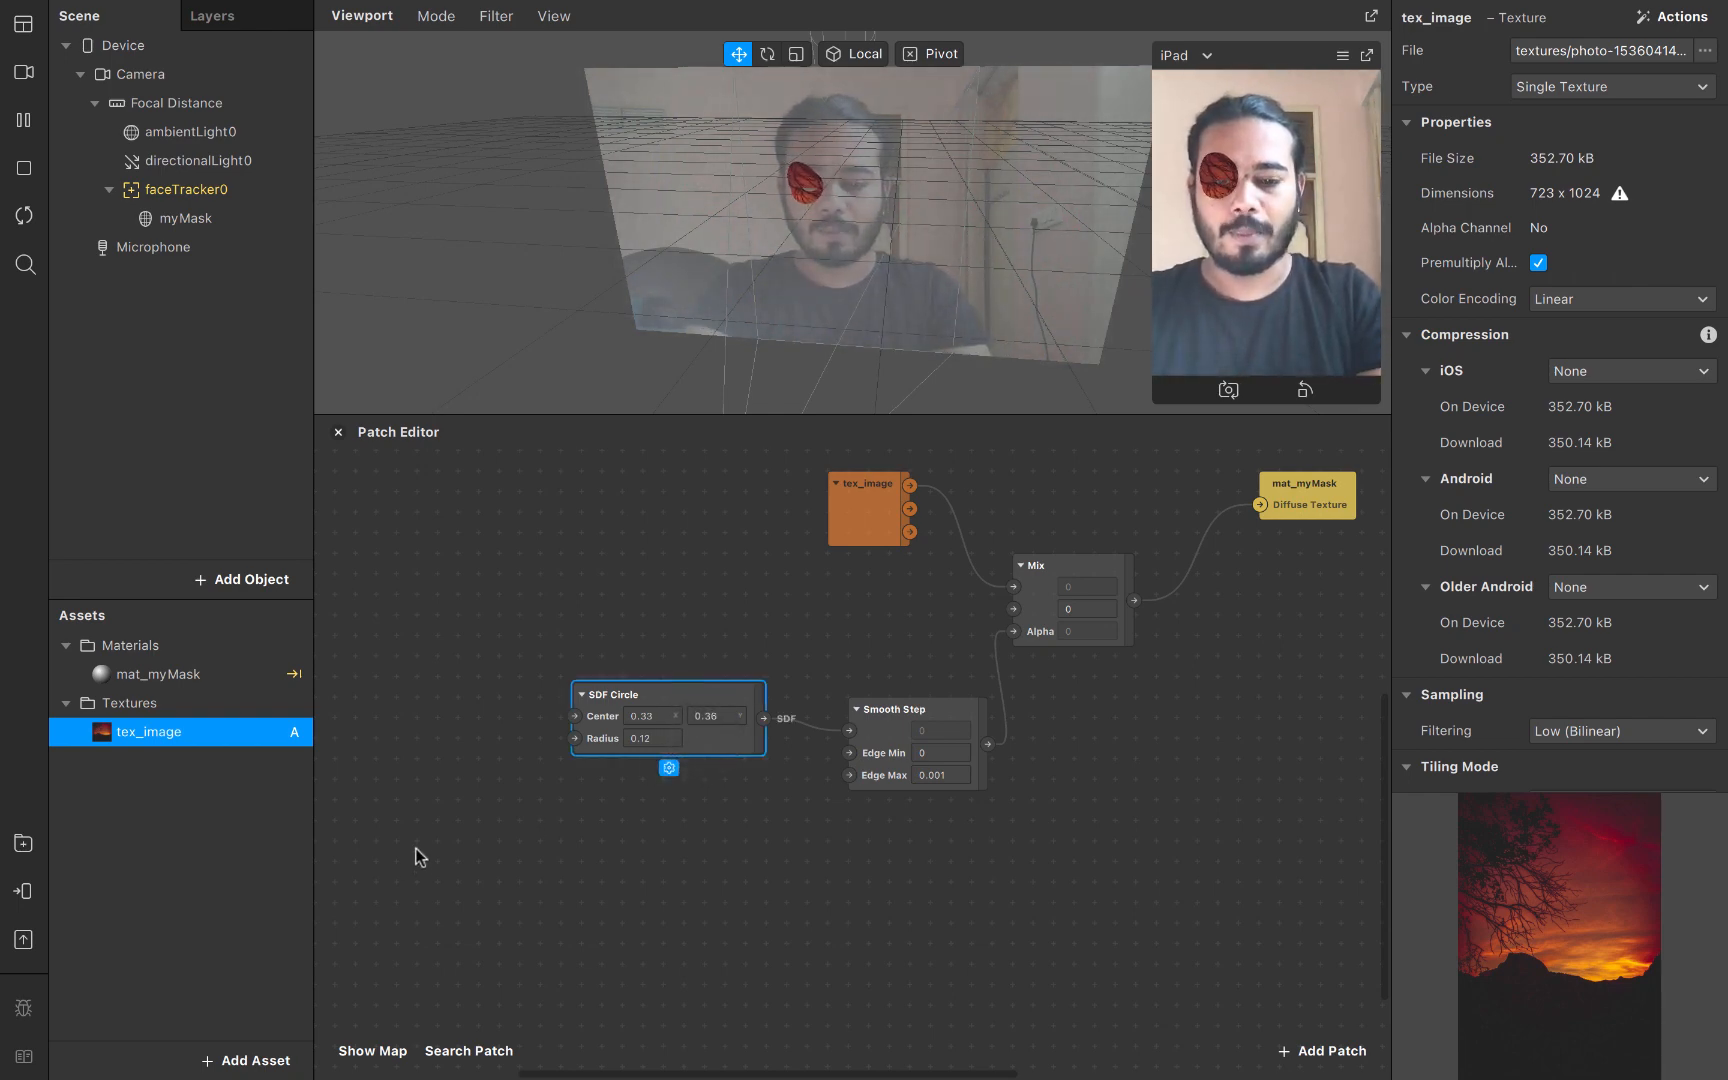
key("super+d")
left_click_drag(762, 792, 706, 866)
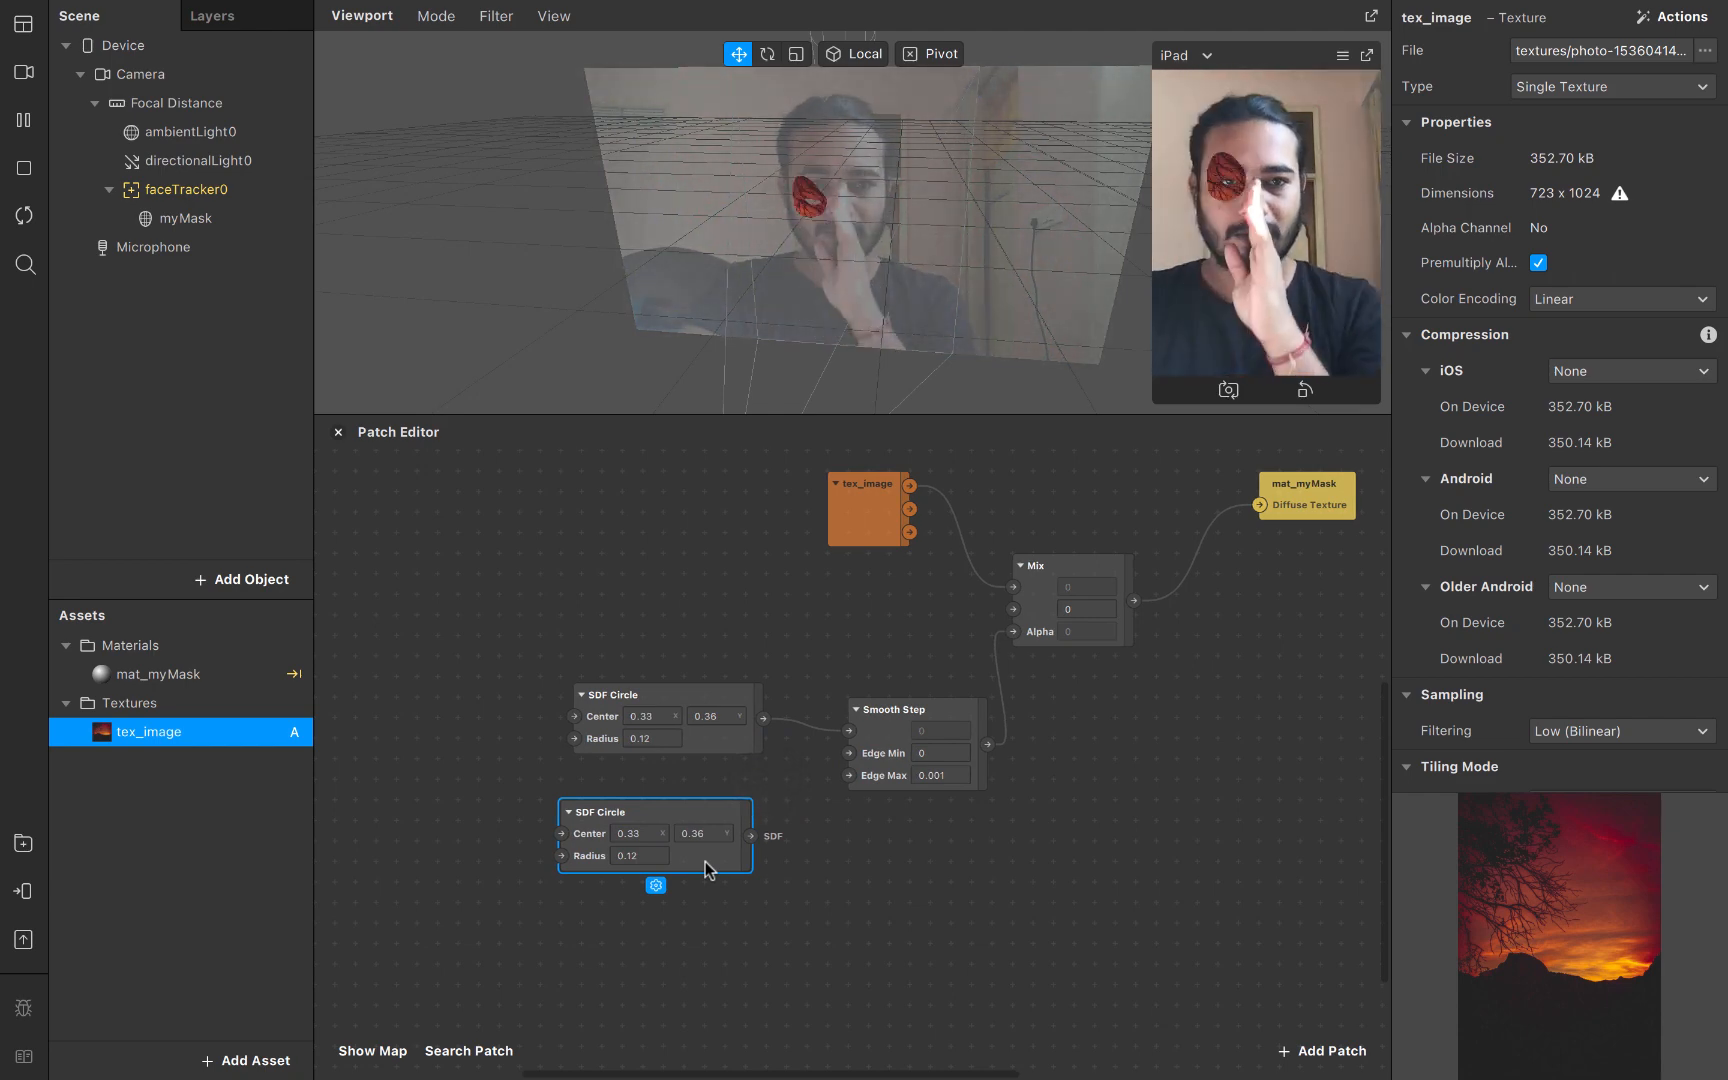
Set the duplicated SDF Circle patch's Center X to 0.67
left_click(636, 826)
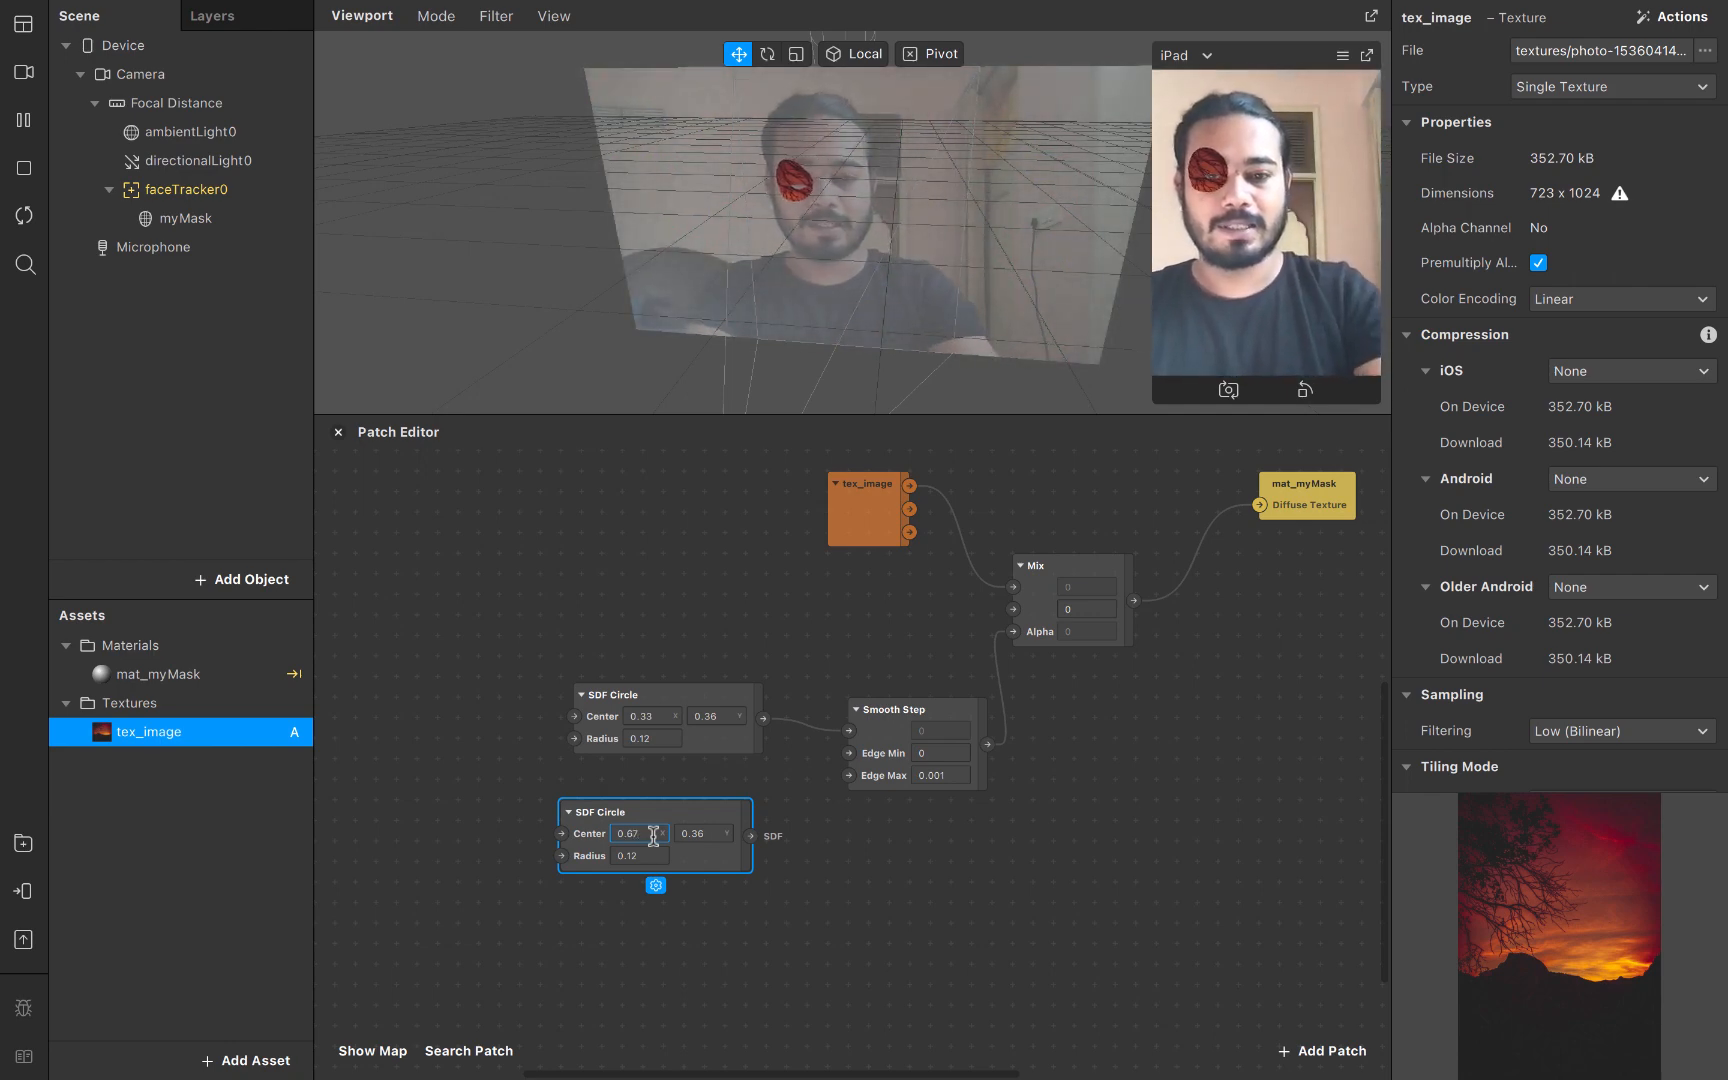
key("Return")
left_click(799, 891)
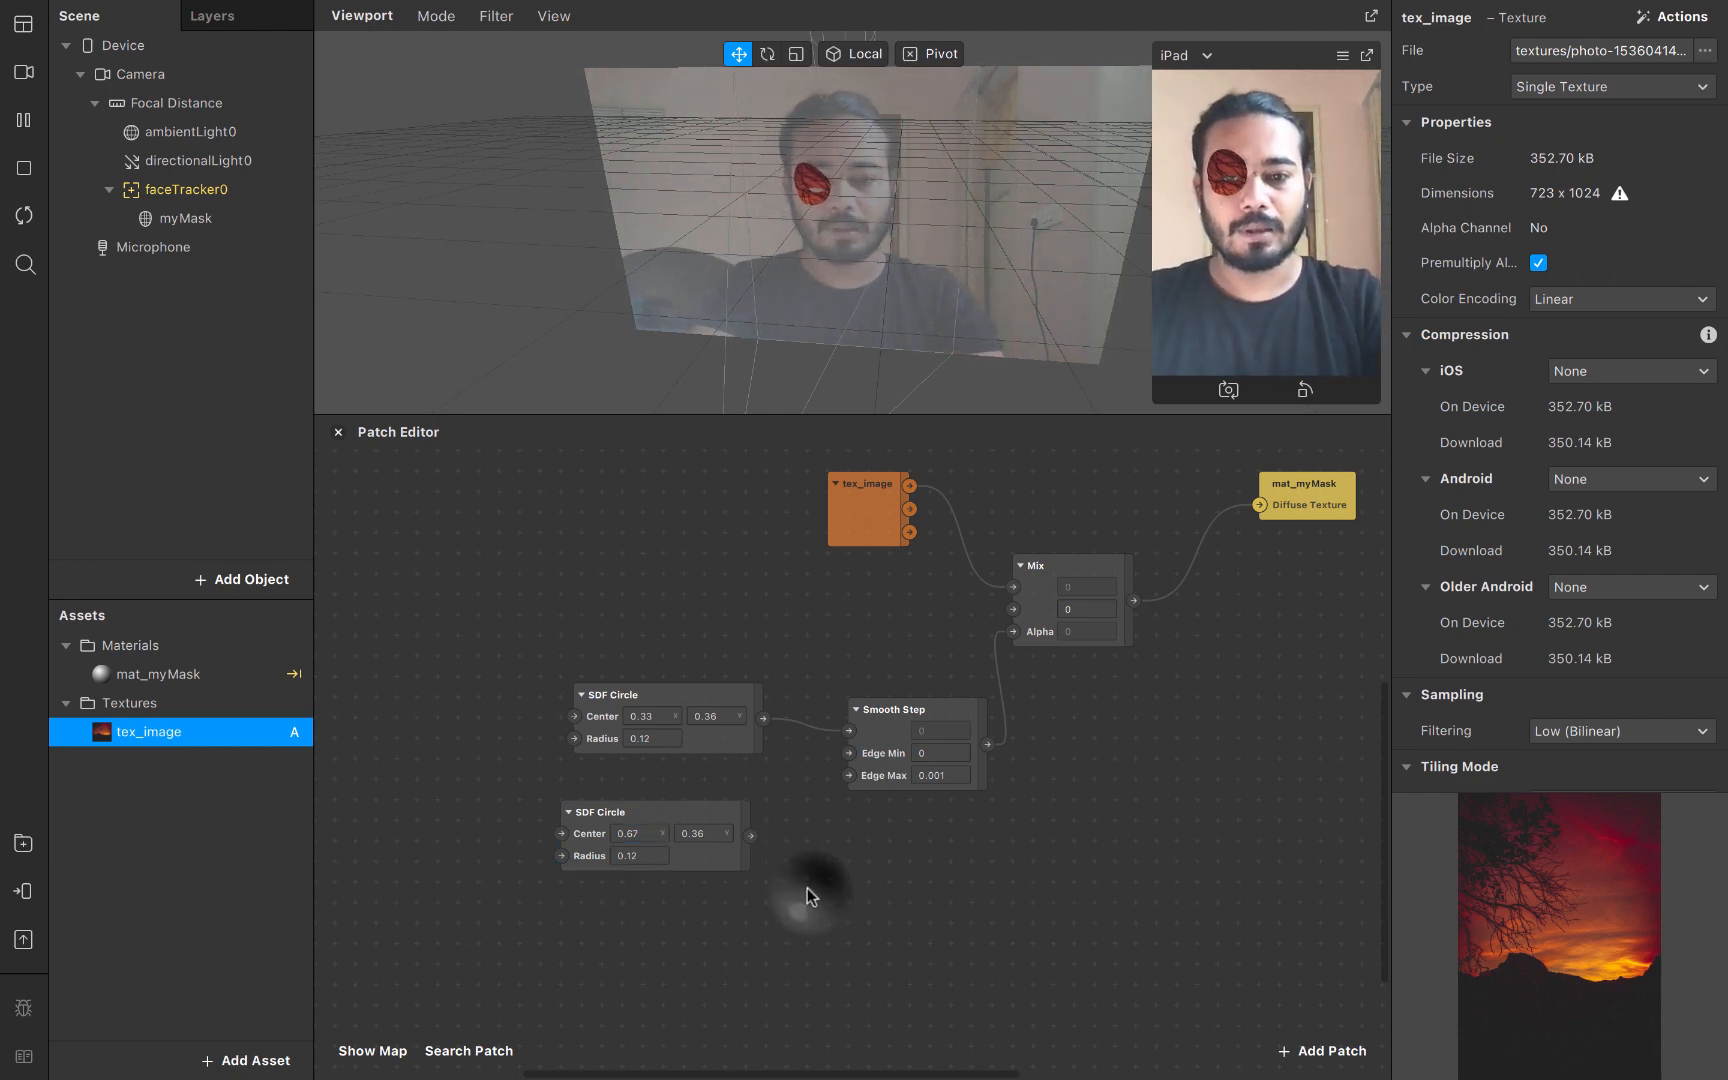
Move both SDF Circle patches further left to make room in front of the Smooth Step patch
left_click(751, 836)
left_click(668, 895)
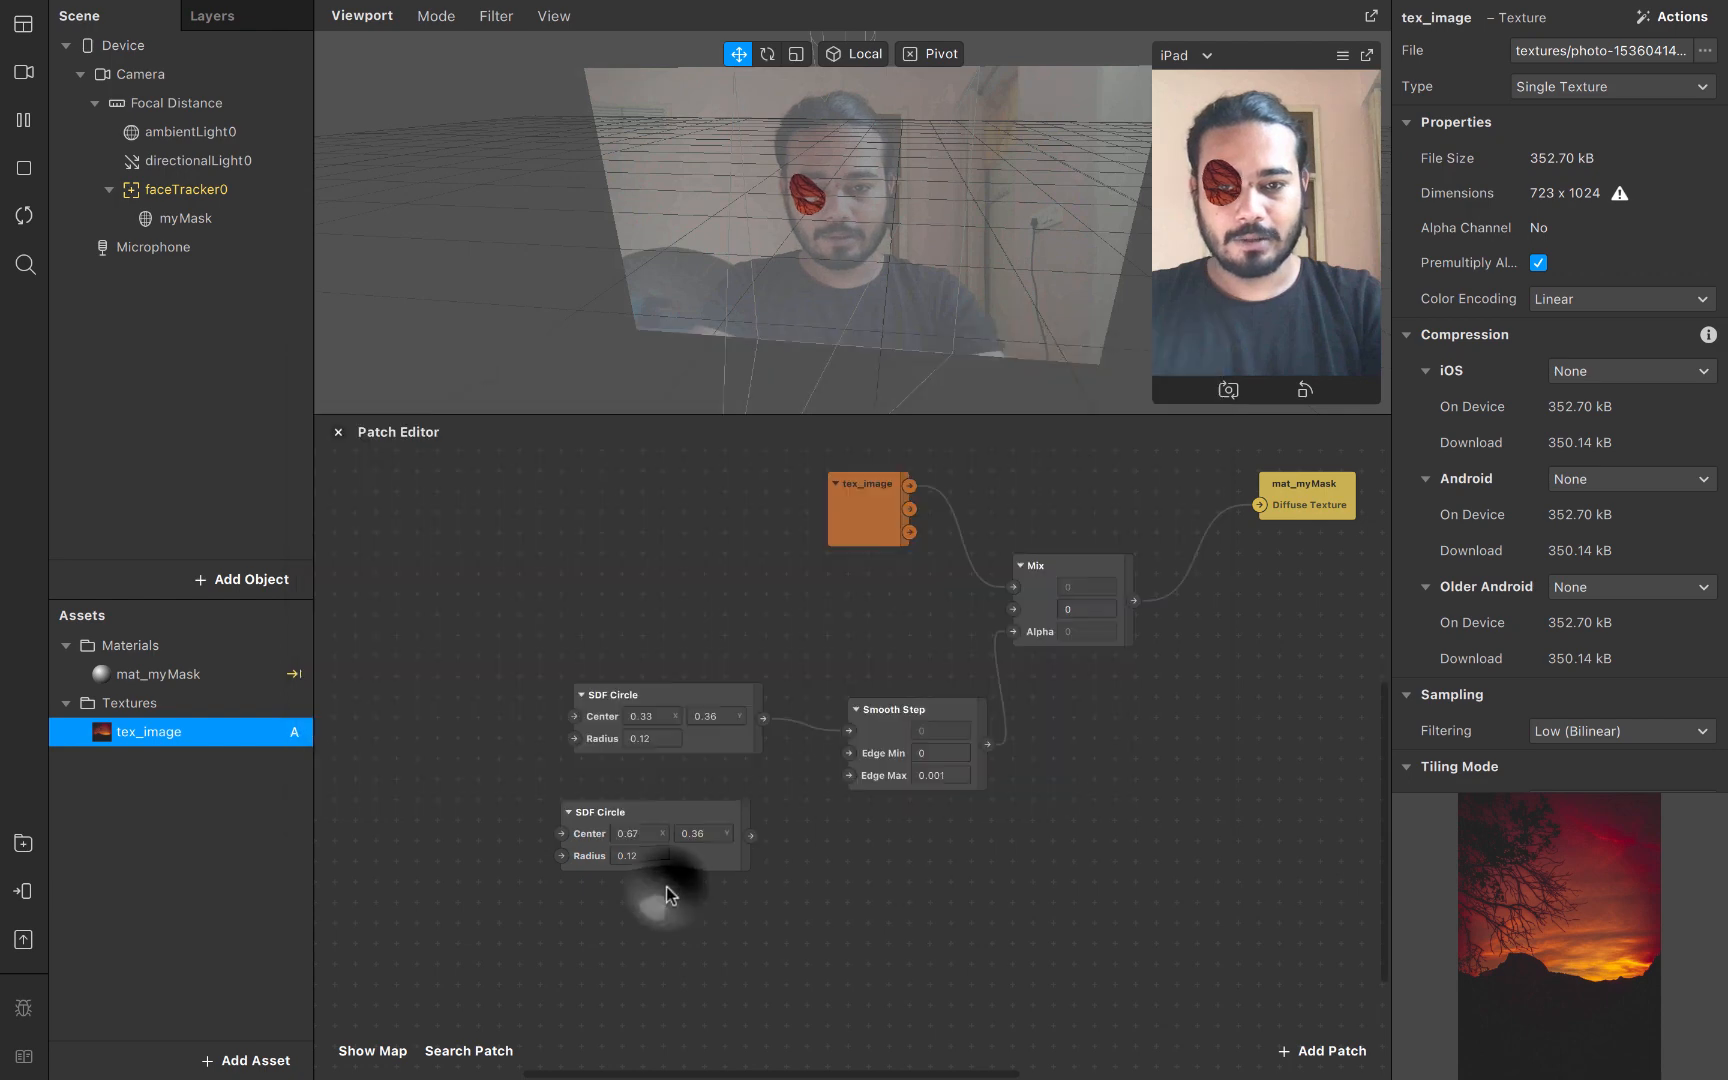
left_click_drag(704, 740, 585, 710)
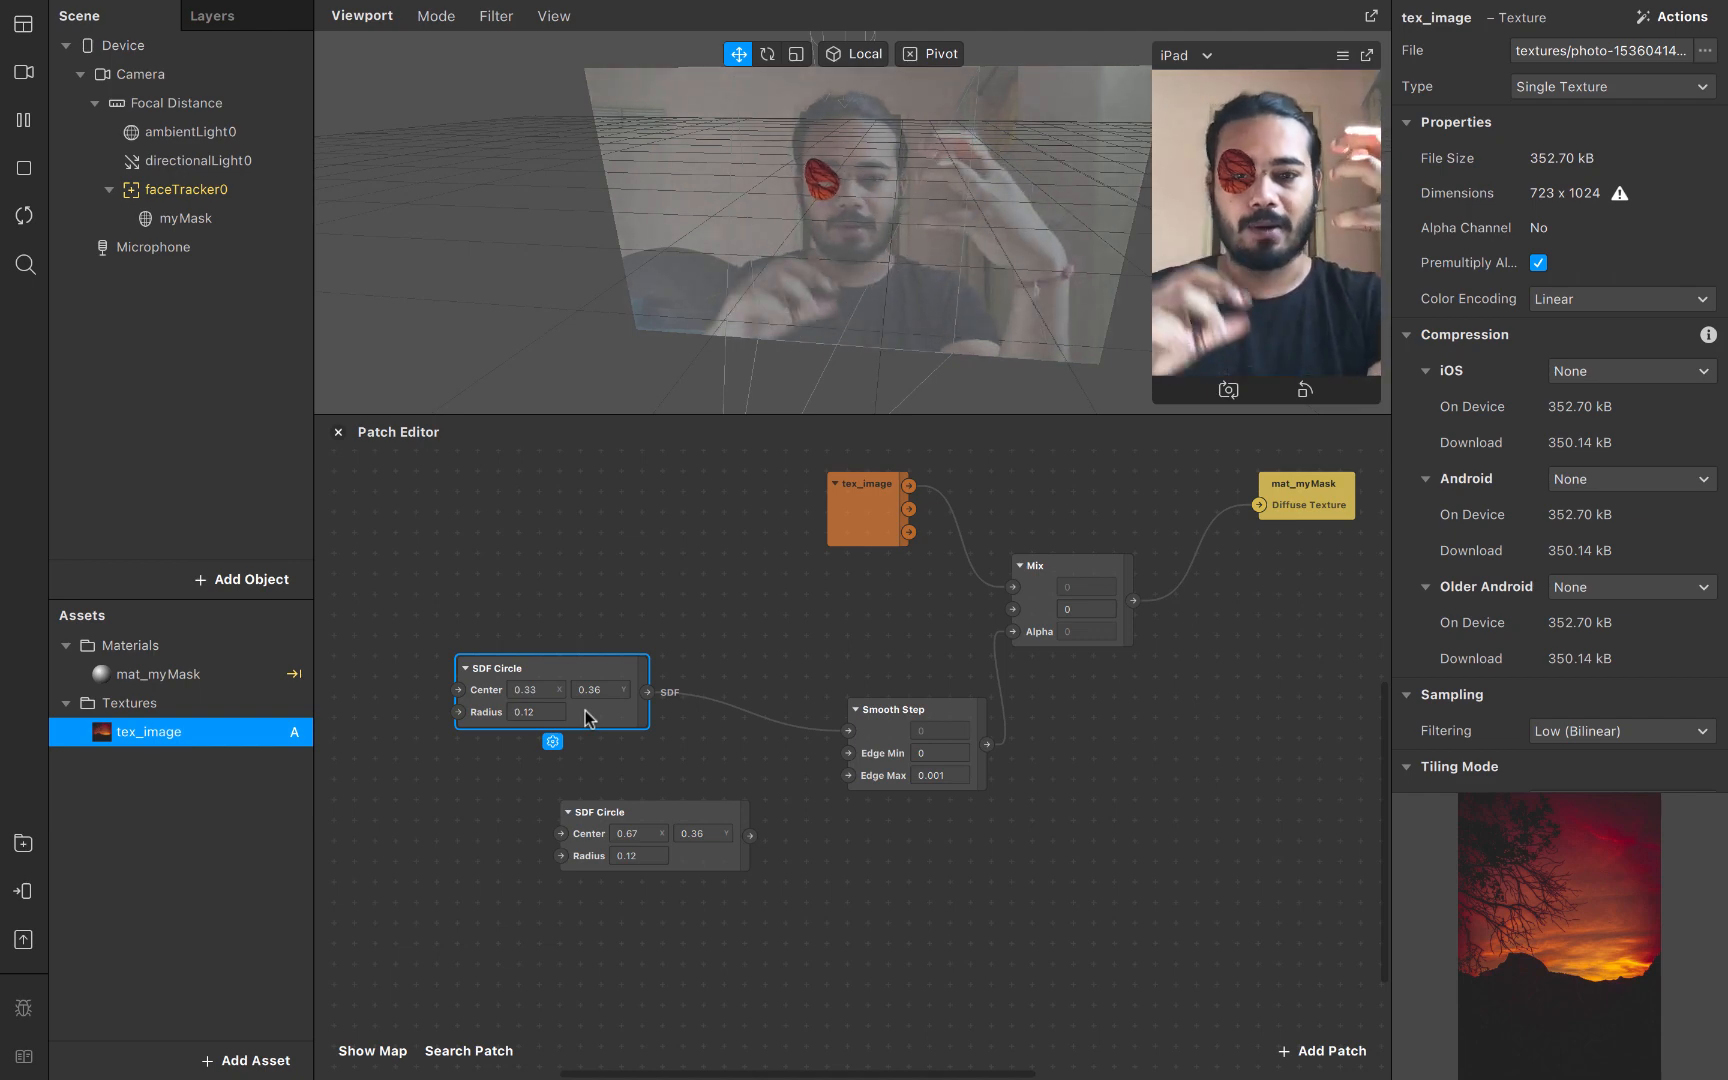
left_click_drag(702, 866, 597, 840)
Add an SDF Smooth Union patch with the upper SDF Circle feeding SDF 1 and the lower SDF Circle feeding SDF 2
left_click_drag(619, 686, 684, 767)
double_click(712, 802)
left_click(626, 909)
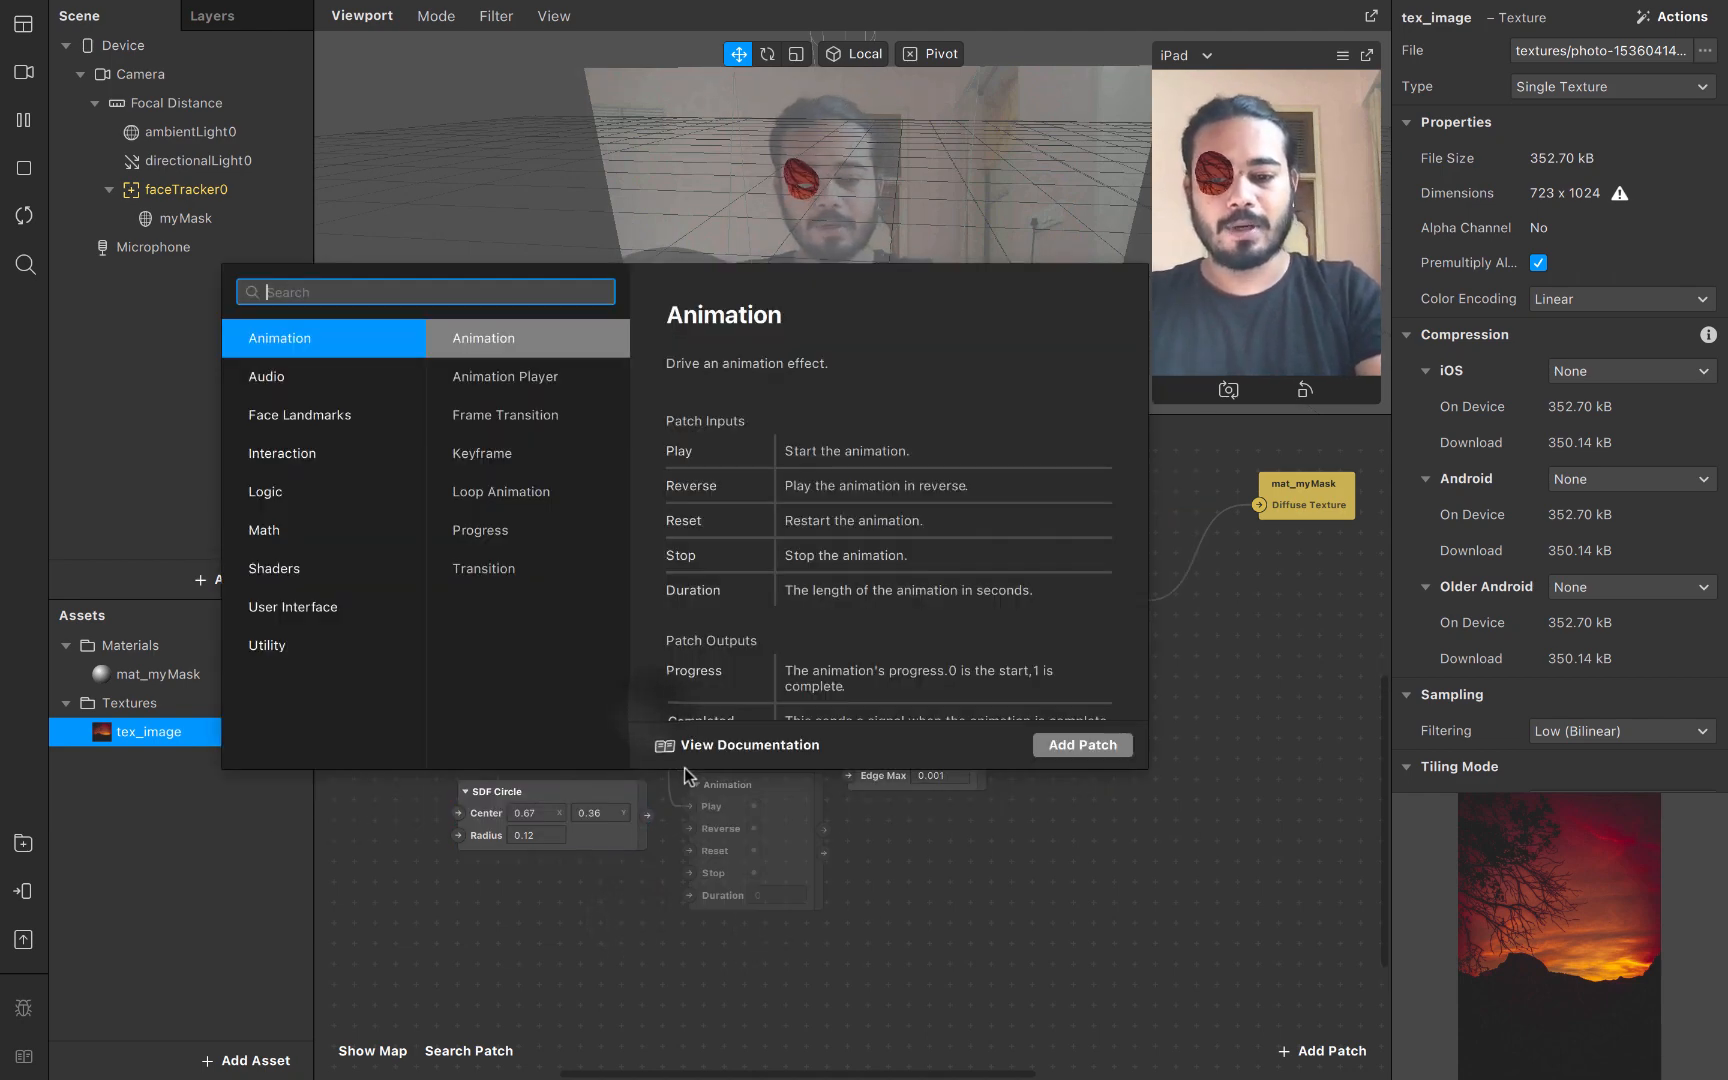
type("smoo")
key("Down")
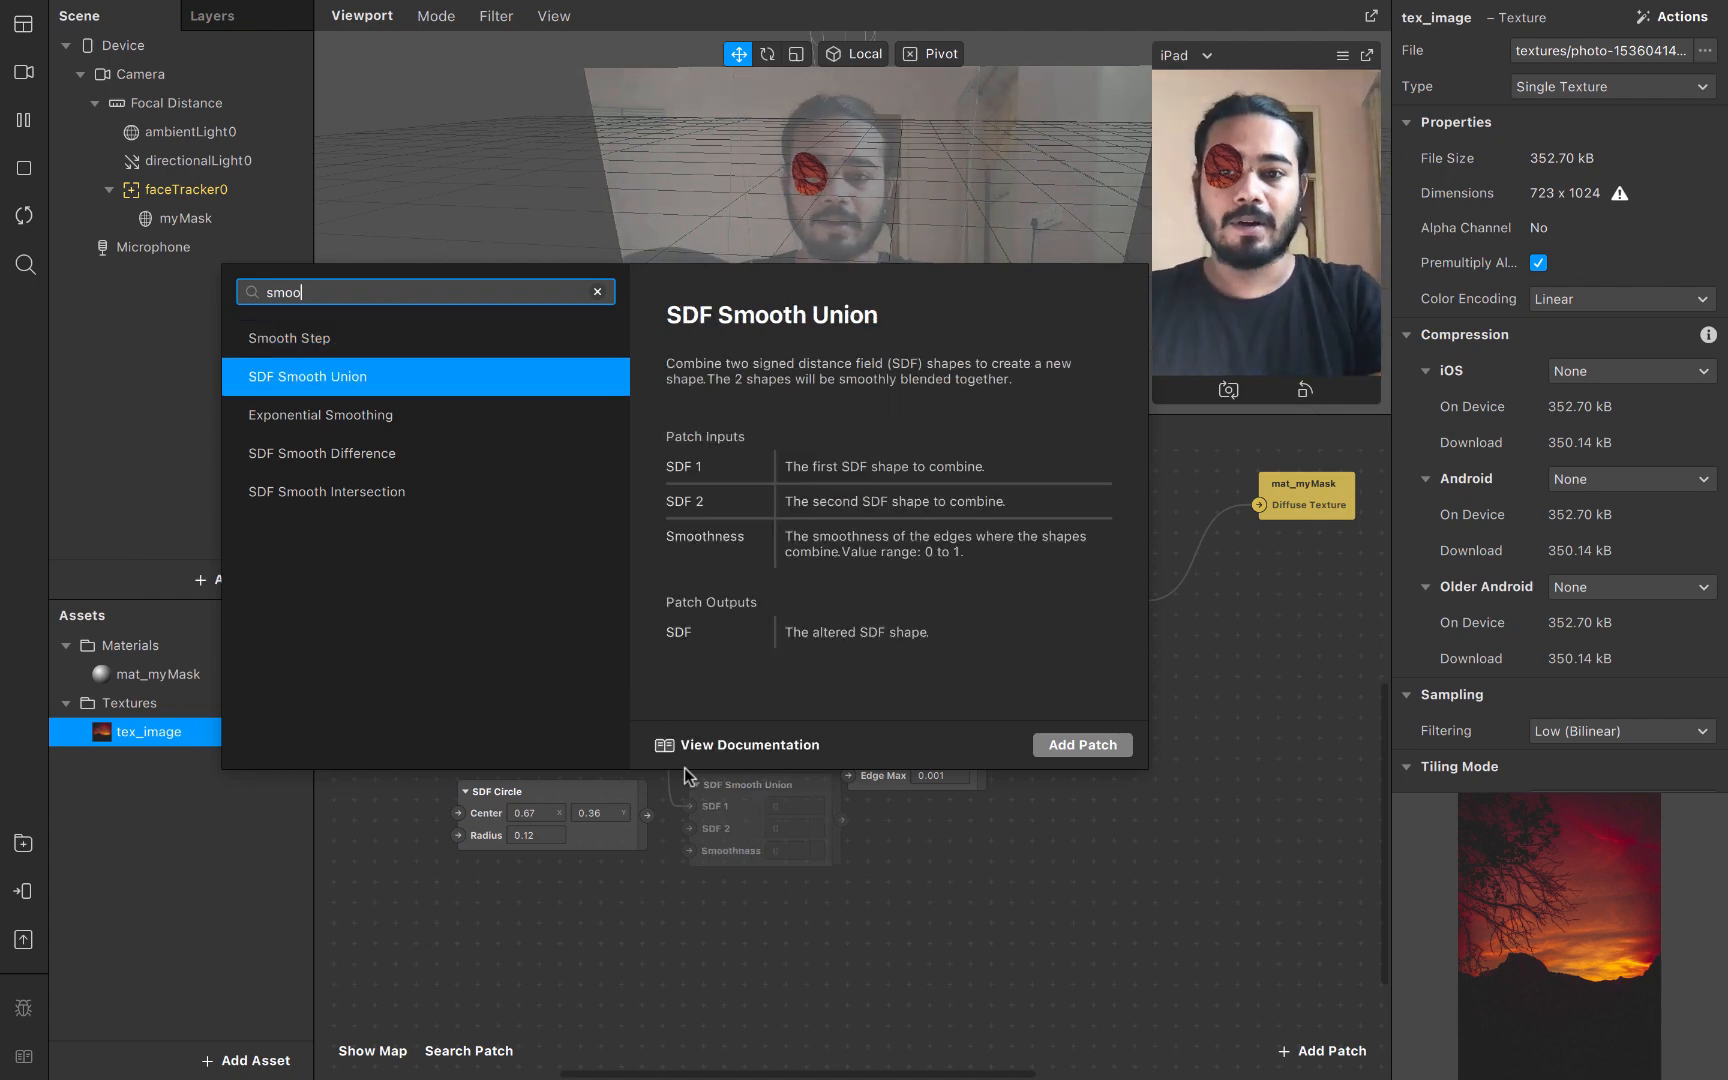
key("Return")
left_click_drag(648, 815, 632, 867)
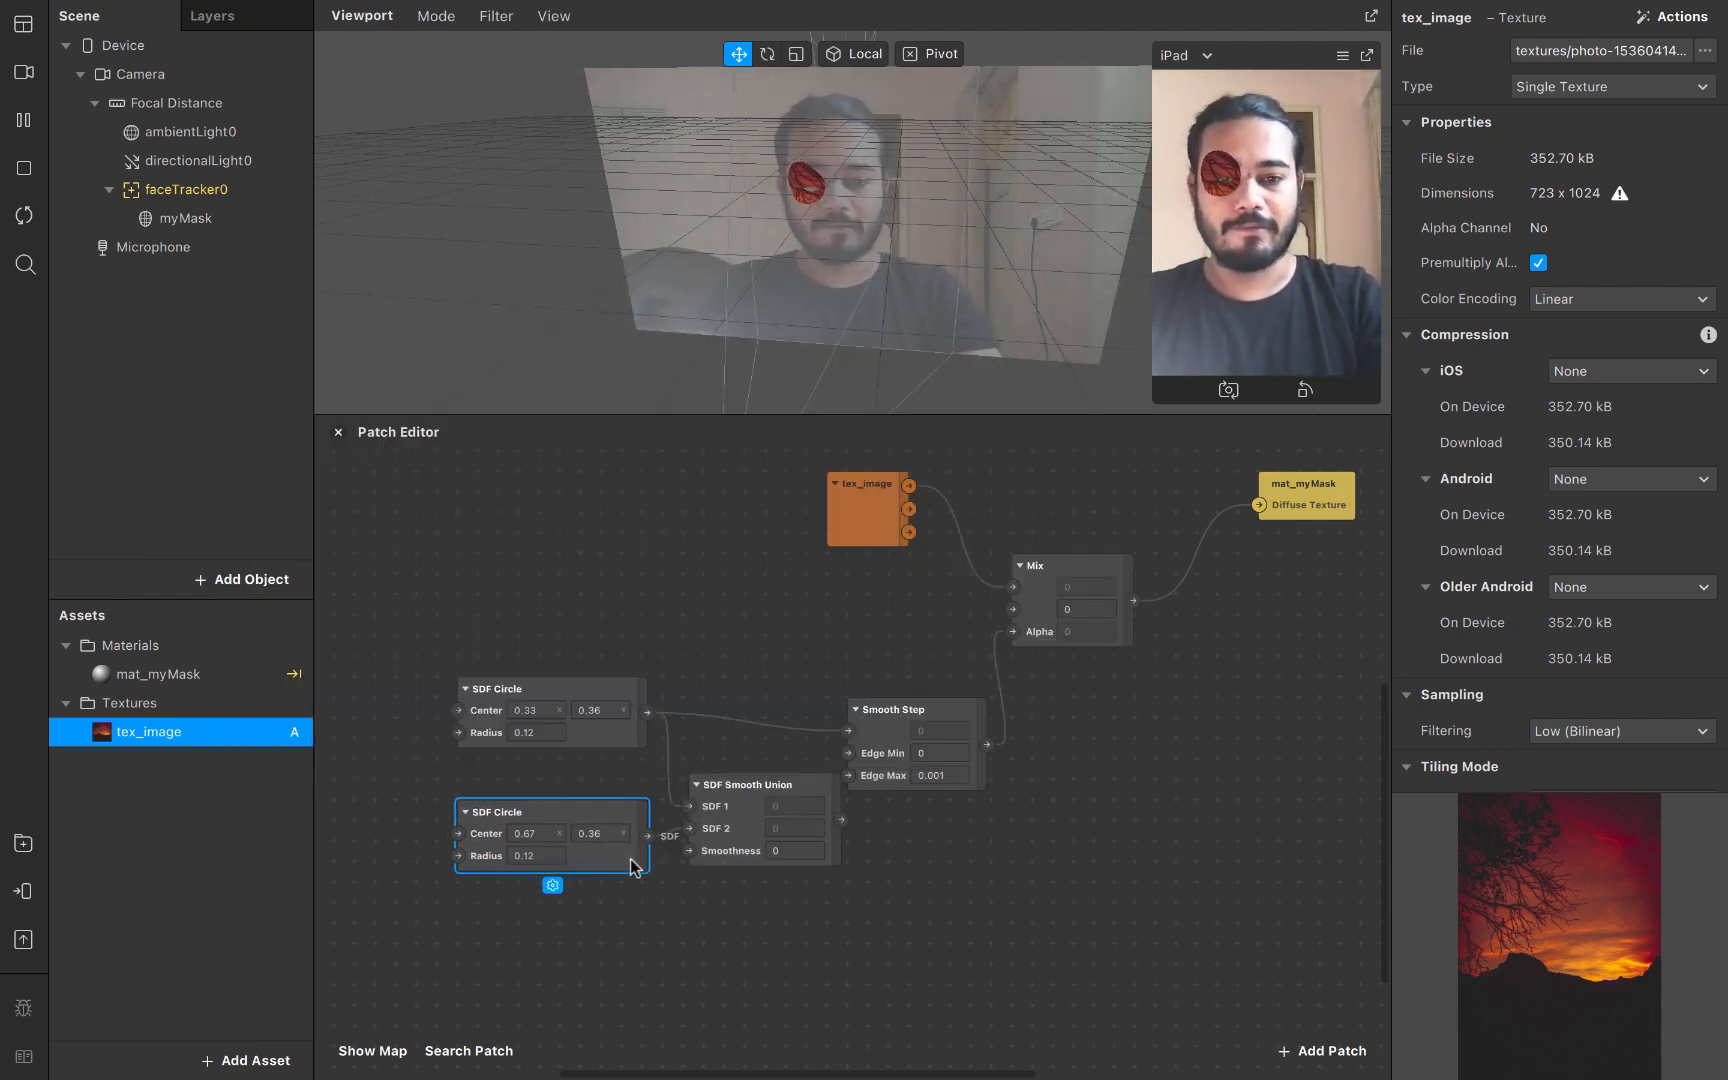
Connect the SDF Smooth Union's output to the Smooth Step patch's first input, replacing the upper SDF Circle's direct connection
left_click(855, 879)
scroll(855, 879, "down", 1)
mouse_move(861, 705)
left_mouse_down()
mouse_move(879, 702)
mouse_move(866, 688)
left_mouse_up()
left_click_drag(829, 806, 836, 703)
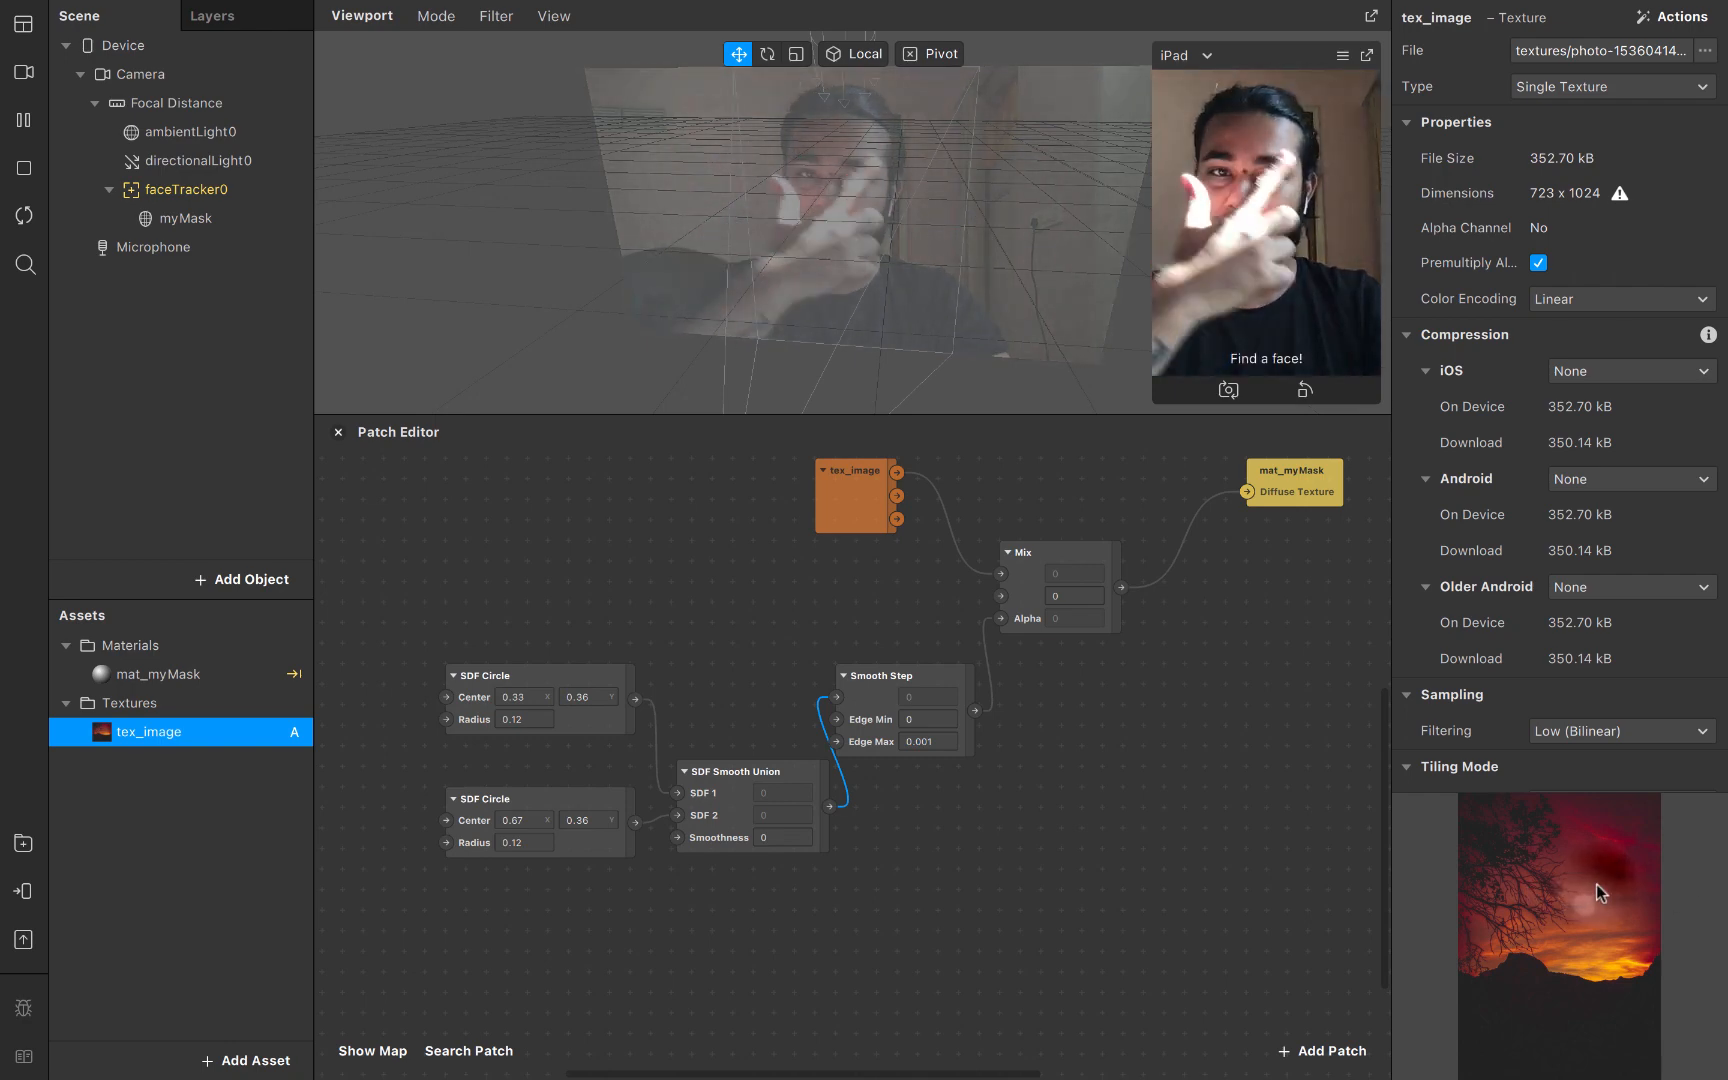
left_click(1150, 956)
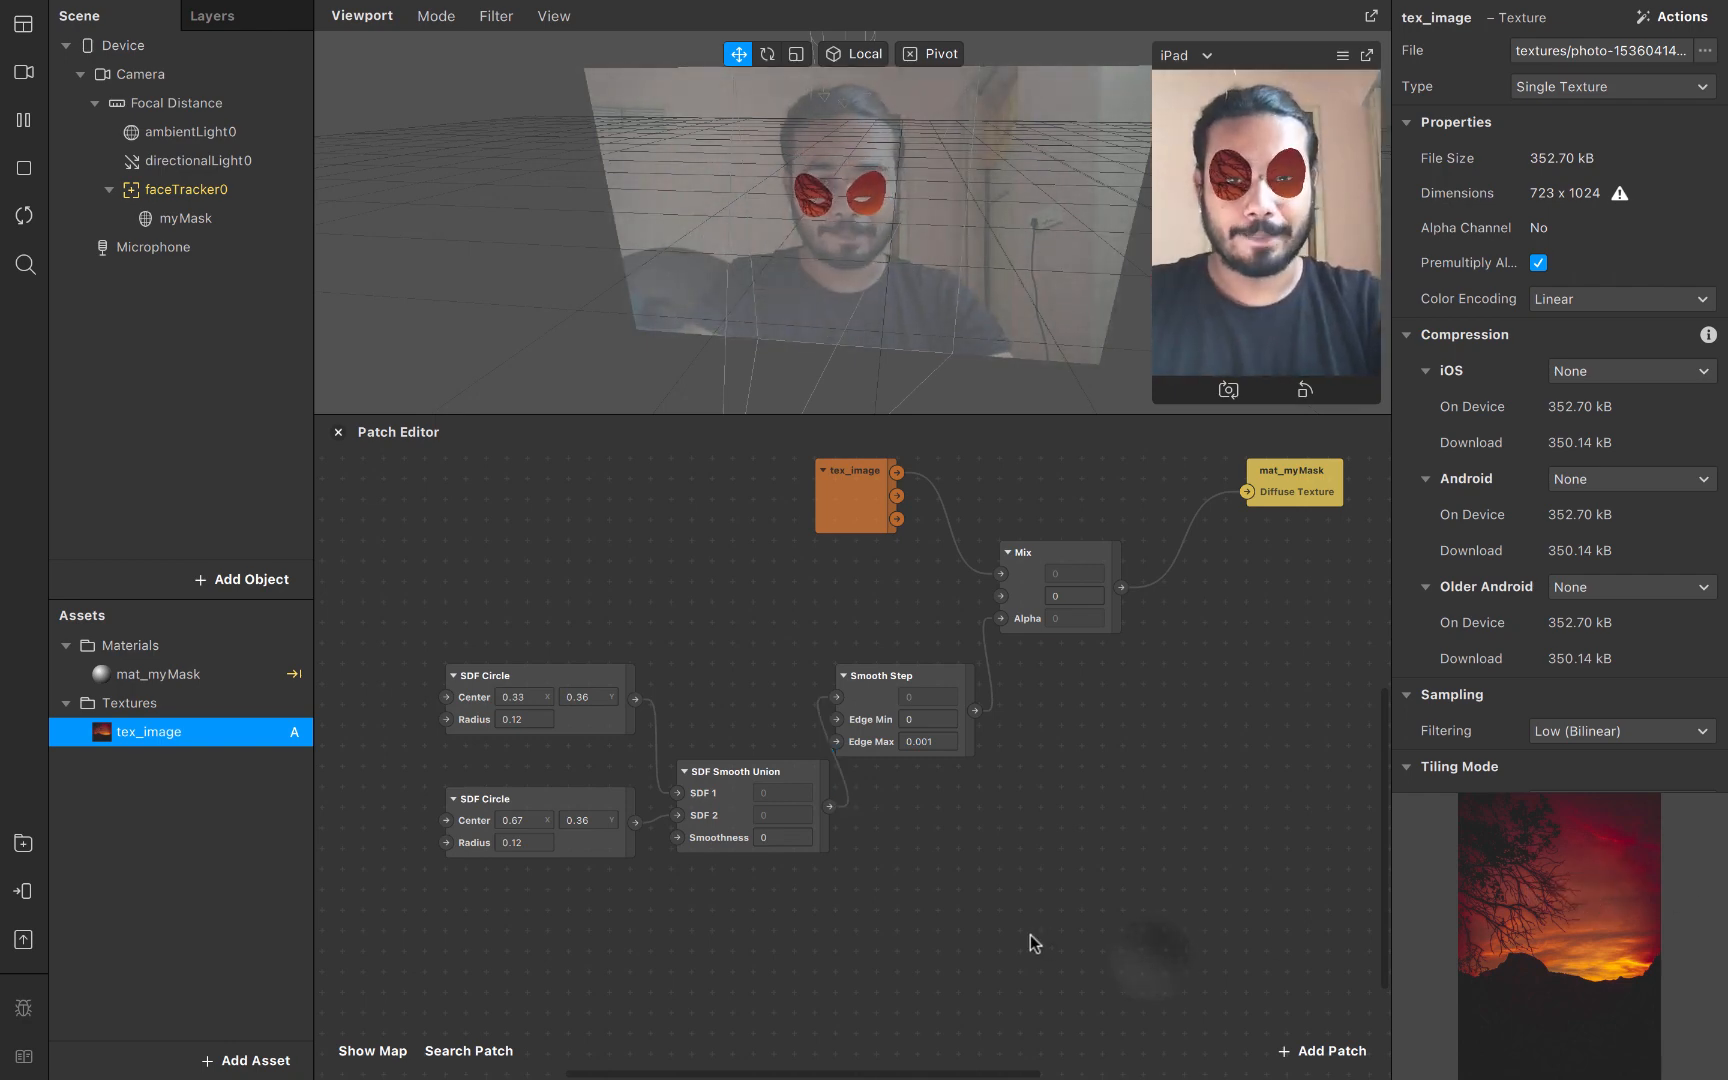
scroll(905, 928, "down", 3)
scroll(905, 928, "left", 2)
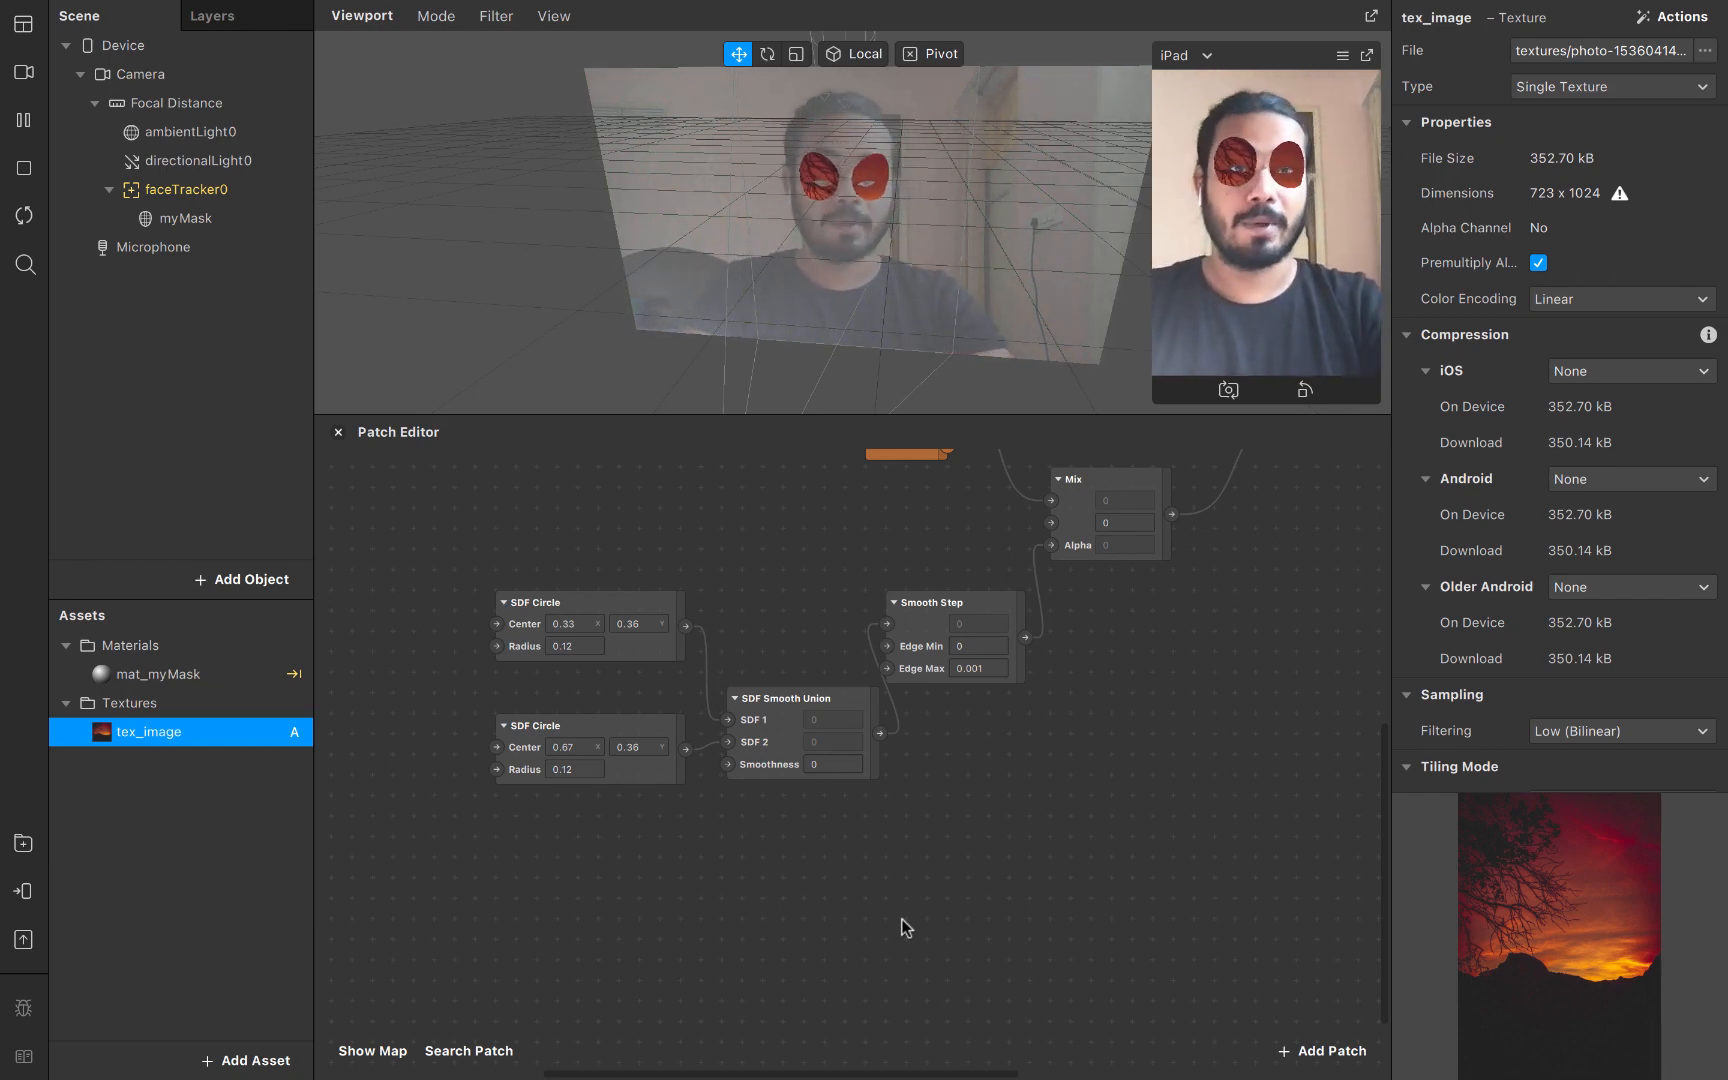
left_click(787, 946)
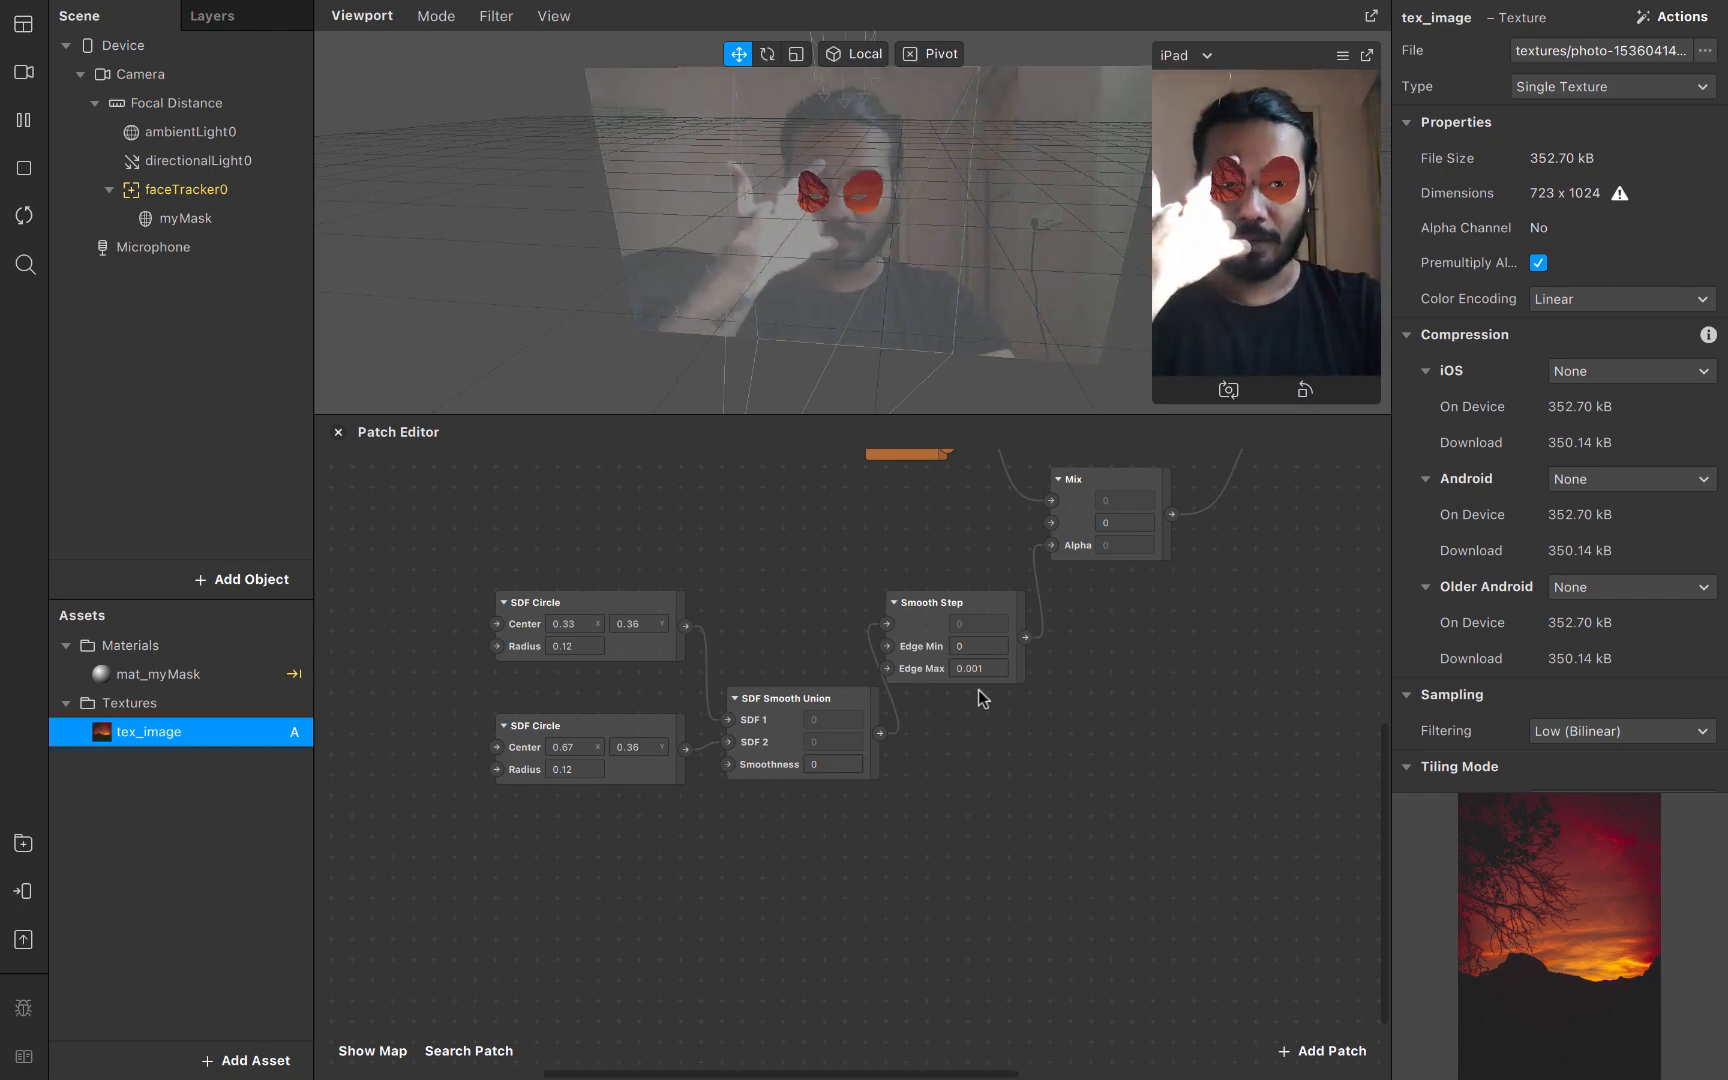
left_click(837, 880)
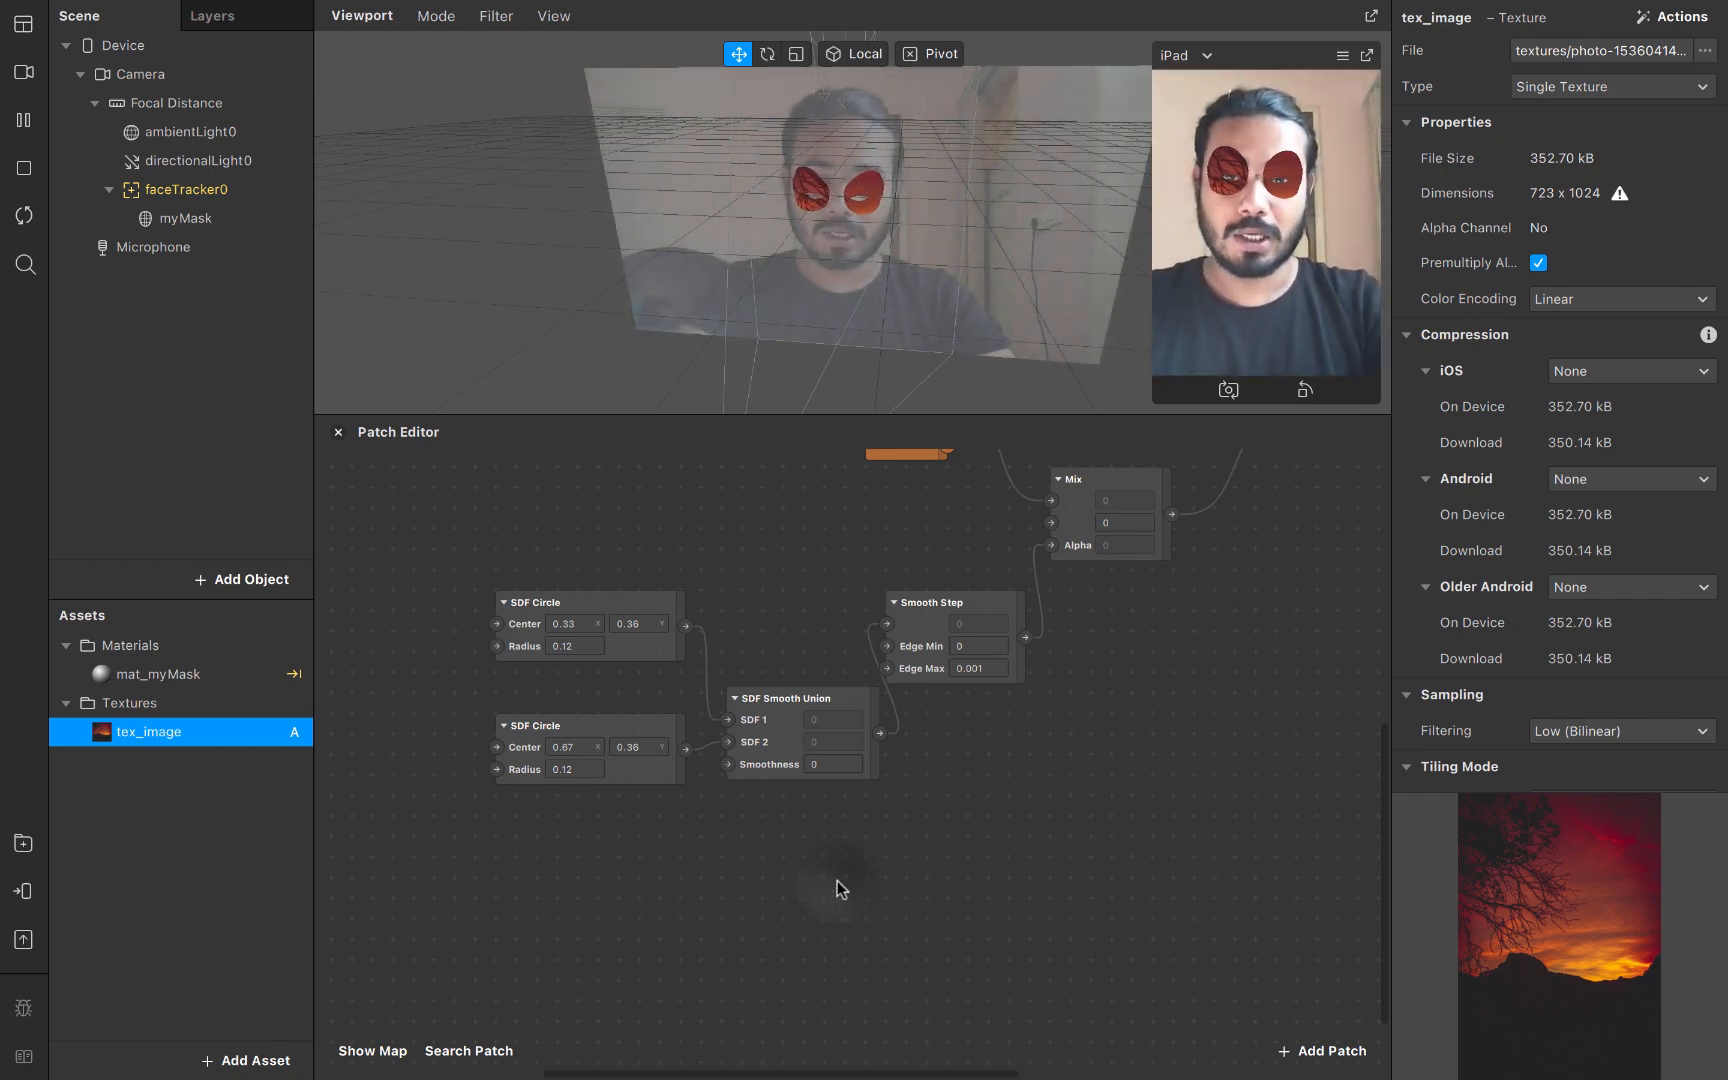
scroll(837, 880, "down", 3)
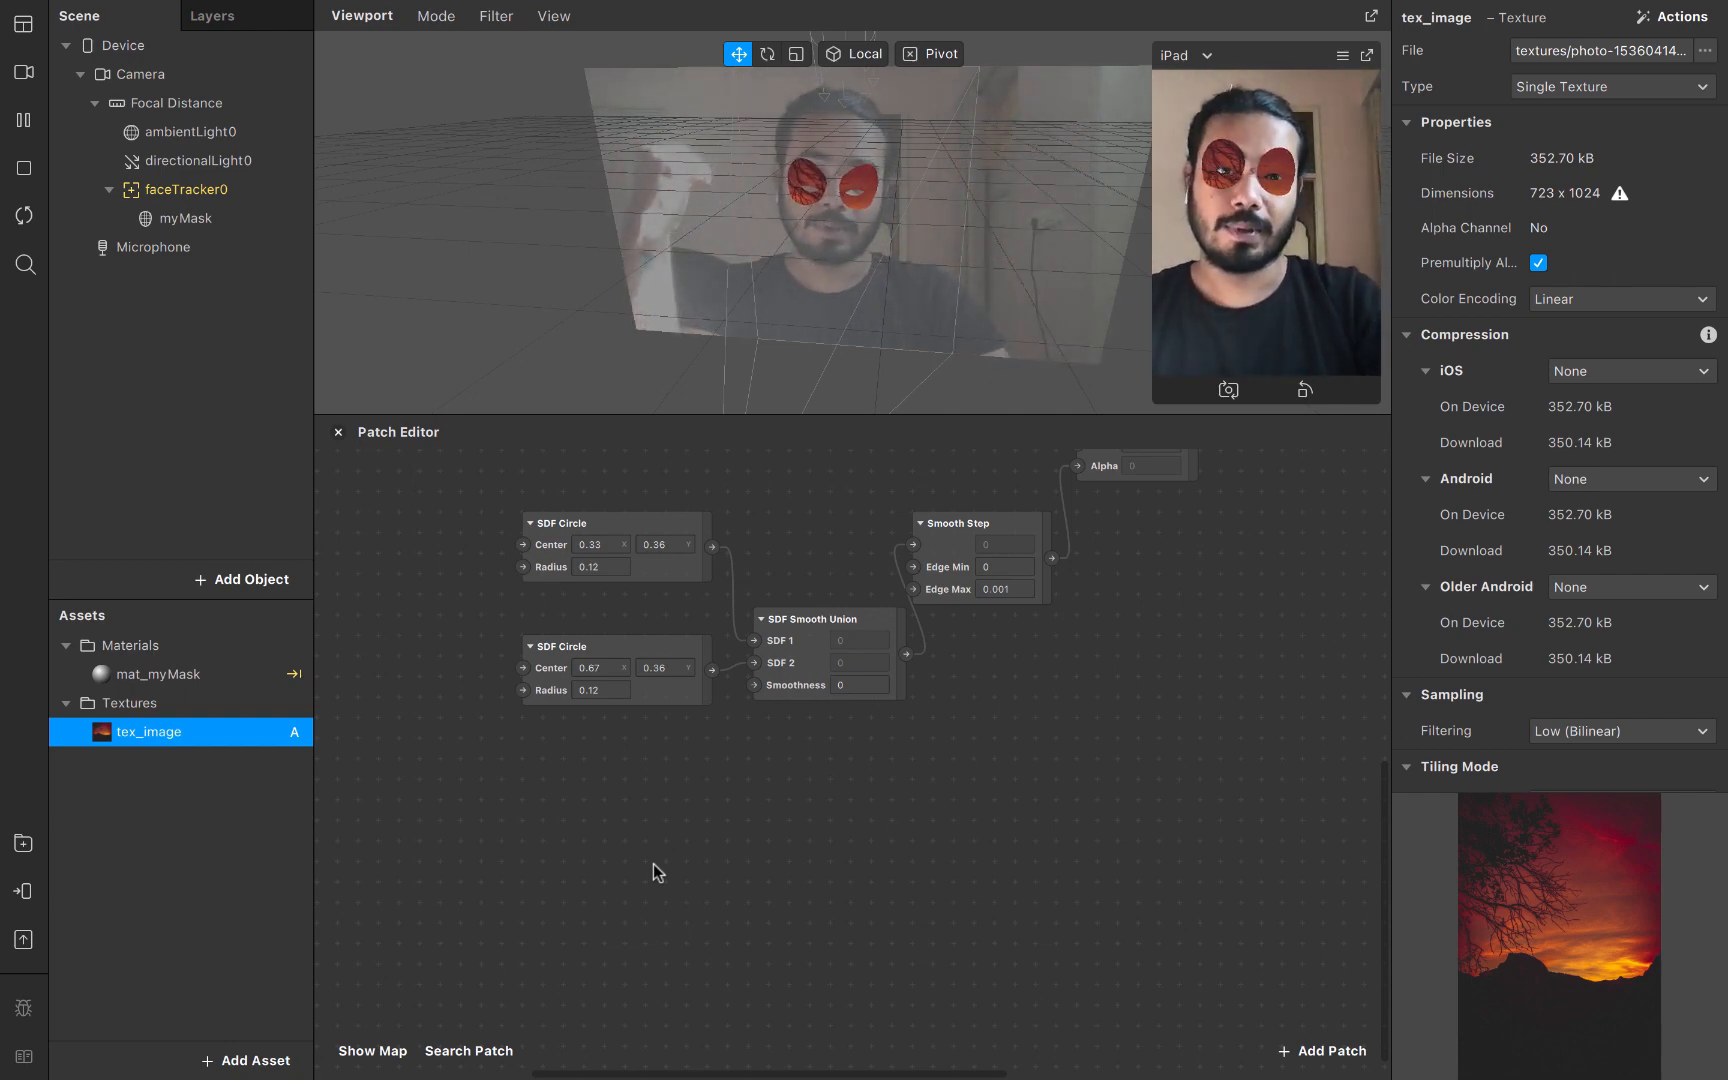
left_click_drag(505, 609, 643, 873)
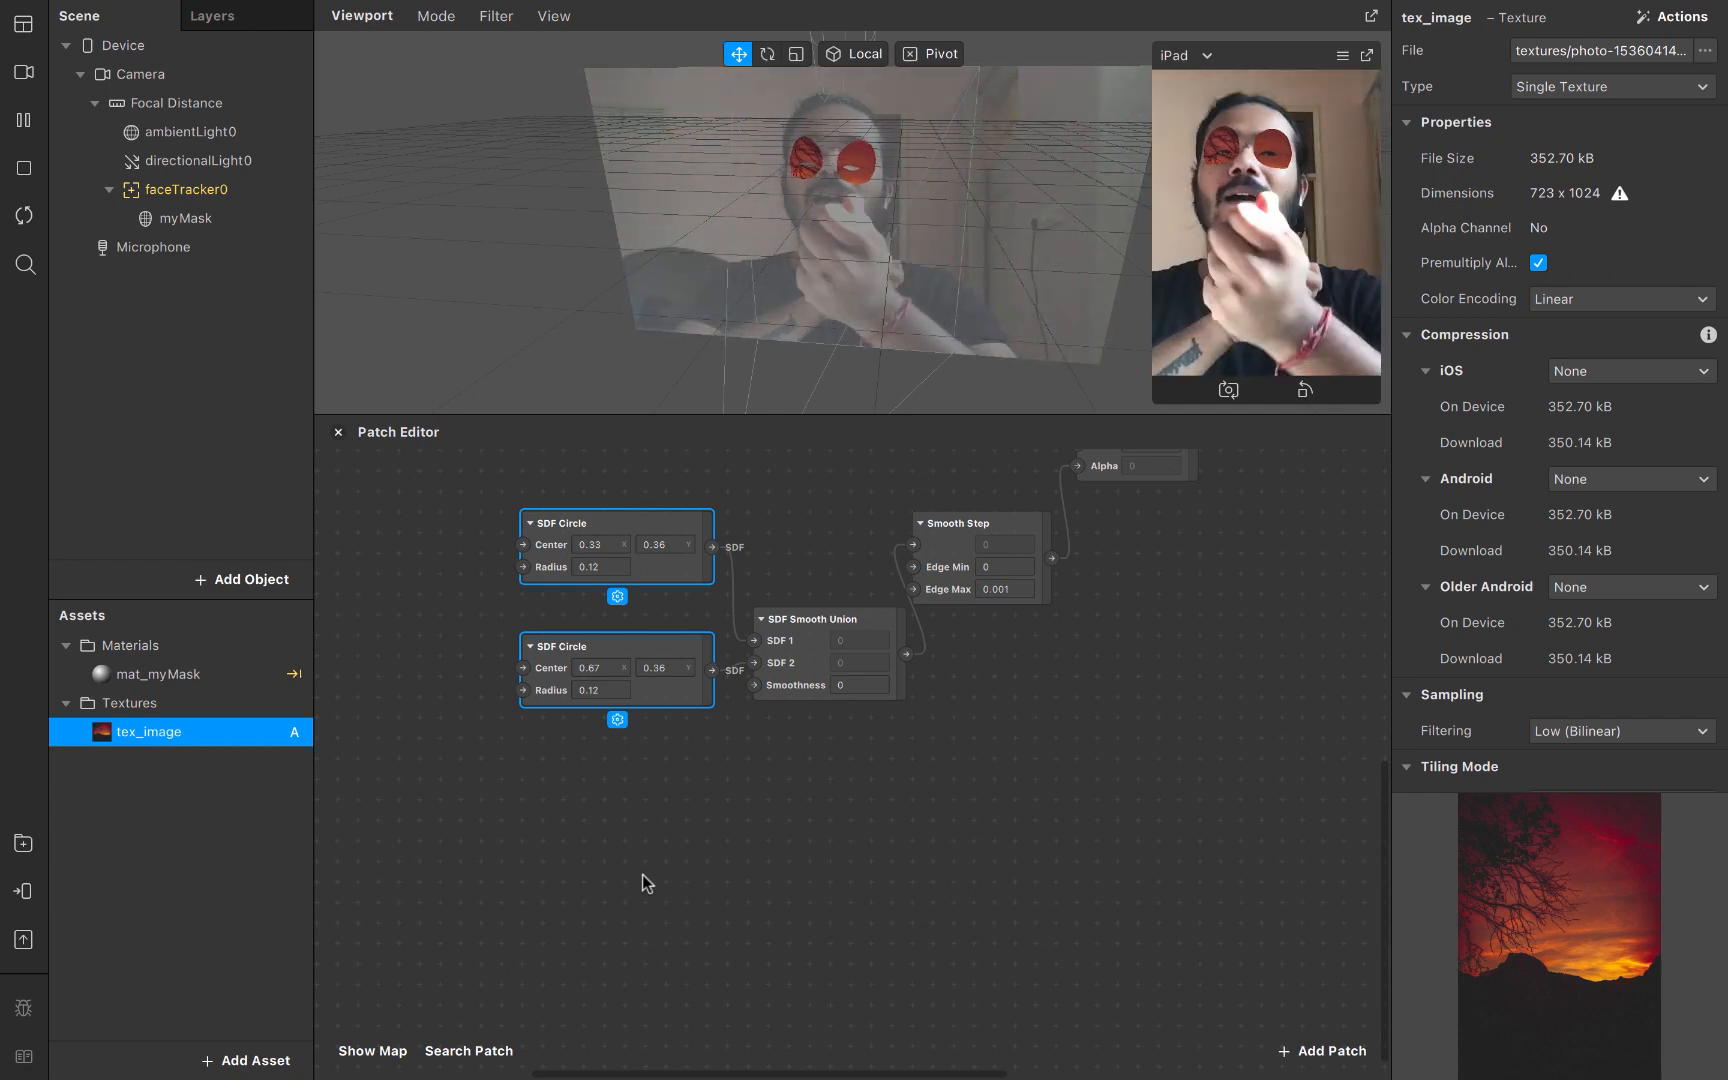
left_click(605, 995)
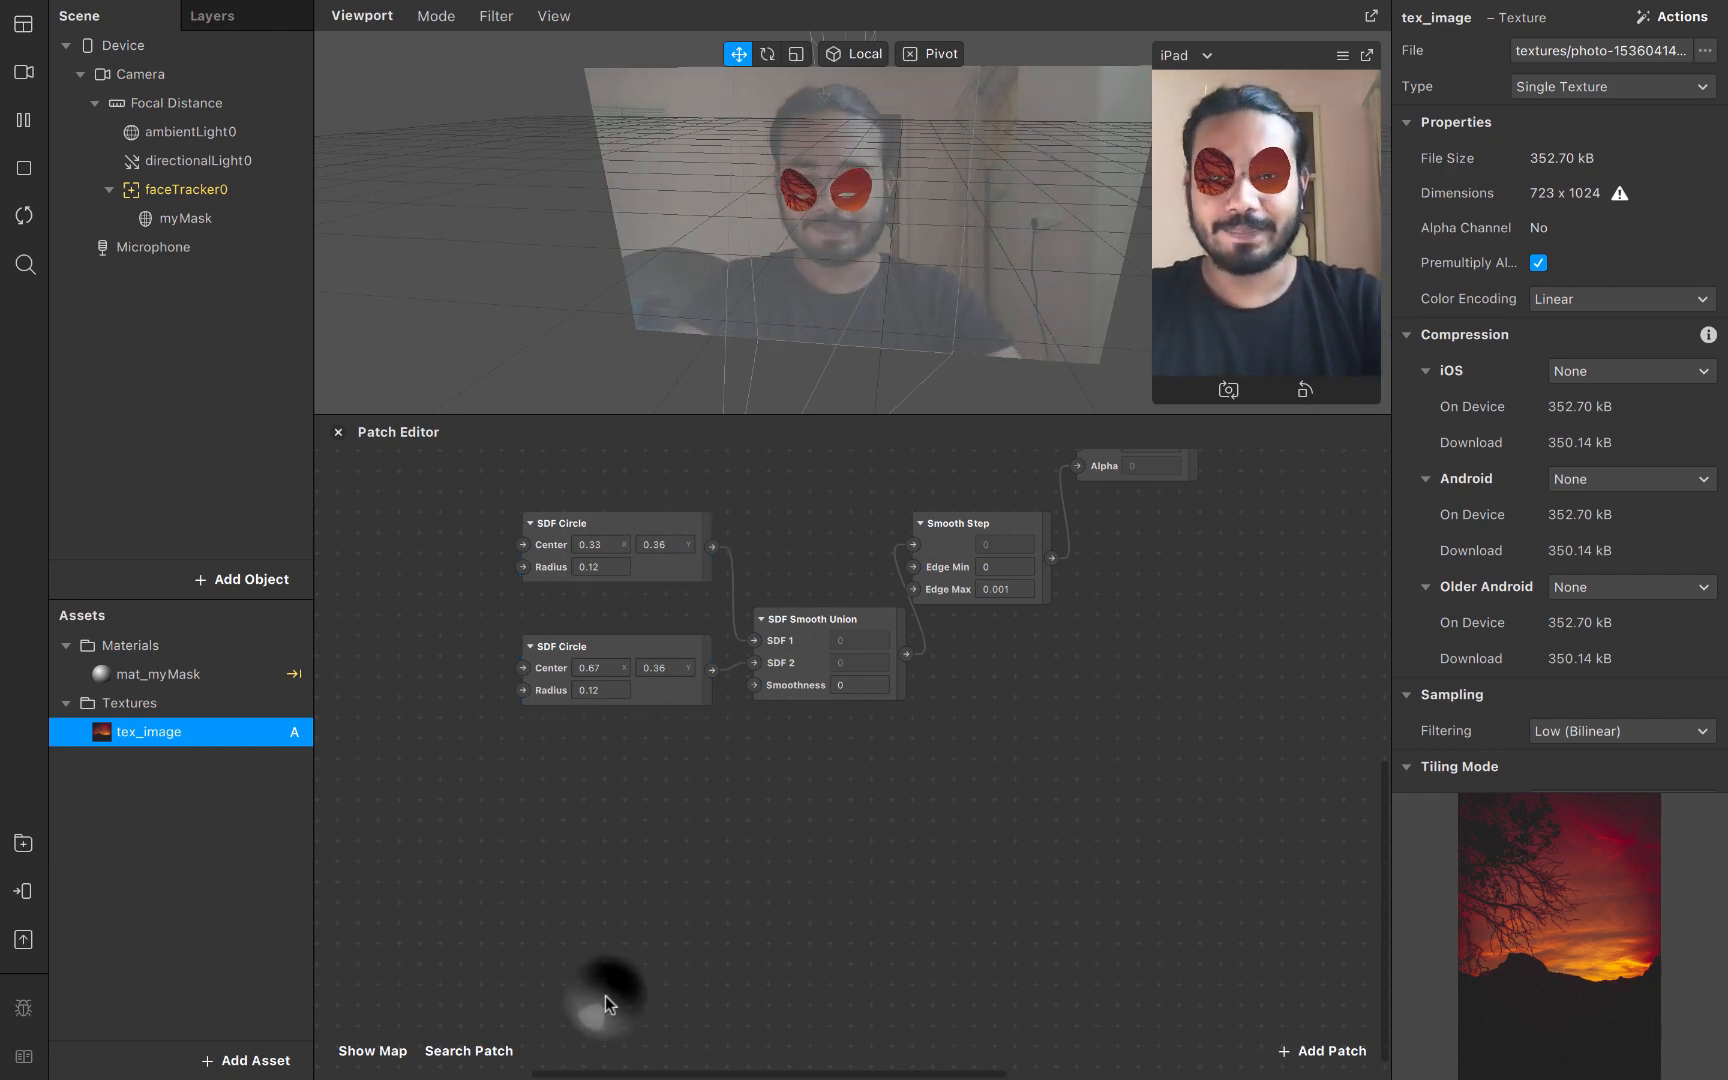
Add a third SDF Circle patch in the empty area below the two existing SDF Circle patches
scroll(605, 995, "down", 2)
scroll(605, 995, "left", 1)
scroll(605, 995, "left", 1)
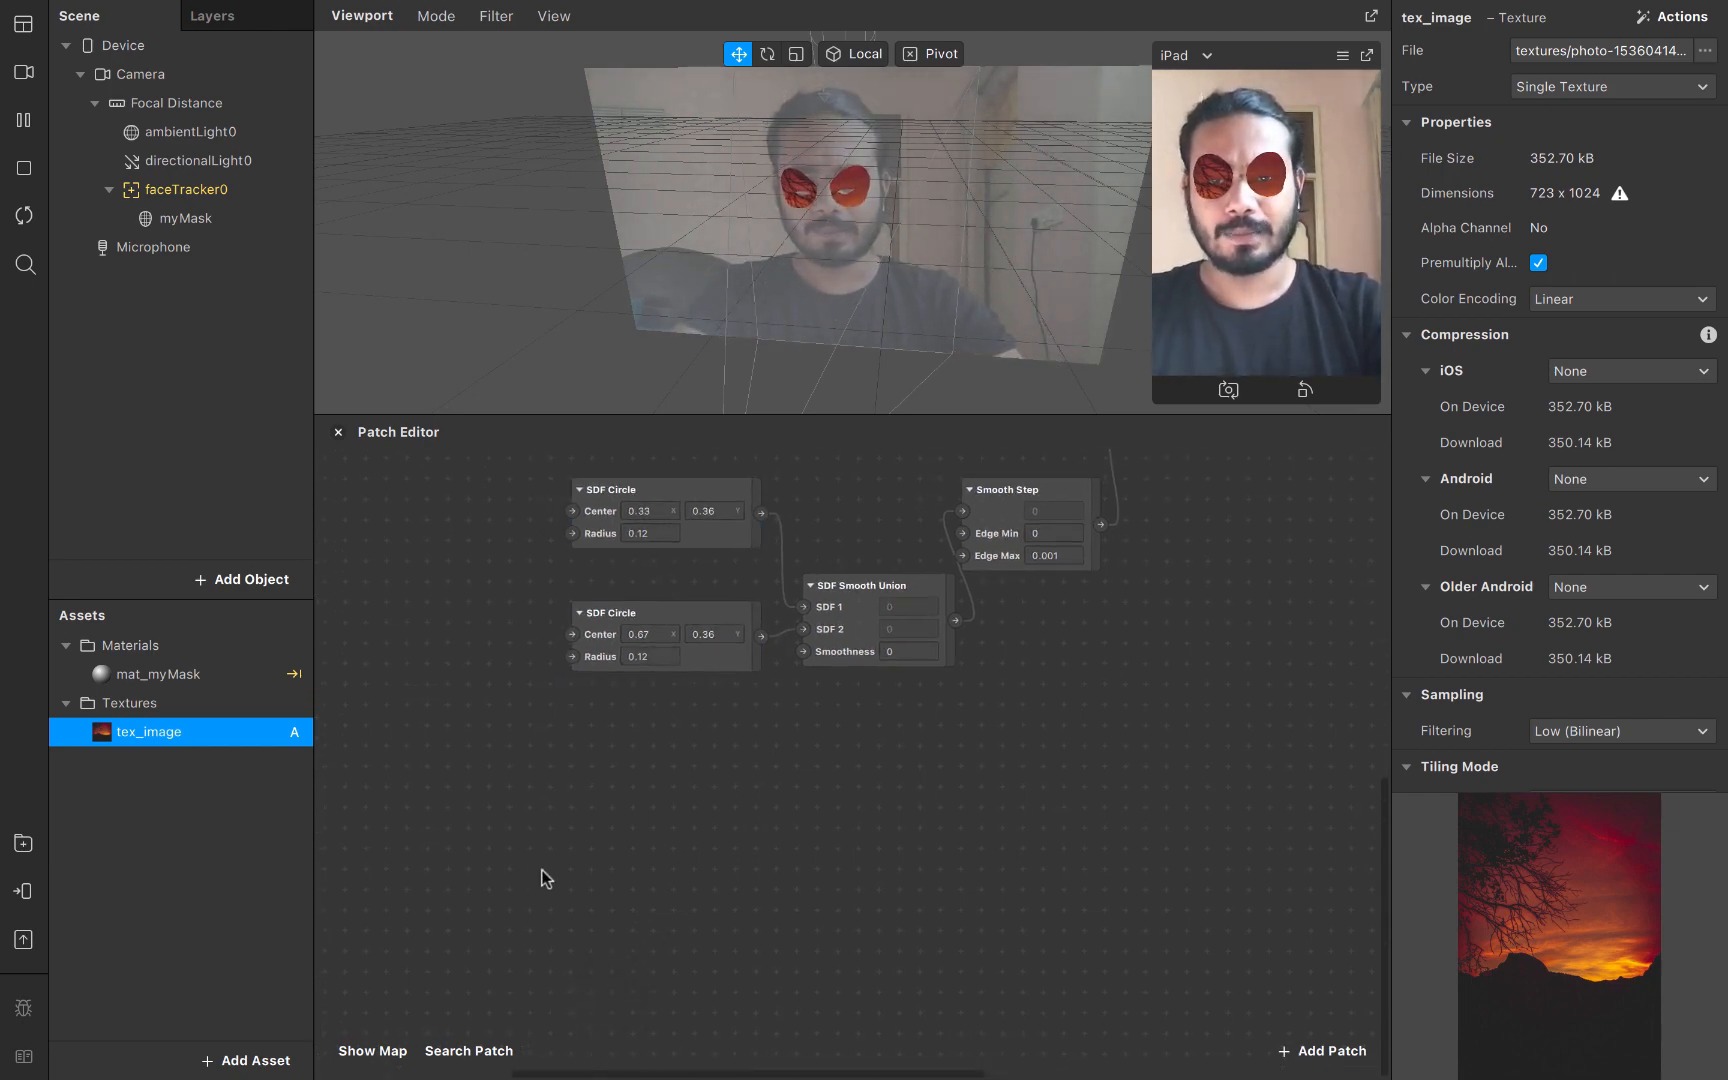
right_click(468, 867)
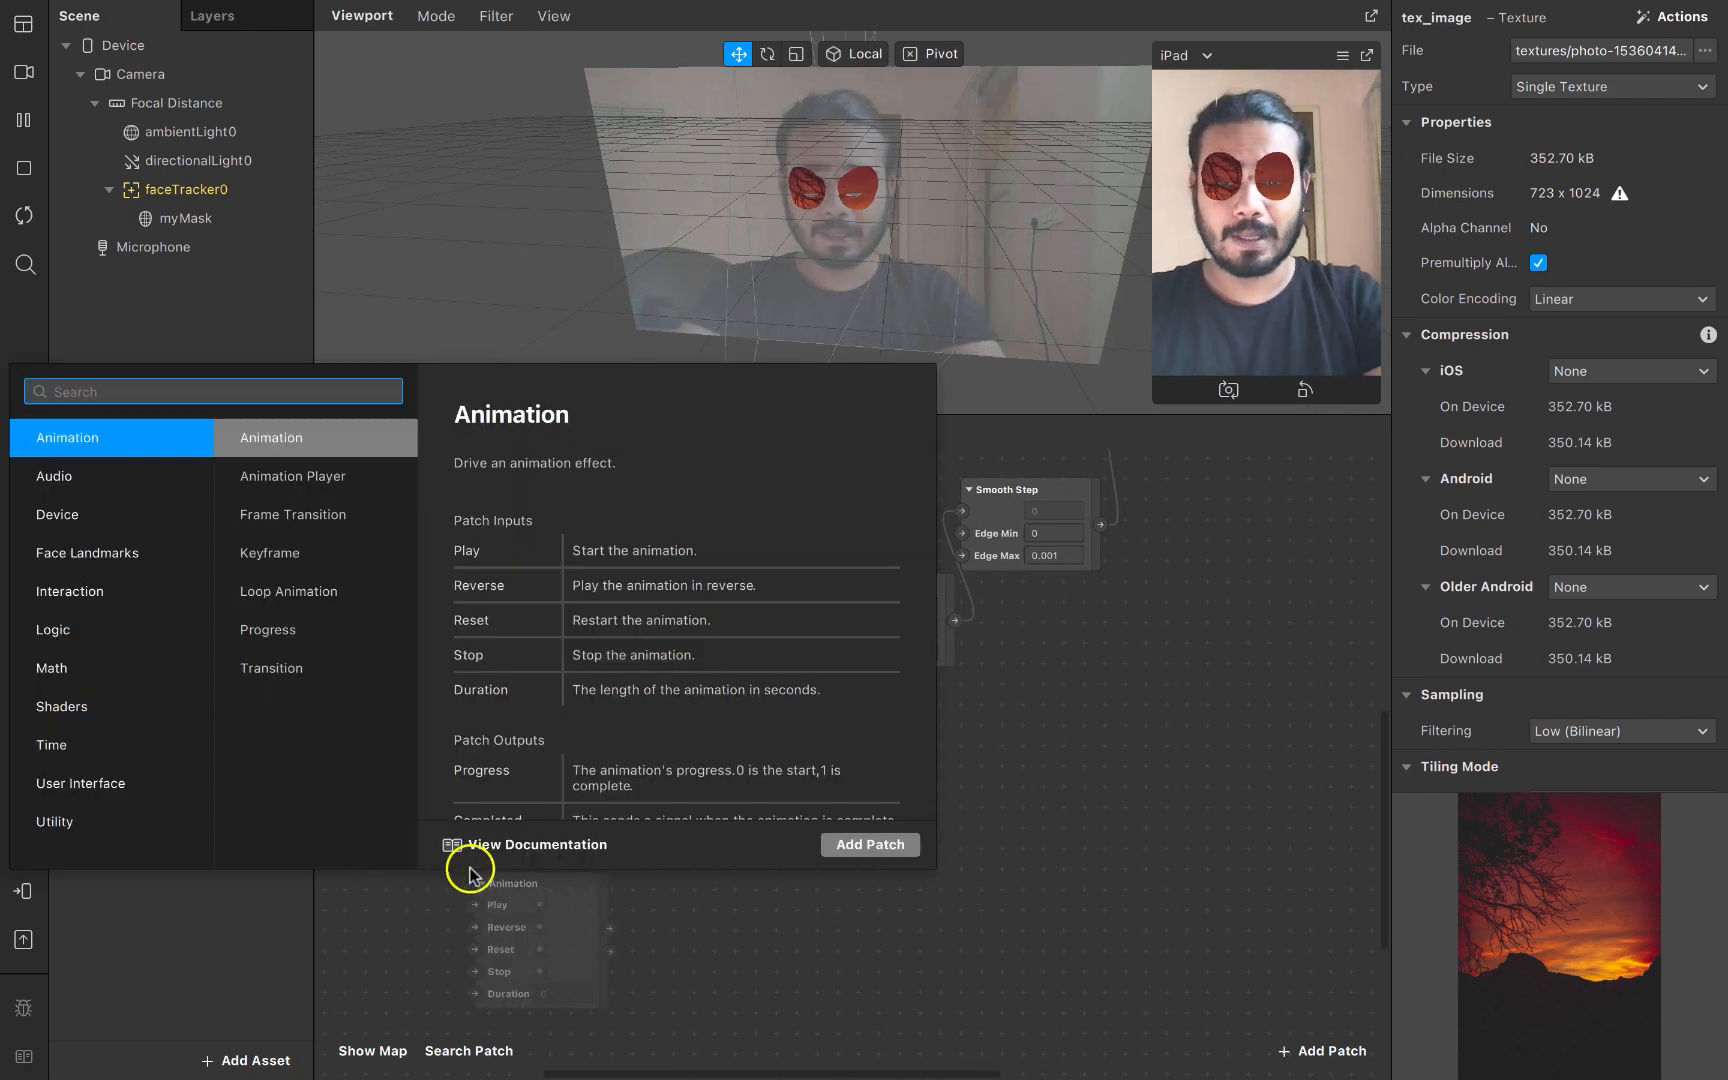
type("sdf cir")
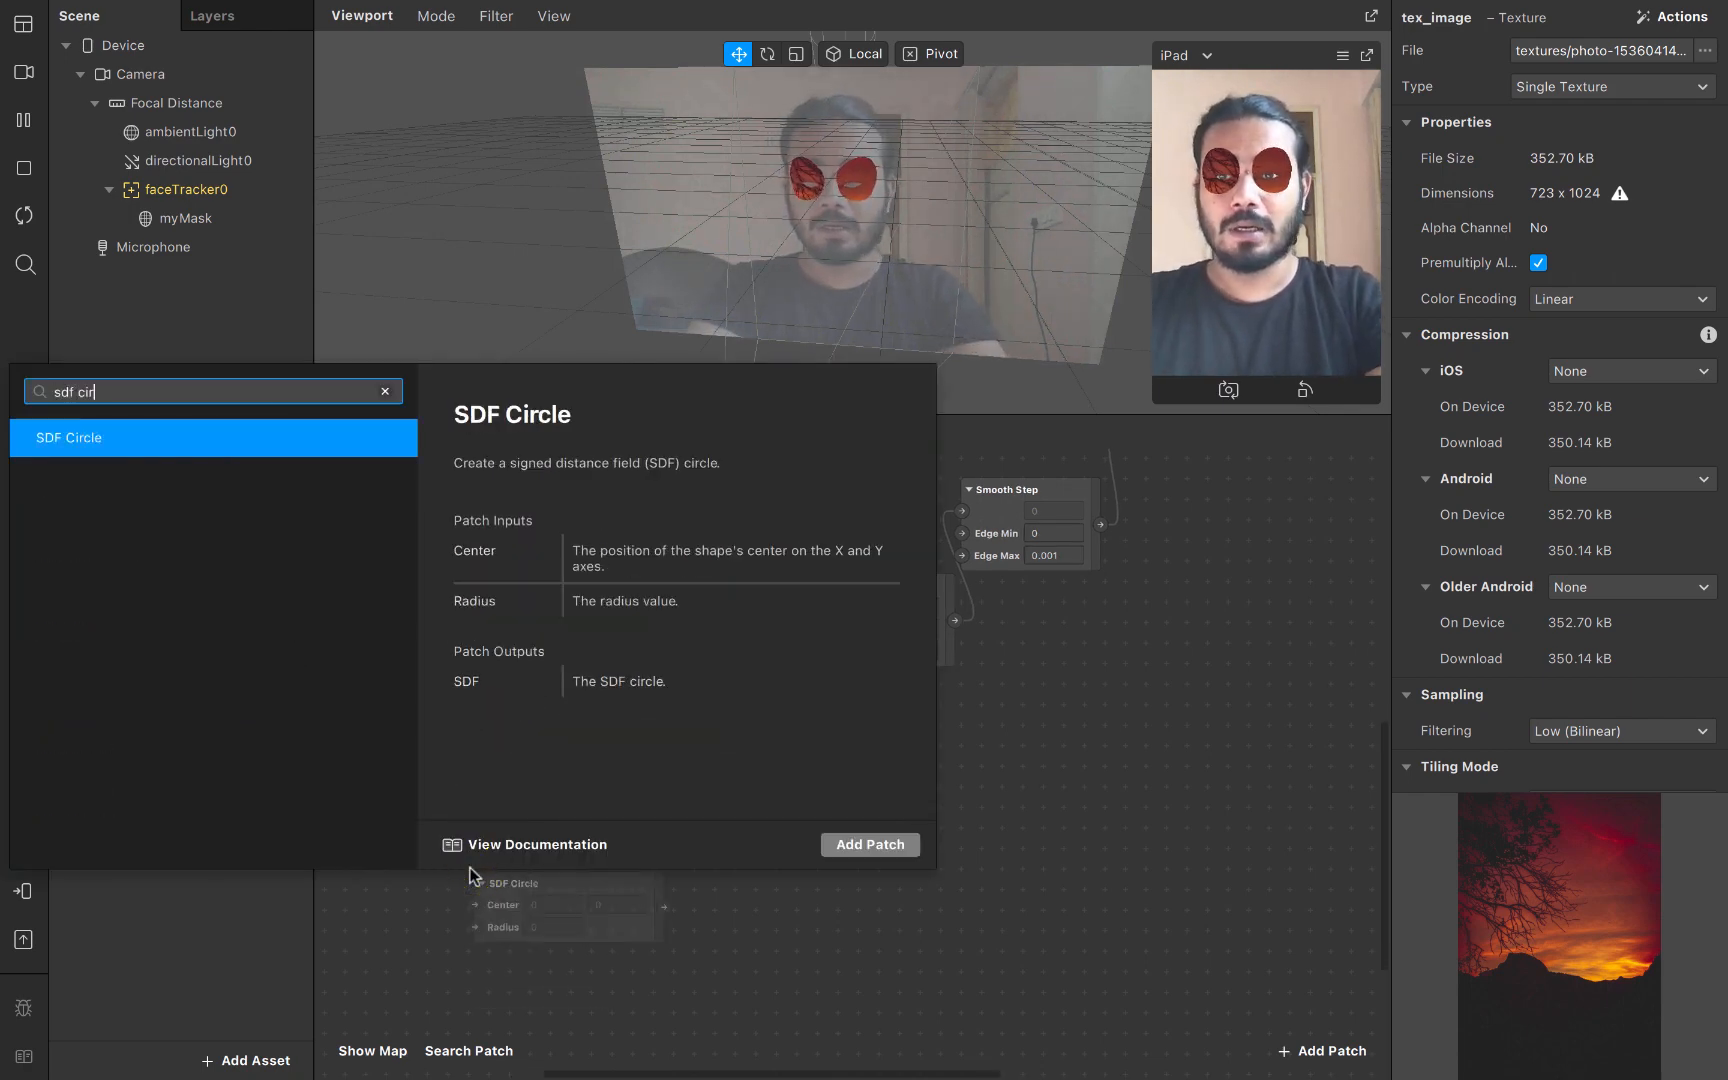
key("Return")
scroll(585, 906, "down", 5)
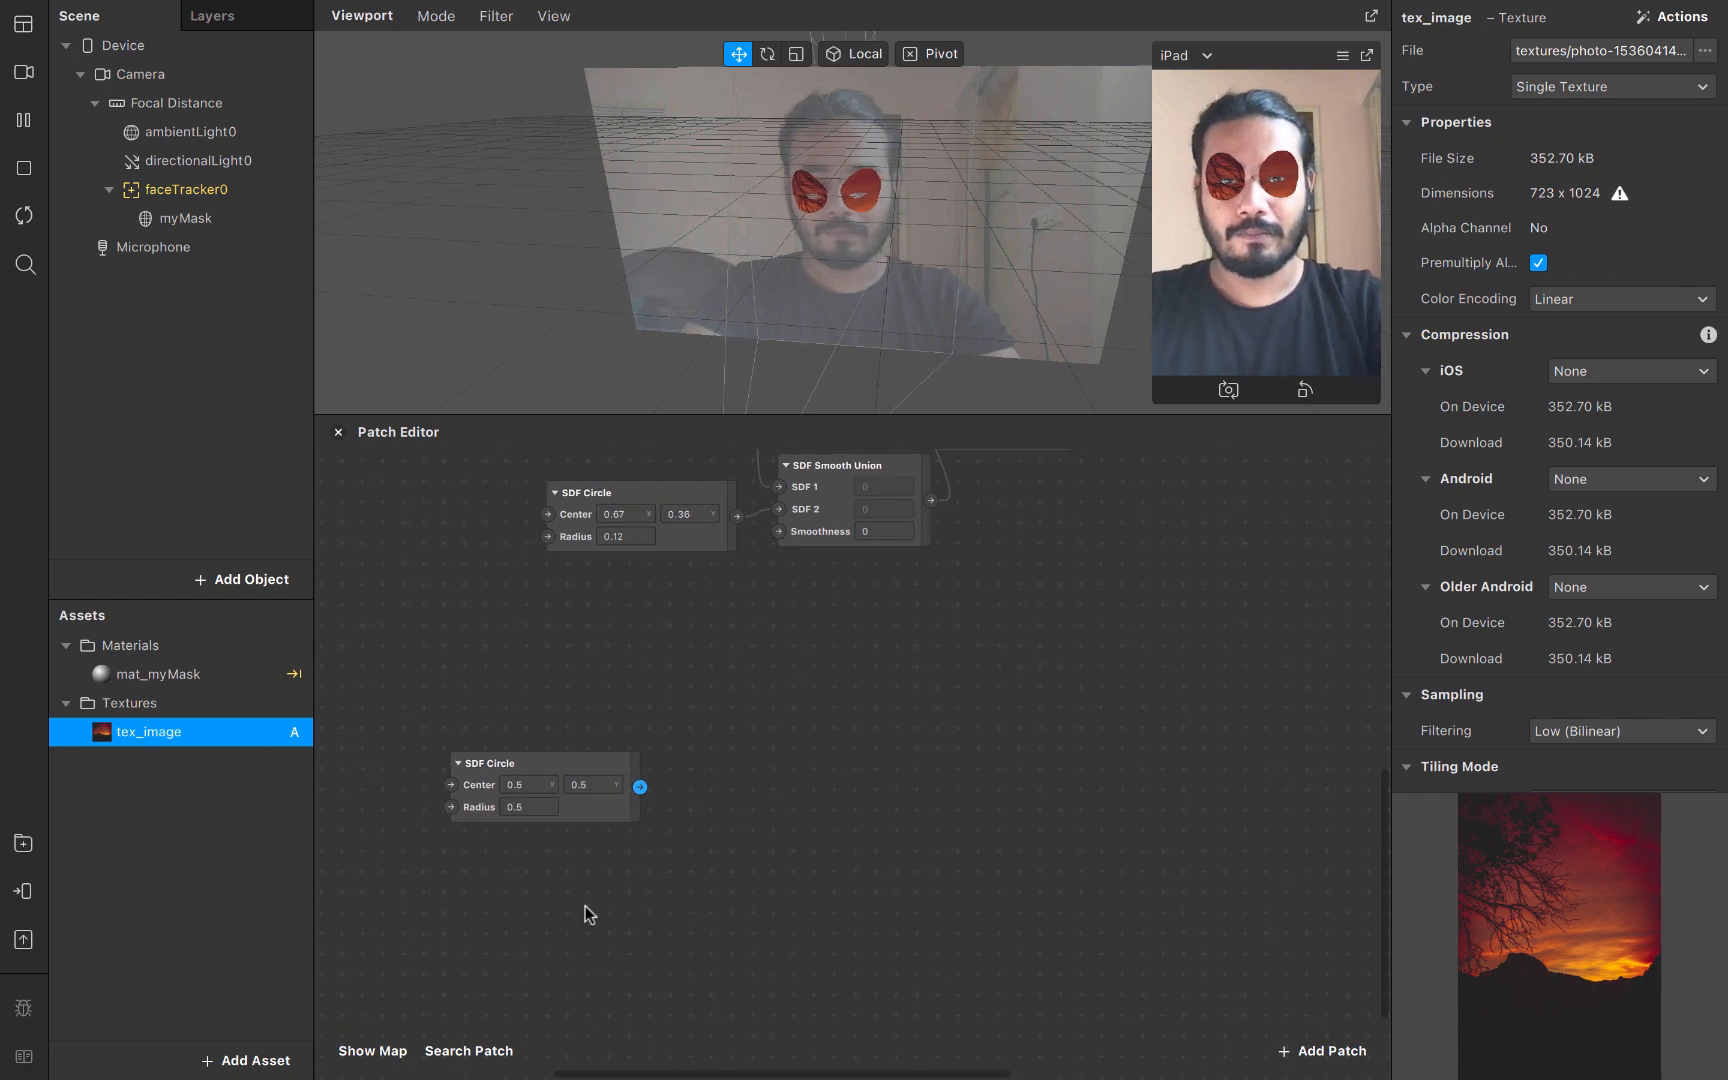
Move the Smooth Step patch down, level with the new SDF Circle patch
scroll(585, 906, "up", 5, "ctrl")
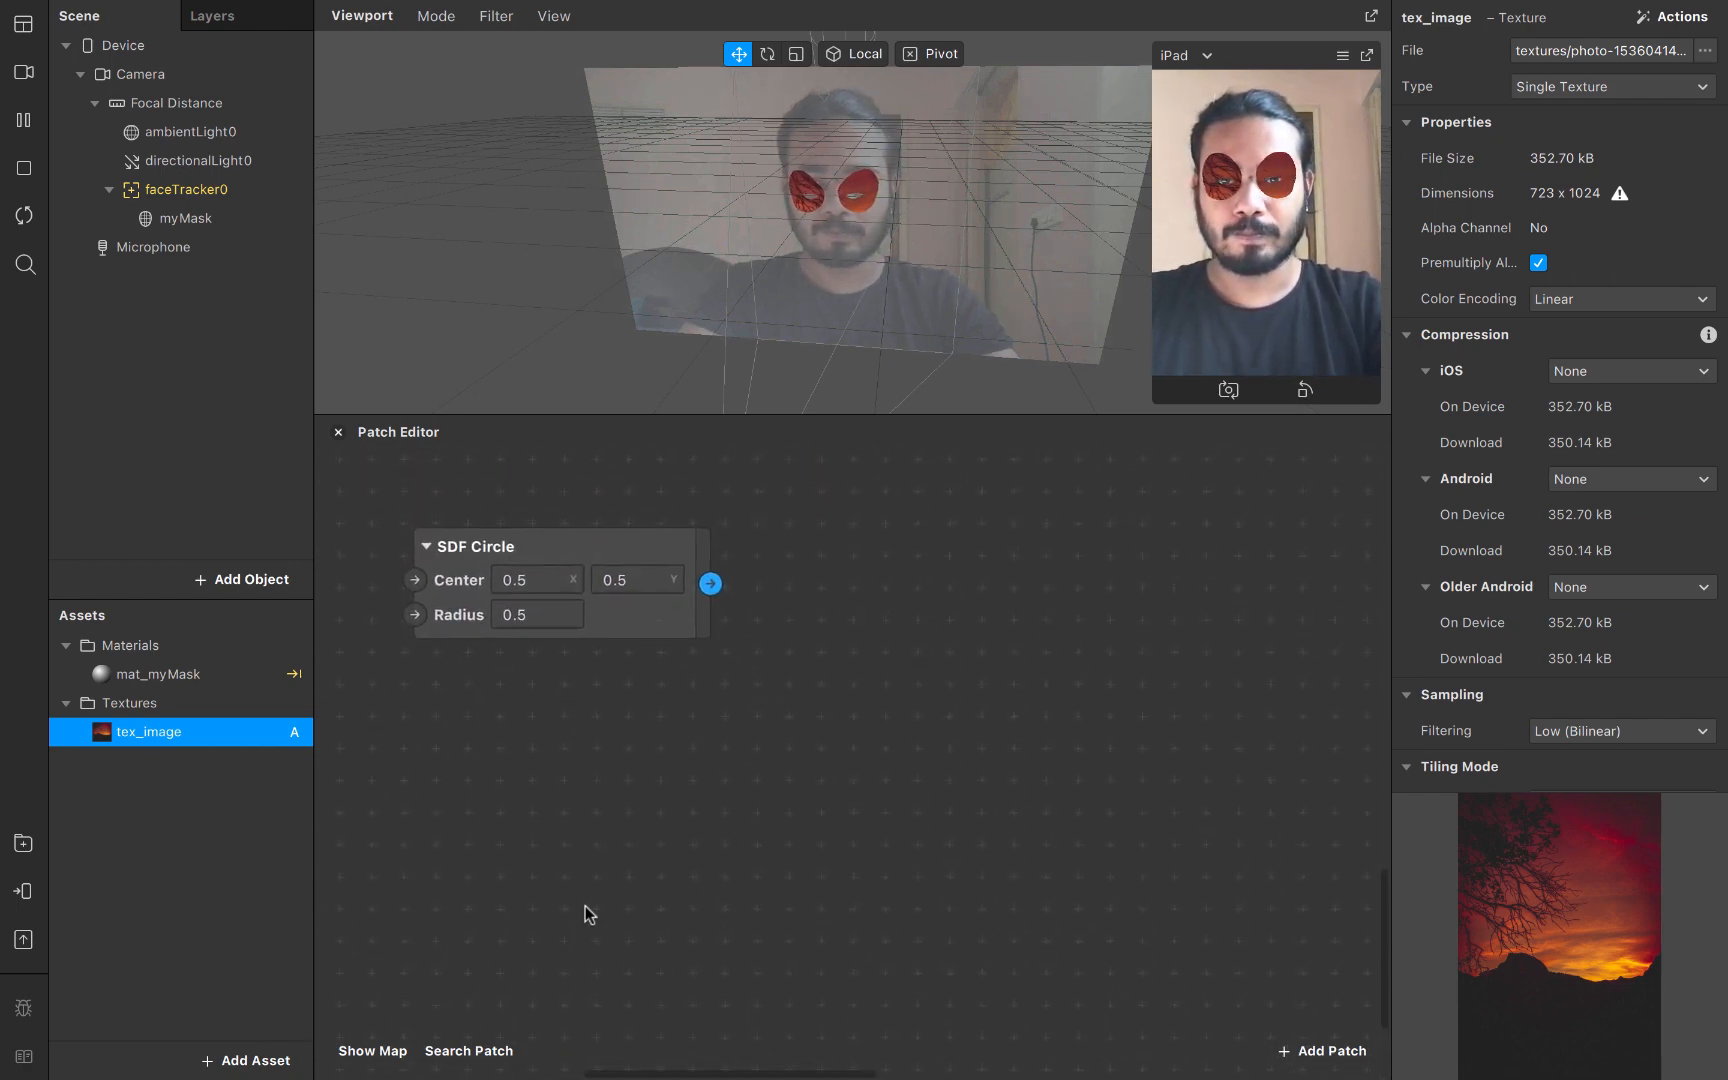
scroll(585, 906, "down", 4, "ctrl")
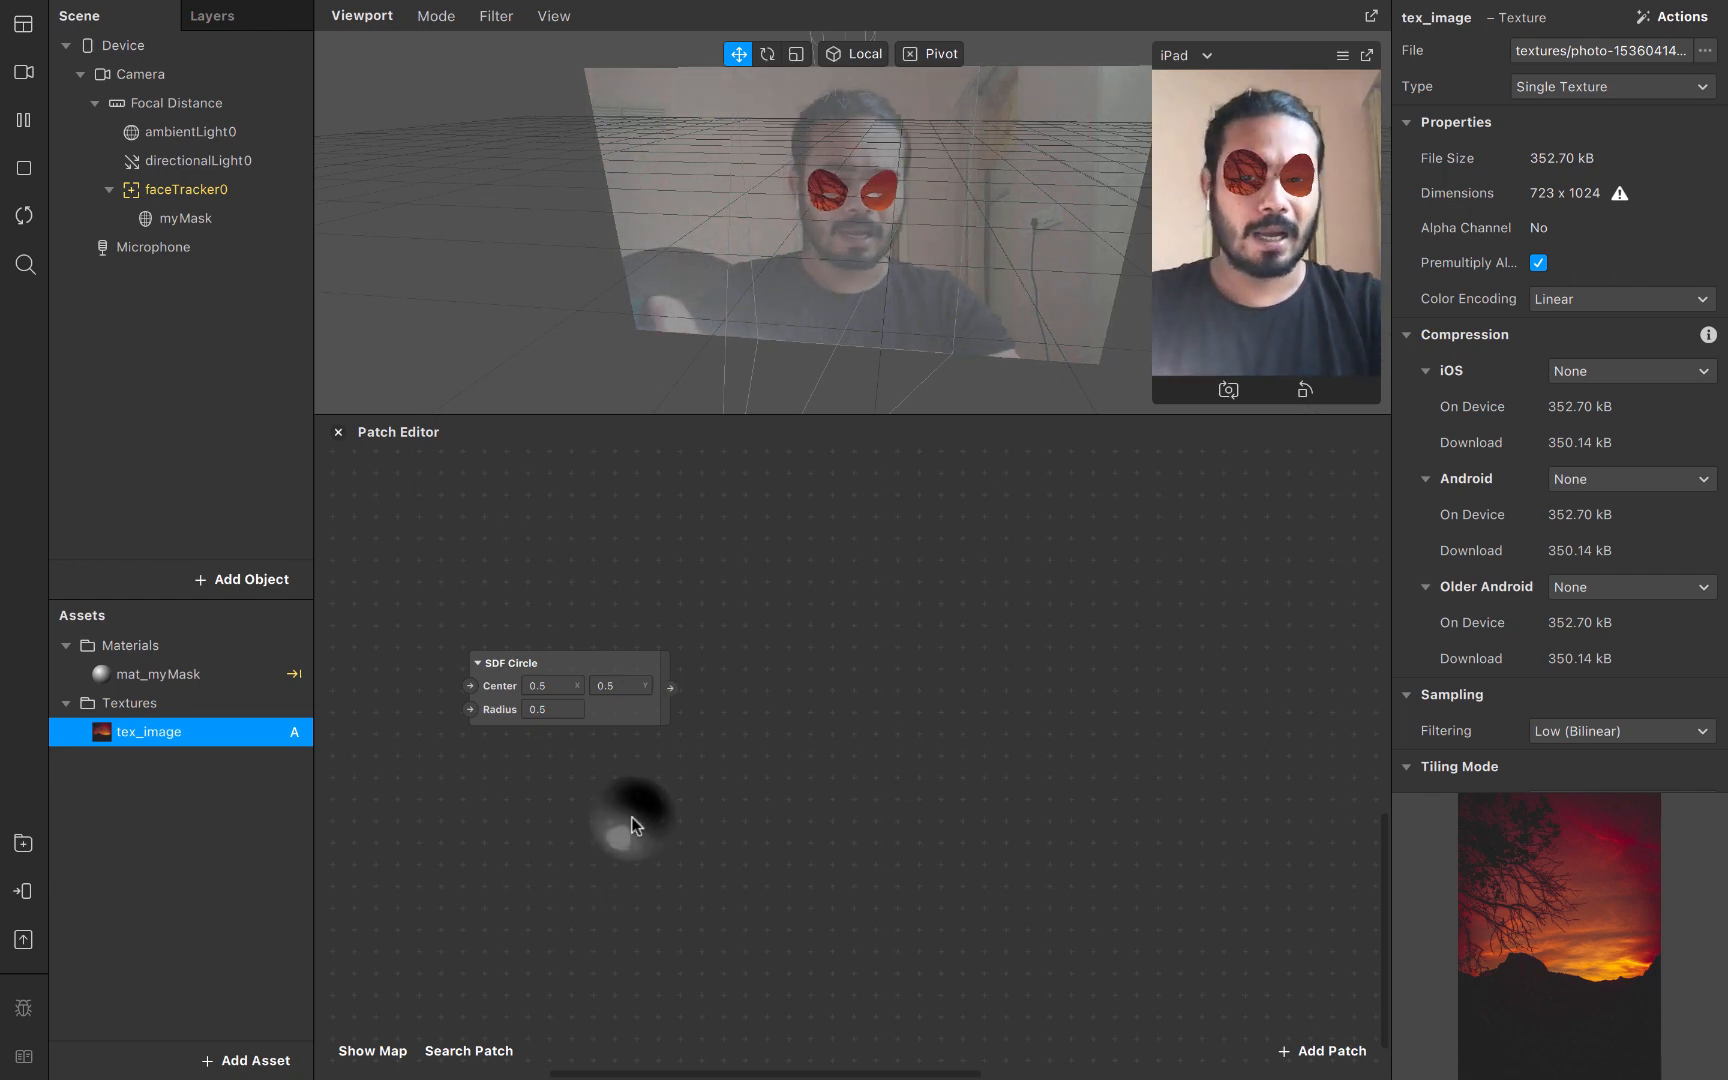
scroll(630, 818, "down", 2, "ctrl")
scroll(632, 820, "down", 3, "ctrl")
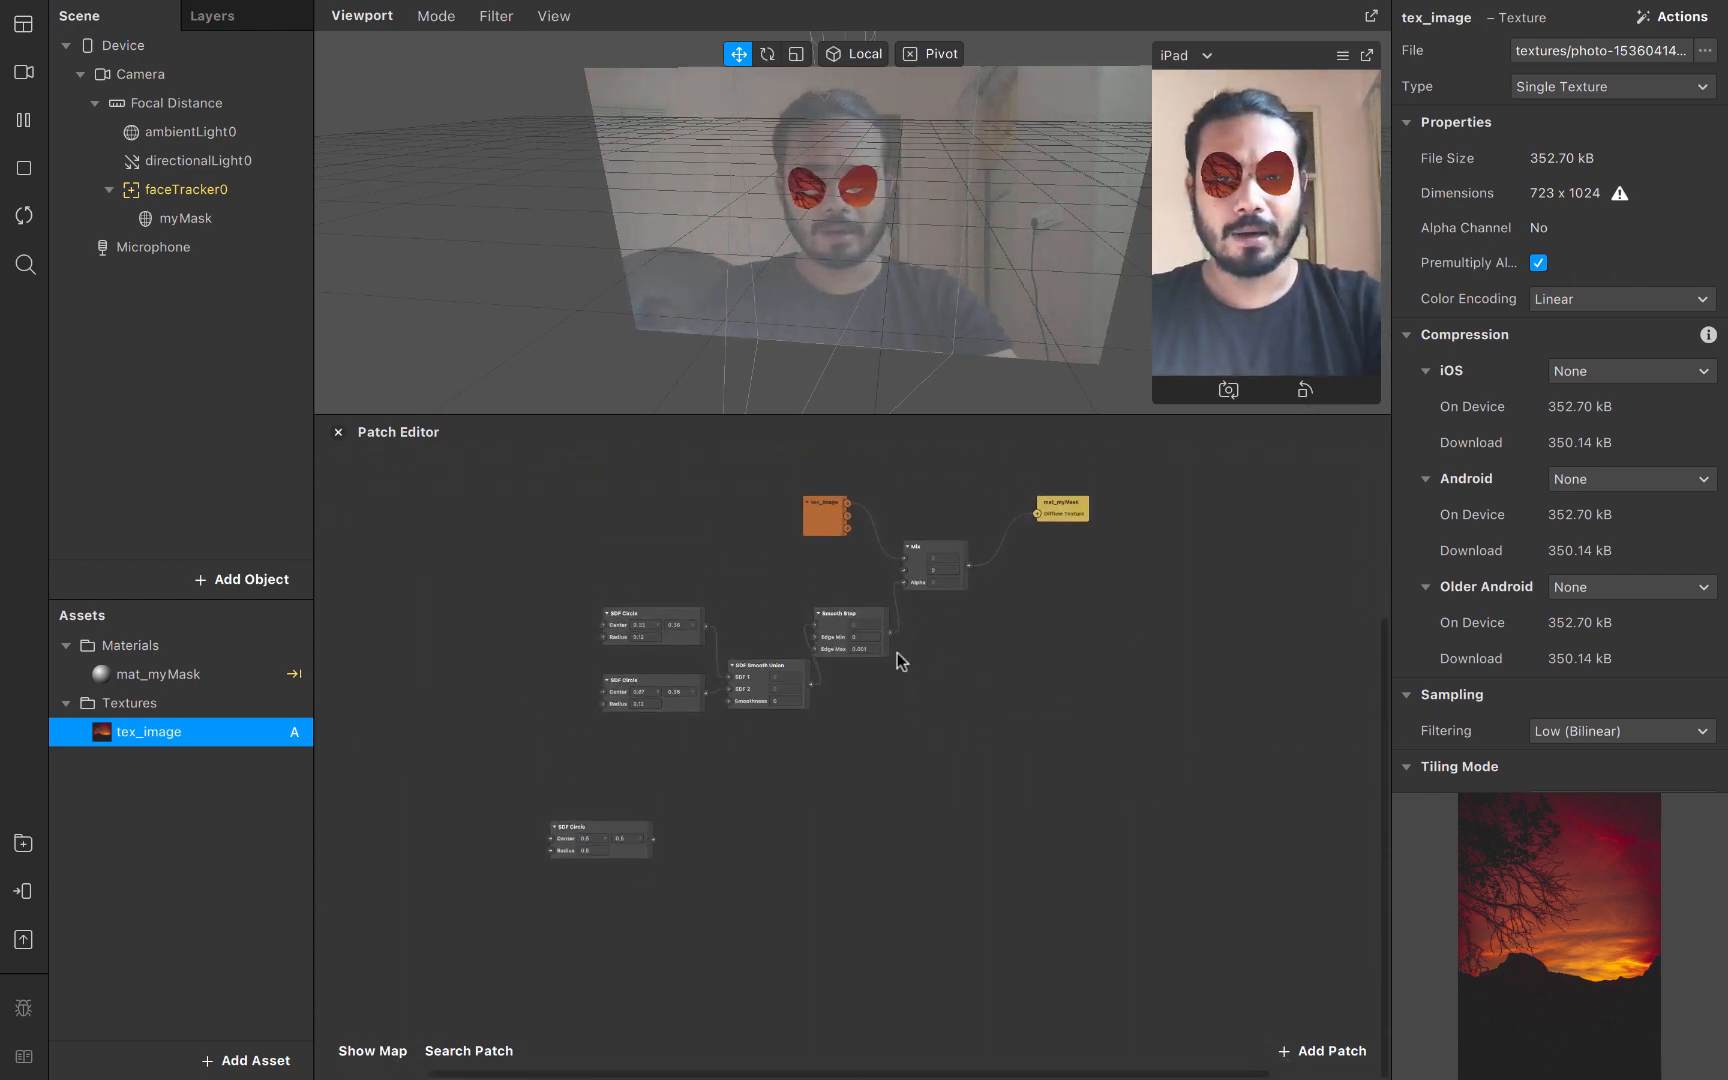
left_click_drag(856, 626, 872, 828)
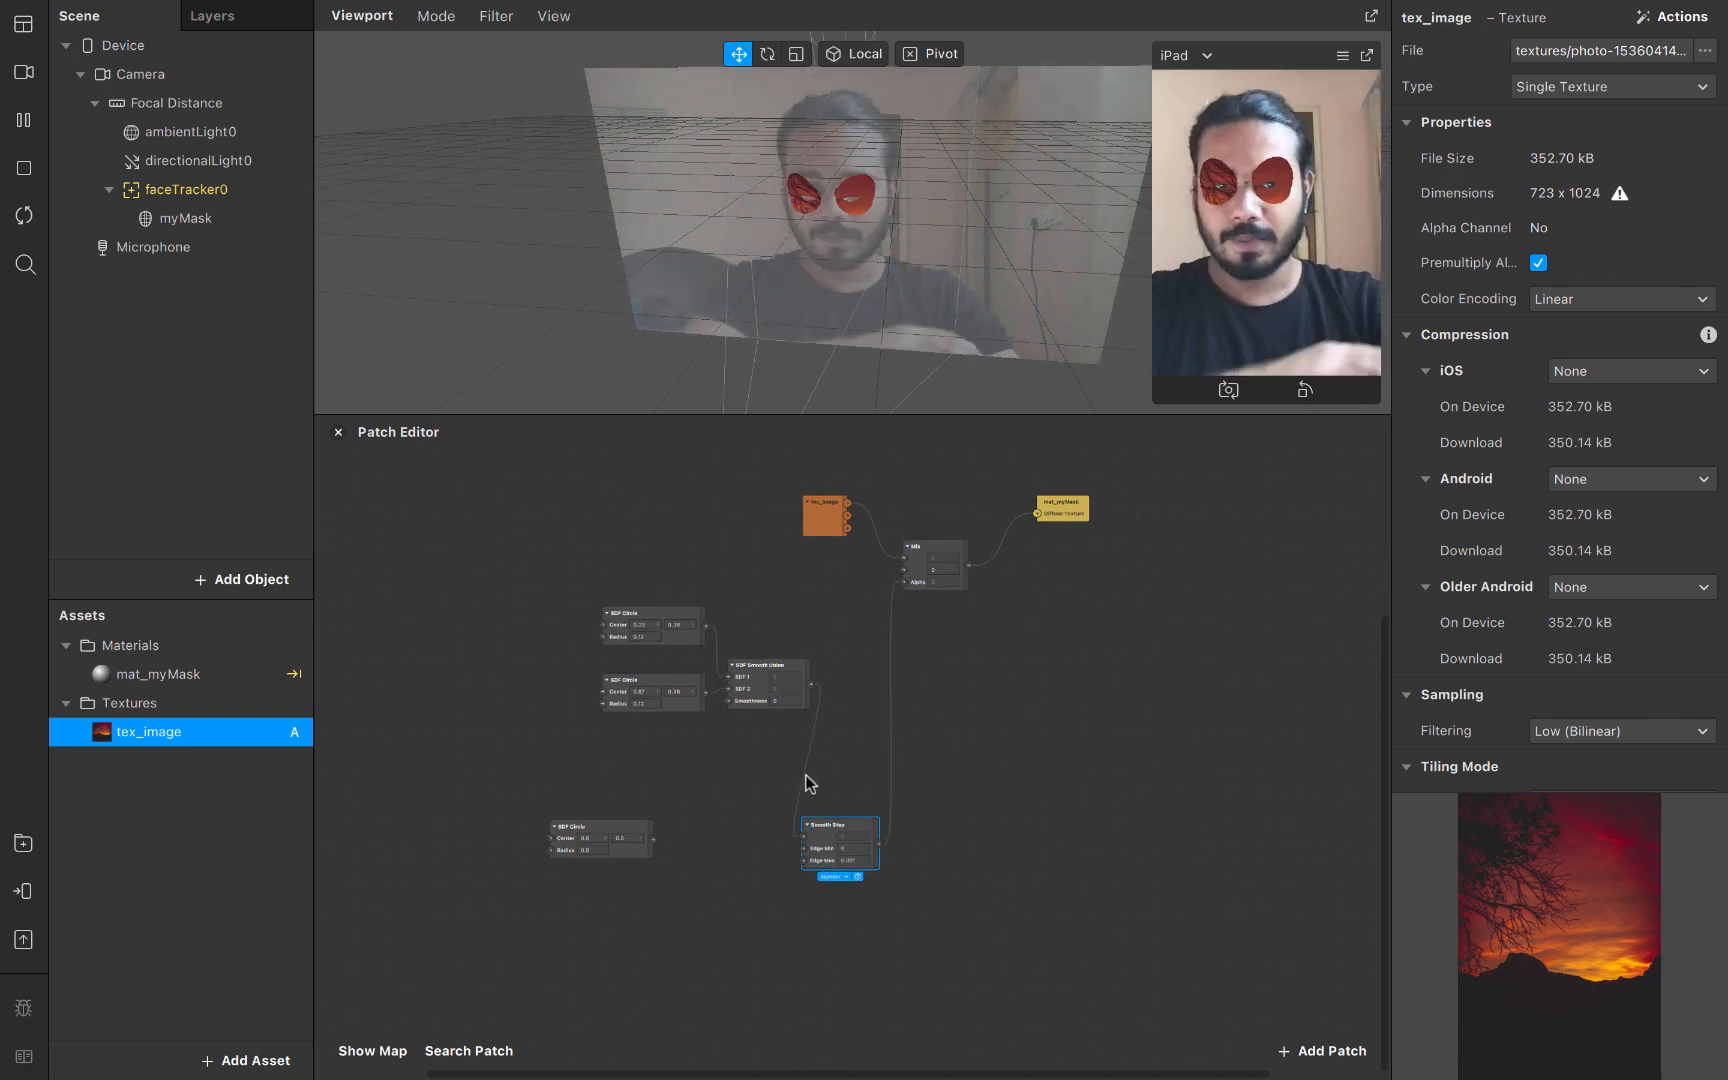
Wrap the two eye SDF Circles and their SDF Smooth Union in a comment labelled Eyes, and move it further left
left_click_drag(564, 586, 805, 752)
right_click(660, 609)
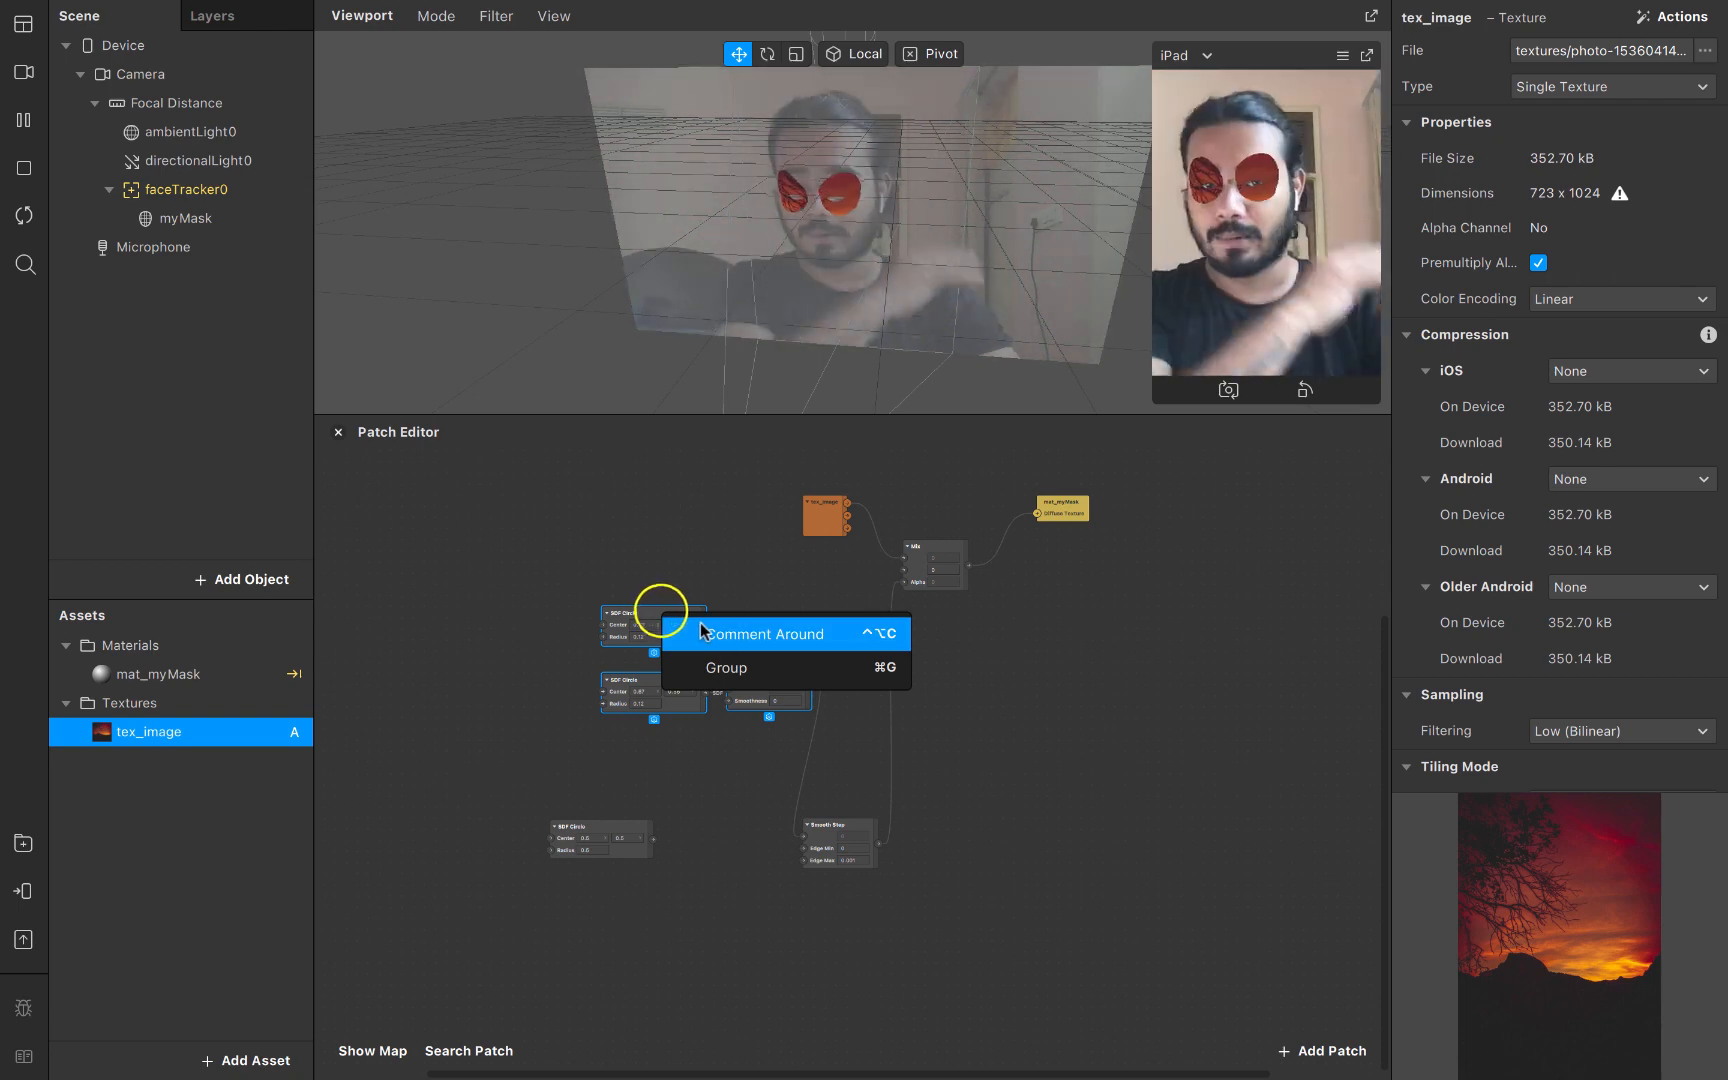
left_click(701, 622)
left_click(612, 593)
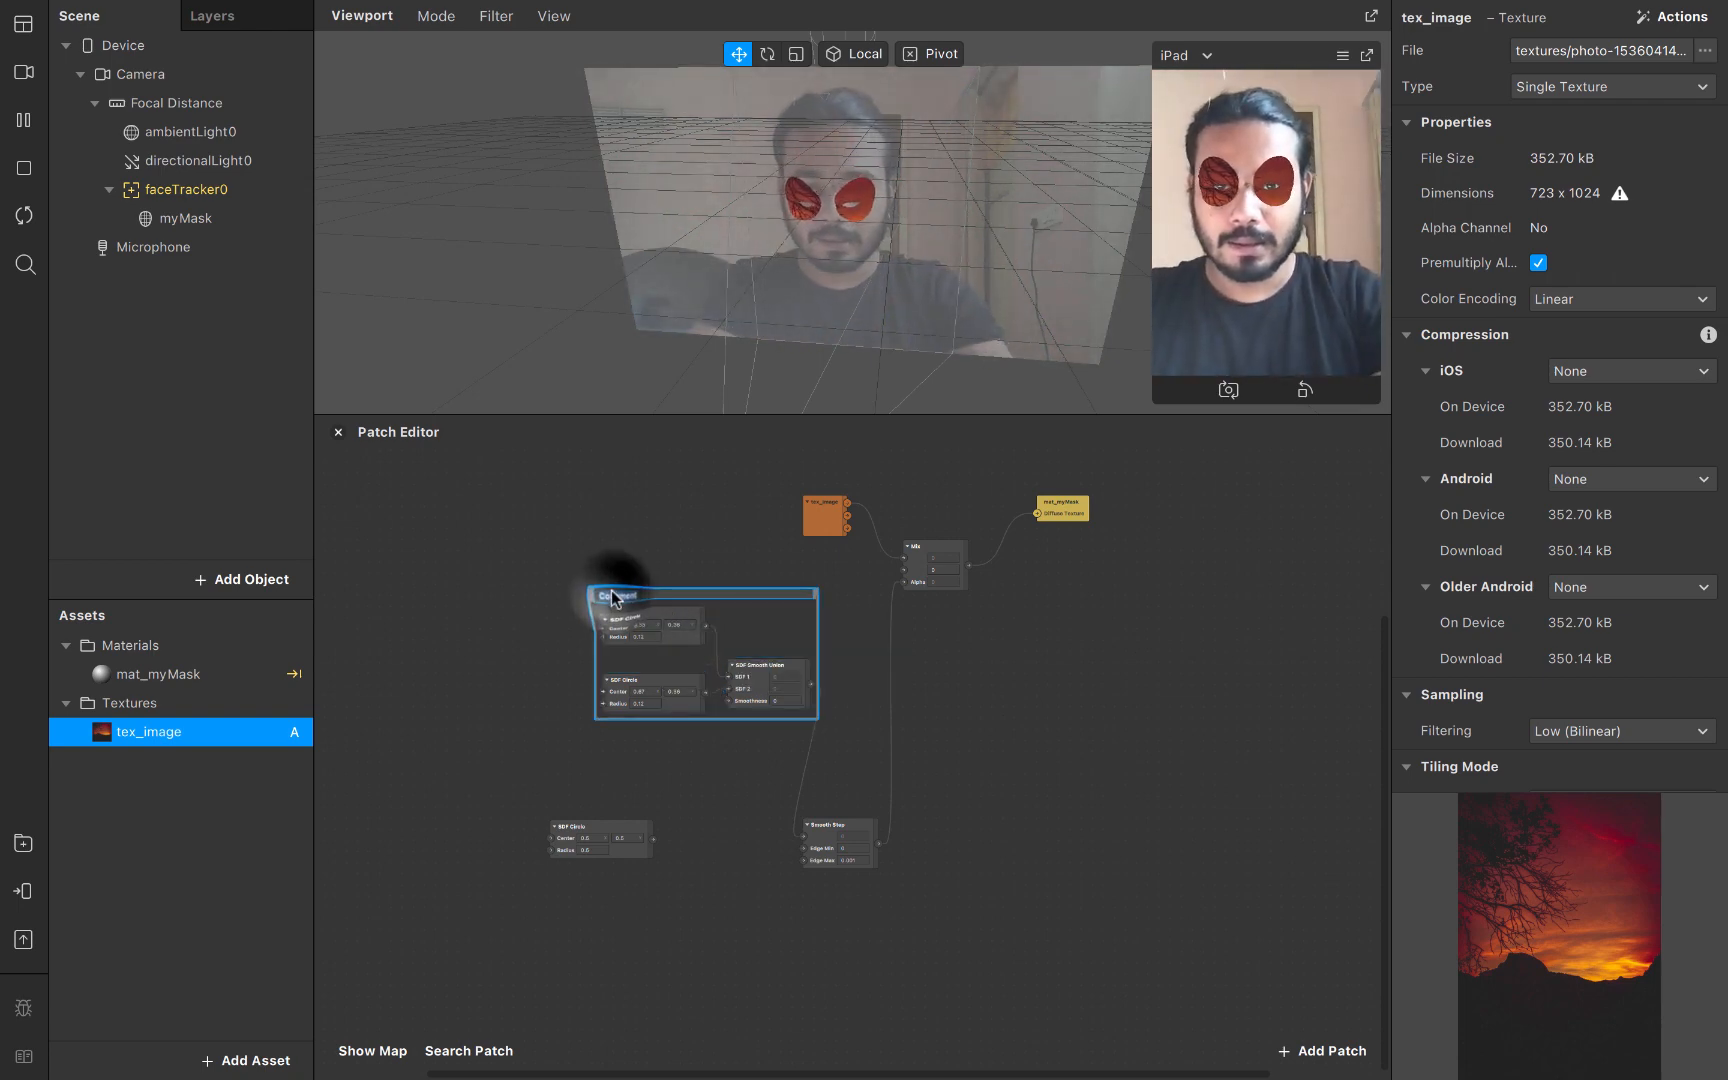
left_click(466, 726)
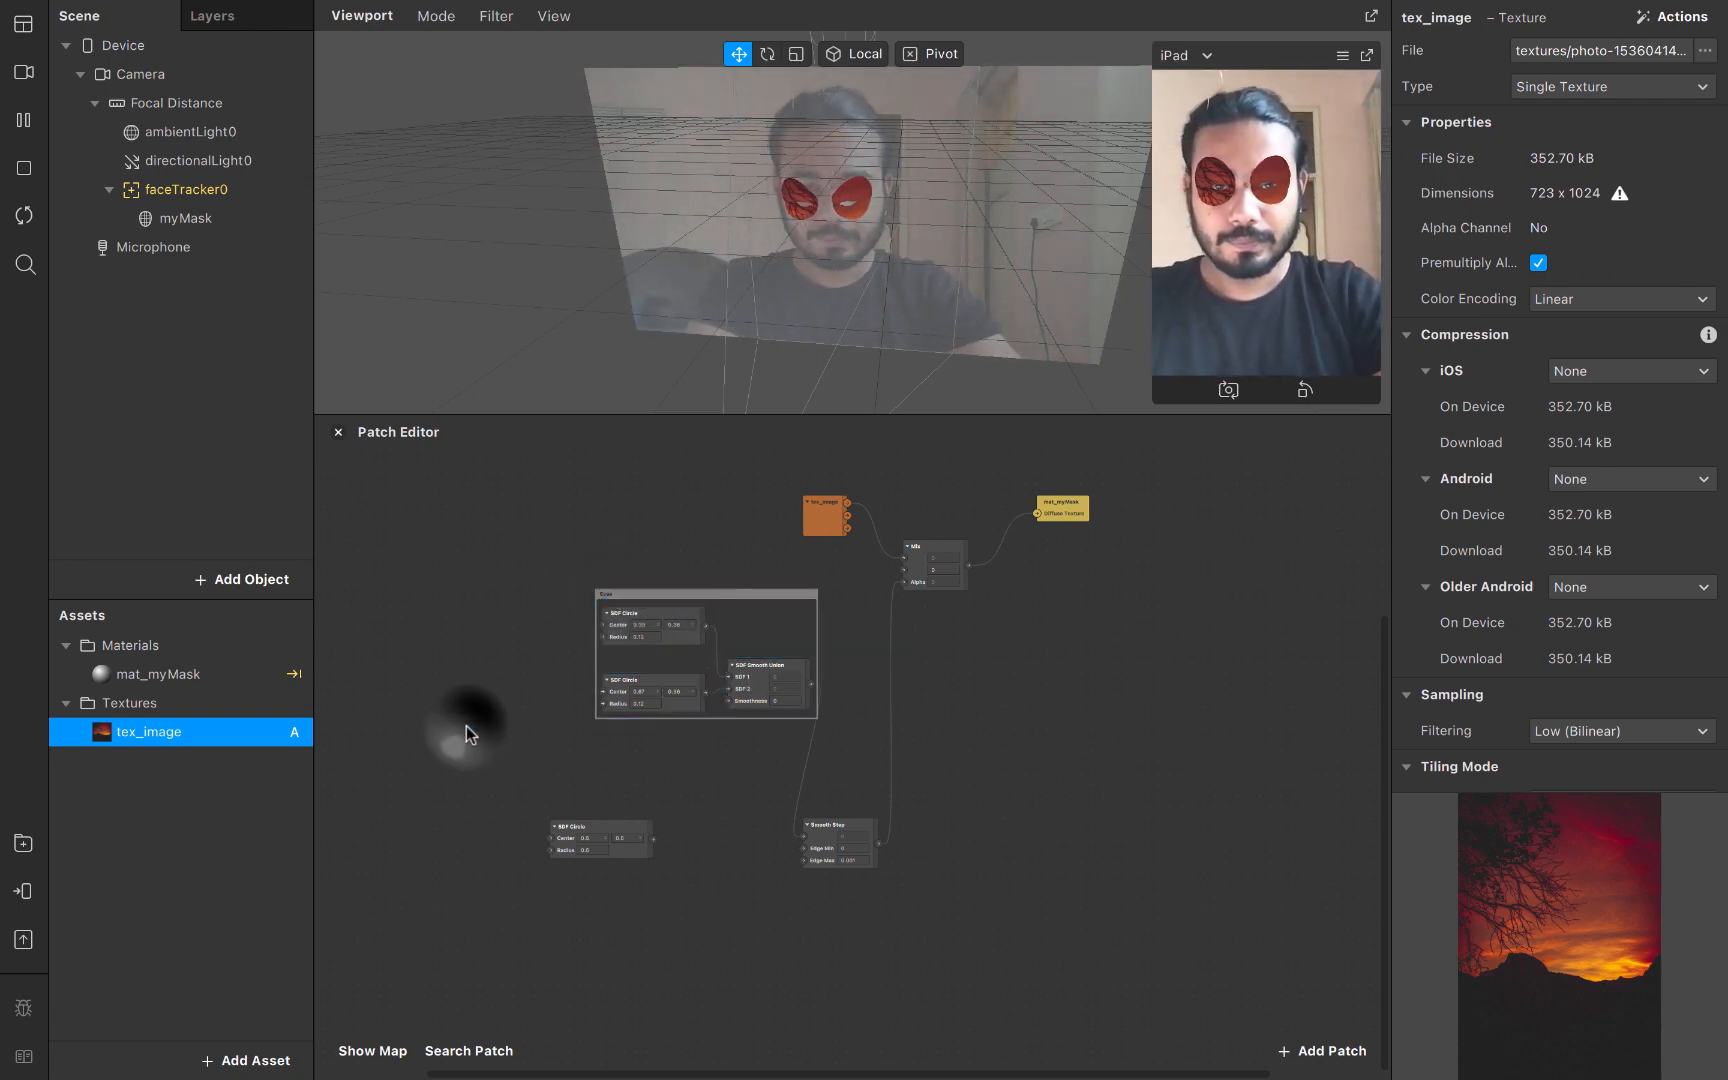
left_click(687, 595)
left_click_drag(687, 595, 504, 575)
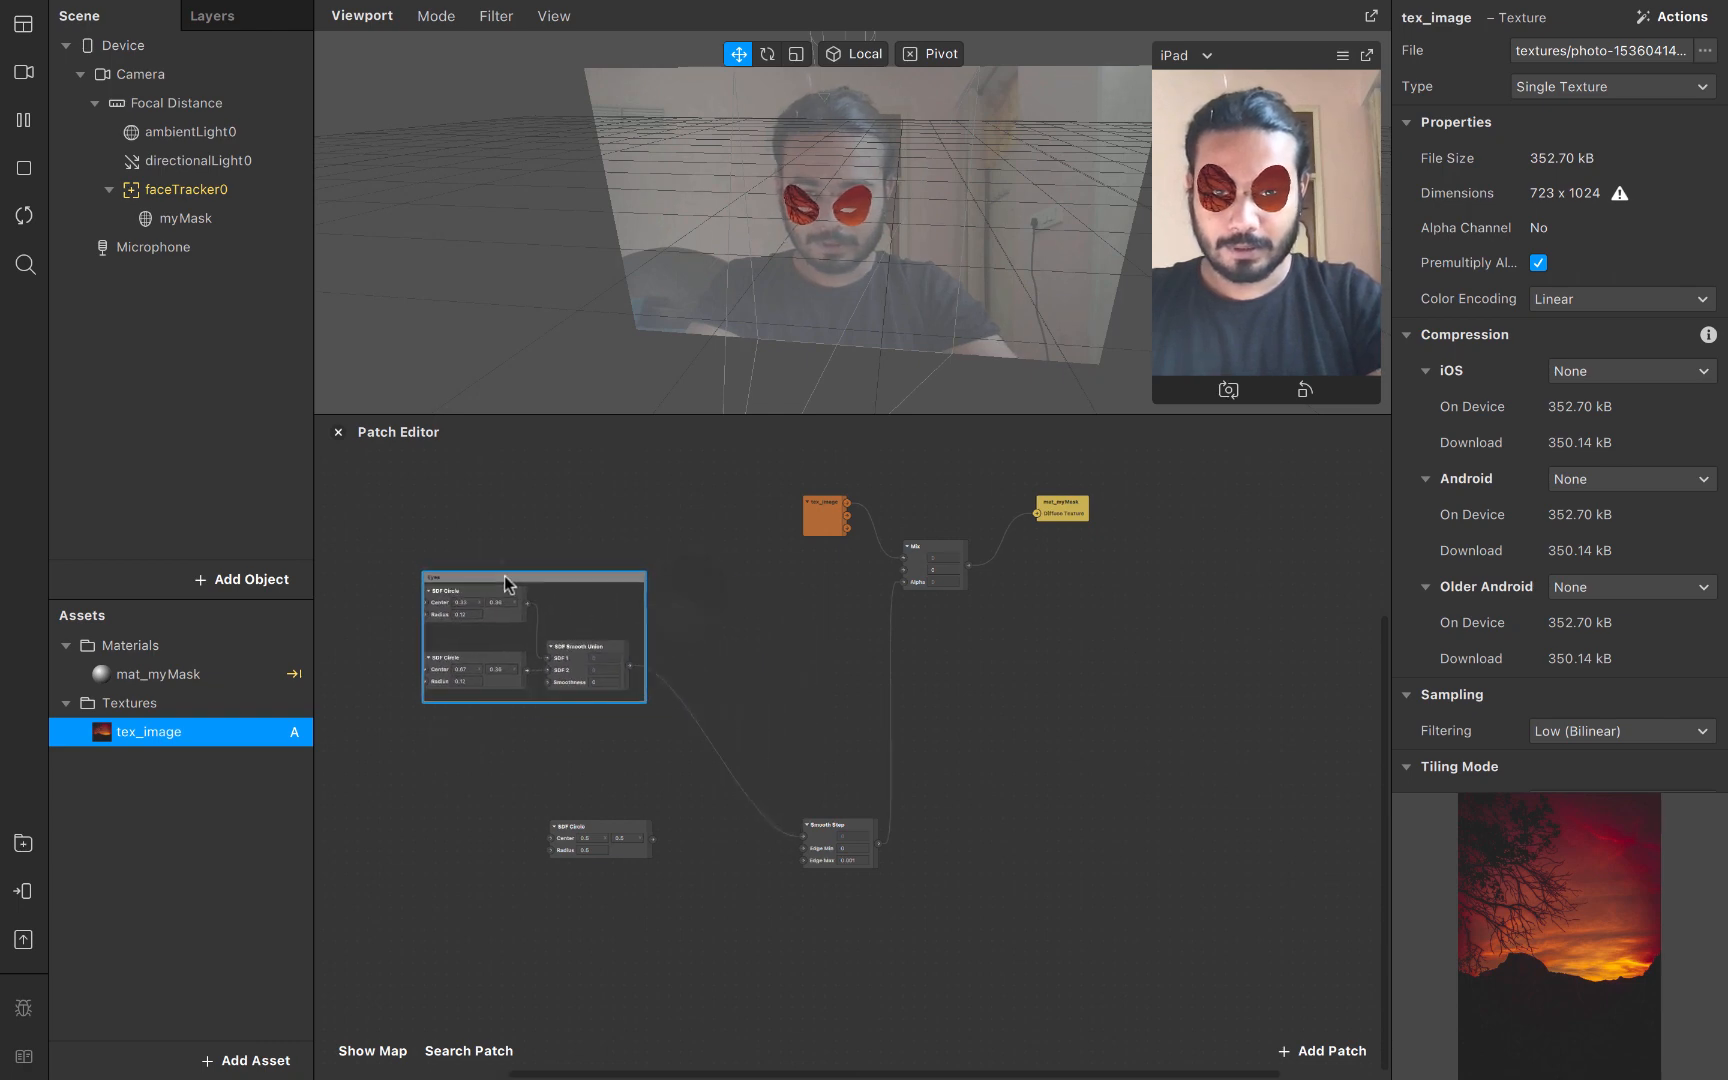
Move the tex_image, Mix and mat_myMask patches together down, closer to the Smooth Step patch
scroll(520, 771, "down", 3)
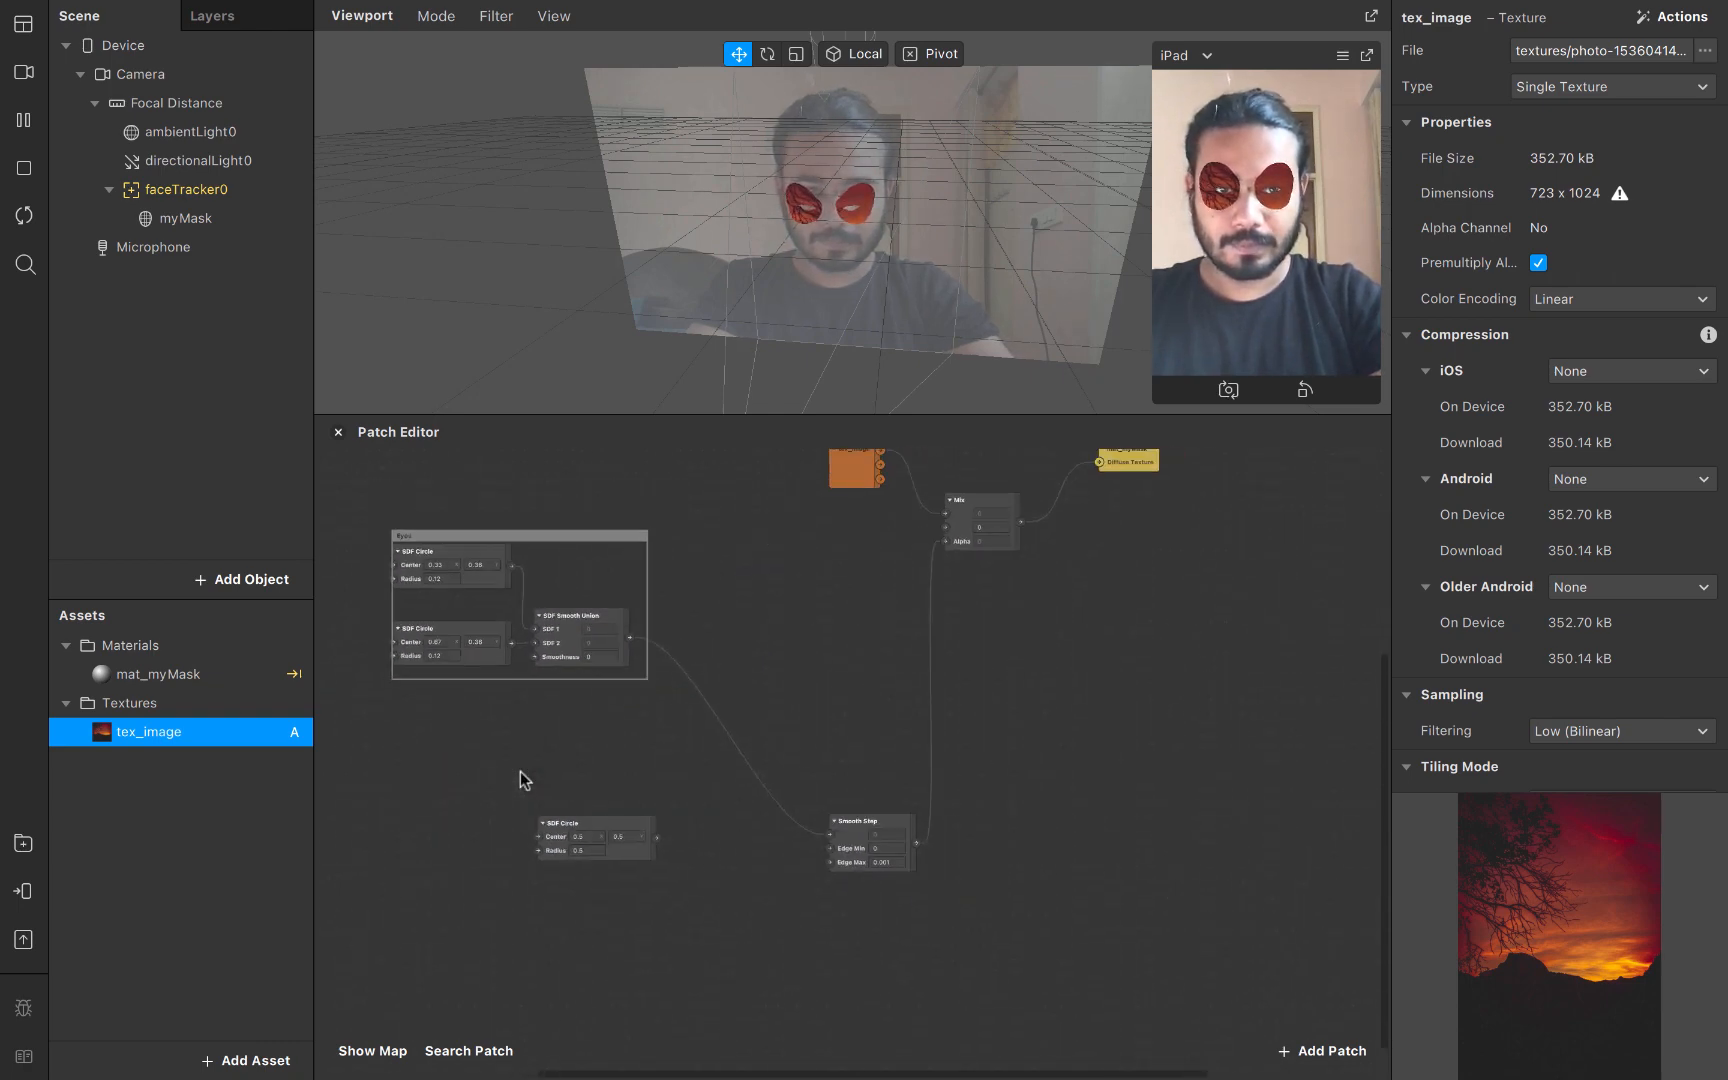
scroll(984, 518, "left", 3)
scroll(973, 468, "up", 2)
left_click_drag(870, 517, 1098, 634)
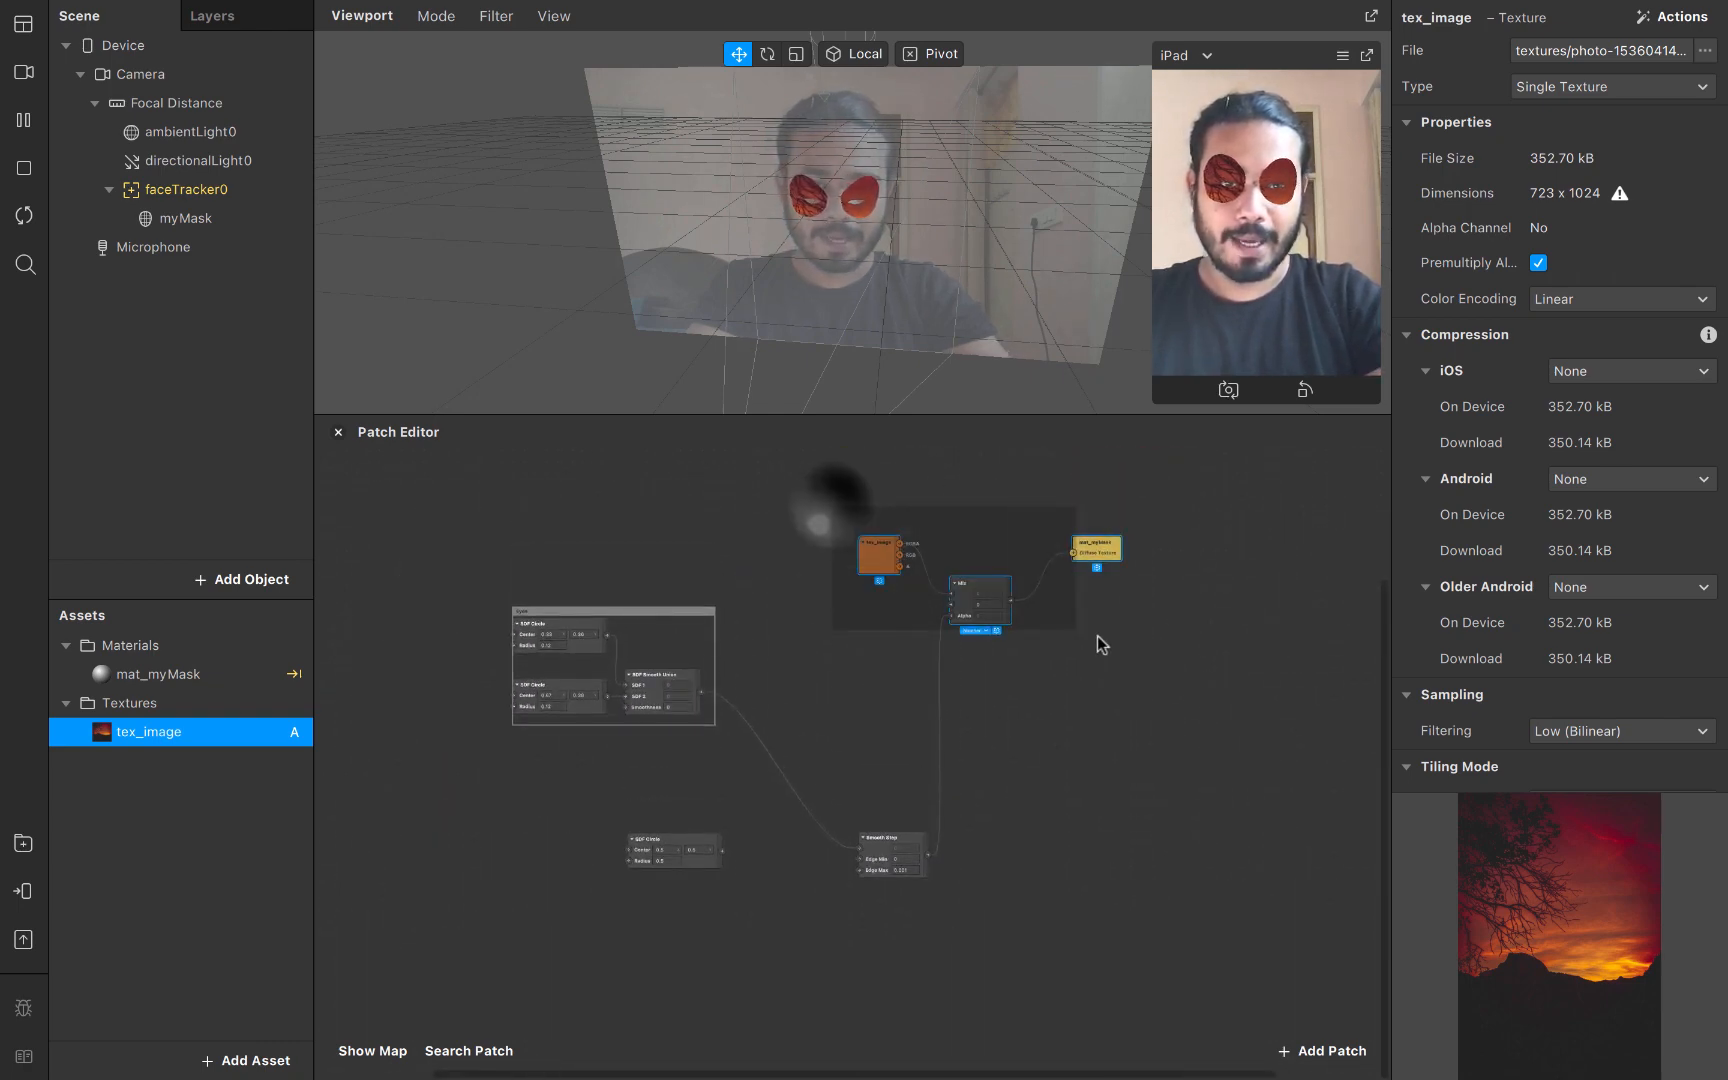
left_click_drag(989, 584, 1040, 777)
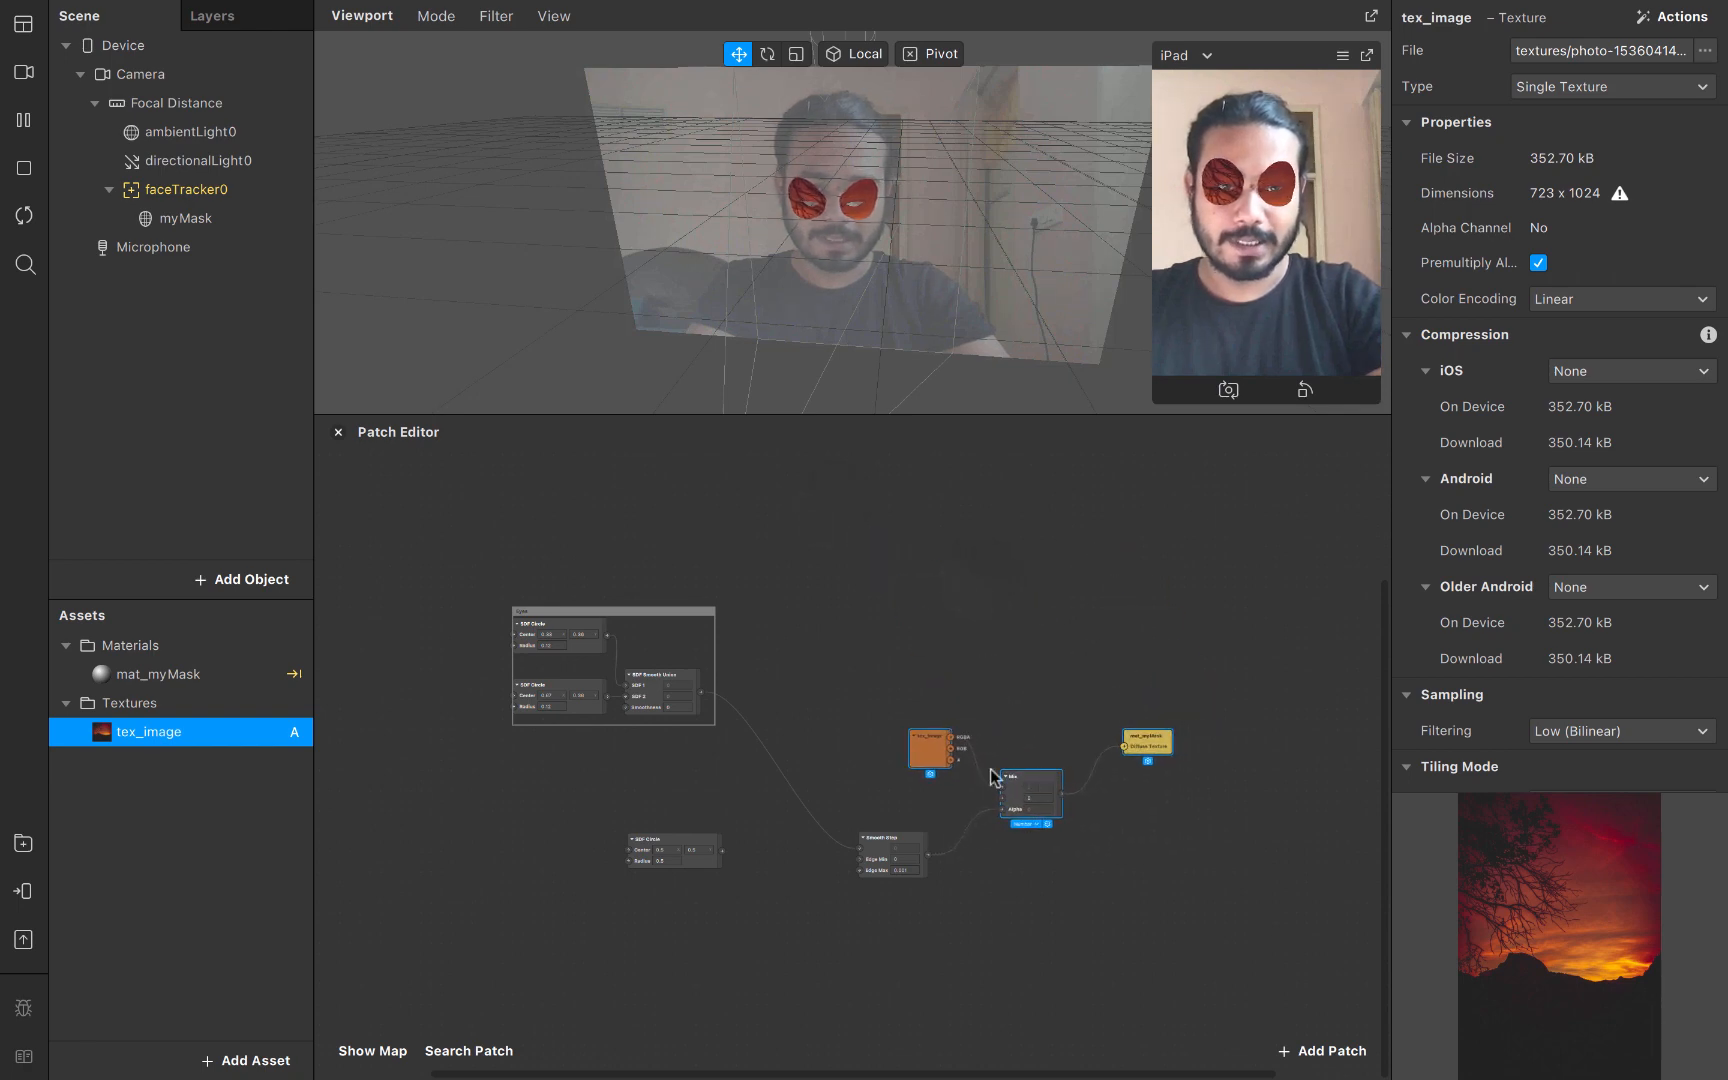
Shift the new SDF Circle left and connect its output to the Smooth Step's first input, replacing the SDF Smooth Union connection
scroll(873, 778, "up", 3)
scroll(873, 778, "left", 5)
scroll(764, 812, "down", 5)
scroll(764, 812, "right", 3)
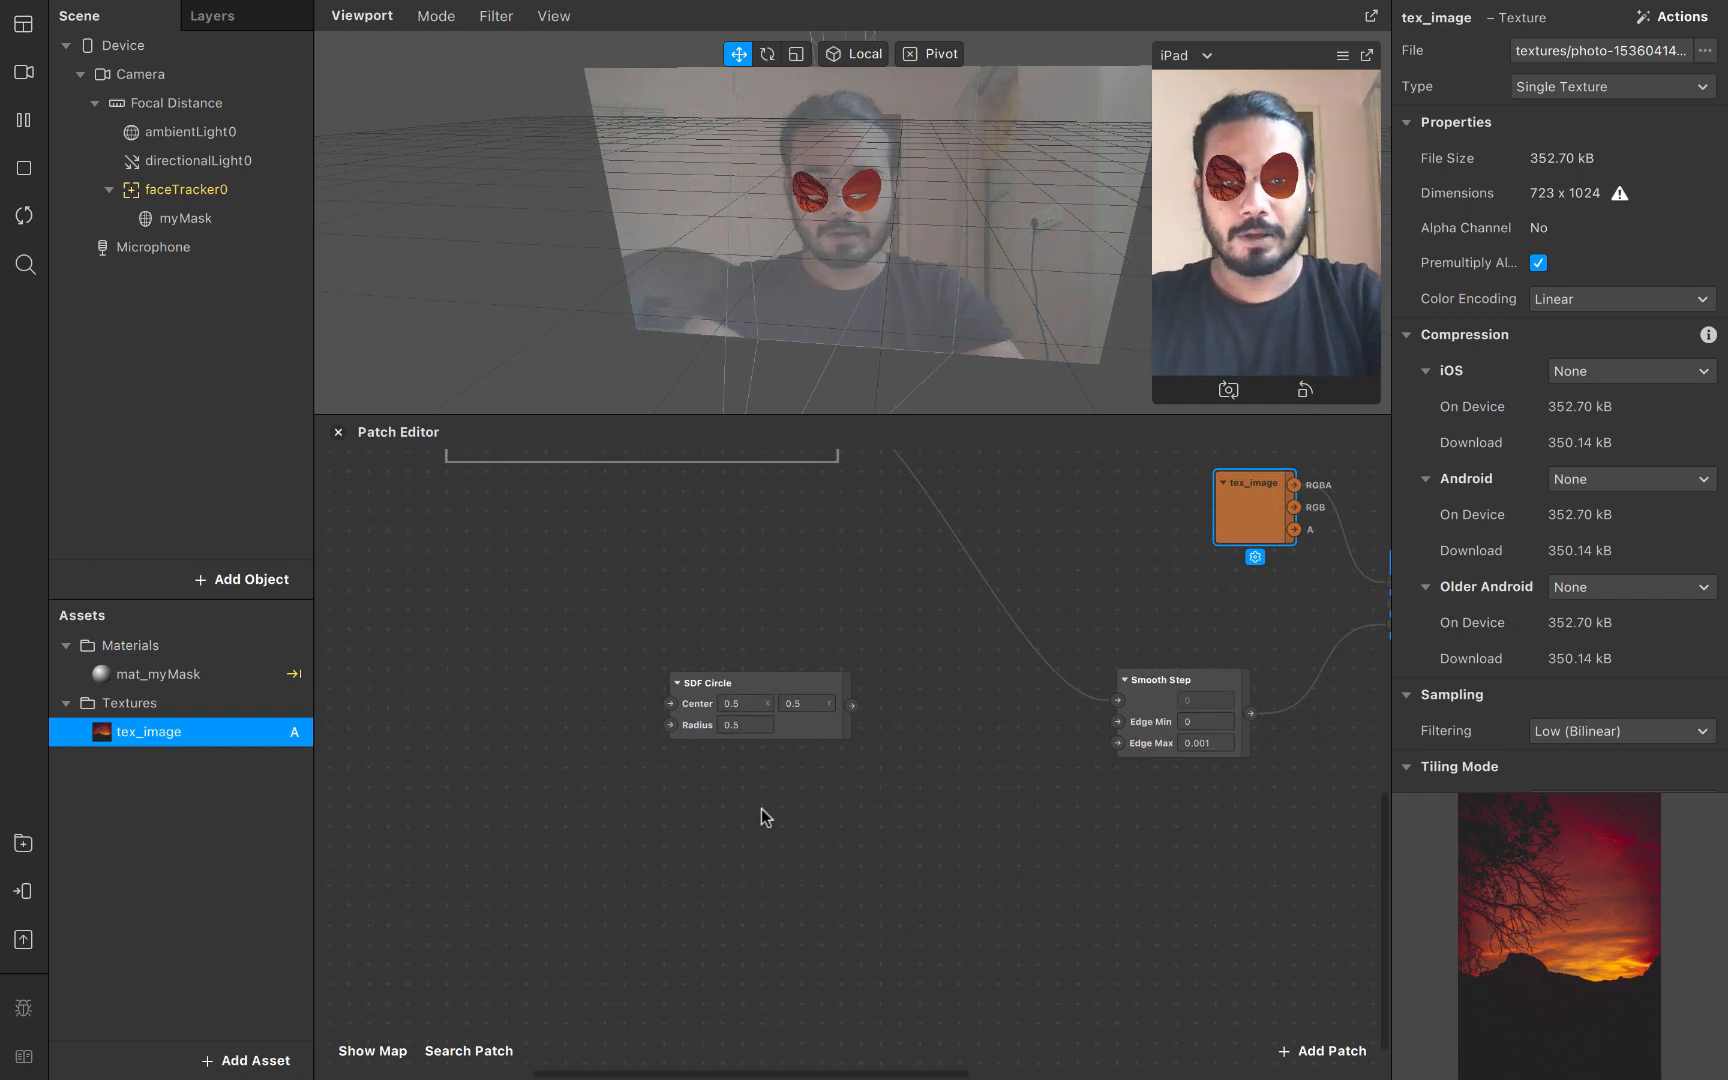
left_click_drag(801, 733, 1117, 701)
mouse_move(688, 722)
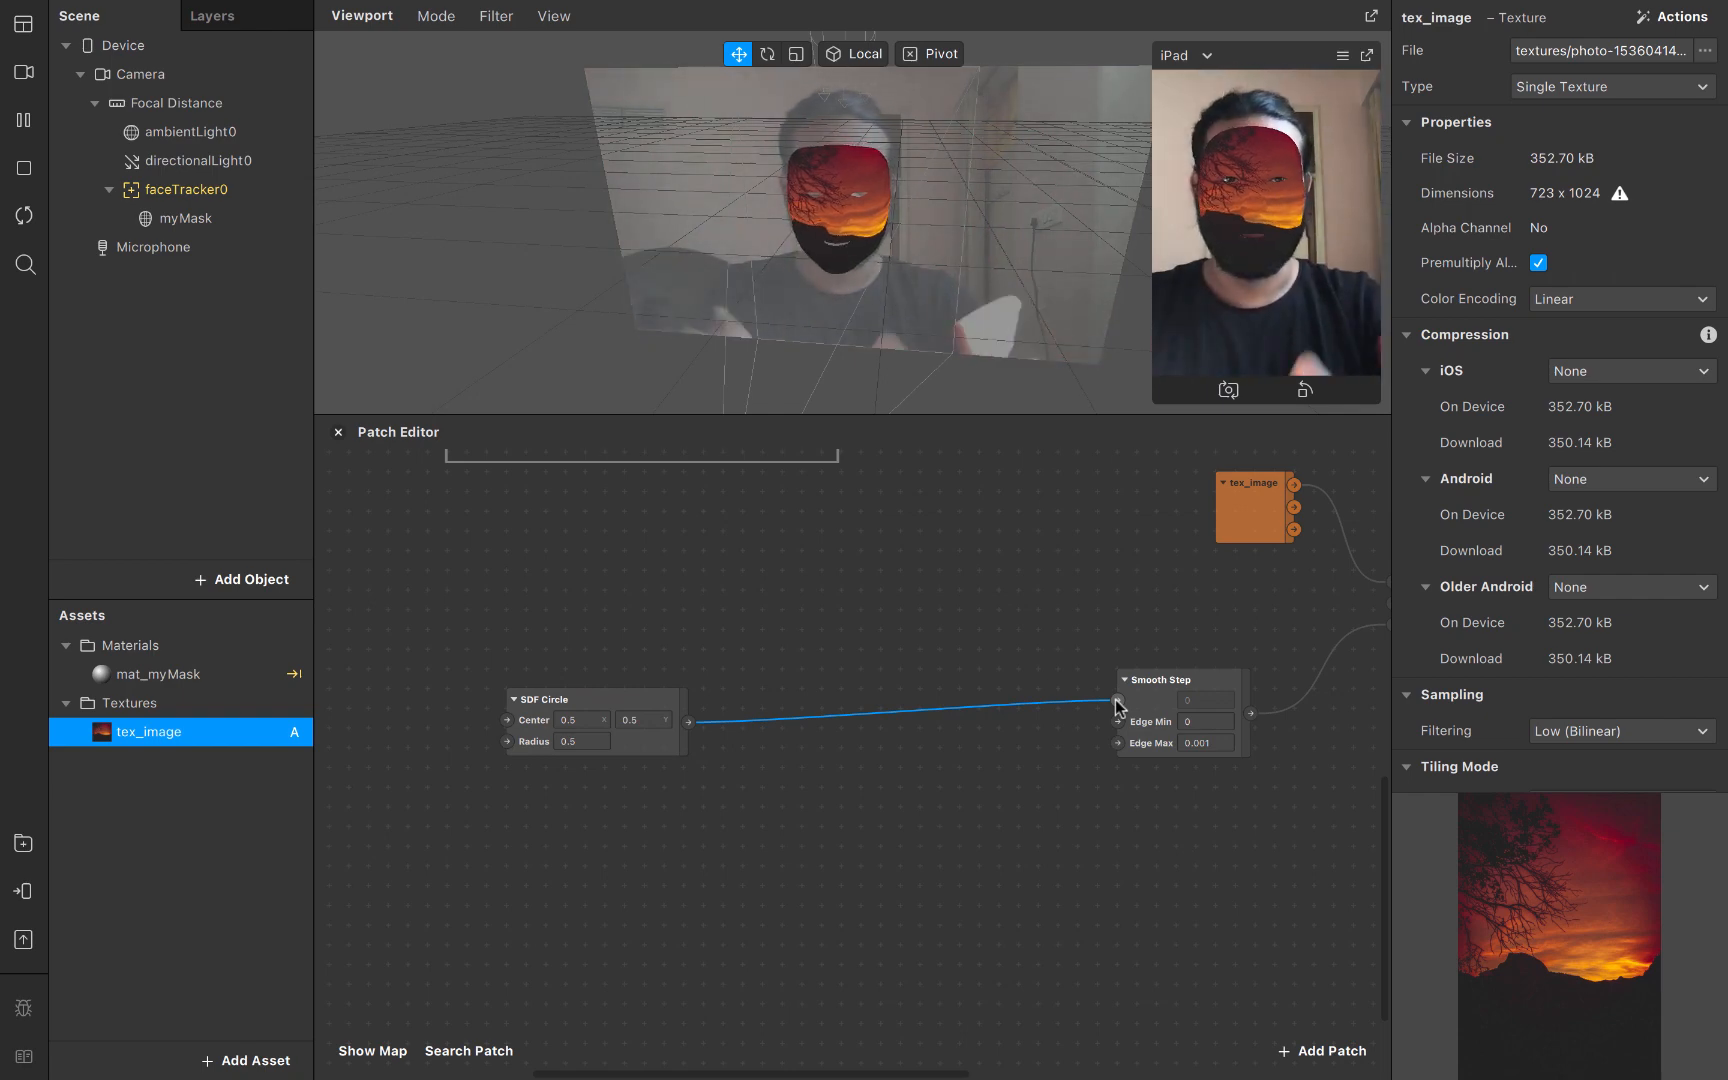
left_click(747, 782)
Set the new SDF Circle patch's Radius to 0.01
left_click(596, 722)
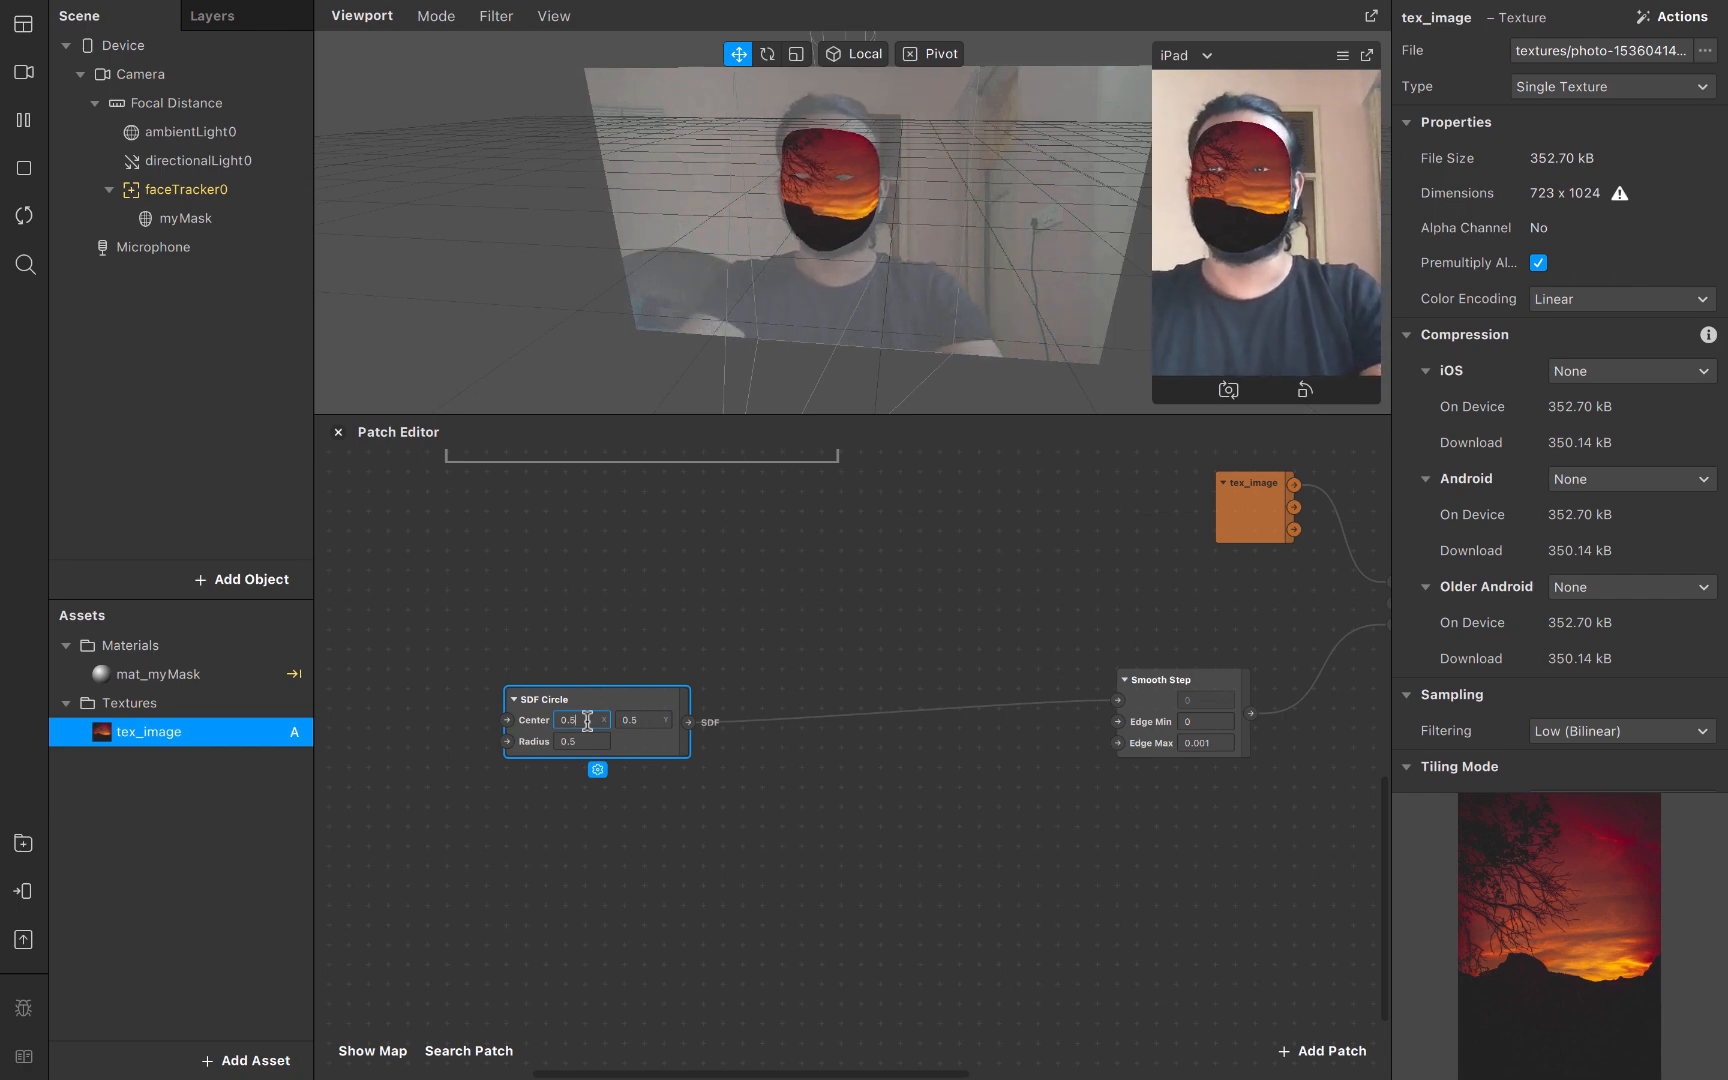
left_click(582, 742)
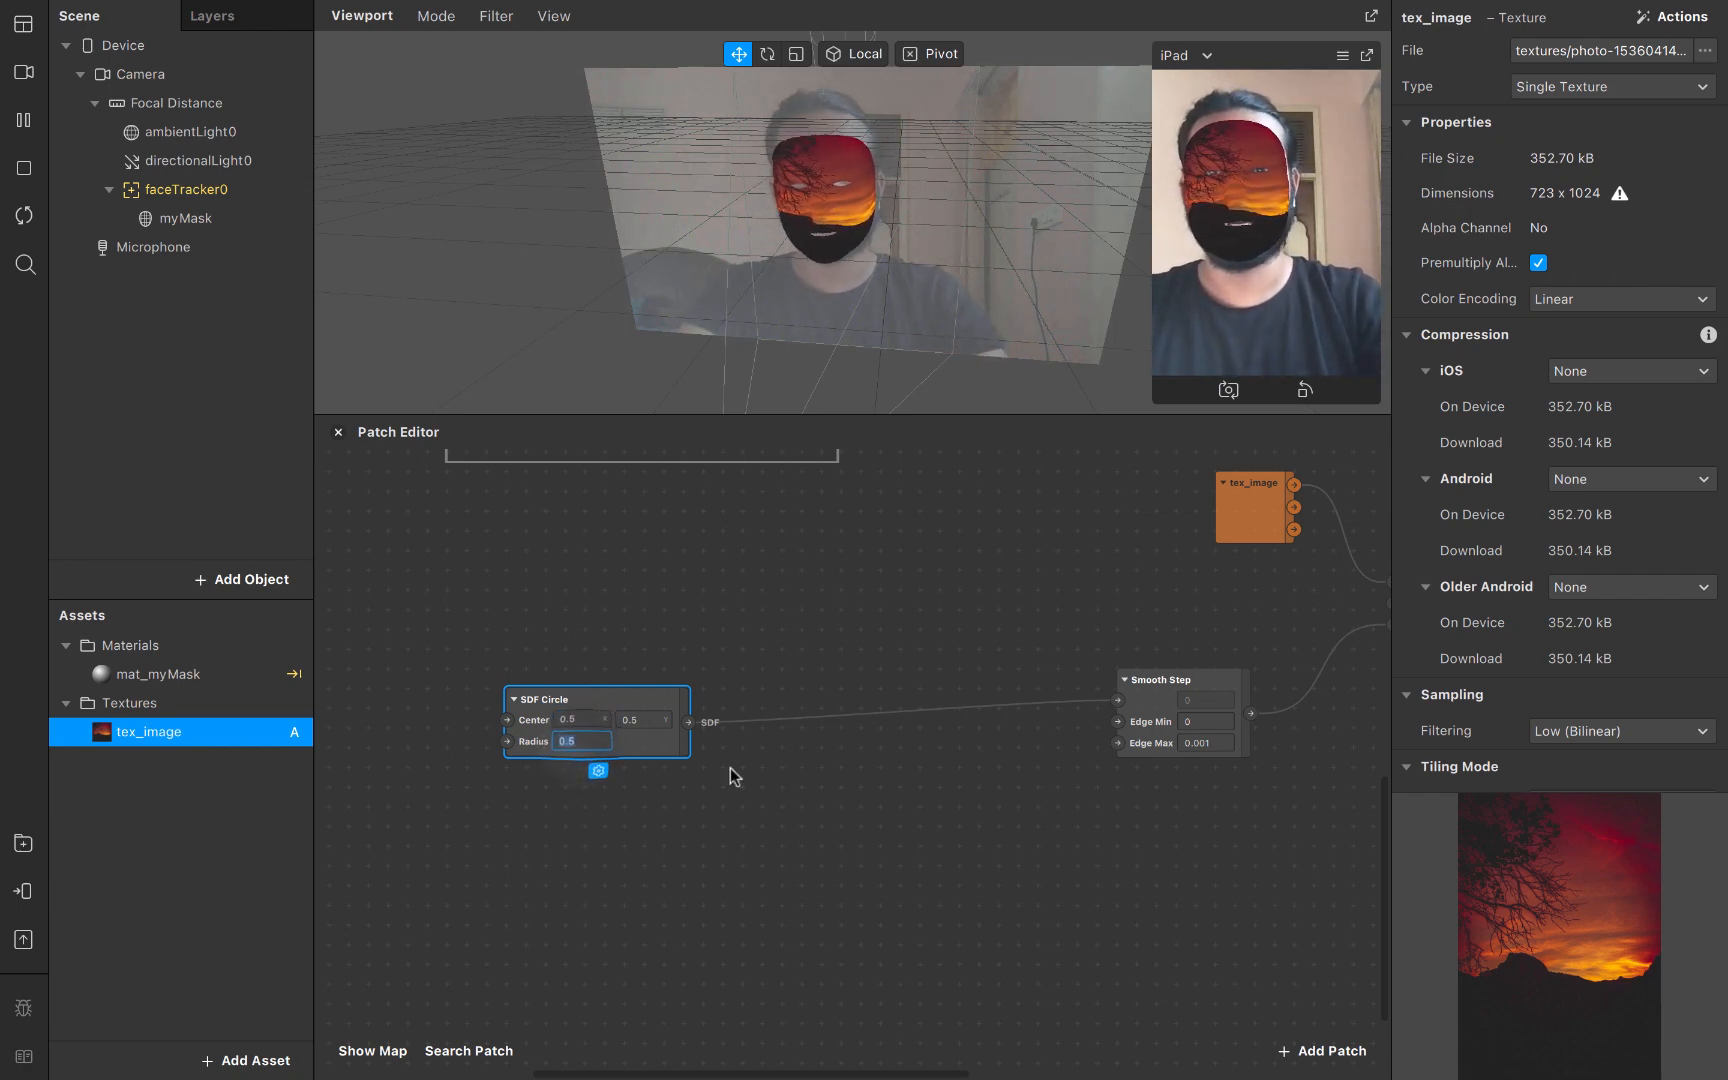
type("0.0")
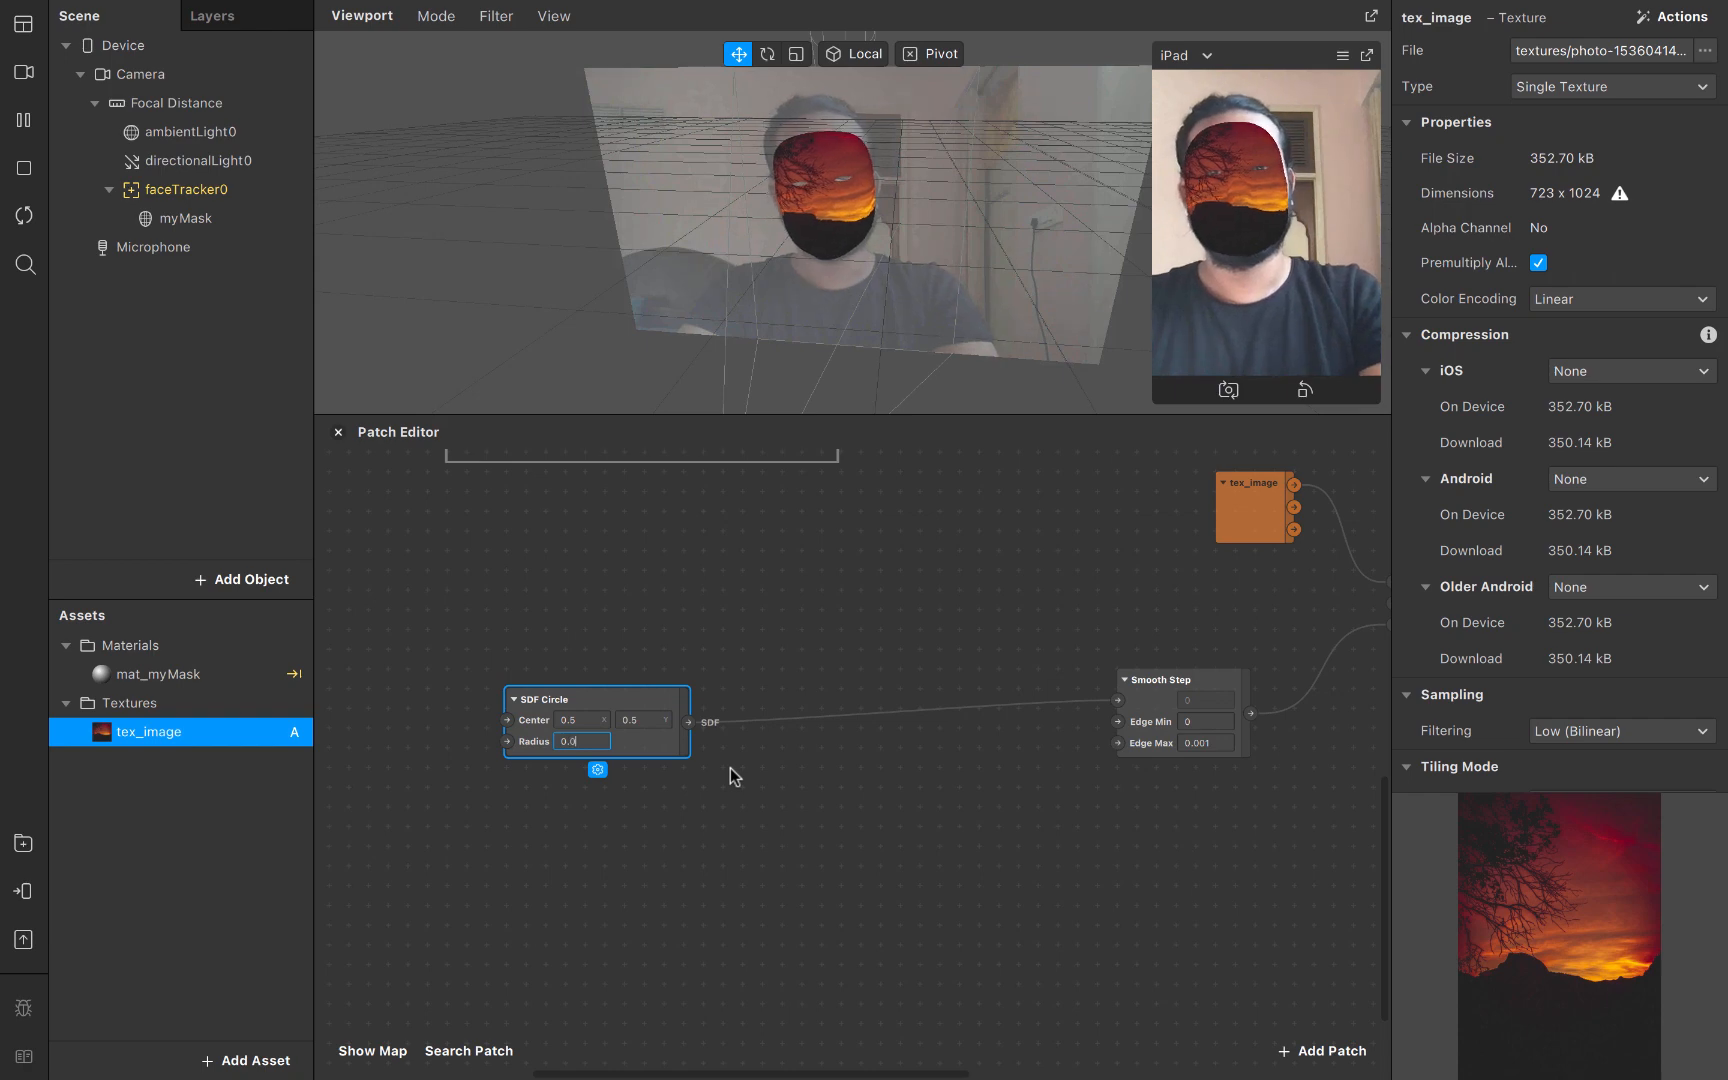
type("1")
key("Return")
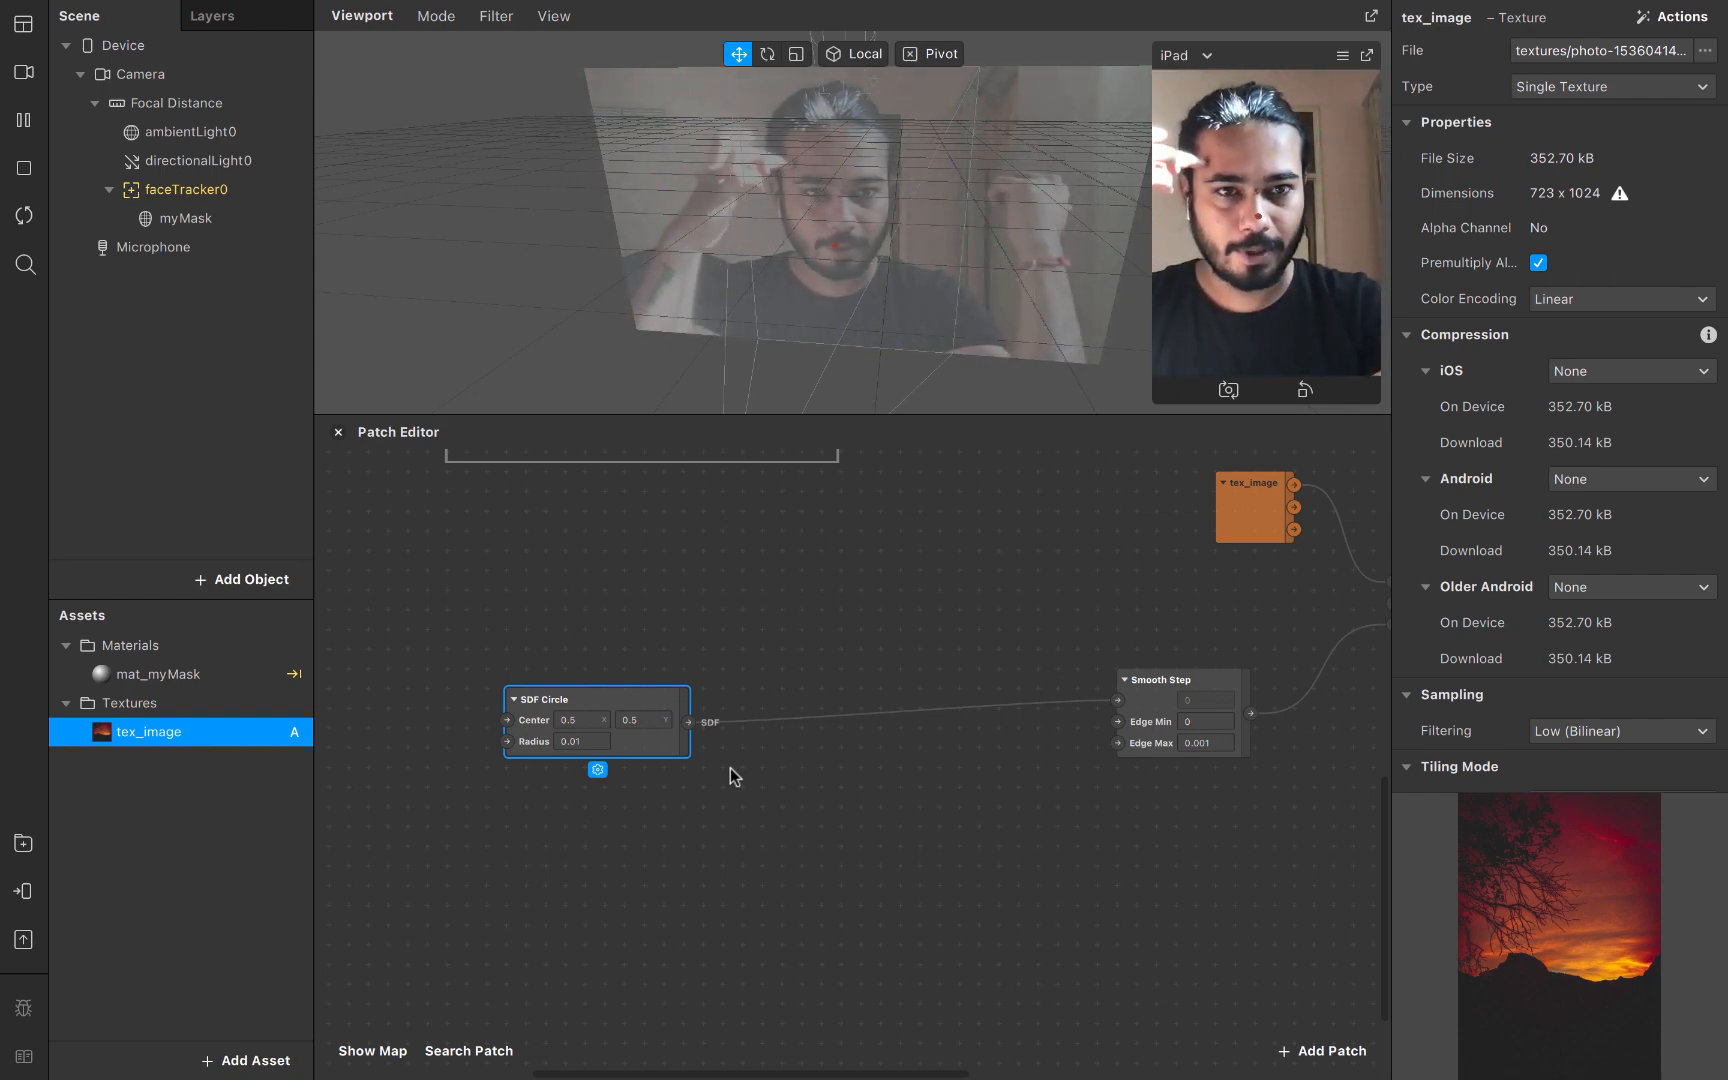
Add a second SDF Smooth Union combining the eyes' union as SDF 1 and the new SDF Circle as SDF 2, feeding the Smooth Step
scroll(765, 691, "up", 2)
scroll(765, 691, "down", 3)
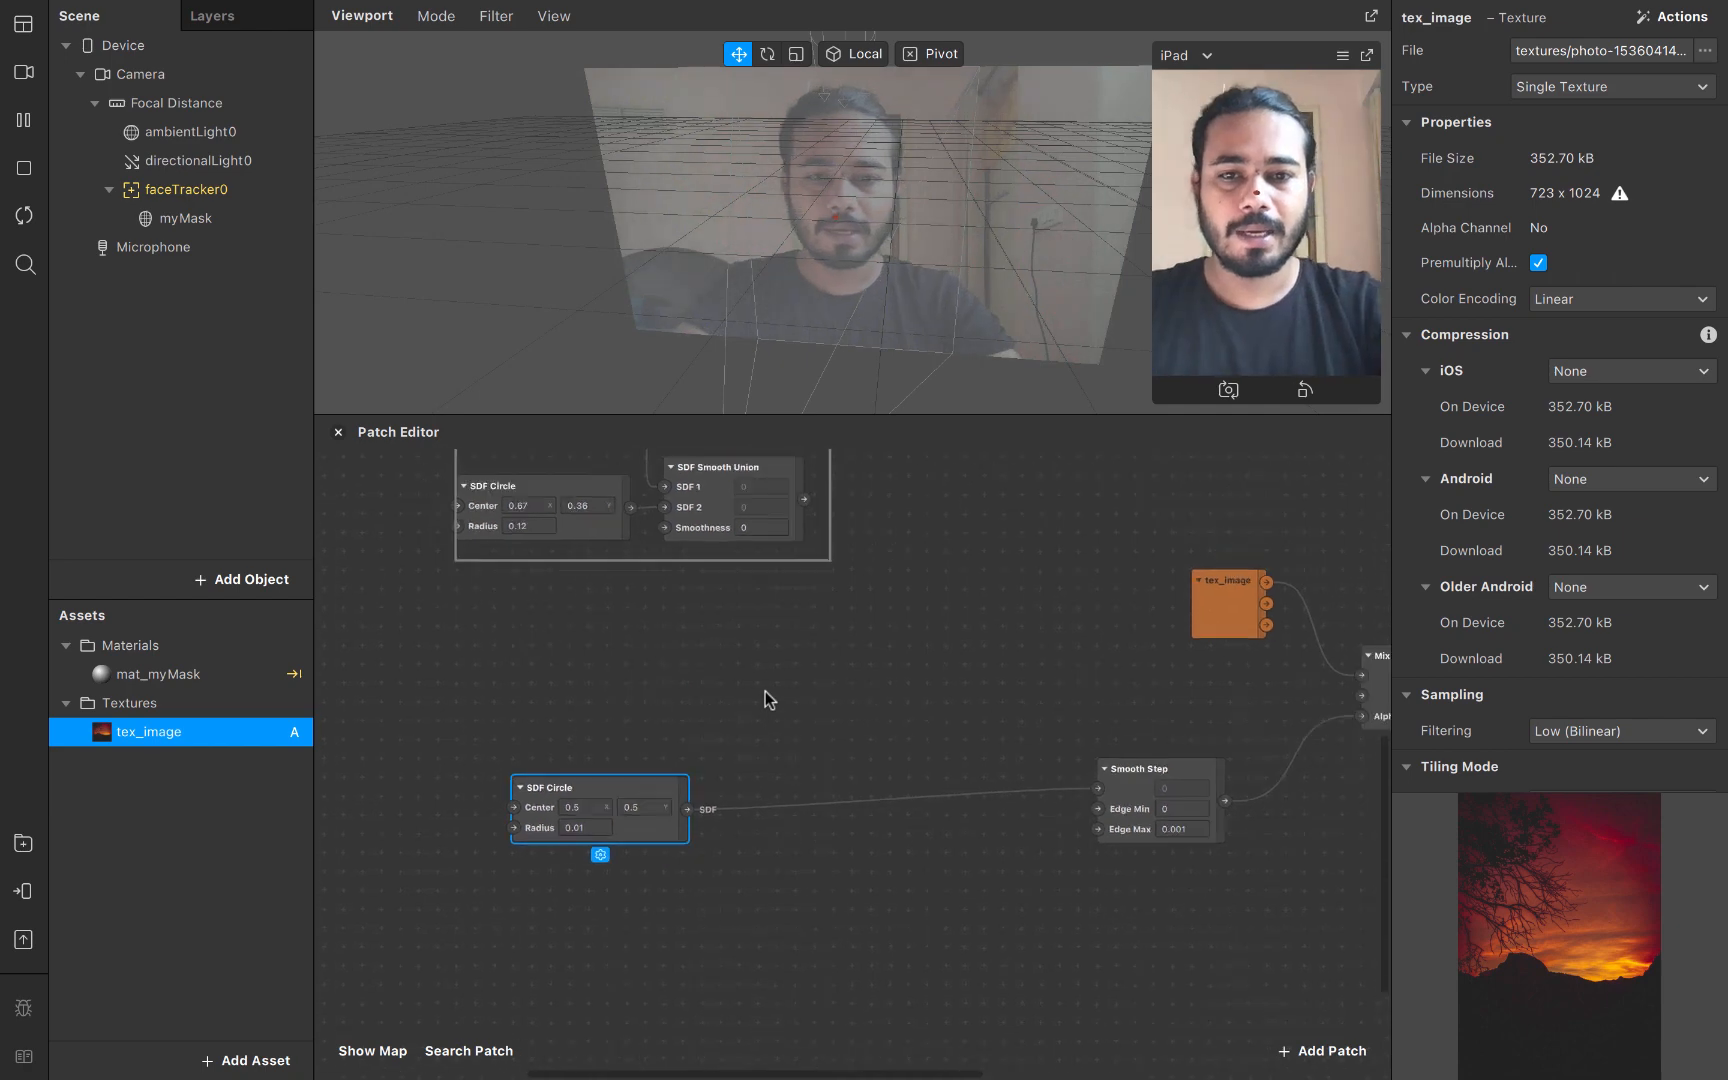
double_click(867, 699)
type("sm")
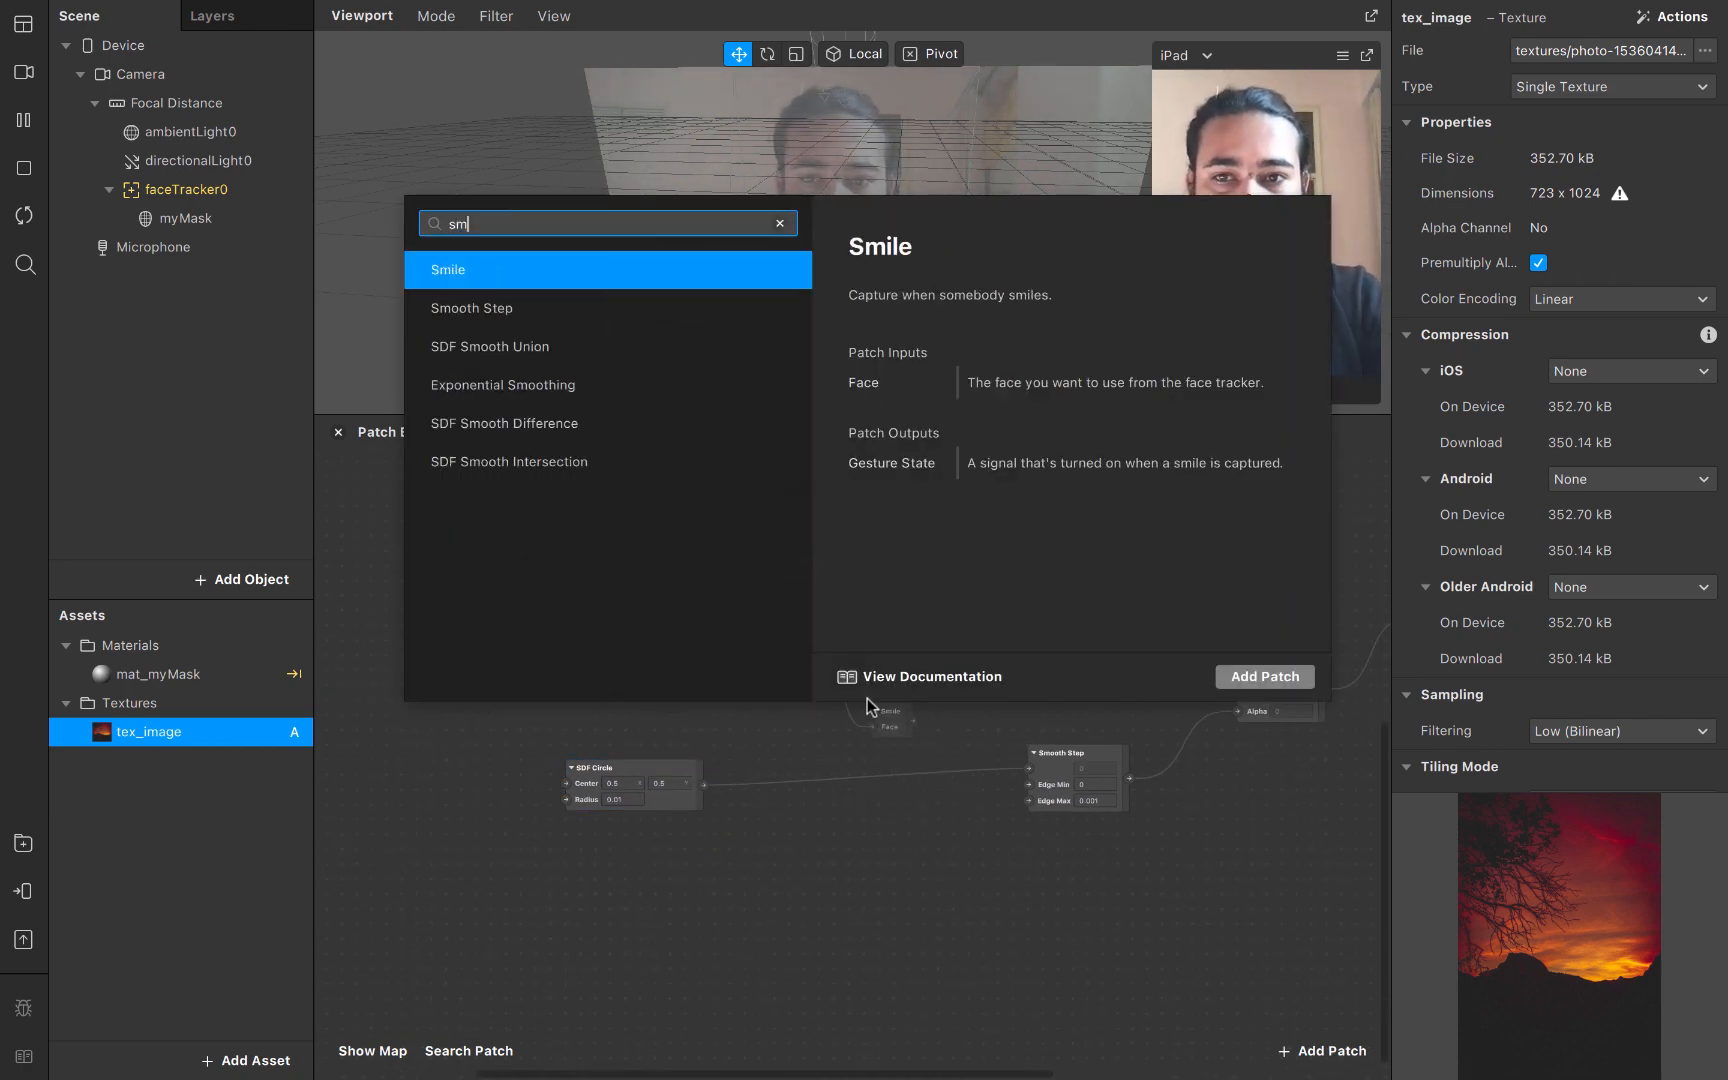
key("Down")
key("Down")
key("Return")
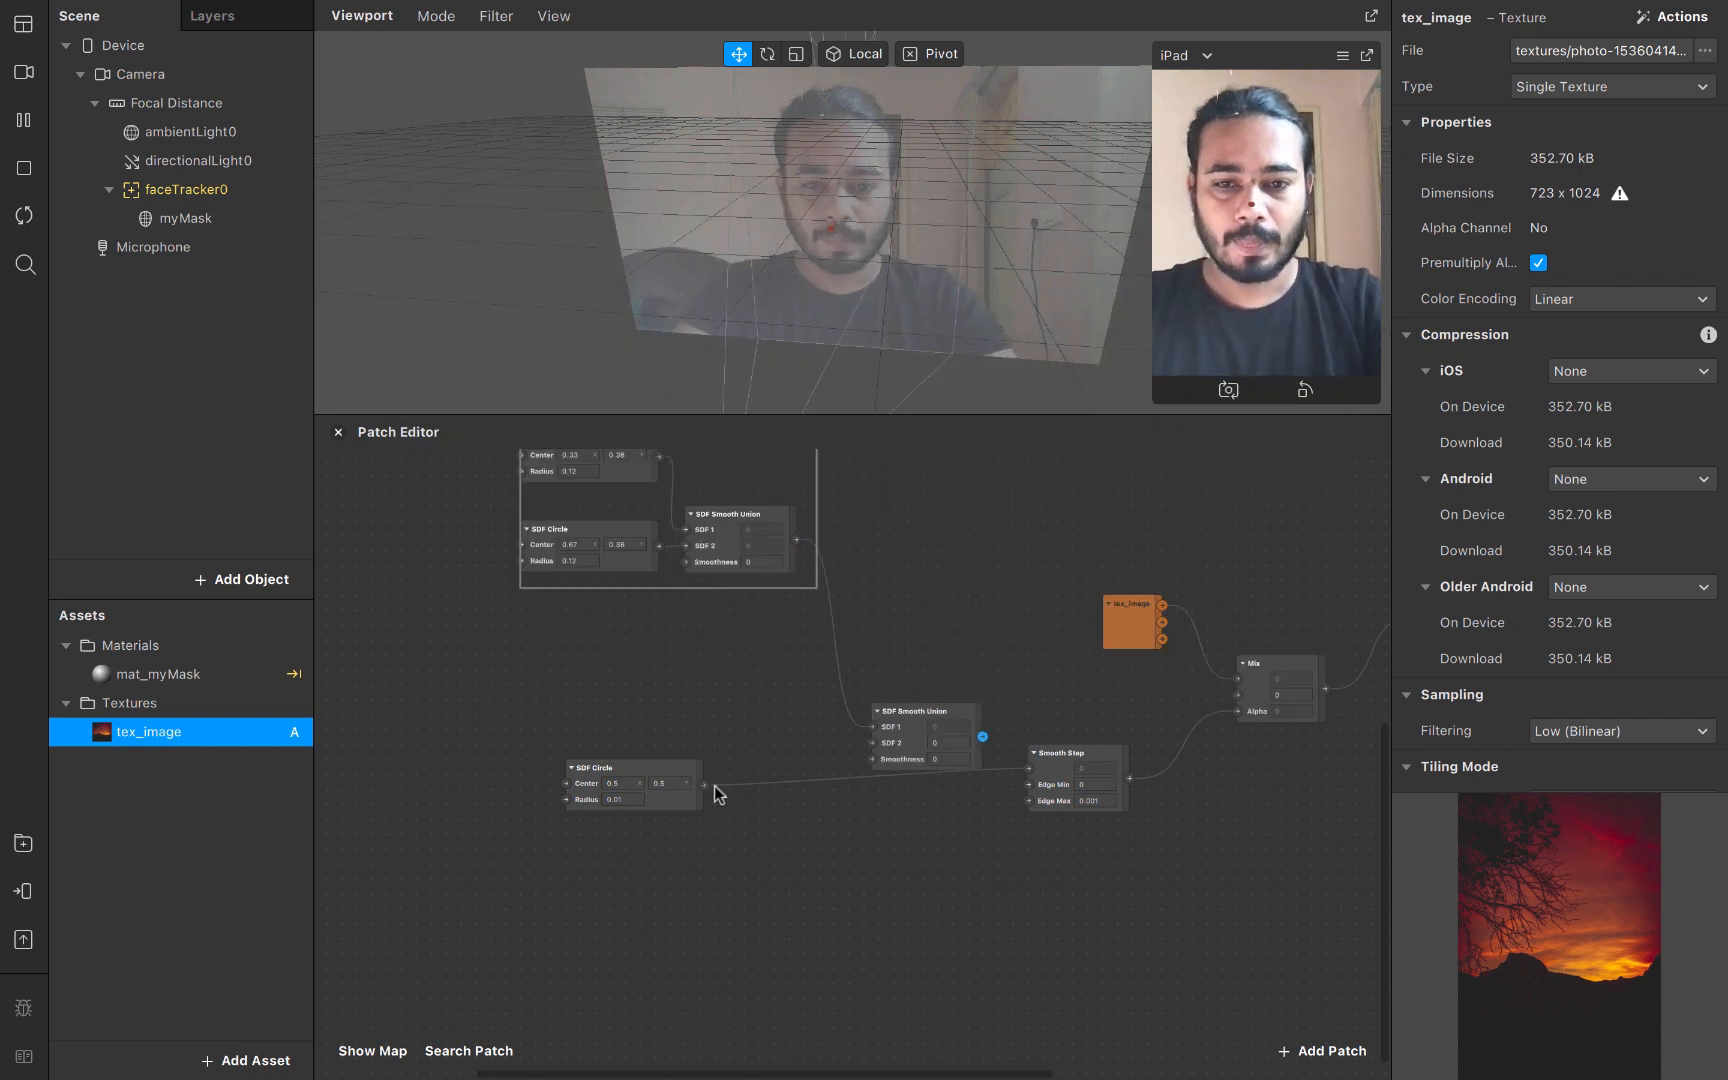
left_click_drag(711, 784, 868, 736)
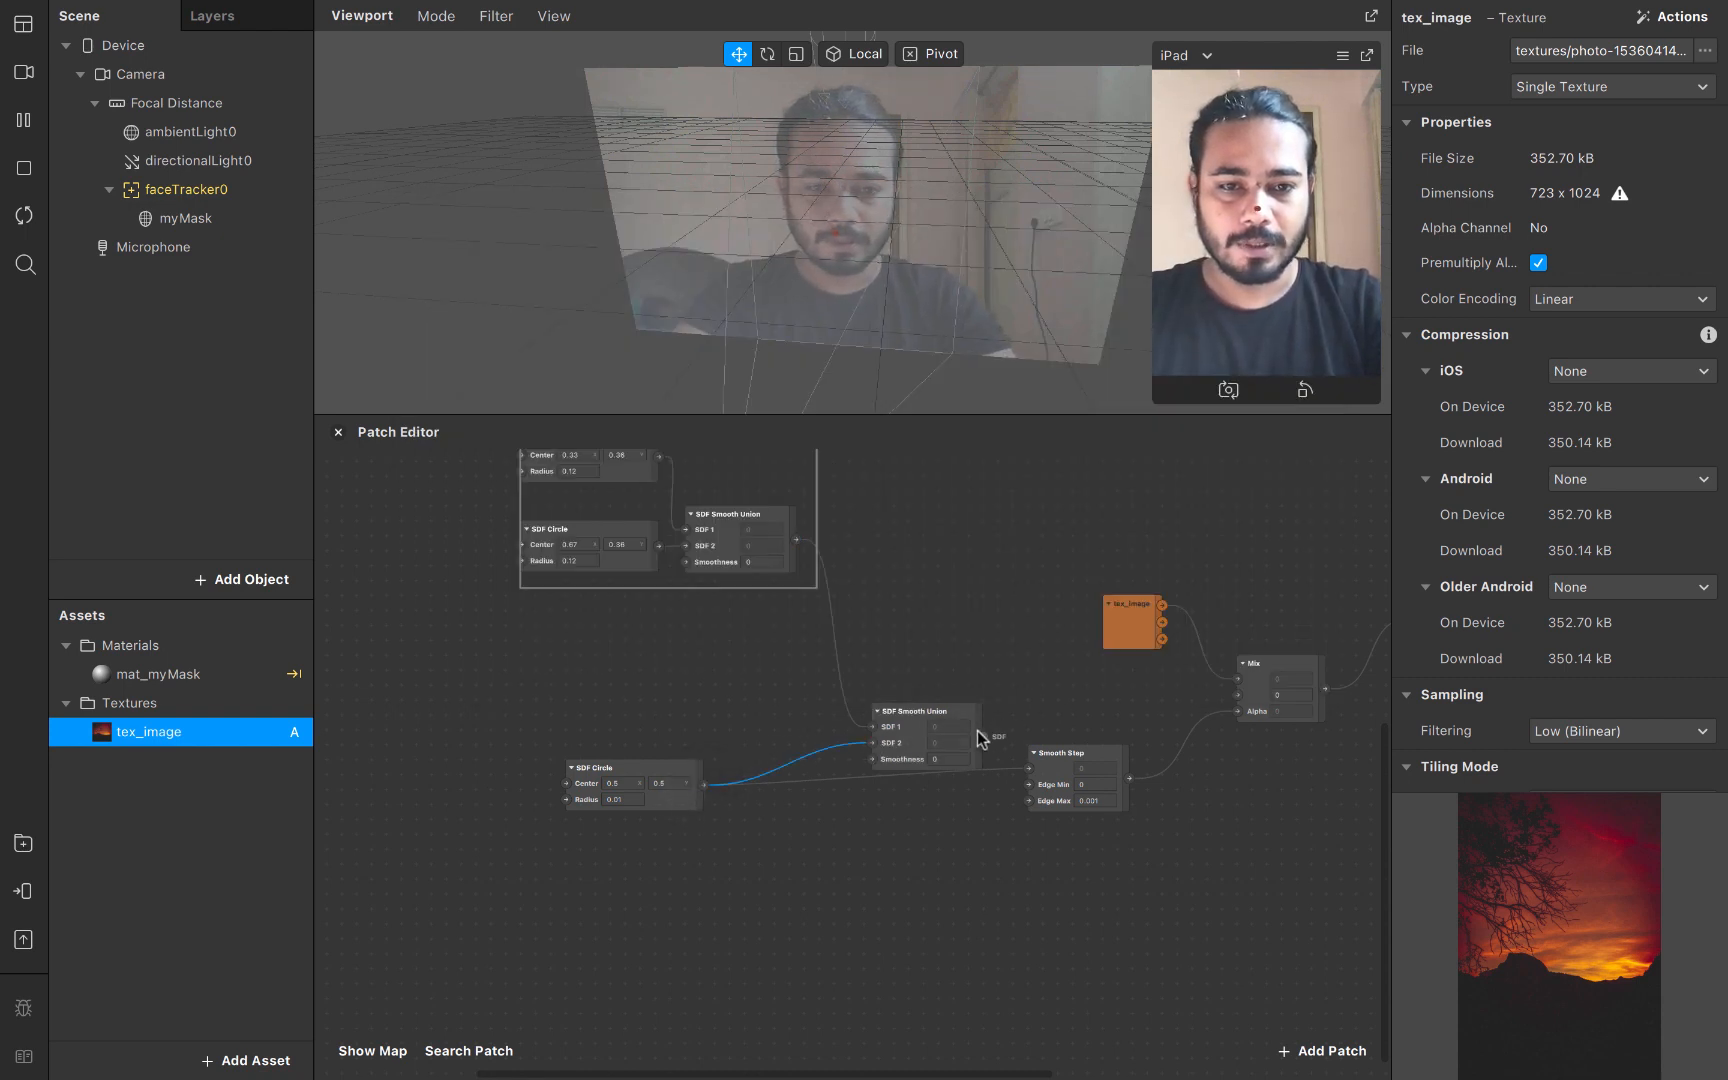
left_click_drag(983, 737, 1033, 768)
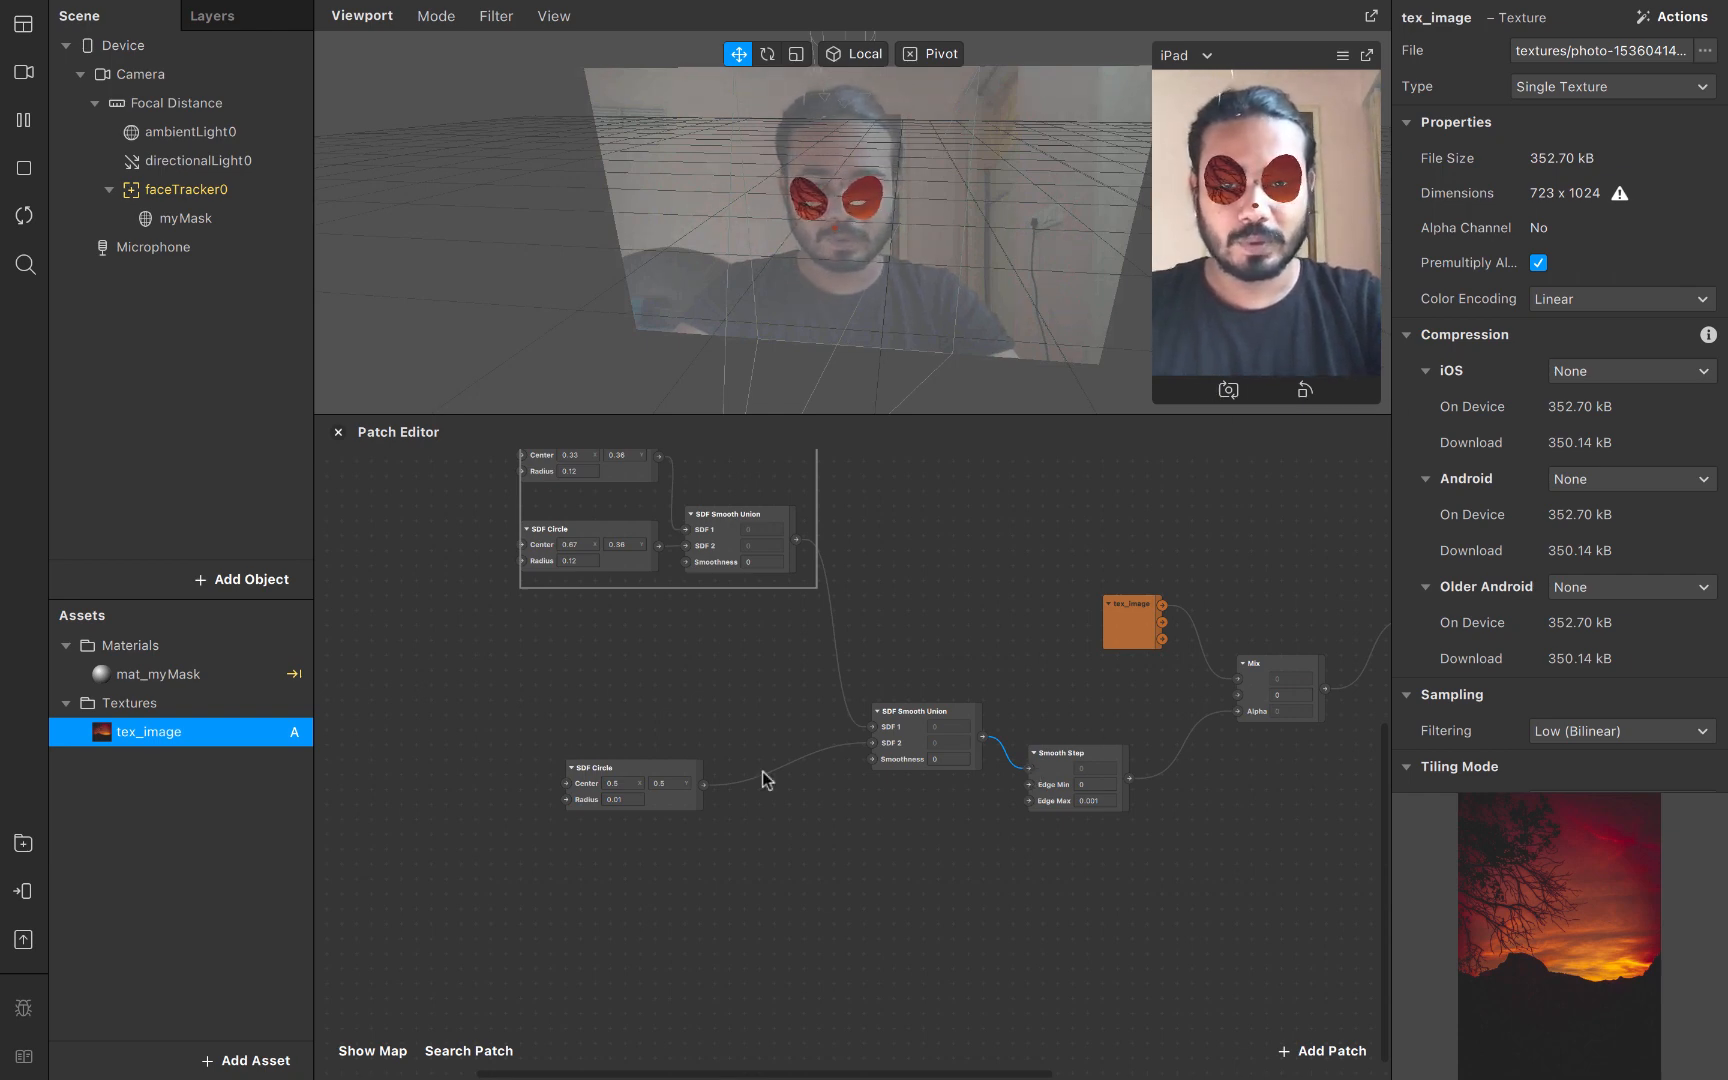
Set the new small SDF Circle's Center to X 0.54 and Y 0.2
scroll(705, 806, "up", 10)
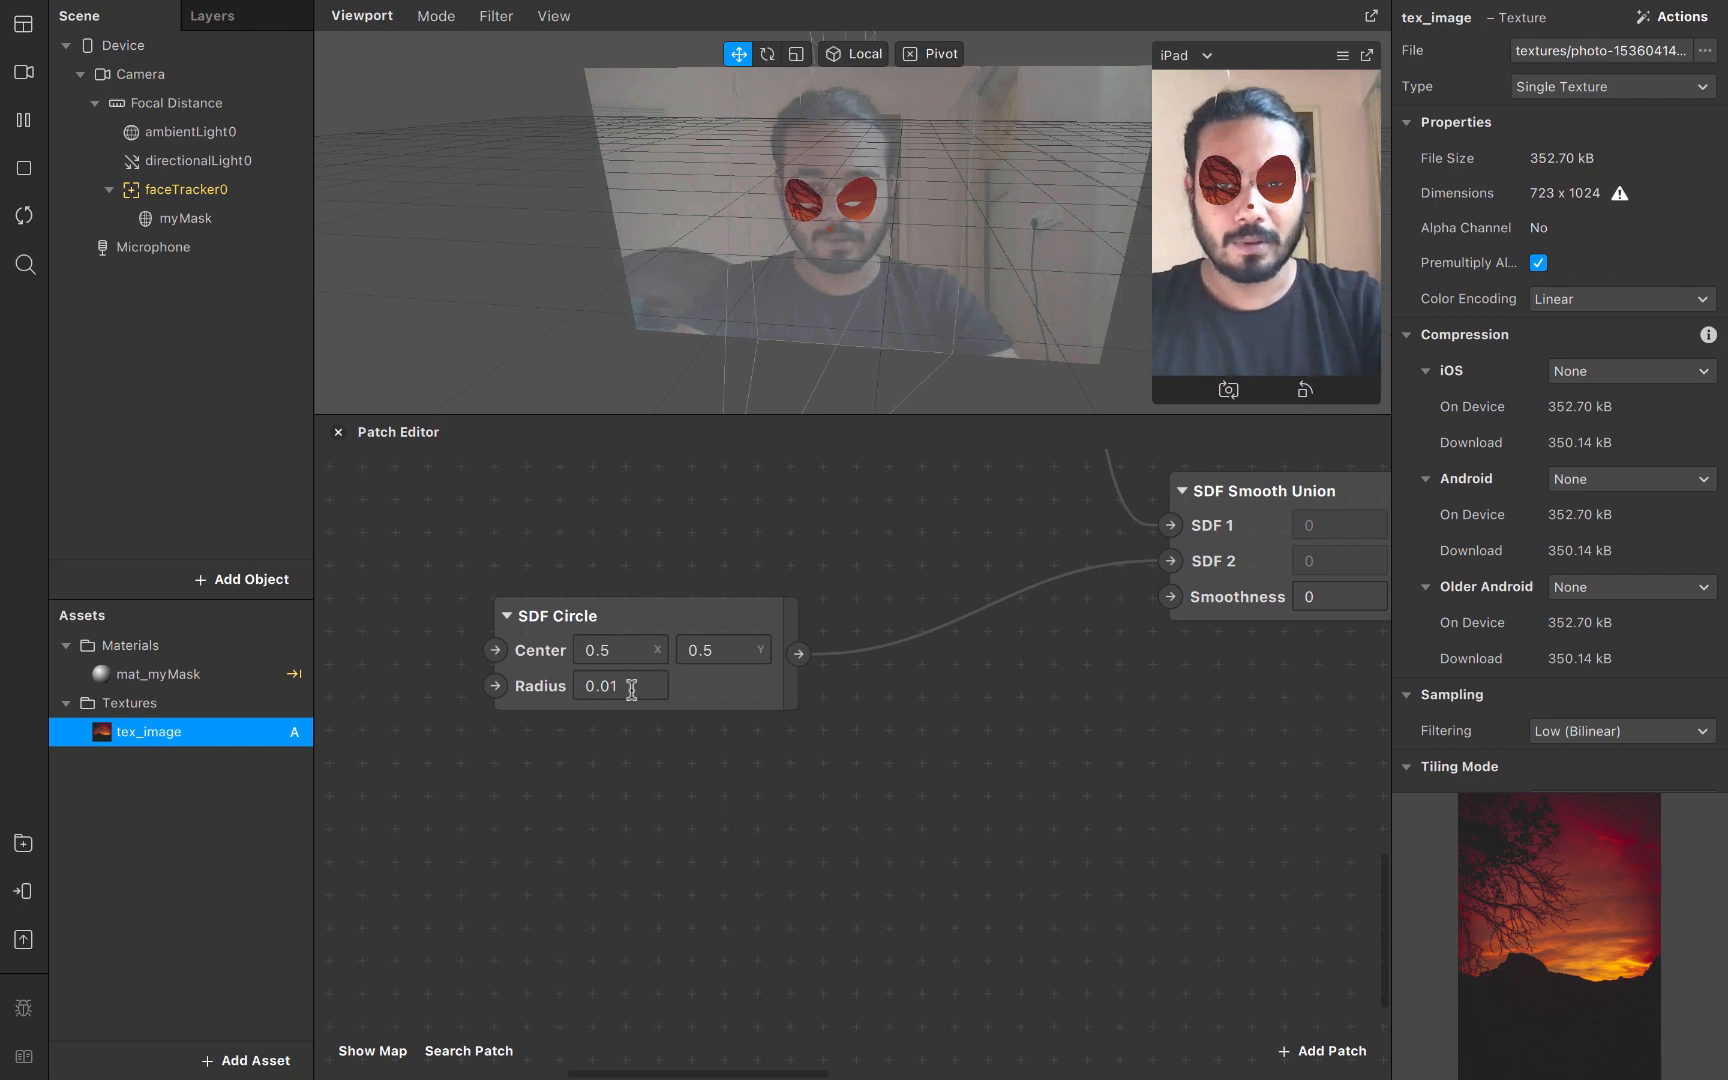
left_click(627, 648)
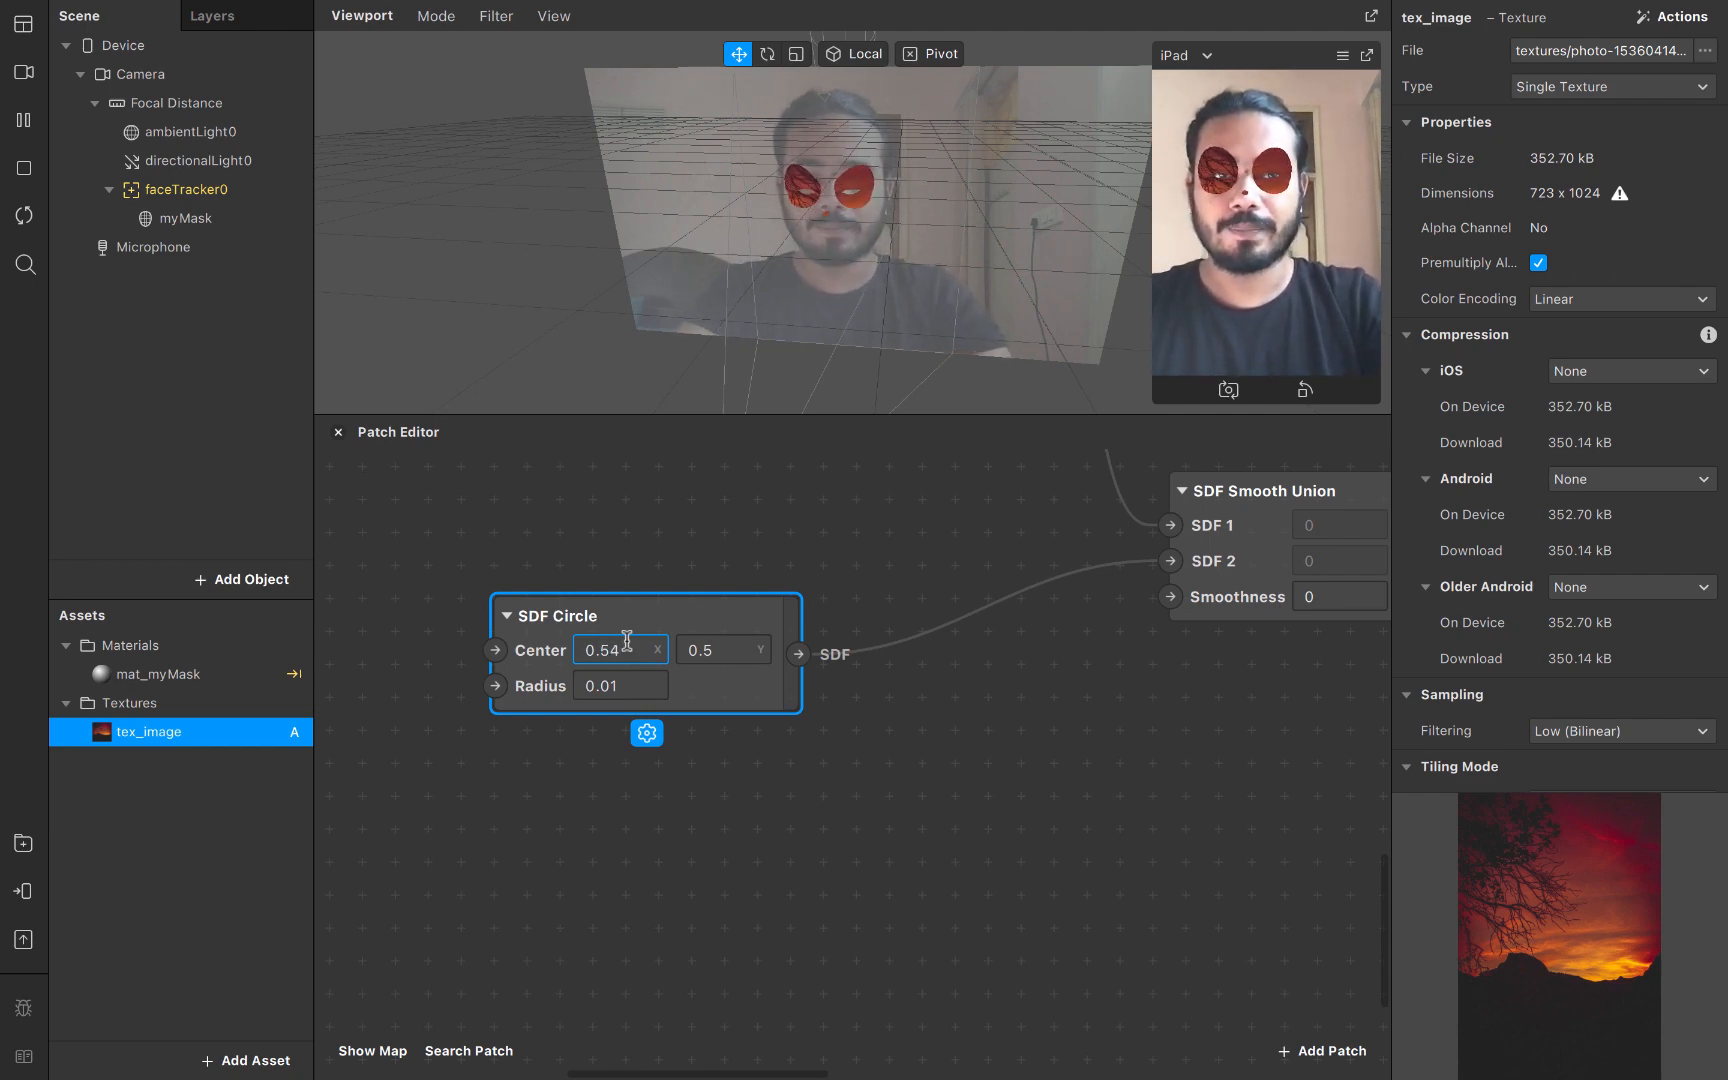
key("Return")
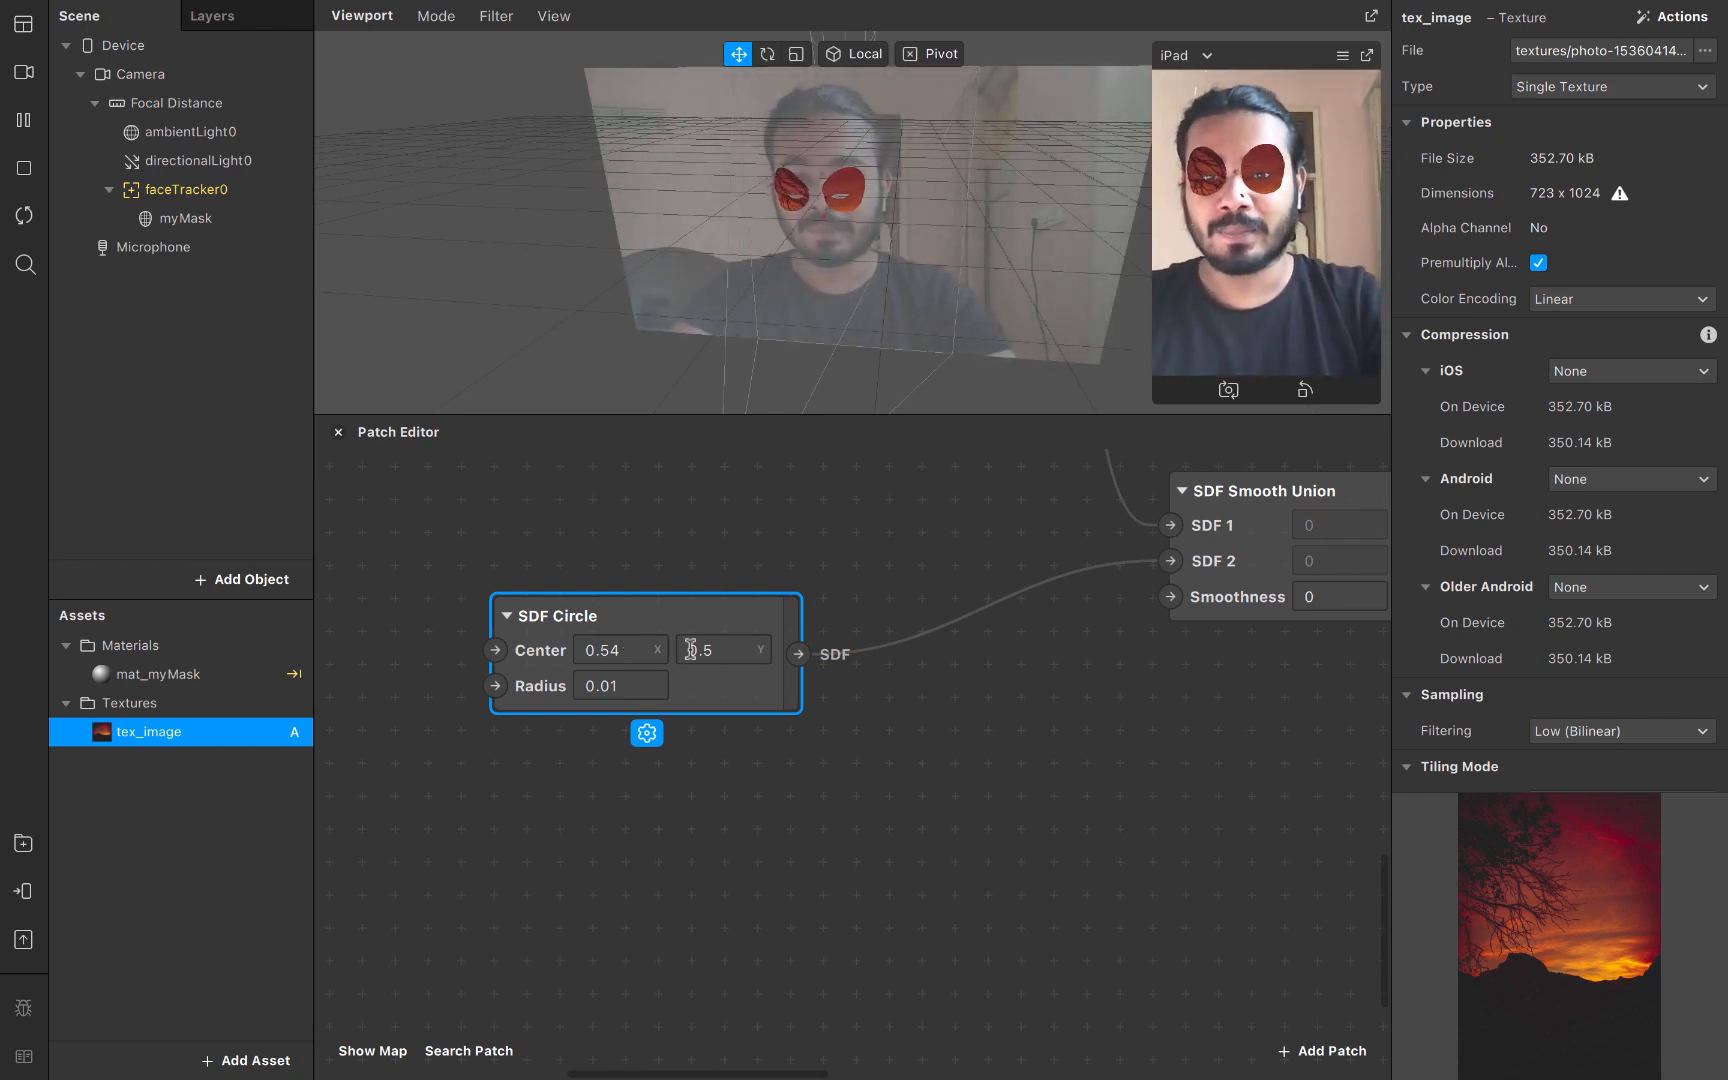
left_click(748, 653)
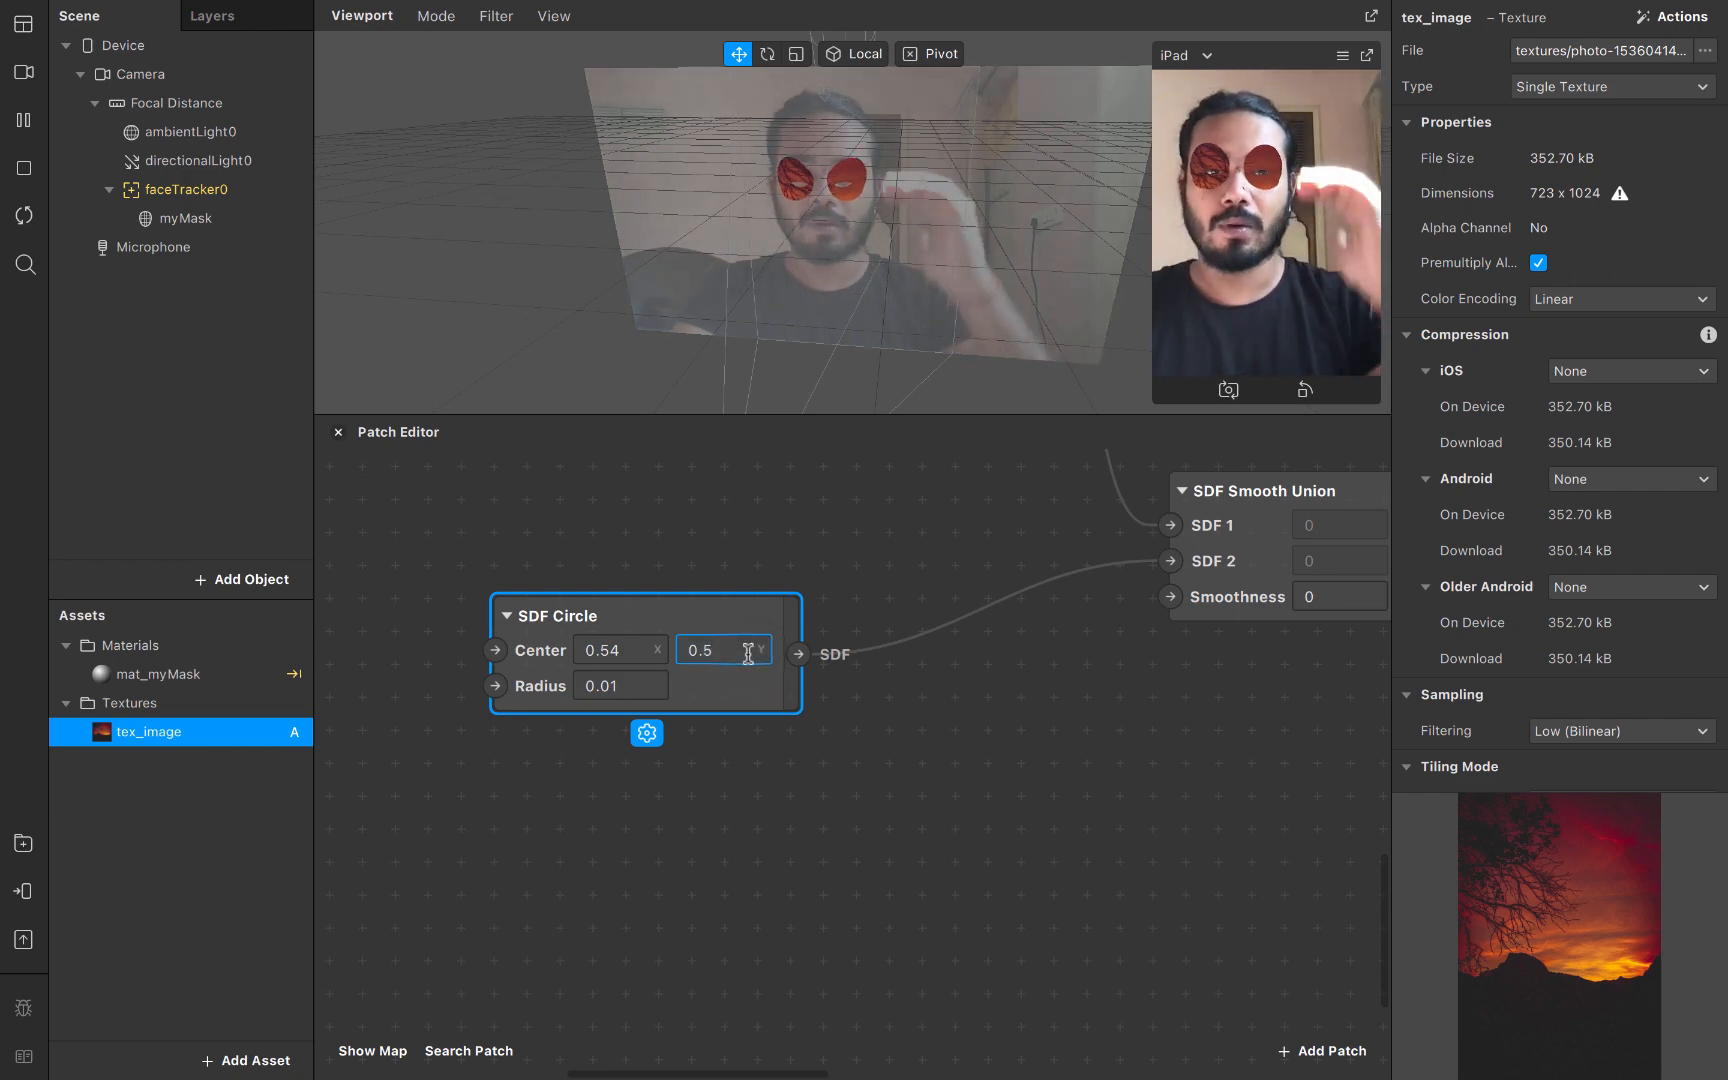
key("BackSpace")
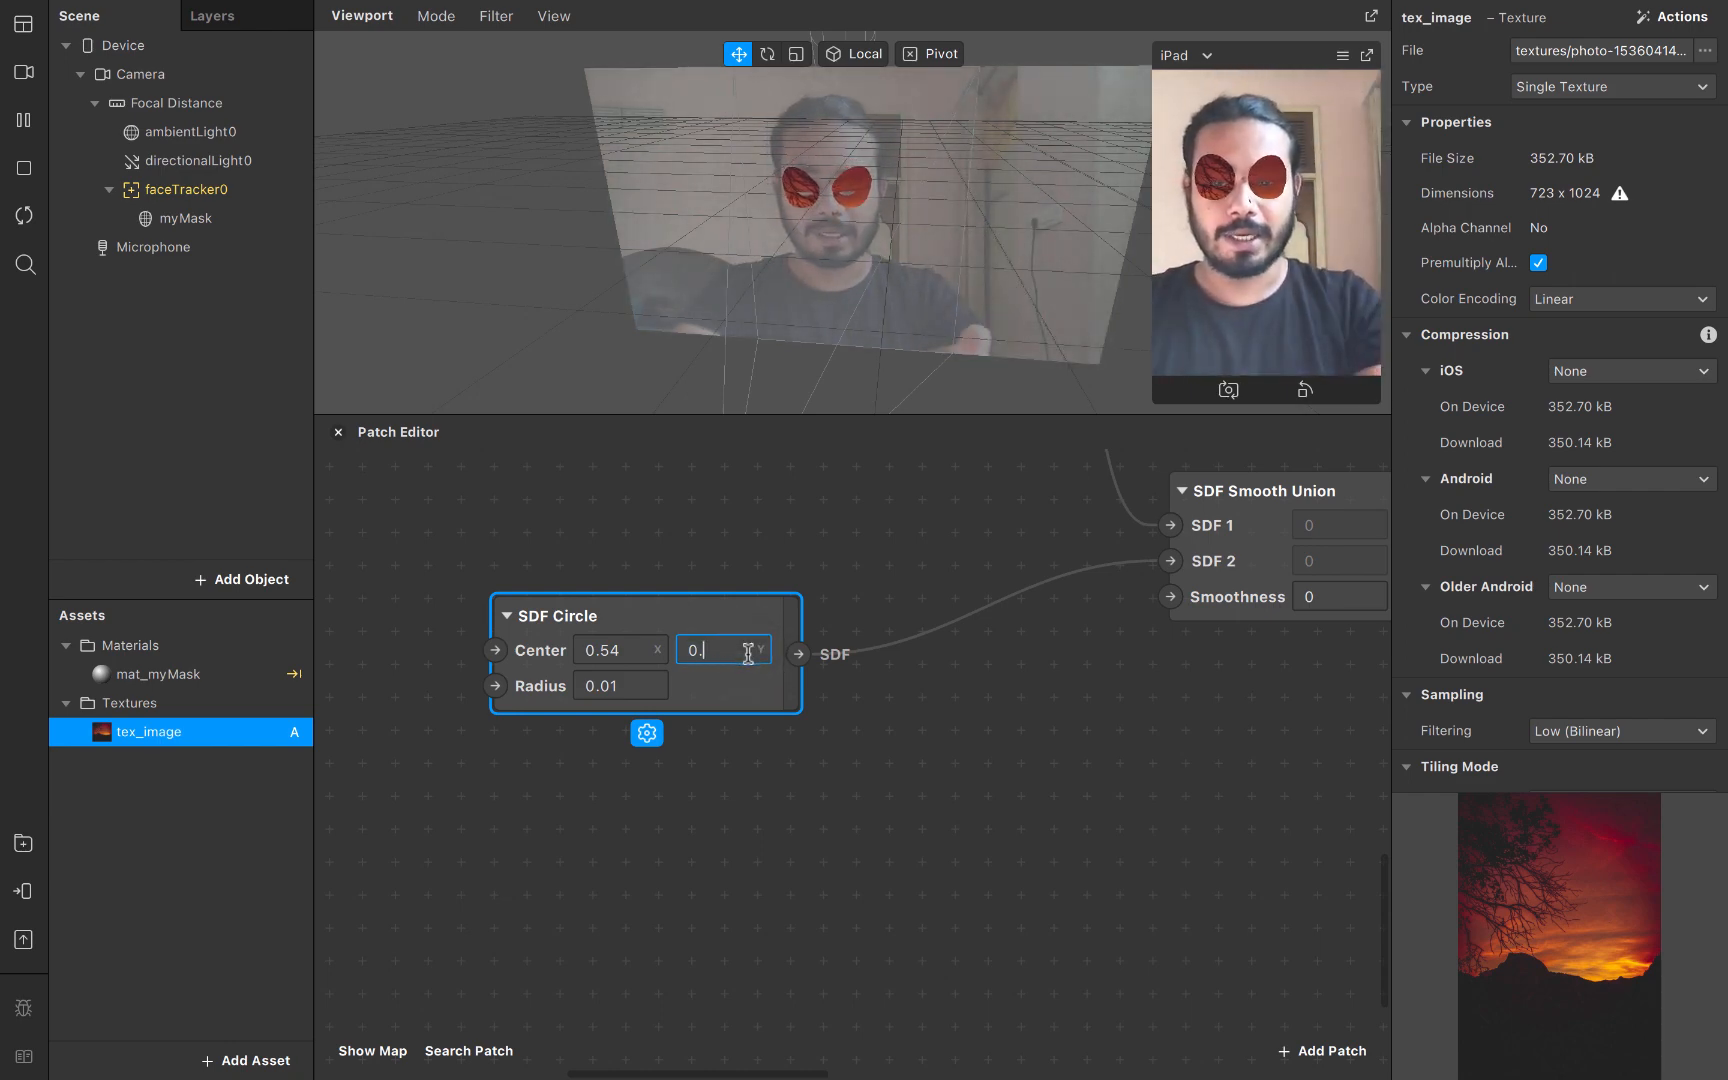
type("2")
key("Return")
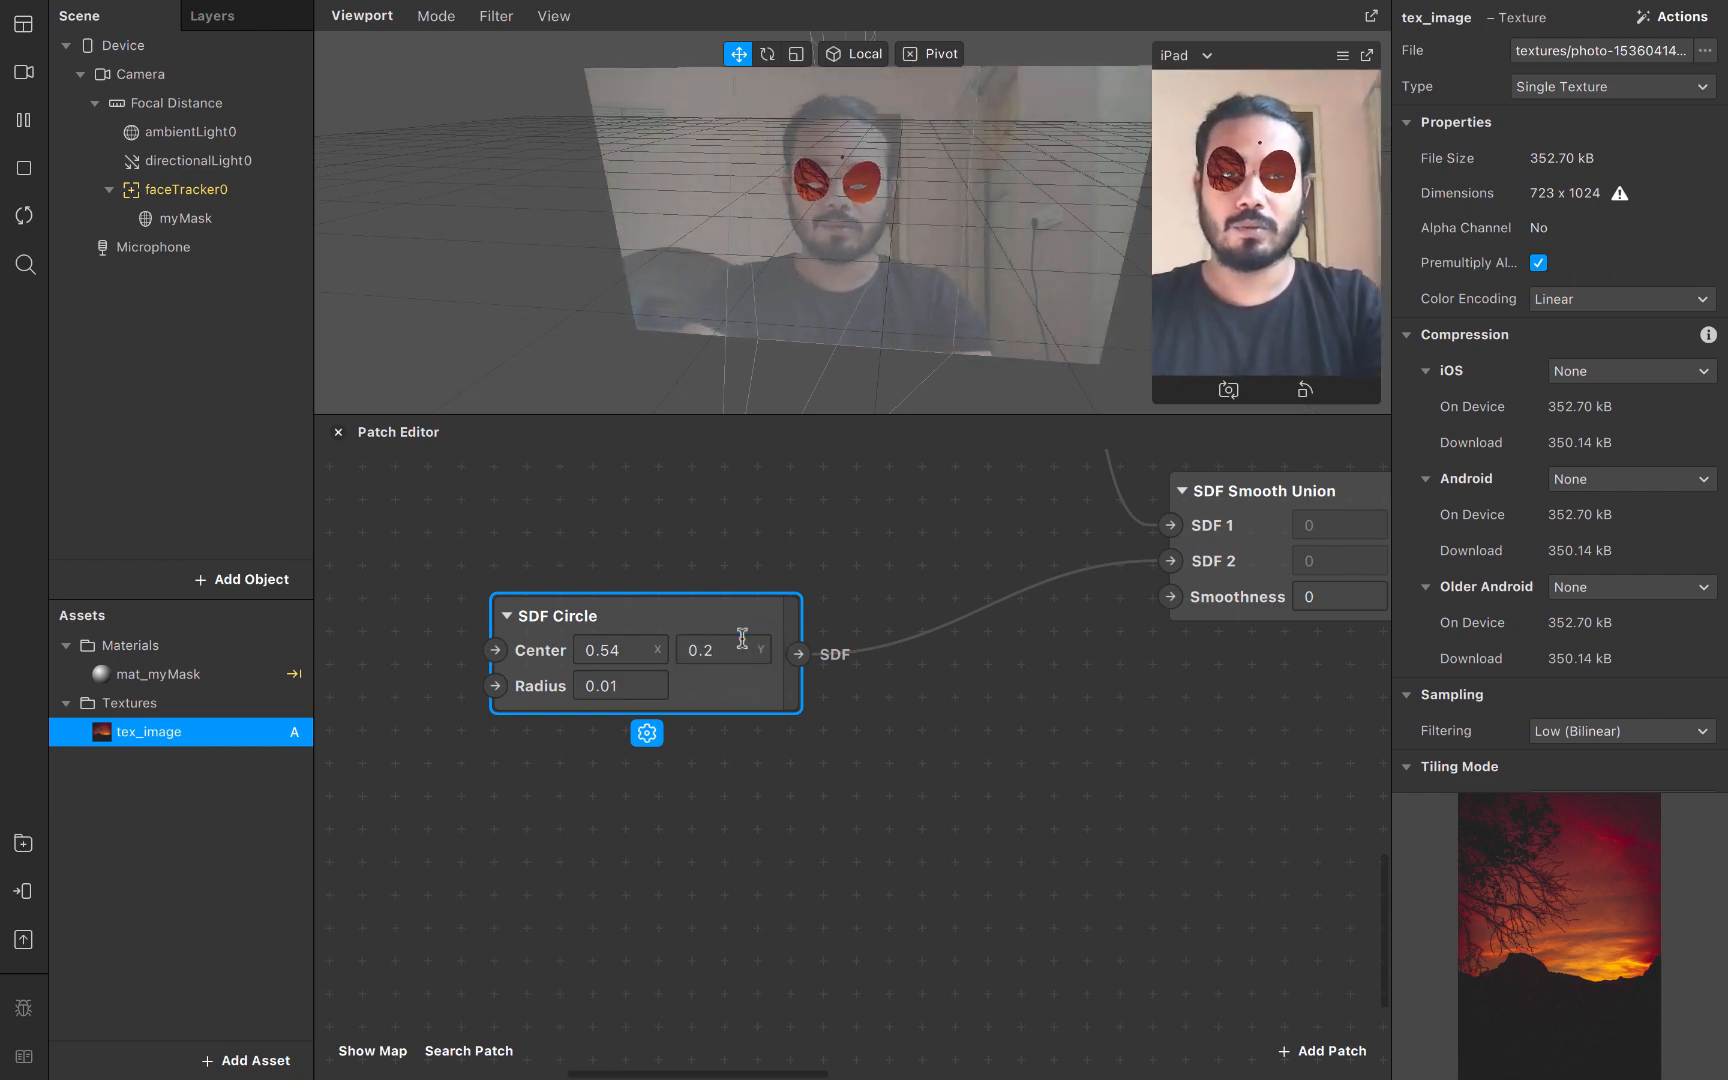
Fine-tune the small SDF Circle's Center Y, trying 0.25 and 0.26 before settling on 0.265
left_click(742, 640)
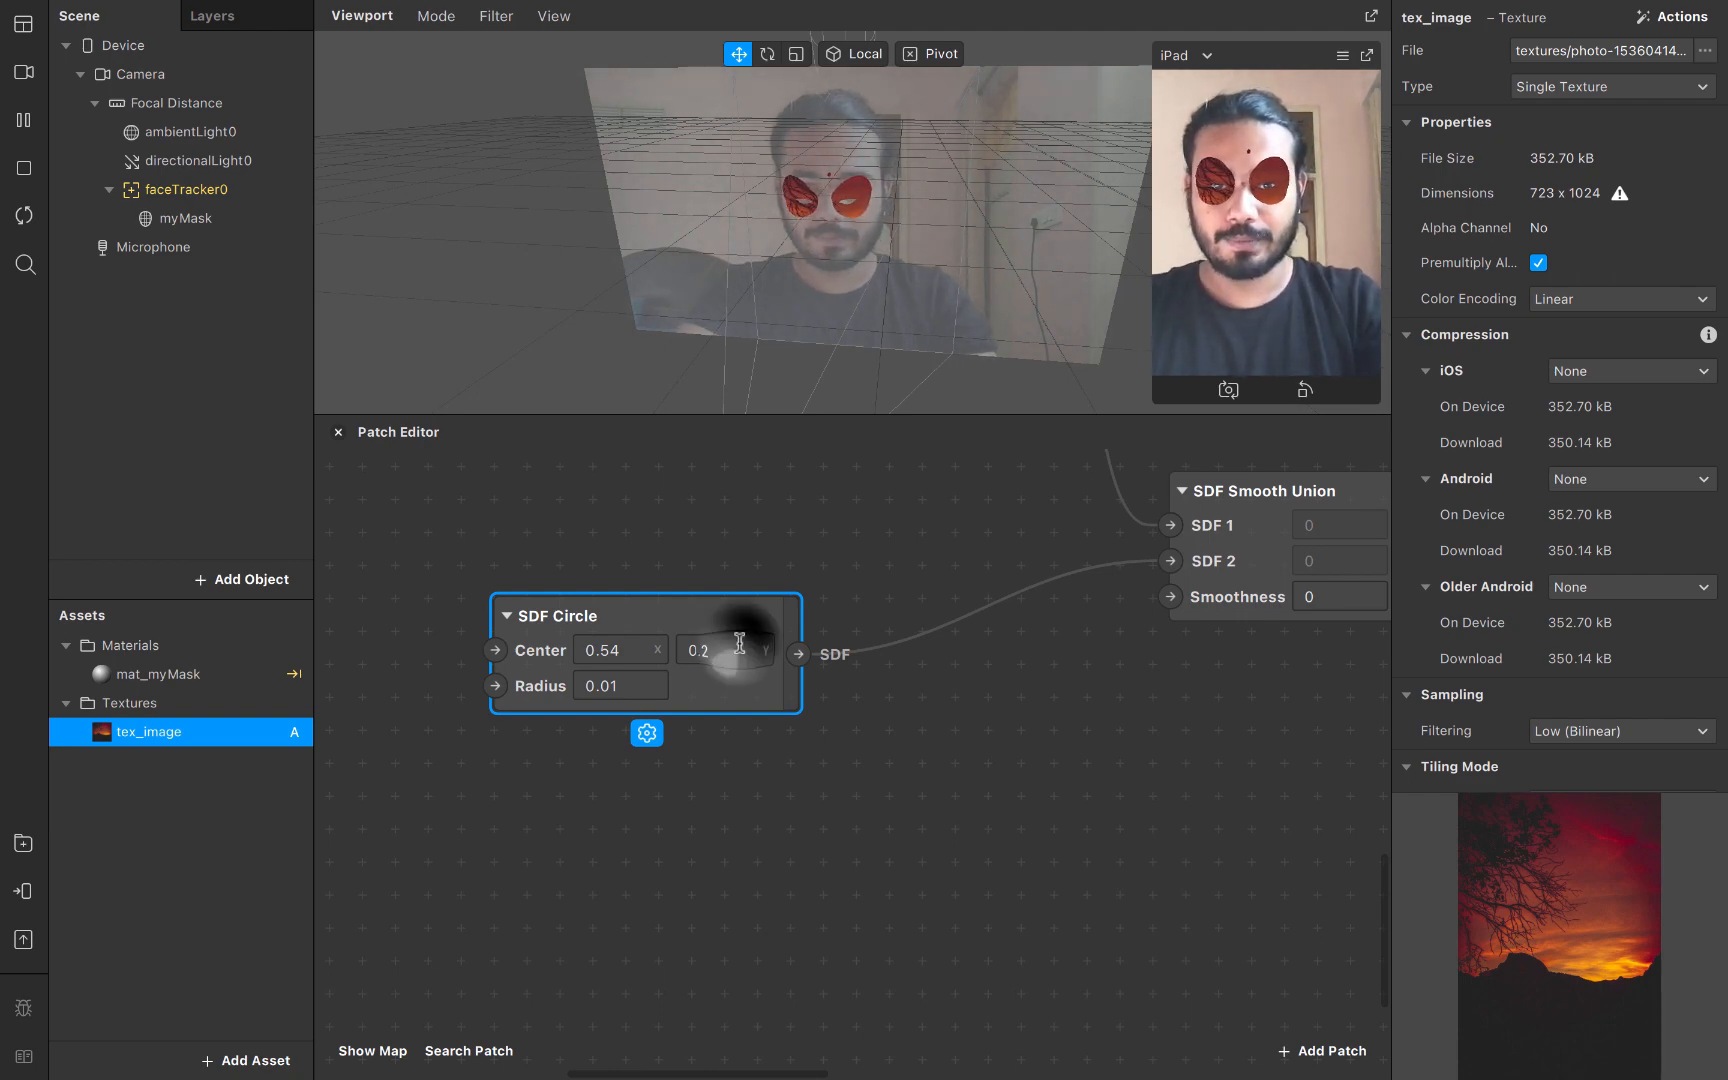
type("5")
key("Return")
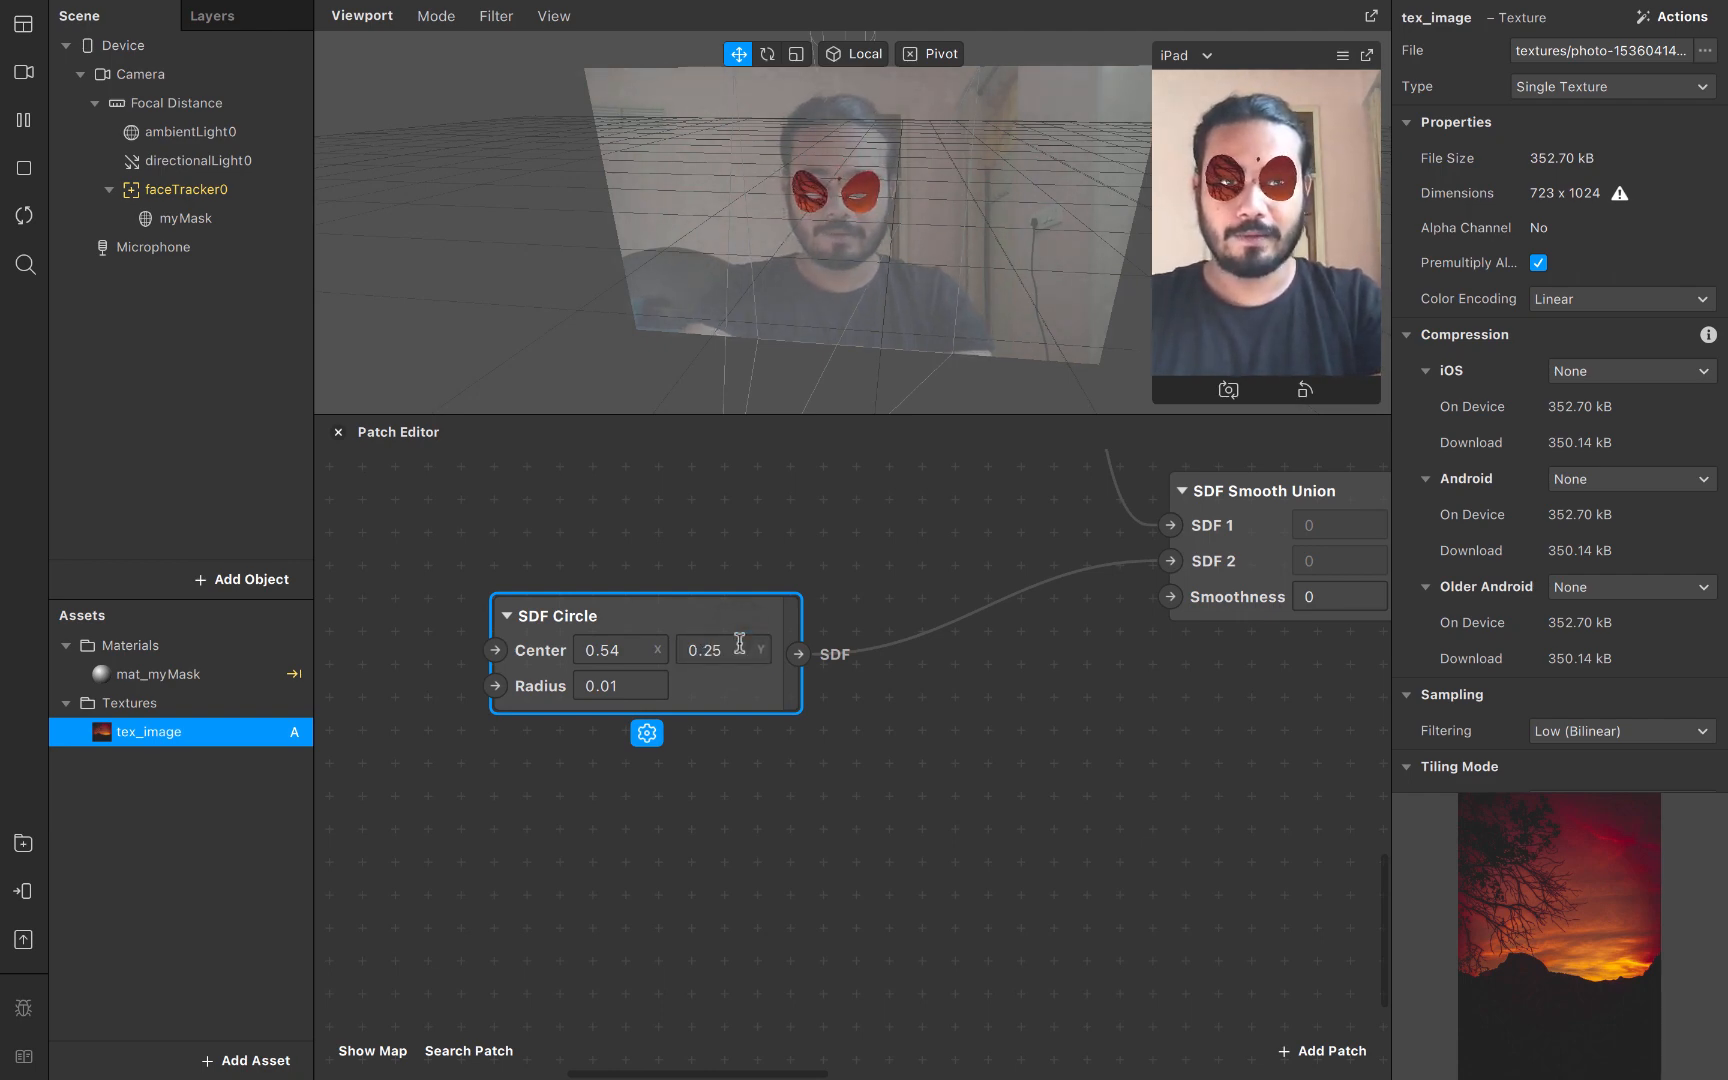
left_click(740, 643)
key("BackSpace")
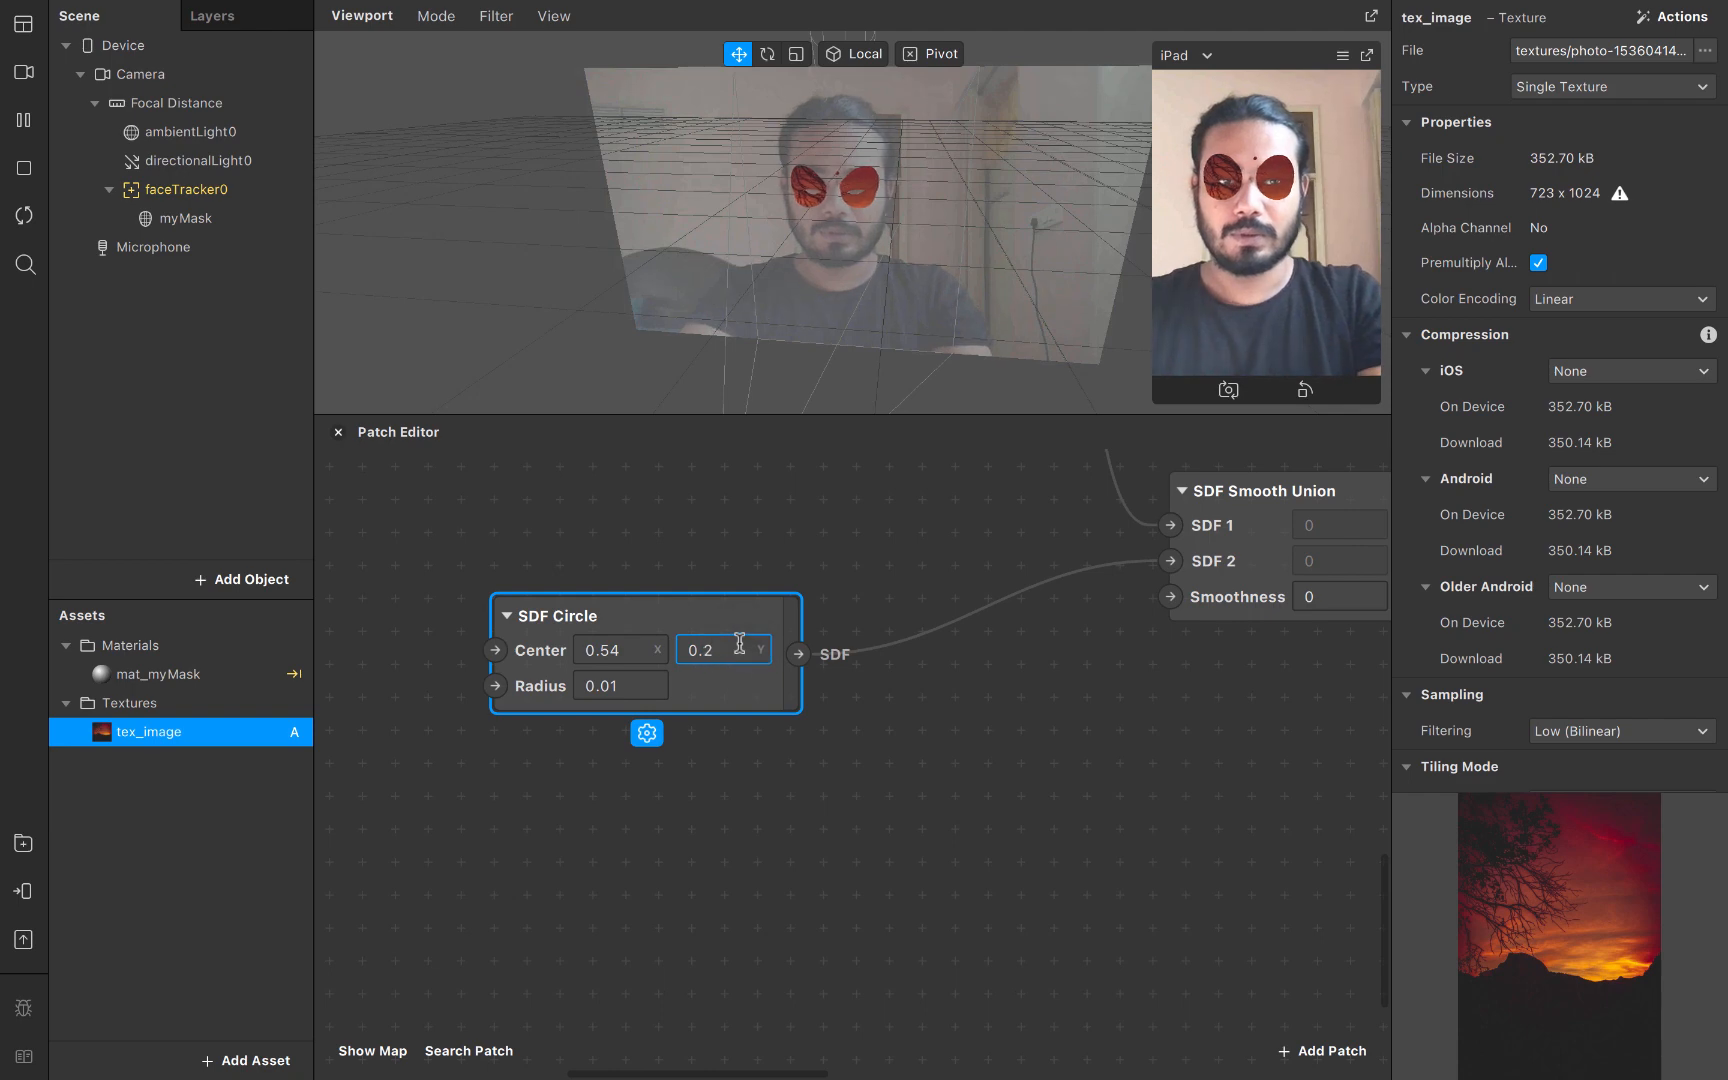
type("6")
key("Return")
left_click(740, 643)
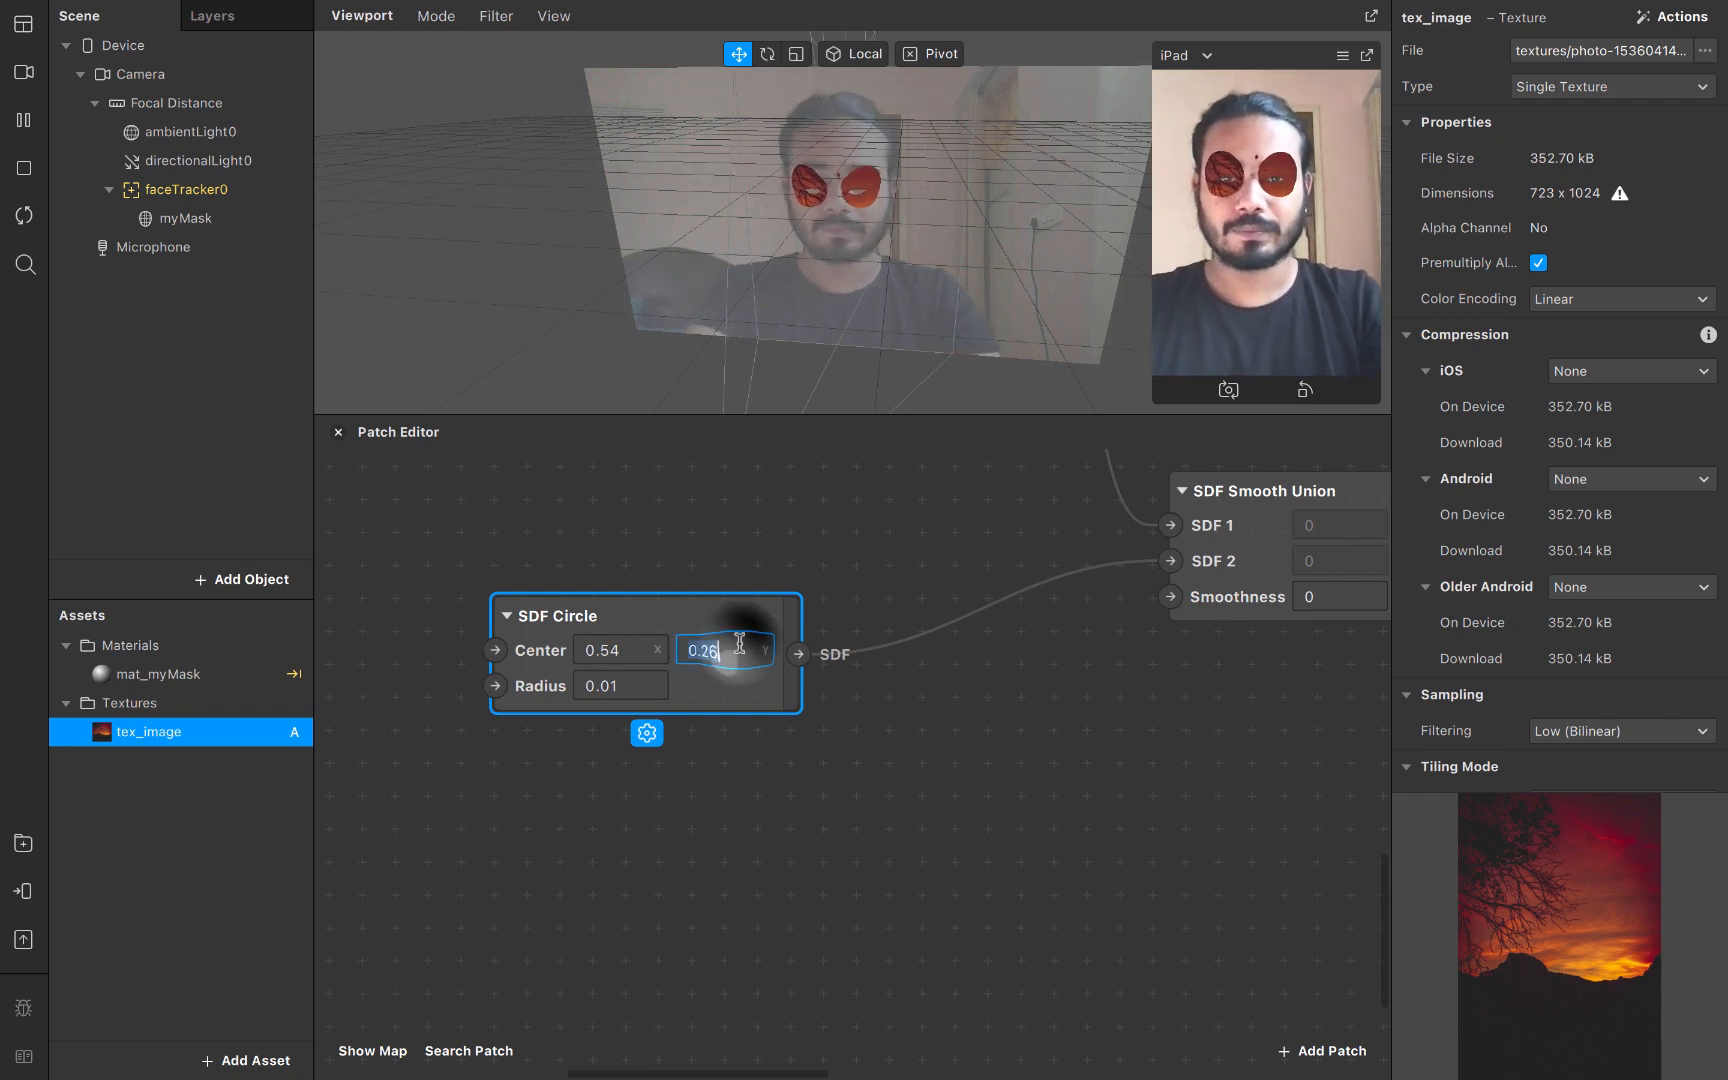
type("5")
key("Return")
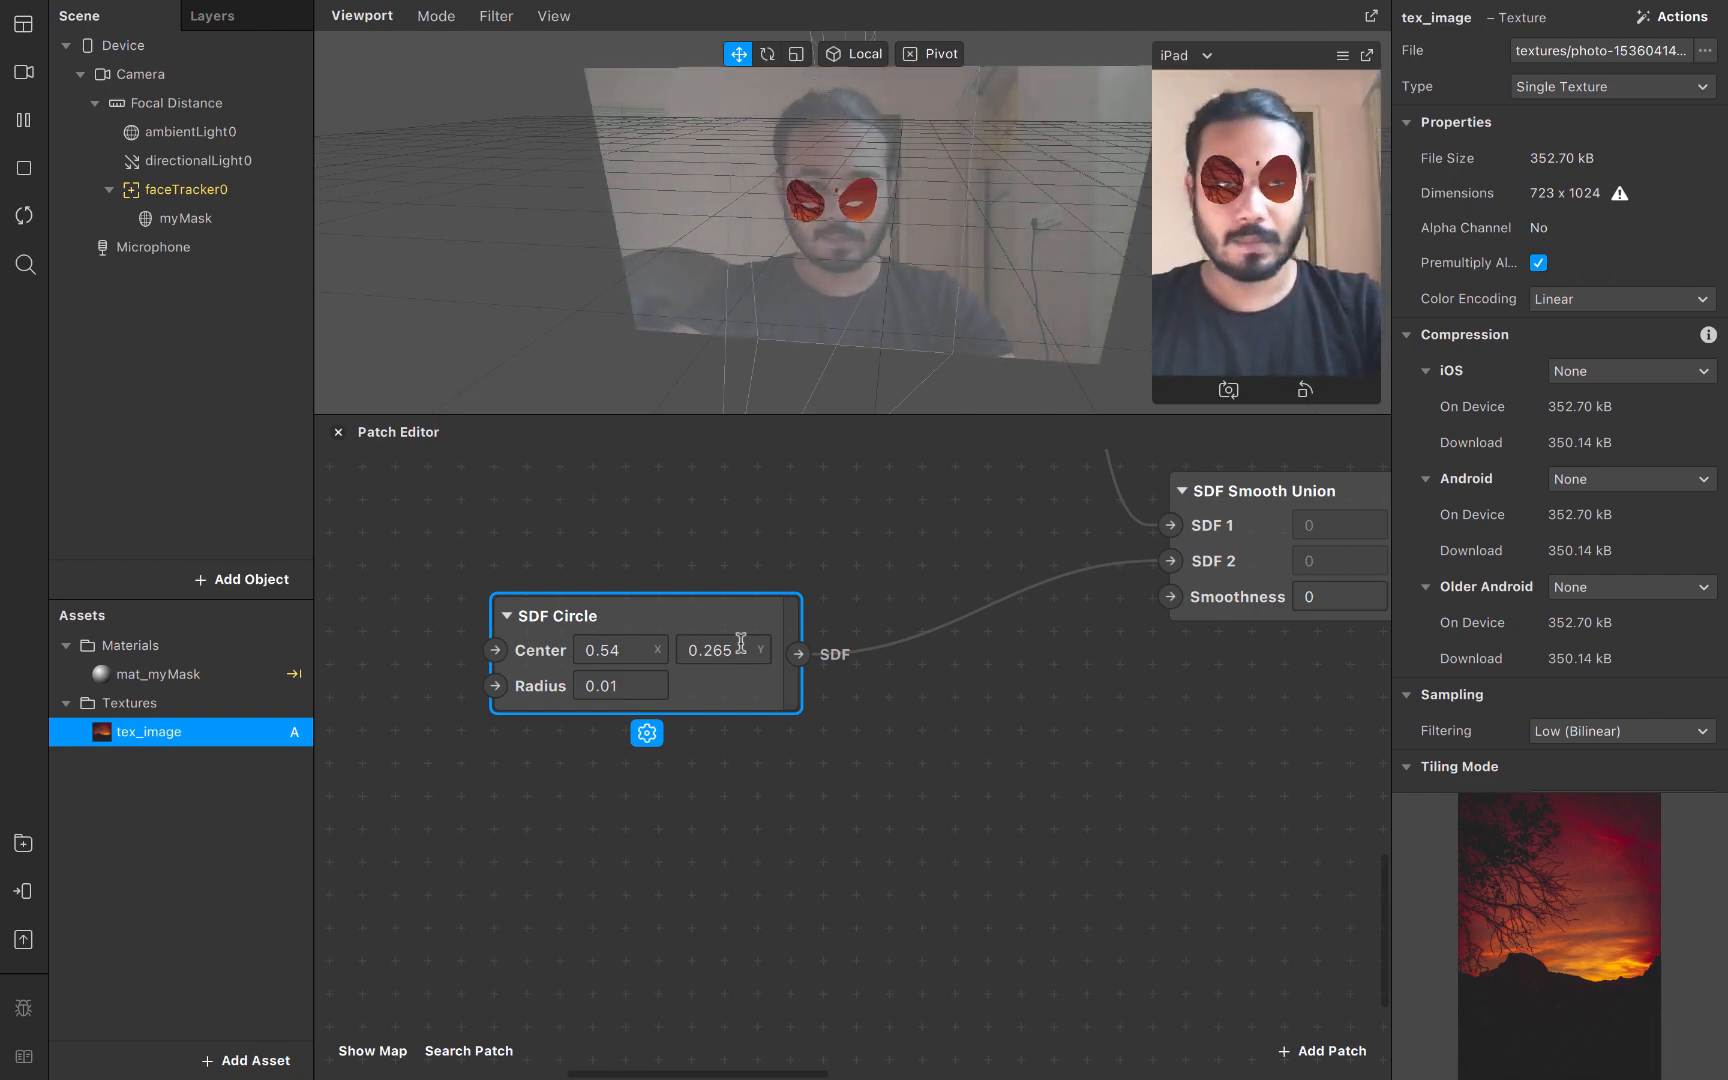
left_click(743, 779)
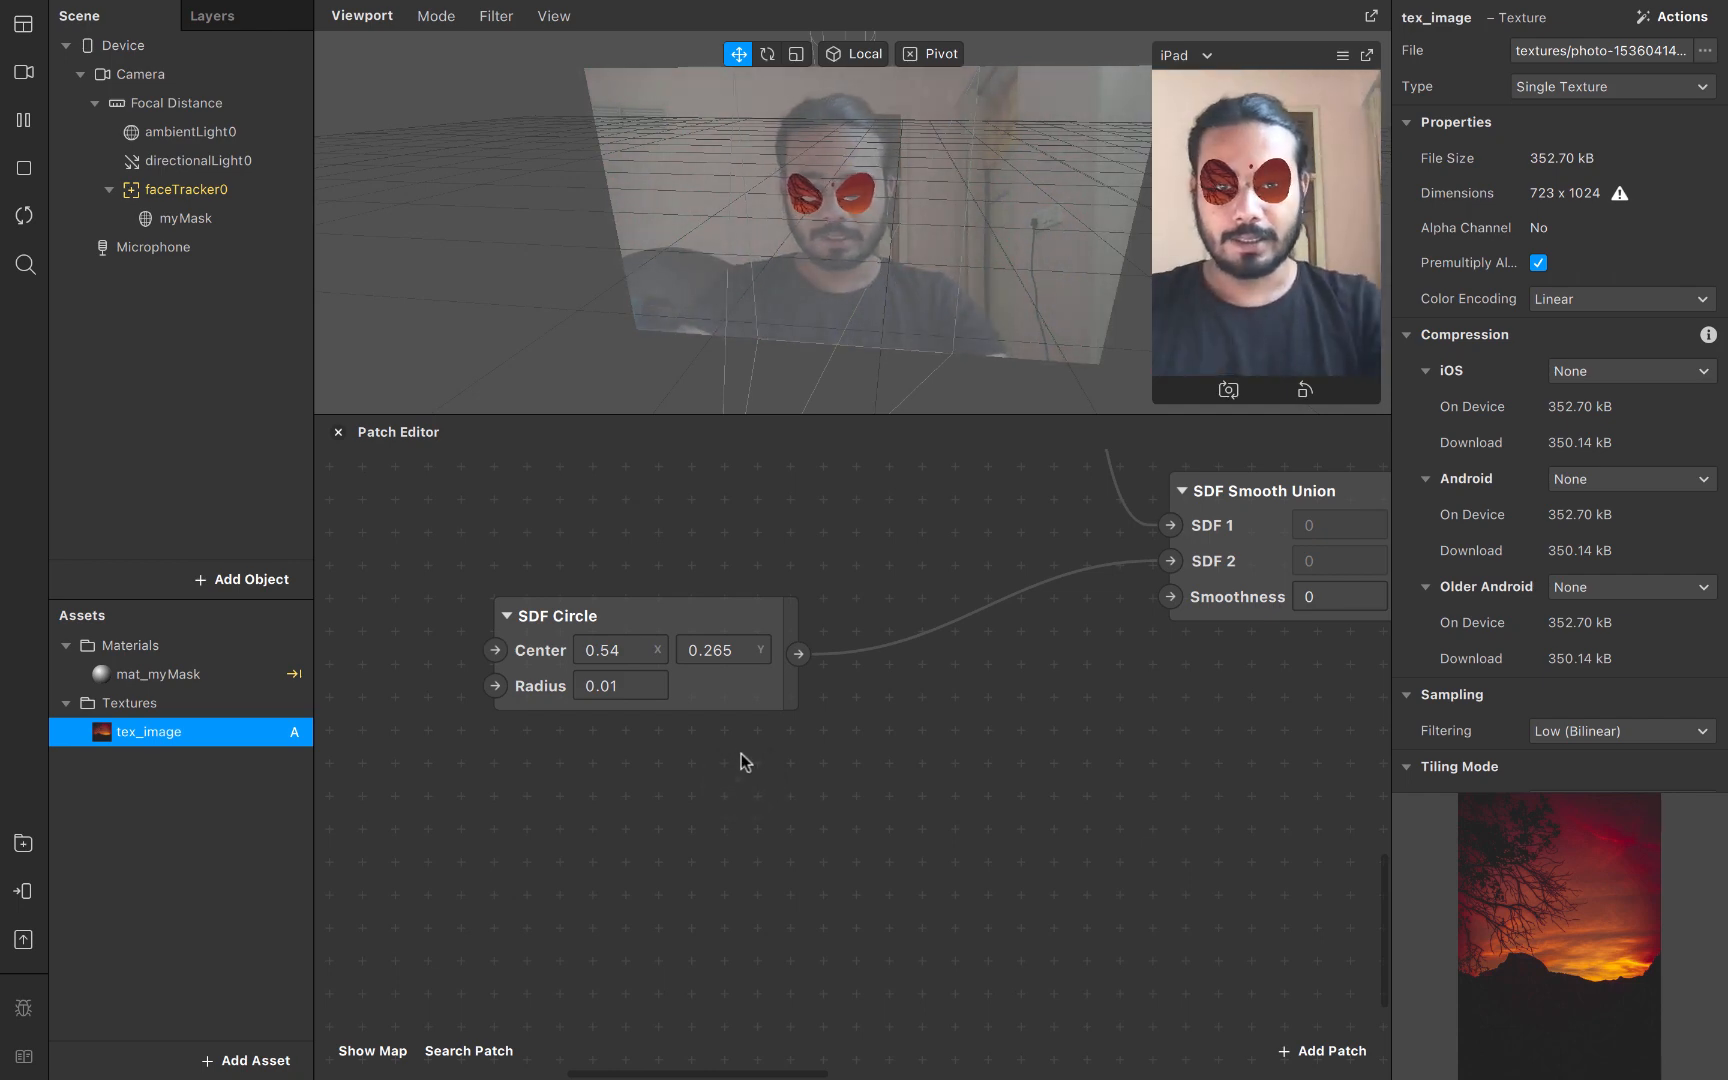
Duplicate the small SDF Circle patch and align the copy directly below the original
left_click(730, 711)
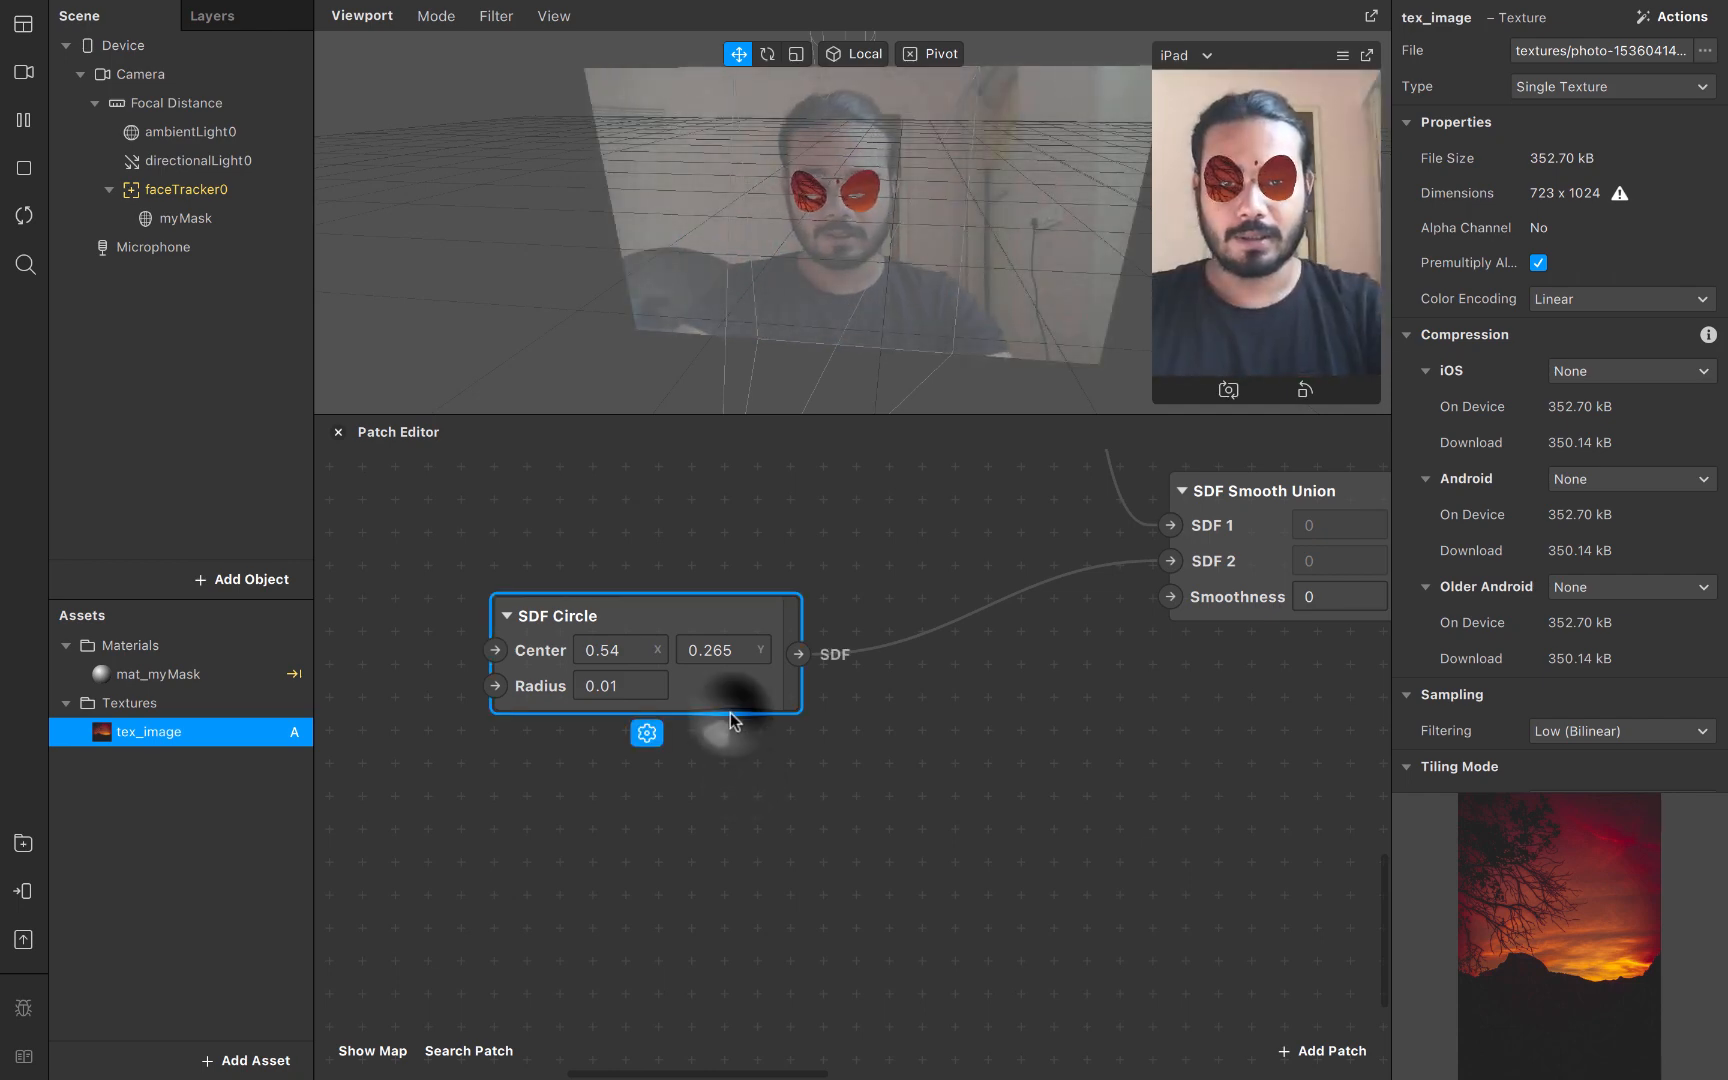
key("super+d")
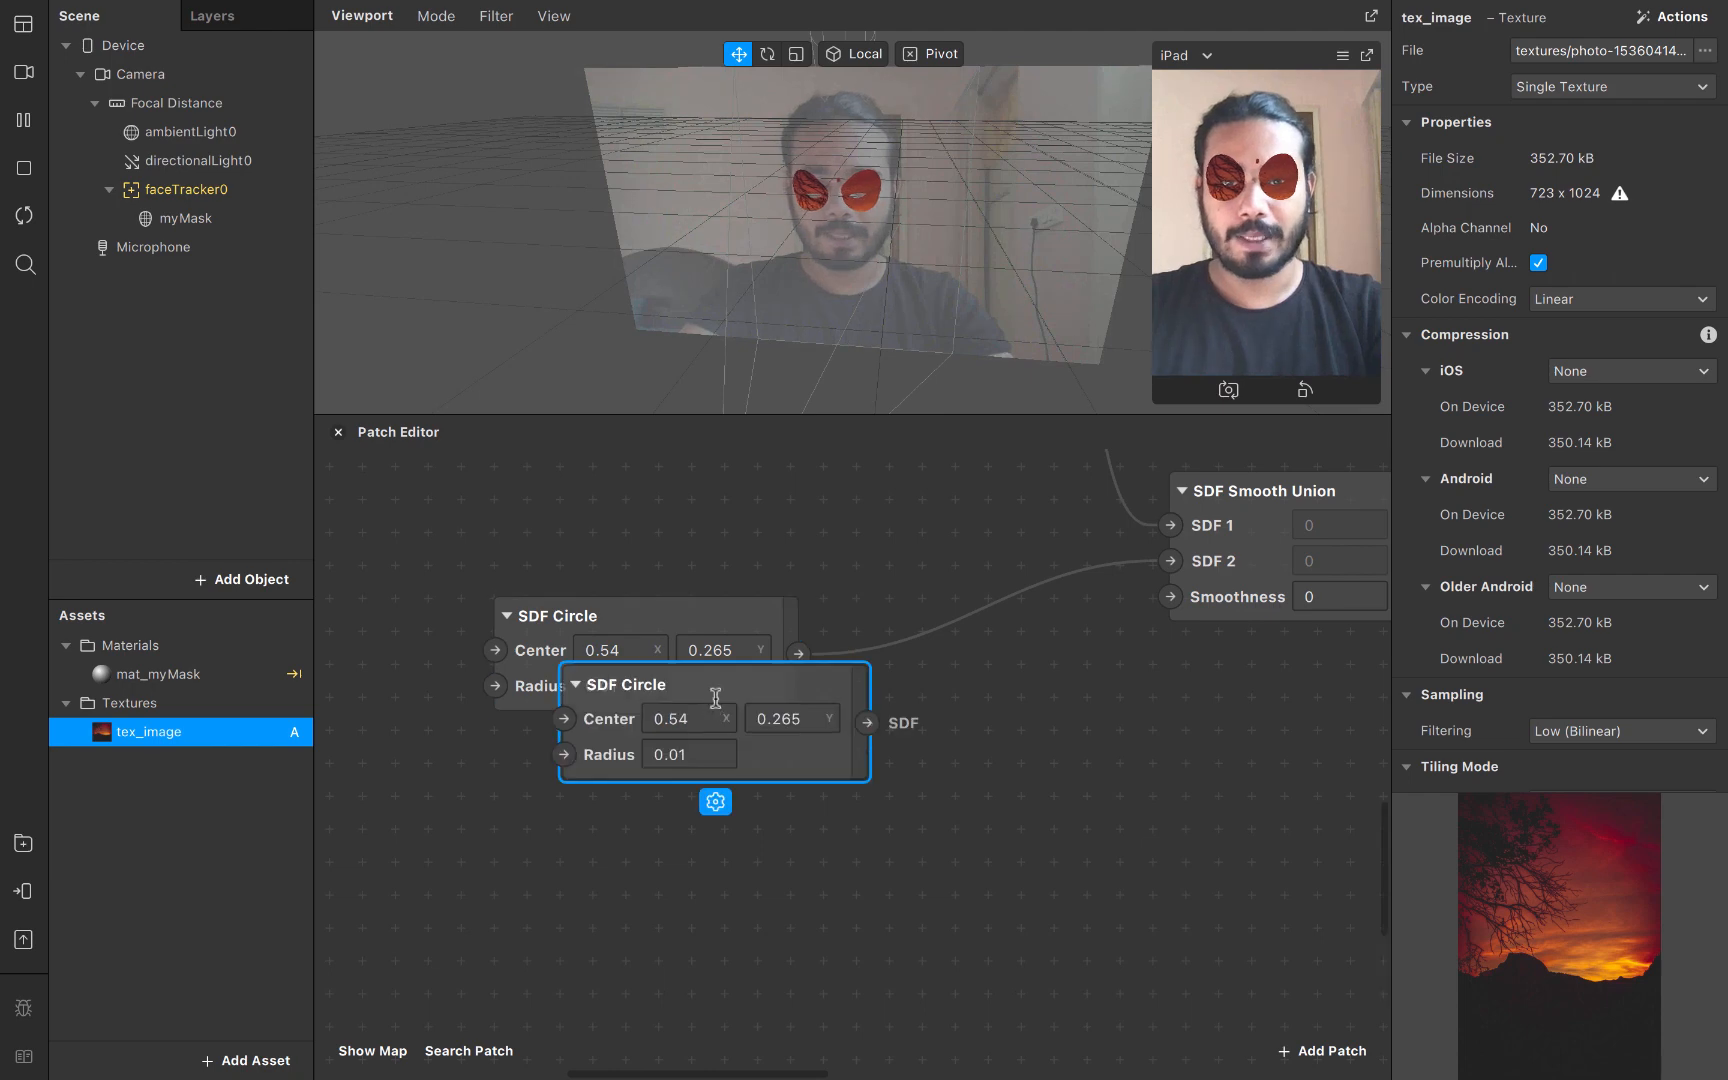
left_click_drag(837, 744, 751, 832)
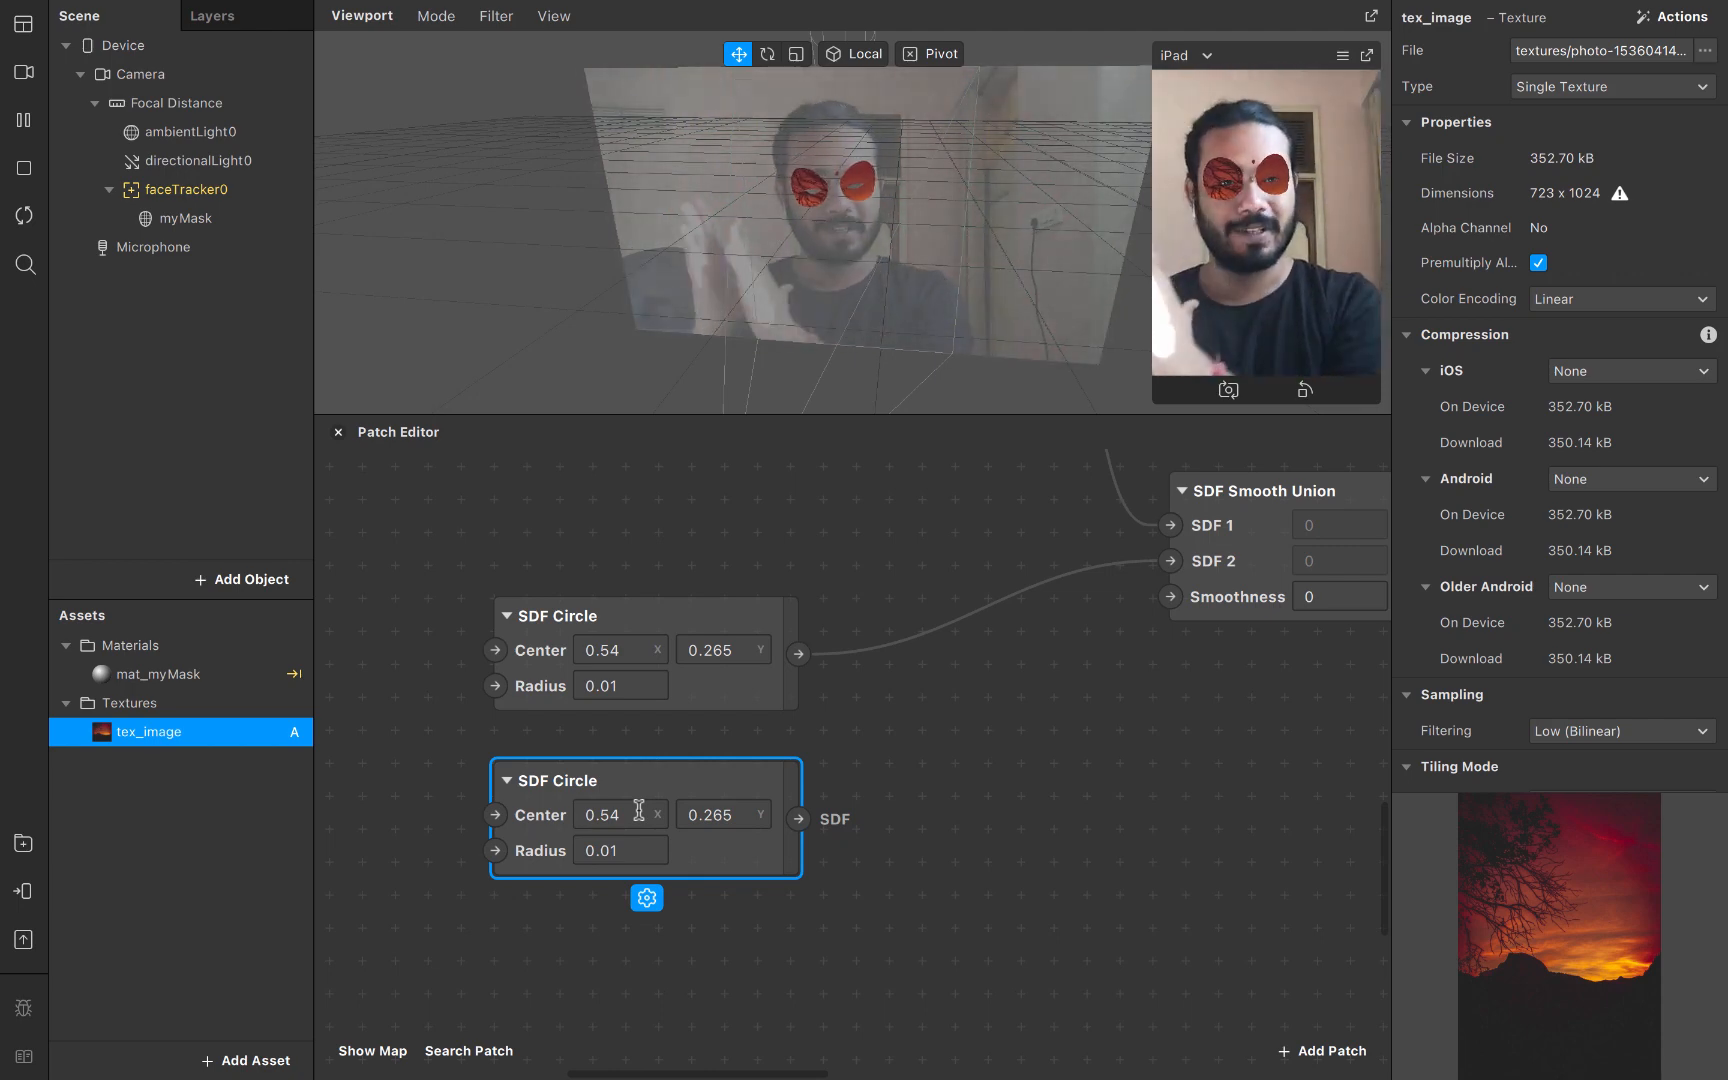
Set the duplicated SDF Circle's Center X to 0.46
left_click(638, 812)
type("0.")
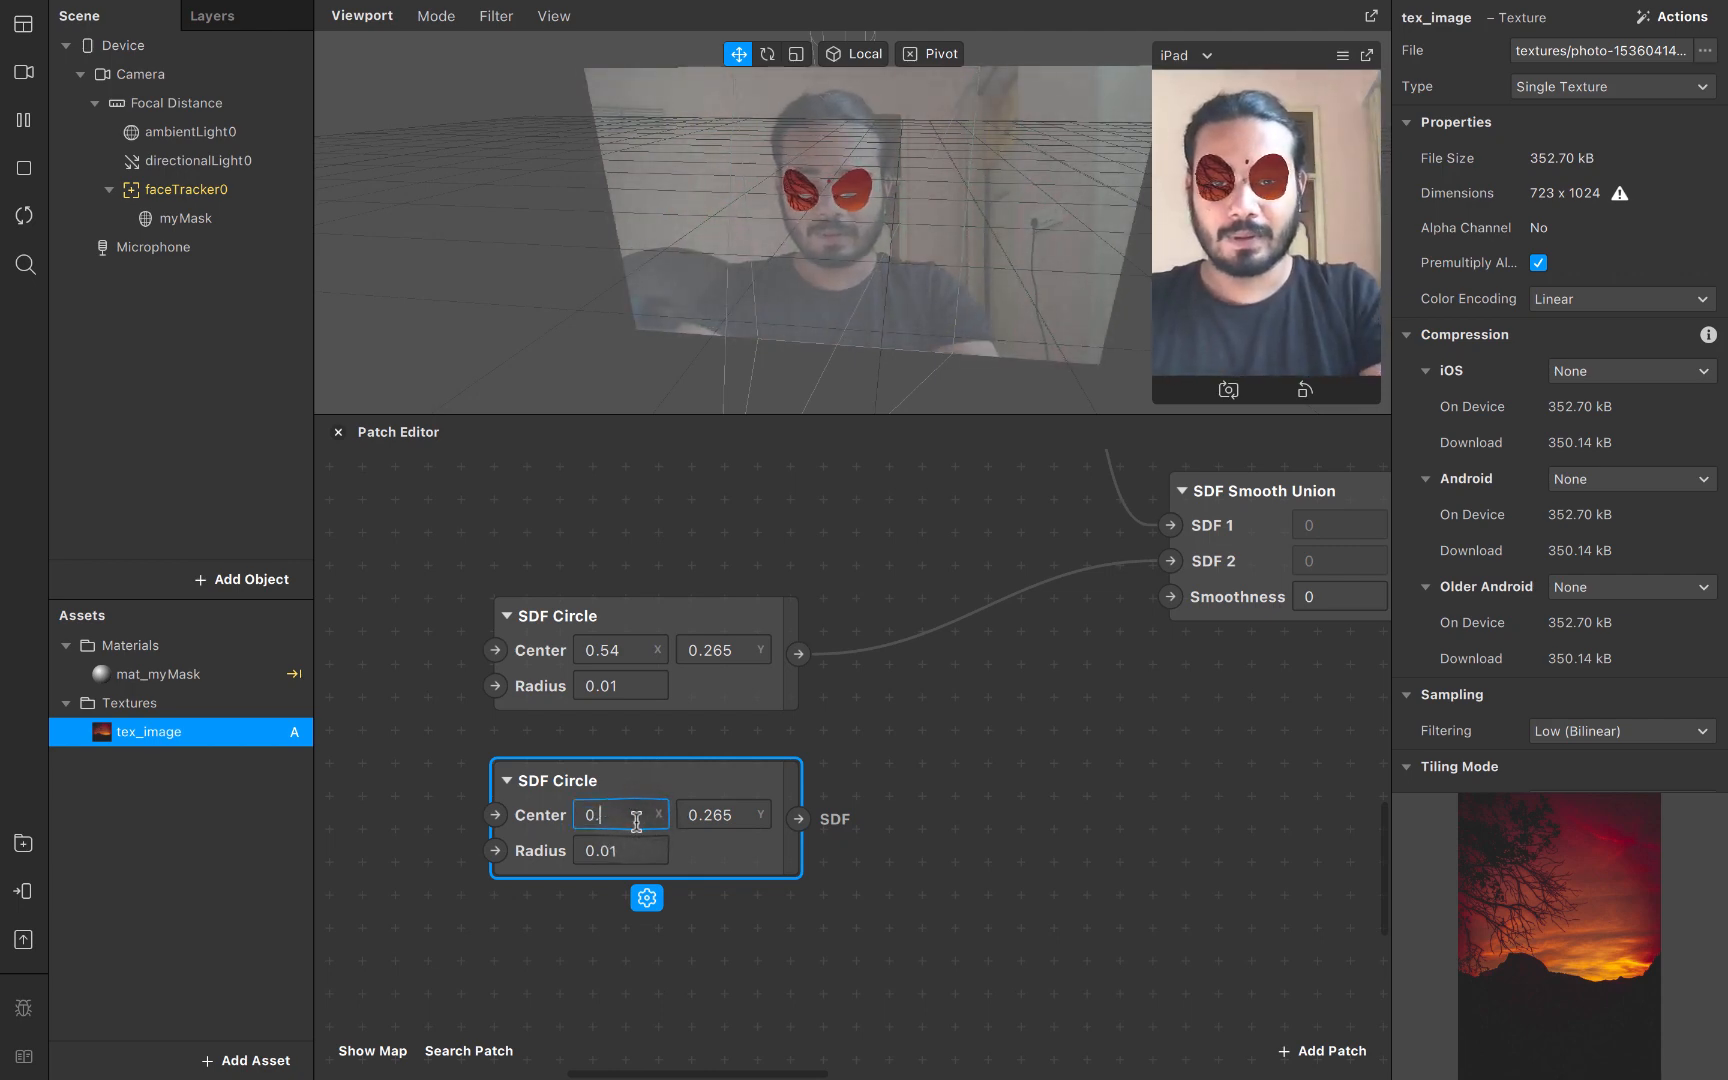
type("46")
key("Return")
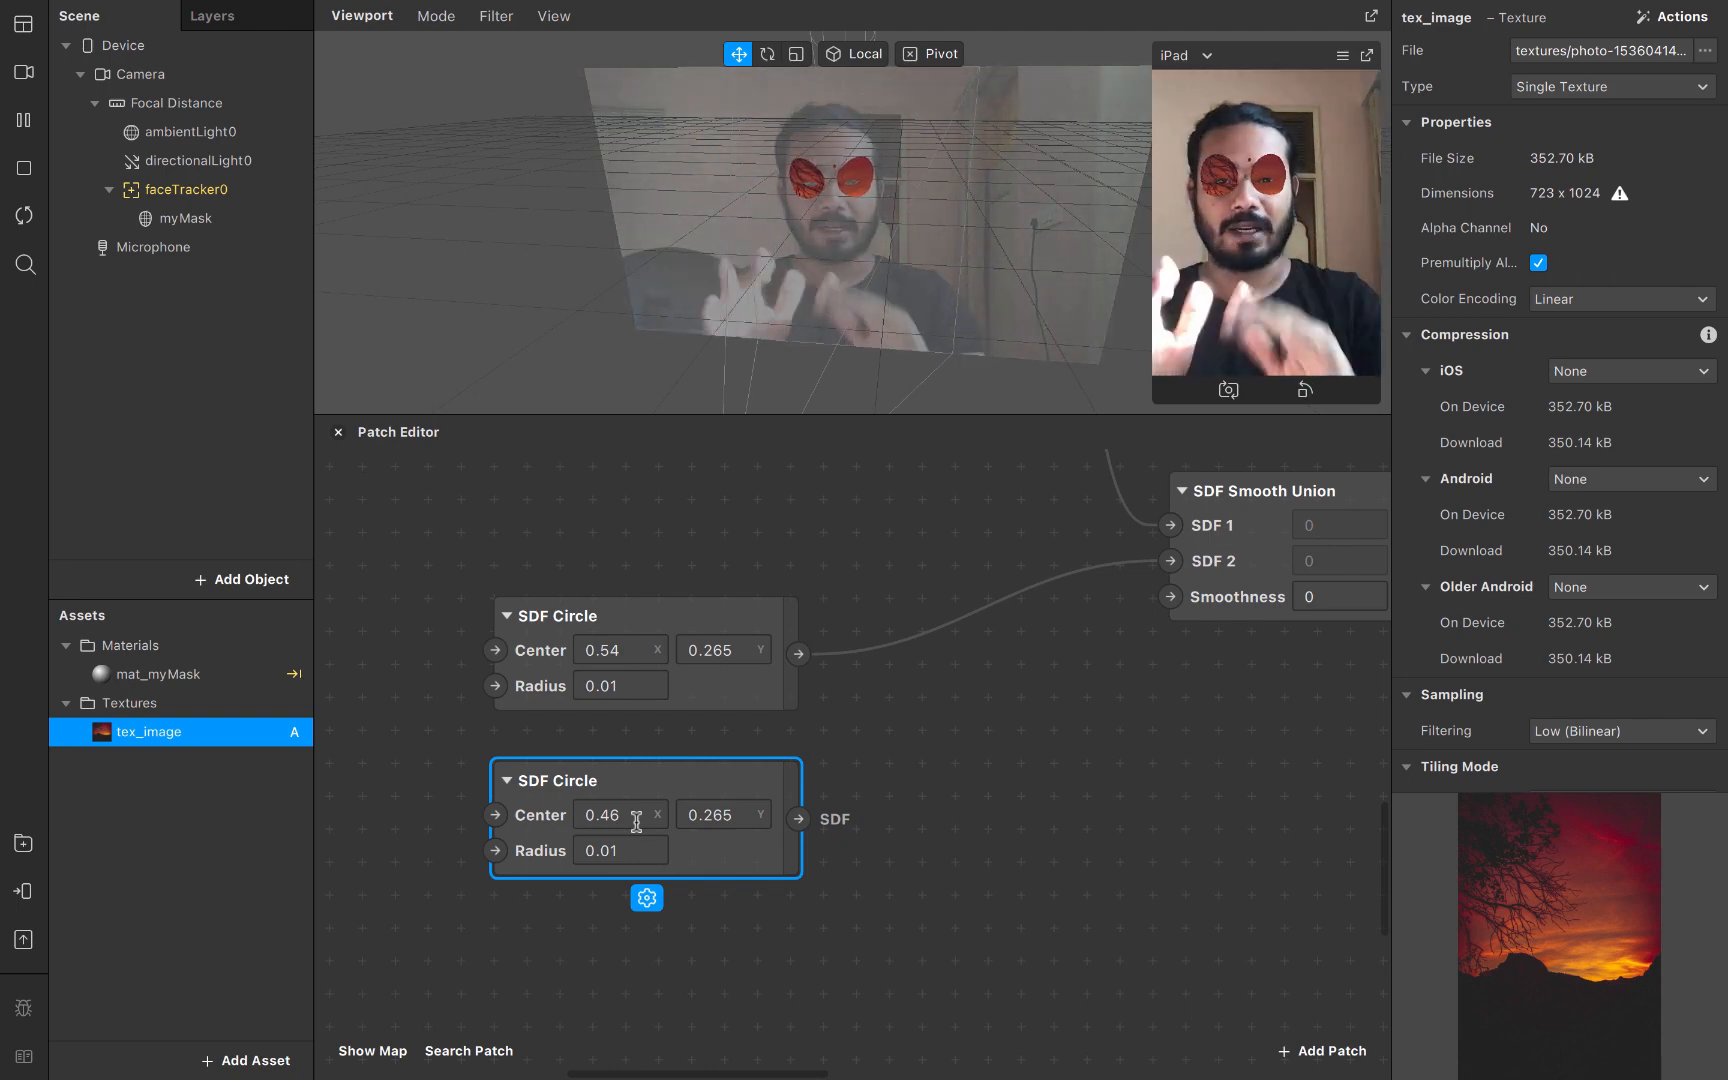
left_click(834, 855)
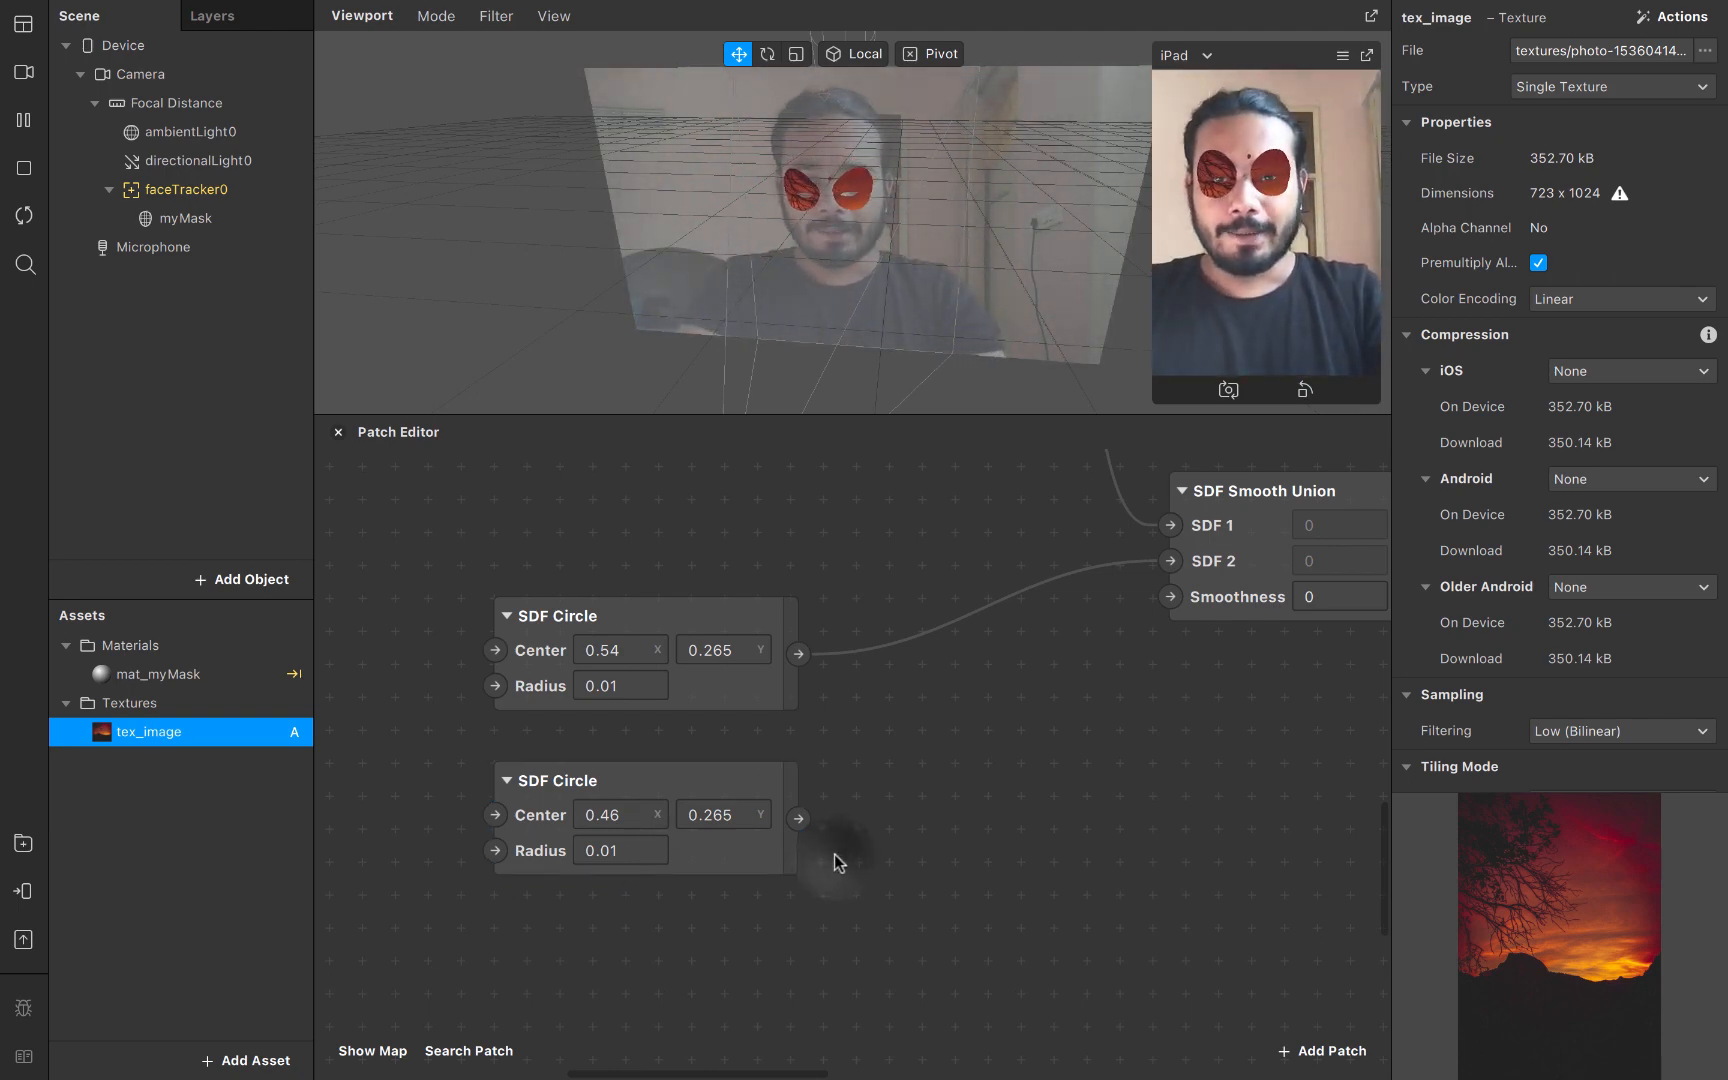
Combine the two small circles in a new SDF Smooth Union and feed it into SDF 2 of the union before the Smooth Step
scroll(834, 855, "down", 3)
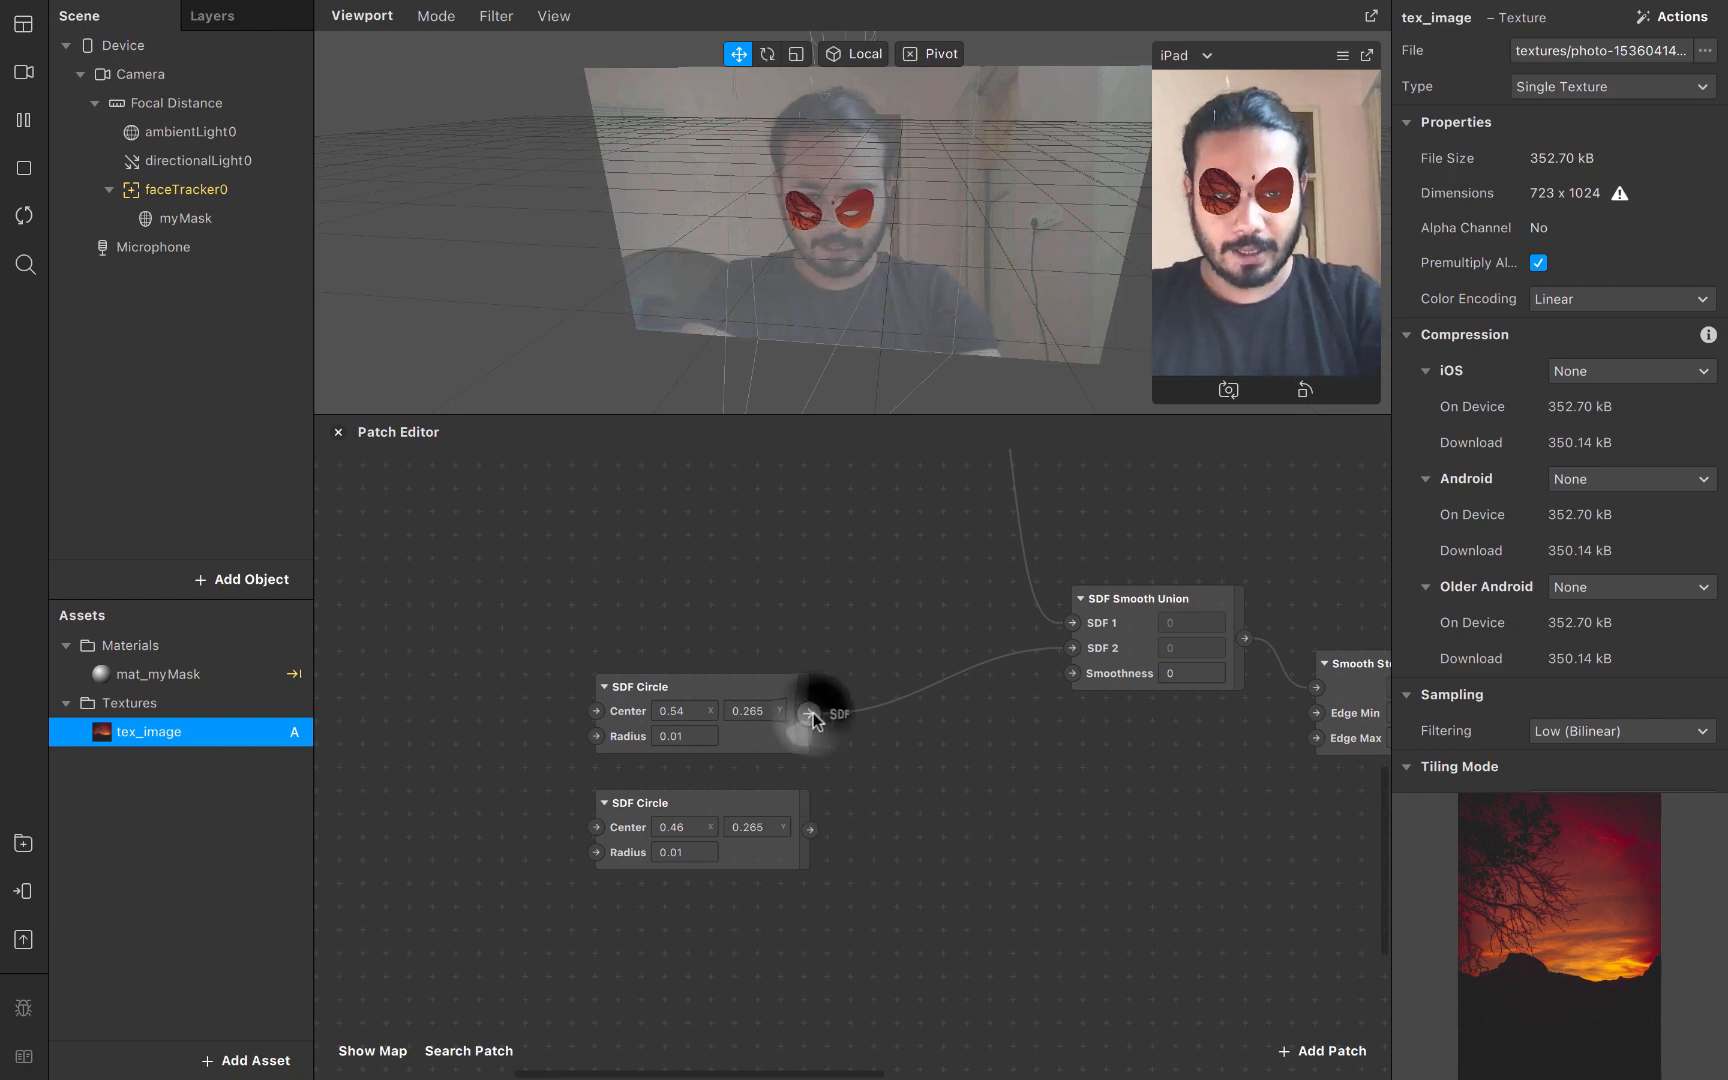
left_click_drag(813, 711, 859, 760)
type("smoo")
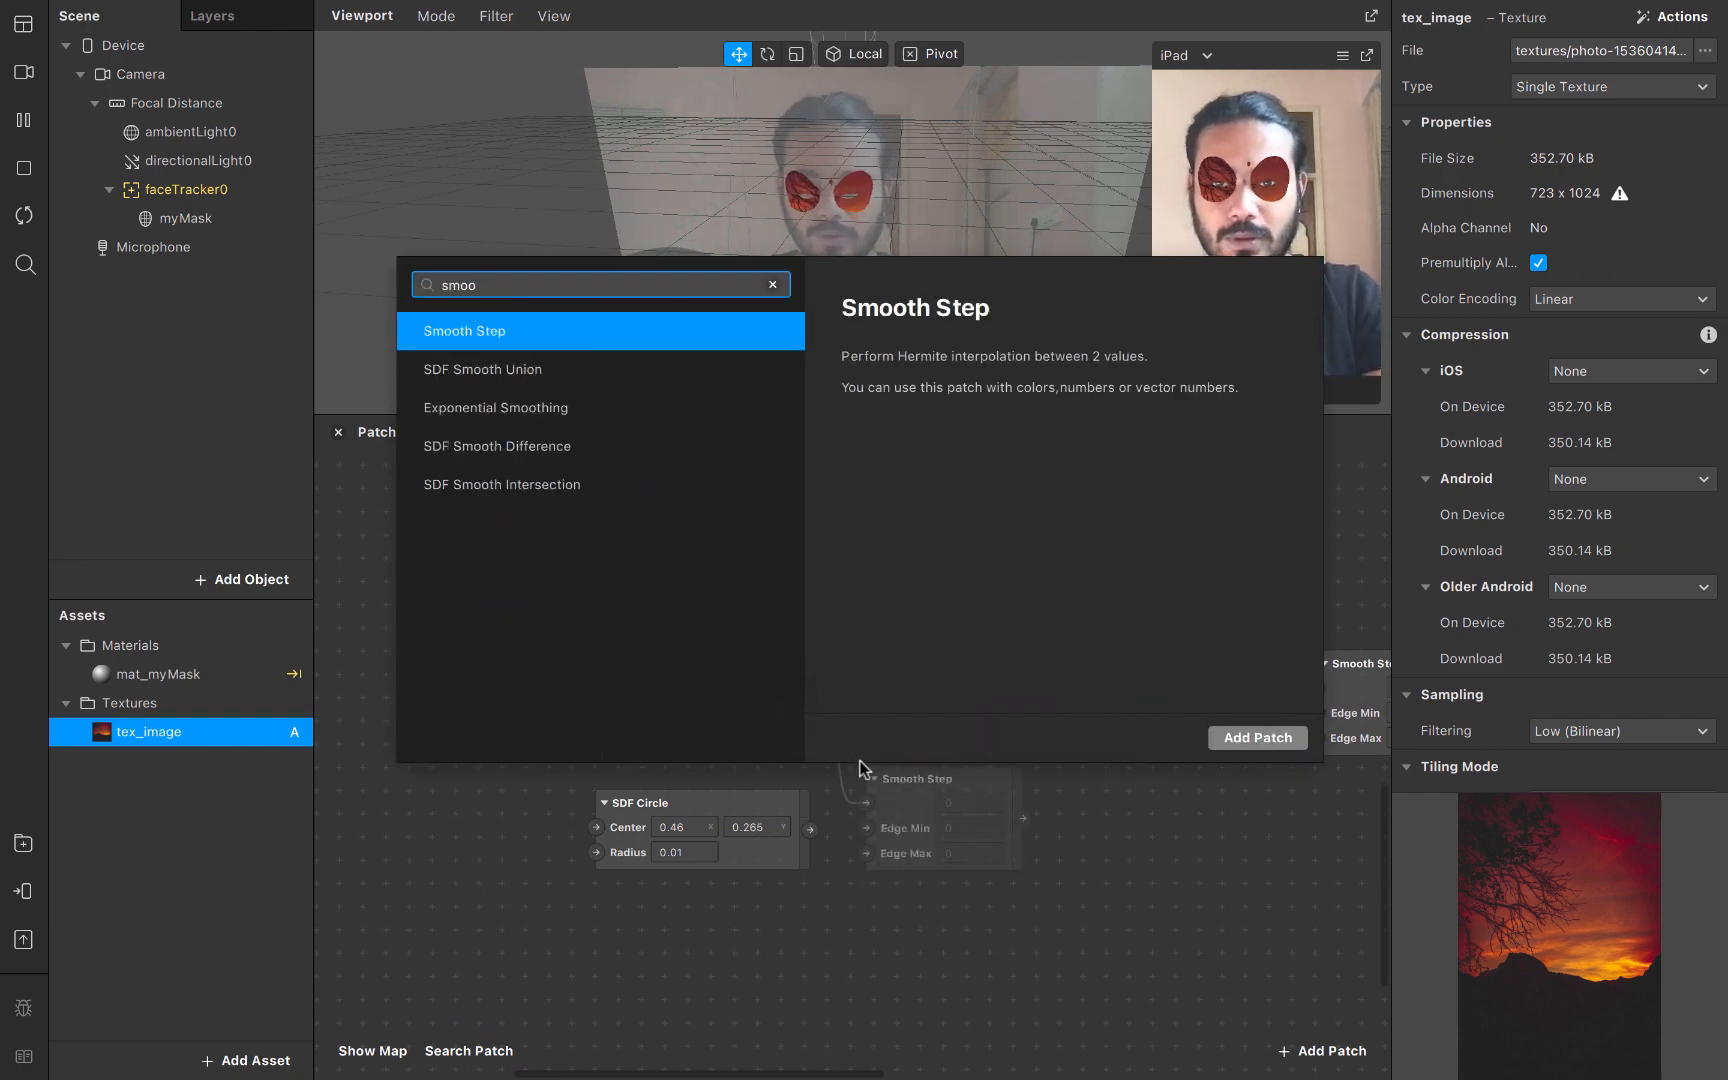
key("Down")
key("Return")
left_click_drag(812, 830, 866, 828)
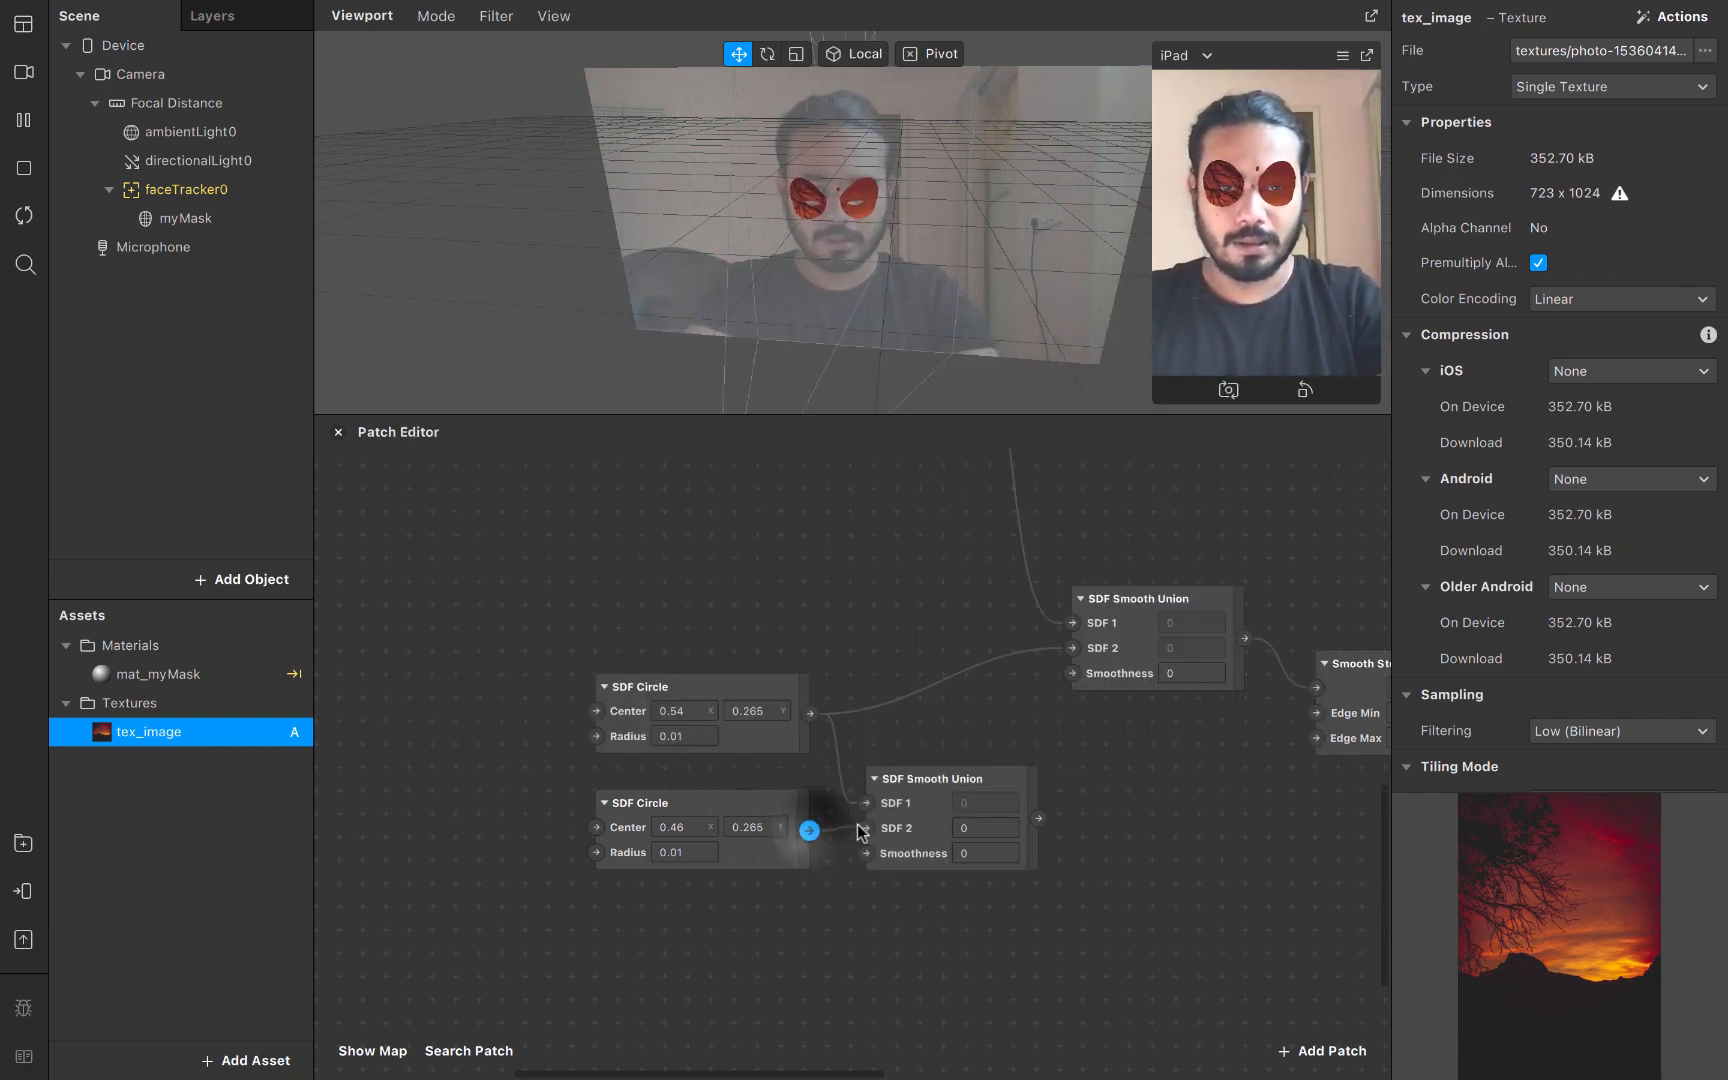
left_click_drag(944, 783, 934, 736)
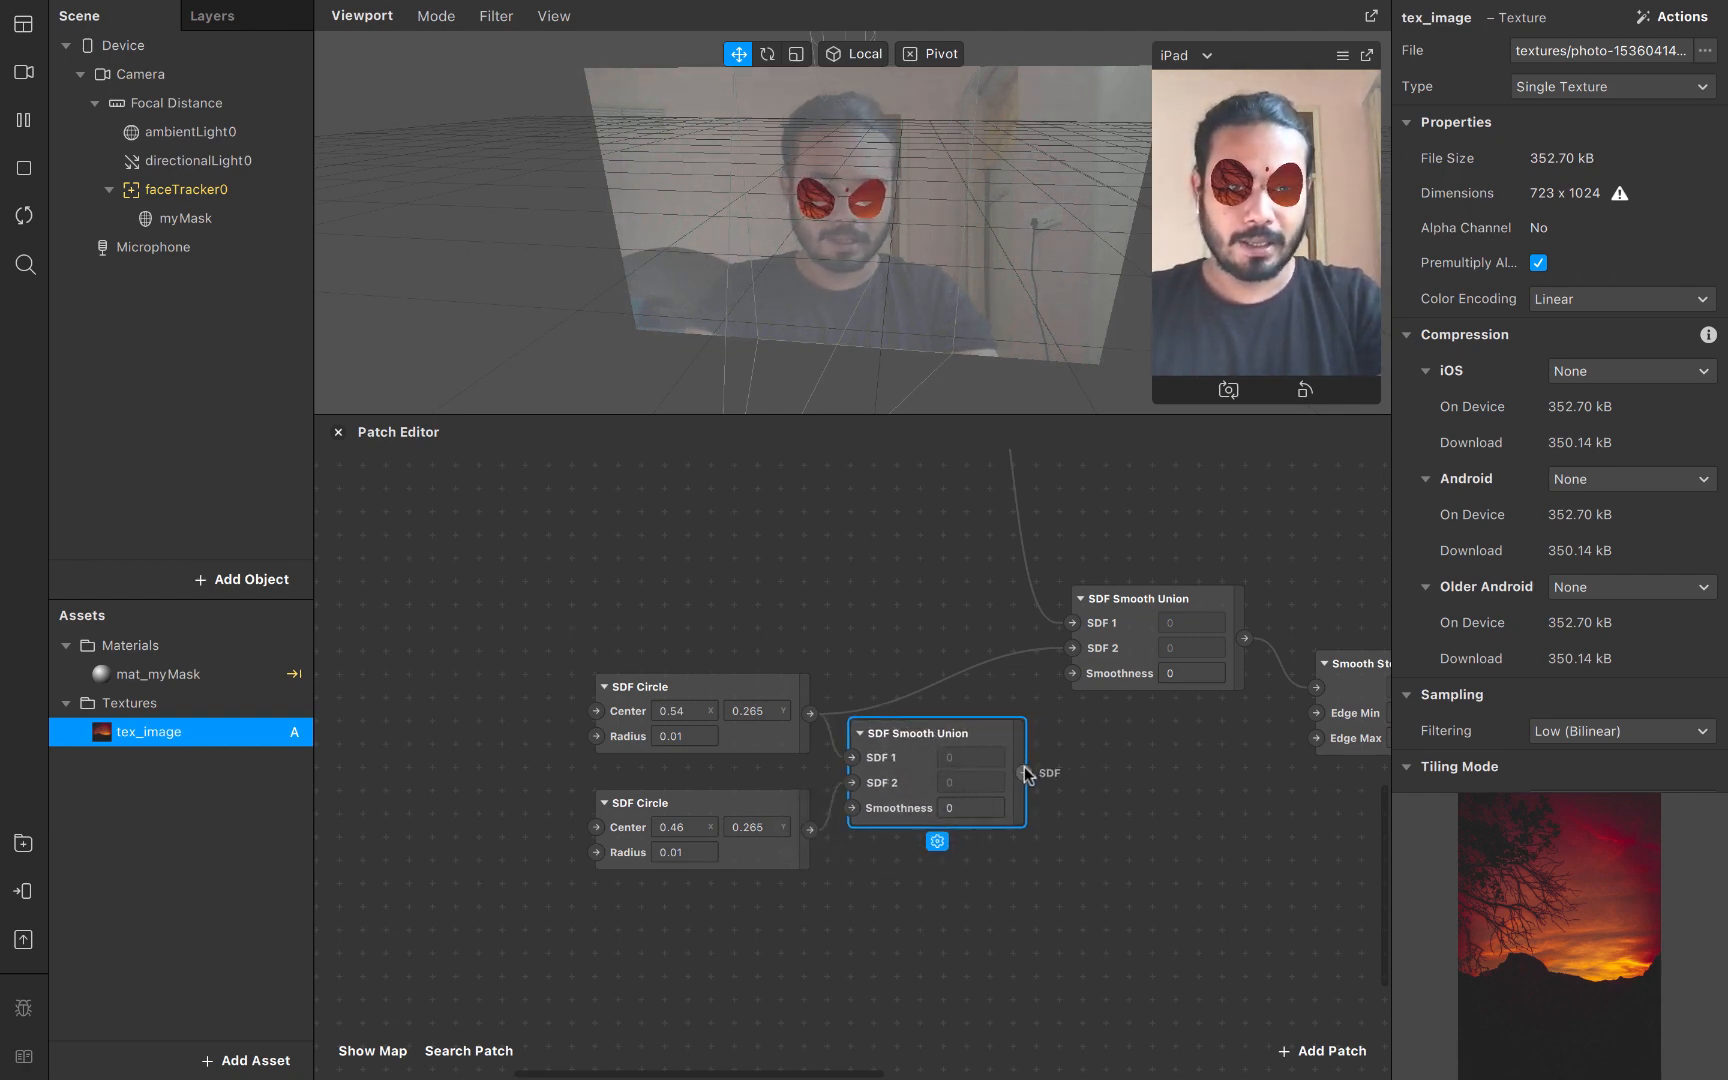
left_click_drag(1023, 770, 1066, 649)
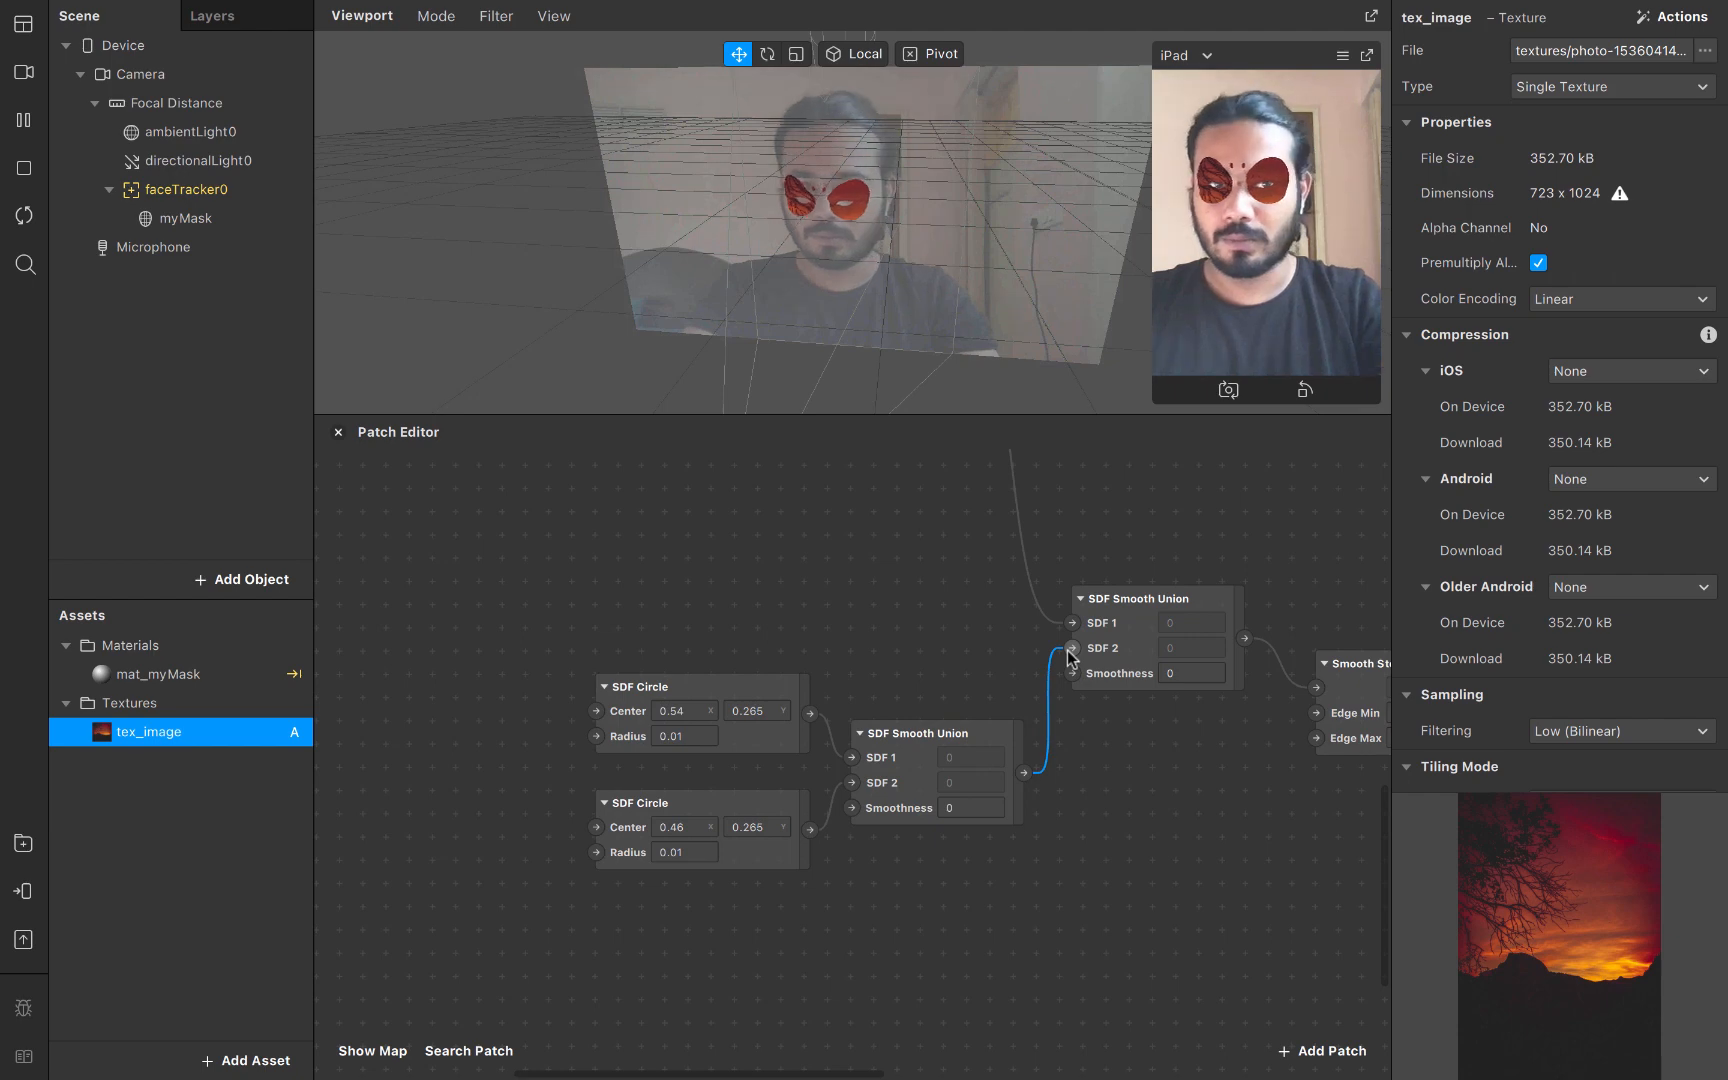
Group the two small circles and their Smooth Union in a comment named dot-1, and move the group left
scroll(694, 605, "down", 5)
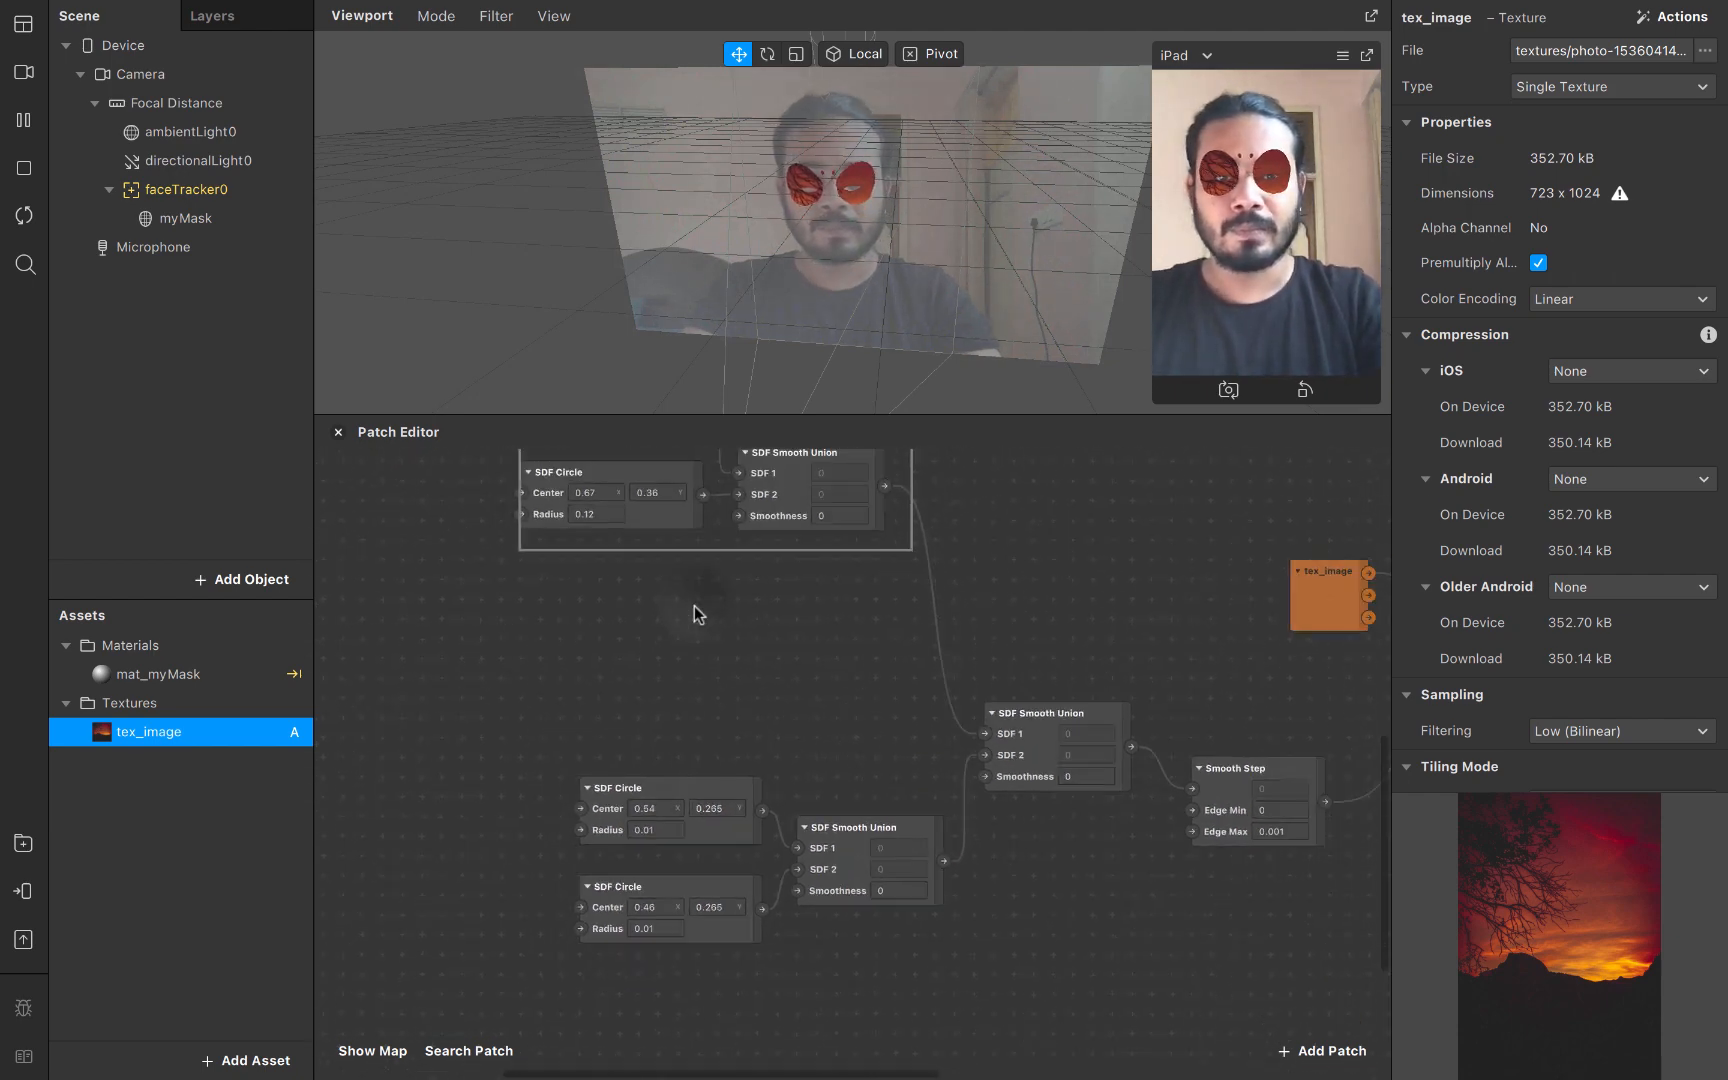
scroll(694, 605, "down", 2)
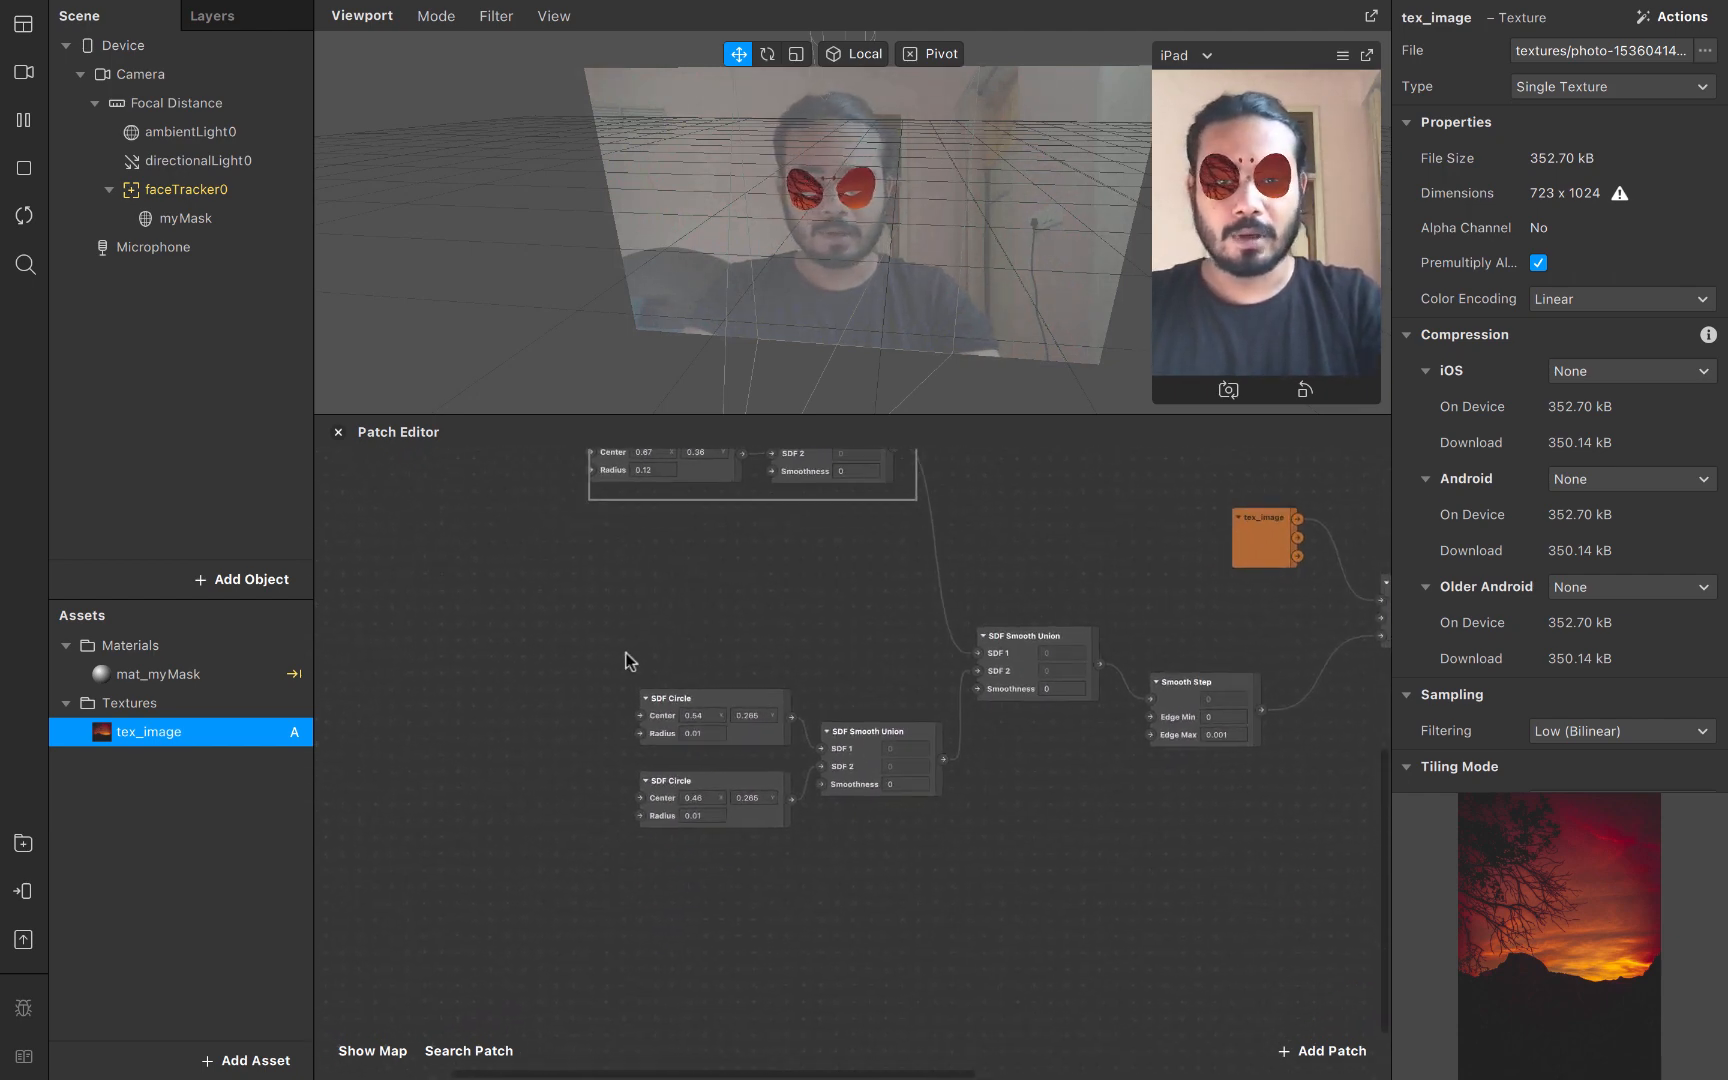
left_click_drag(614, 655, 888, 859)
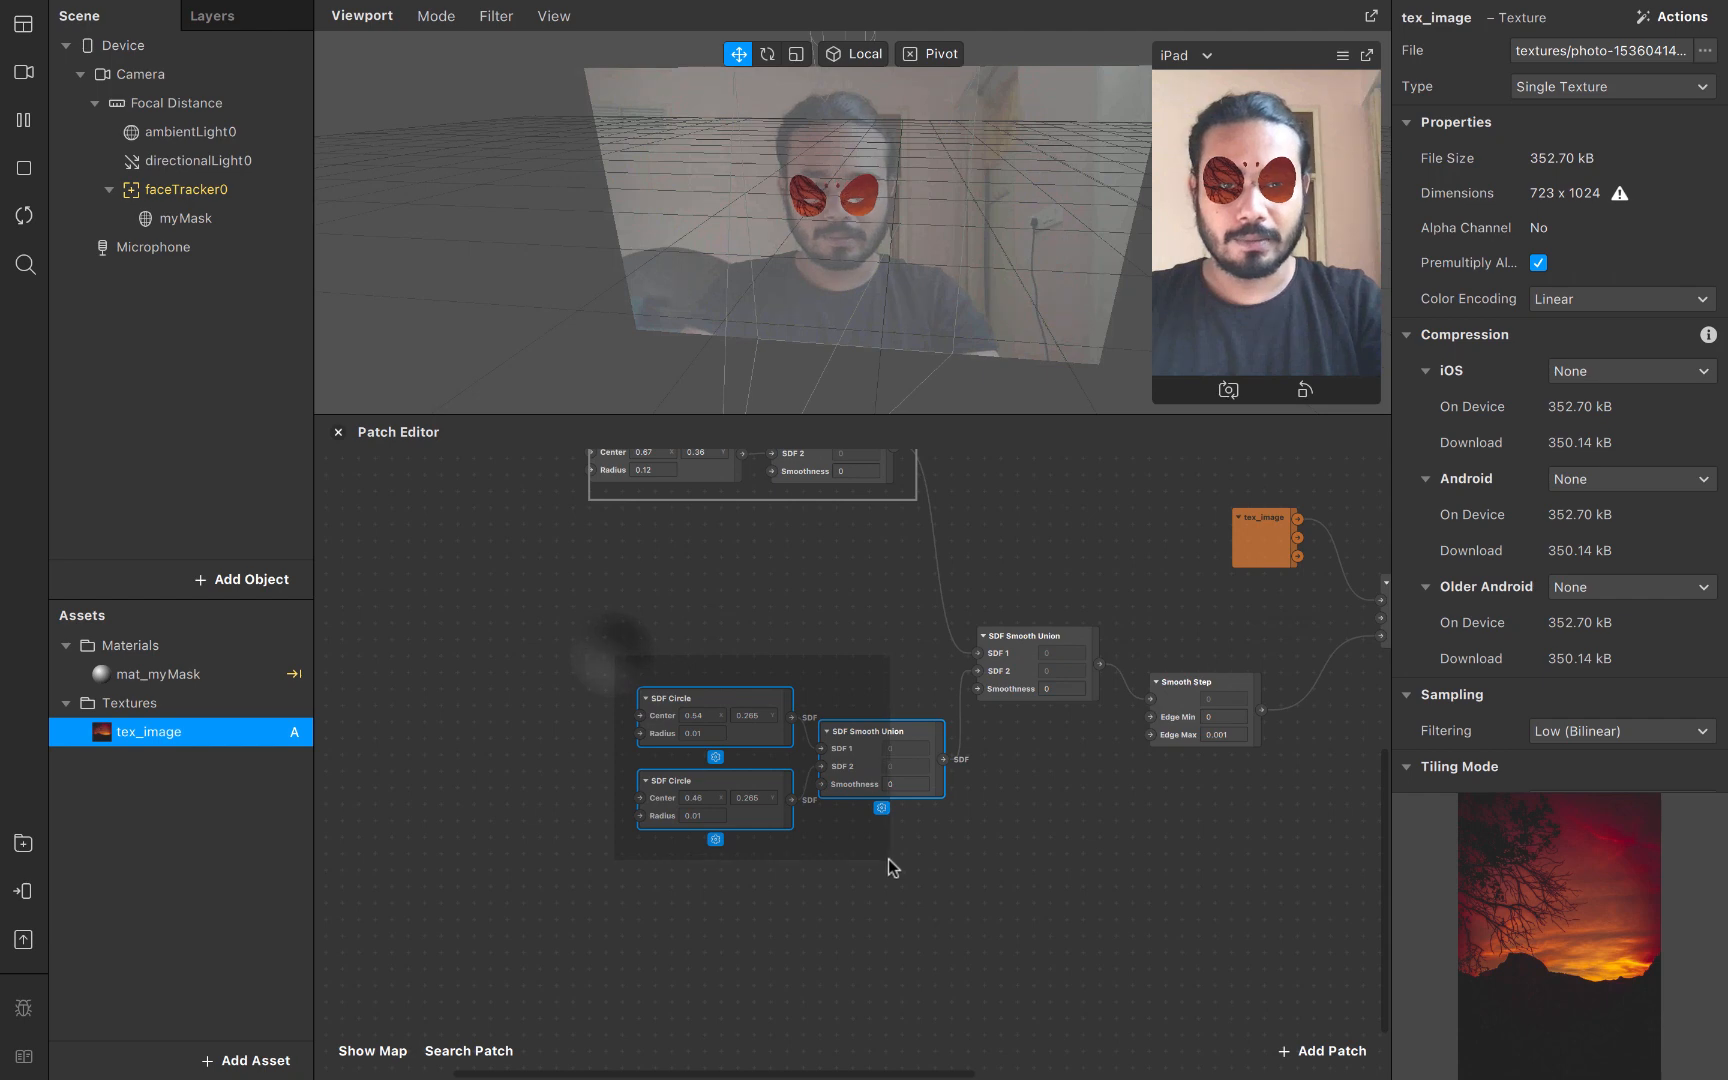
right_click(768, 728)
left_click(812, 748)
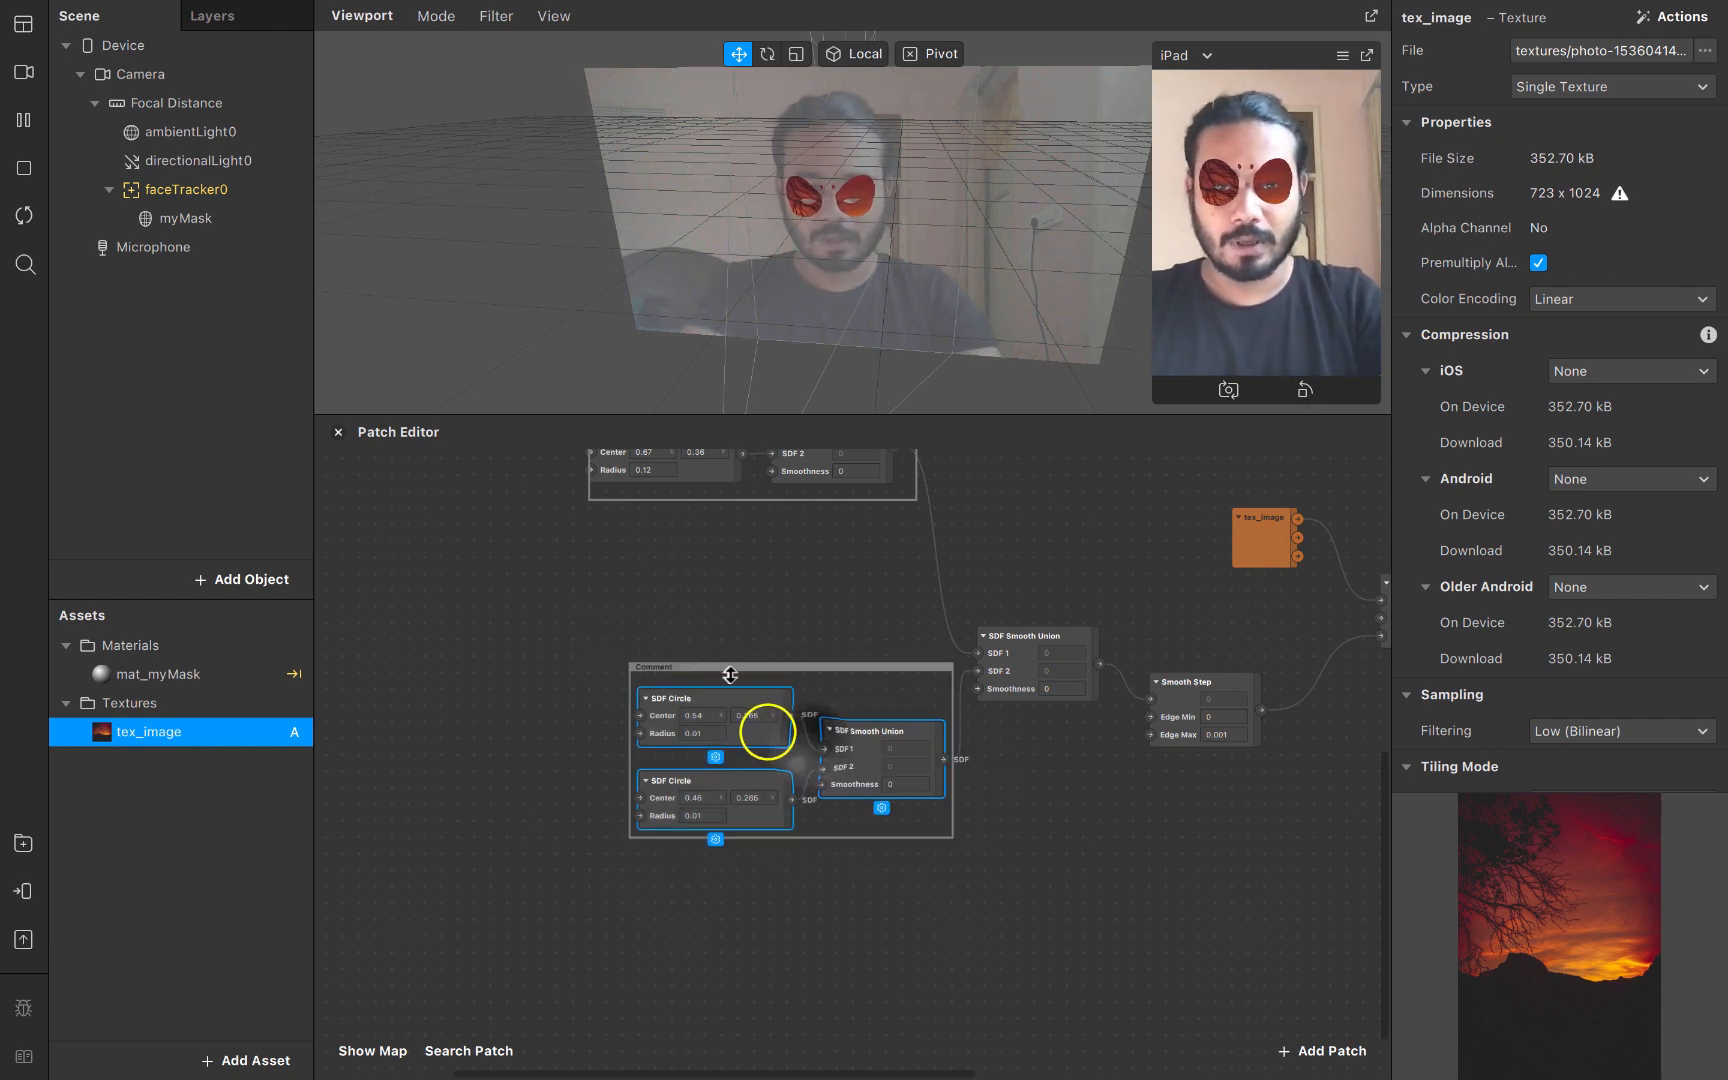
double_click(652, 671)
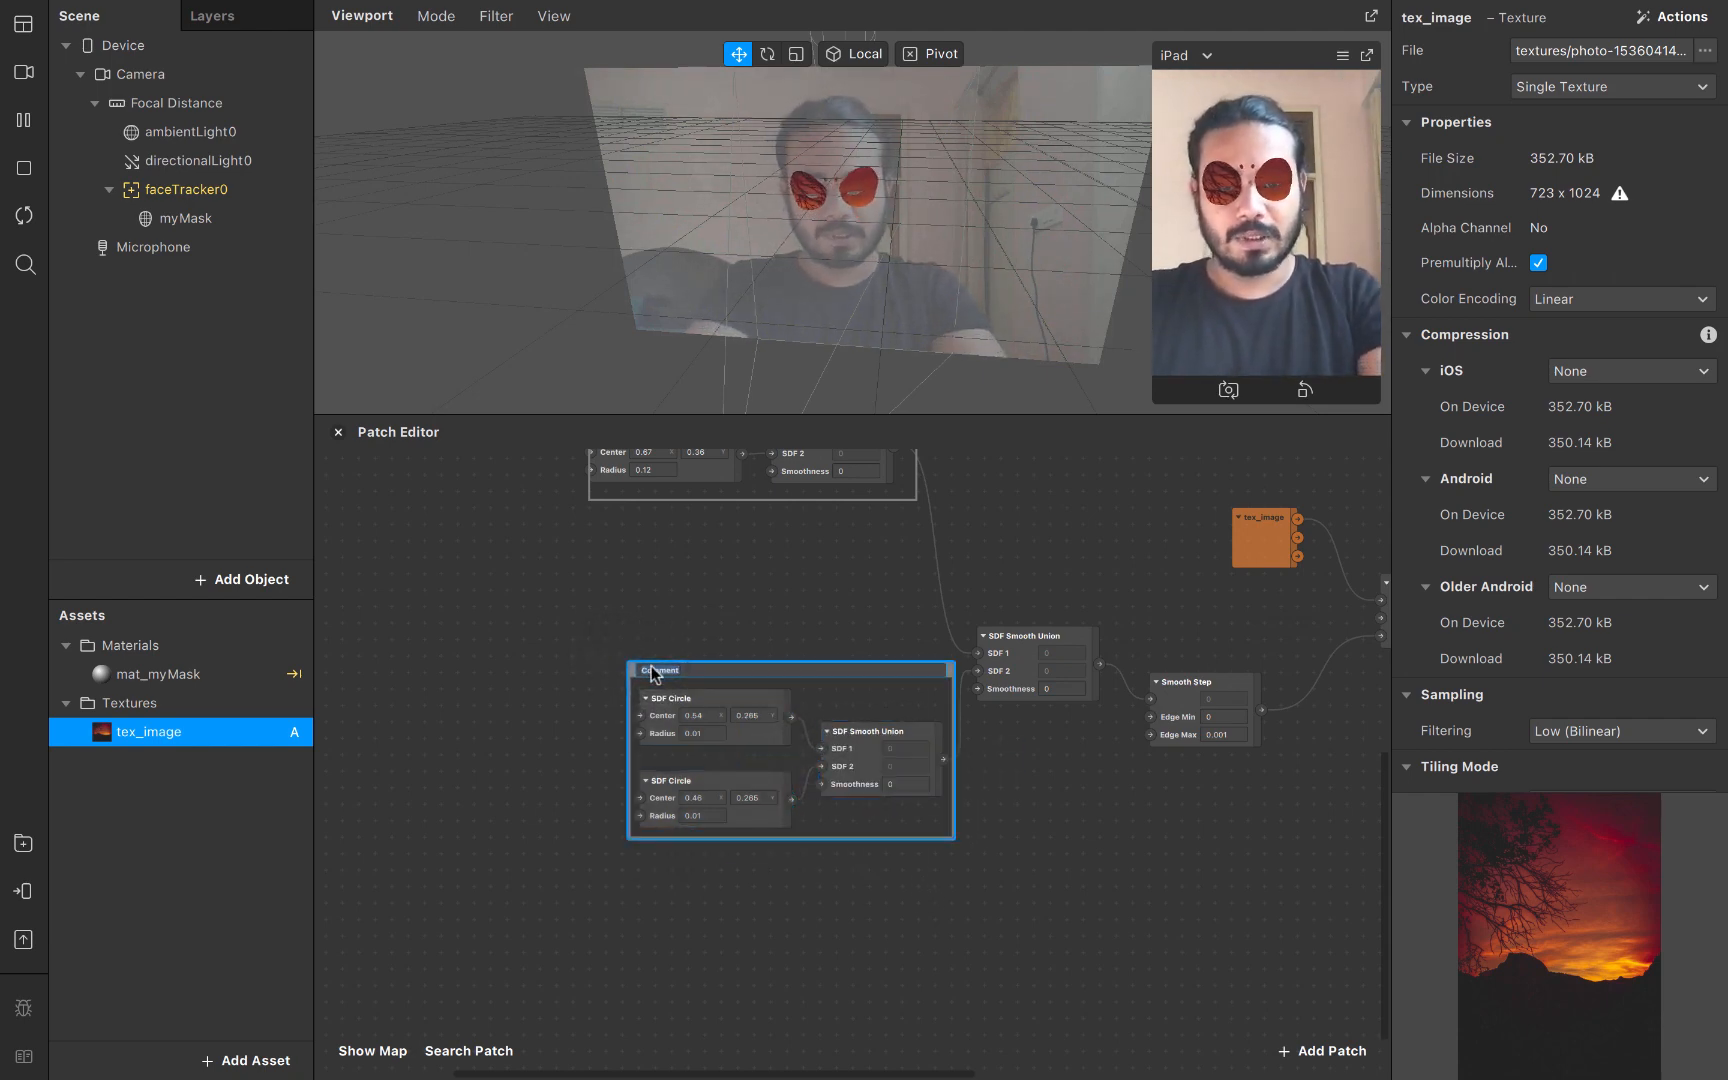
type("dots")
key("Return")
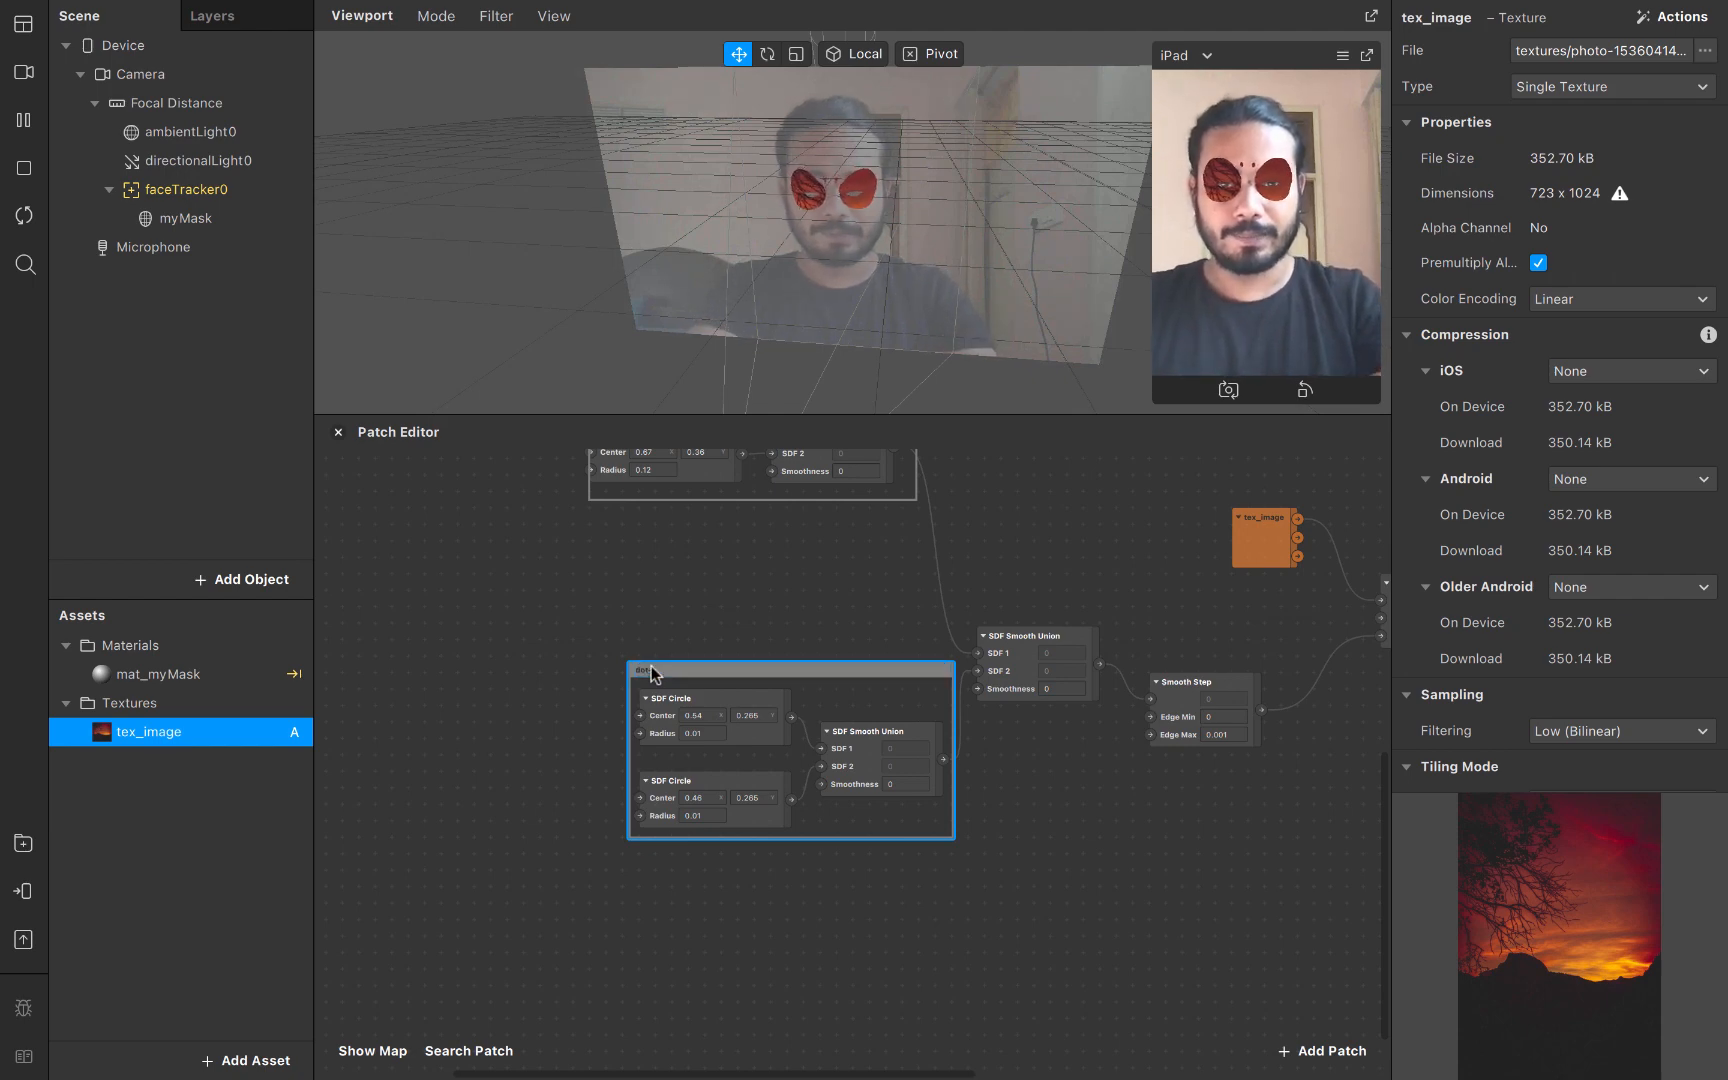
left_click_drag(714, 671, 443, 680)
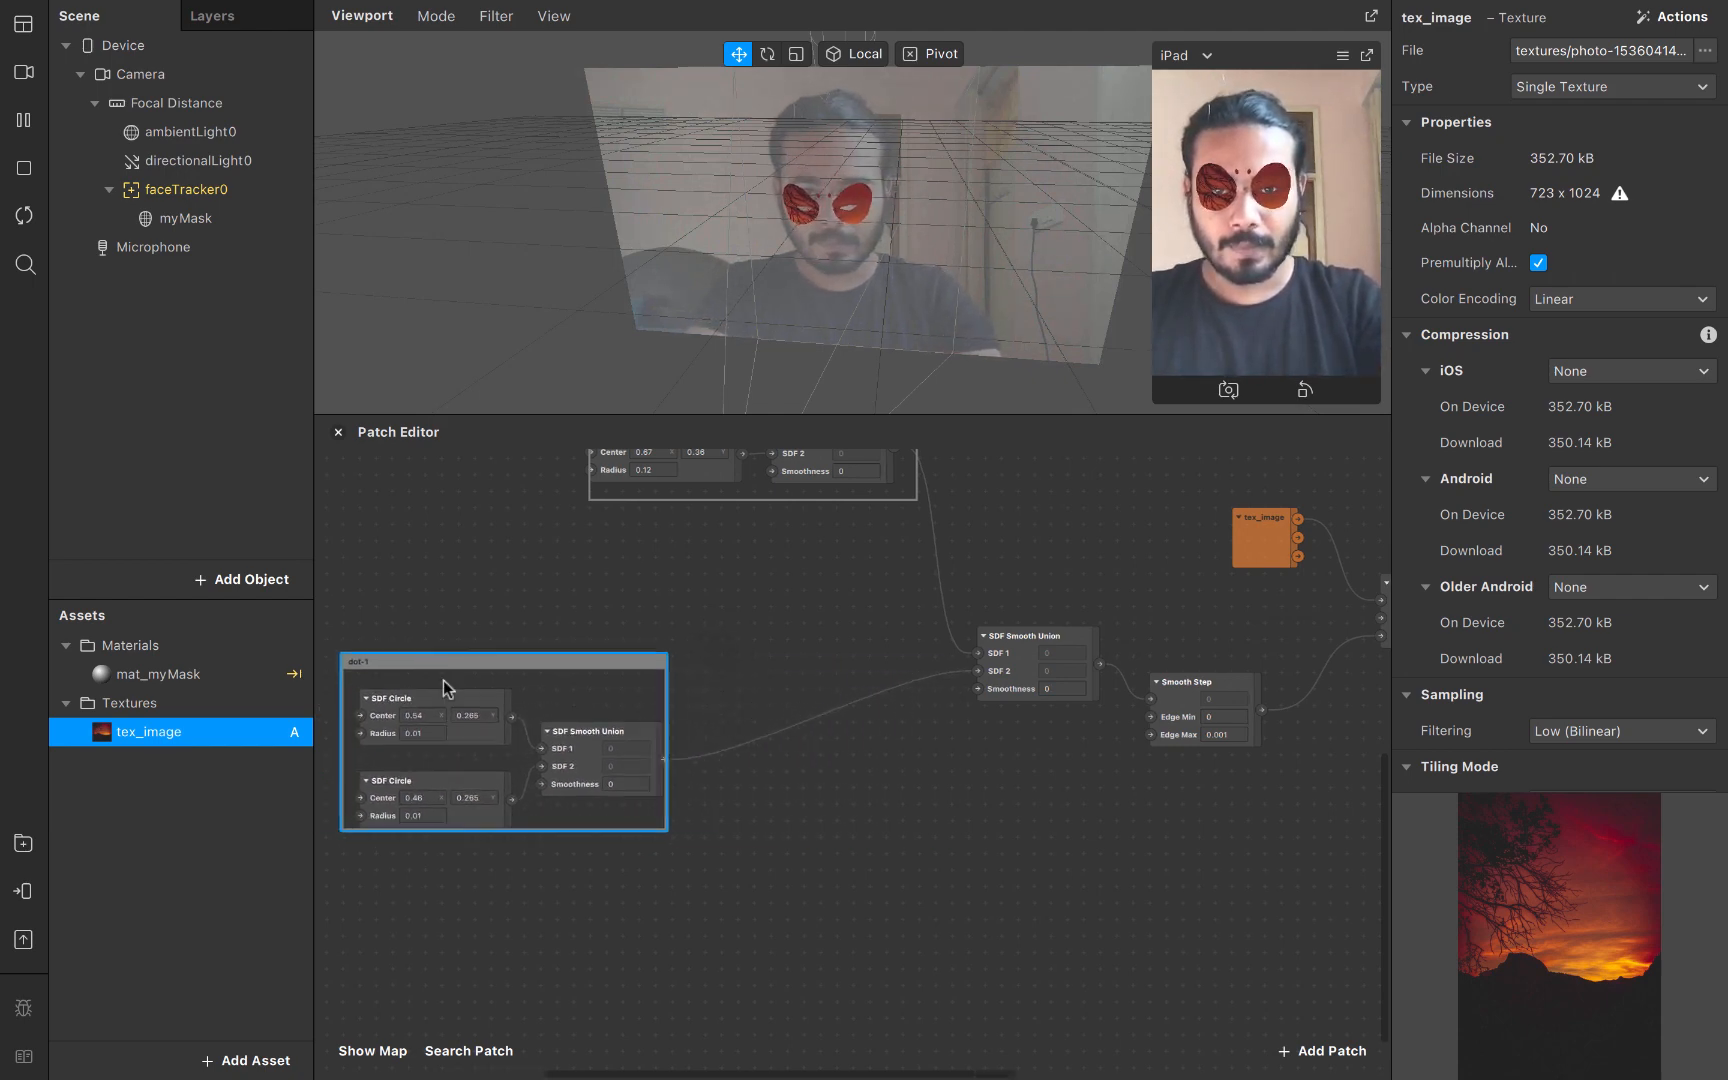
left_click(740, 932)
Duplicate the dot-1 group's two SDF Circles and Smooth Union, placing the copies below the comment
scroll(740, 932, "left", 1)
scroll(740, 932, "down", 1)
scroll(740, 932, "up", 2, "ctrl")
scroll(740, 932, "left", 1)
scroll(740, 932, "up", 1)
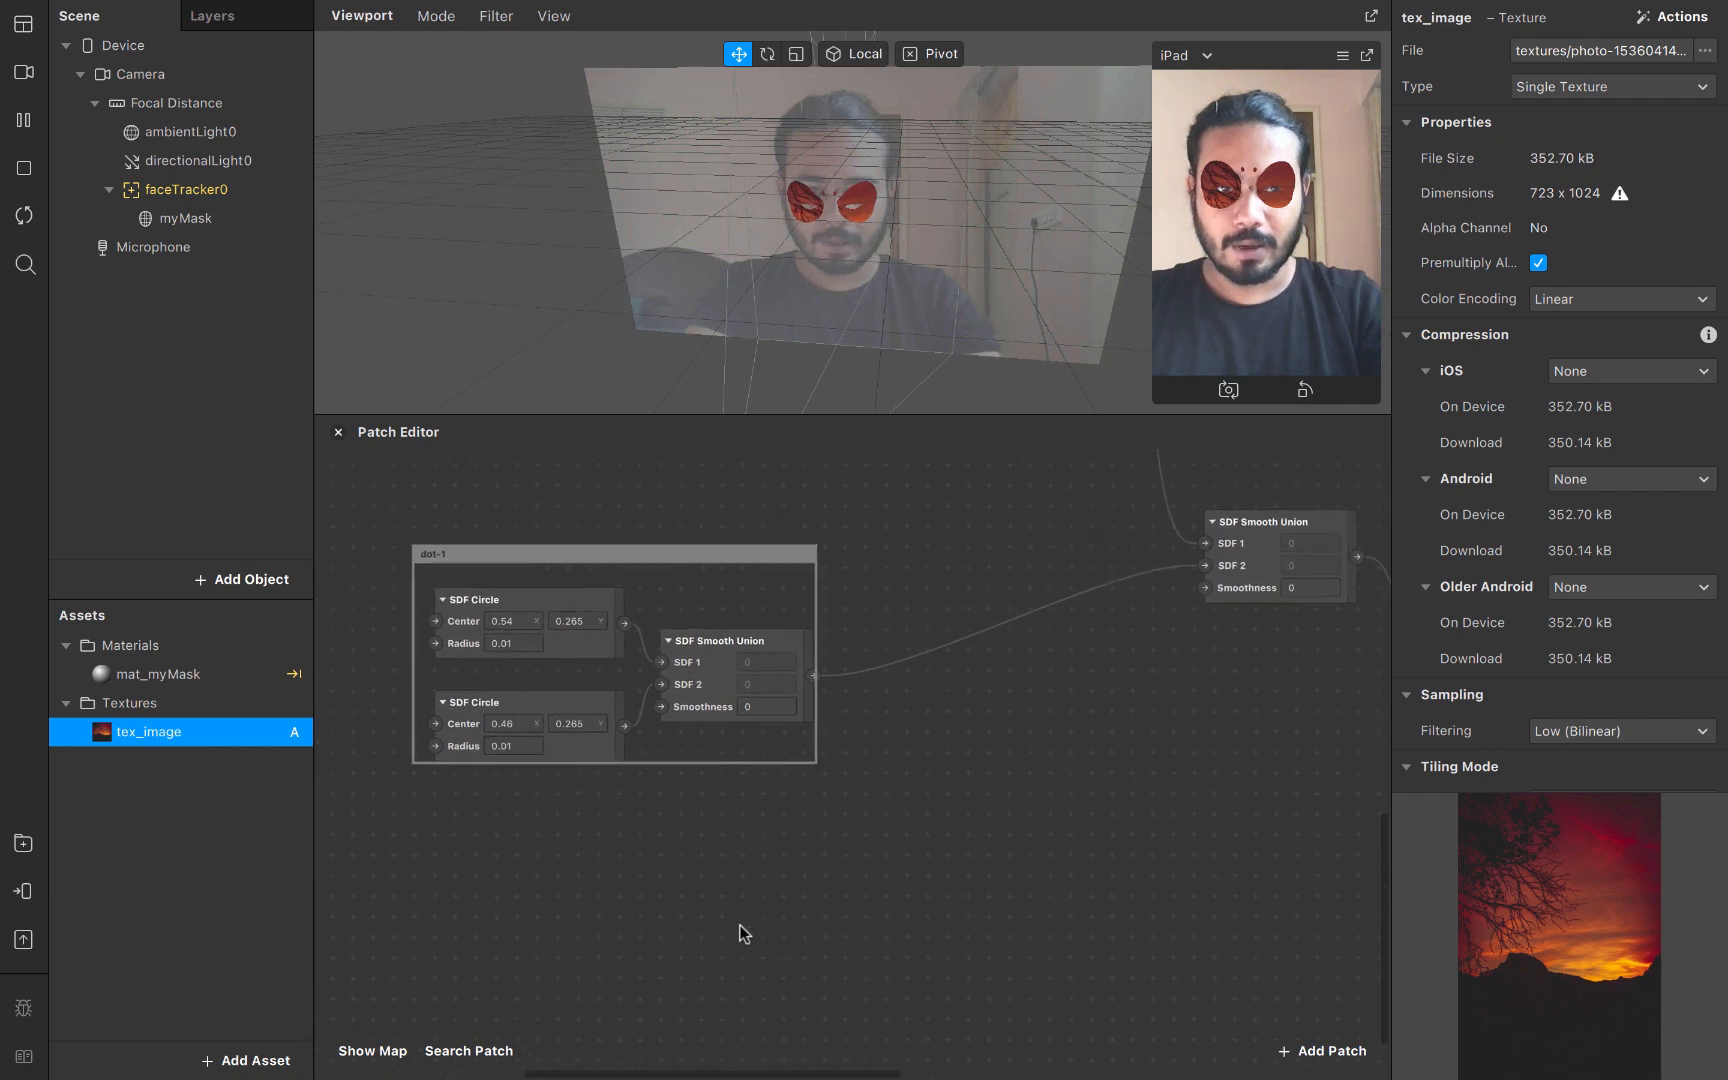
left_click_drag(425, 576, 699, 881)
key("super+d")
Set the Center X of the upper SDF Circle in the duplicated set to 0.58
scroll(774, 842, "up", 5, "ctrl")
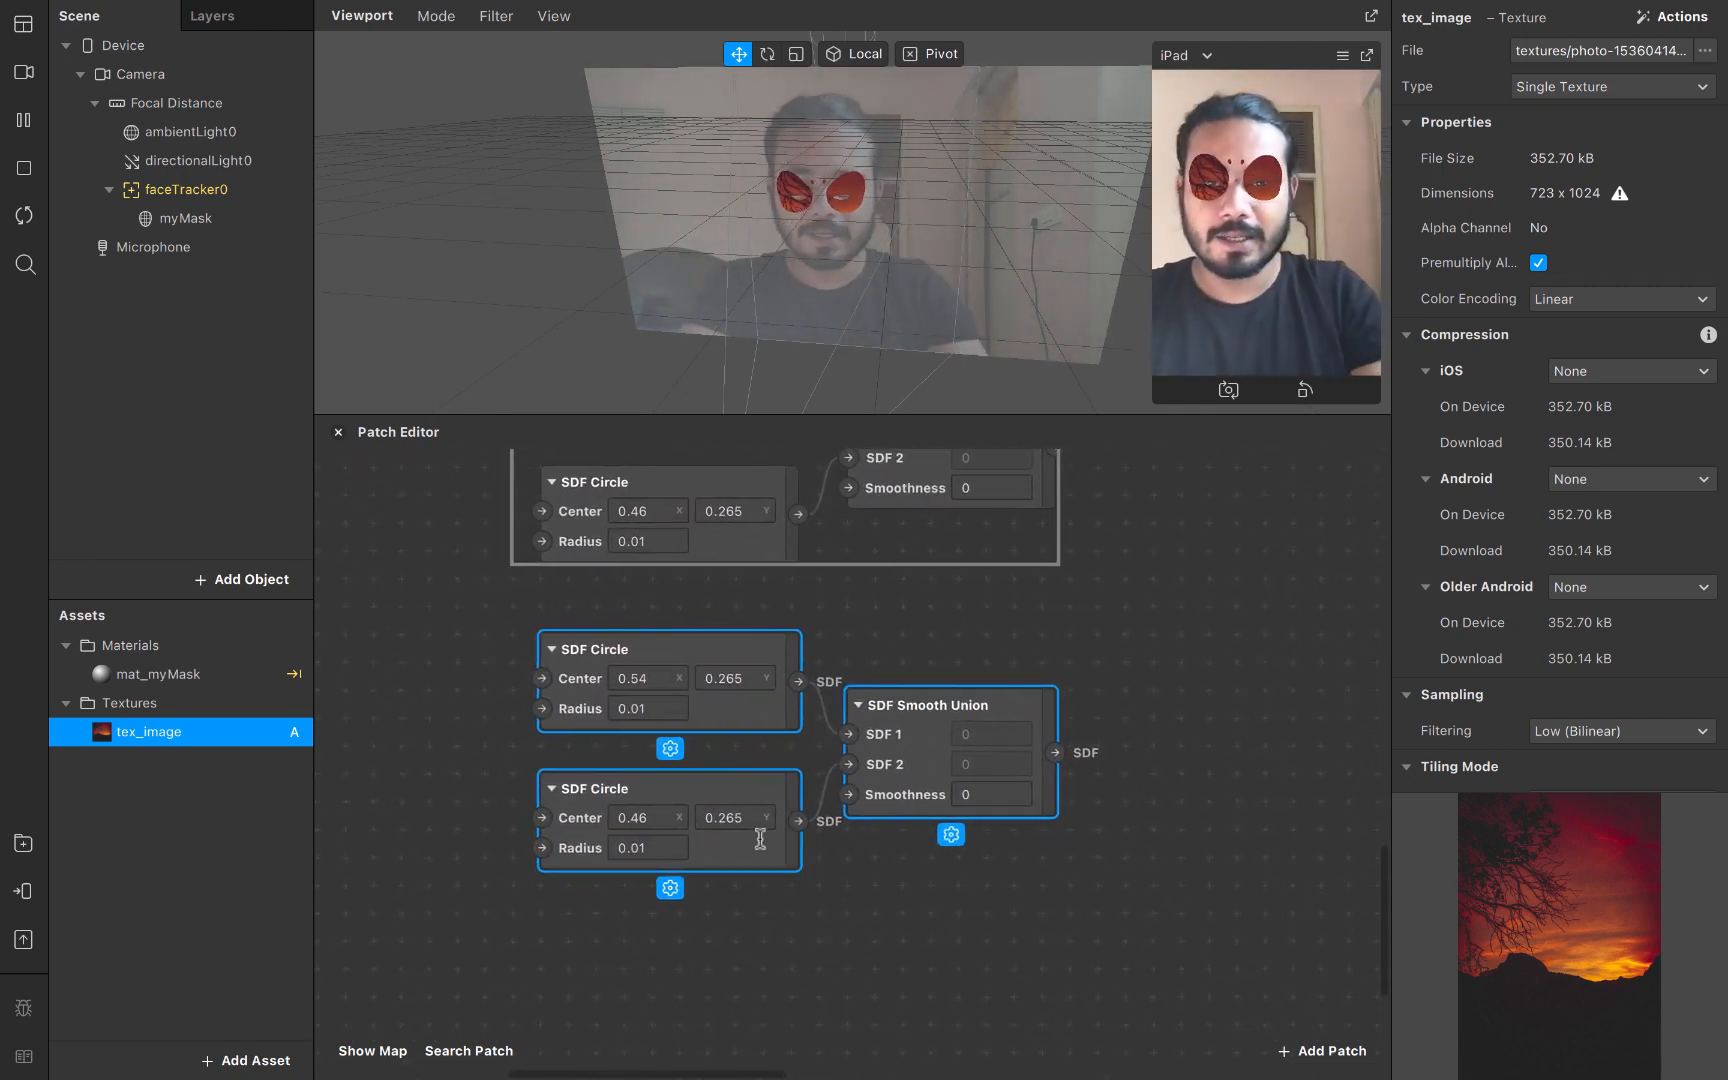
double_click(632, 678)
type("0.5")
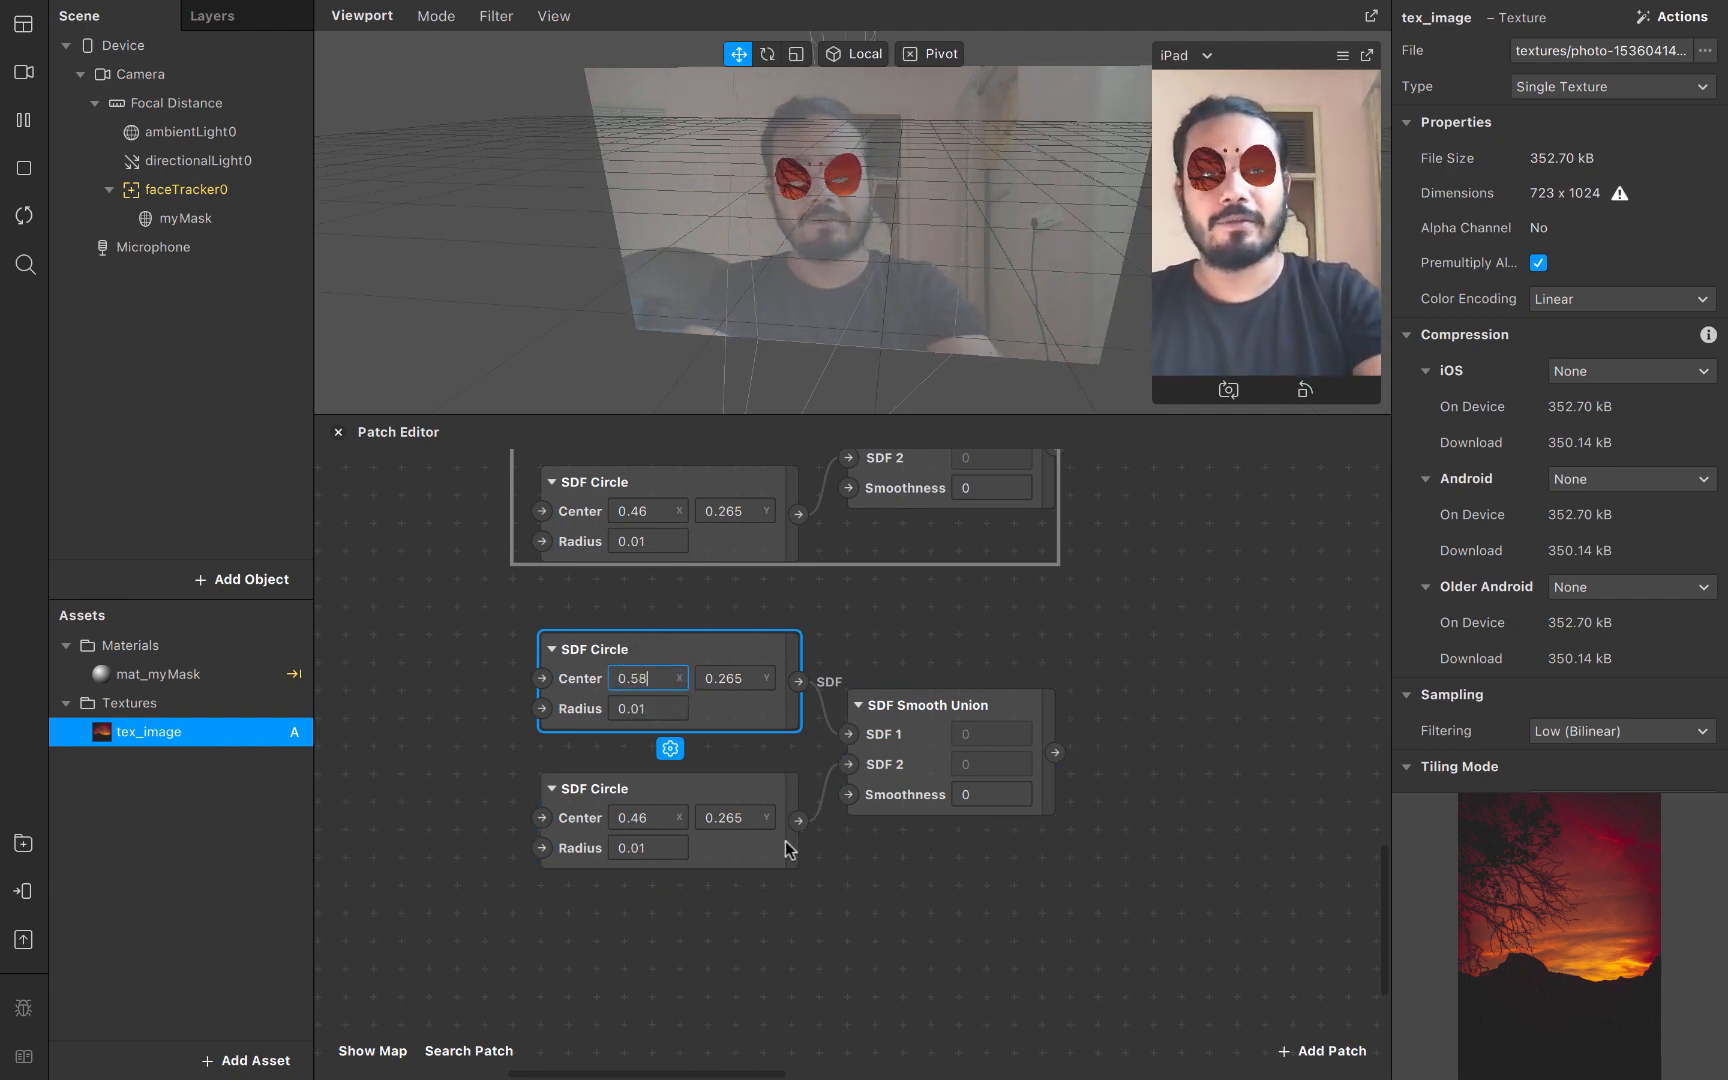
type("8")
left_click(918, 886)
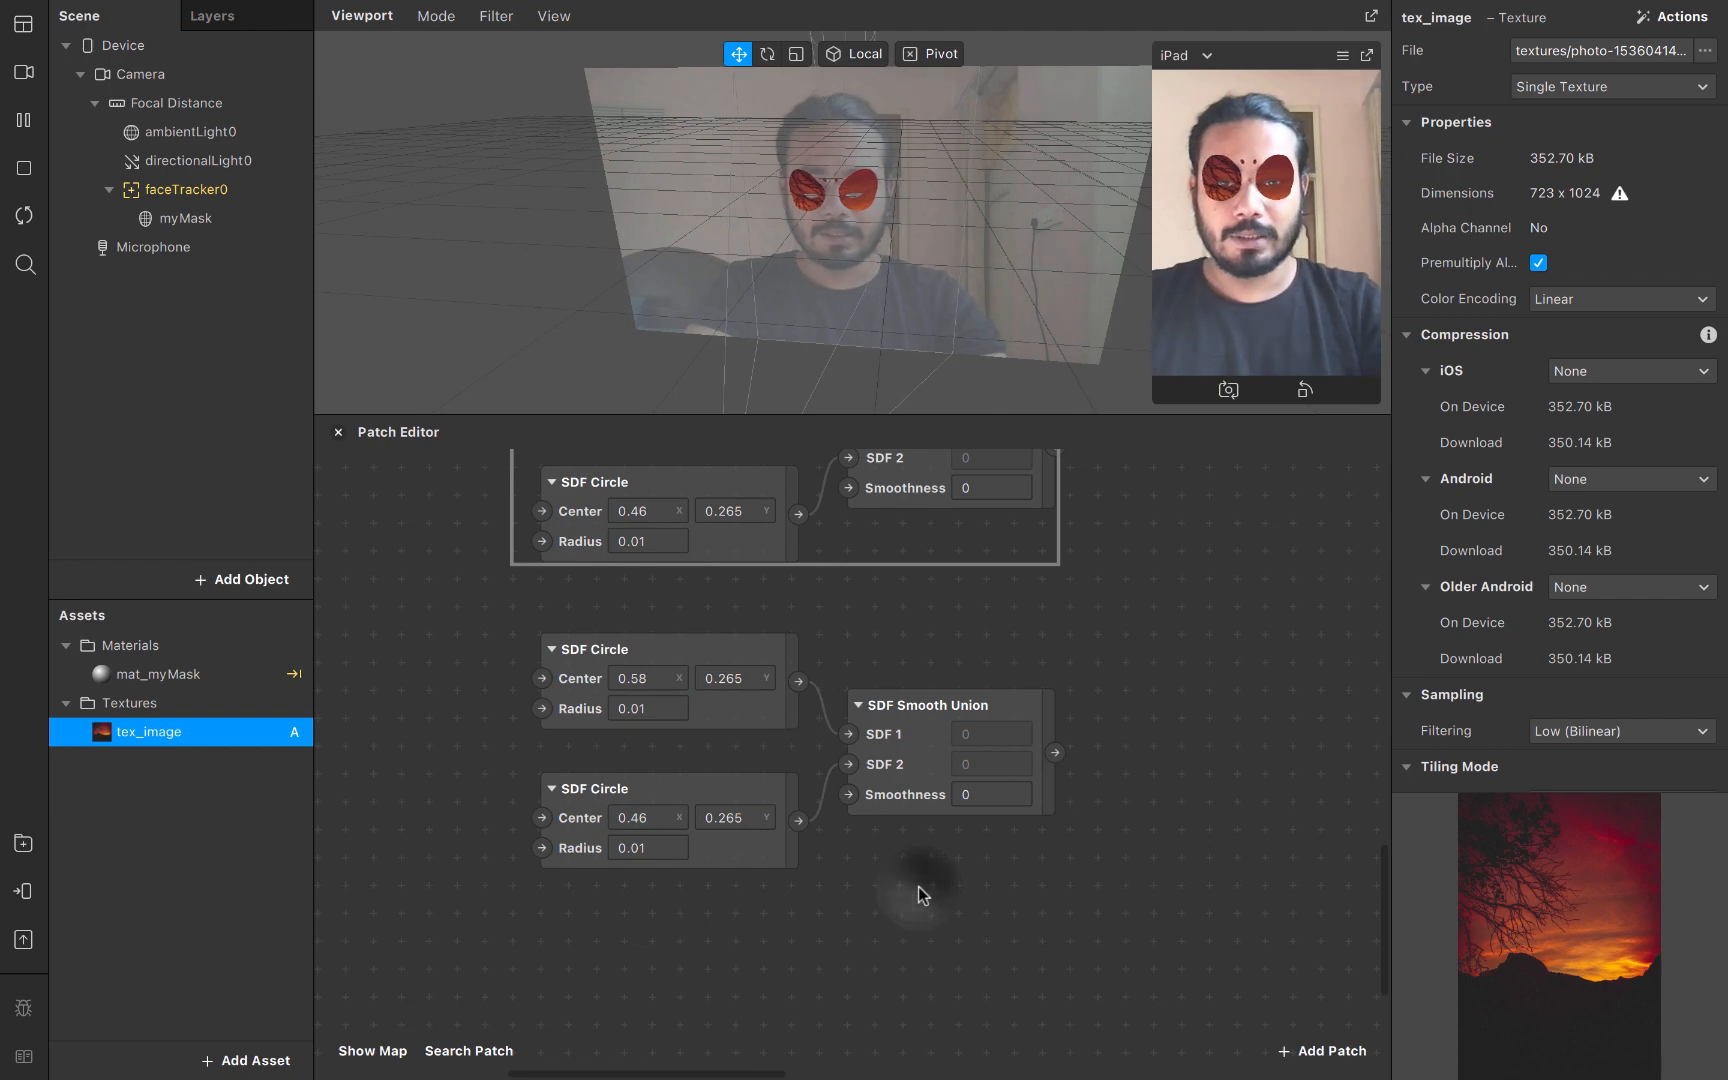
scroll(1011, 850, "right", 5)
scroll(1011, 850, "up", 3)
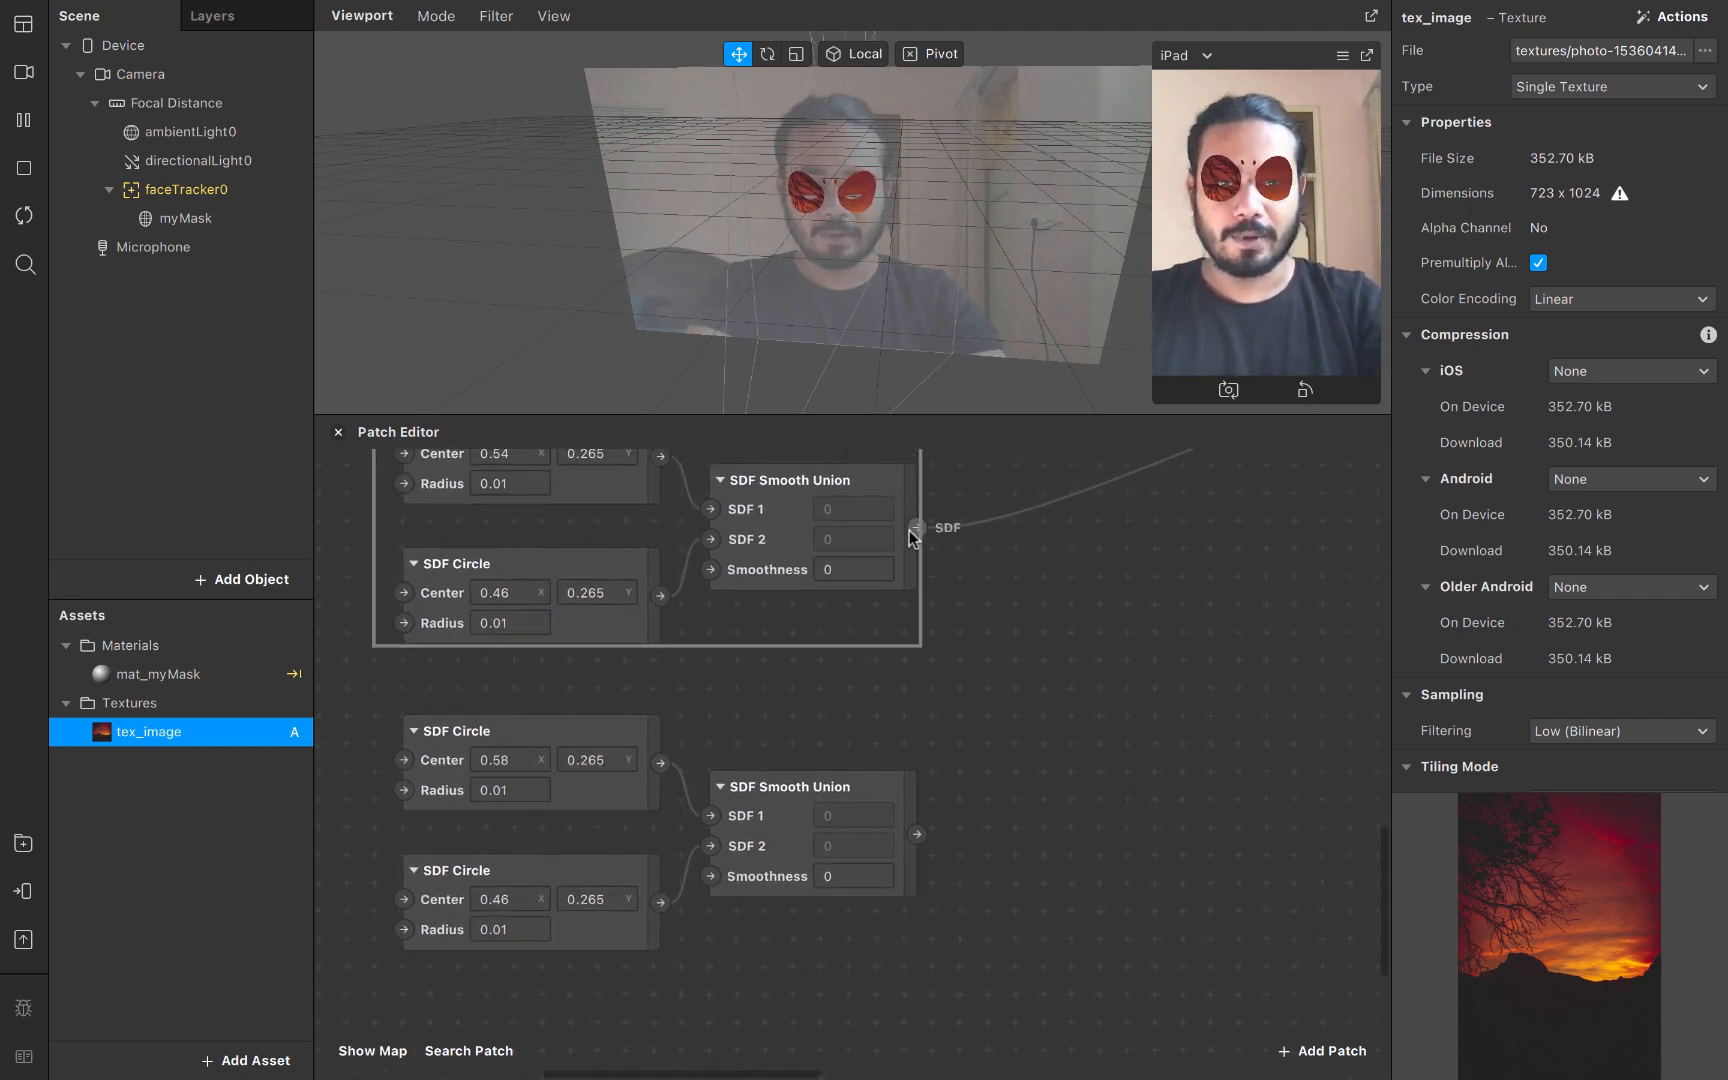
Combine the dot-1 and duplicated dot unions in a new SDF Smooth Union and feed it into SDF 2 of the union before the Smooth Step
left_click_drag(923, 529, 1008, 614)
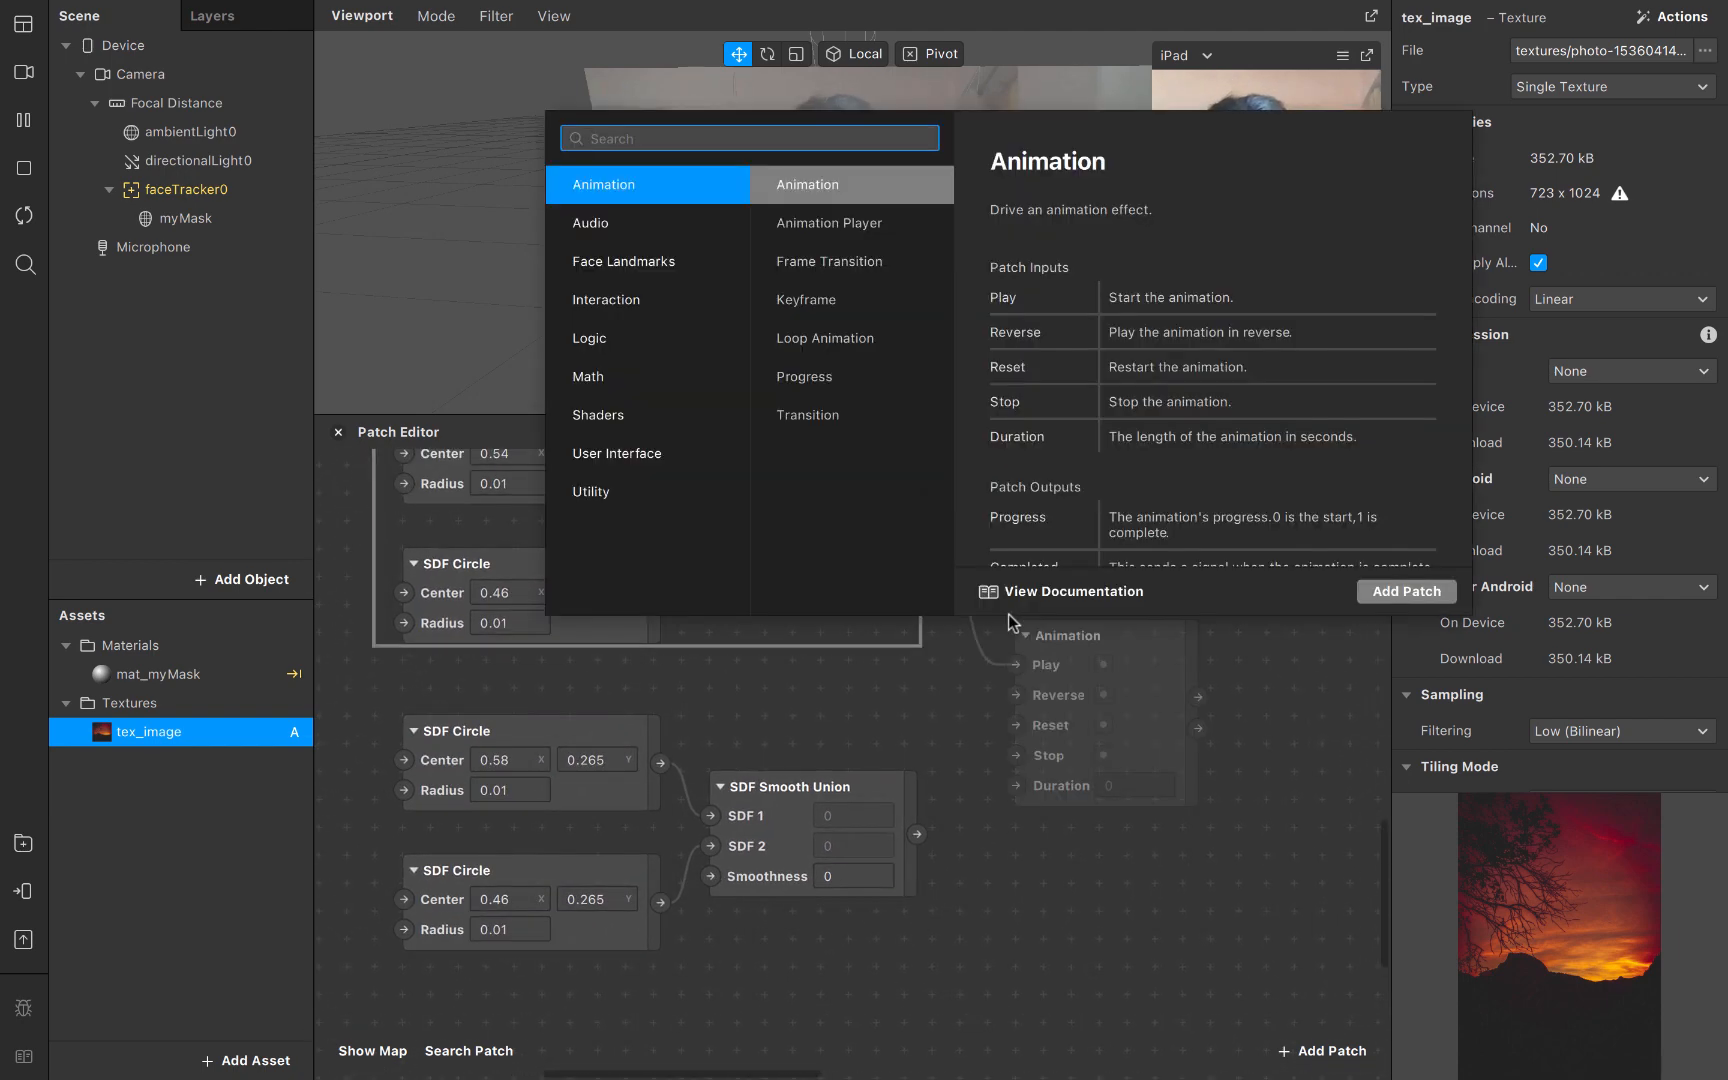
type("smoo")
key("Down")
key("Return")
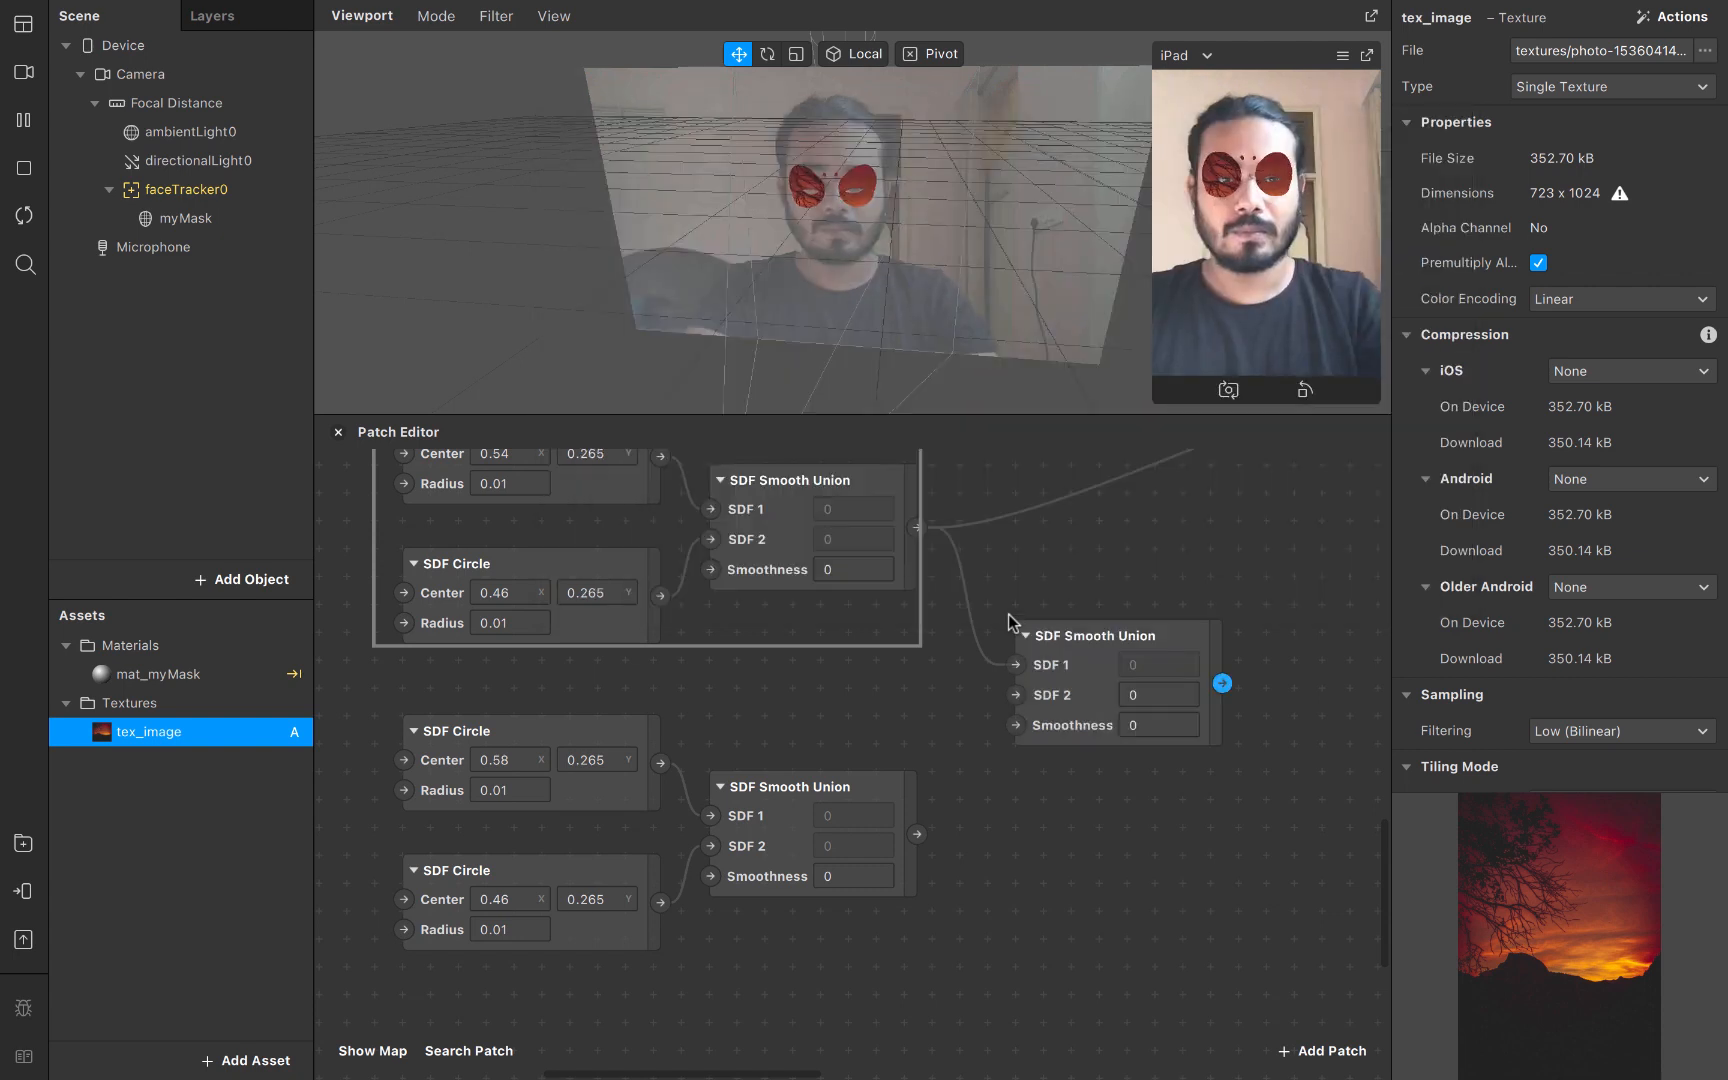
left_click_drag(990, 709, 1191, 524)
scroll(1012, 705, "down", 3, "ctrl")
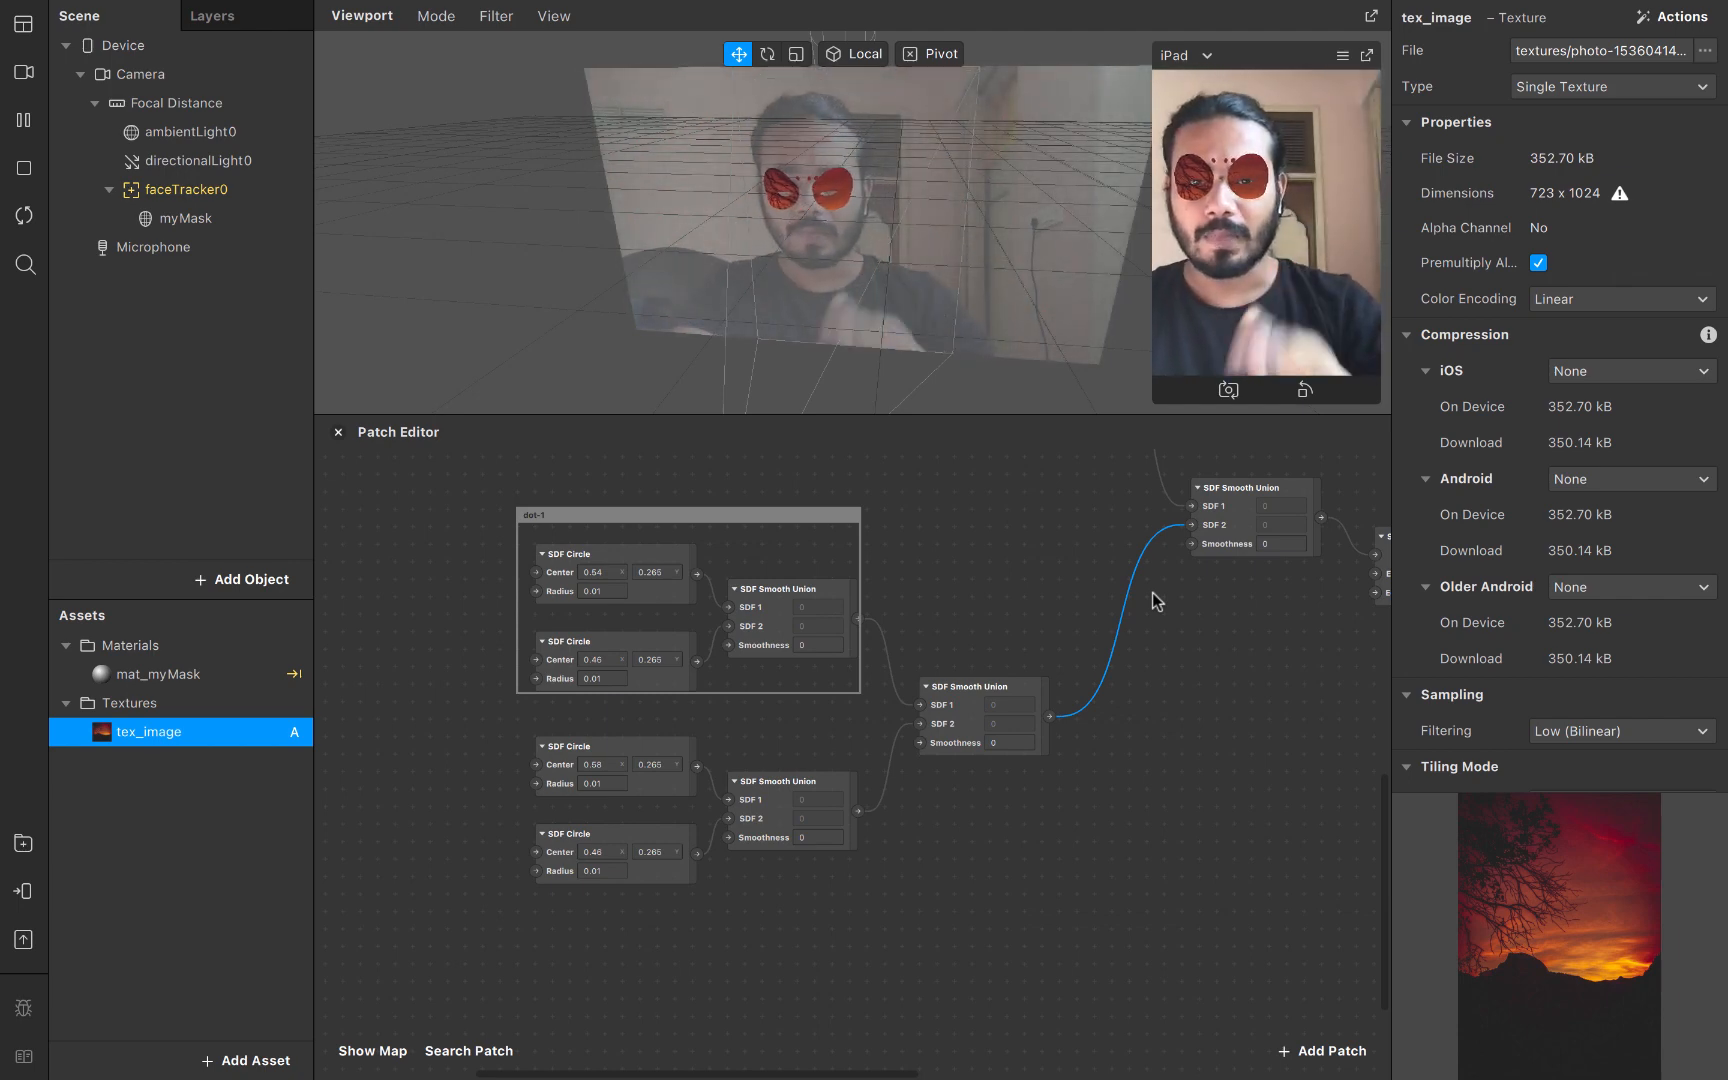
Try Center X 0.57 on the upper duplicated circle, restore 0.58, and set the lower duplicated circle's Center X to 0.42
scroll(609, 822, "up", 5)
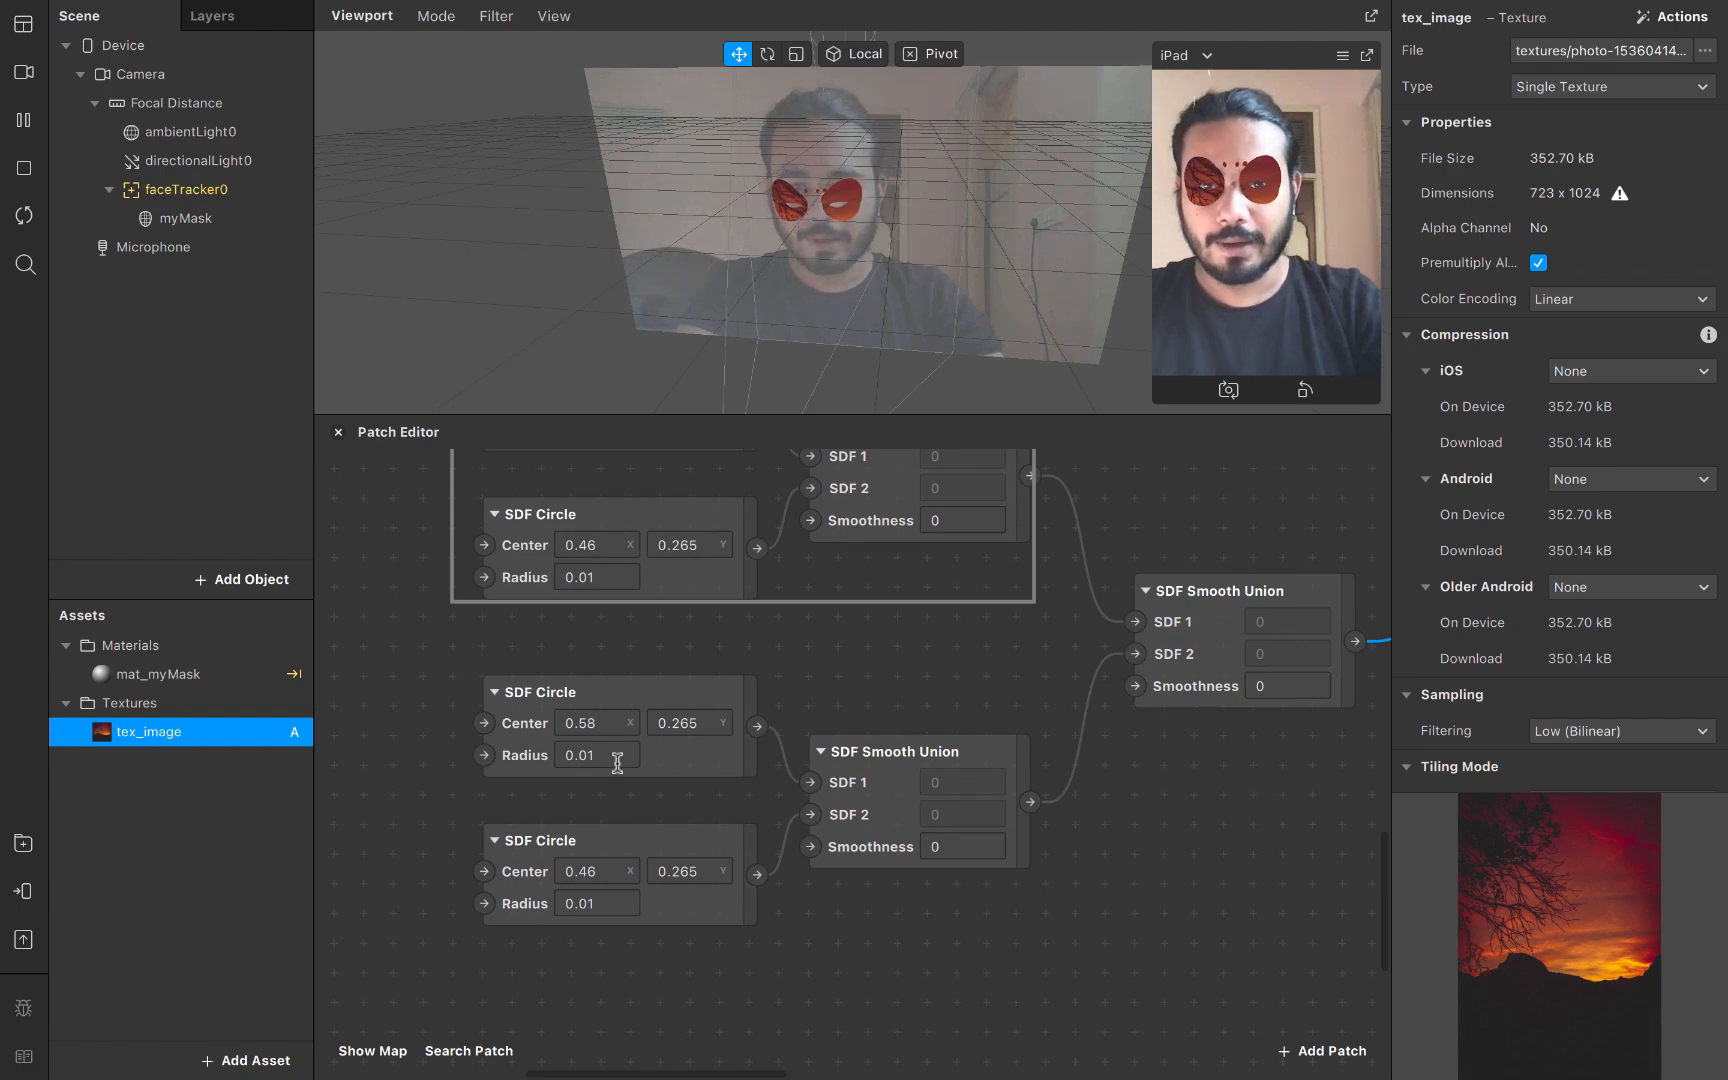
left_click(608, 722)
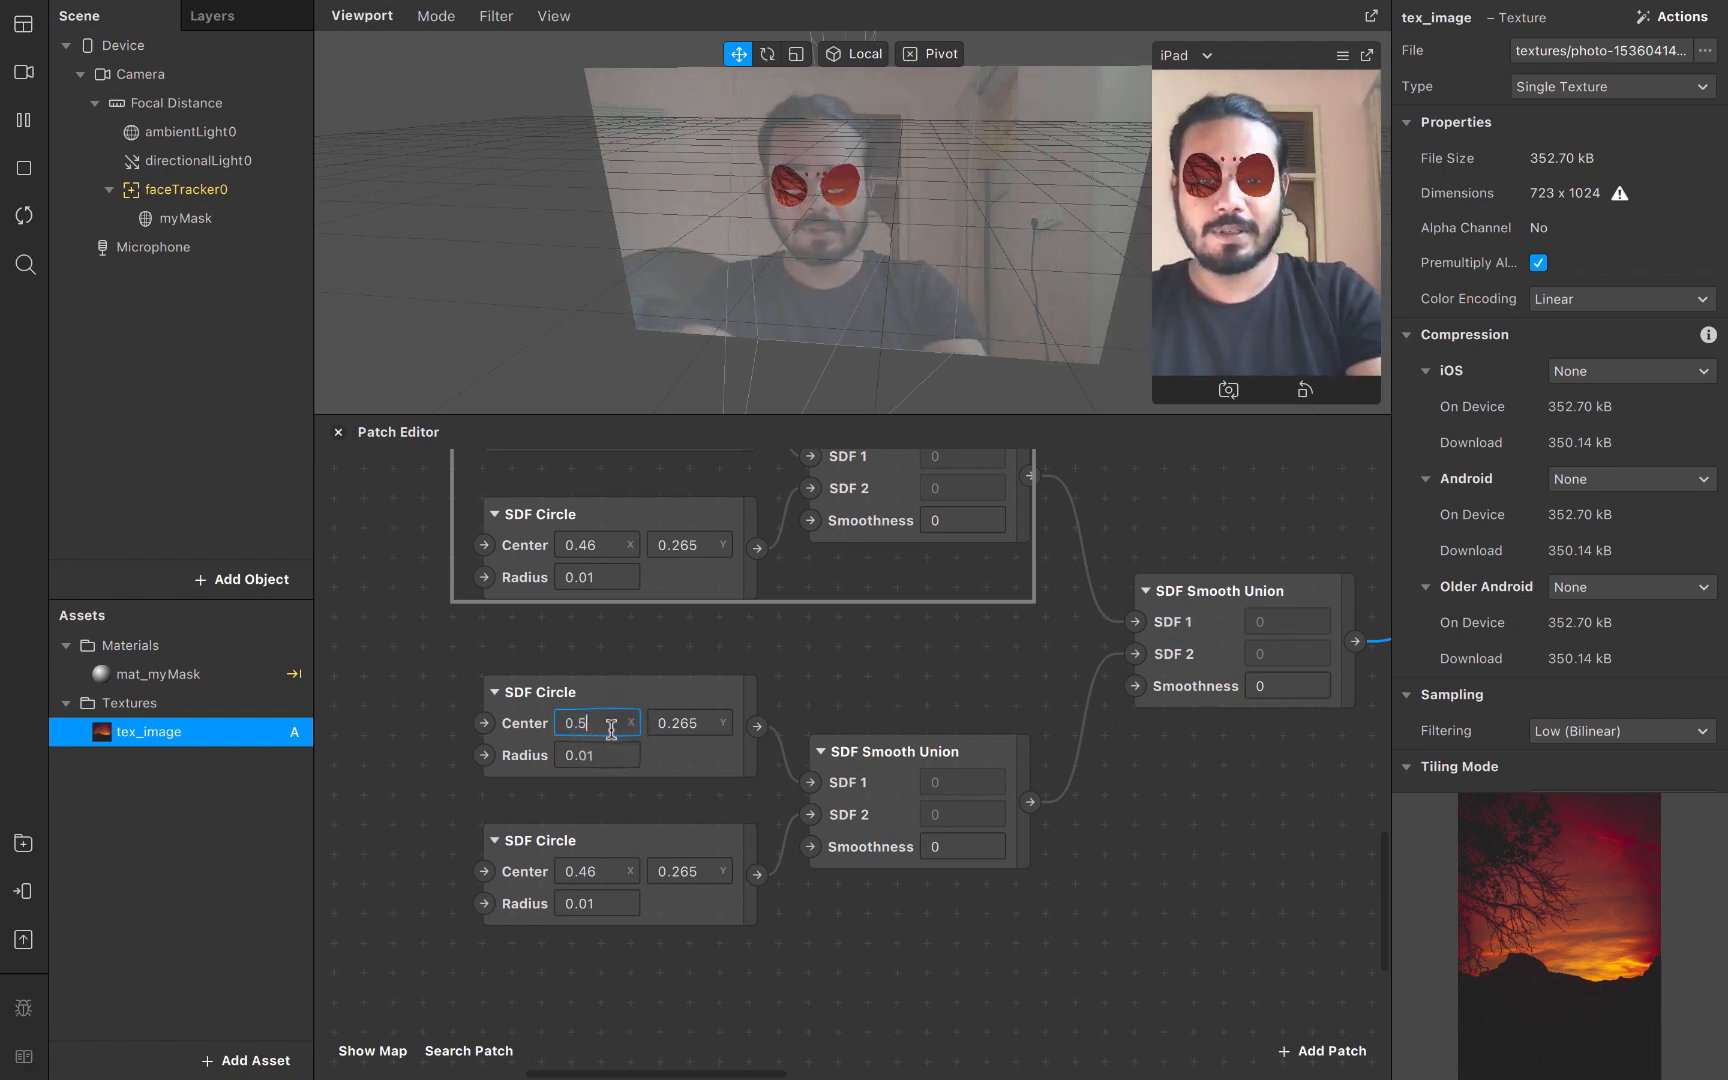
left_click(611, 729)
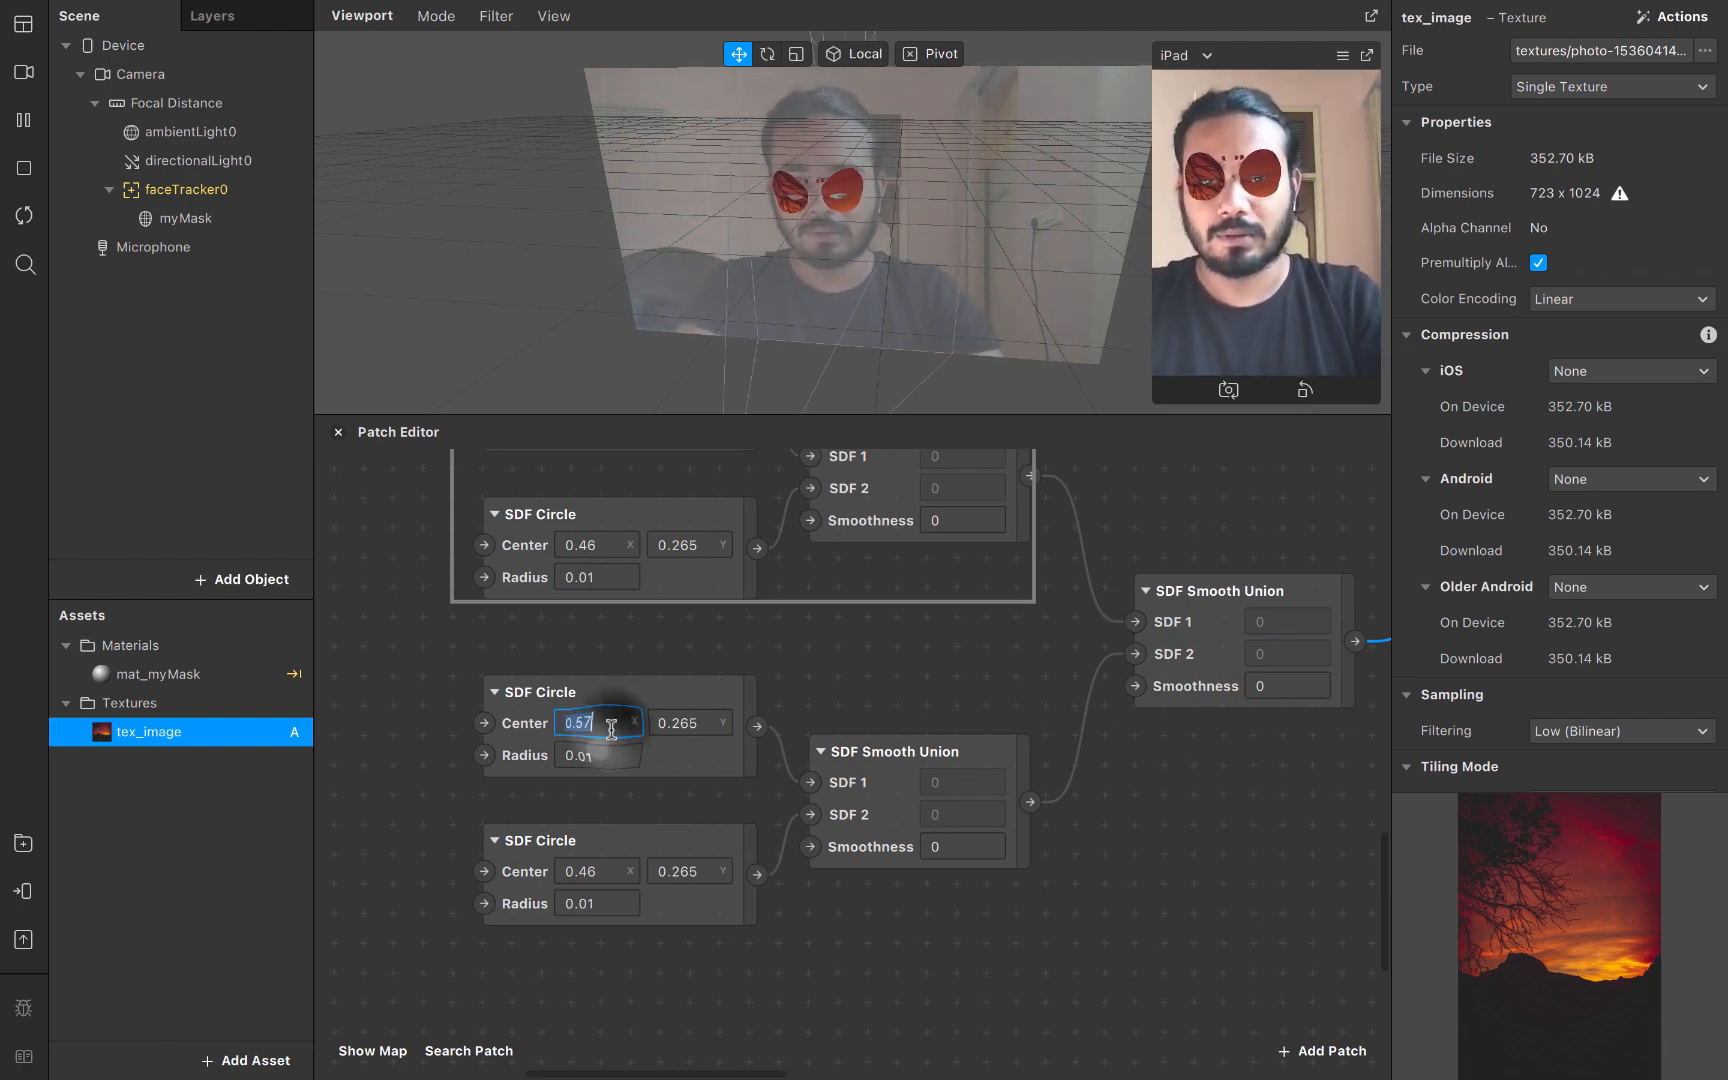
type("0.5")
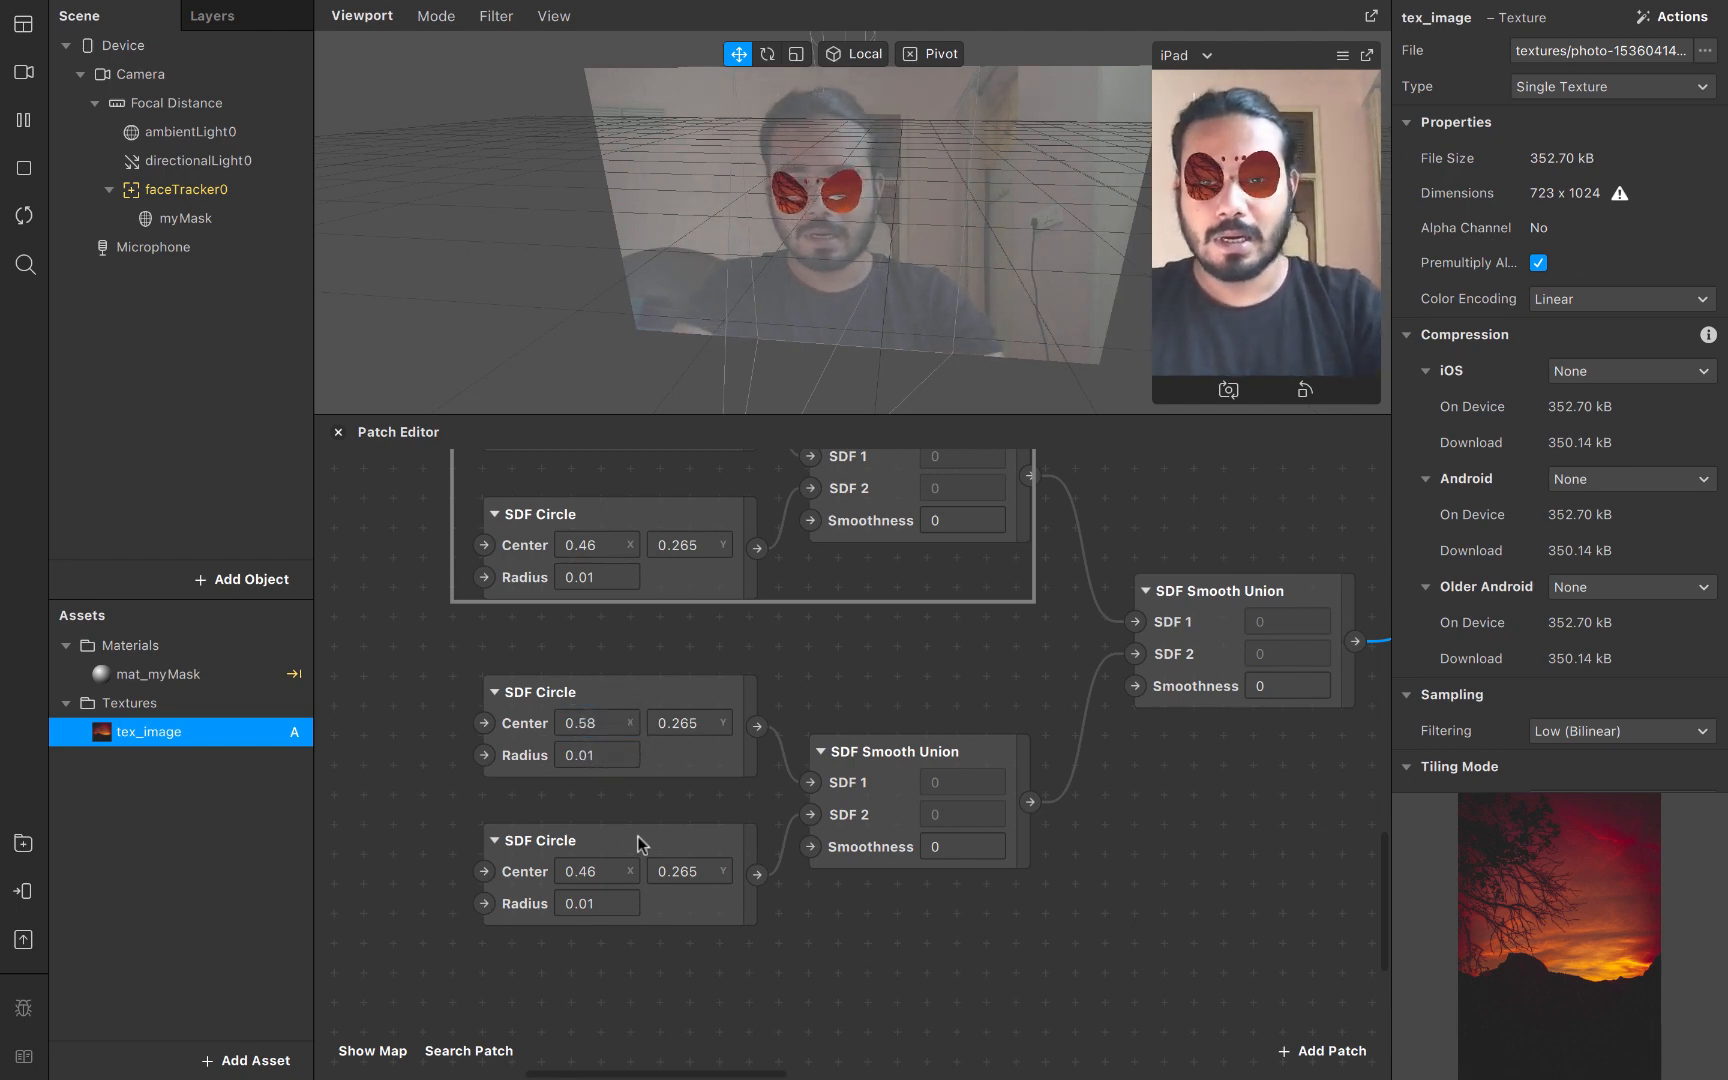
left_click(606, 871)
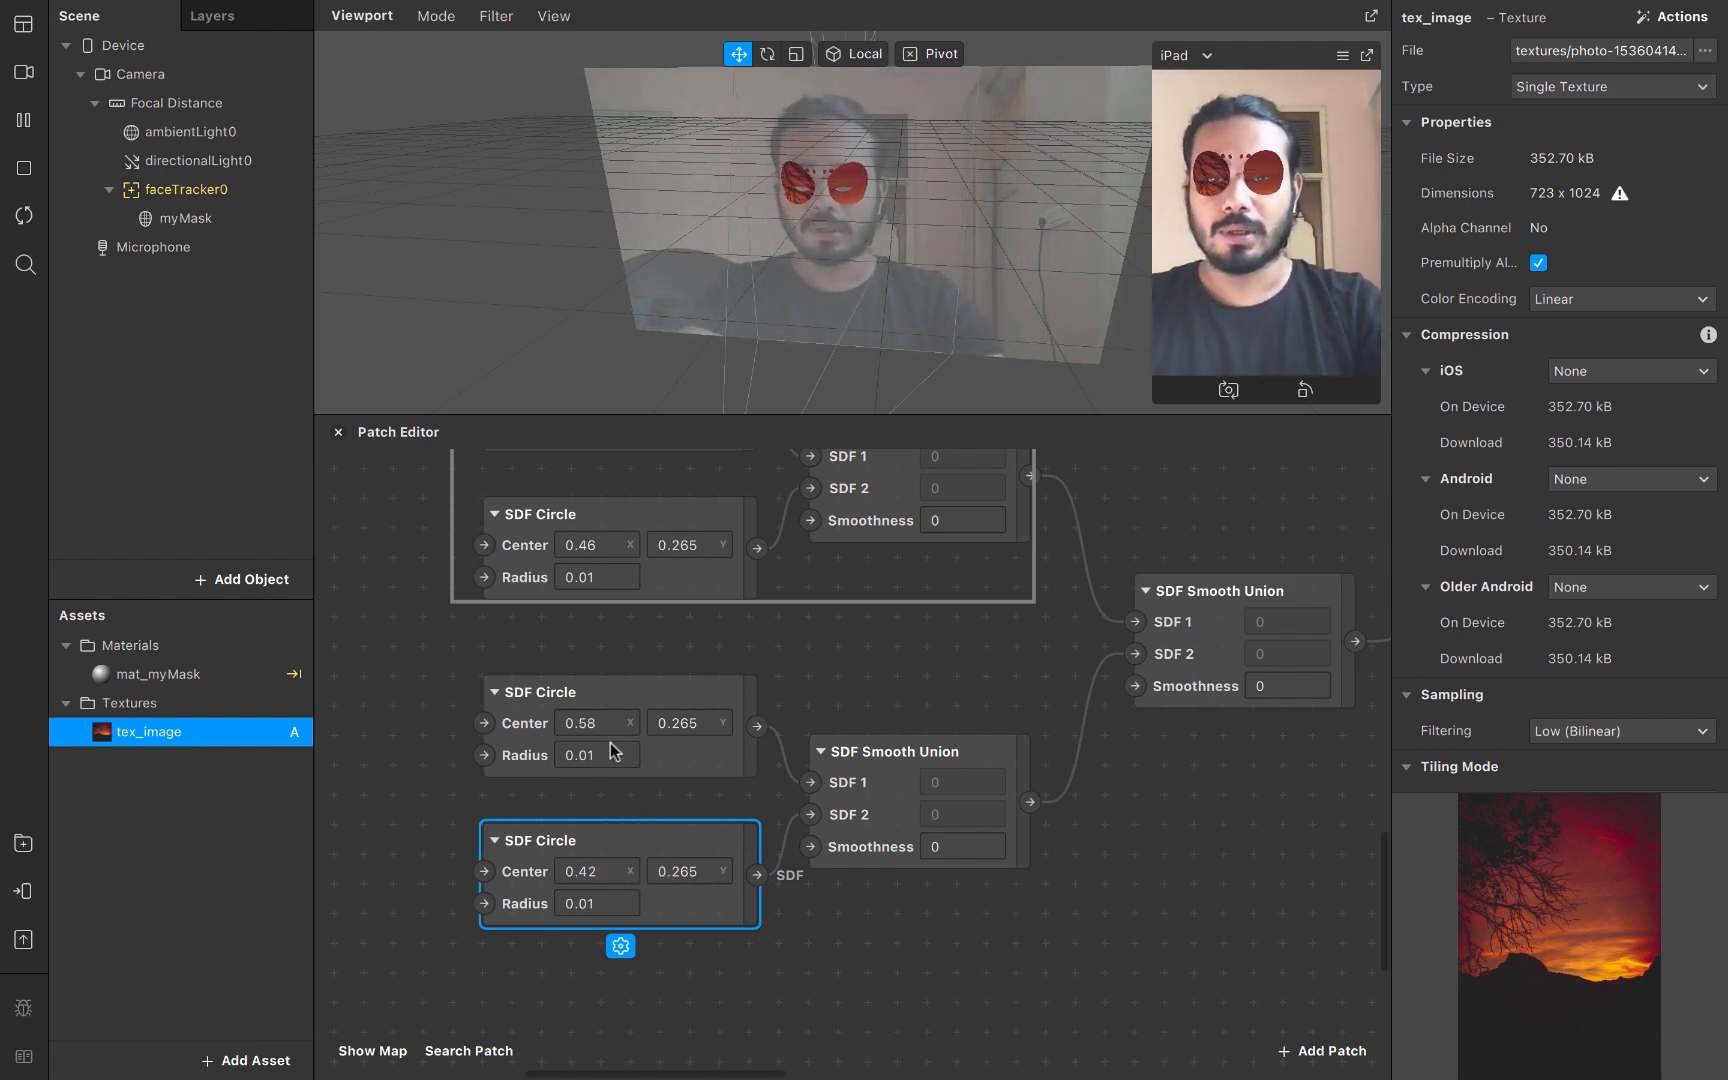
Set Center X to 0.455 for the lower circle in dot-1 and to 0.415 for the lower duplicated circle
scroll(611, 729, "up", 3)
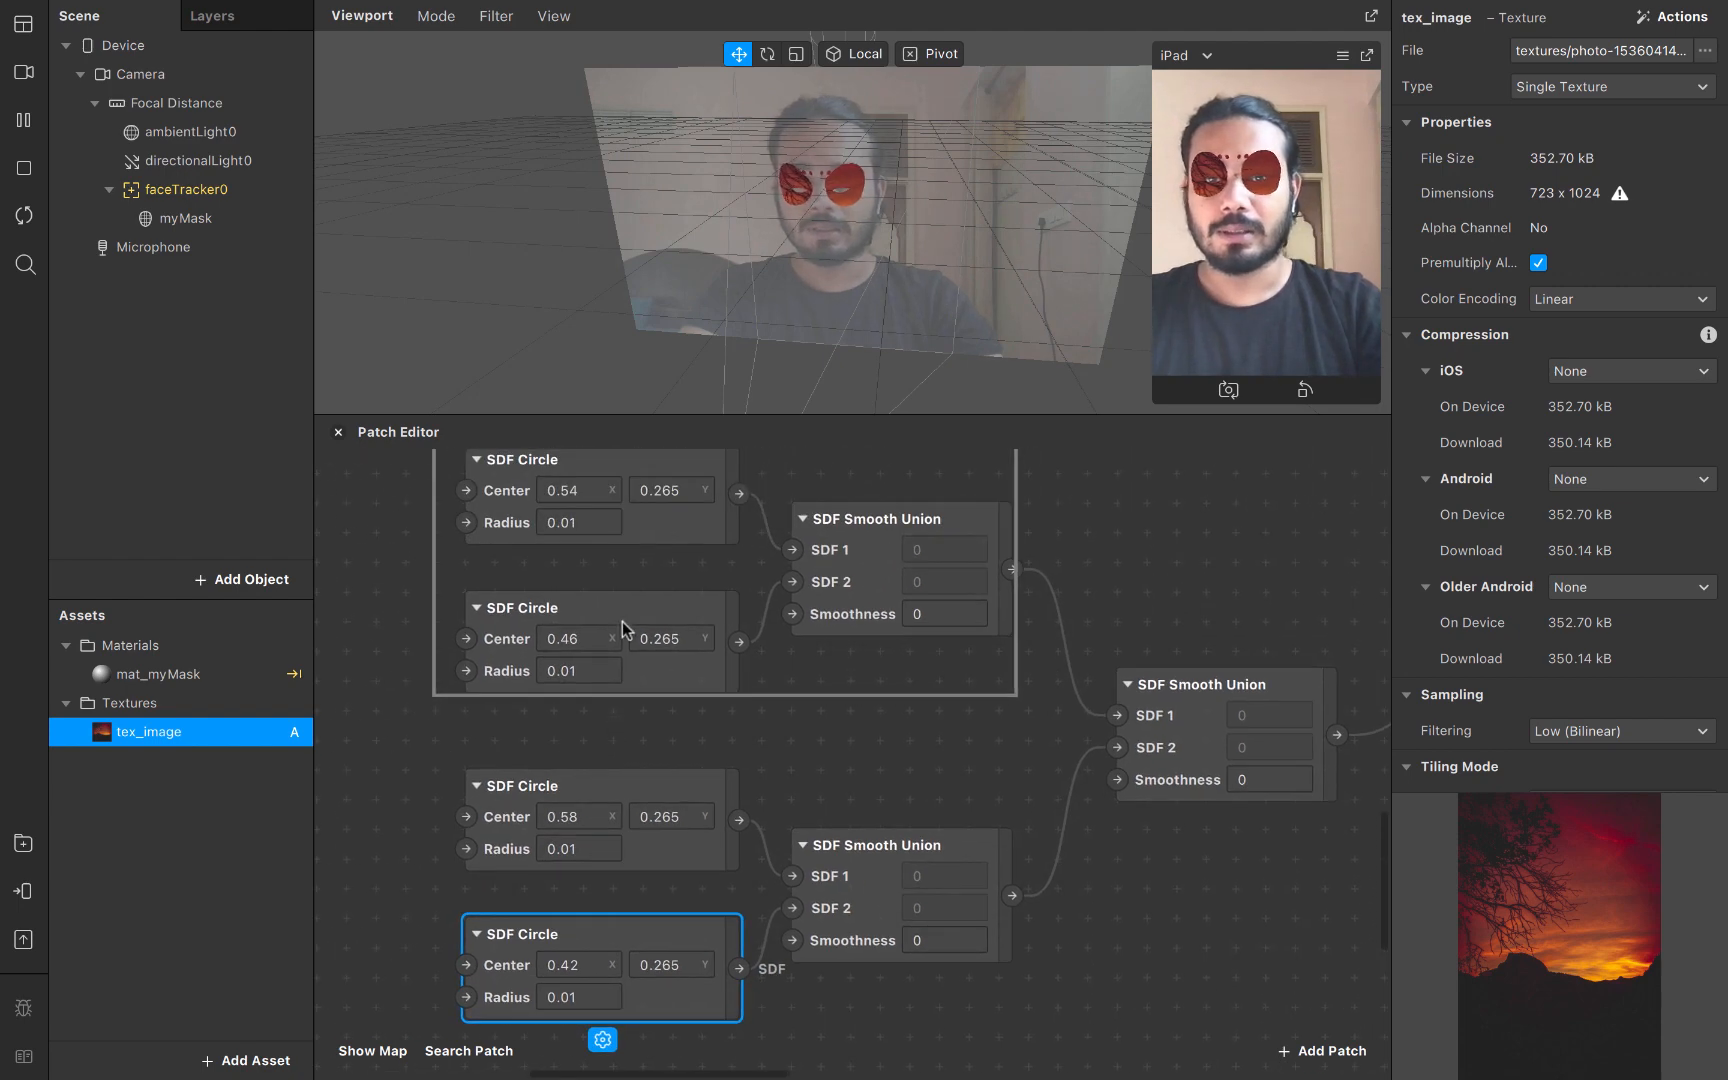
left_click(599, 631)
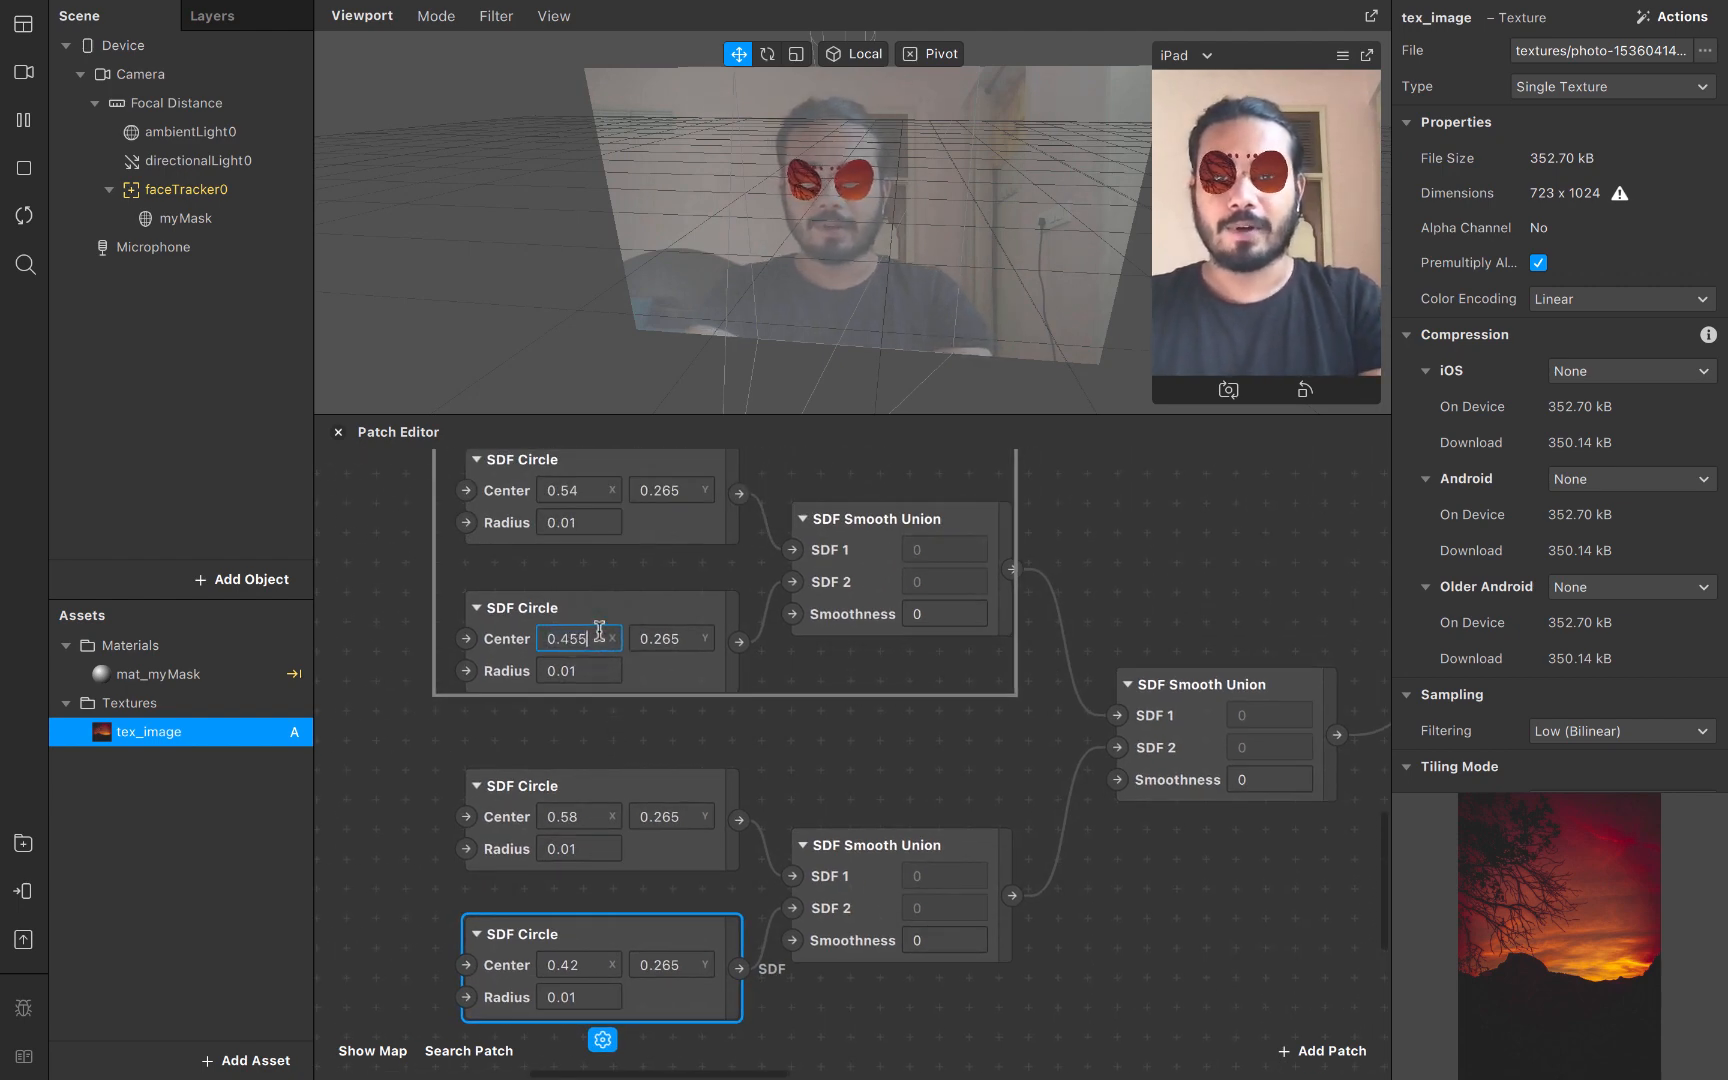
scroll(603, 790, "down", 1)
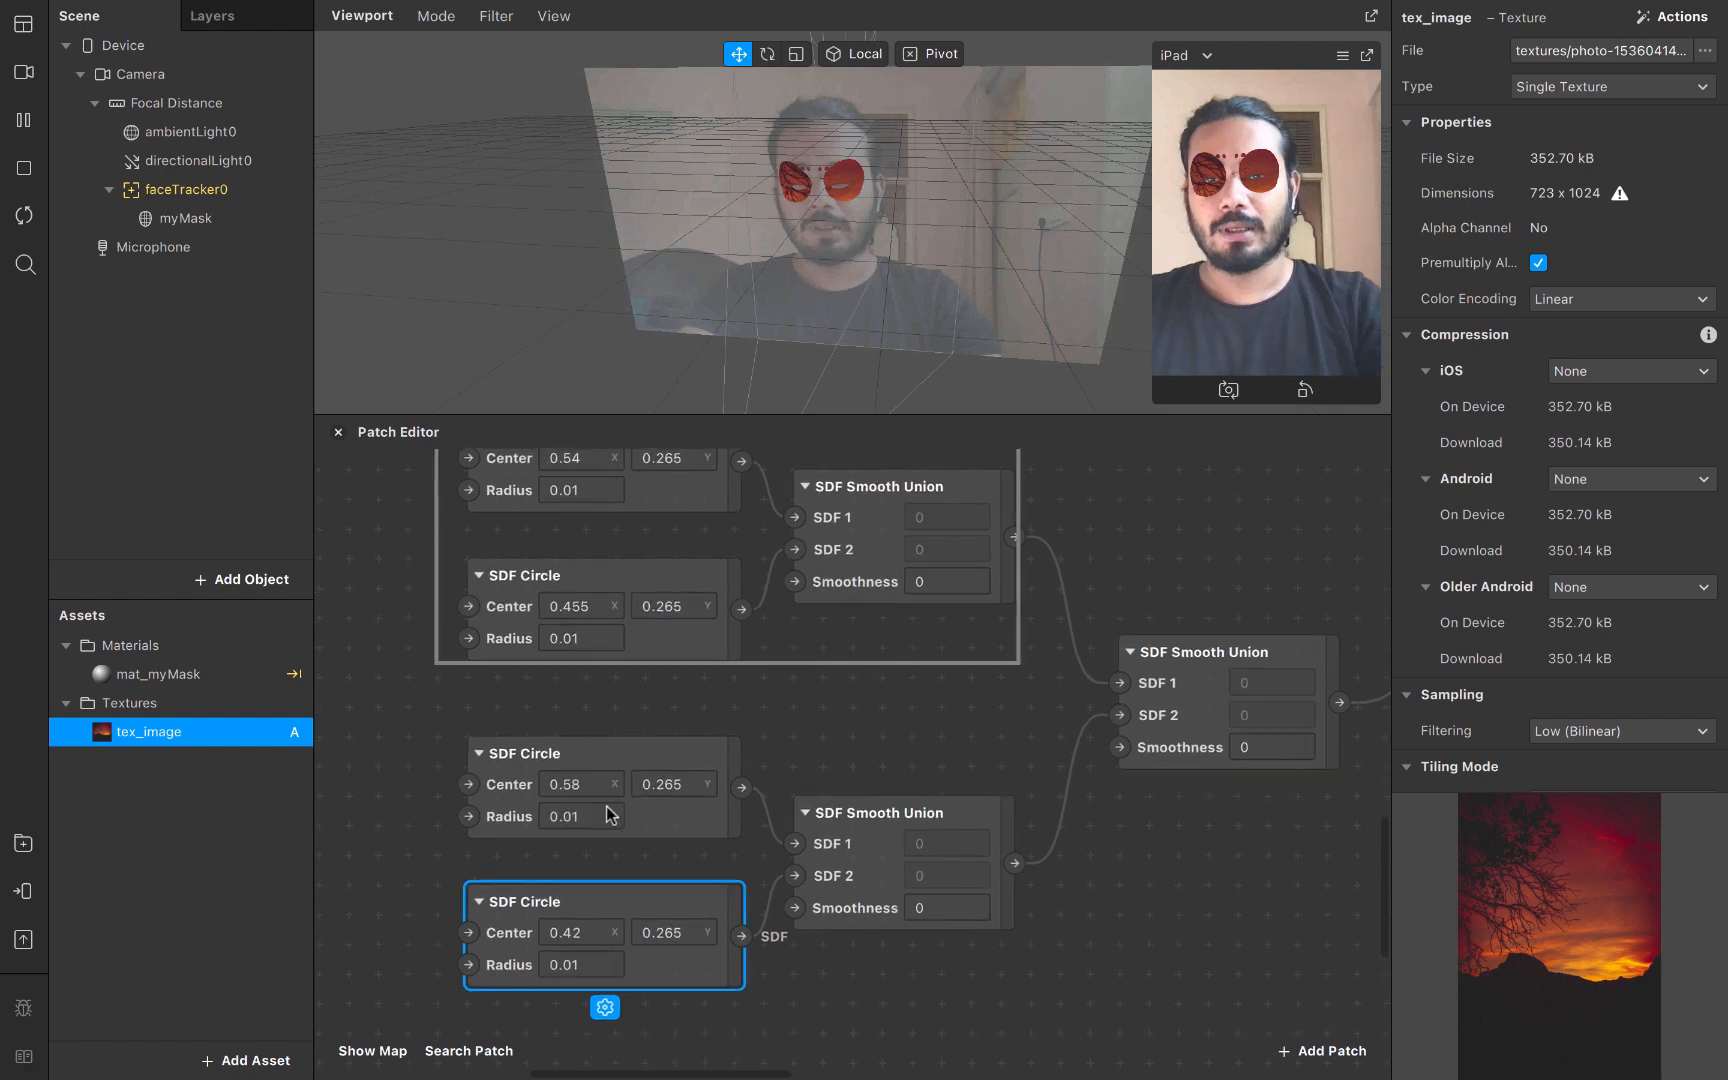
left_click(588, 928)
key("BackSpace")
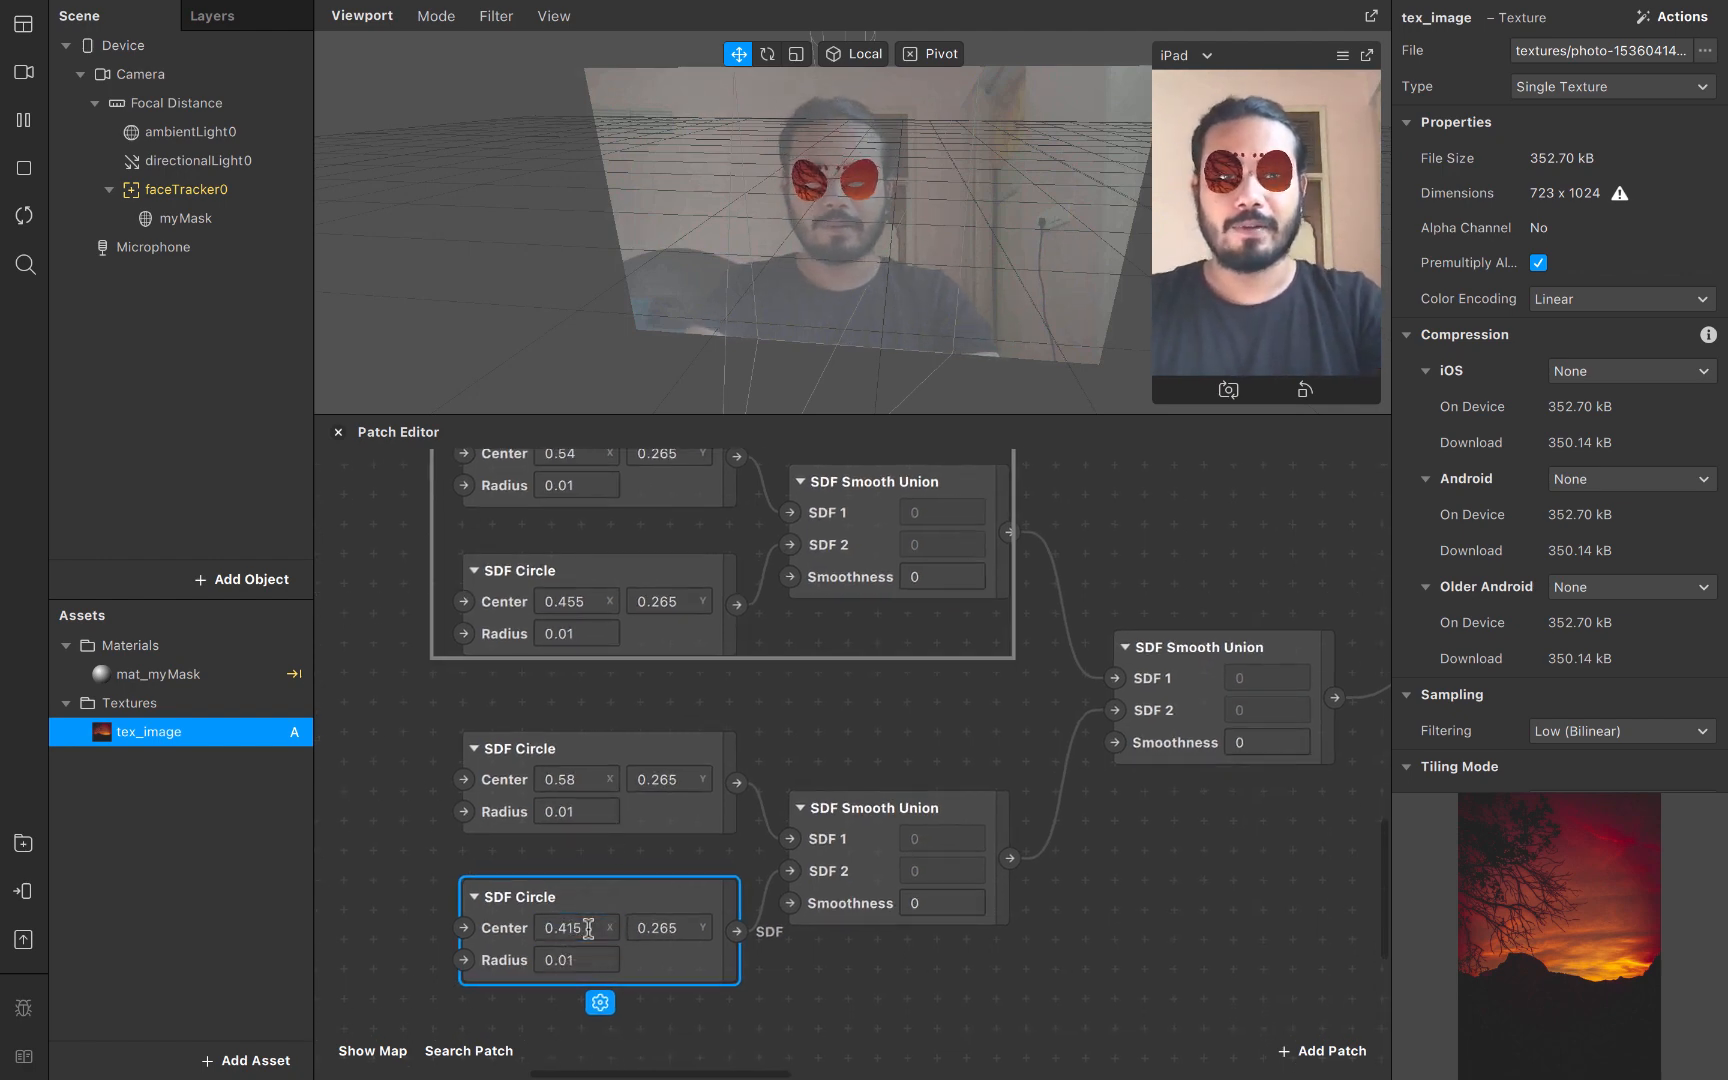
Set the Radius of both SDF Circles in the Eyes group to 0.11
scroll(684, 832, "down", 3, "ctrl")
scroll(684, 832, "up", 3)
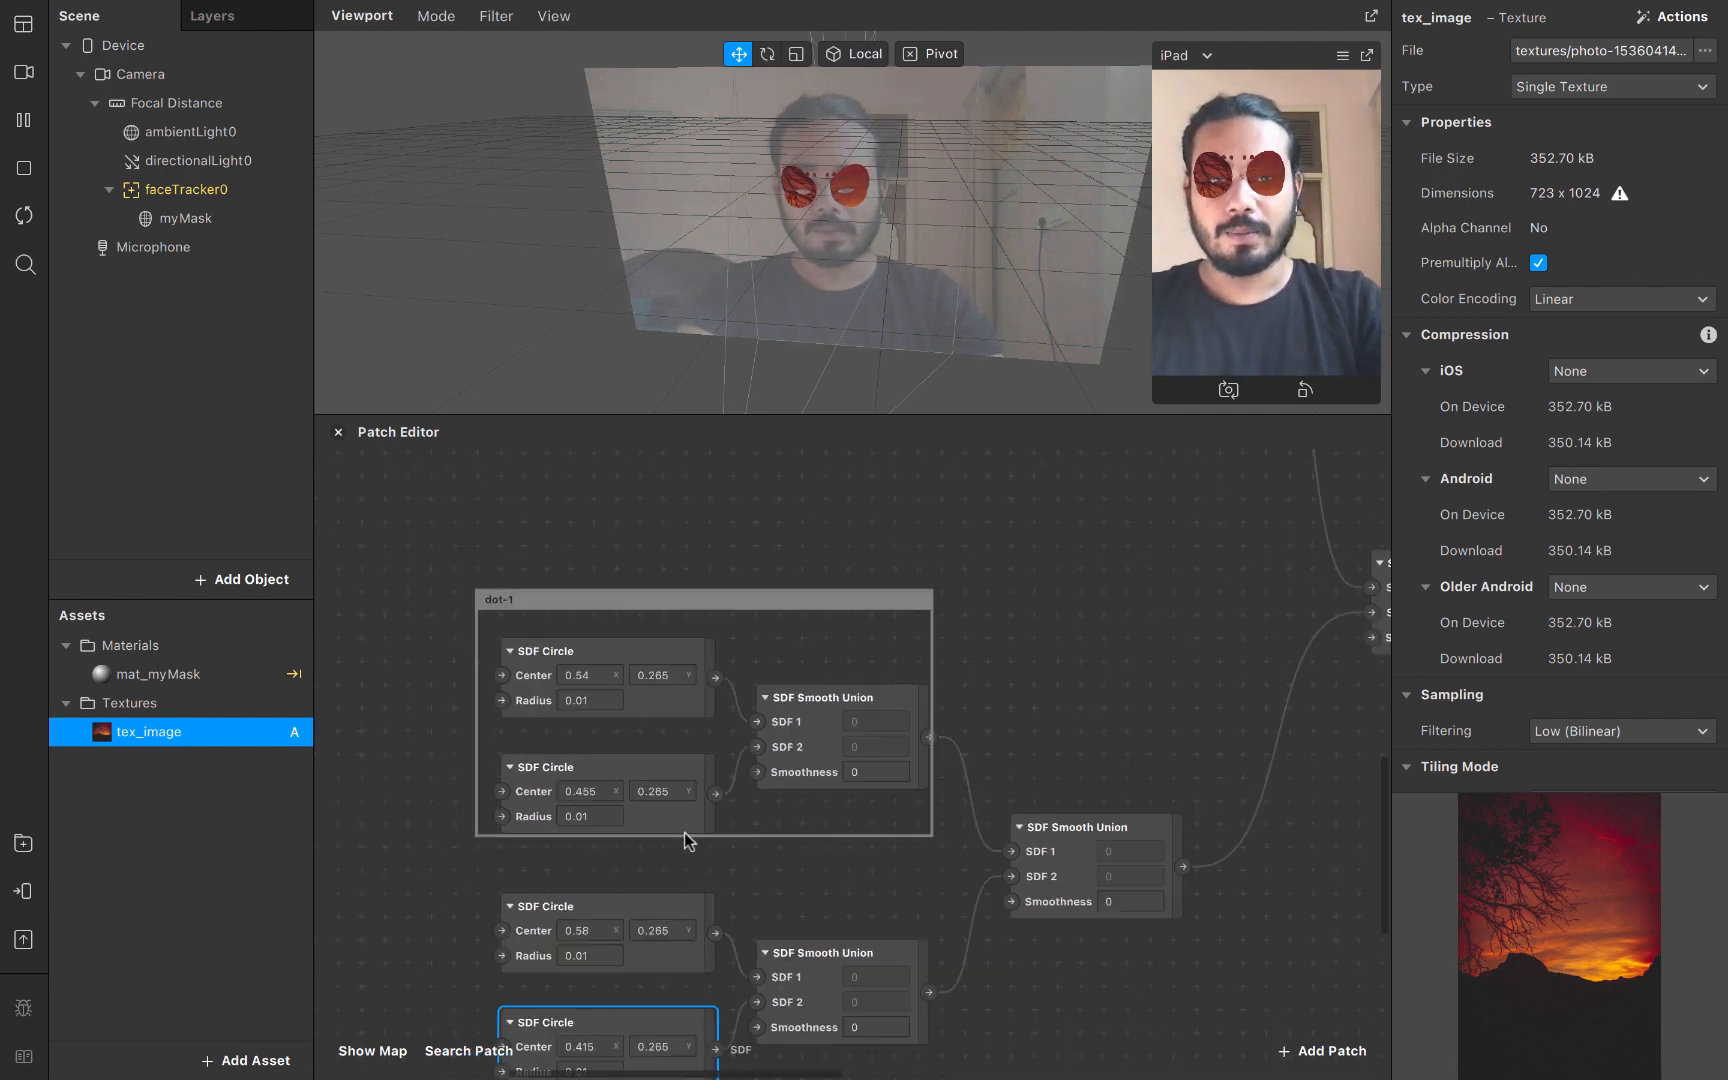
scroll(684, 832, "down", 10)
scroll(684, 832, "right", 7)
scroll(684, 832, "up", 3)
scroll(684, 832, "left", 1)
scroll(684, 832, "up", 10)
scroll(684, 832, "left", 4)
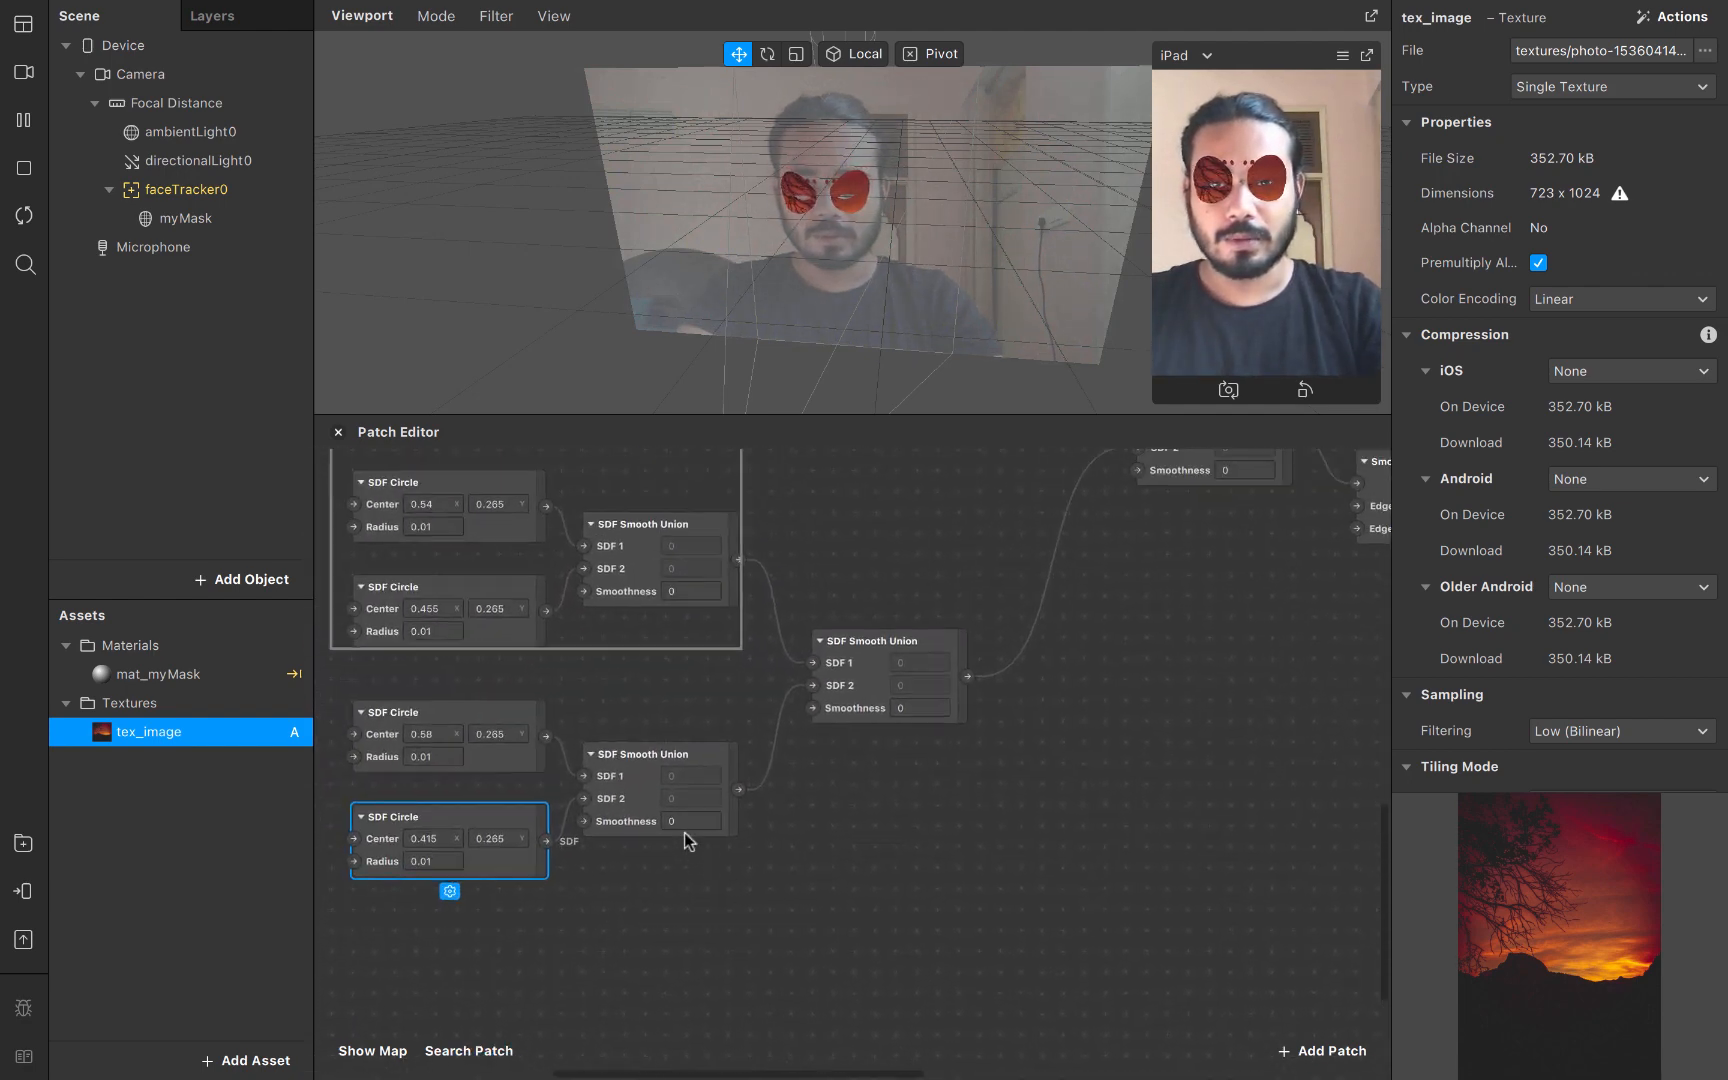
scroll(684, 832, "up", 5)
scroll(684, 832, "right", 2)
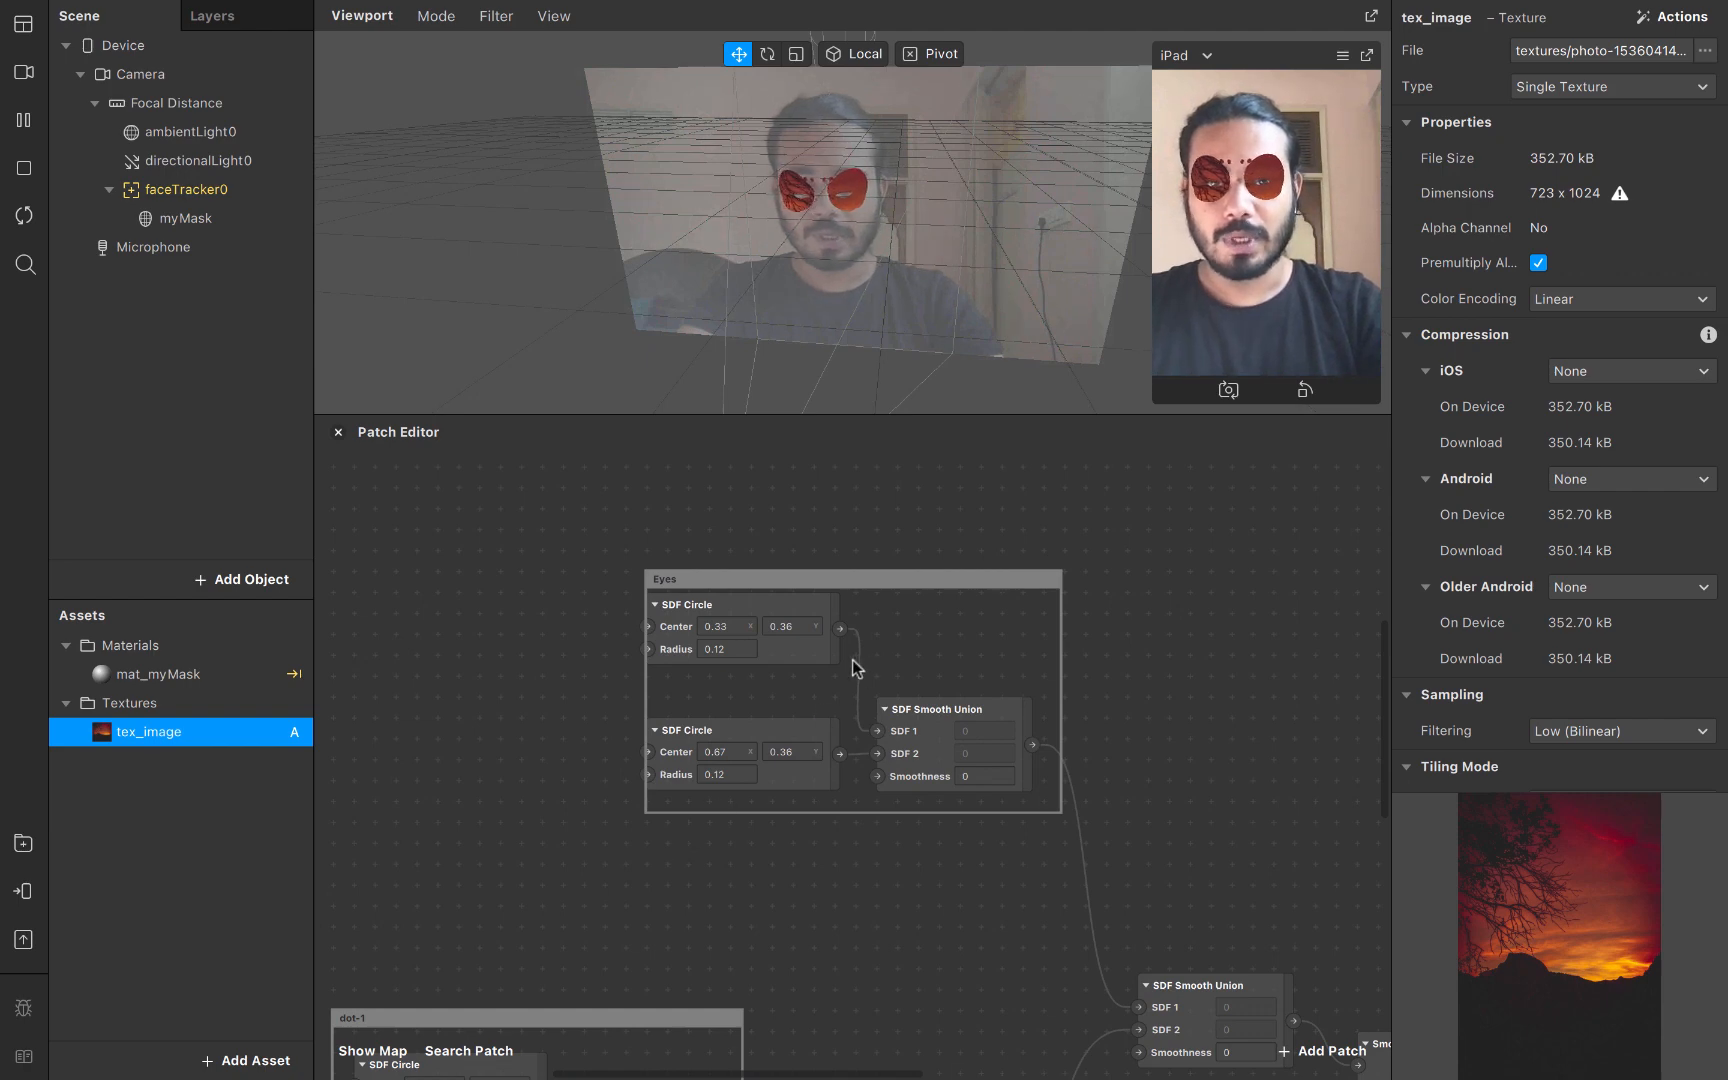
scroll(852, 659, "up", 3, "ctrl")
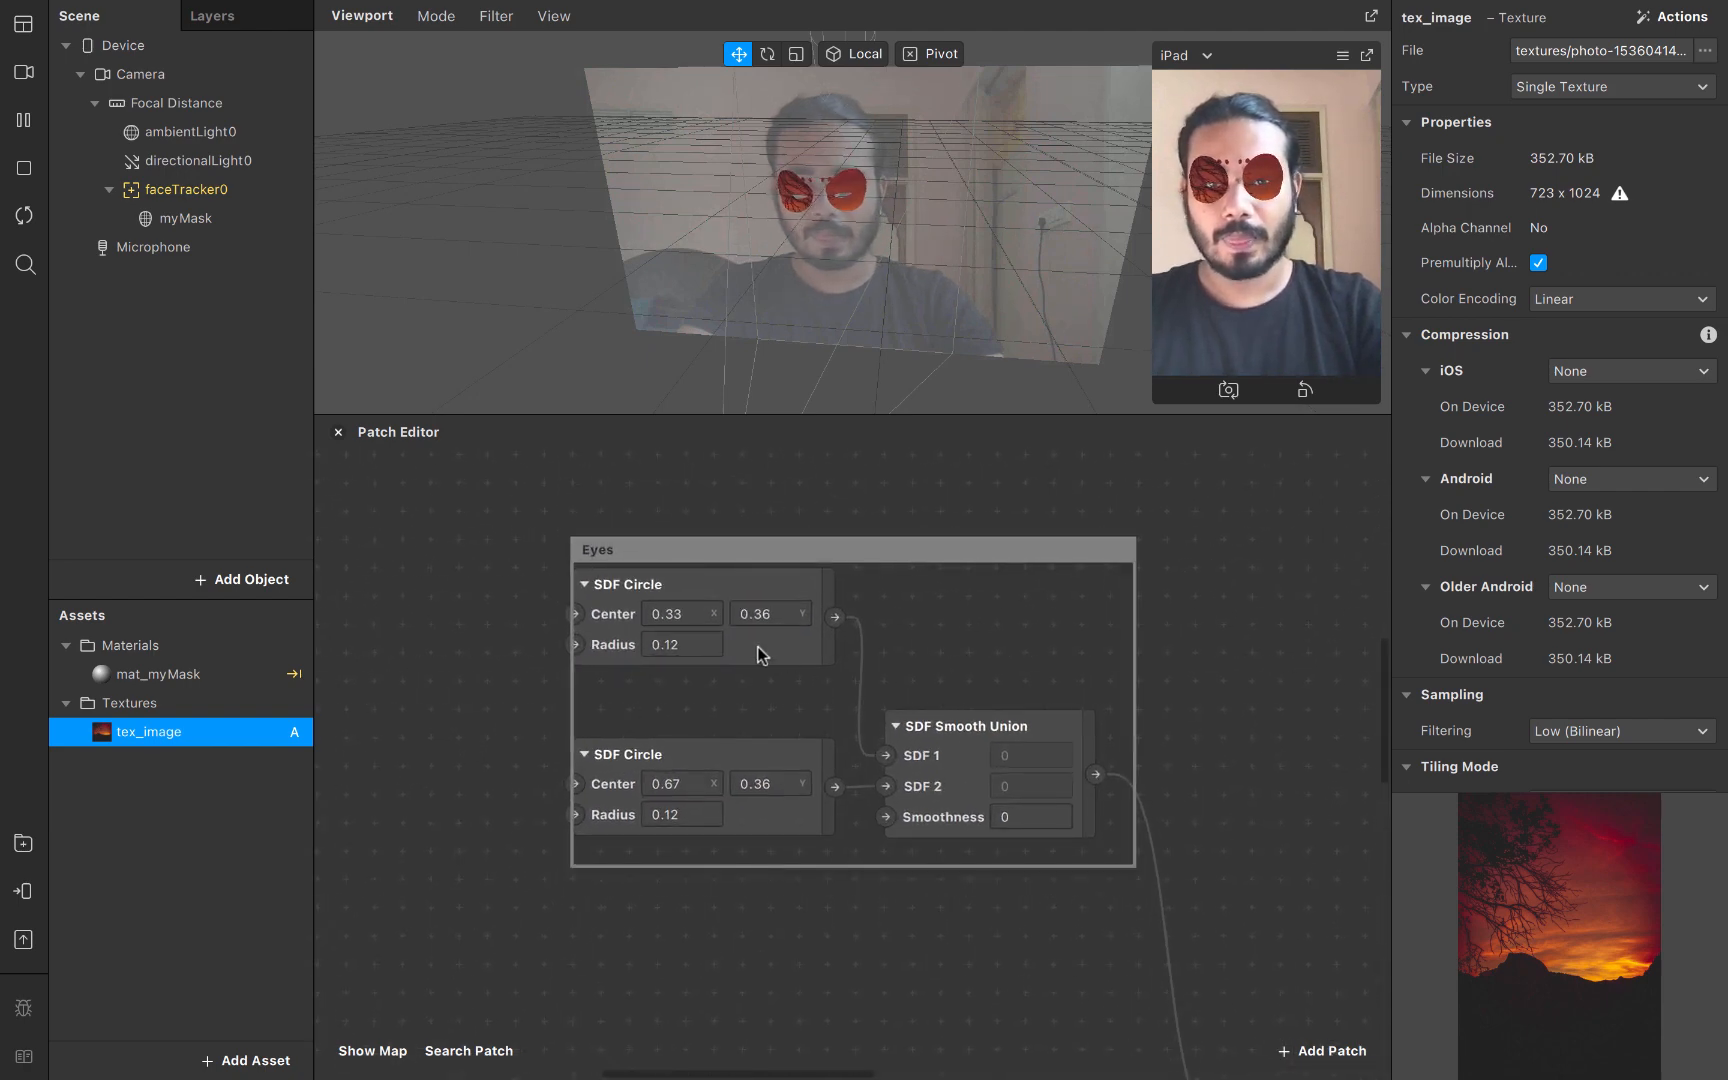
left_click(703, 642)
key("BackSpace")
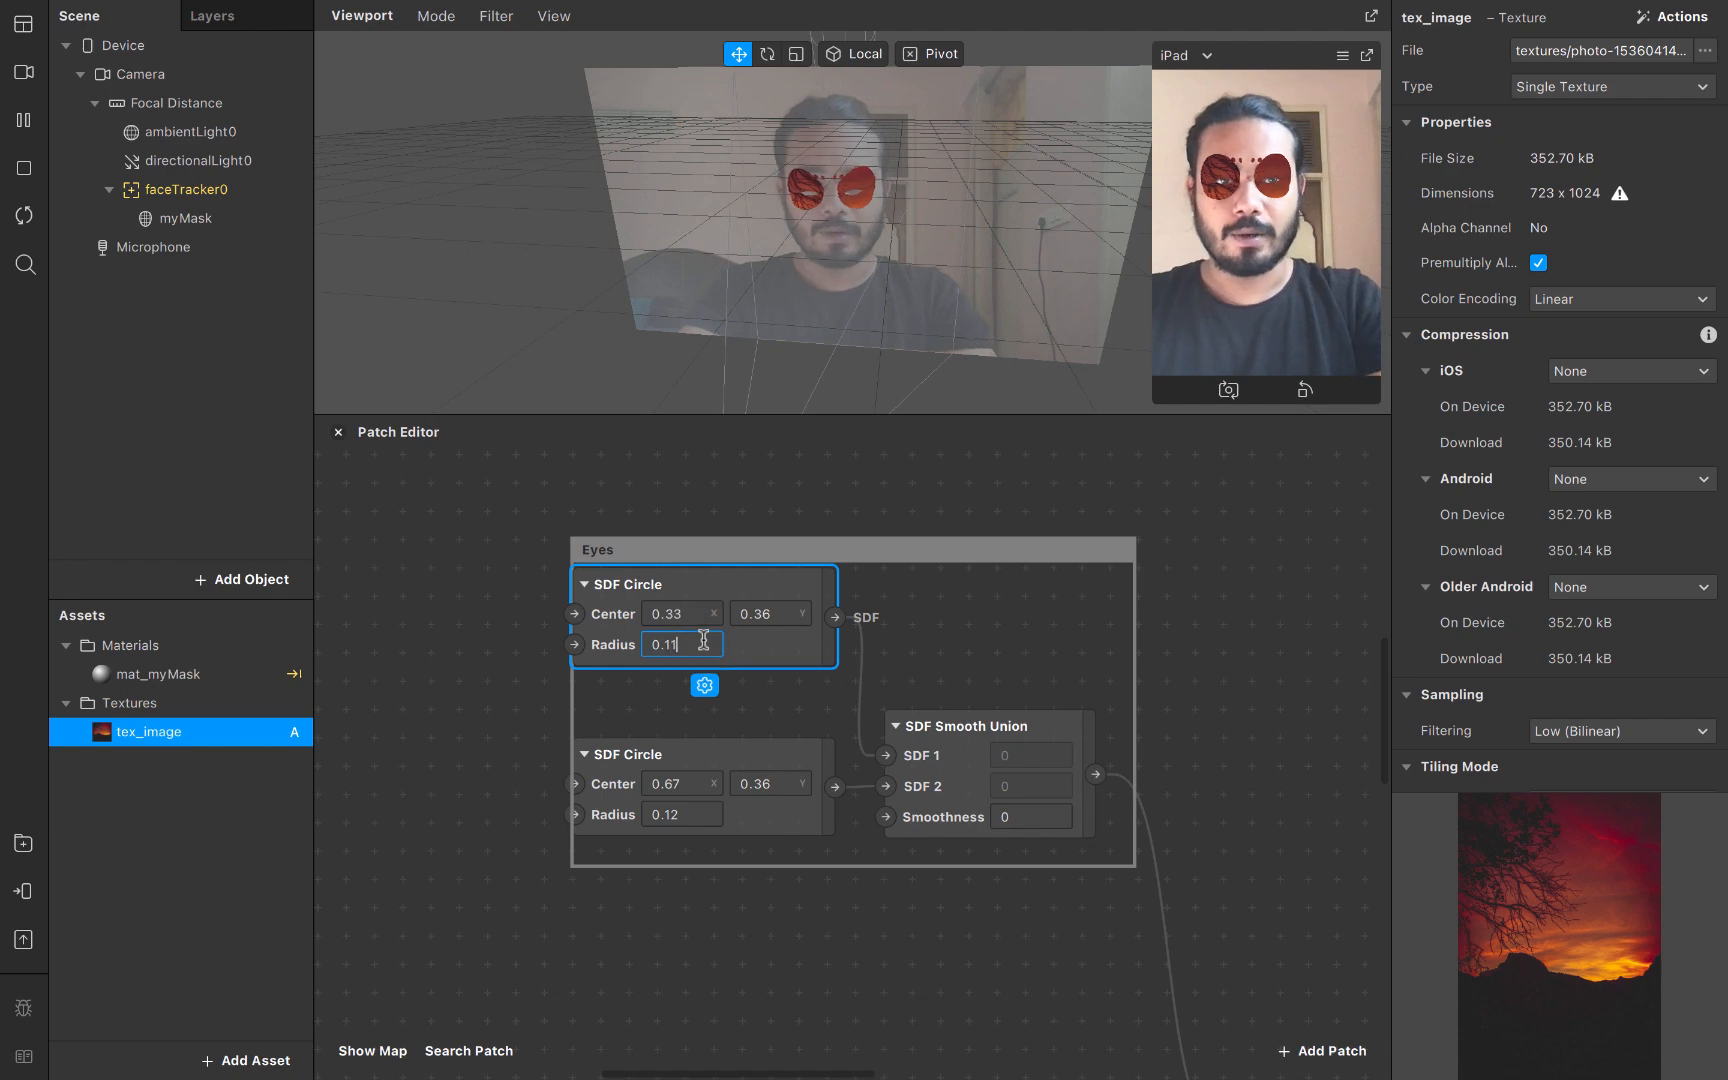
left_click(690, 814)
key("BackSpace")
type("1")
Set the Center Y of both duplicated SDF Circles below the dot-1 group to 0.248
scroll(693, 808, "down", 6)
scroll(693, 808, "left", 1)
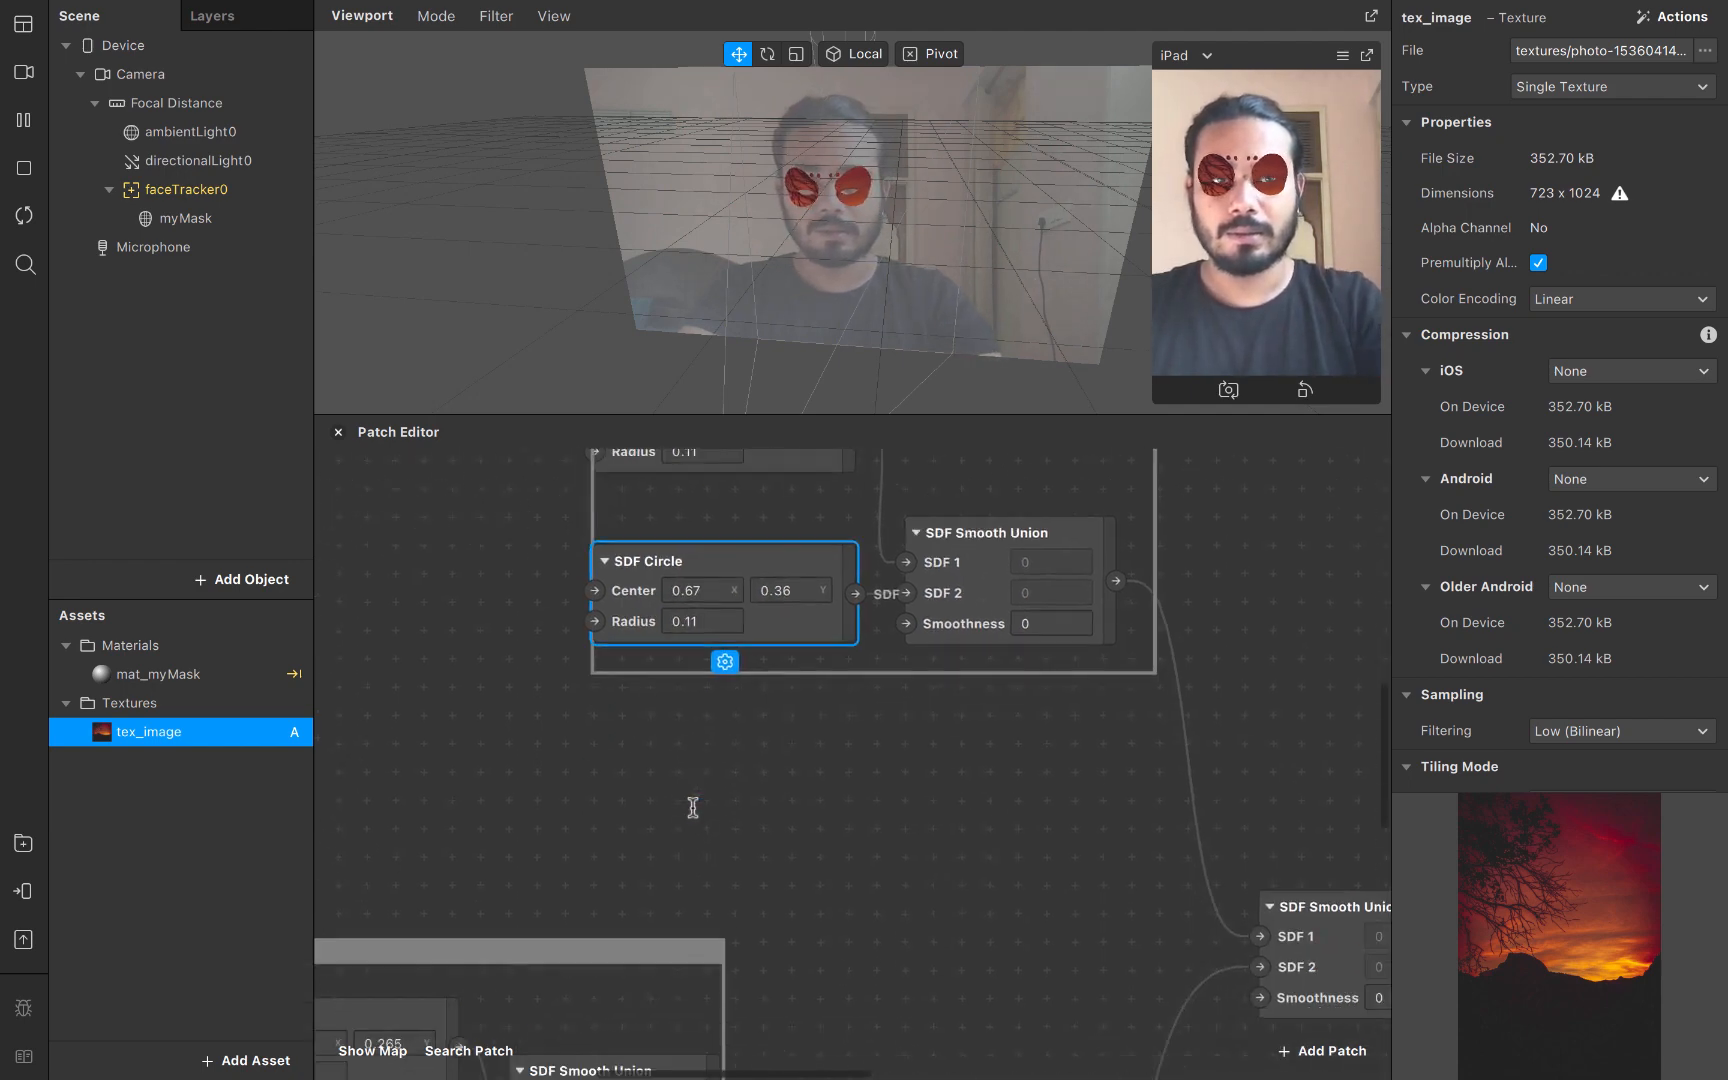
scroll(693, 808, "down", 10)
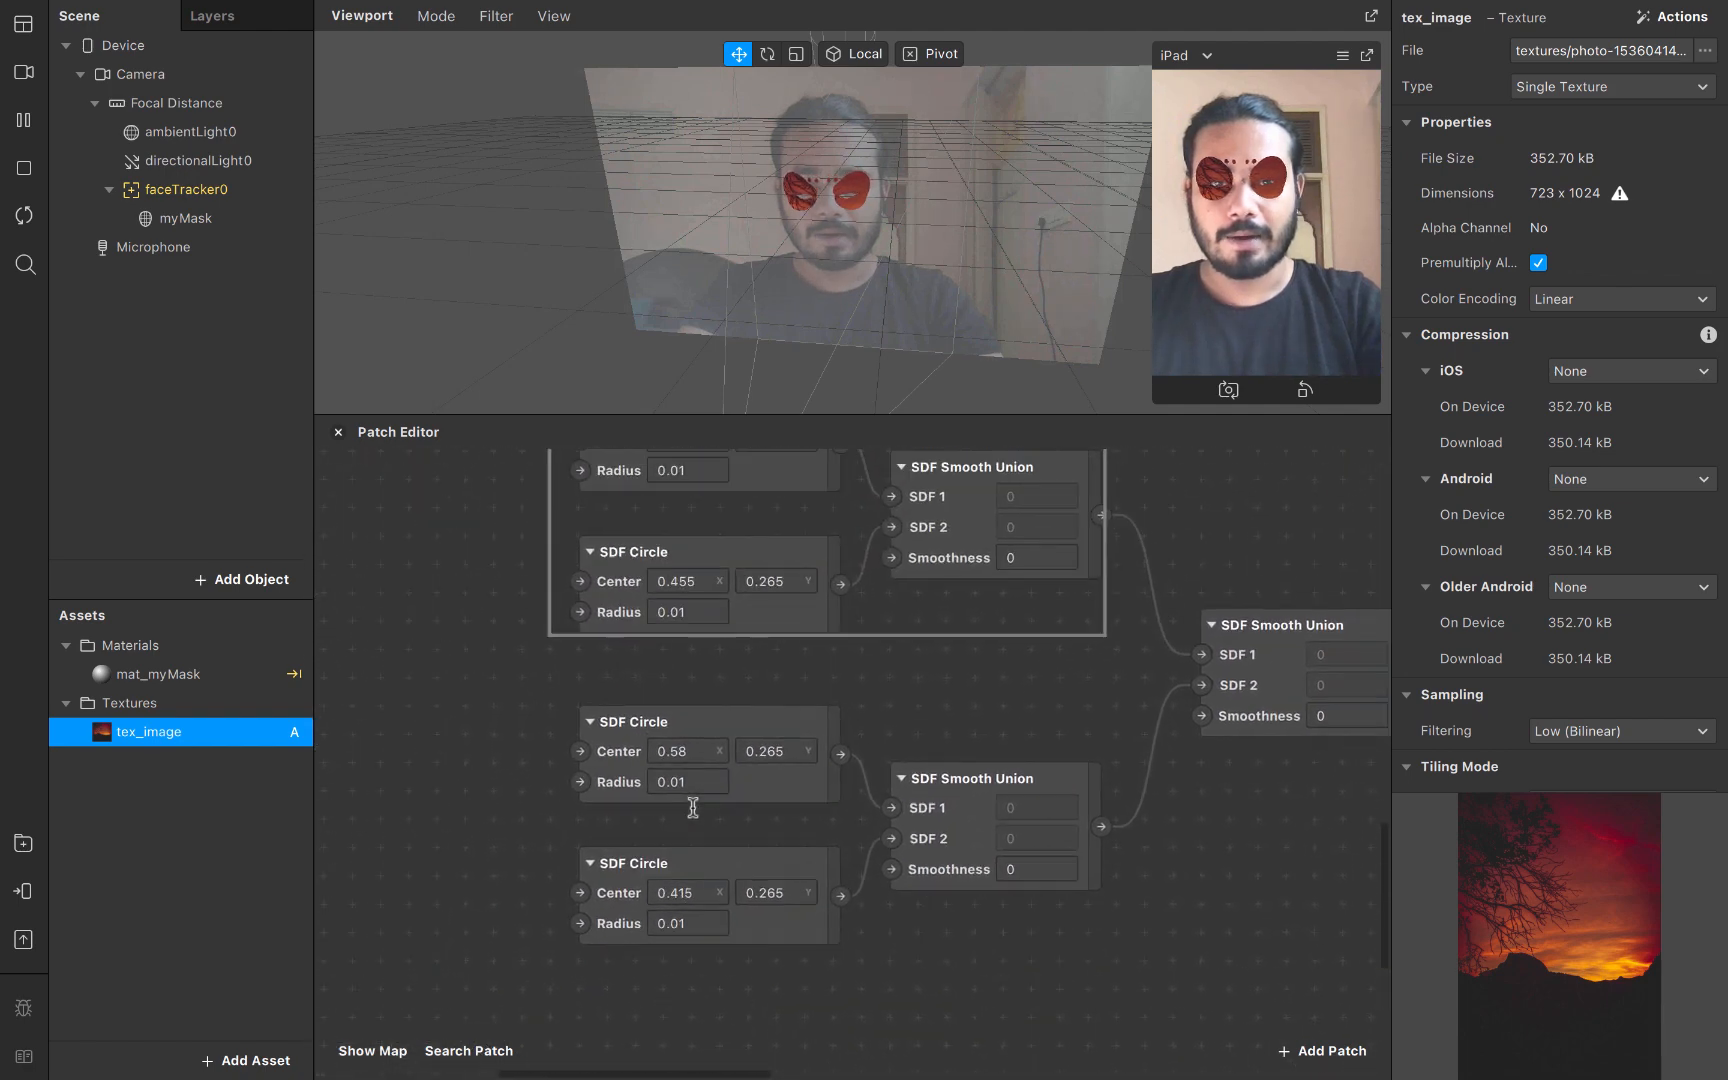
scroll(693, 808, "up", 2)
scroll(693, 808, "right", 1)
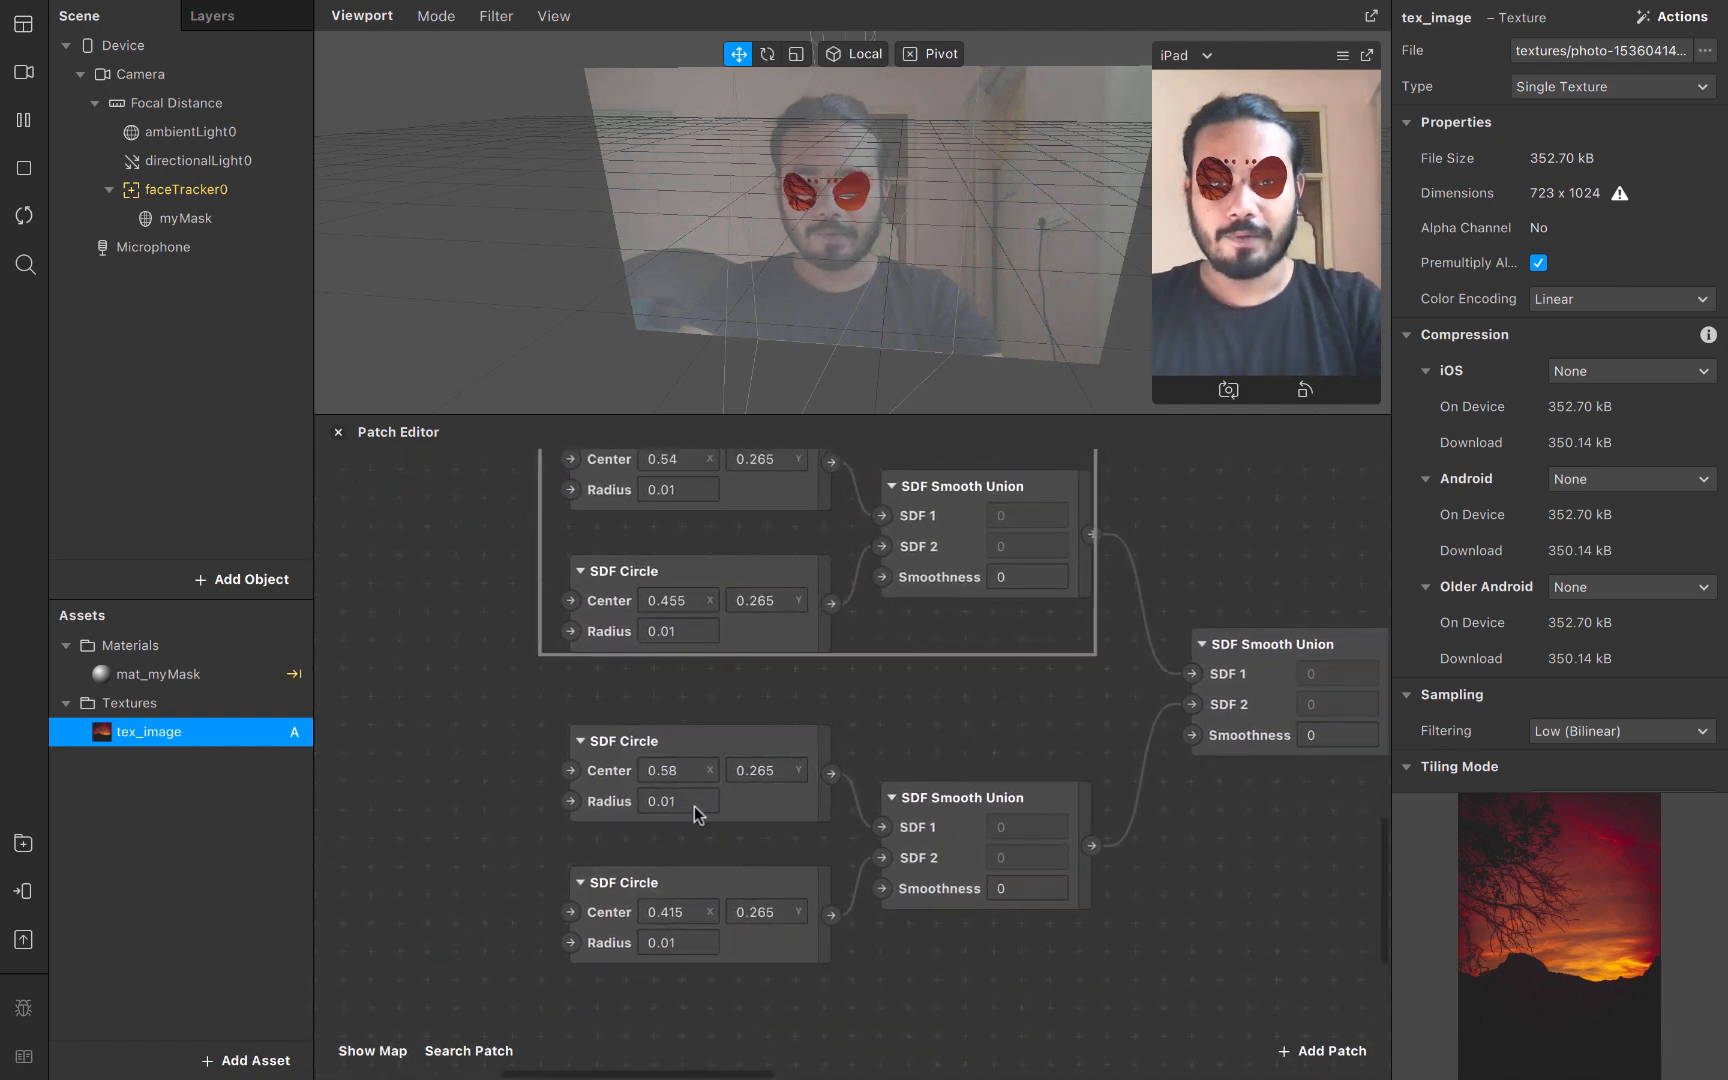
left_click(774, 763)
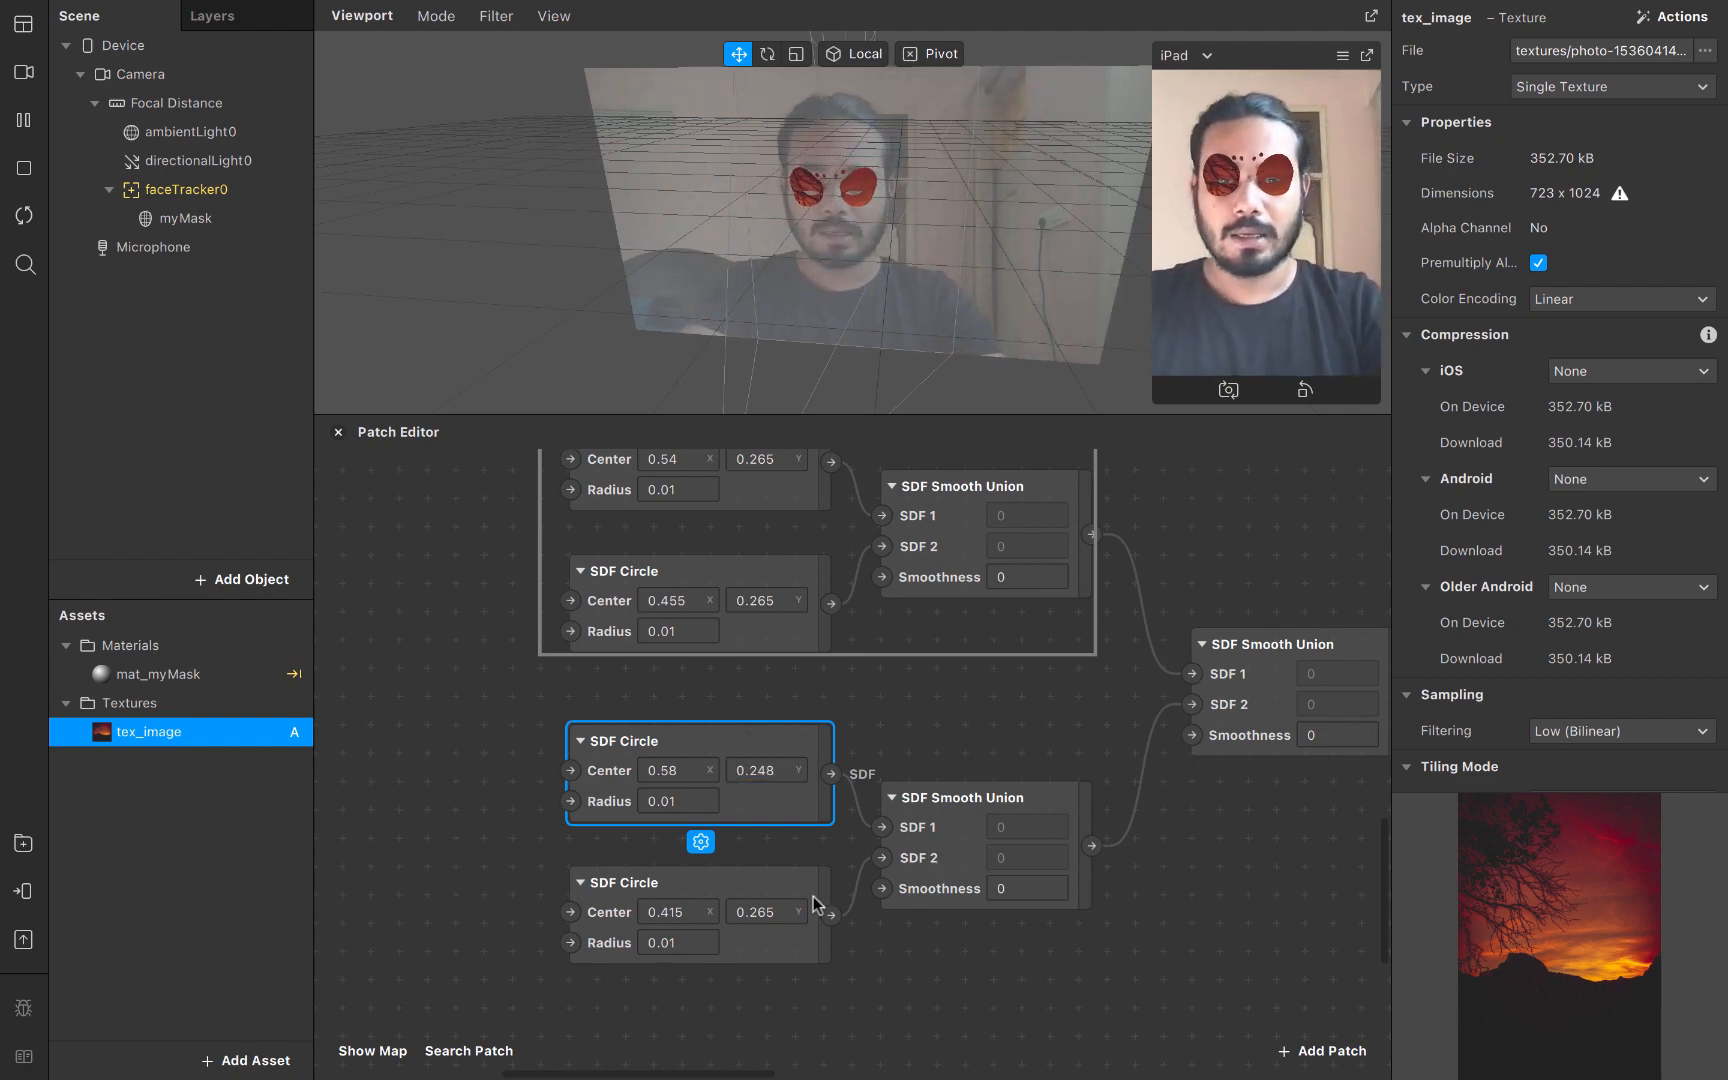
left_click(787, 912)
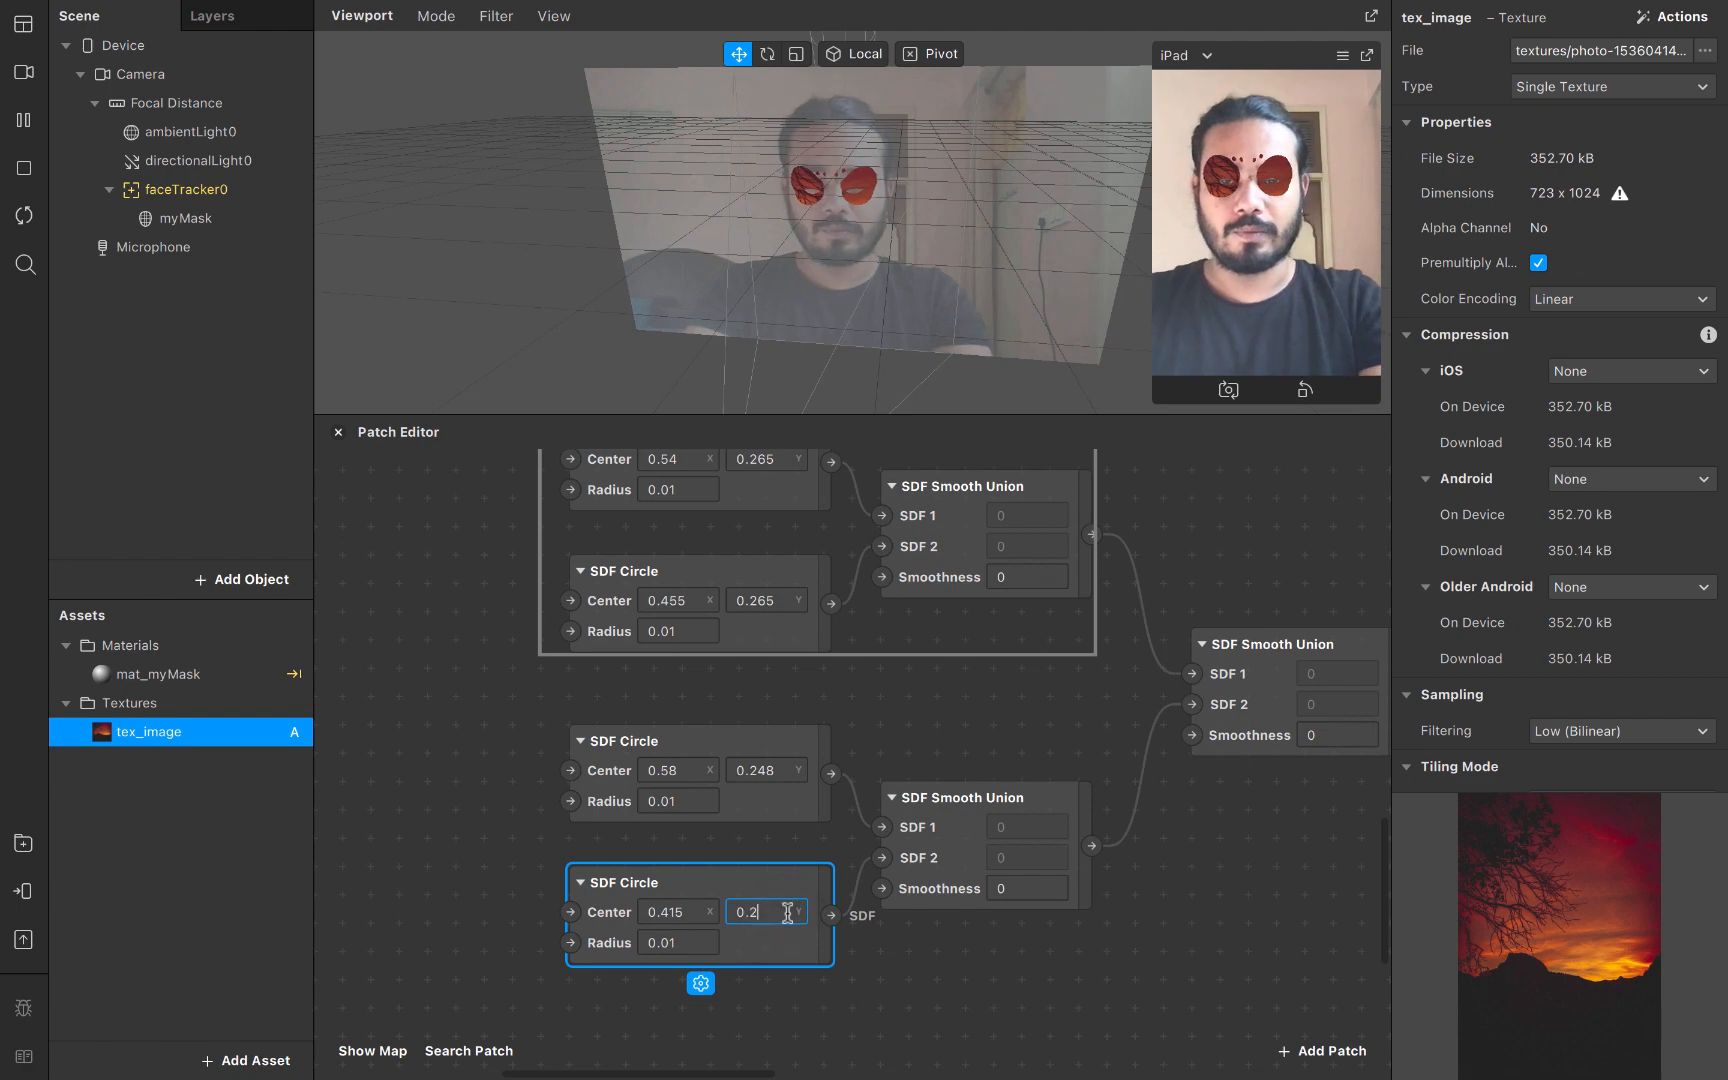
key("Return")
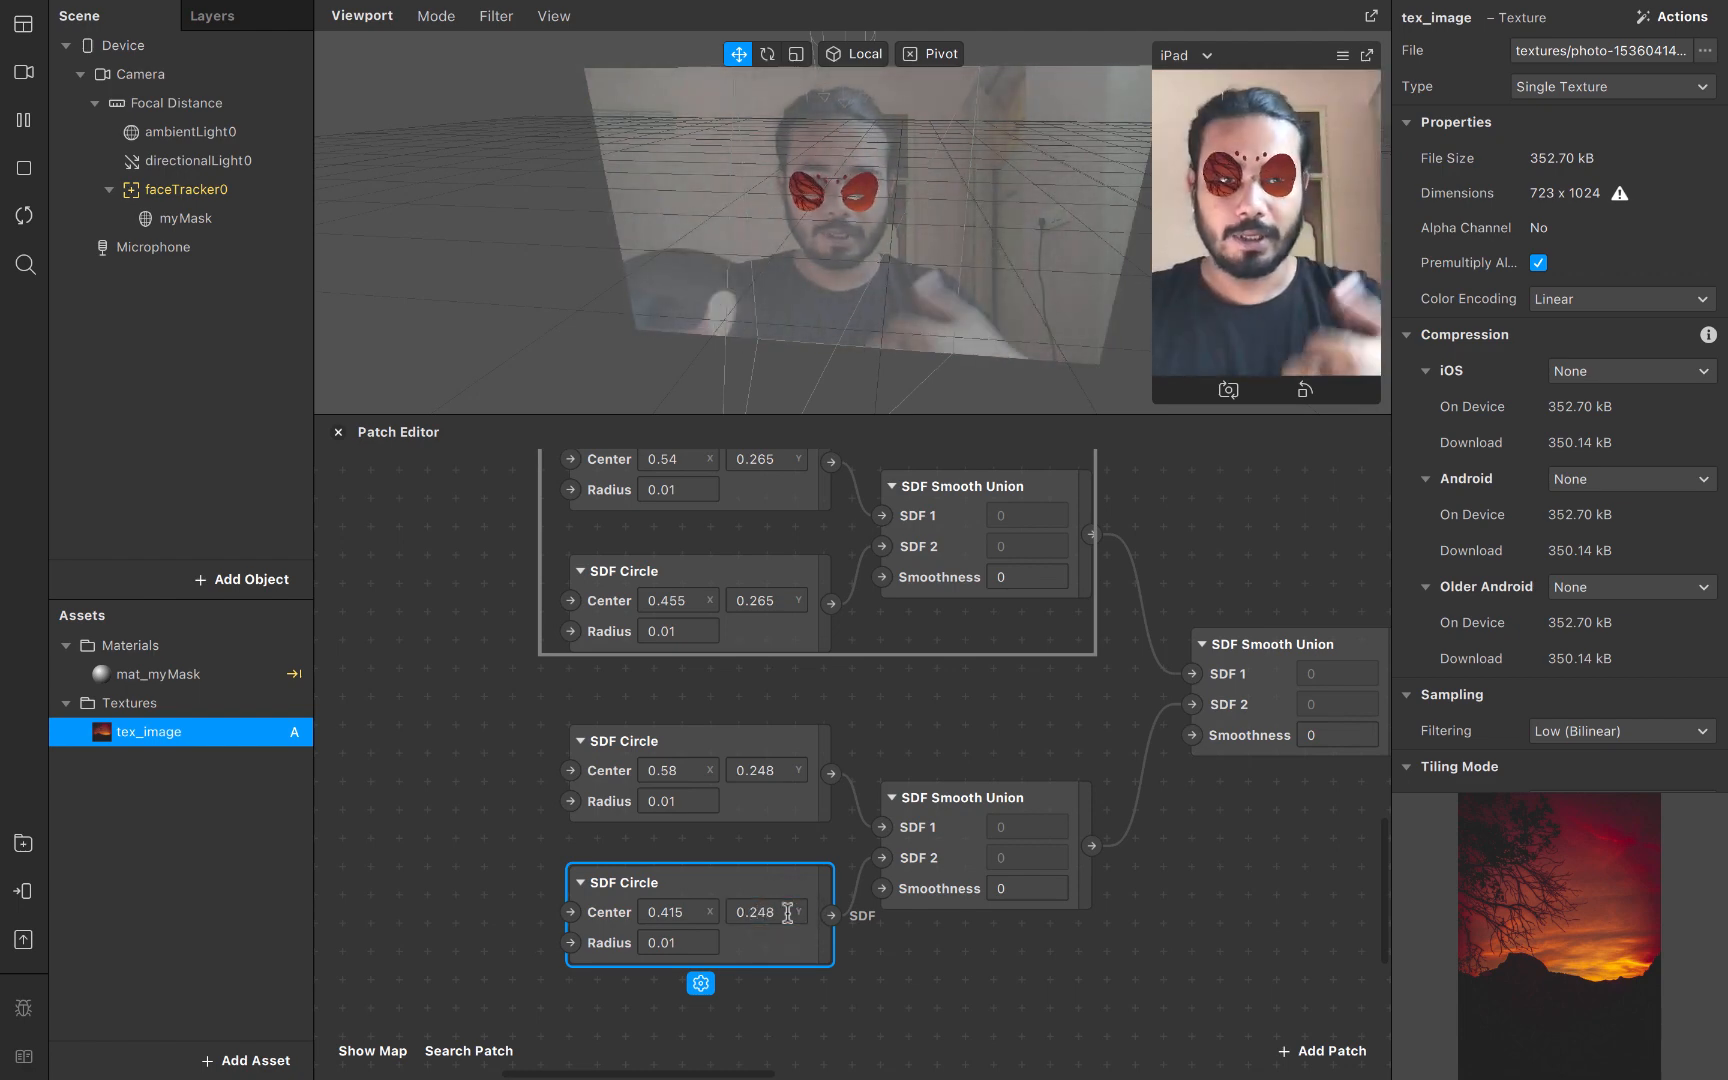
left_click(876, 964)
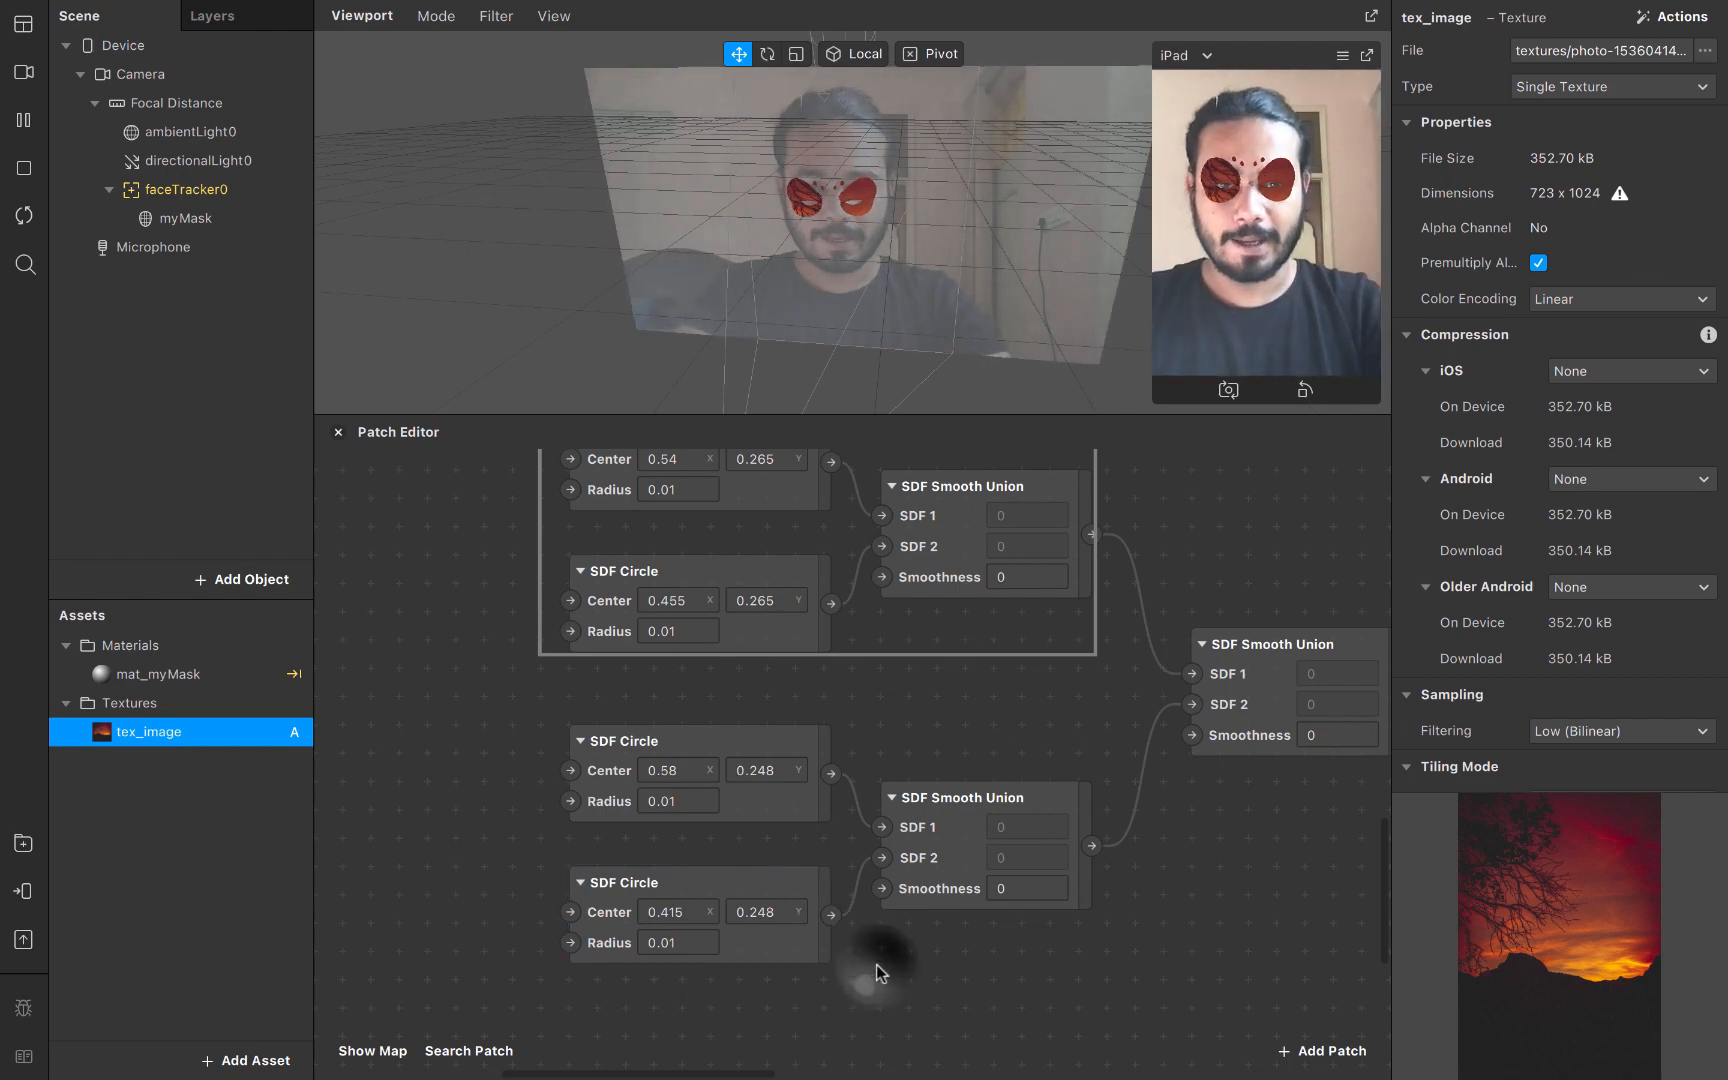
Group the two duplicated circles and their Smooth Union in a comment named dot-2
scroll(876, 964, "down", 3)
left_click_drag(540, 636, 880, 790)
right_click(883, 738)
left_click(935, 755)
double_click(630, 602)
left_click(610, 608)
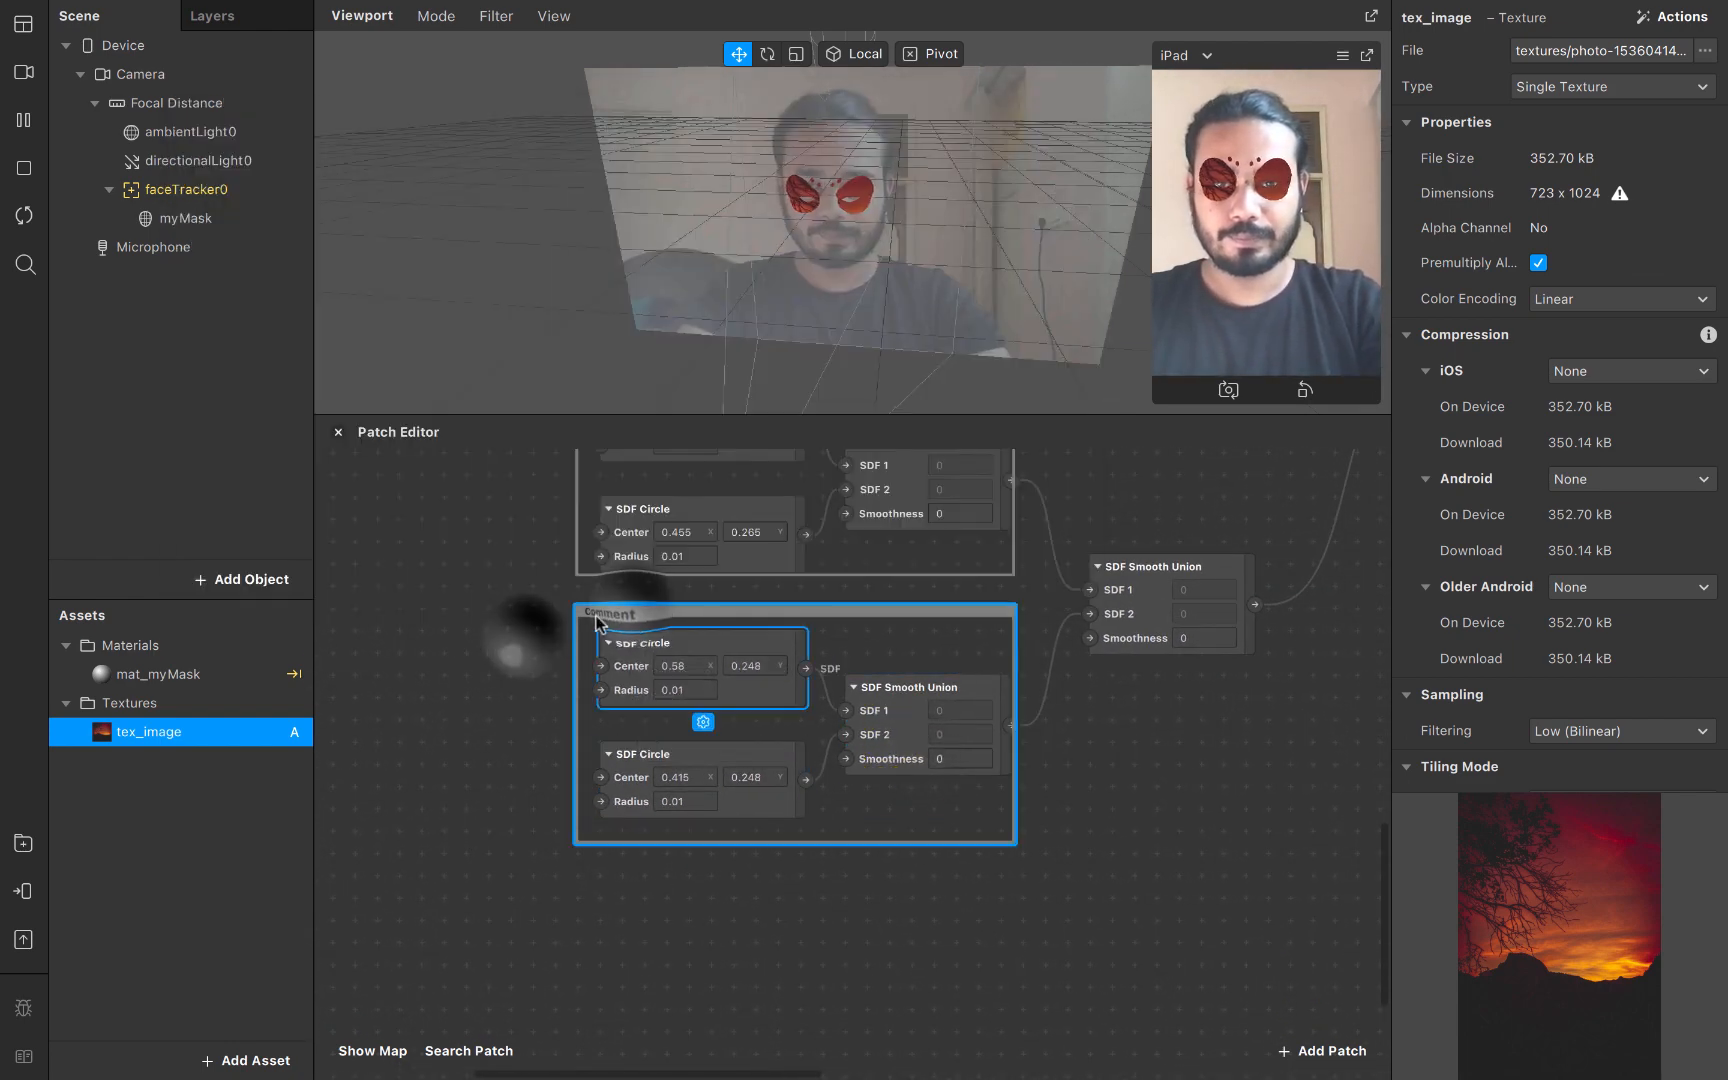
double_click(603, 609)
type("dots2")
left_click(439, 800)
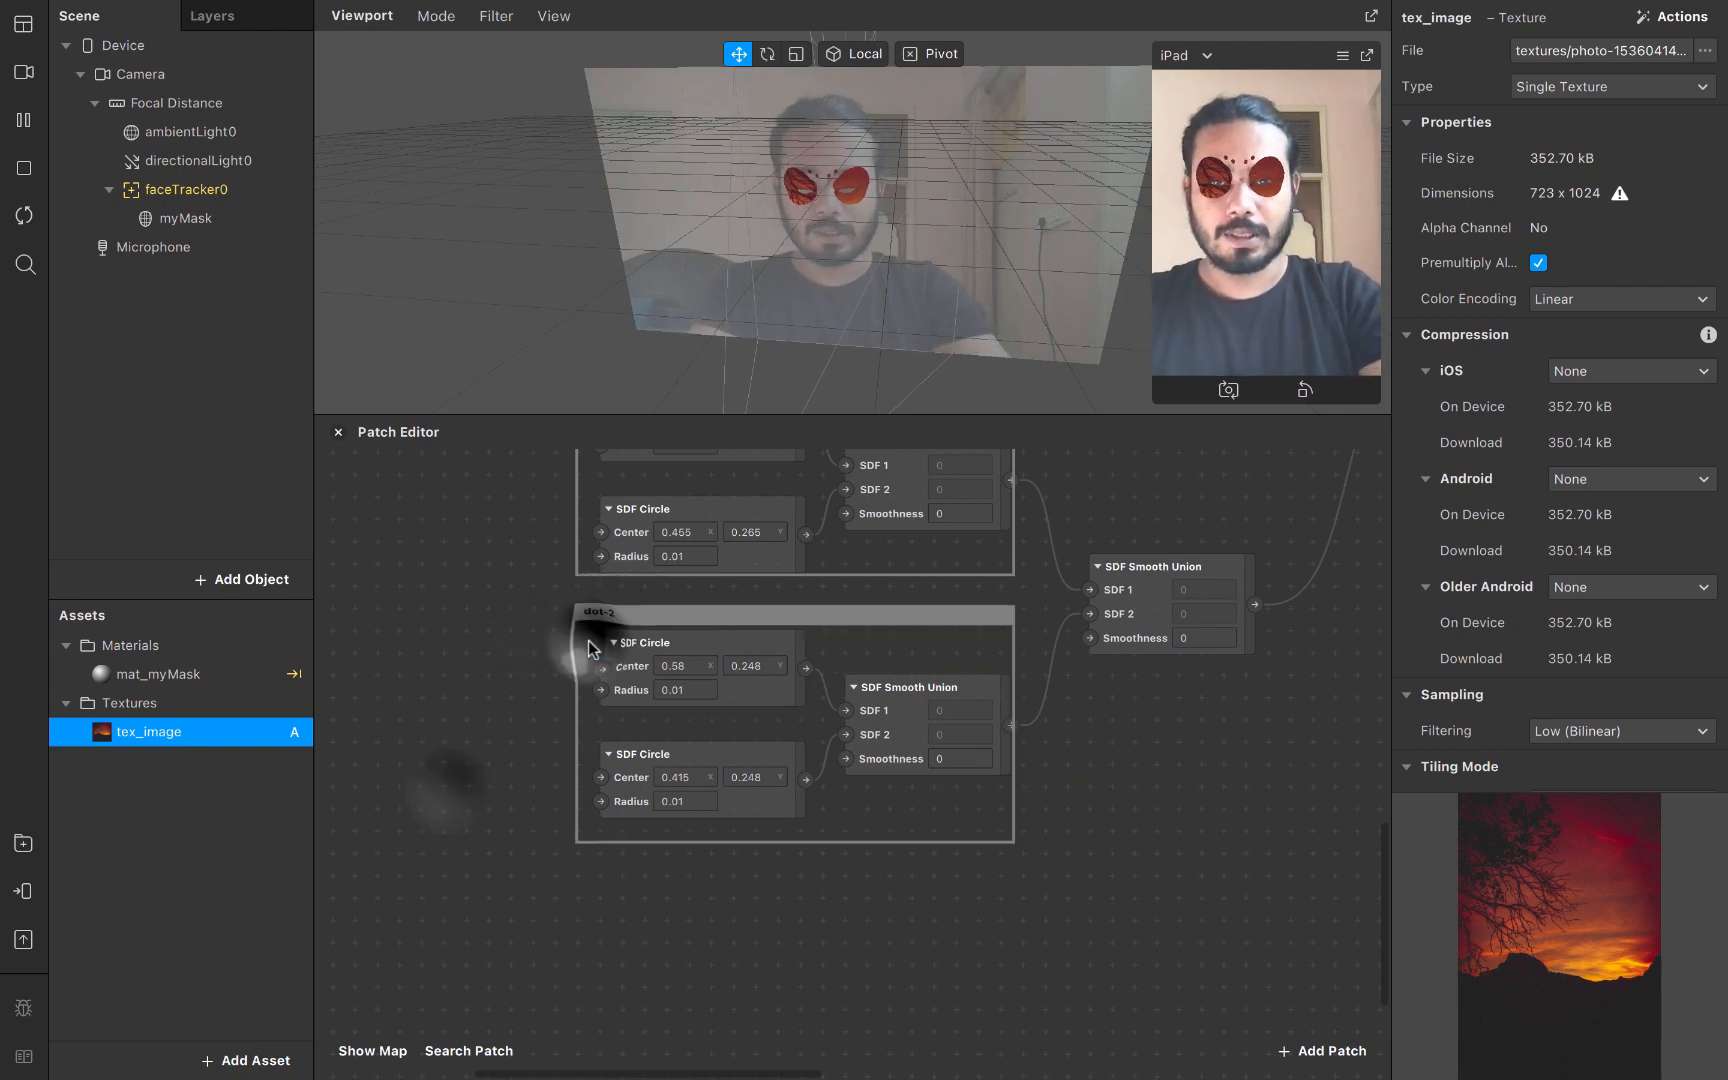
Duplicate the dot-2 group's two SDF Circles and Smooth Union, placing the copies below the comment
left_click_drag(587, 643, 891, 805)
key("super+d")
scroll(934, 915, "down", 3)
left_click_drag(955, 615, 908, 837)
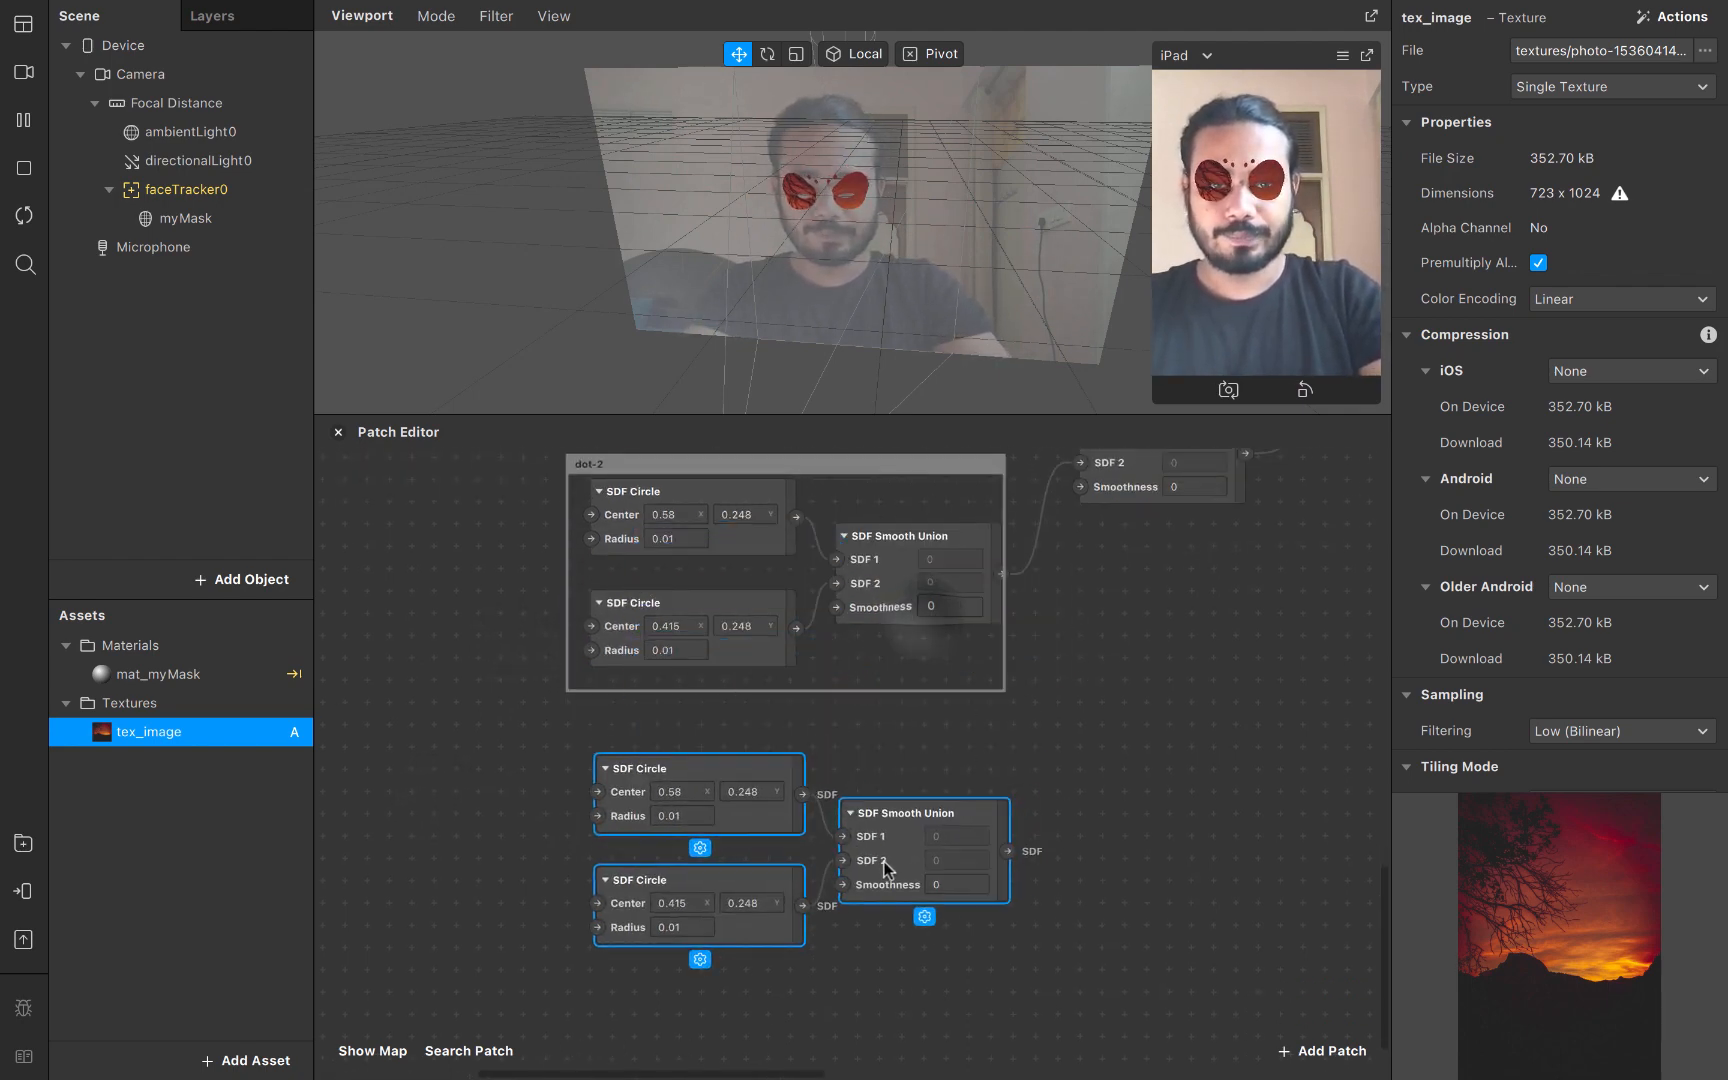
Set the Center of the upper SDF Circle in the new set to X 0.62 and Y 0.231
left_click(691, 784)
key("BackSpace")
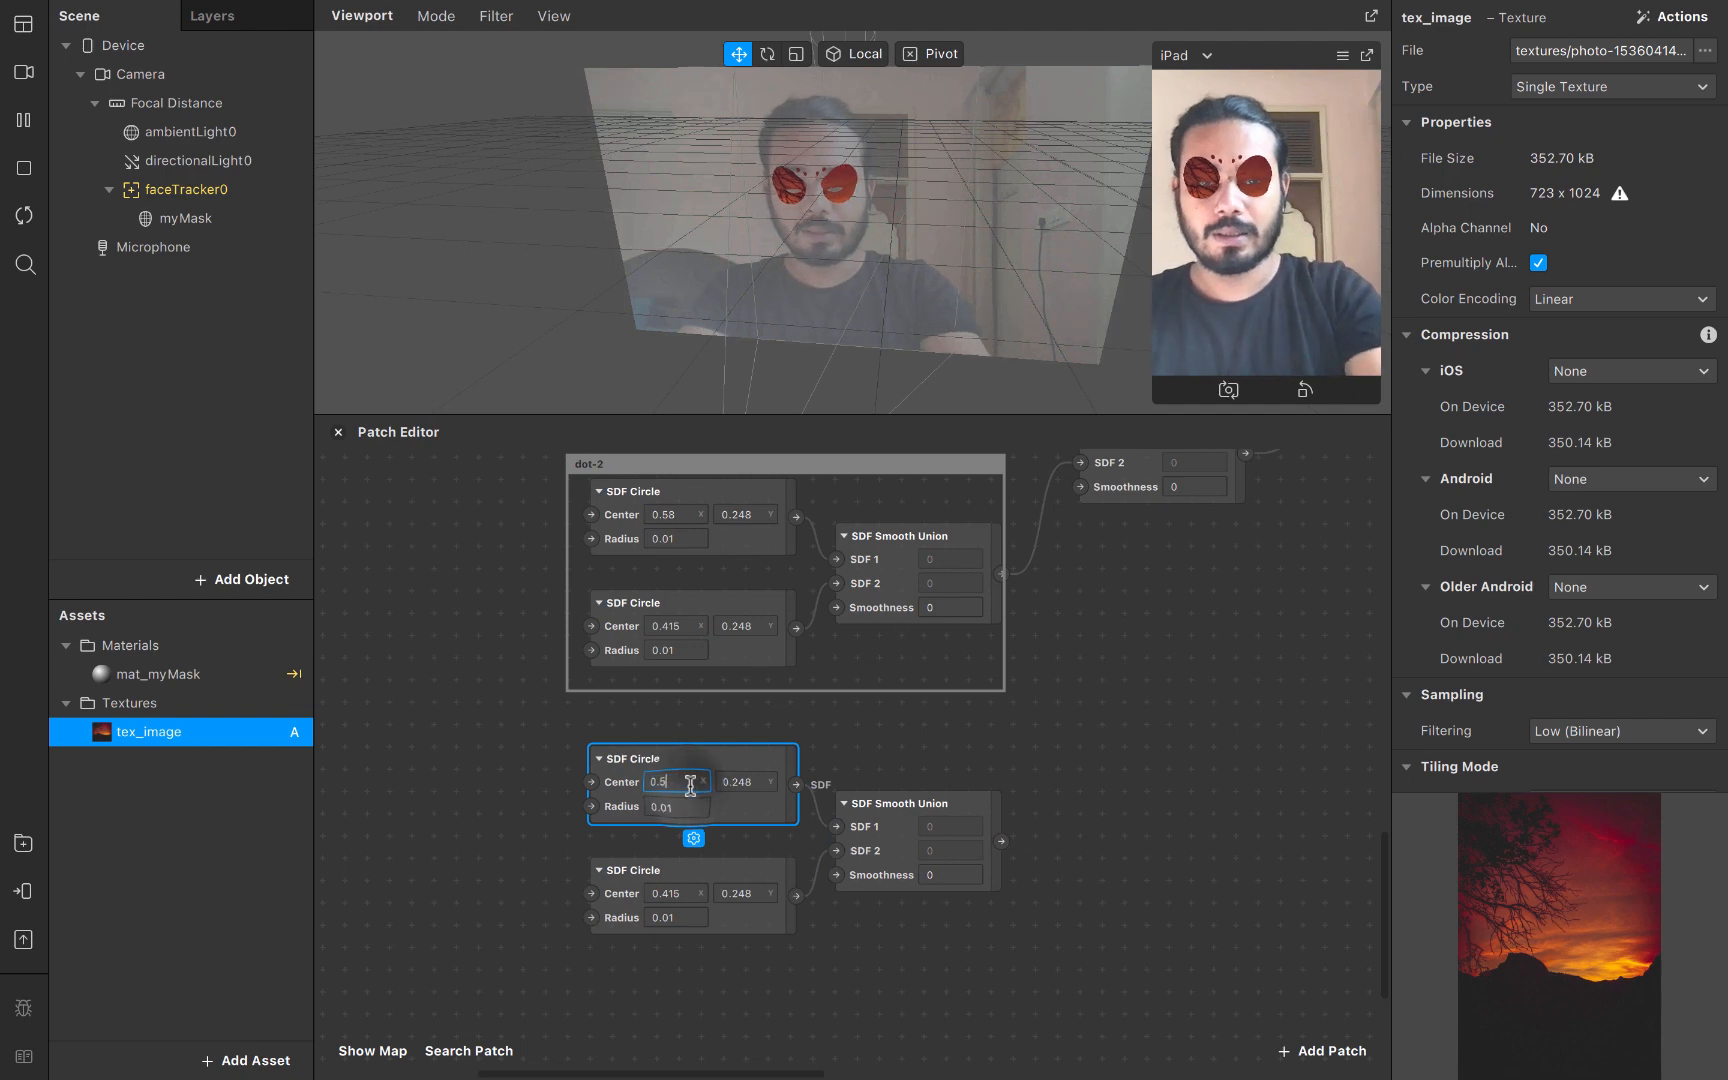
left_click(760, 782)
key("BackSpace")
key("BackSpace")
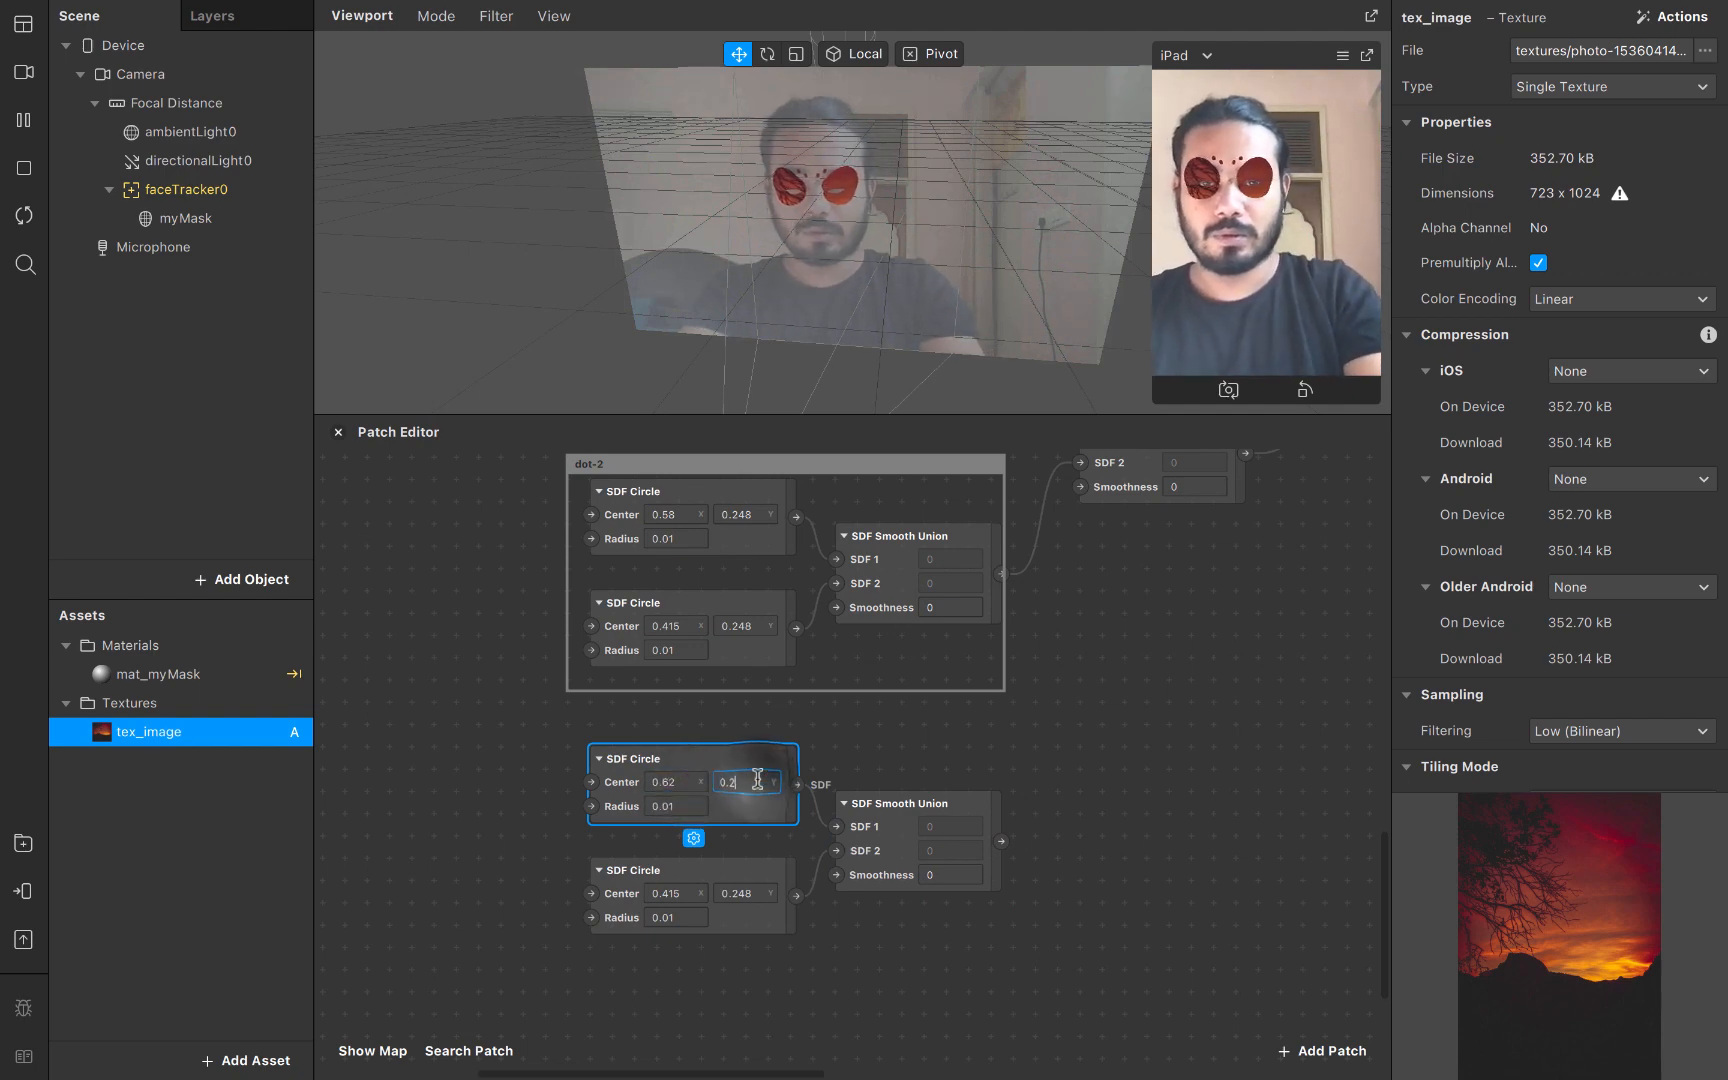
type("31")
key("Return")
Set the Center of the lower SDF Circle in the new set to X 0.38 and Y 0.231
scroll(705, 868, "down", 2)
left_click(685, 822)
key("BackSpace")
key("BackSpace")
key("BackSpace")
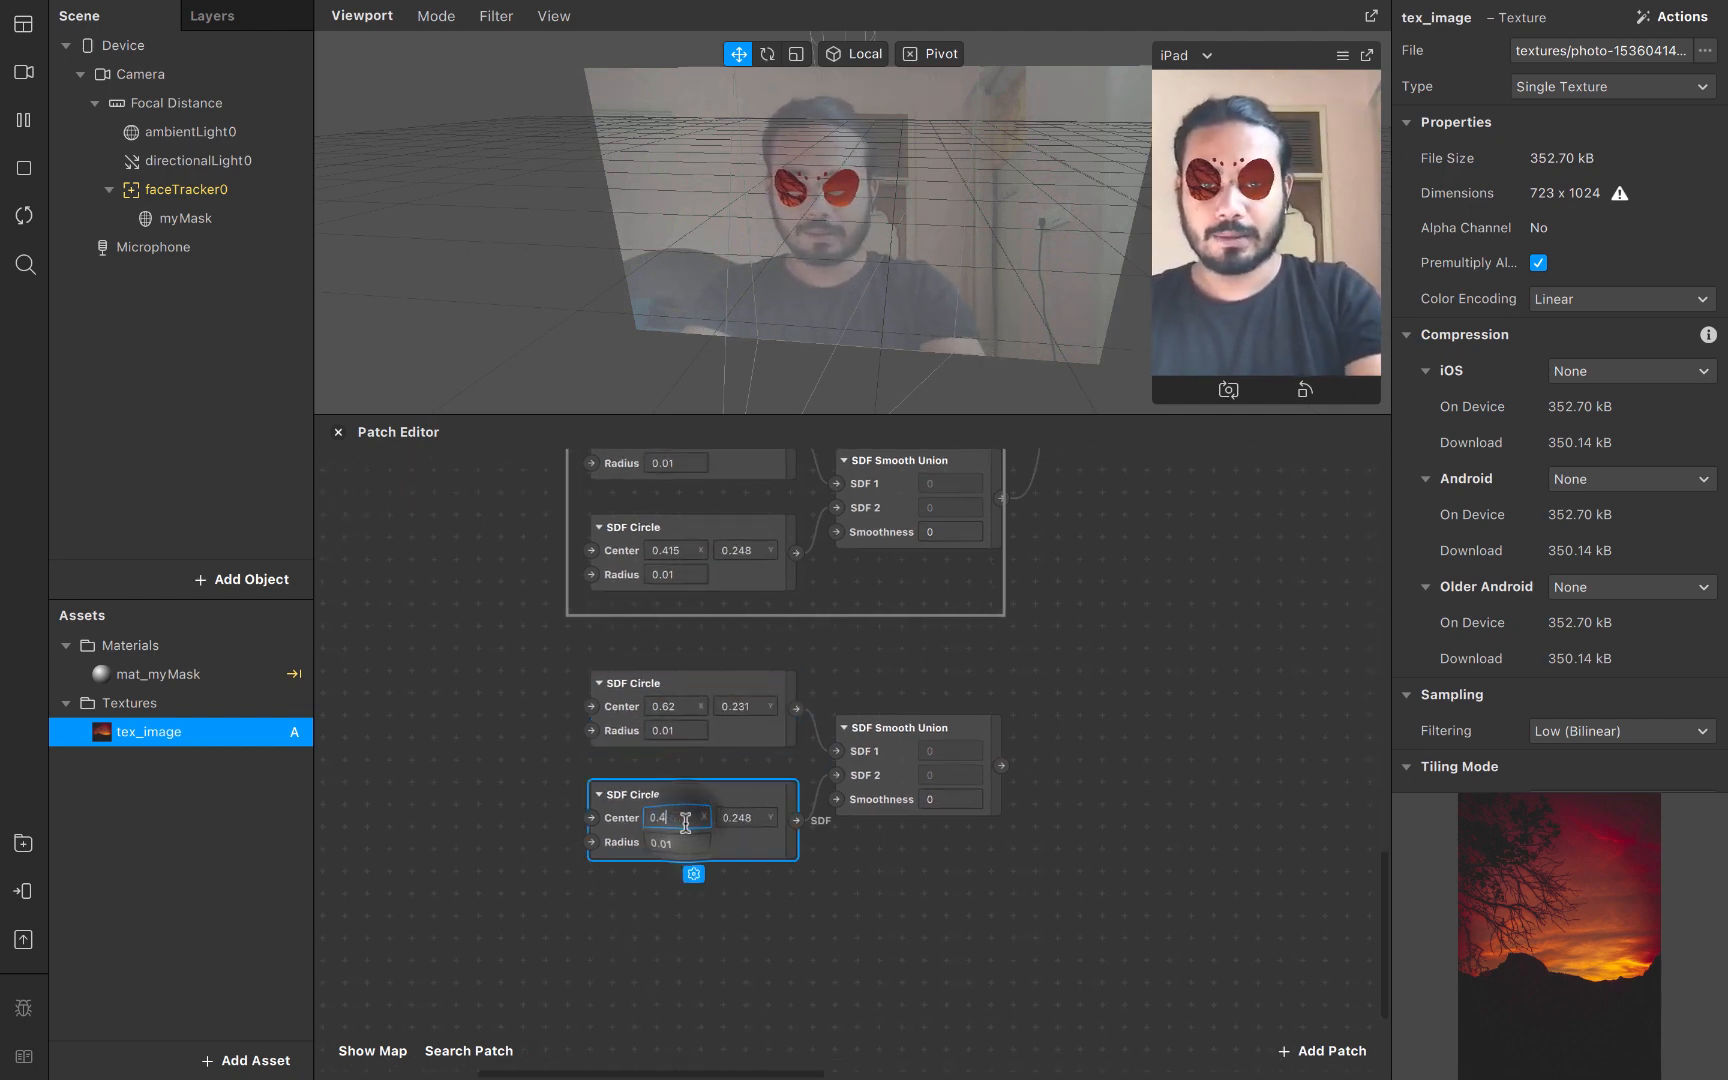
type("38")
left_click(760, 820)
key("BackSpace")
key("BackSpace")
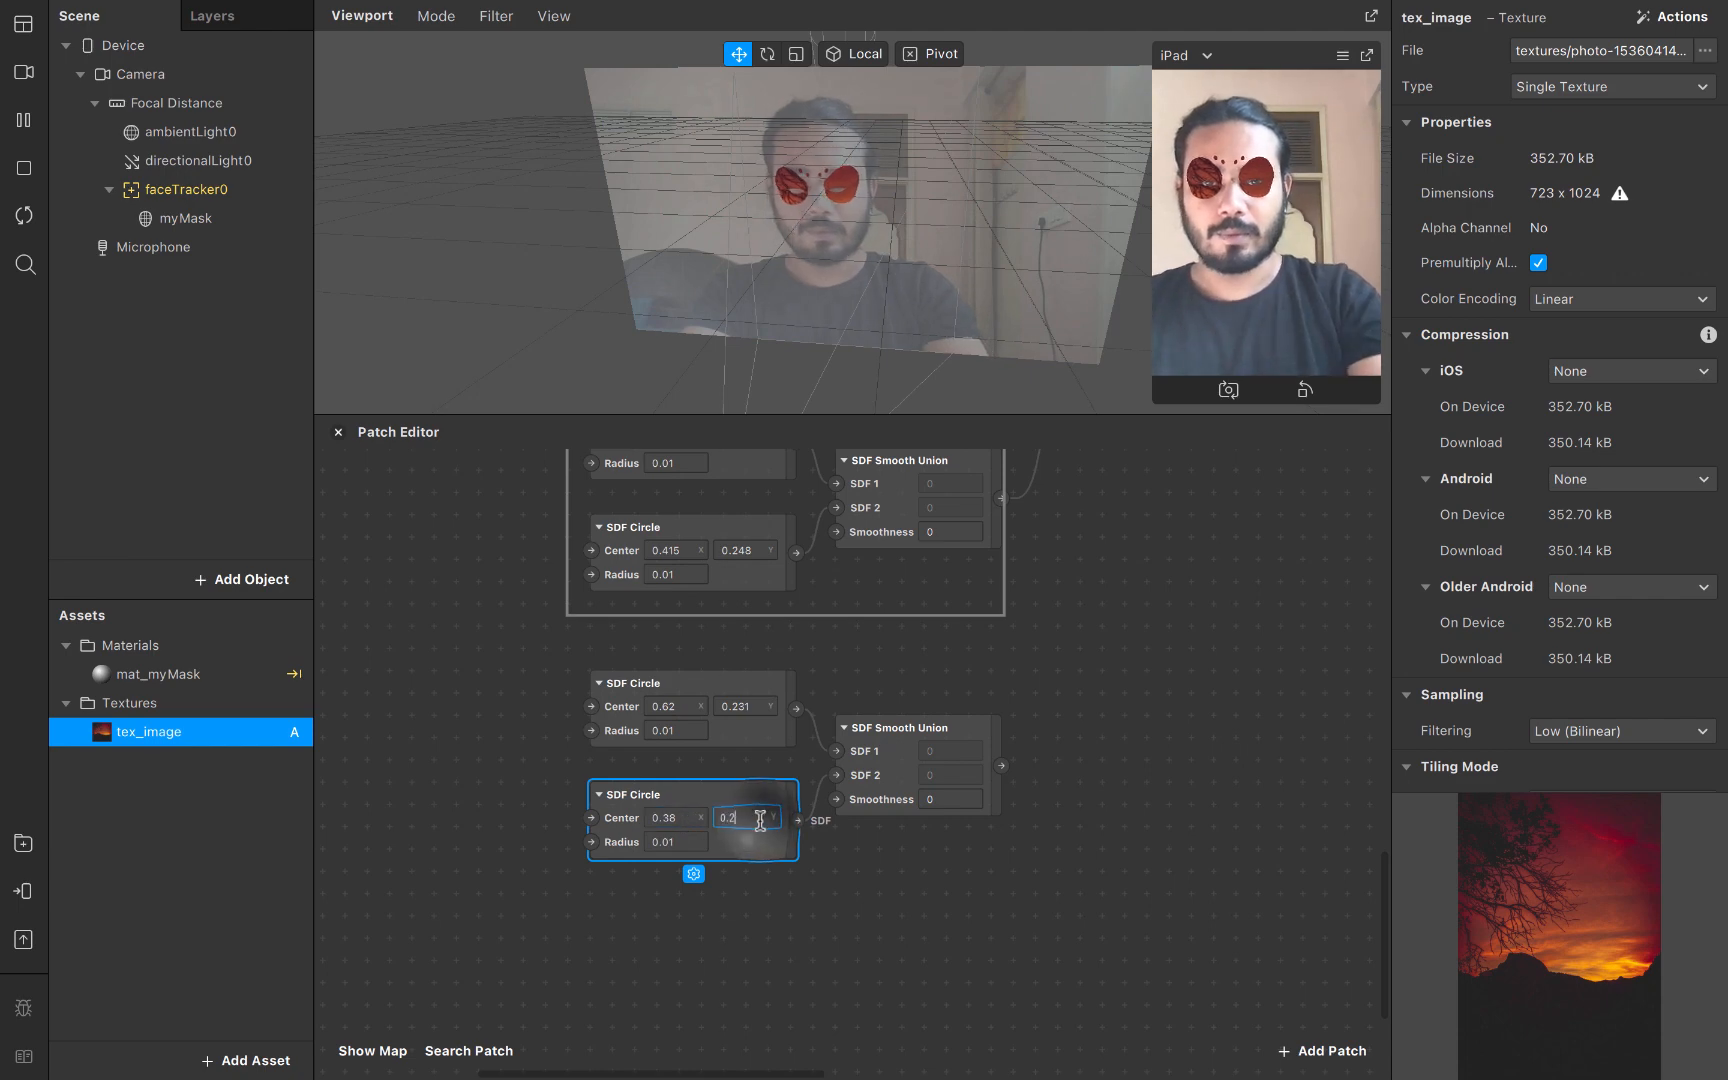
type("31")
key("Return")
Combine the dot-2 union and the third dot pair's union in a new SDF Smooth Union, and move the dot-1/dot-2 union further right
scroll(760, 818, "right", 5)
scroll(760, 818, "up", 3)
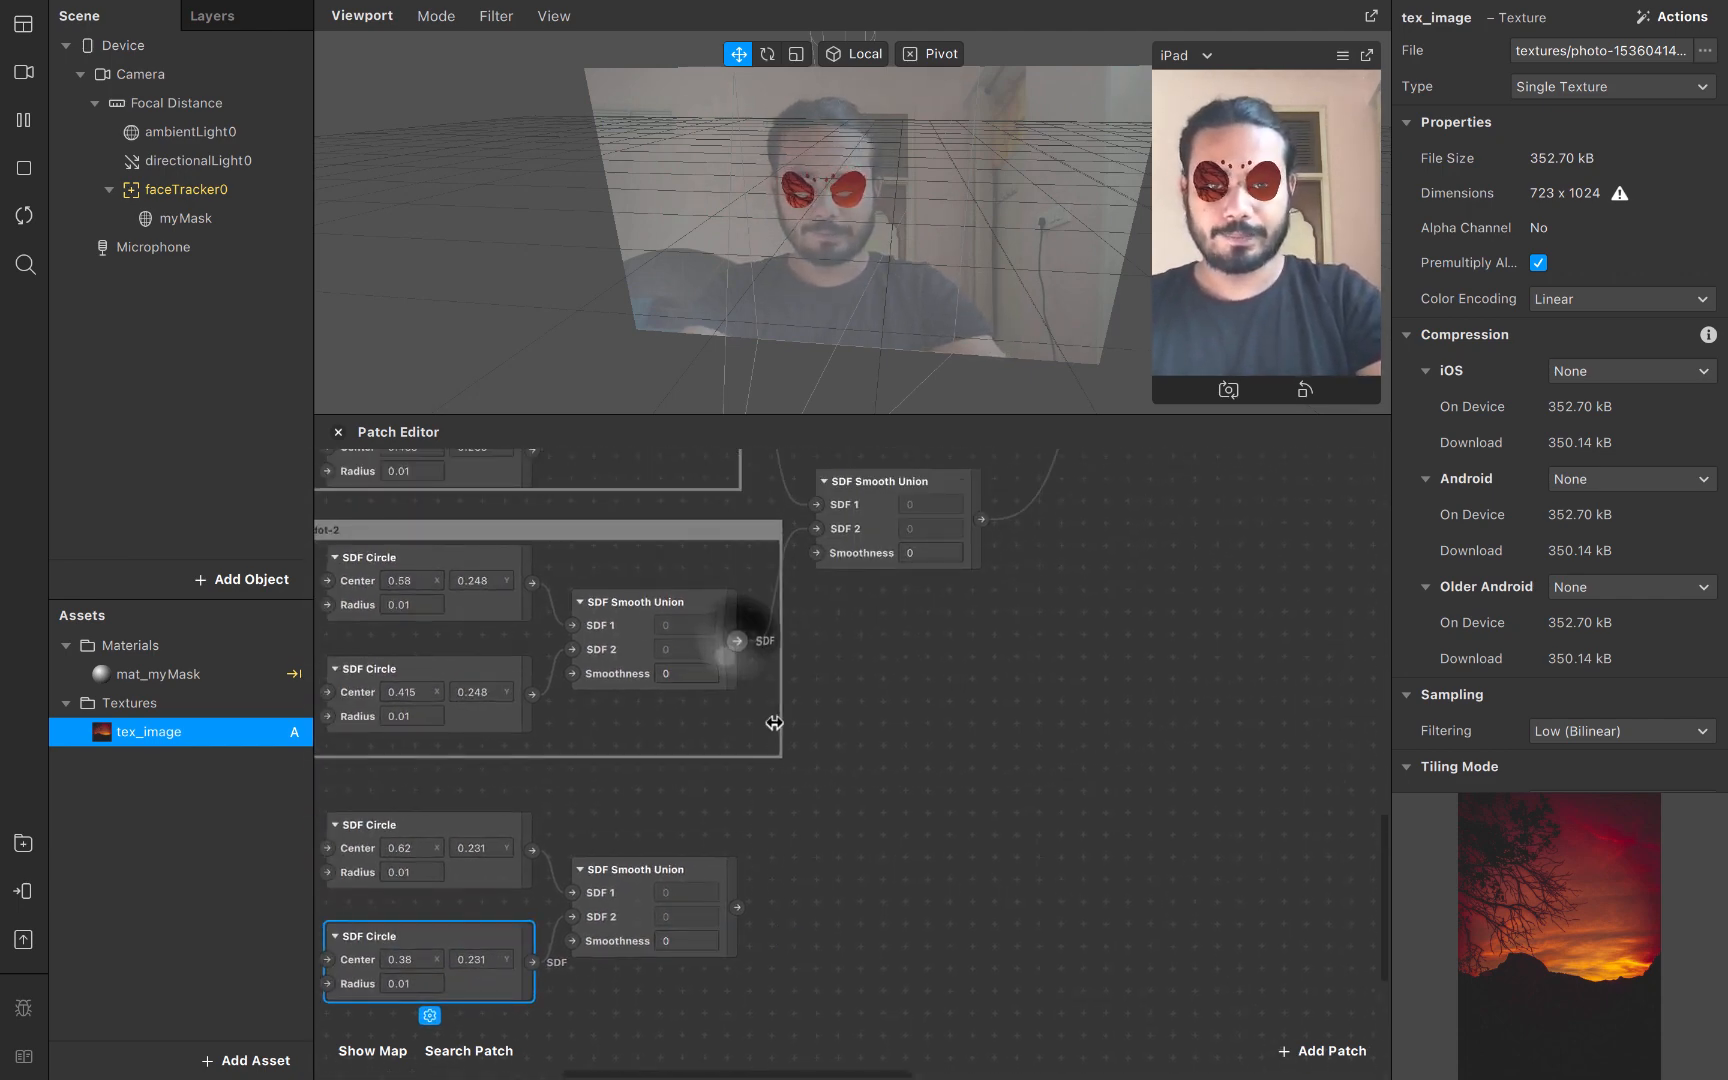
left_click_drag(733, 636, 845, 783)
type("smoo")
key("Down")
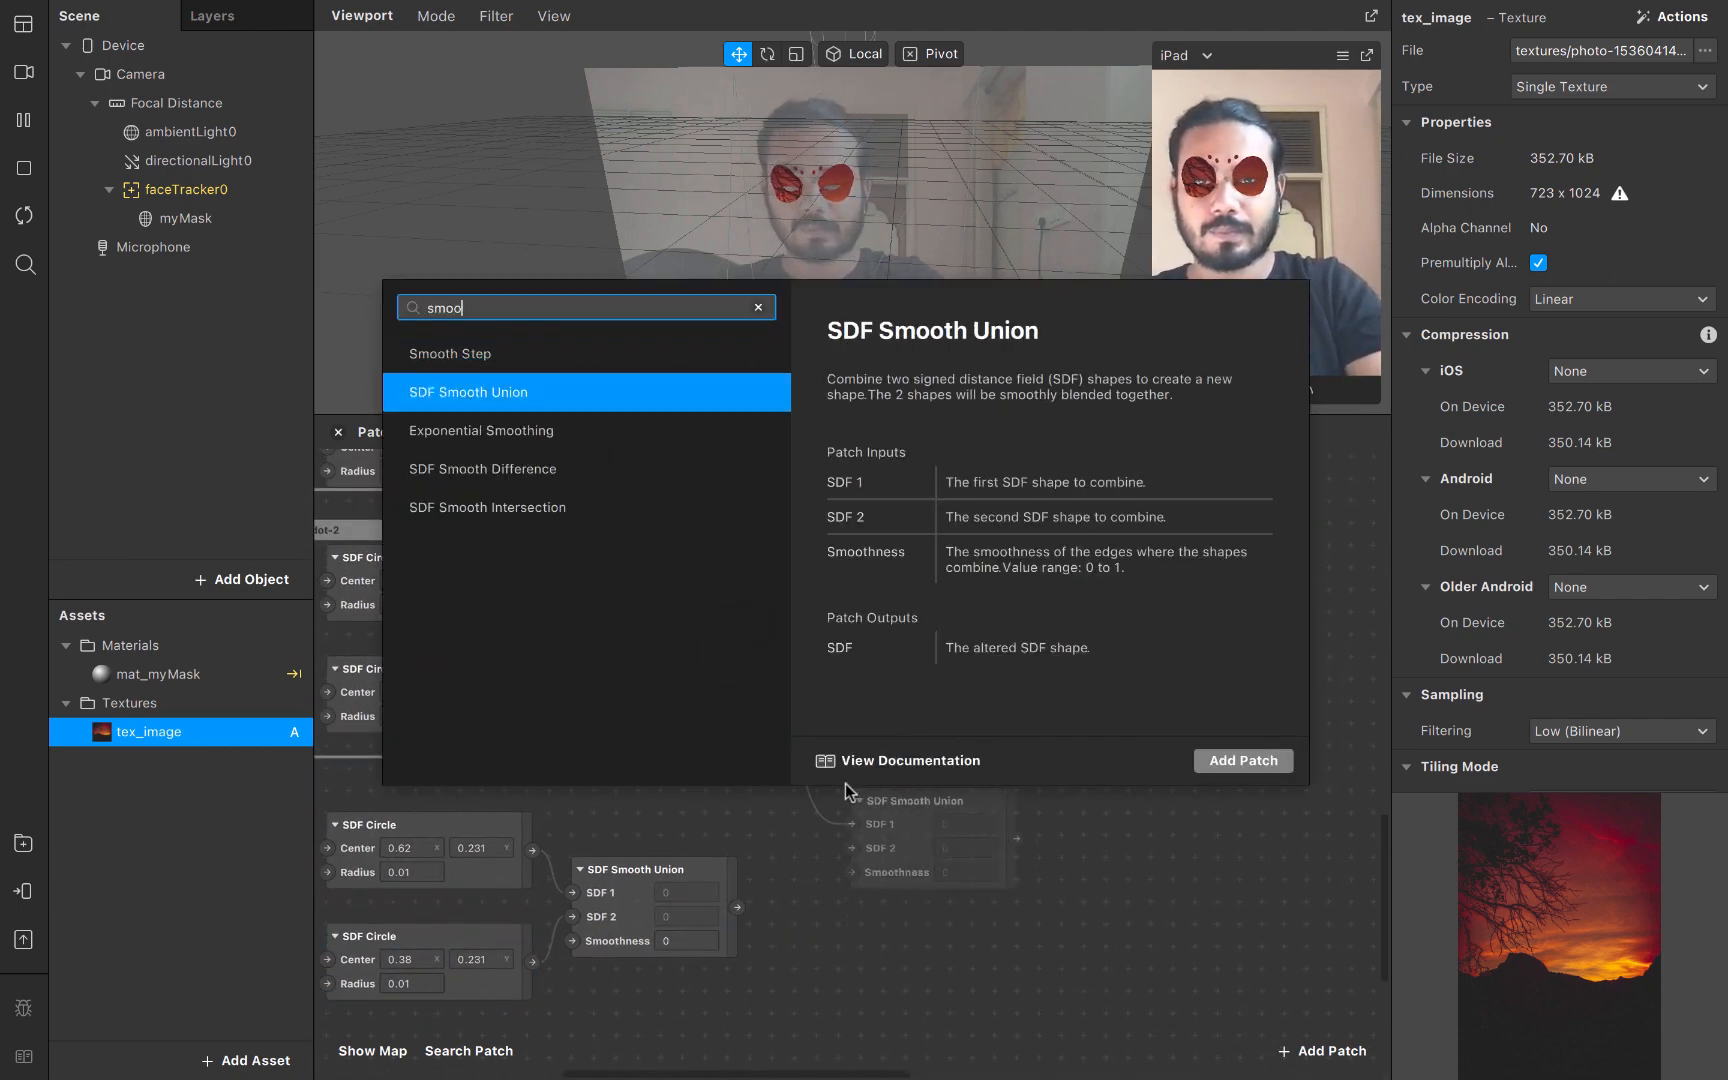
key("Return")
left_click_drag(737, 907, 852, 850)
scroll(852, 850, "down", 3)
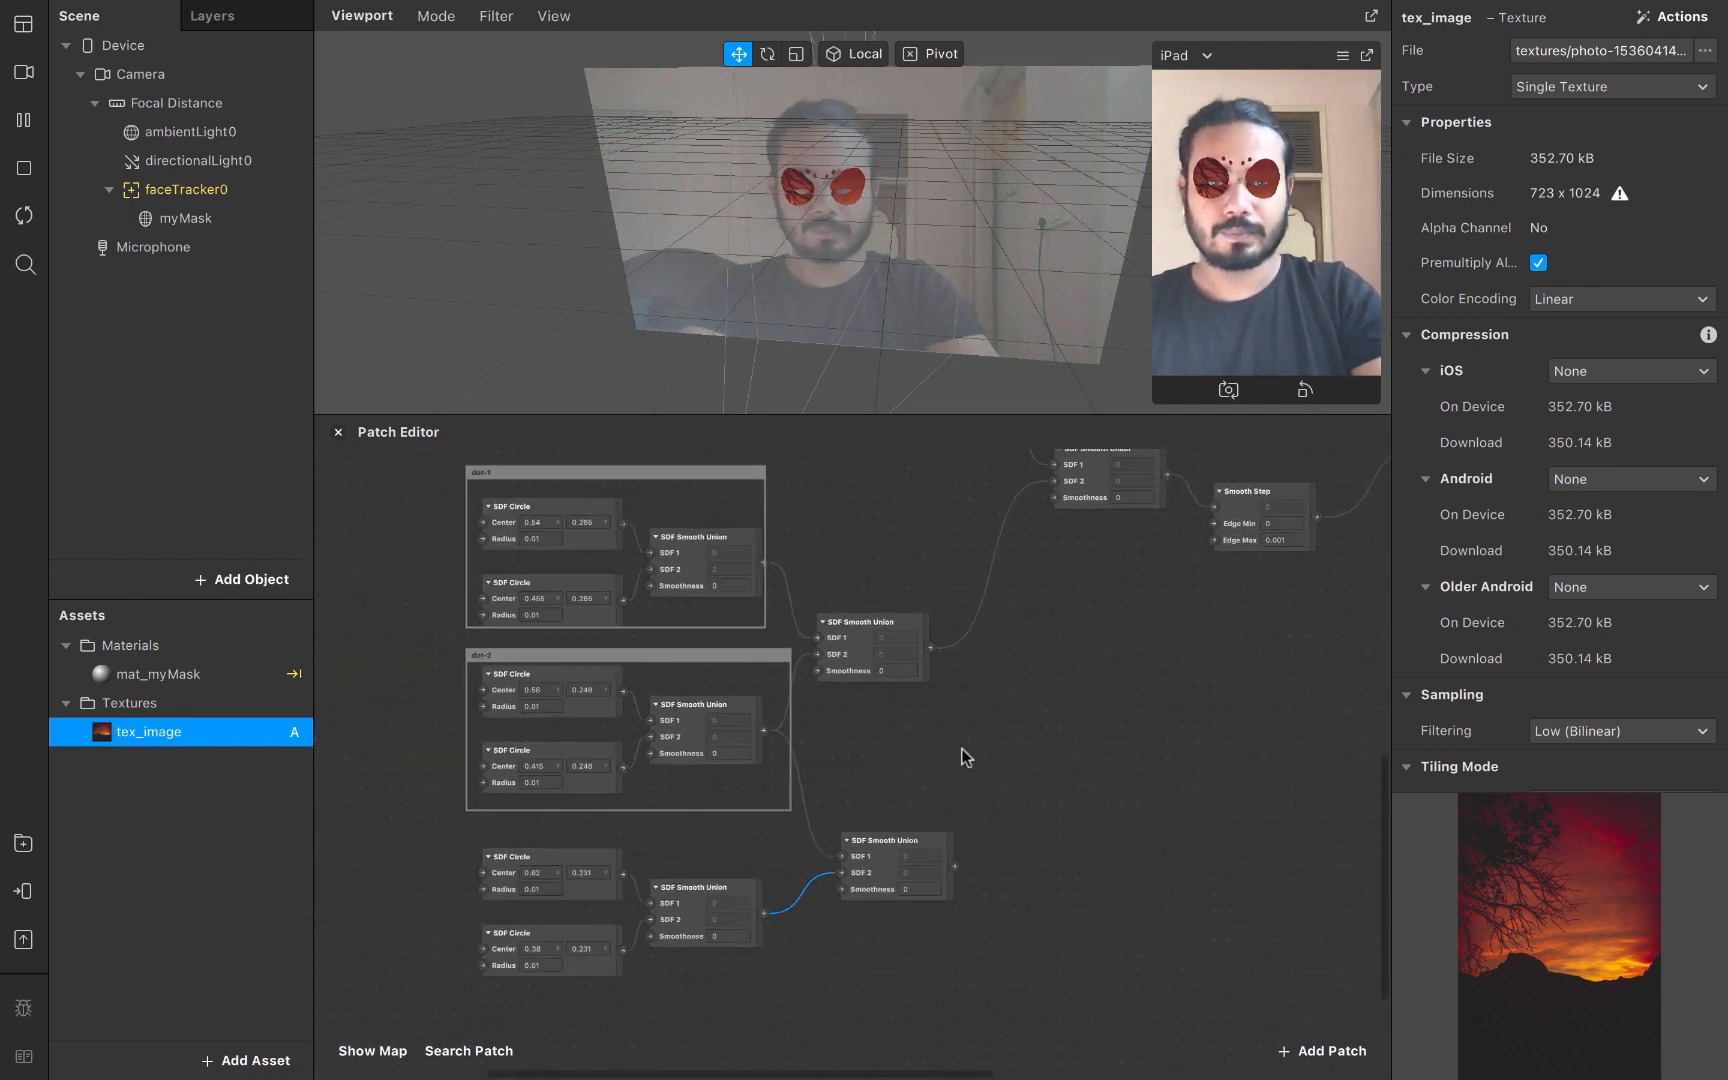
left_click_drag(913, 630, 972, 588)
scroll(954, 863, "down", 2)
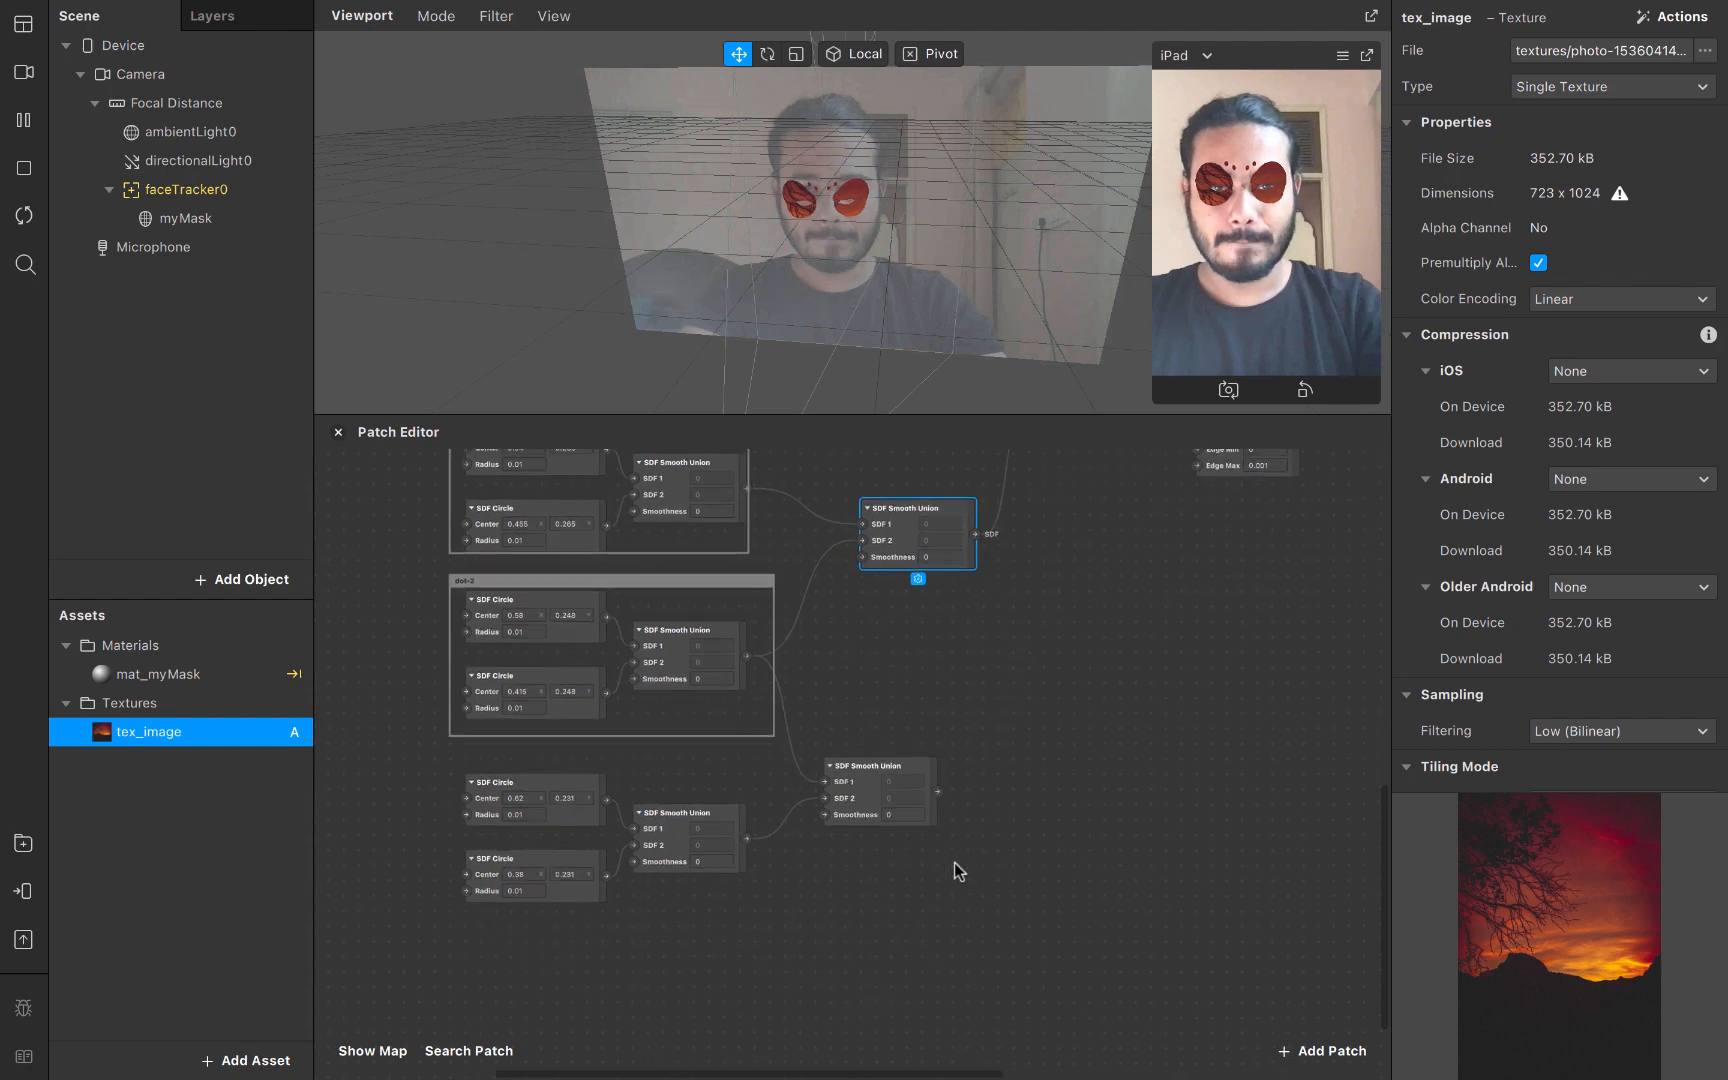
Feed the dot-2/third-pair Smooth Union into the SDF 2 input of the Smooth Union that takes the dot-1 group
left_click_drag(938, 790, 866, 547)
scroll(940, 662, "left", 2)
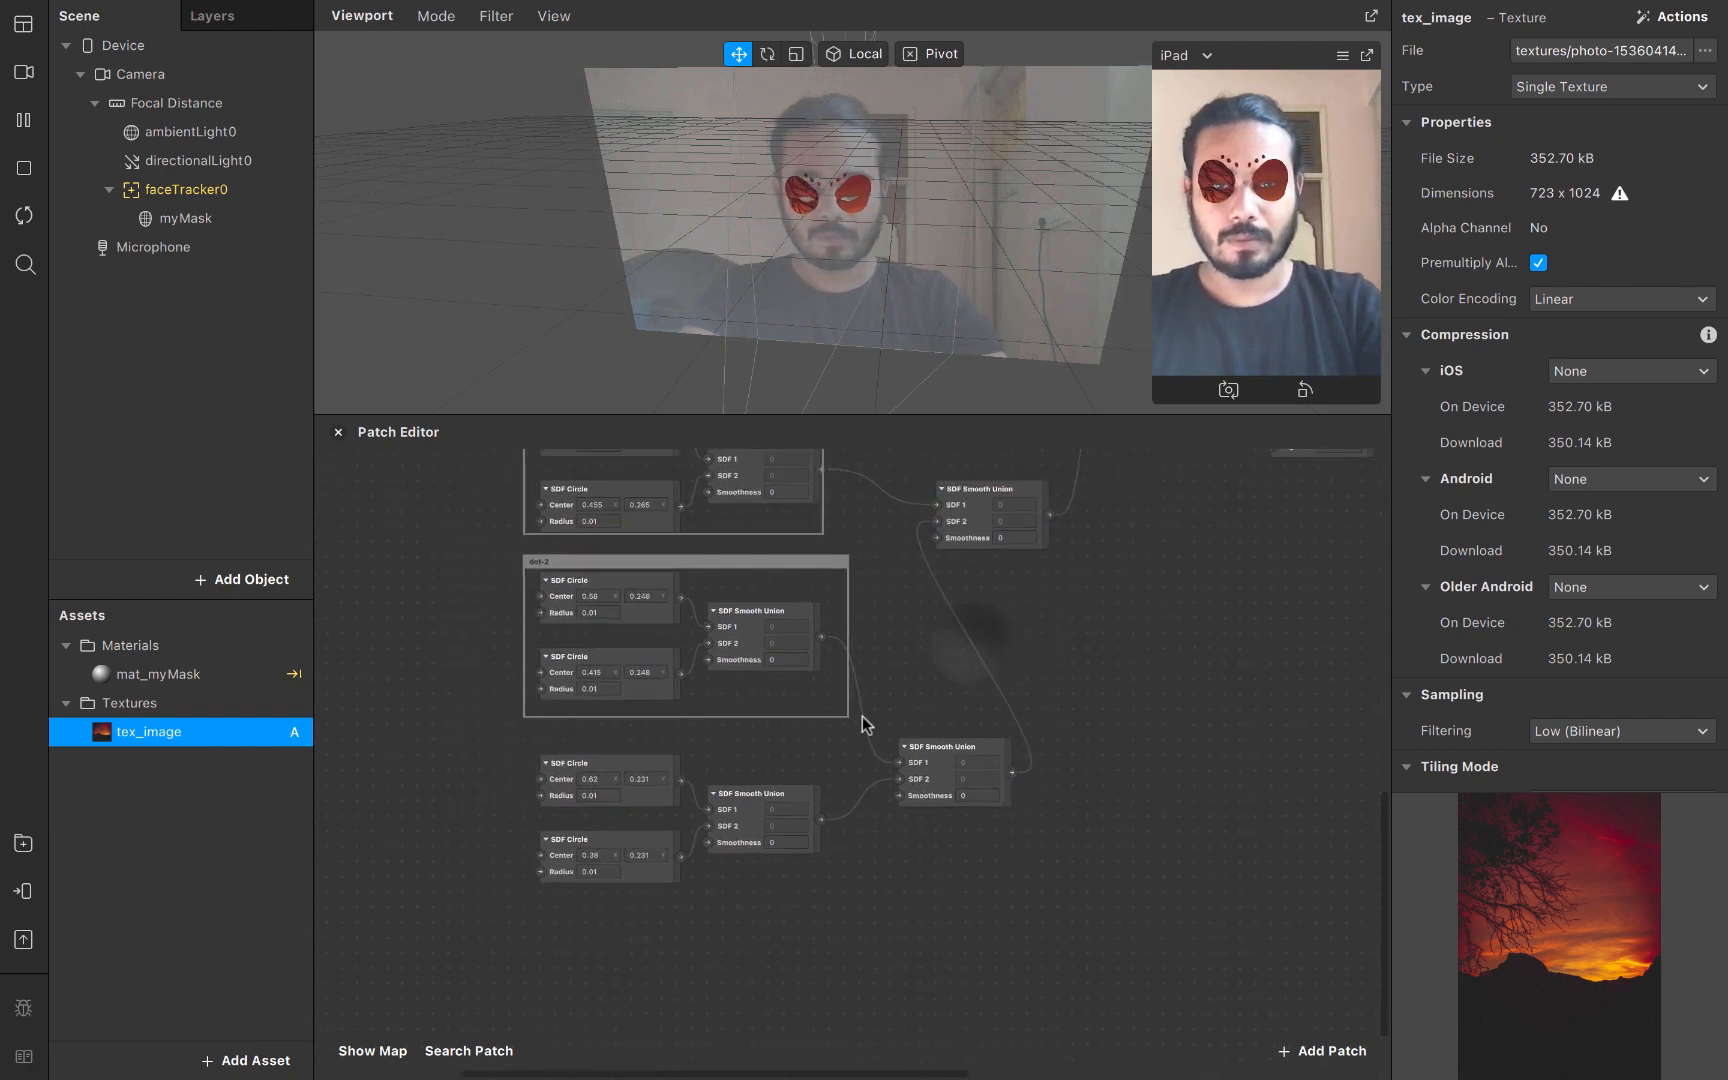
Duplicate the third dot pair's two SDF Circles and Smooth Union, placing the copies directly below the originals
scroll(774, 807, "up", 3)
scroll(774, 807, "down", 2)
left_click_drag(447, 620, 893, 865)
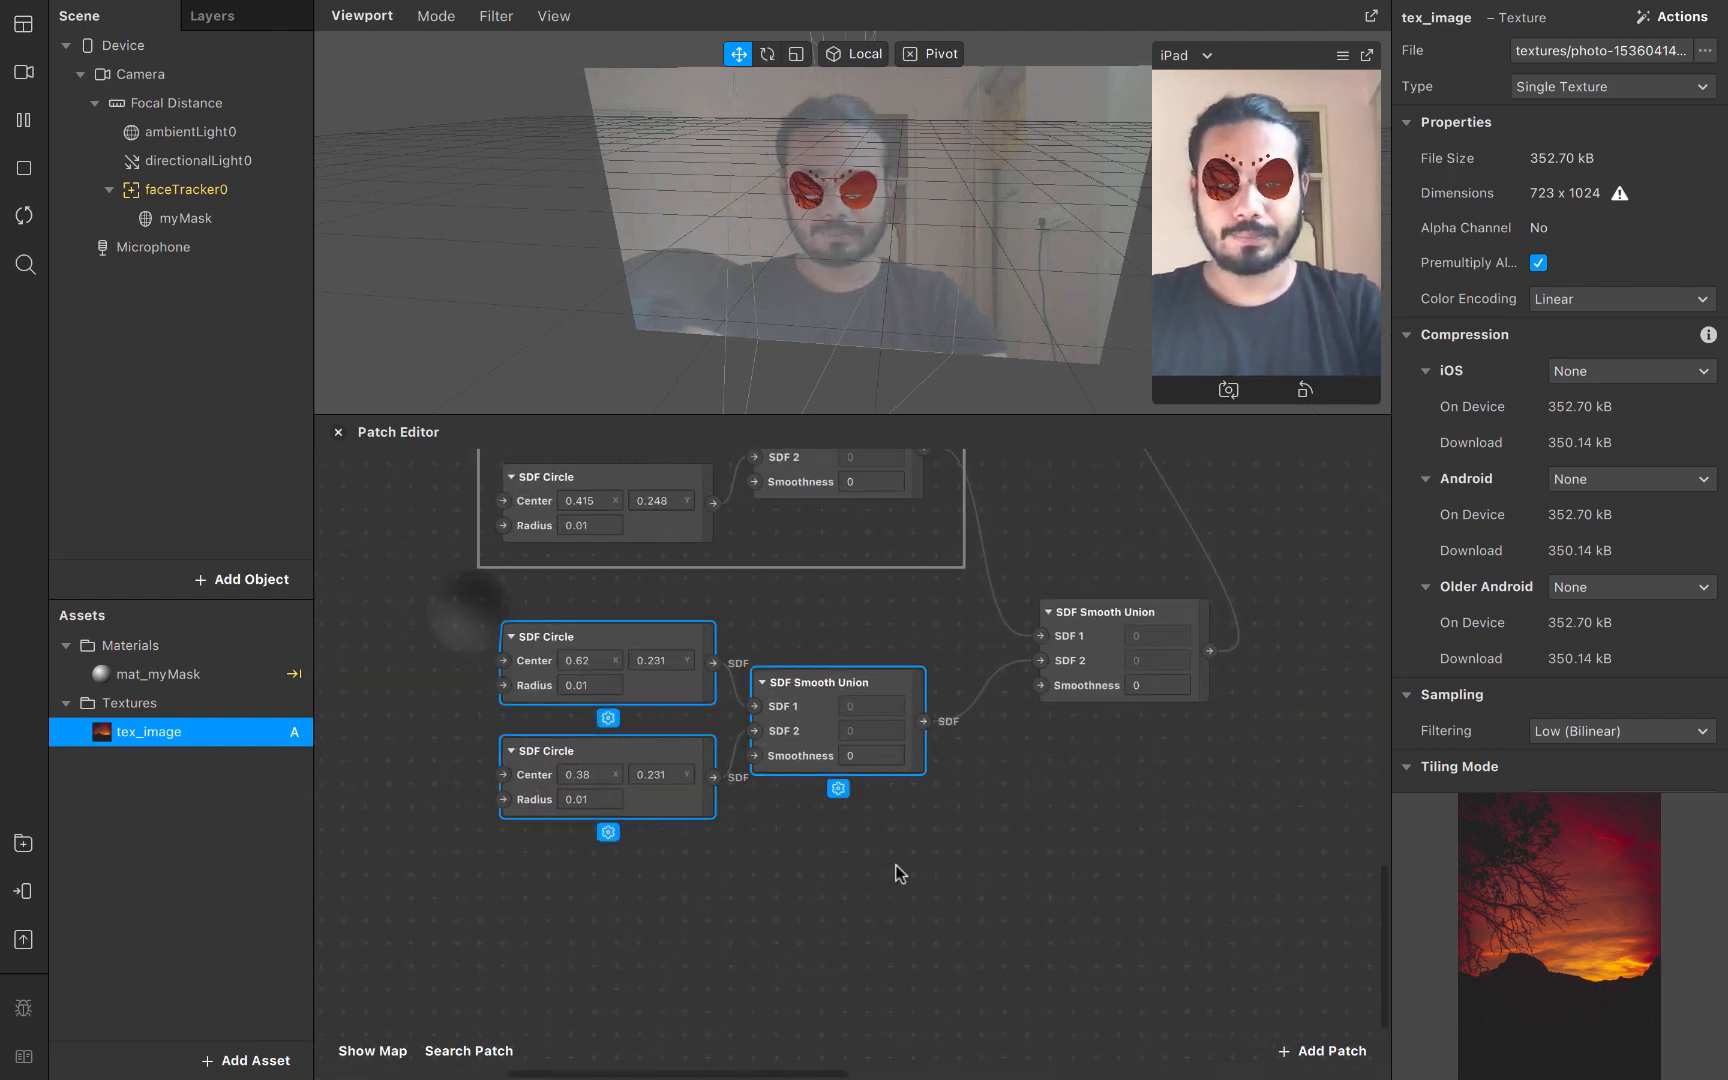
key("super+d")
left_click_drag(856, 753, 804, 981)
Set the Centers of the fourth pair's SDF Circles to X 0.34, Y 0.224 for the upper and X 0.66, Y 0.224 for the lower
scroll(803, 981, "down", 3)
double_click(600, 750)
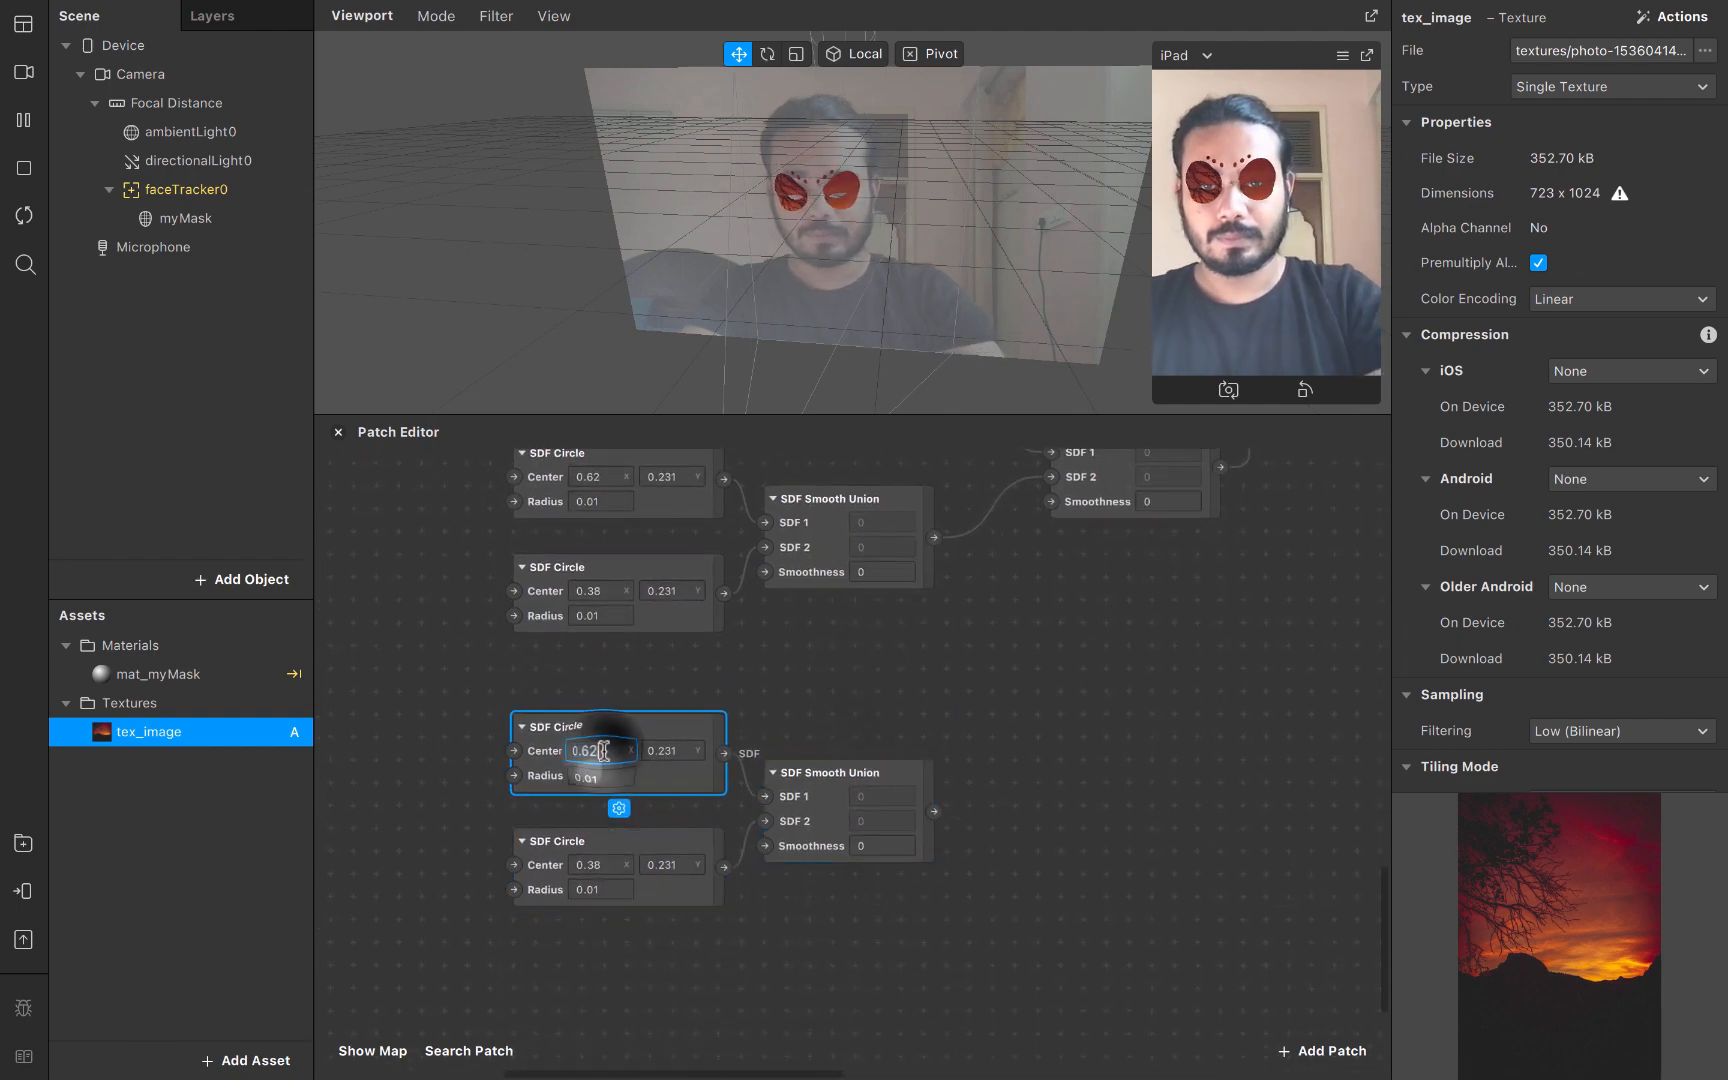
type("04")
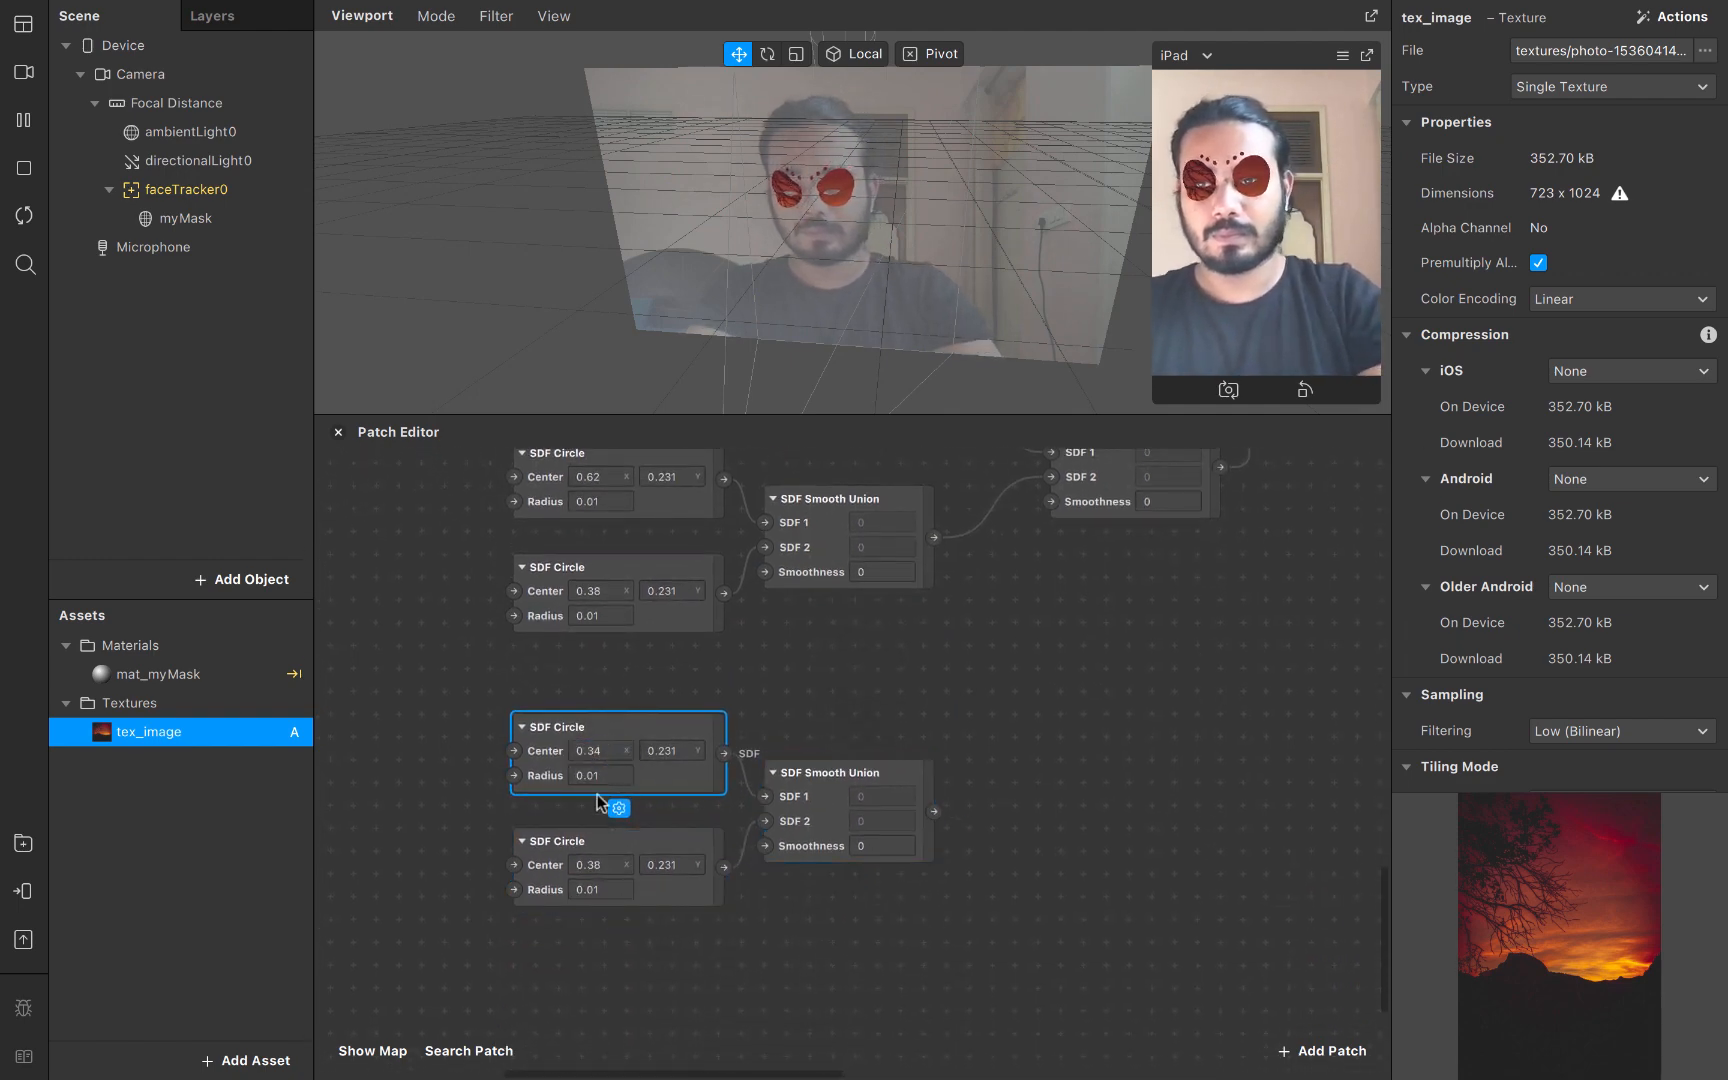
double_click(598, 864)
type("0.66")
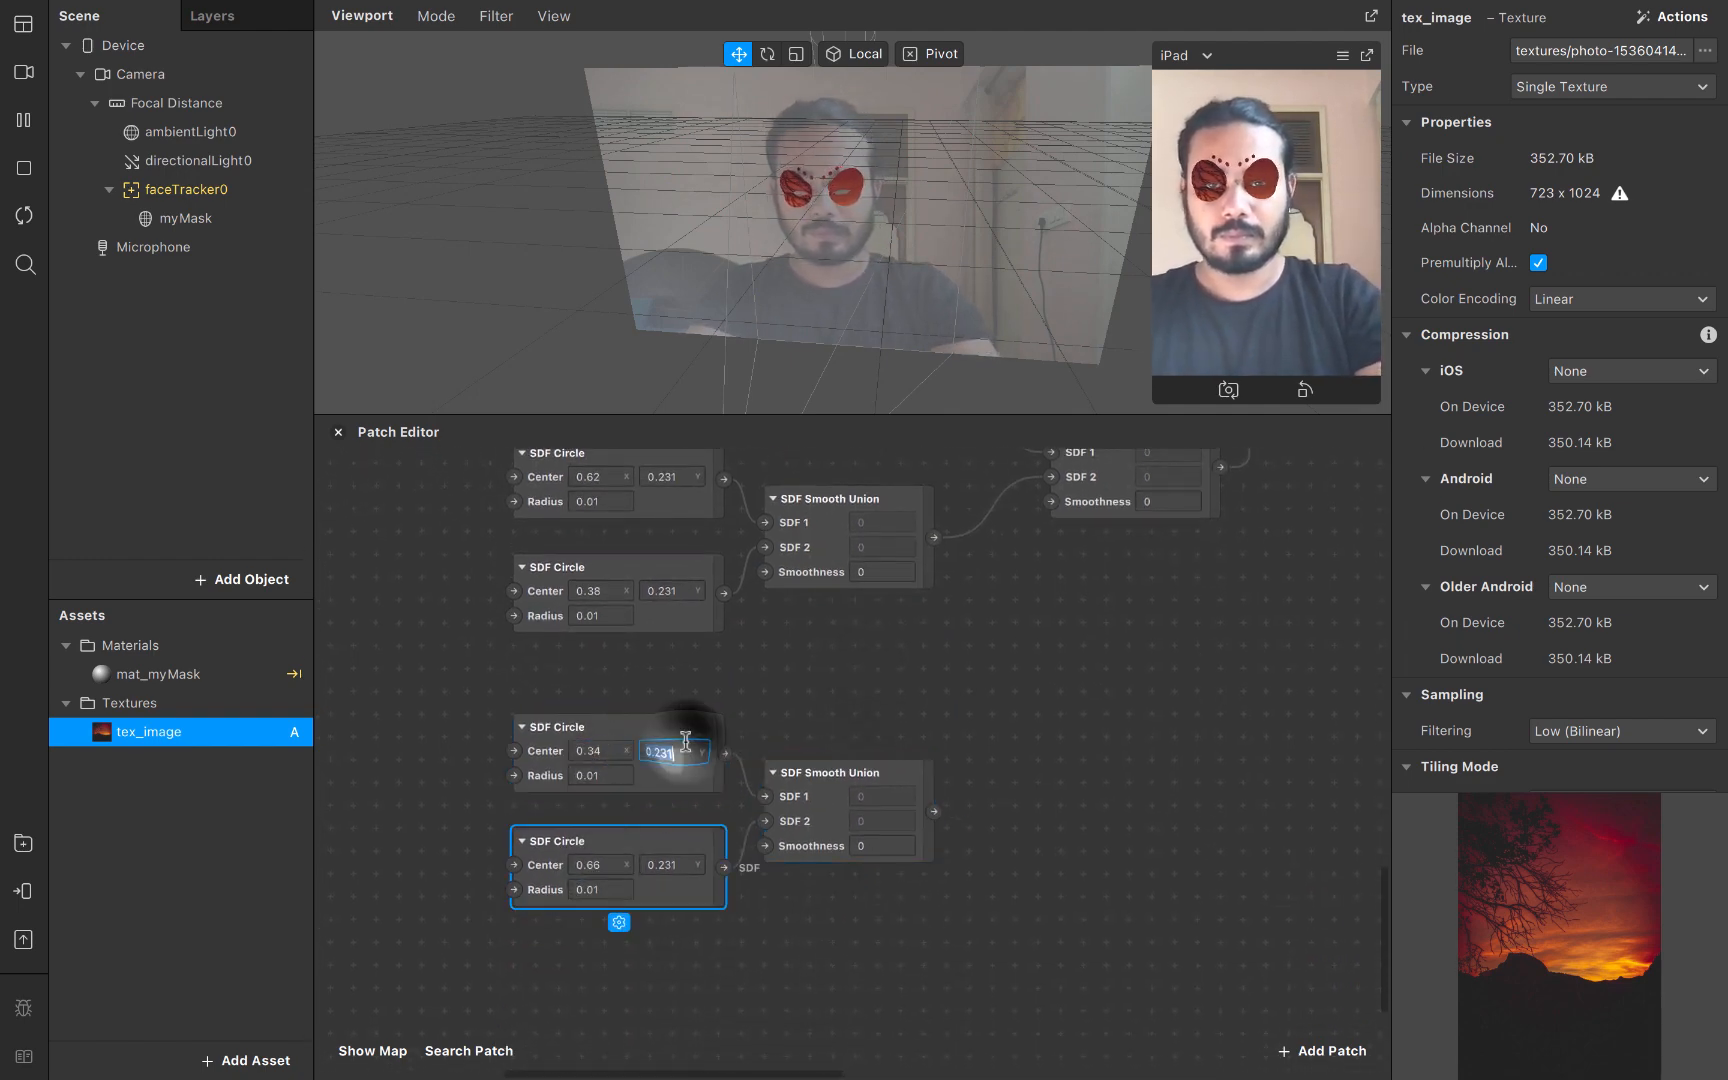
double_click(685, 745)
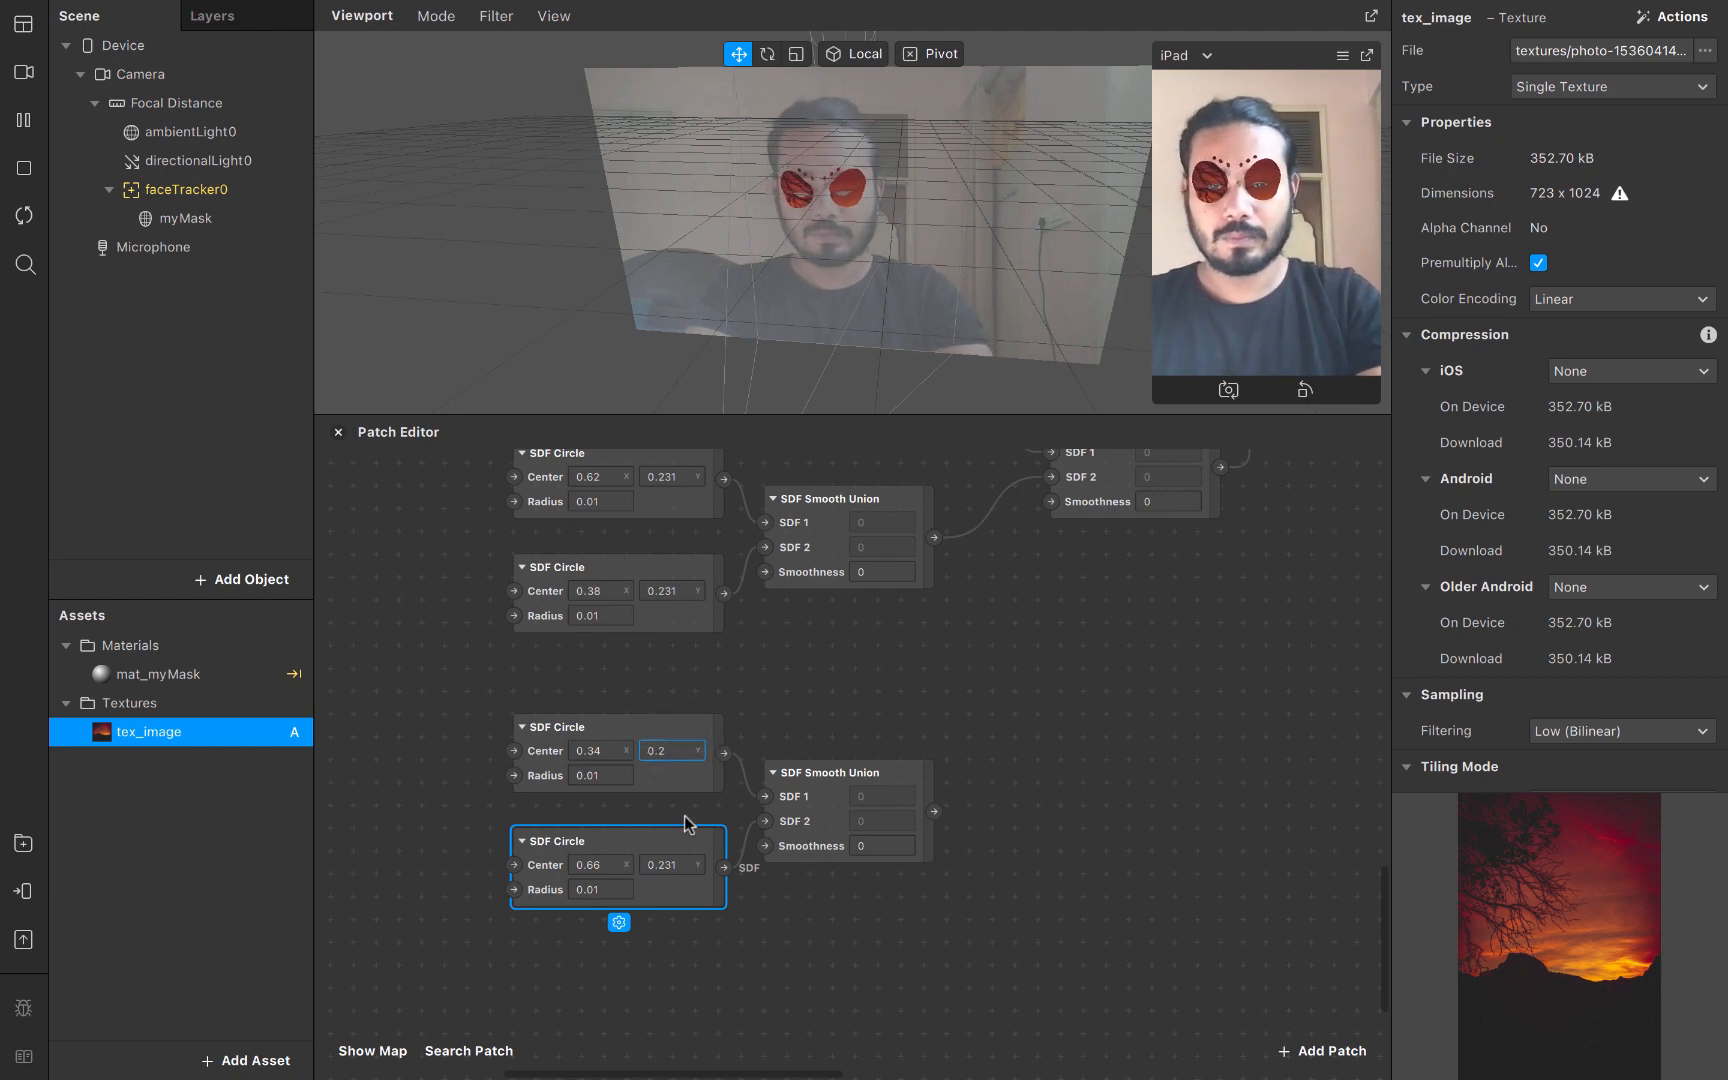
double_click(688, 864)
type("0.224")
left_click(701, 938)
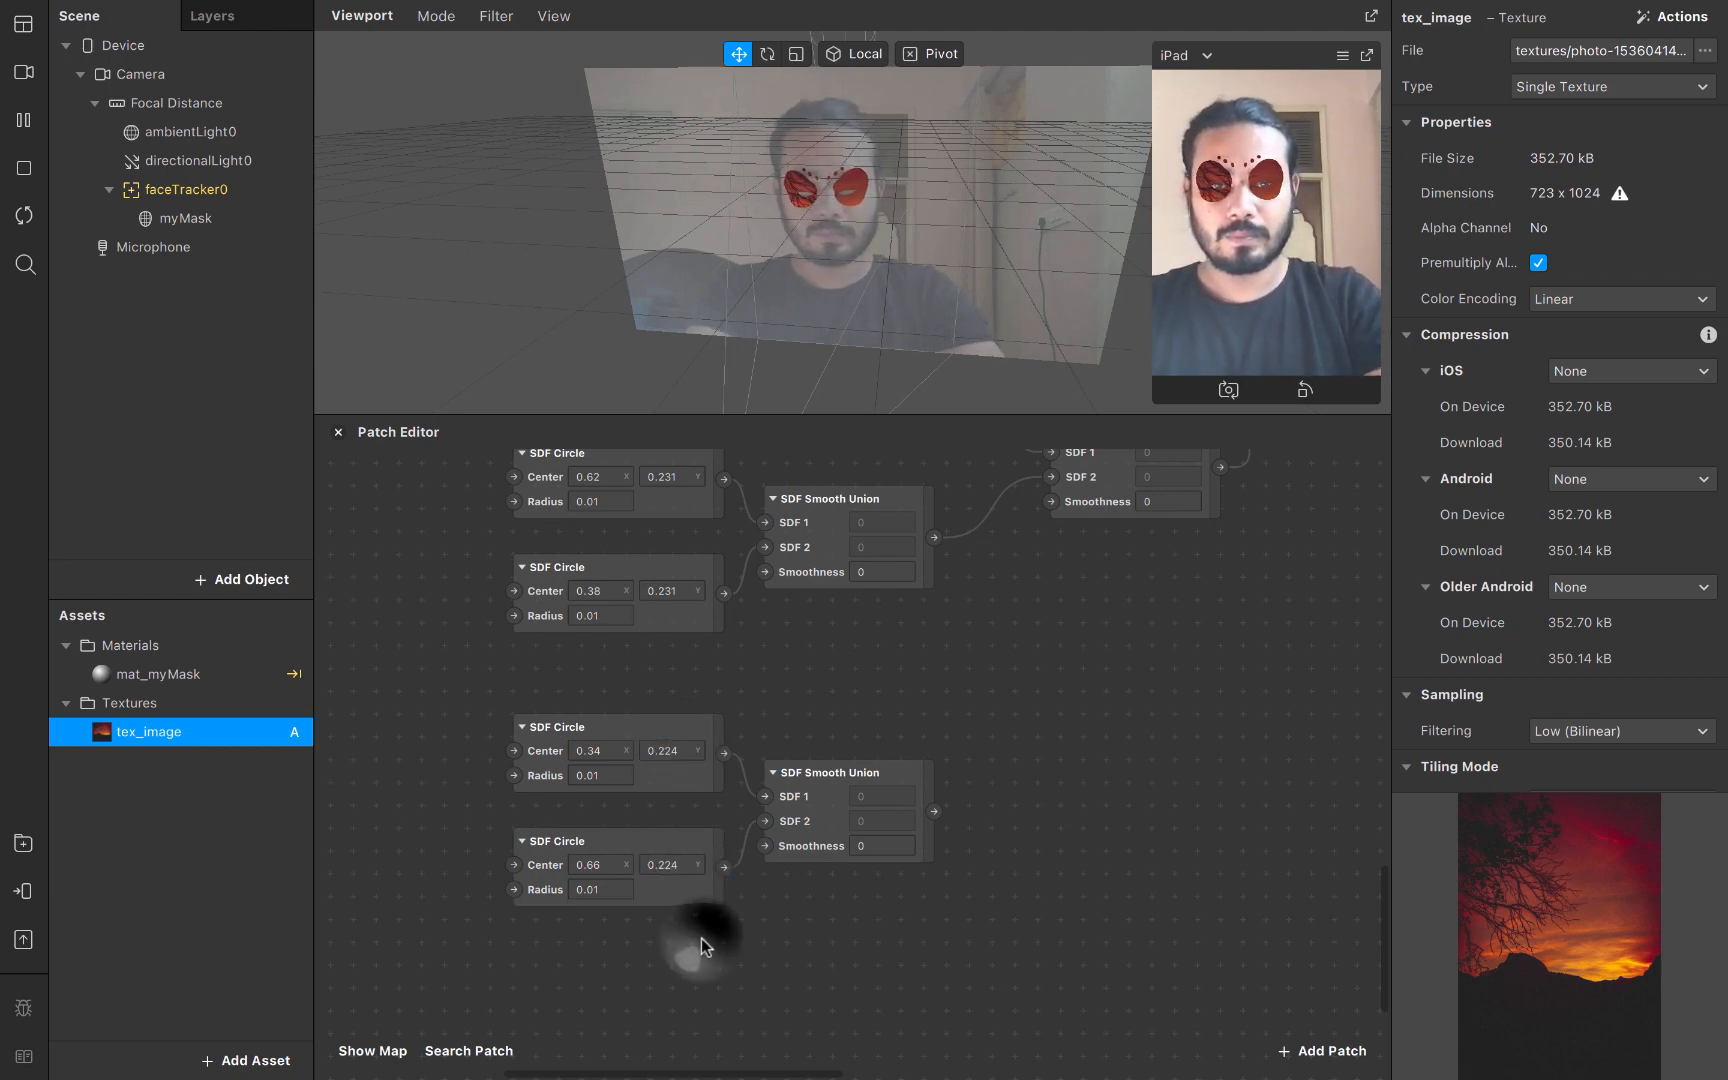
Combine the third and fourth pairs' unions in a new SDF Smooth Union and feed it into SDF 2 of the combining union above
scroll(701, 938, "right", 2)
scroll(701, 938, "up", 1)
scroll(841, 562, "down", 2)
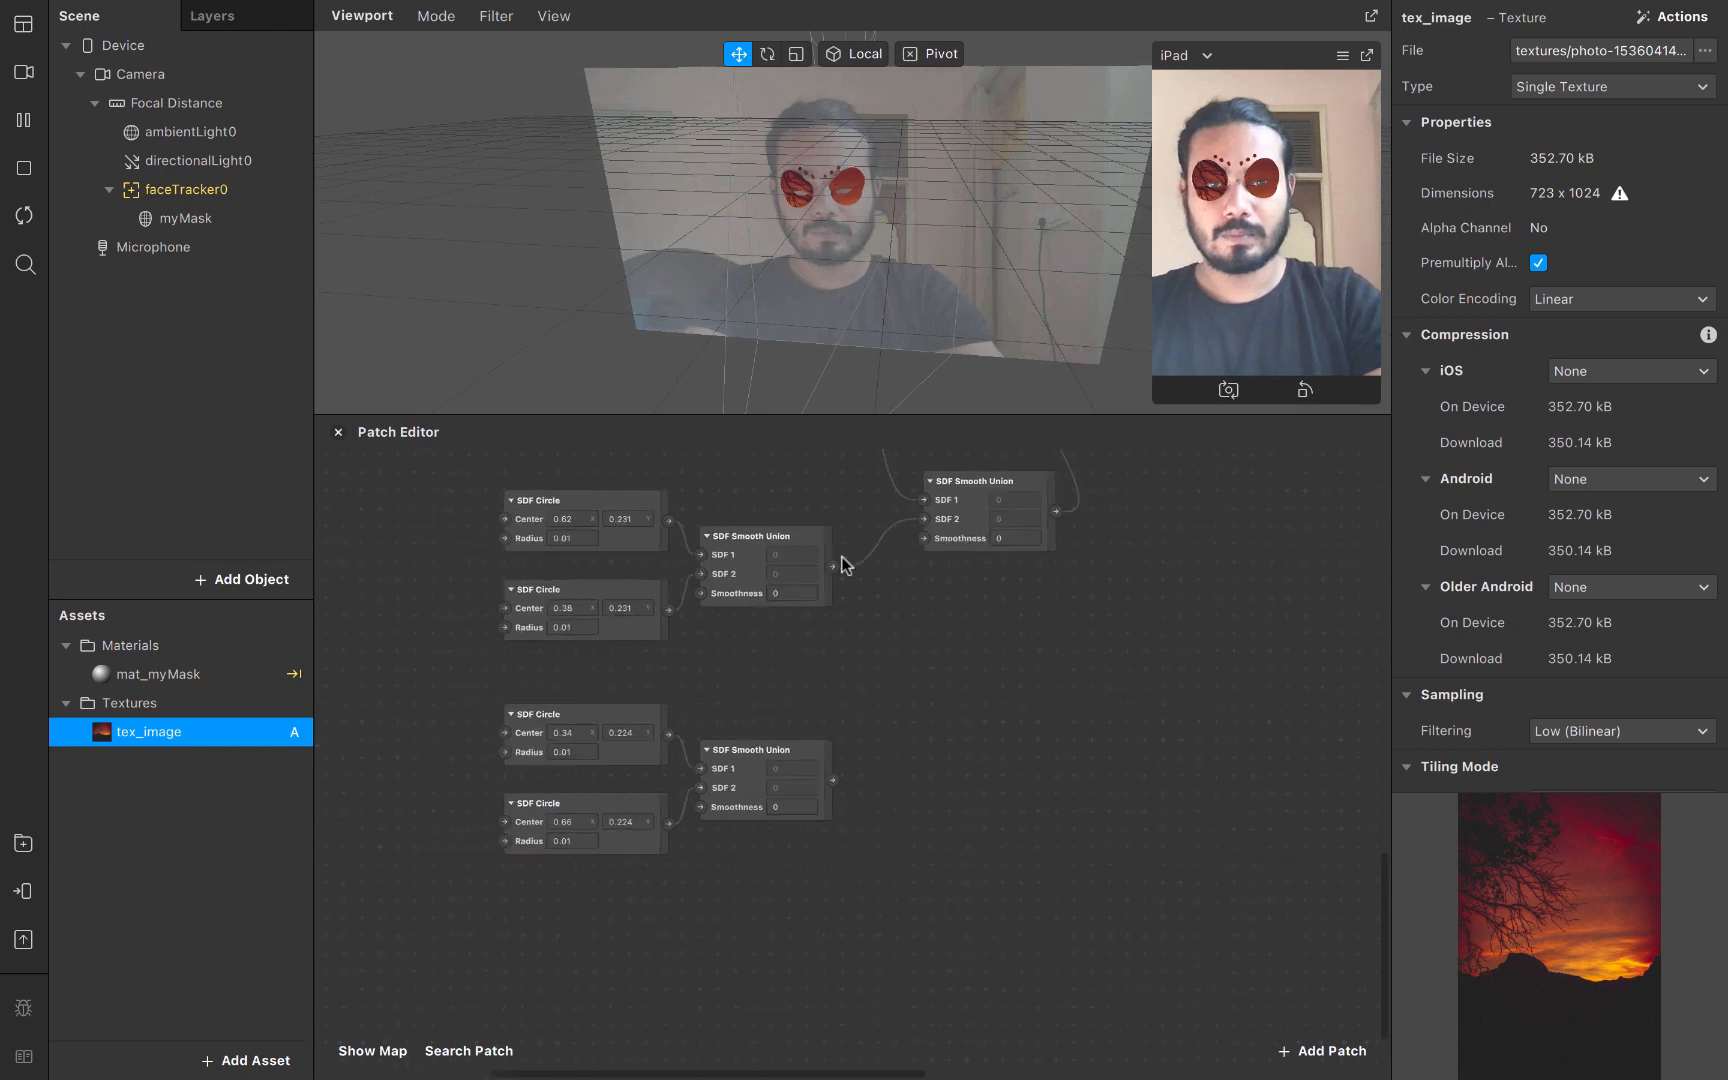
scroll(841, 562, "right", 1)
scroll(841, 562, "up", 1)
left_click_drag(755, 648, 792, 722)
type("smooth")
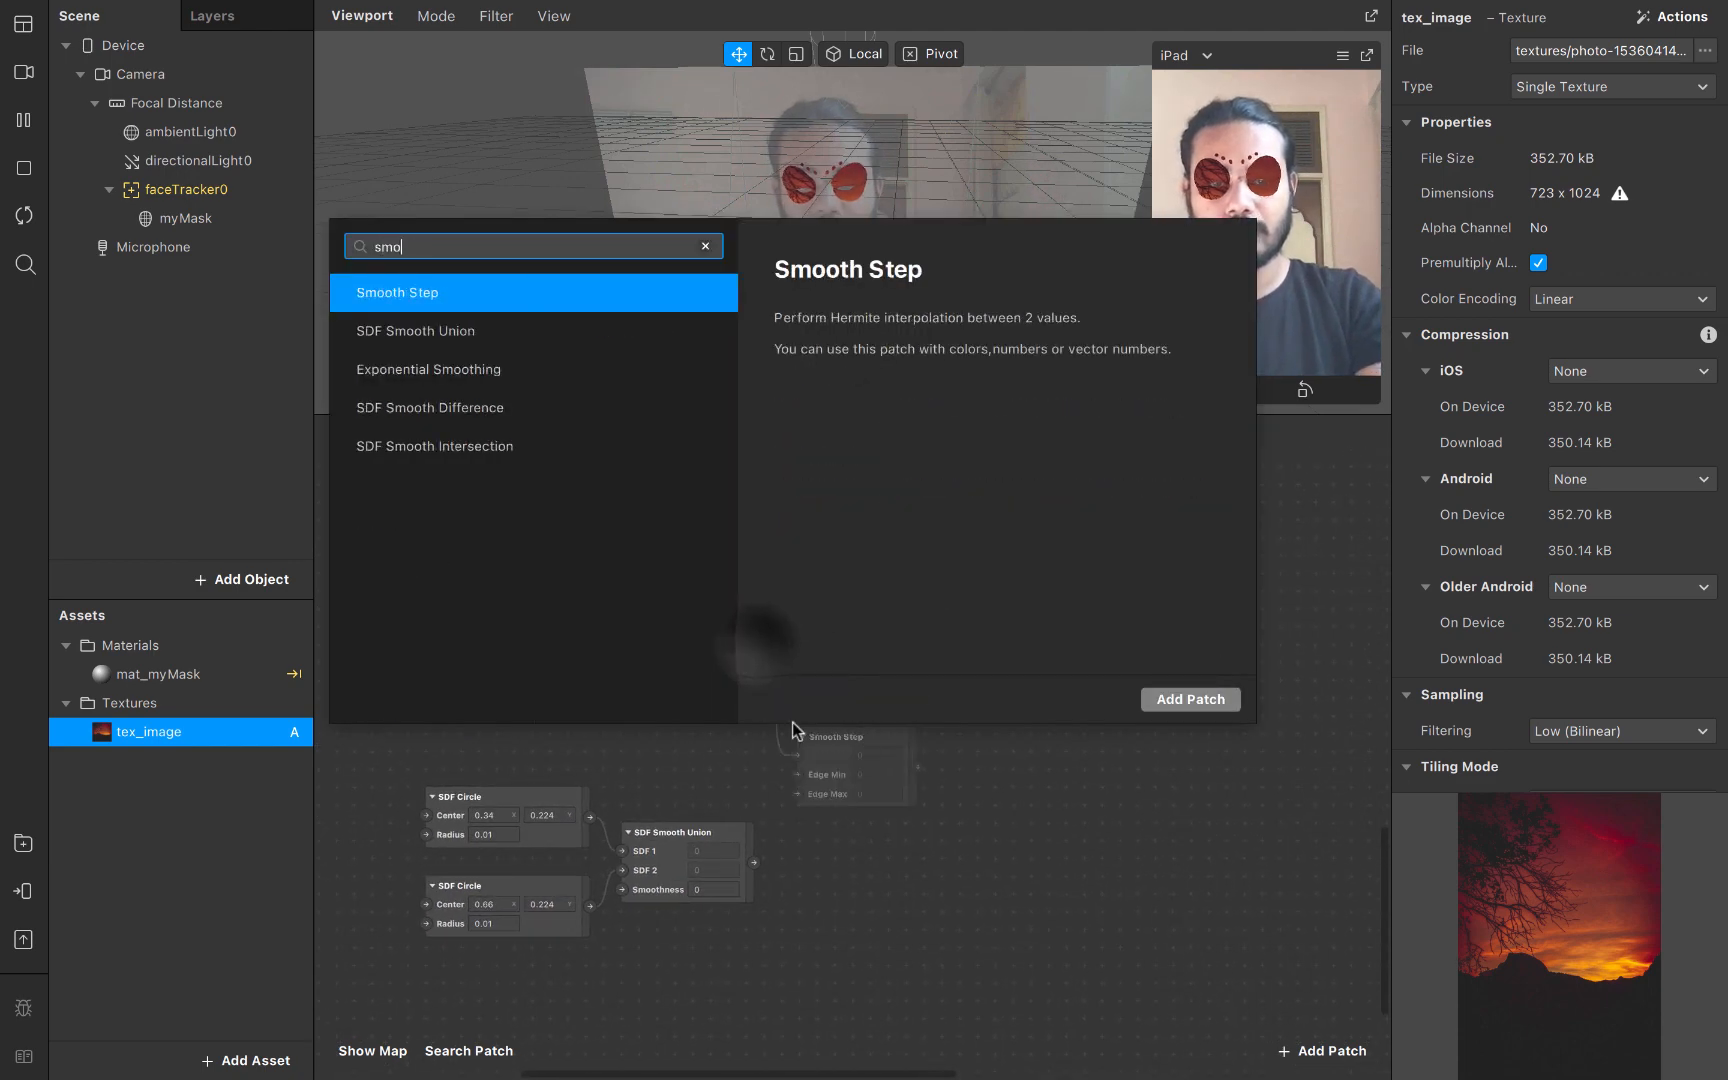
key("Down")
key("Return")
left_click_drag(755, 862, 795, 777)
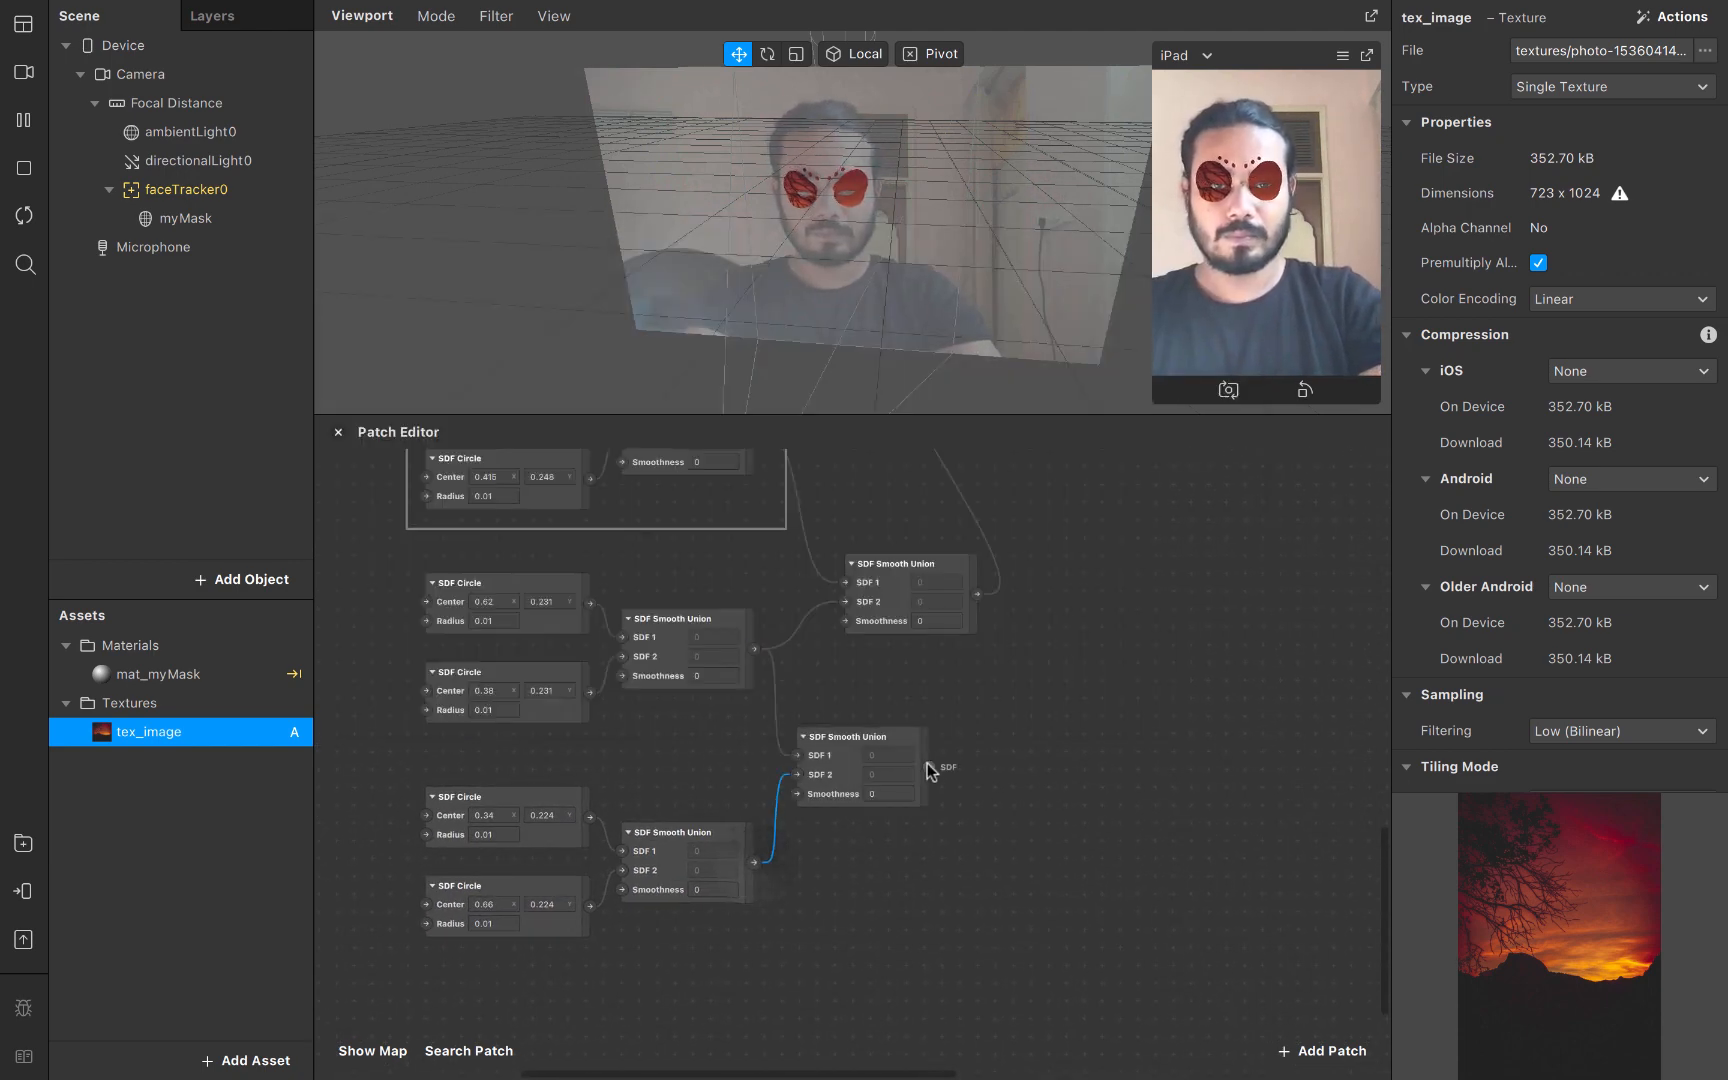
left_click_drag(929, 767, 843, 600)
Duplicate the fourth dot pair's two SDF Circles and Smooth Union, placing the copies below the originals
scroll(809, 802, "down", 2)
scroll(809, 801, "down", 1)
scroll(809, 801, "left", 1)
left_click(588, 858)
left_click_drag(414, 615, 717, 814)
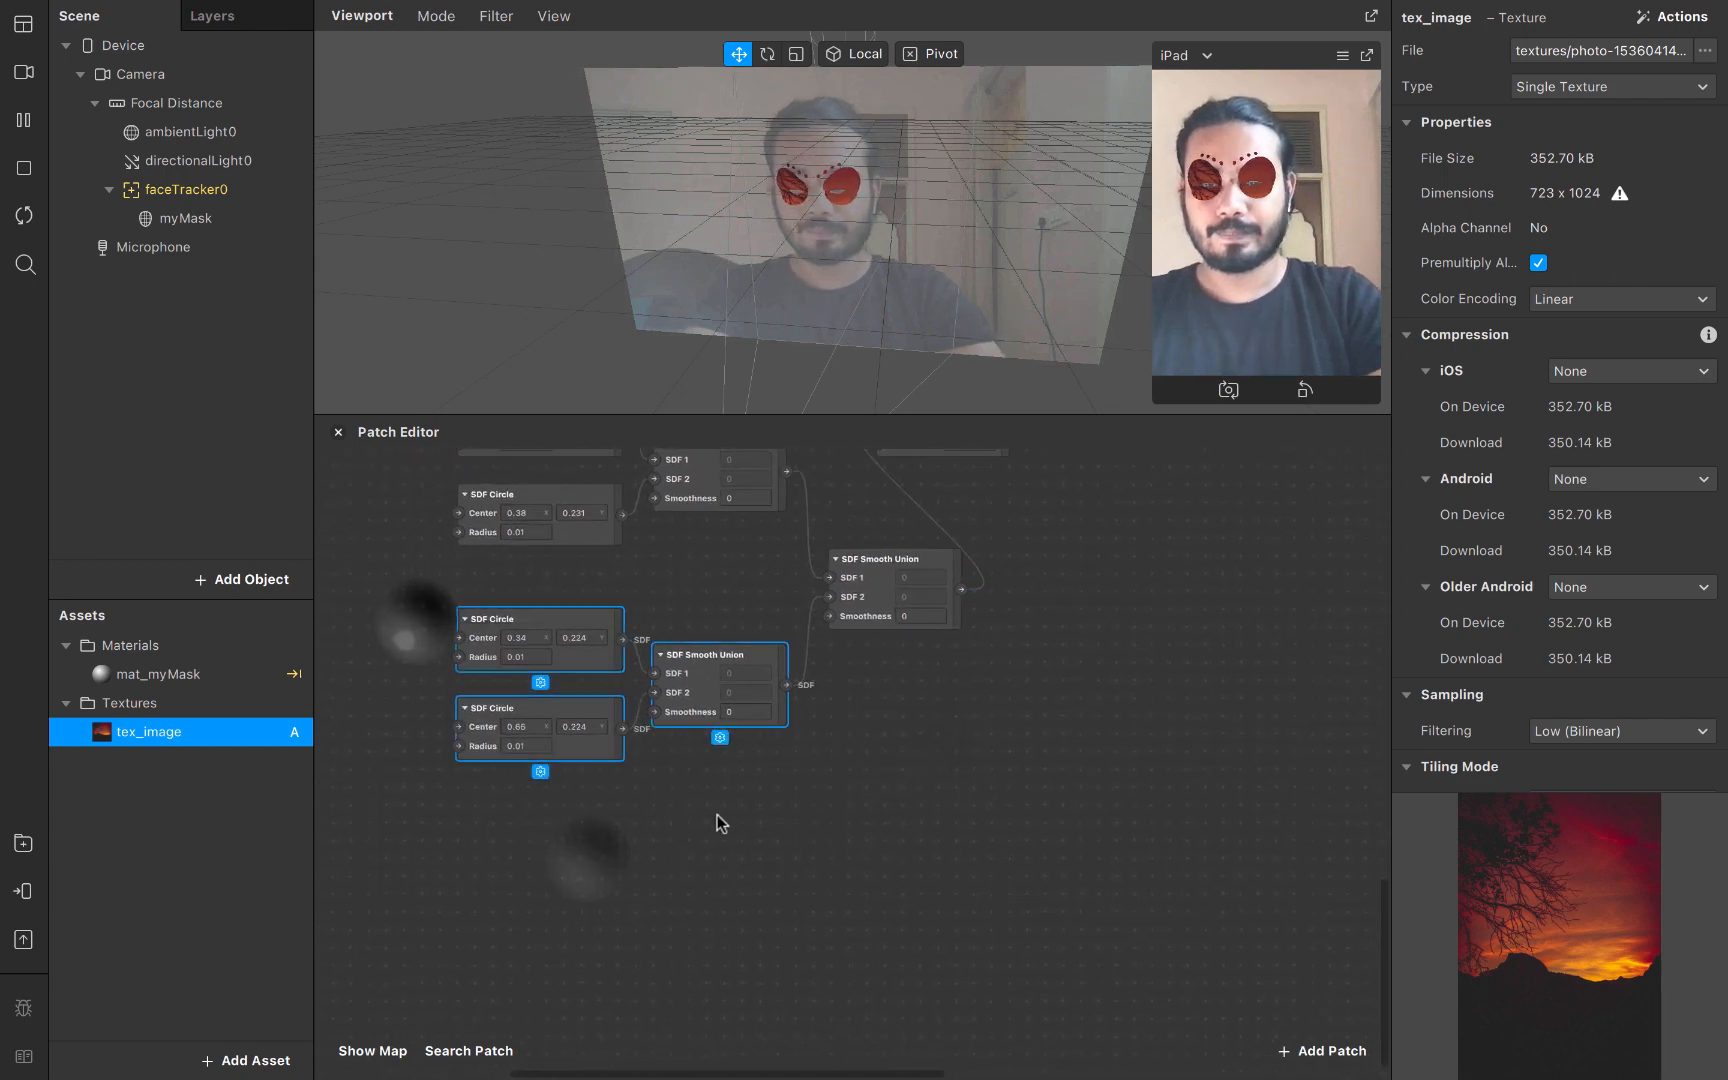
key("super+d")
left_click_drag(721, 730, 680, 910)
Set the Centers of the fifth pair's SDF Circles to X 0.7, Y 0.229 for the upper and X 0.3, Y 0.229 for the lower
scroll(687, 910, "up", 5, "ctrl")
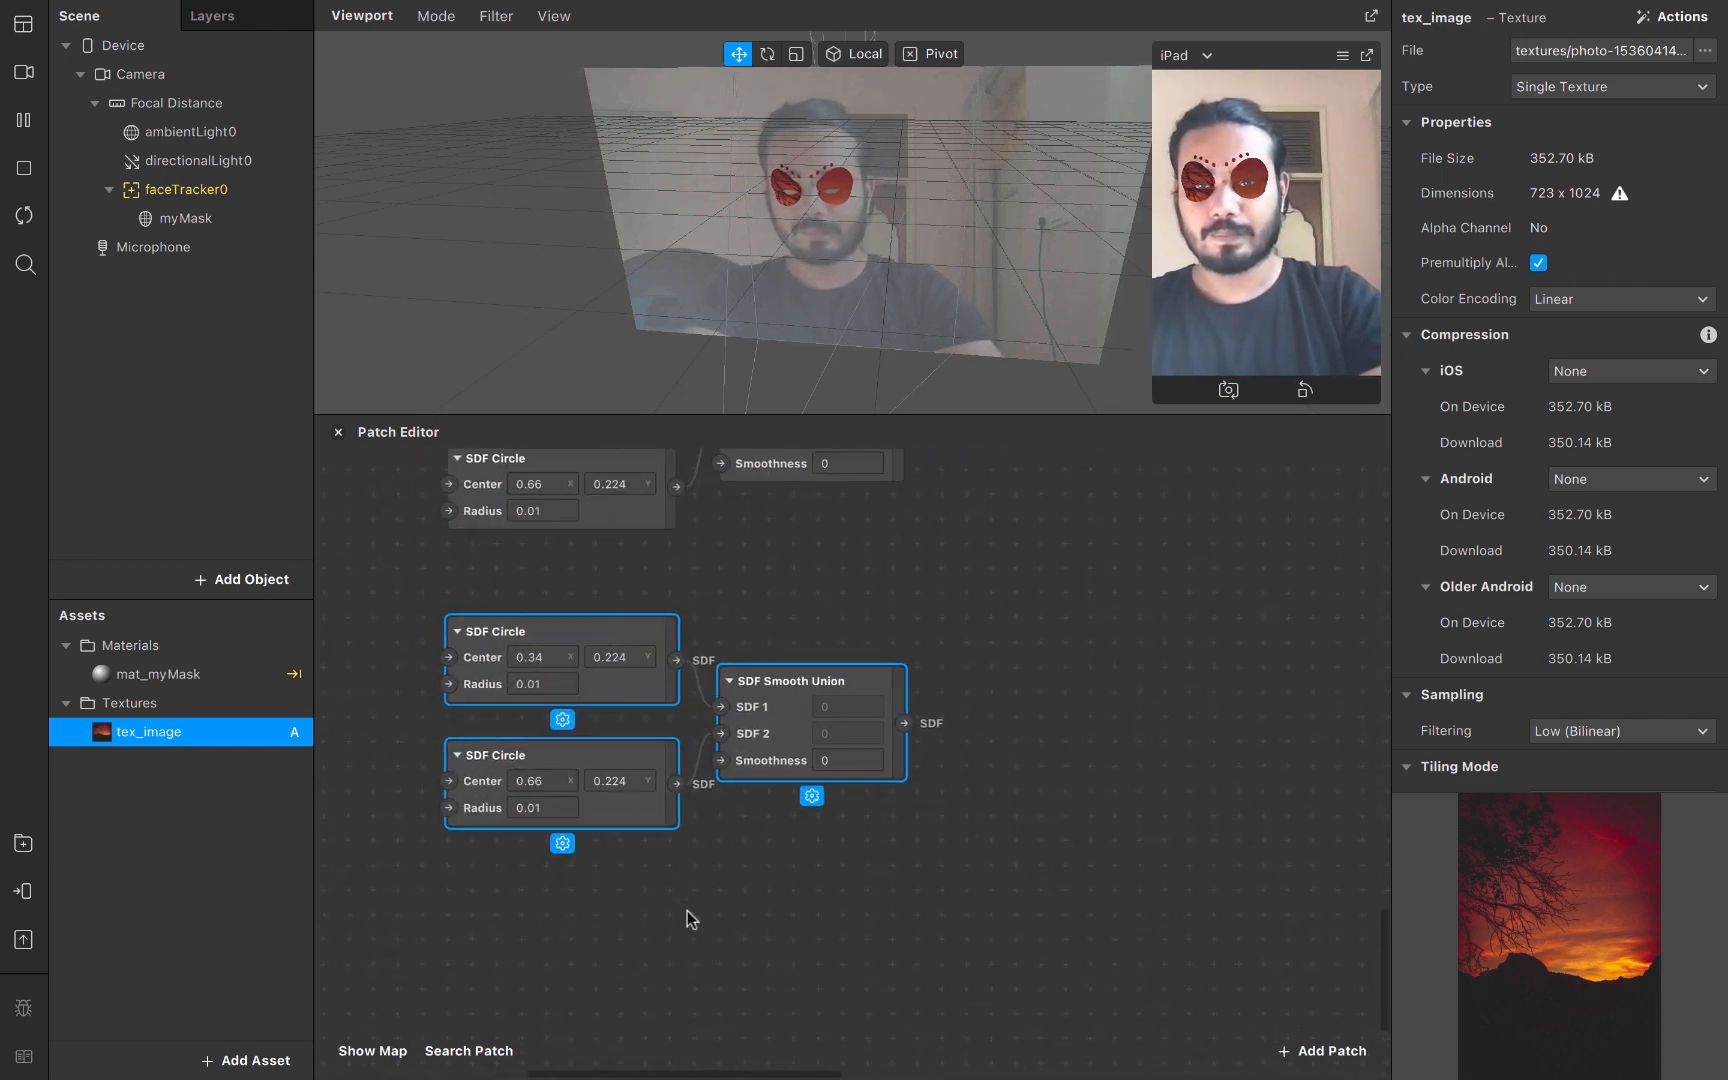
left_click(585, 712)
type("0.7")
key("Tab")
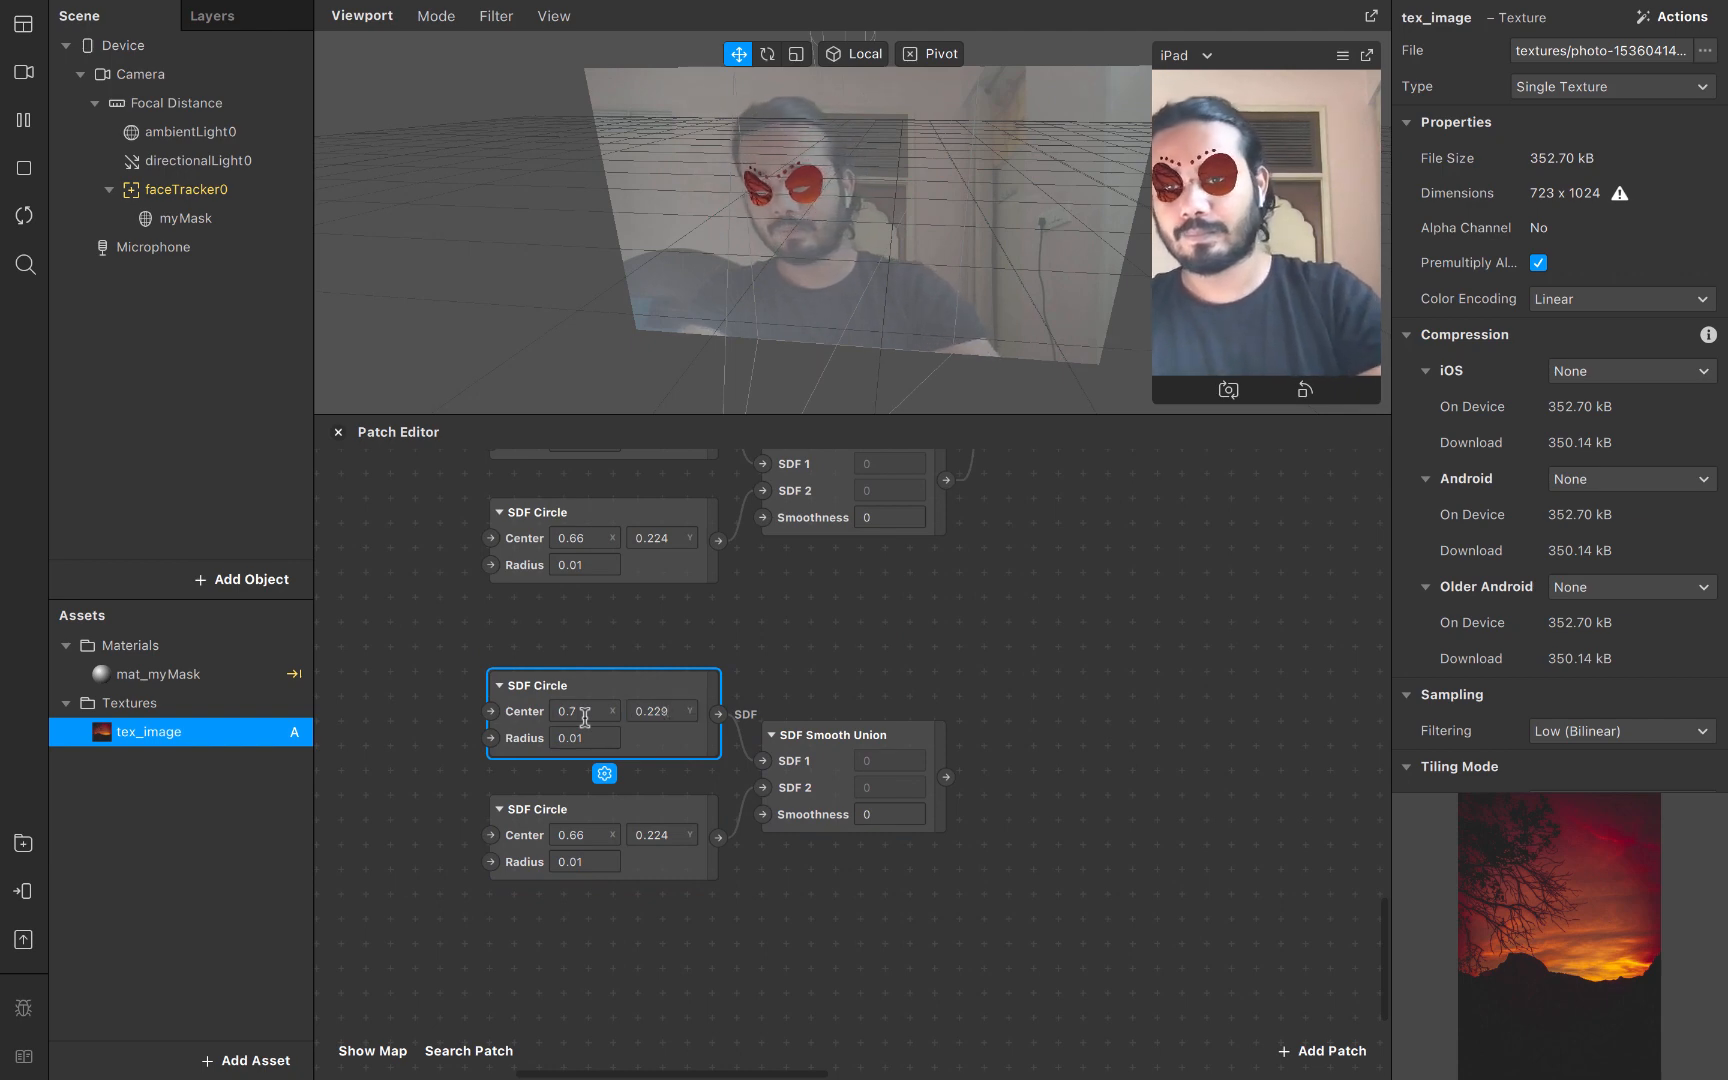
left_click(595, 836)
type("0.3")
key("Tab")
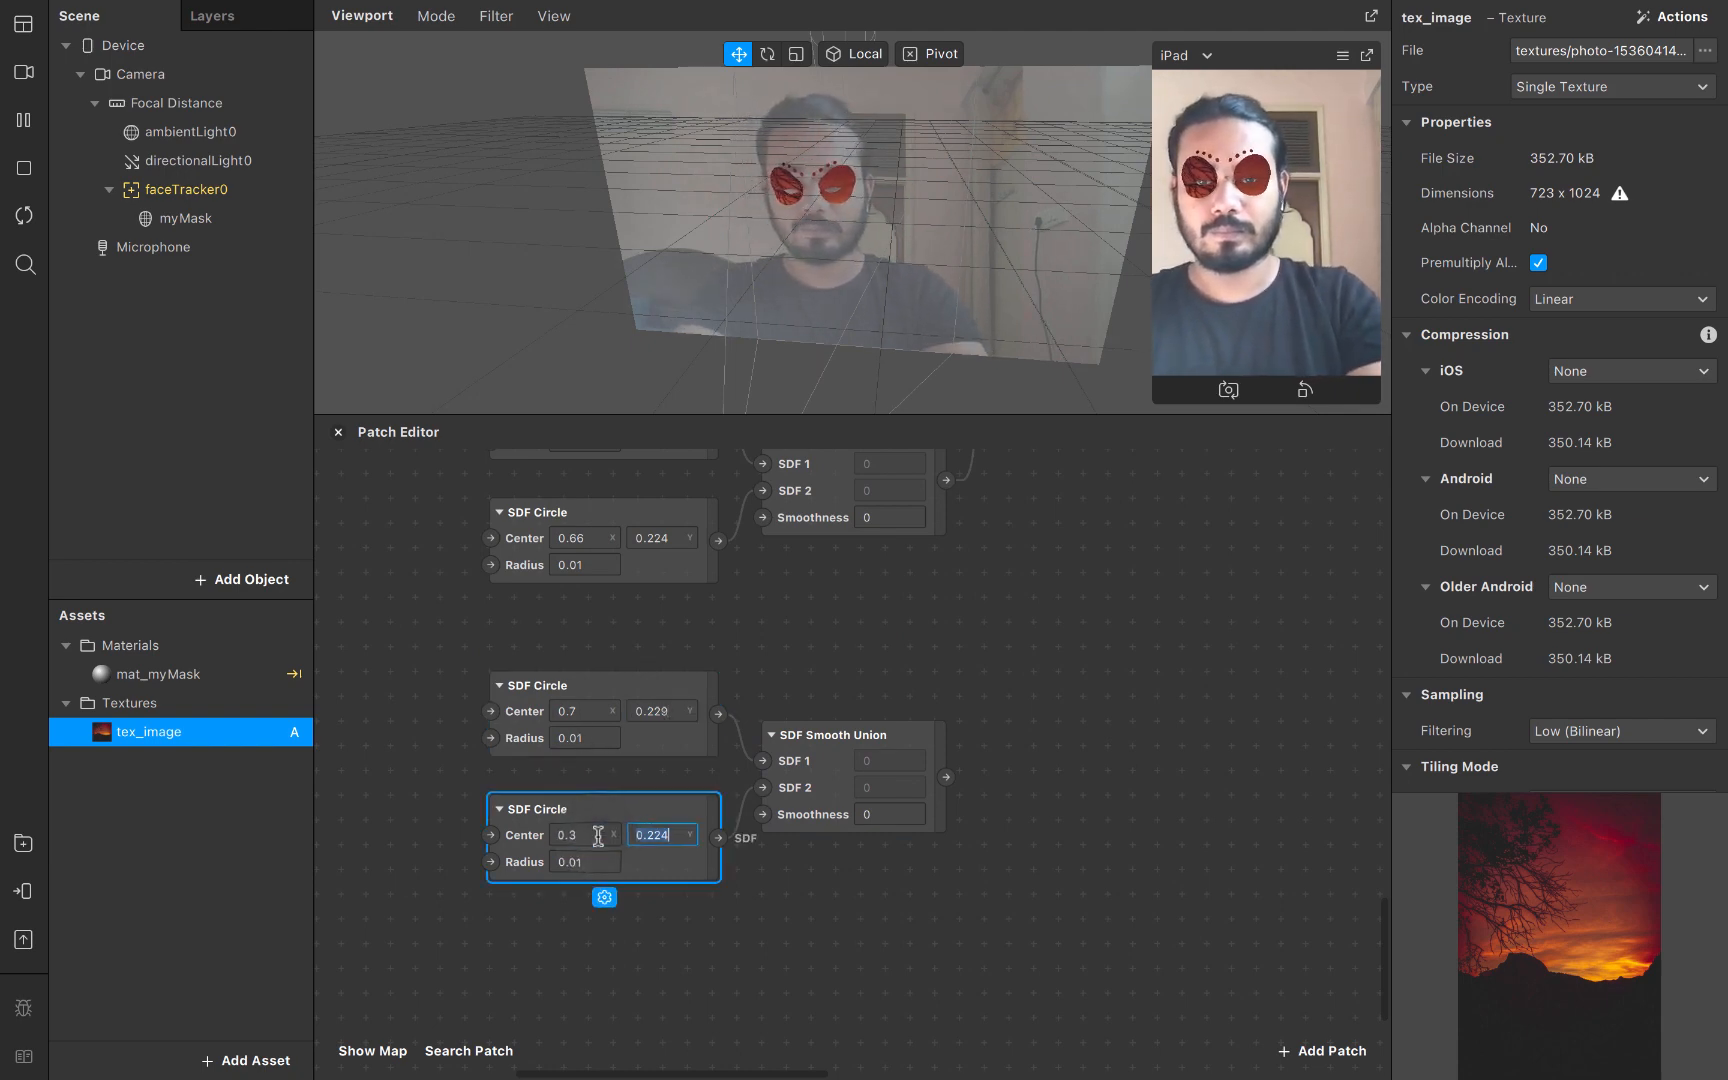
type("0.229")
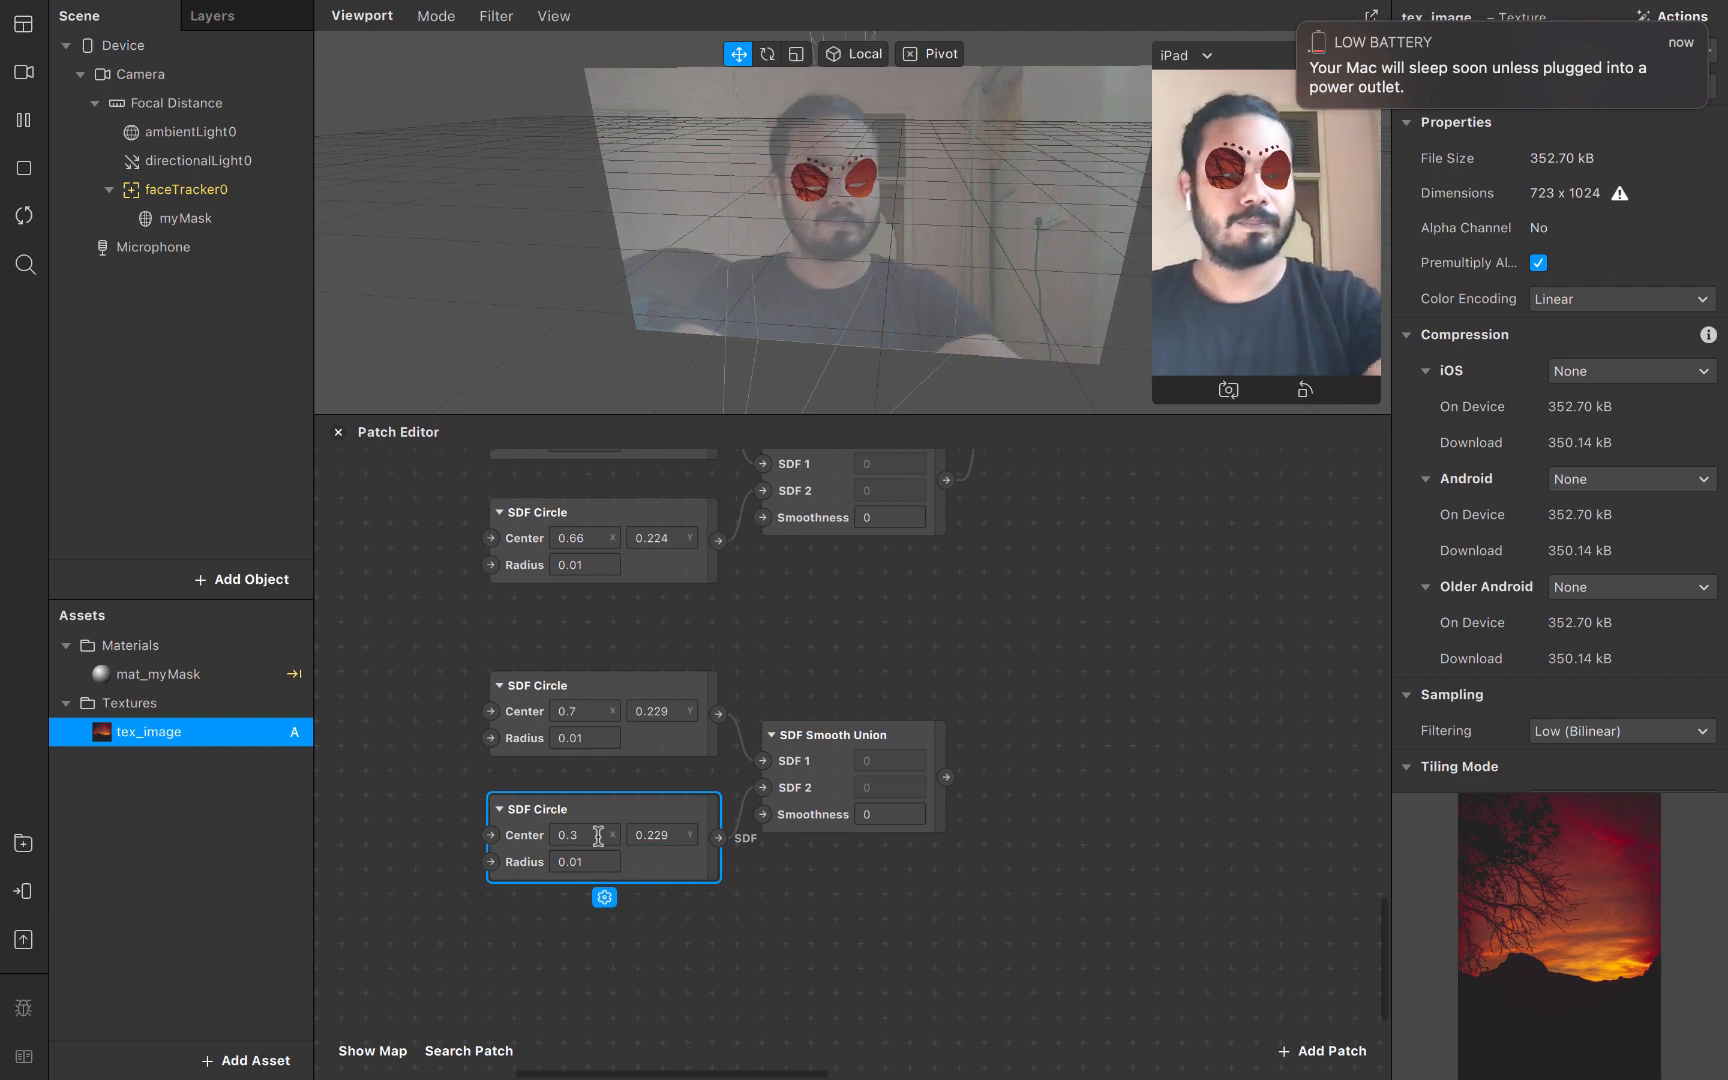
Duplicate the fifth dot pair's two SDF Circles and Smooth Union, placing the copies below the originals
left_click(531, 943)
left_click_drag(456, 676, 826, 906)
key("super+d")
scroll(826, 894, "down", 2)
left_click_drag(883, 718, 845, 941)
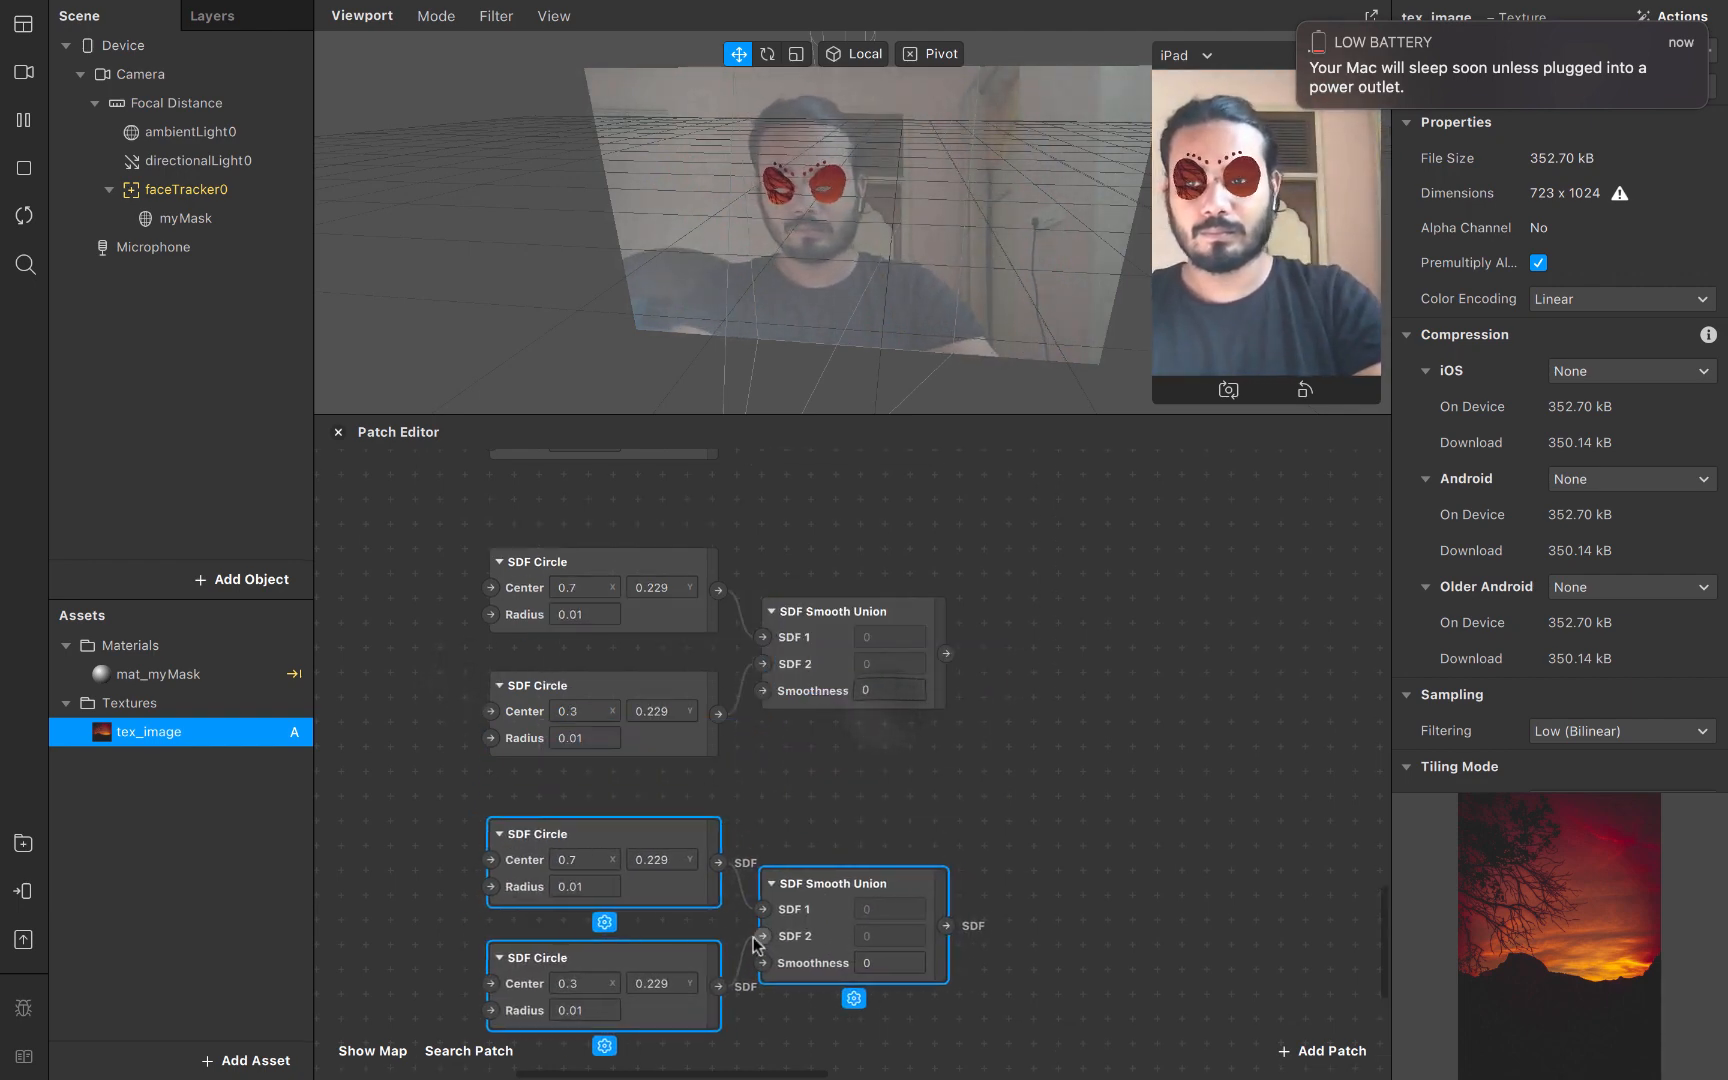
Set the centres of the two duplicated SDF Circles to 0.26, 0.245 and 0.74, 0.245
scroll(845, 900, "down", 2)
left_click(566, 796)
type("0.26")
key("Tab")
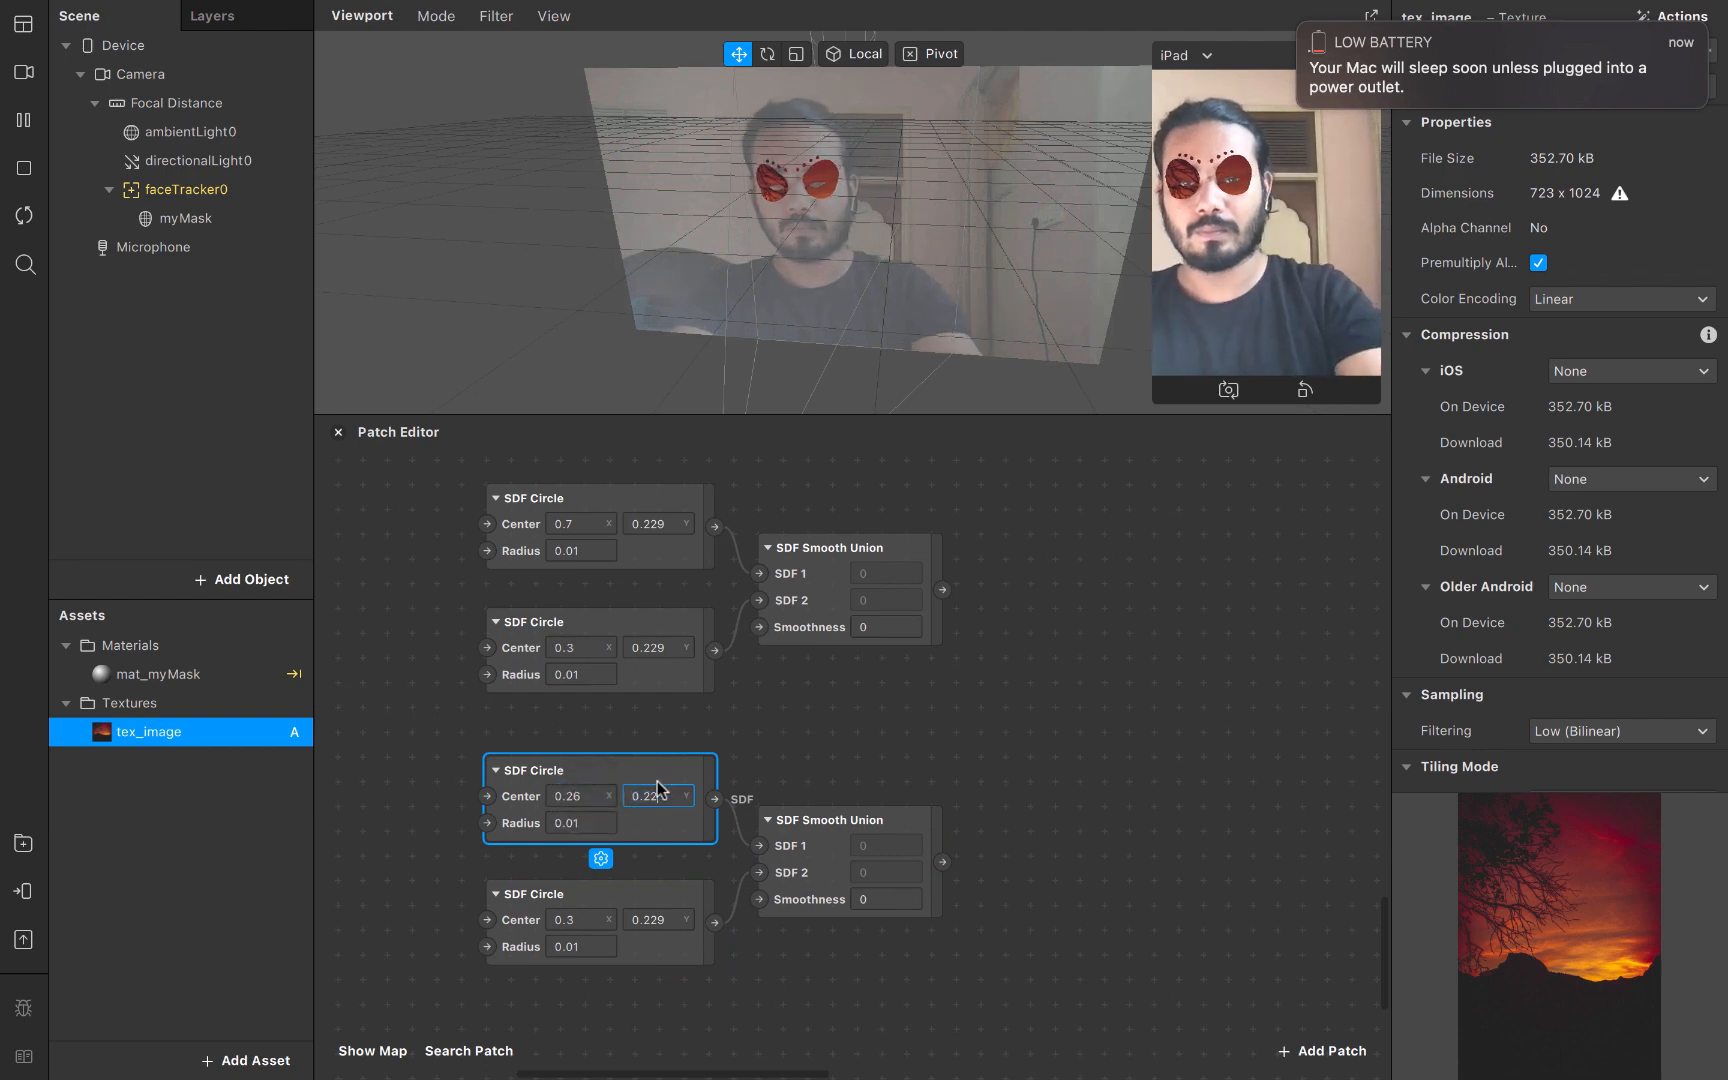
left_click(586, 913)
type("0.74")
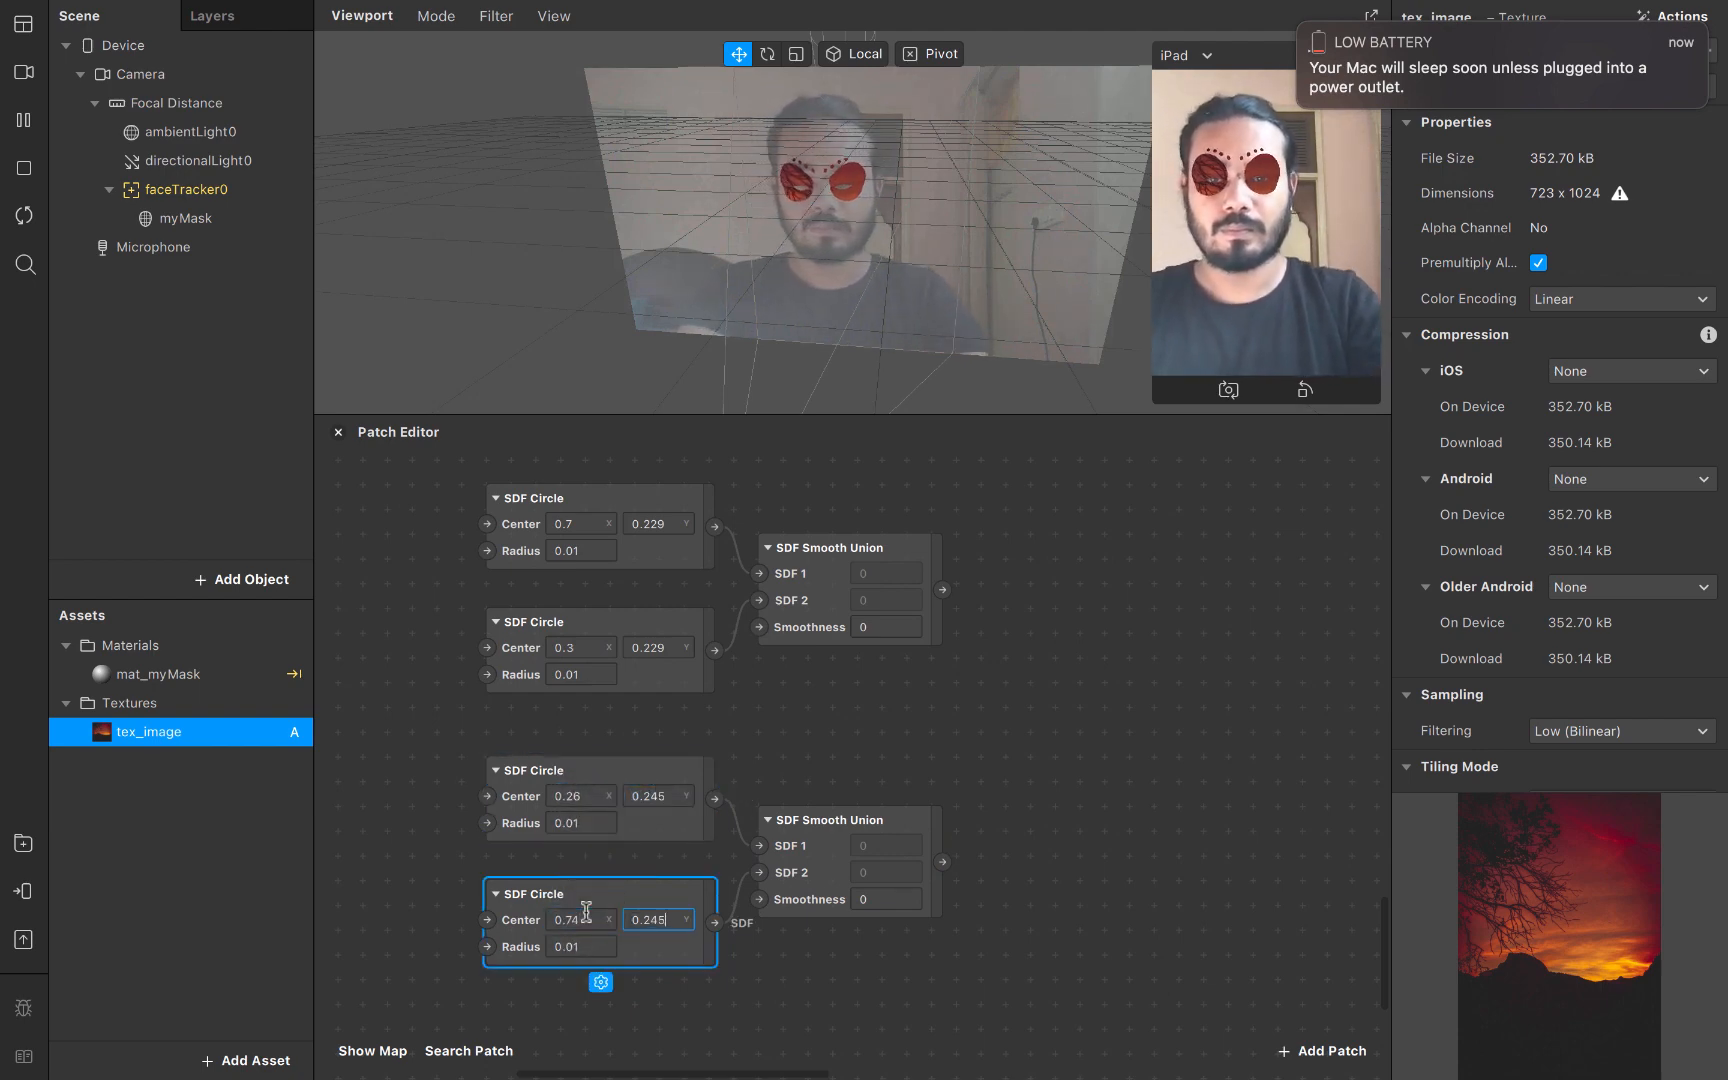
Add an SDF Smooth Union and feed the unions of the two lowest circle pairs into its SDF 1 and SDF 2
scroll(935, 600, "down", 3)
left_click_drag(786, 689, 859, 746)
type("smoth")
key("BackSpace")
key("BackSpace")
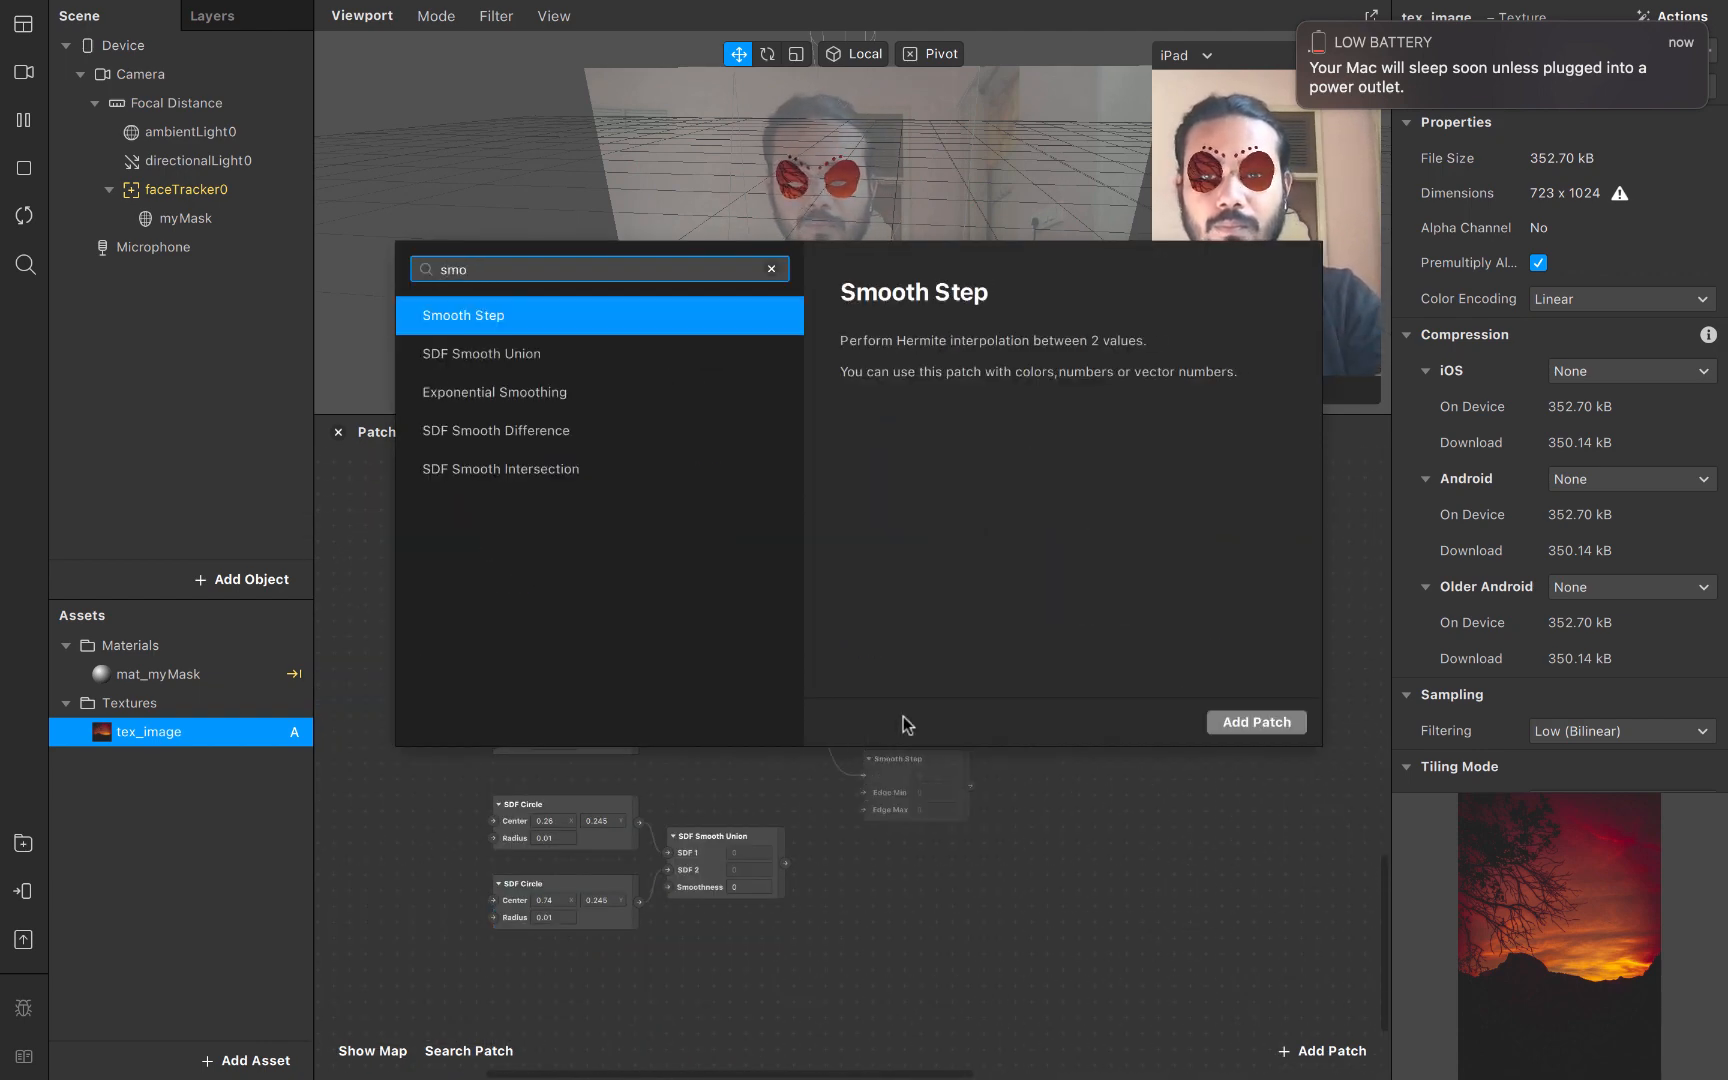
key("Down")
key("Return")
left_click_drag(786, 862, 859, 789)
scroll(859, 790, "down", 2)
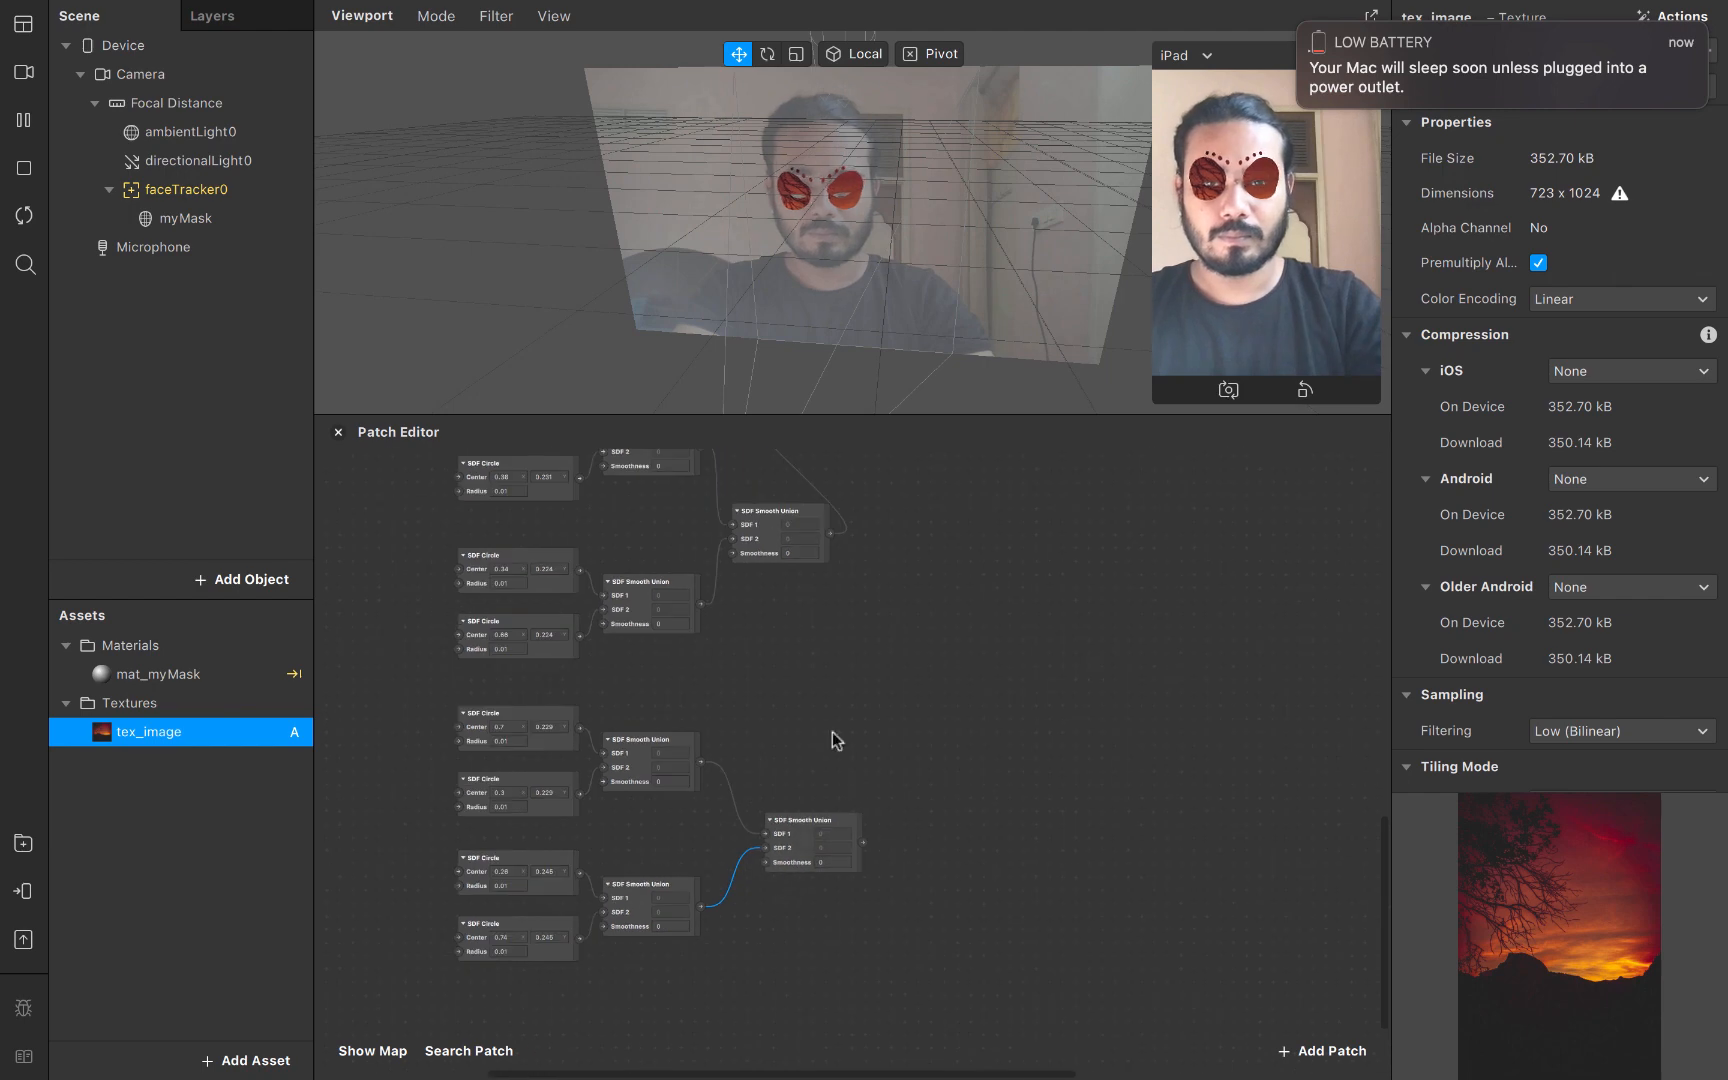
Add another SDF Smooth Union combining the four-circle union above as SDF 1 with the new lower four-circle union as SDF 2
scroll(821, 626, "down", 3)
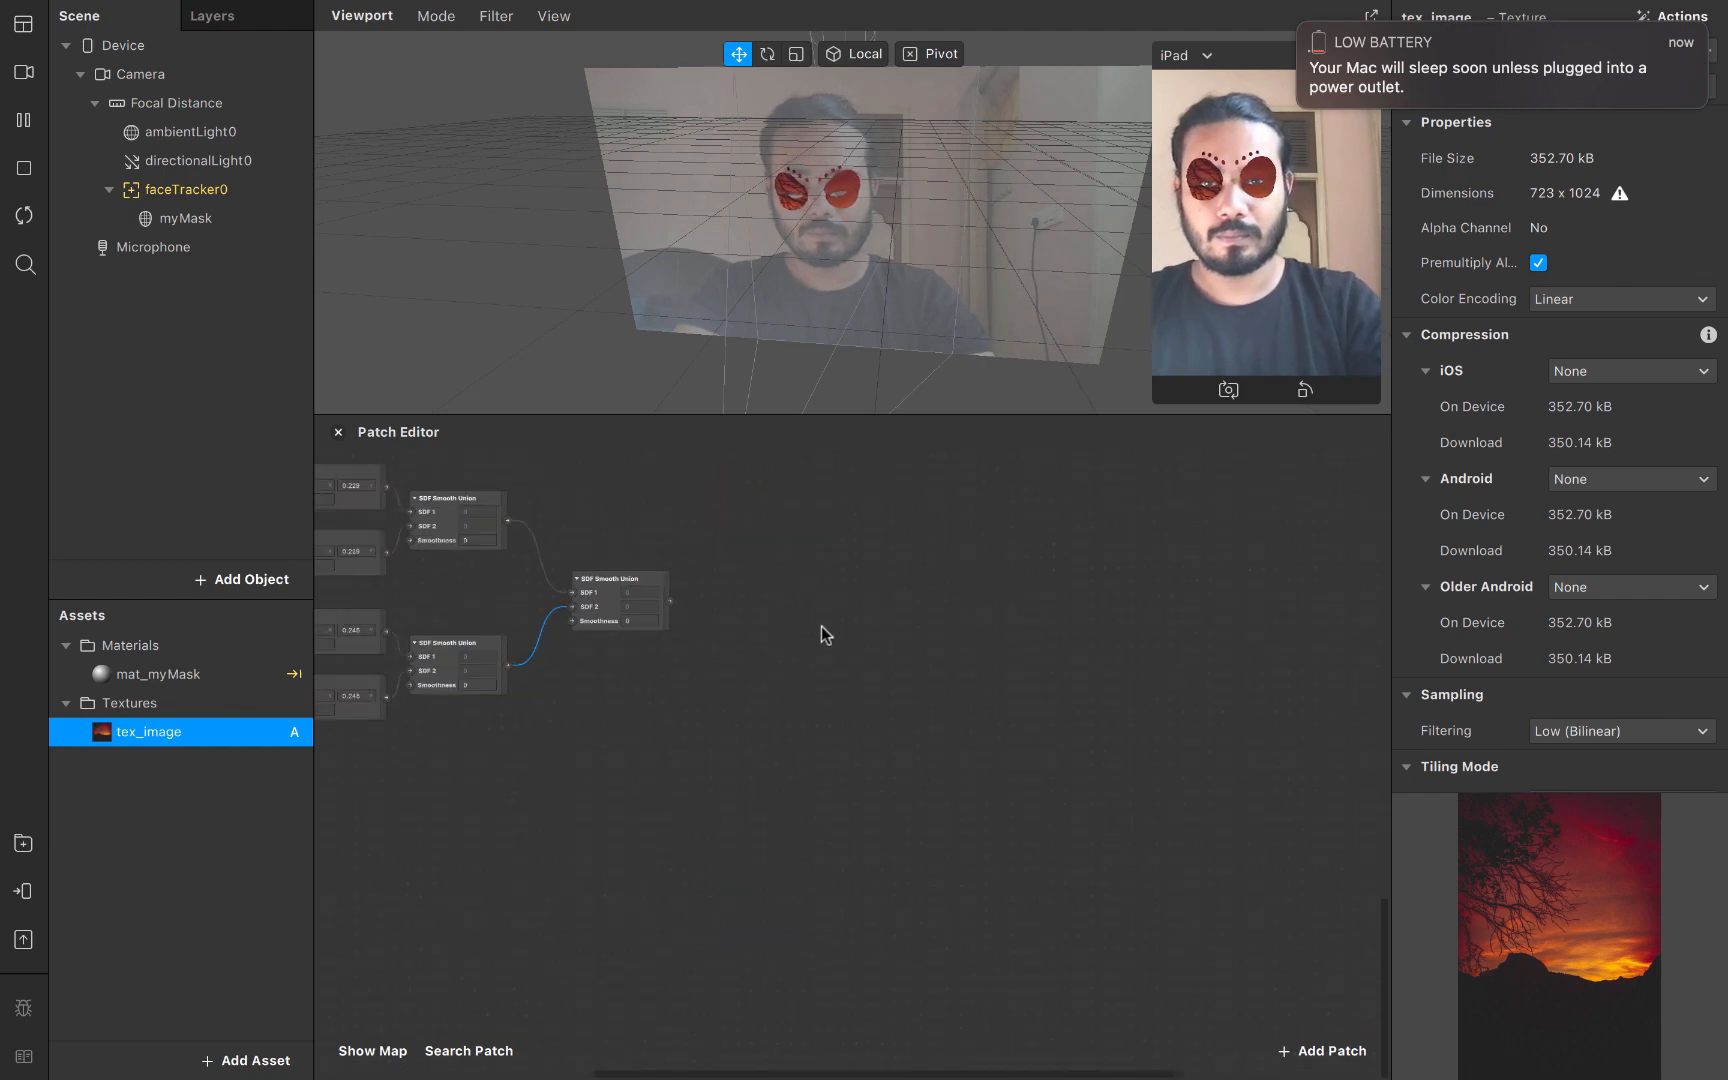
scroll(821, 626, "up", 3)
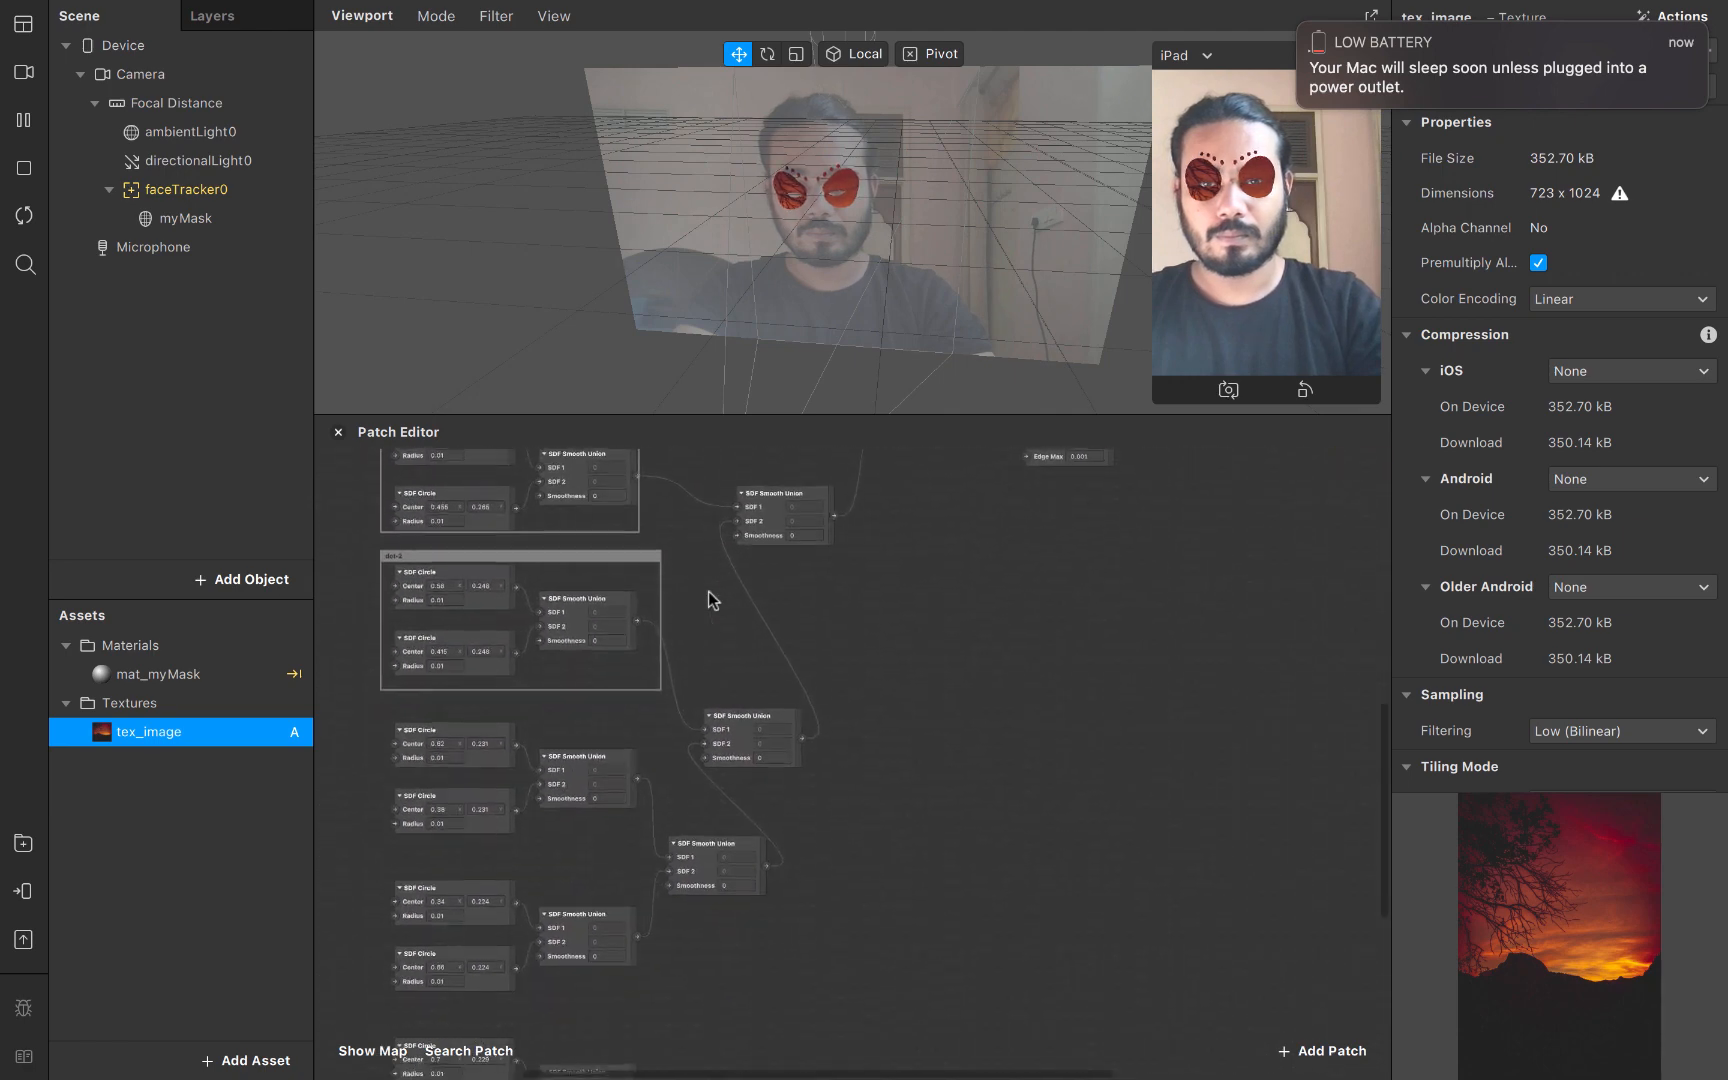
scroll(707, 598, "down", 5)
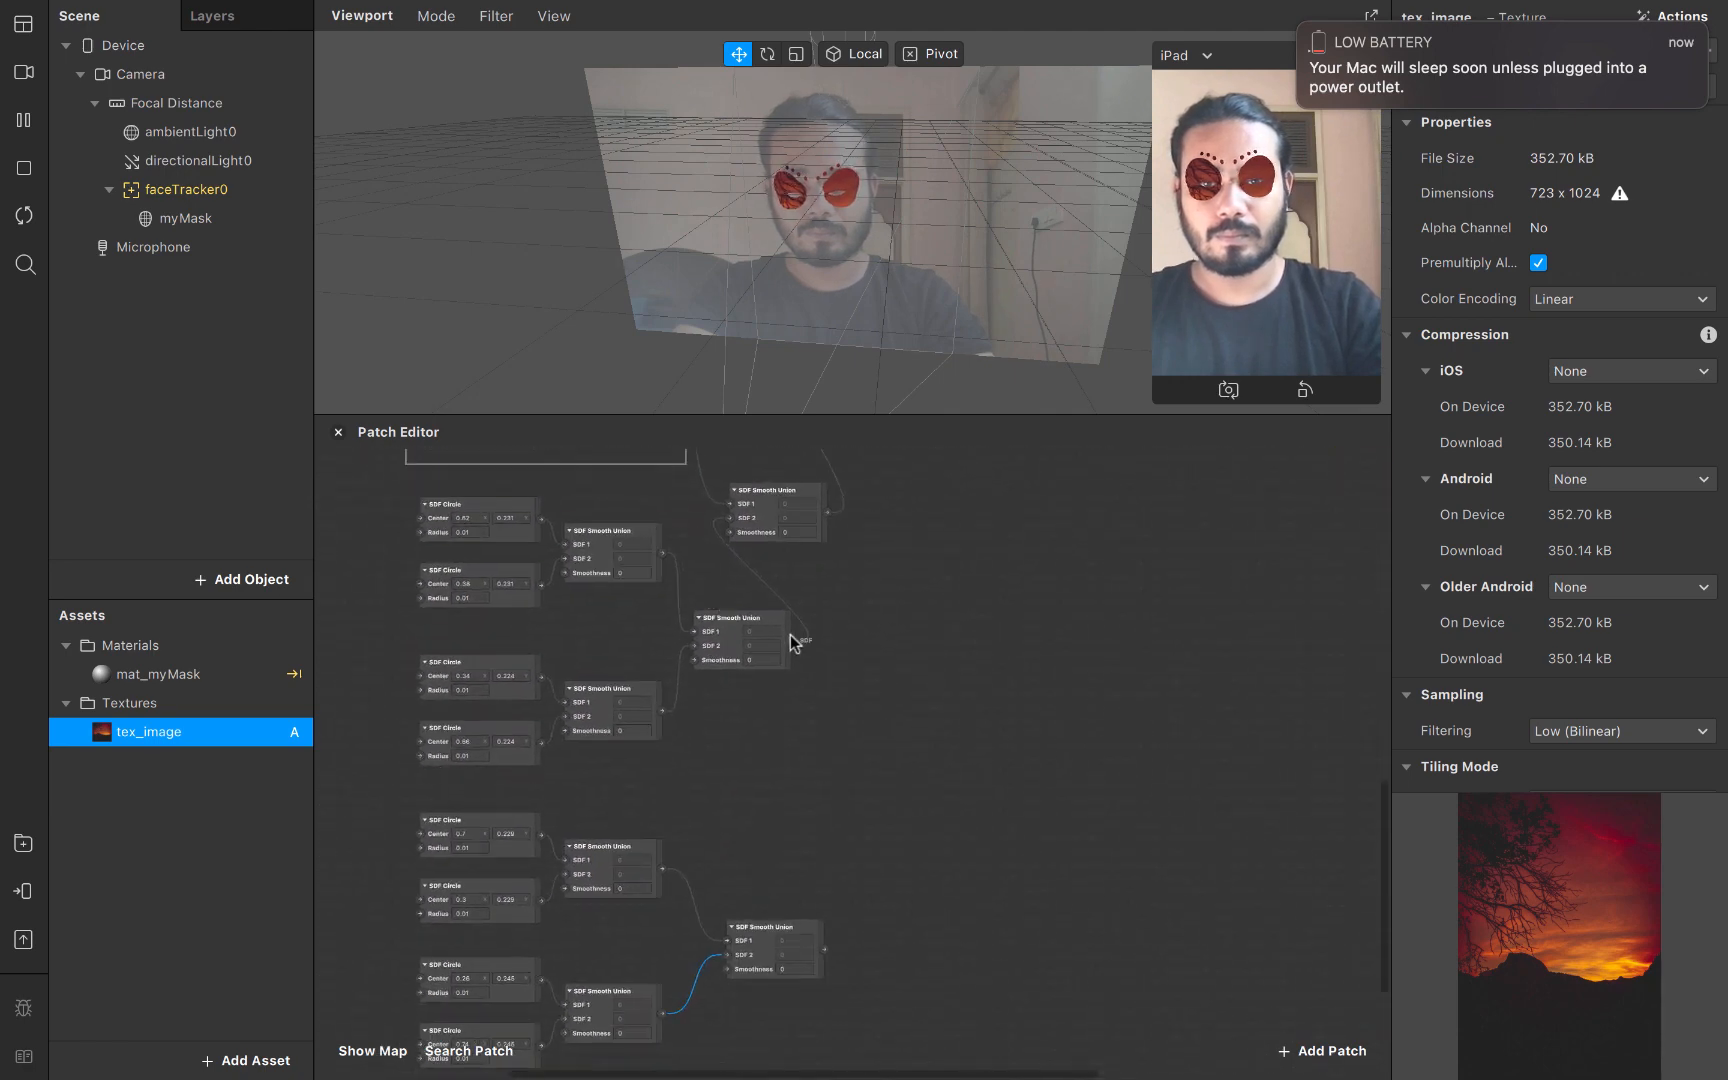
double_click(790, 636)
type("smoo")
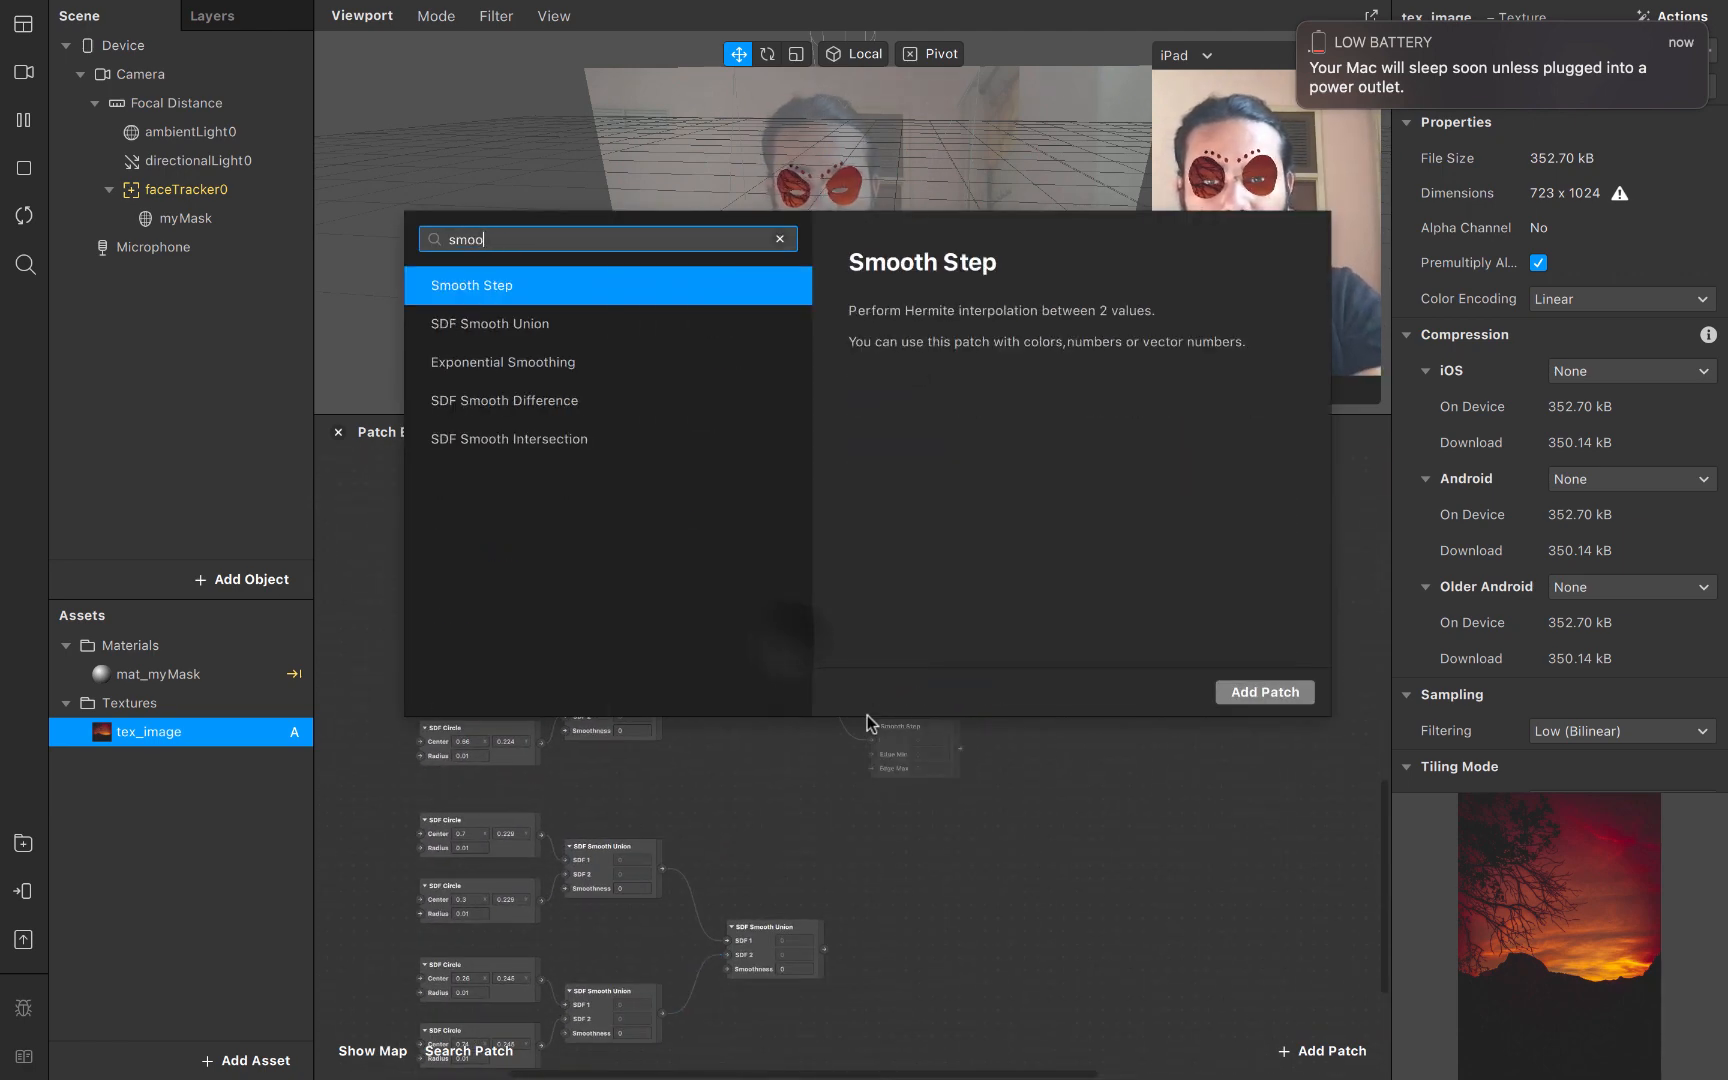
key("Return")
left_click_drag(826, 949, 869, 753)
Disconnect the upper four-circle union from SDF 2 of the union fed by dot-2, and move that freed union up and to the right
scroll(869, 753, "up", 3)
scroll(869, 753, "right", 3)
scroll(747, 735, "up", 3)
scroll(747, 735, "left", 1)
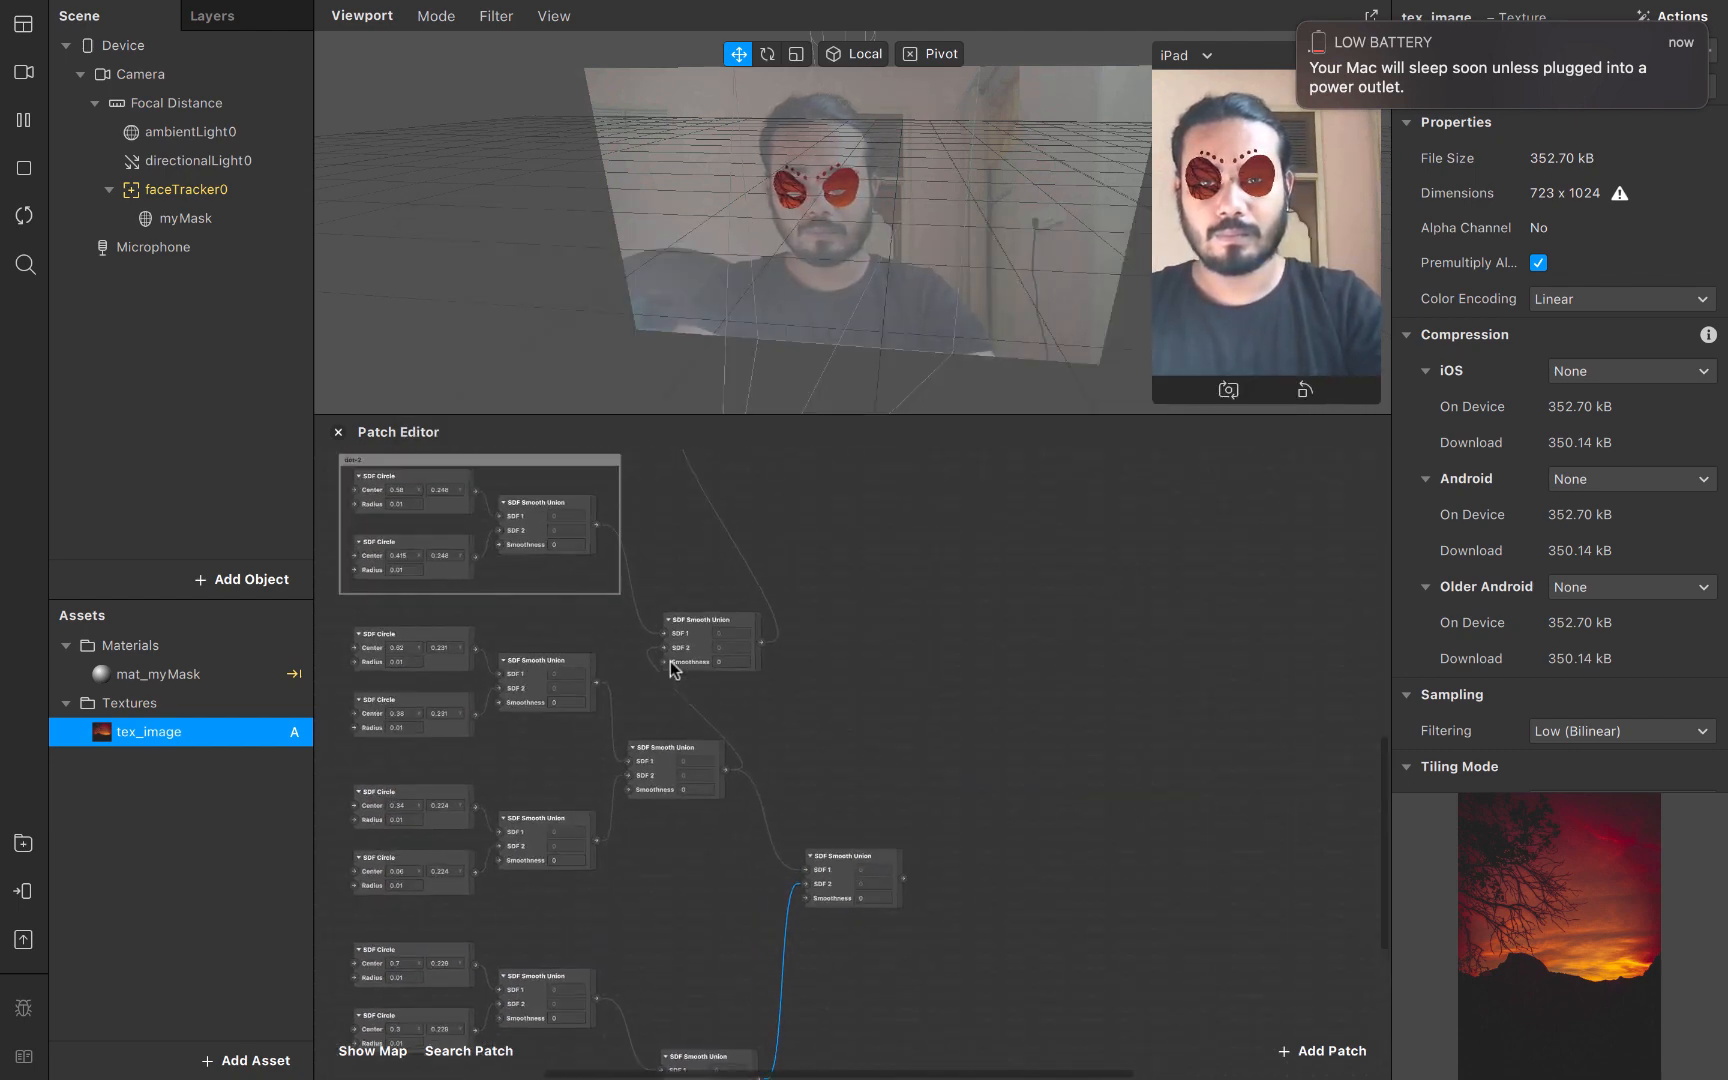
left_click_drag(654, 646, 661, 664)
scroll(836, 670, "down", 2)
scroll(836, 670, "left", 3)
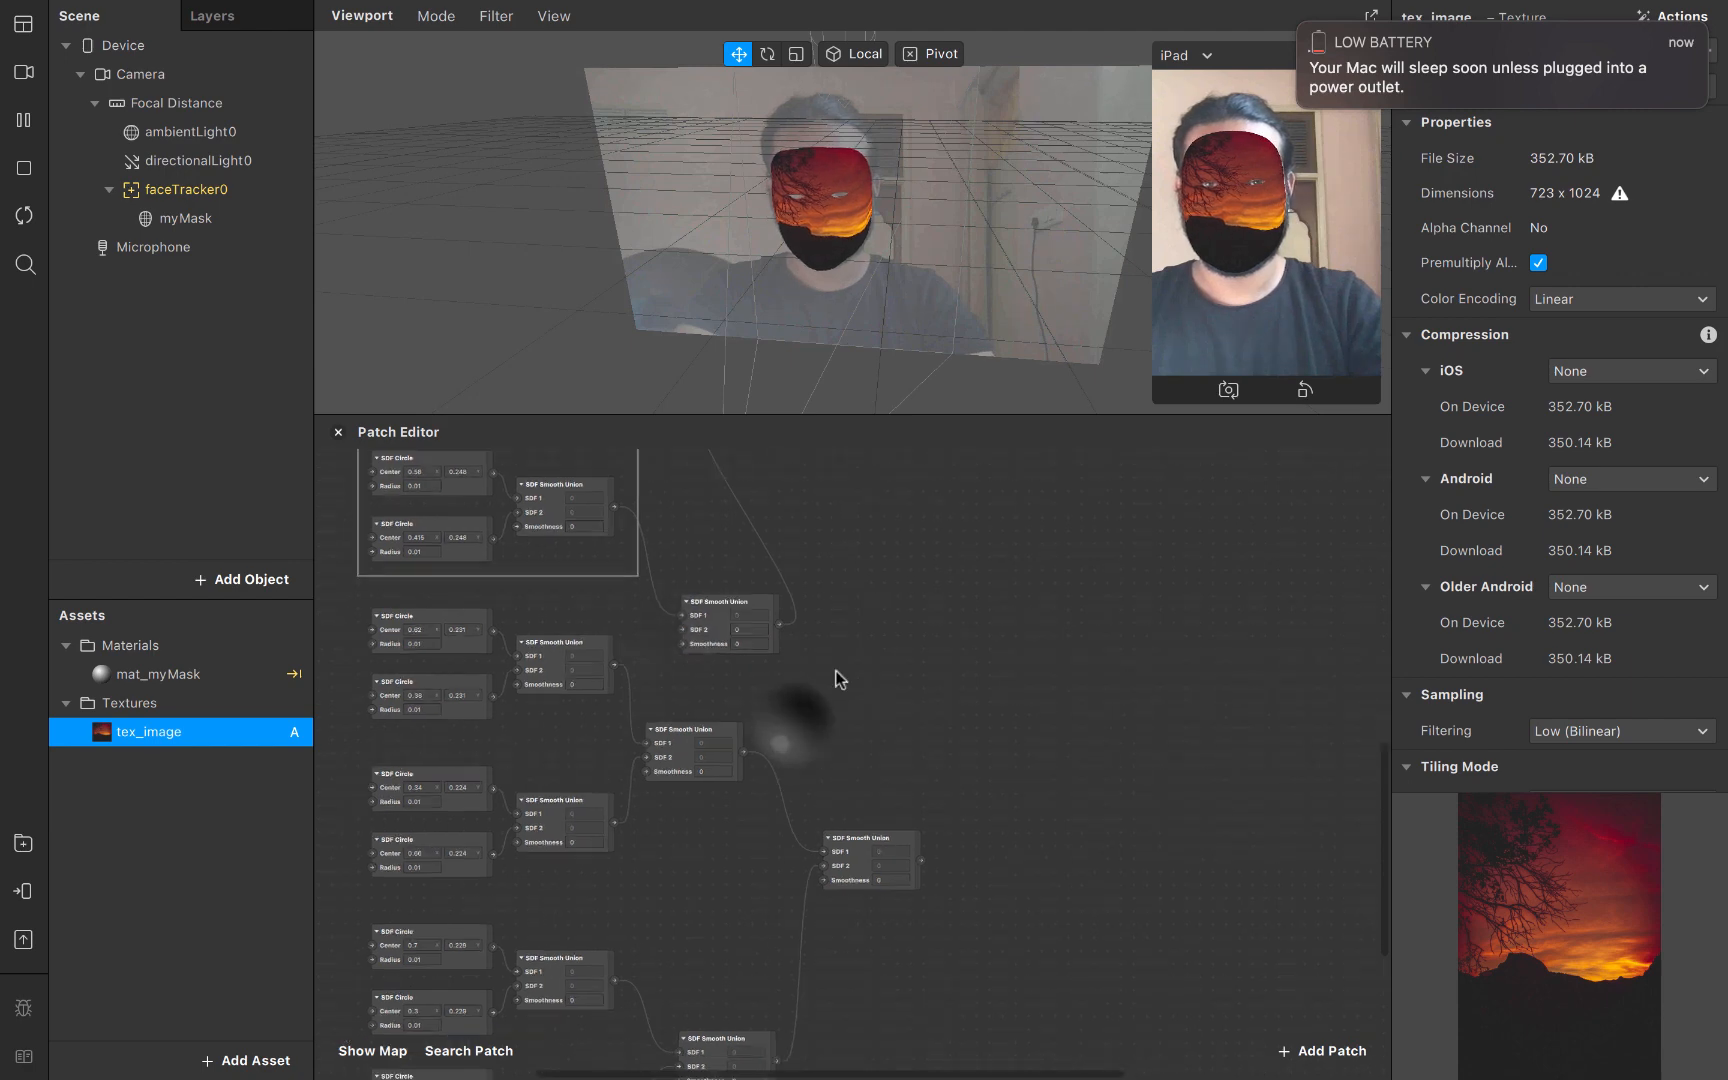
left_click_drag(753, 573, 861, 520)
scroll(861, 520, "down", 5)
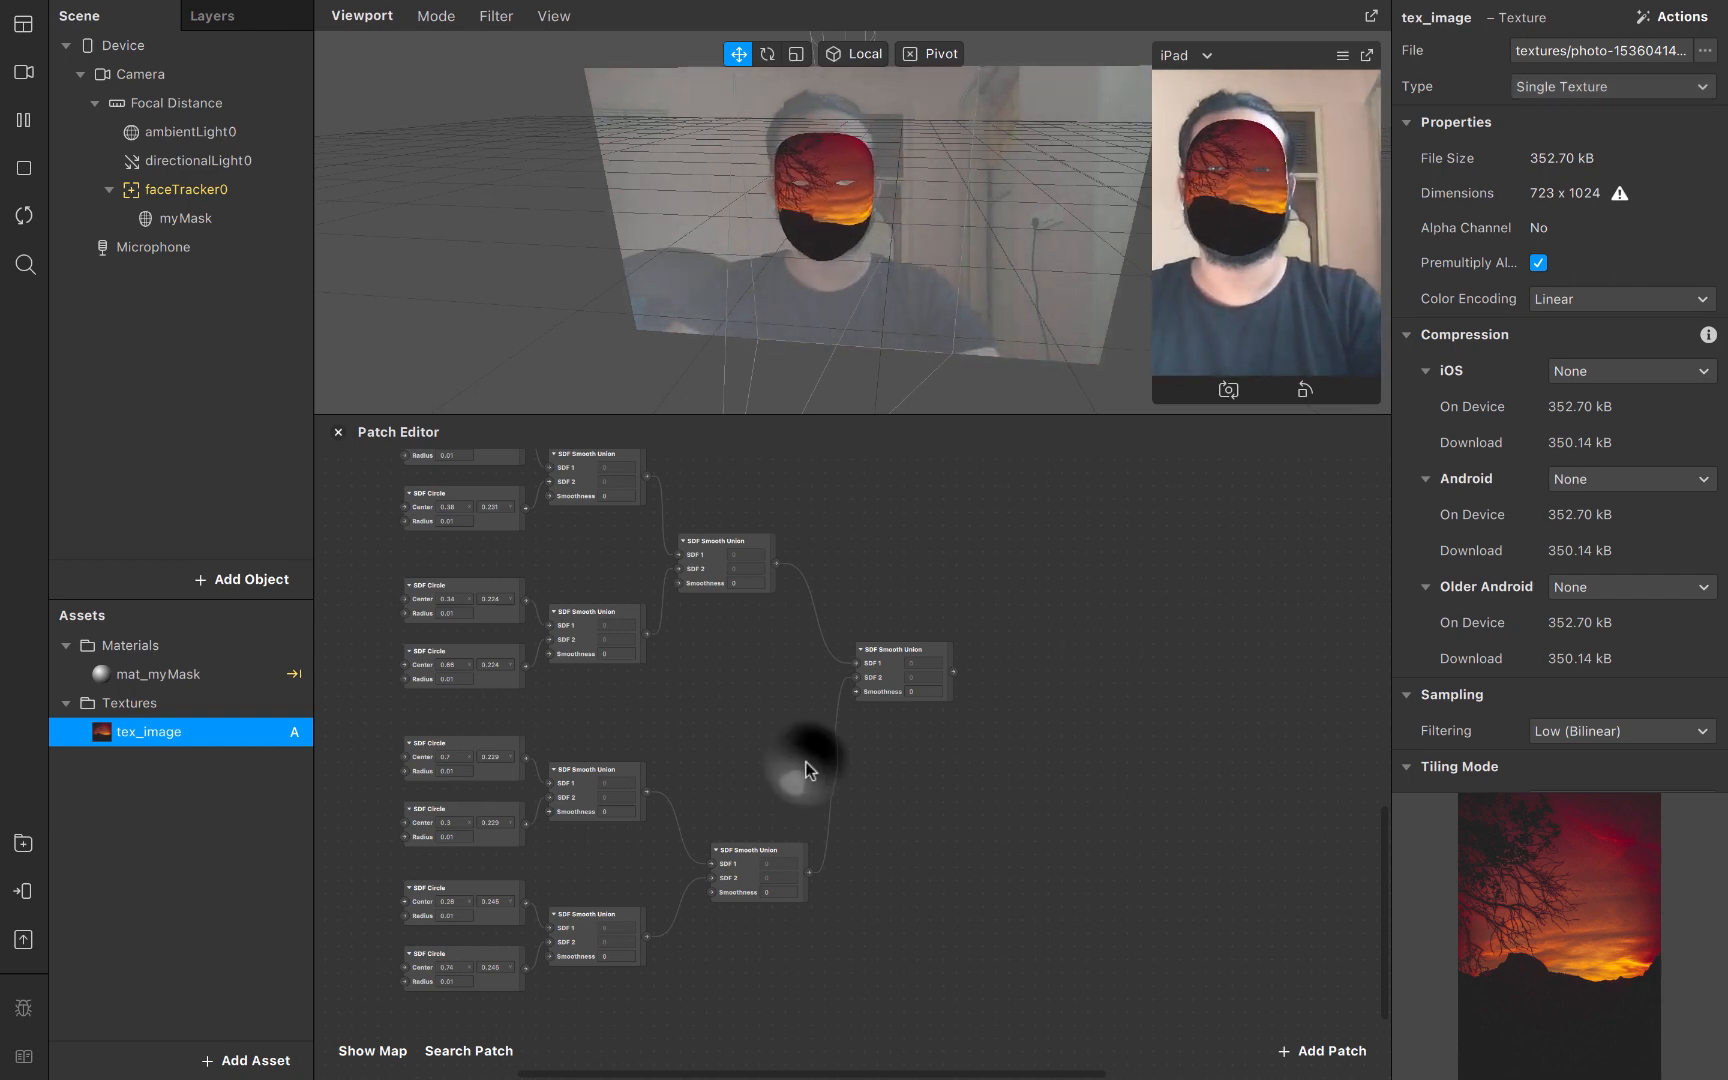
scroll(806, 763, "up", 1)
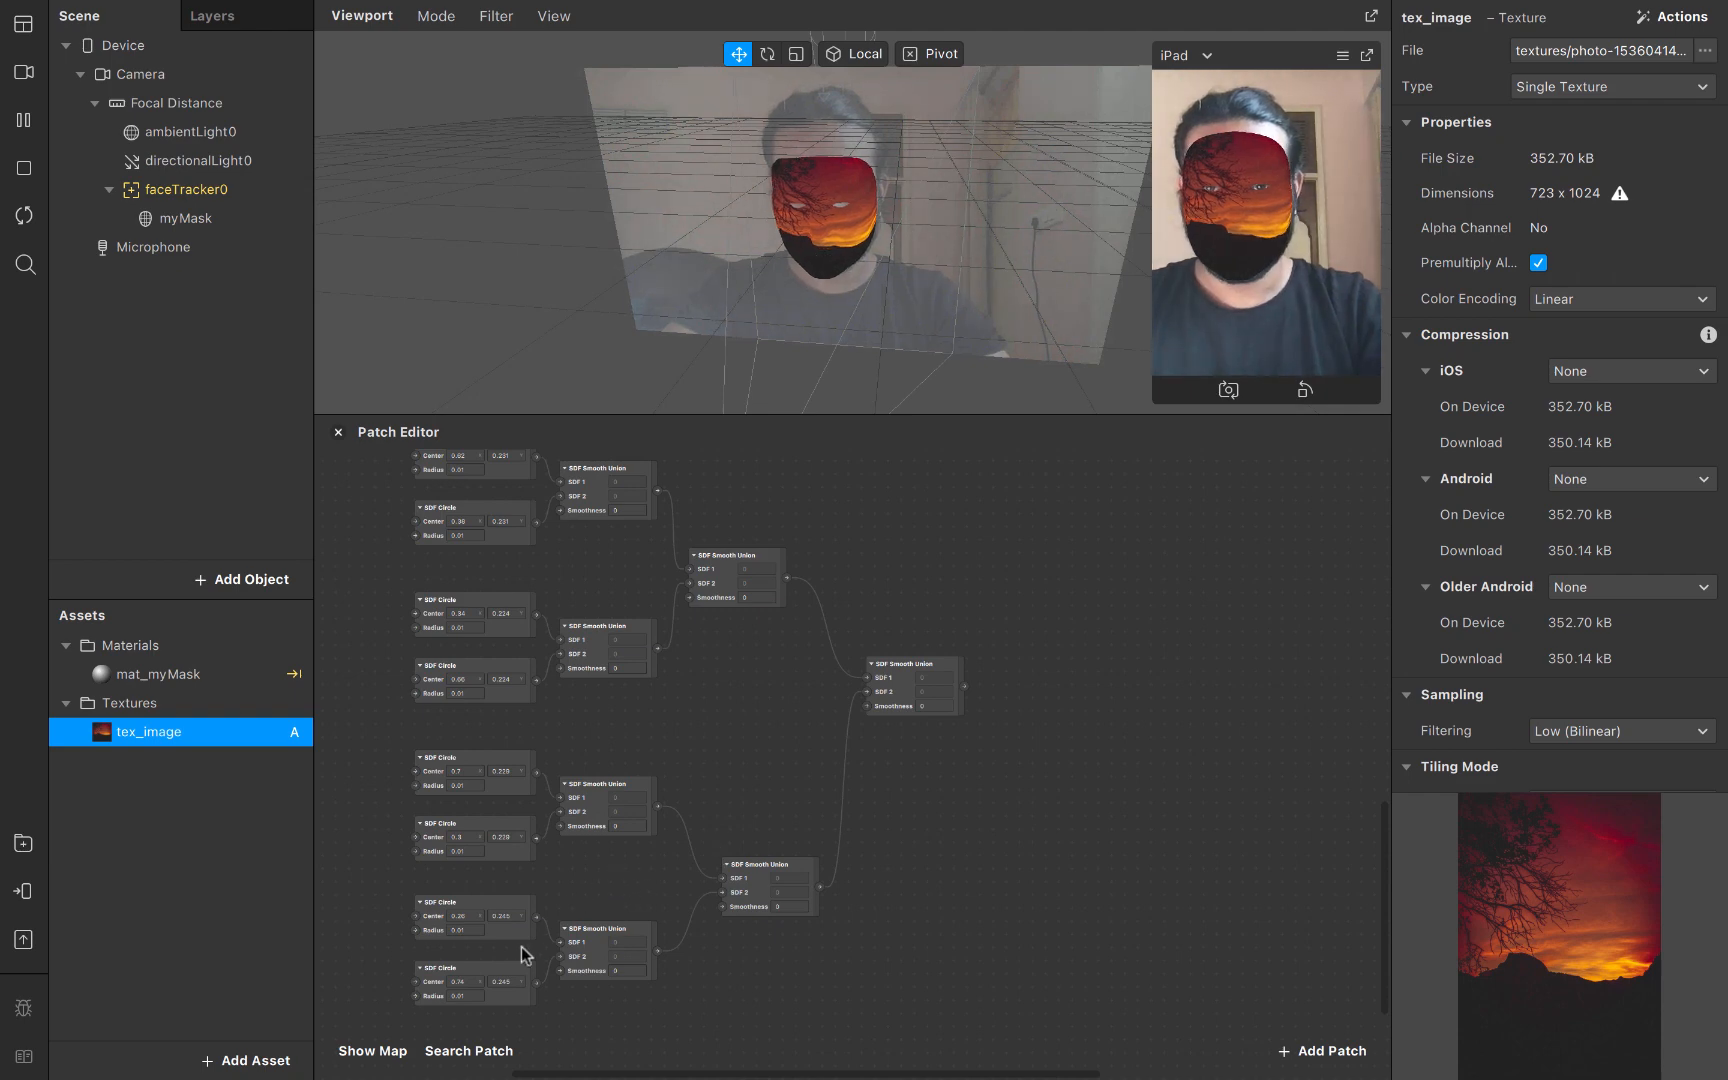
Wrap the two lowest circle pairs with their unions in comment boxes labelled 6 and 5
left_click_drag(396, 886, 640, 1040)
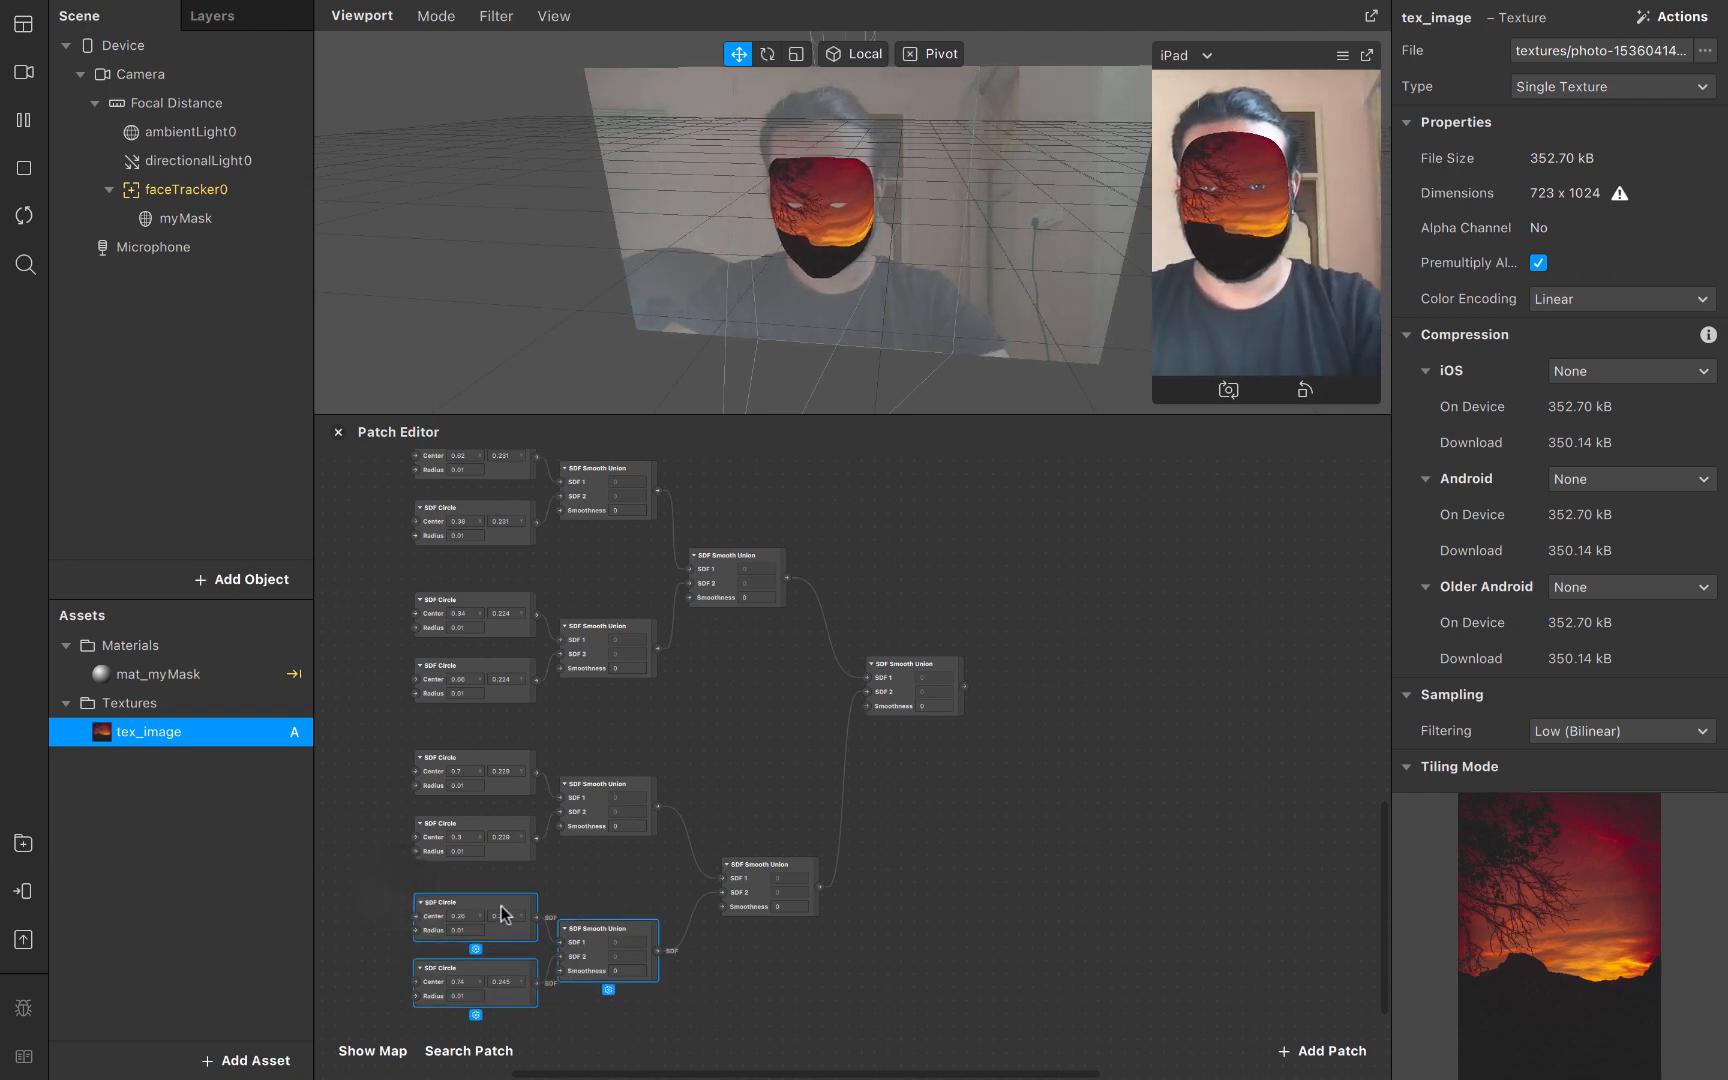
key("super+g")
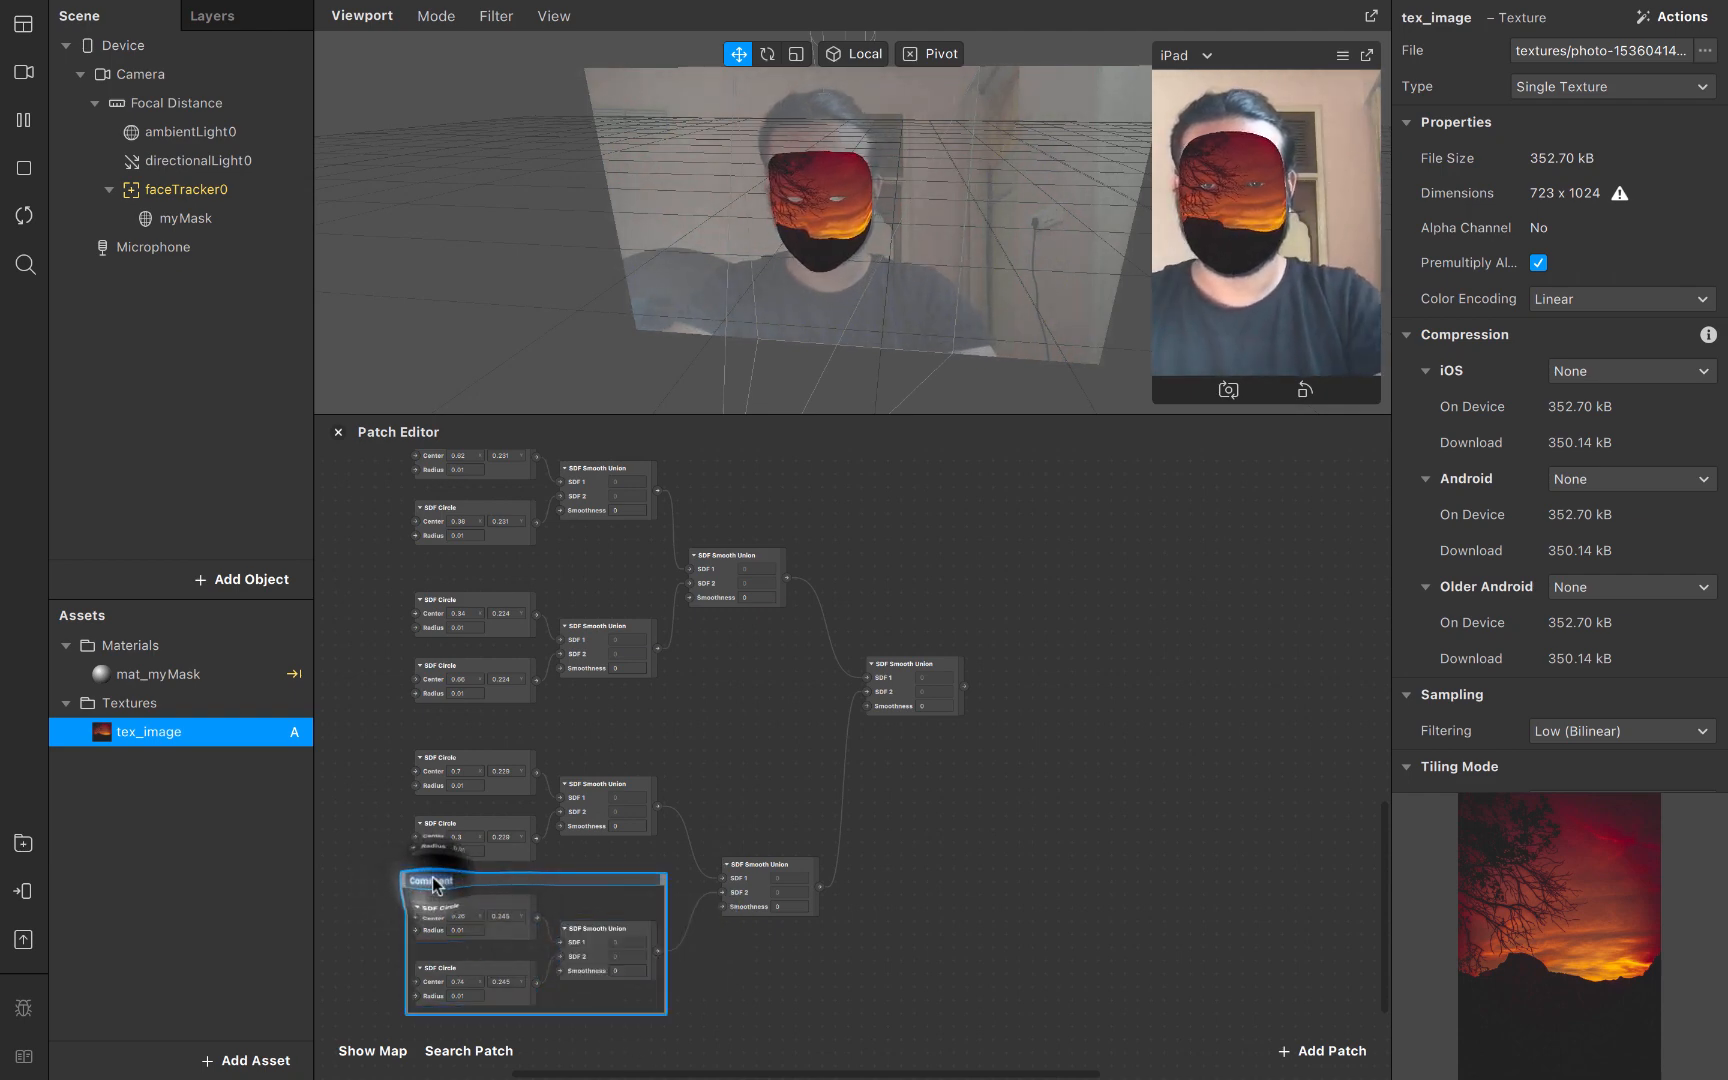
left_click_drag(397, 734, 609, 840)
right_click(503, 765)
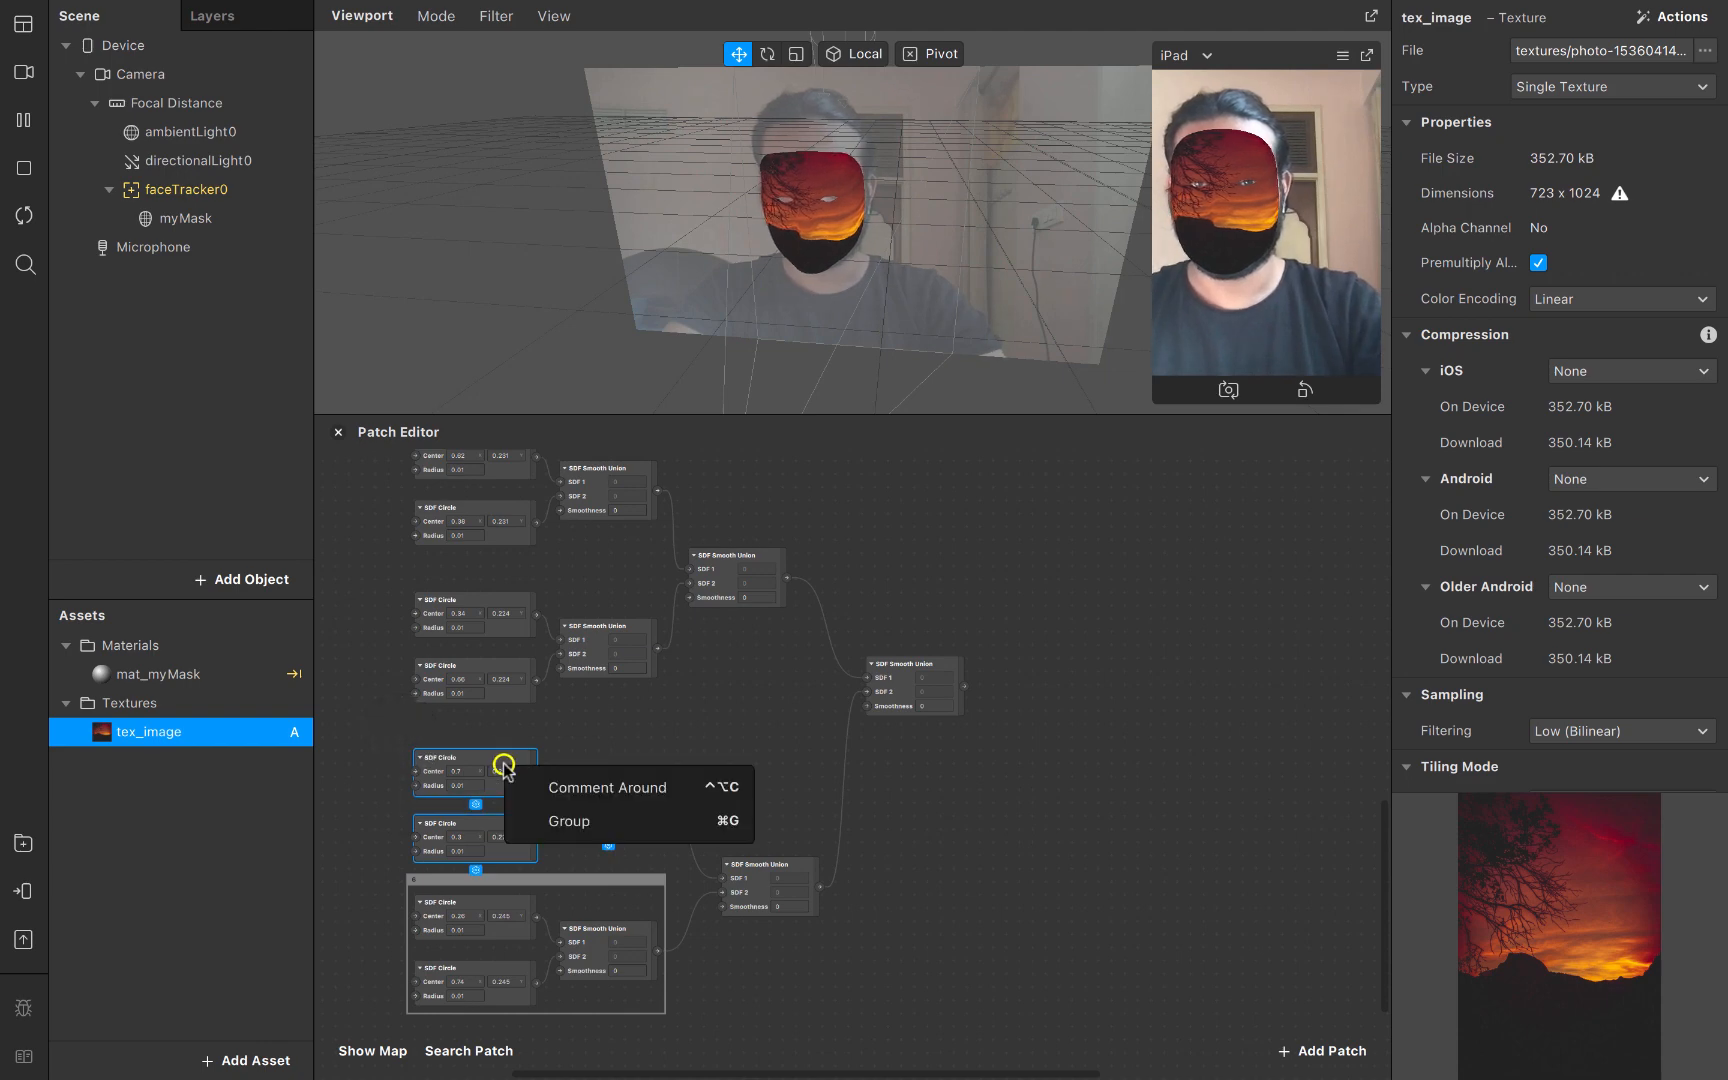
left_click(516, 785)
left_click(405, 706)
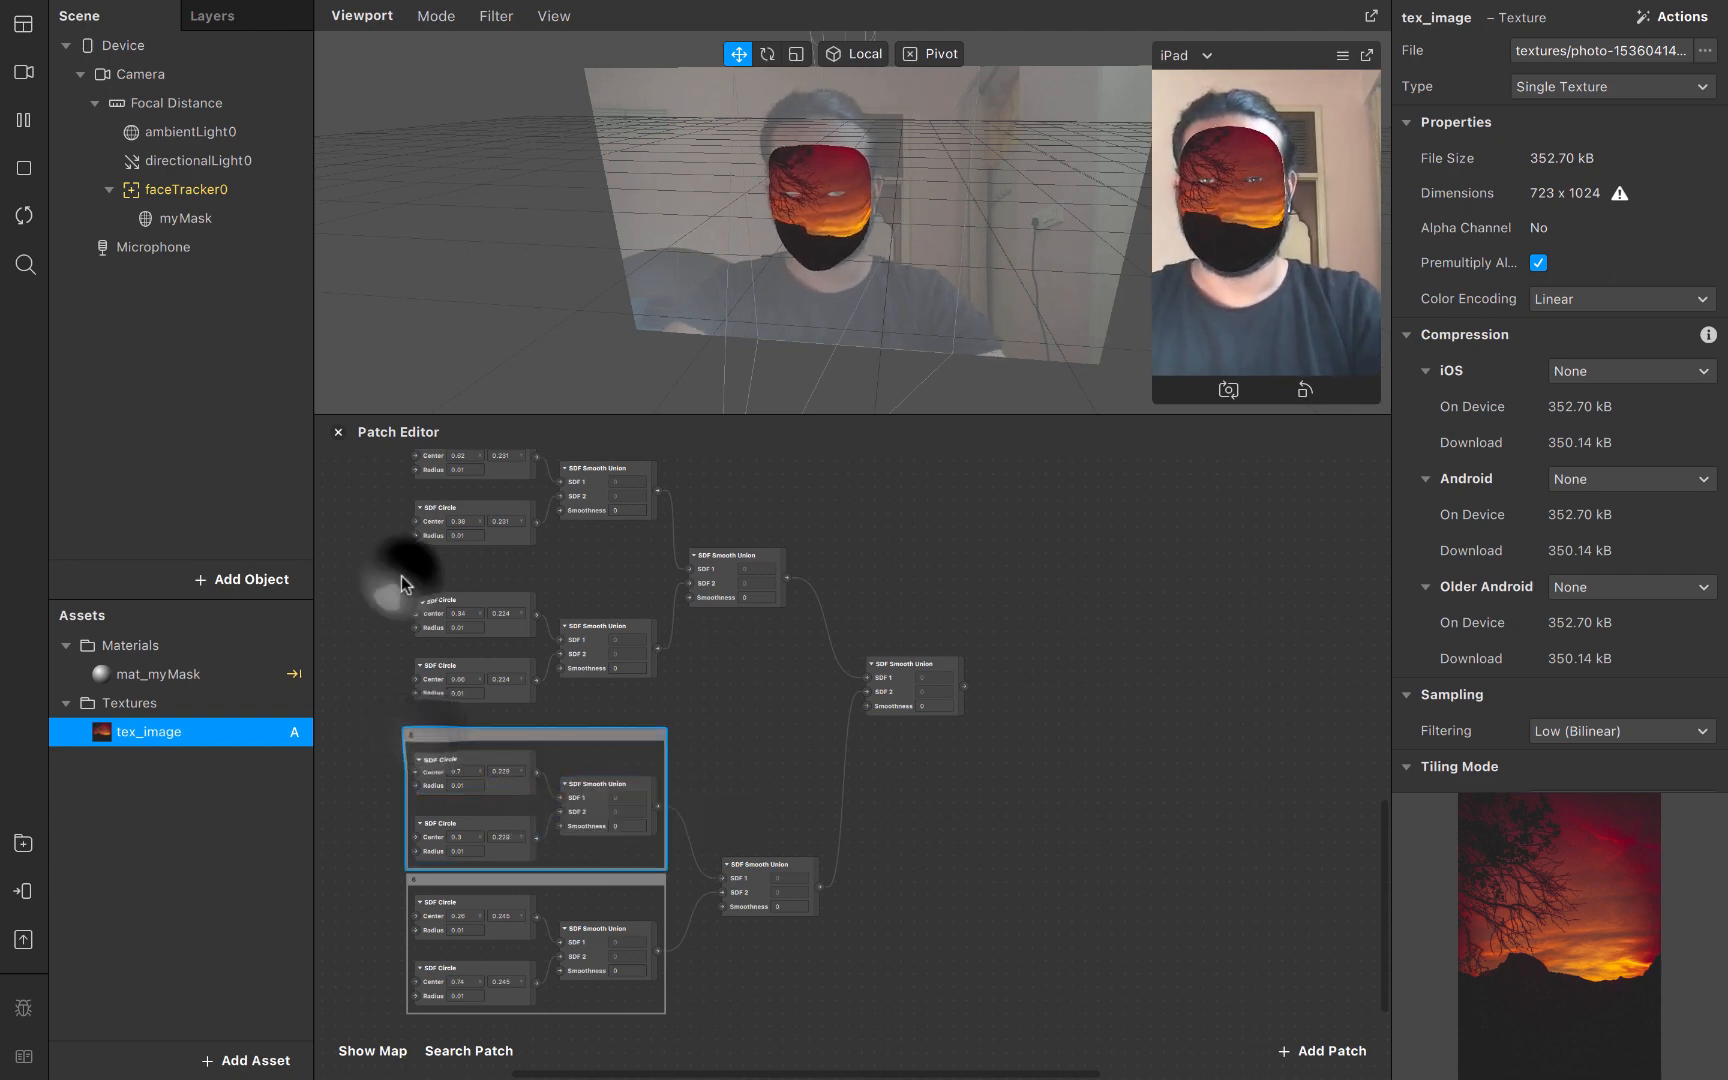
Wrap the next two circle pairs up with their unions in comment boxes labelled 4 and 3
left_click_drag(397, 578, 593, 660)
right_click(592, 662)
left_click(612, 670)
left_click(413, 578)
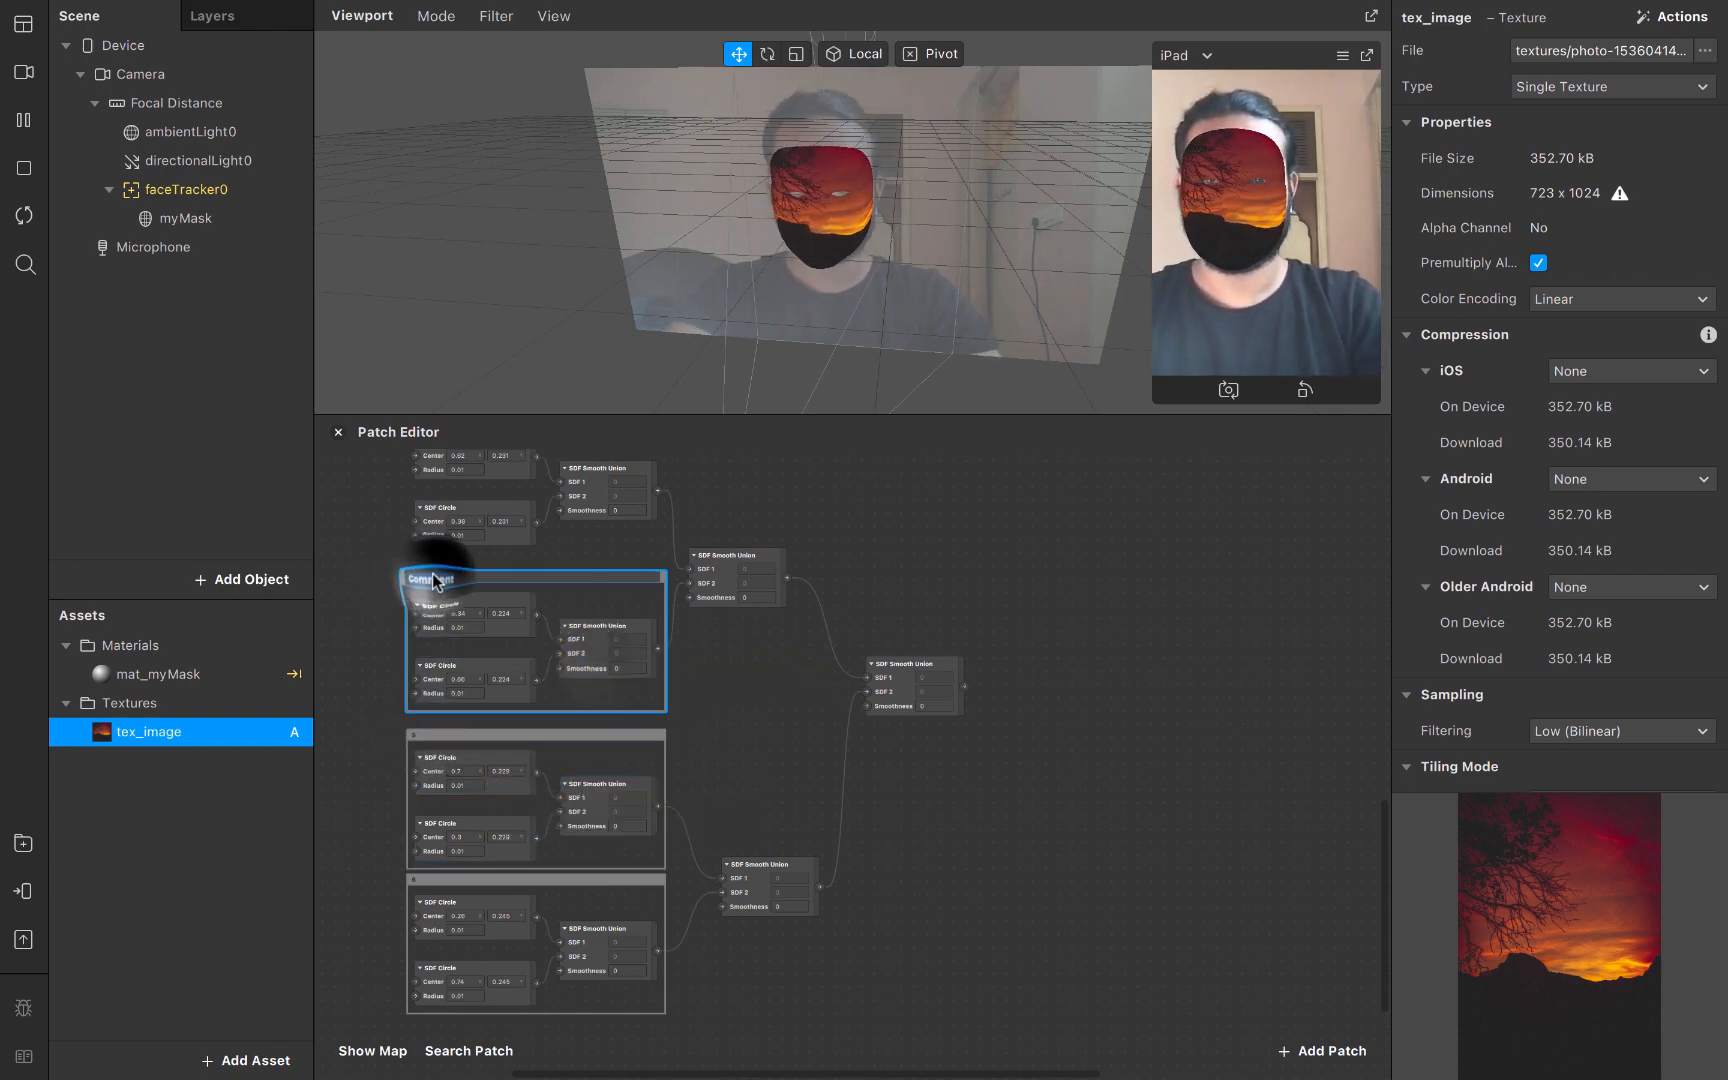
scroll(432, 572, "up", 3)
left_click_drag(392, 572, 627, 671)
right_click(618, 652)
left_click(660, 672)
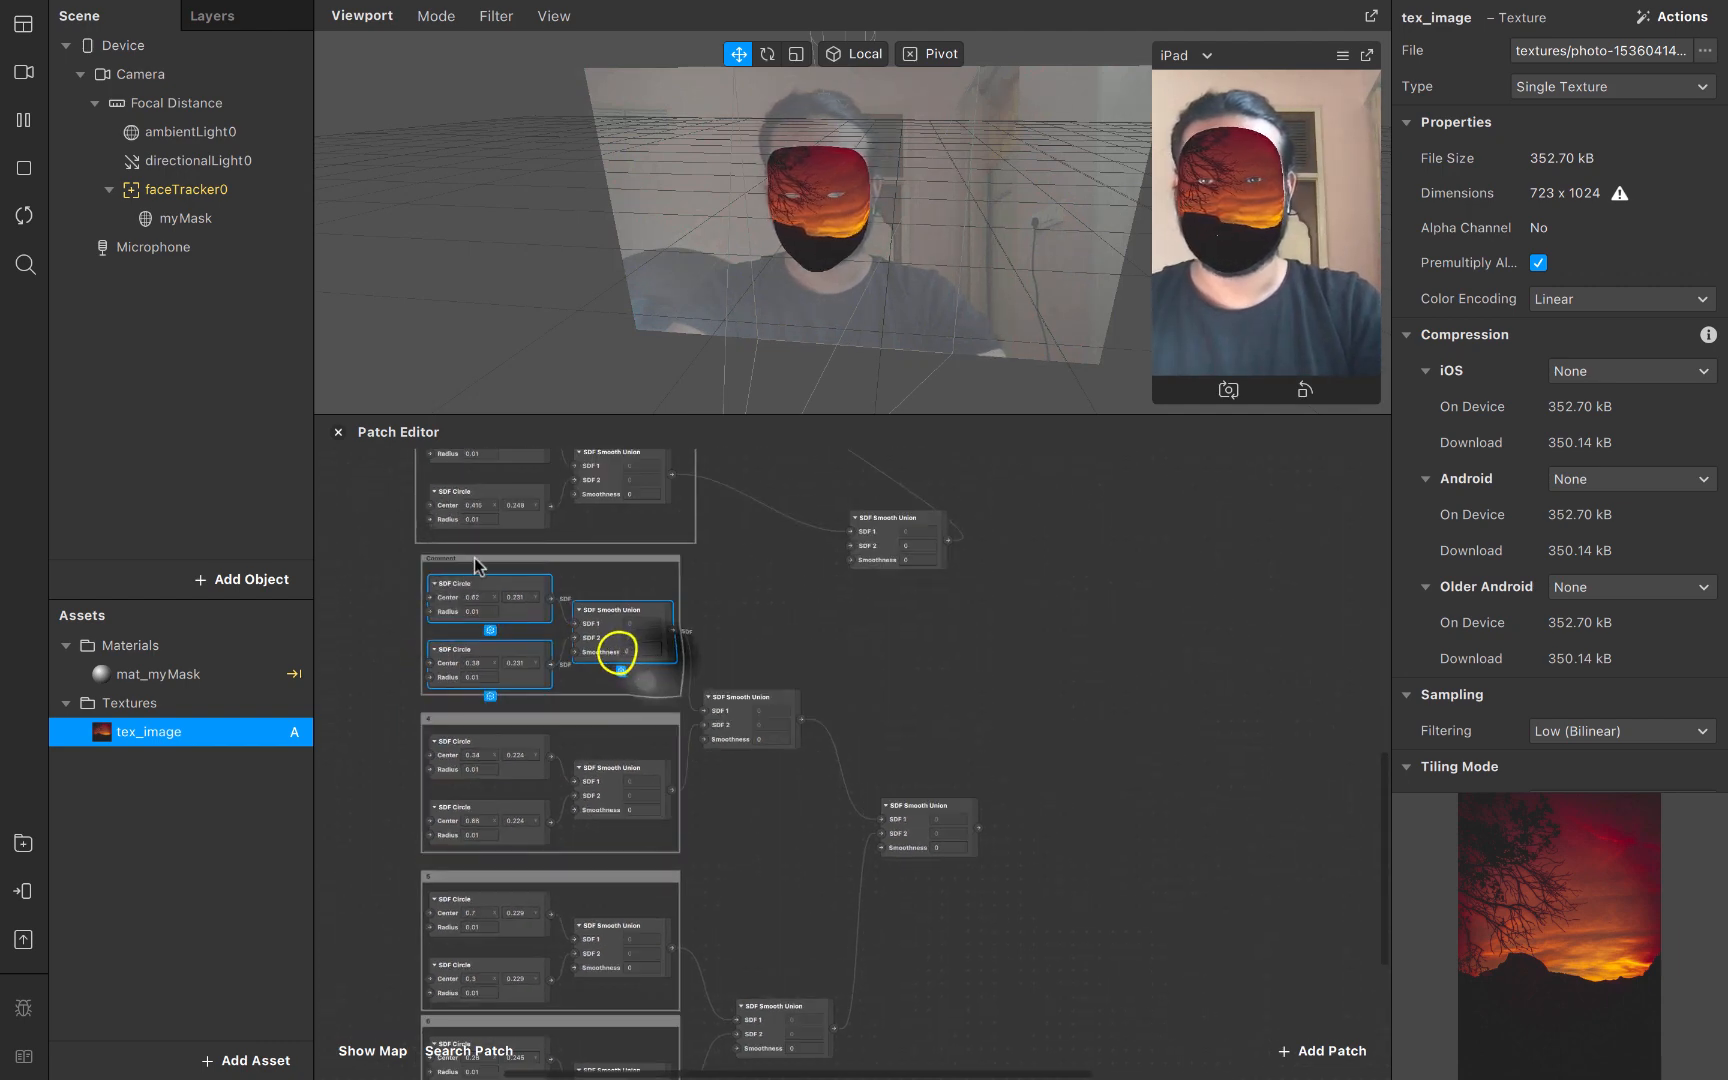
double_click(448, 561)
Line up the dot-1 and dot-2 union patches side by side and widen the dot-1 comment box to match dot-2
scroll(625, 849, "down", 5)
scroll(625, 849, "right", 5)
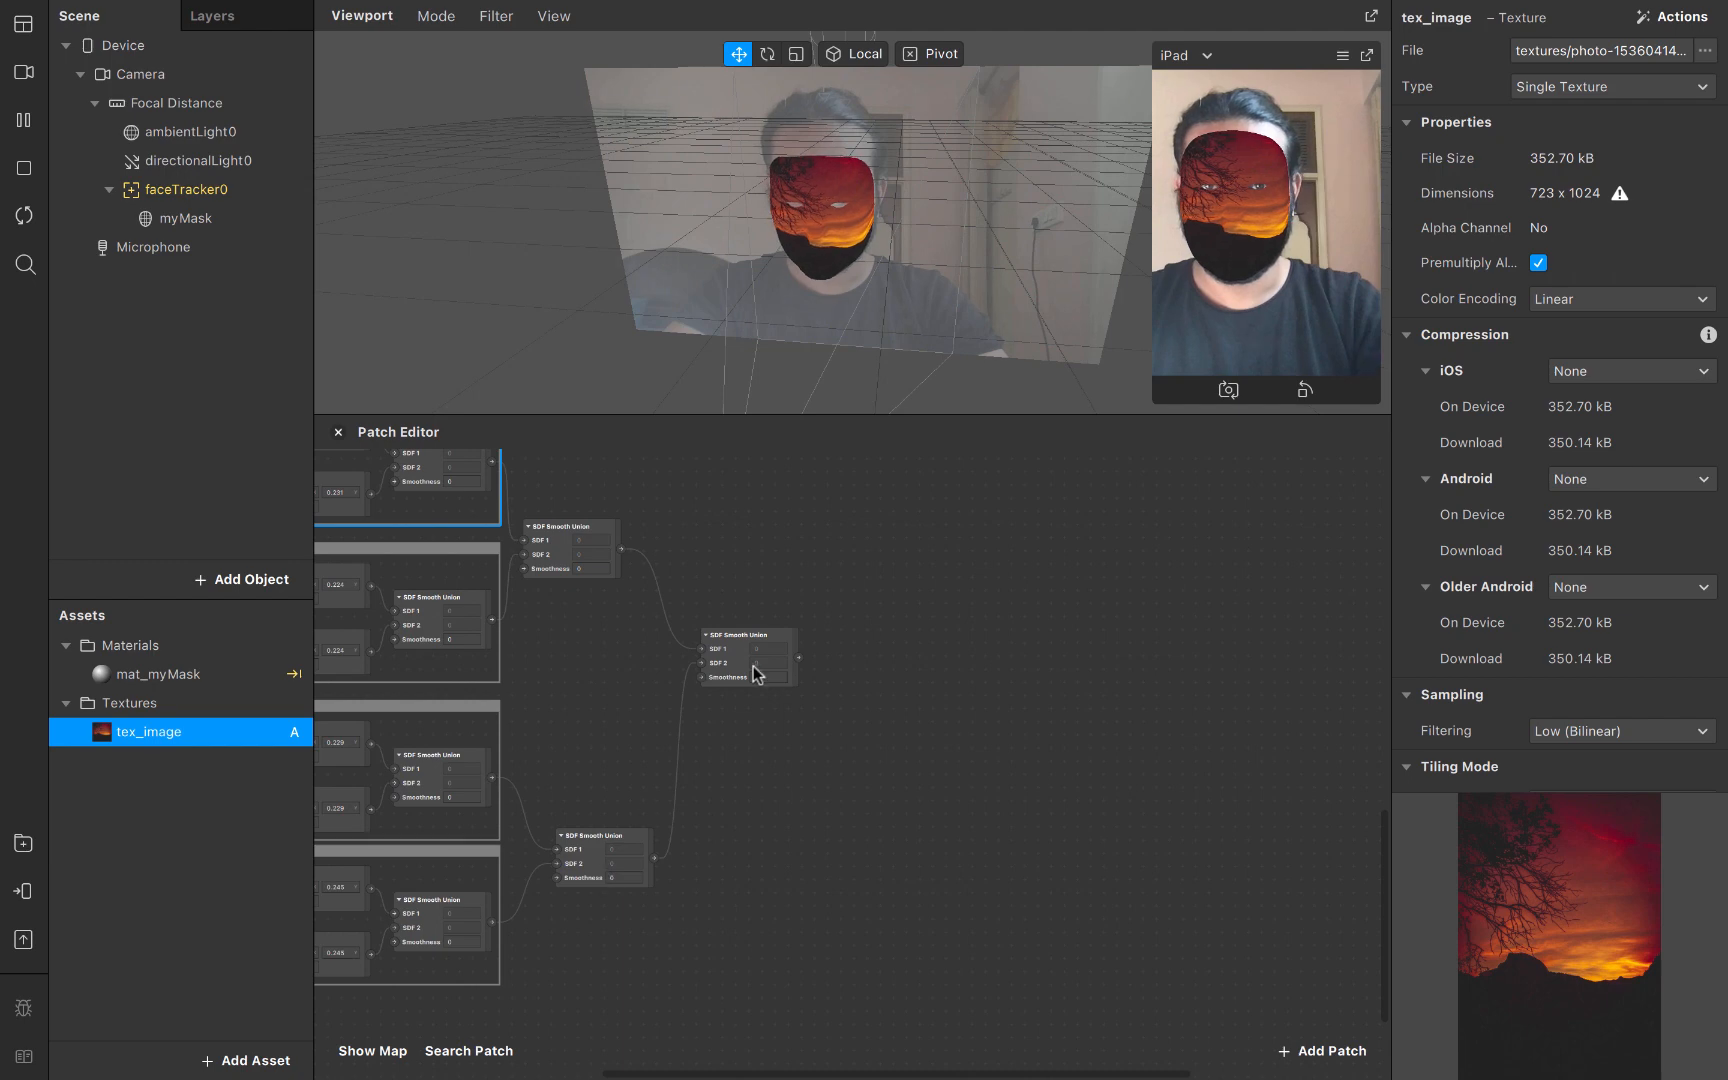
scroll(629, 674, "up", 4)
scroll(629, 674, "left", 1)
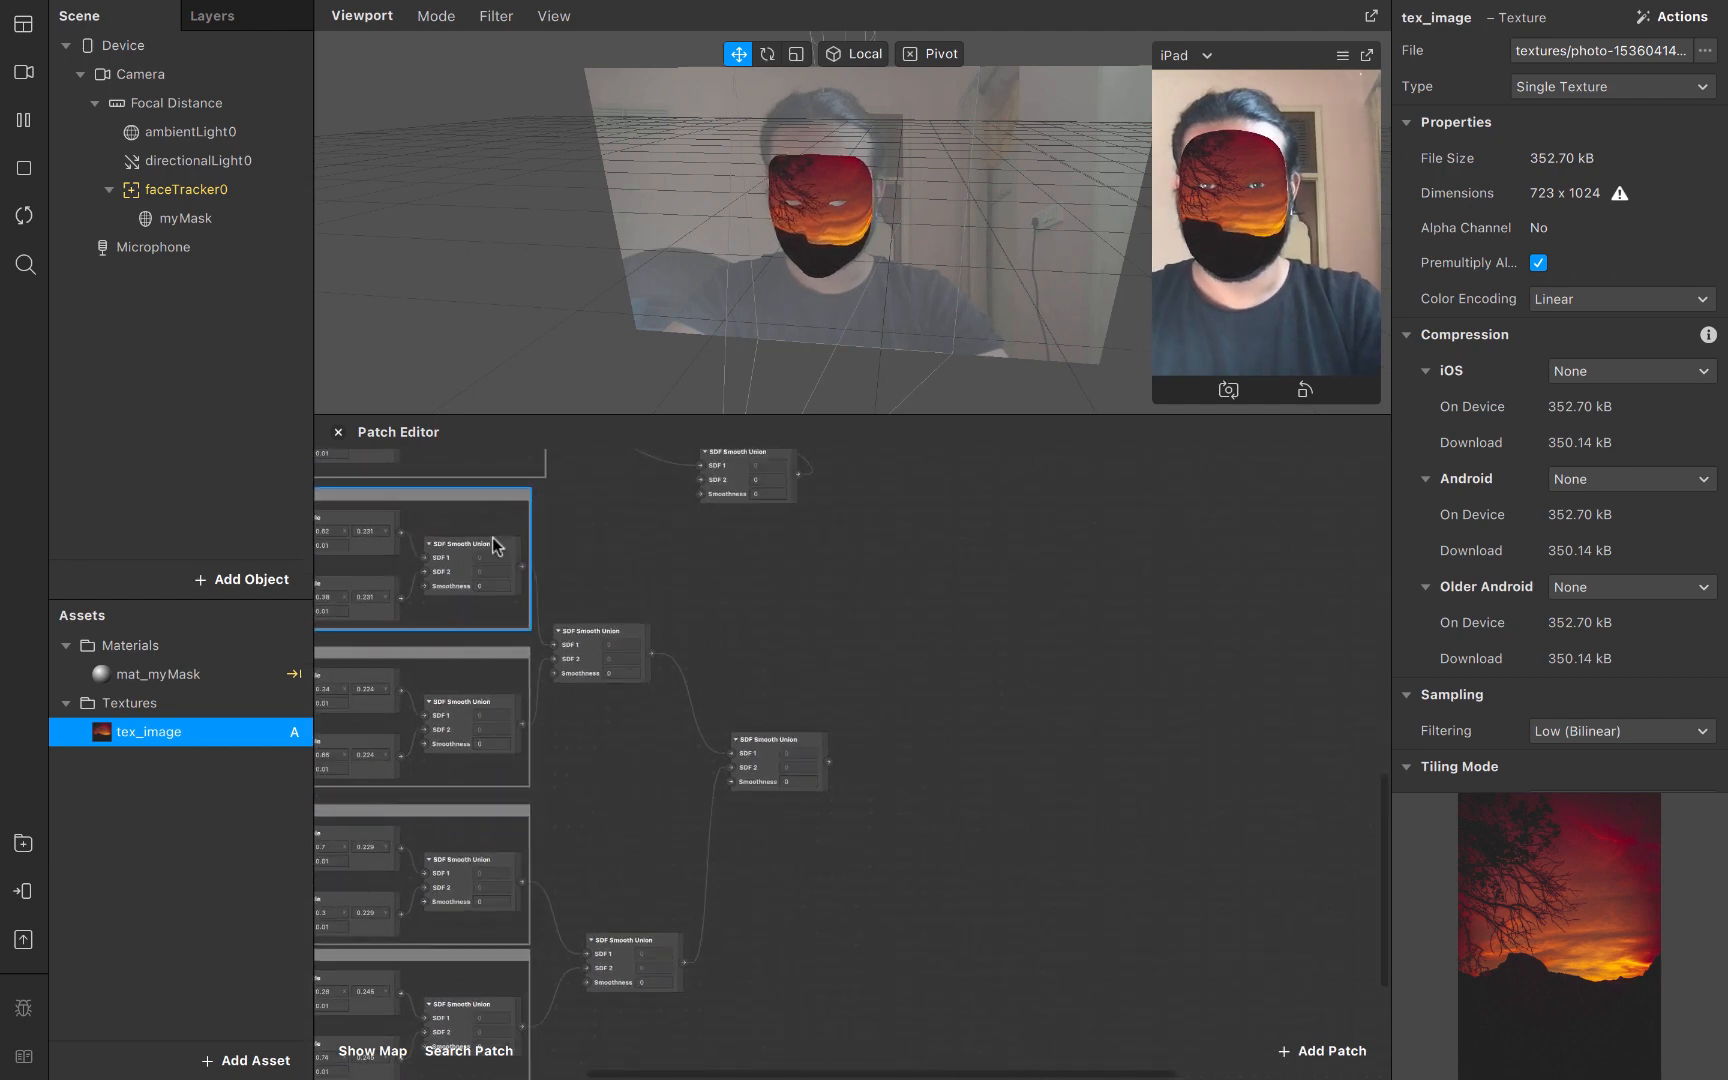
scroll(558, 801, "up", 10)
scroll(558, 801, "left", 3)
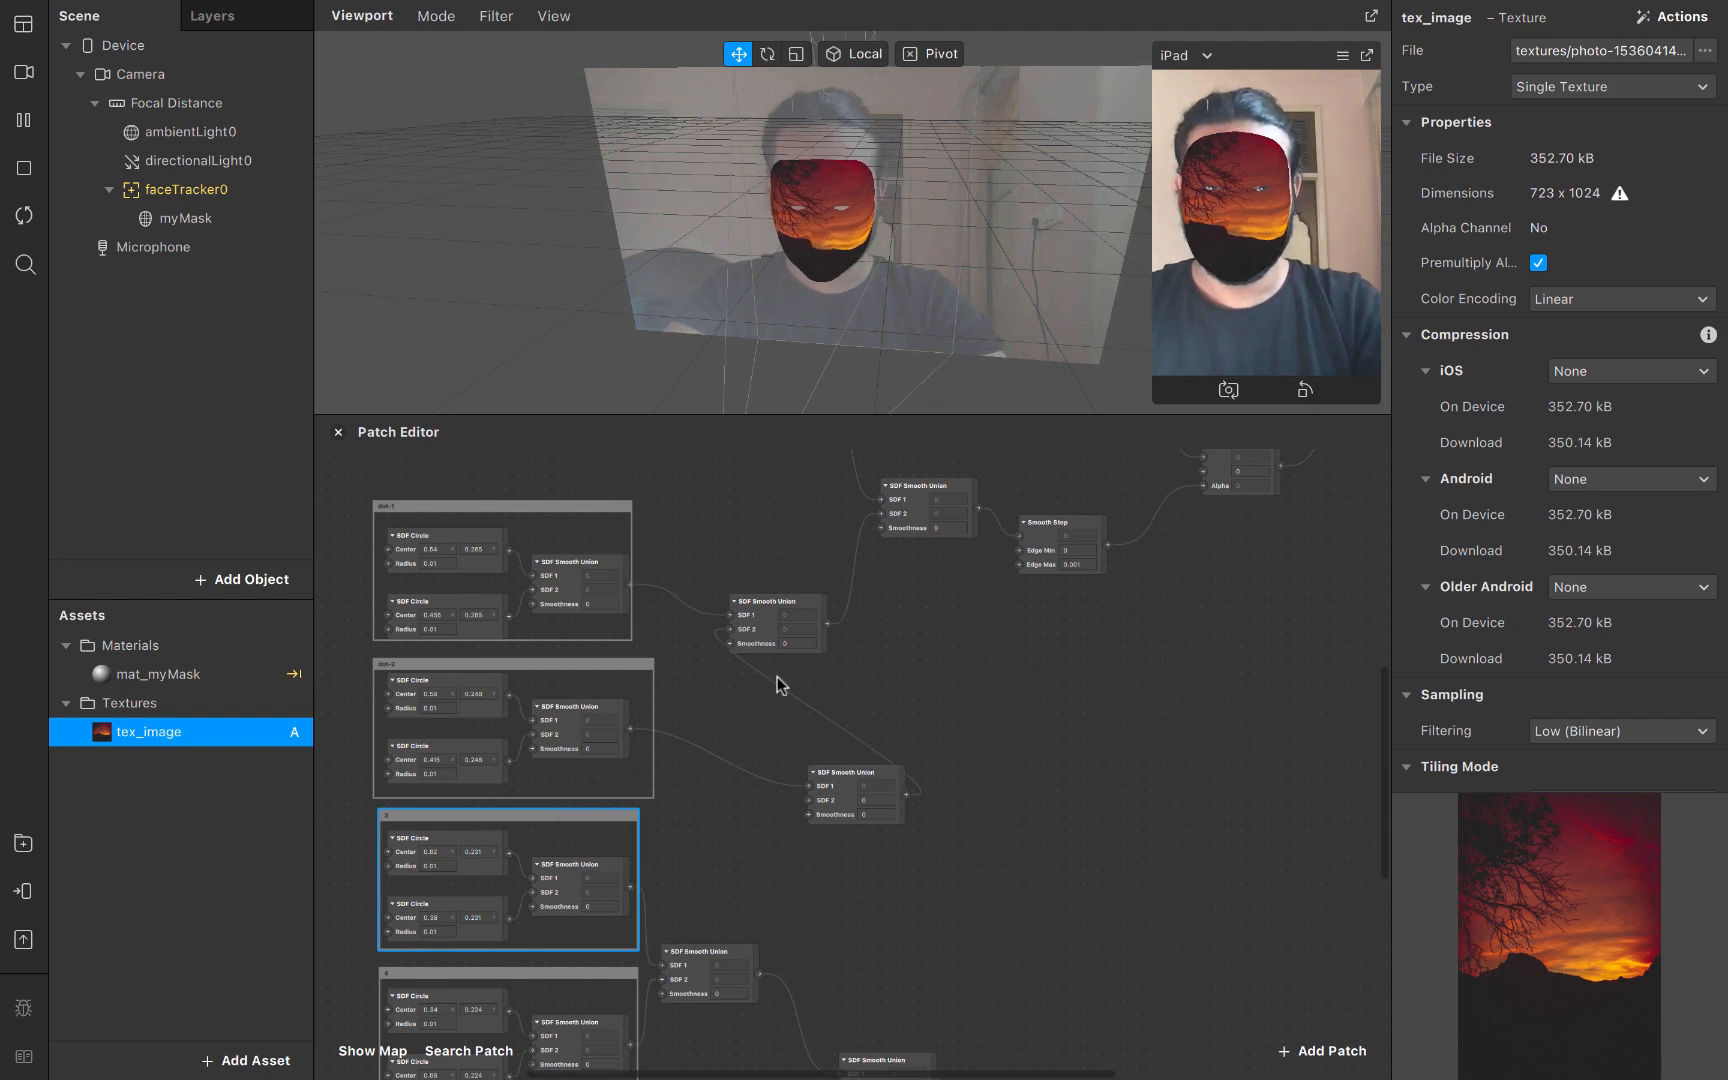
left_click_drag(855, 630, 916, 619)
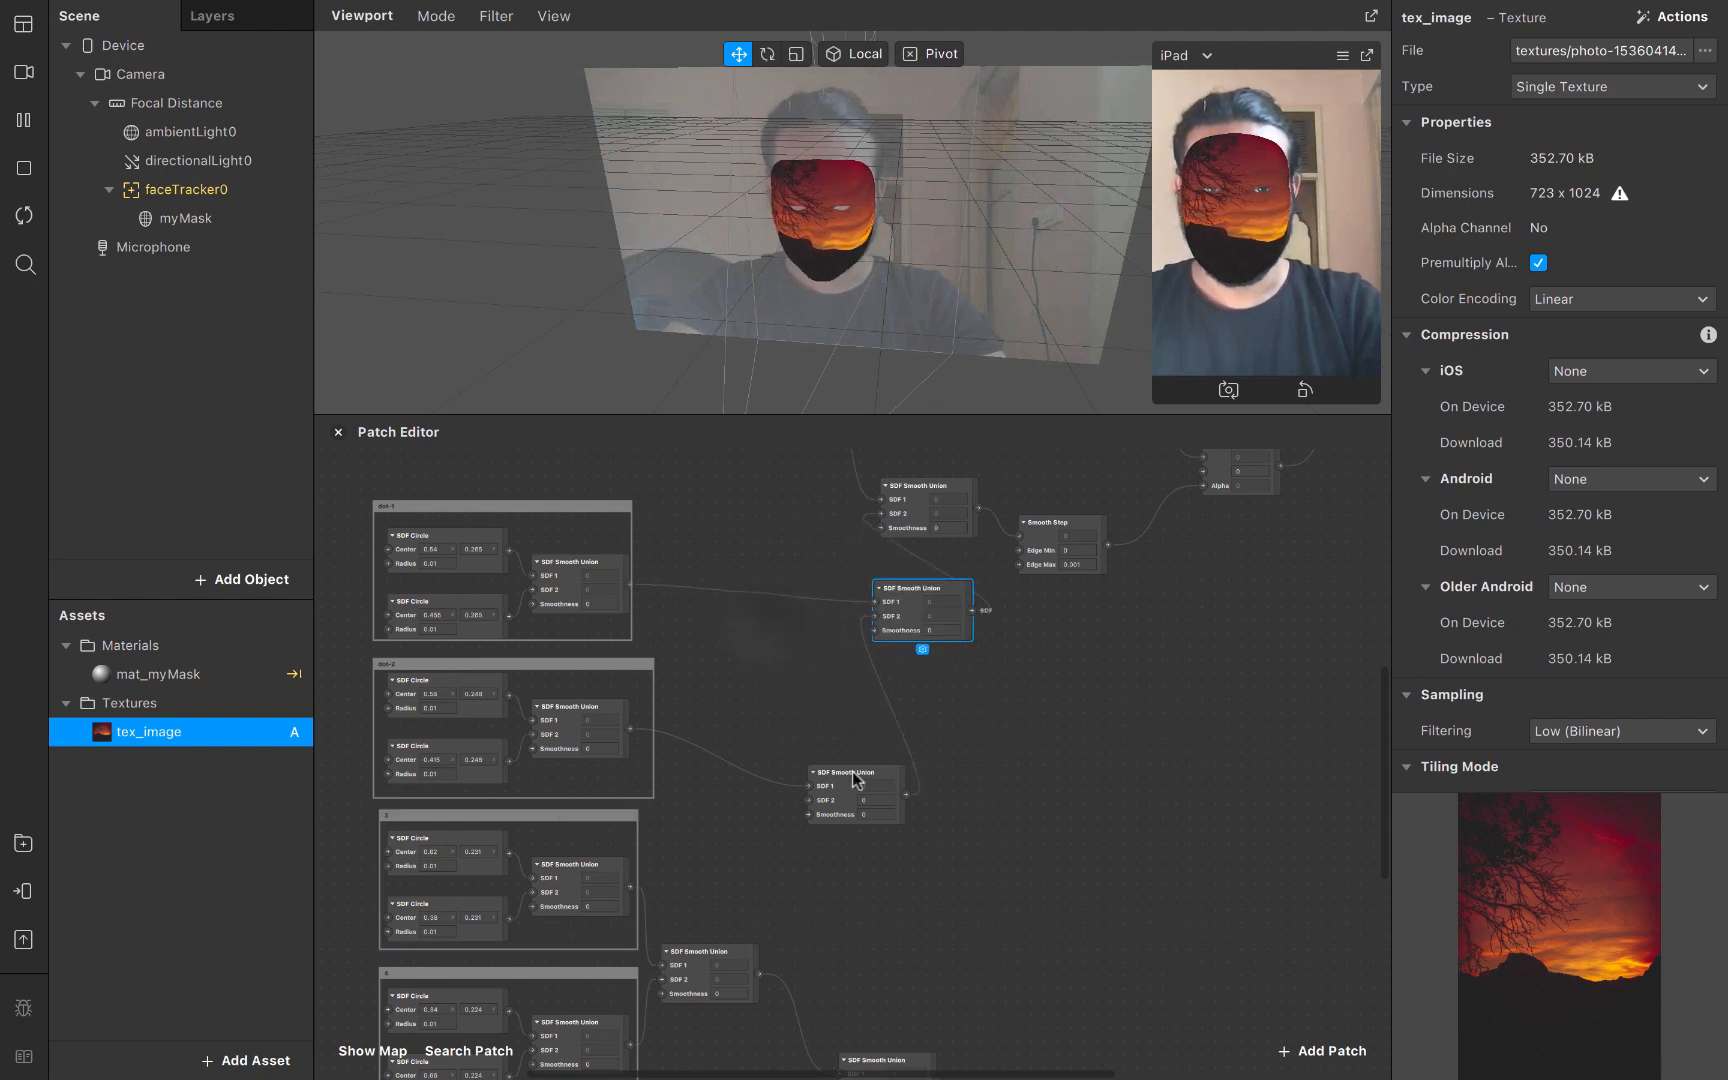
left_click_drag(852, 774, 759, 588)
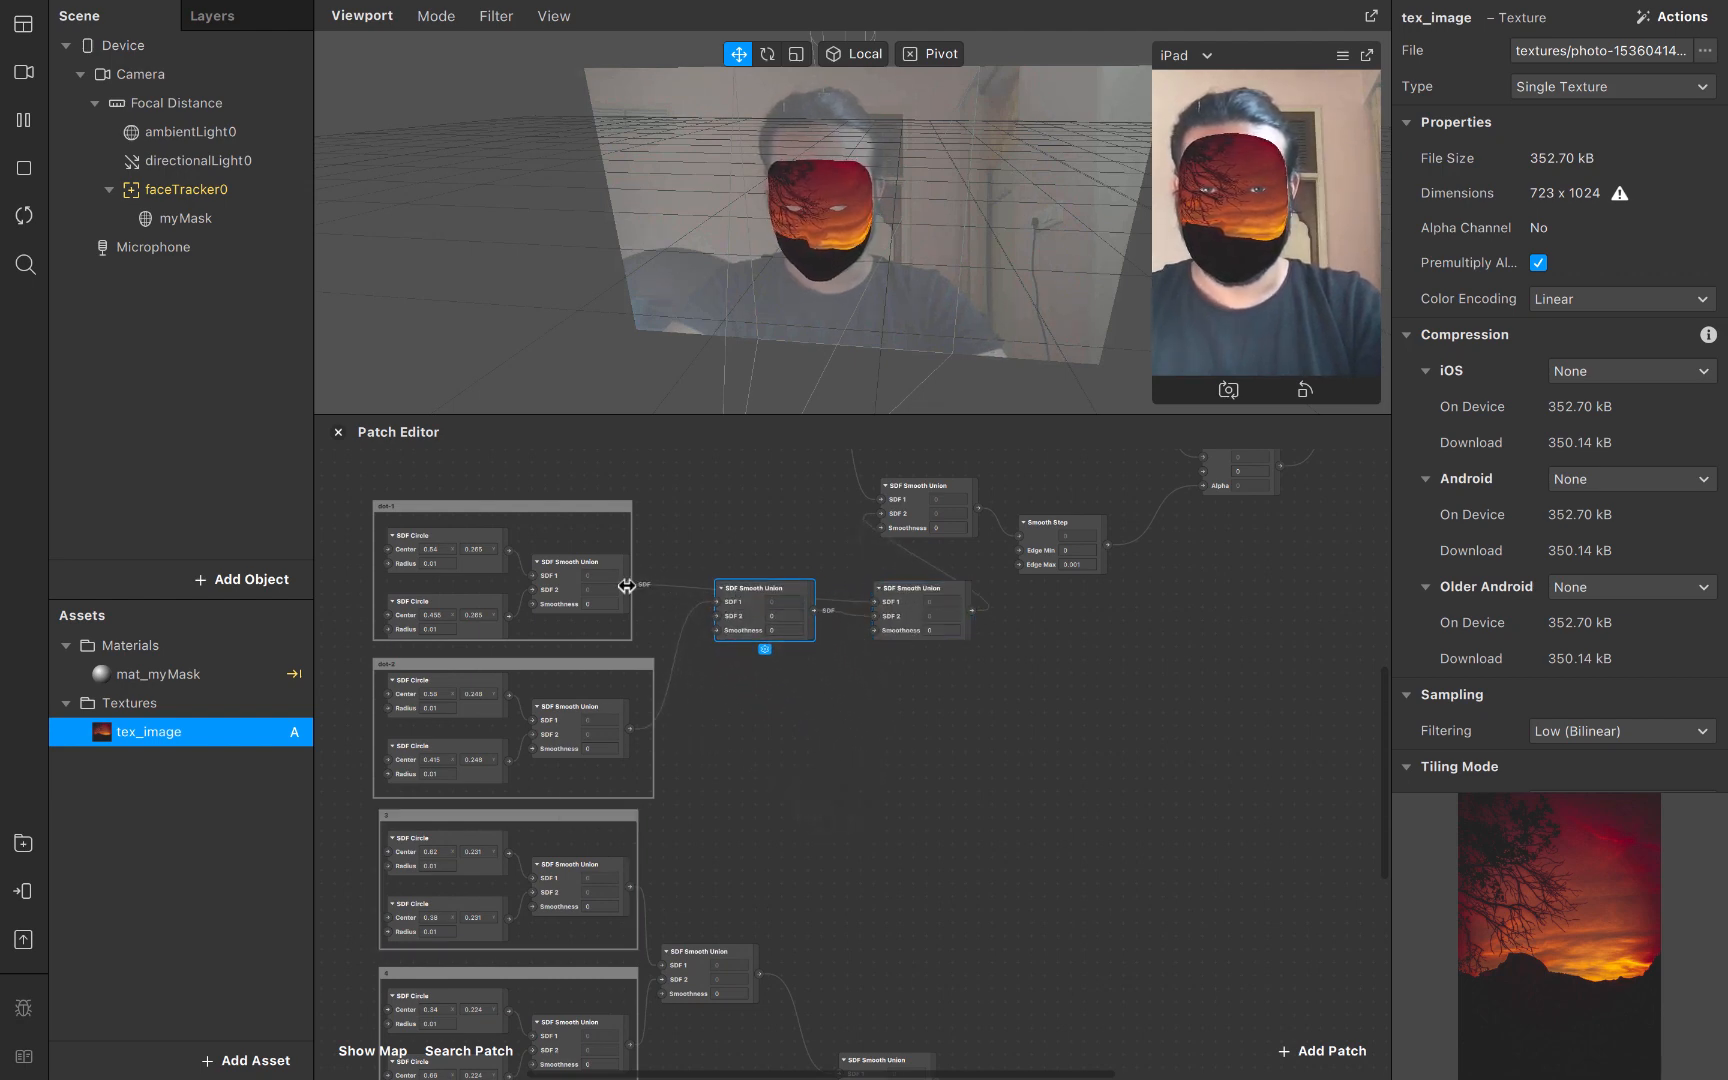
left_click_drag(626, 586, 655, 590)
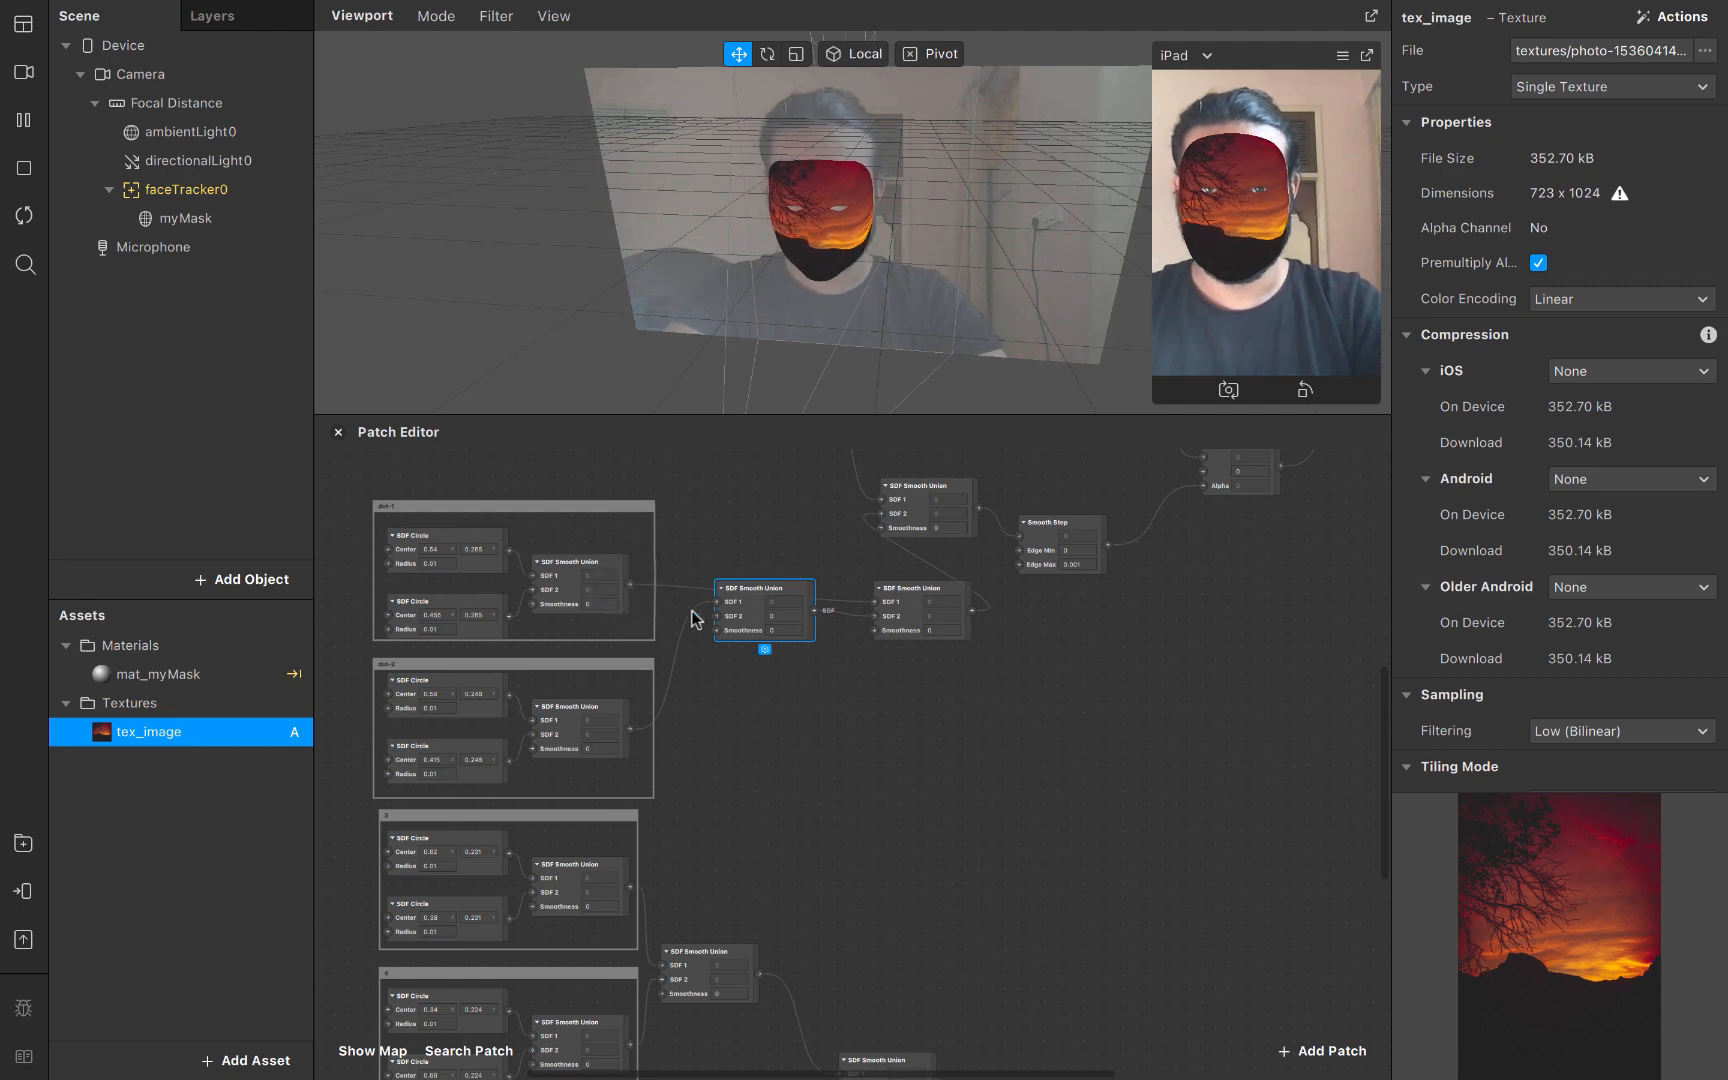
Connect dot-1 to SDF 1 and dot-2 to SDF 2 of one shared union, and shift the union of pairs 3 and 4 away from their comments
left_click(632, 588)
left_click_drag(632, 728, 748, 693)
scroll(746, 684, "down", 3)
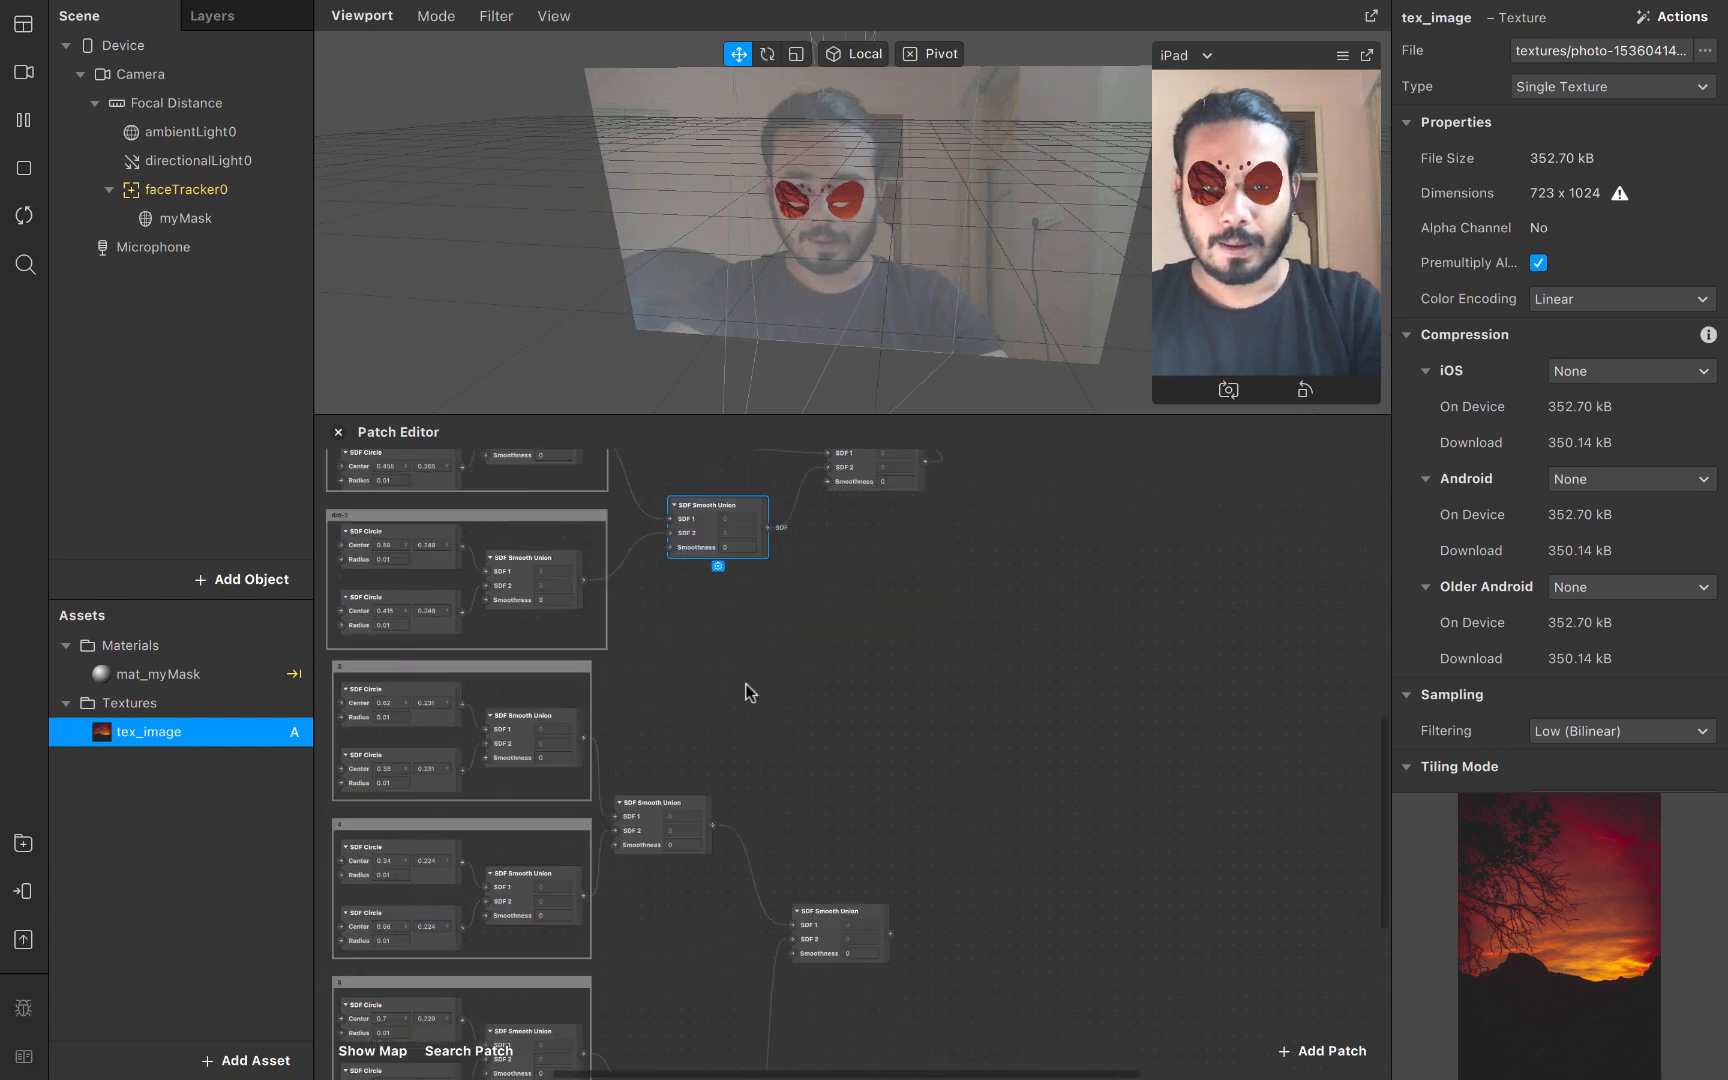
left_click_drag(658, 816, 701, 809)
scroll(701, 809, "up", 2)
scroll(701, 809, "down", 2)
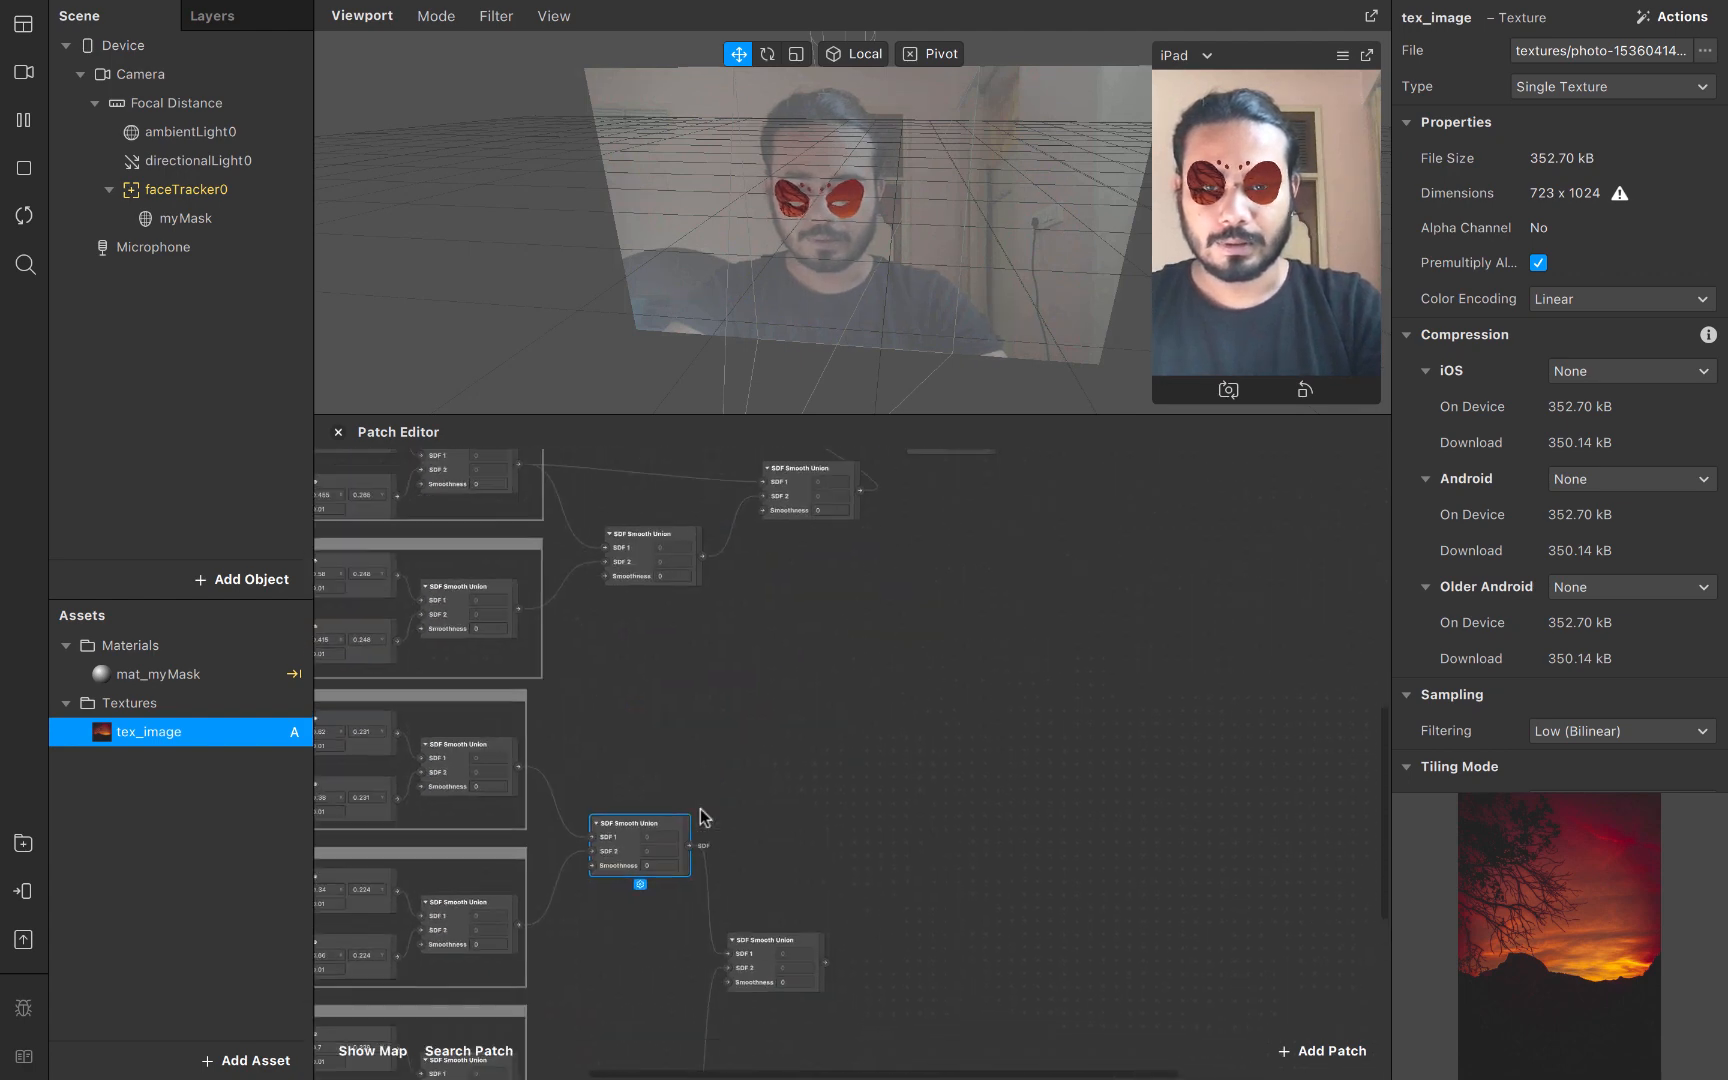
Add an SDF Smooth Union joining the dot-1/dot-2 union as SDF 1 and the combined union of pairs 3 to 6 as SDF 2
scroll(701, 809, "right", 3)
left_click_drag(631, 558, 711, 660)
type("sdf sm")
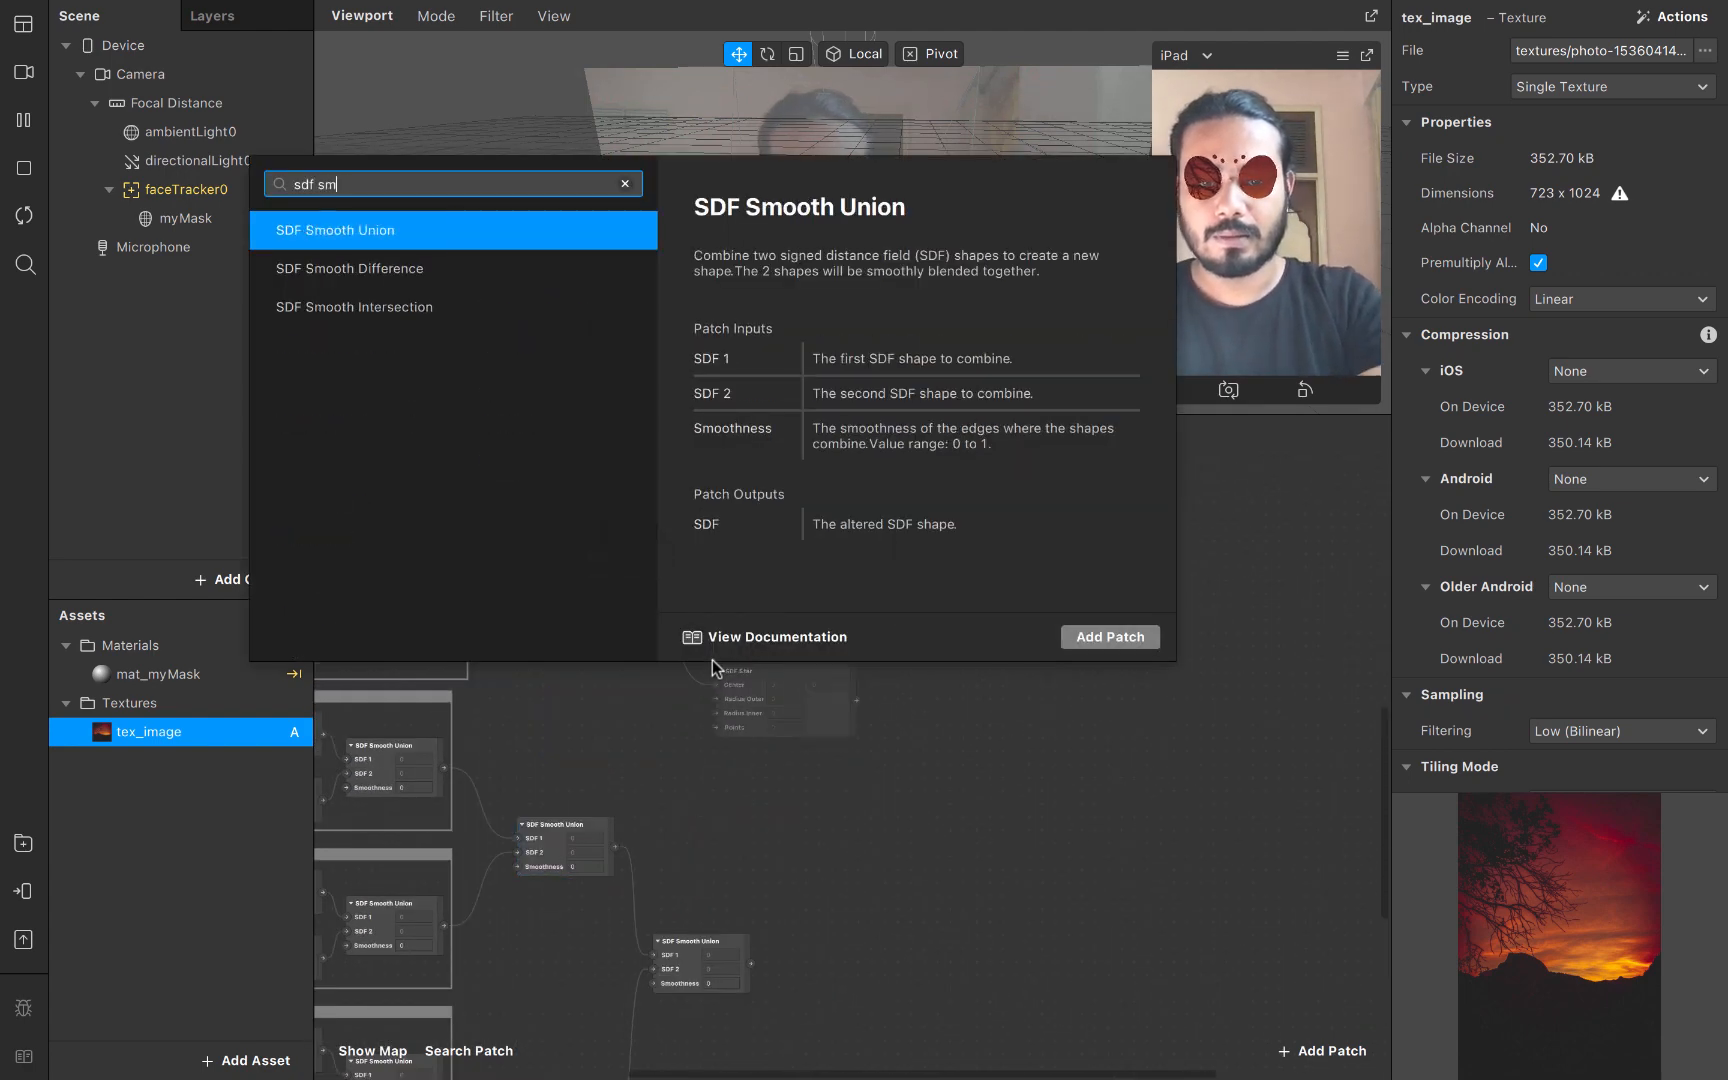
key("Return")
left_click_drag(751, 963, 718, 698)
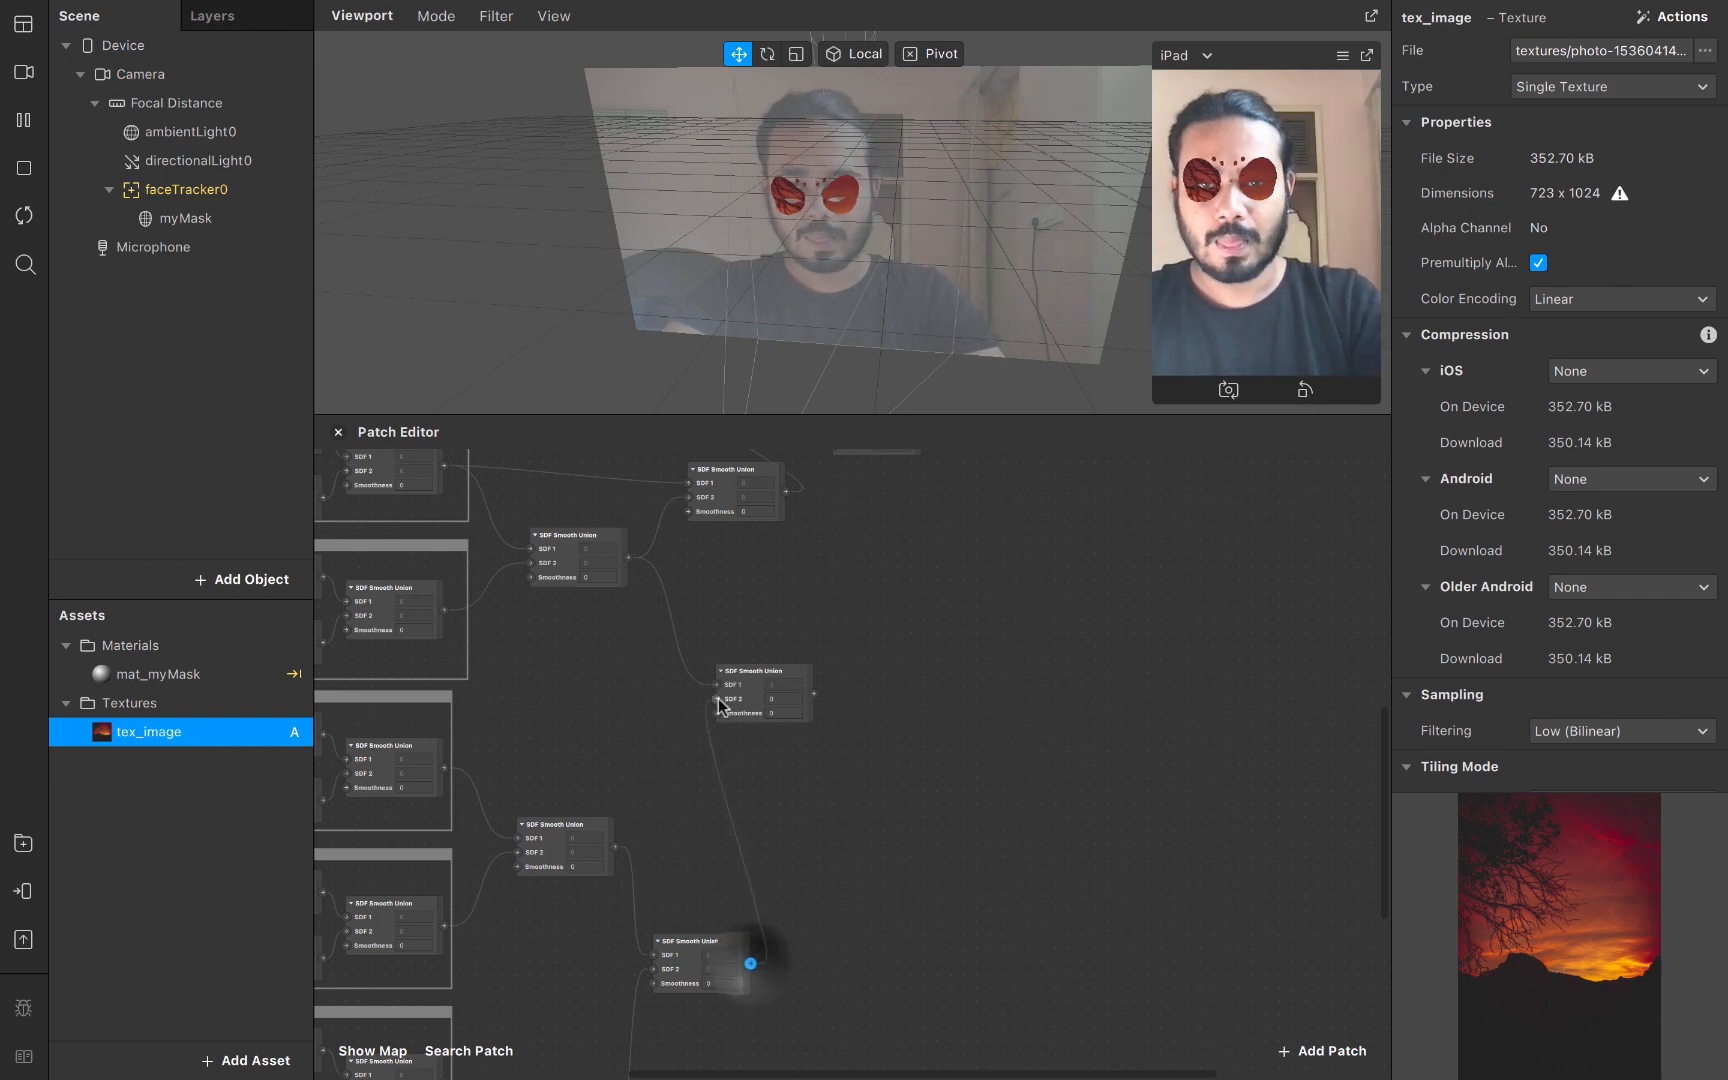
Replace the redundant intermediate union by connecting the new all-dots union to SDF 2 of the union feeding Smooth Step
scroll(718, 700, "down", 2)
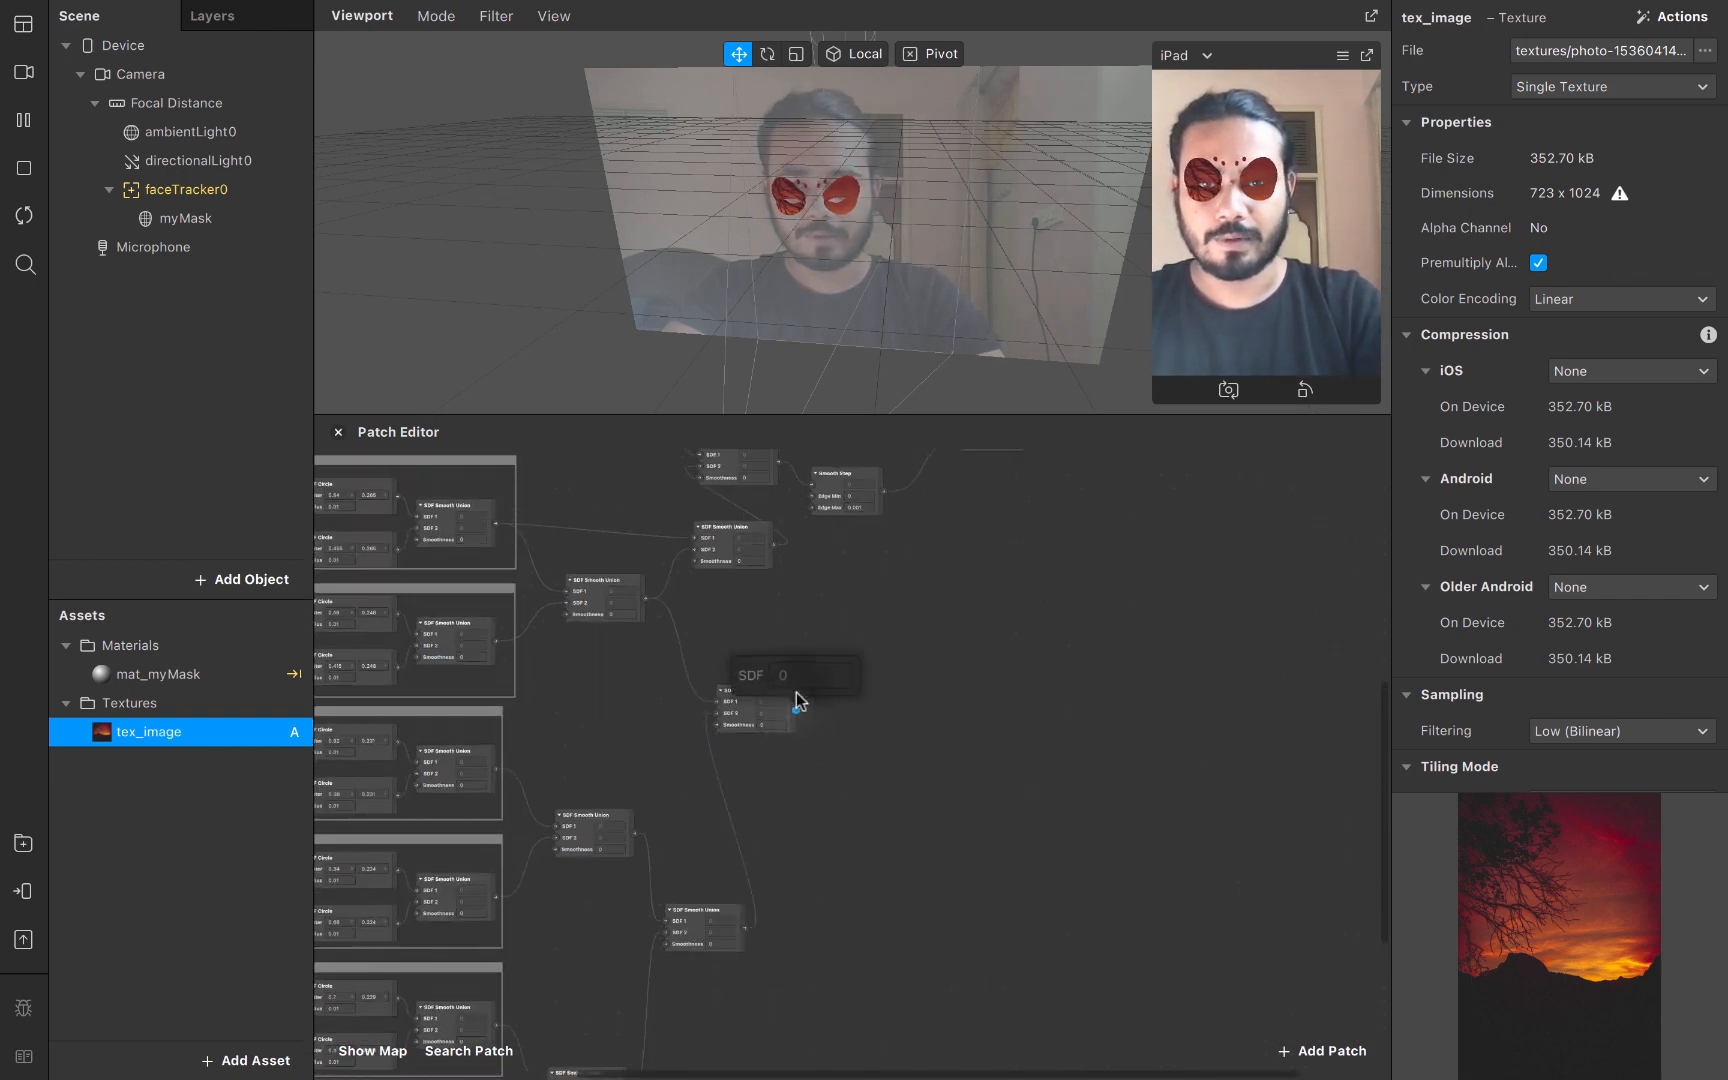
scroll(720, 533, "up", 5)
left_click_drag(776, 793, 683, 558)
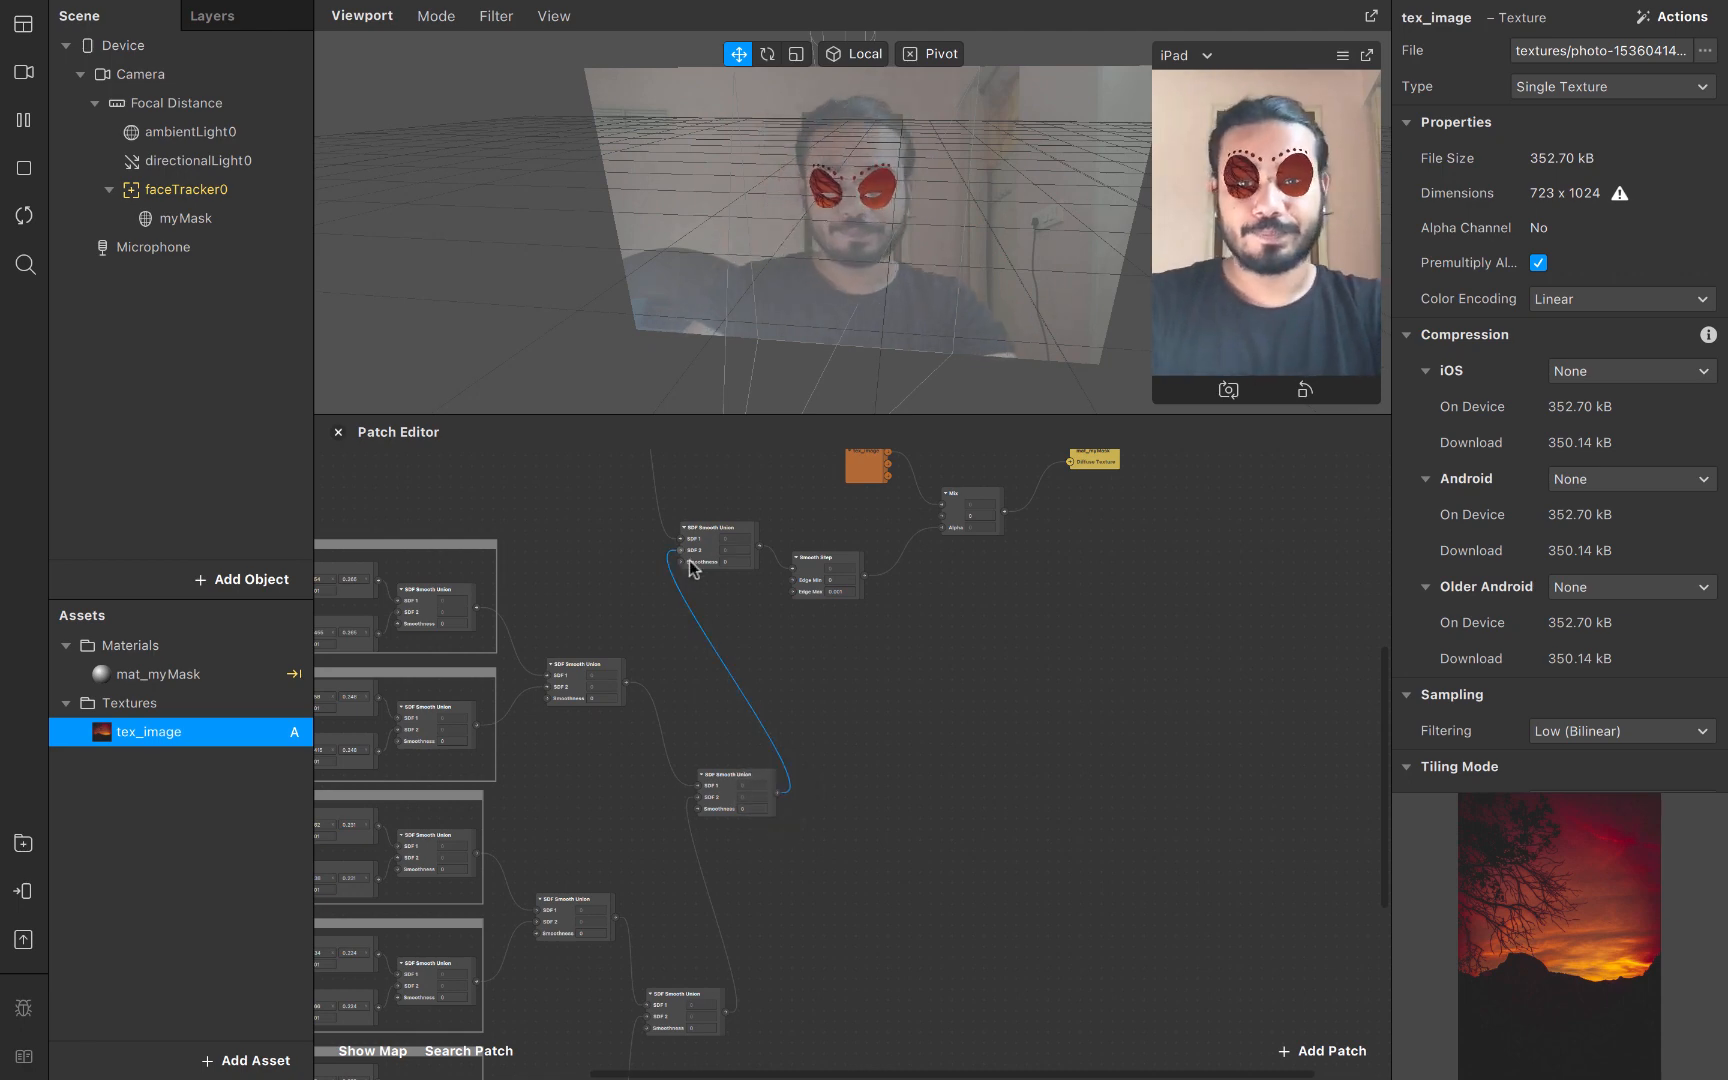
Review the commented circle pairs from dot-1 through 6, their centre values and their union connections
left_click(811, 645)
scroll(811, 645, "left", 5)
scroll(811, 645, "down", 2)
scroll(764, 667, "up", 5, "ctrl")
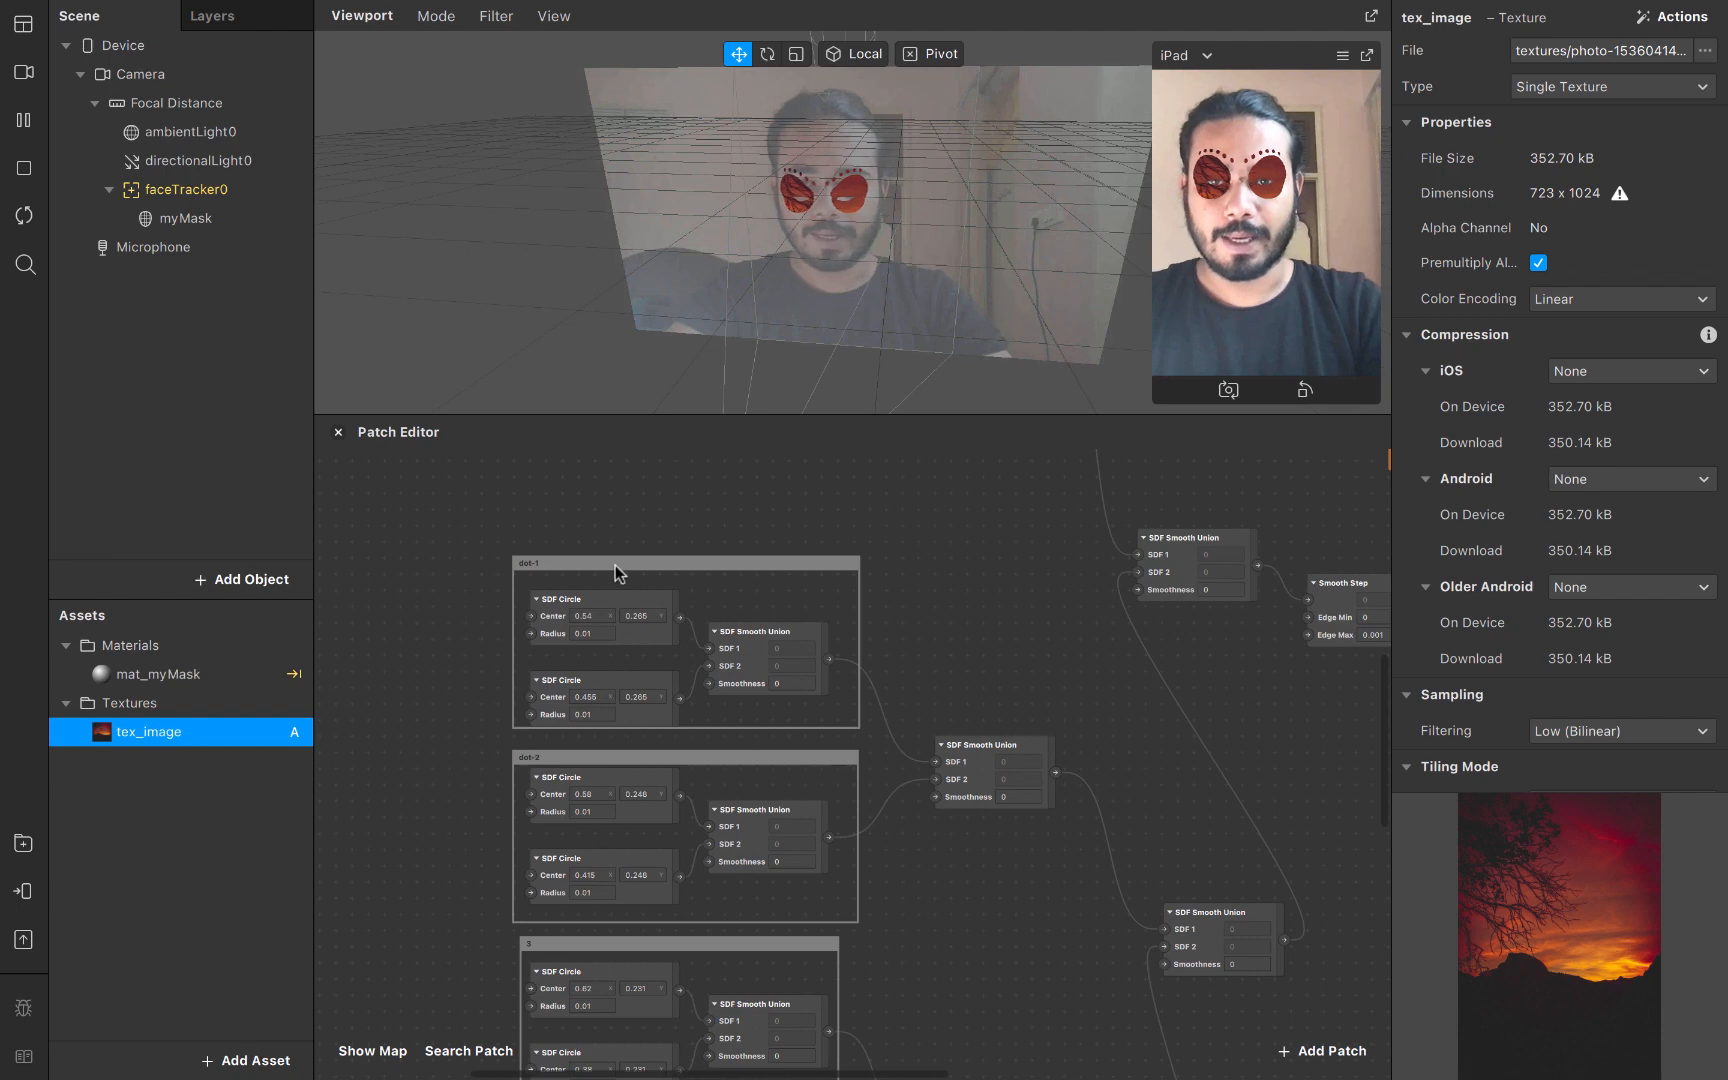
left_click(616, 566)
left_click(633, 814)
scroll(633, 814, "down", 5)
scroll(633, 814, "left", 1)
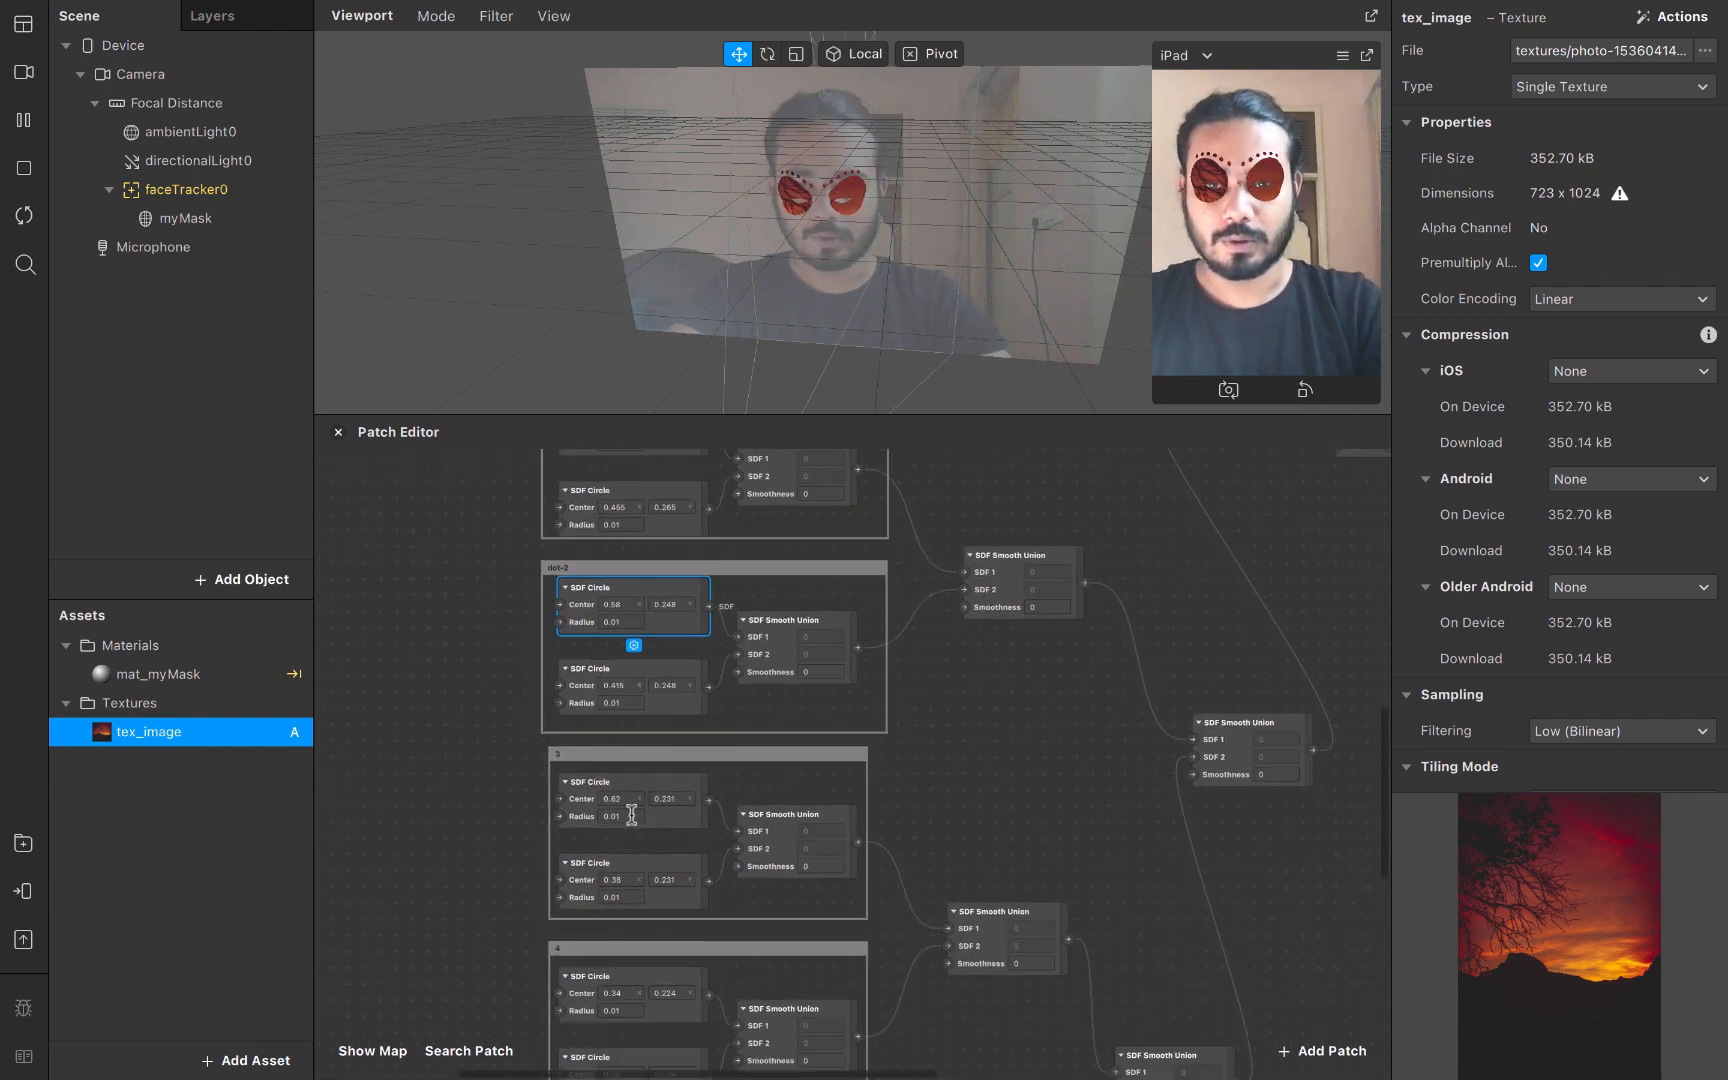
scroll(631, 815, "down", 10)
scroll(631, 815, "right", 2)
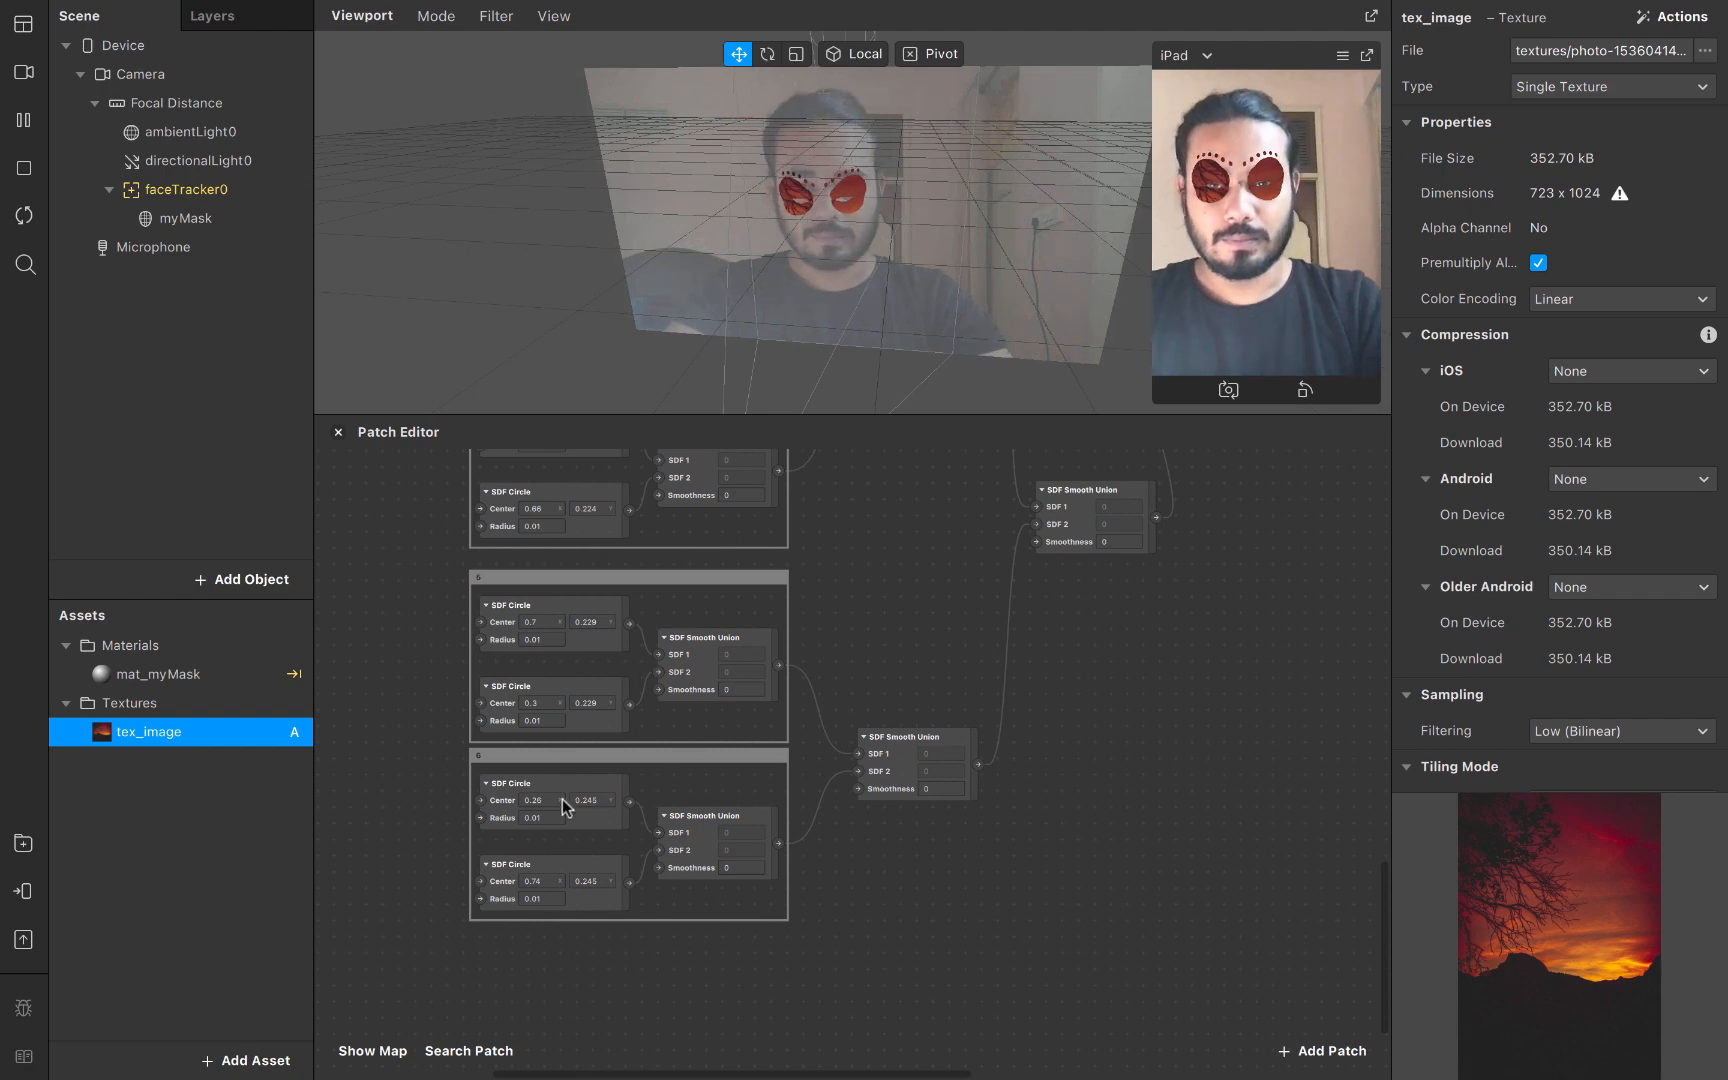
left_click(589, 824)
left_click(568, 865)
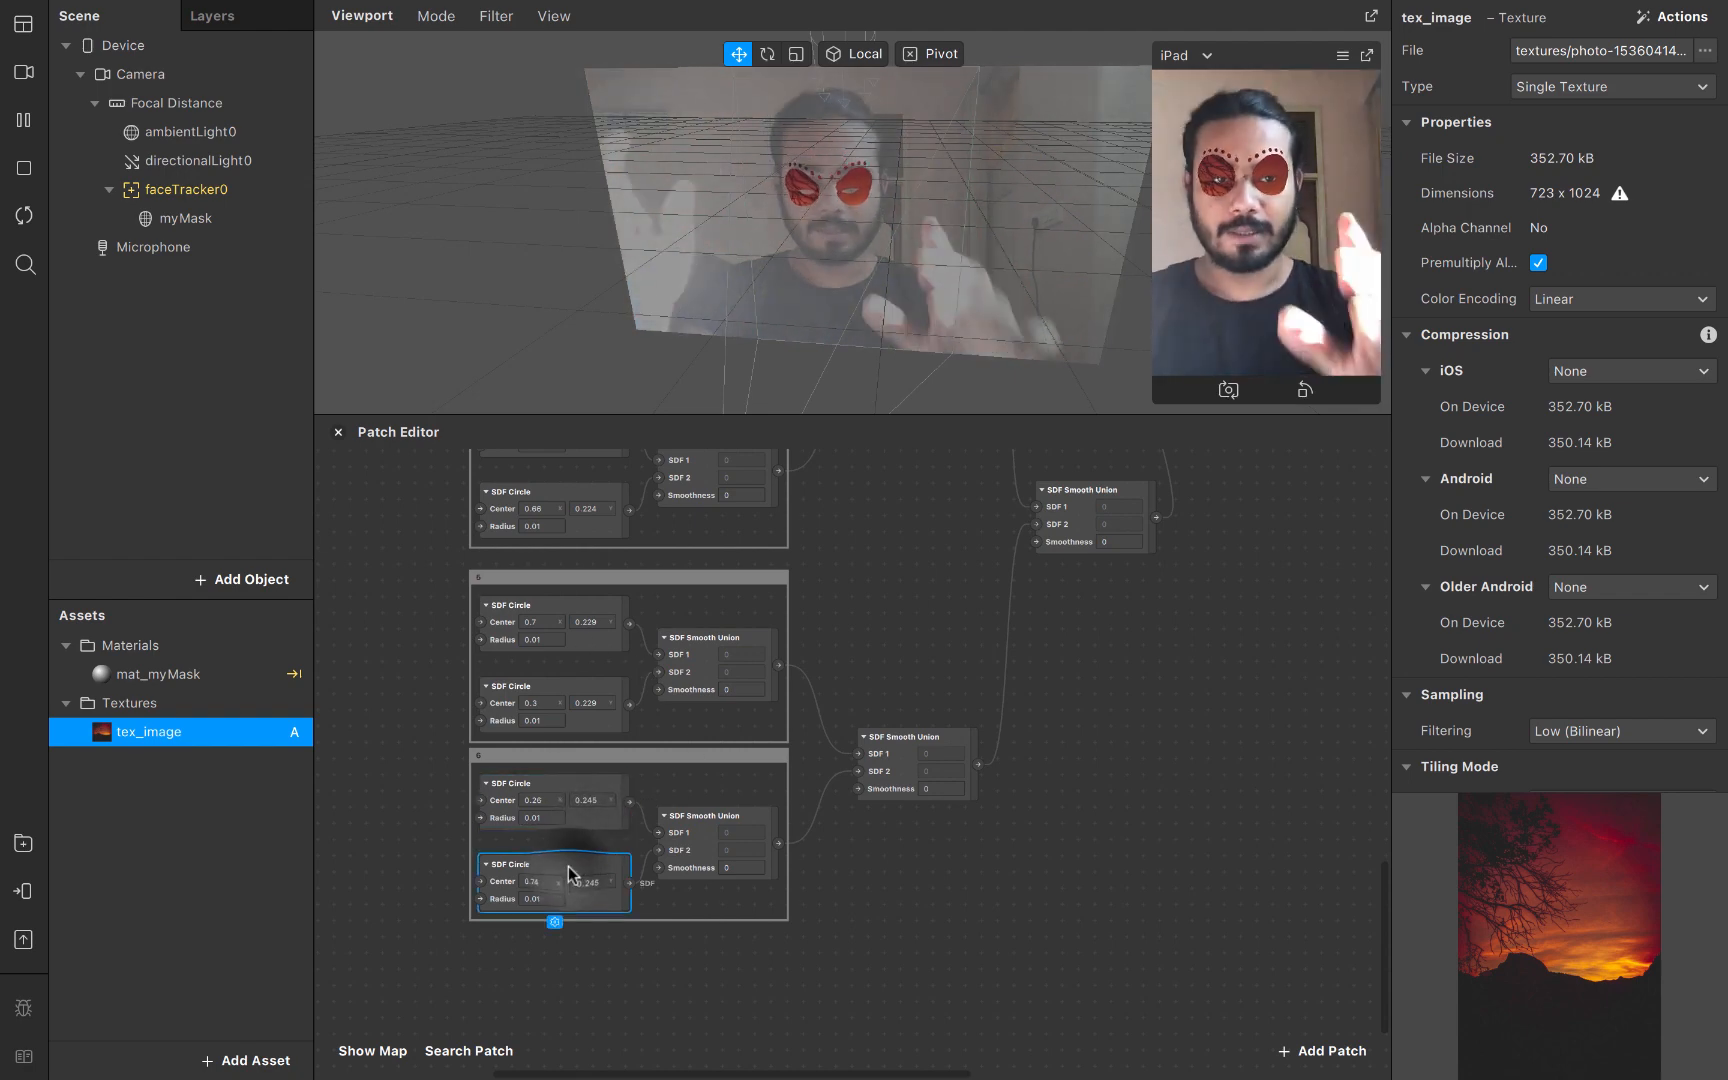
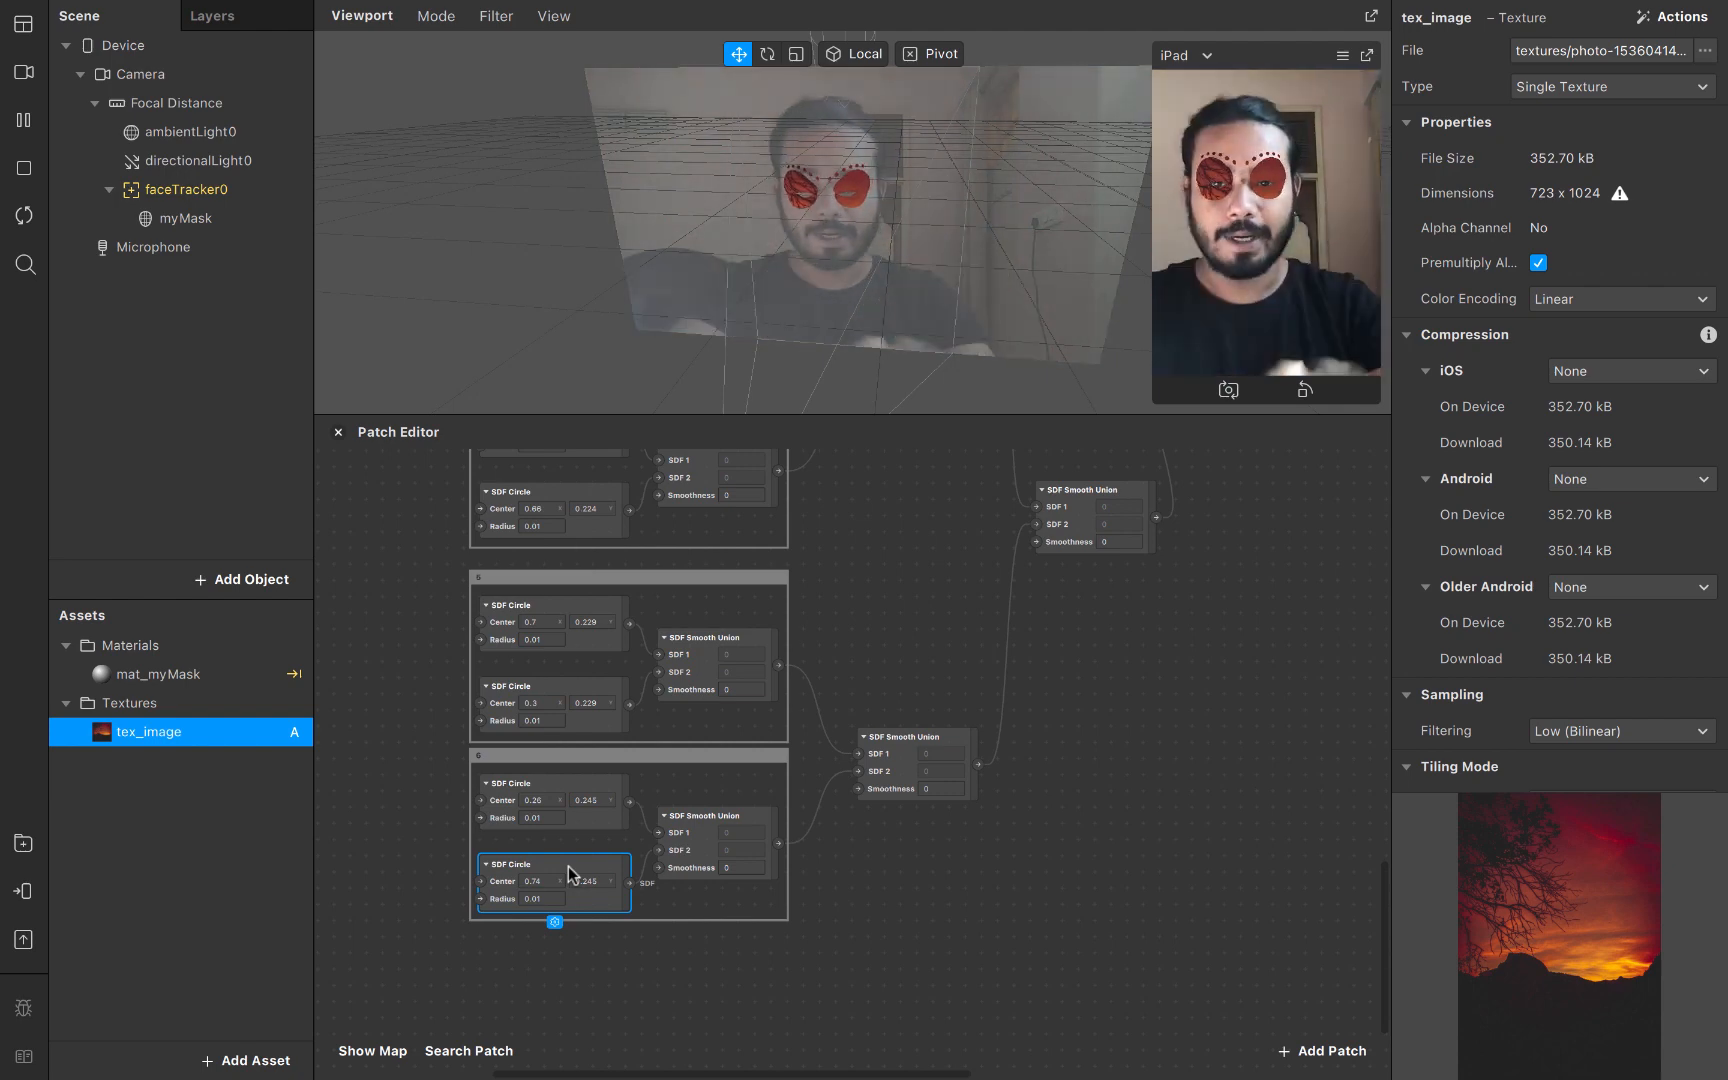
Trace the dot pairs' union connections from pair 6 up to the union that feeds Smooth Step
left_click(923, 856)
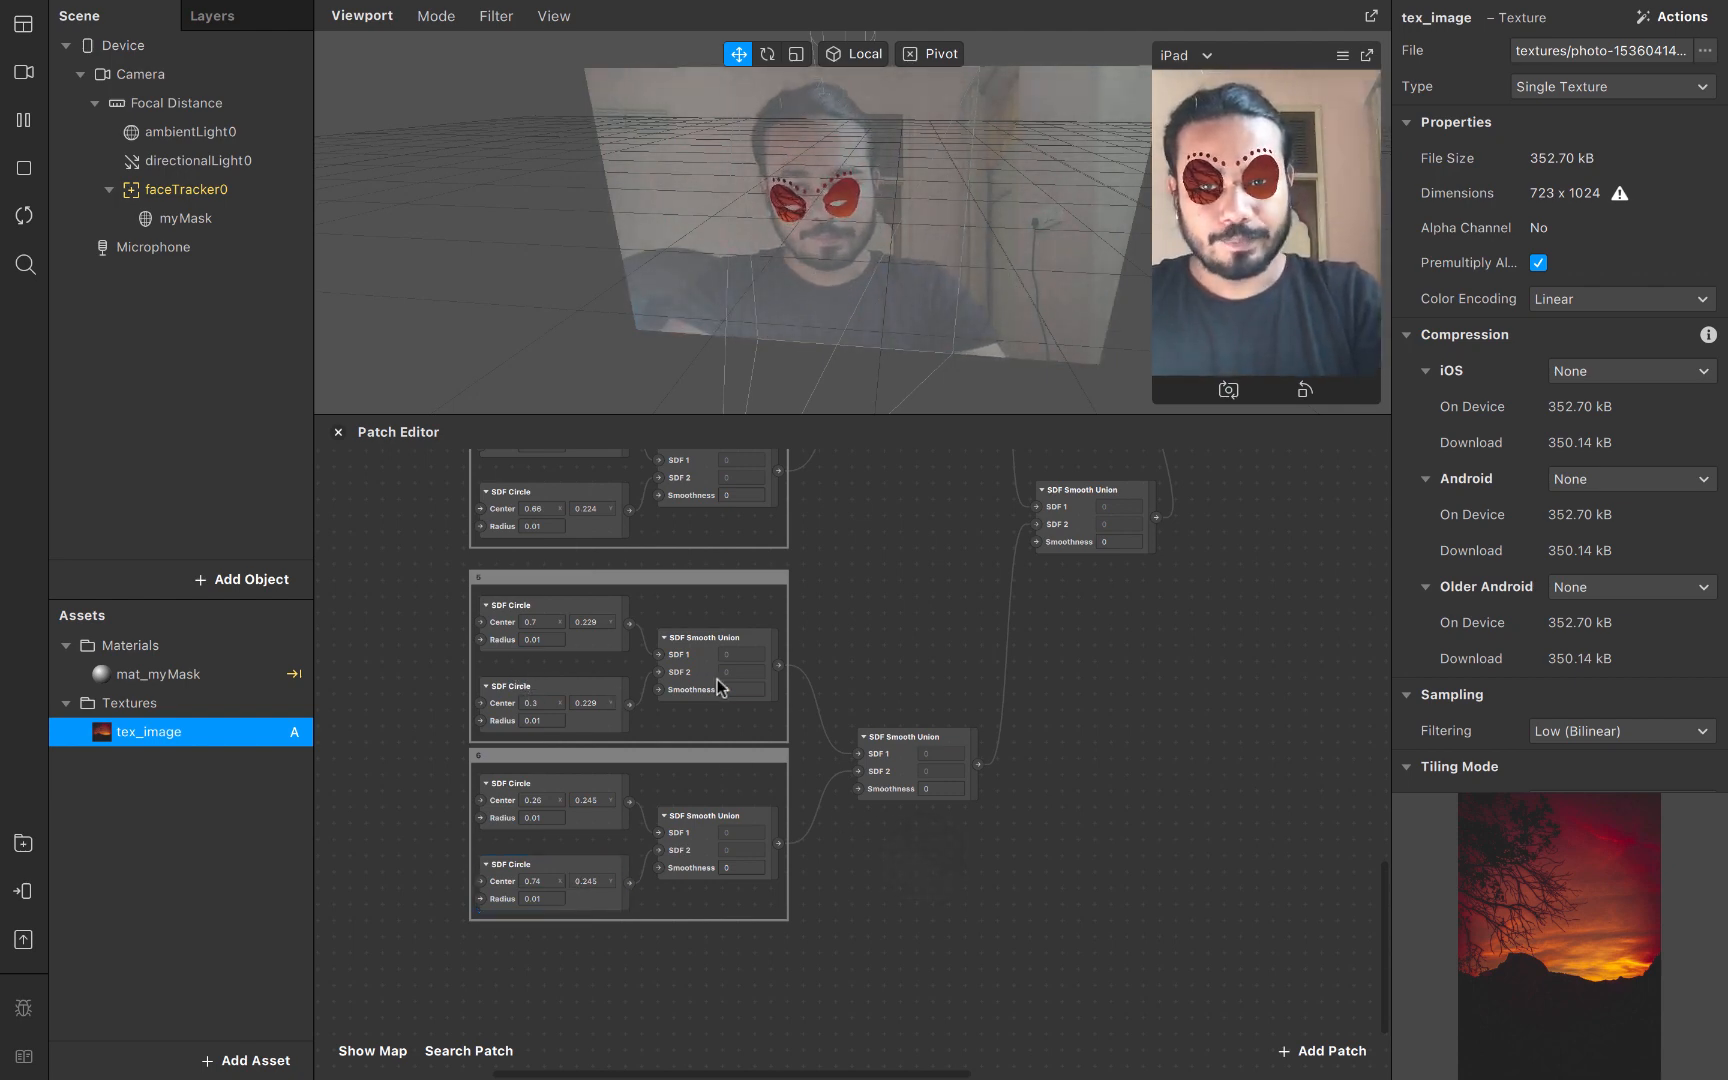
scroll(768, 724, "up", 5)
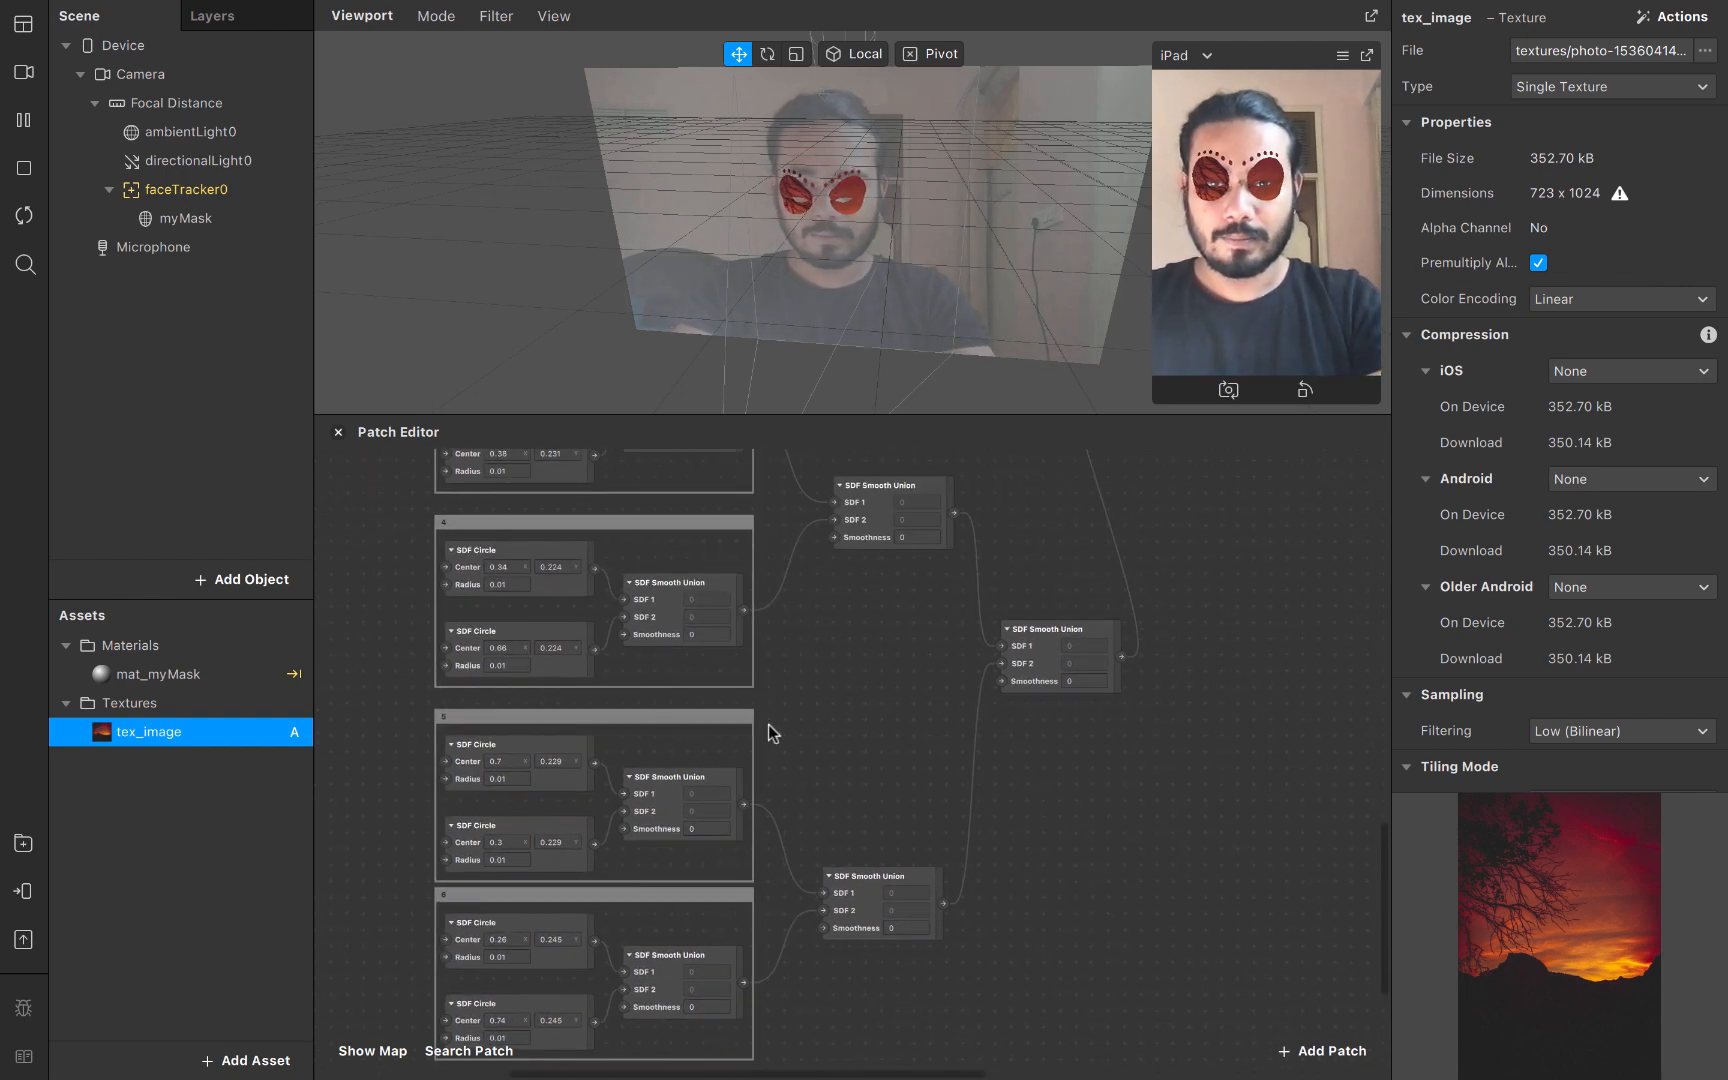
scroll(768, 724, "up", 4)
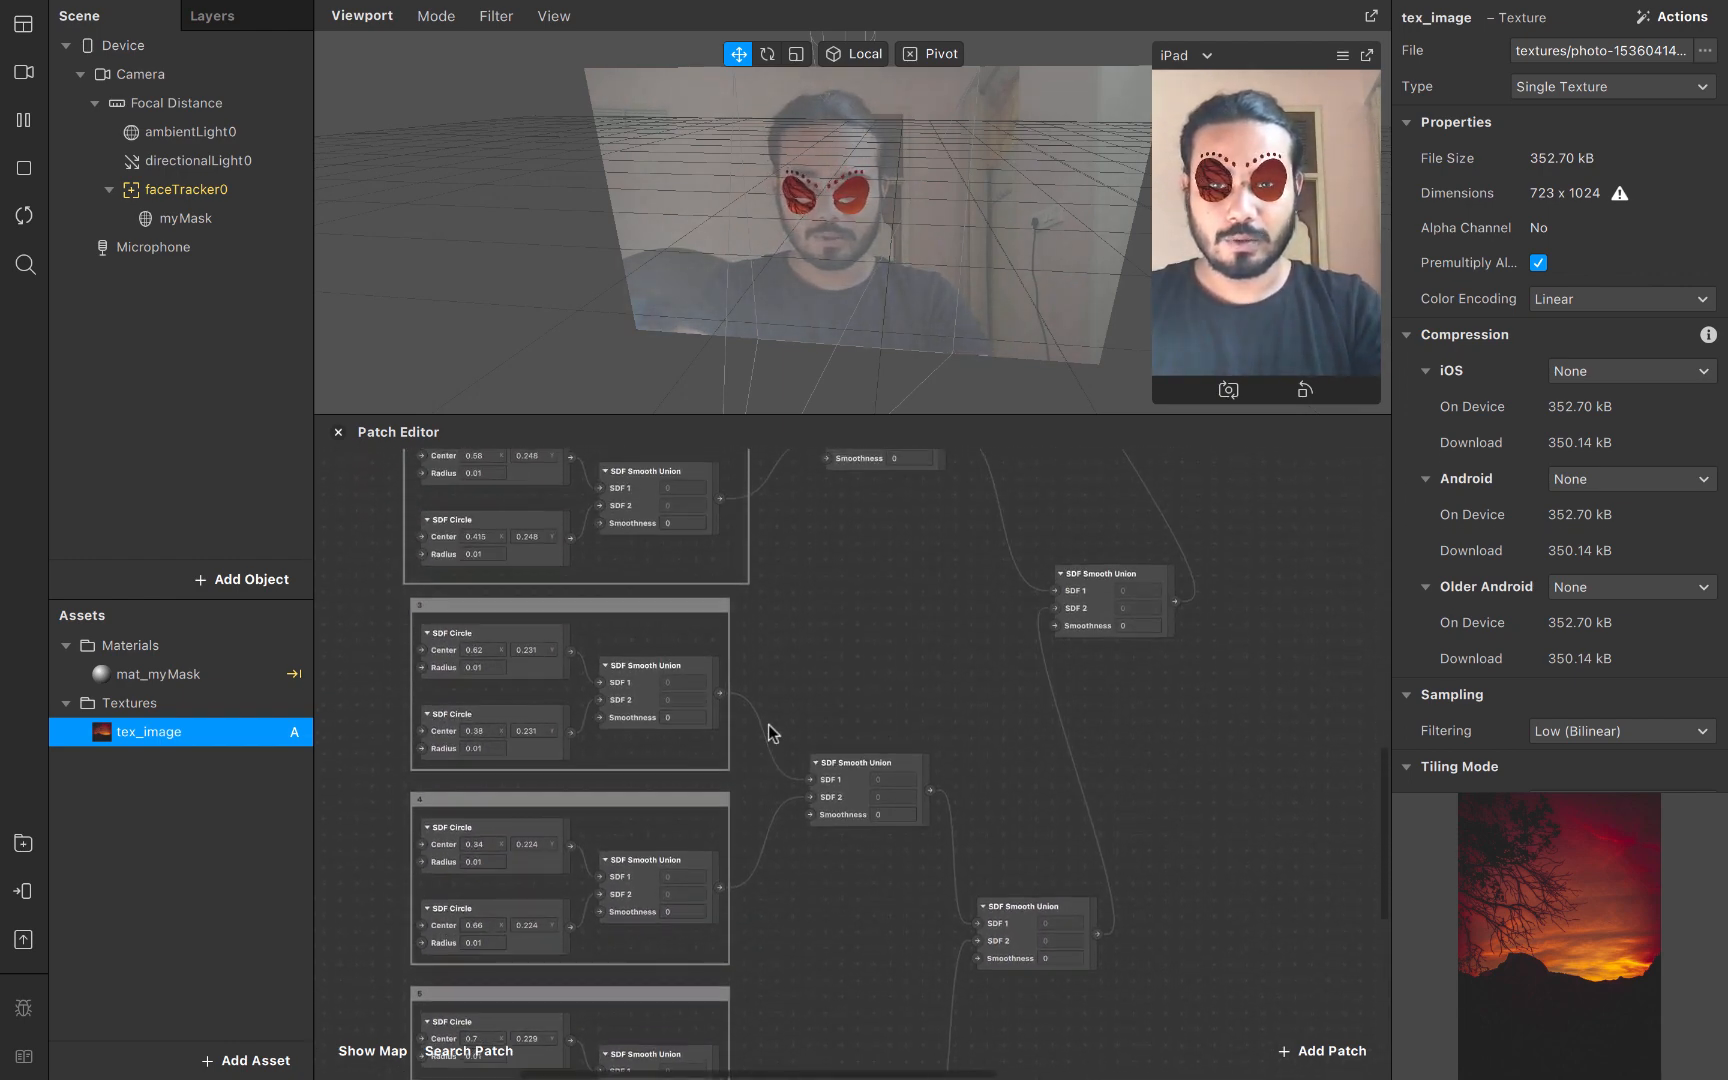
scroll(768, 724, "up", 6)
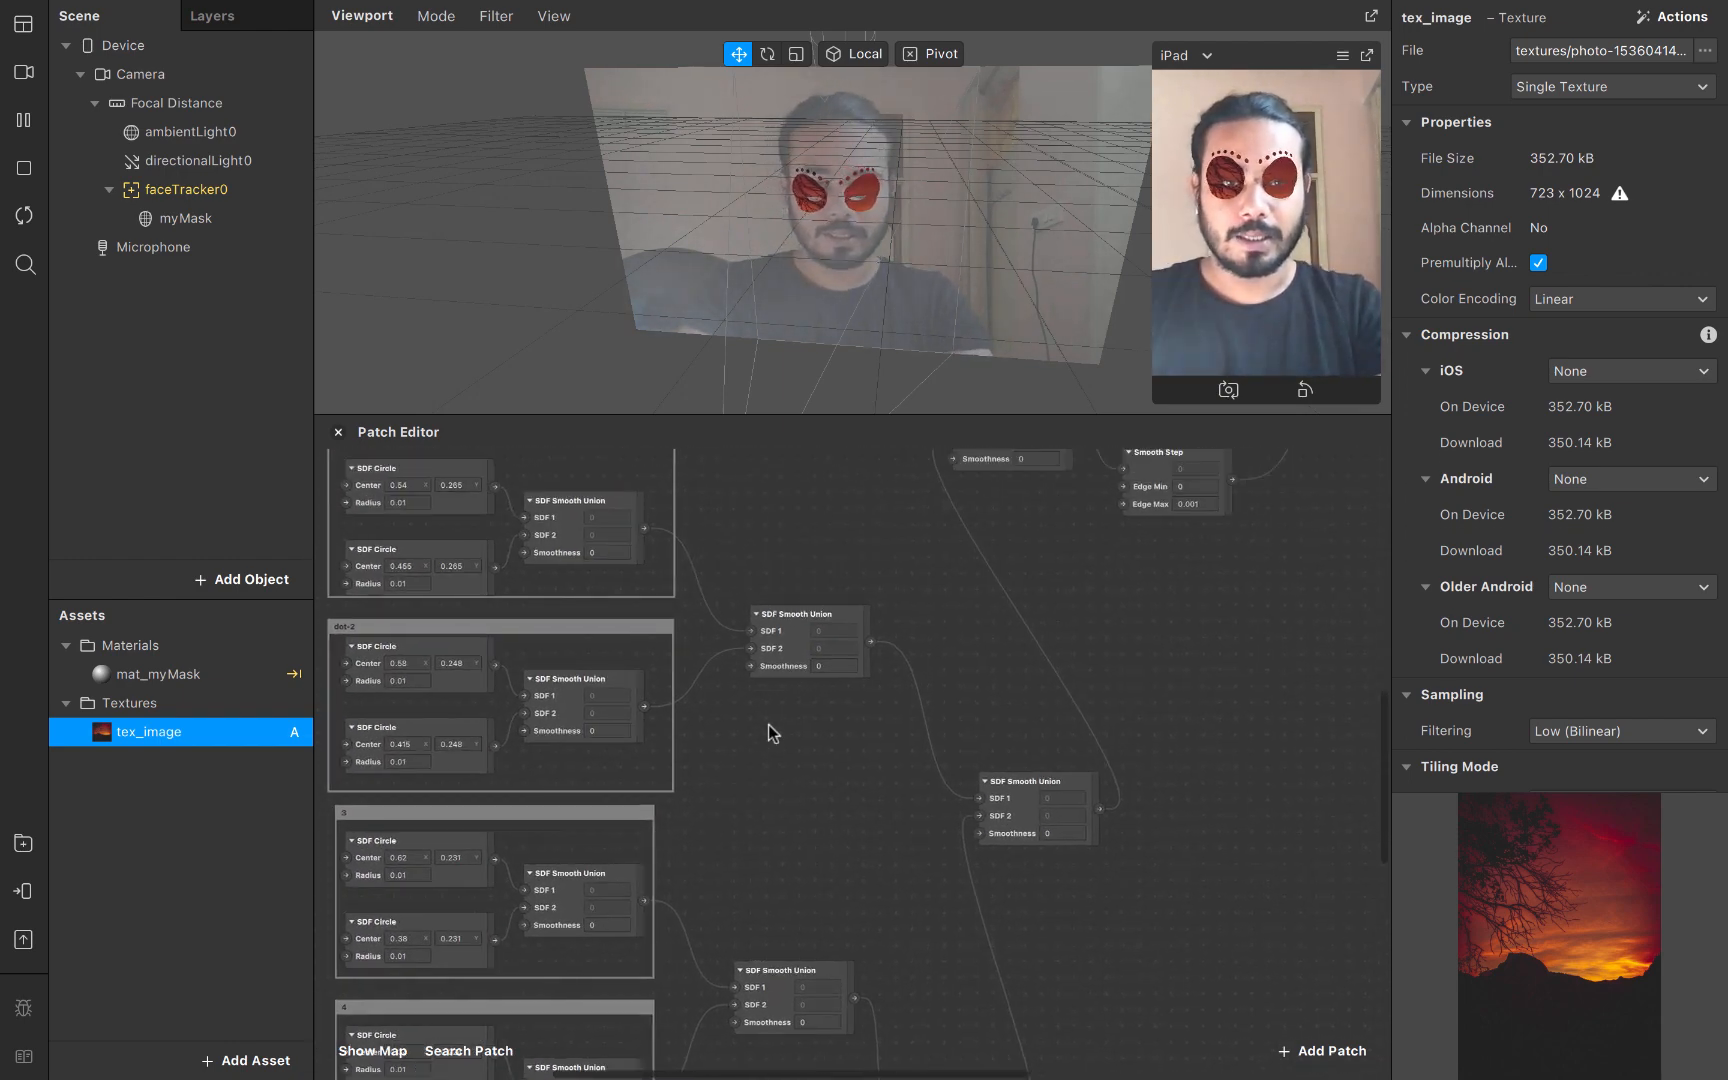
left_click(968, 648)
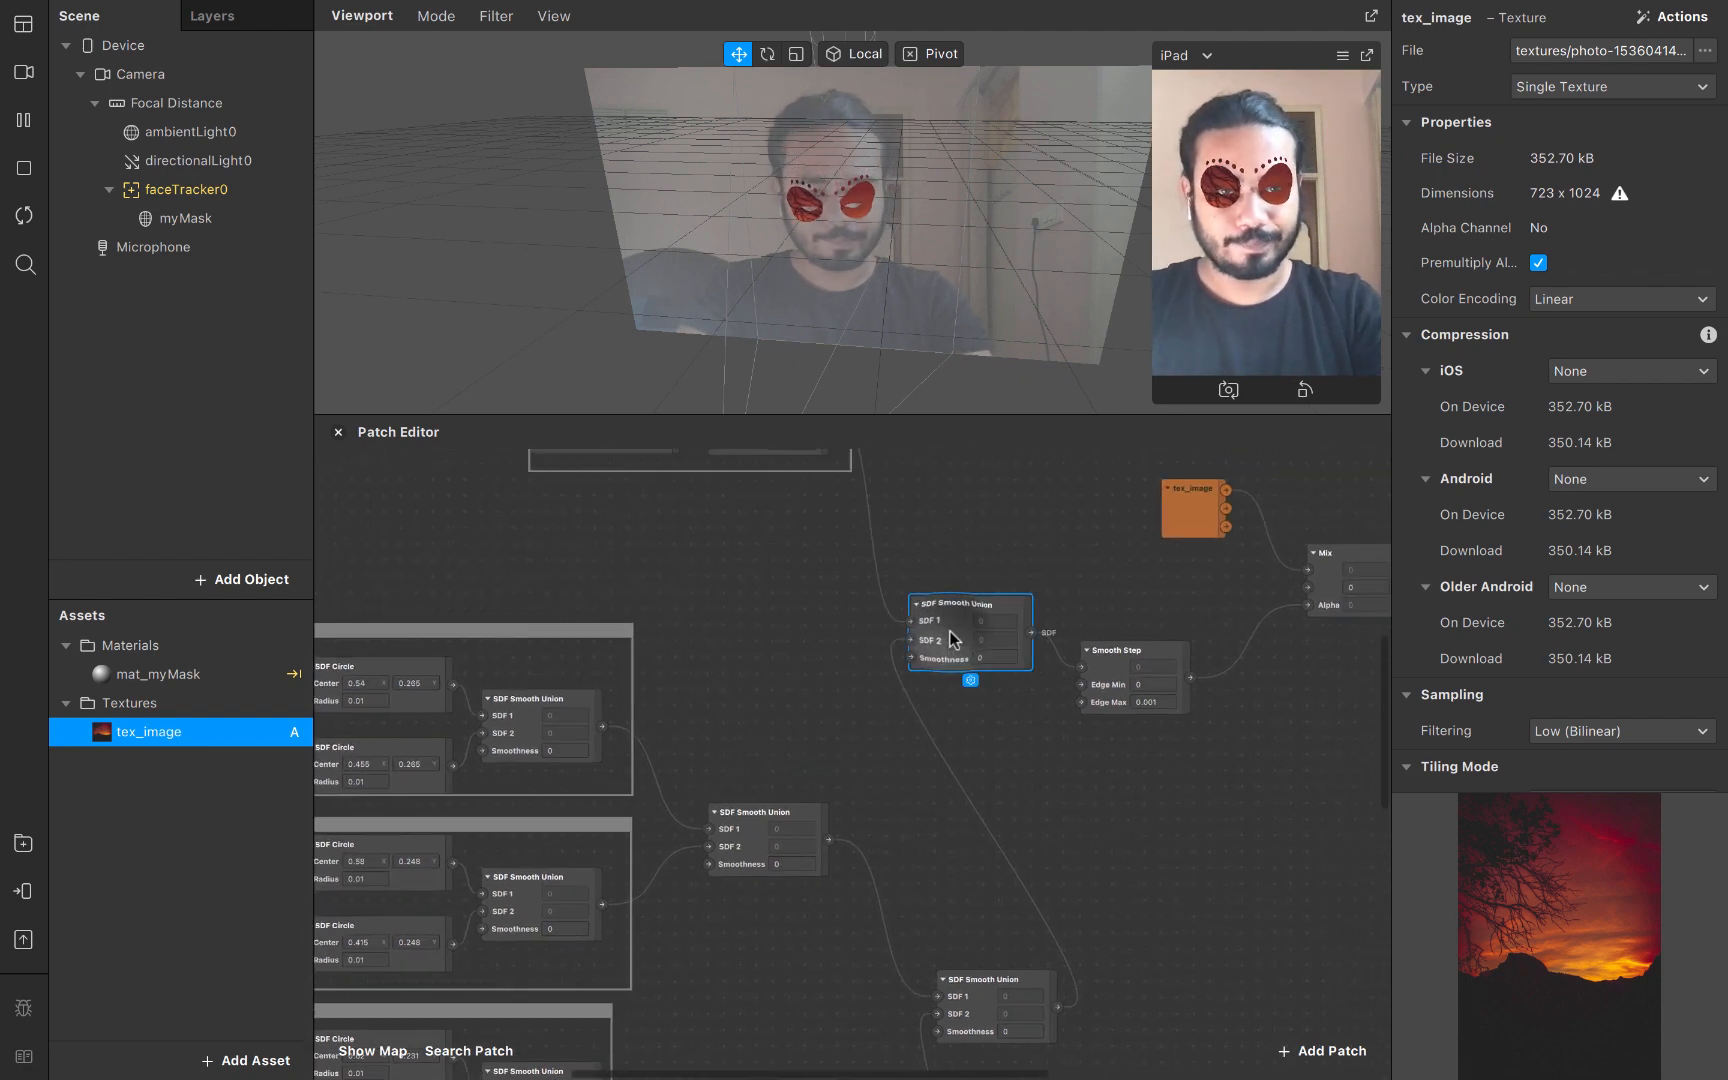
scroll(1022, 914, "down", 2)
scroll(1023, 916, "down", 5)
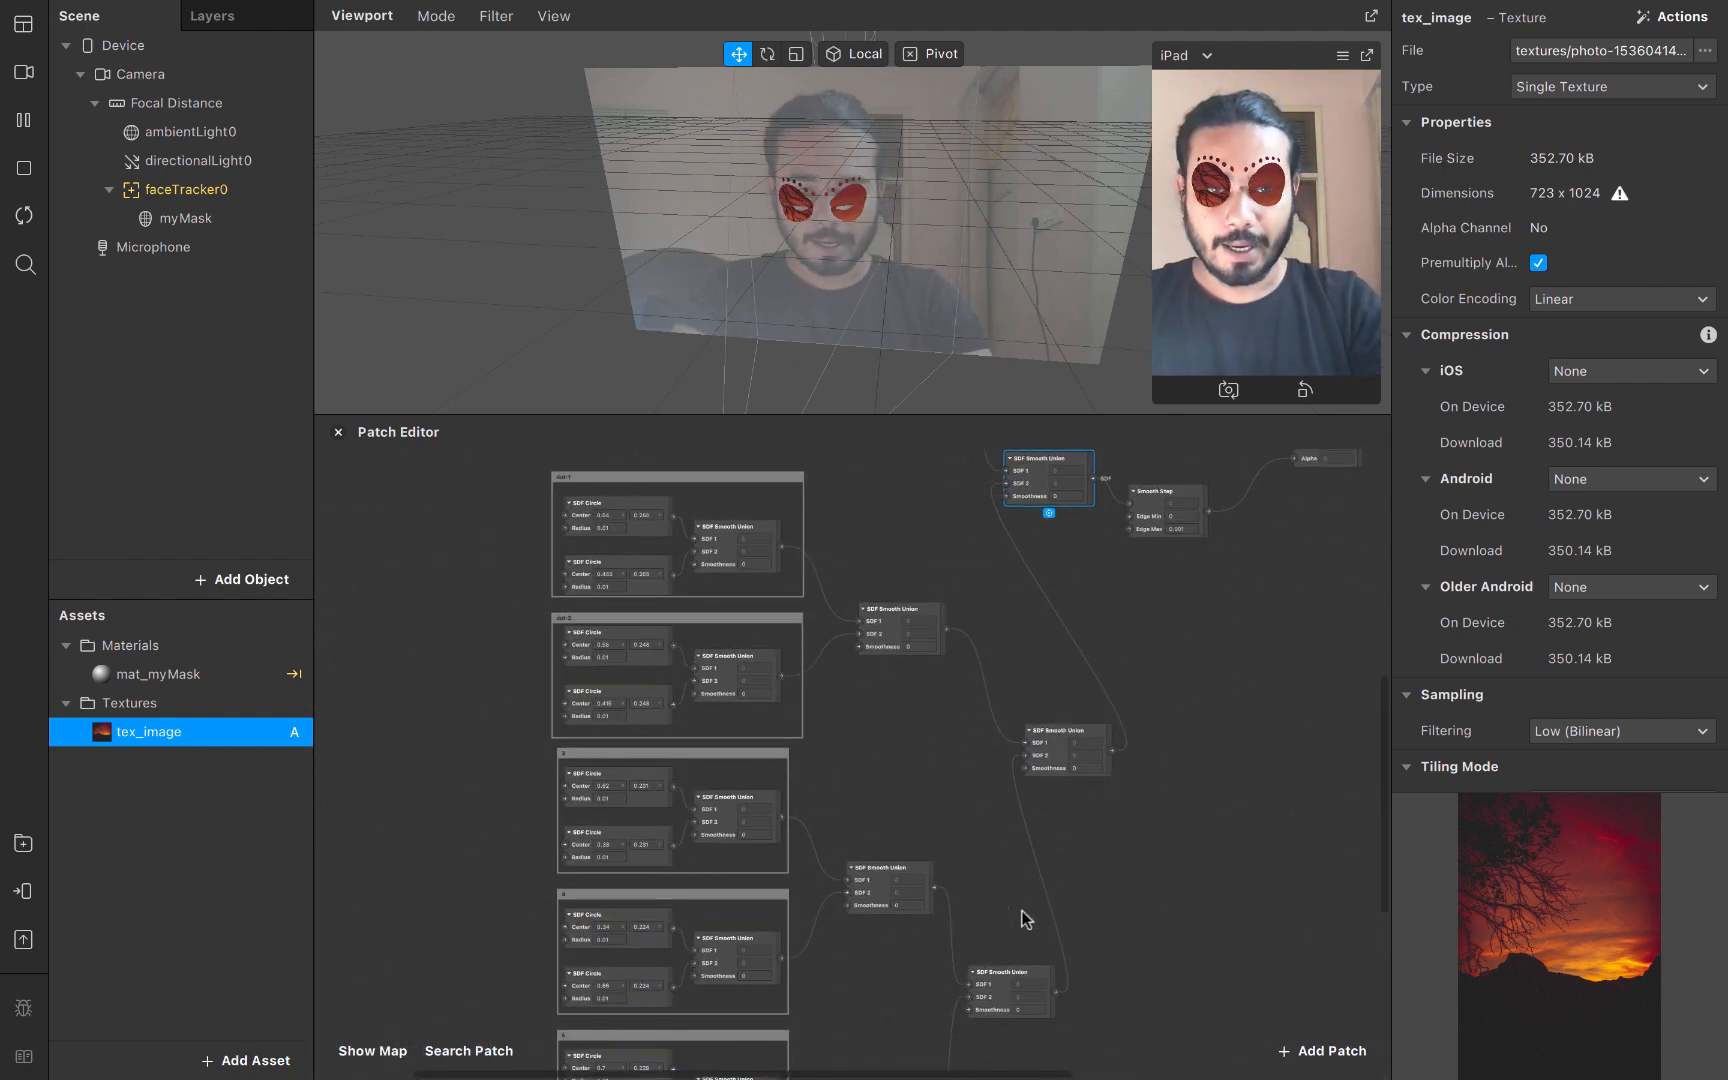
Move the final SDF Smooth Union, Smooth Step, Mix, tex_image and mat_myMask patches farther away from the dot groups
scroll(1025, 918, "down", 2)
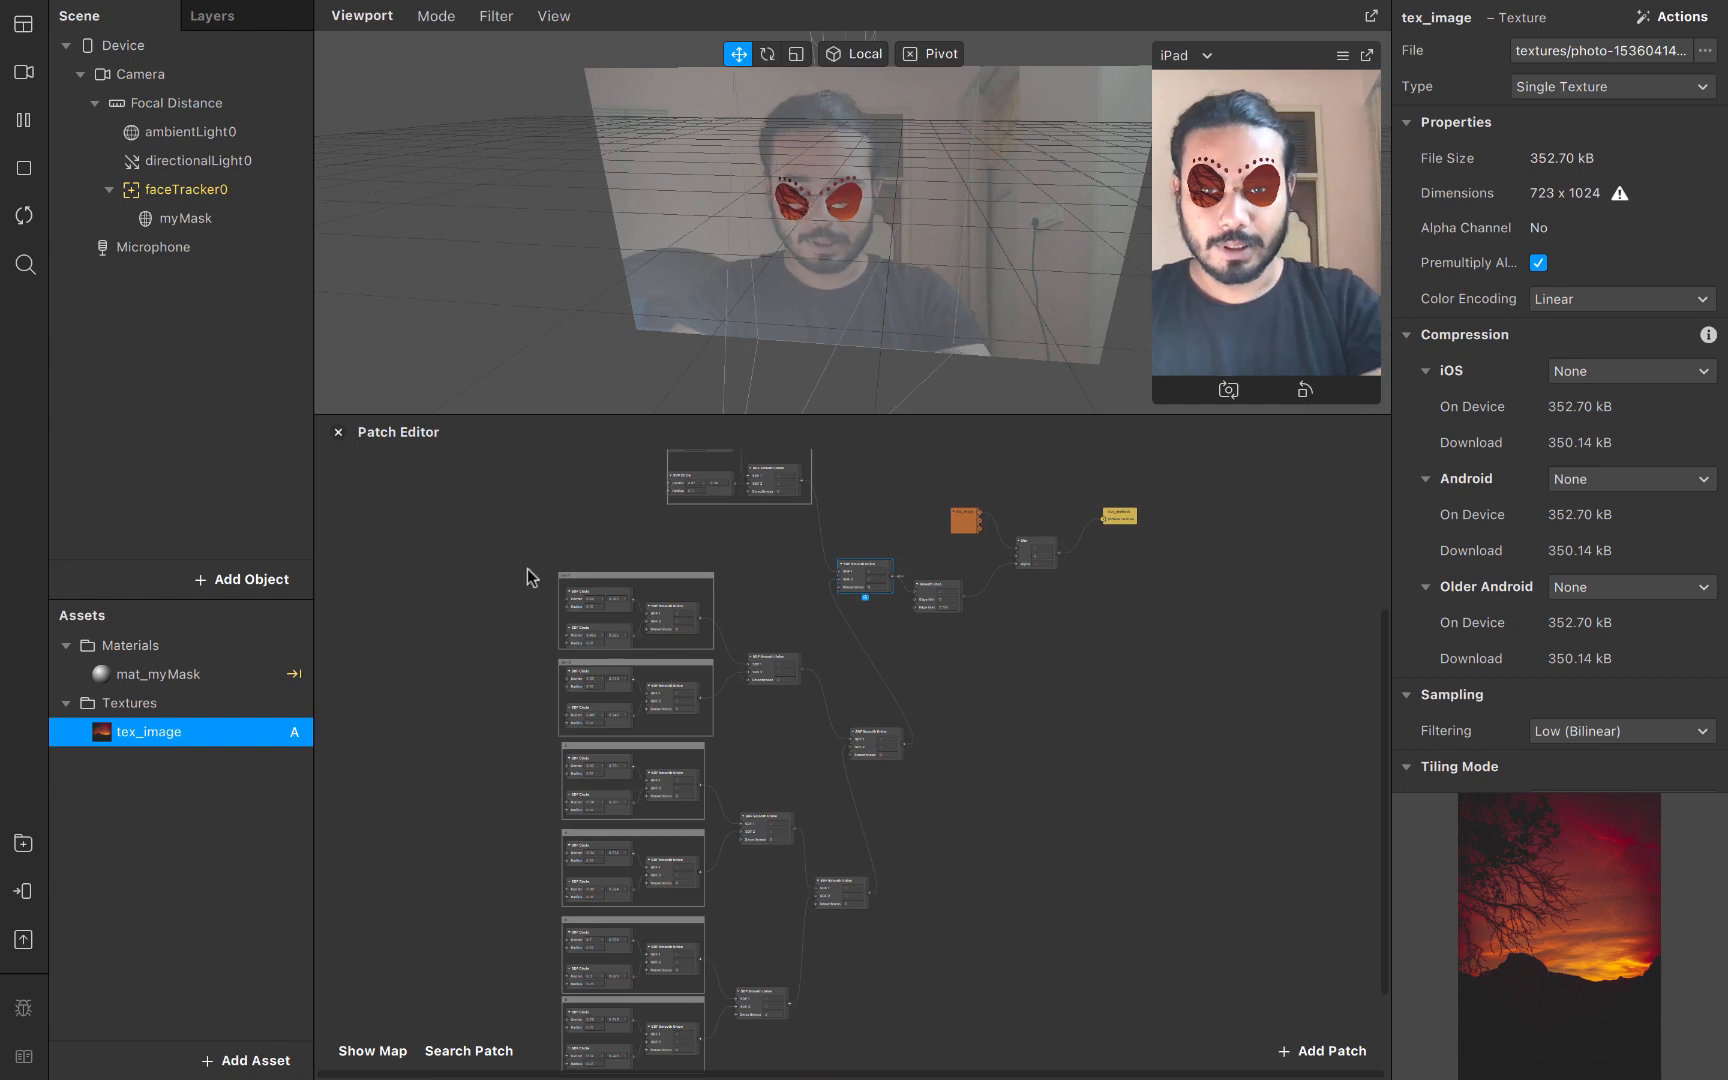
left_click_drag(513, 545, 886, 1072)
left_click(980, 768)
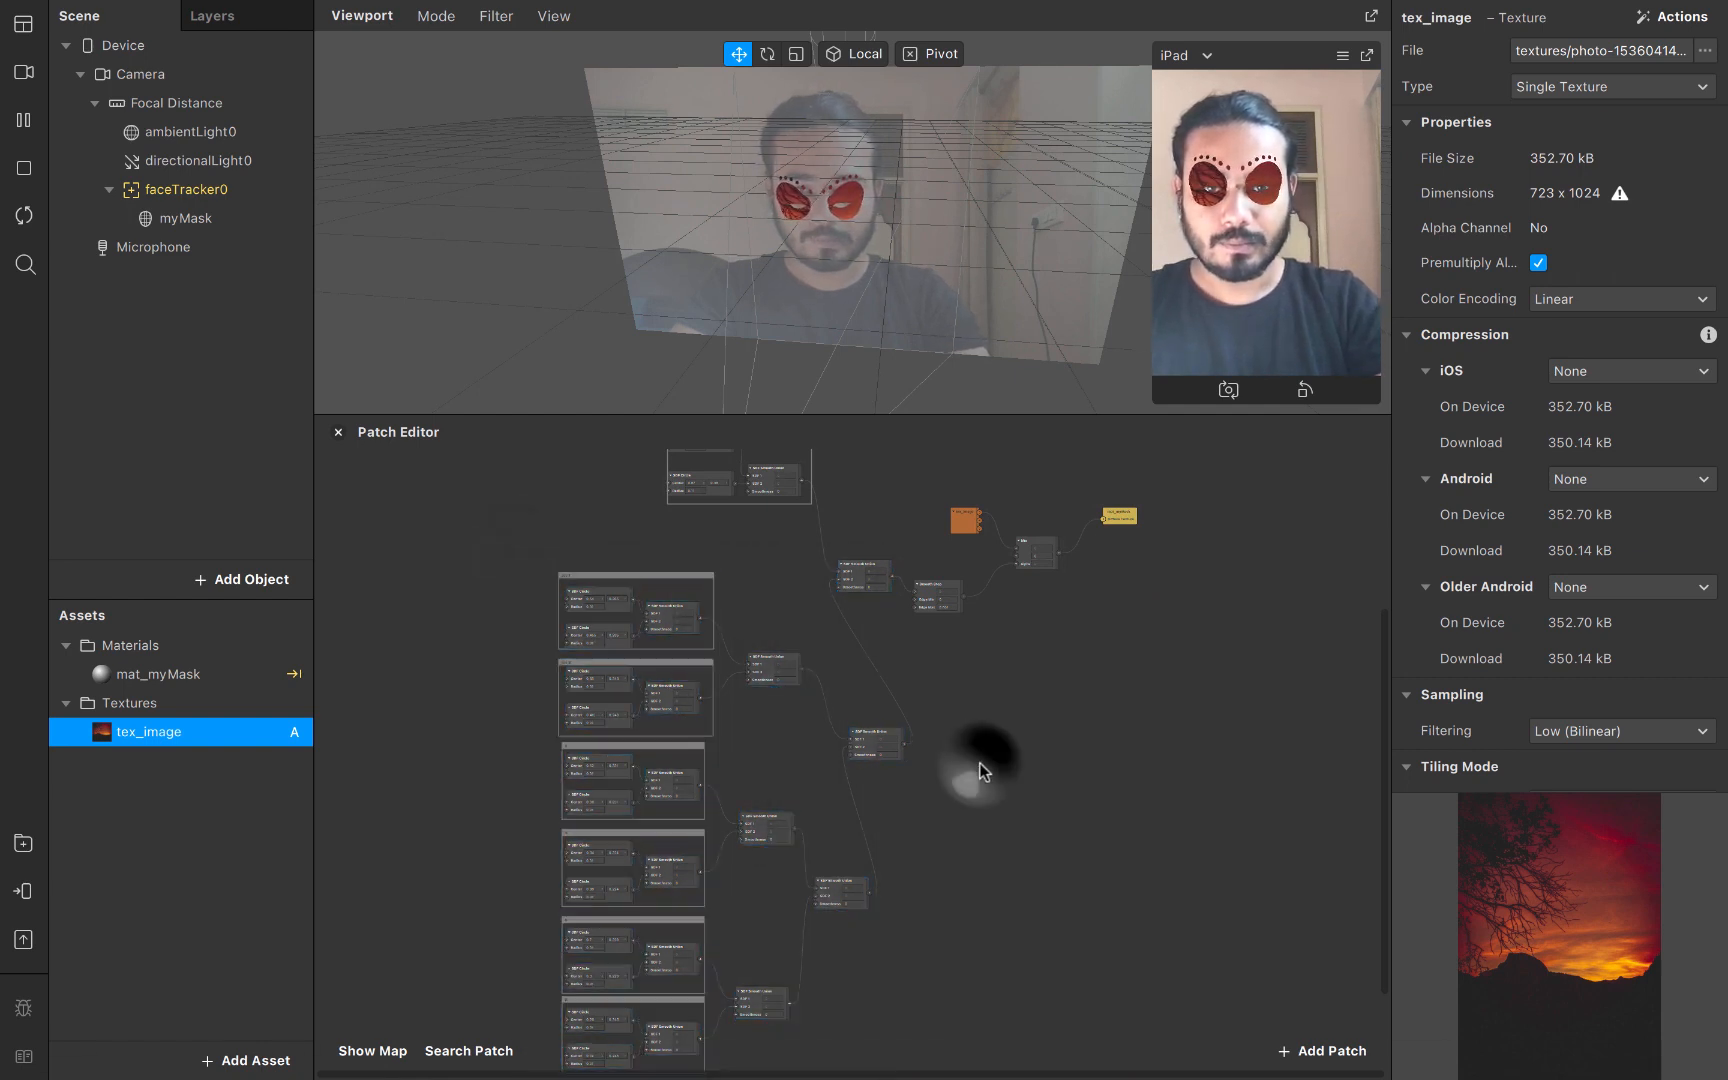
scroll(866, 652, "up", 1)
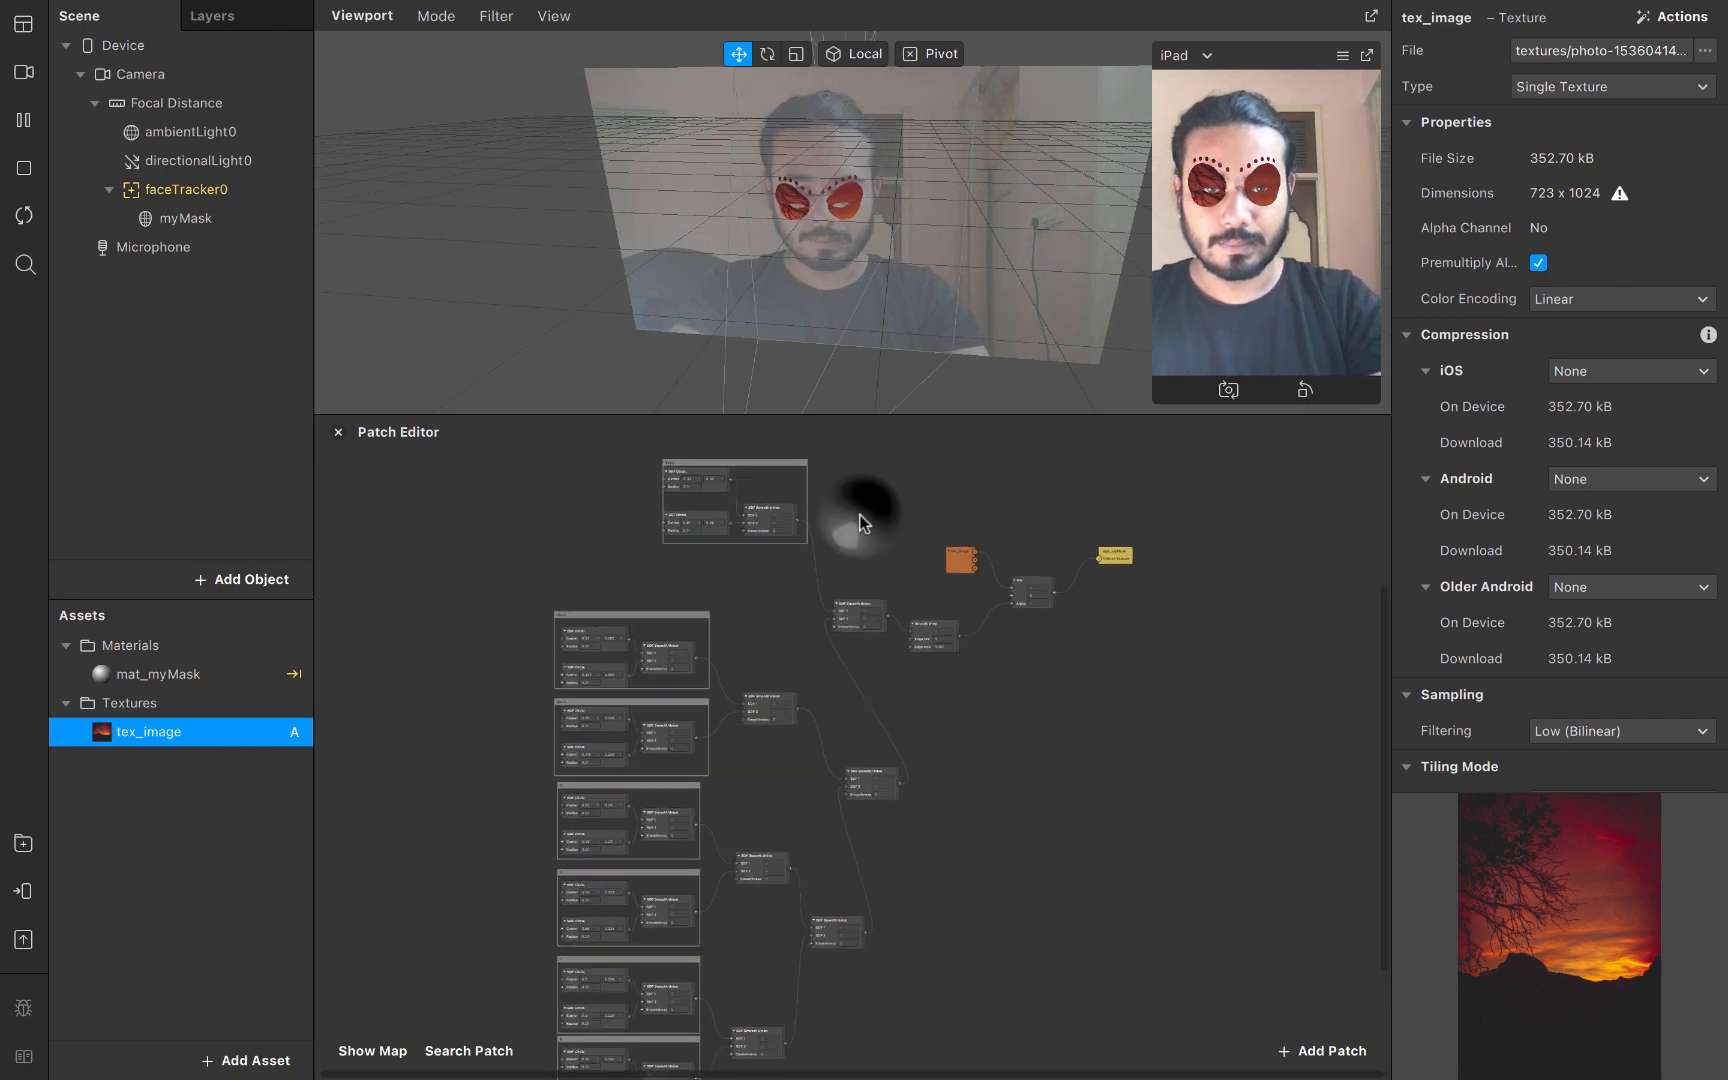
left_click_drag(859, 514, 1128, 722)
left_click_drag(845, 617, 1045, 610)
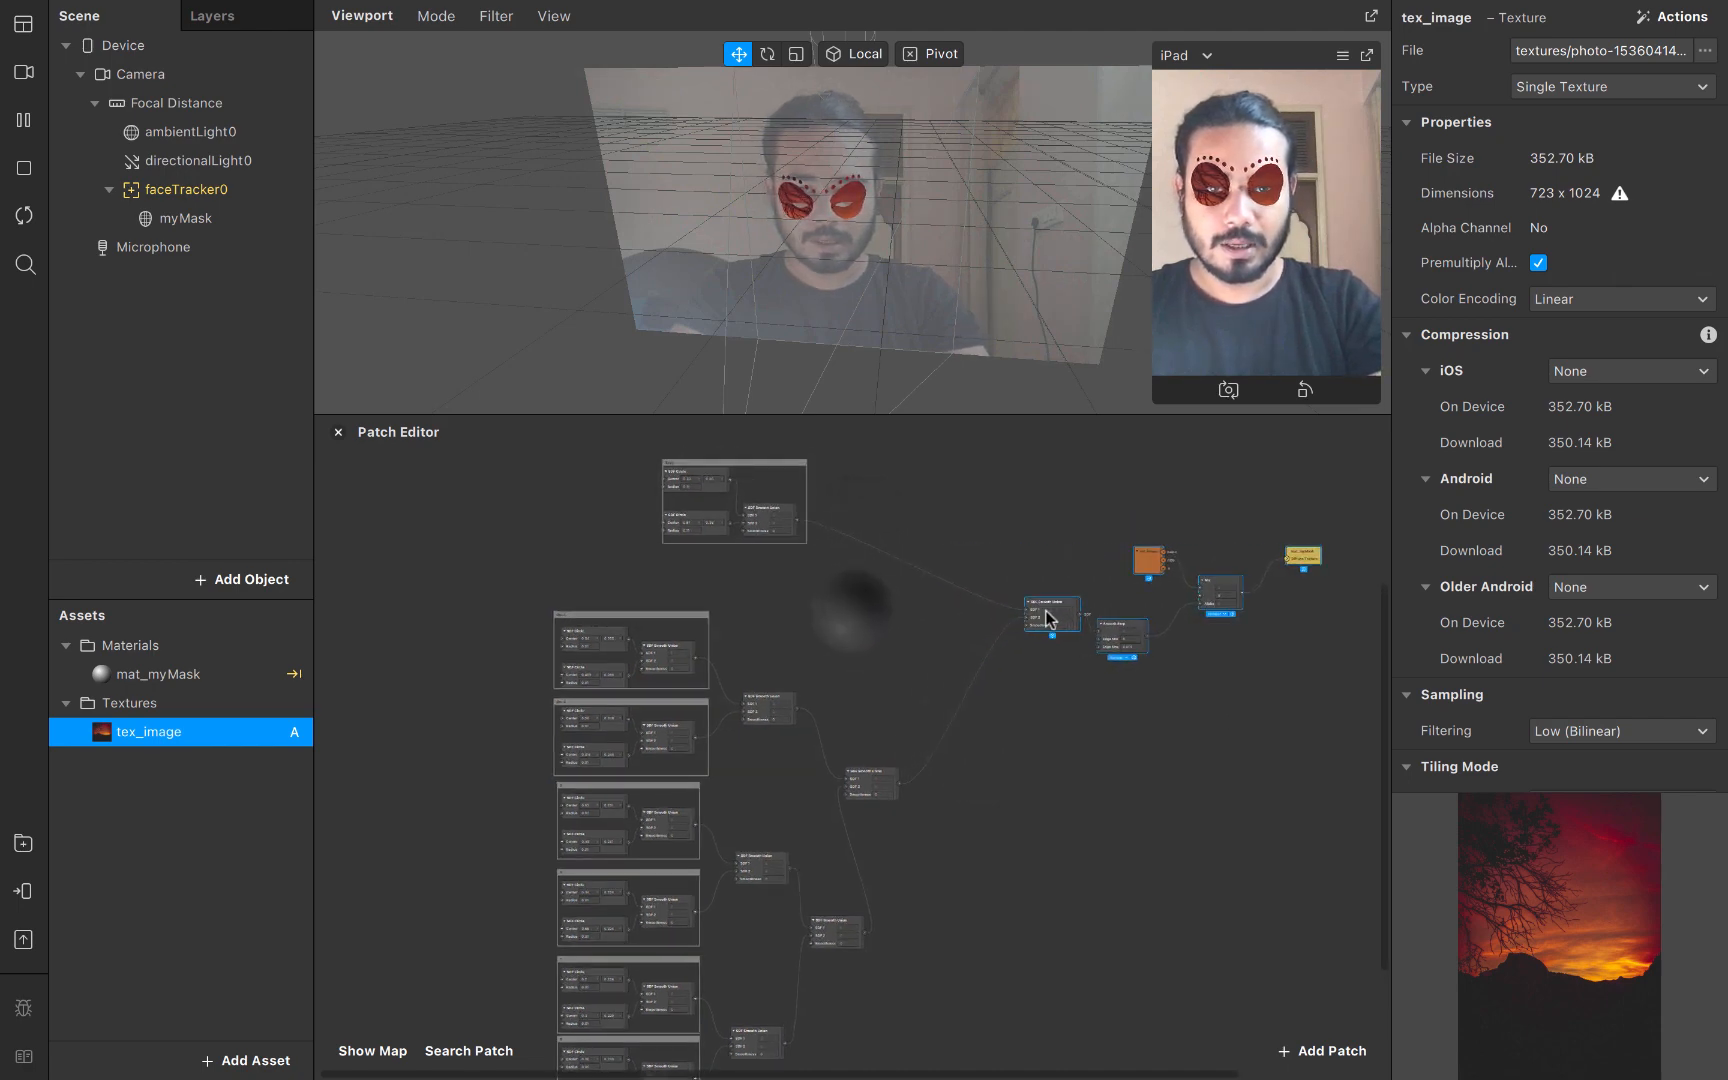
Wrap all the dot pairs and their unions in one comment named "small dots"
scroll(1045, 610, "down", 3)
left_click_drag(386, 463, 887, 1030)
scroll(887, 1030, "up", 1)
right_click(621, 585)
right_click(641, 645)
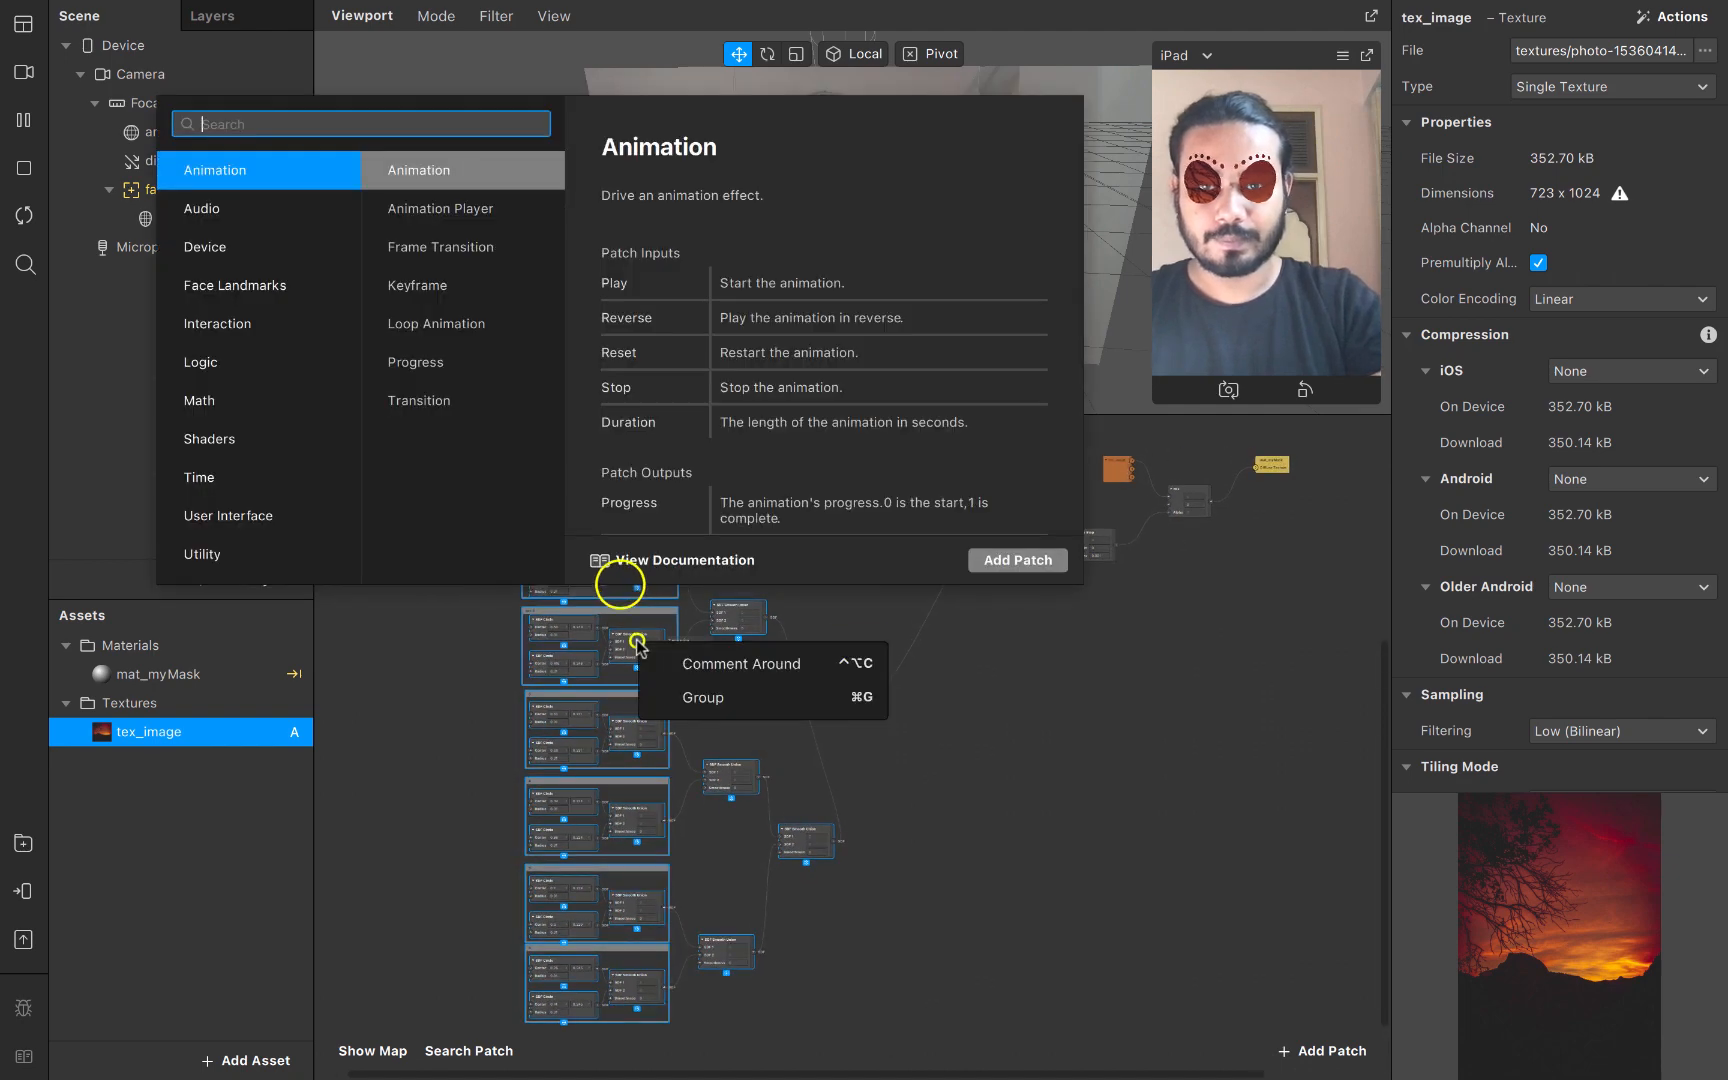
left_click(744, 663)
scroll(585, 504, "up", 4)
double_click(486, 530)
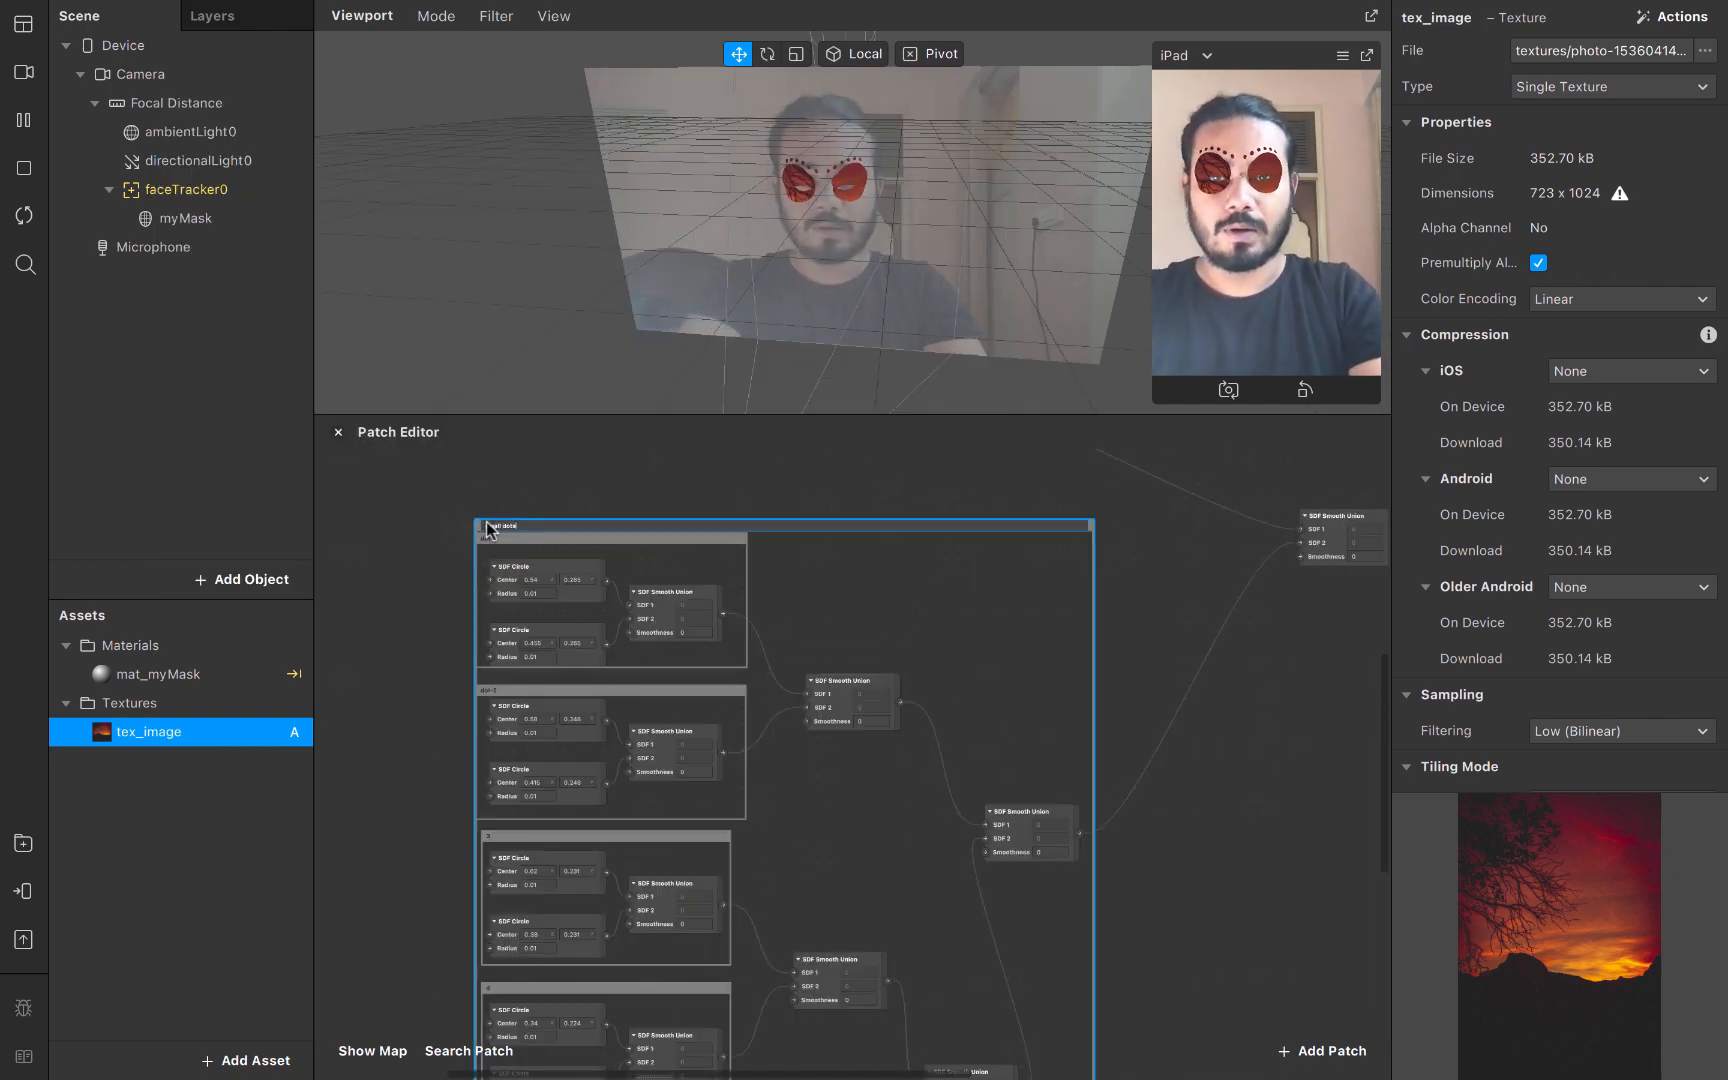
key("Return")
Shift the comment for the two large eye circles closer to the union feeding Smooth Step
left_click(1113, 687)
scroll(1113, 687, "right", 6)
scroll(1113, 687, "up", 4)
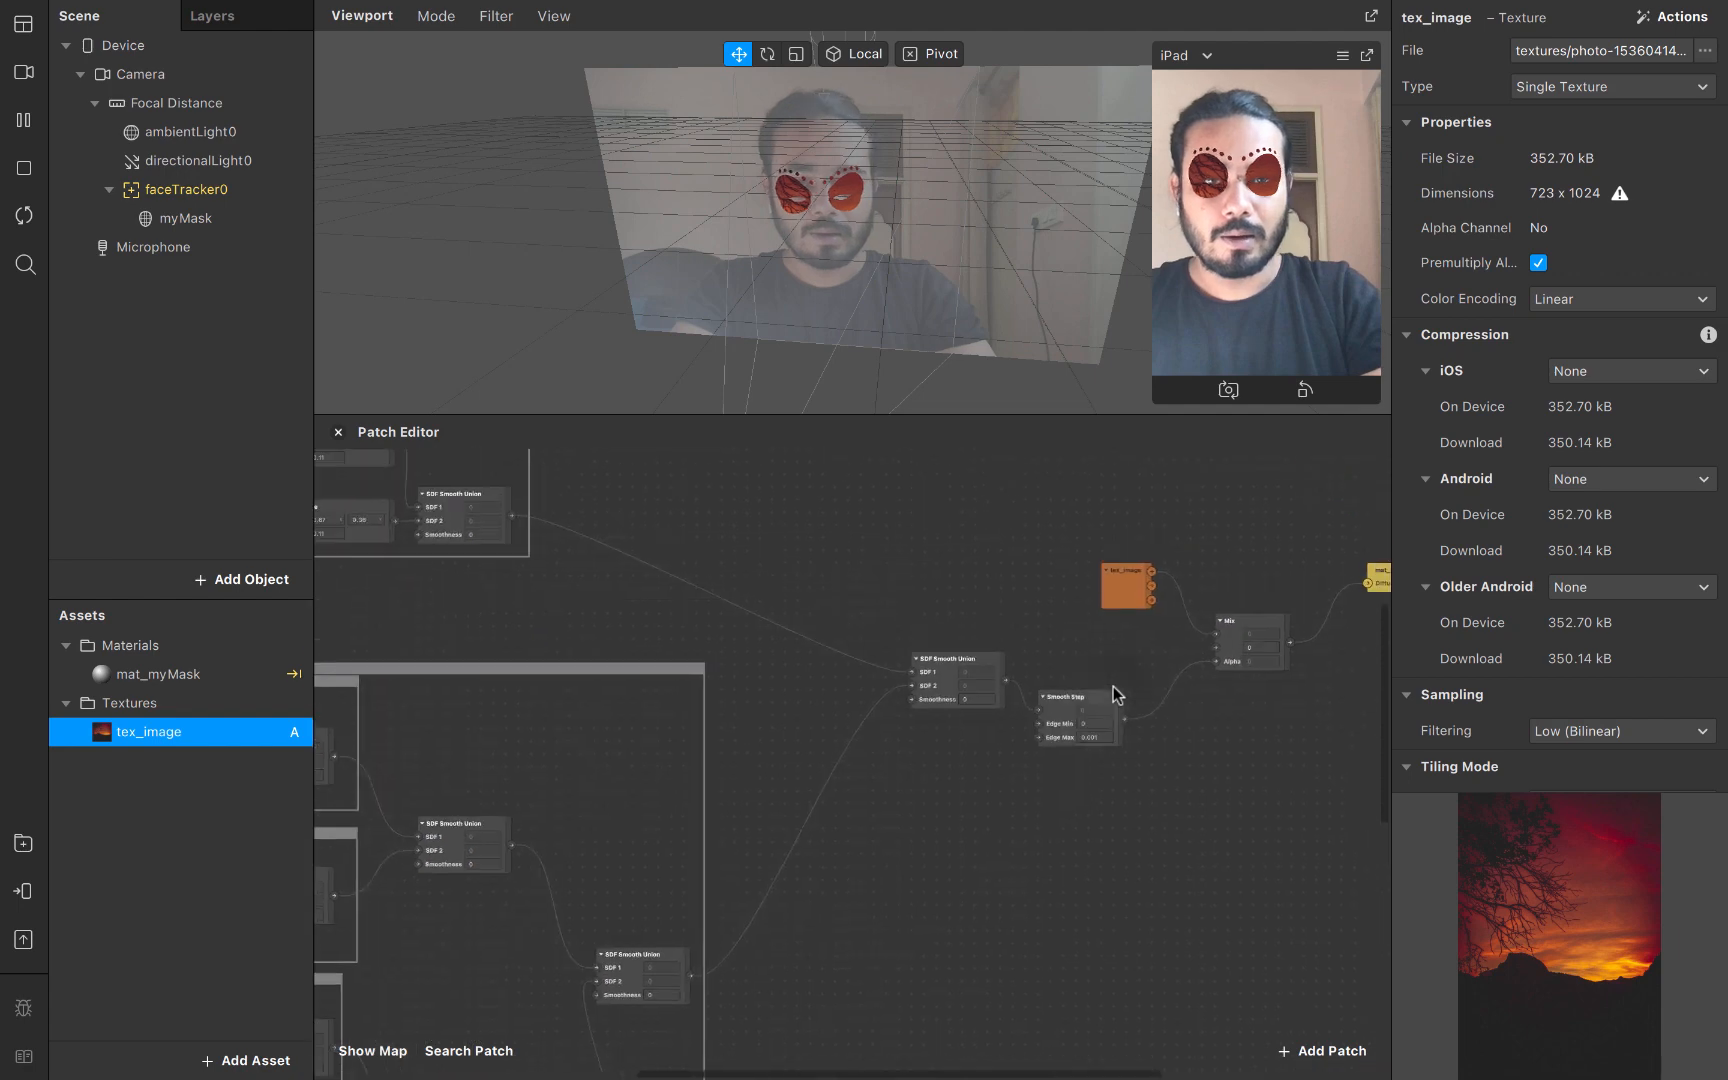
scroll(1113, 687, "left", 1)
scroll(740, 640, "left", 5)
scroll(740, 640, "up", 1)
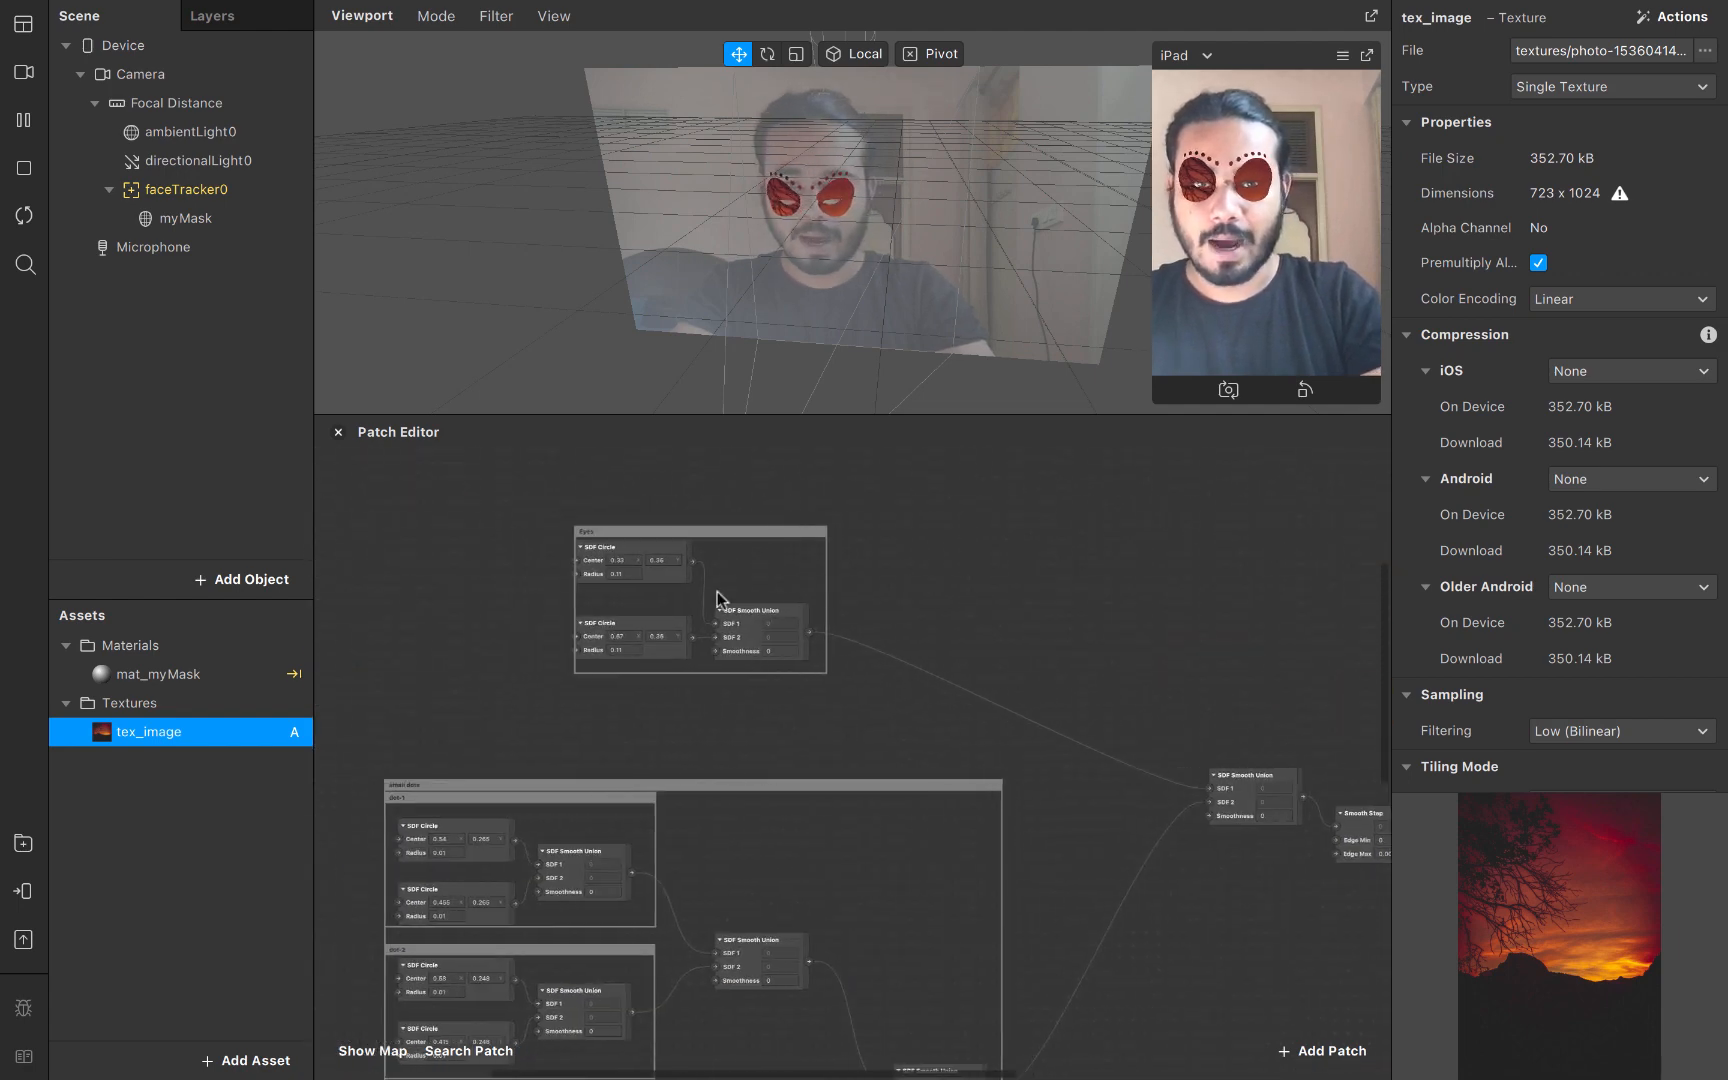
left_click(708, 536)
left_click_drag(708, 536, 878, 612)
left_click(1188, 879)
scroll(1188, 879, "down", 2)
scroll(1188, 879, "right", 1)
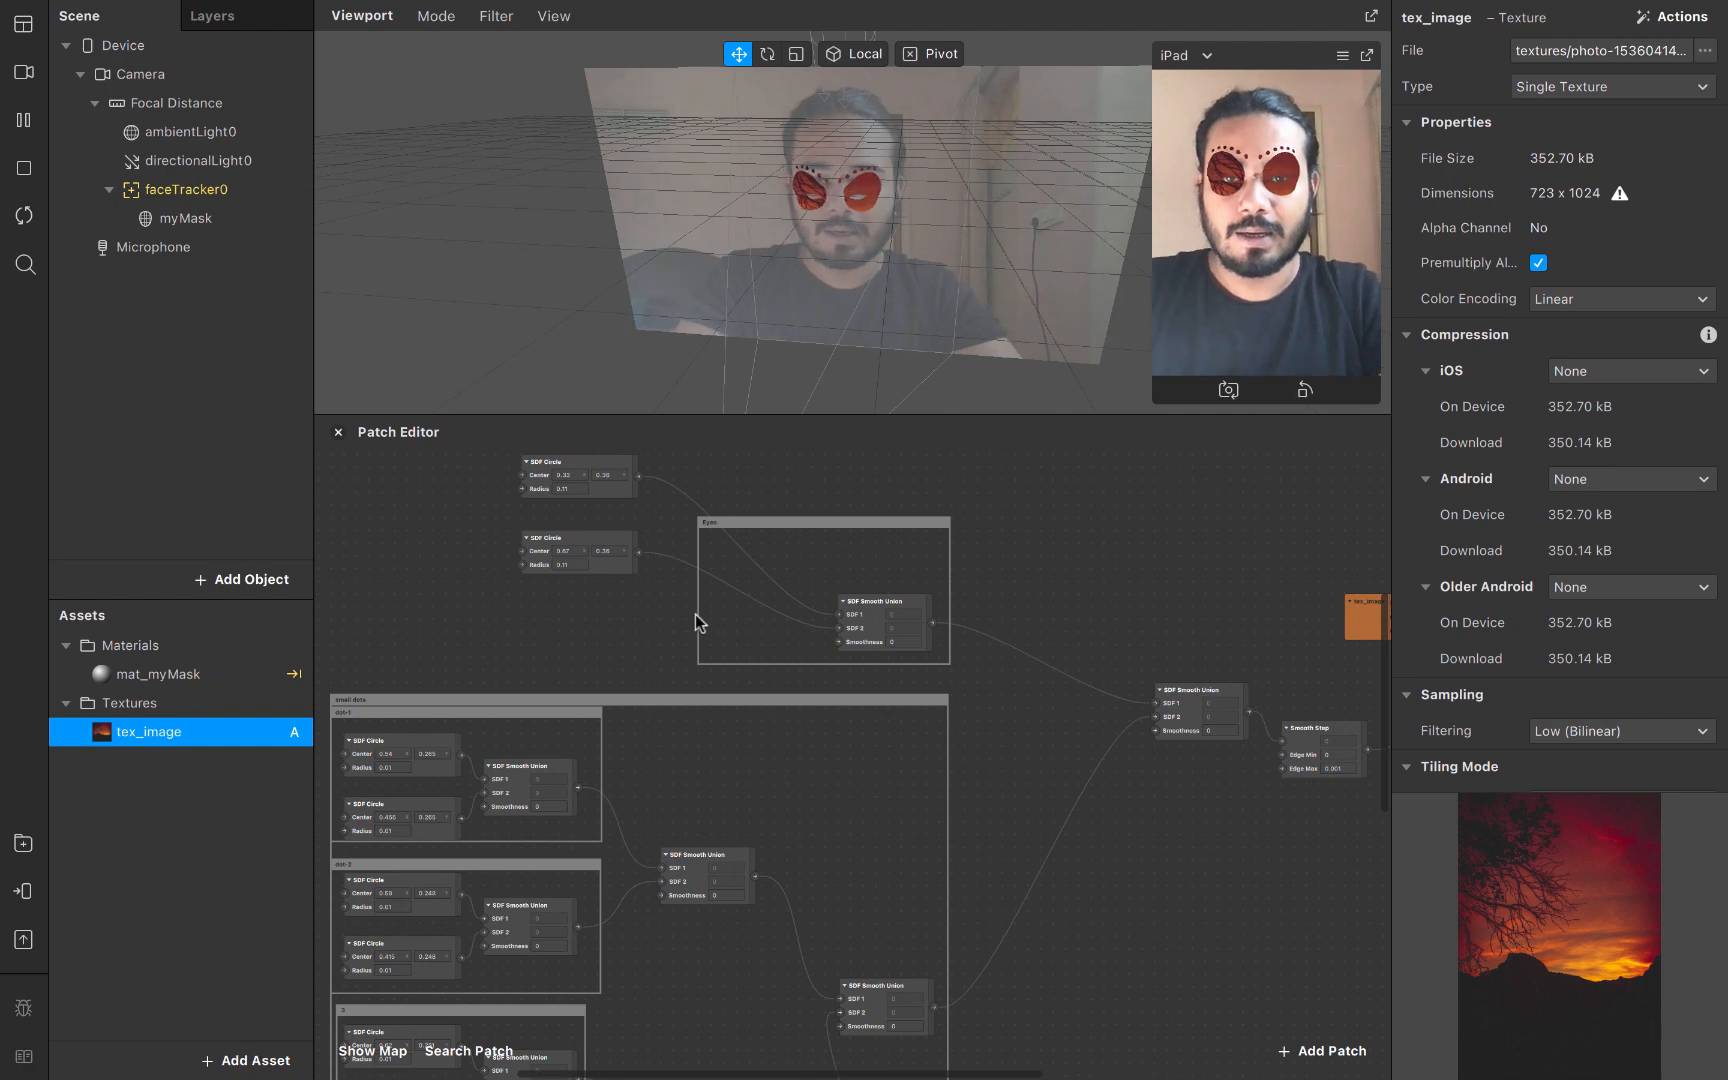
Enlarge the eye comment around both SDF circles and arrange the circles and their union neatly inside it
left_click_drag(694, 610, 445, 606)
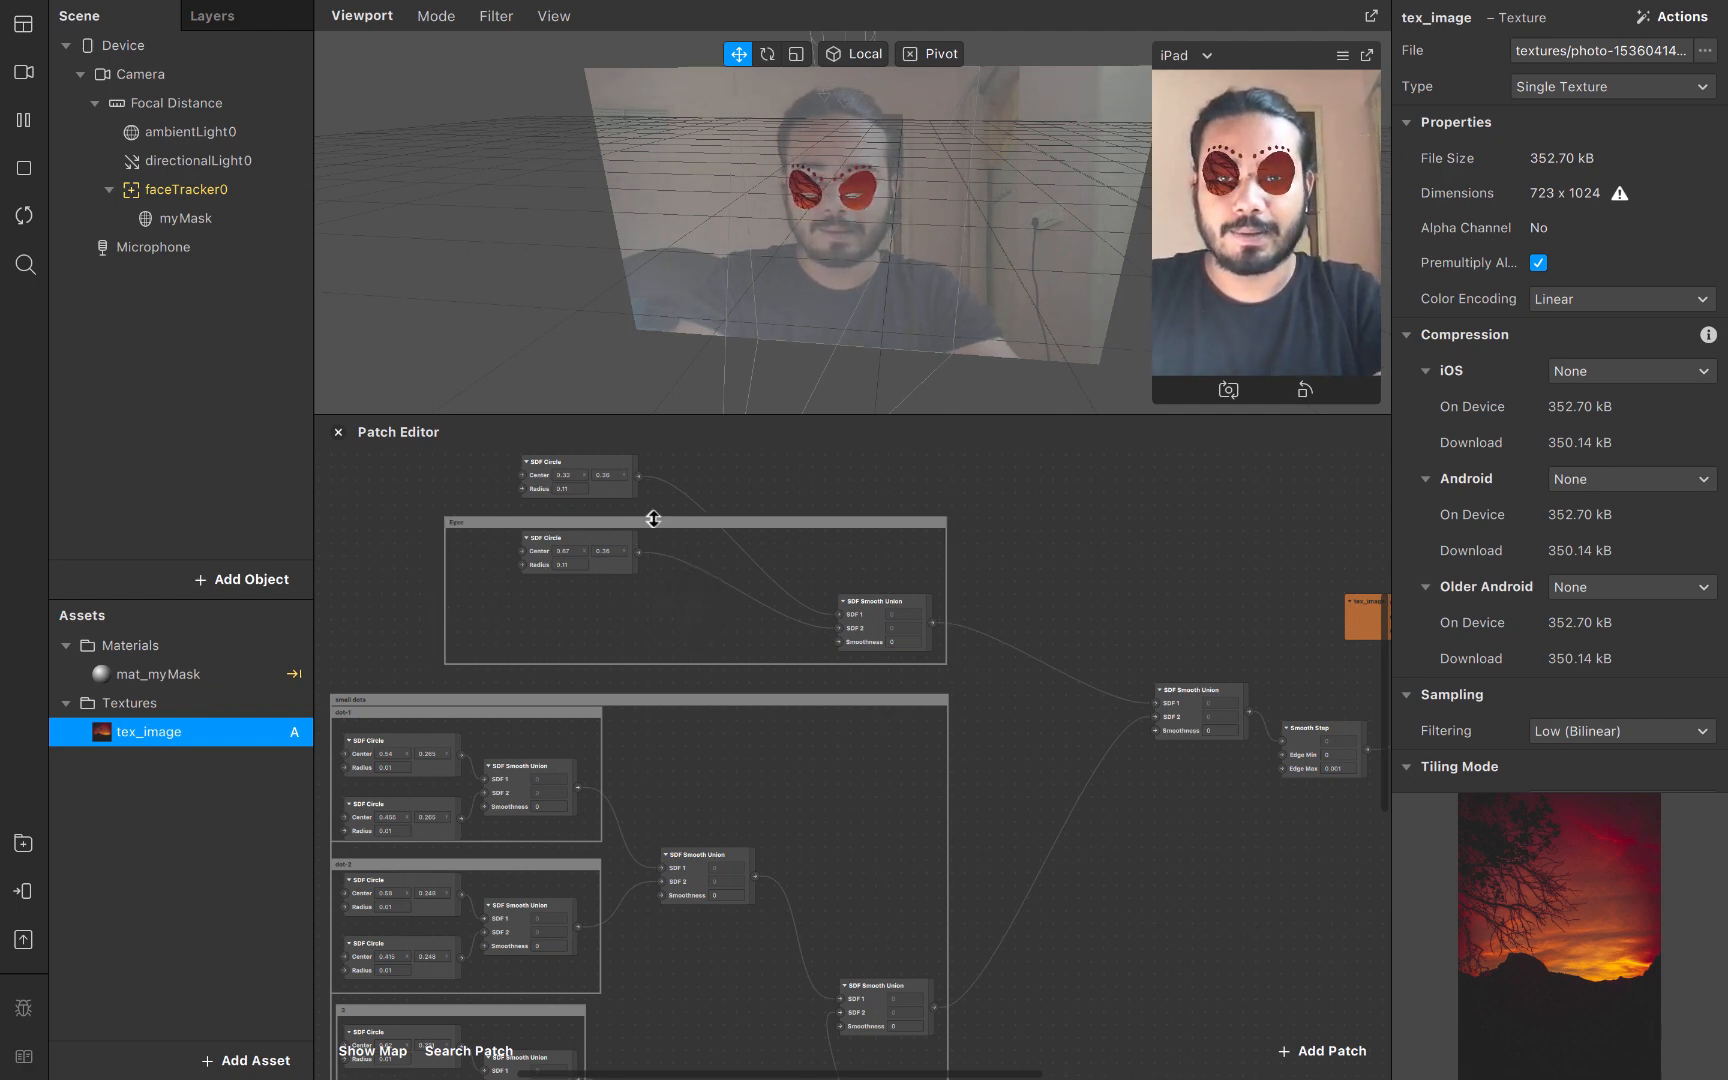
left_click_drag(653, 518, 655, 397)
scroll(591, 500, "up", 2)
scroll(591, 500, "up", 1)
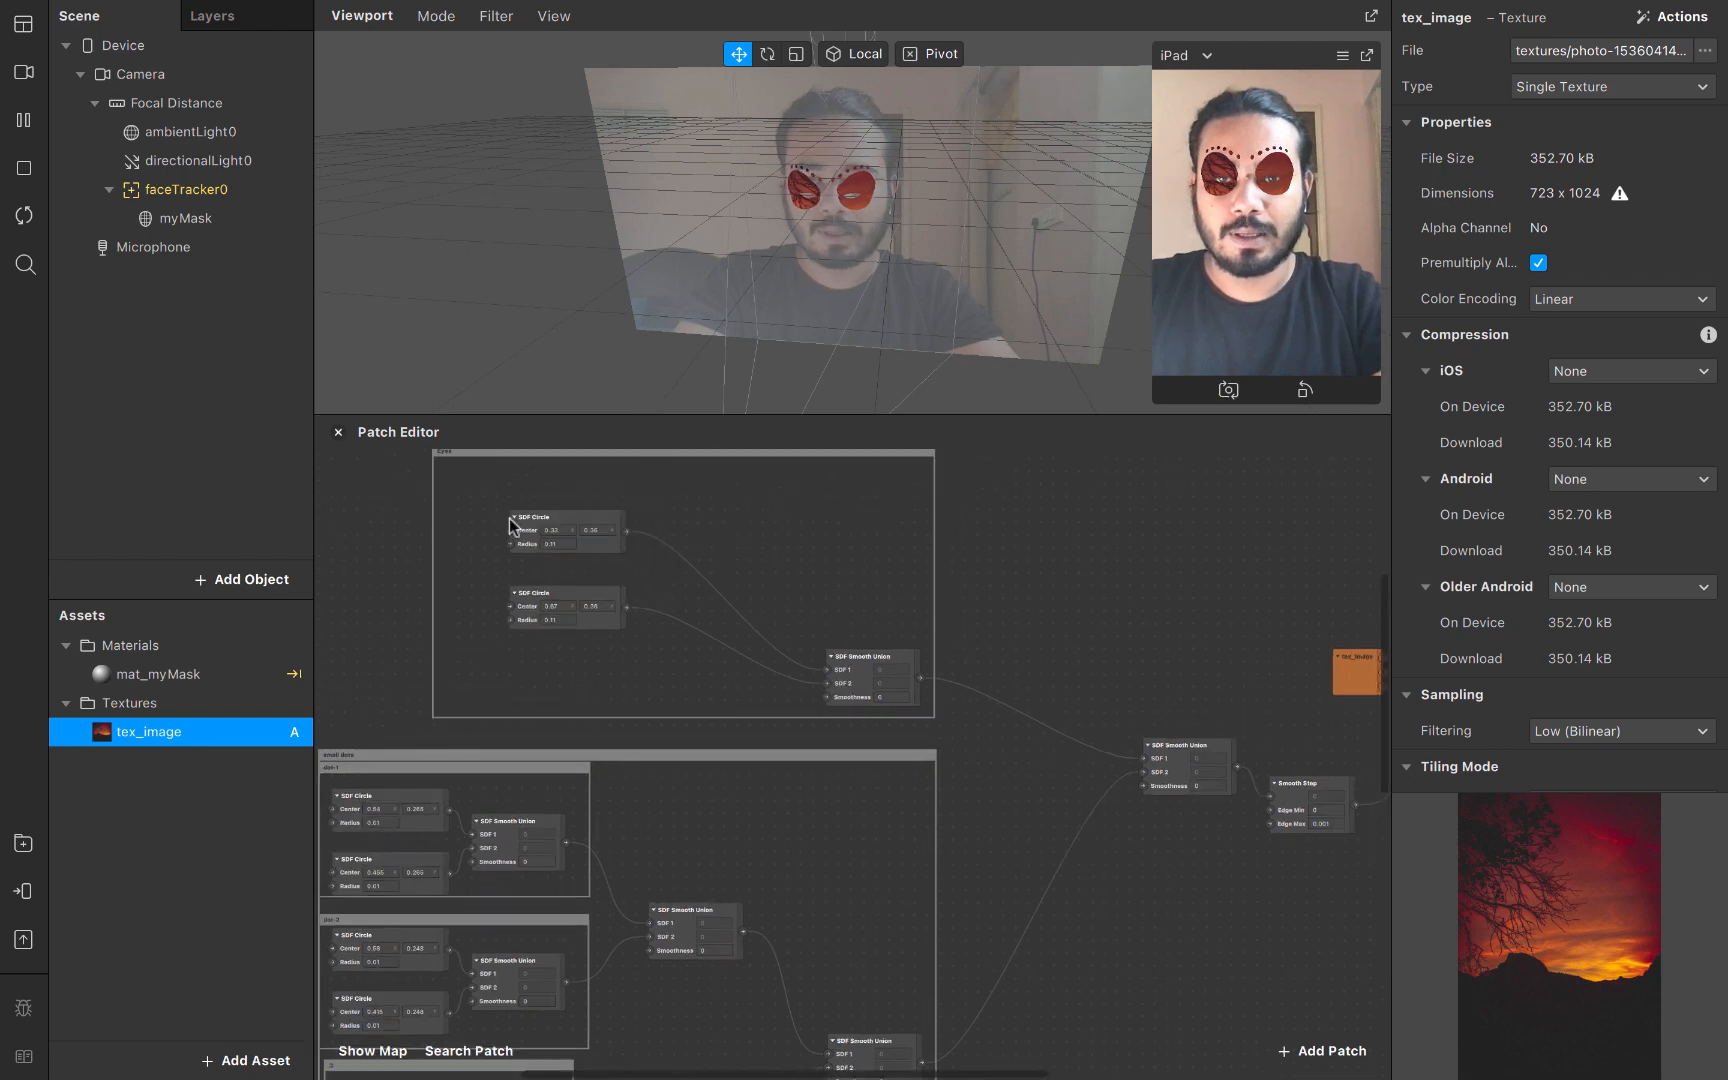
left_click_drag(495, 503, 590, 681)
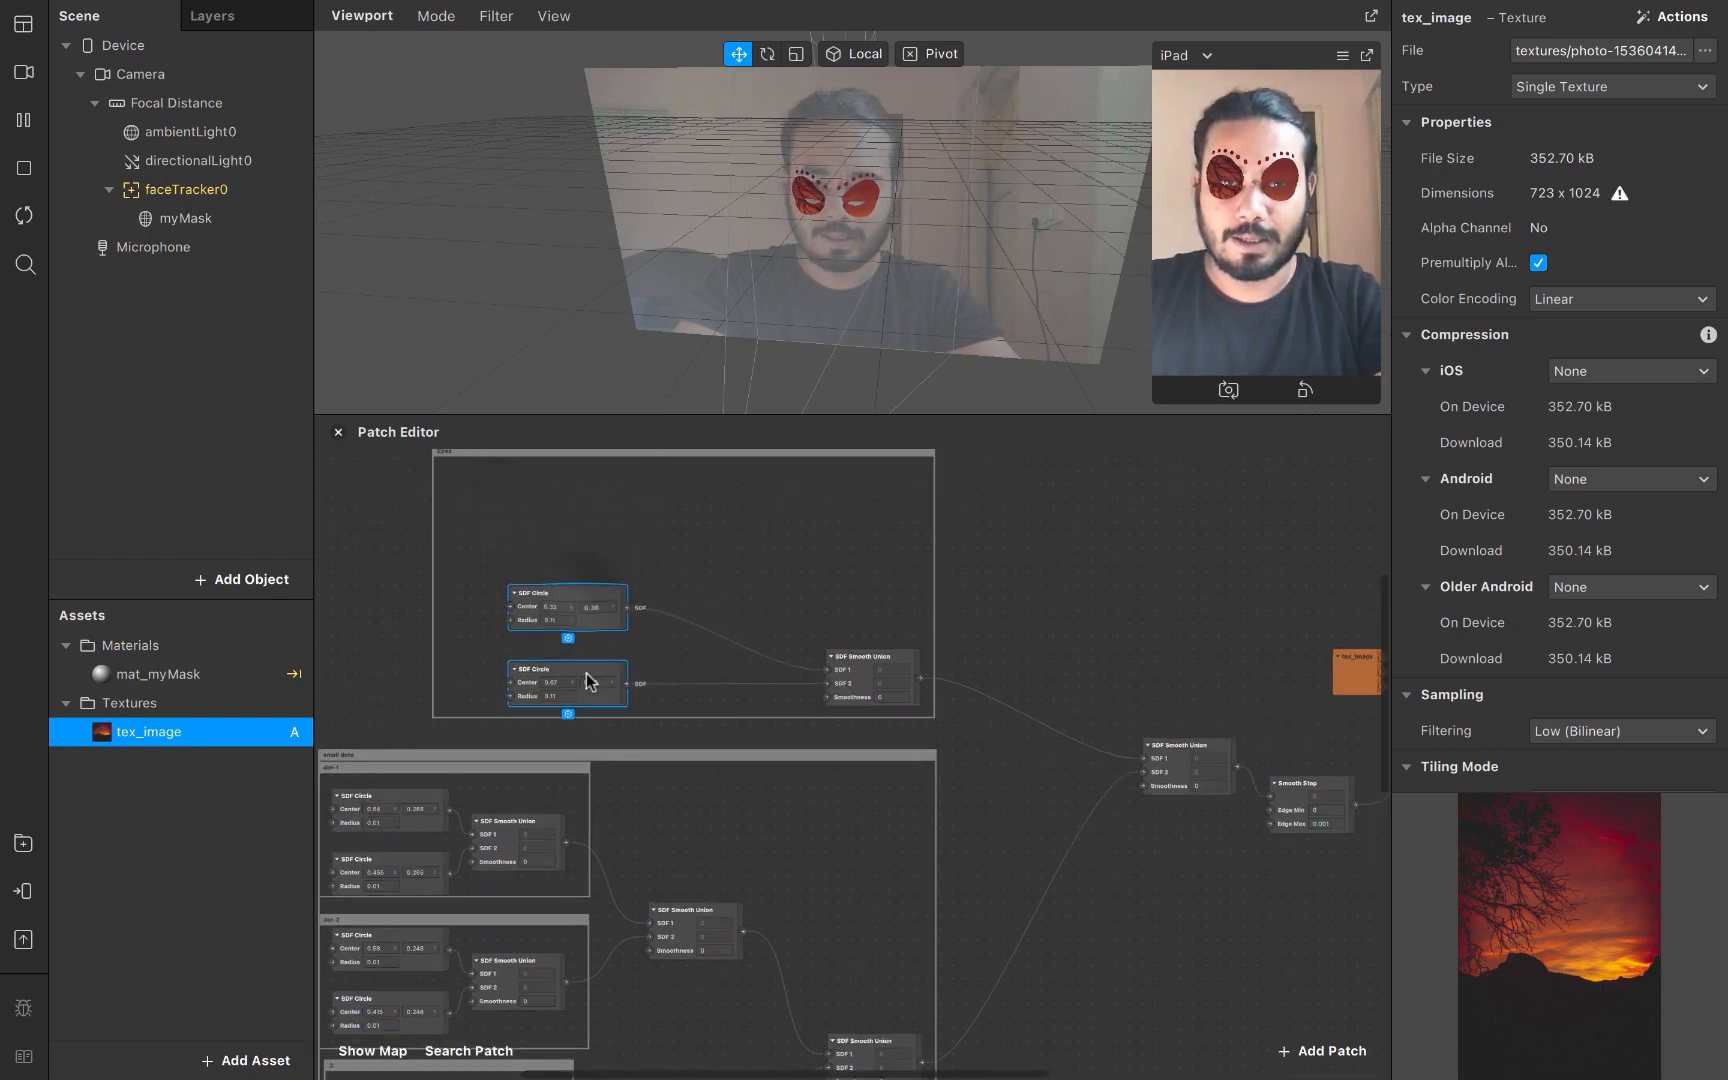
left_click_drag(838, 692, 811, 616)
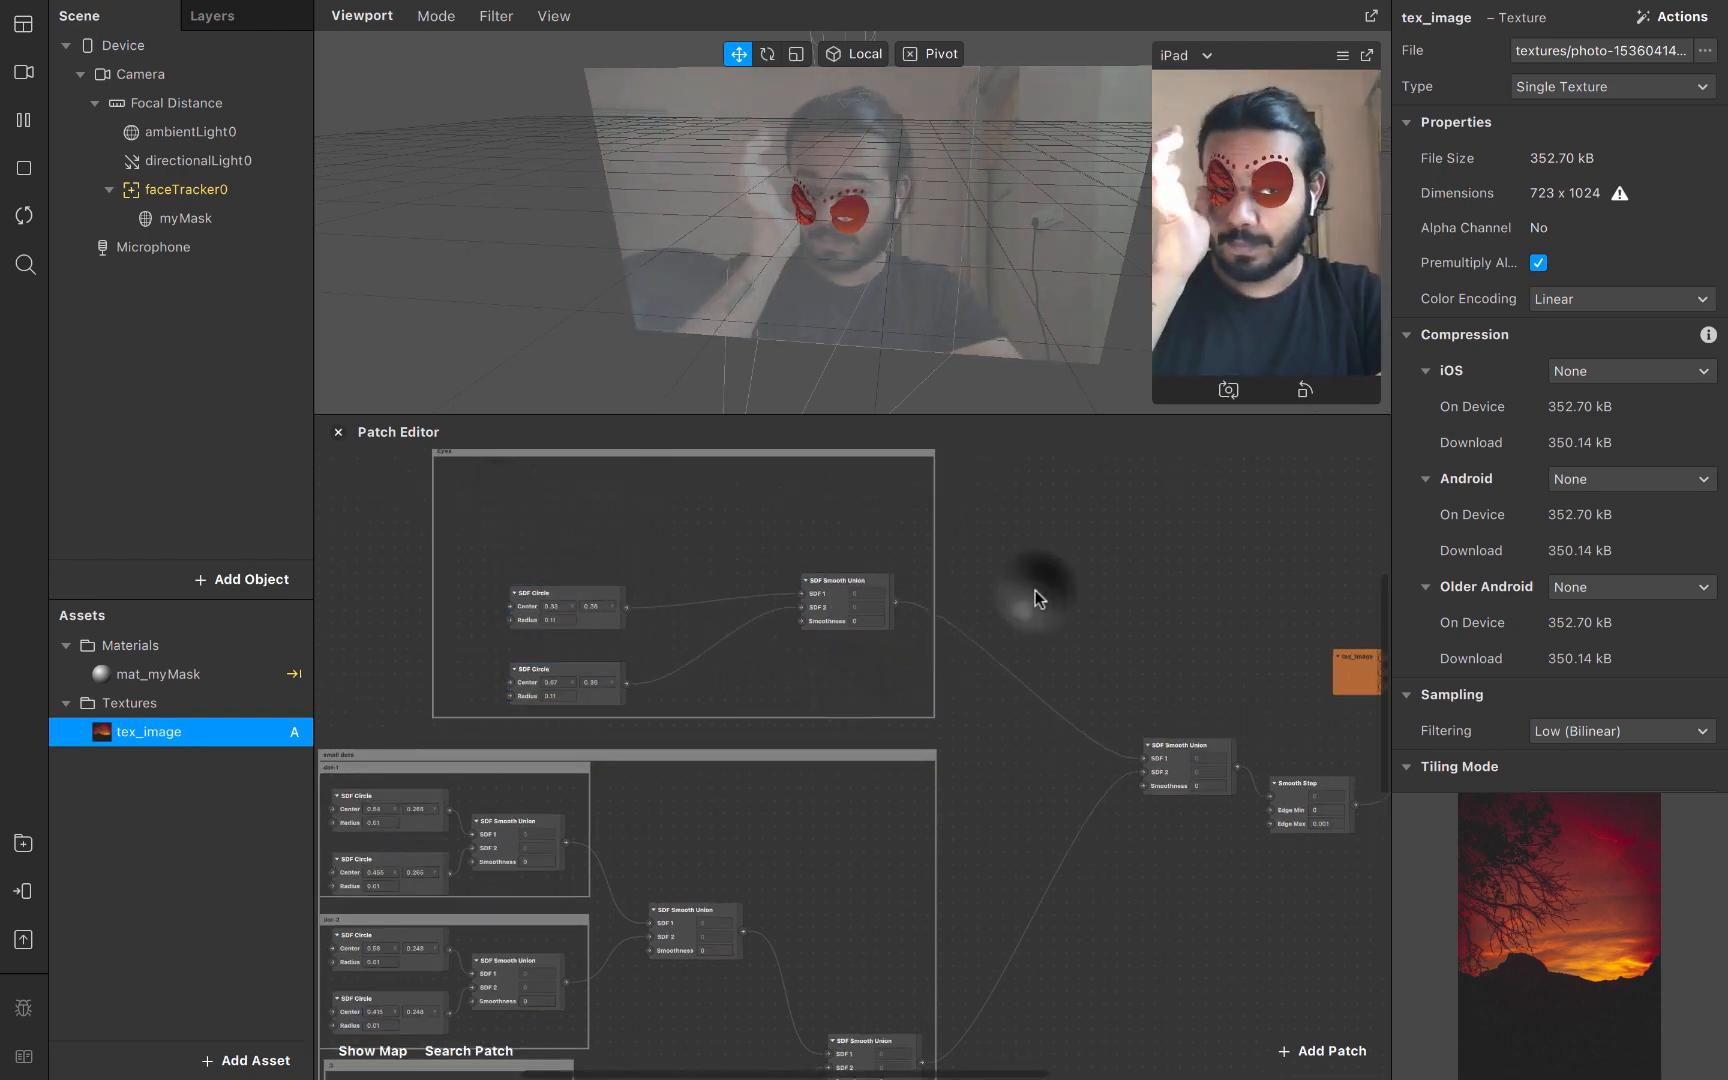
Move the tex_image, Mix, Smooth Step and mat_myMask patches up and away from the final union to free space
scroll(1035, 590, "up", 5)
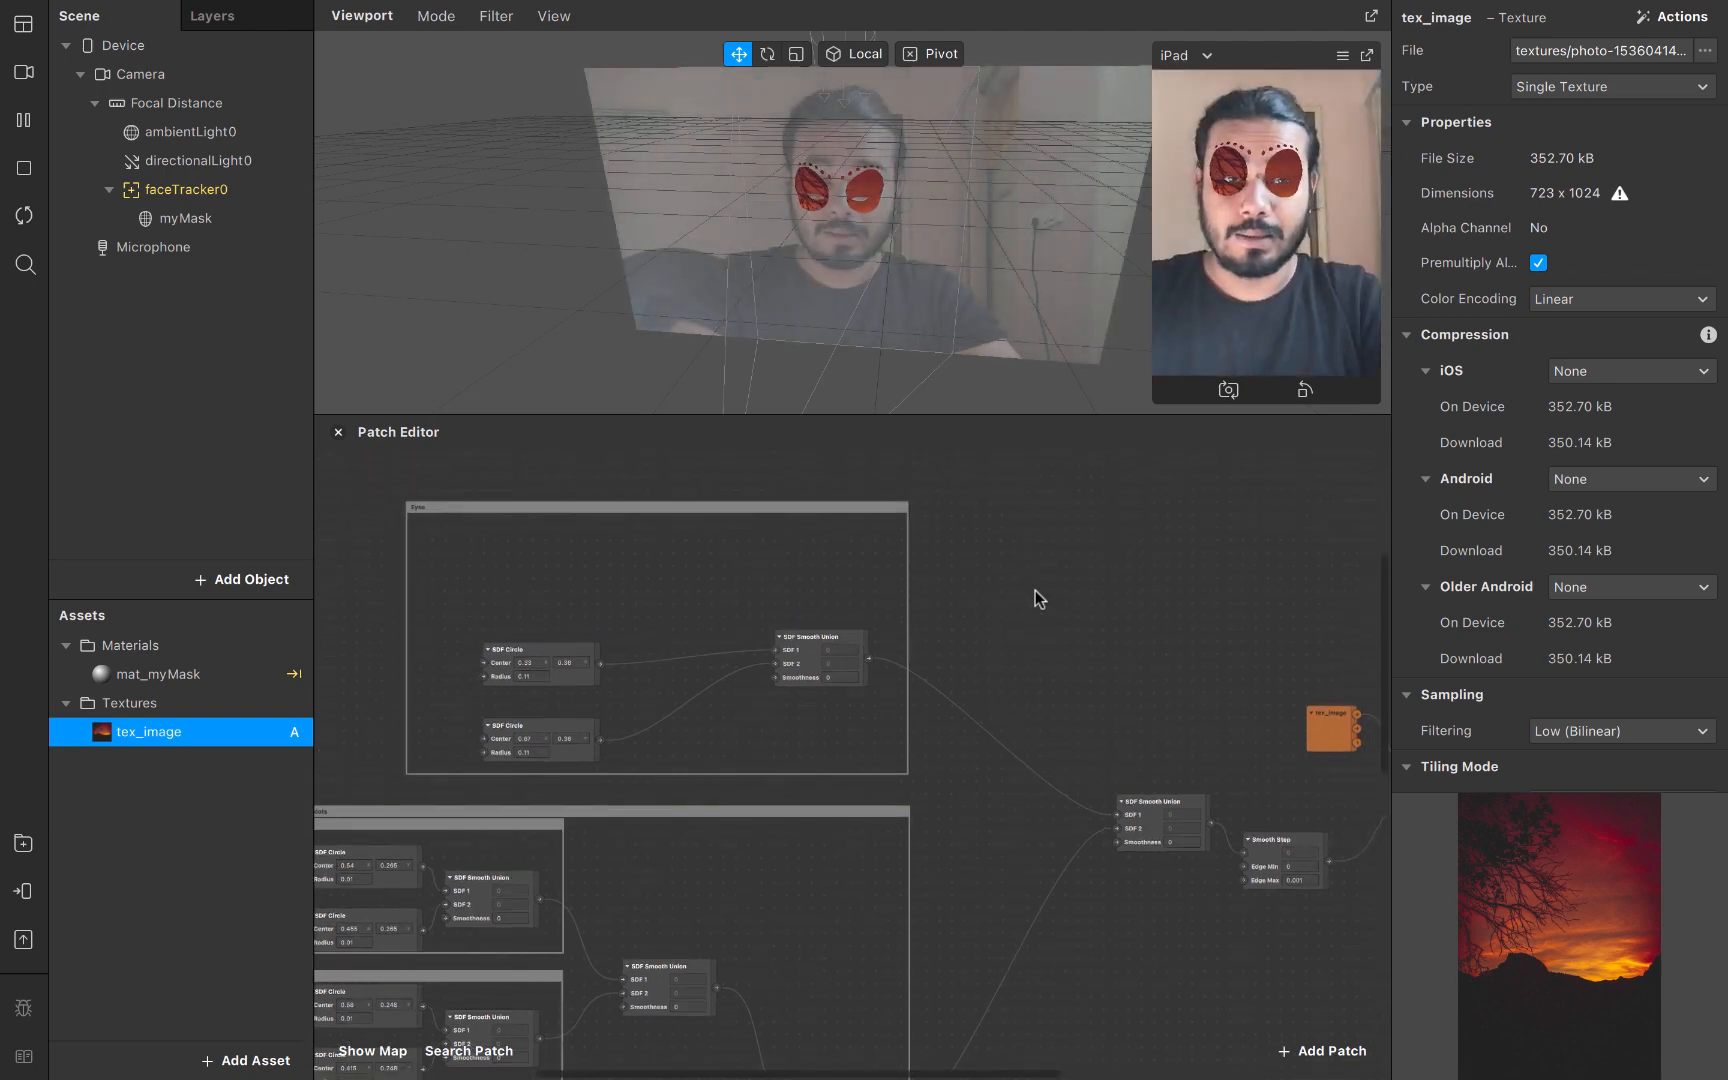
scroll(1035, 590, "right", 10)
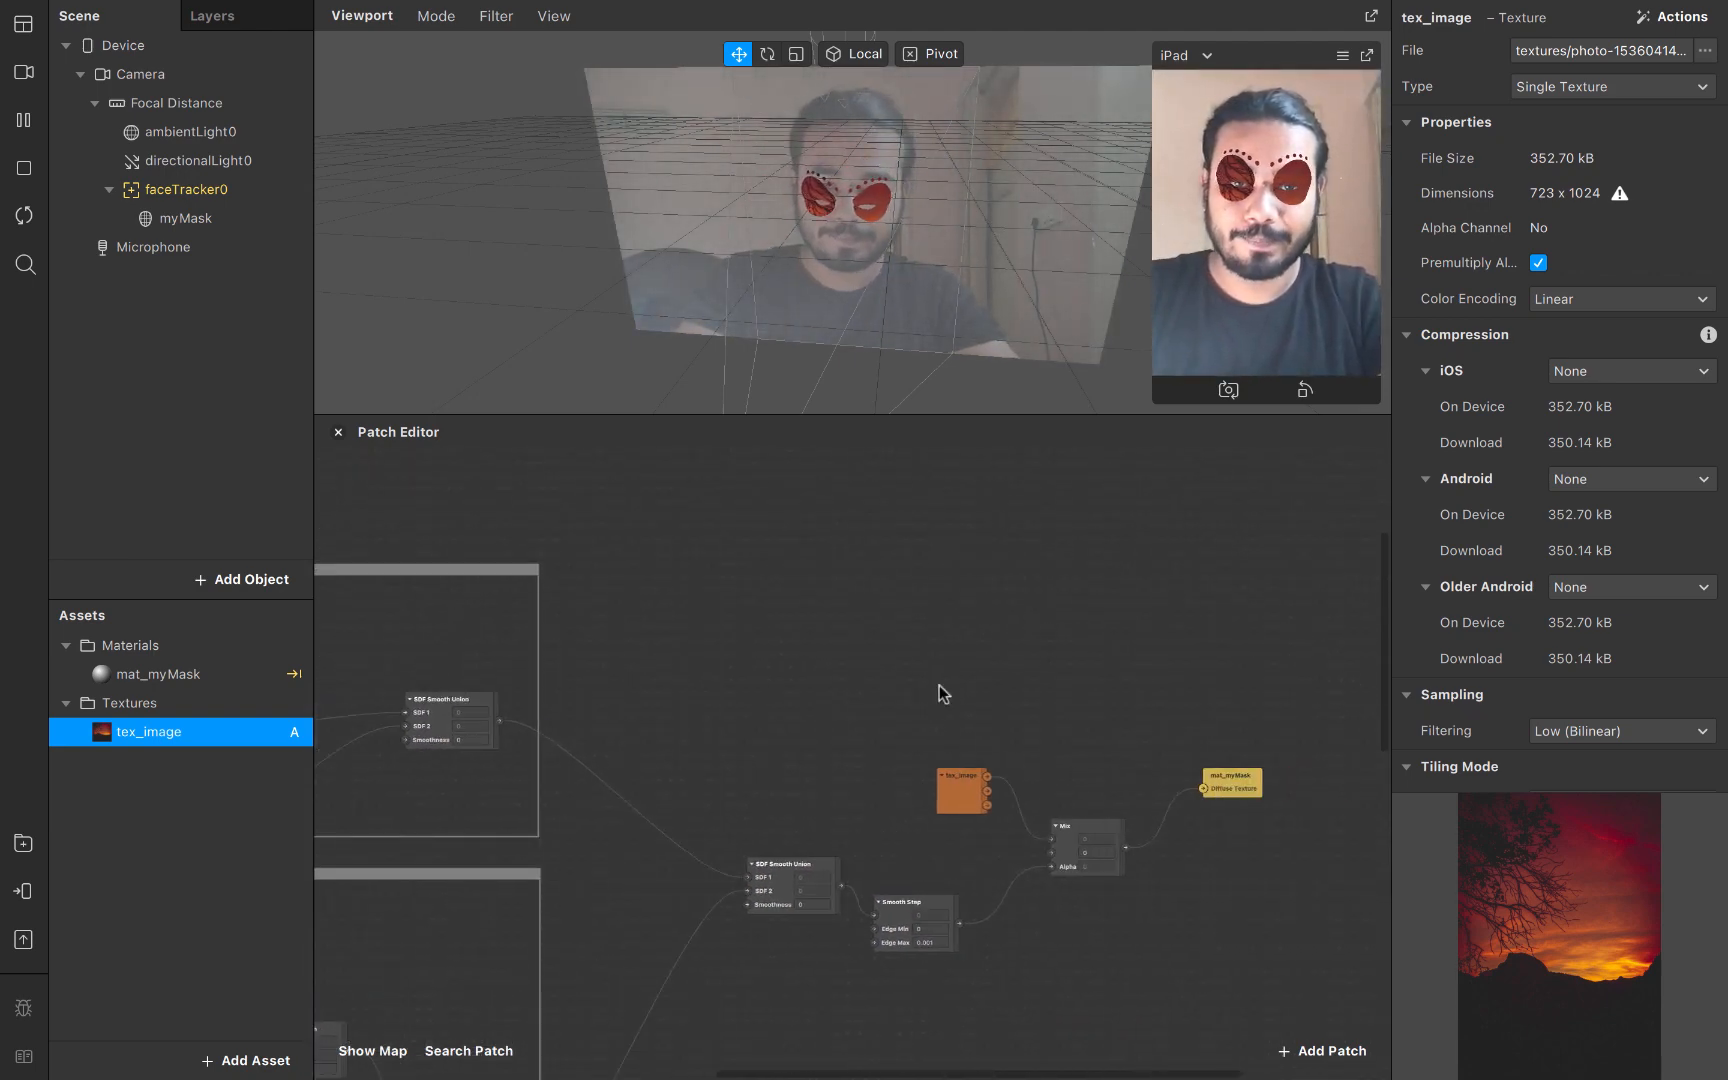
left_click(960, 790)
left_click_drag(1167, 878, 1222, 914)
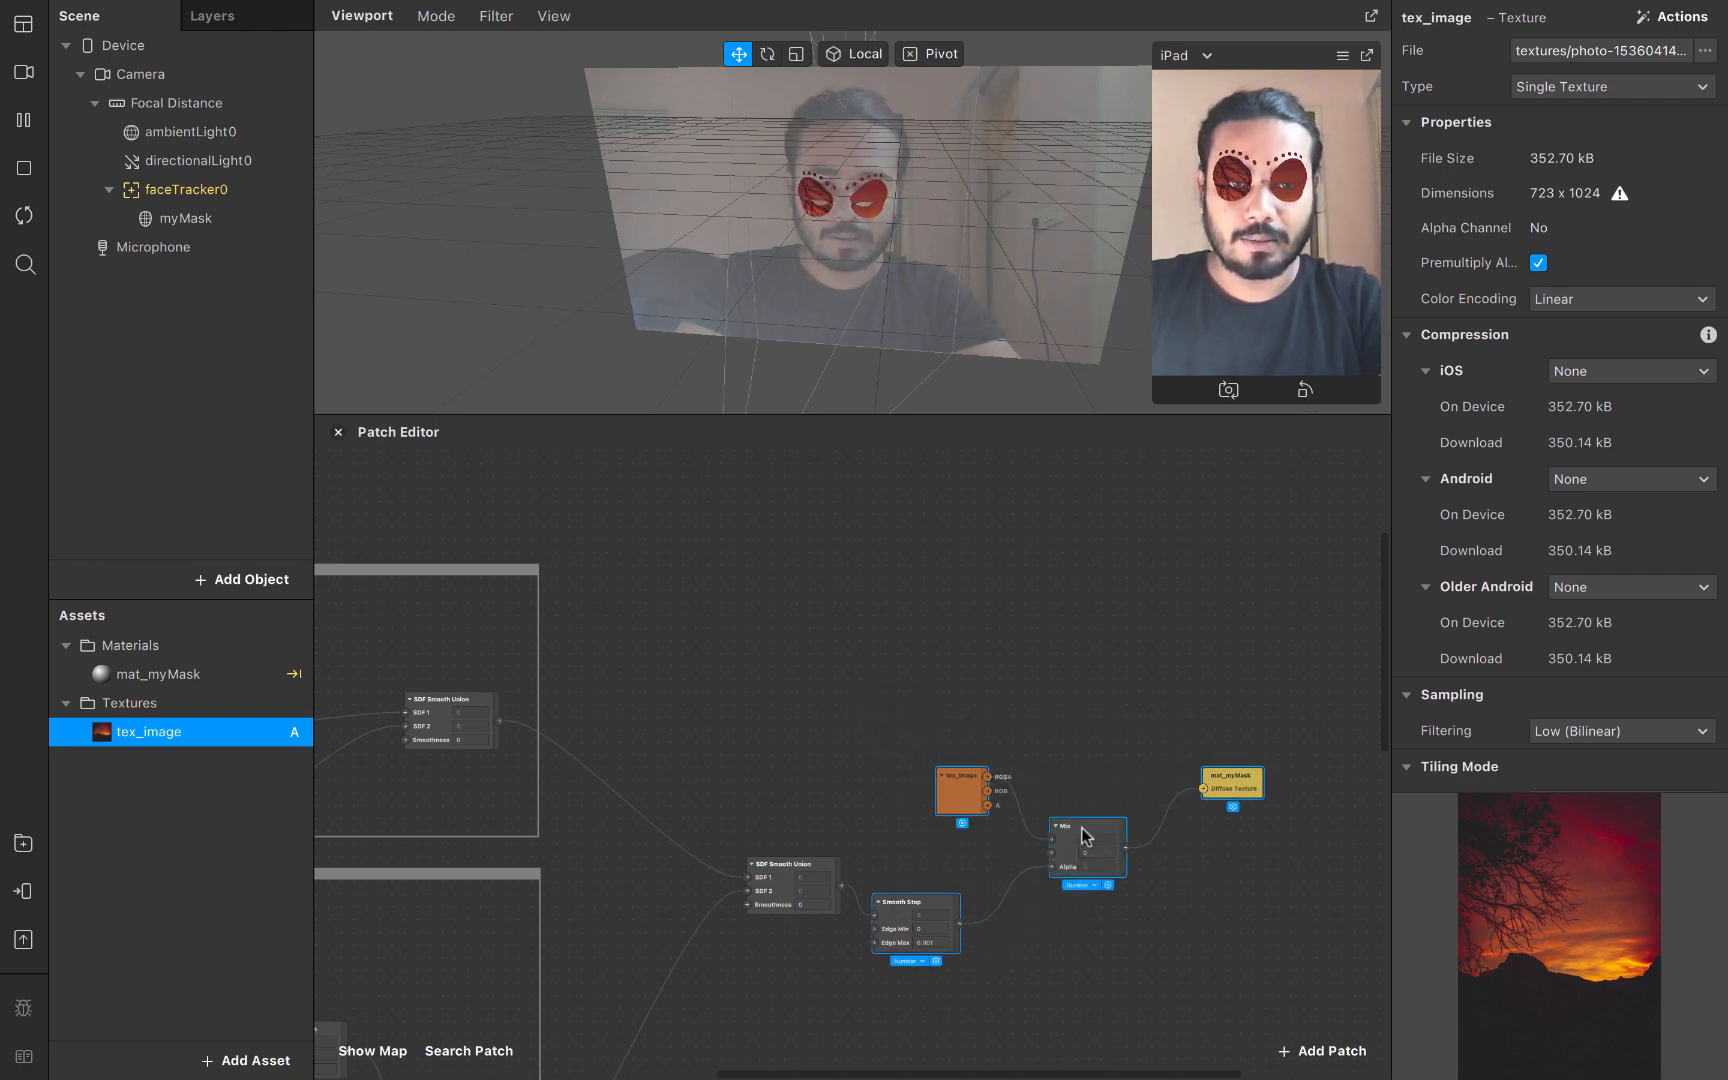
left_click_drag(1082, 828, 1234, 650)
left_click(695, 632)
Add an SDF Ellipse patch above the eye comment
scroll(695, 632, "up", 4)
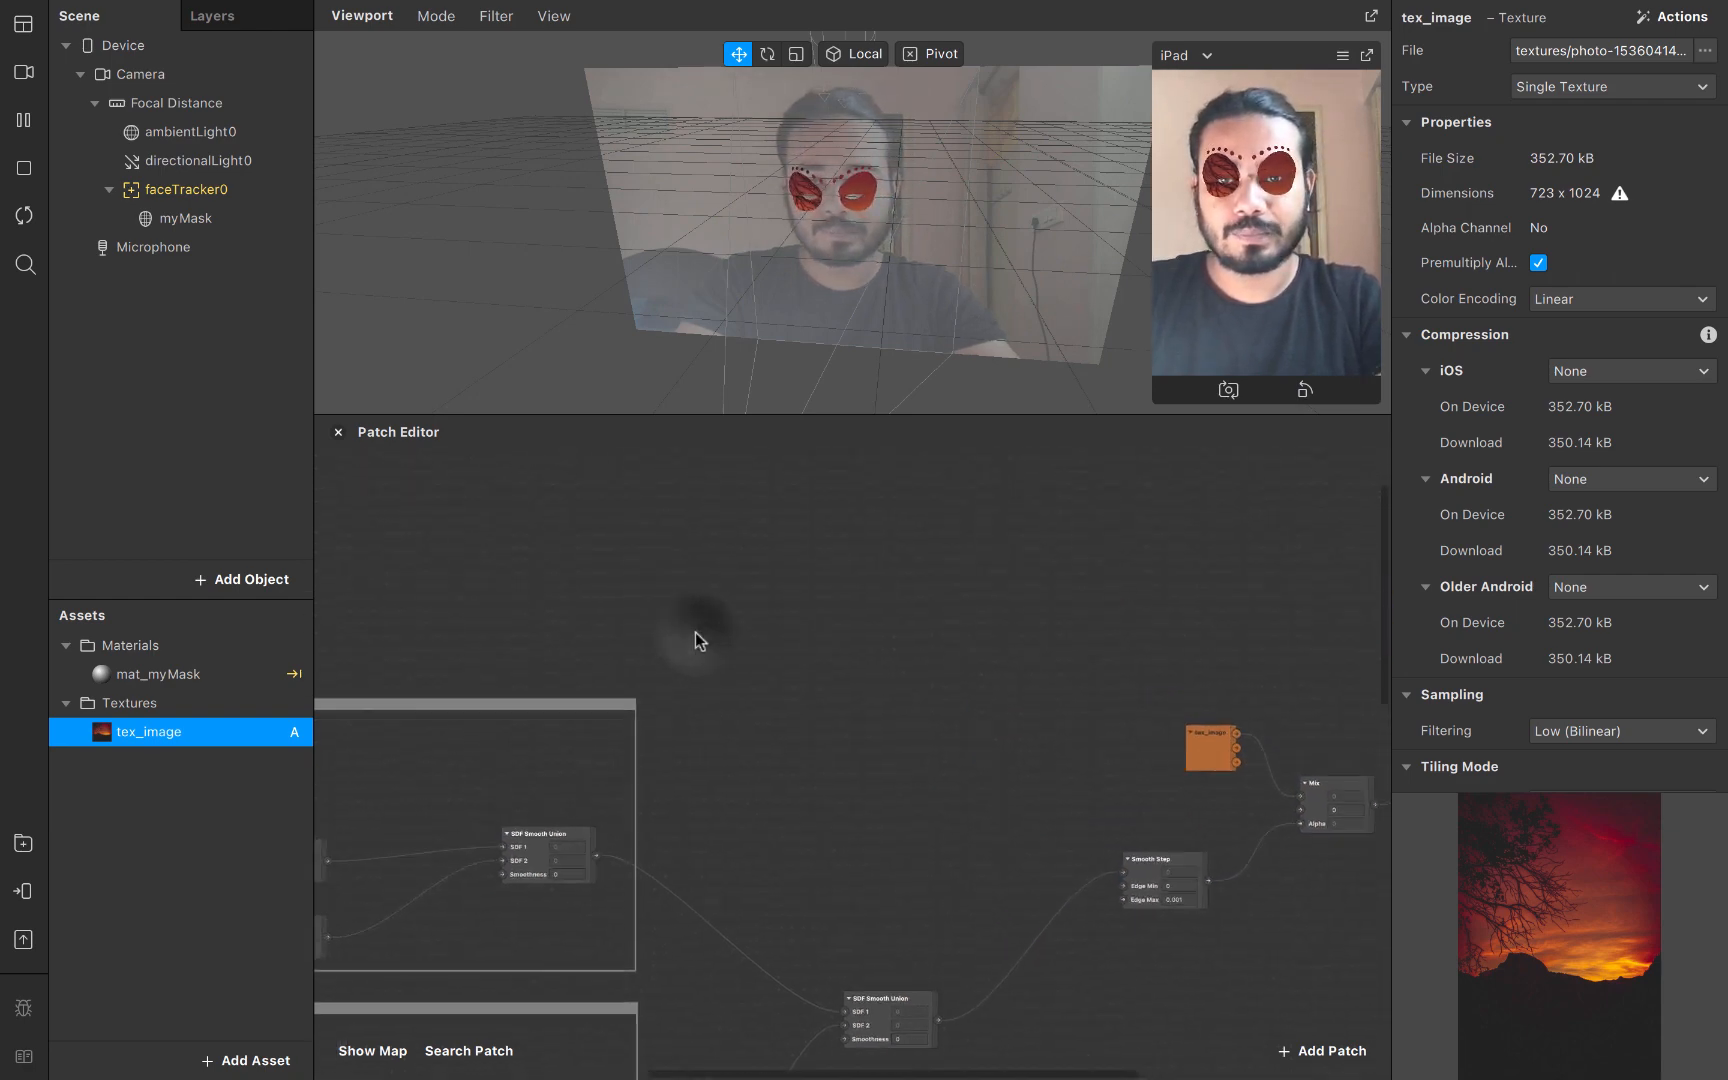
scroll(695, 632, "left", 2)
right_click(485, 616)
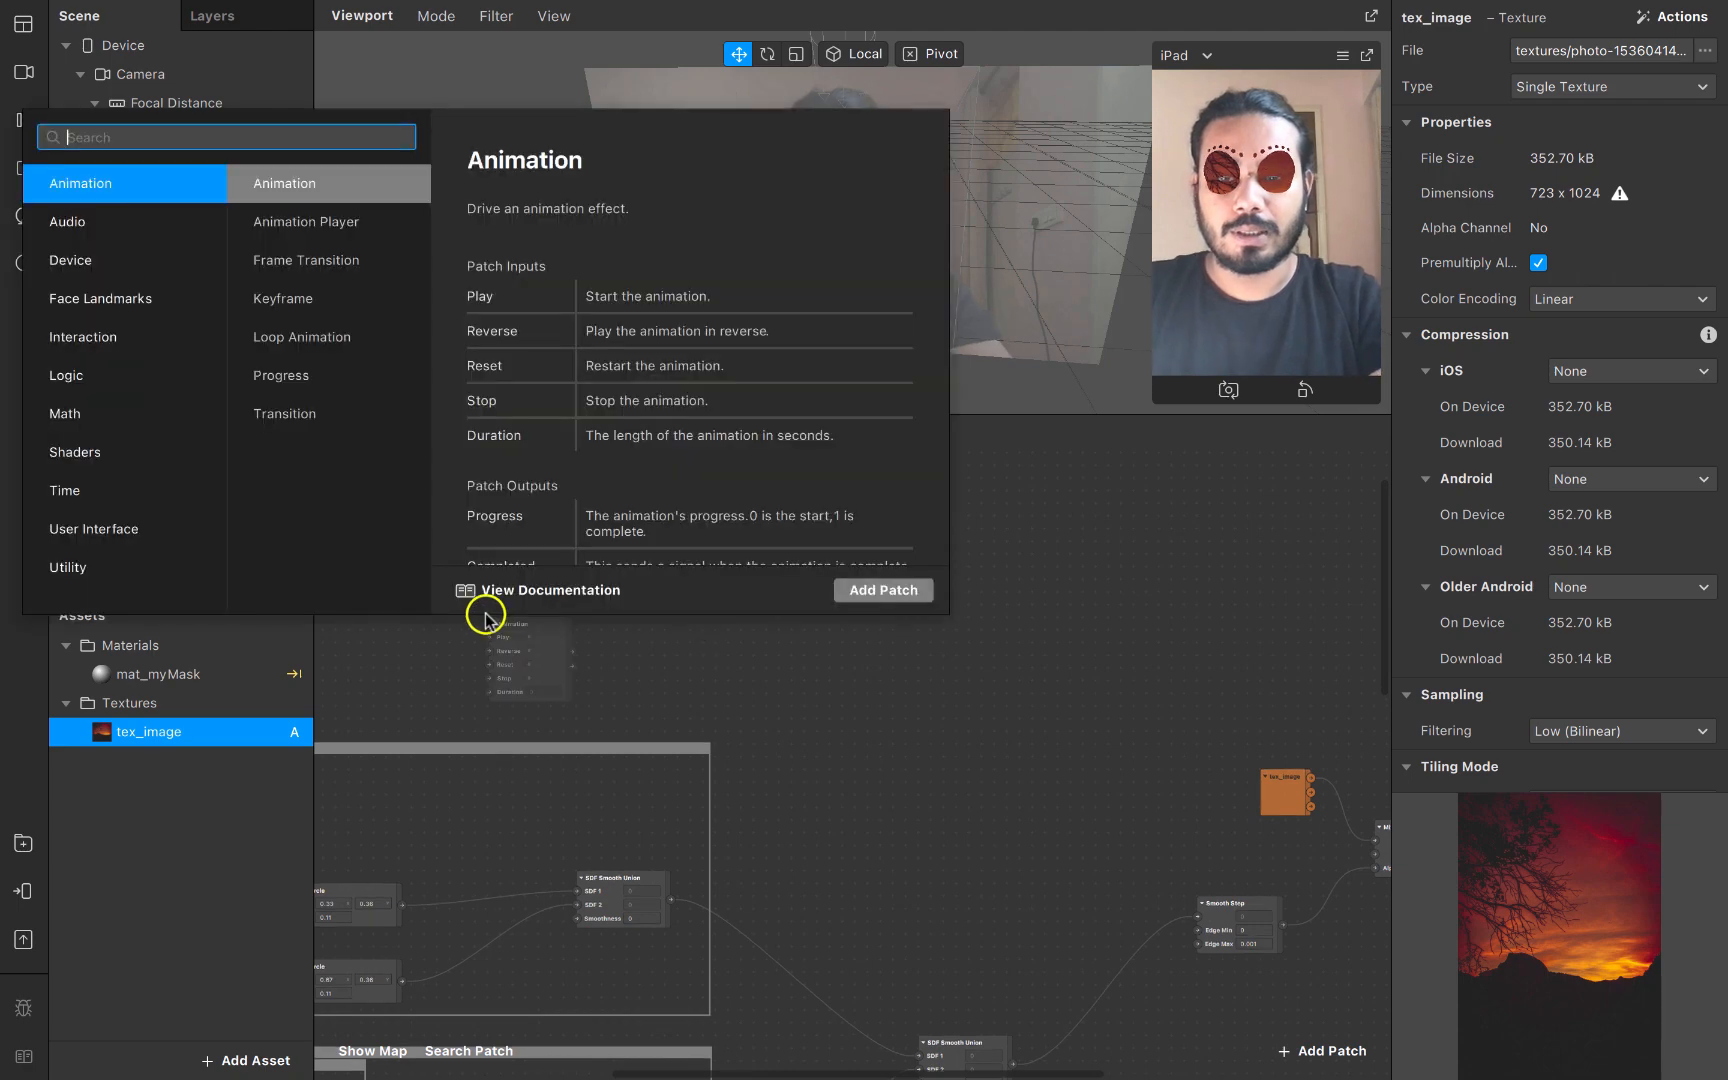
type("sdf ell")
key("Return")
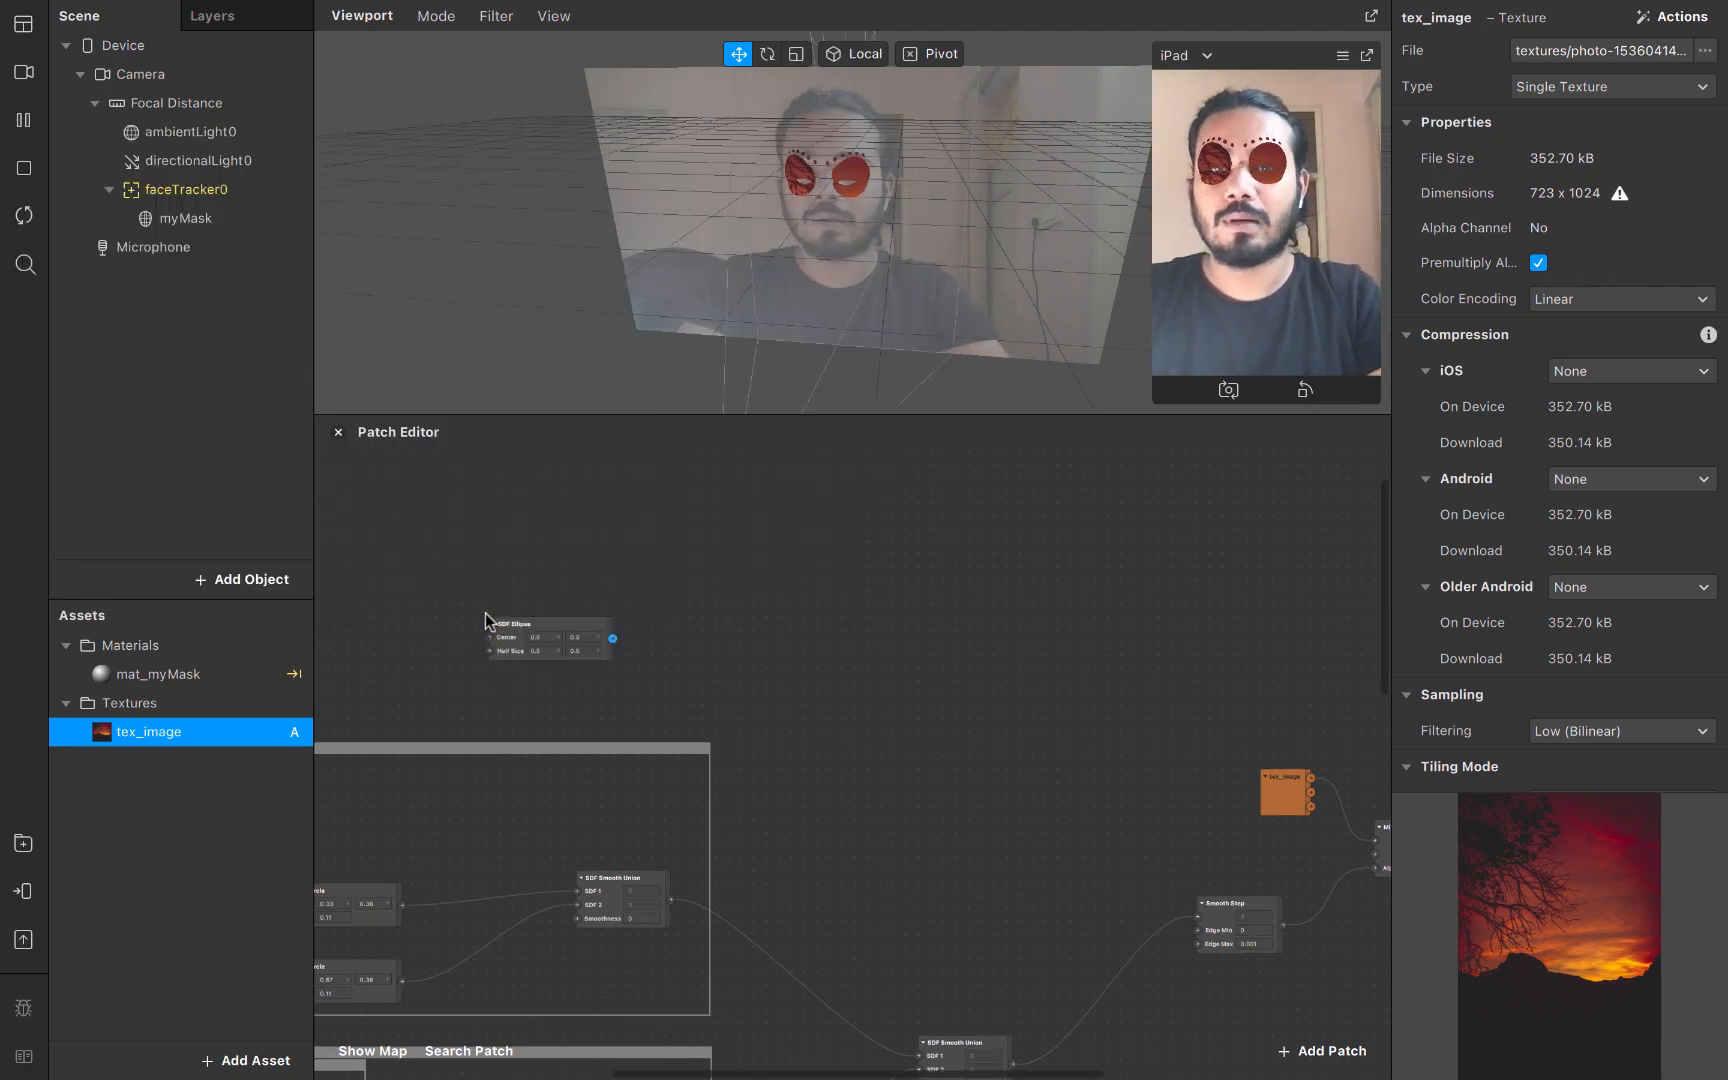
Add an SDF Smooth Union with the ellipse connected as its SDF 1
scroll(570, 648, "up", 5)
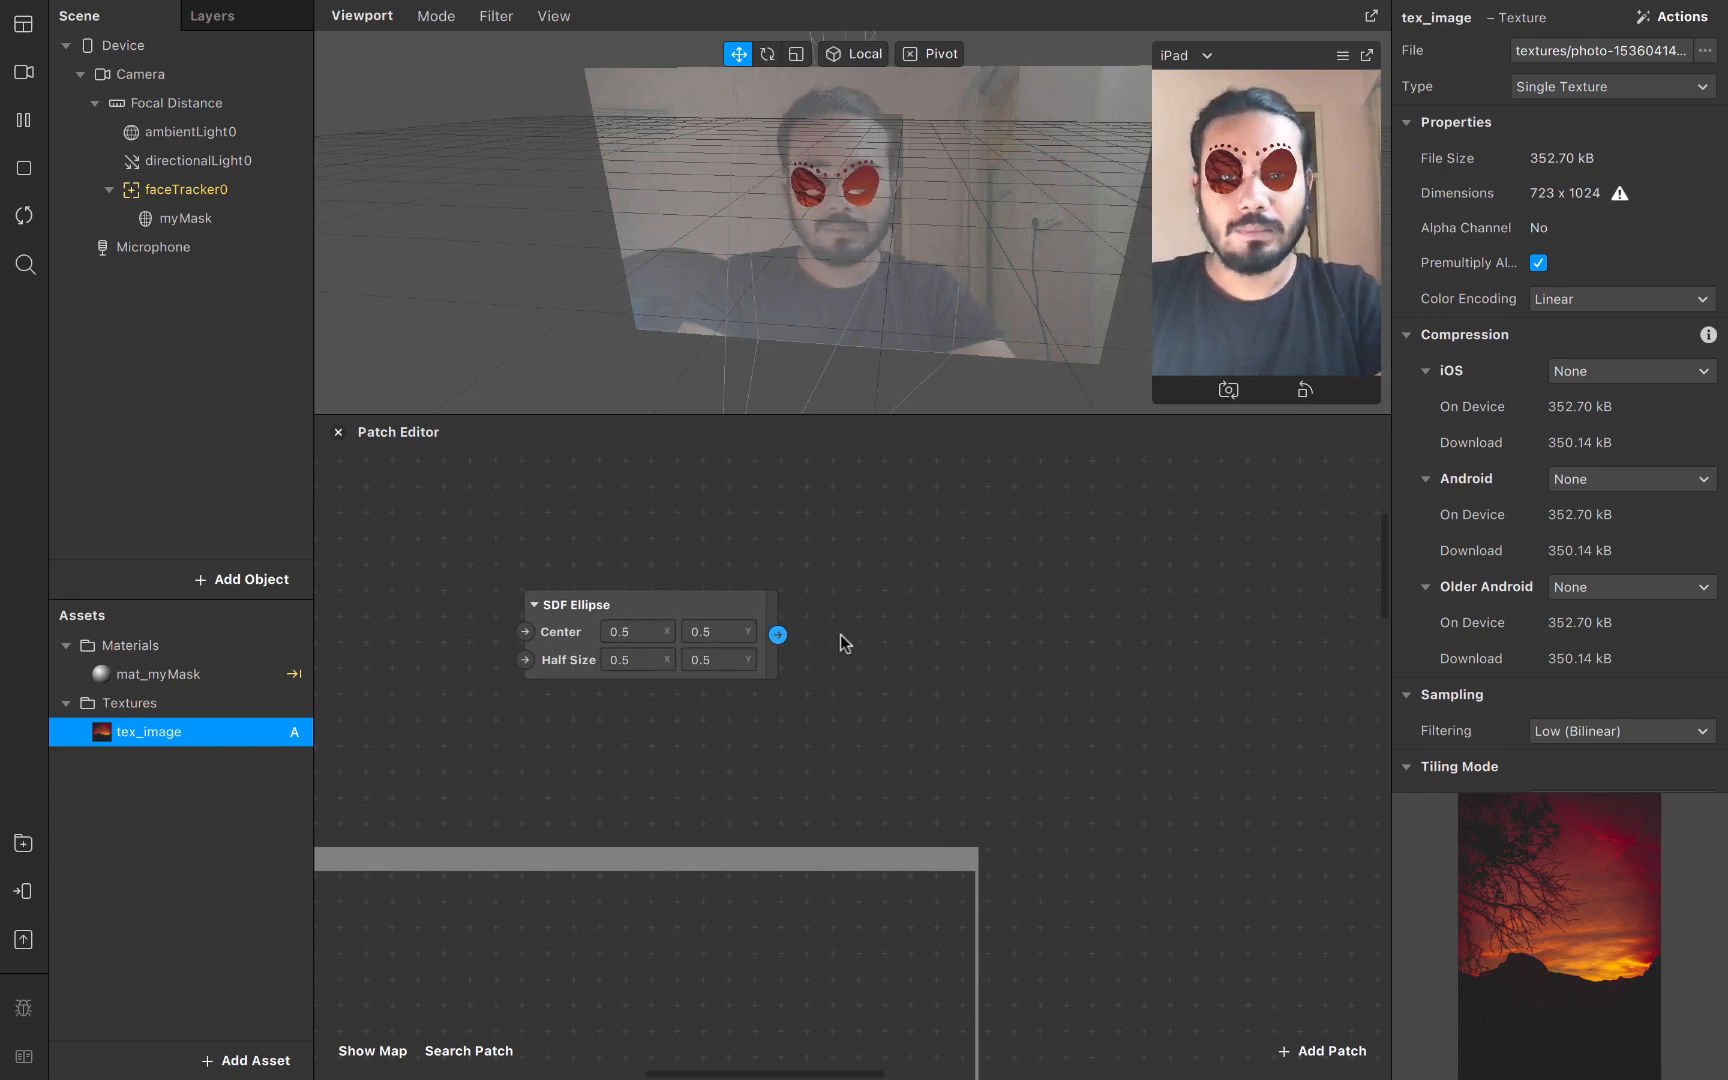
scroll(840, 634, "down", 5)
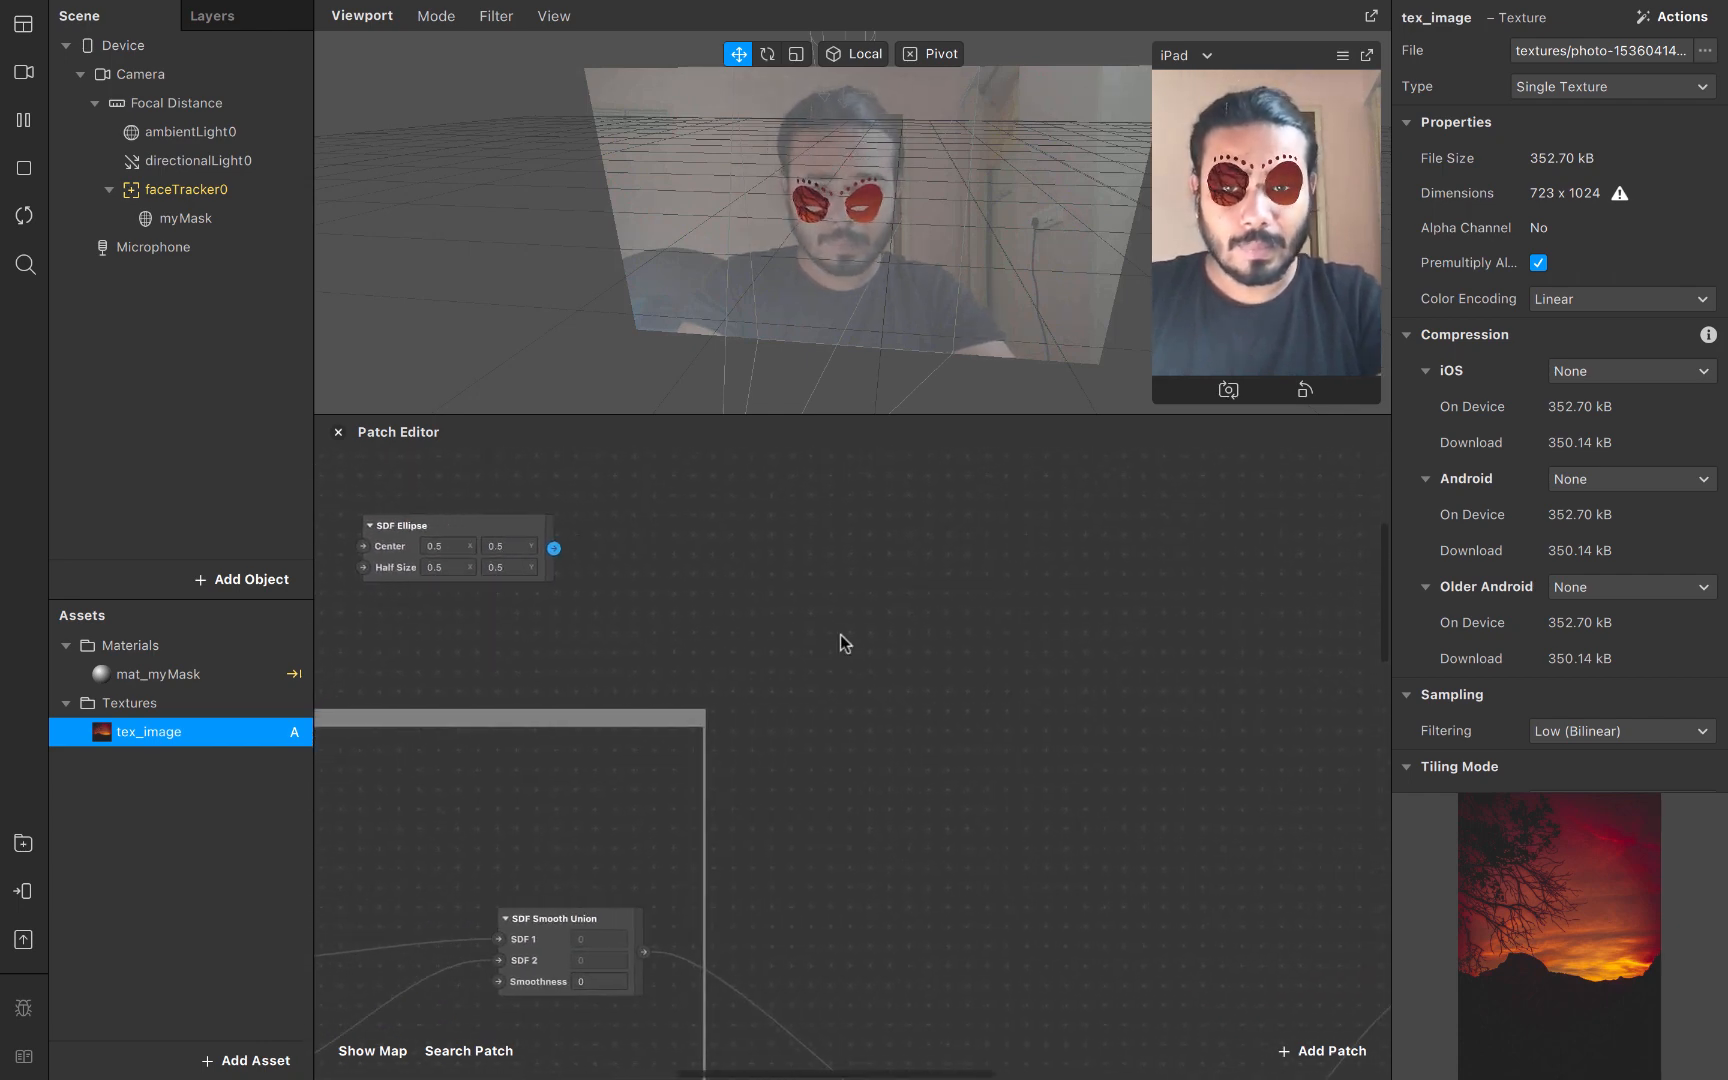
scroll(840, 634, "down", 4)
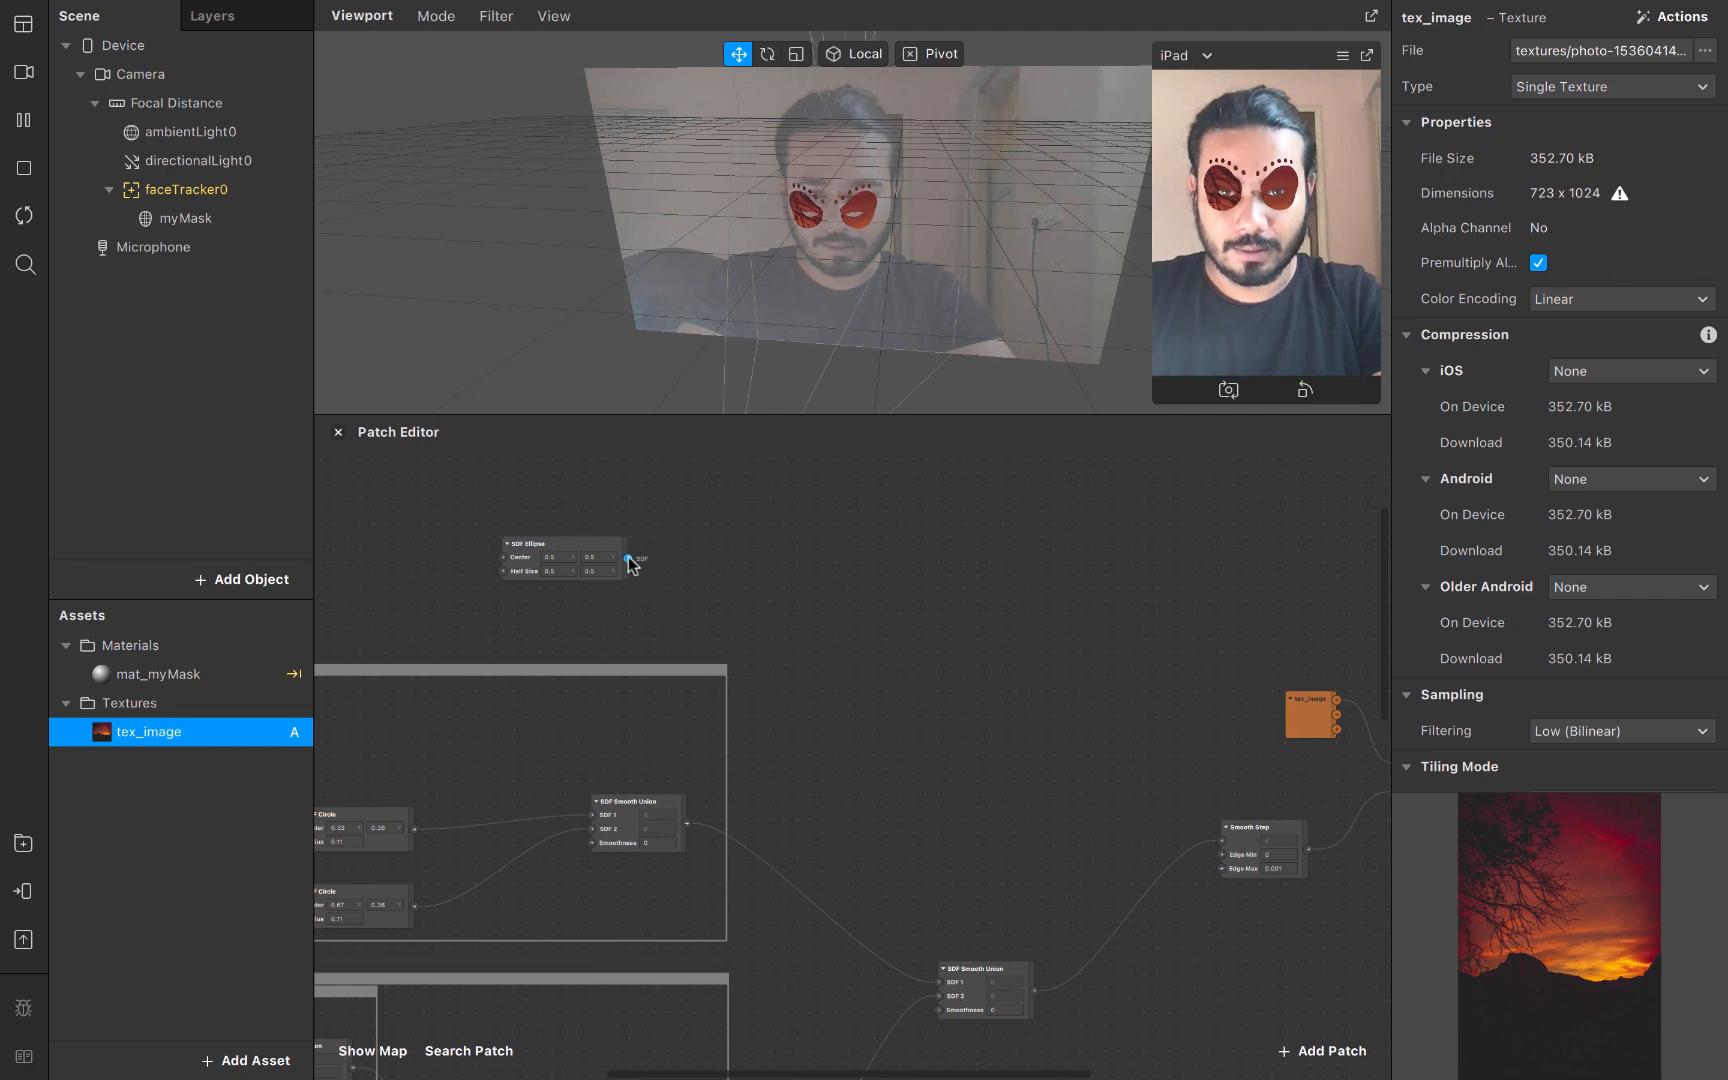
left_click_drag(630, 565, 898, 711)
type("smoo")
key("Down")
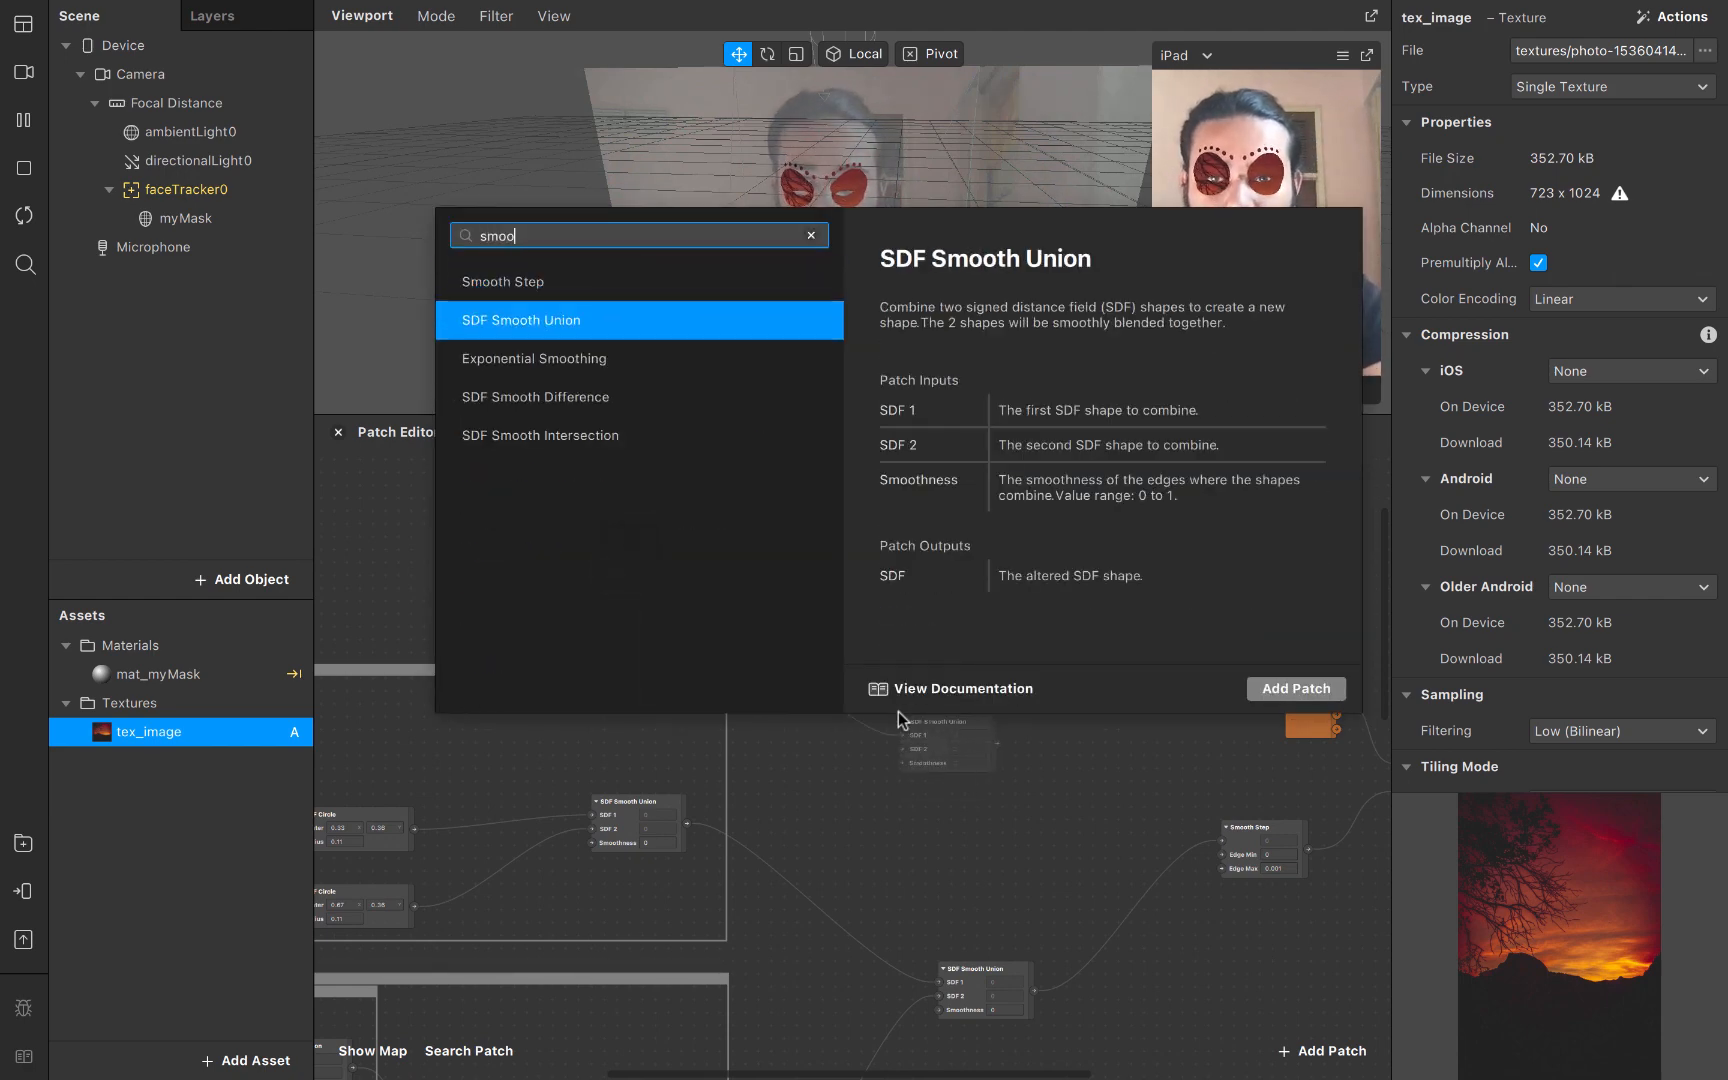
key("Return")
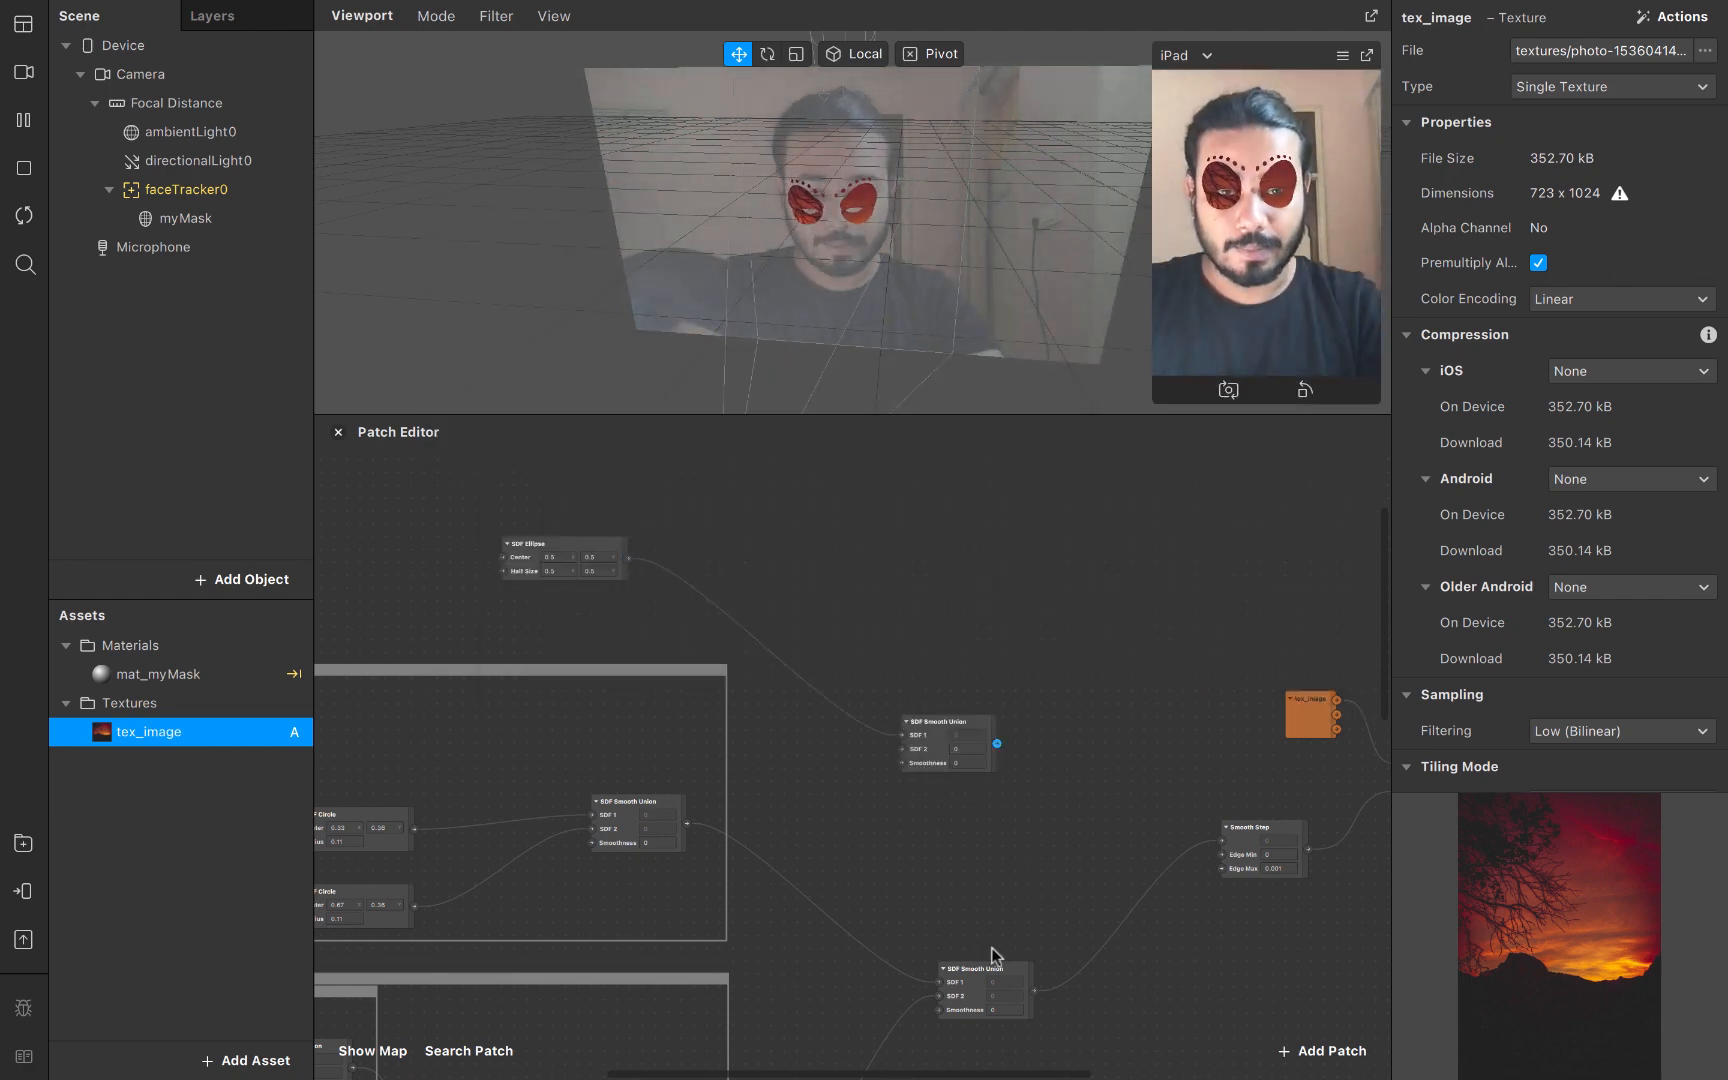
Add another SDF Smooth Union joining the ellipse's union as SDF 1 and the eyes-and-dots union as SDF 2, feeding Smooth Step
left_click_drag(959, 1002, 918, 925)
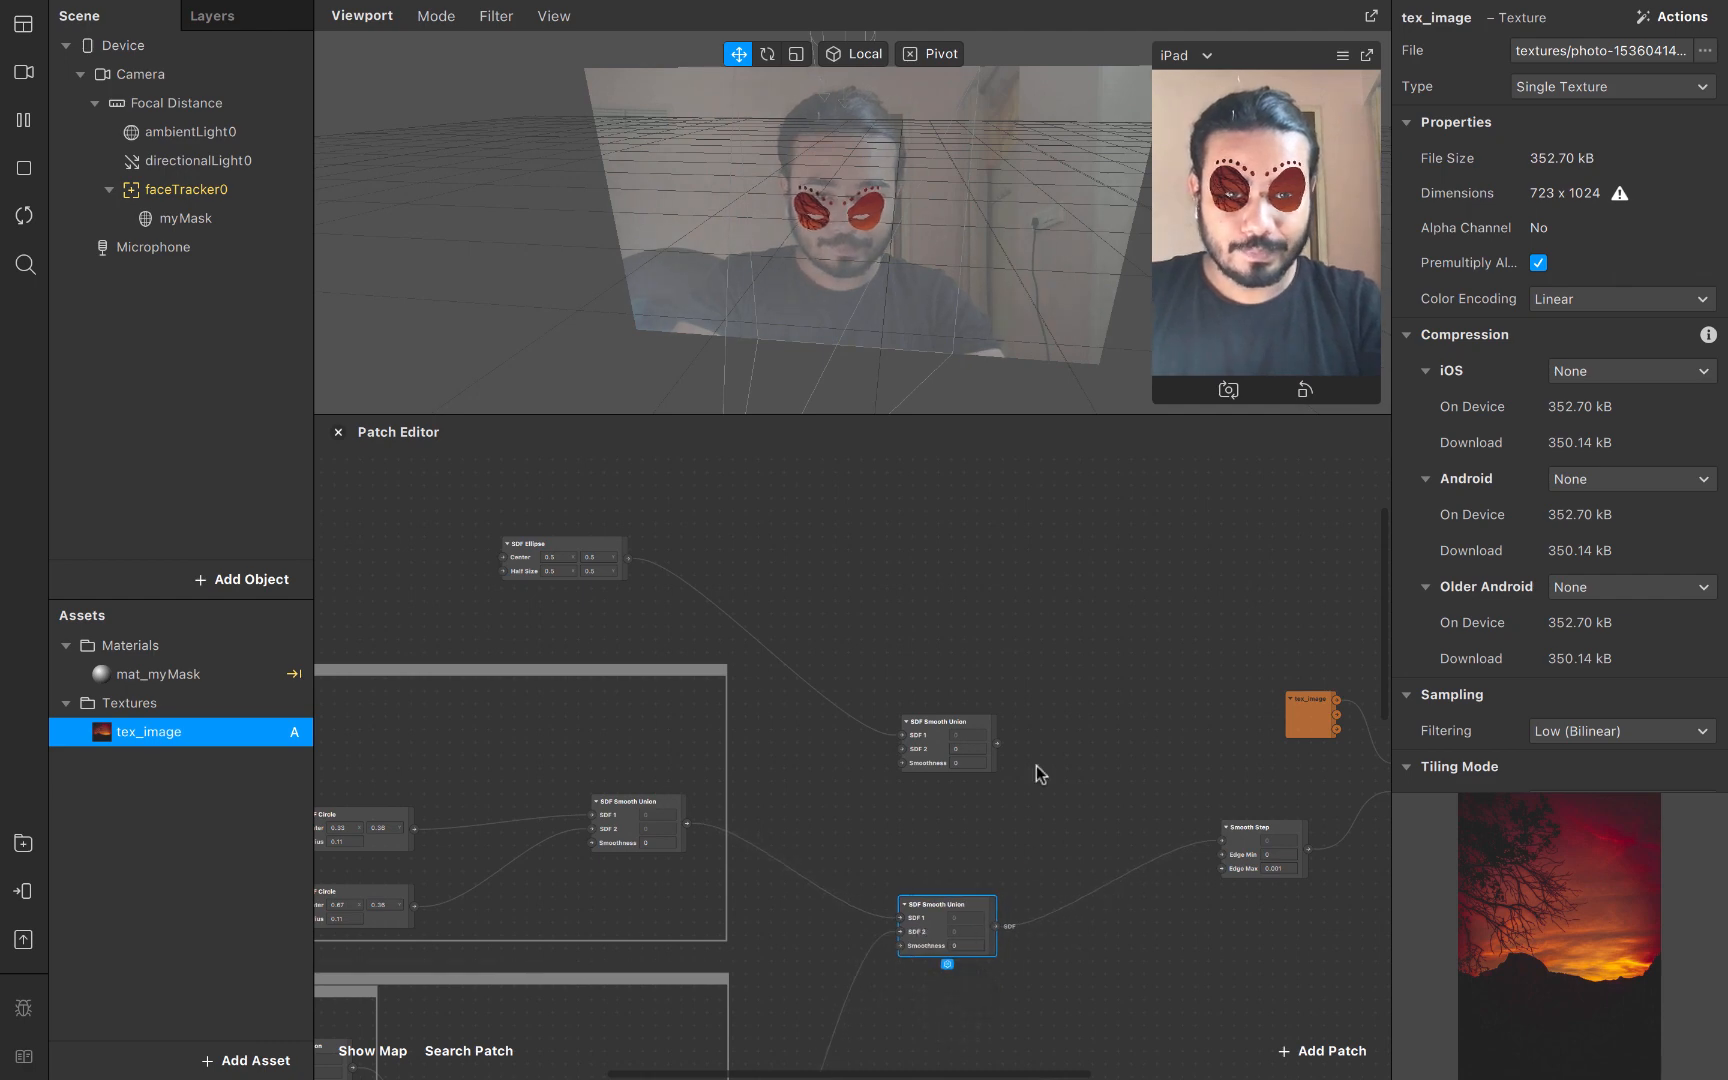
left_click_drag(996, 742, 1040, 792)
type("smoo")
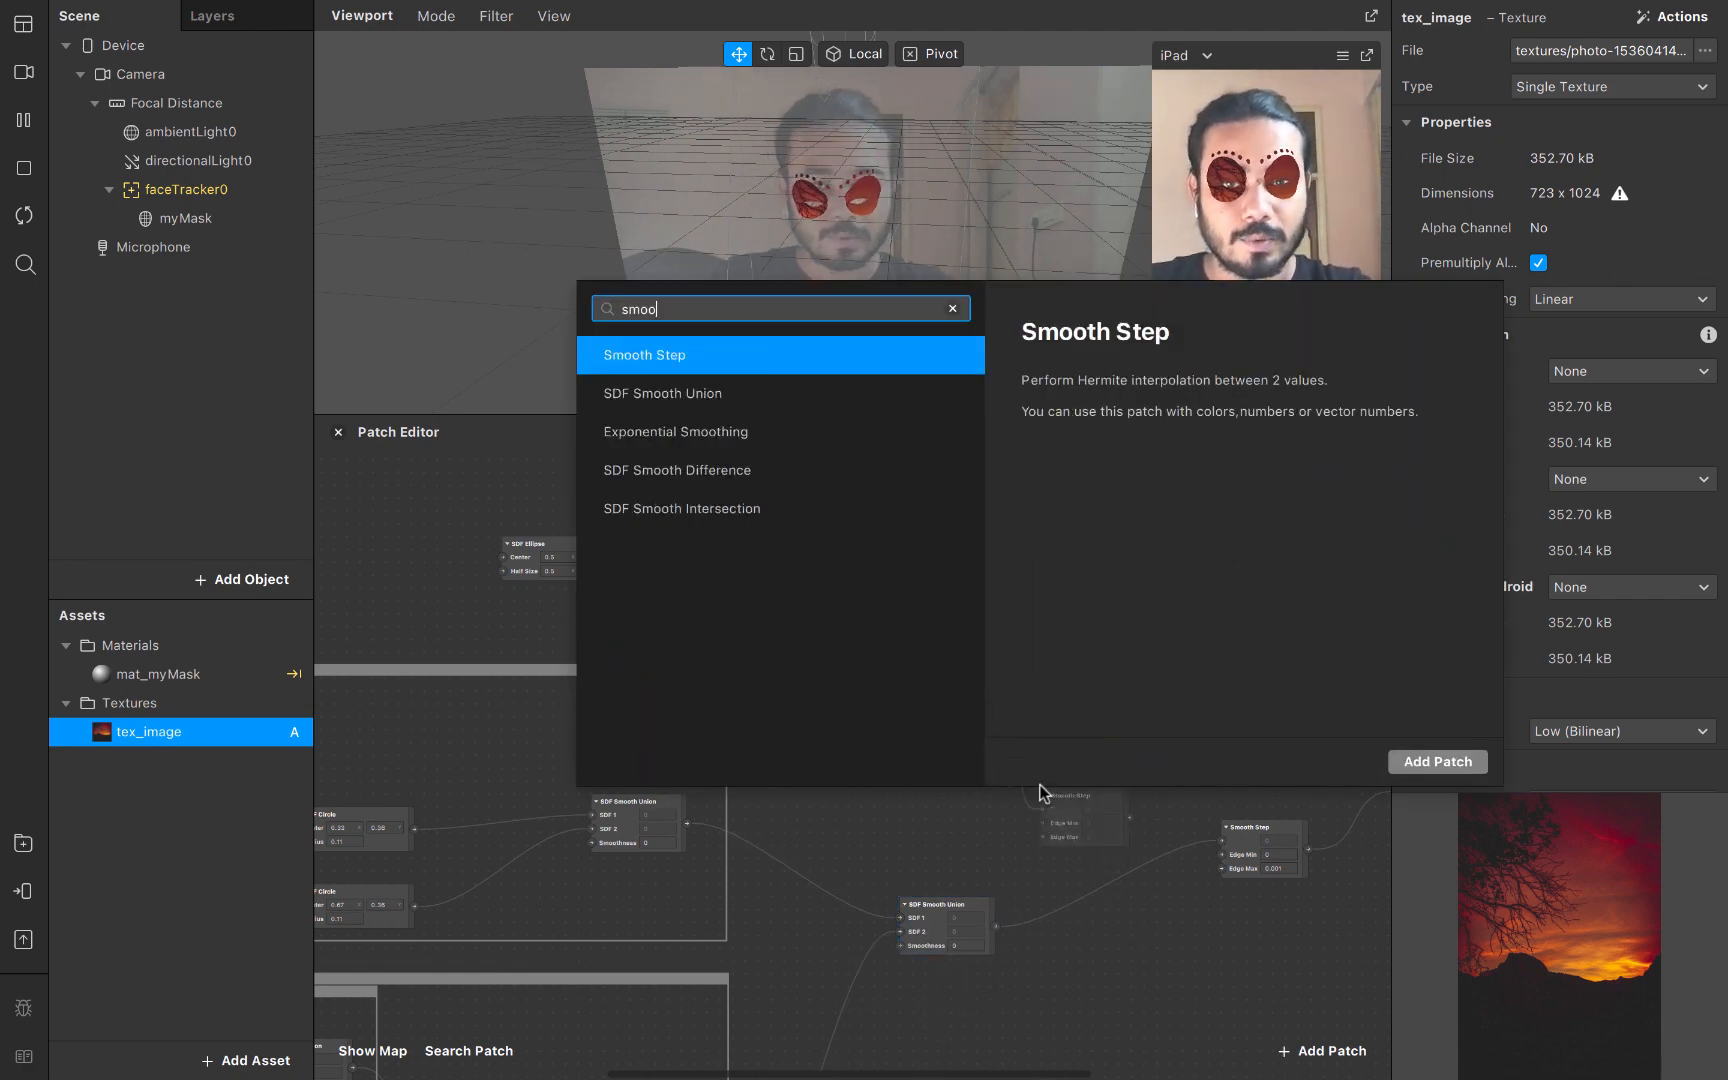
key("Down")
key("Return")
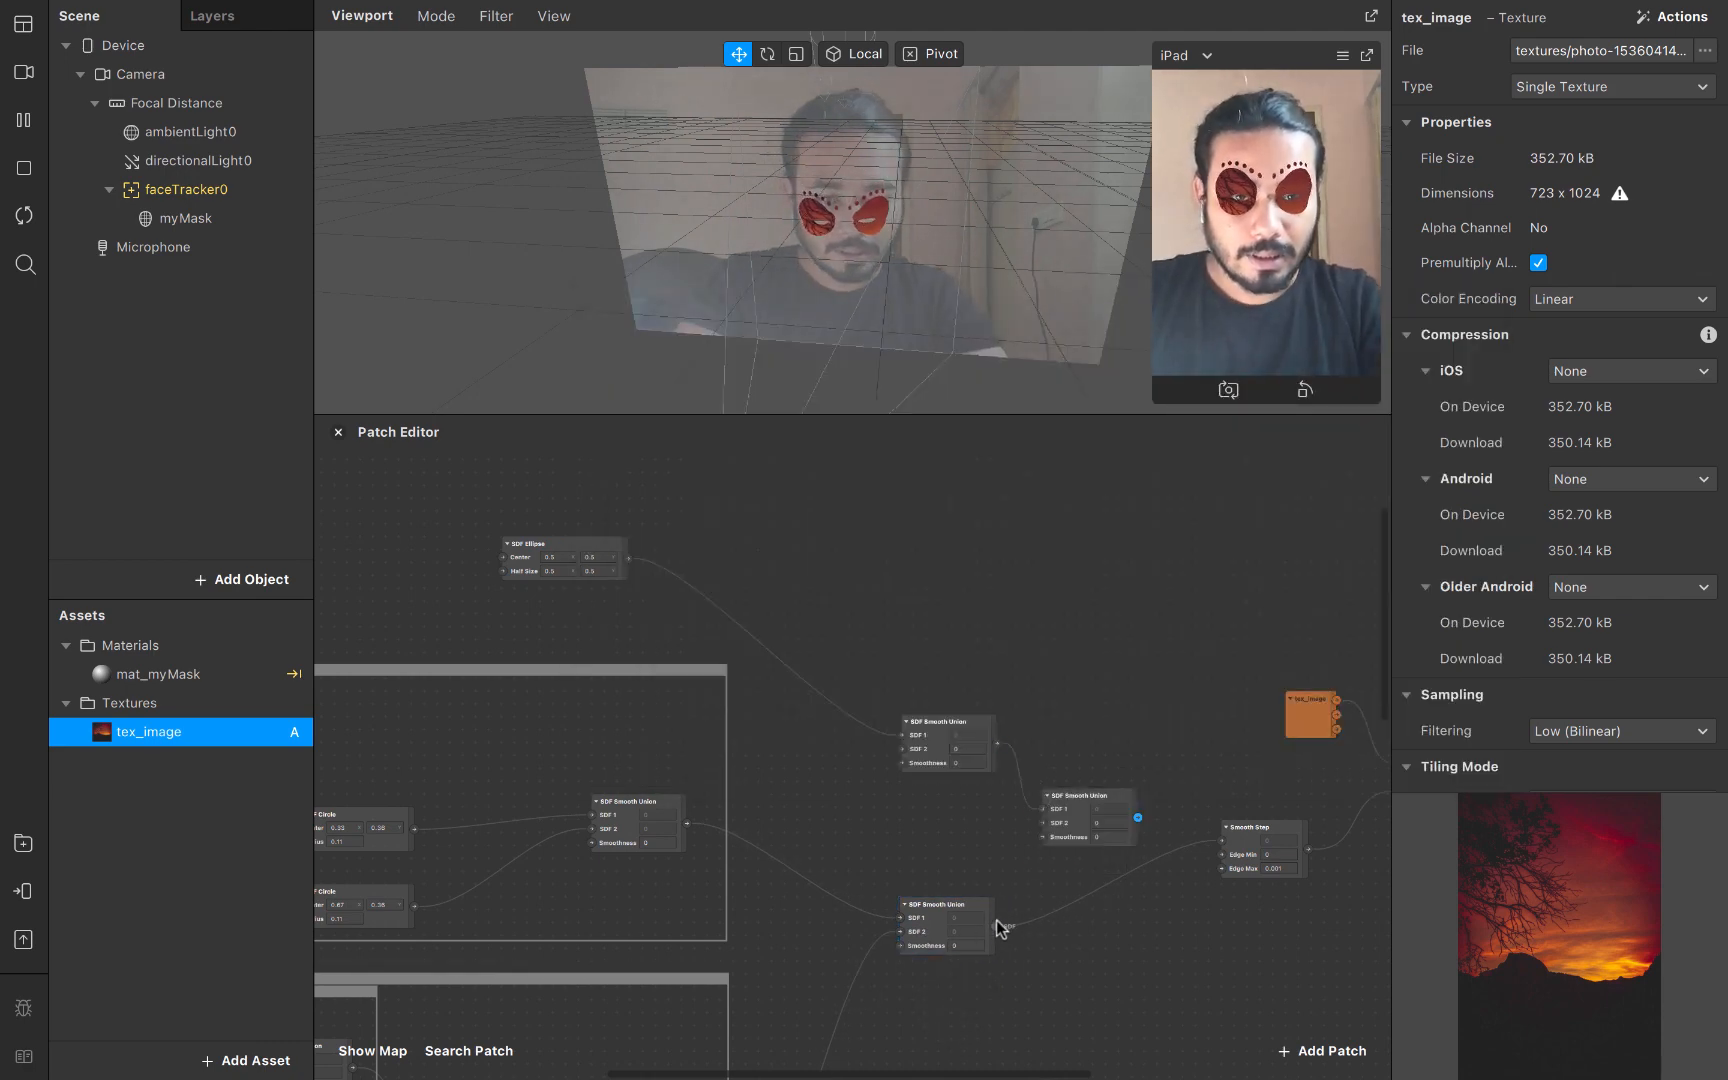
left_click_drag(996, 919, 1044, 824)
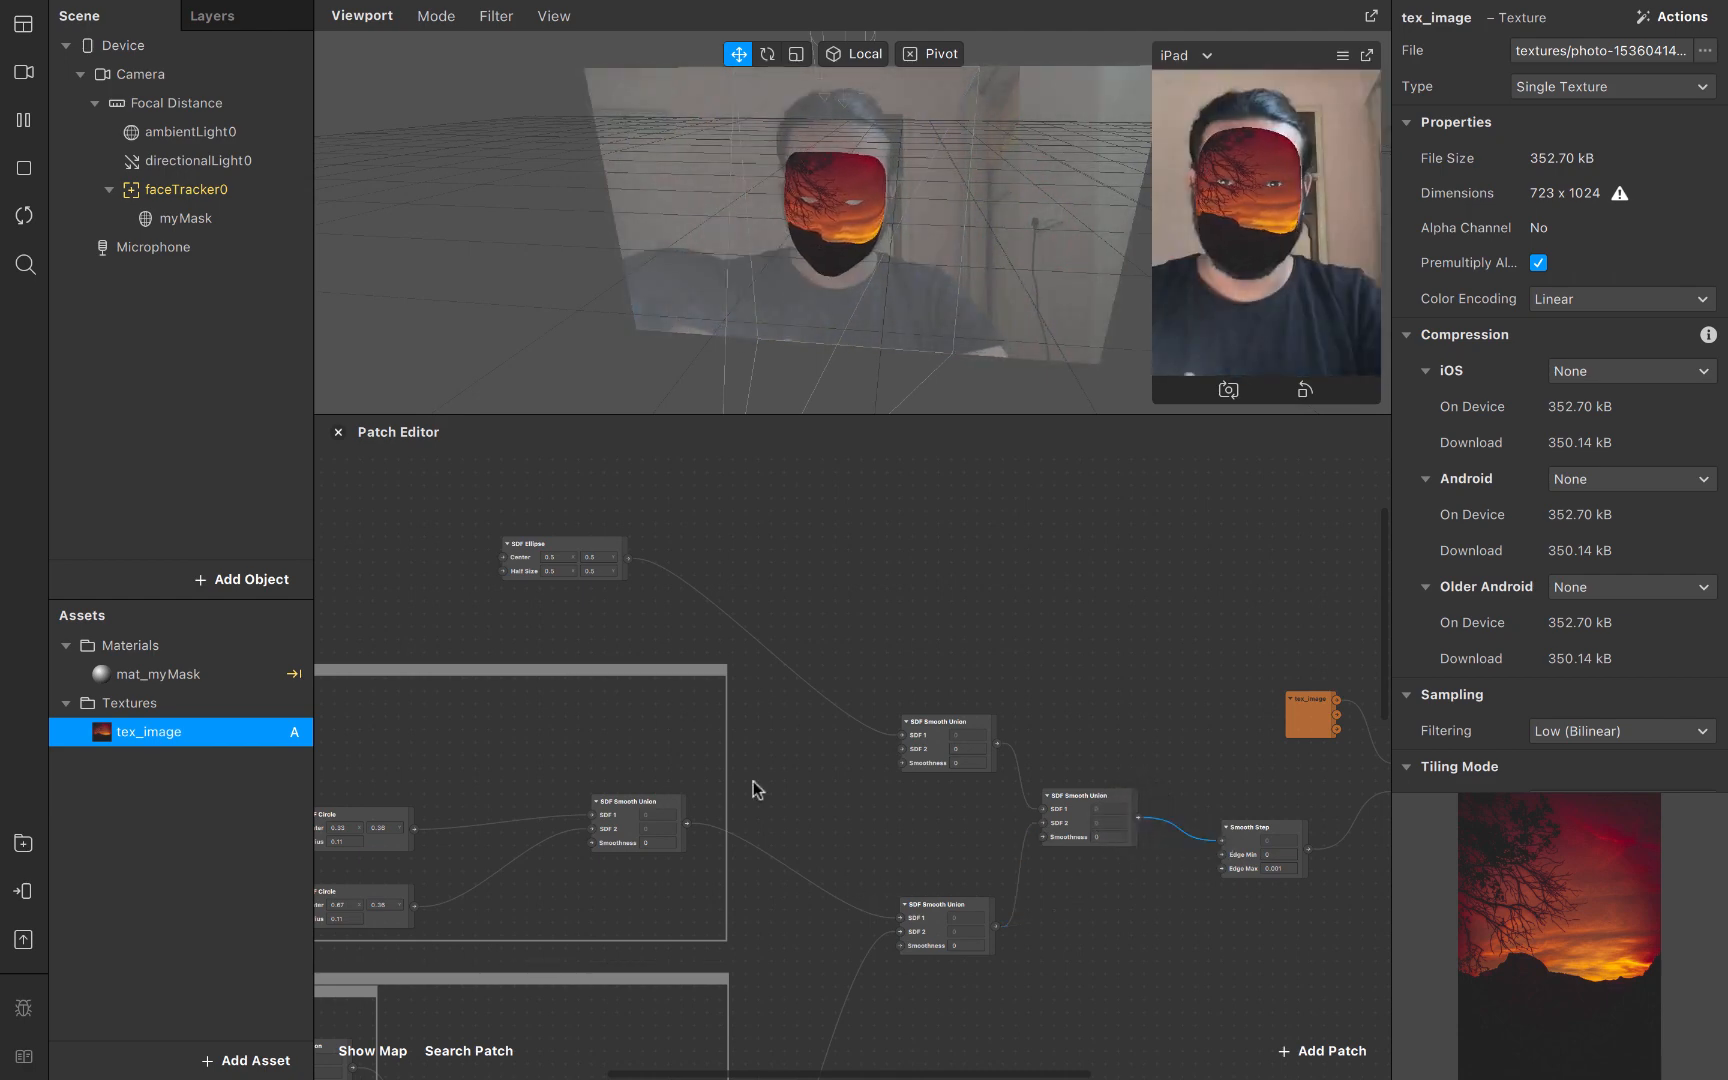
Set the SDF Ellipse's center and half size to 0.1 on both axes
scroll(600, 571, "up", 3)
scroll(600, 571, "up", 2)
scroll(600, 571, "left", 3)
scroll(600, 571, "up", 5)
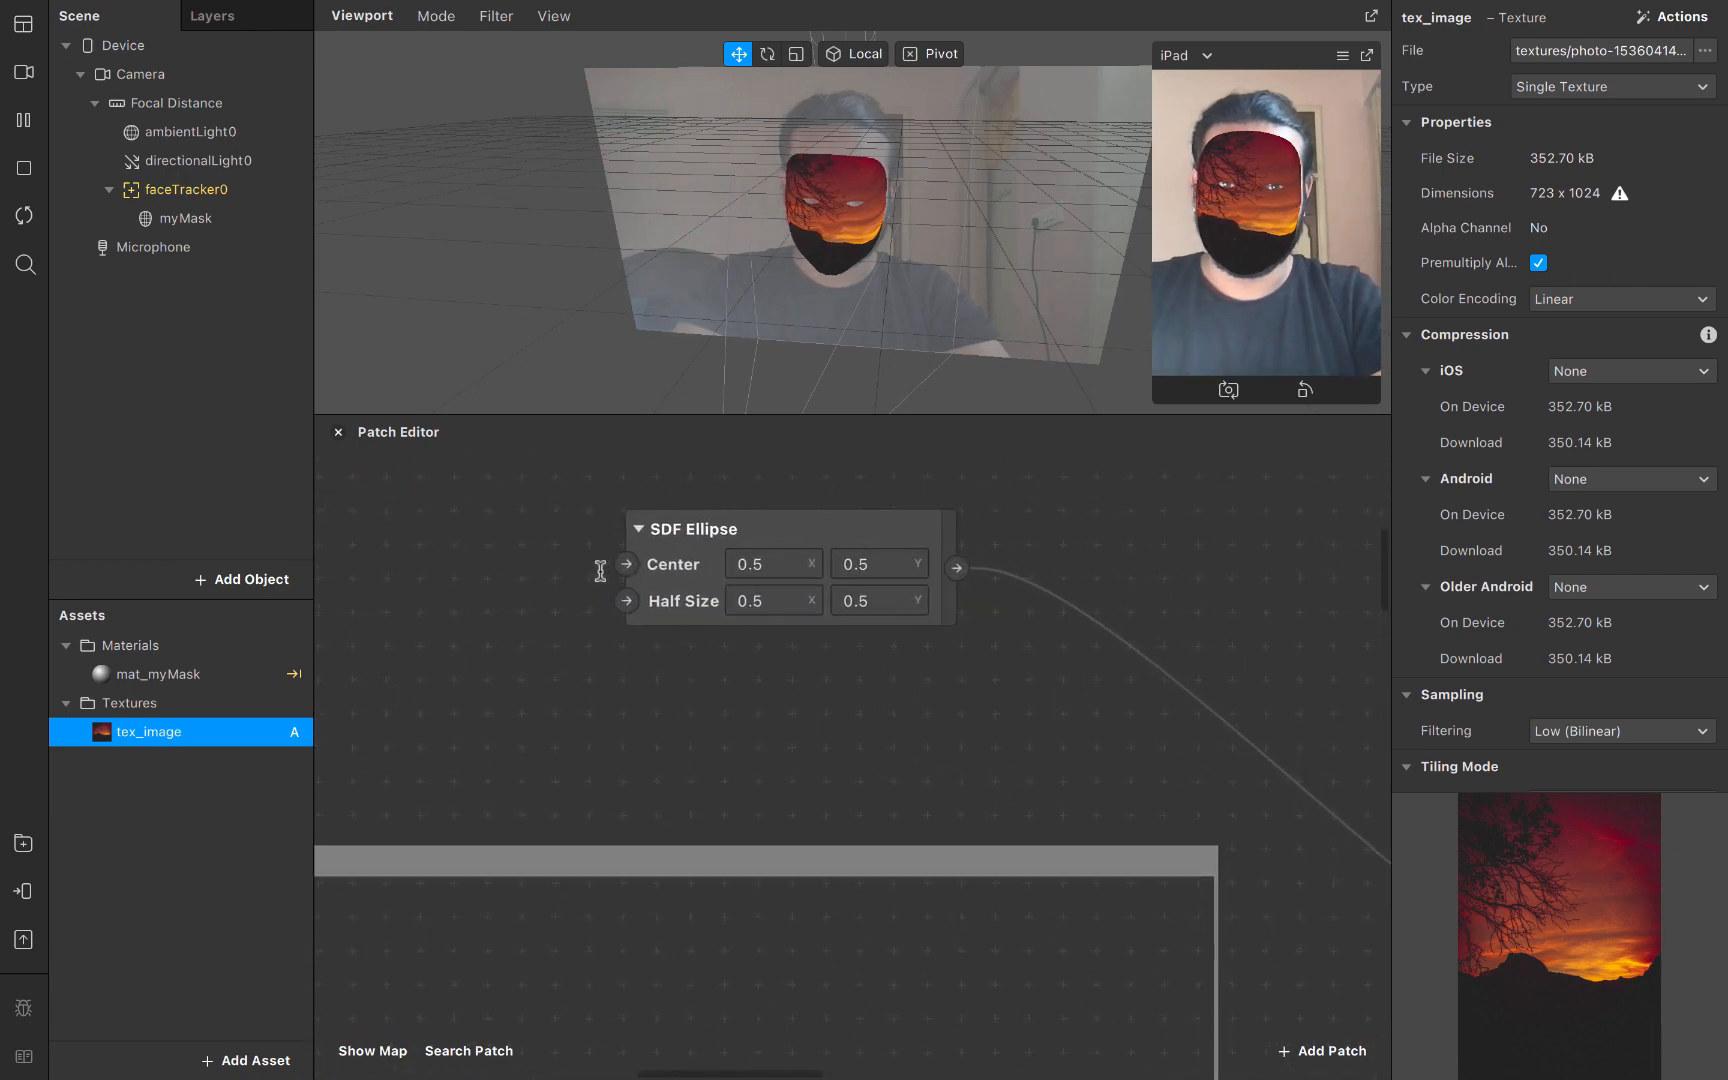
scroll(600, 571, "right", 1)
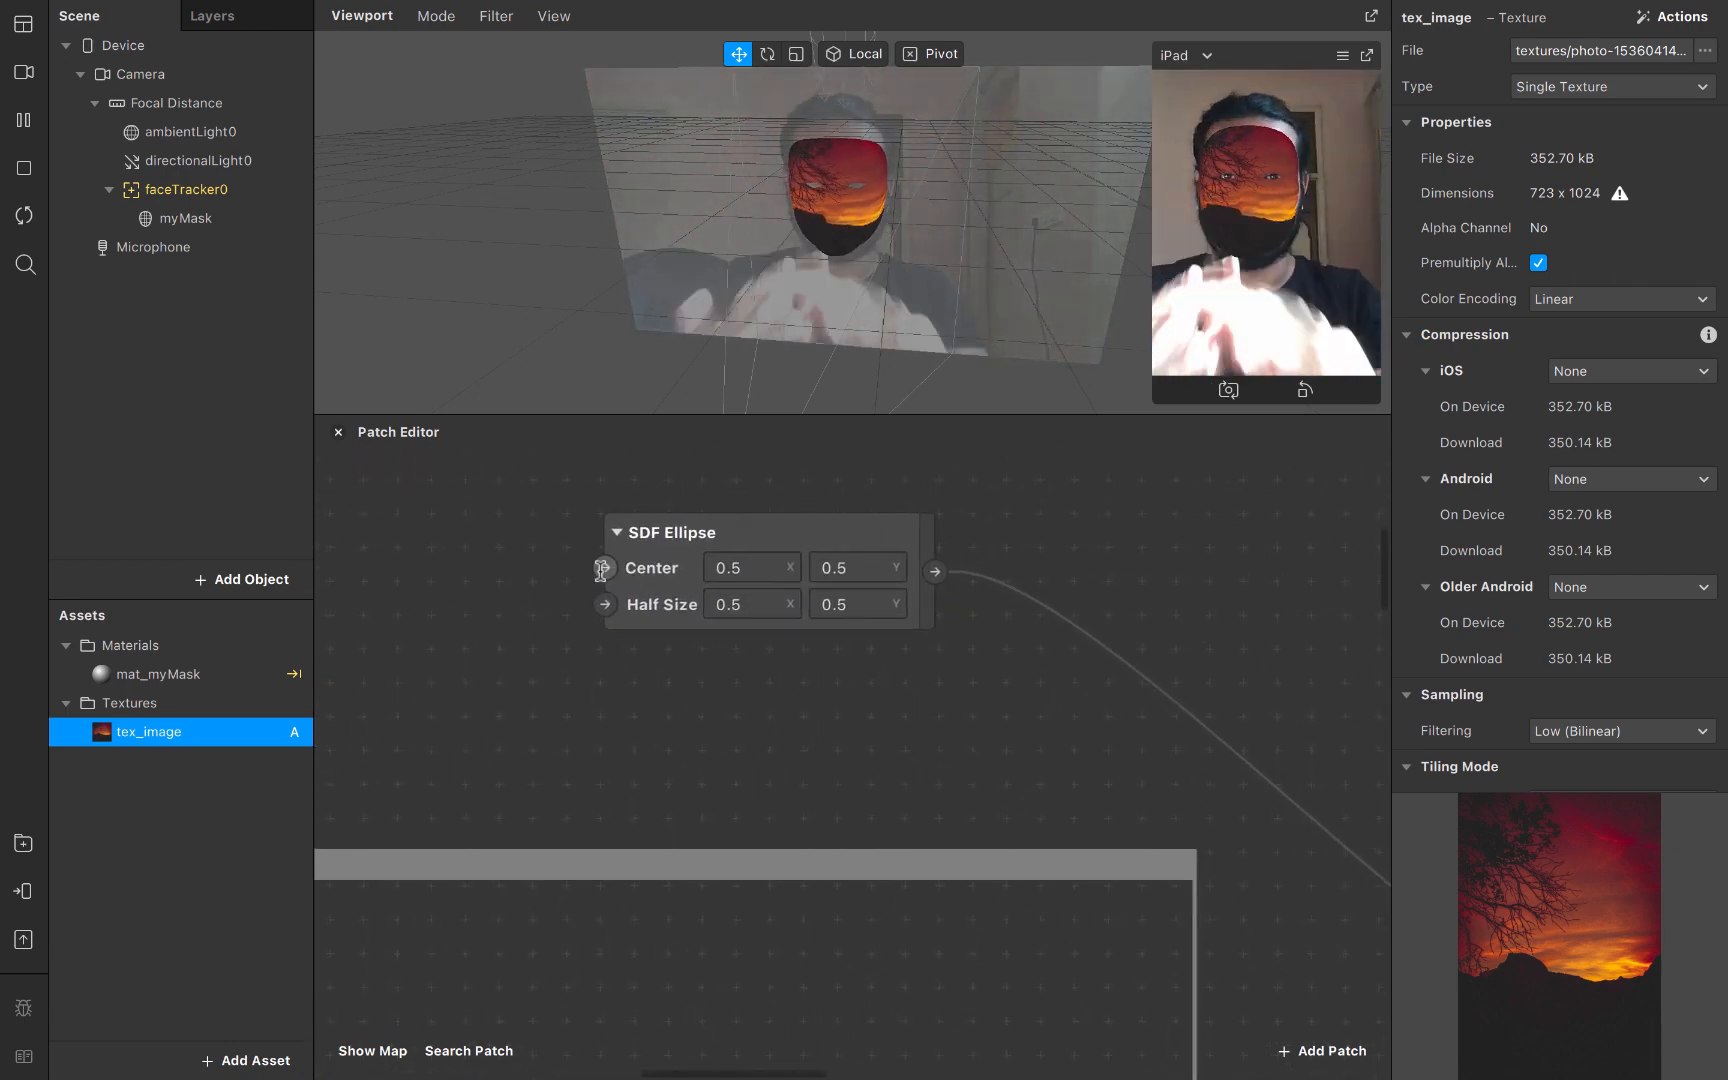
left_click(736, 565)
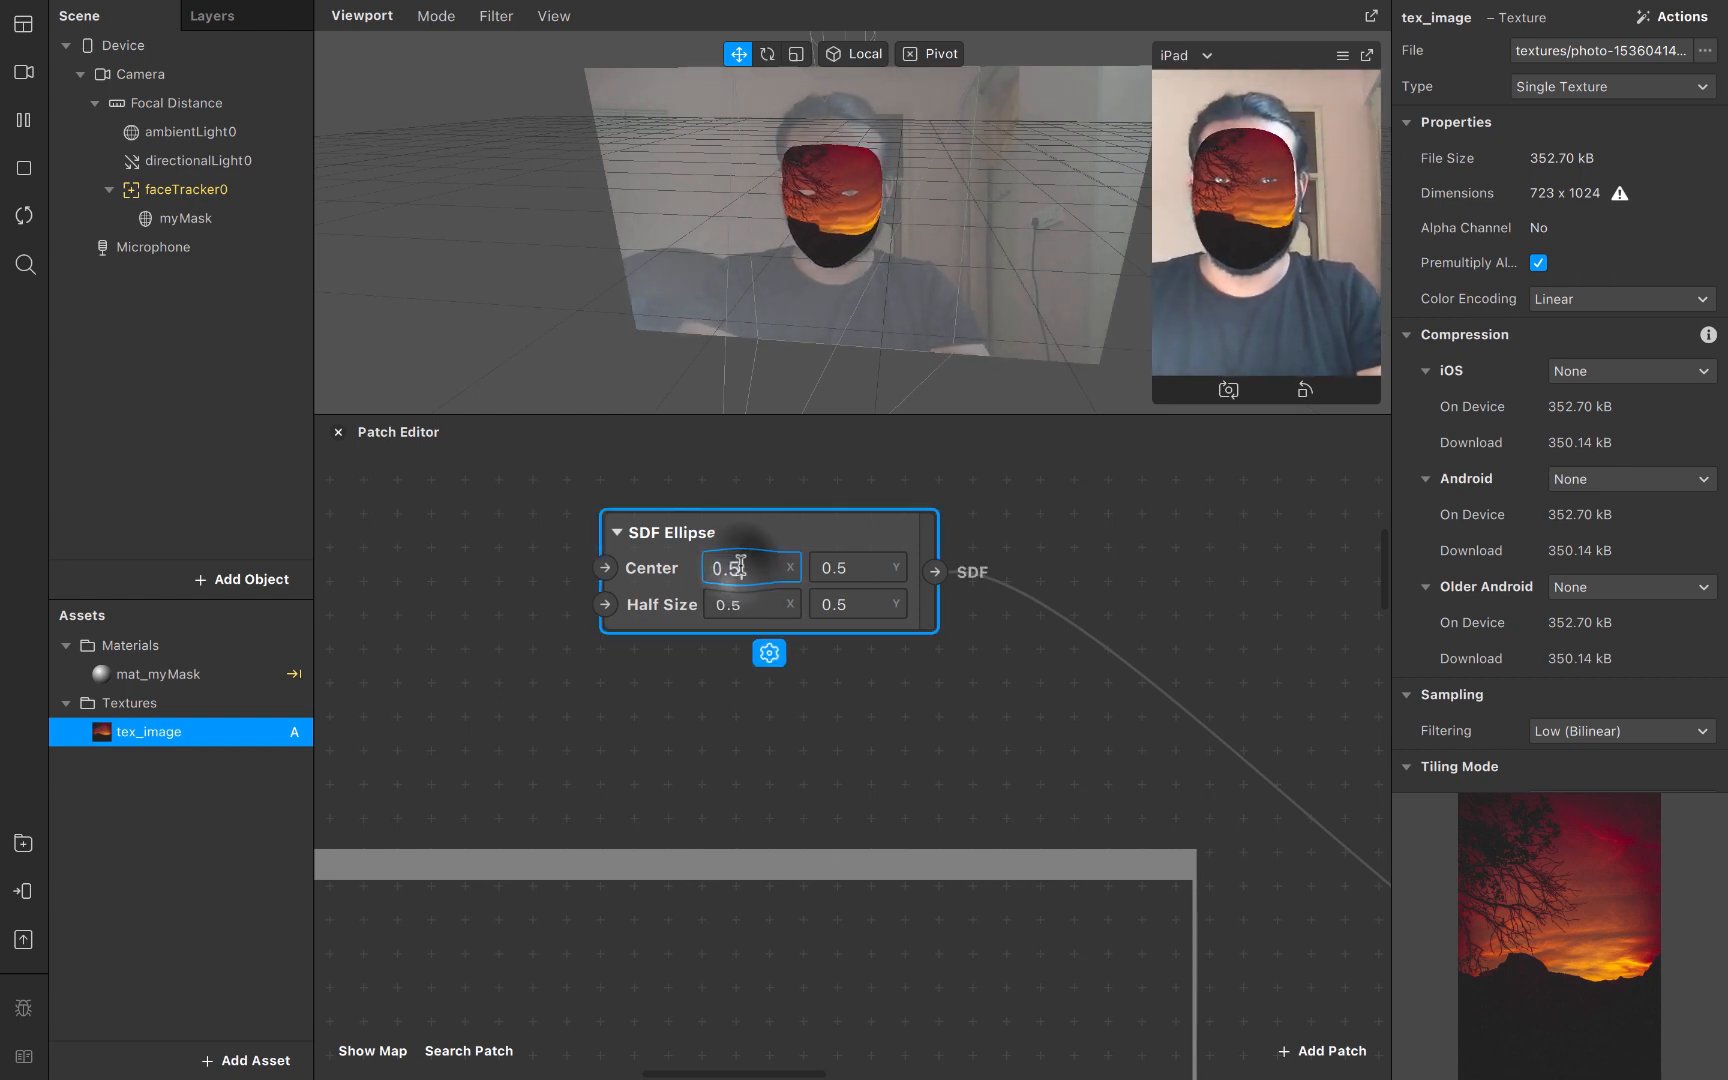
key("Tab")
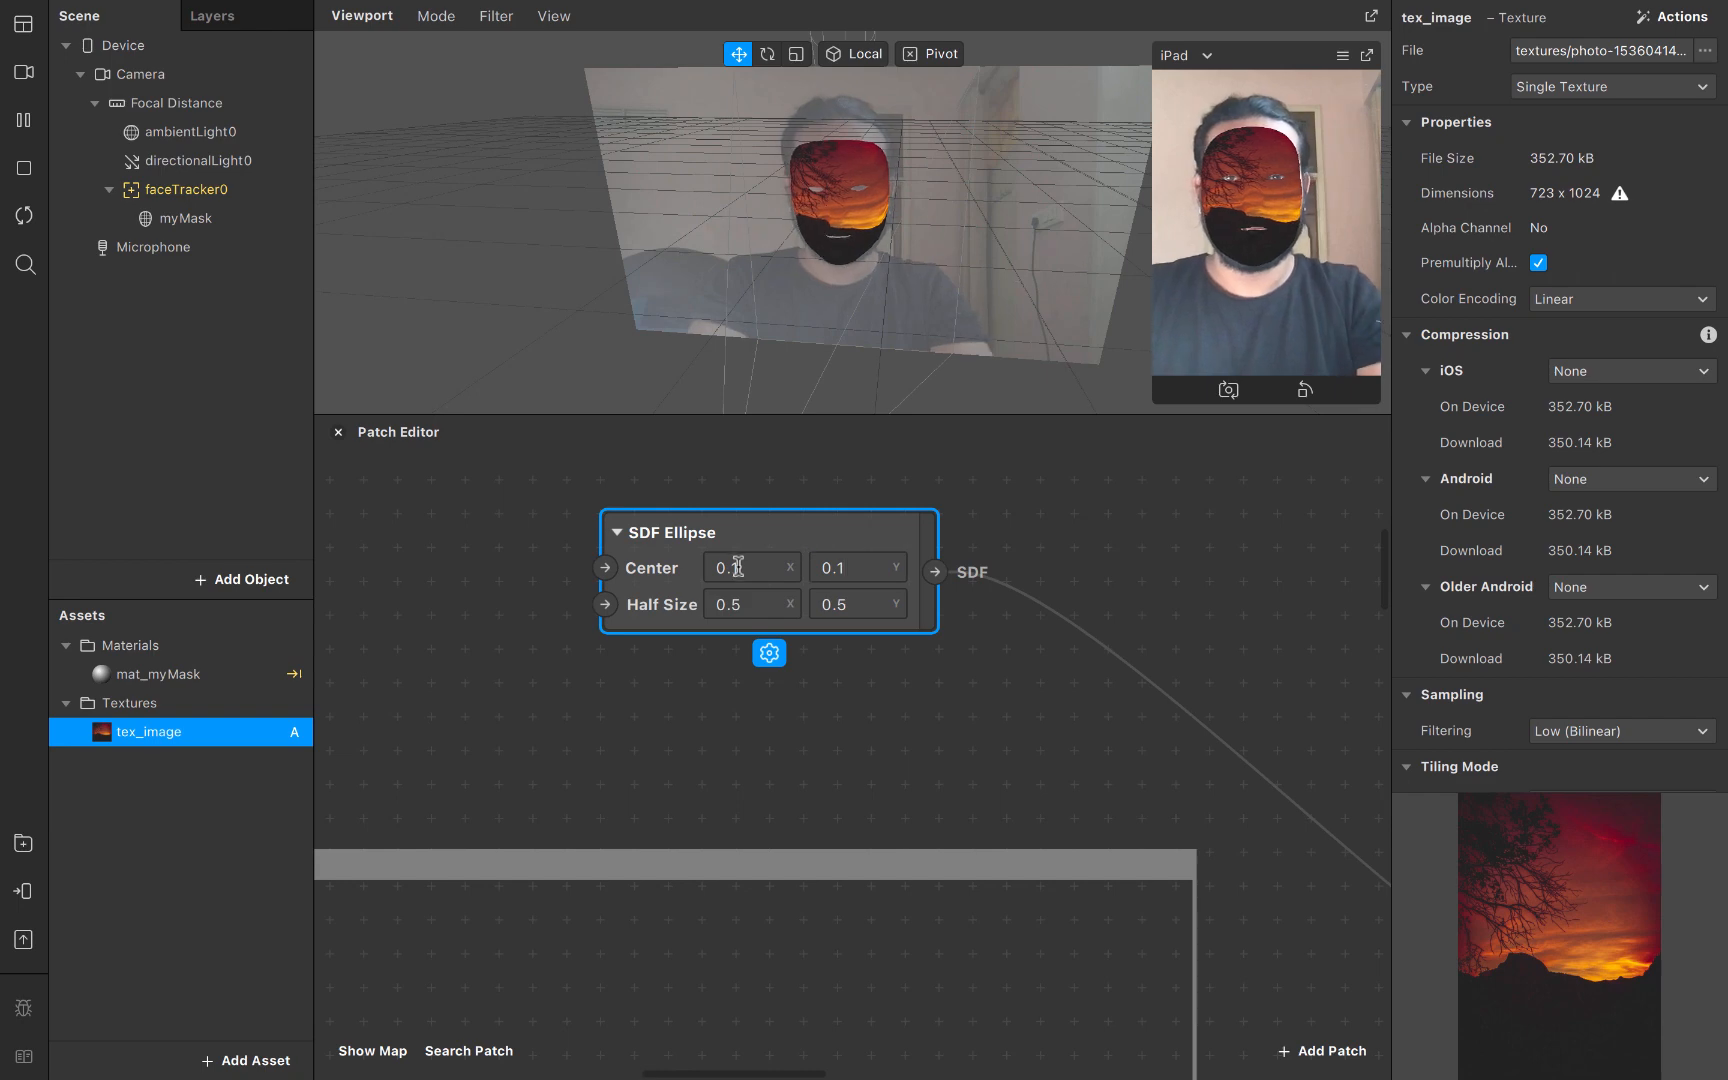
left_click(755, 606)
type("0.1")
key("Tab")
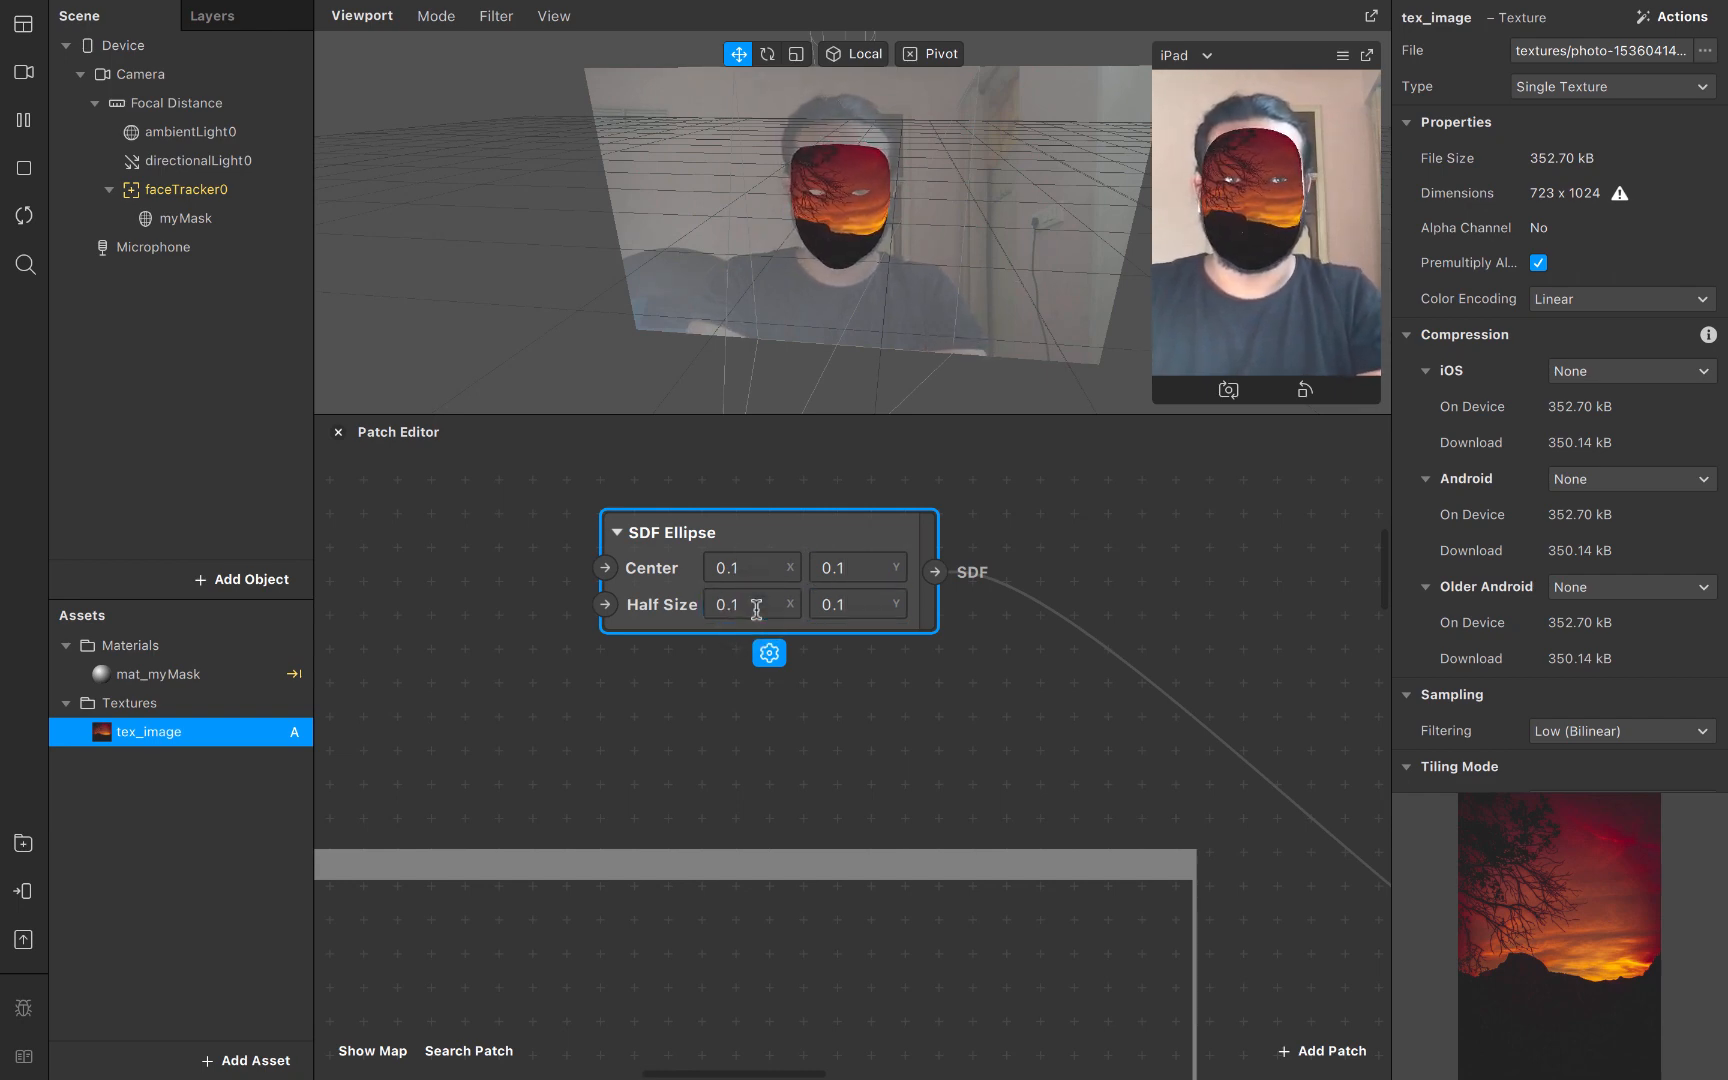
Shift the eyes-and-dots SDF Smooth Union further from the final union and reconnect its output to the final union's SDF 2
scroll(844, 740, "down", 5)
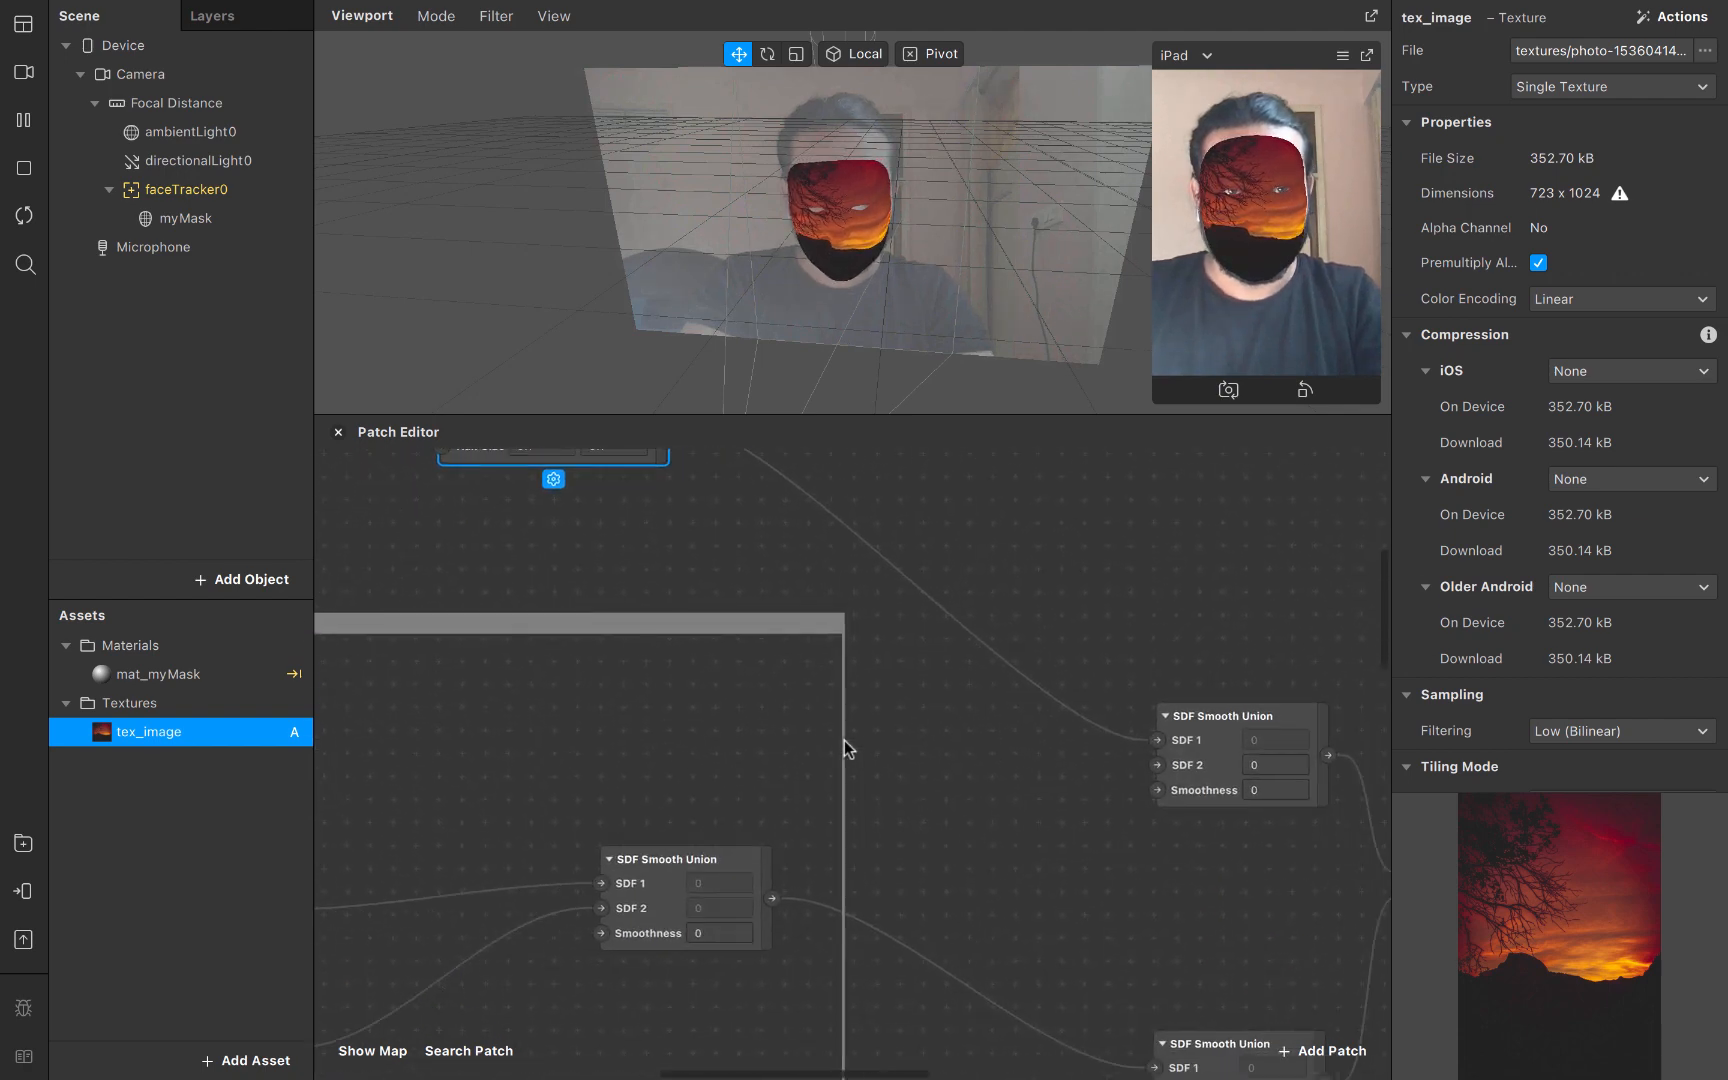
scroll(844, 740, "down", 4)
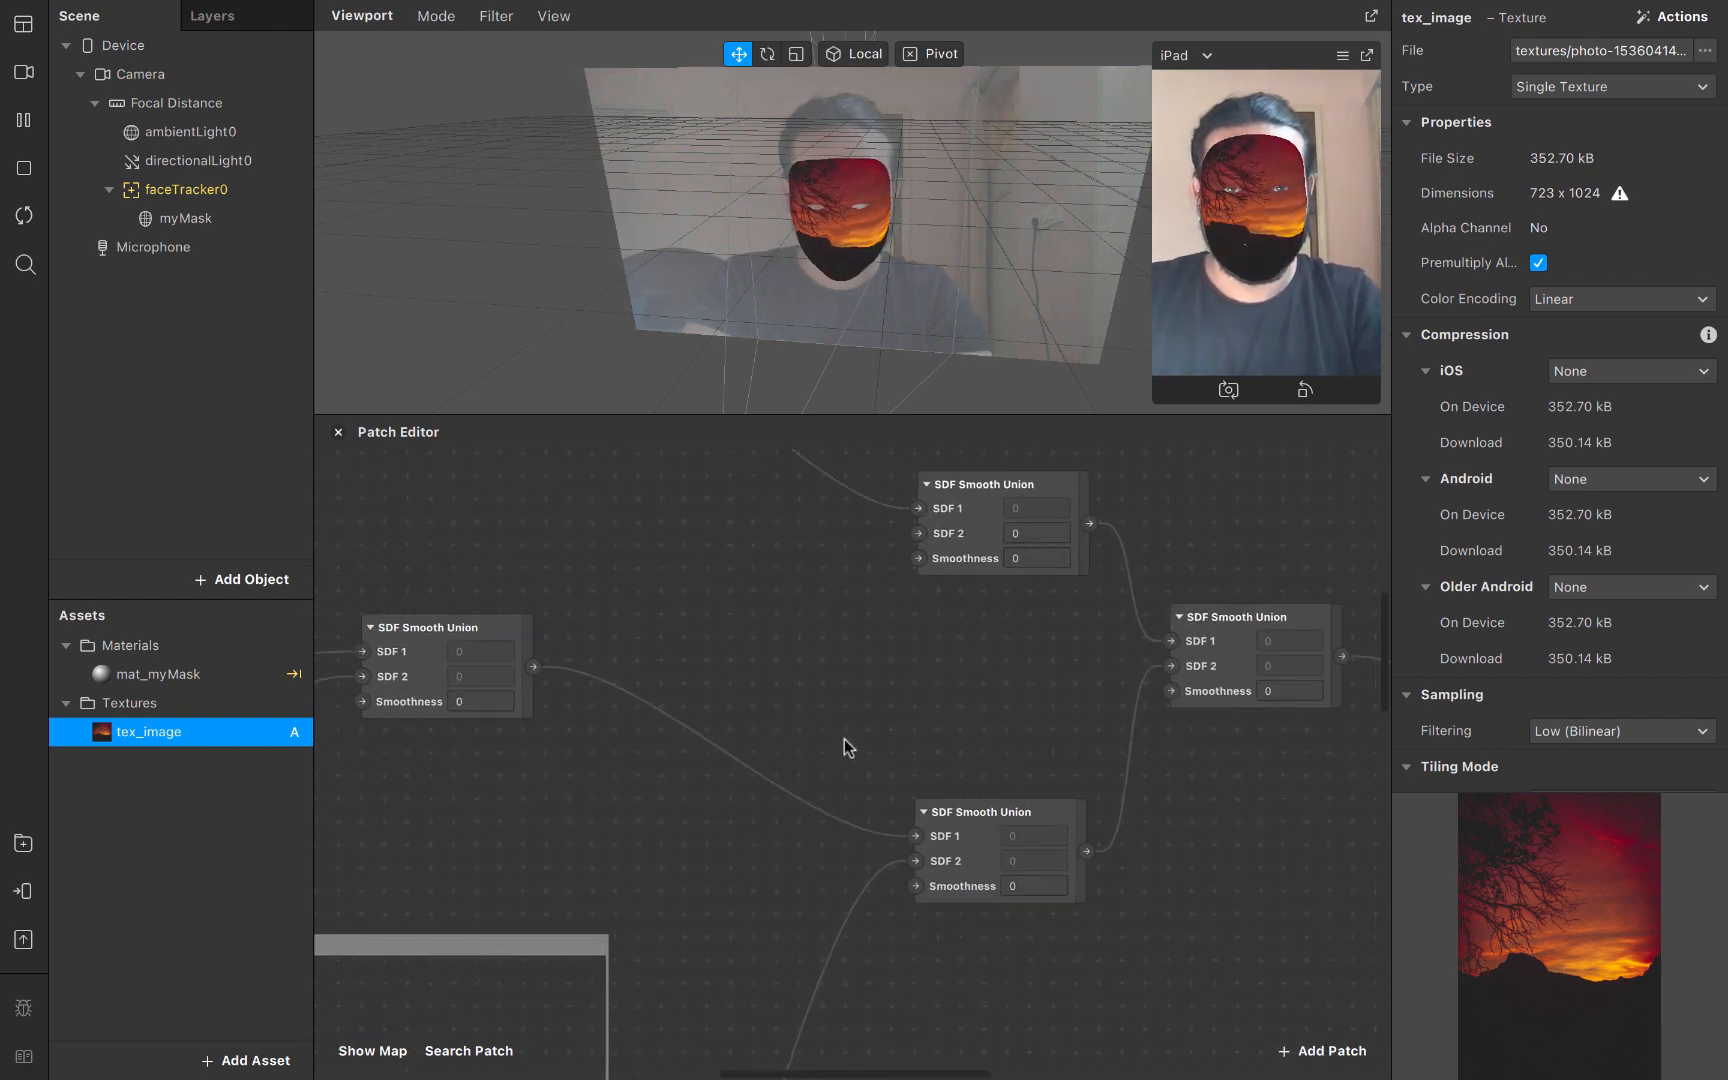
scroll(844, 738, "down", 3)
left_click(828, 770)
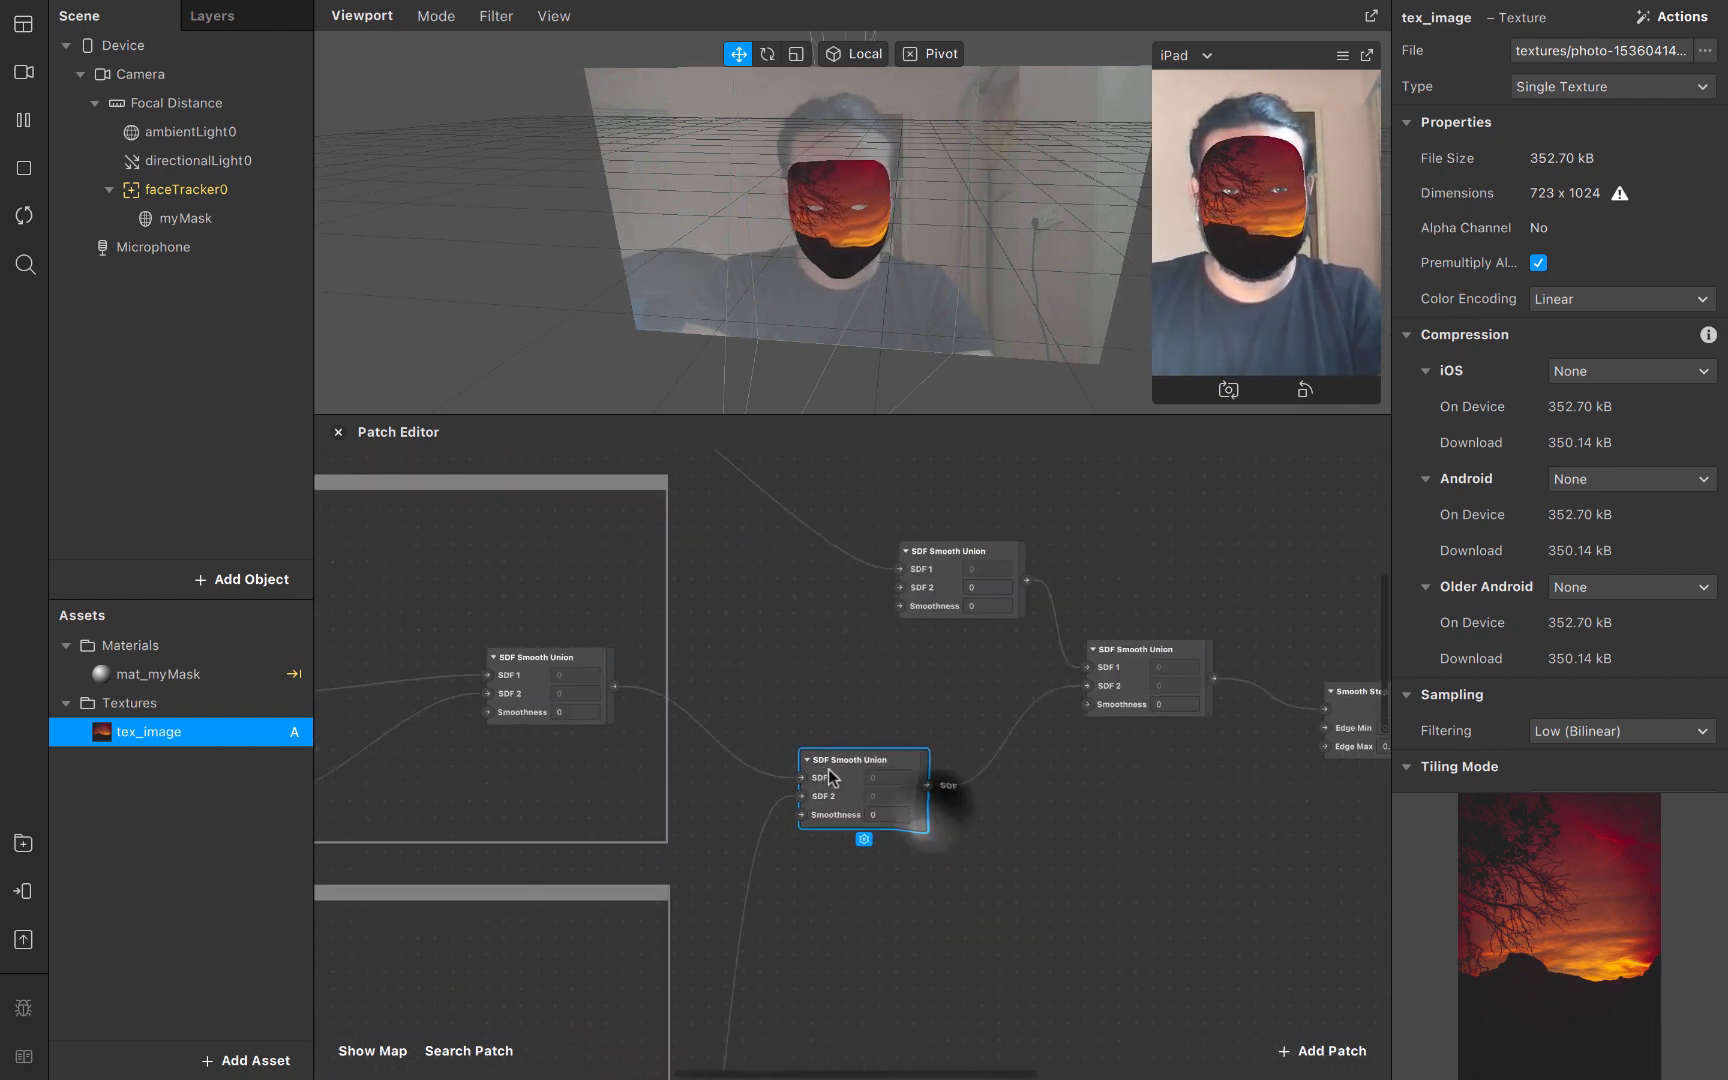
left_click_drag(922, 788, 917, 680)
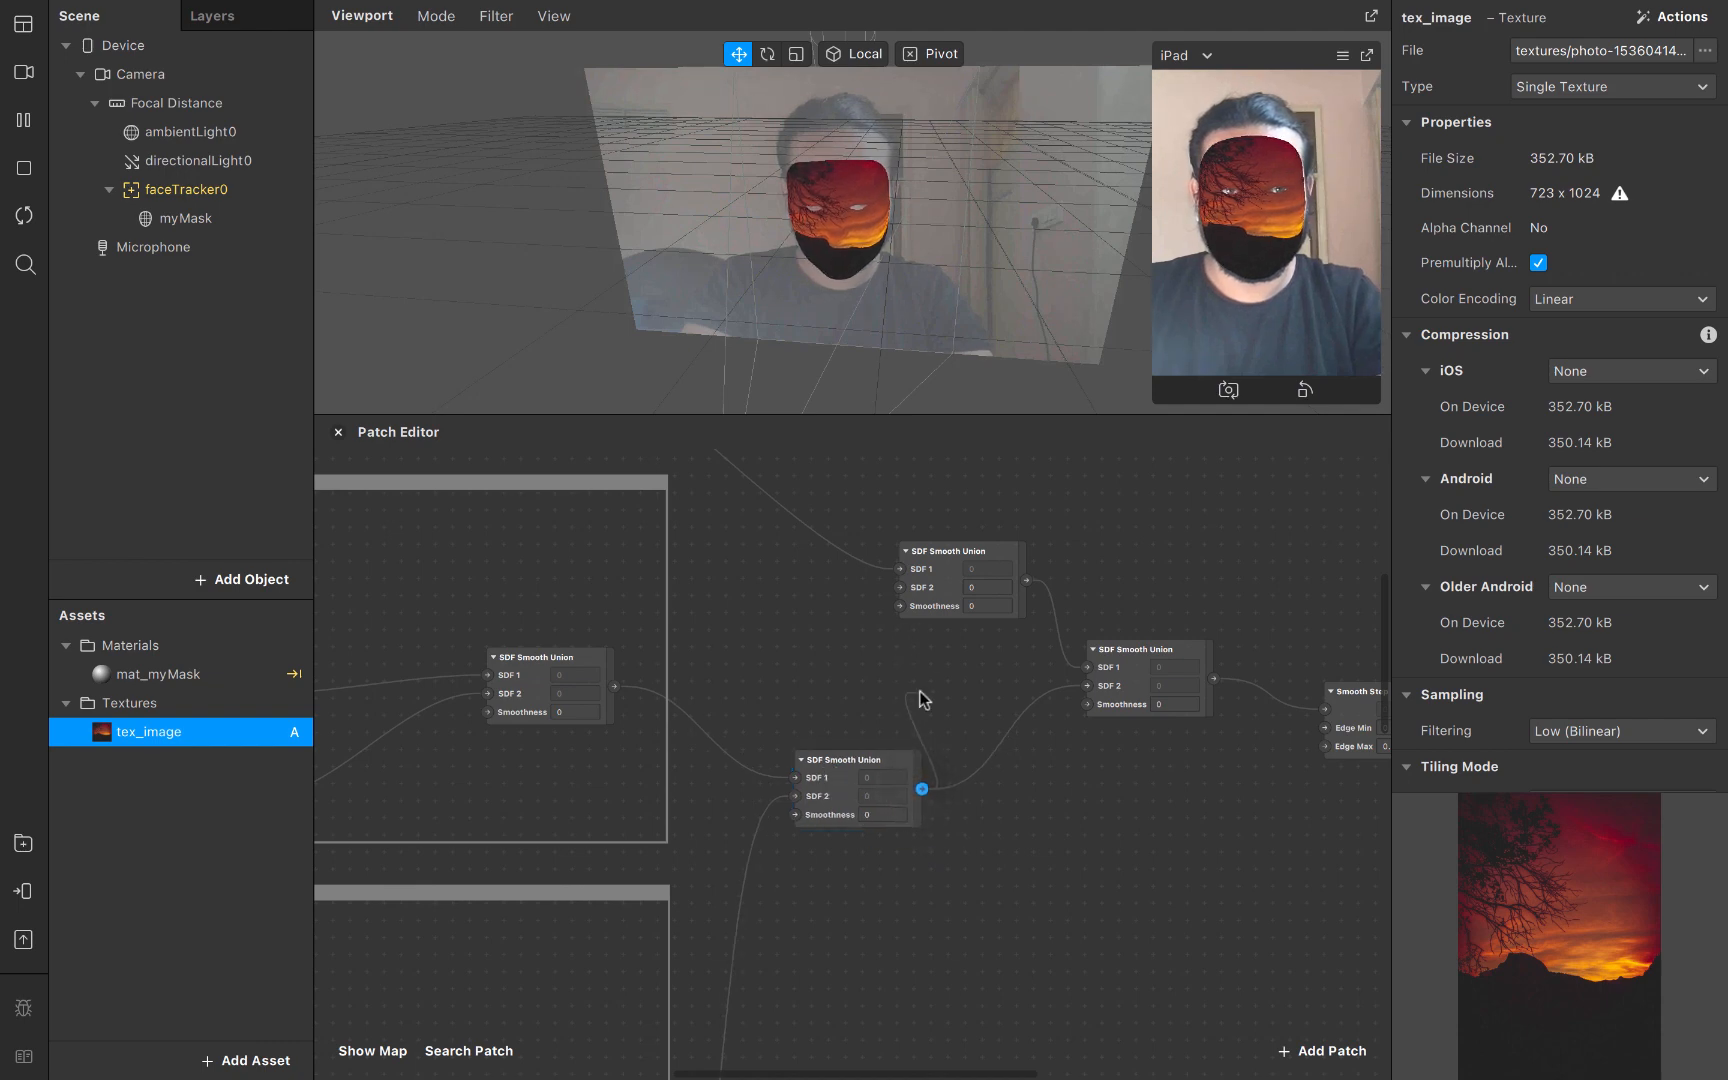
left_click_drag(1089, 684, 1089, 684)
Connect the SDF Ellipse directly to the final union's SDF 1 and delete the intermediate SDF Smooth Union
scroll(1089, 684, "up", 3)
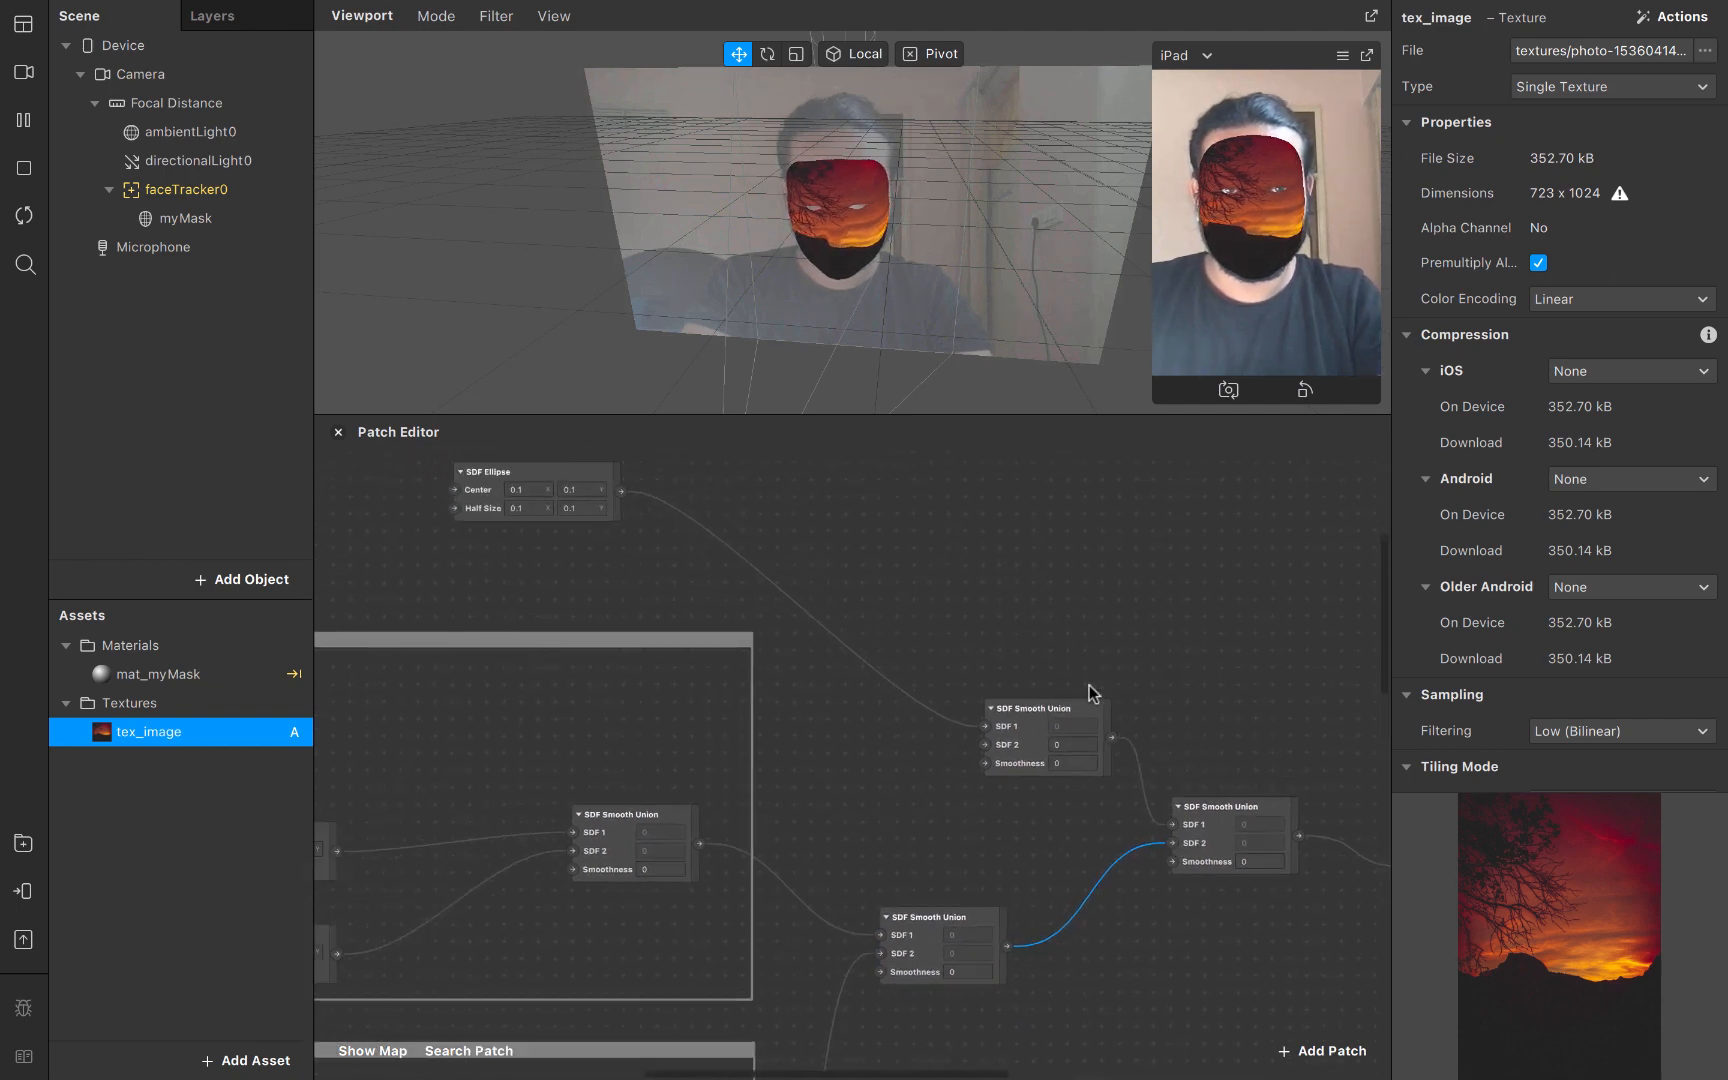
left_click_drag(617, 481, 1176, 813)
left_click_drag(1044, 723, 1044, 662)
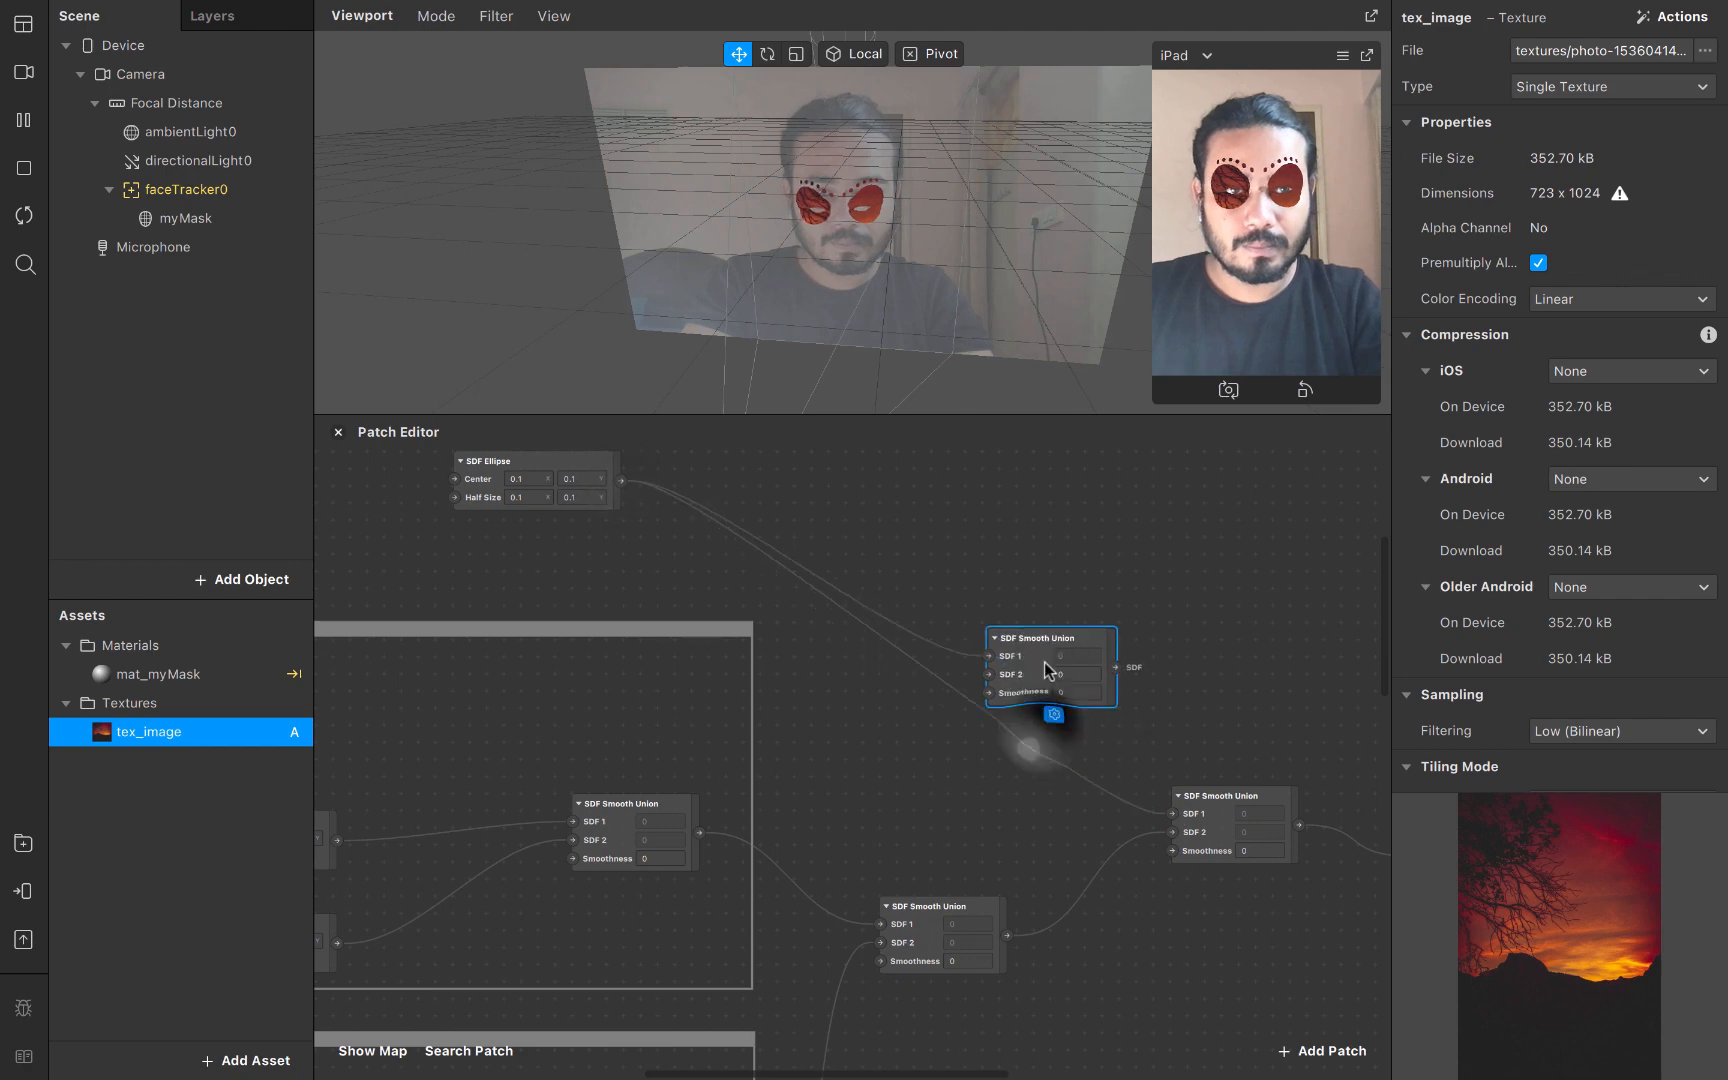
key("BackSpace")
scroll(990, 660, "up", 1)
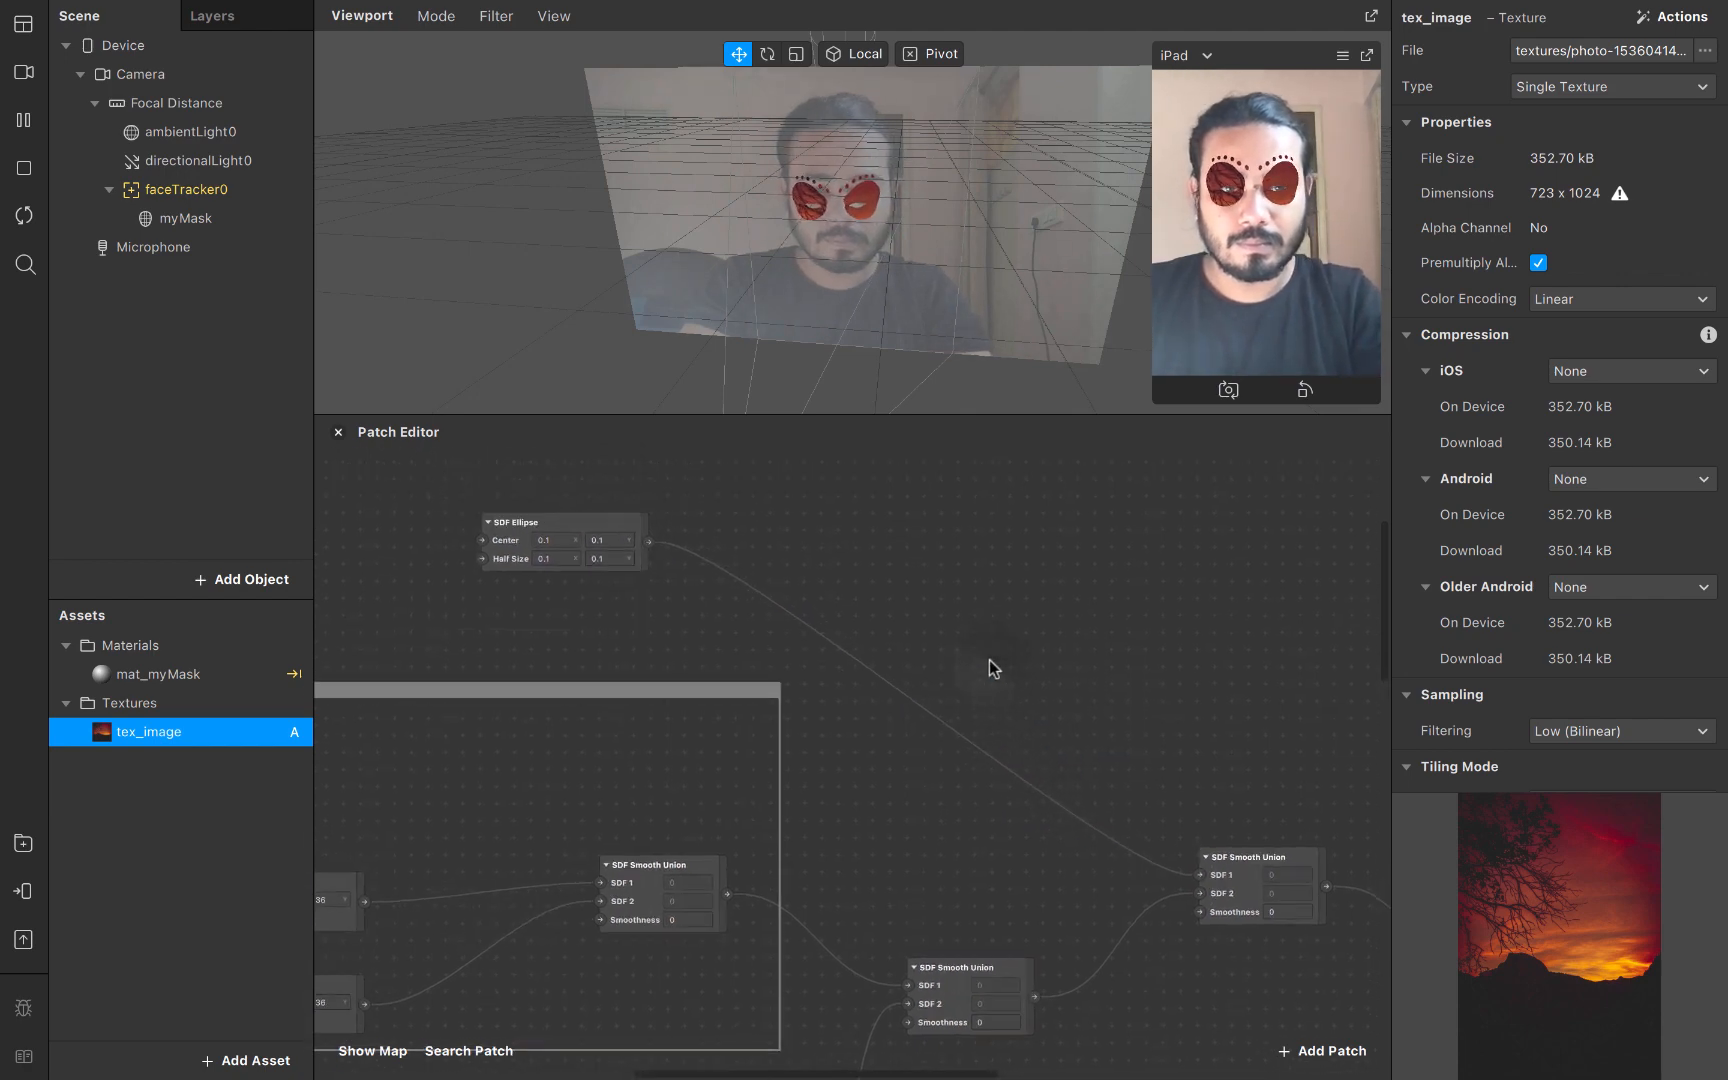
Set the SDF Ellipse's center to X 0.5 and Y 0.2
scroll(990, 660, "down", 3)
scroll(990, 659, "up", 3)
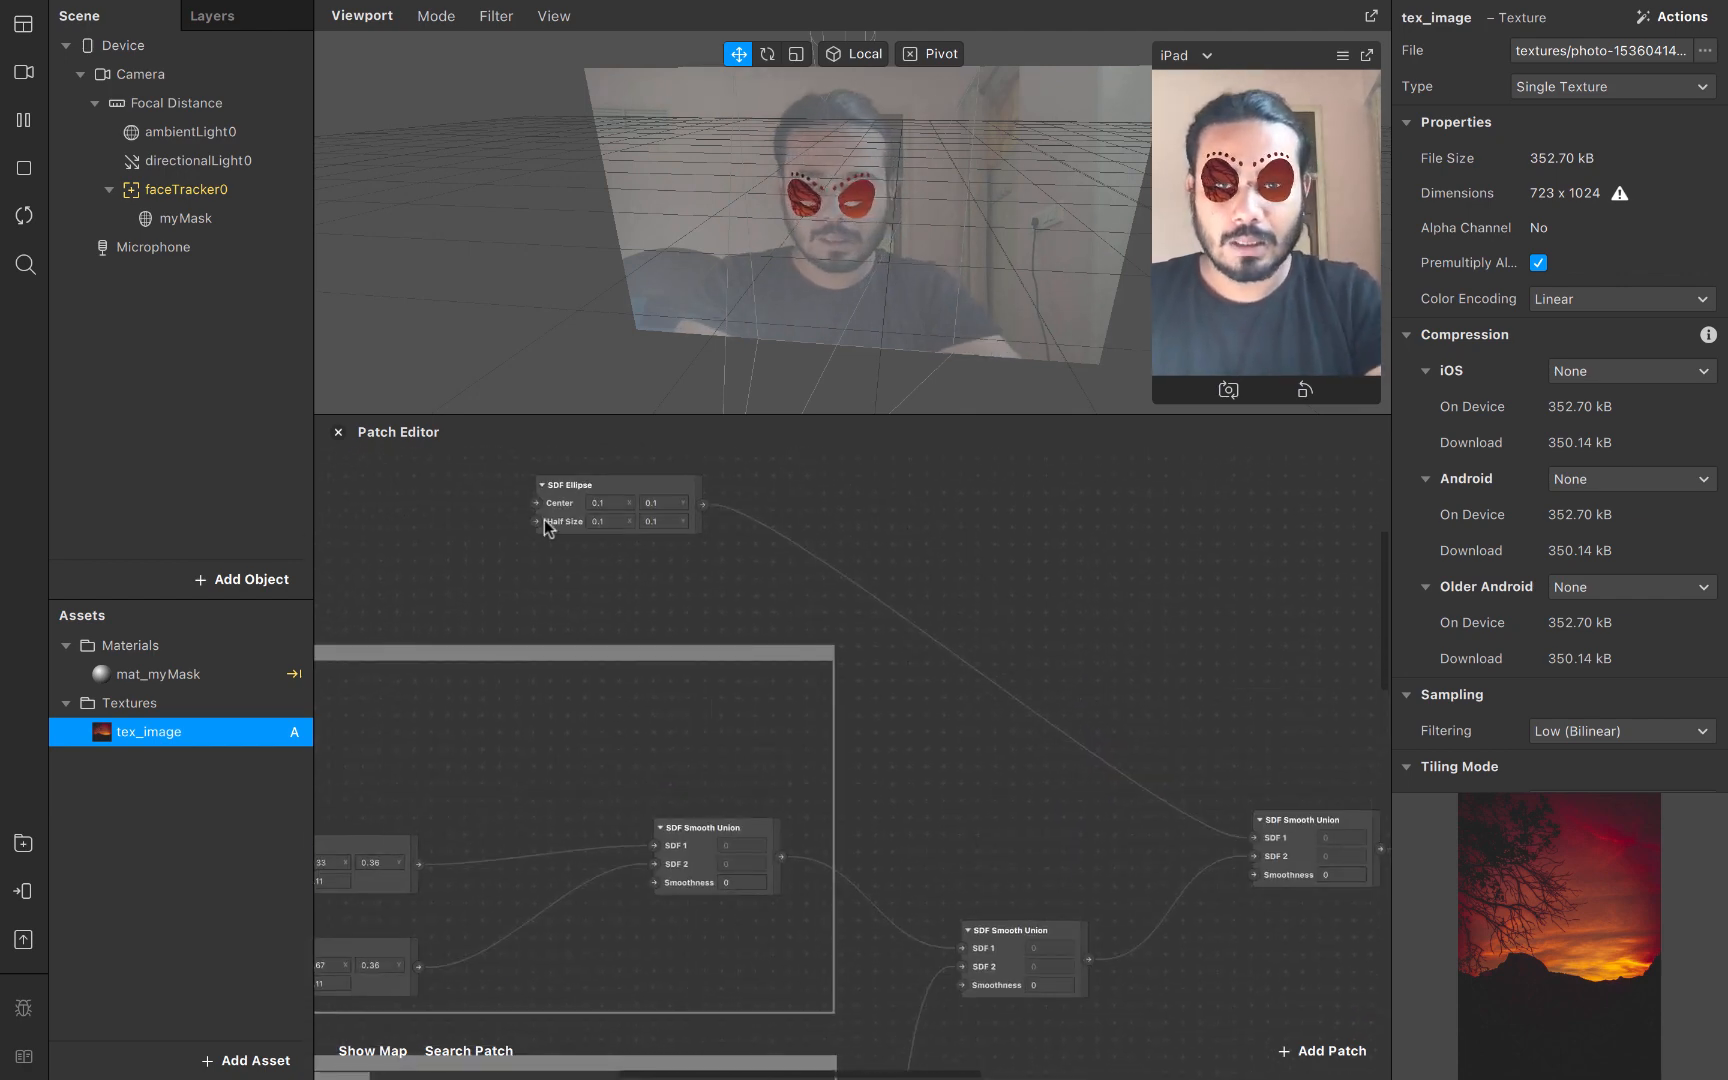
scroll(544, 518, "up", 5)
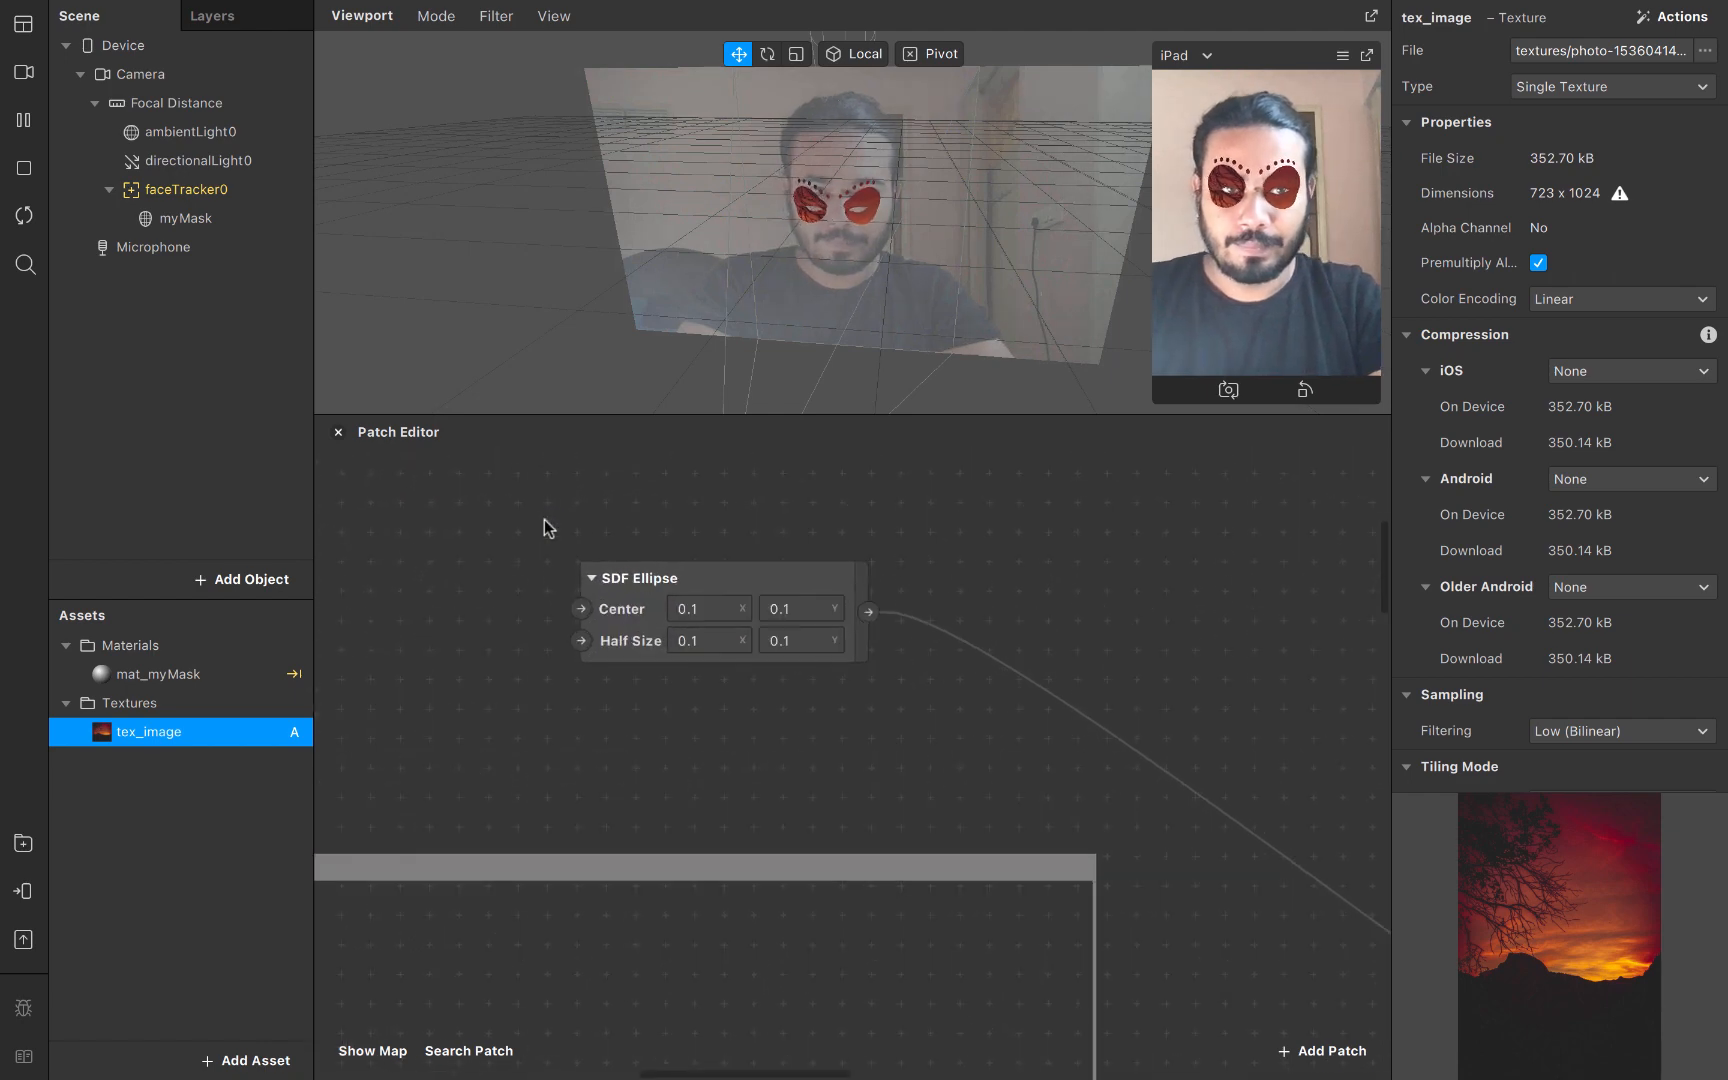
scroll(544, 518, "down", 1)
left_click(718, 609)
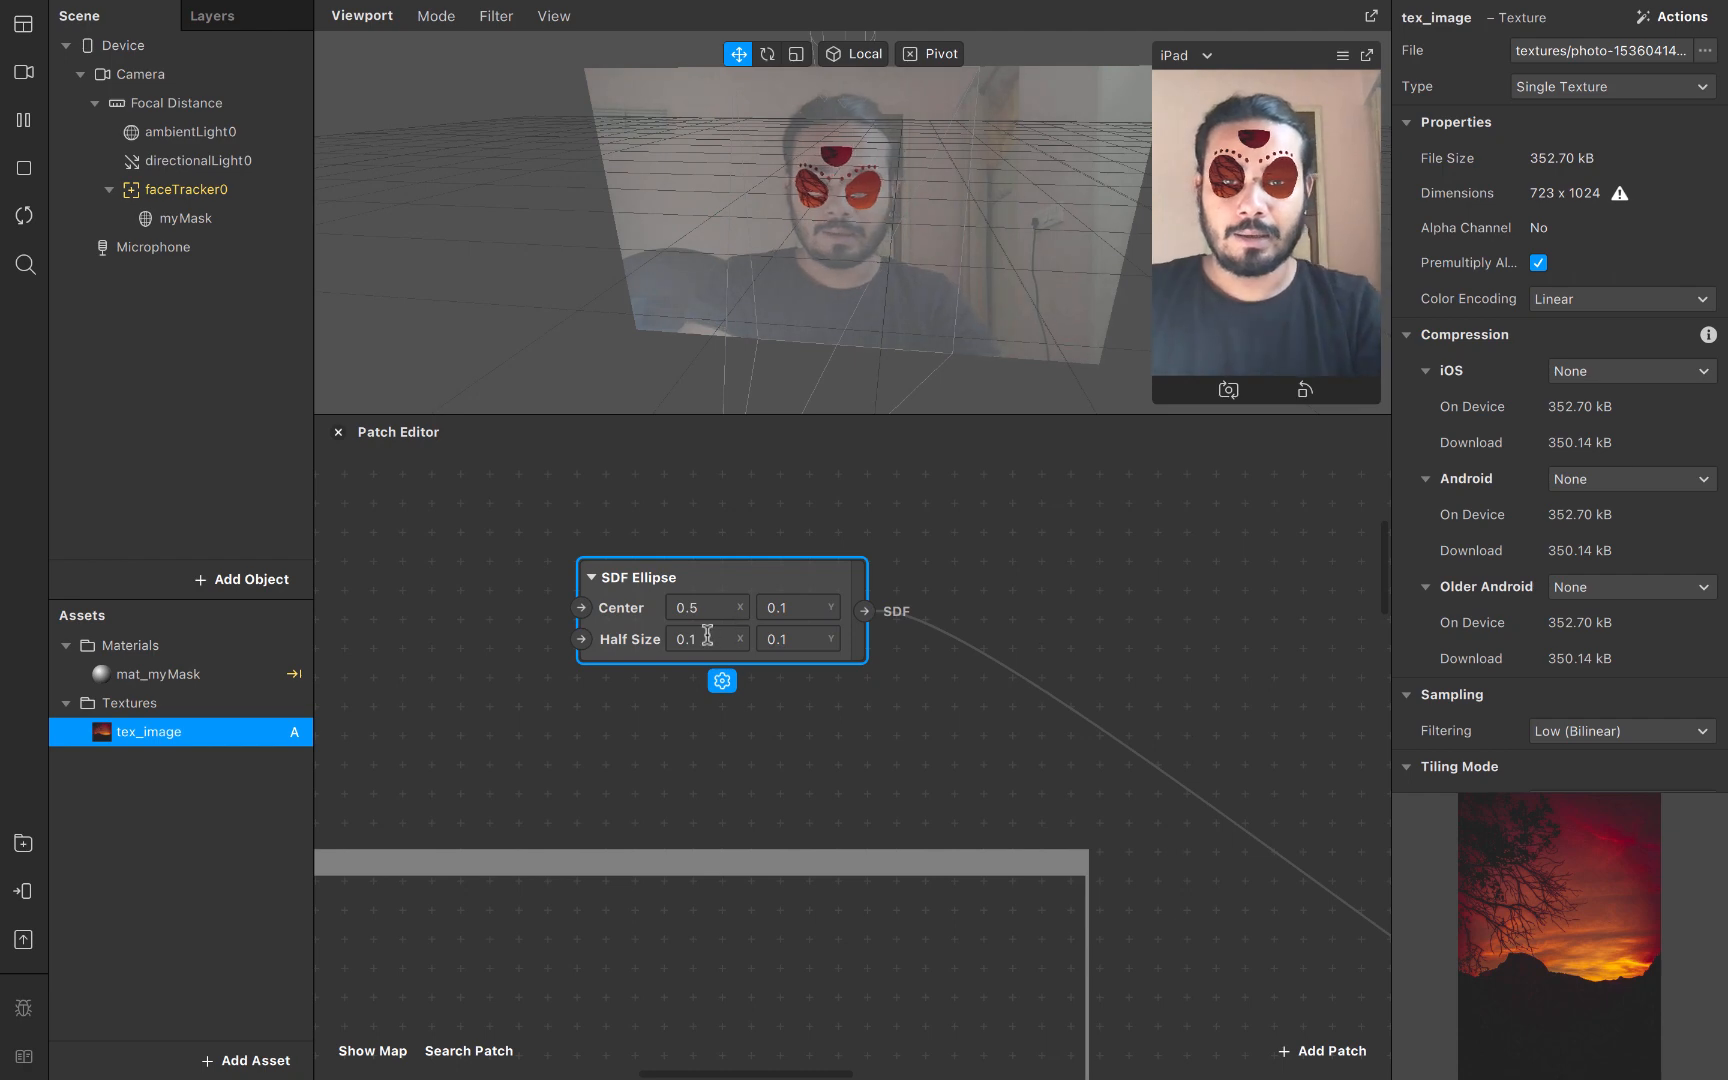
left_click(805, 608)
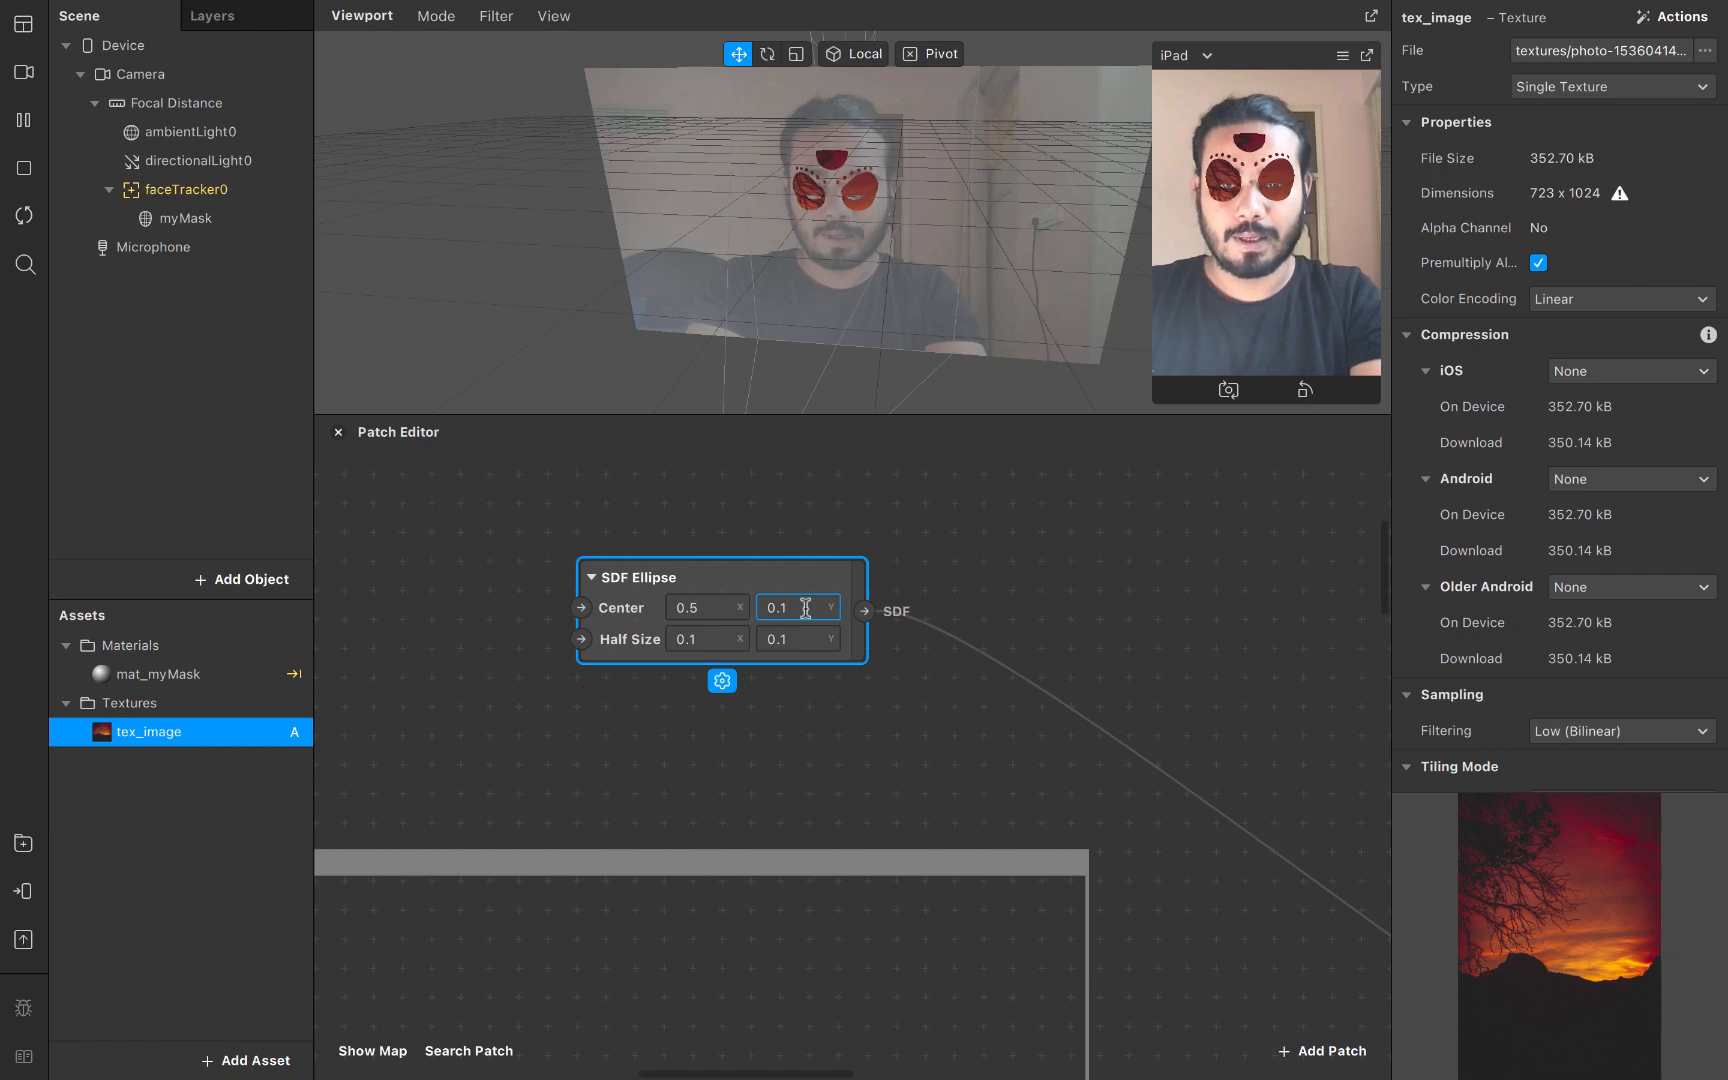
key("BackSpace")
type("2")
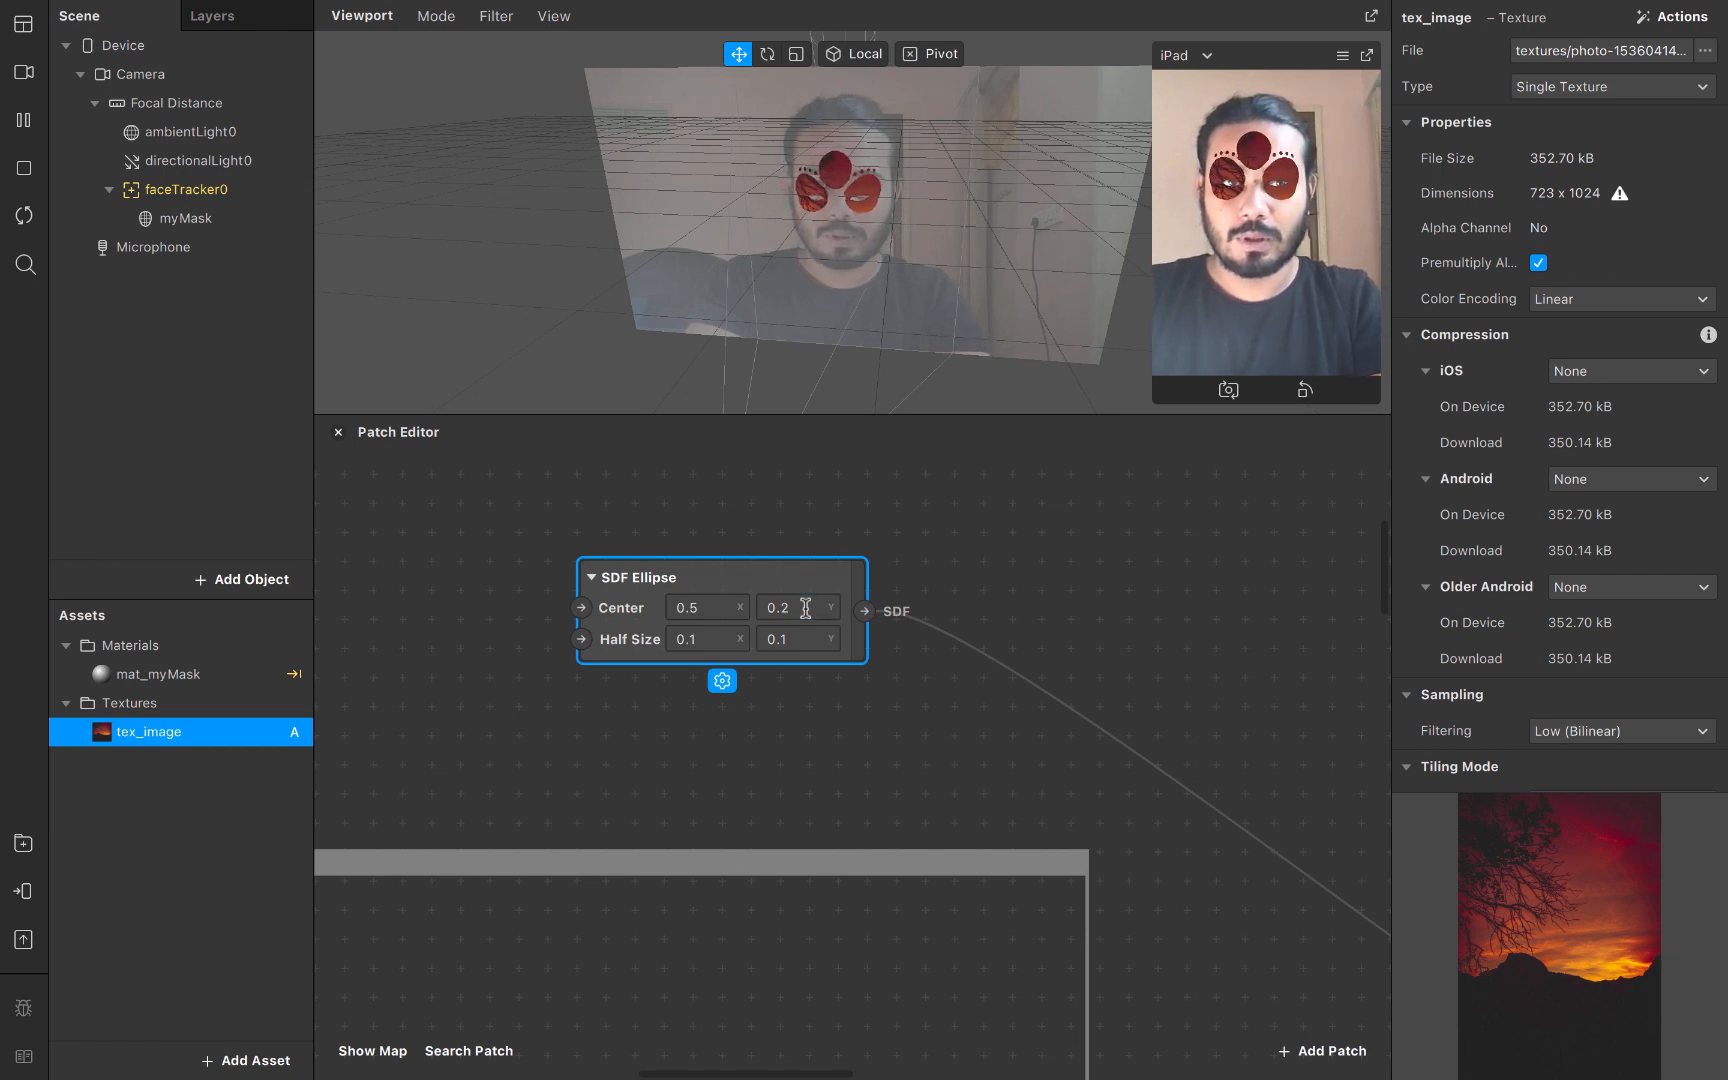
Set the SDF Ellipse's half size to X 0.02 and Y 0.08
left_click(708, 640)
key("BackSpace")
type("0")
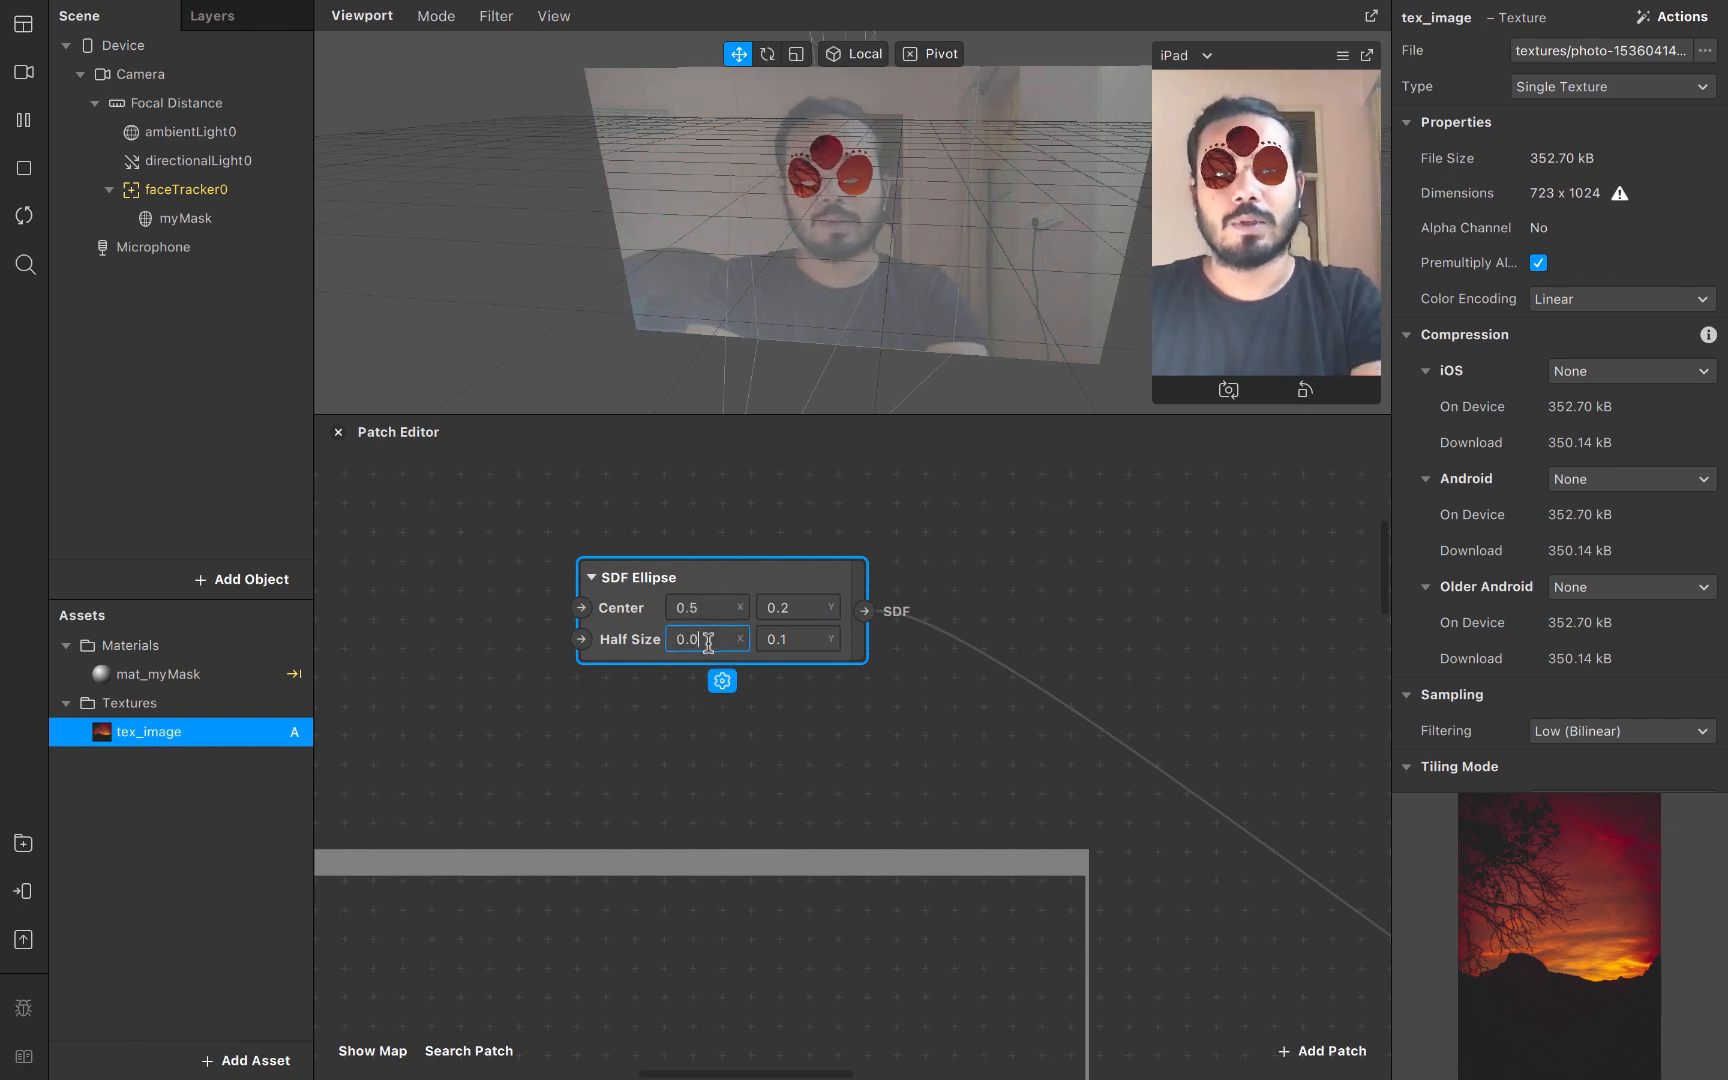
type("2")
key("Return")
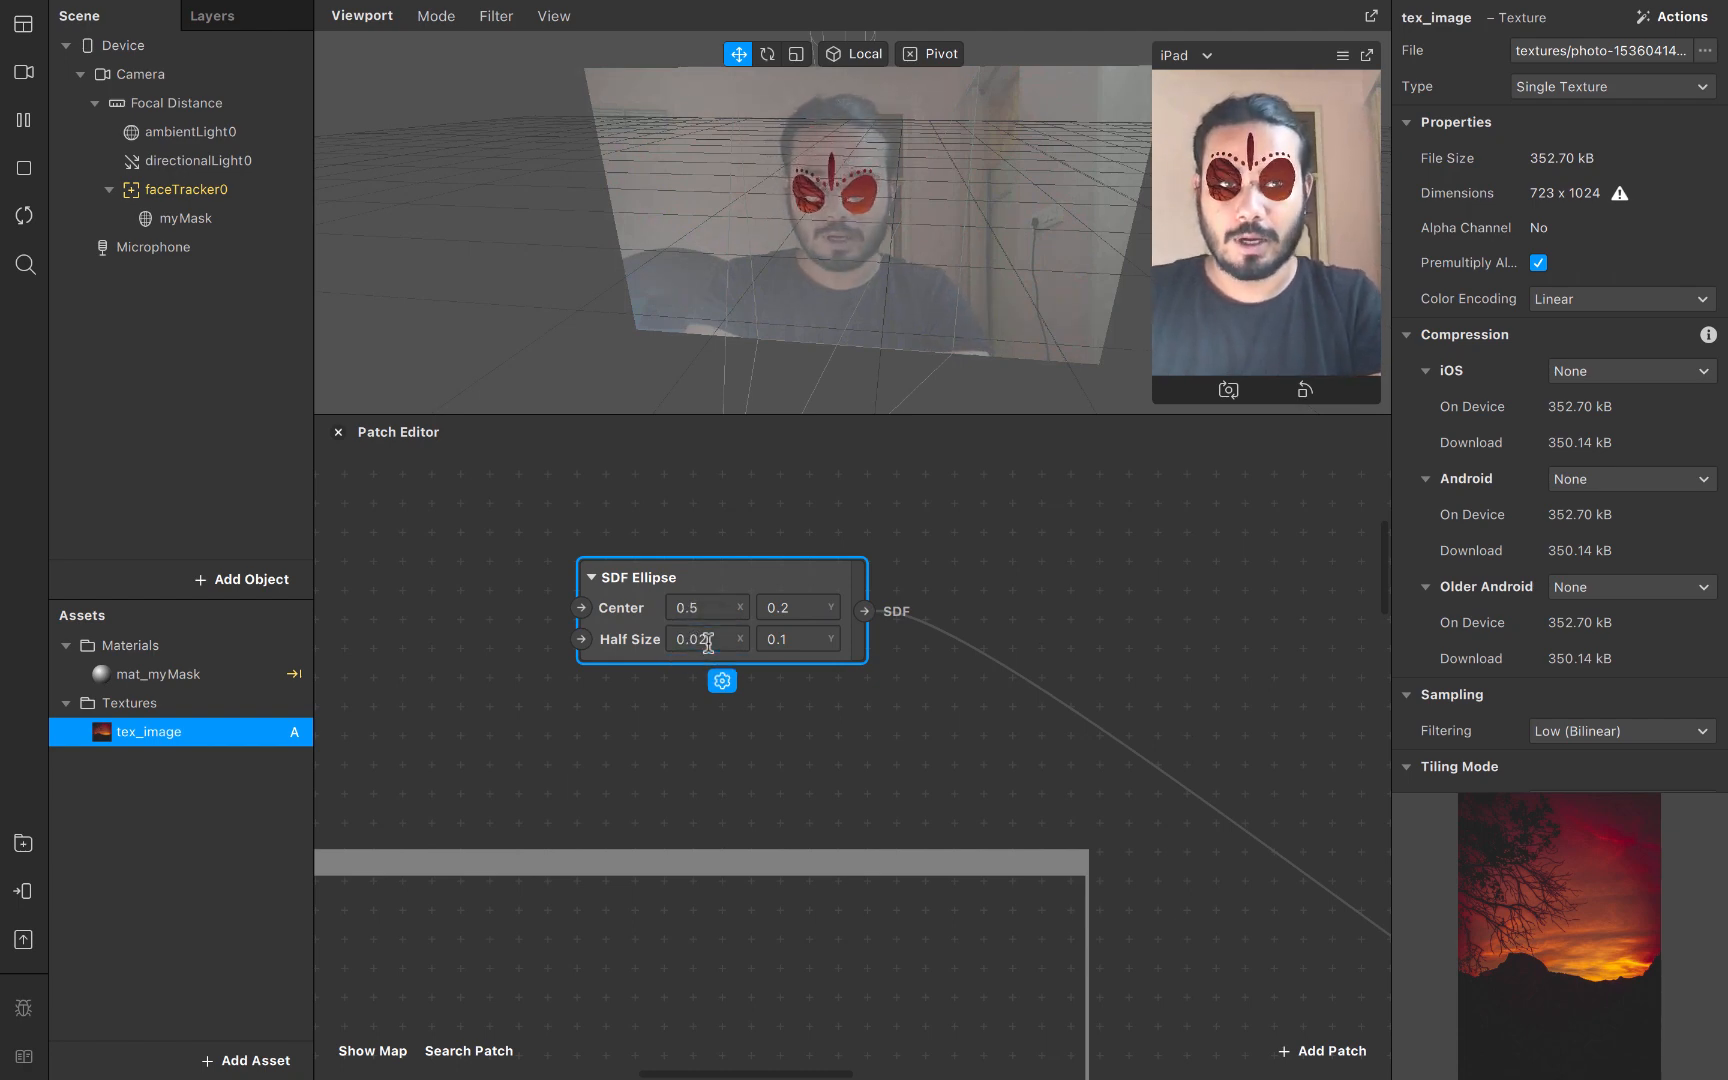
left_click(806, 637)
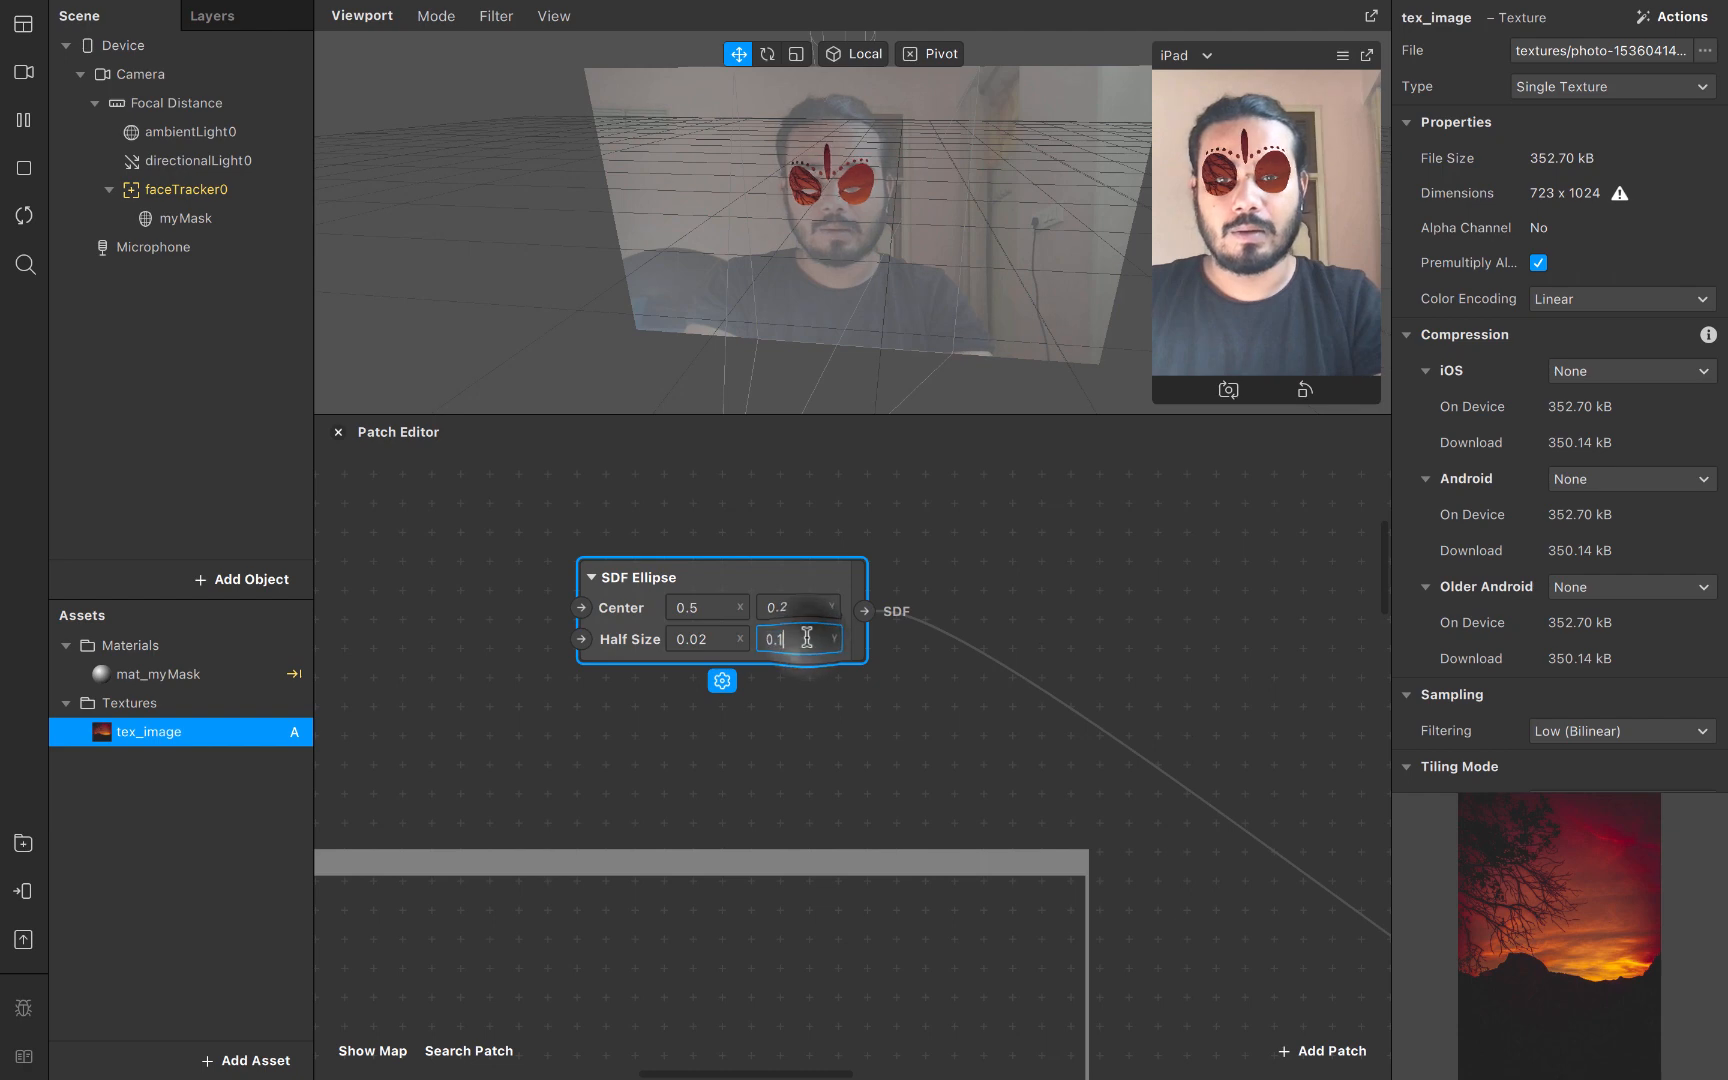
key("BackSpace")
type("0")
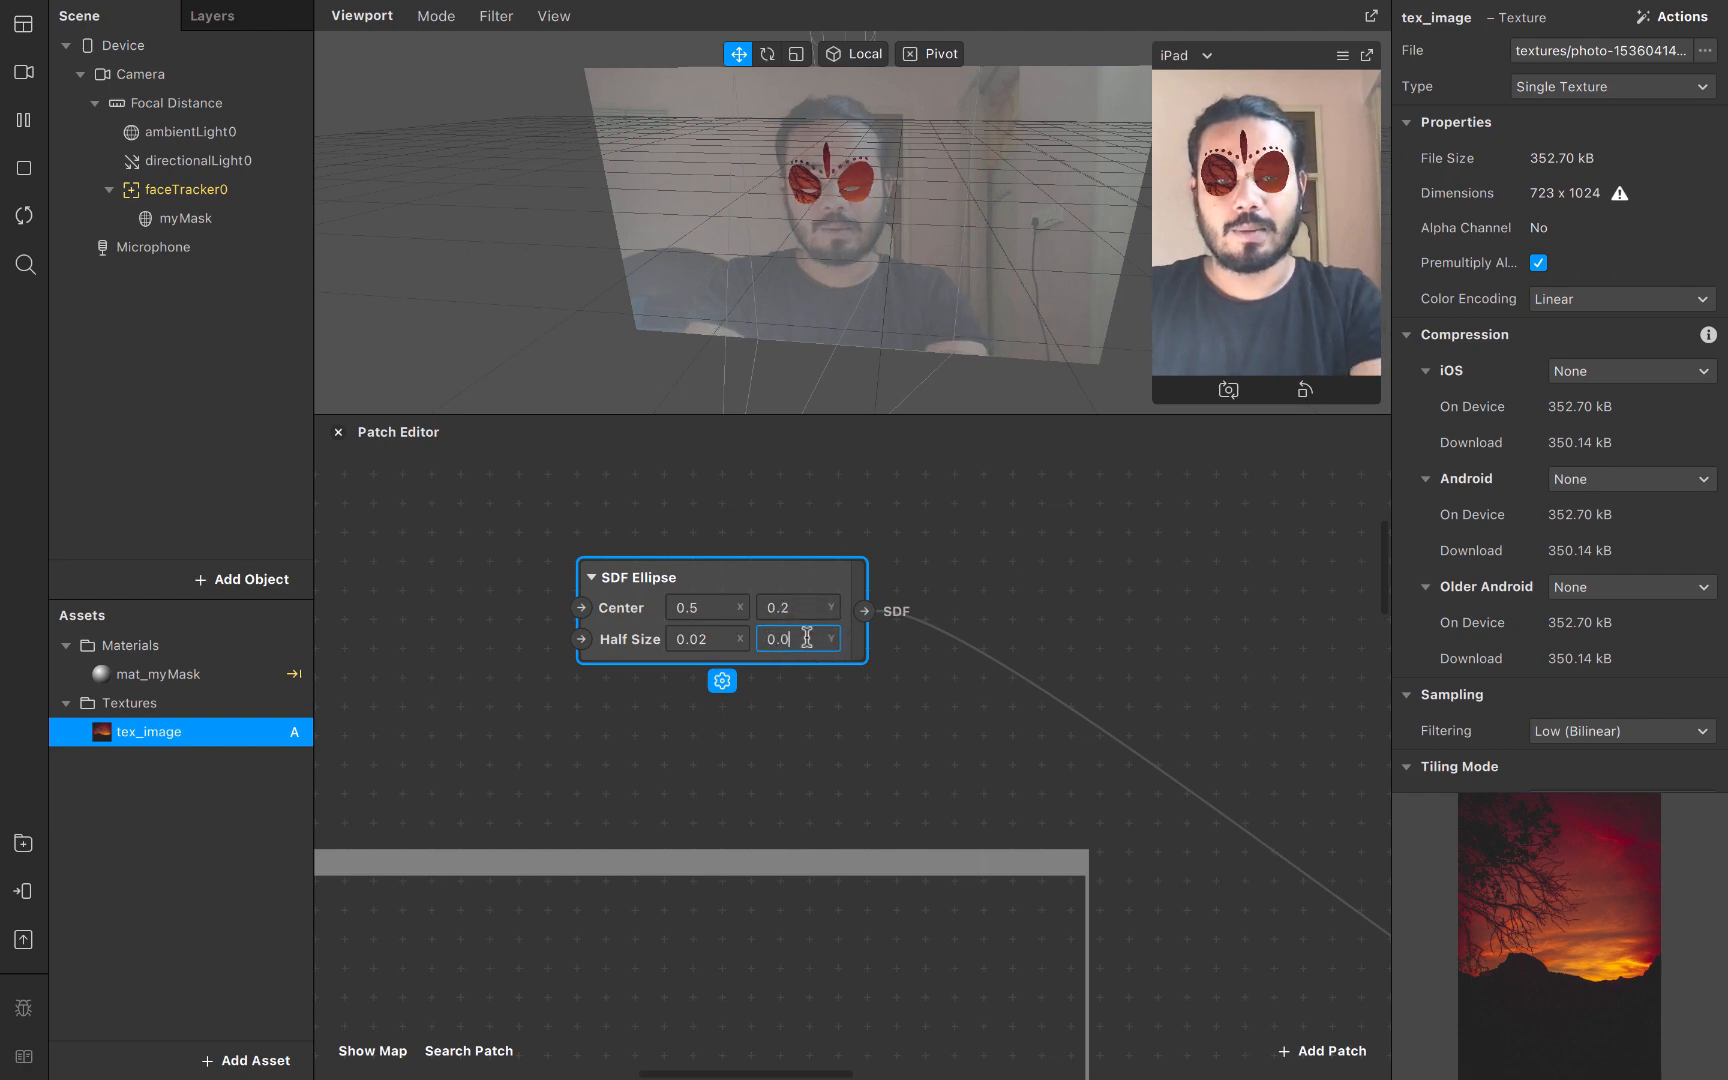
type(".18")
Set the Y value of the SDF Ellipse's center to 0.18
left_click(807, 616)
key("BackSpace")
type("18")
key("Return")
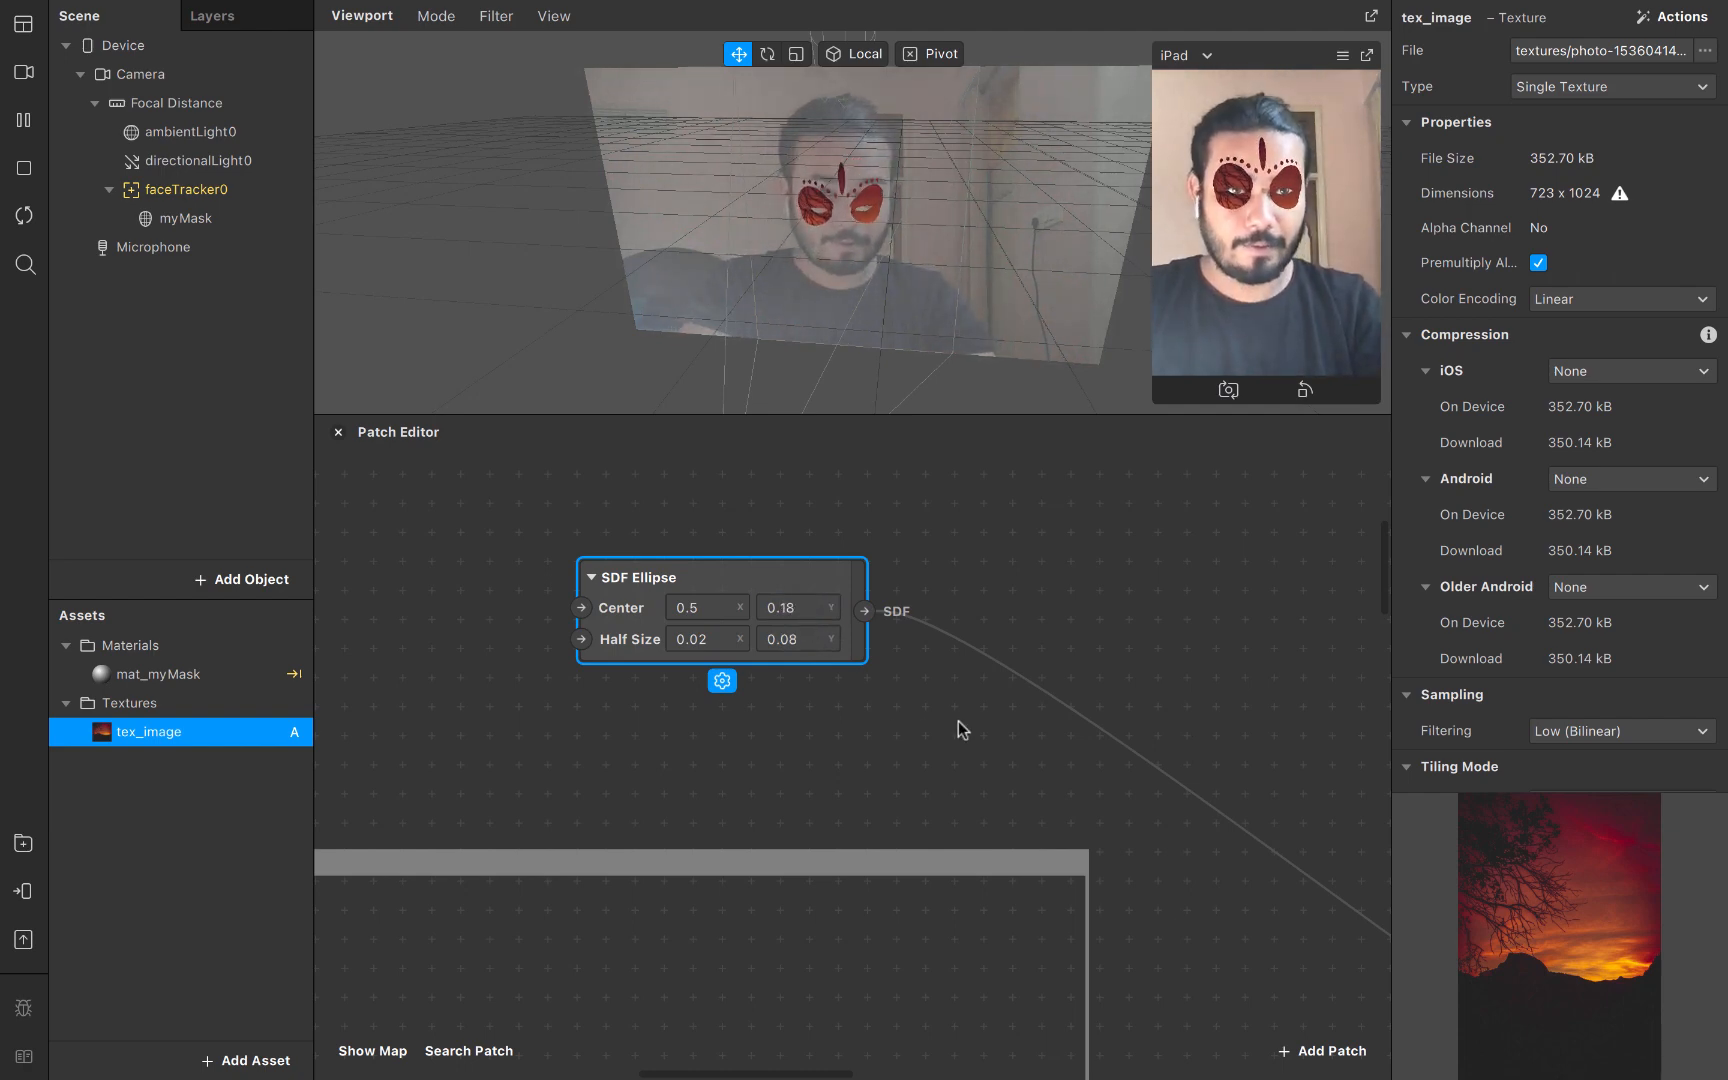
Move the final SDF Smooth Union slightly away from Smooth Step, and shift the SDF Ellipse further back above the eye comment
scroll(959, 721, "right", 10)
scroll(959, 721, "down", 5)
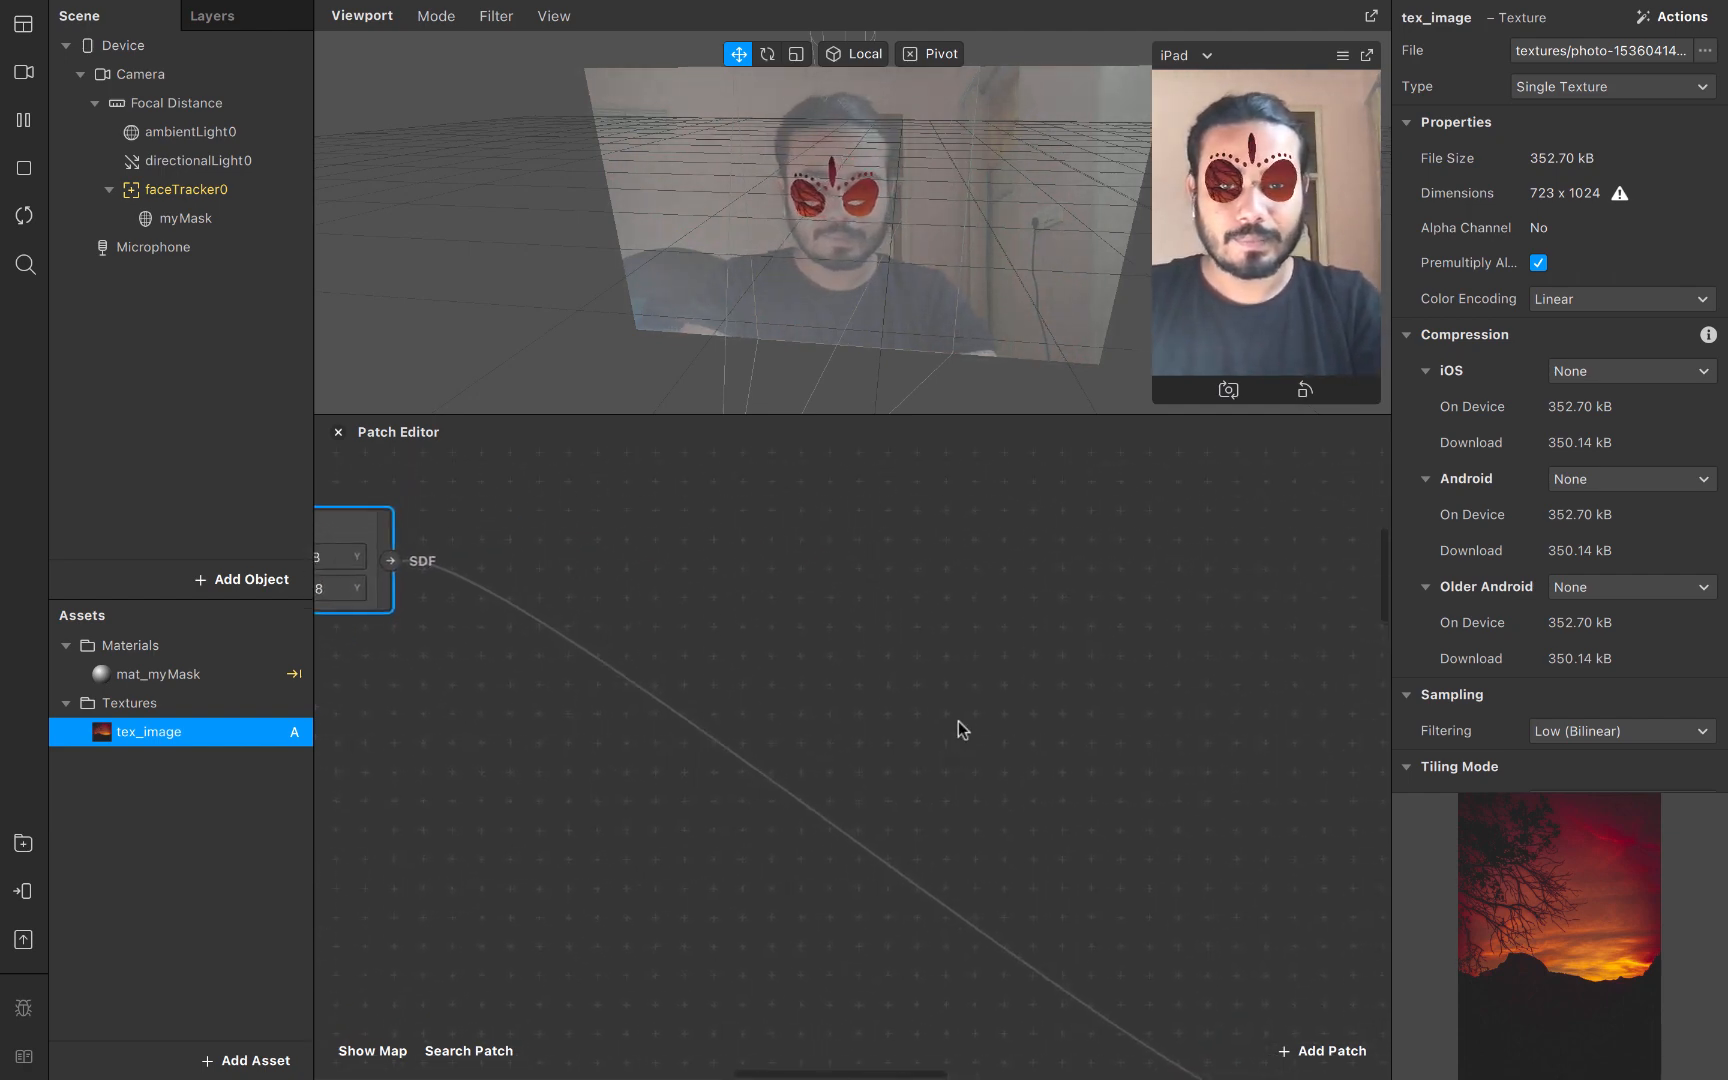
scroll(959, 721, "down", 8, "ctrl")
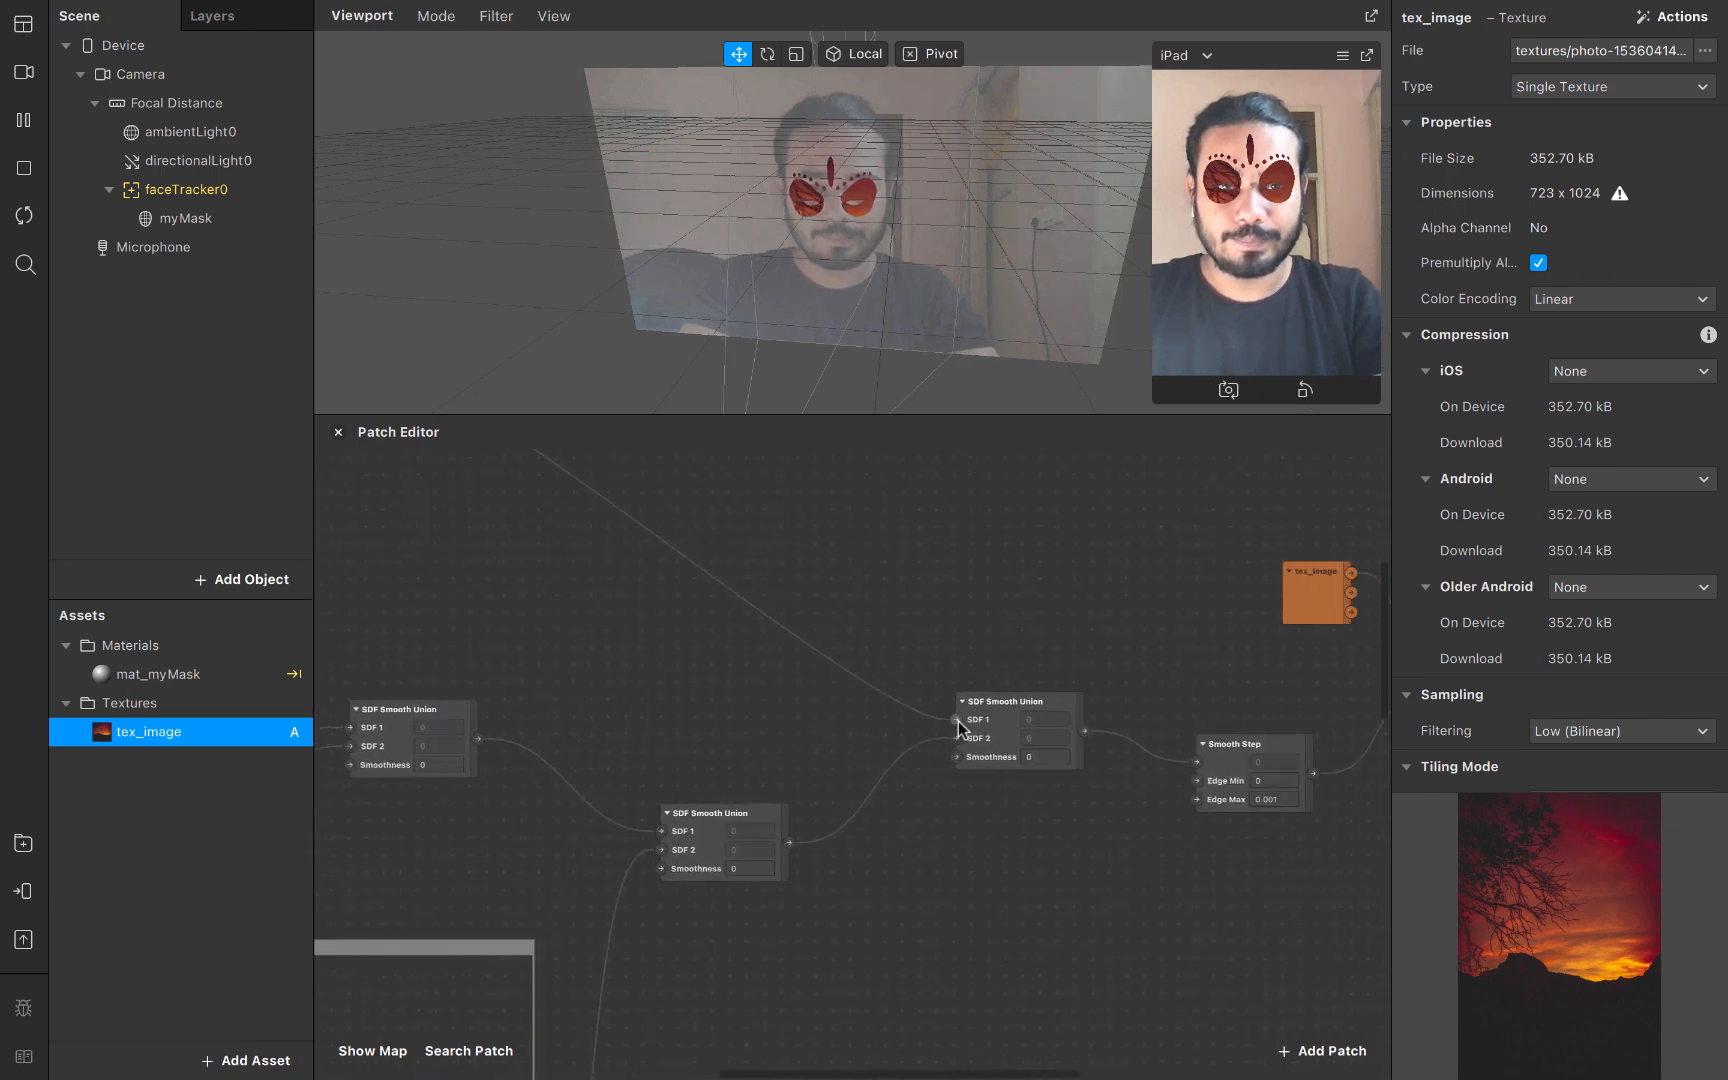
scroll(959, 721, "up", 3, "ctrl")
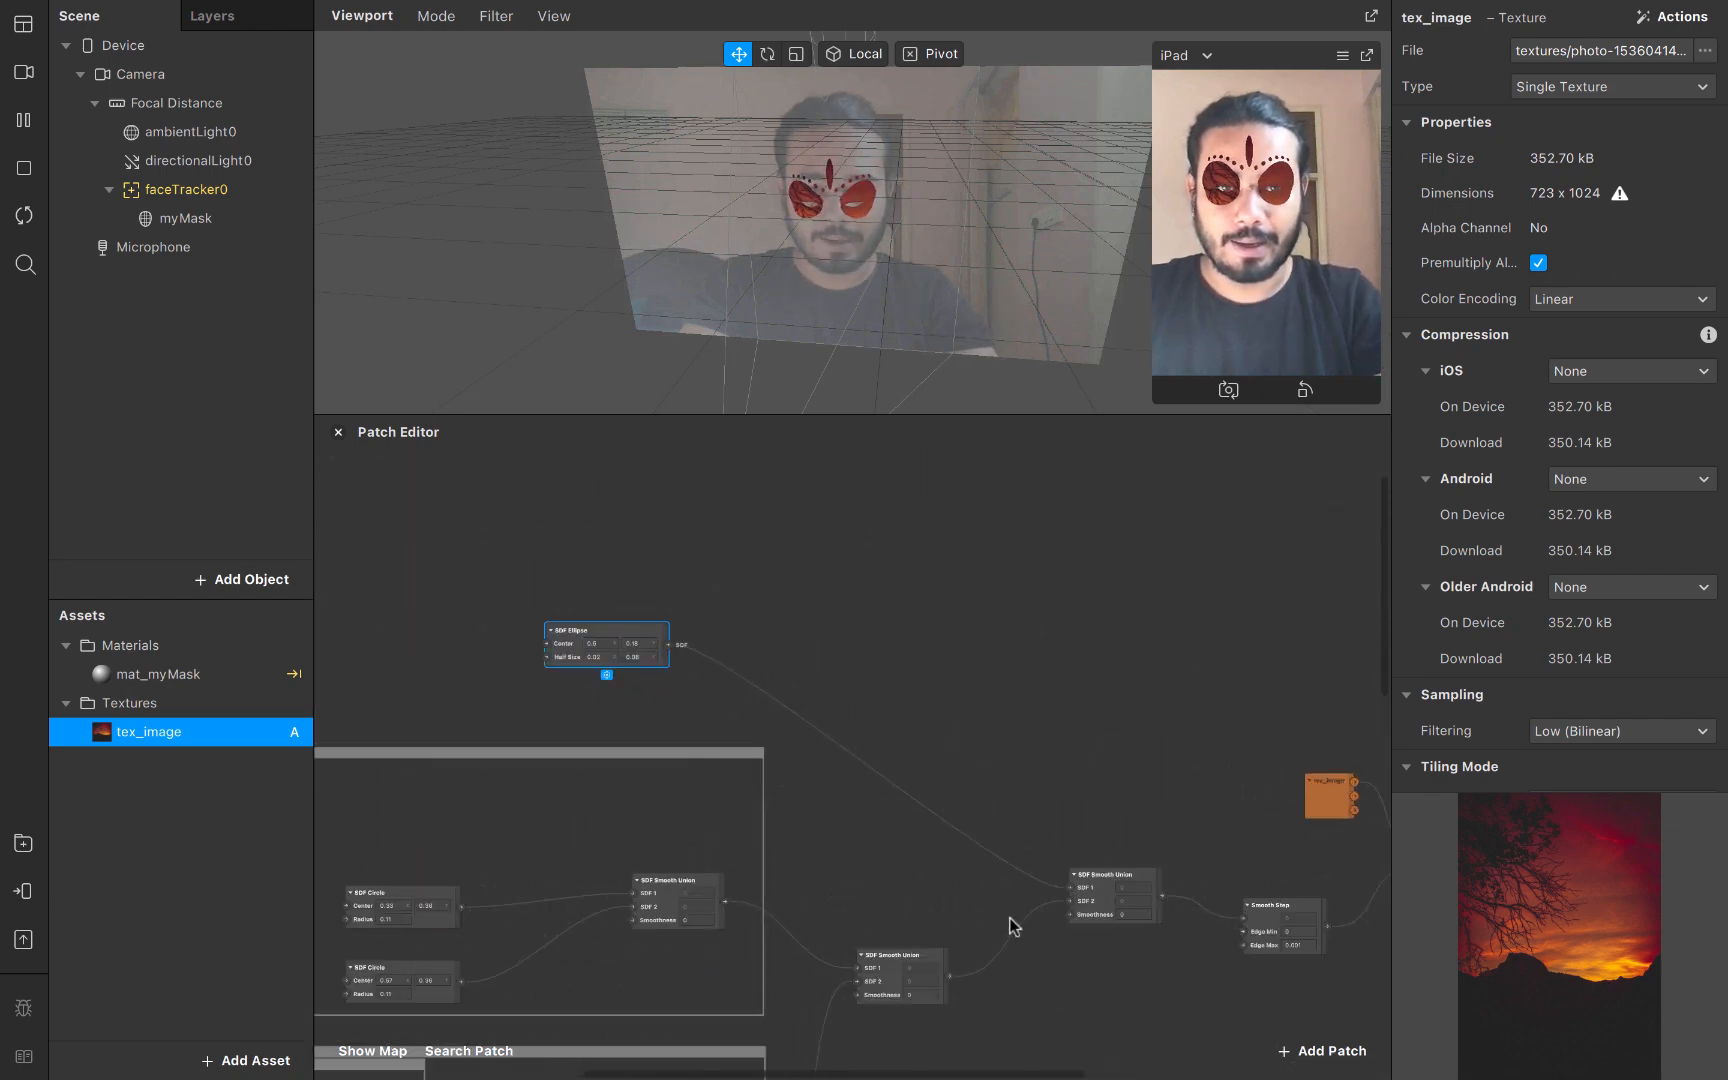
left_click_drag(1096, 912, 1049, 915)
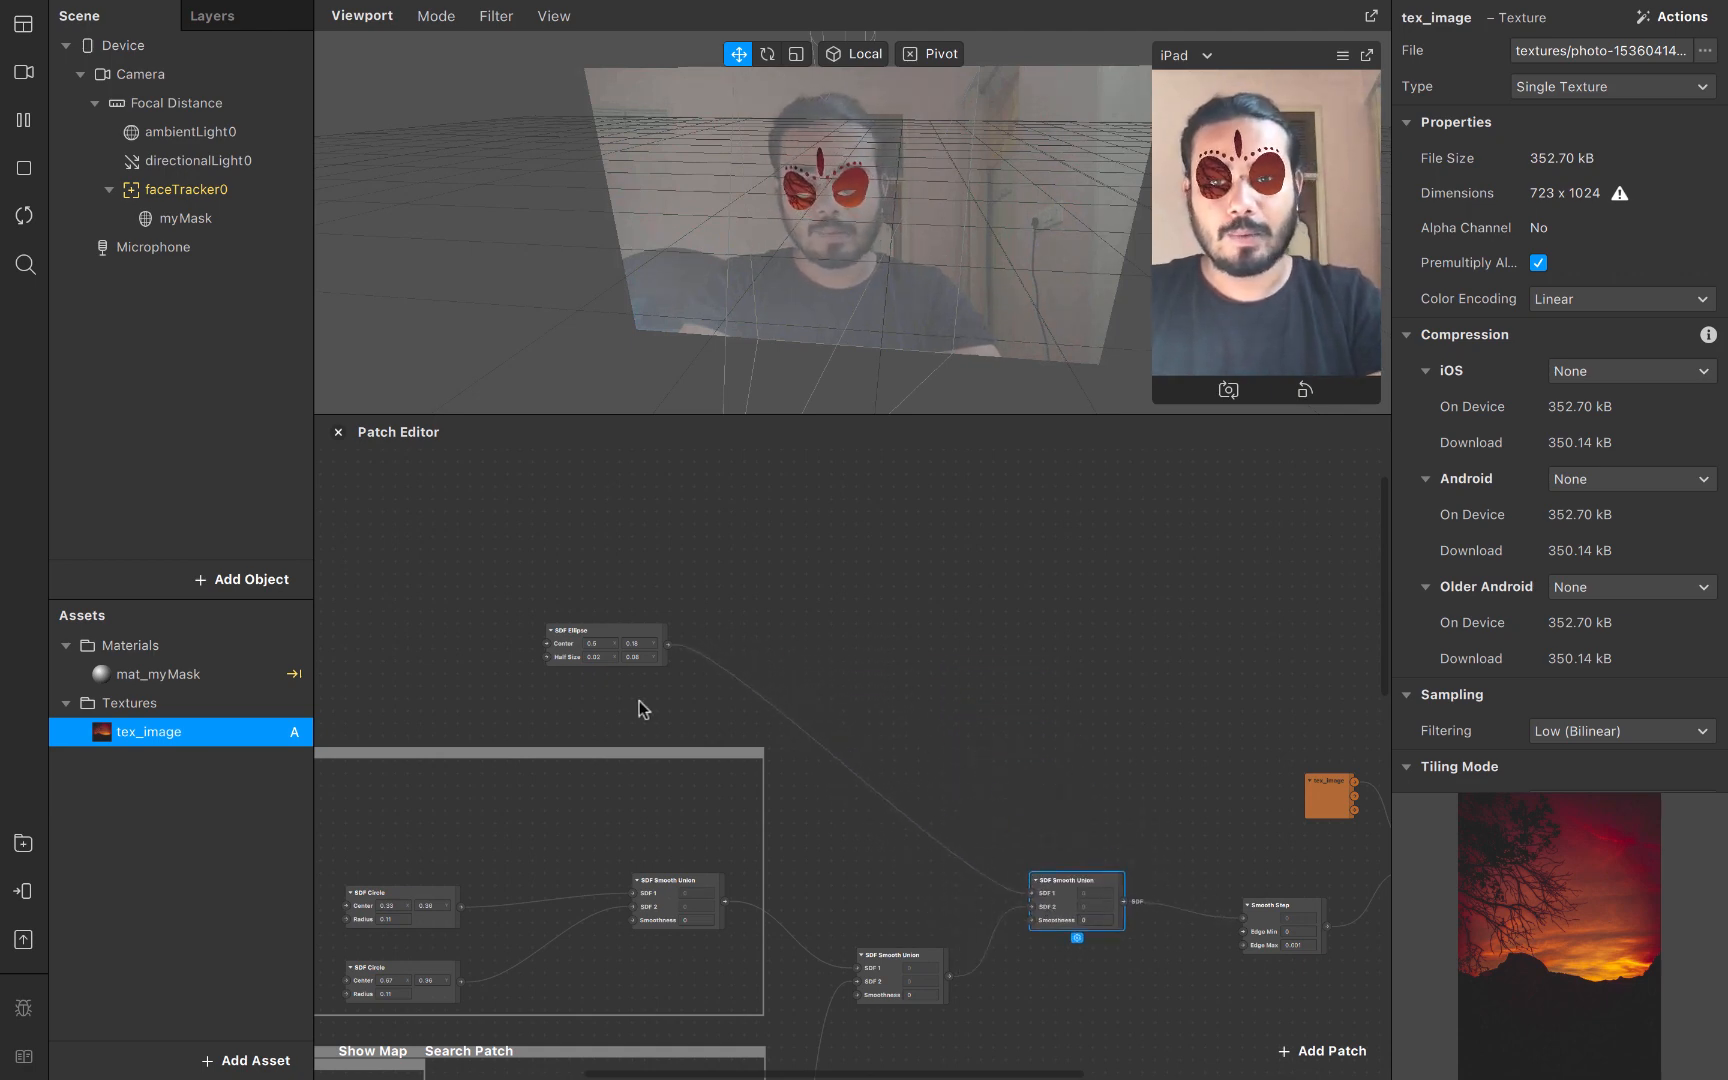
left_click_drag(619, 632, 515, 641)
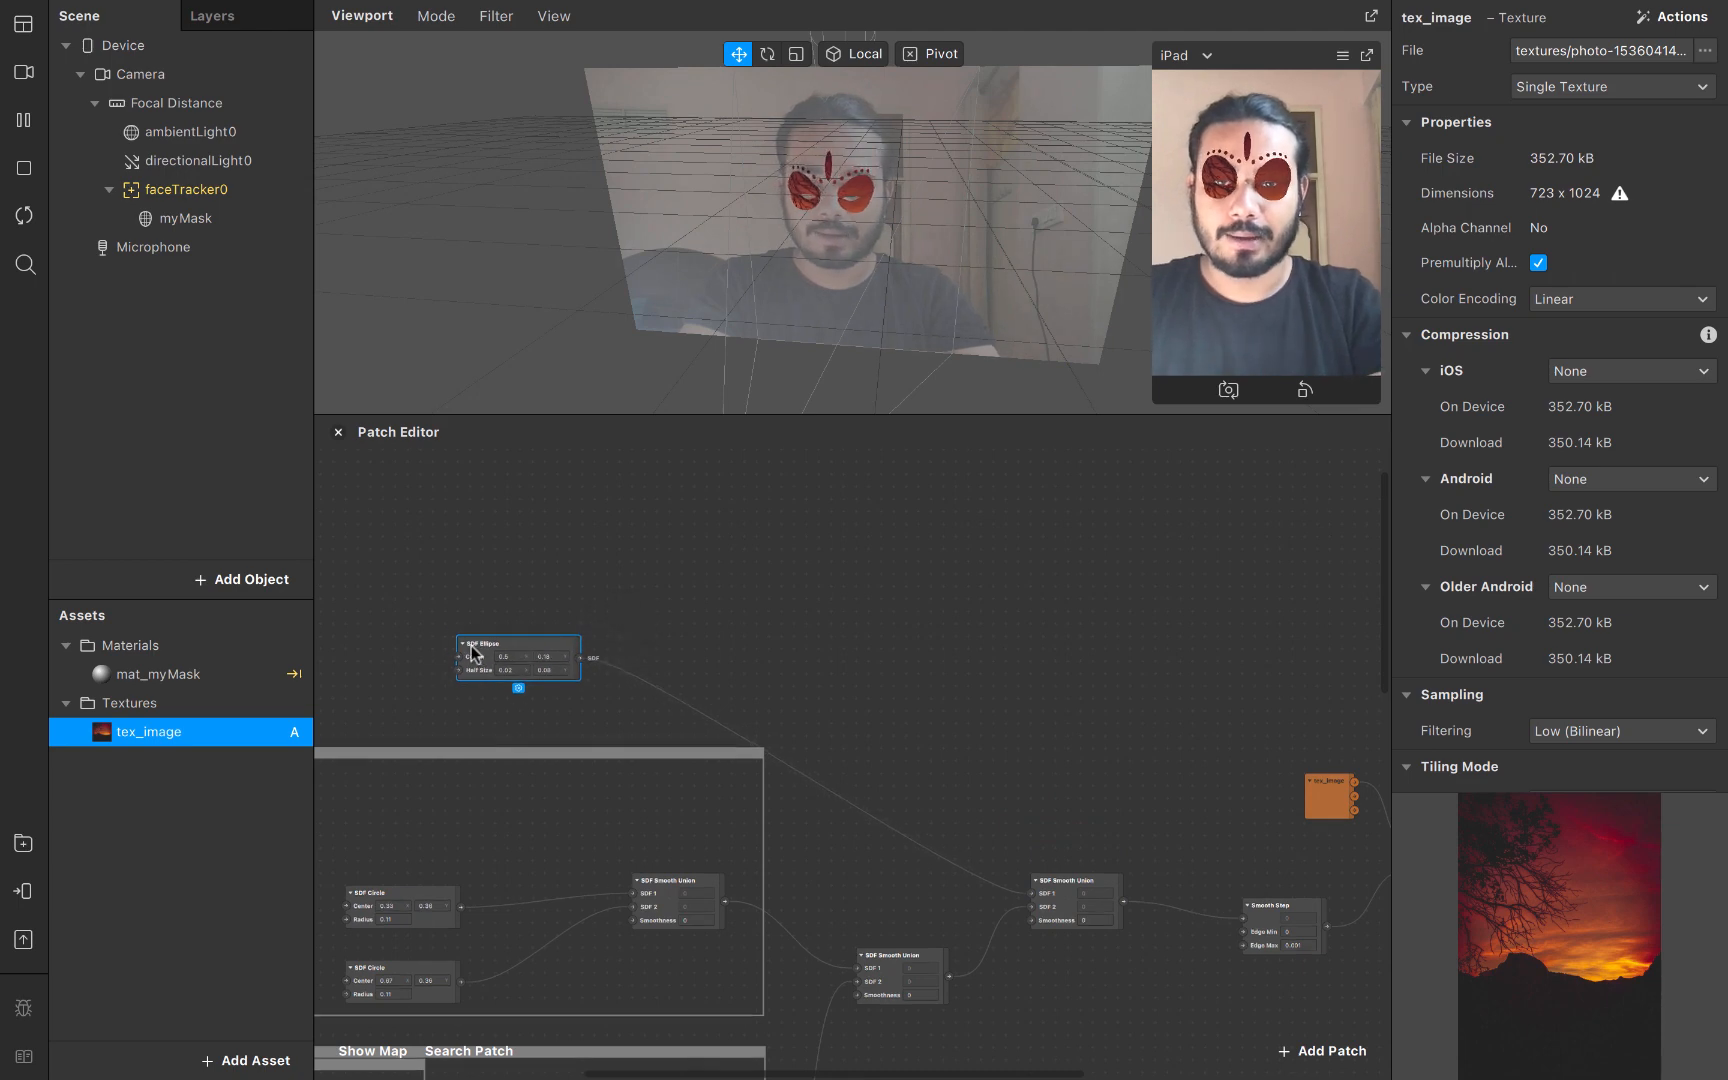
Rename the SDF Ellipse patch to "third eye"
double_click(471, 645)
type("t")
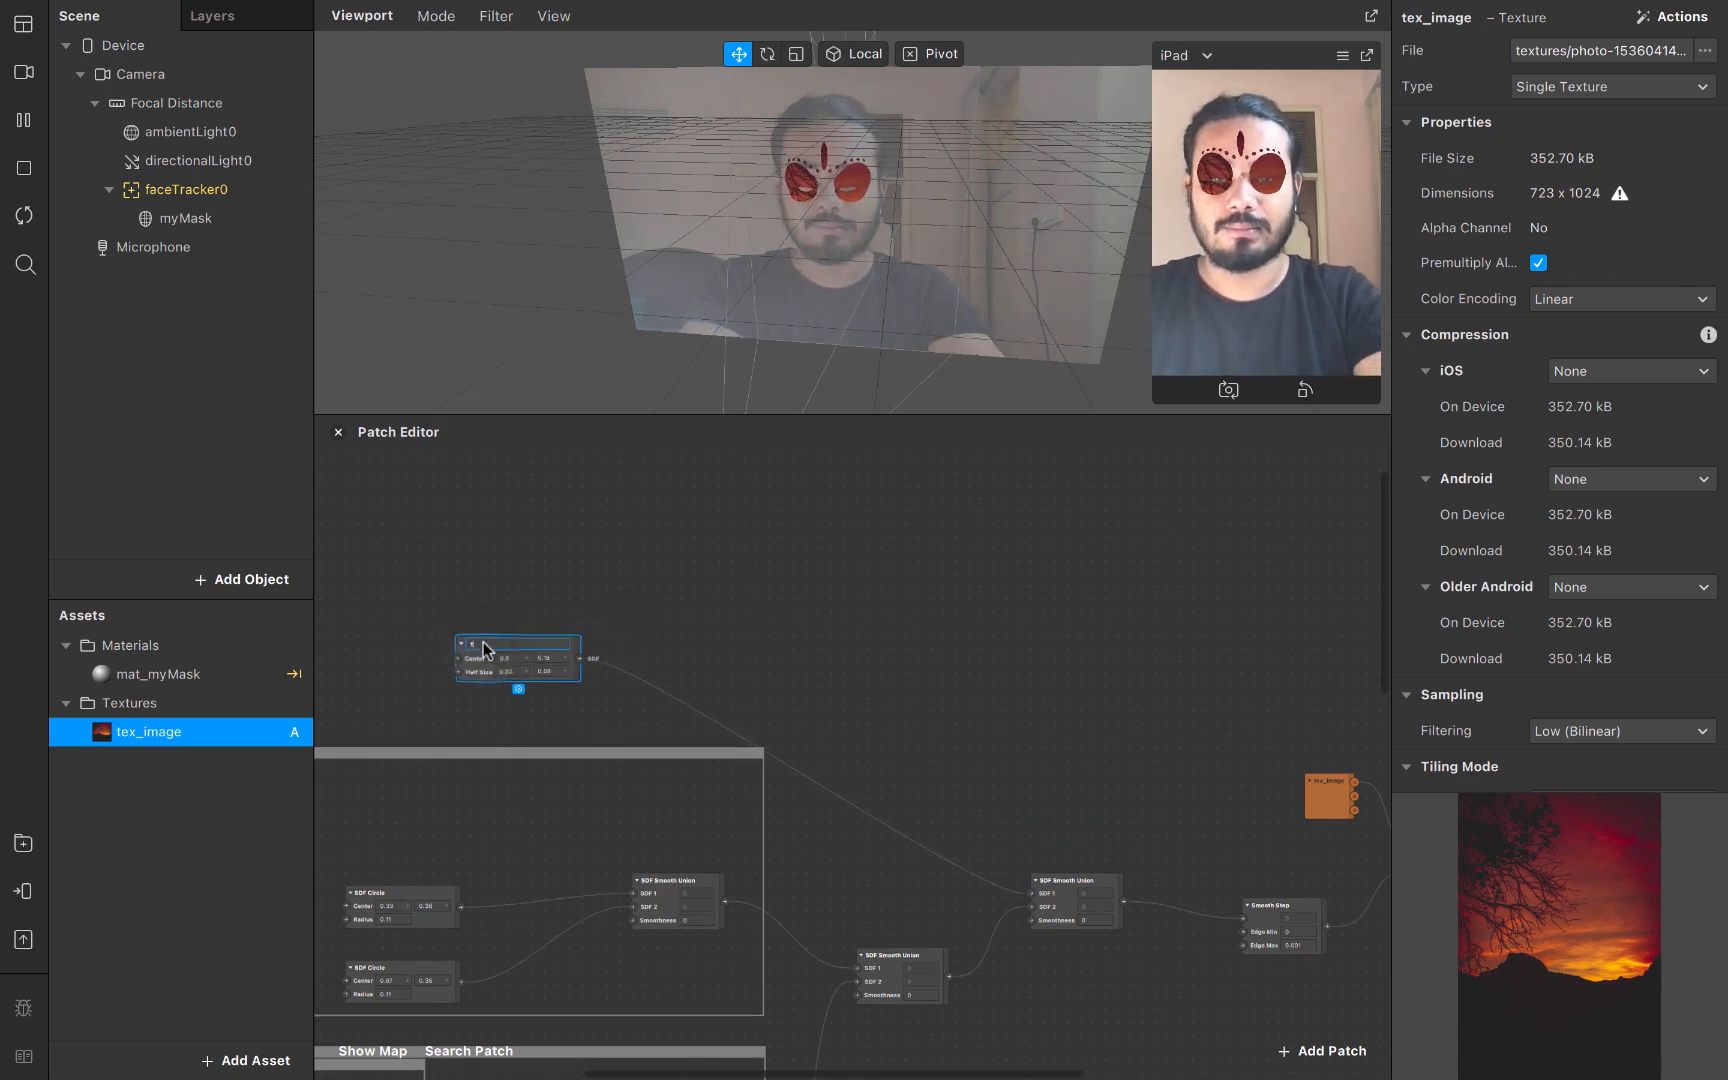
type("hird eye")
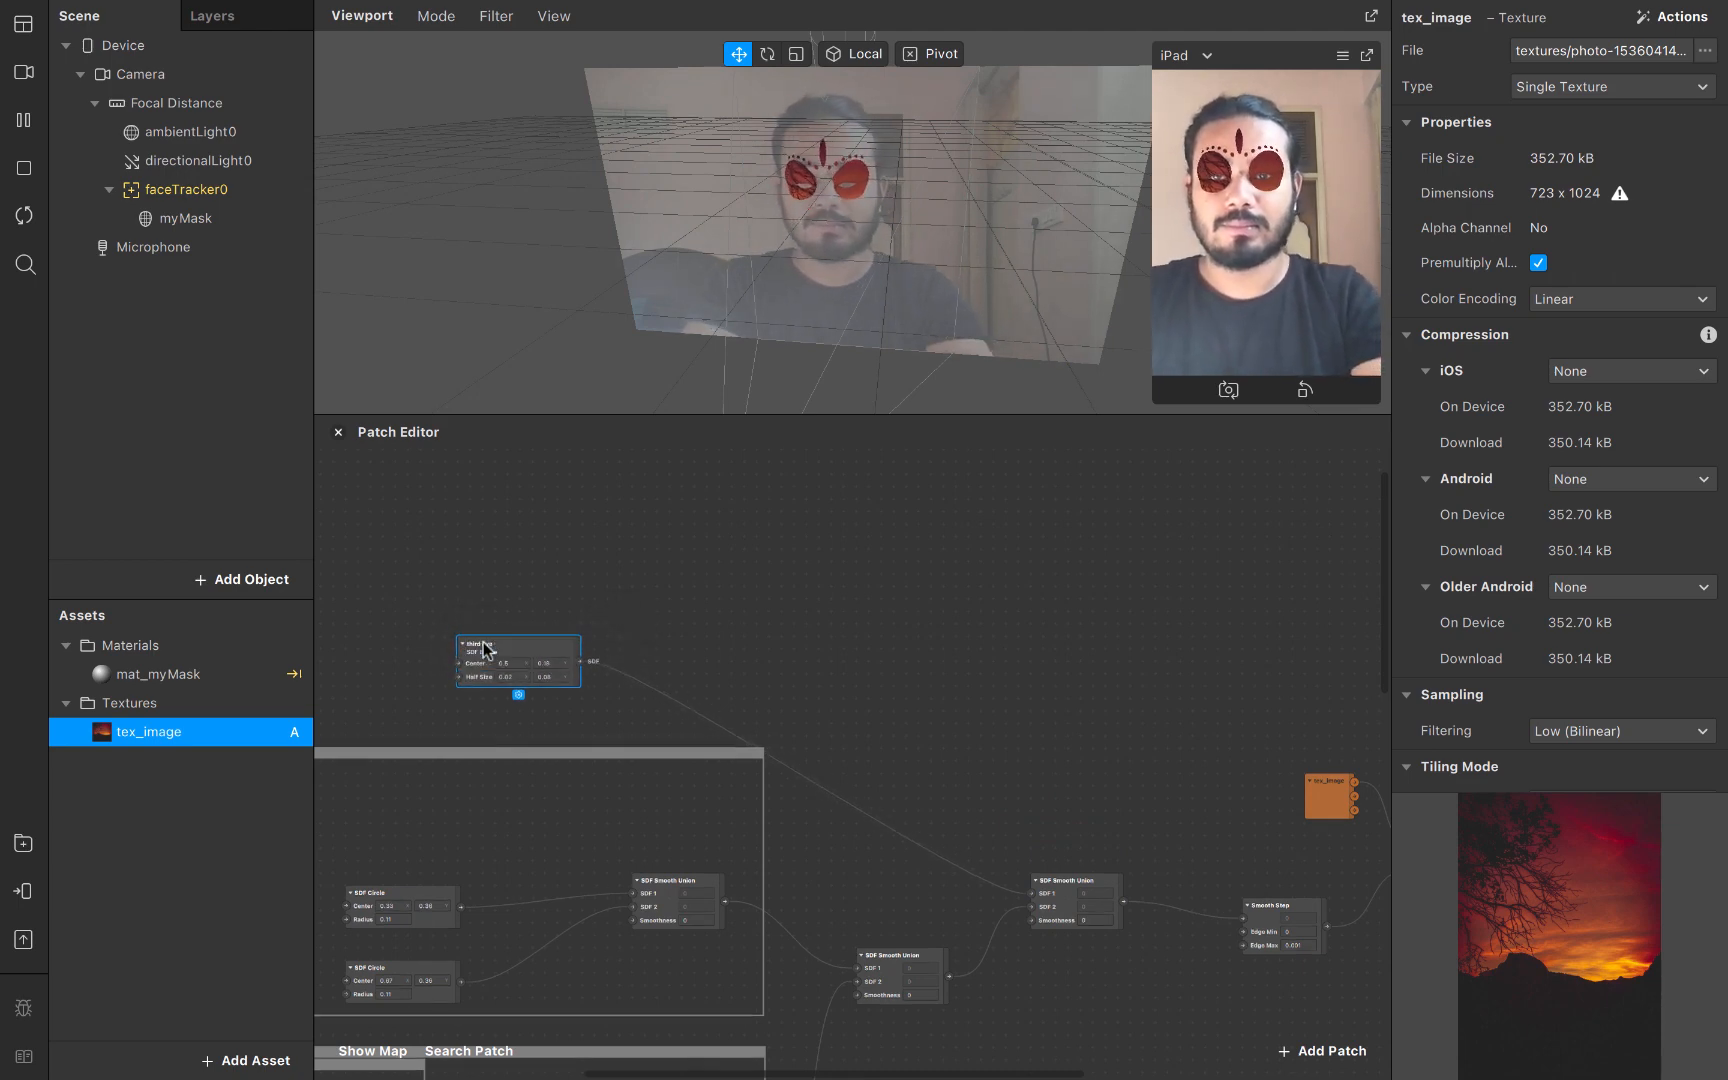
left_click(847, 638)
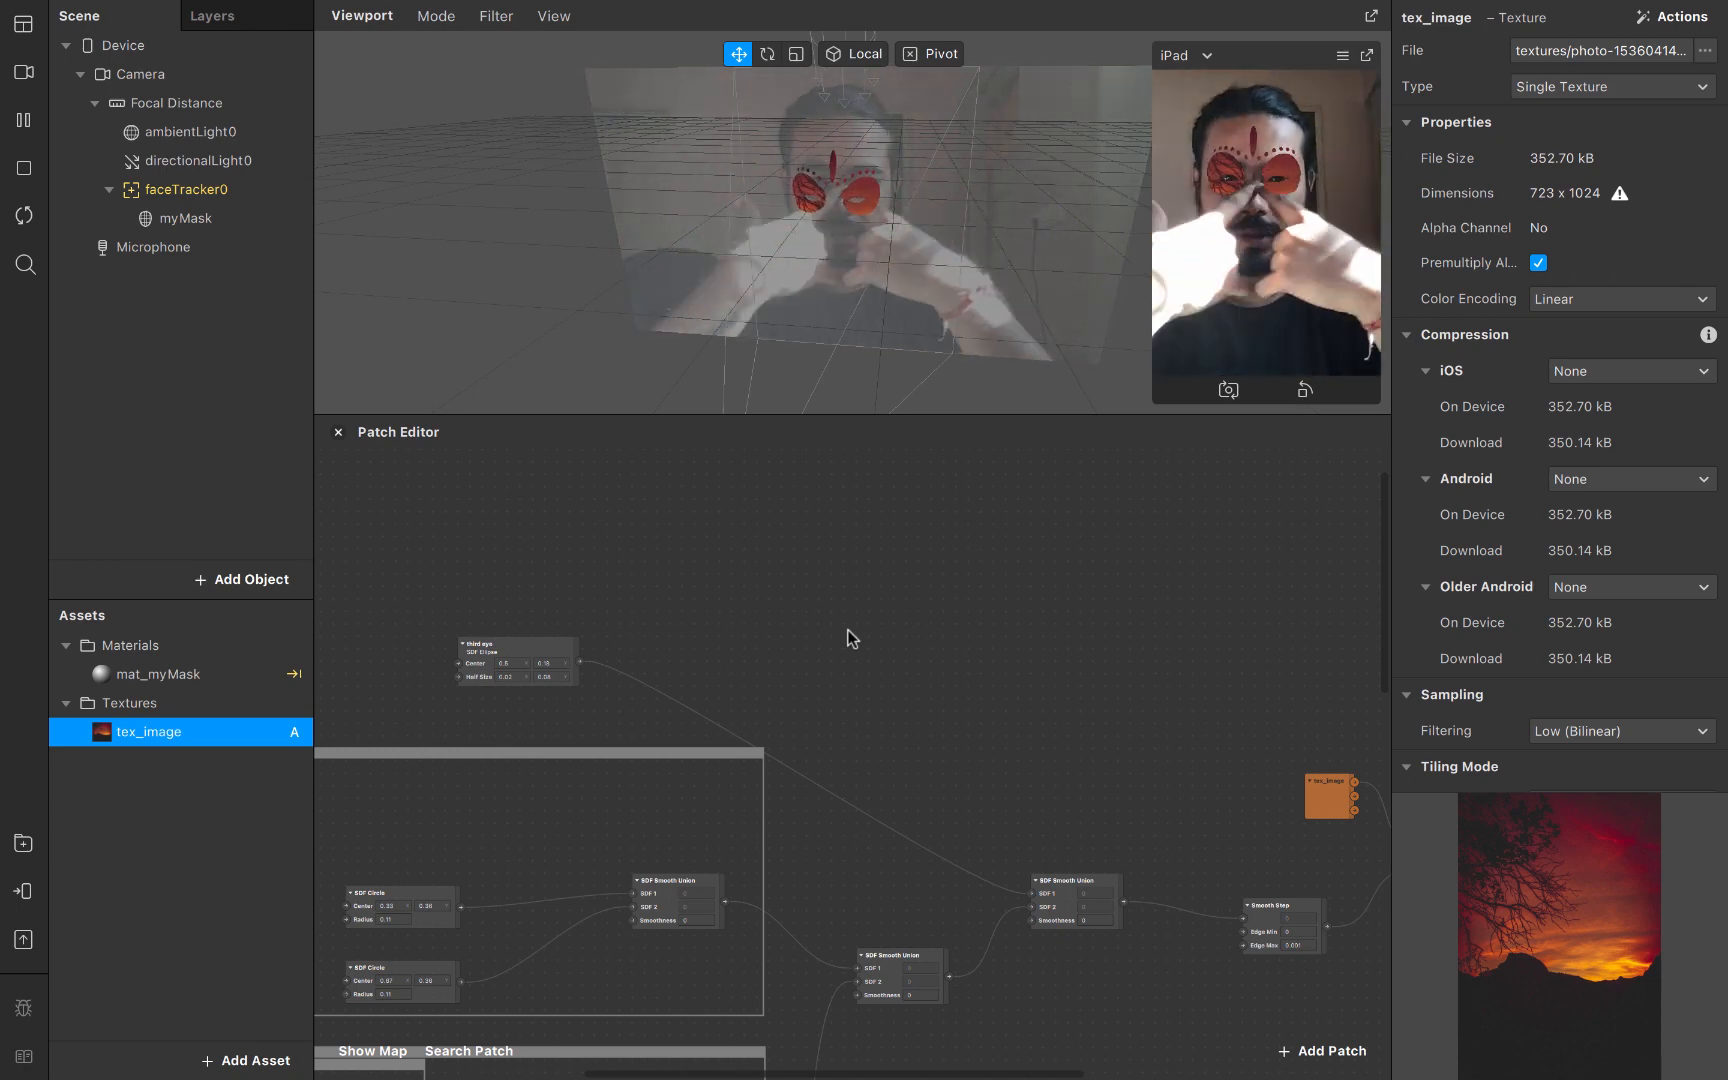
Try smoothness values of 0.2 and 0.4 on the SDF Smooth Union that joins the two eye circles
scroll(734, 777, "up", 5)
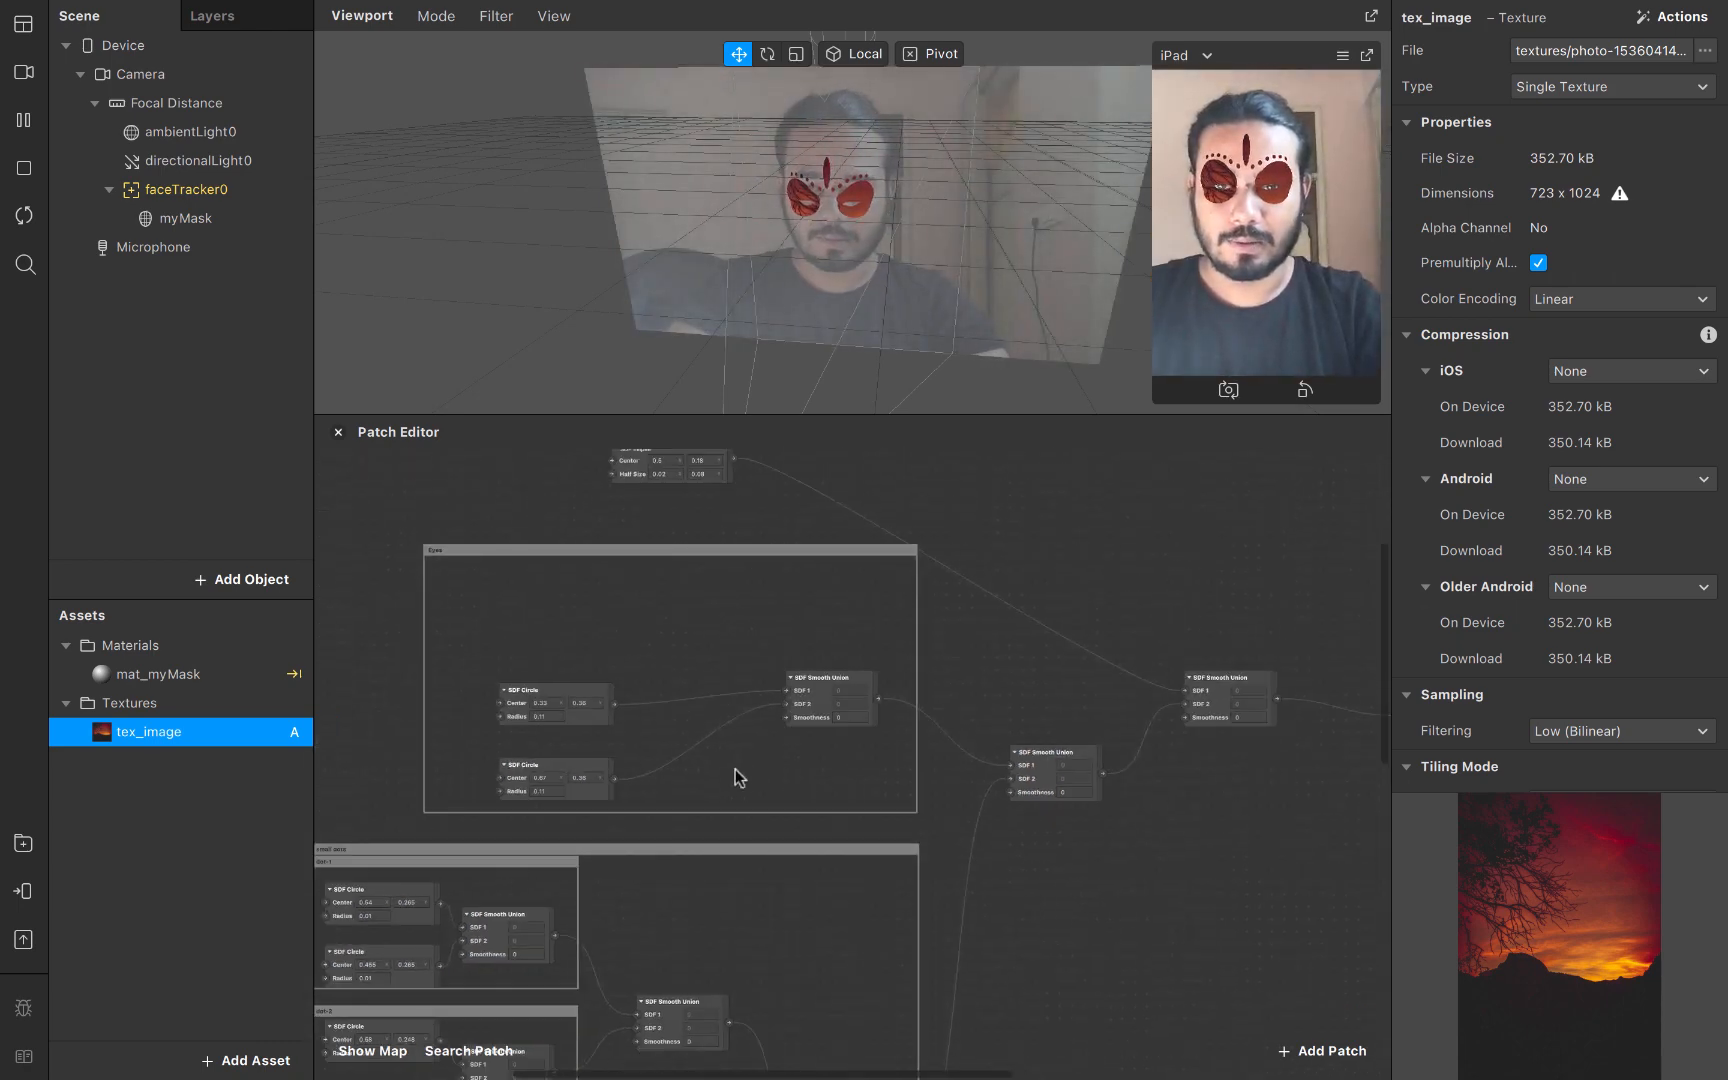
scroll(734, 777, "down", 2)
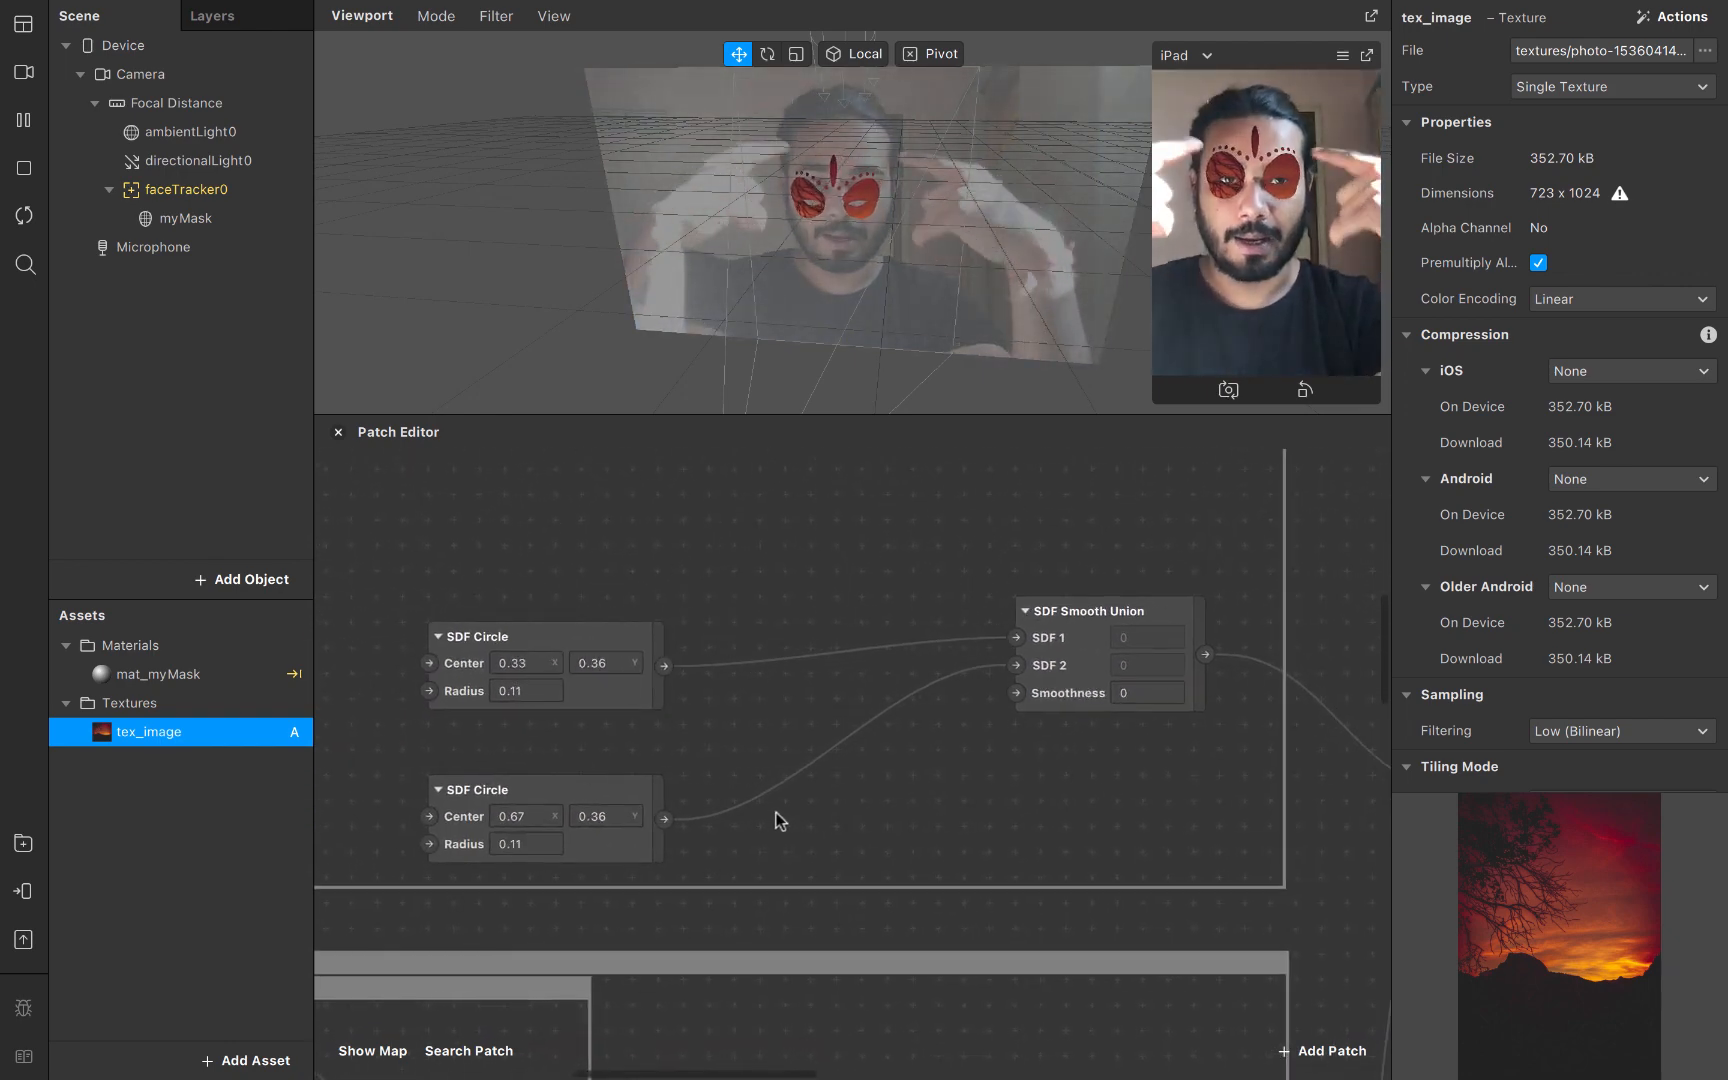
left_click(1140, 694)
left_click(1060, 694)
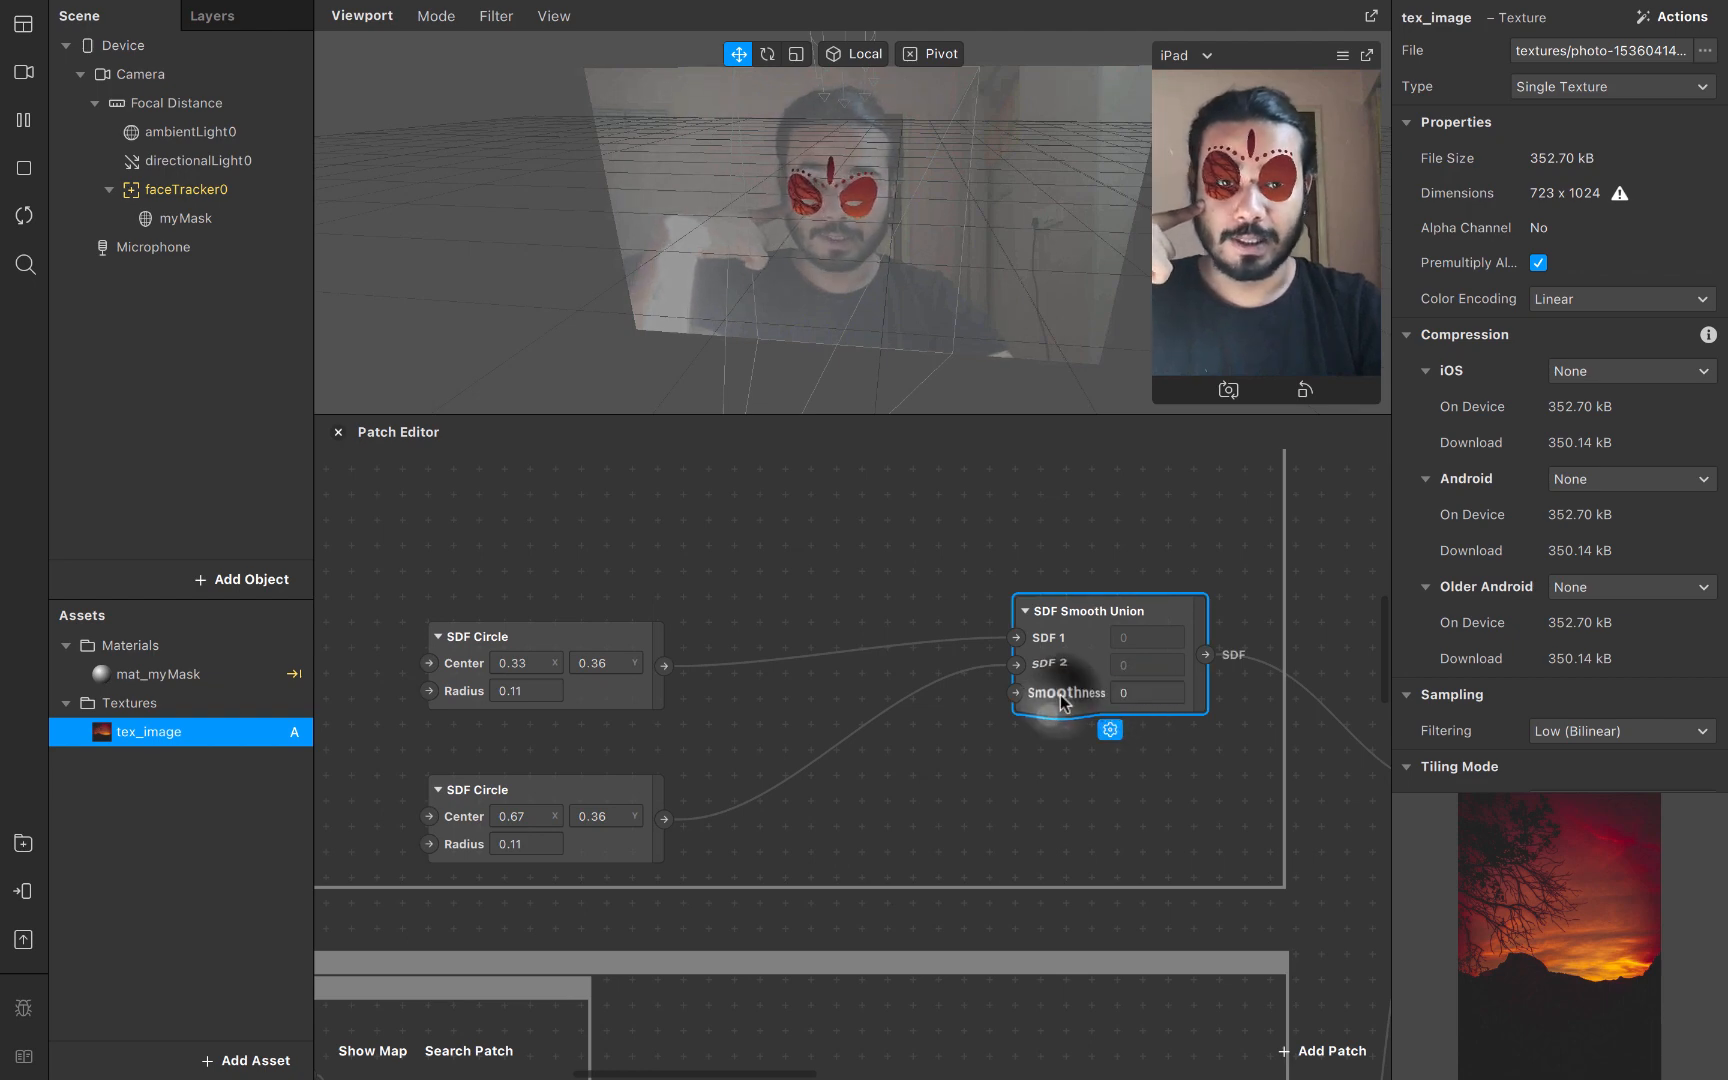
left_click(1126, 696)
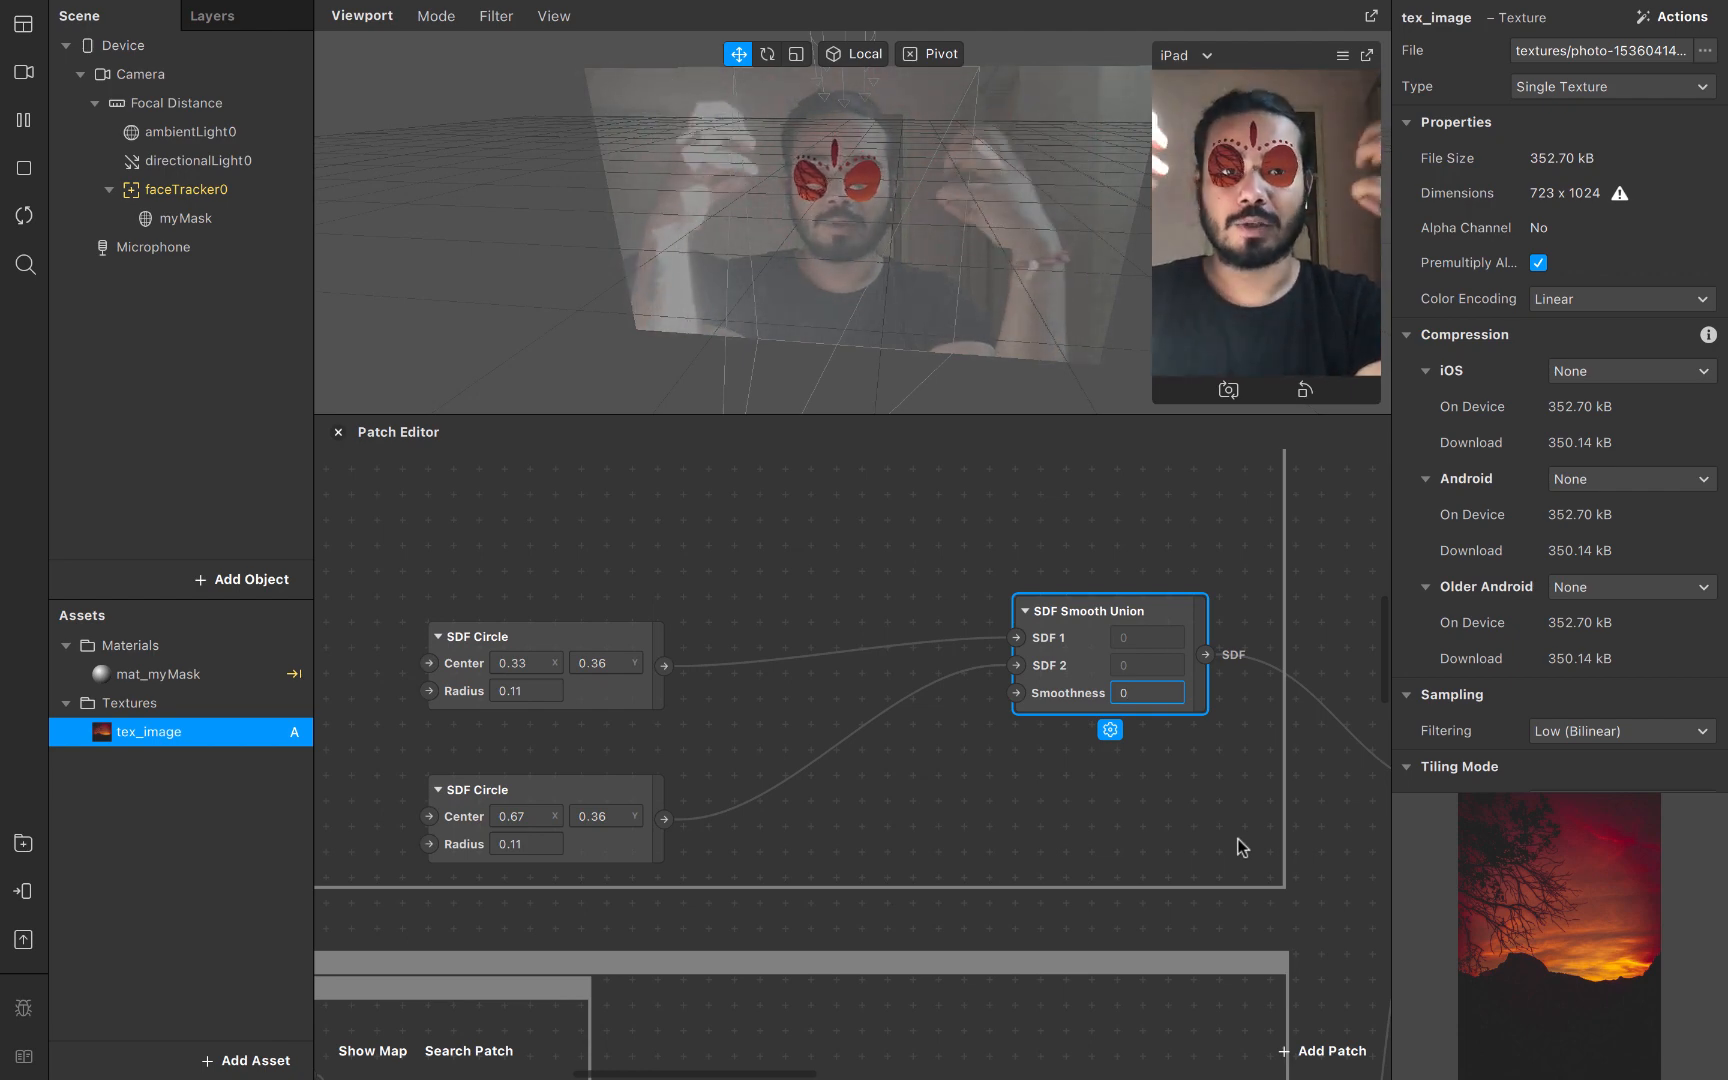
type(".1")
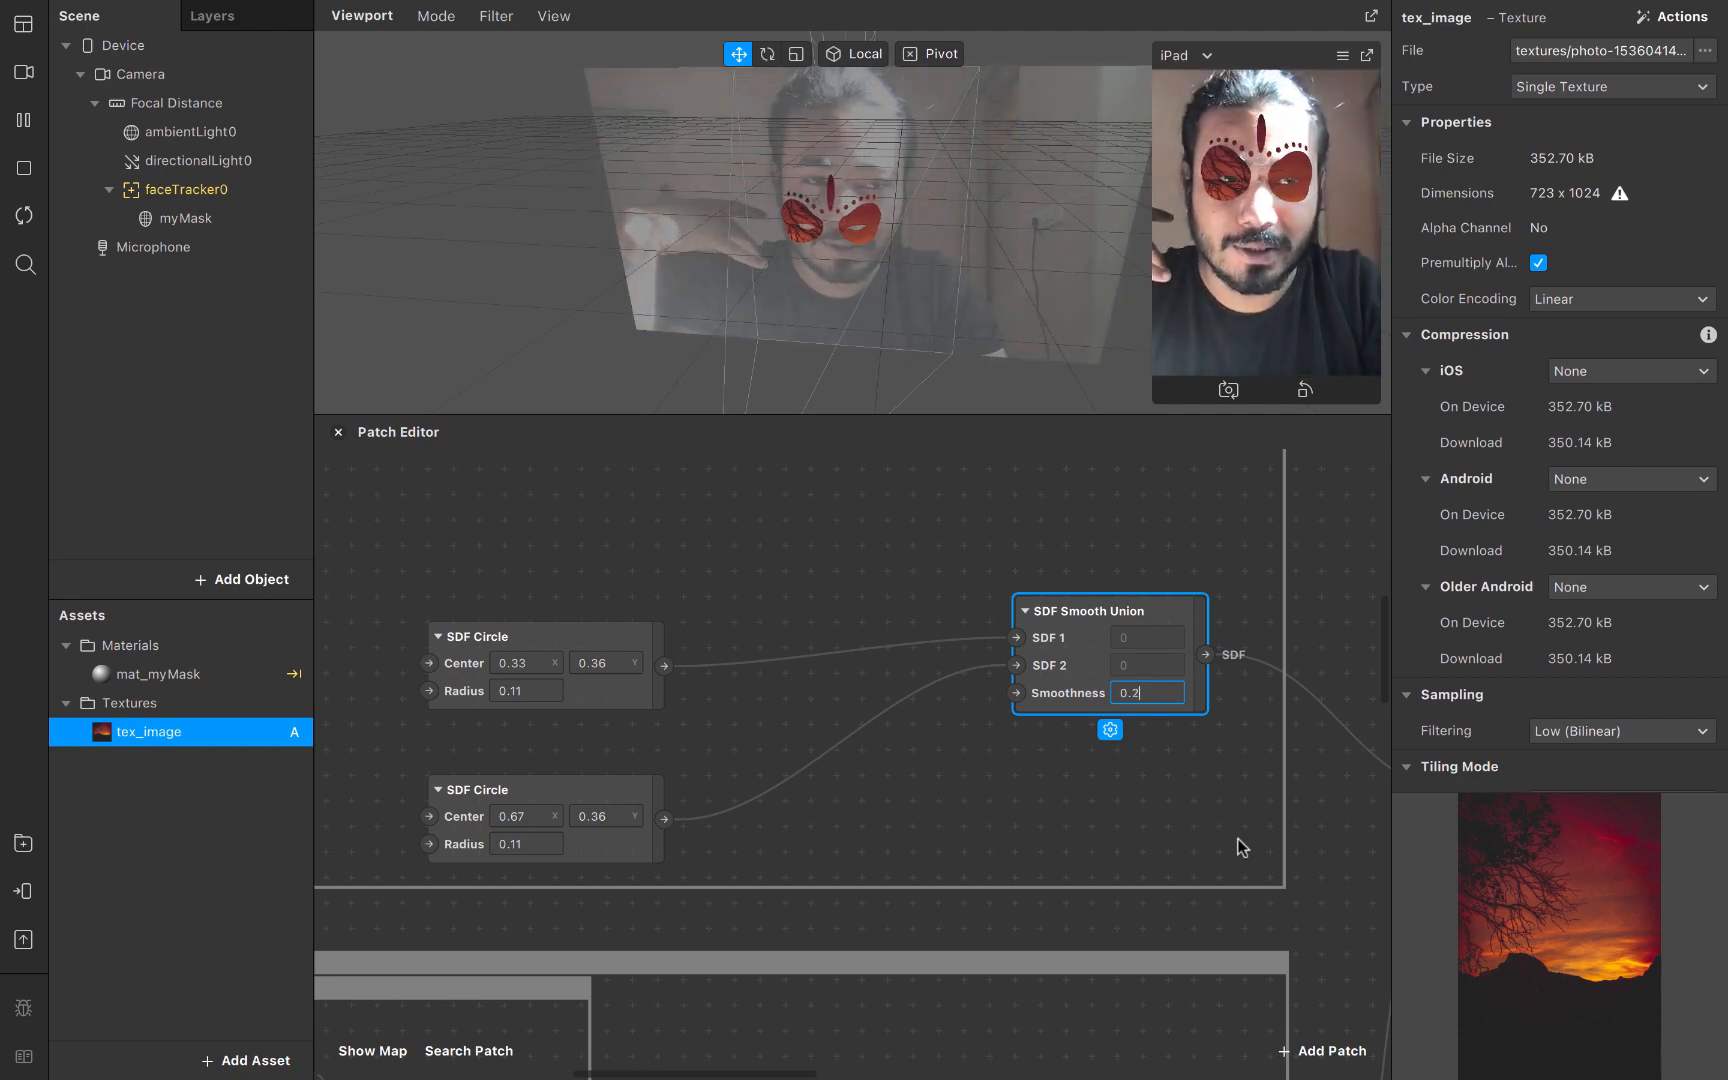
key("BackSpace")
type("4")
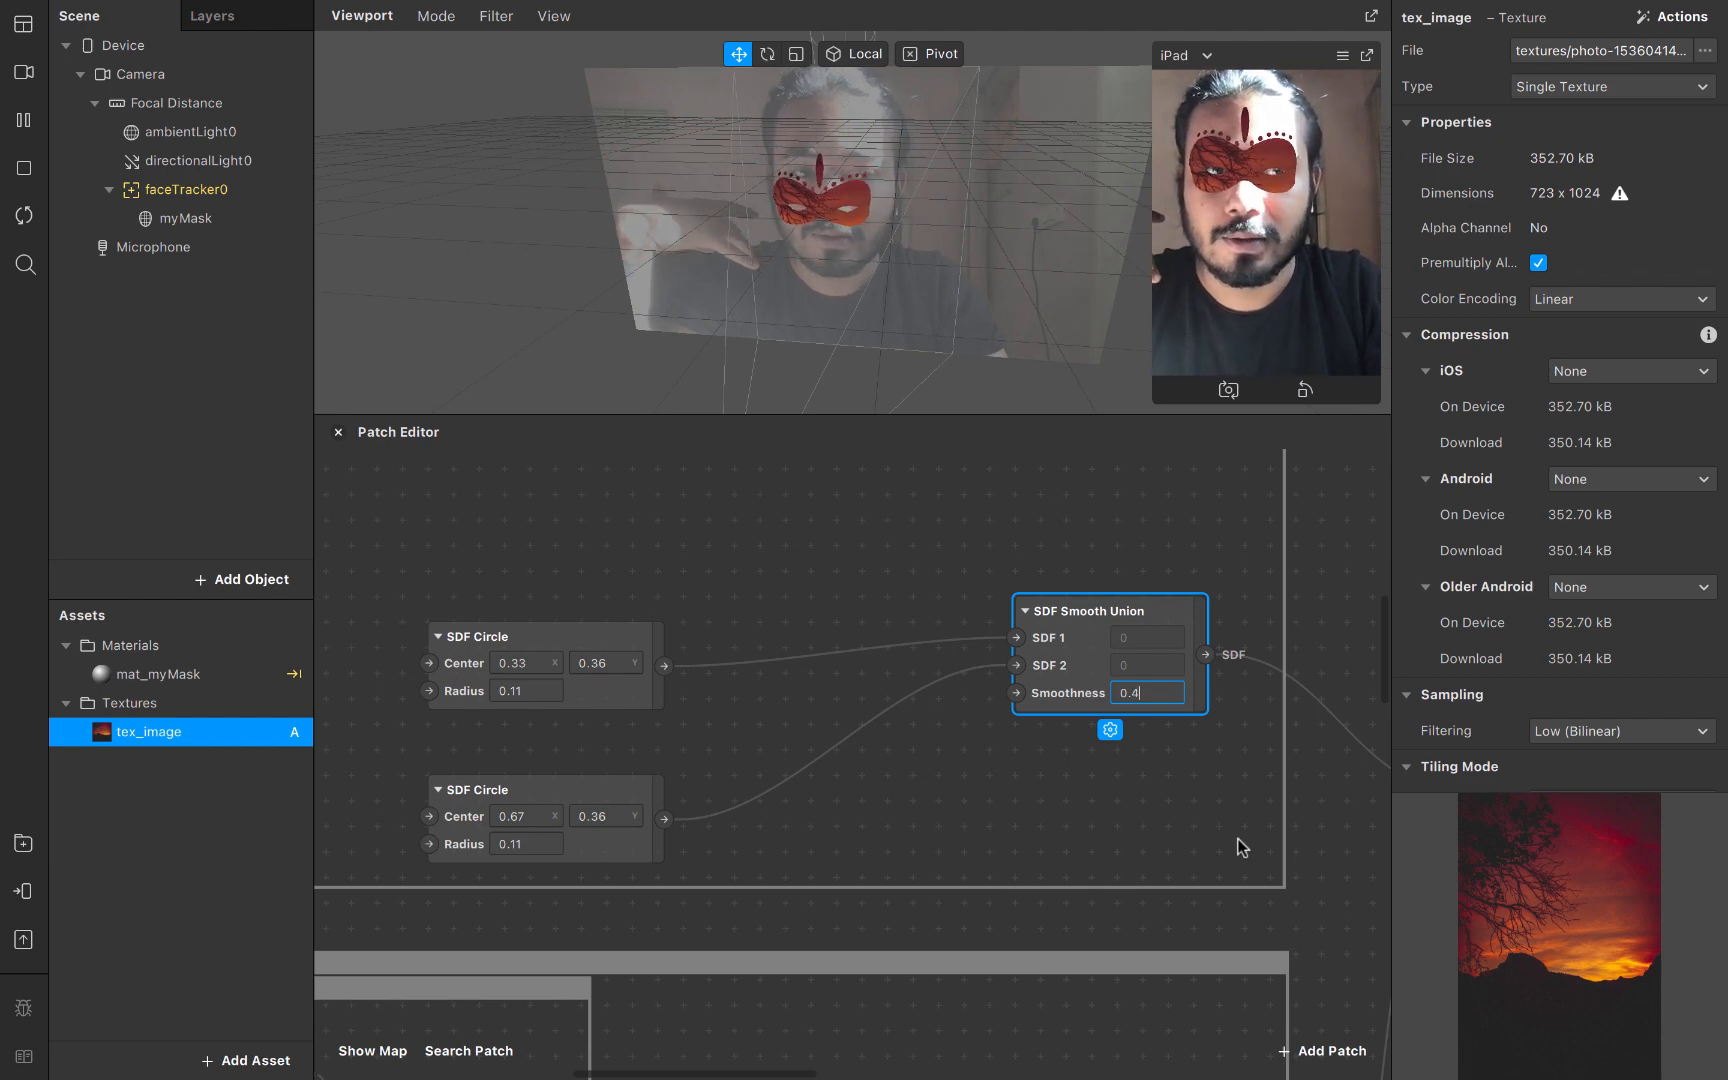
Sweep the eye union's smoothness in 0.1 increments up to 0.9 and back down to 0.2 to preview the blending
key("Up")
key("Up")
key("Up")
key("Up")
key("Up")
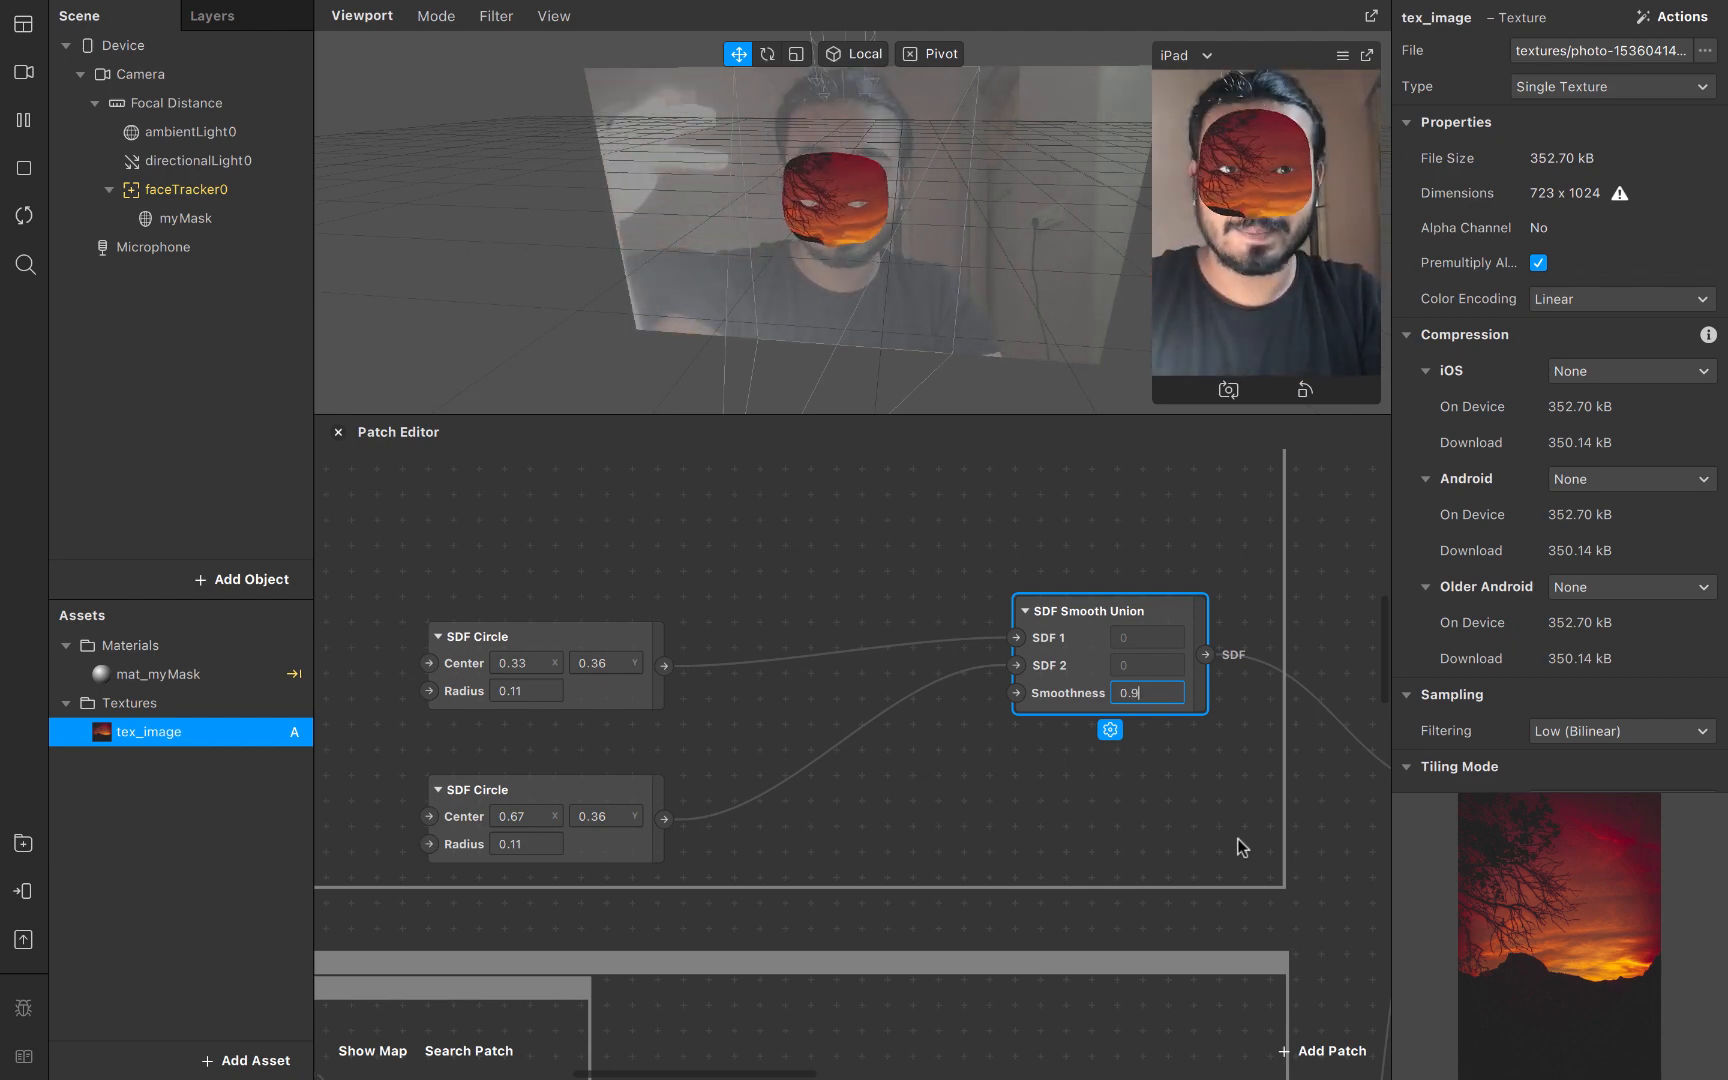
key("Down")
key("Down")
key("Down")
key("Down")
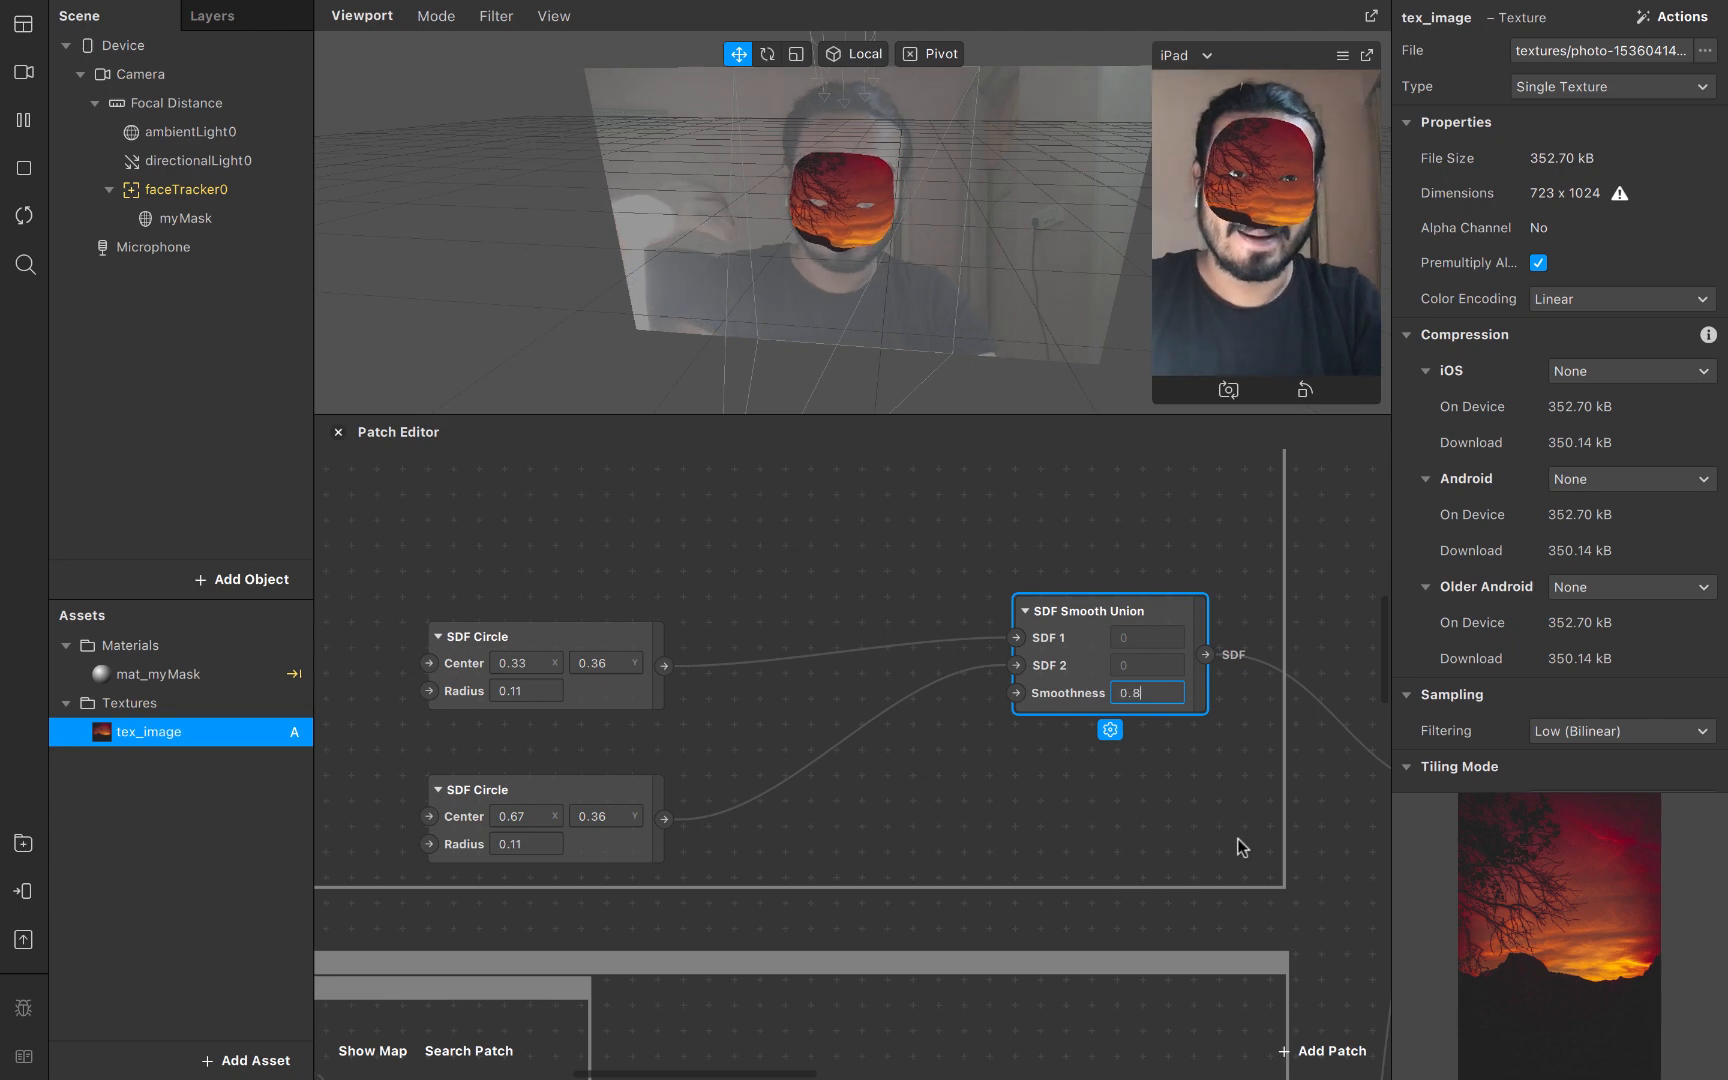
key("Down")
key("Down")
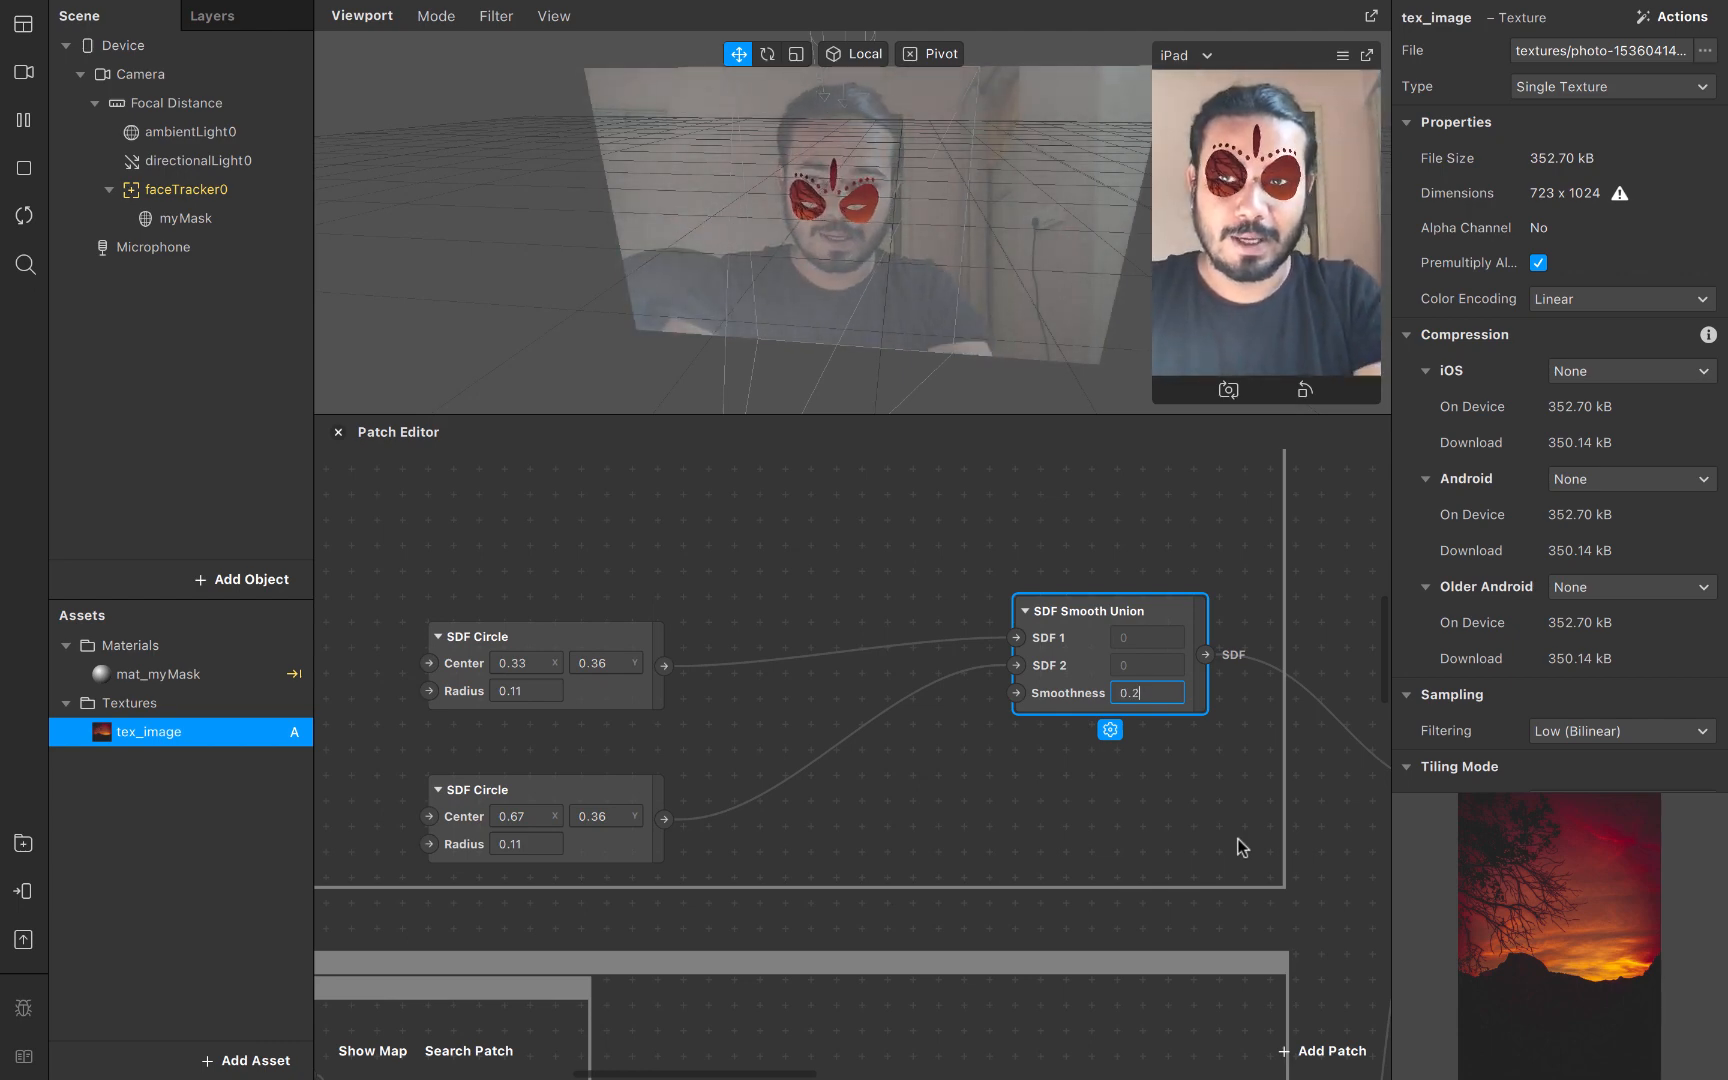
Try a smoothness of 0.12 on the eye circles' SDF Smooth Union
key("BackSpace")
type("12")
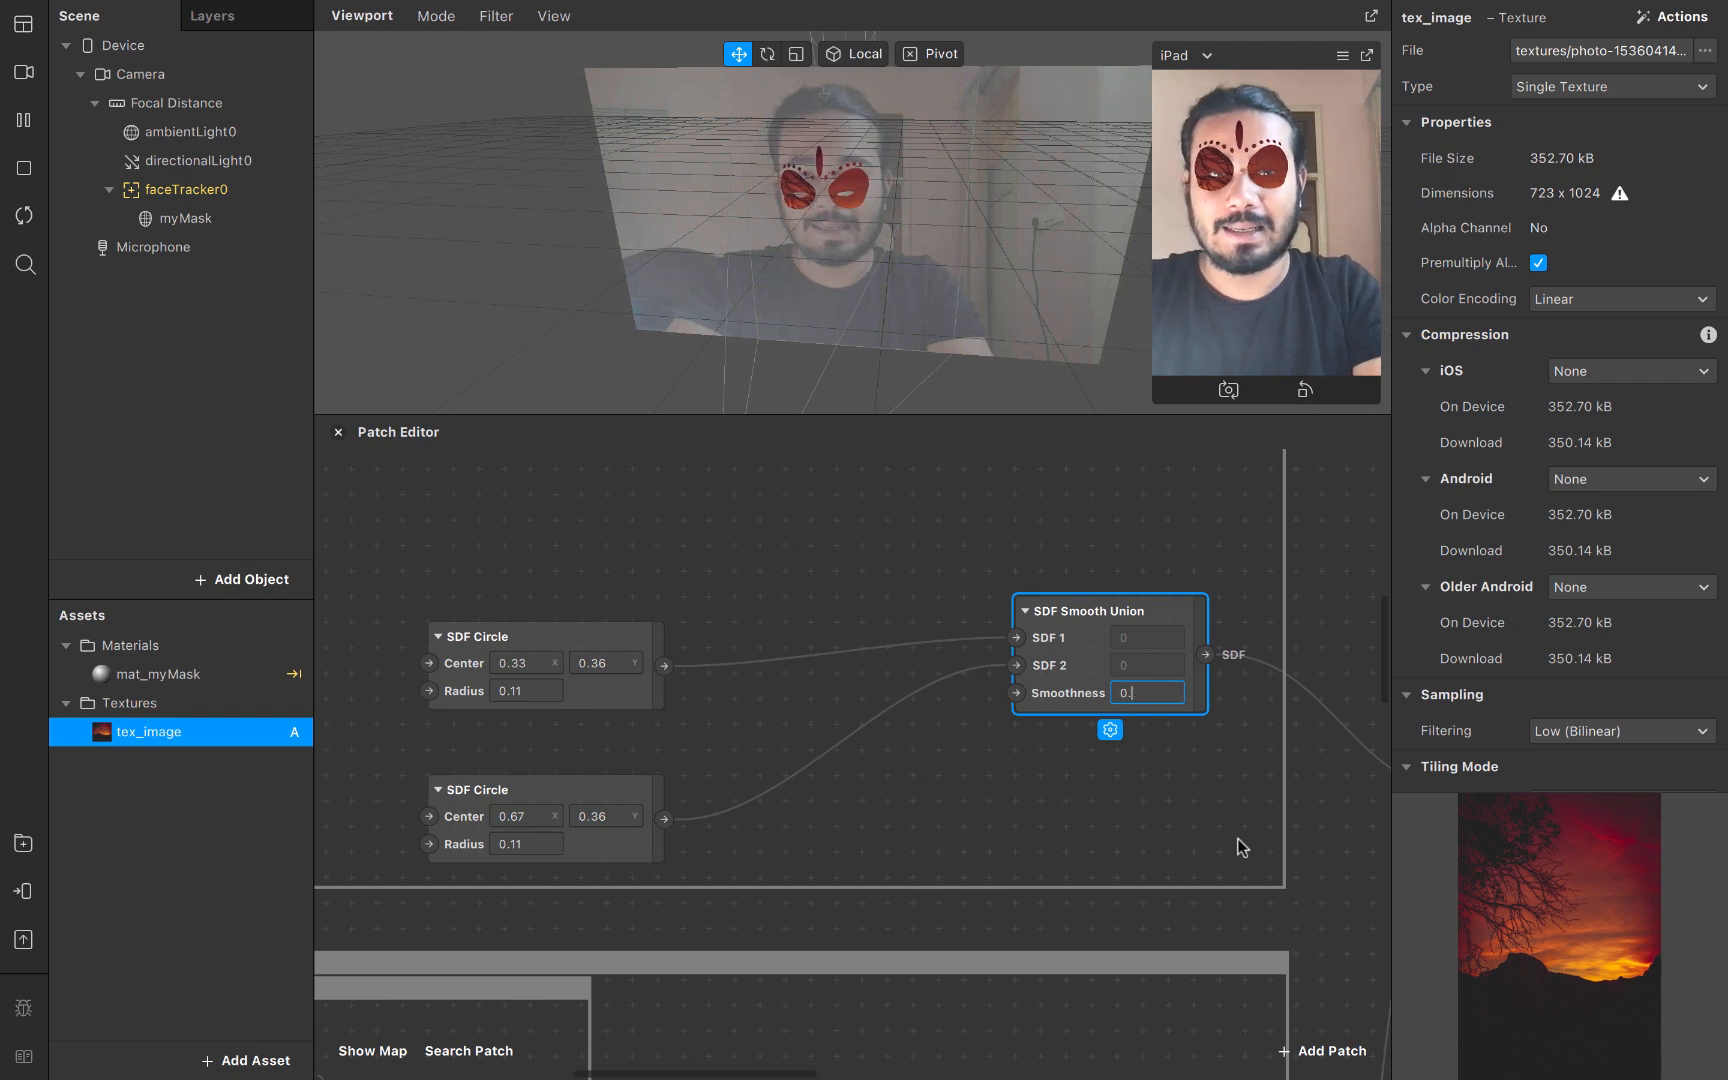
key("Return")
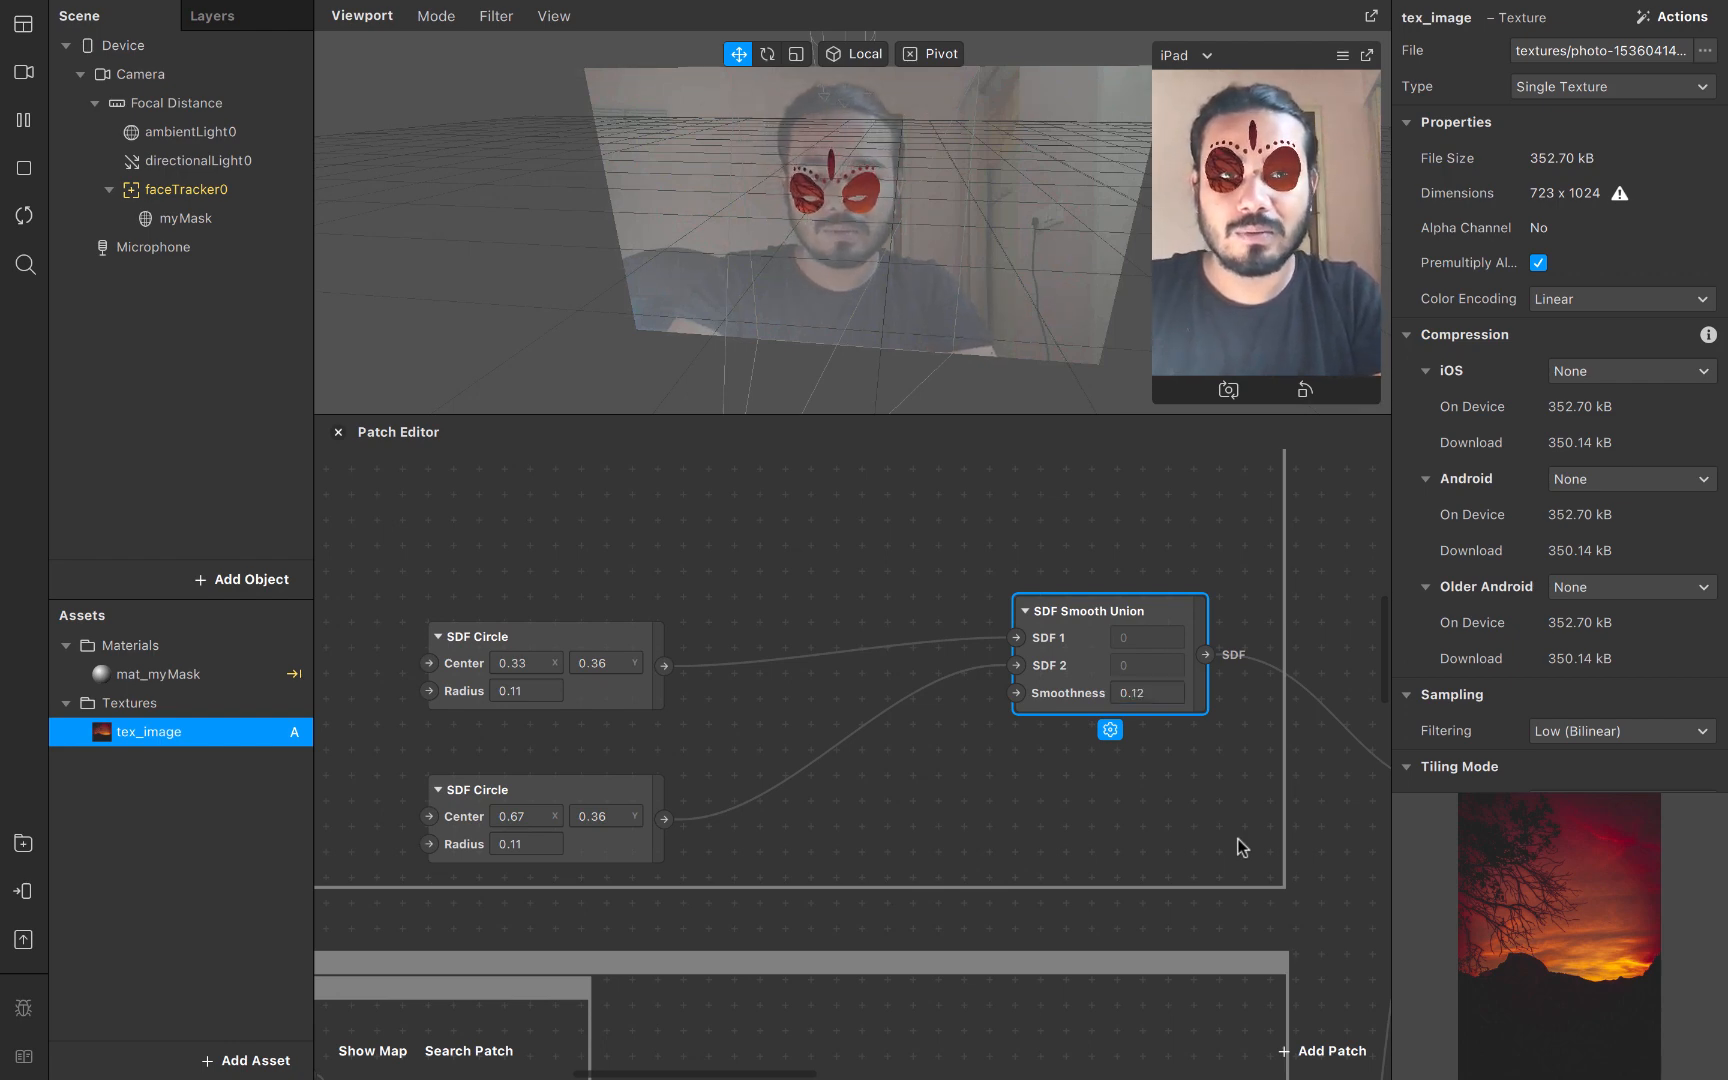
Set the smoothness of the SDF Smooth Union joining the eye circles to 0.21
left_click(1157, 690)
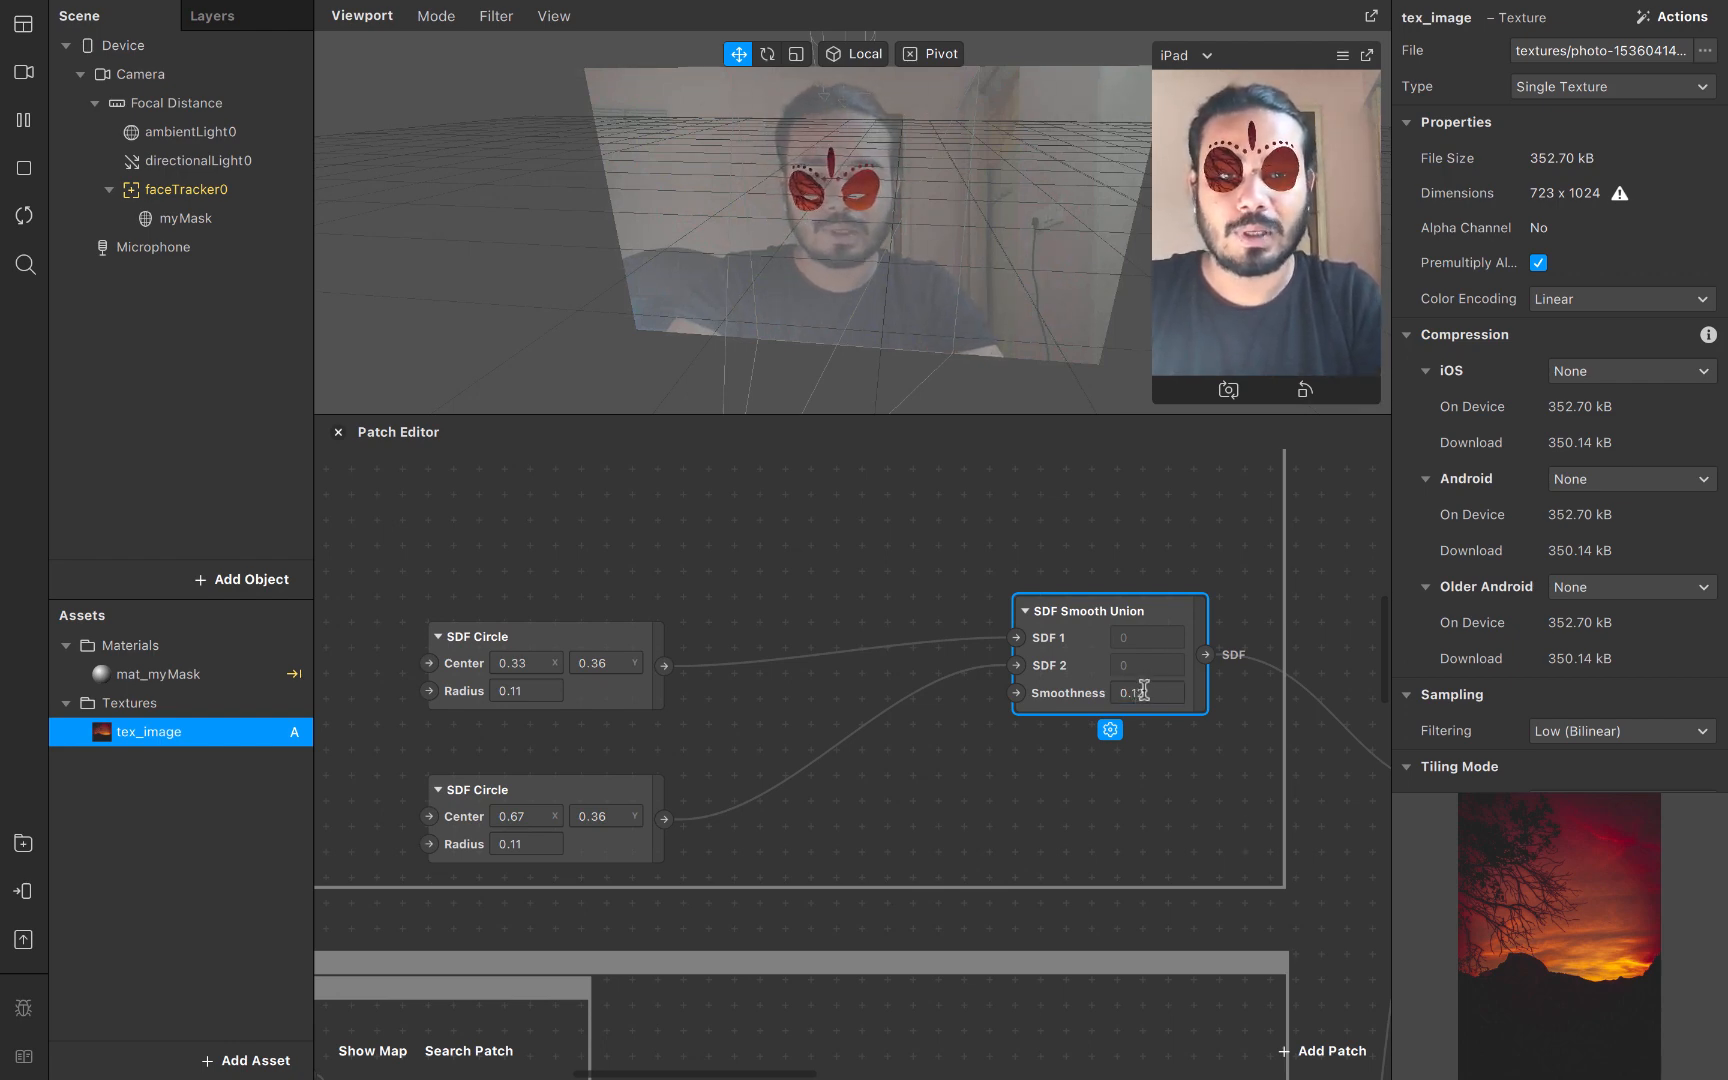
key("BackSpace")
key("BackSpace")
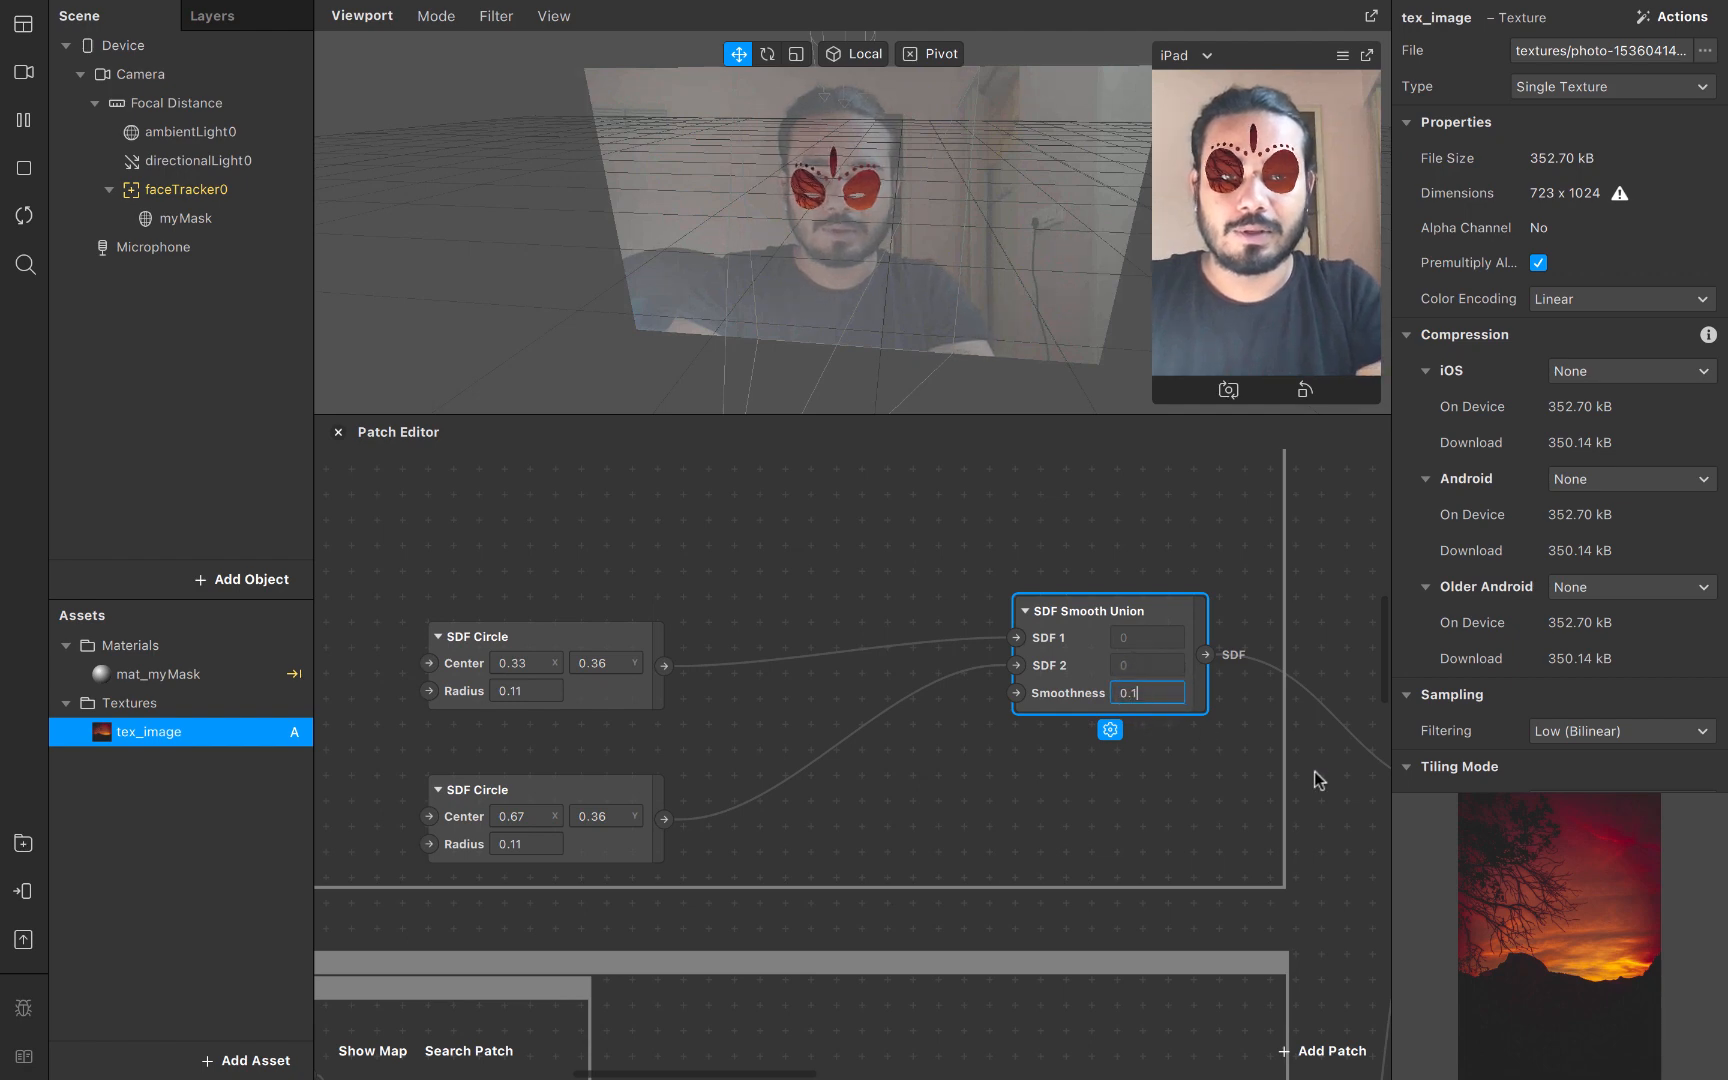
type("21")
key("Return")
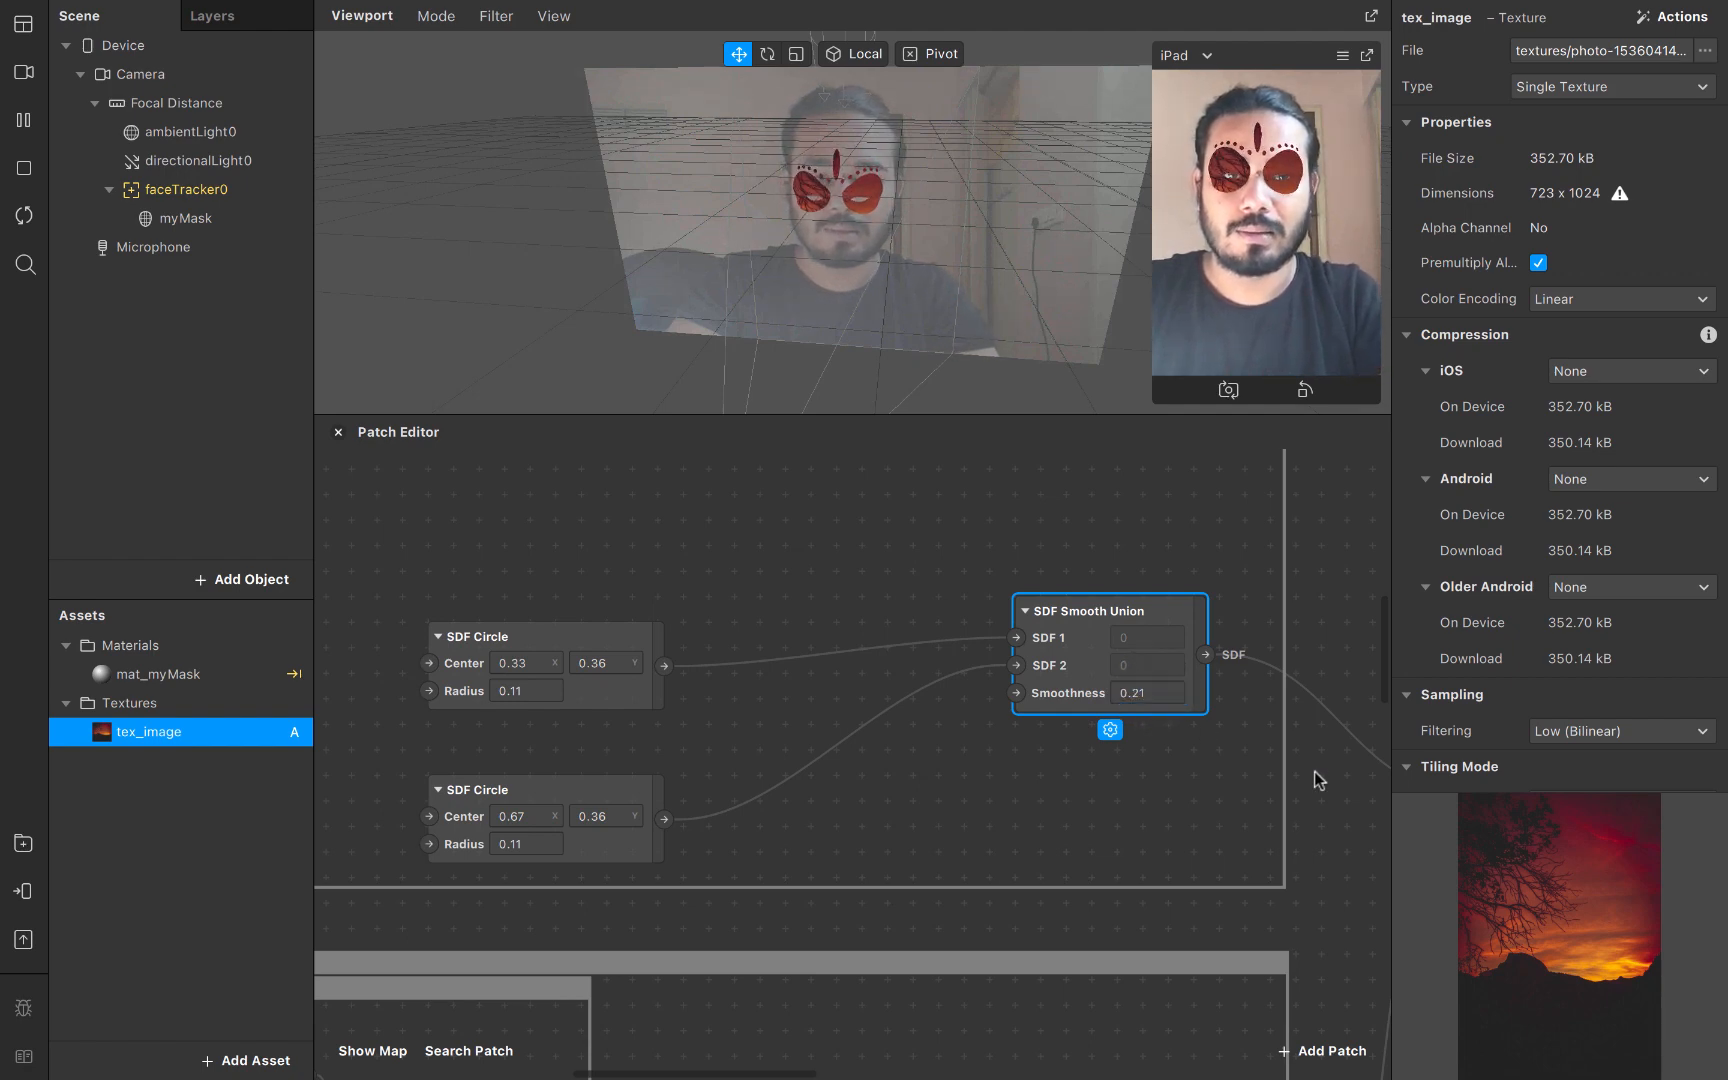
Set the radius of both eye SDF Circles to 0.12
double_click(537, 692)
type("0.12")
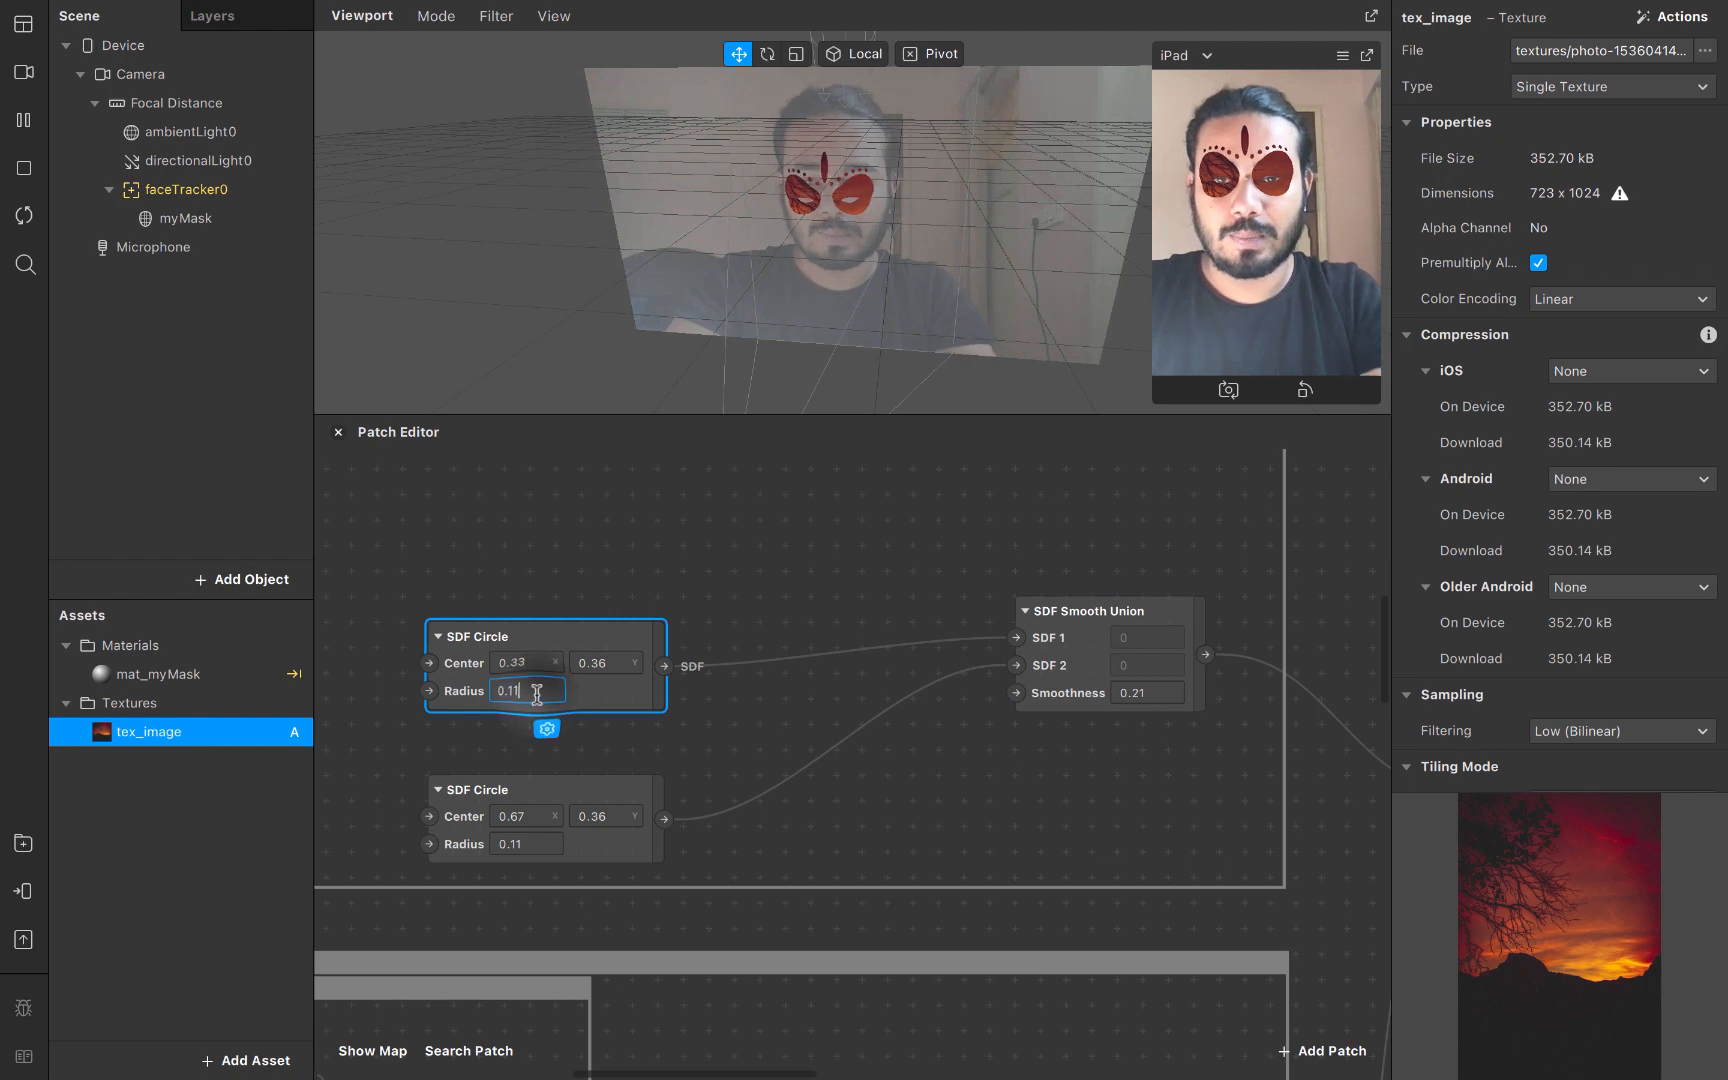
key("Return")
double_click(525, 843)
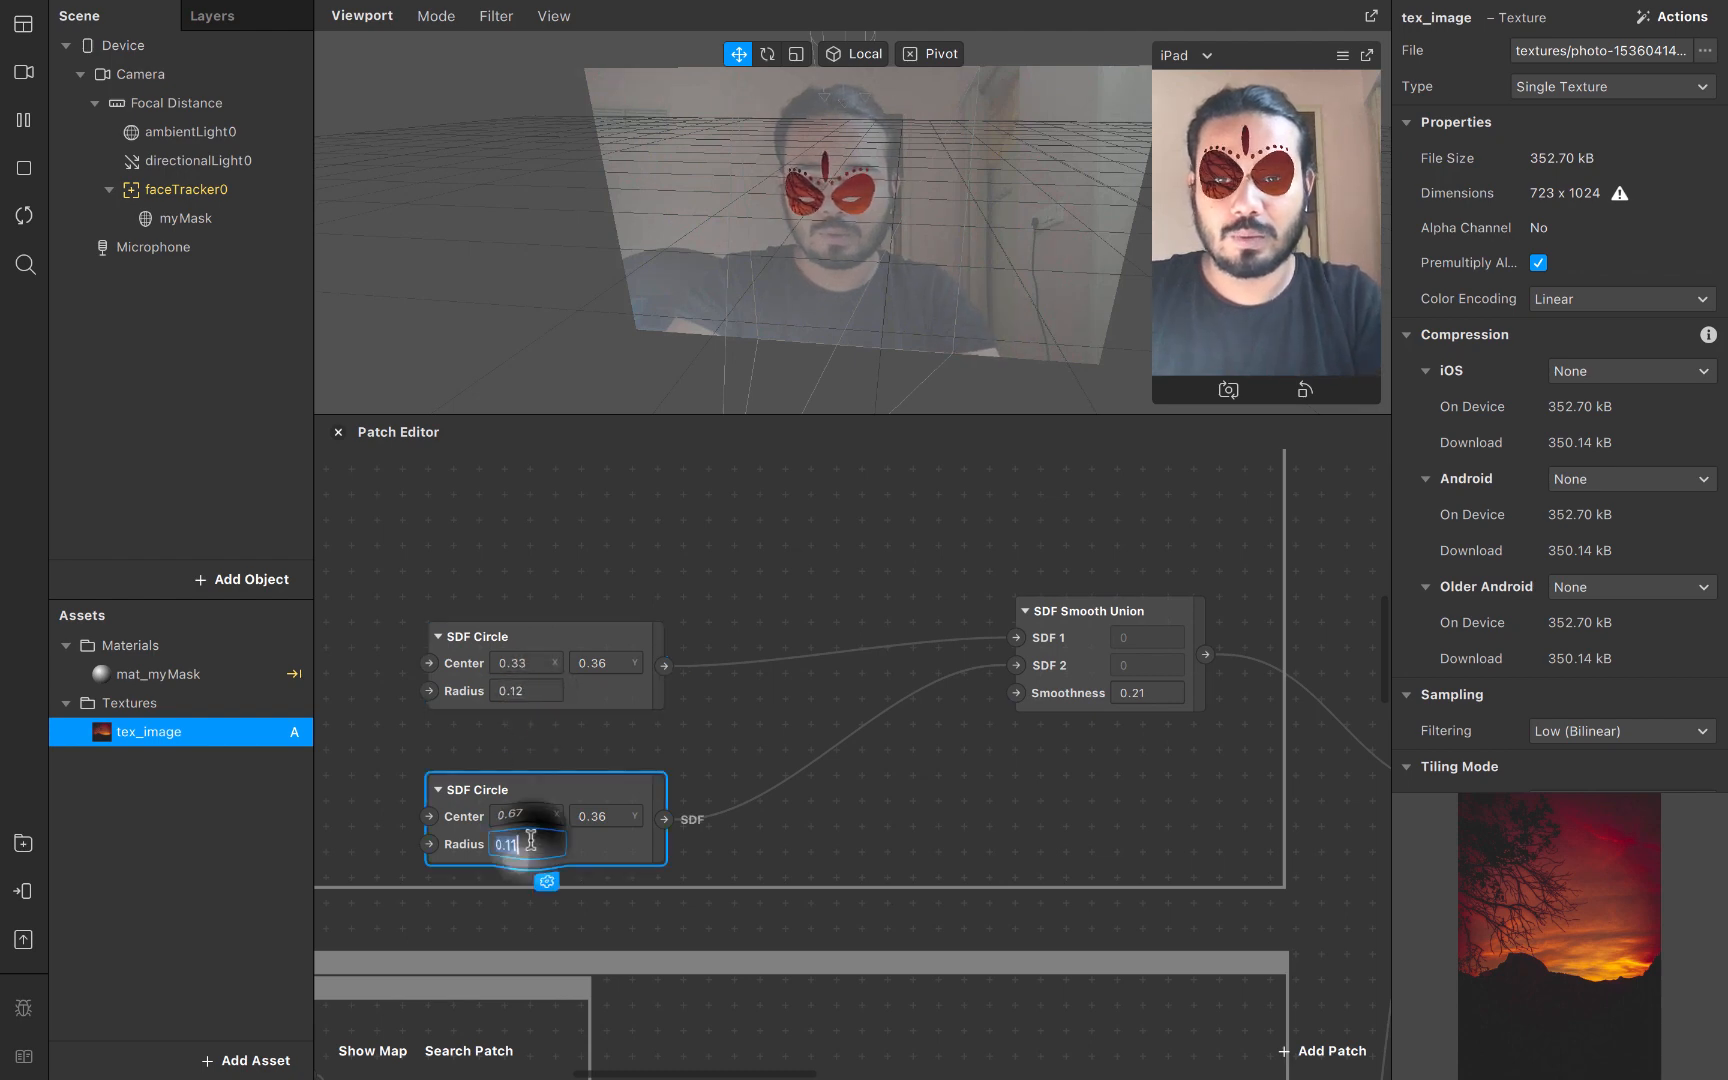
type("0.12")
key("Return")
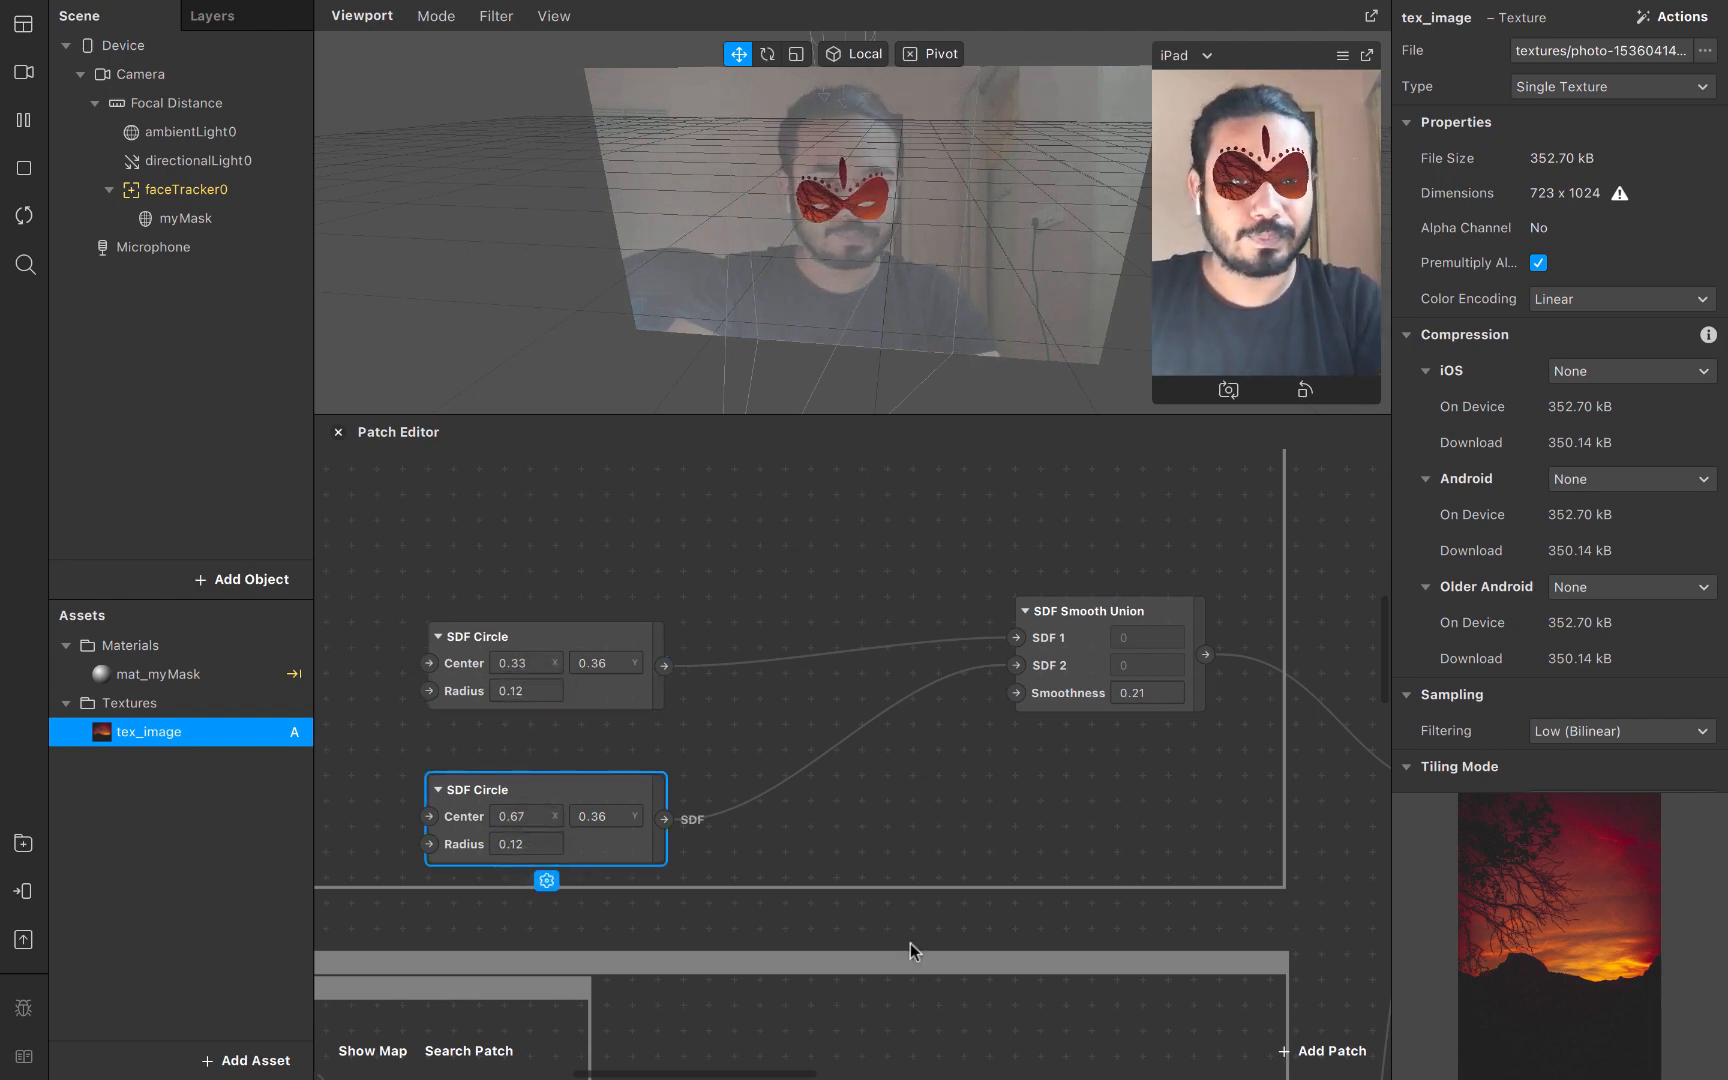
left_click(1056, 822)
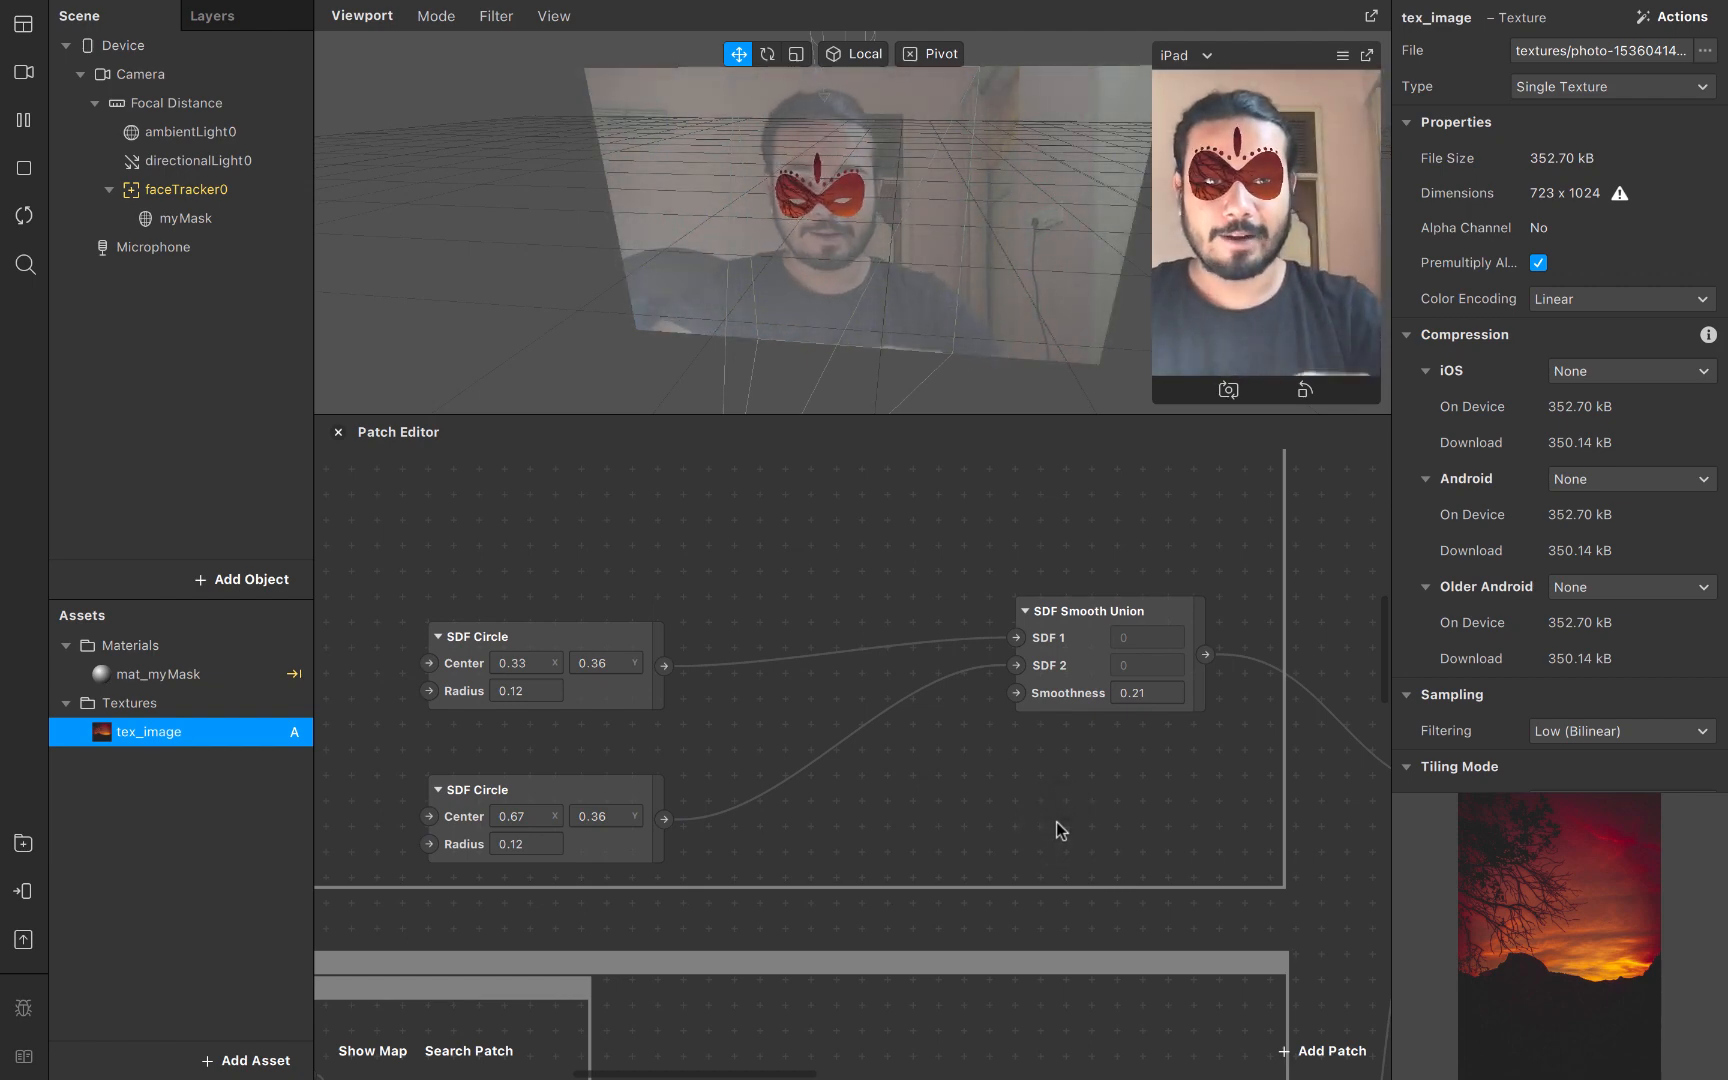
Try a negative smoothness on the SDF Smooth Union that feeds Smooth Step, and restore the value to 0
scroll(1056, 821, "right", 5)
scroll(1056, 821, "down", 4)
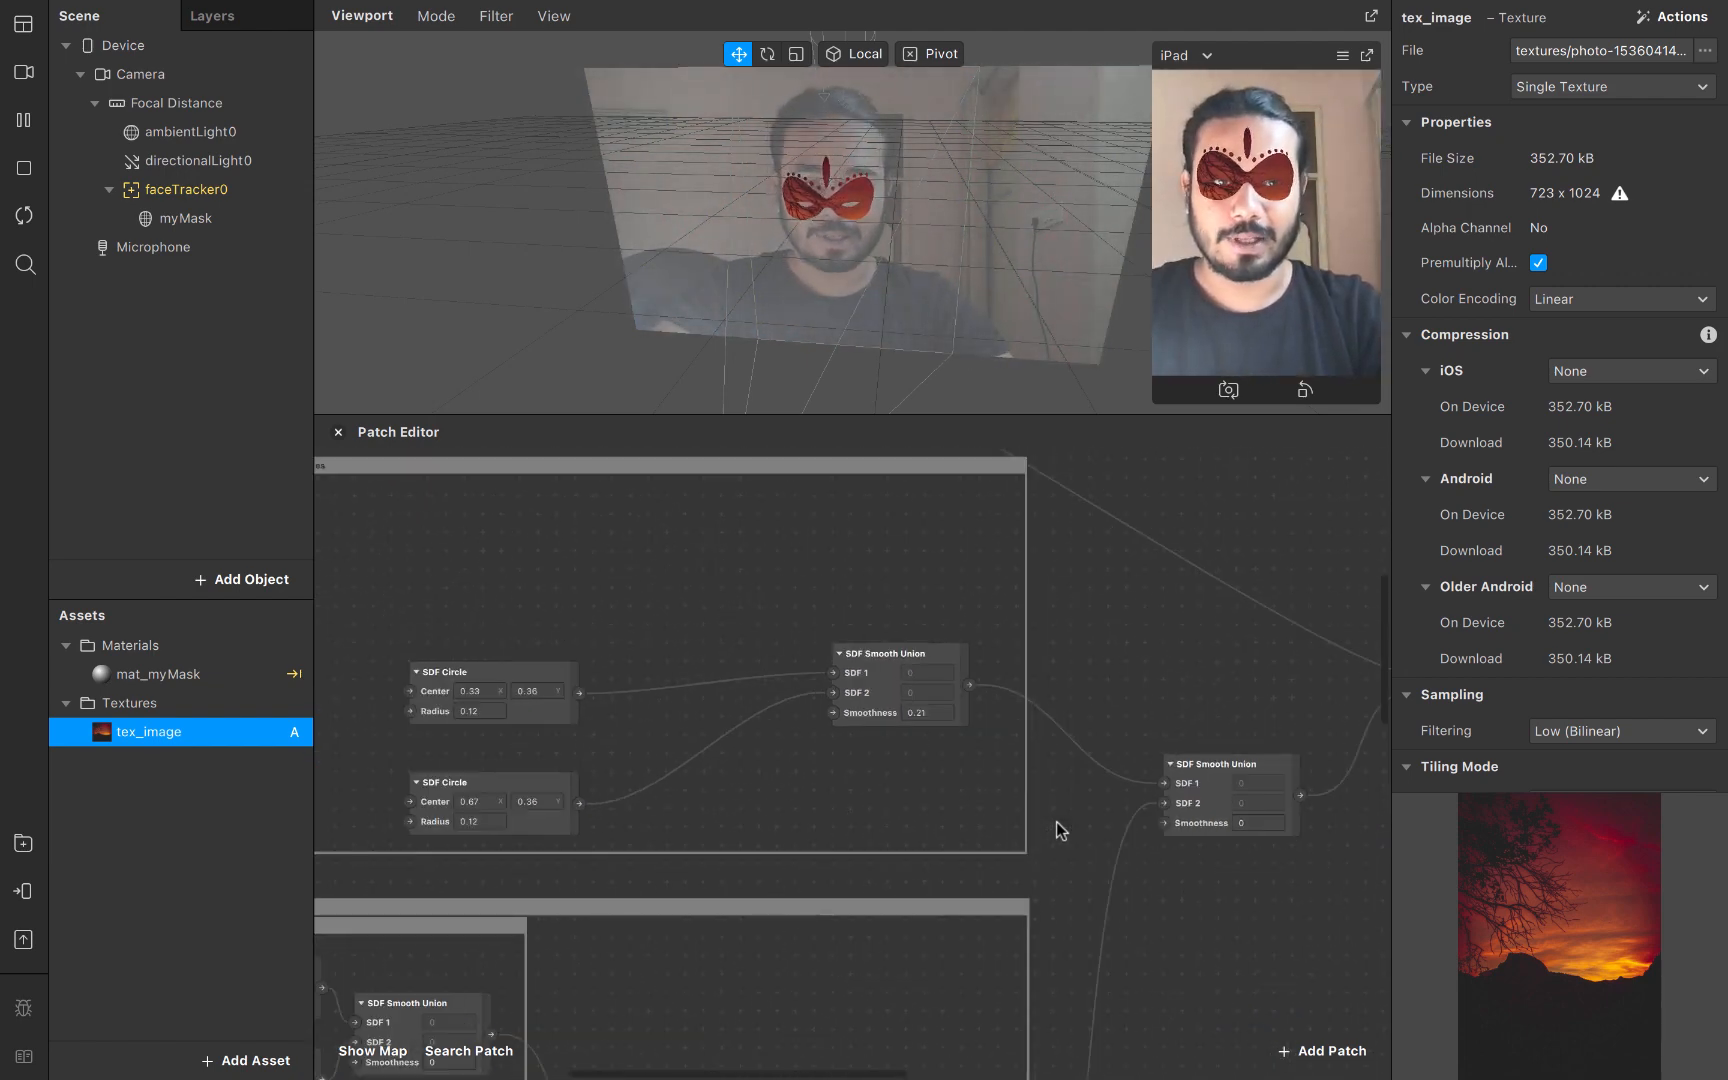
scroll(1056, 821, "right", 8)
scroll(1056, 821, "up", 3)
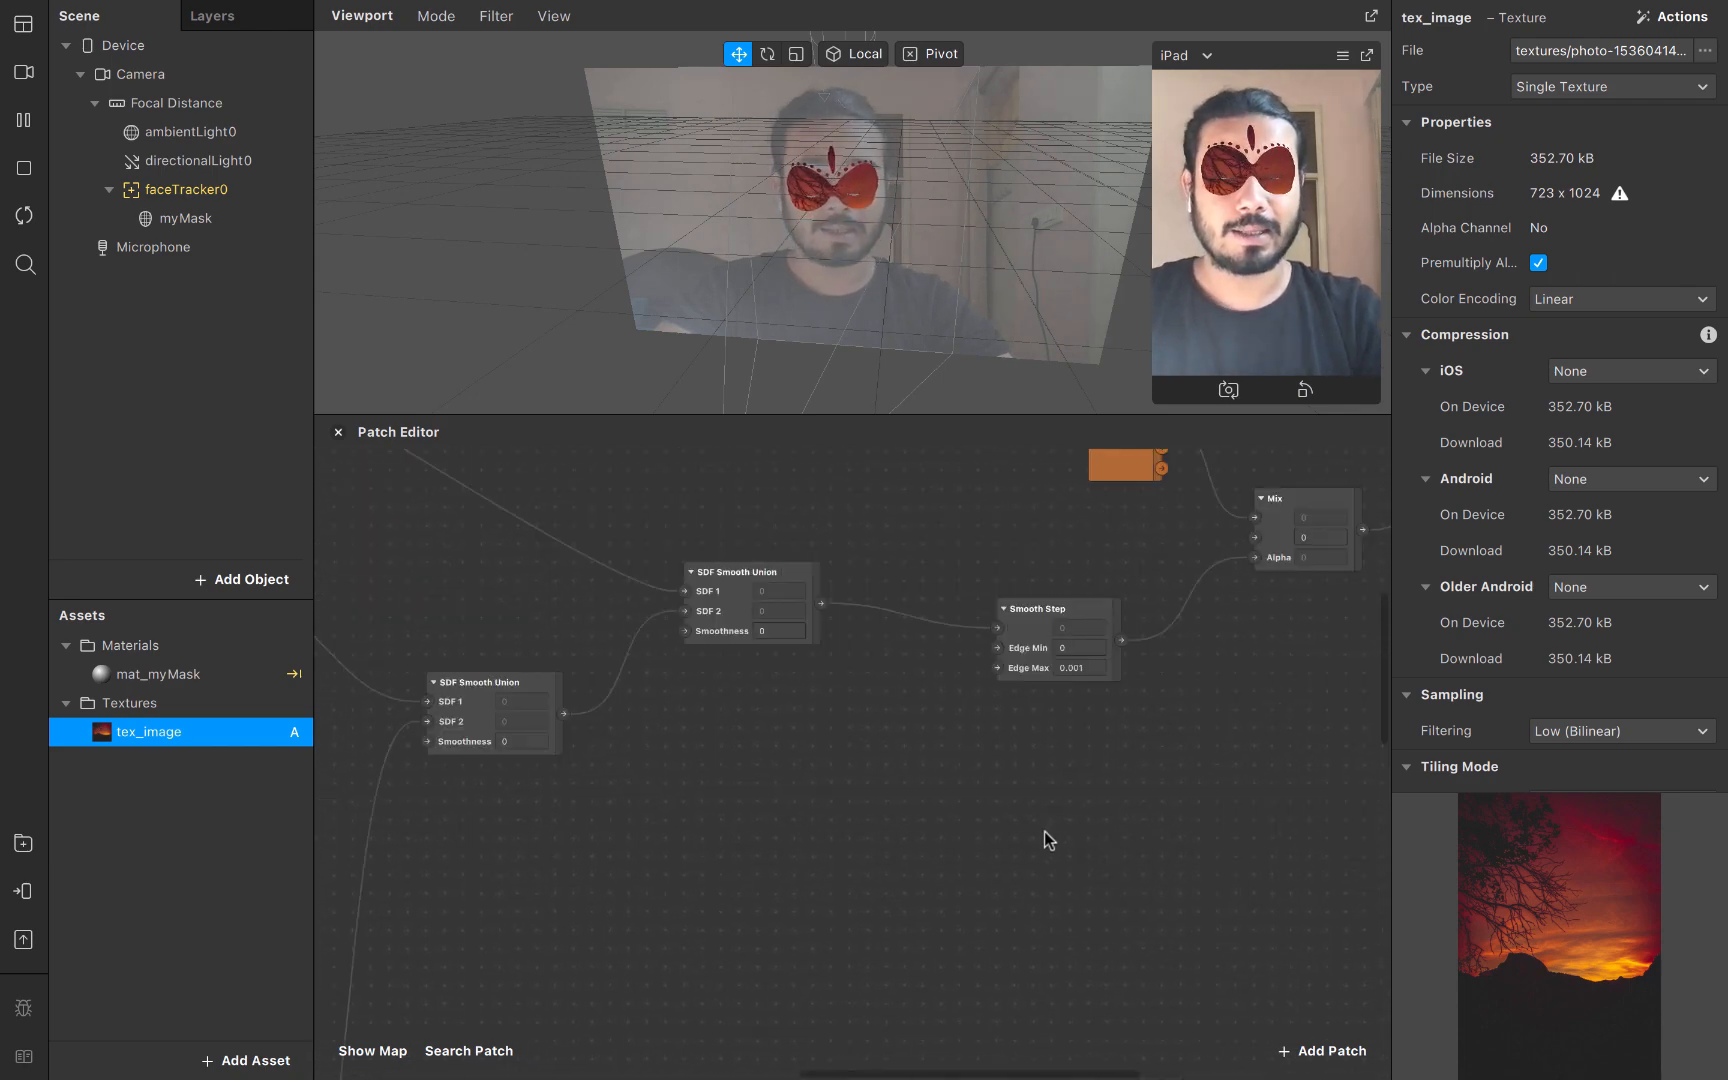
scroll(1044, 832, "right", 3)
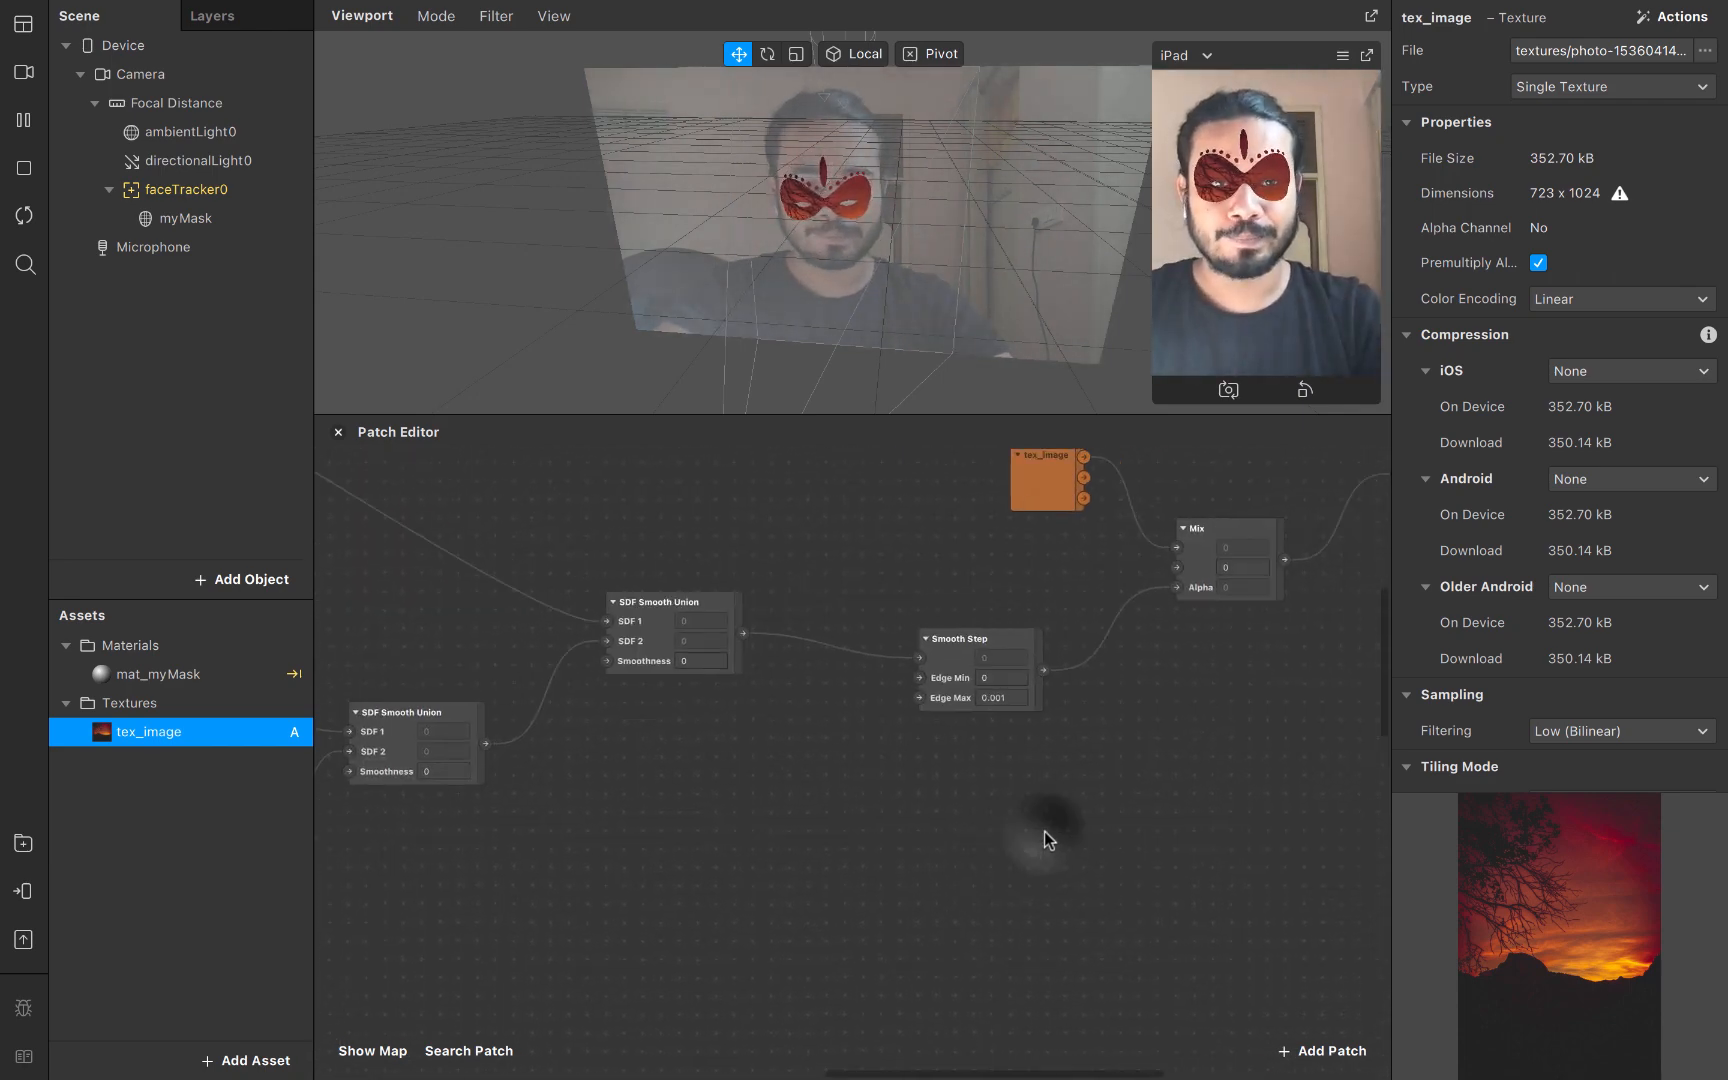
scroll(1044, 832, "left", 10)
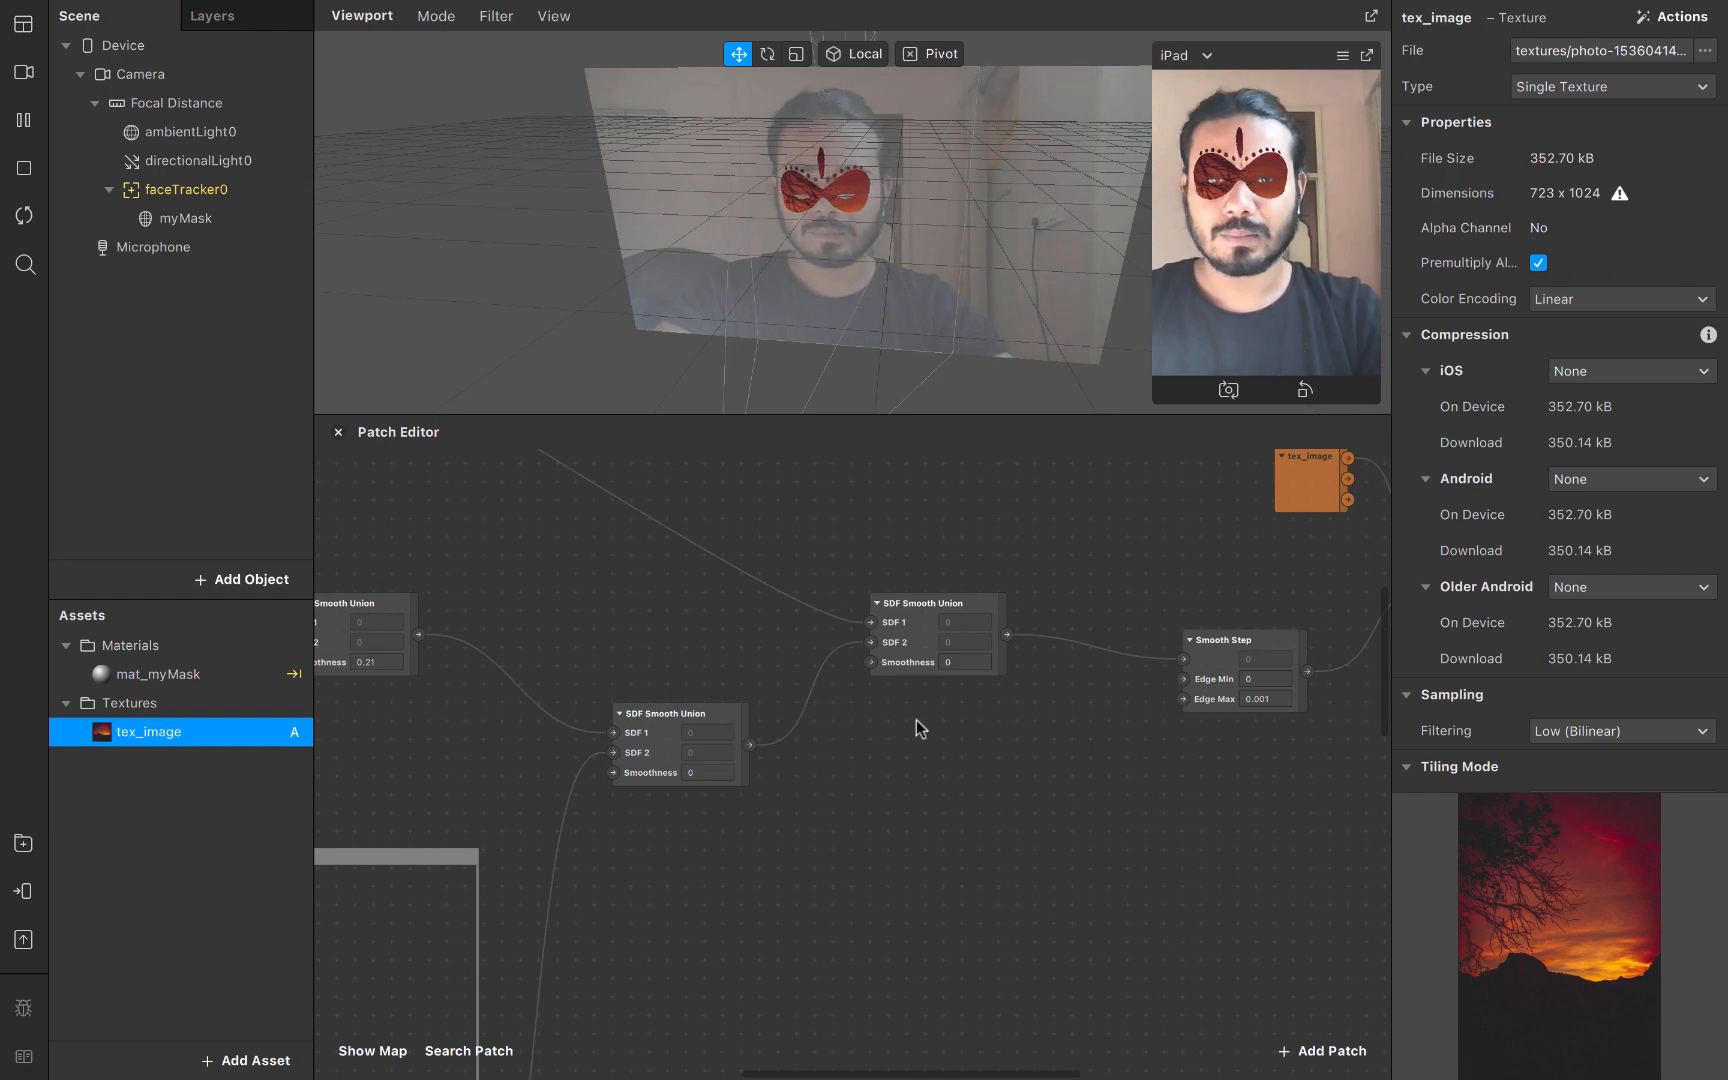
left_click_drag(828, 553, 1056, 775)
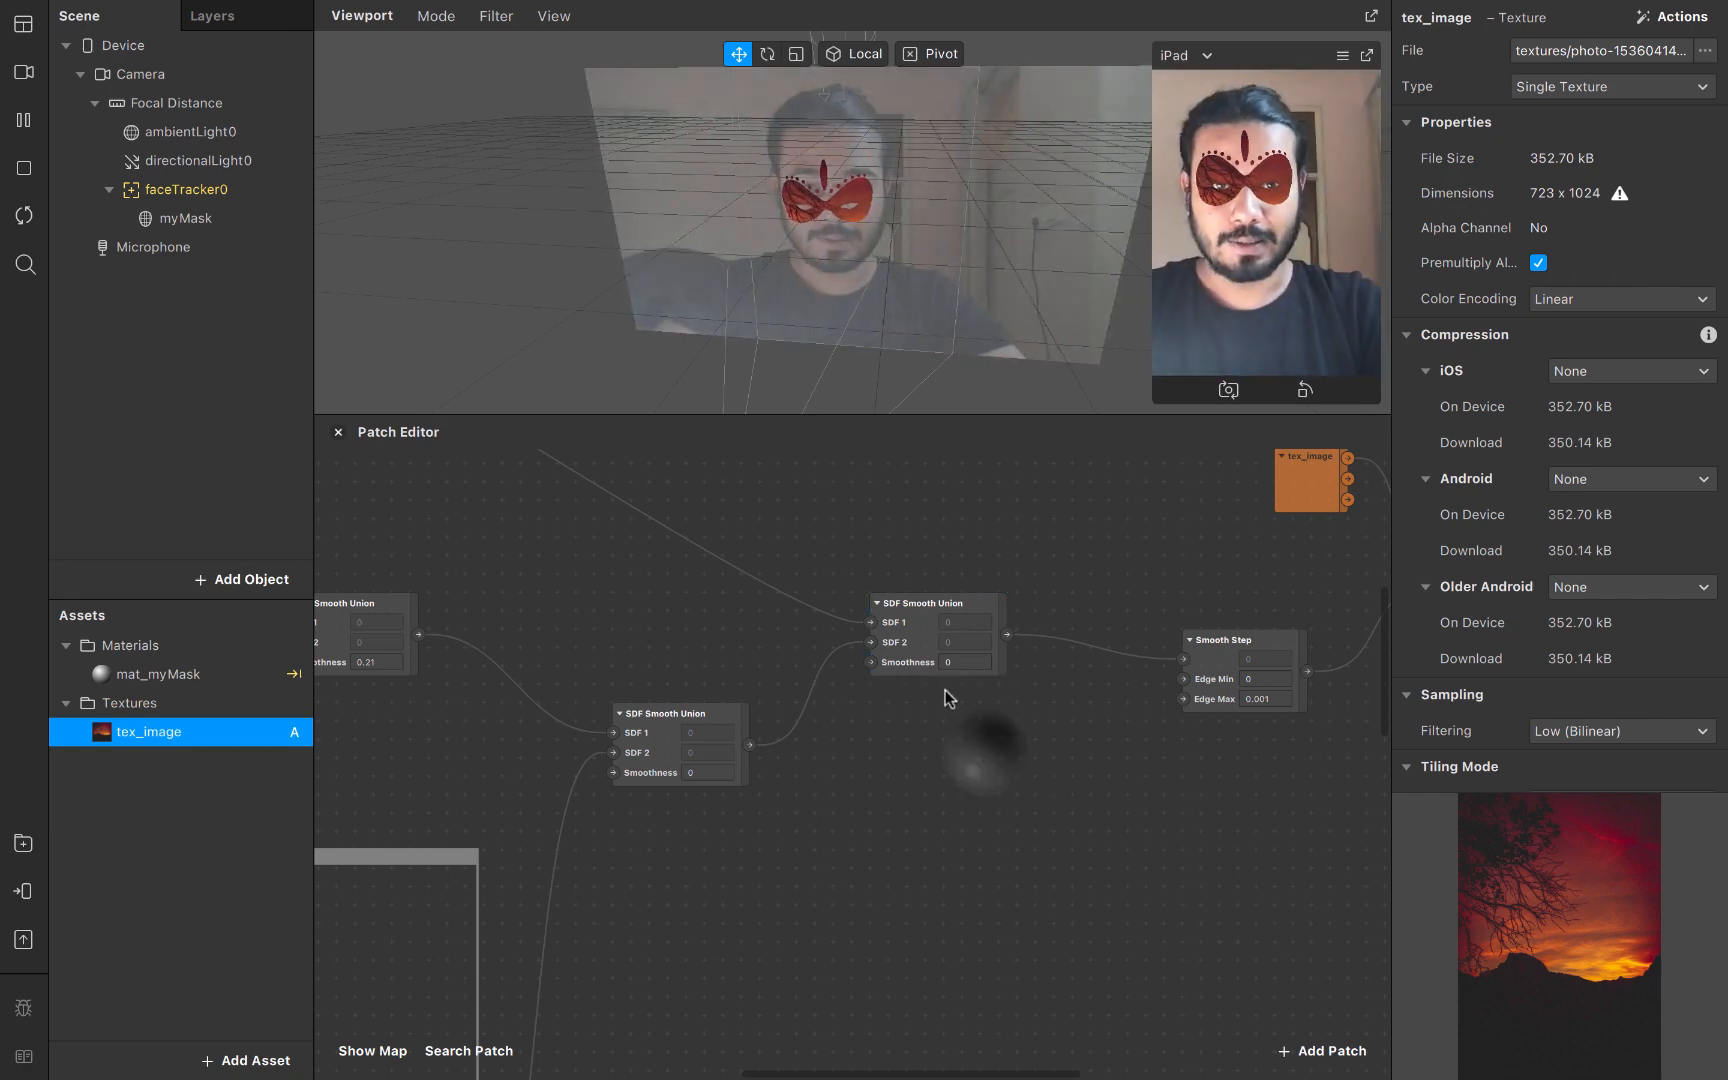
left_click(961, 662)
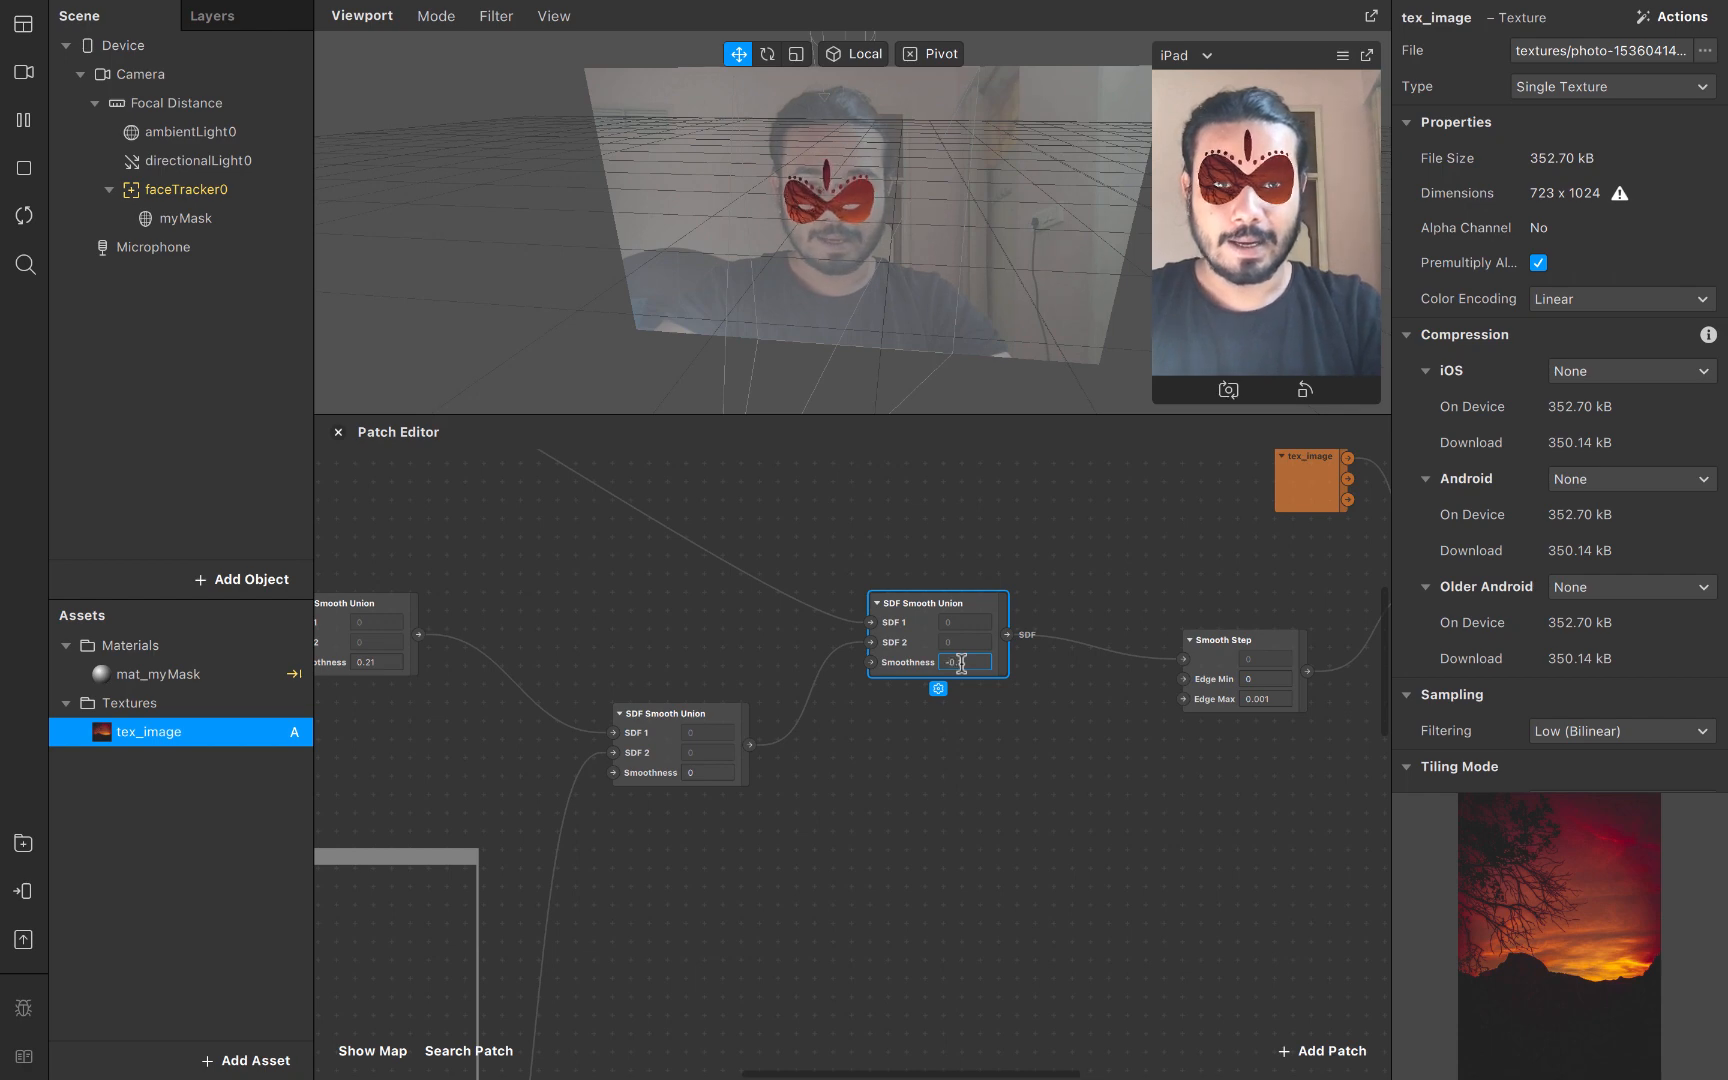
key("BackSpace")
key("BackSpace")
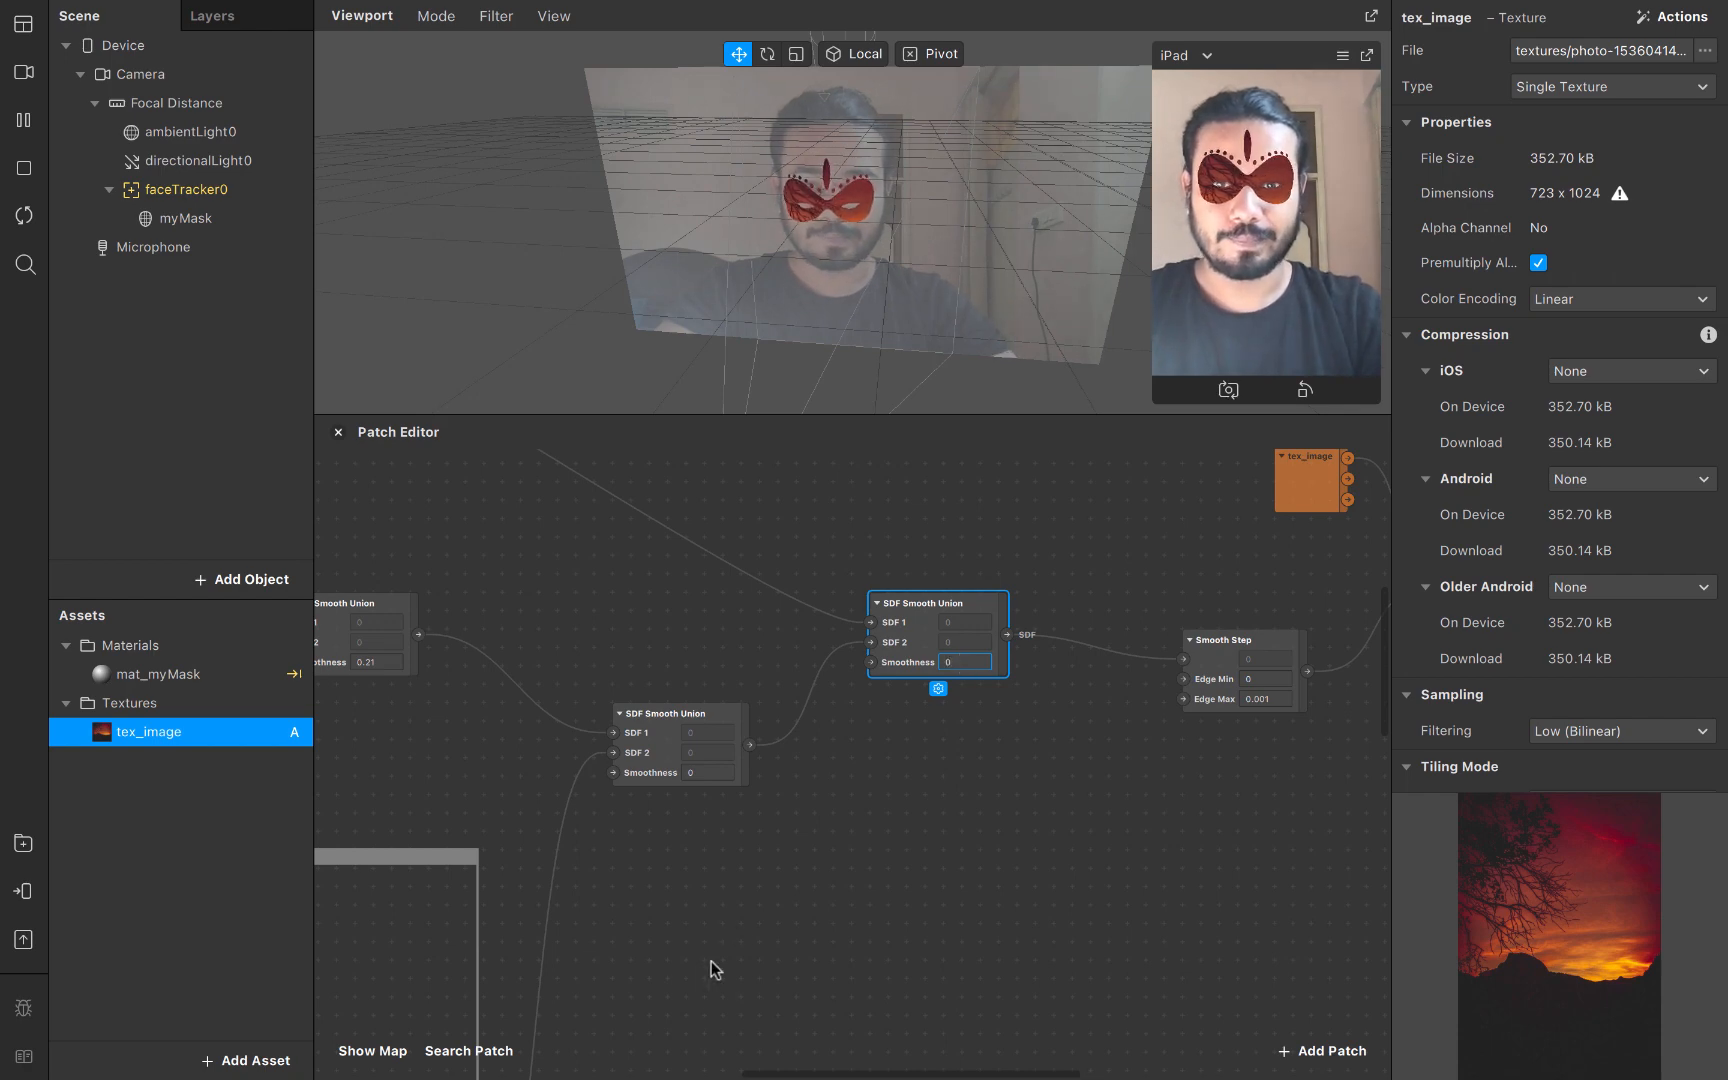
Add a Screen Tap patch in the empty area below the SDF Smooth Union patches
left_click(711, 961)
scroll(711, 961, "down", 1)
right_click(694, 918)
type("acre")
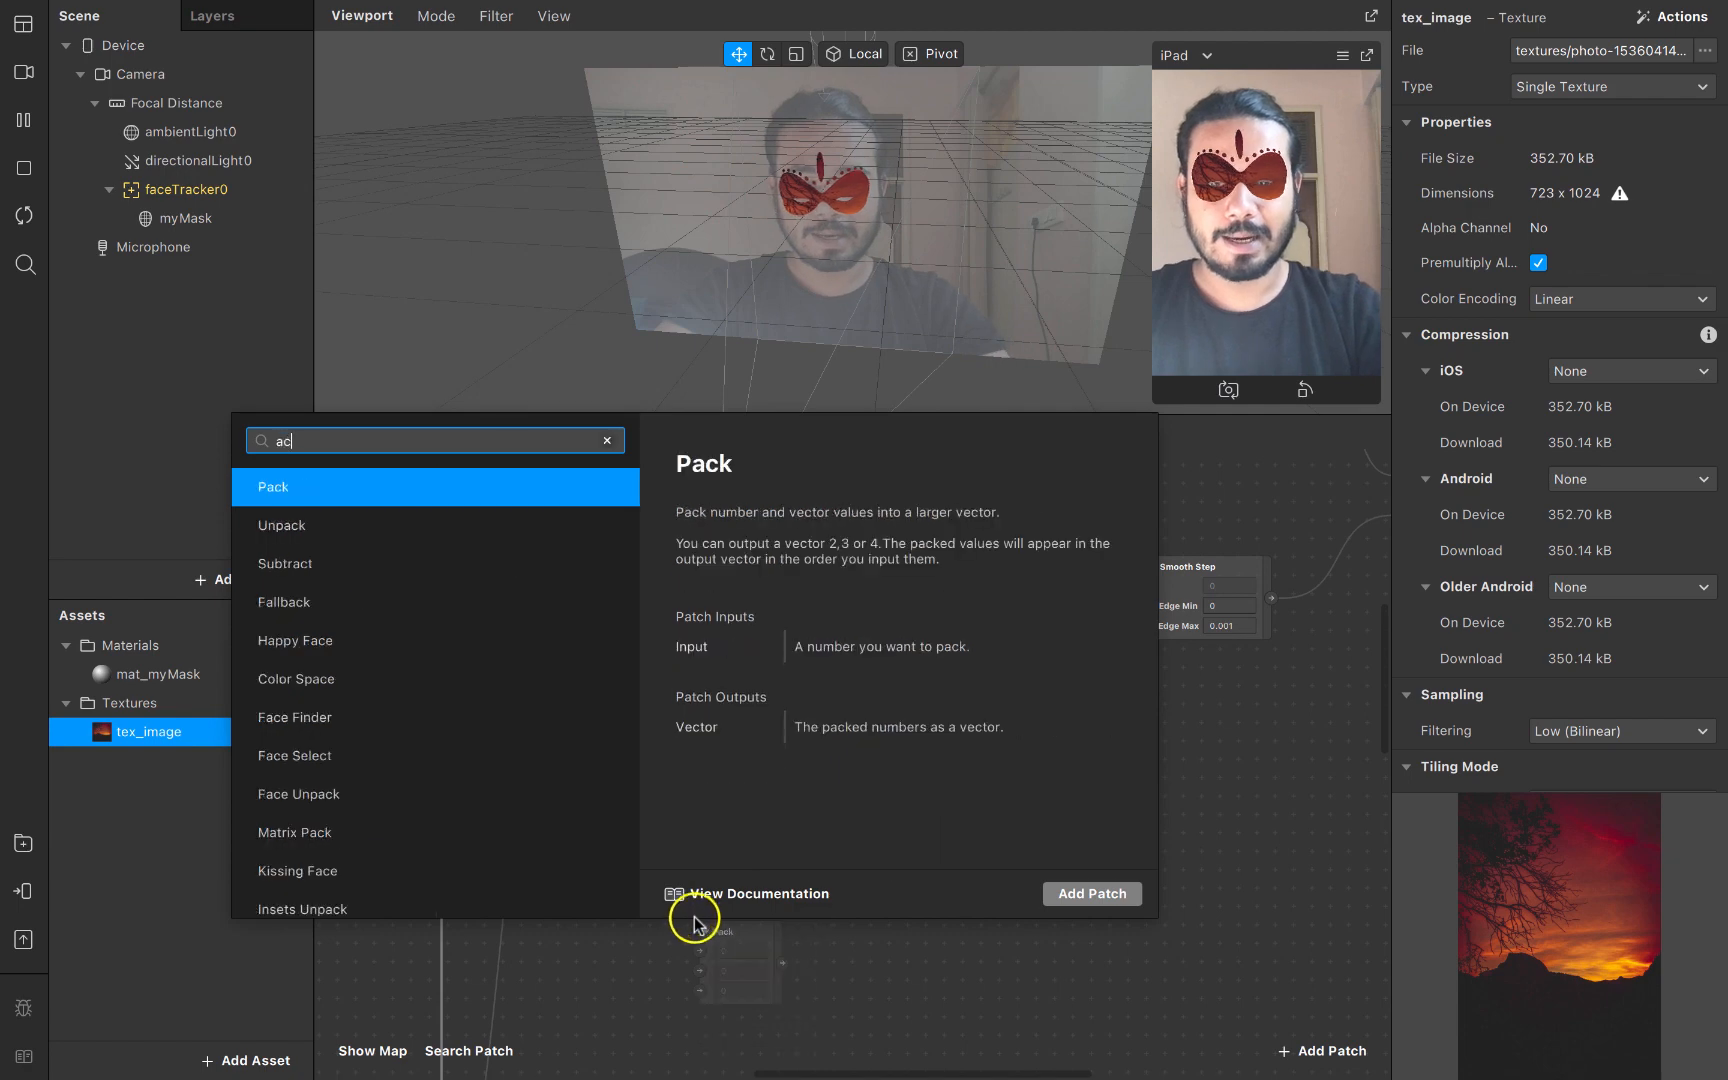
key("BackSpace")
key("BackSpace")
key("BackSpace")
key("BackSpace")
type("scre")
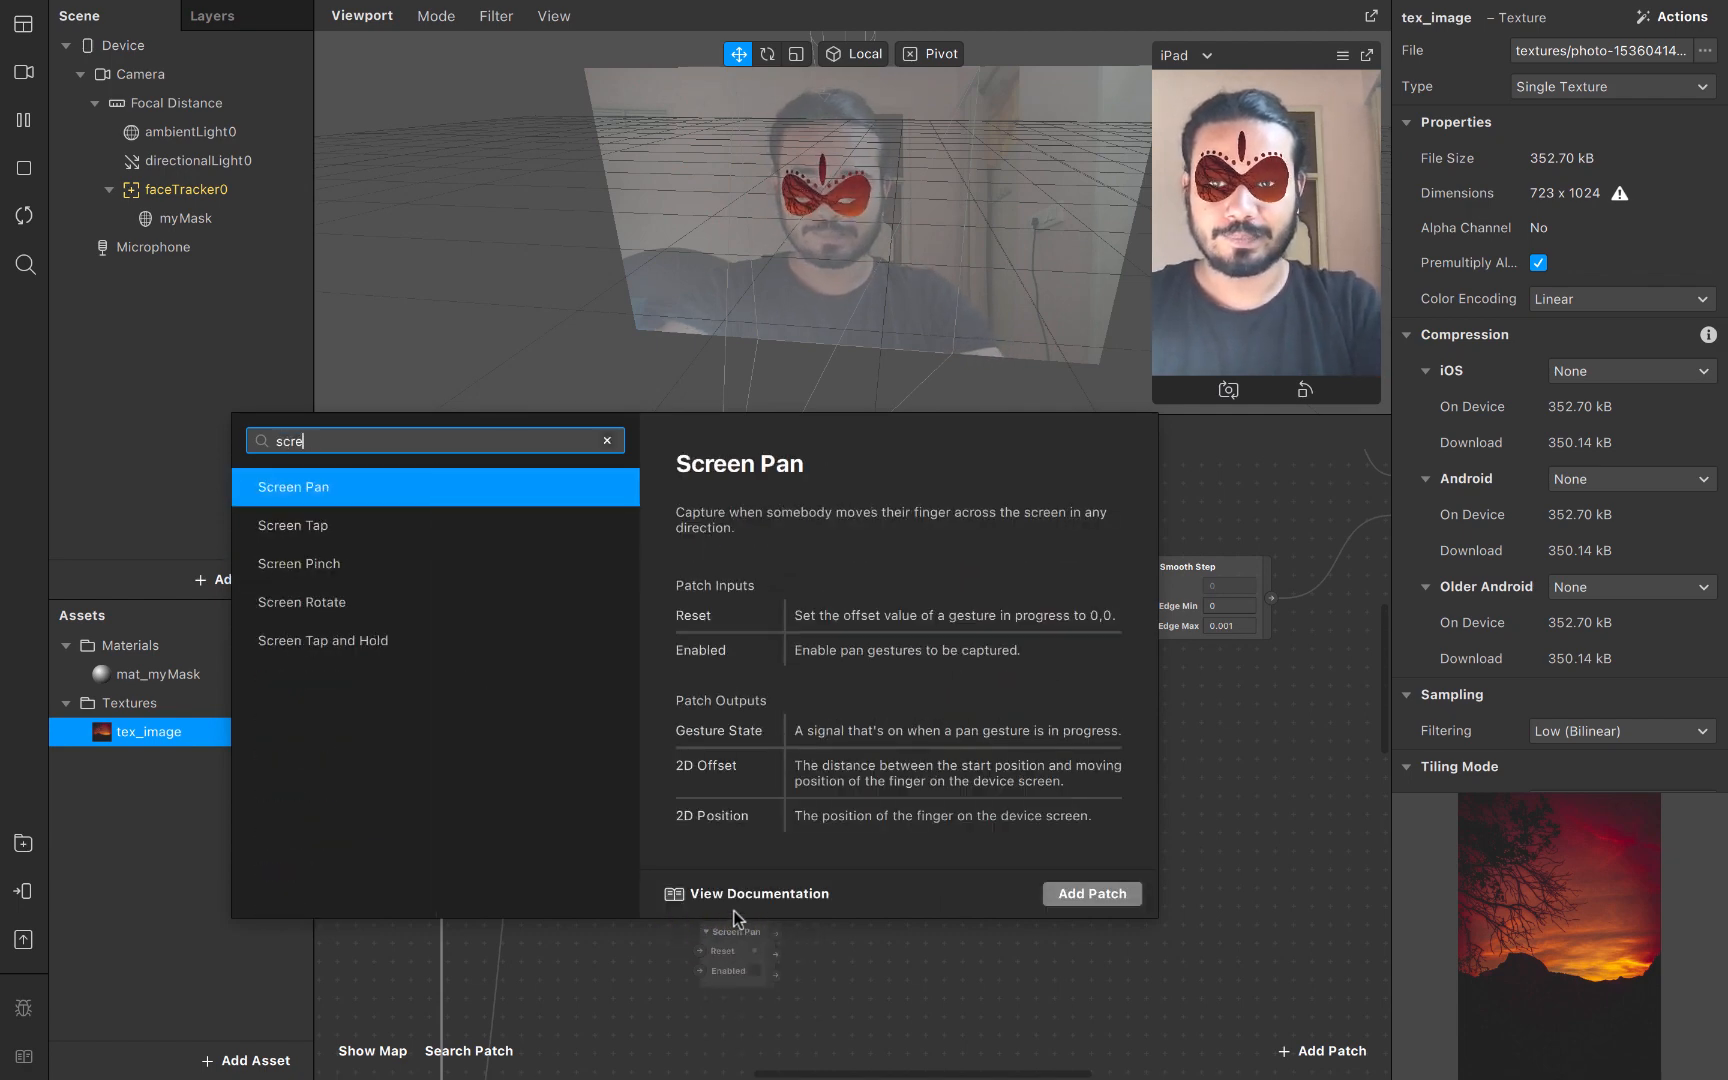
key("Down")
key("Return")
Add an Animation patch with its Play input driven by the Screen Tap output
left_click_drag(775, 933, 815, 898)
type("ani")
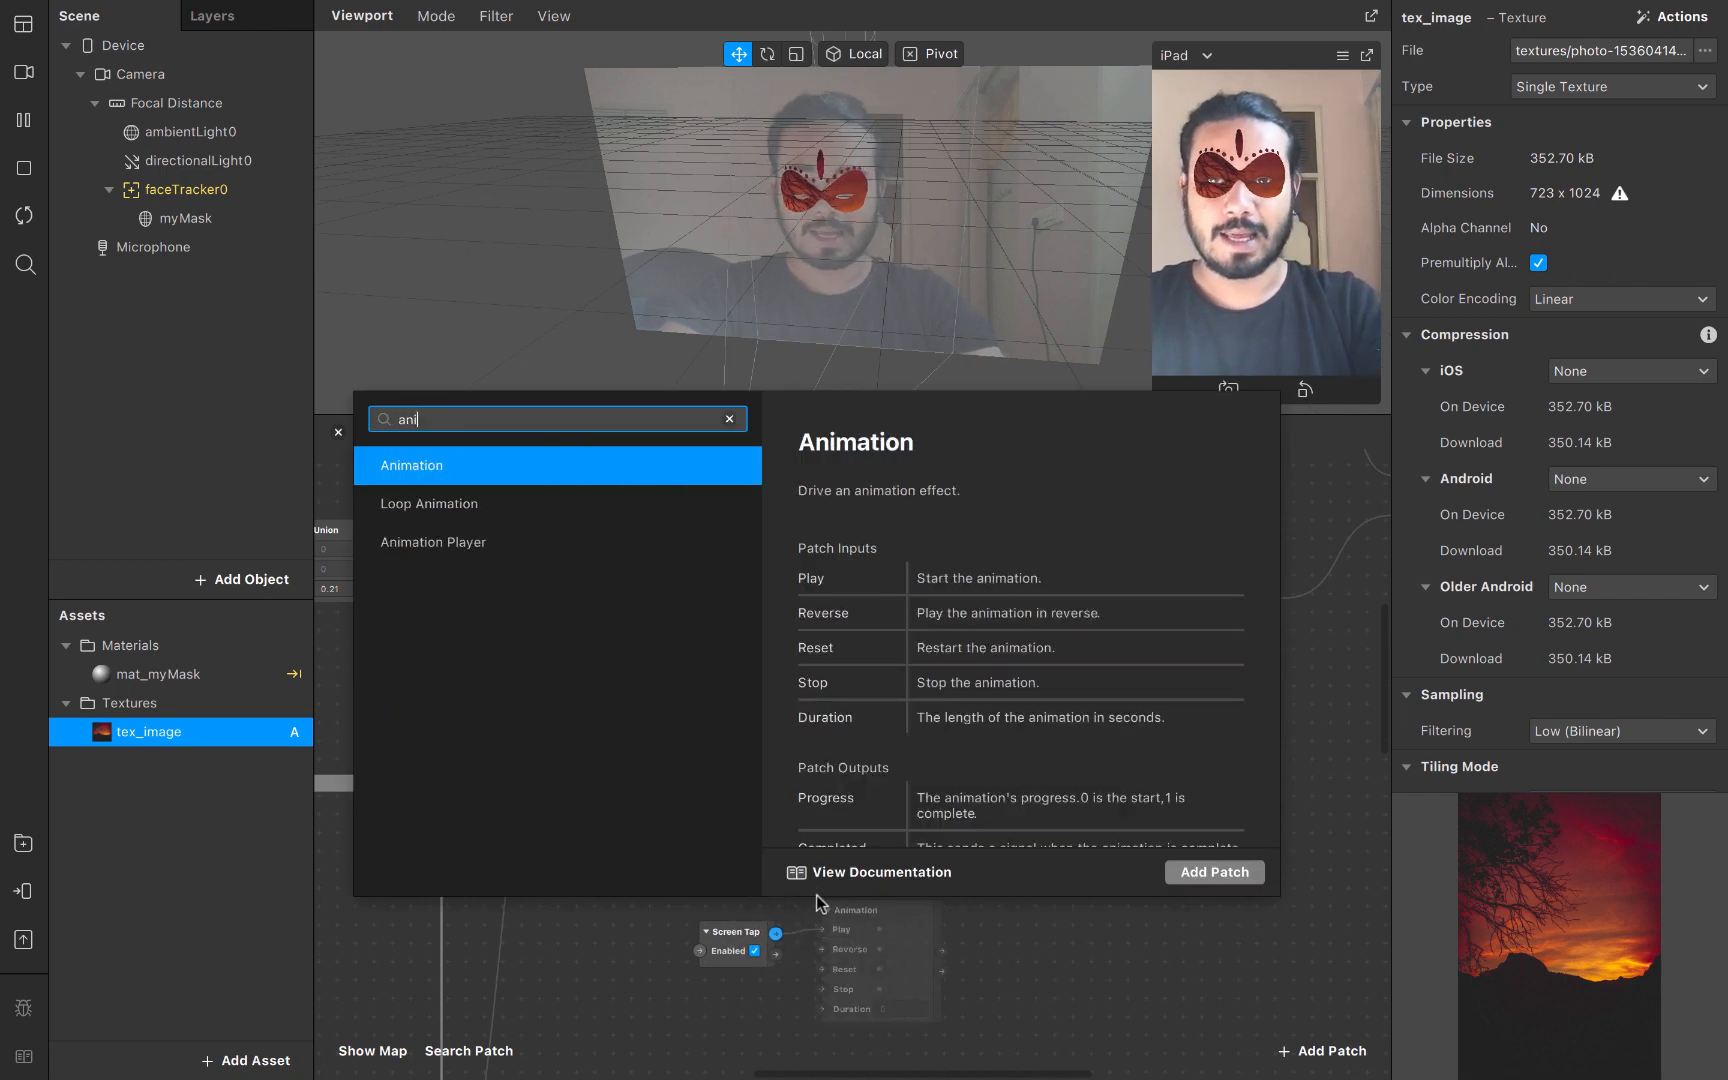
key("Return")
Add a Transition patch driven by the Animation's progress output, and switch it from a vector to a single number value
left_click_drag(941, 950, 988, 890)
type("tra")
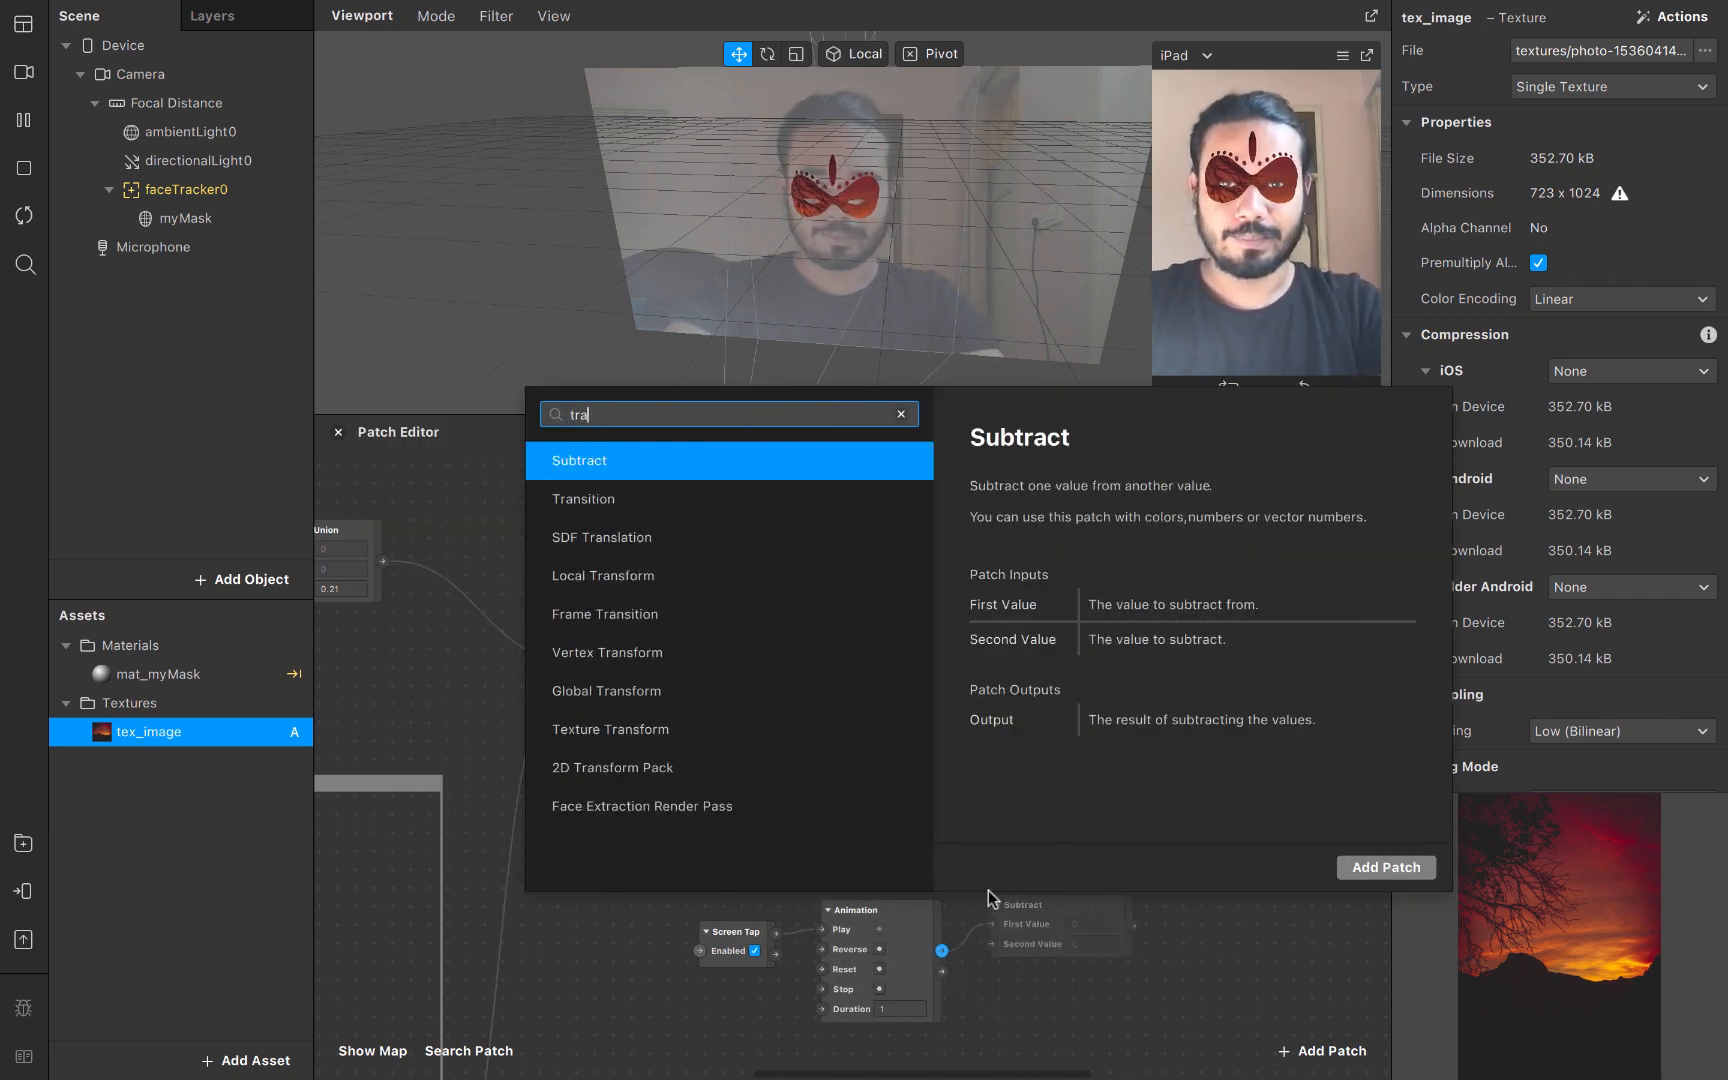
key("Down")
key("Return")
left_click(1114, 966)
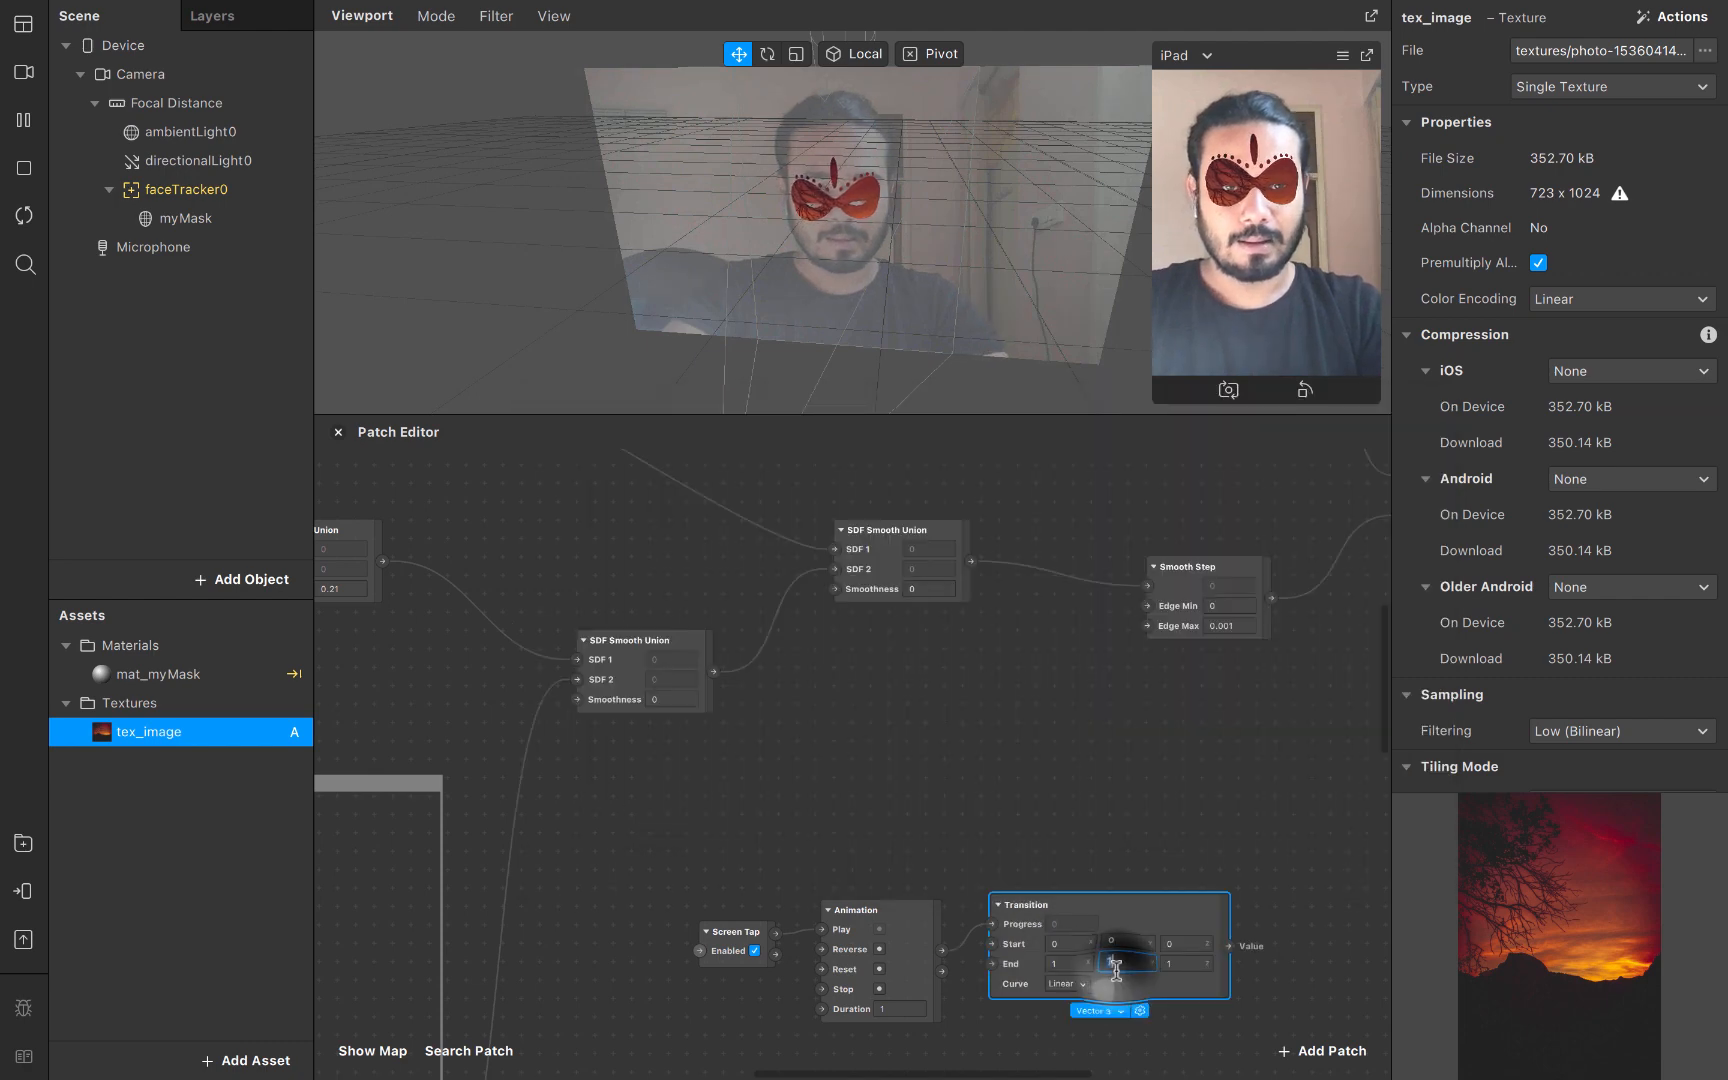
left_click(1114, 1010)
left_click(1057, 953)
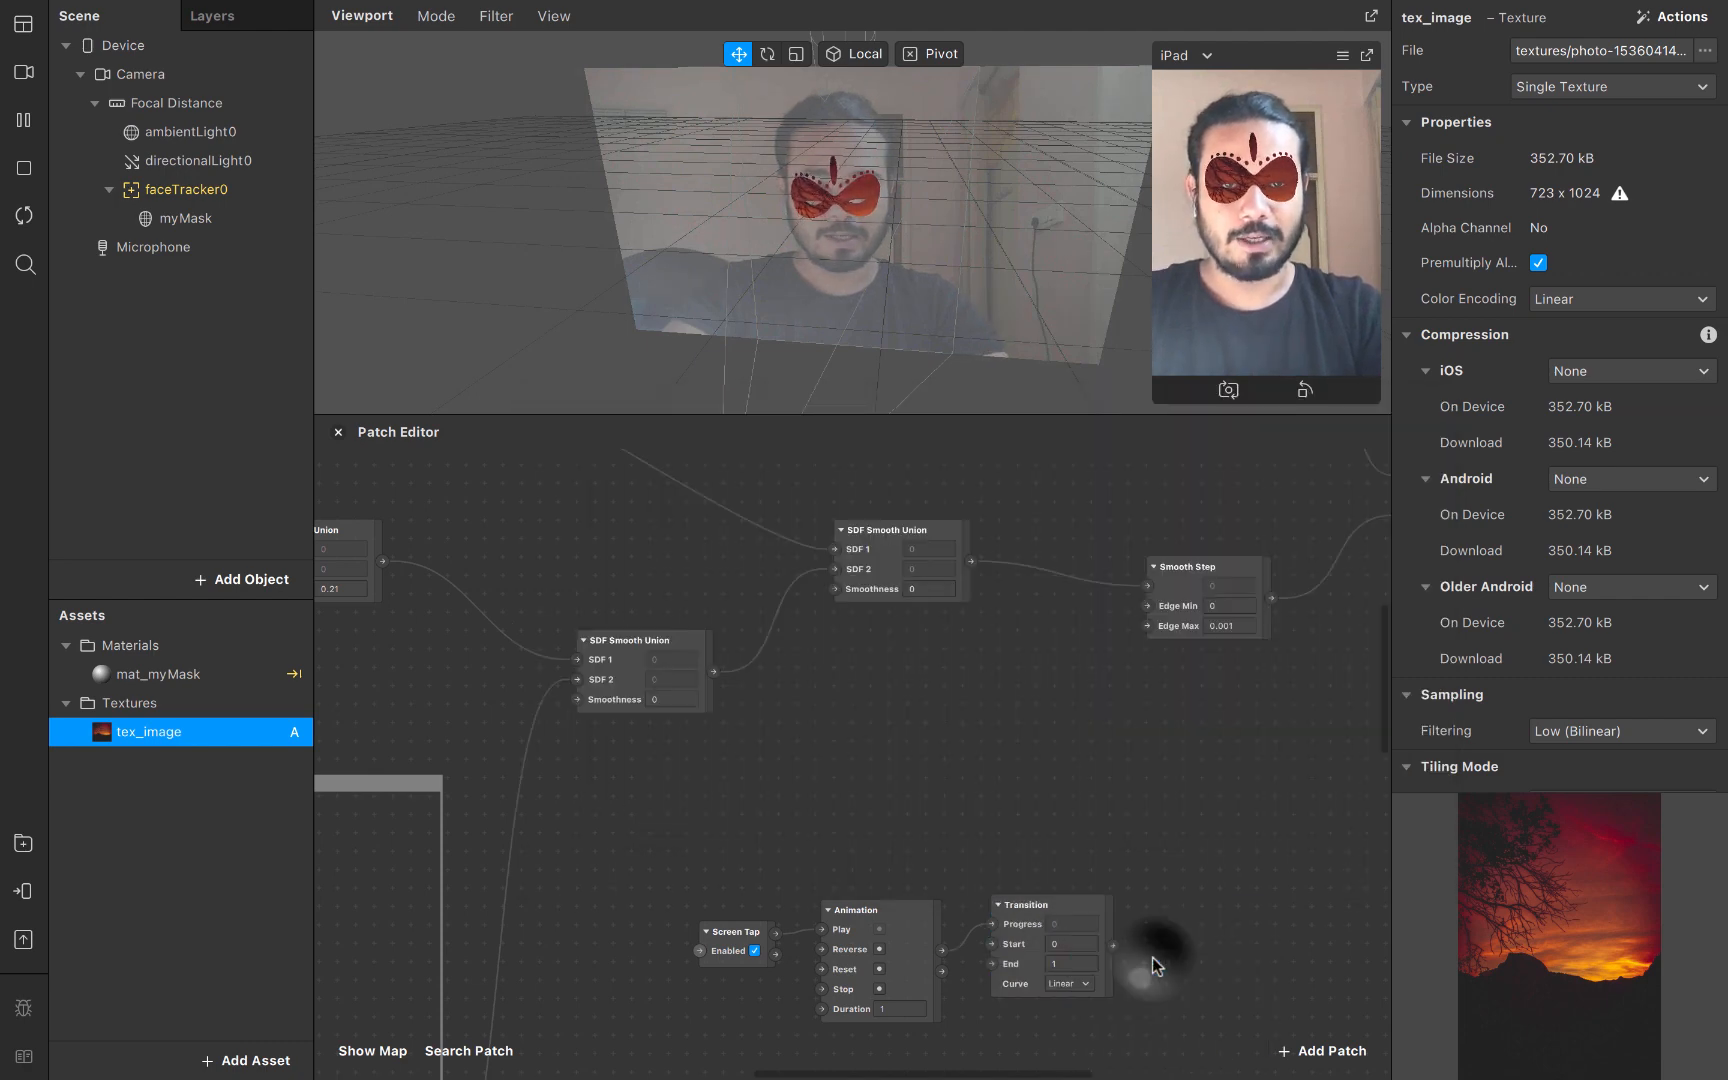
Try smoothness values of 1 and 1.4 on the SDF Smooth Union feeding Smooth Step, and reset it to 0
left_click(919, 591)
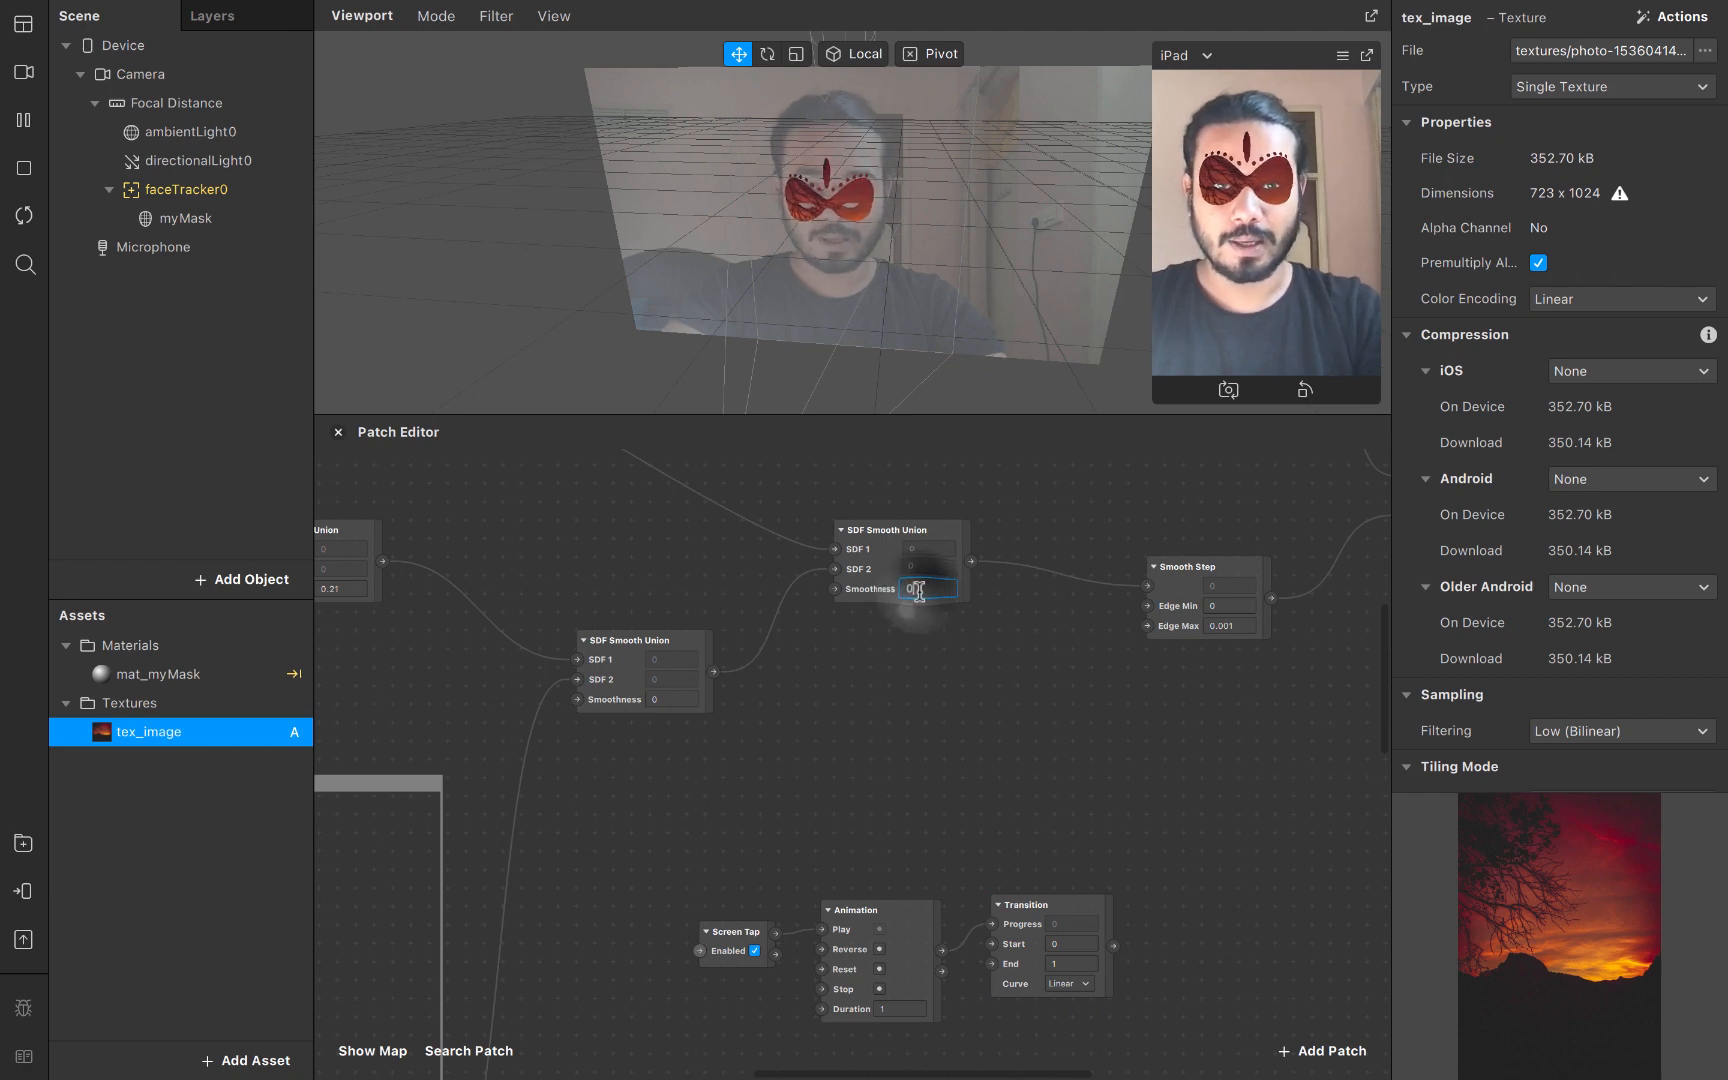
type("1")
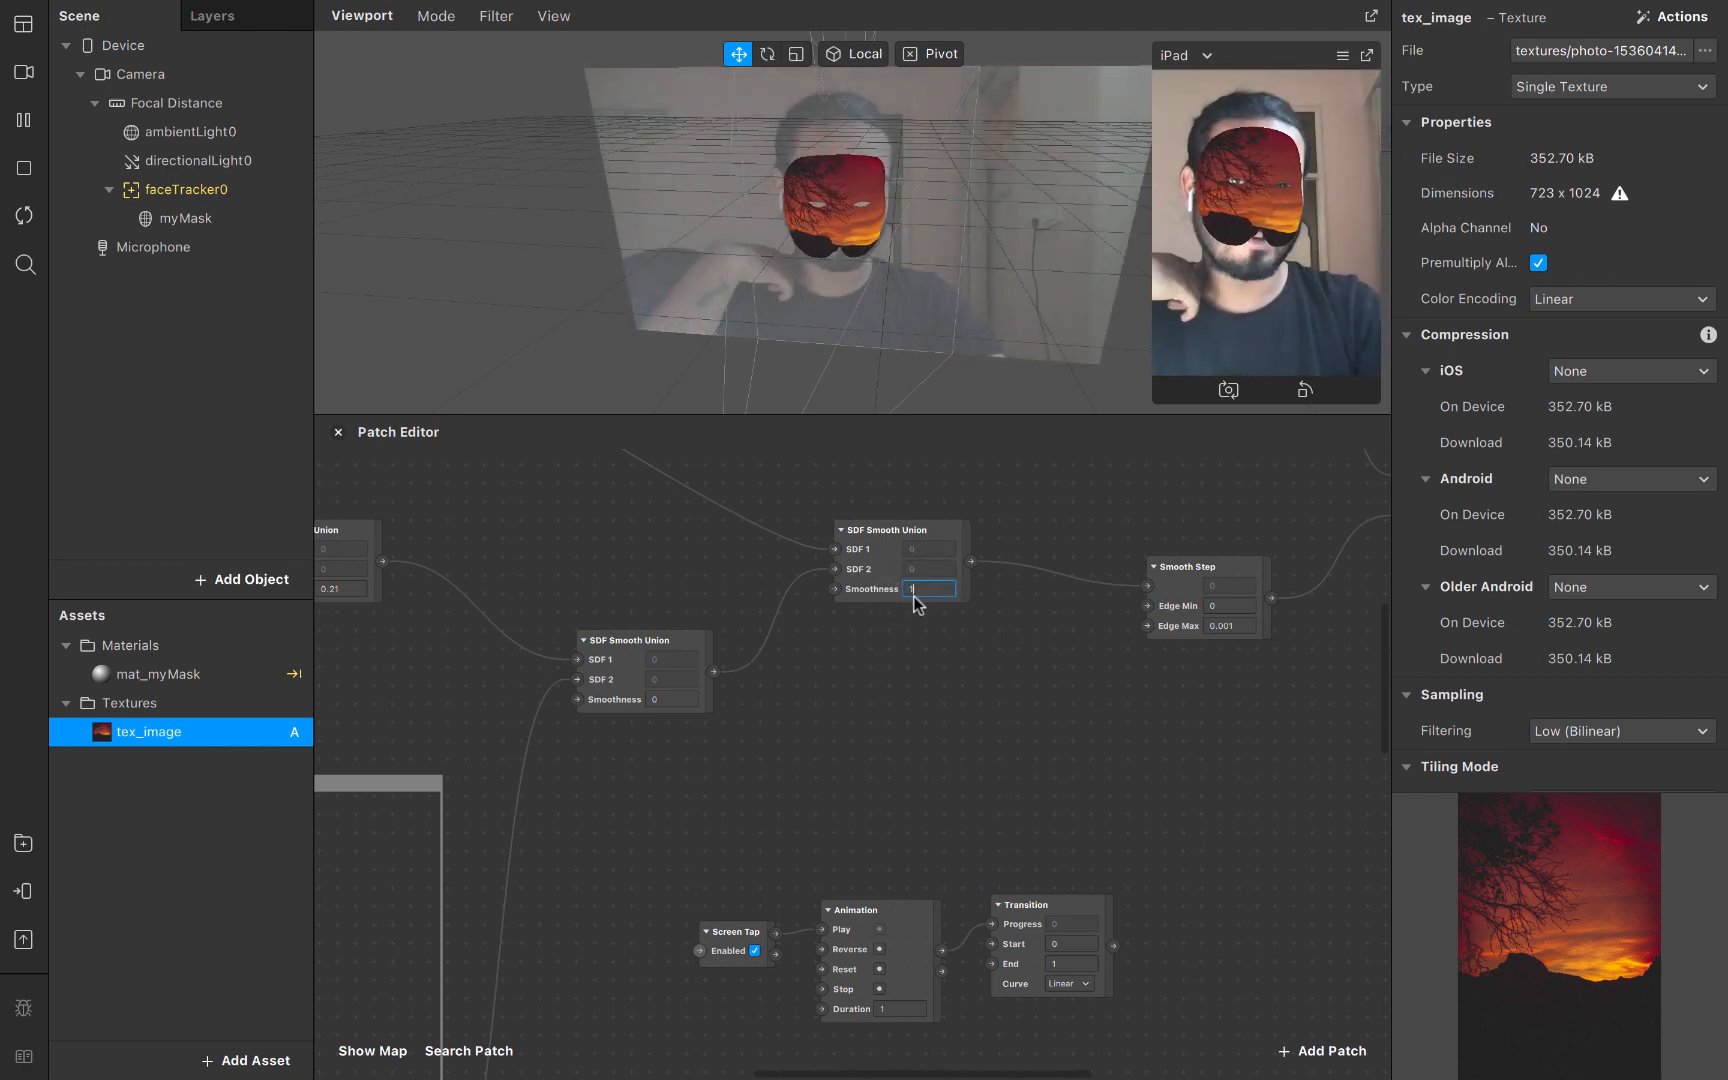
type(".2")
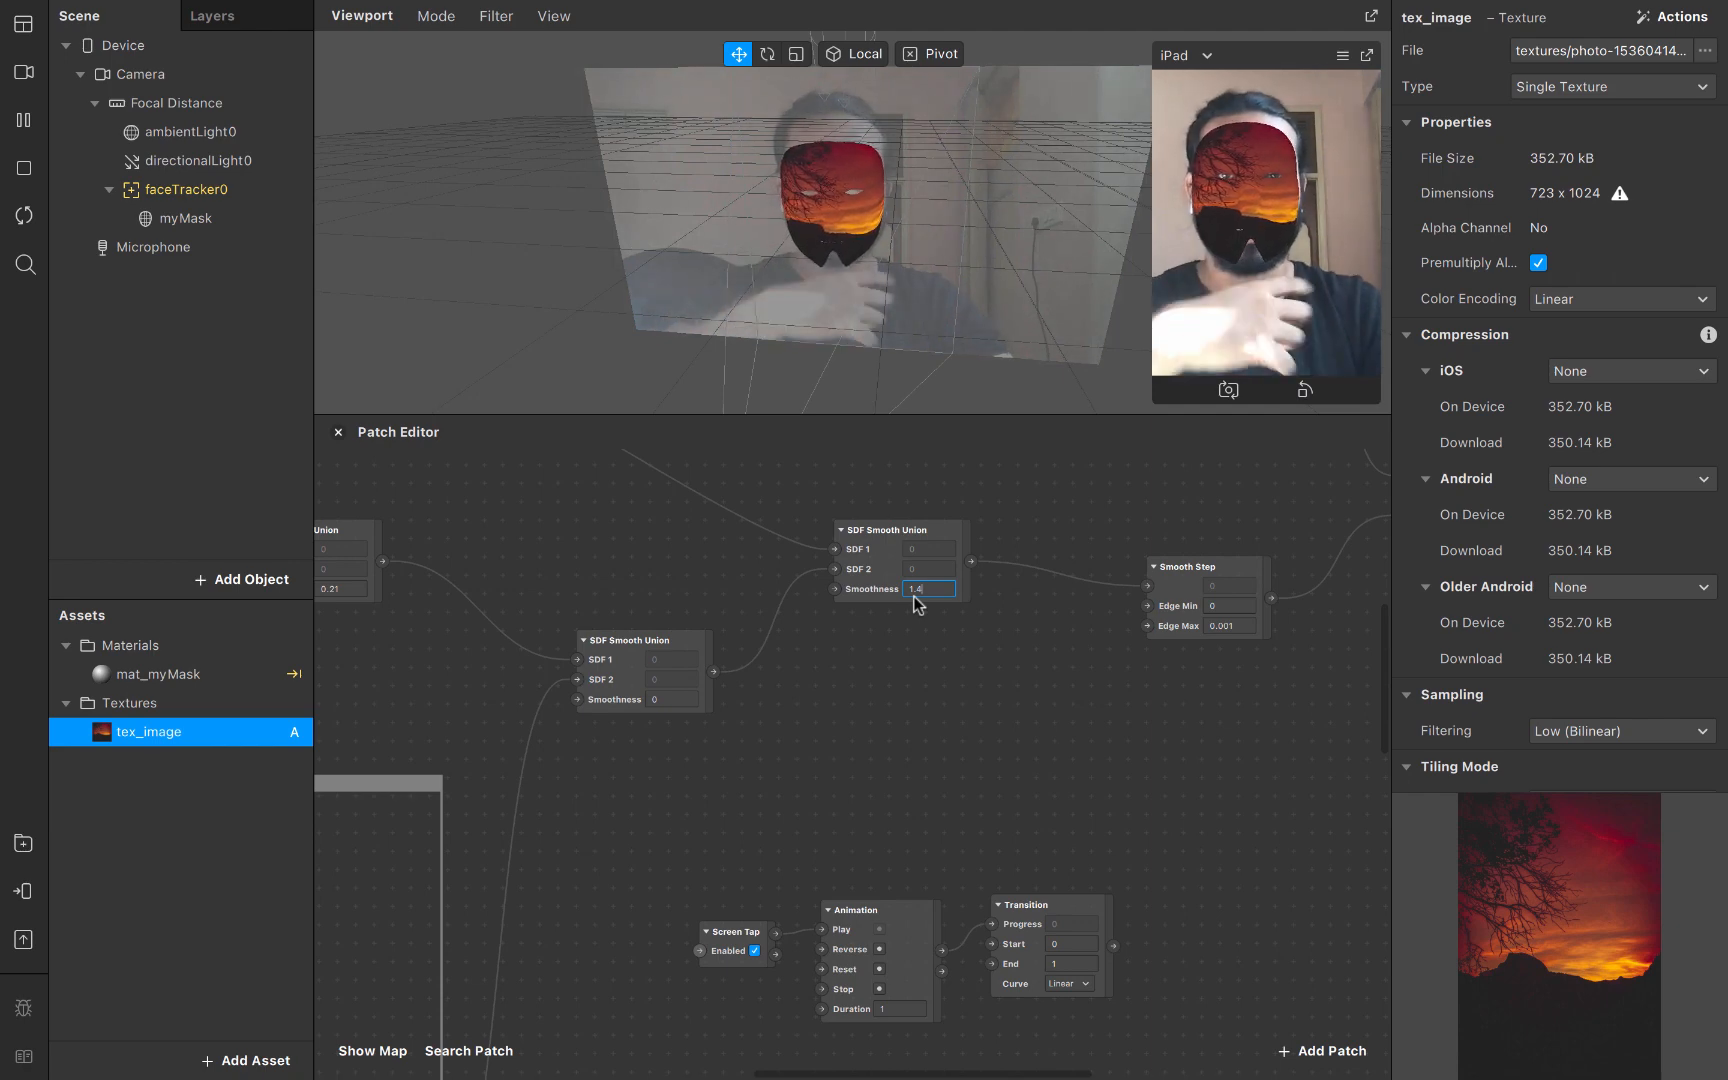
key("BackSpace")
key("BackSpace")
key("BackSpace")
type("0")
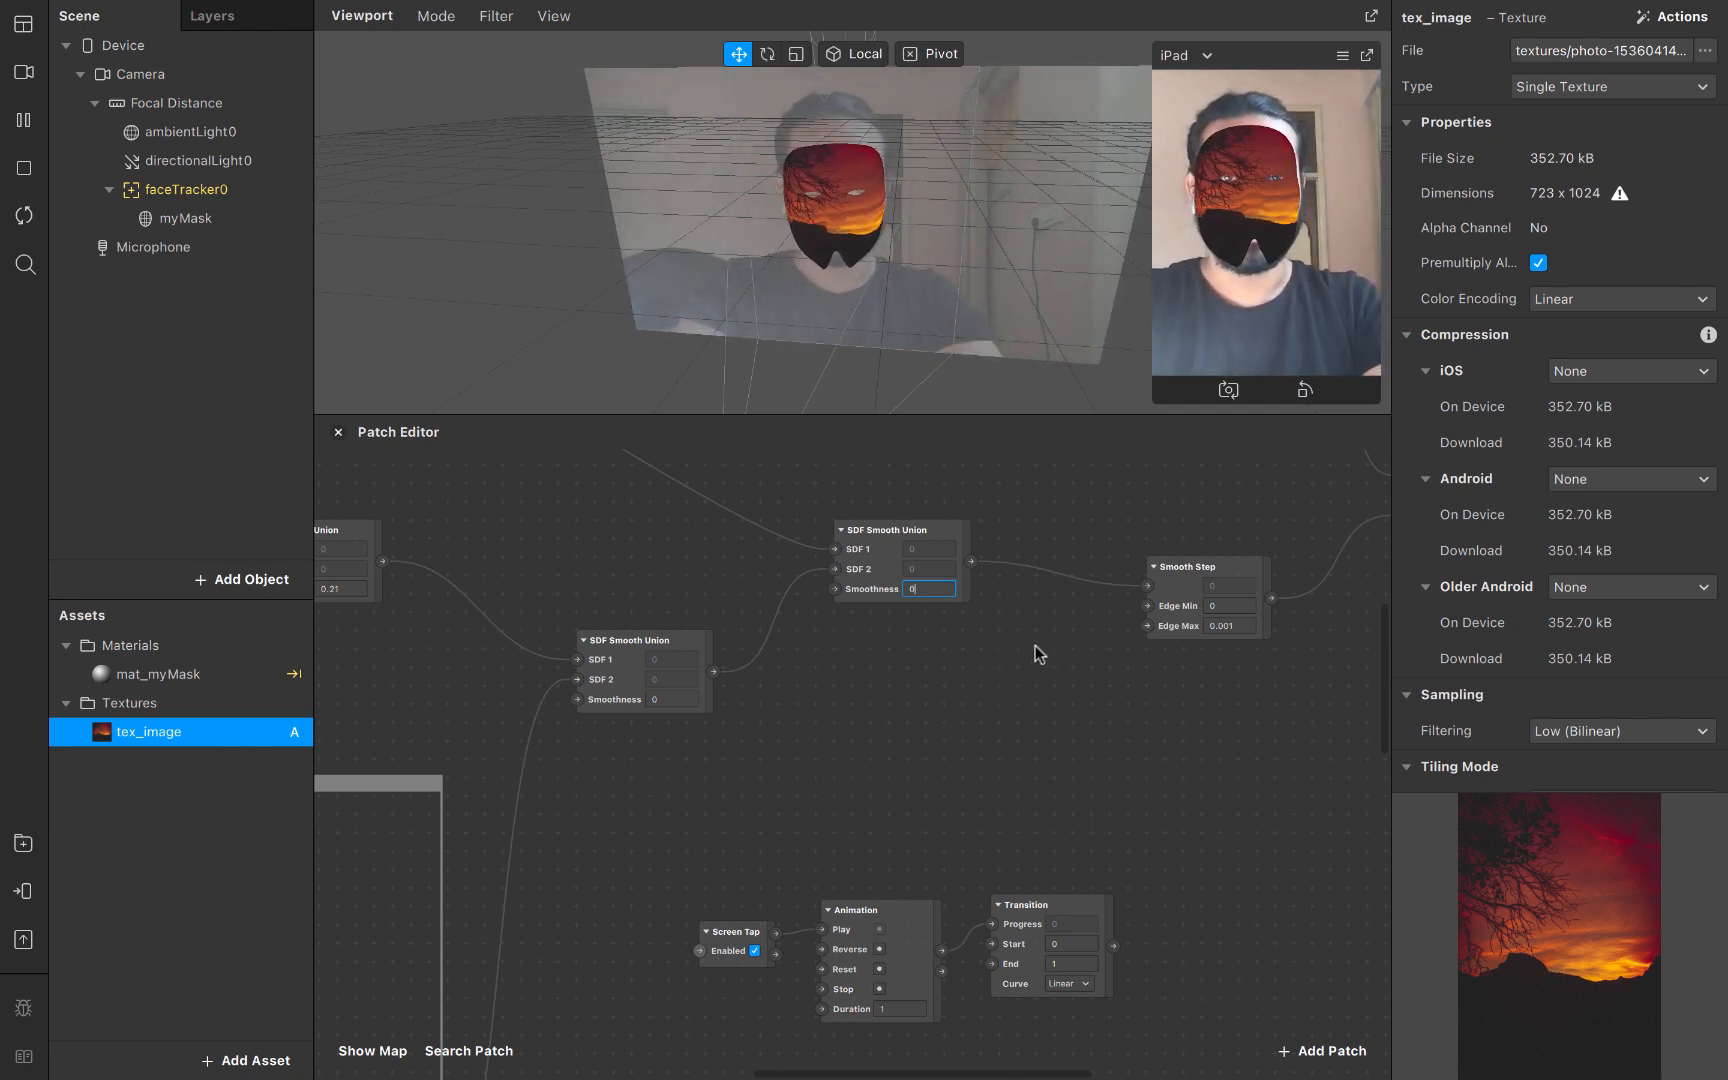
Set the Transition patch's Start value to 1.4 and its End value to 0
key("Return")
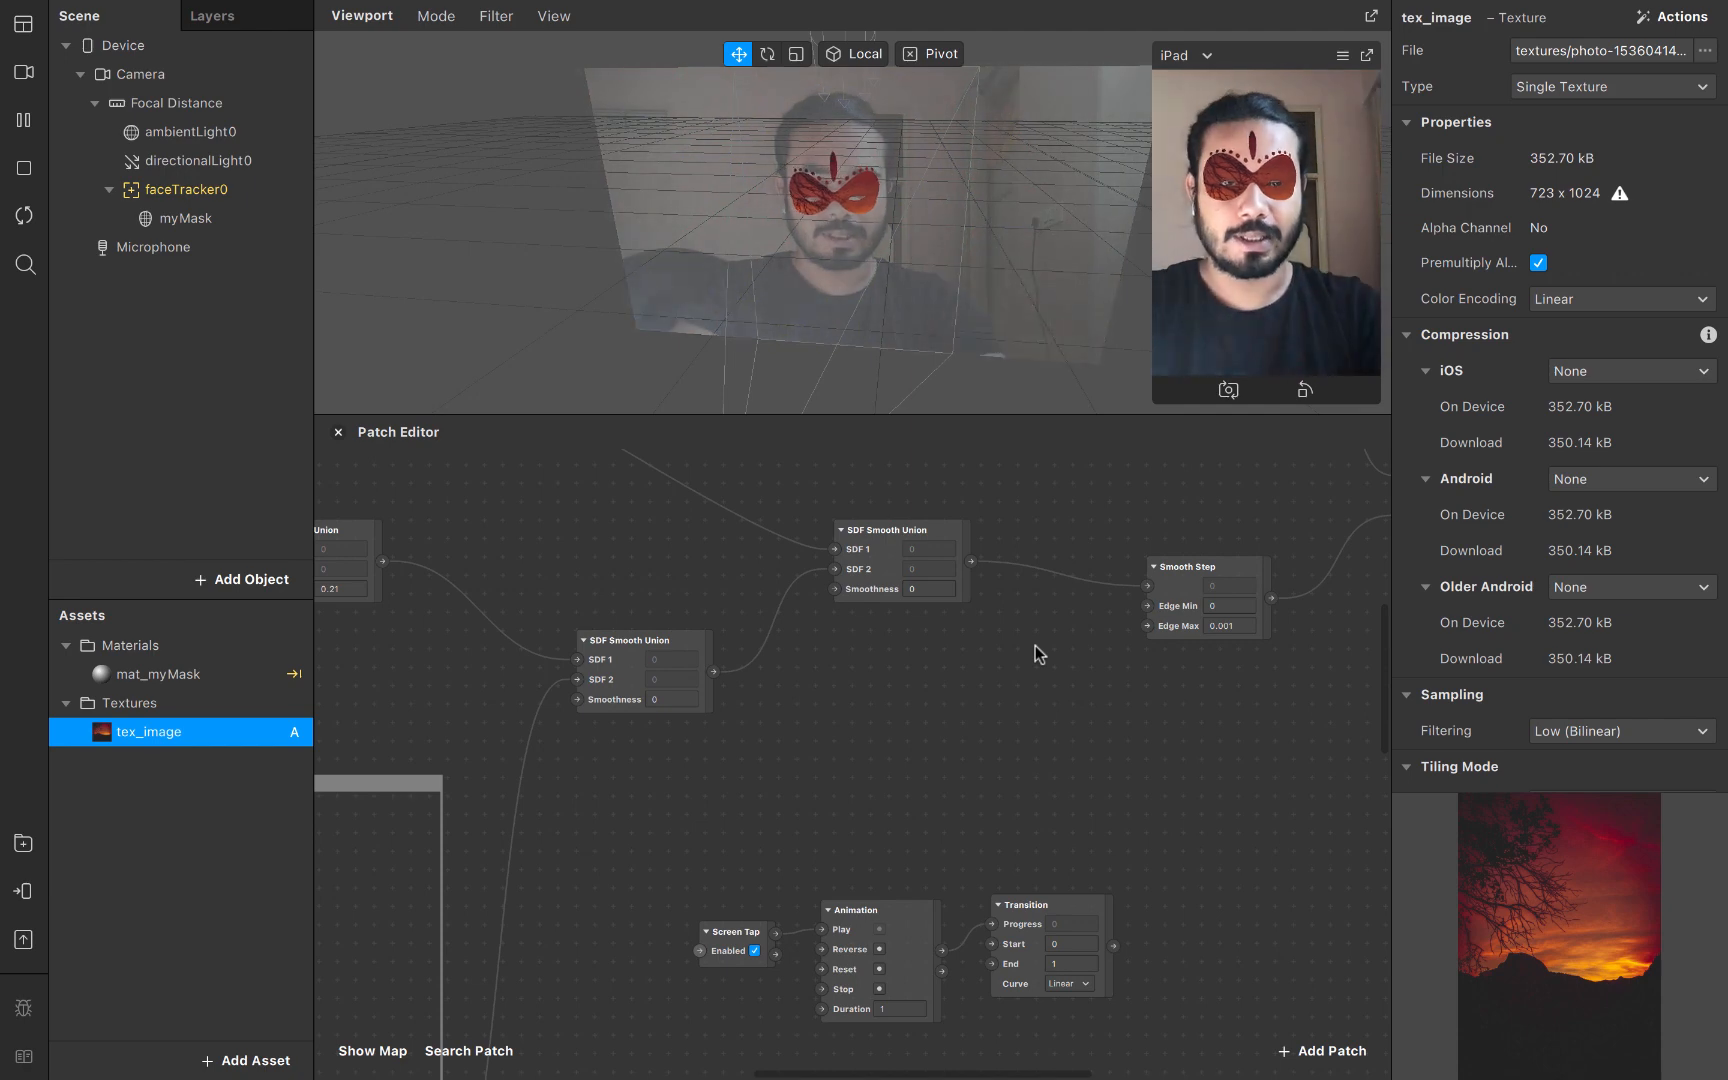
left_click(1068, 942)
type("1.4")
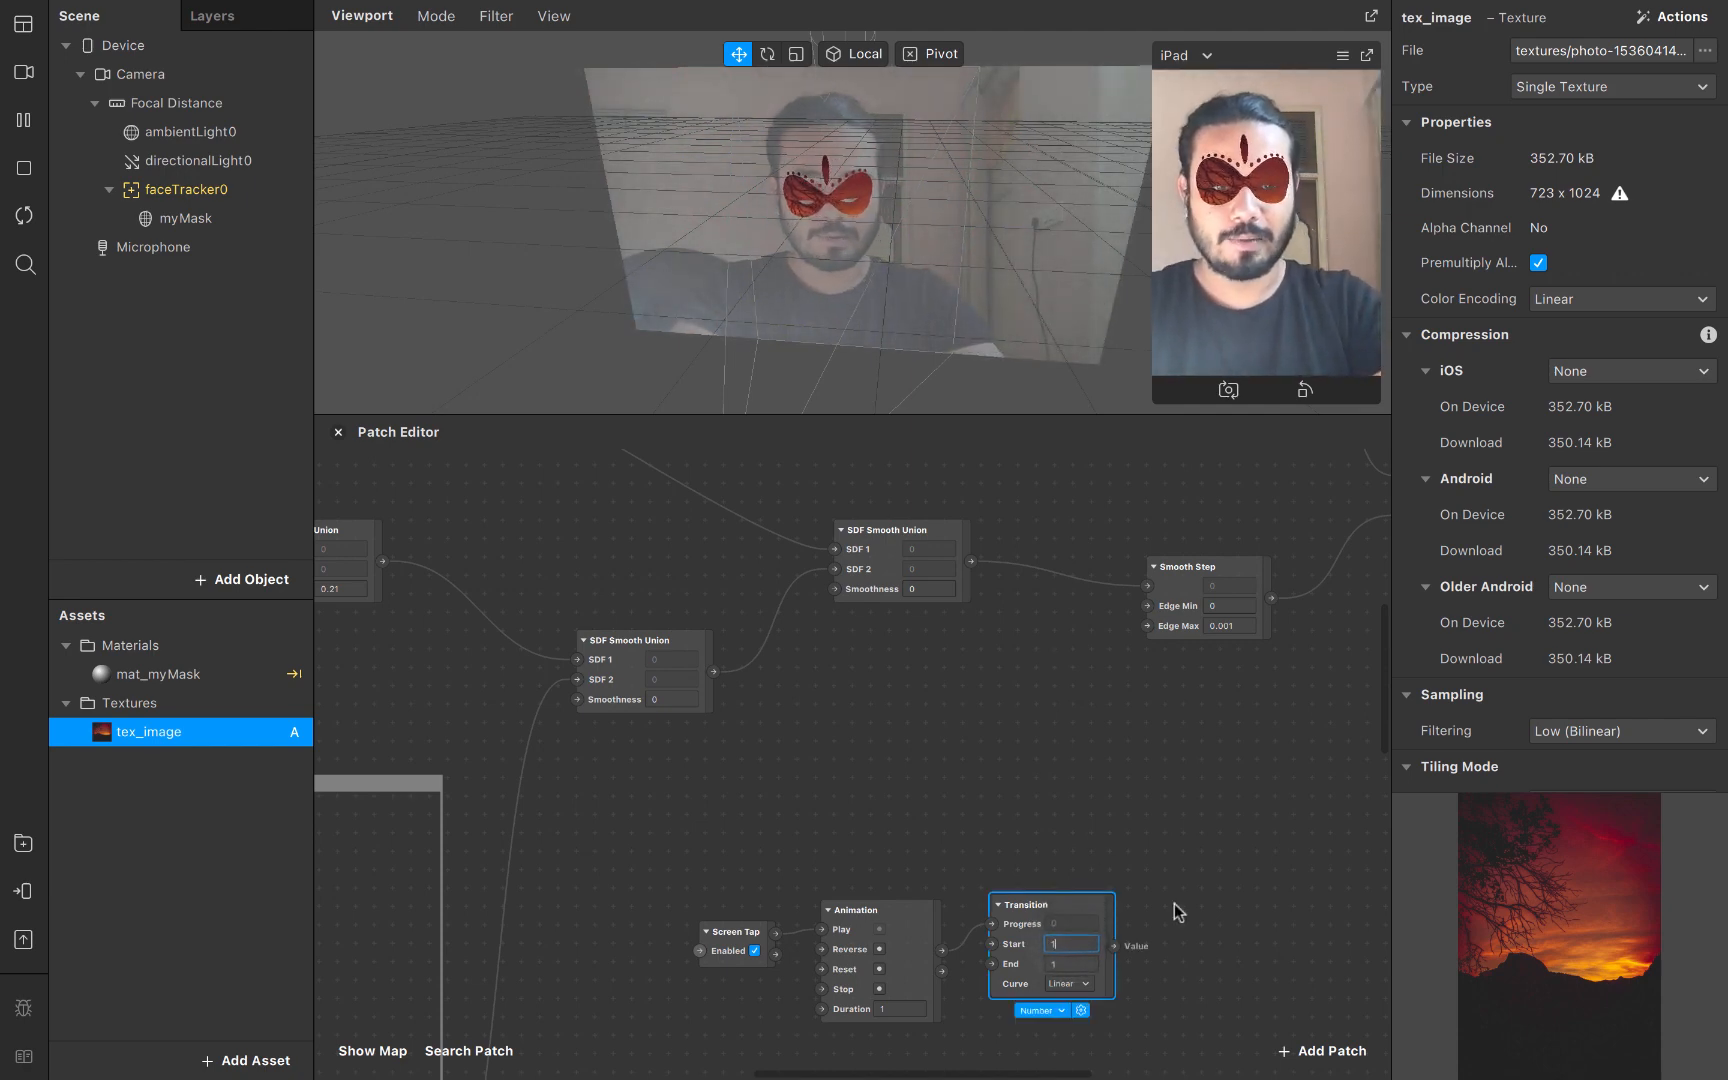
key("Return")
left_click(1079, 963)
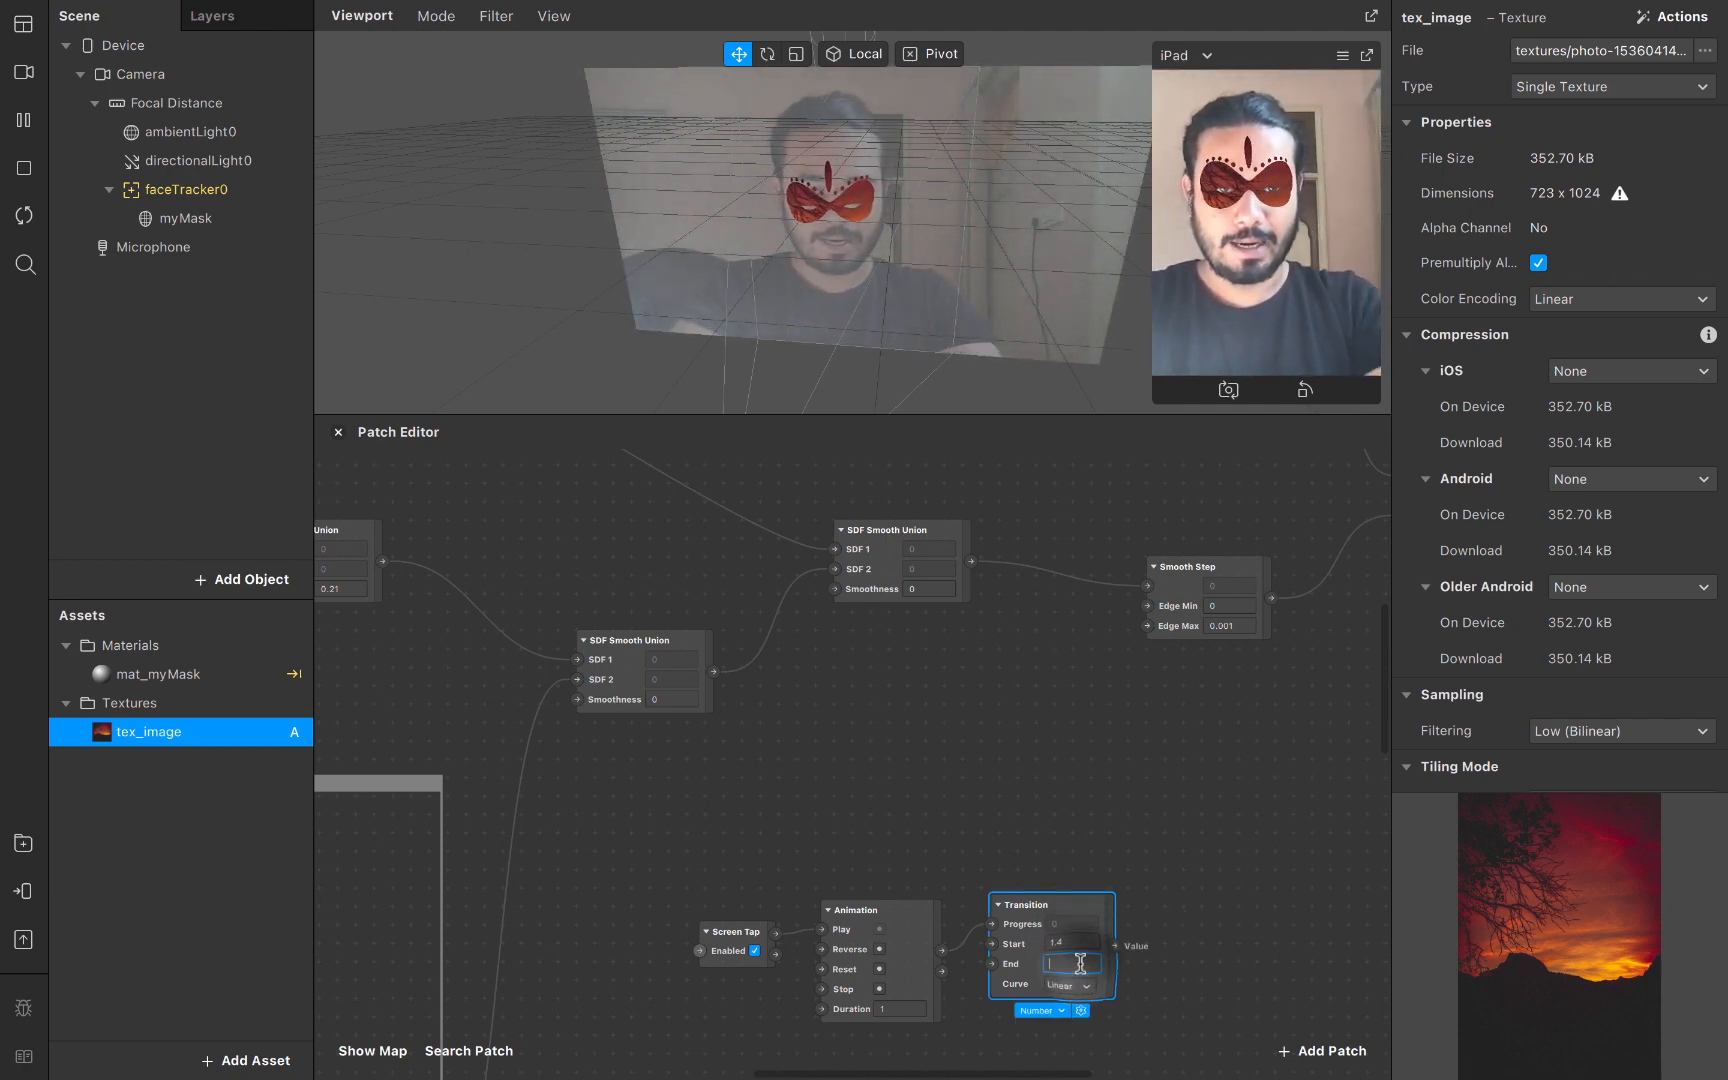
type("0")
key("Return")
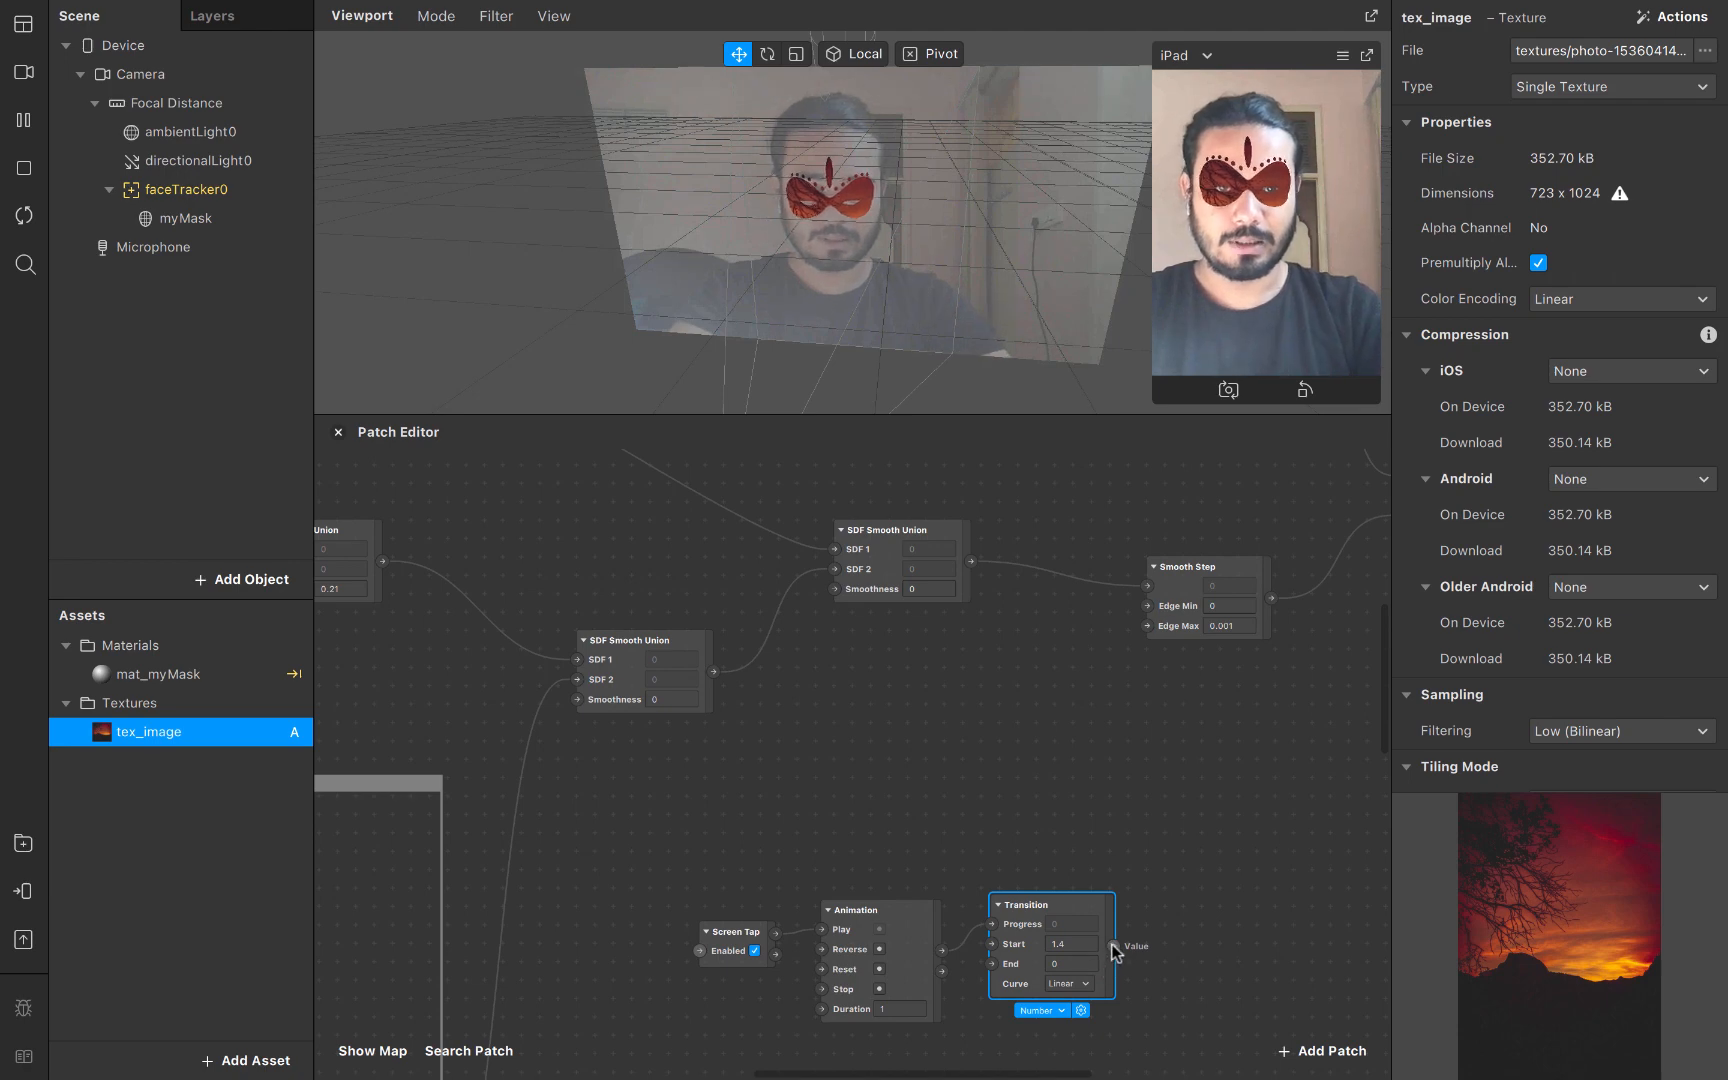
Connect the Transition output to the Smoothness of the SDF Smooth Union feeding Smooth Step, and test it with a simulated screen tap
left_click_drag(1113, 945, 832, 589)
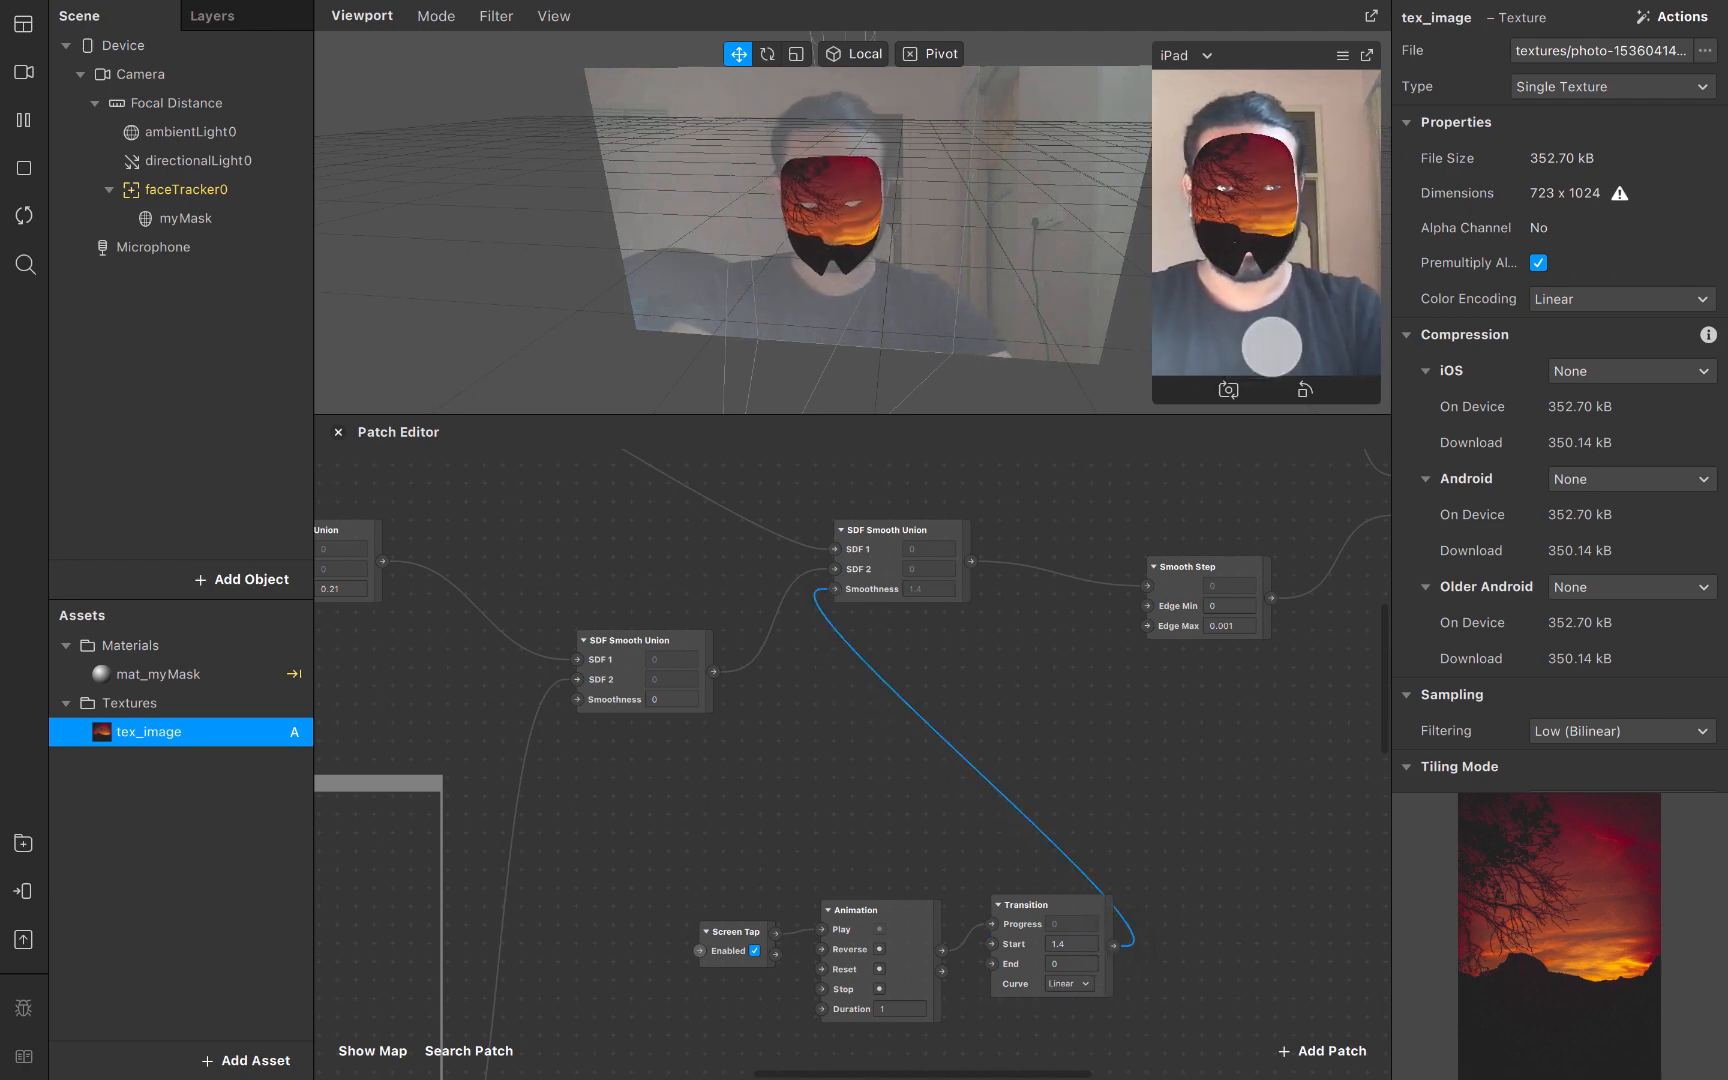
left_click(1271, 345)
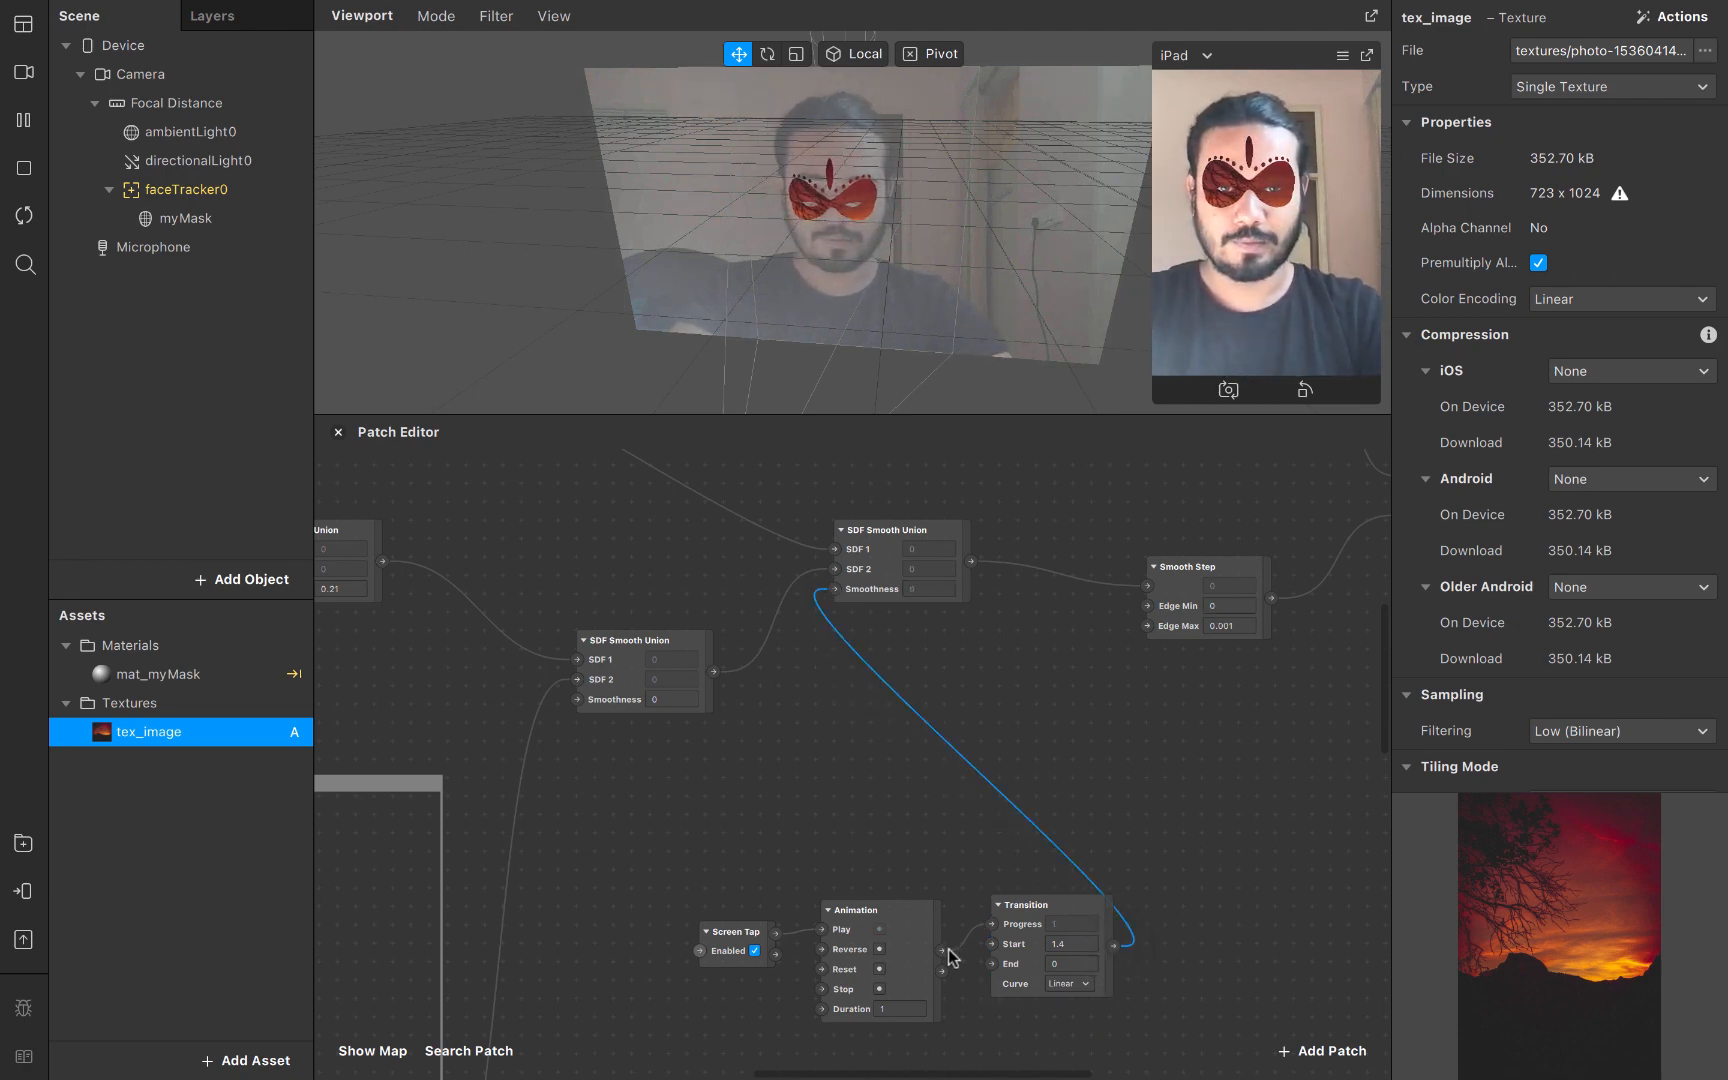
Set the Animation patch's Duration to 5 and restart the effect preview
left_click(900, 1008)
type("4")
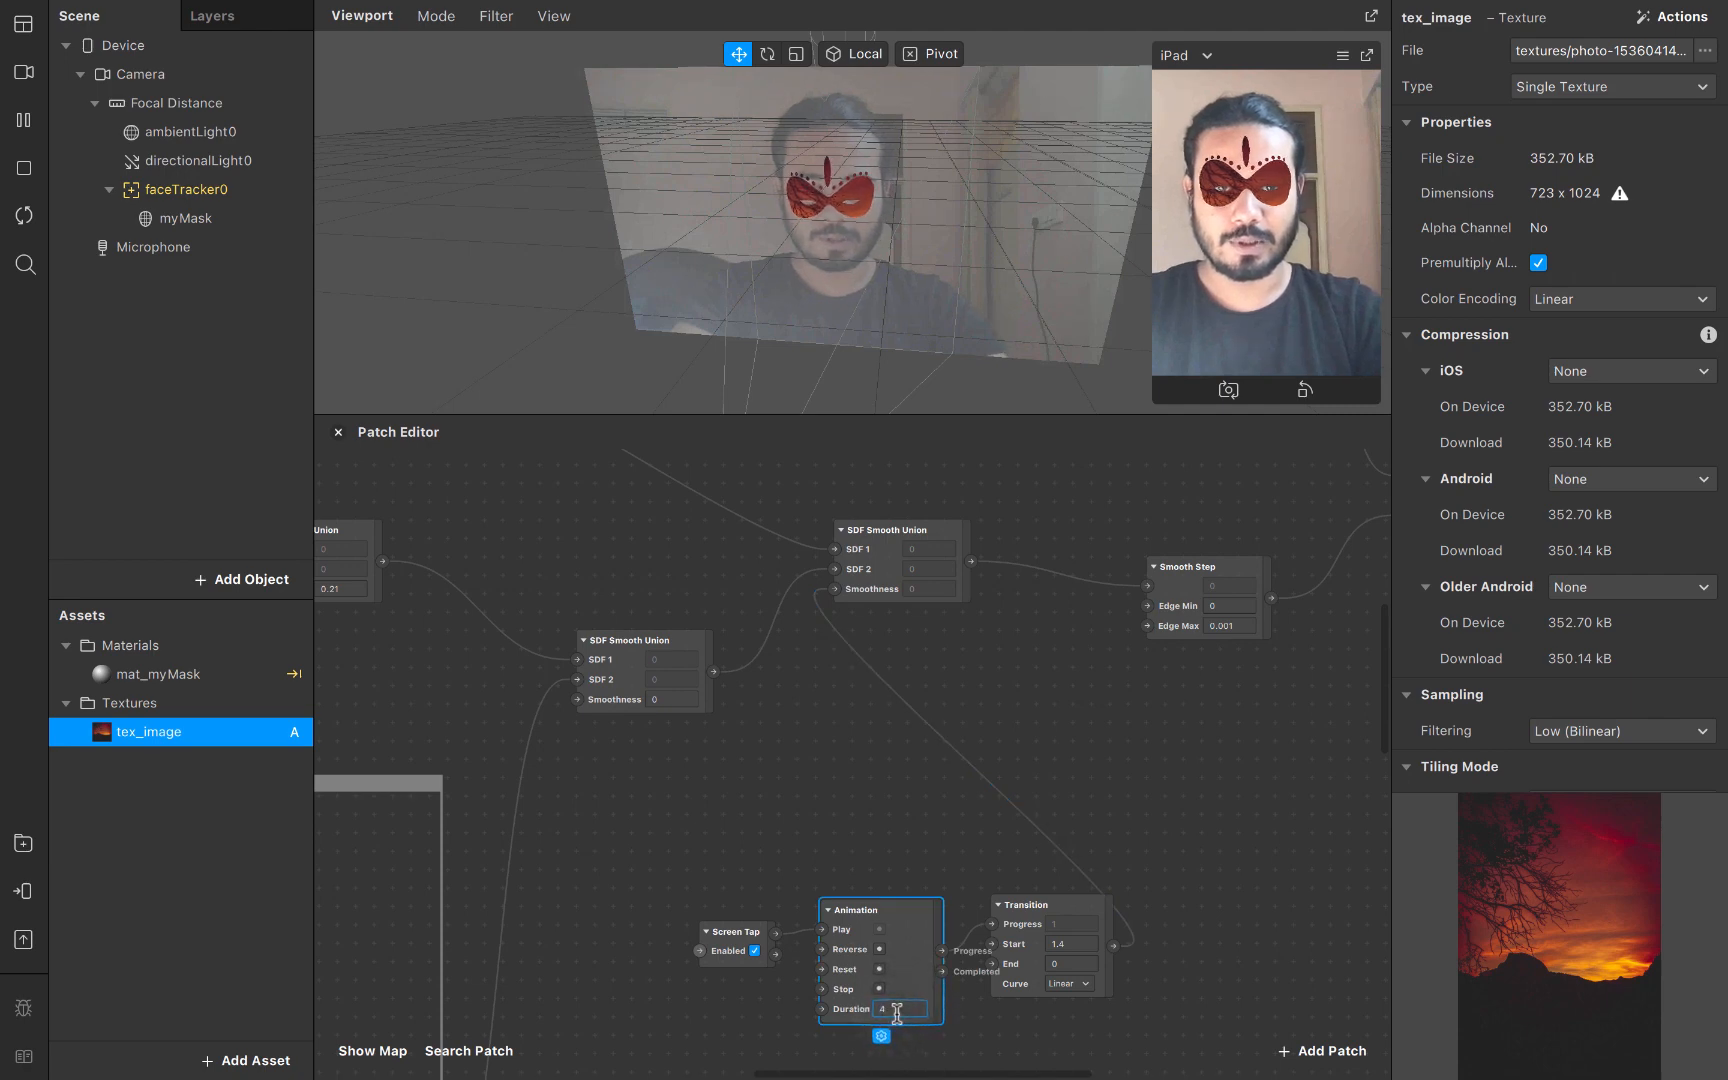
key("Return")
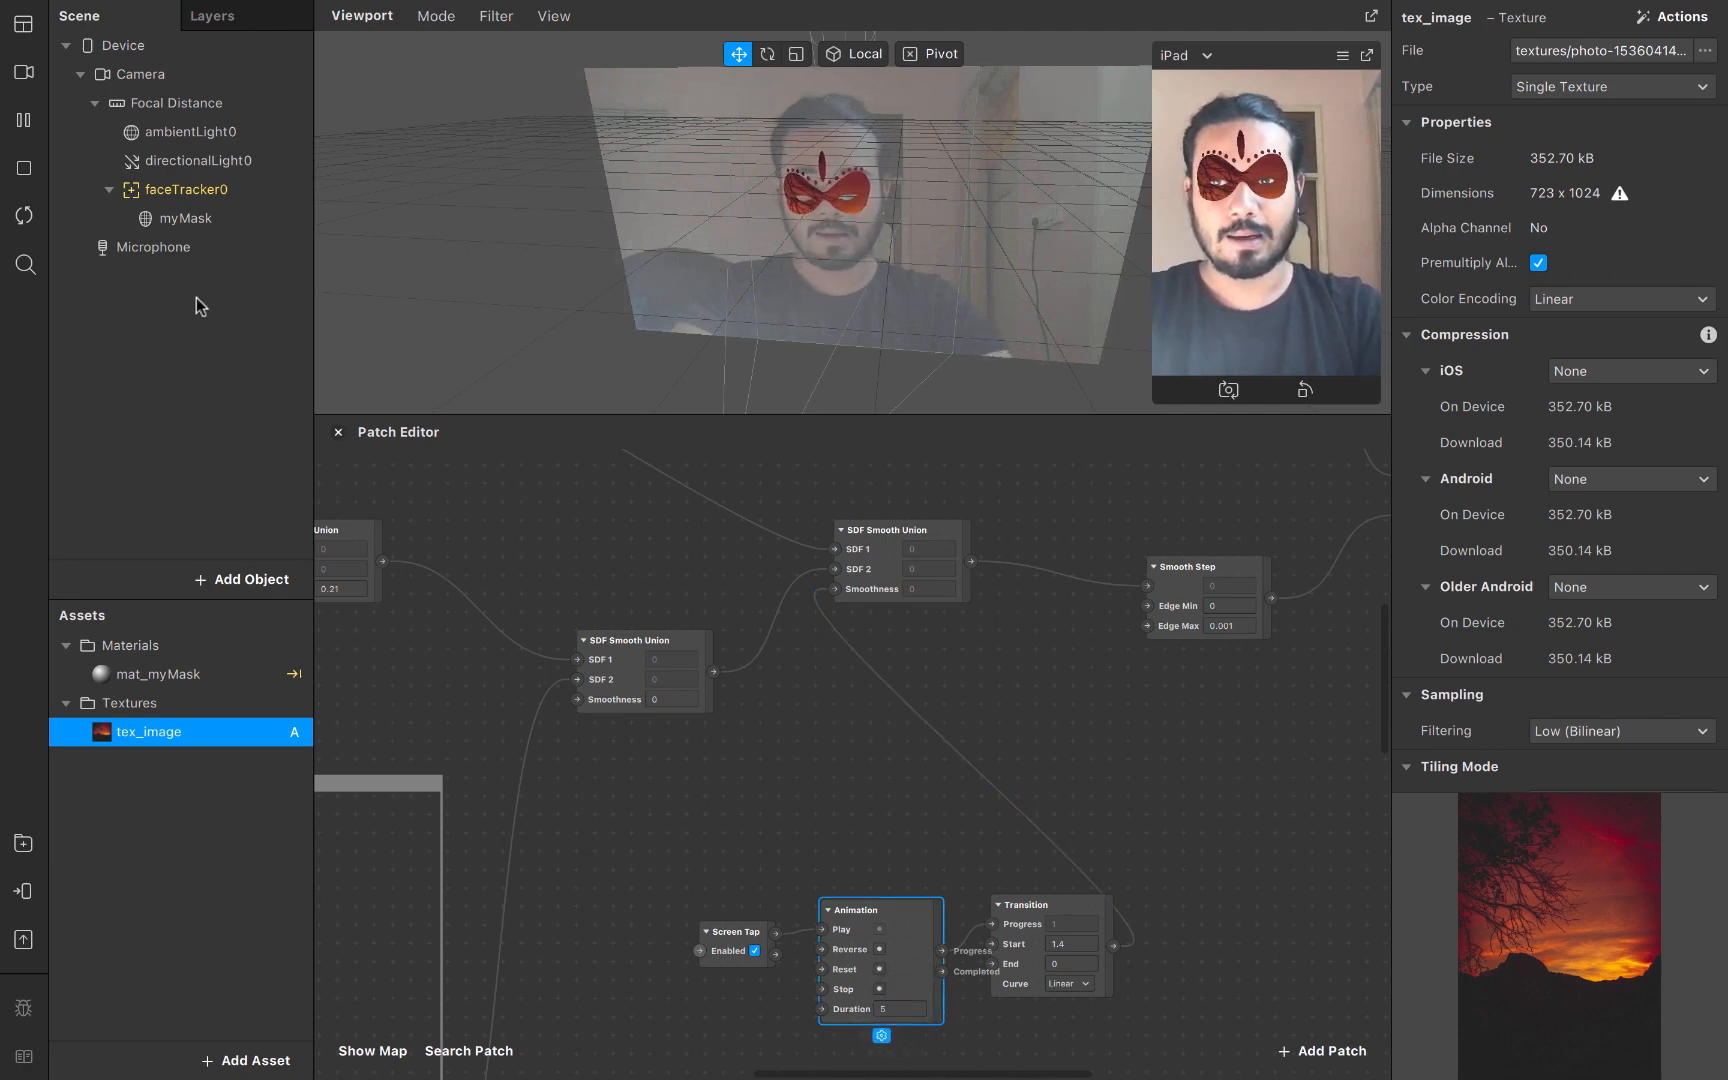
scroll(976, 932, "down", 5)
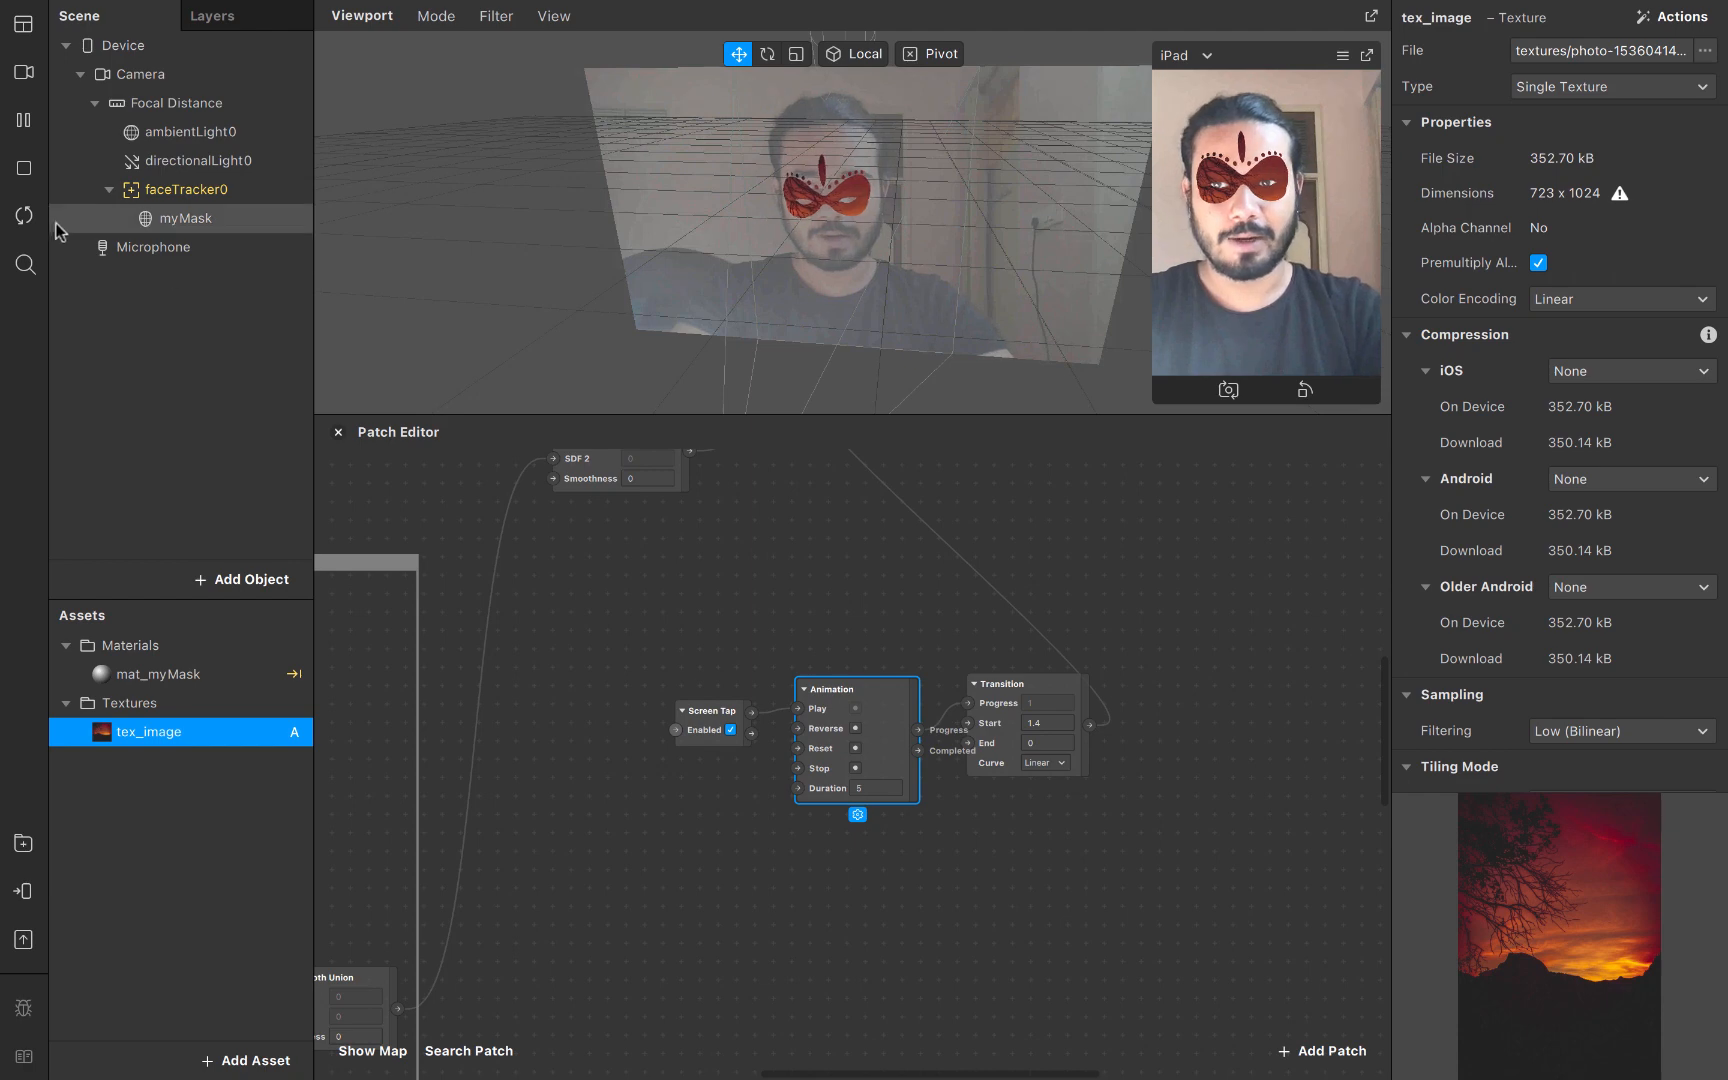
left_click(22, 215)
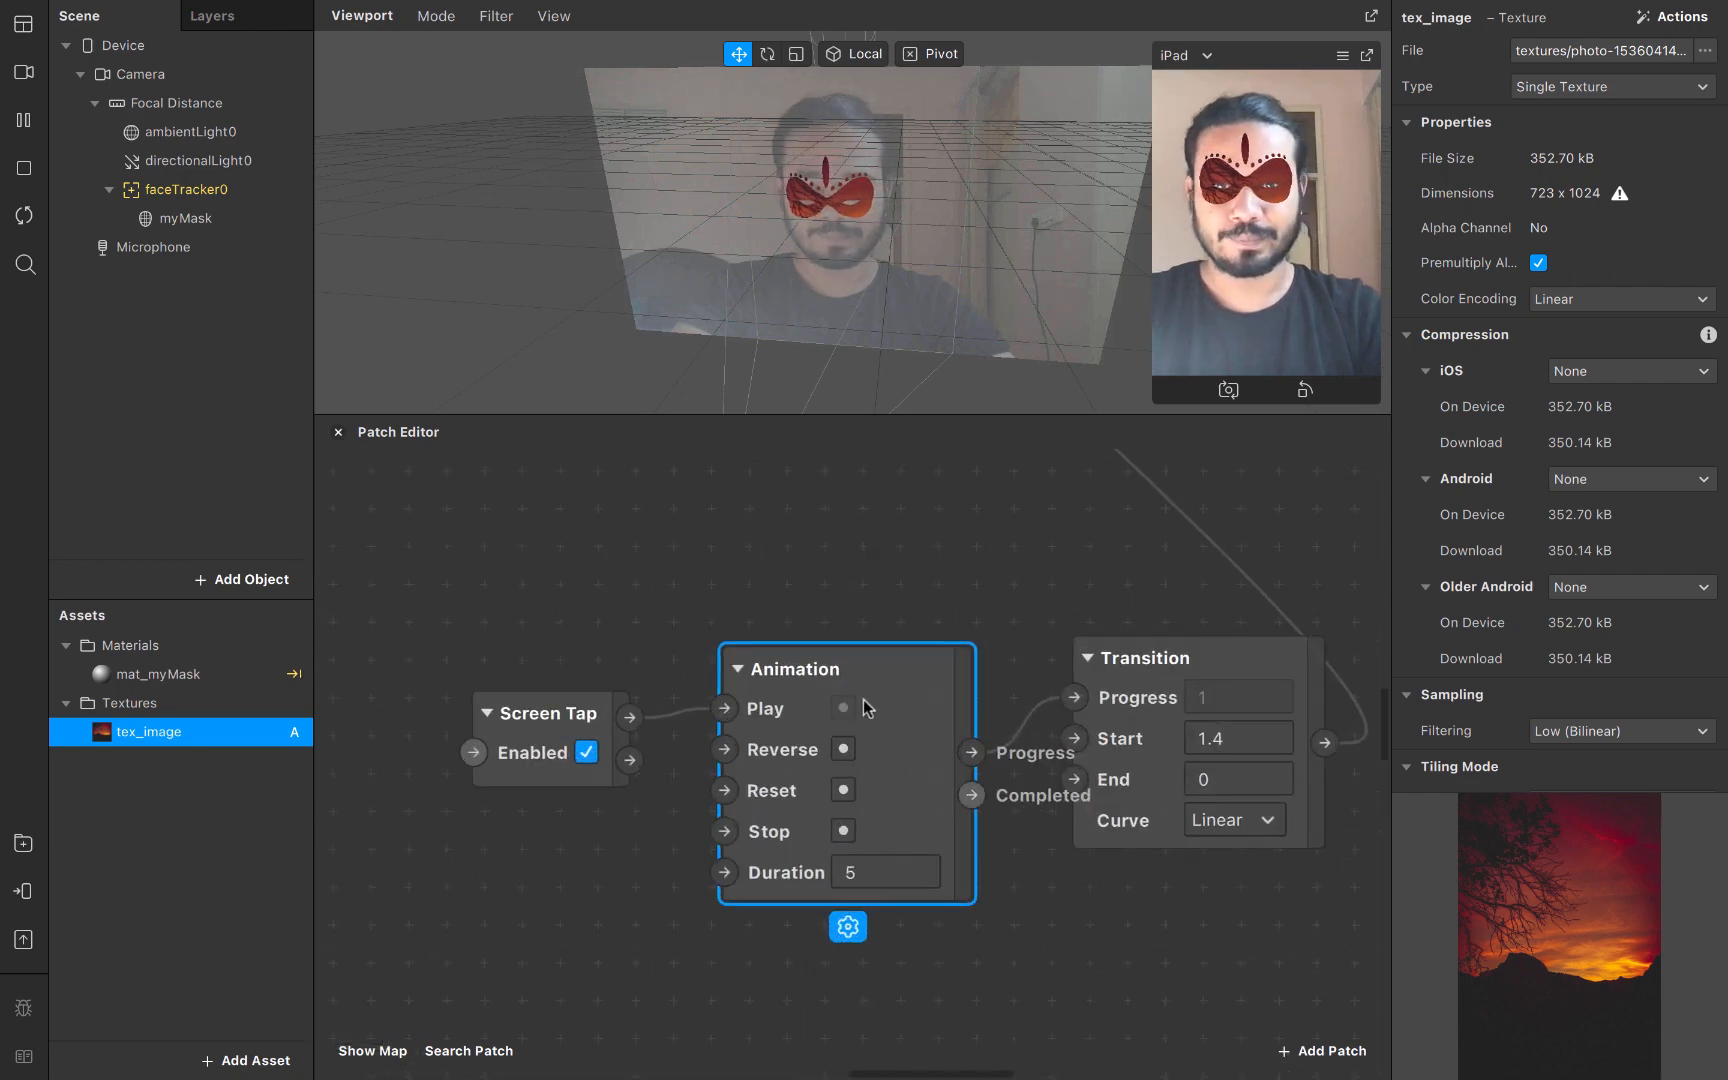
scroll(859, 692, "up", 2)
left_click_drag(594, 652, 502, 845)
type("res")
key("BackSpace")
key("BackSpace")
key("BackSpace")
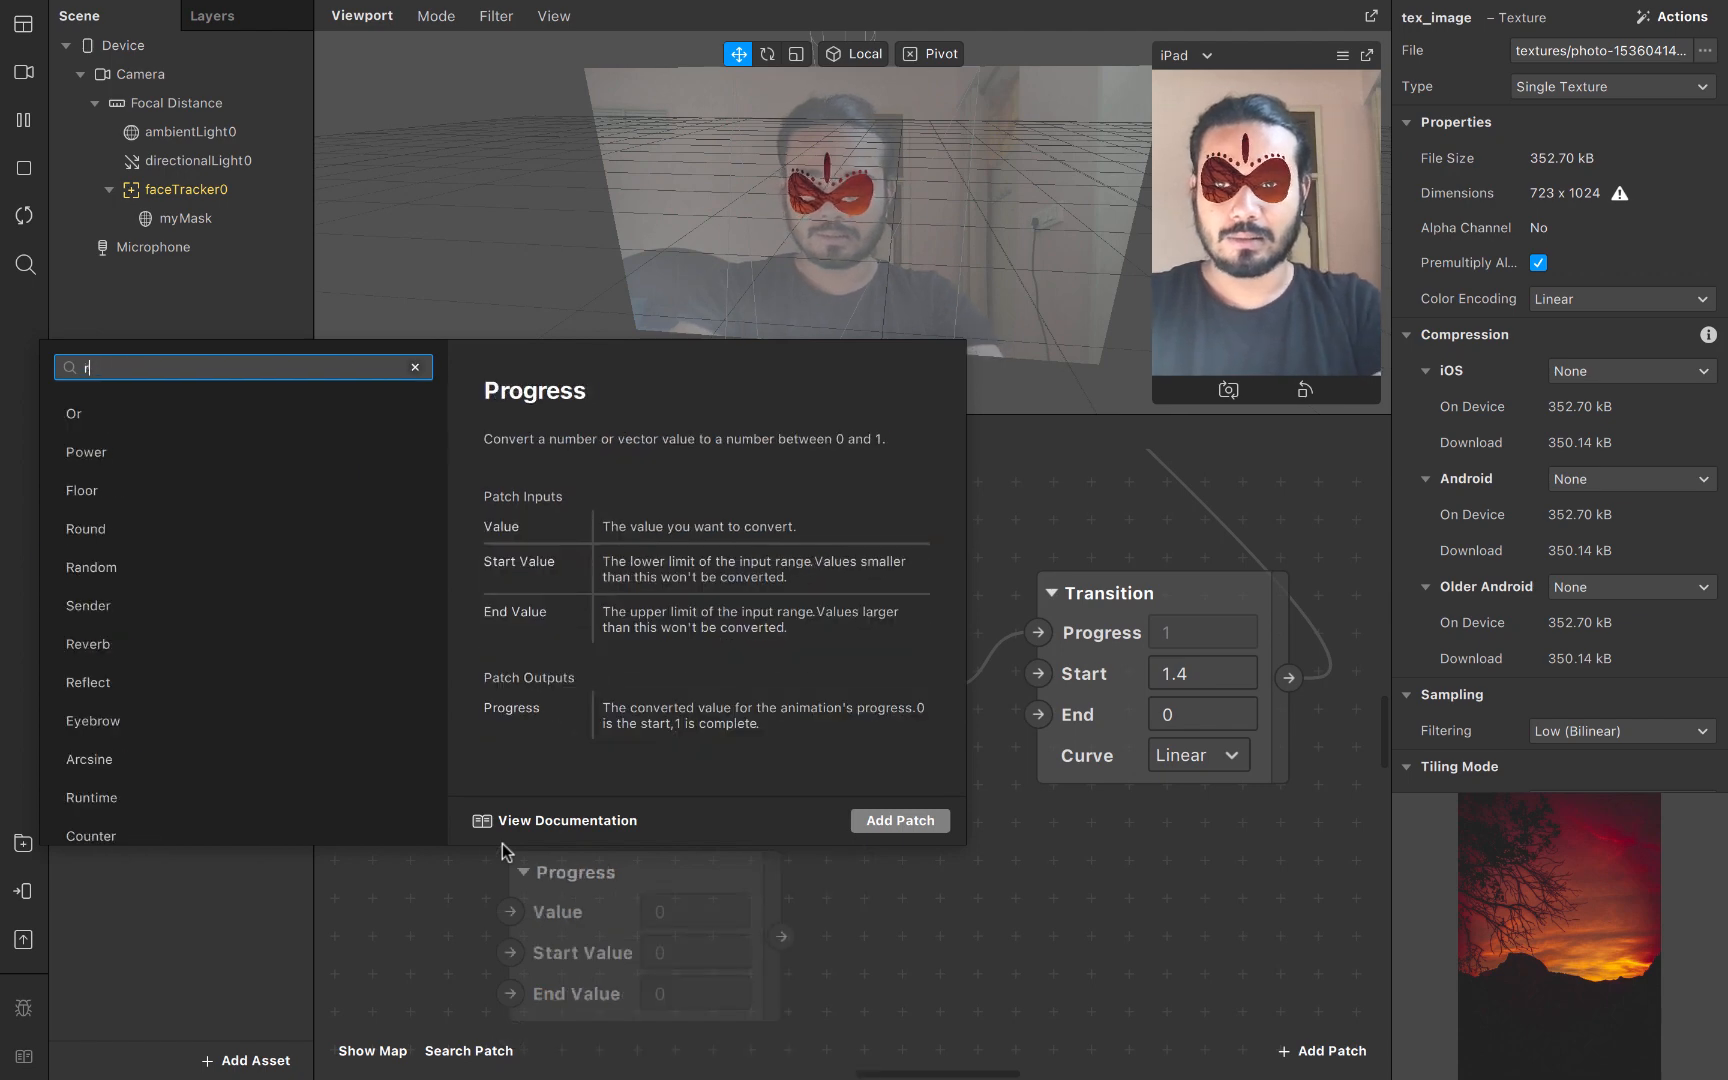
key("Return")
Move the Screen Tap patch farther from the Animation patch, and add a Delay patch fed by its upper output
scroll(865, 950, "left", 3)
scroll(865, 950, "left", 1)
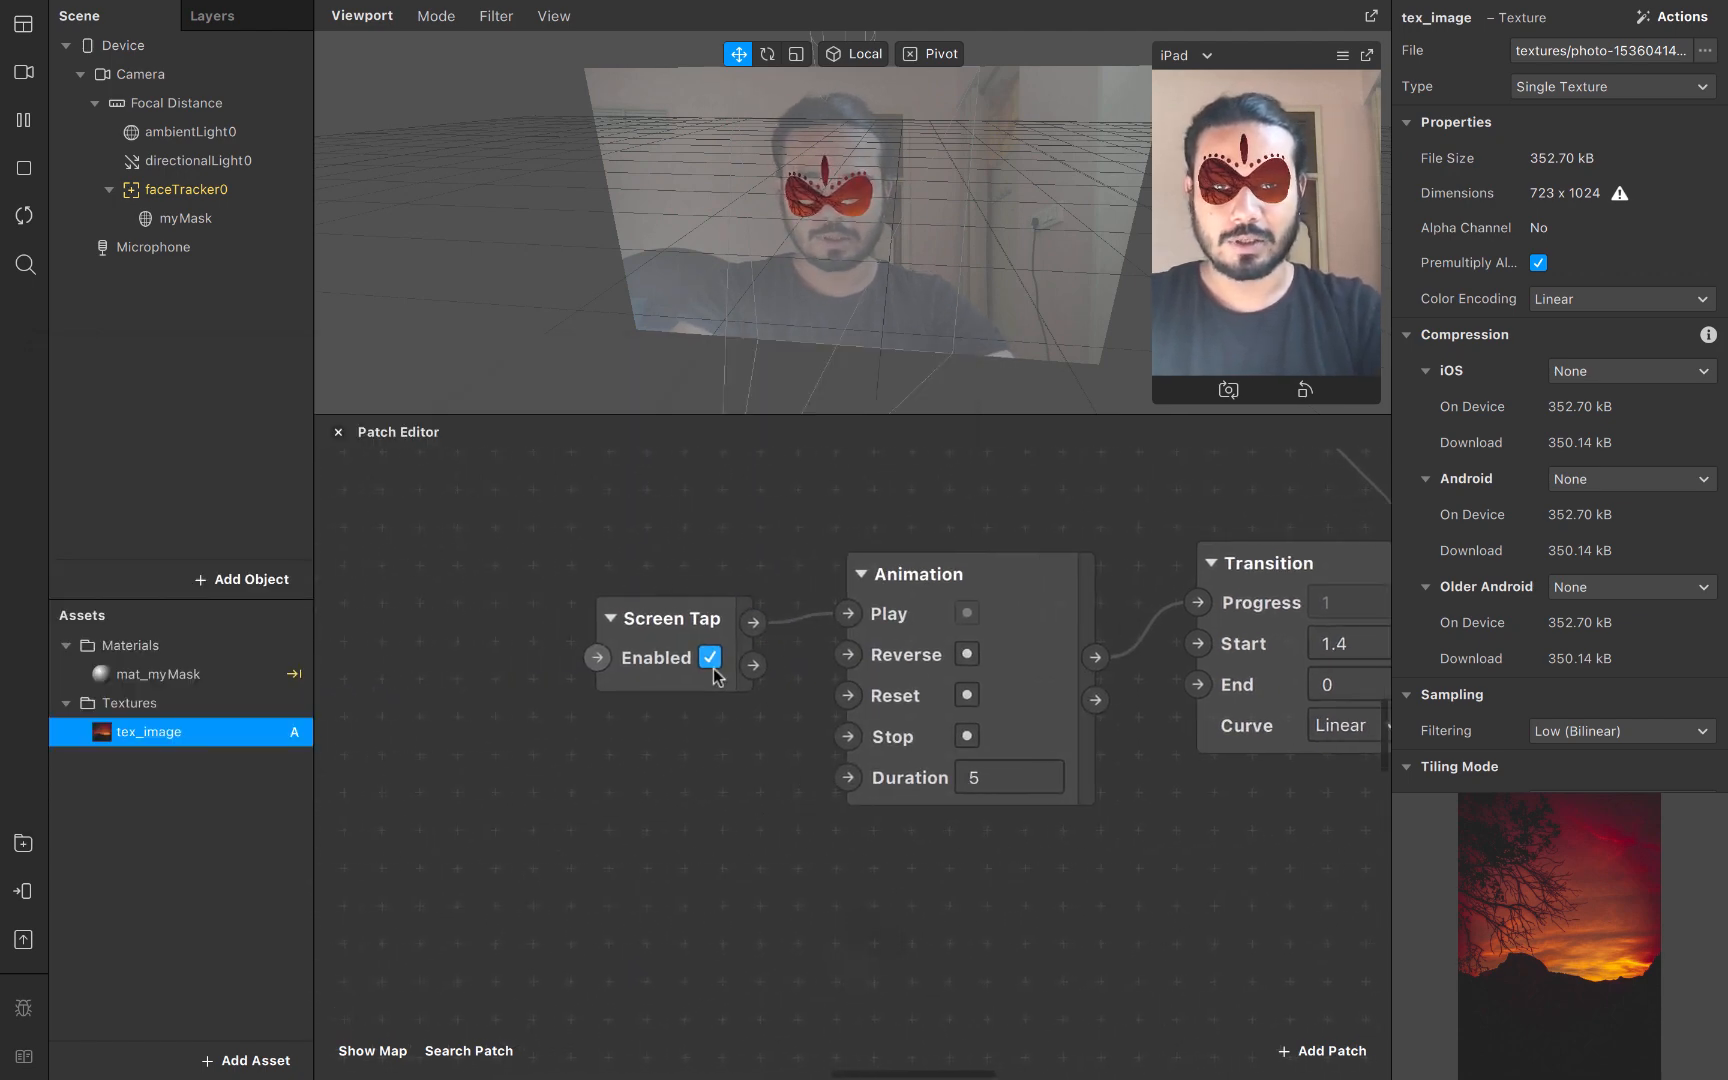
left_click_drag(611, 622, 470, 622)
left_click_drag(617, 628, 540, 798)
type("del")
key("Return")
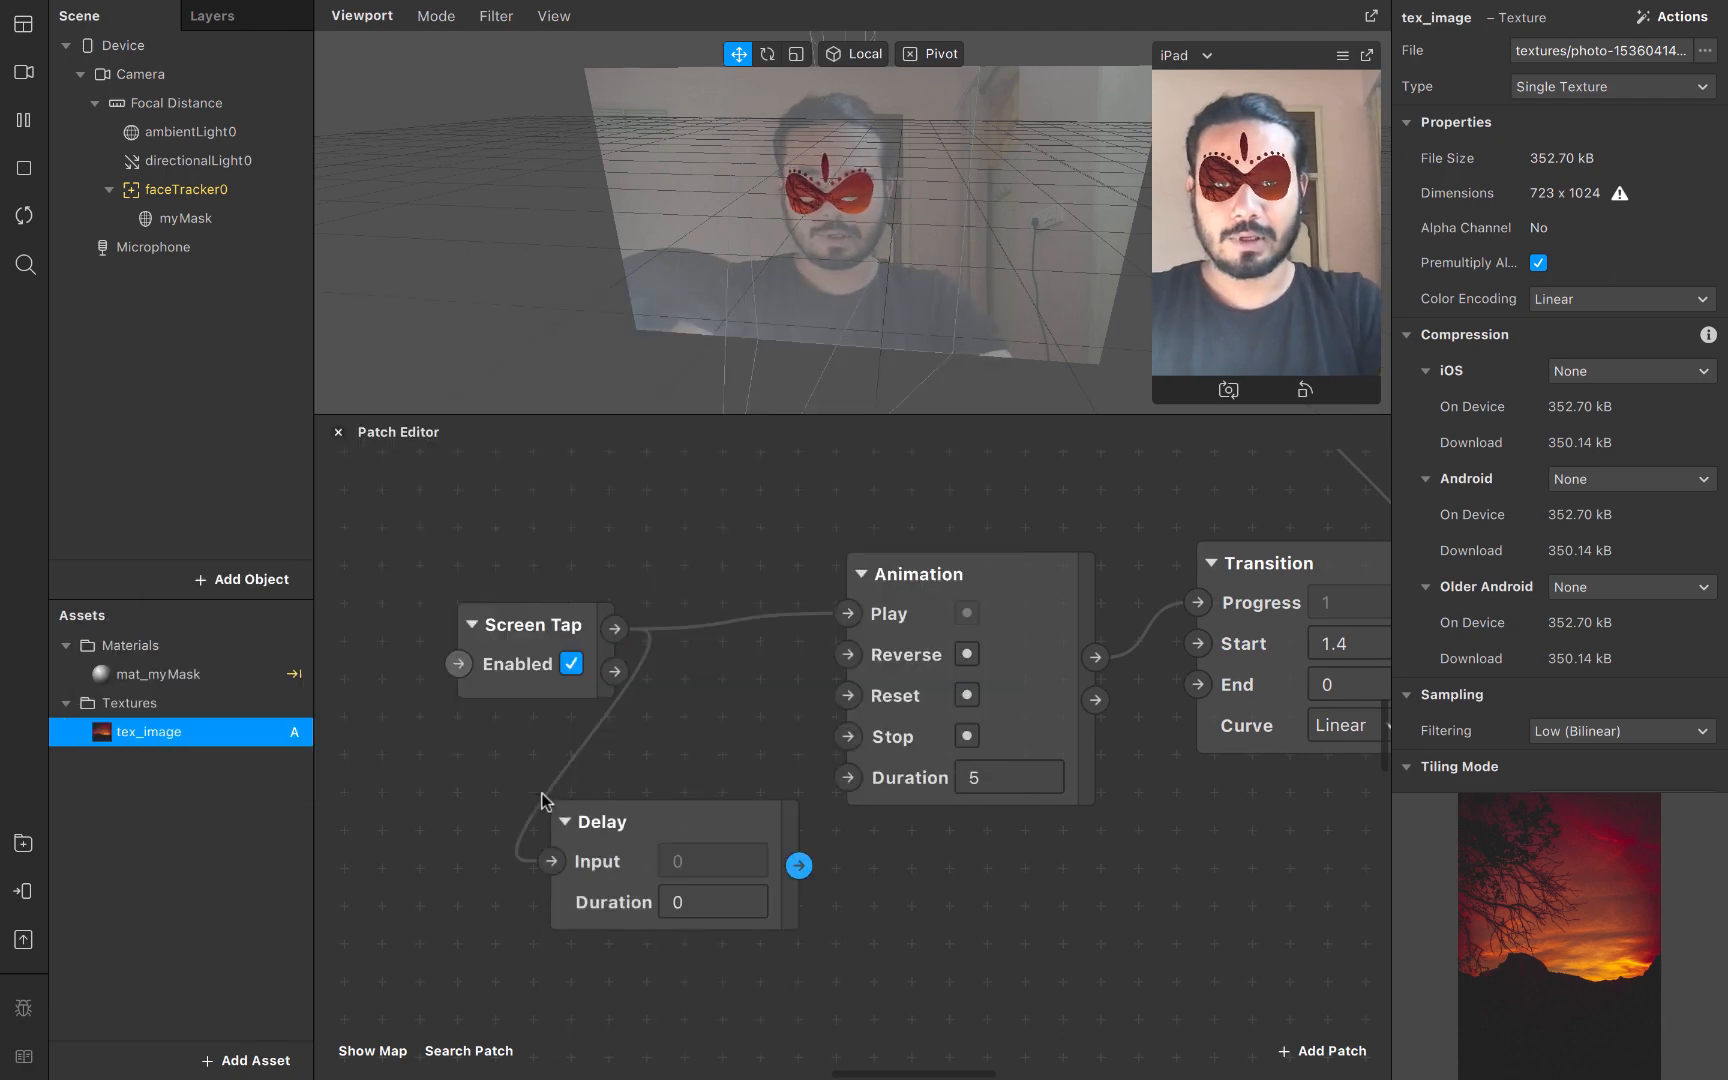
Set the Delay patch's Duration to 0.1 and connect its output to the Animation's Reset input
left_click(701, 910)
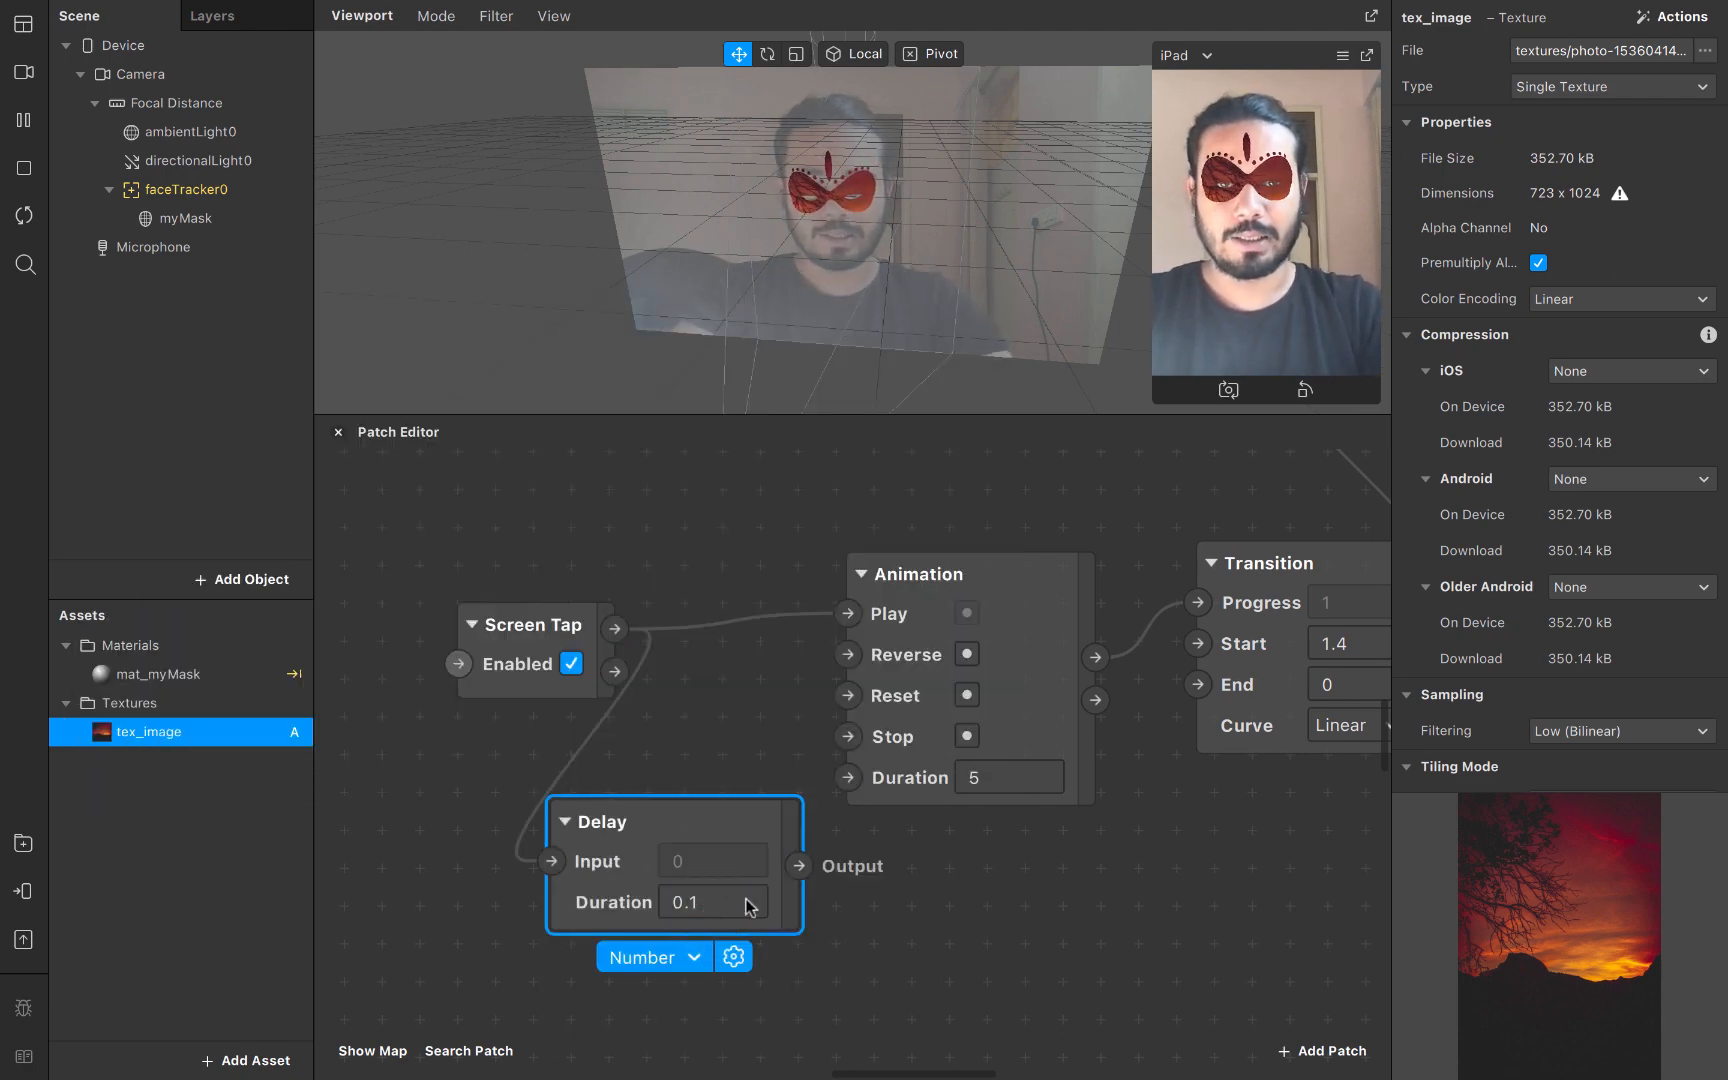
left_click_drag(798, 866, 848, 697)
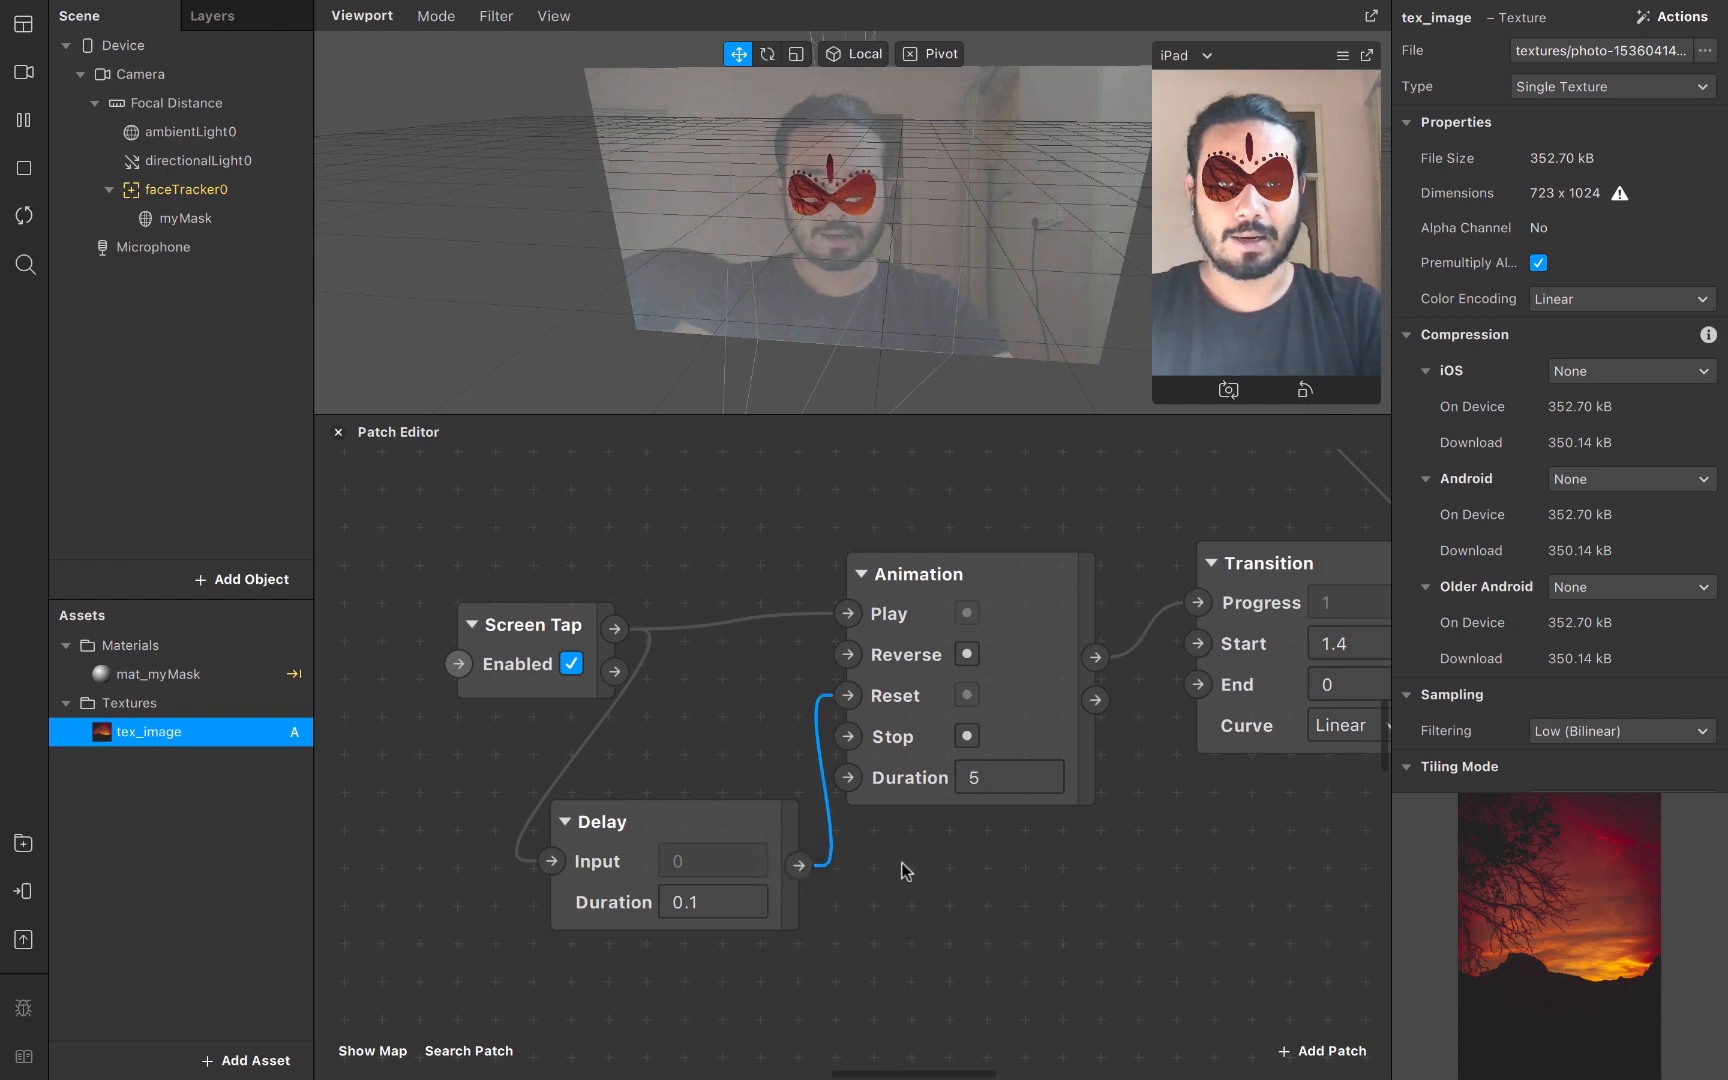
scroll(905, 870, "down", 5)
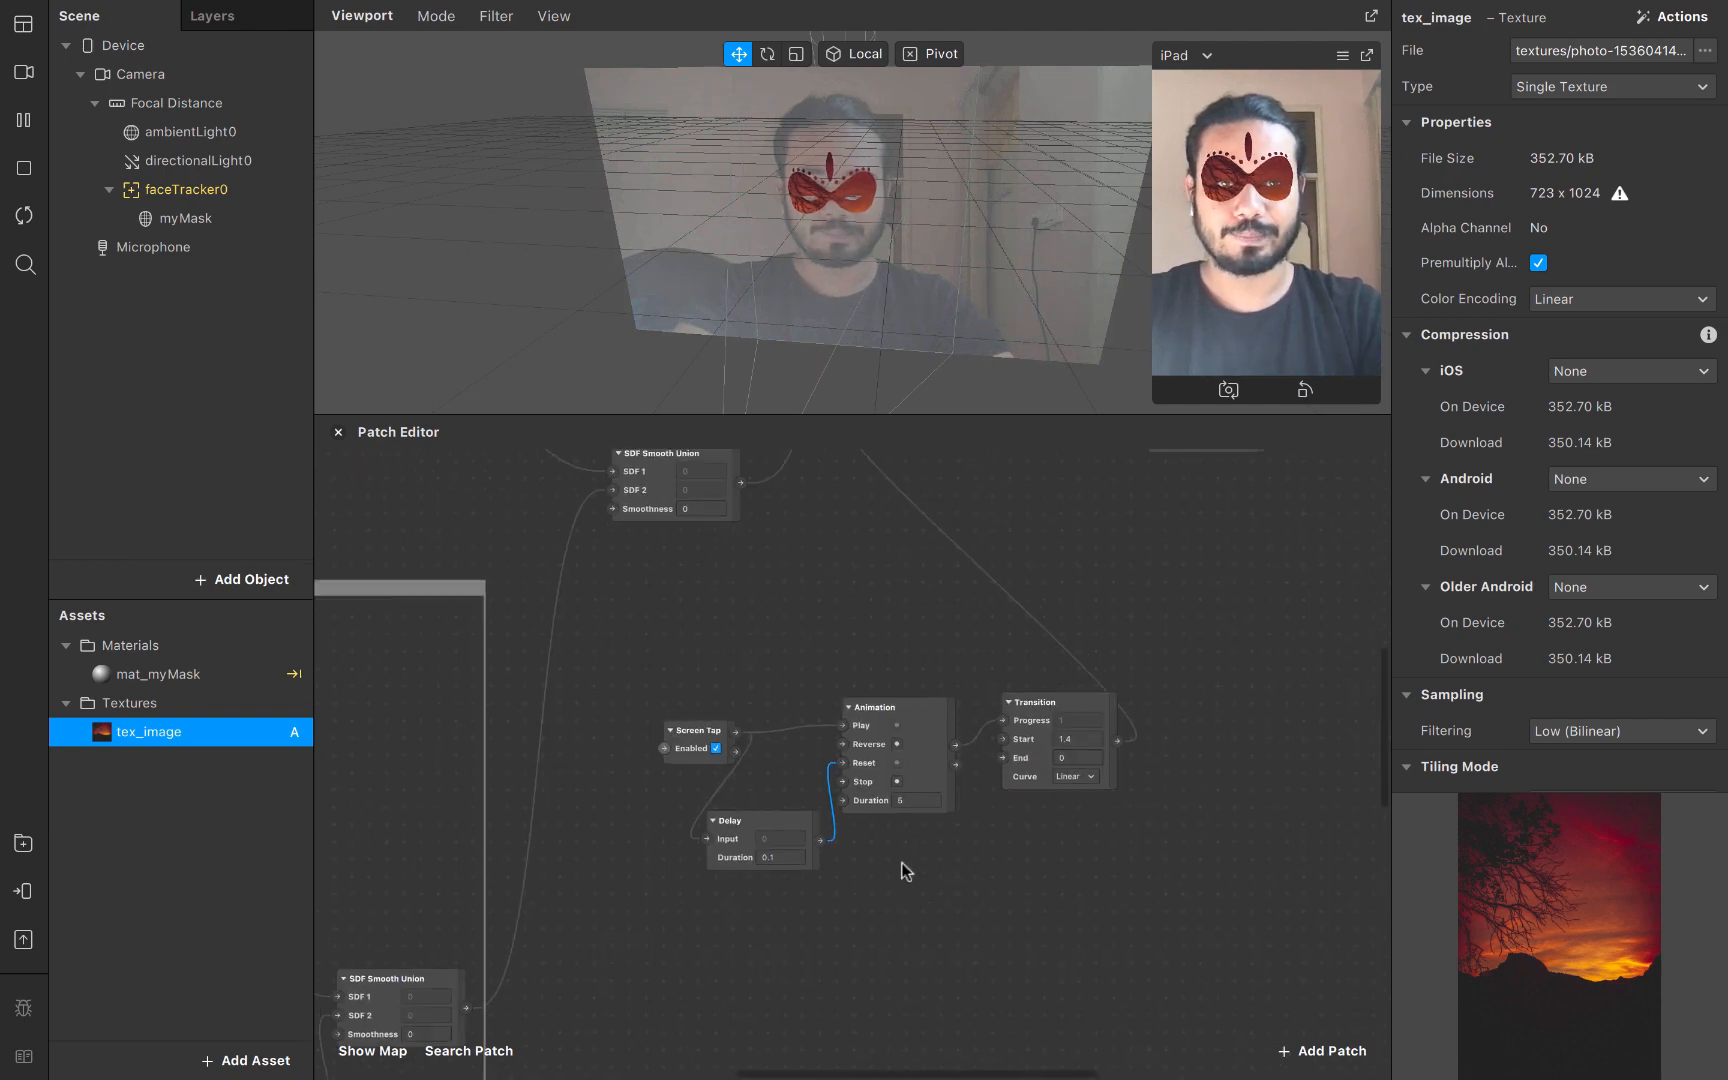
scroll(905, 870, "up", 3)
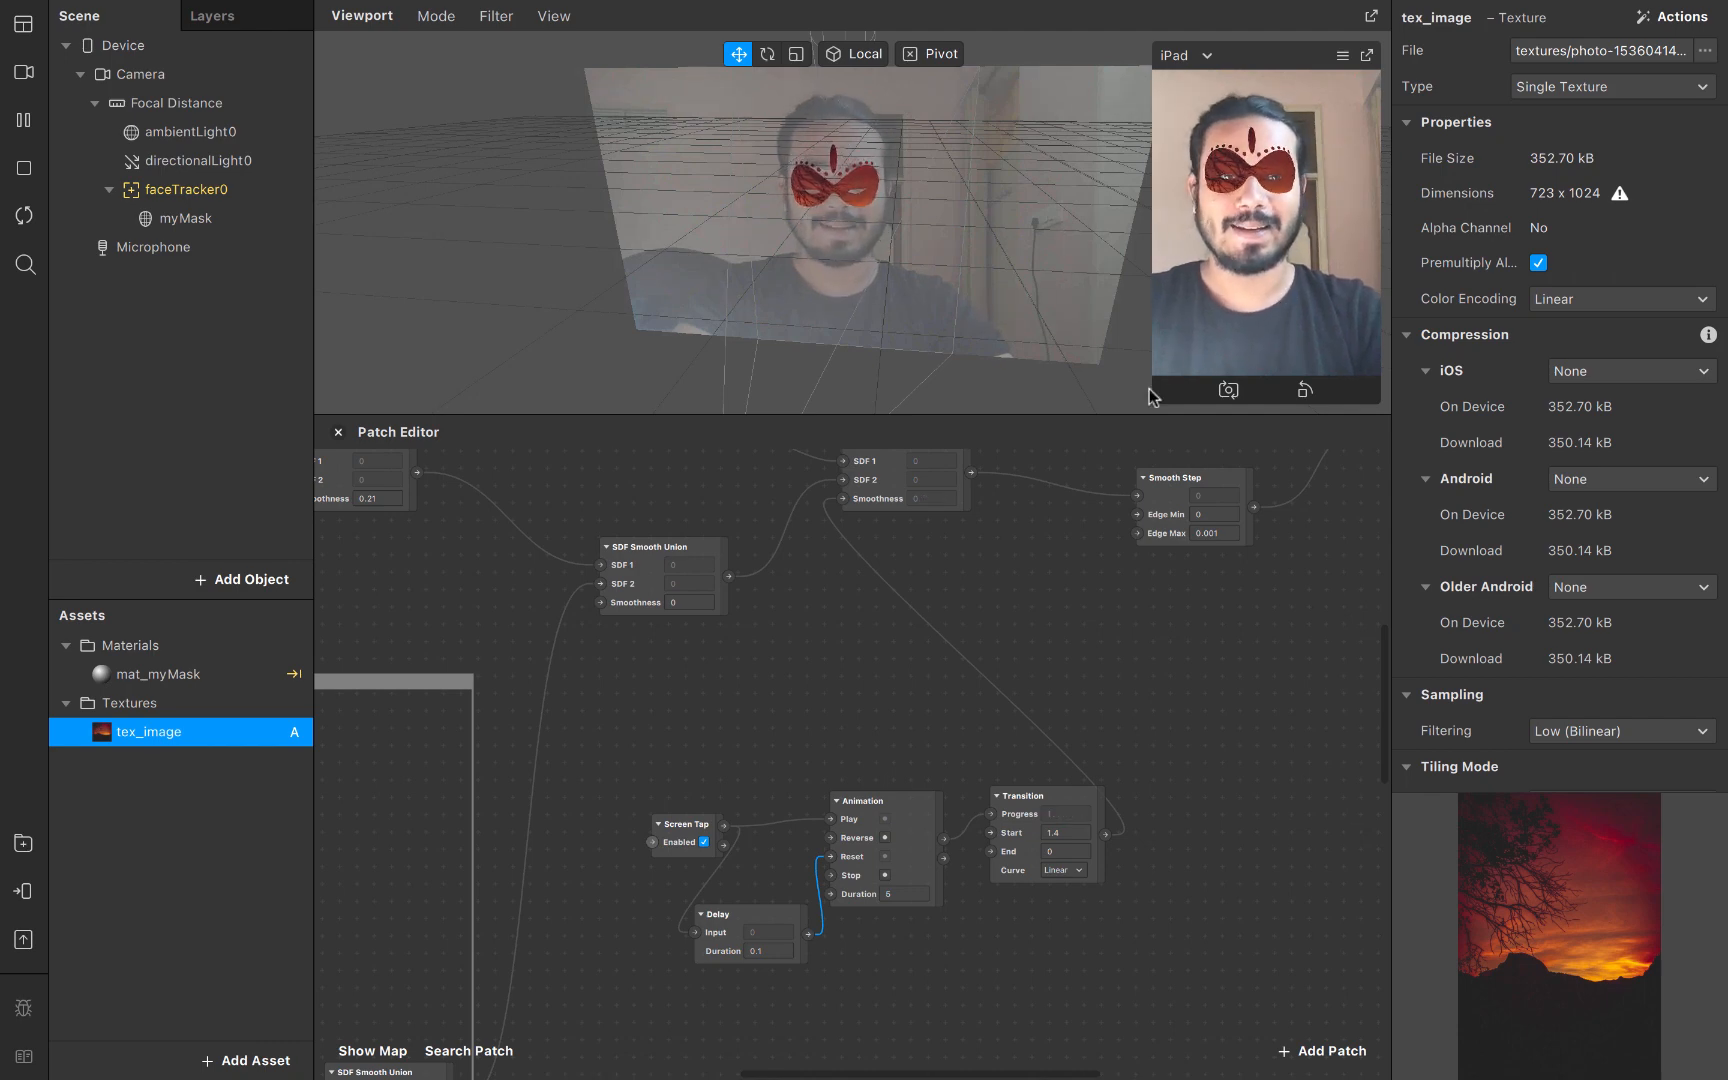
scroll(927, 656, "down", 5)
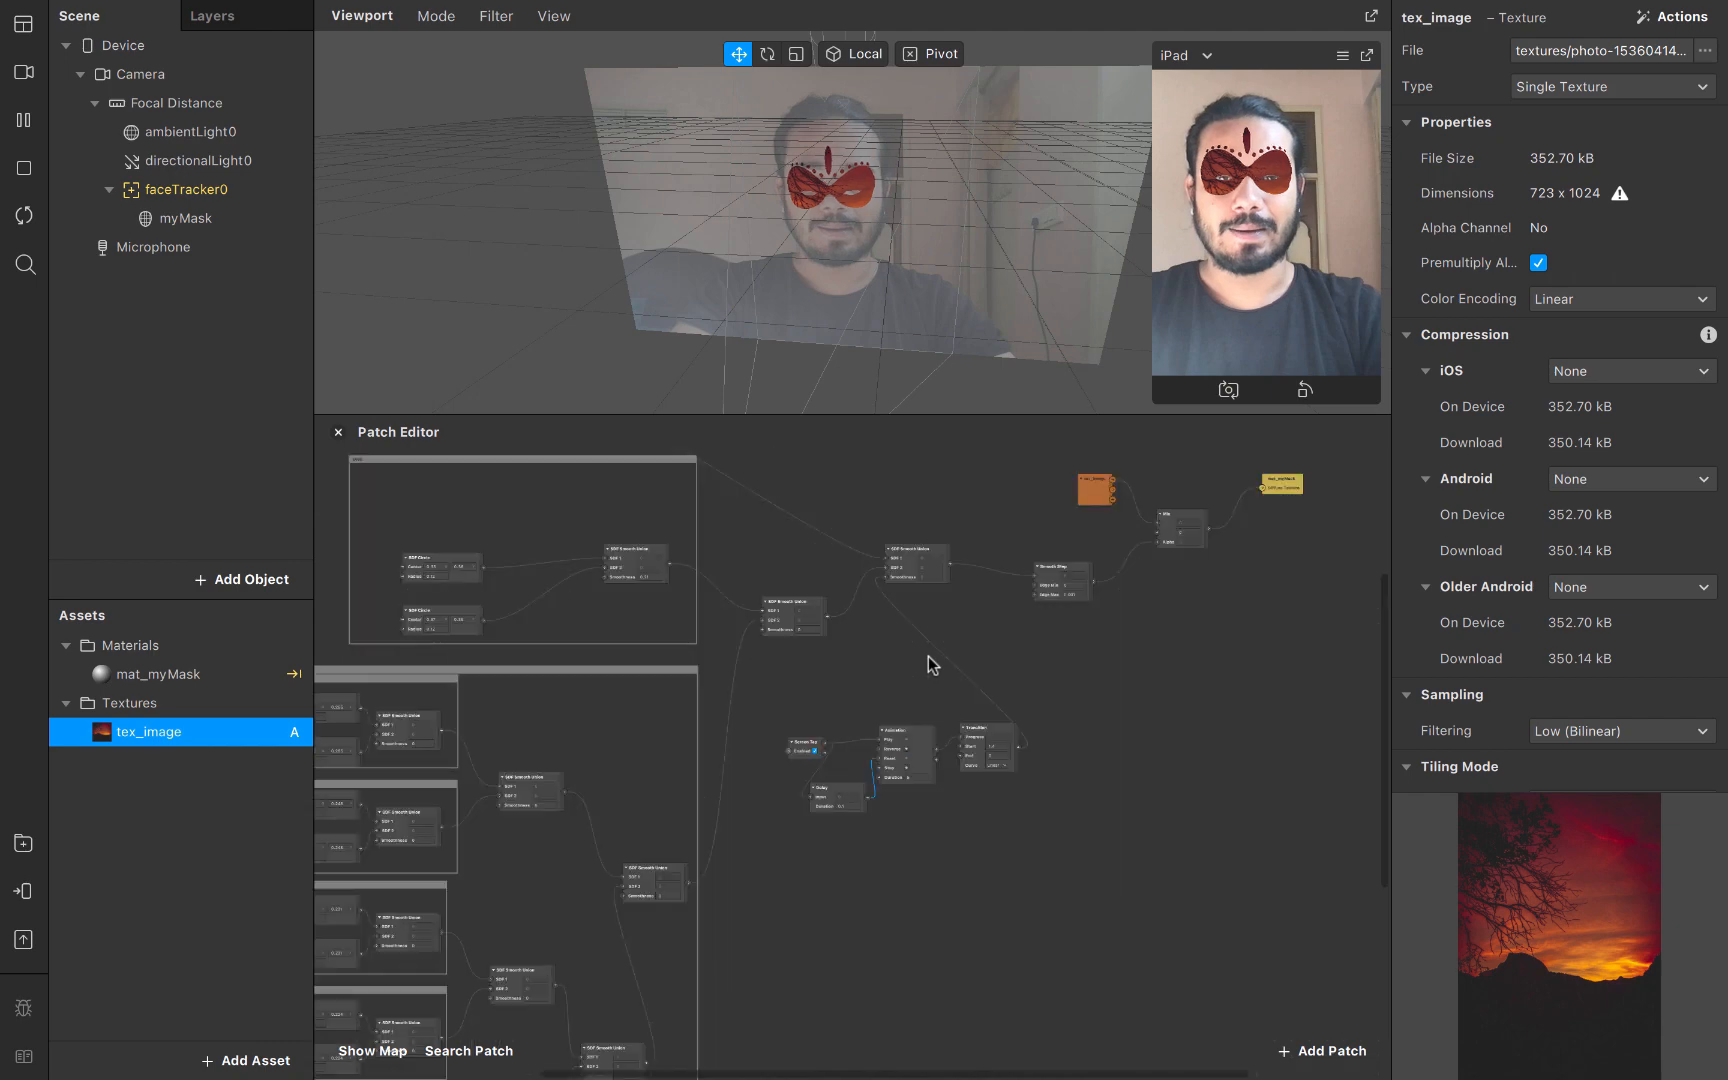
scroll(927, 656, "down", 3)
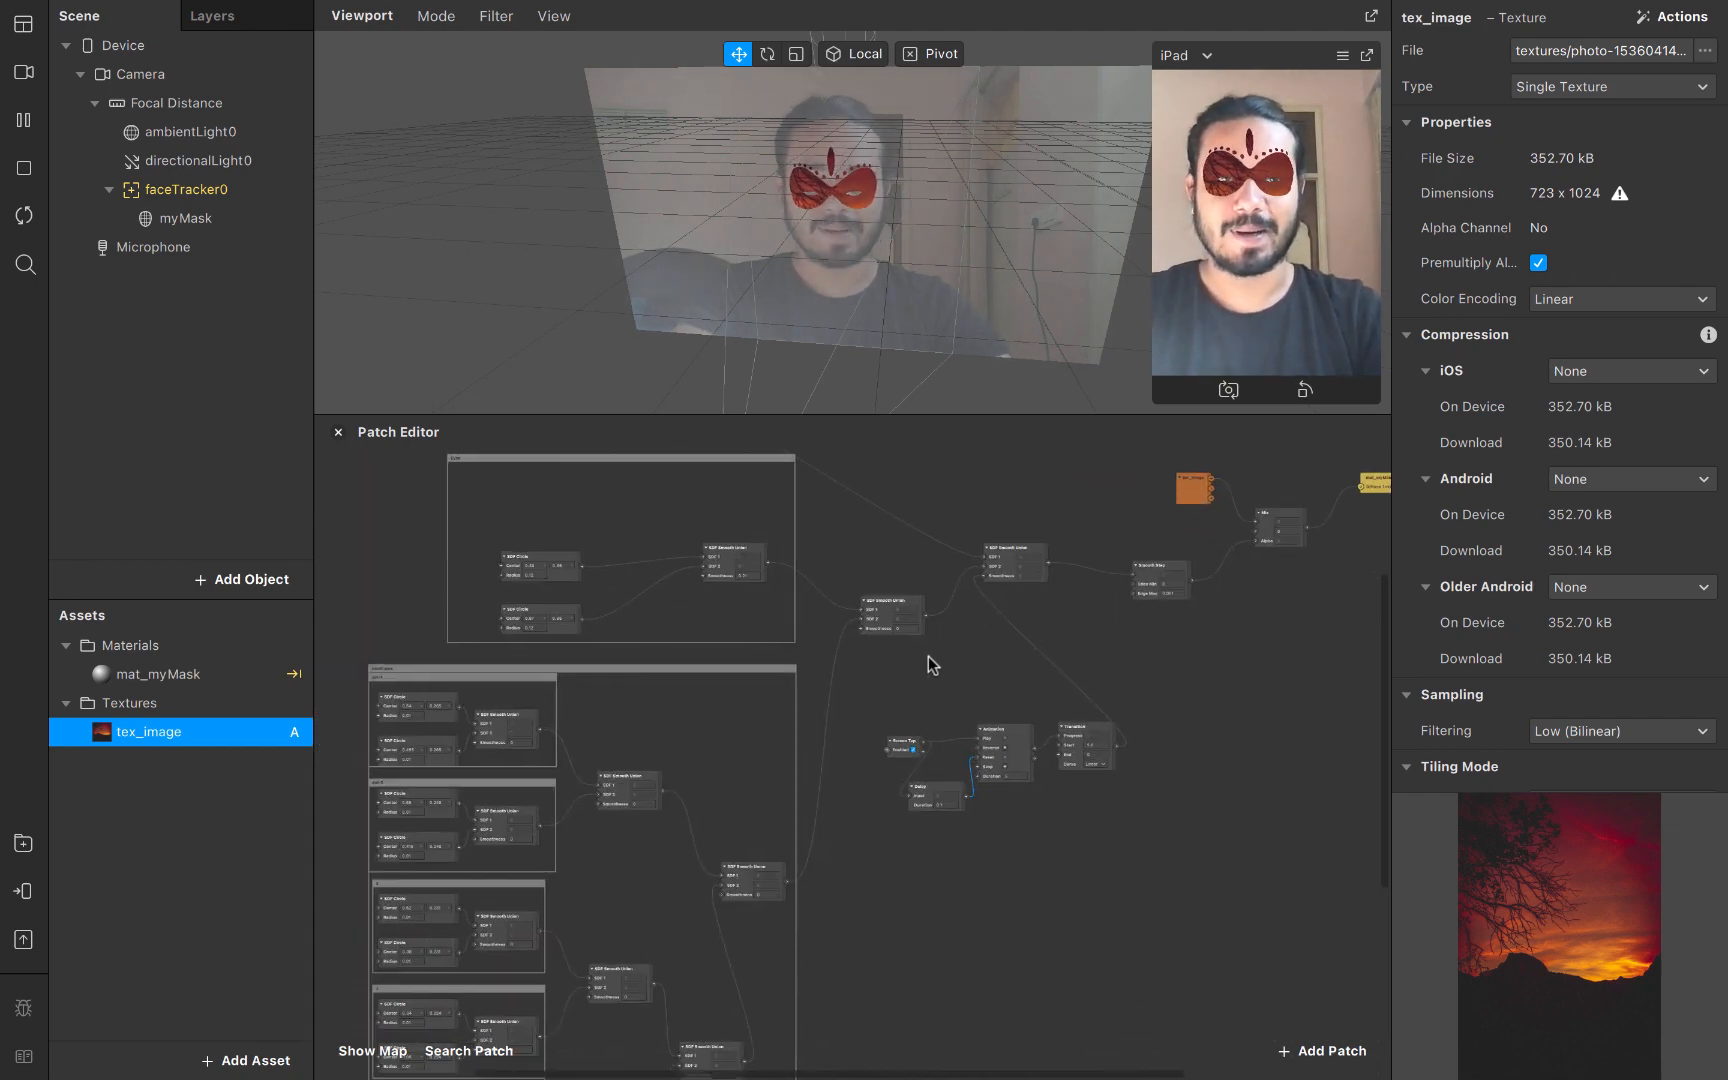
scroll(927, 656, "up", 5)
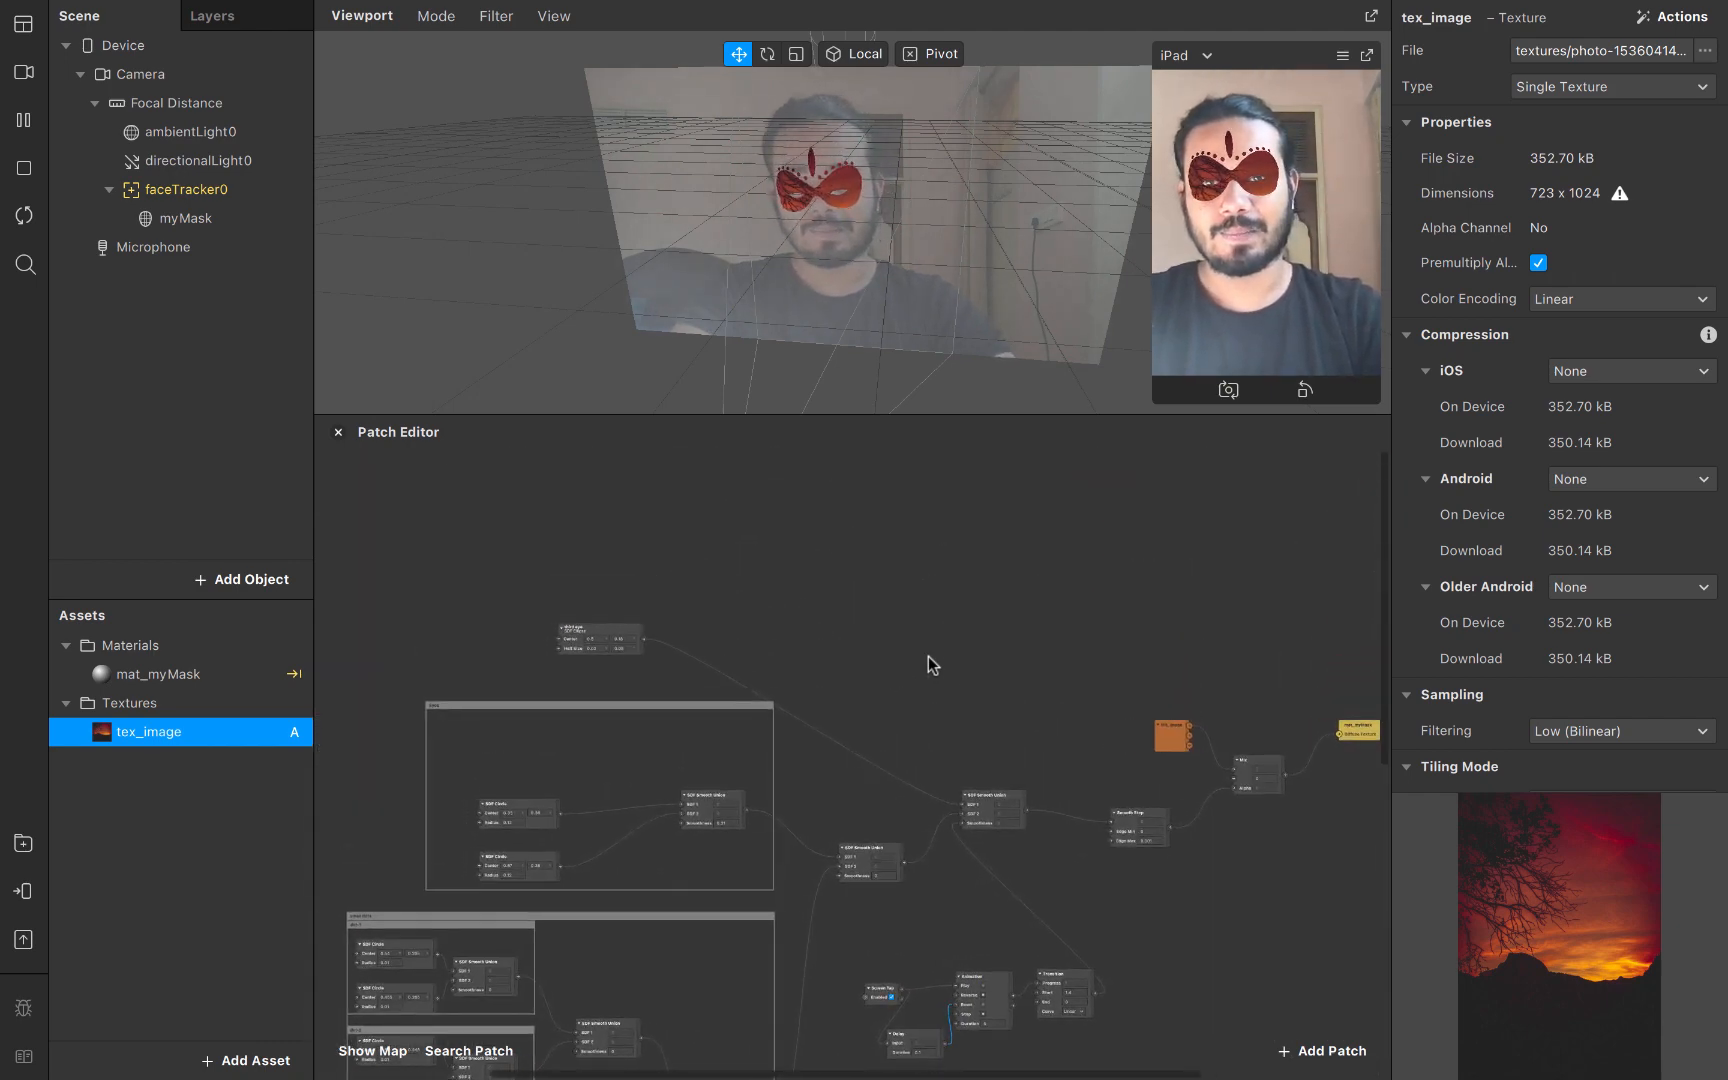
scroll(927, 656, "up", 4)
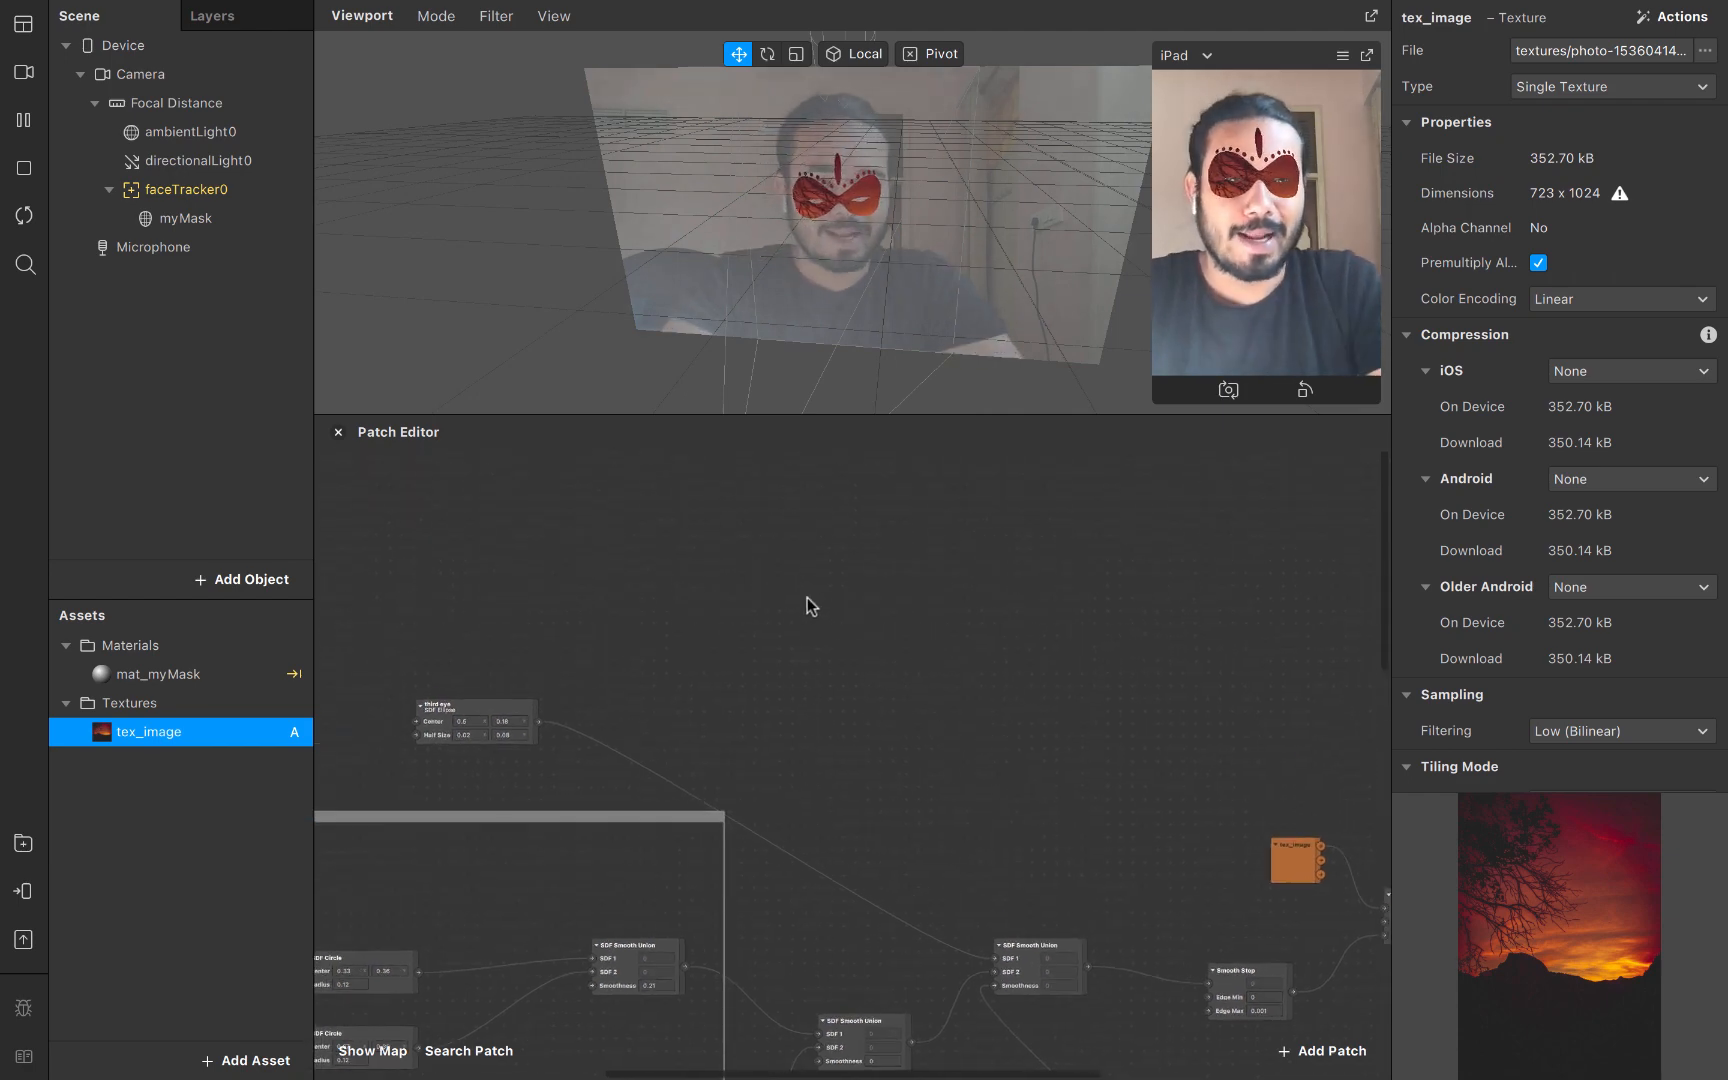
Search the AR Library's patch assets for "adjust color", import the free Adjust Colors asset, and close the library
left_click(24, 843)
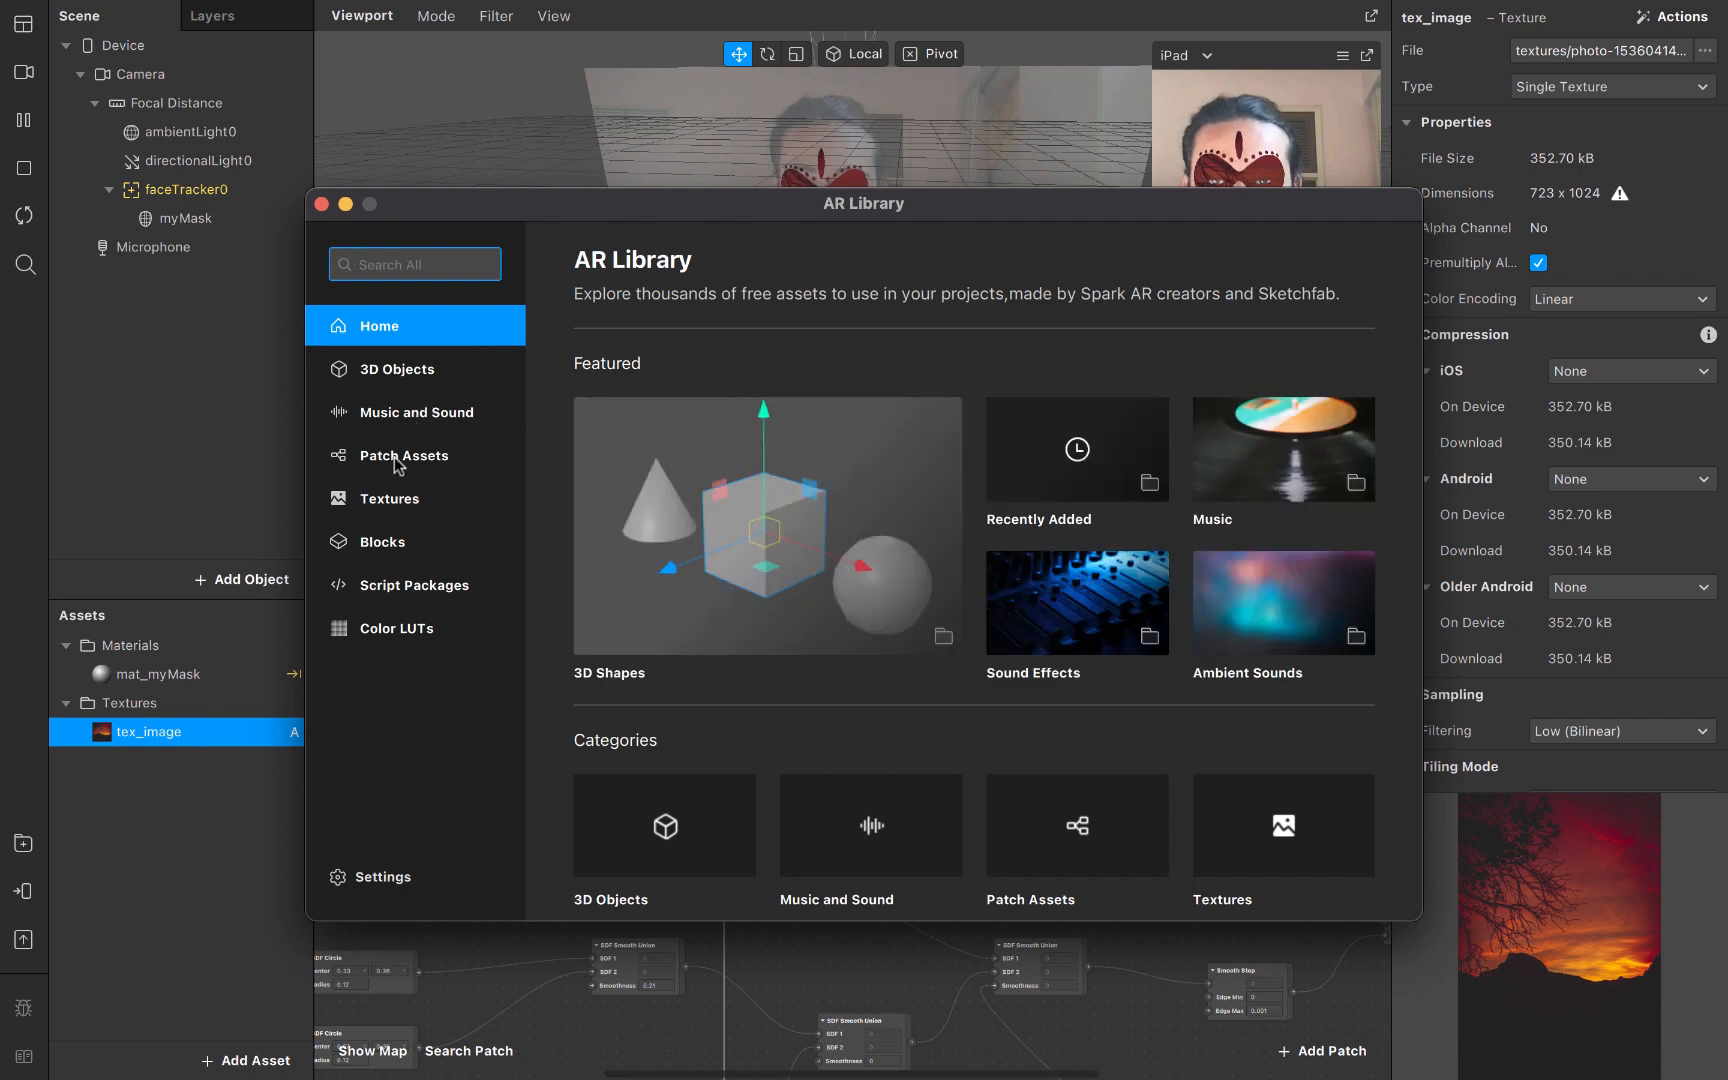
left_click(398, 457)
left_click(429, 268)
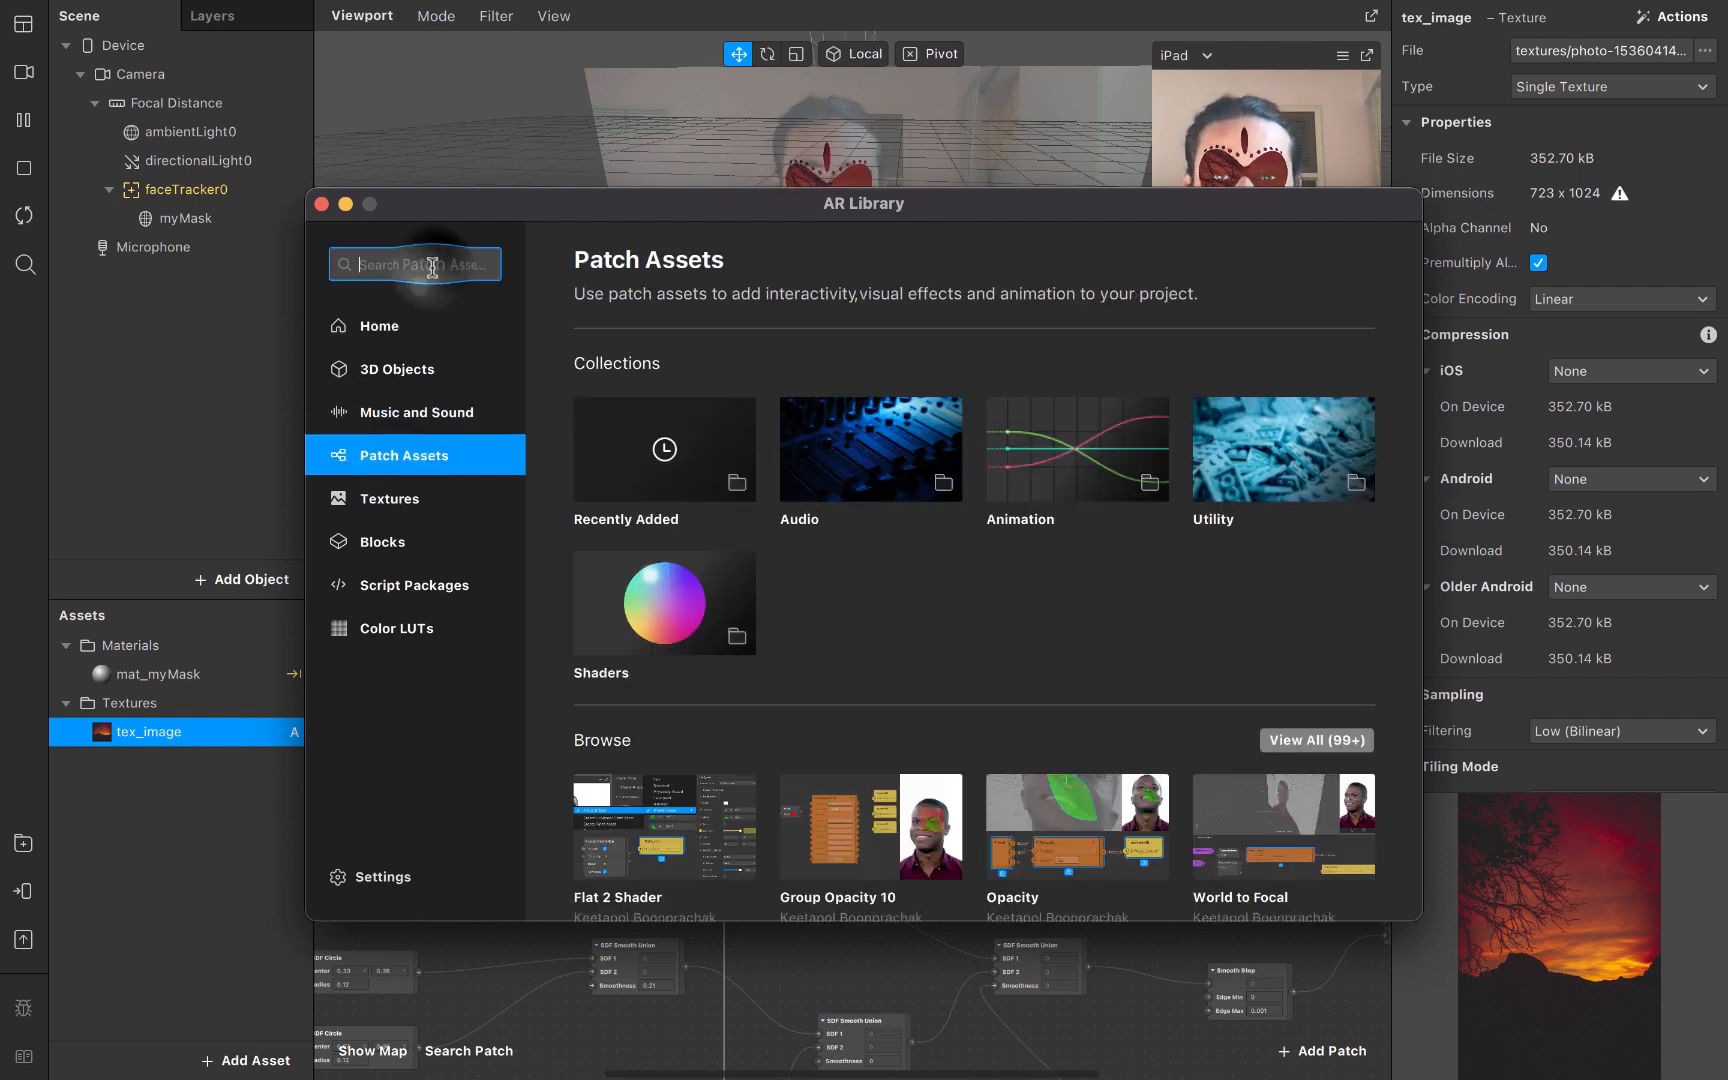
type("adjust col")
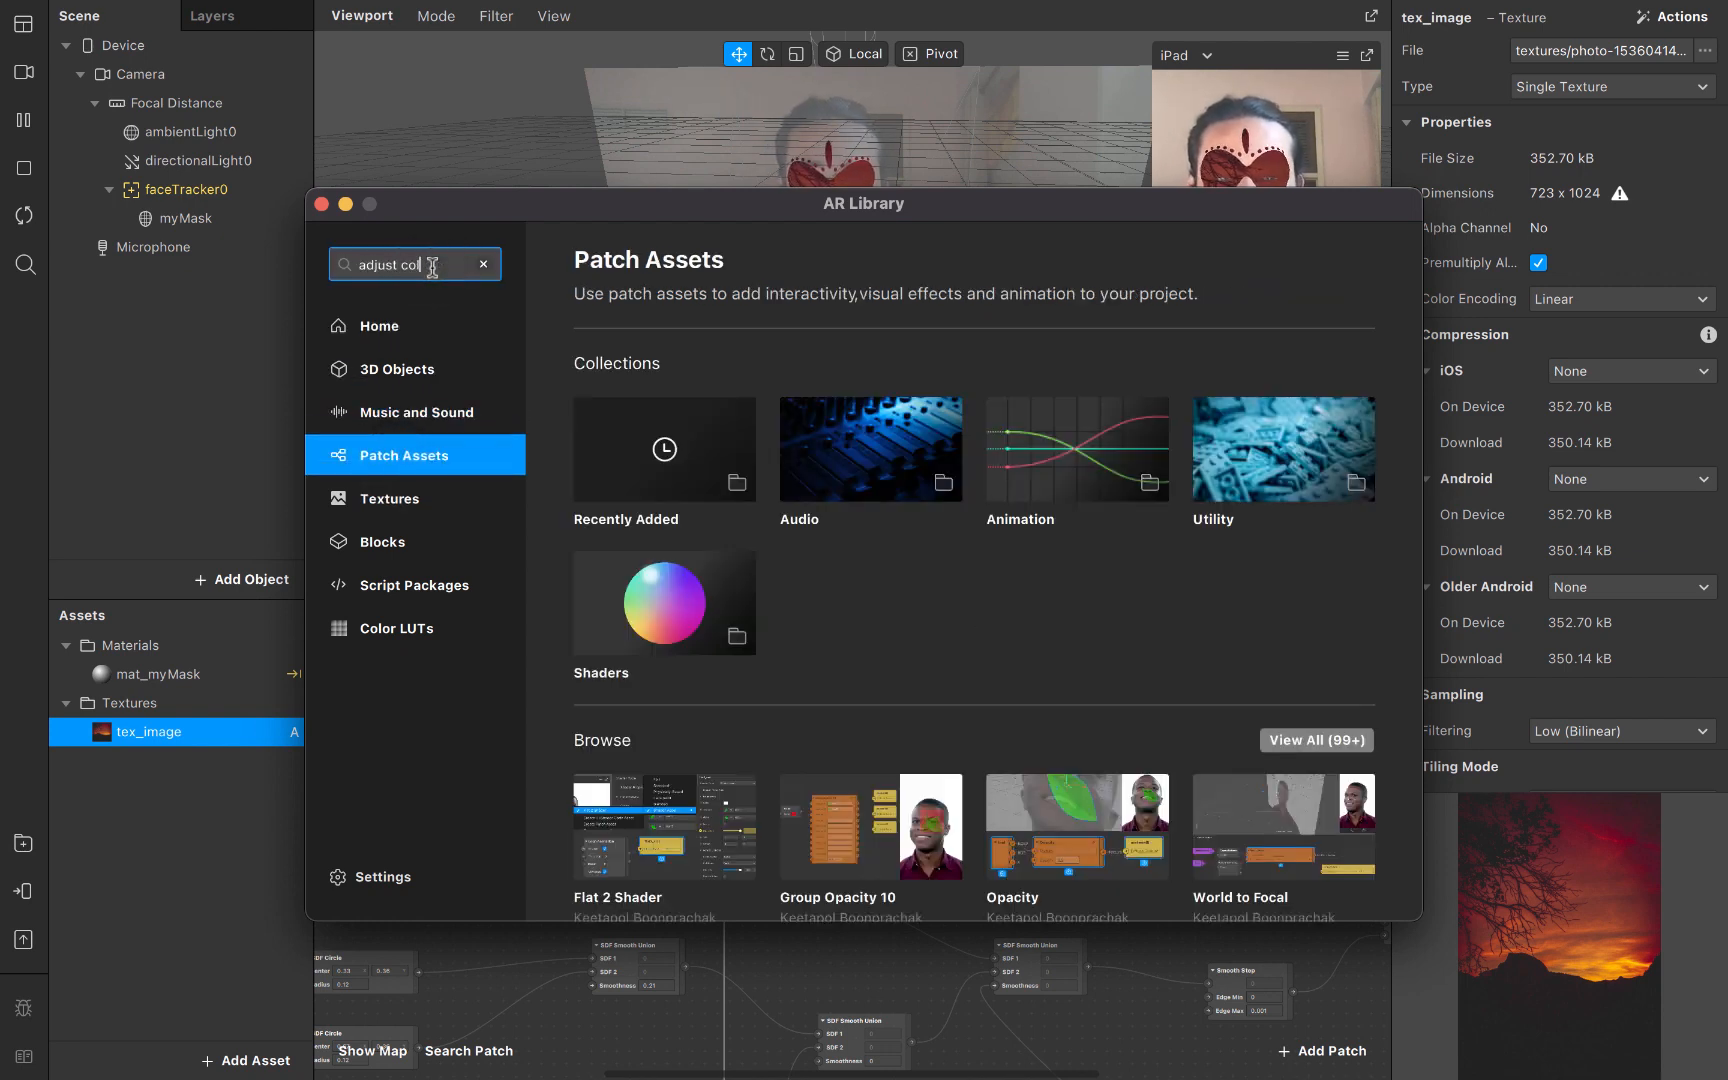
type("or")
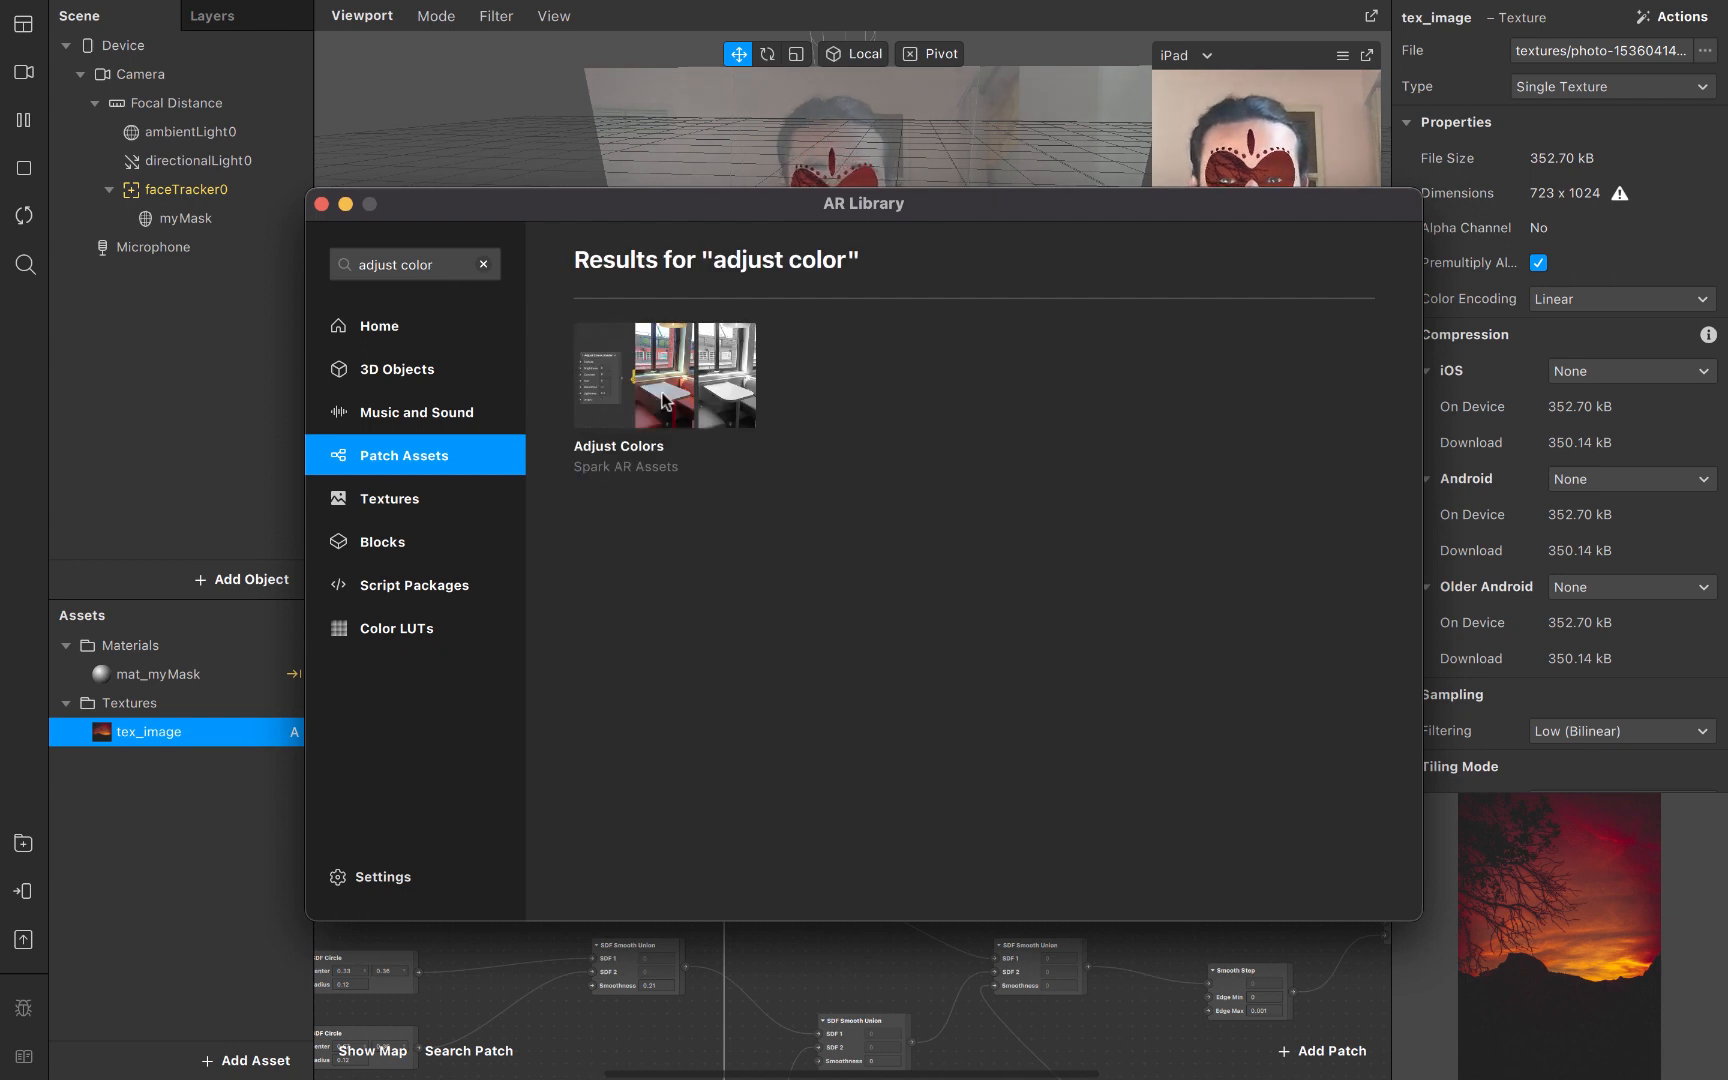
left_click(663, 402)
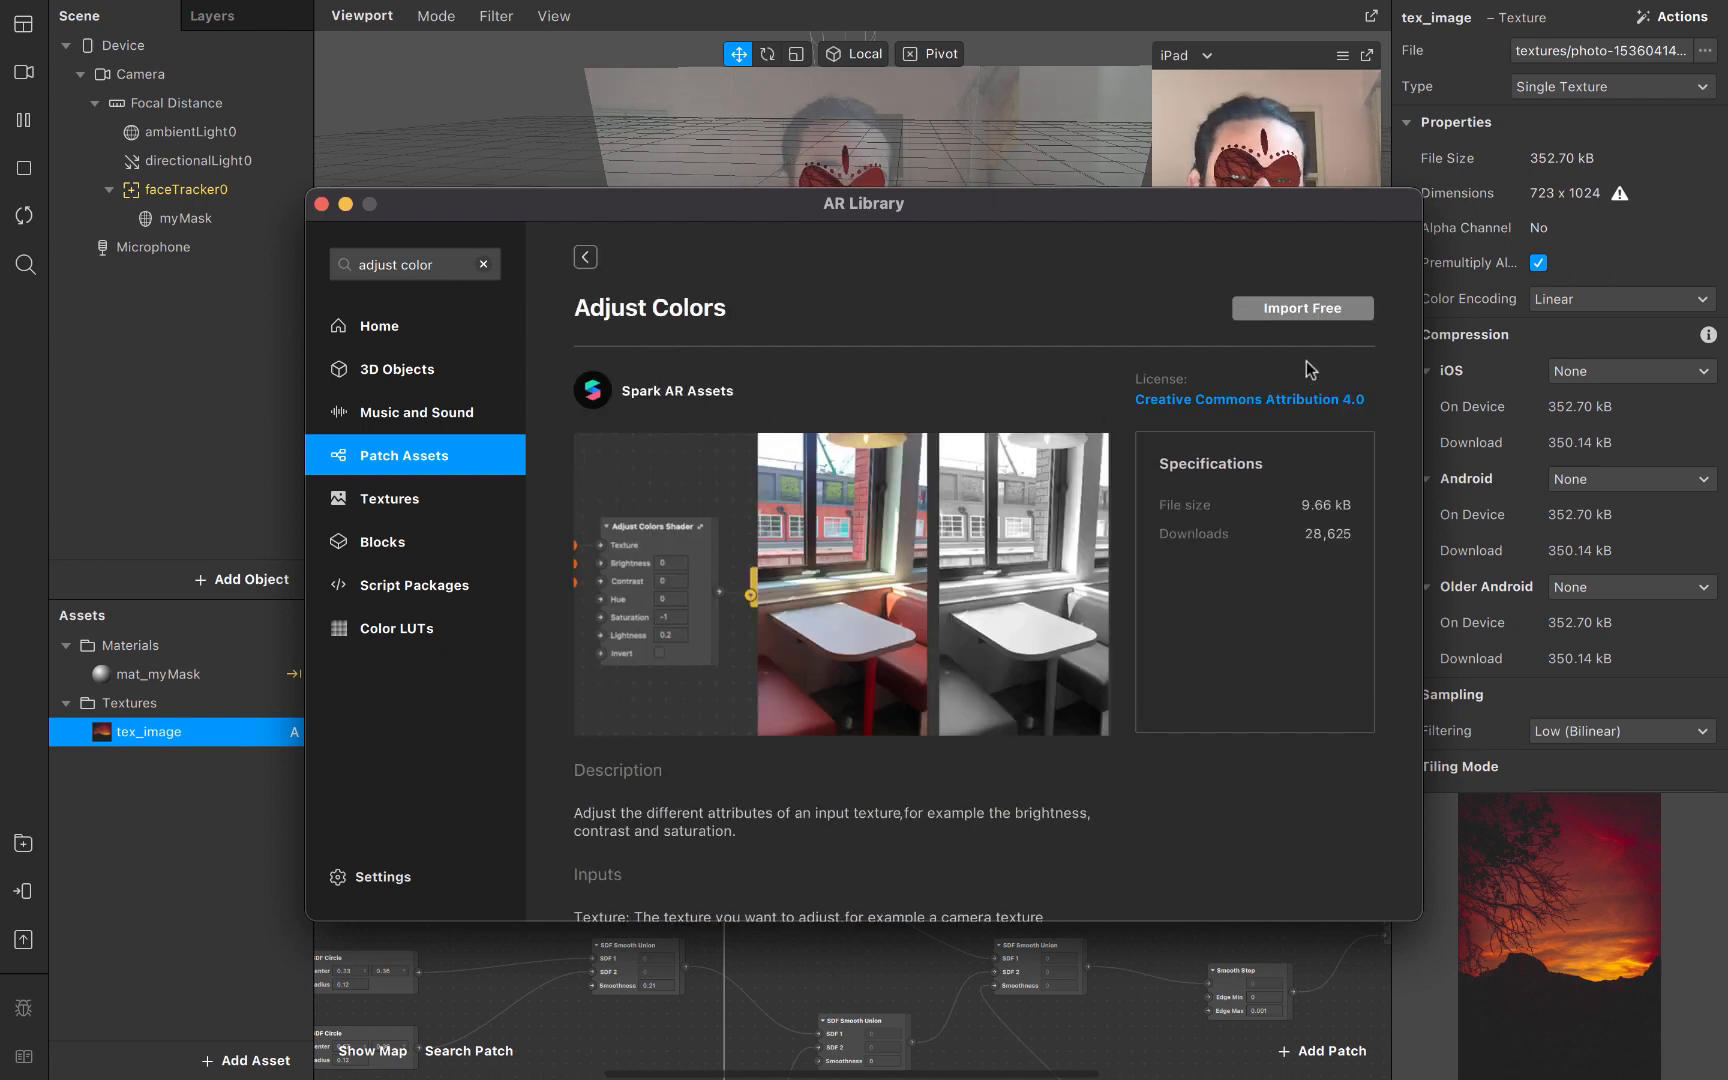
left_click(322, 205)
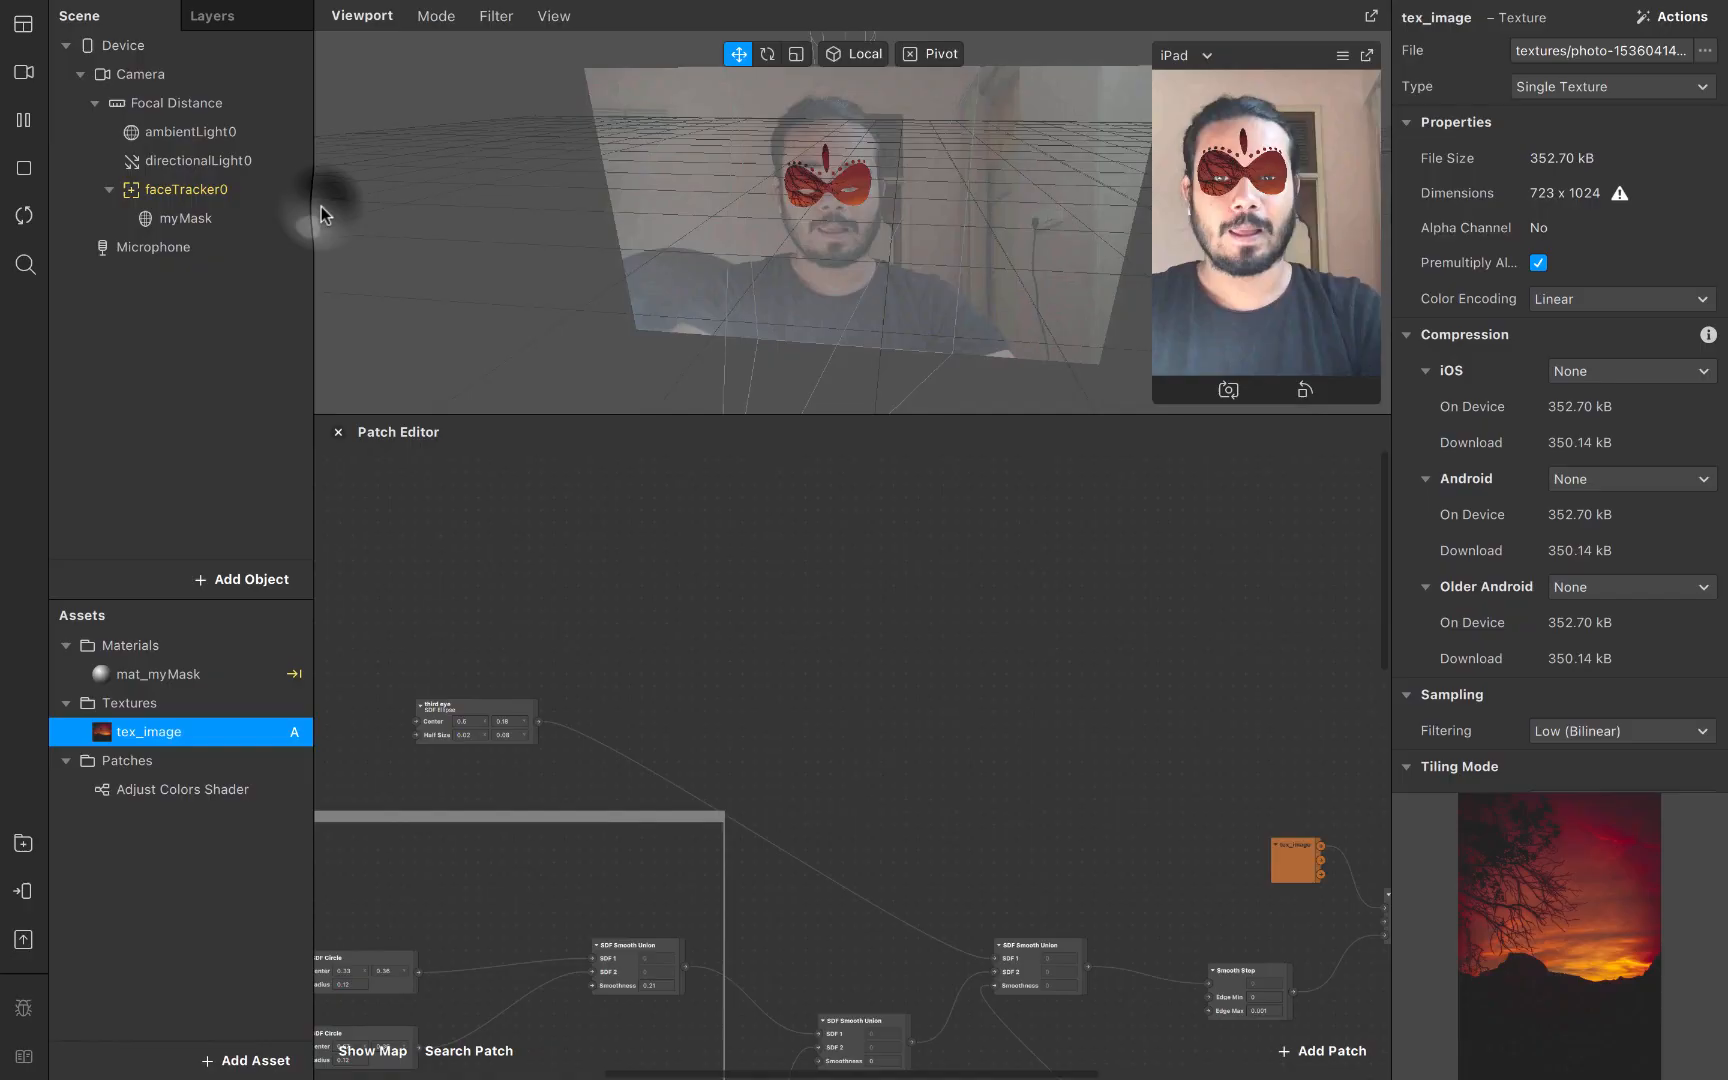
Place the Adjust Colors Shader patch in the empty area above the existing patch graph
left_click(195, 790)
left_click_drag(232, 796, 859, 609)
scroll(940, 752, "up", 3)
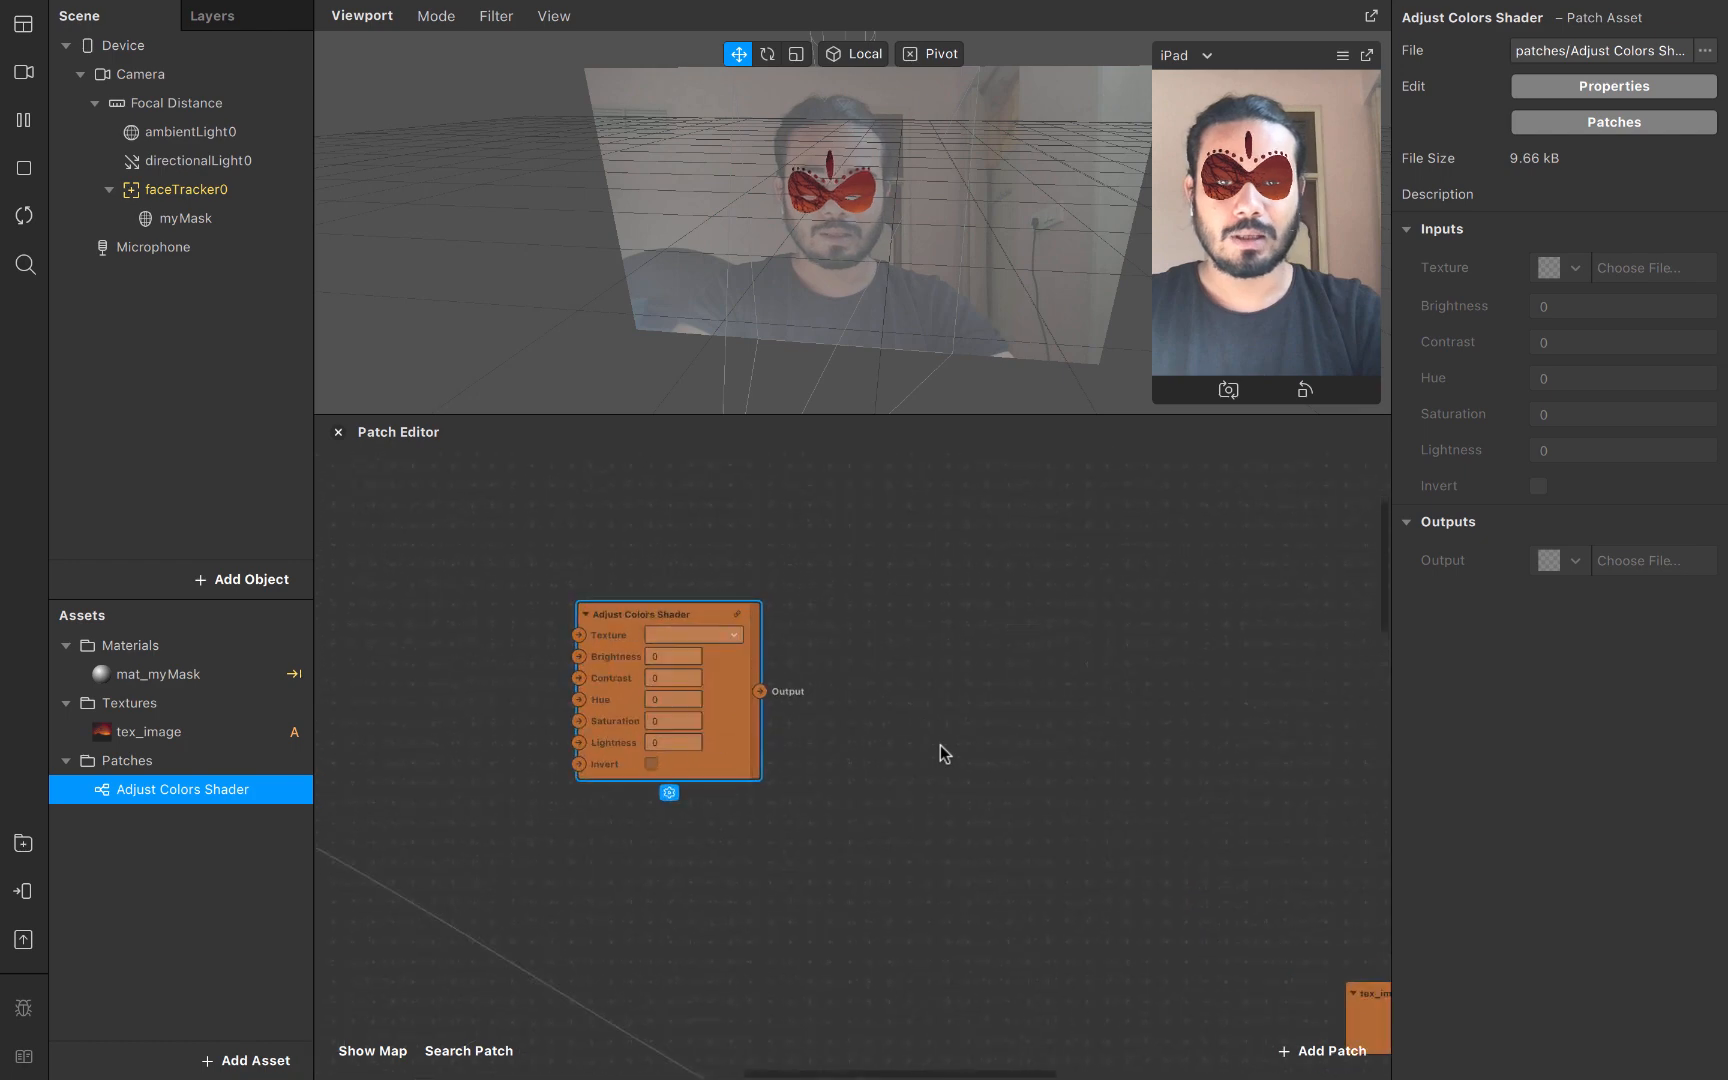
left_click_drag(705, 695, 887, 605)
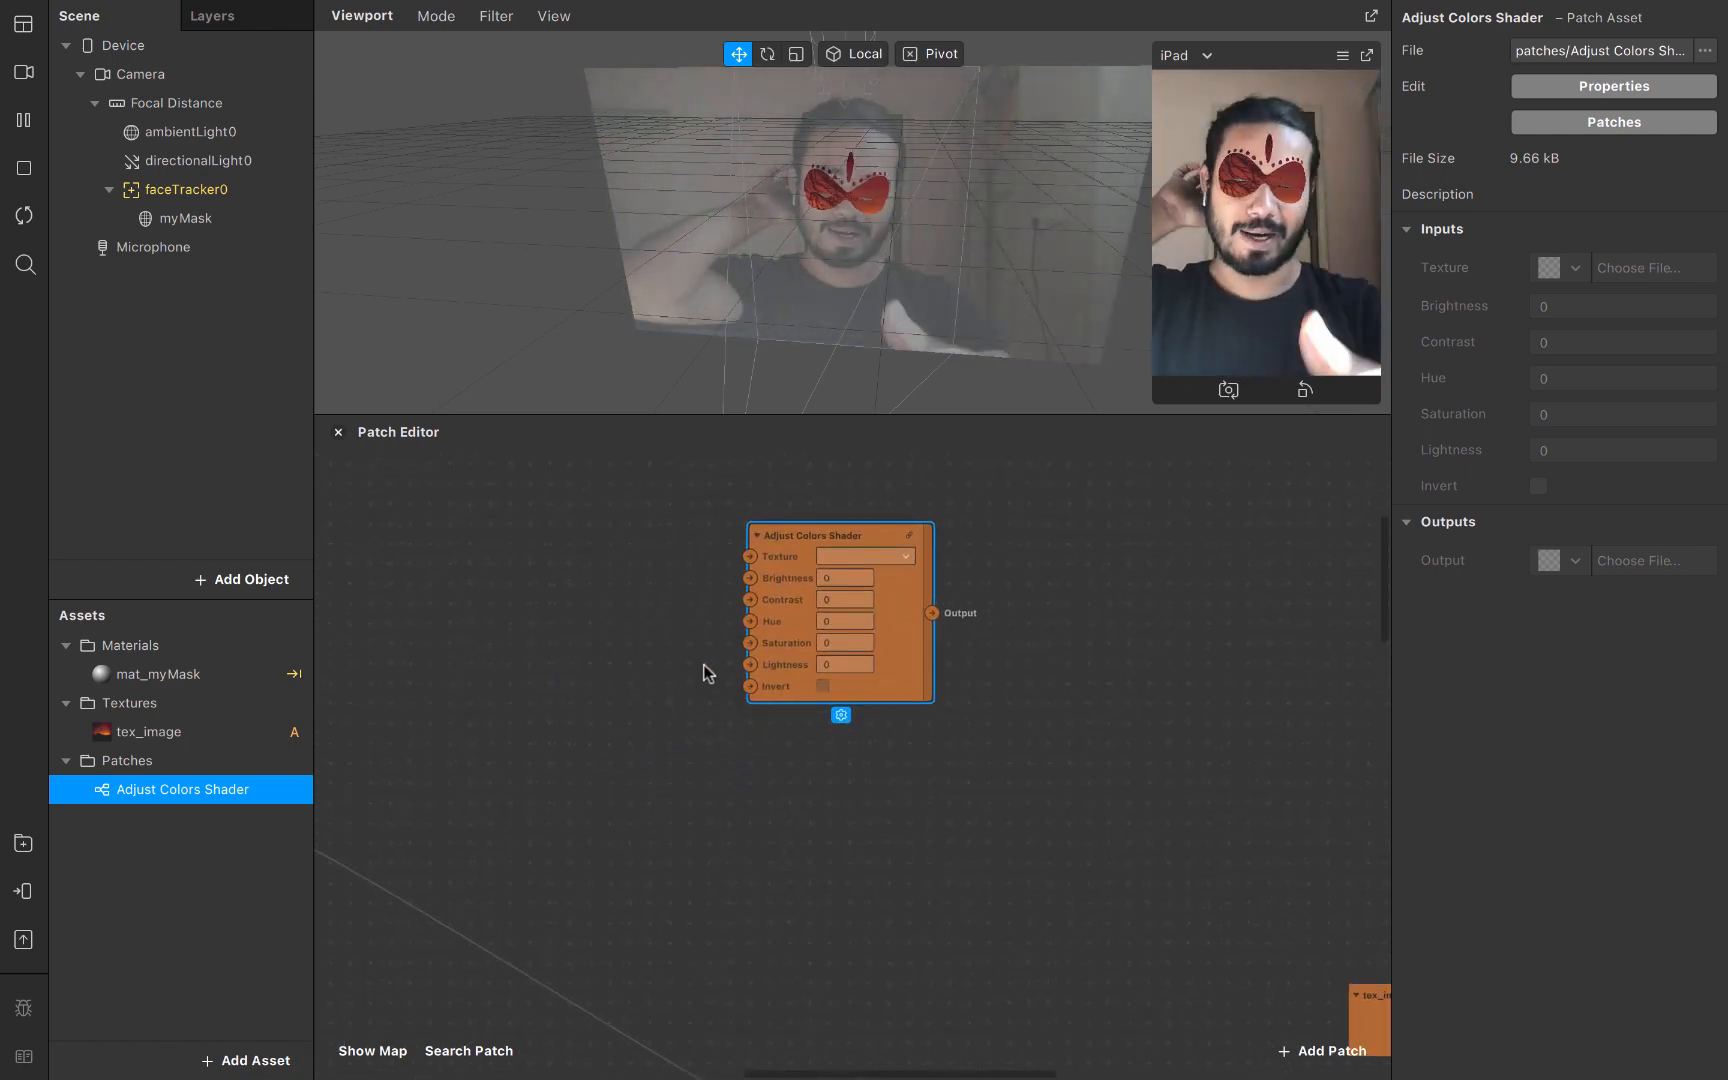
Add a Rectangle object to the scene
left_click(197, 585)
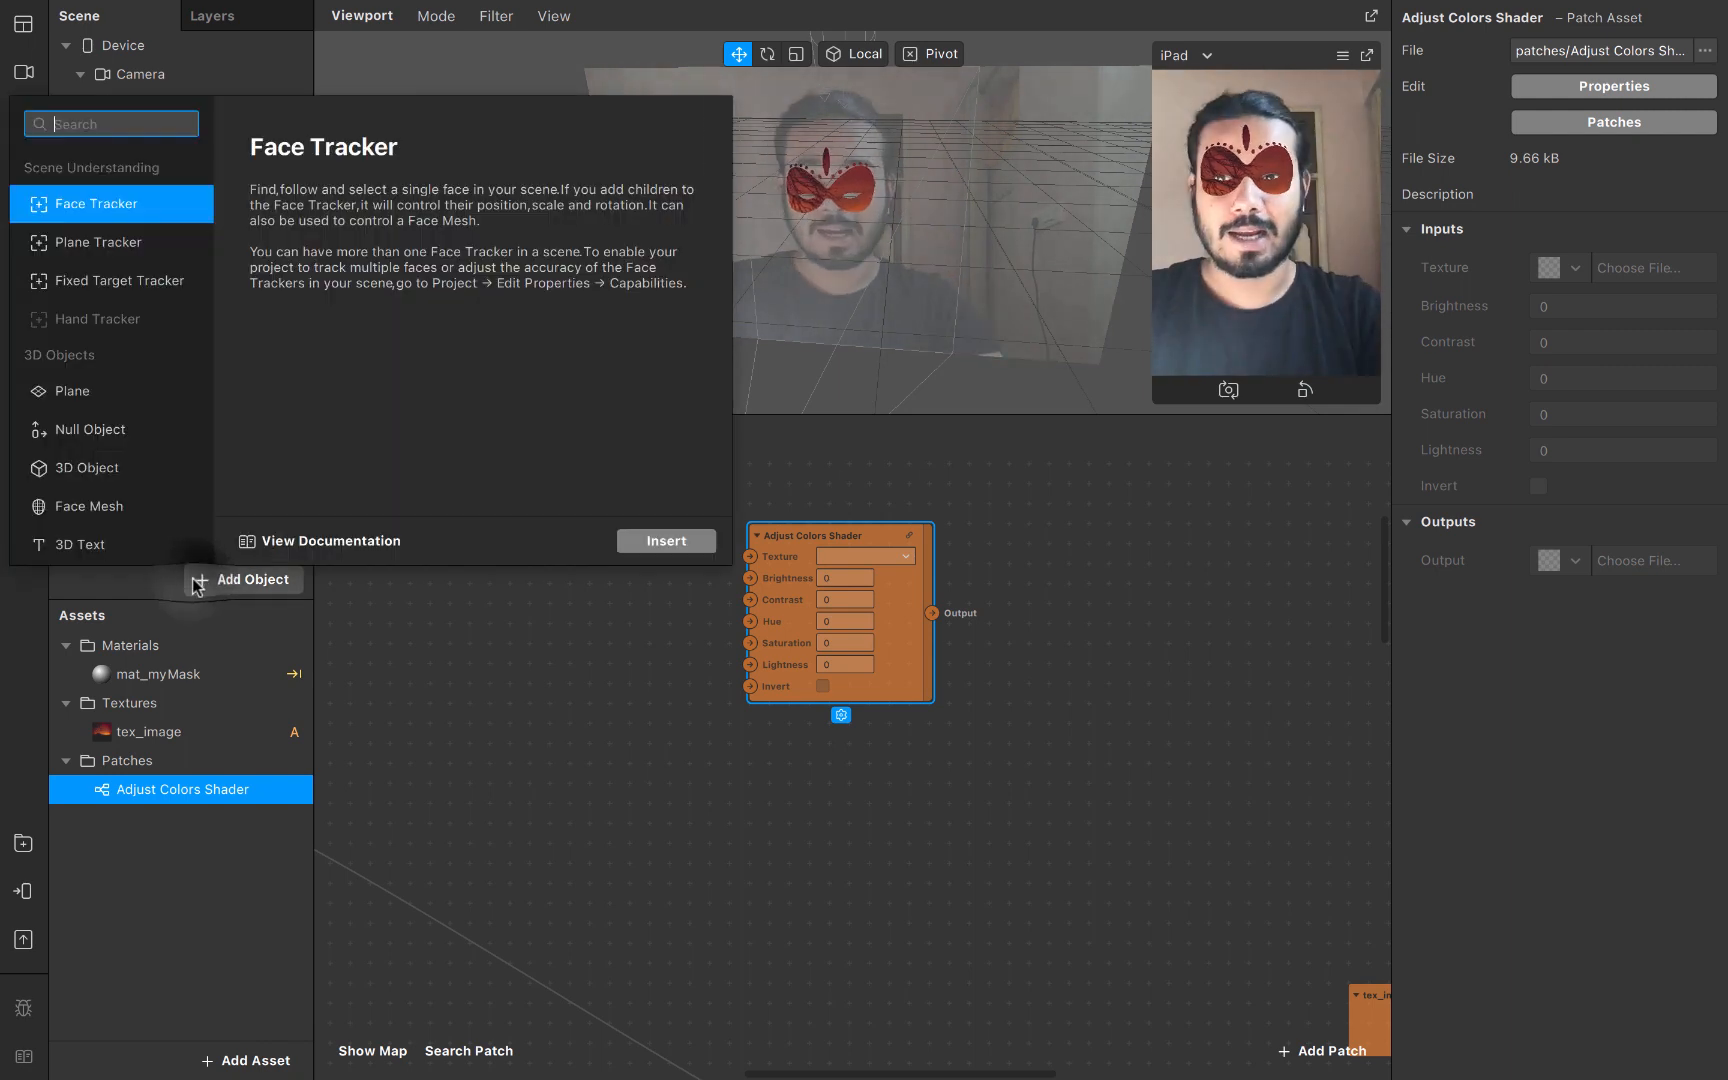
type("rec")
key("Escape")
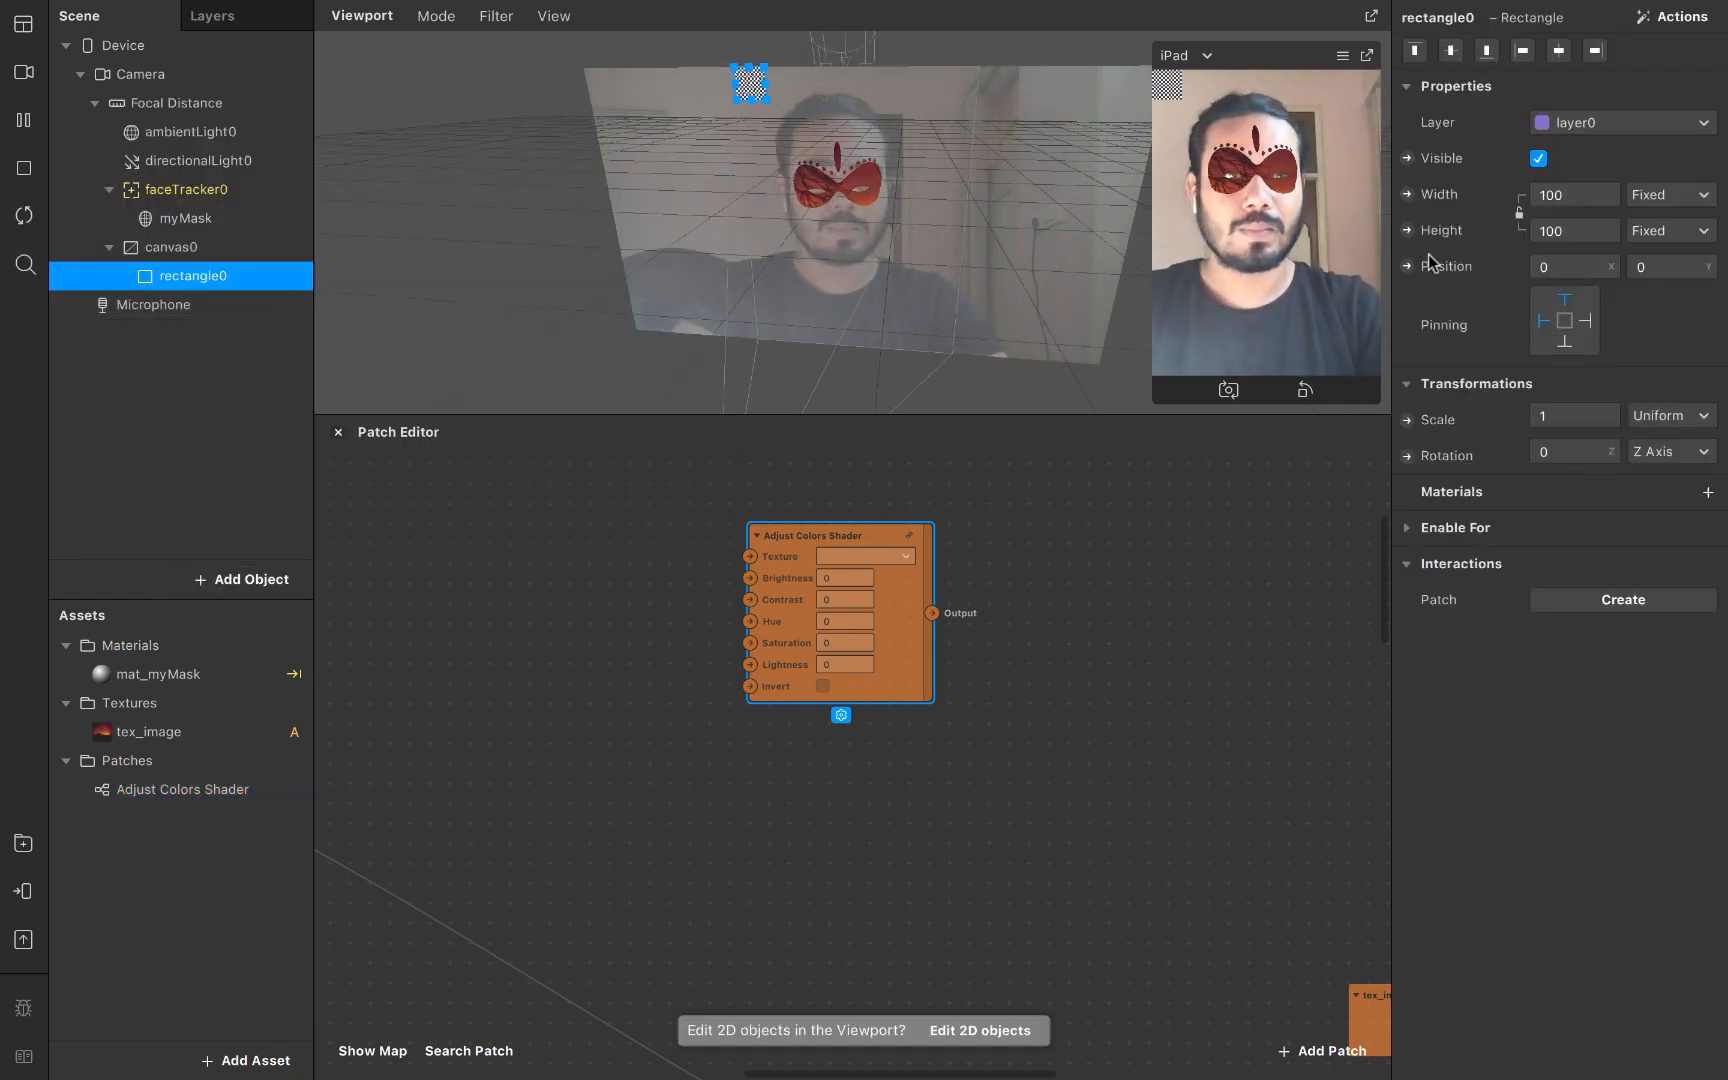
Make the rectangle fill the full width and full height of its canvas
left_click(1581, 199)
left_click(1575, 232)
left_click(1574, 233)
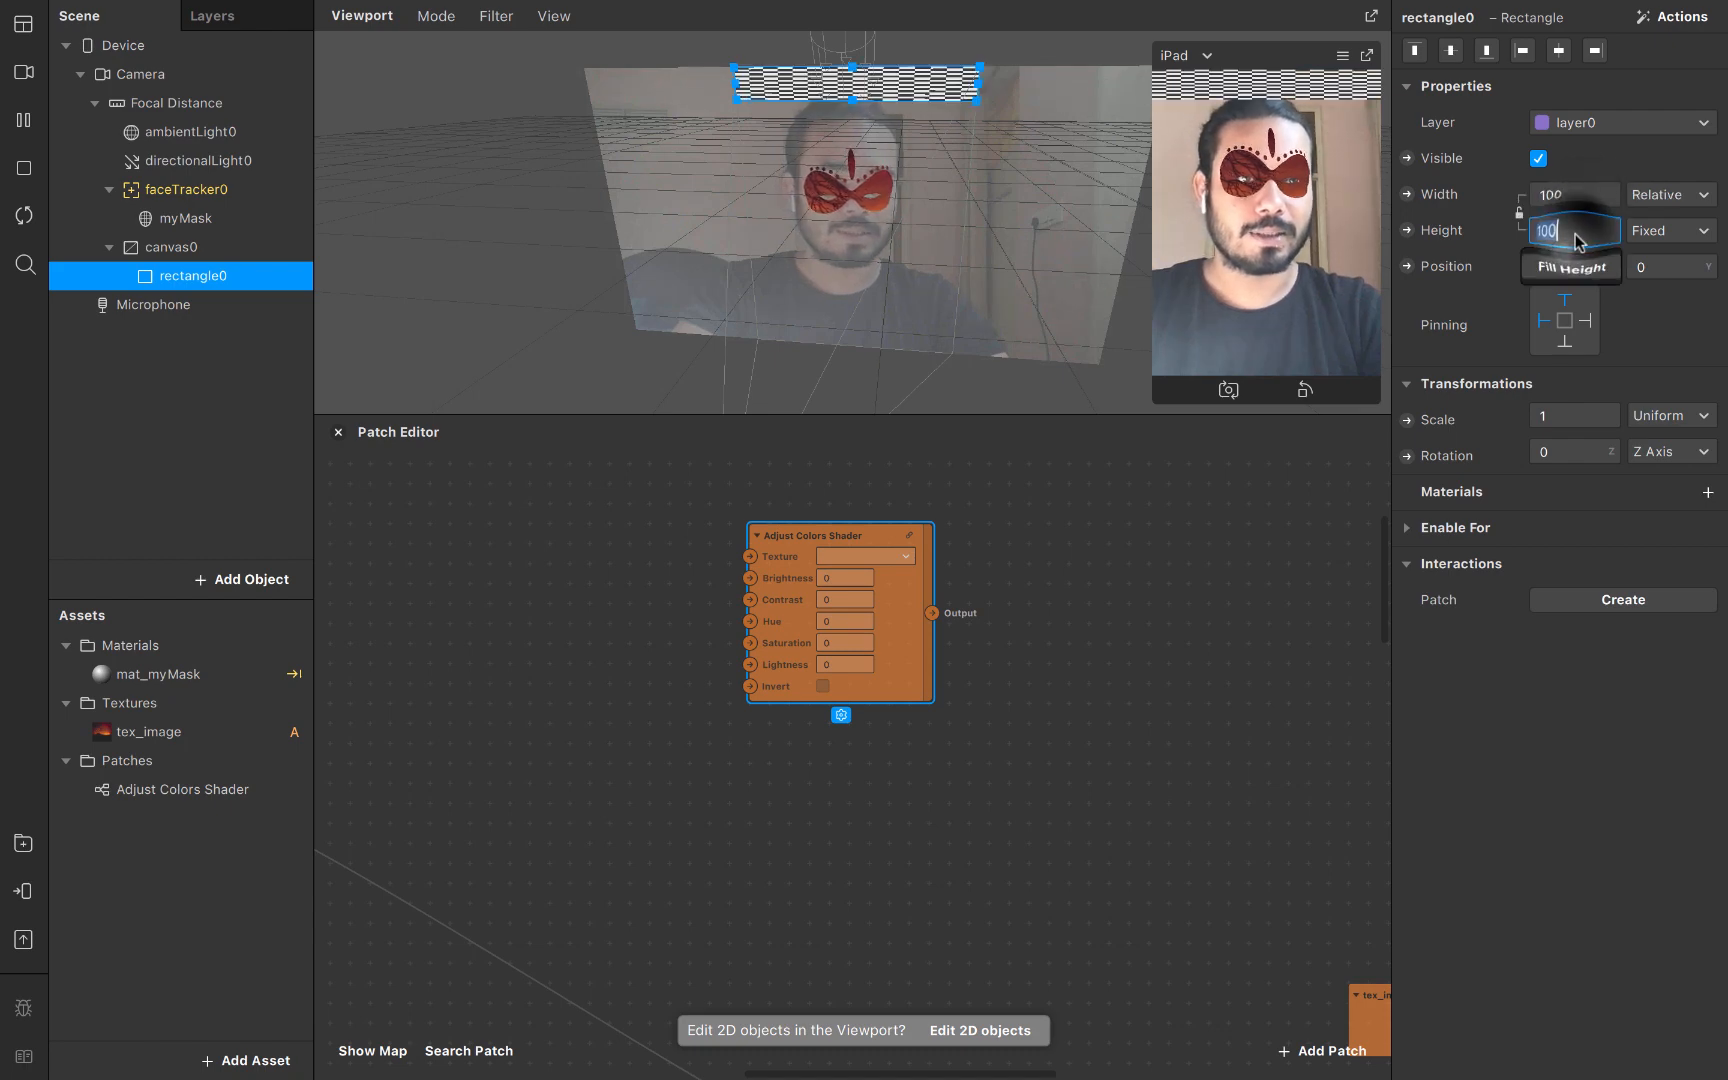
left_click(1575, 266)
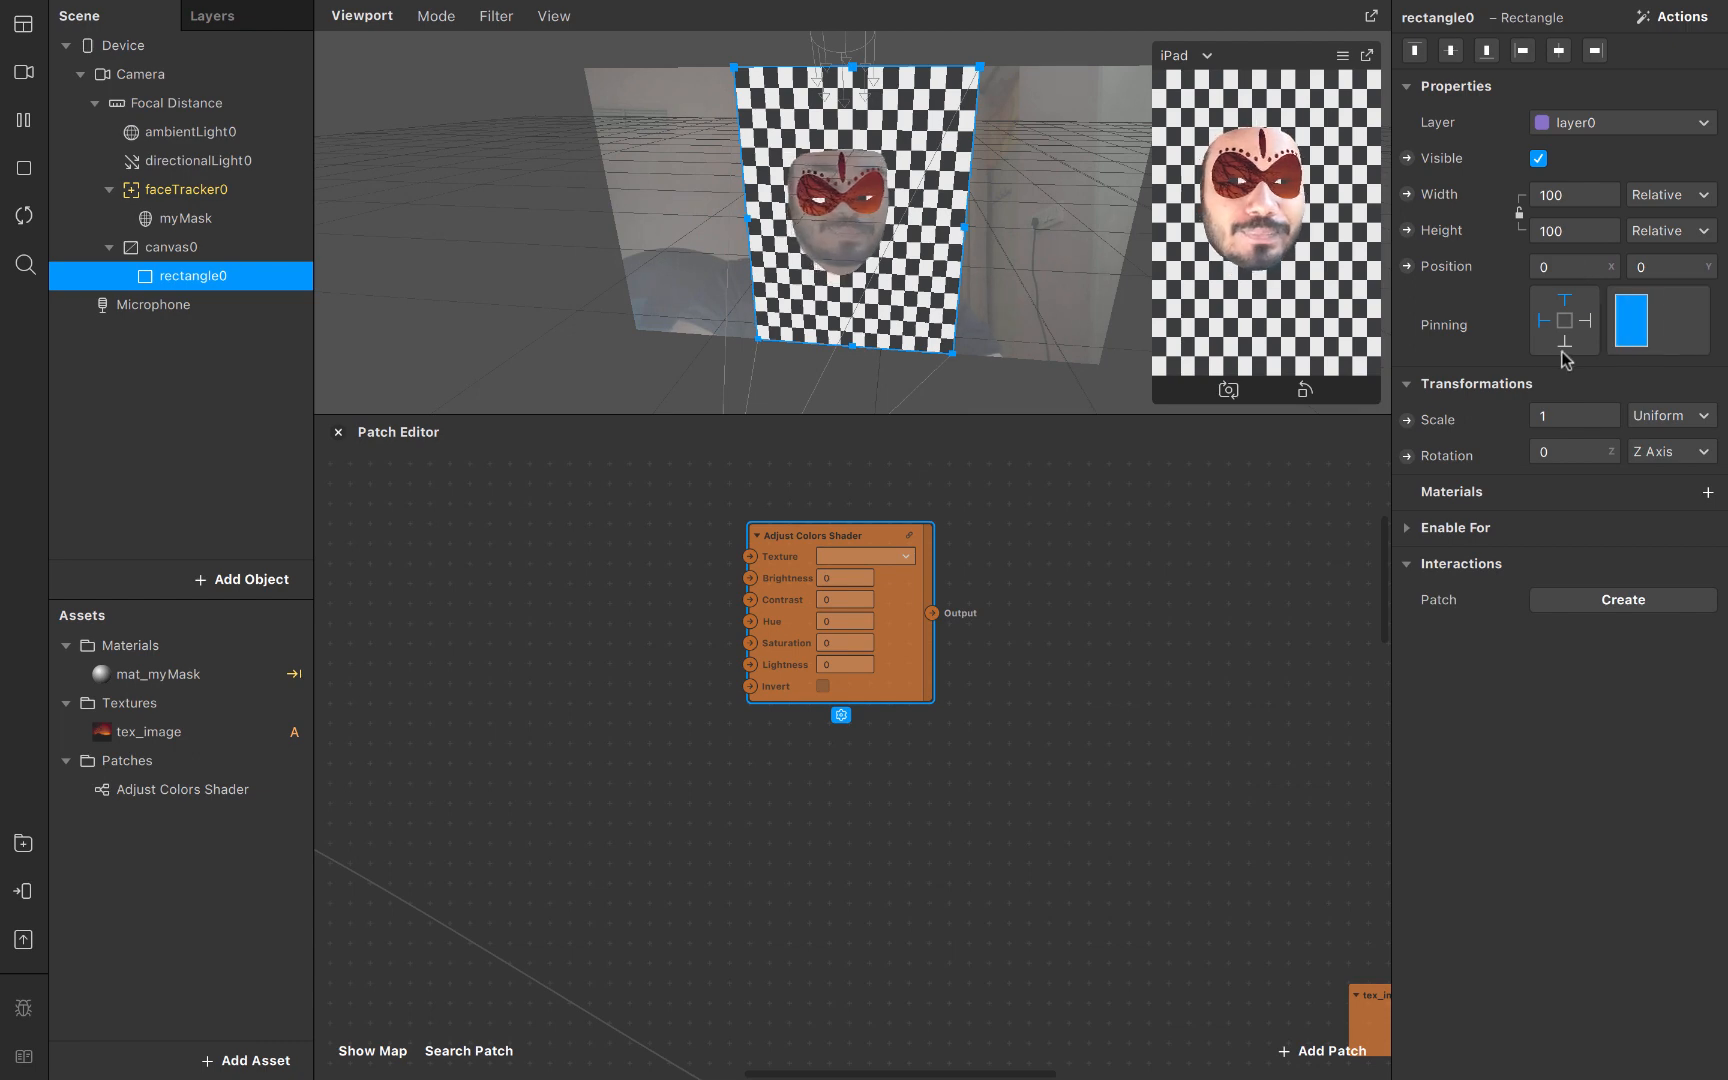
Create a new material for the full-screen rectangle instead of reusing mat_myMask
left_click(1708, 492)
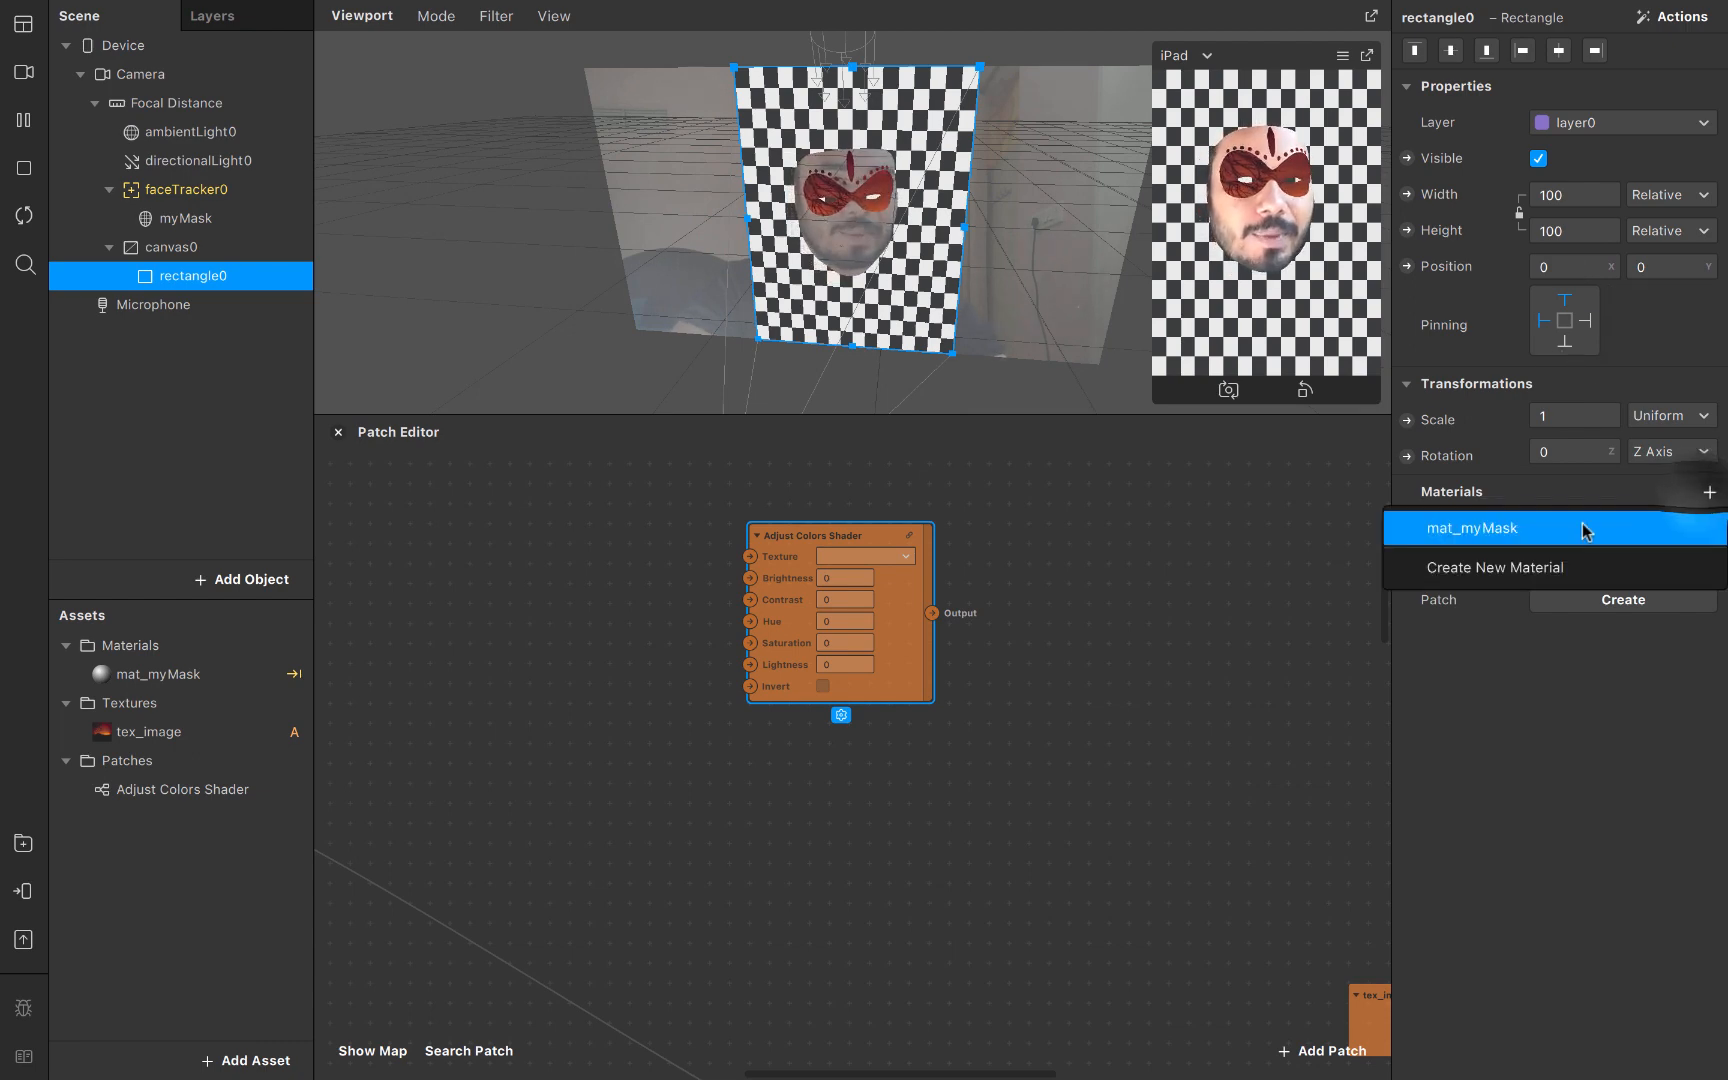
left_click(1527, 568)
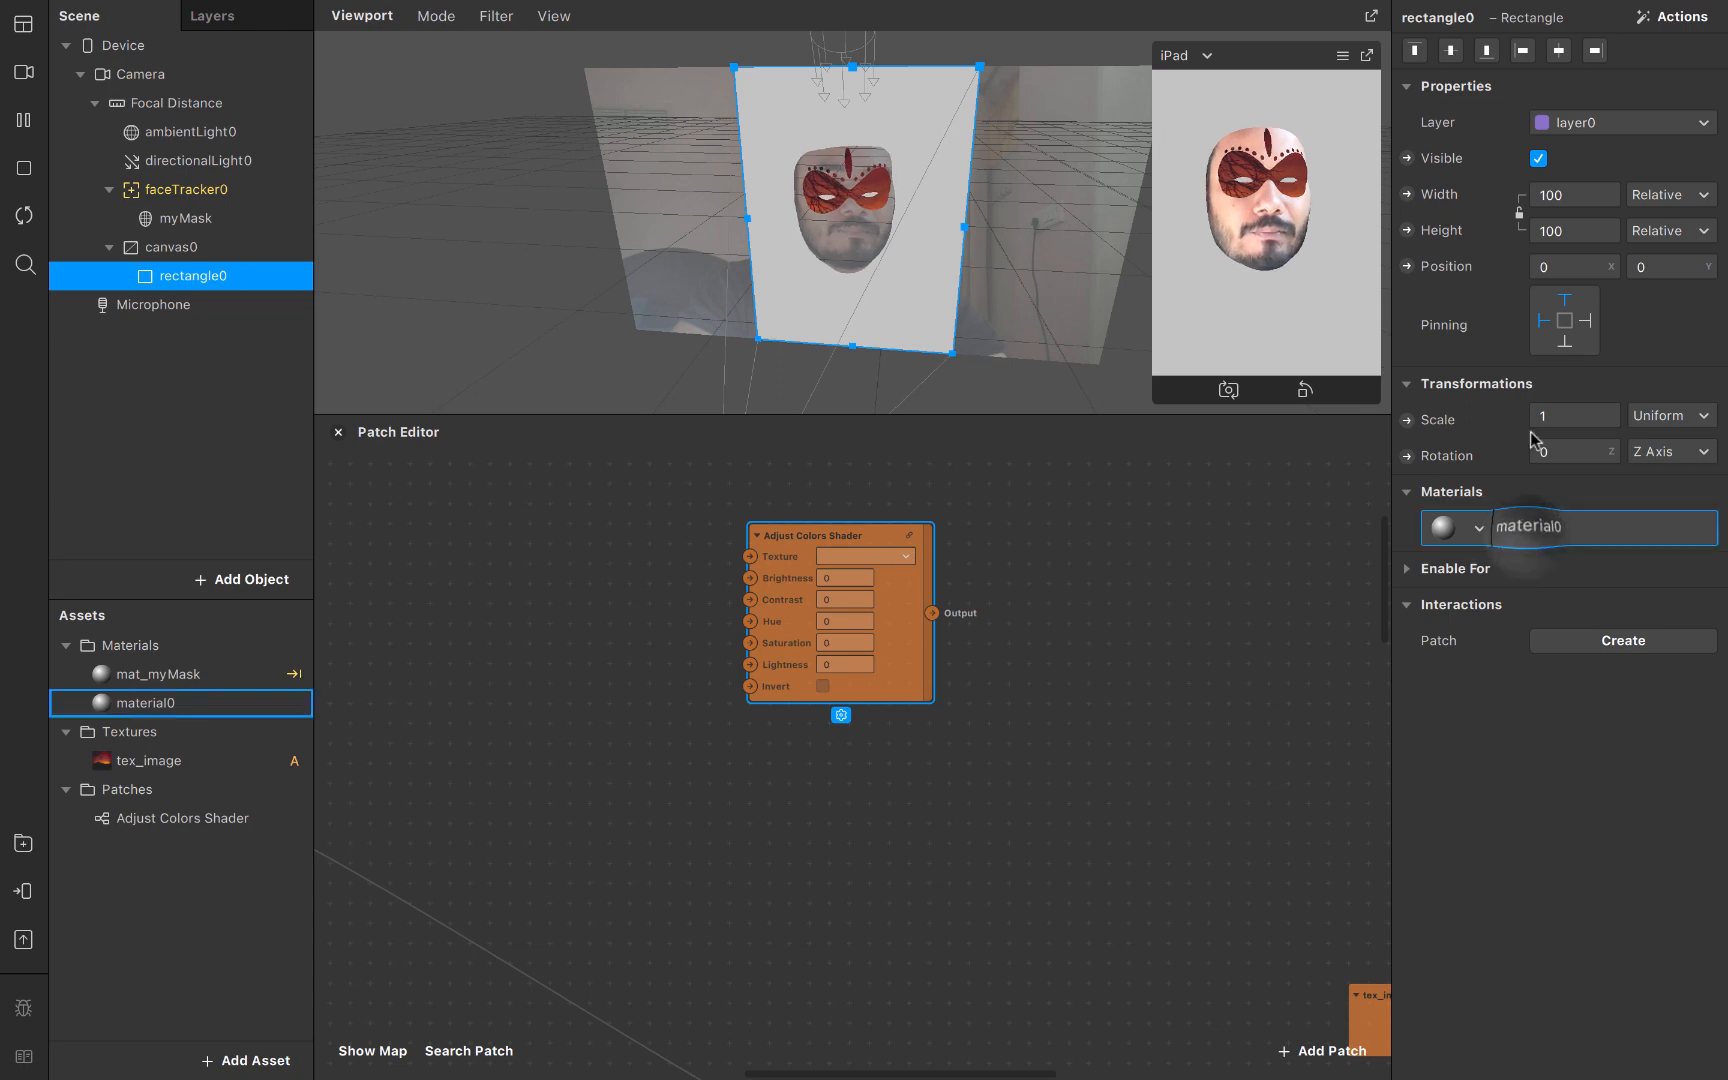
Turn off Use Depth Test and Write to Depth for the mat_myMask material
left_click(1527, 530)
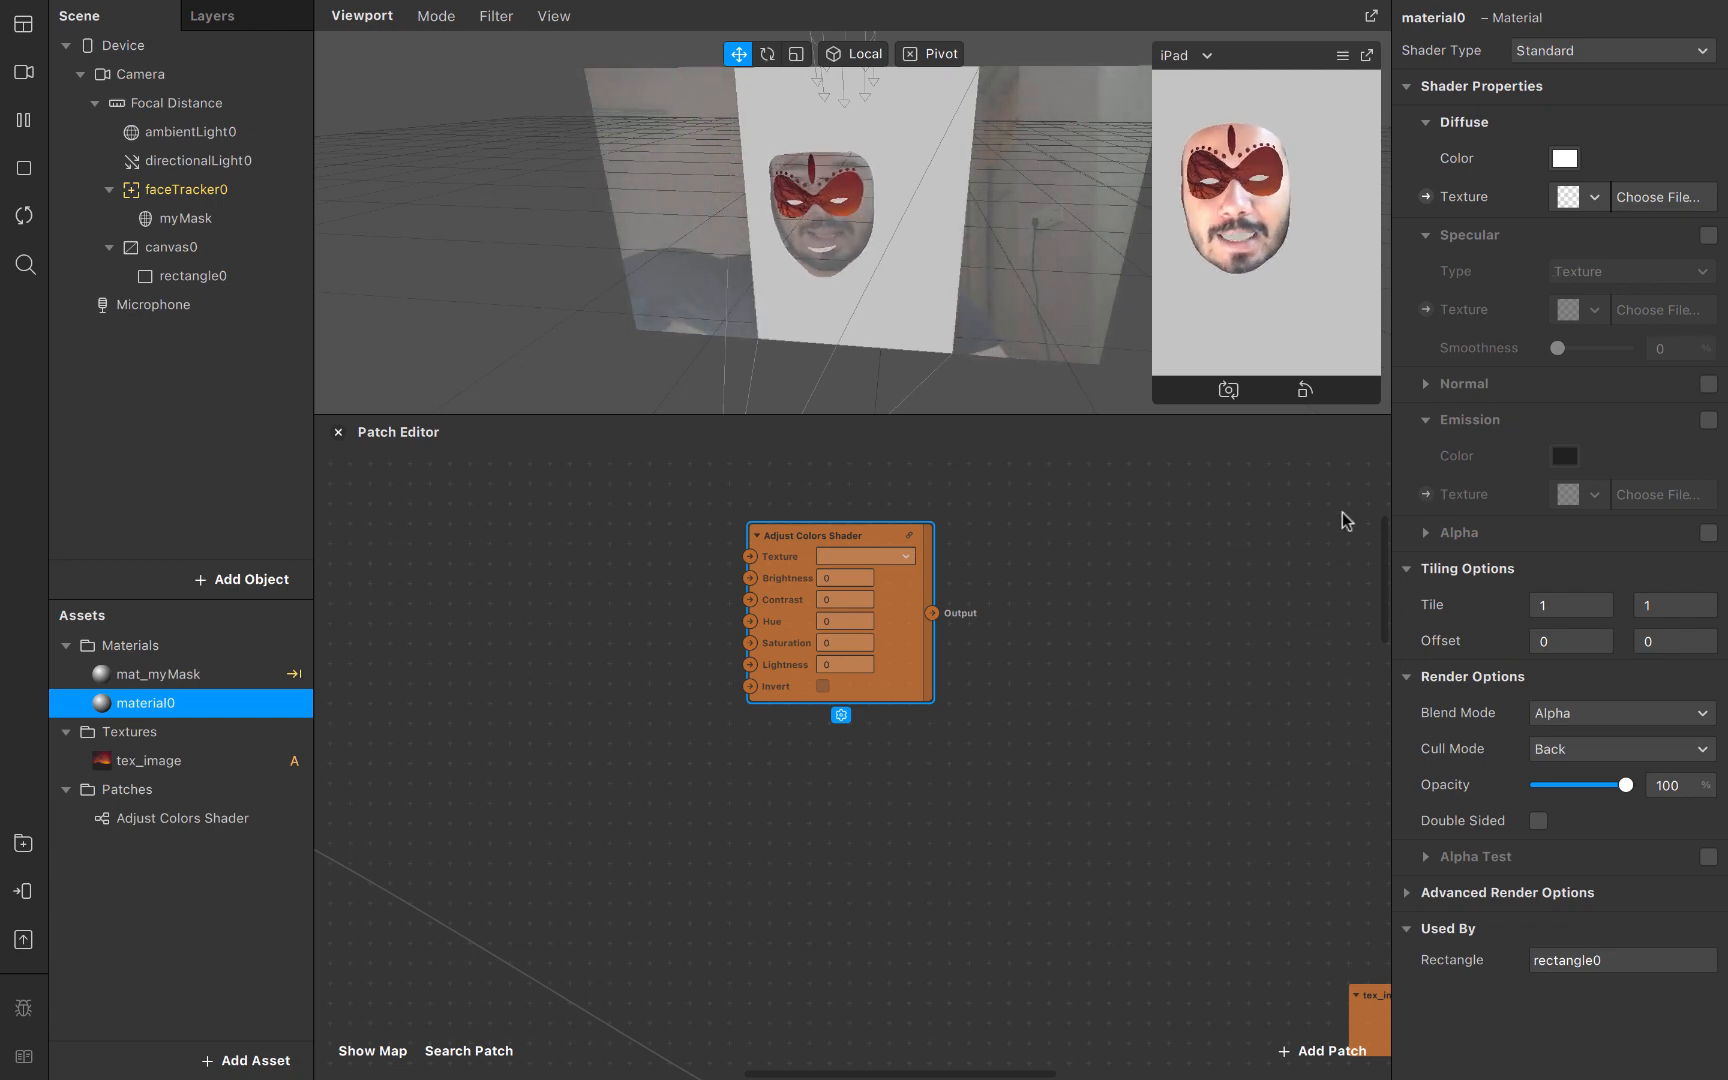
left_click(208, 680)
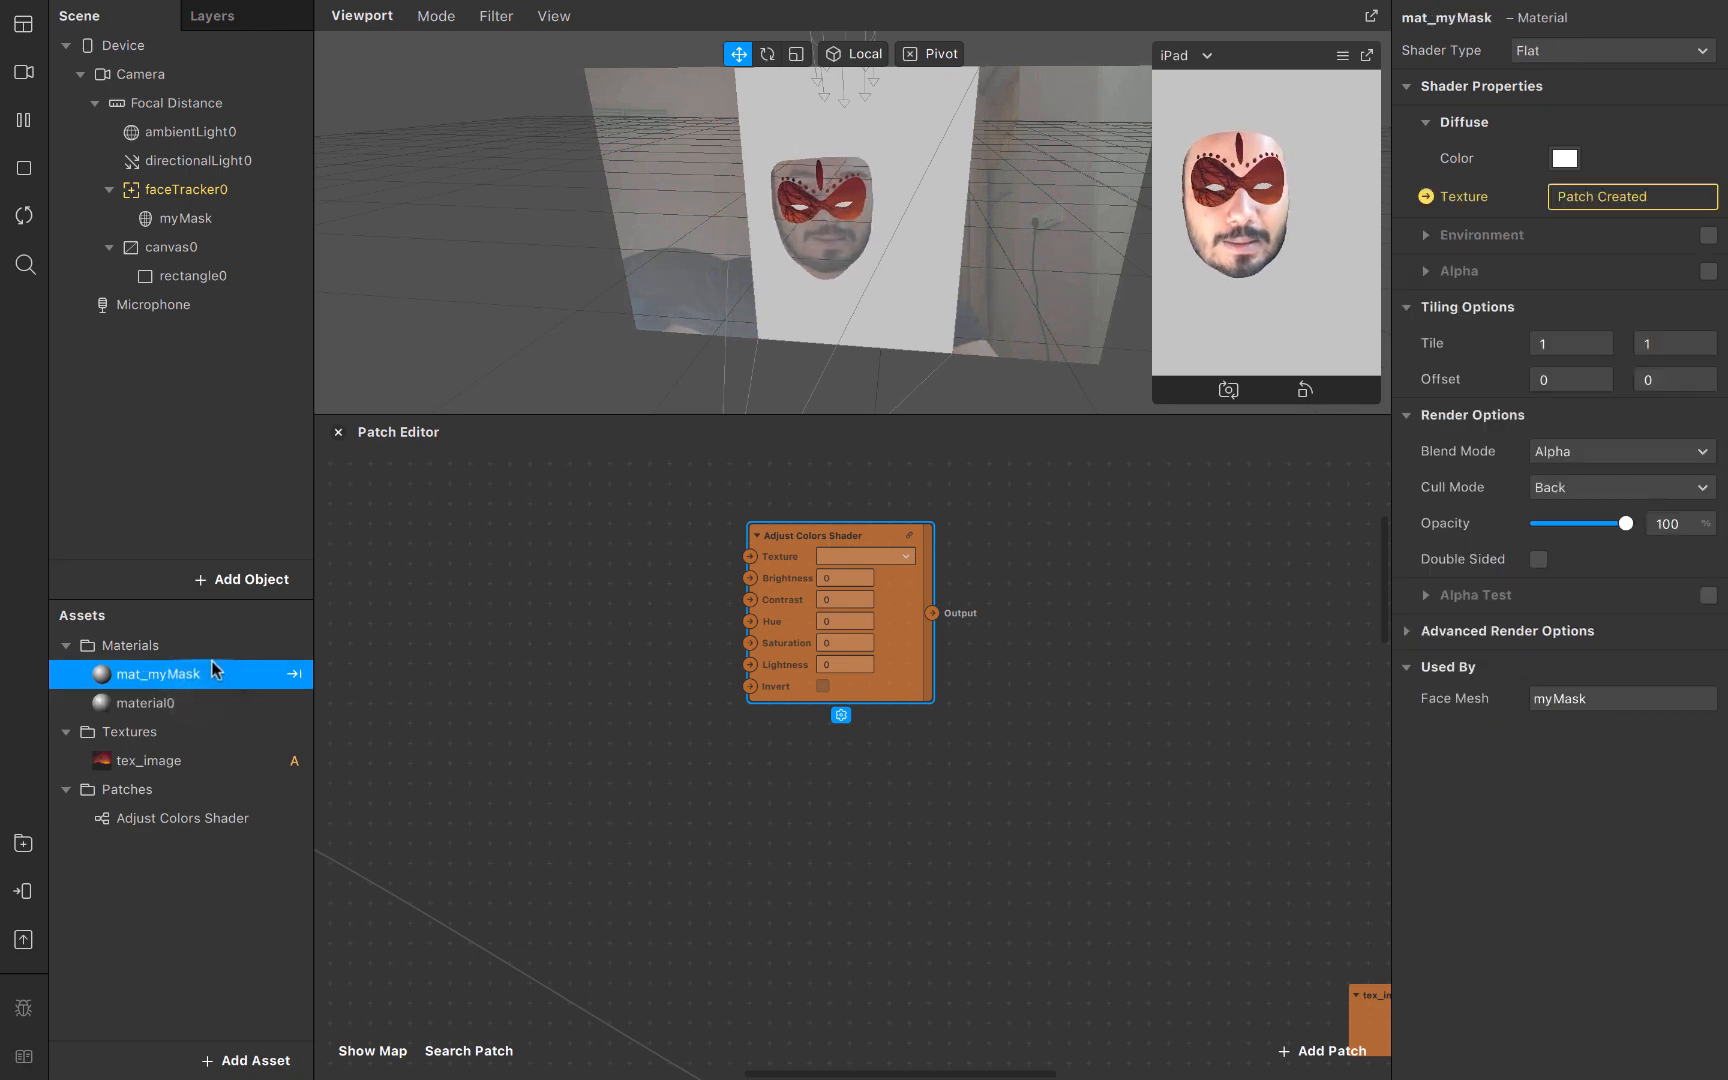
left_click(1406, 631)
left_click(1538, 704)
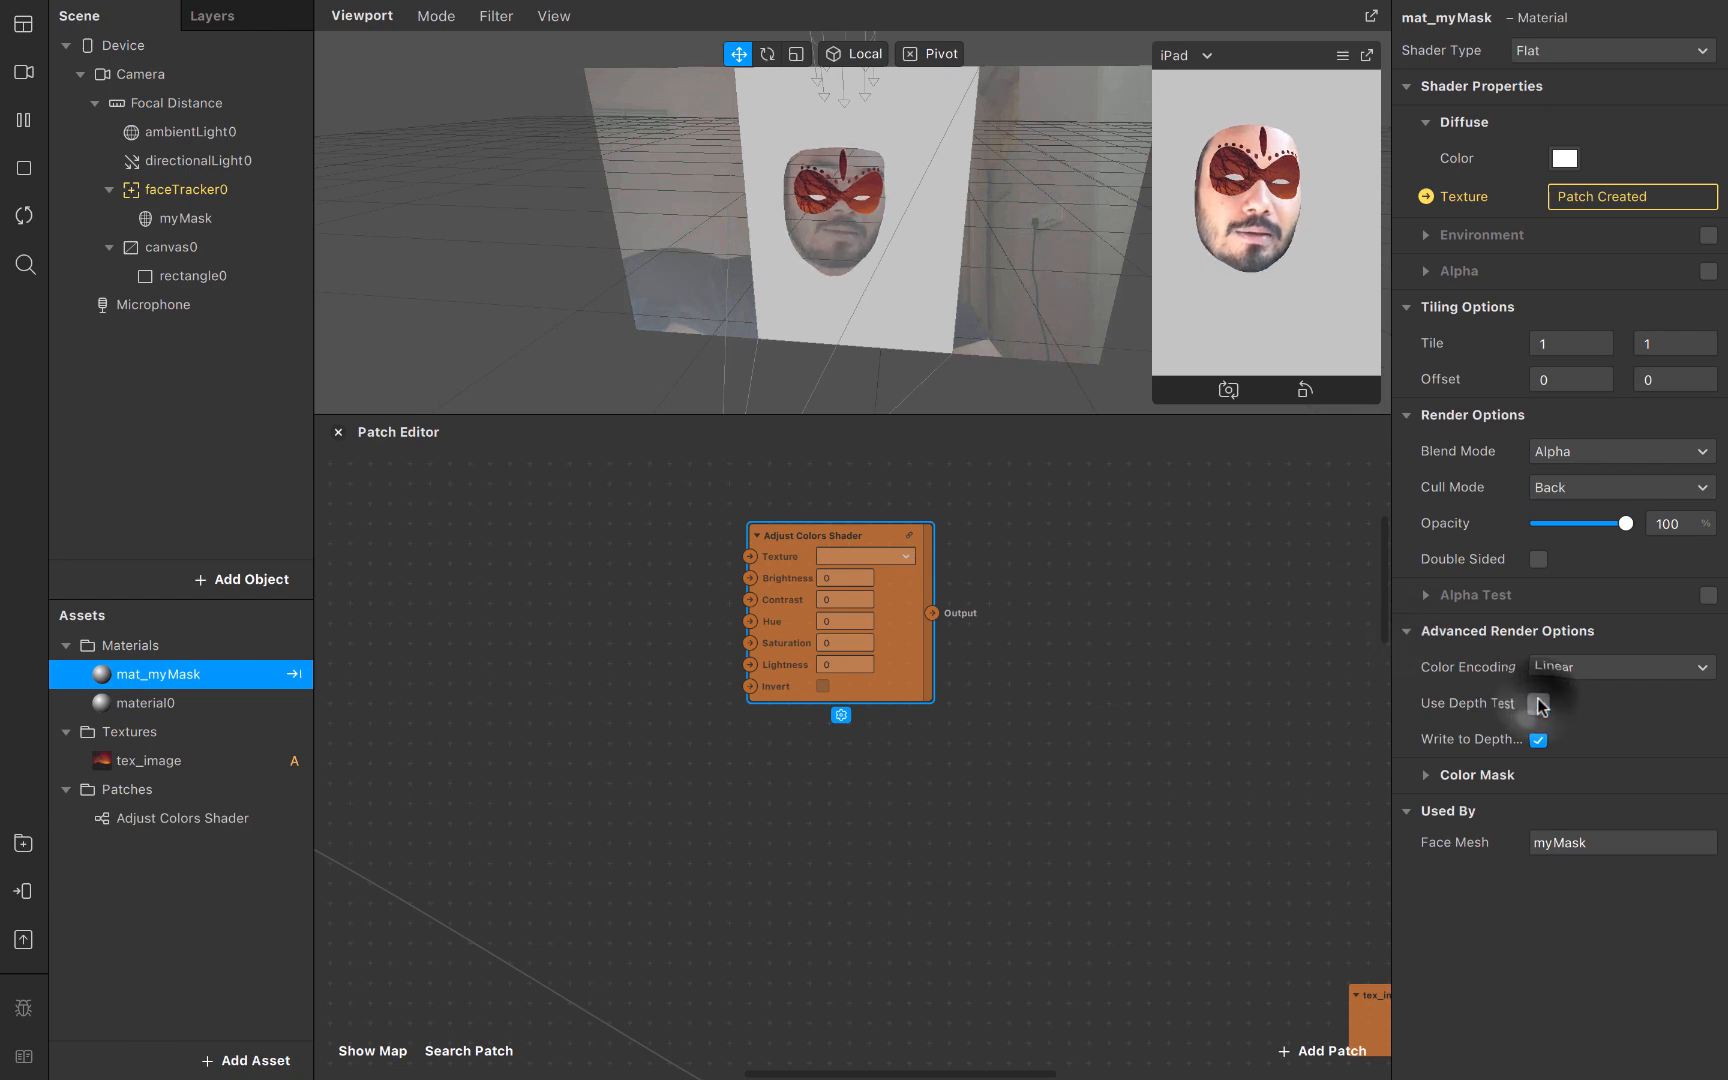
left_click(1538, 740)
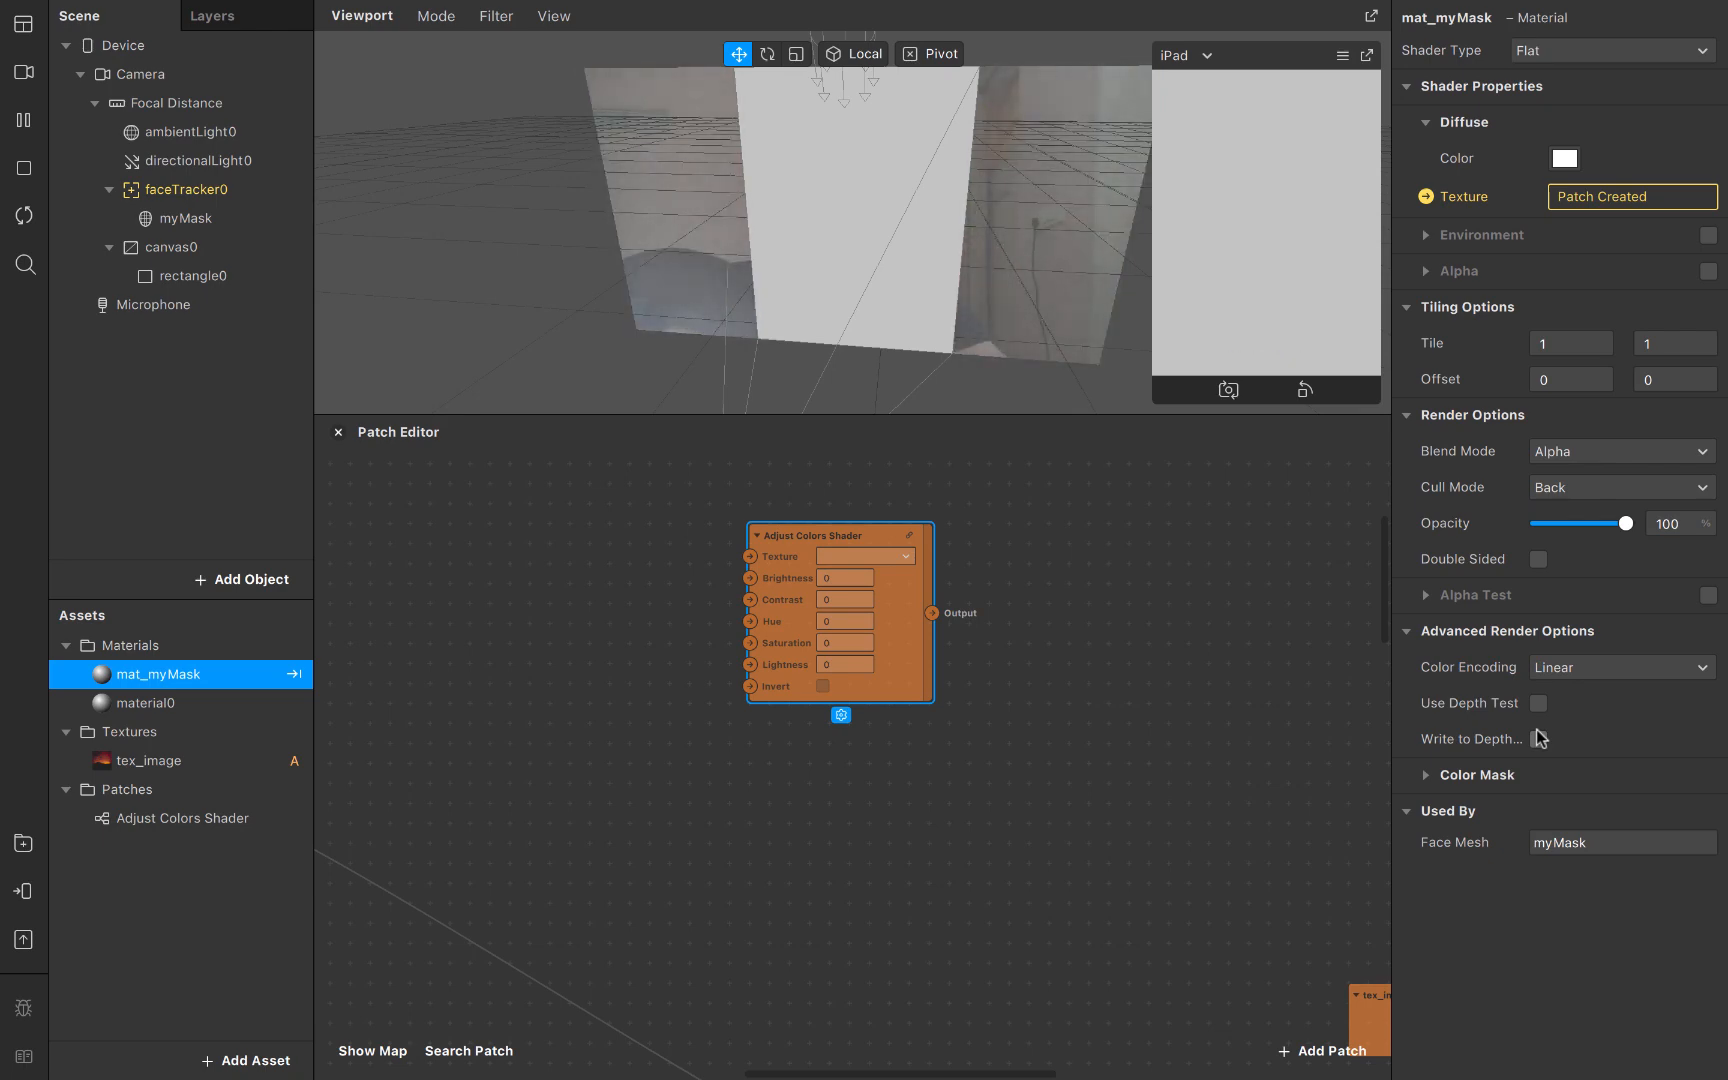
Reorder the scene so canvas0 sits between directionalLight0 and faceTracker0
left_click(196, 250)
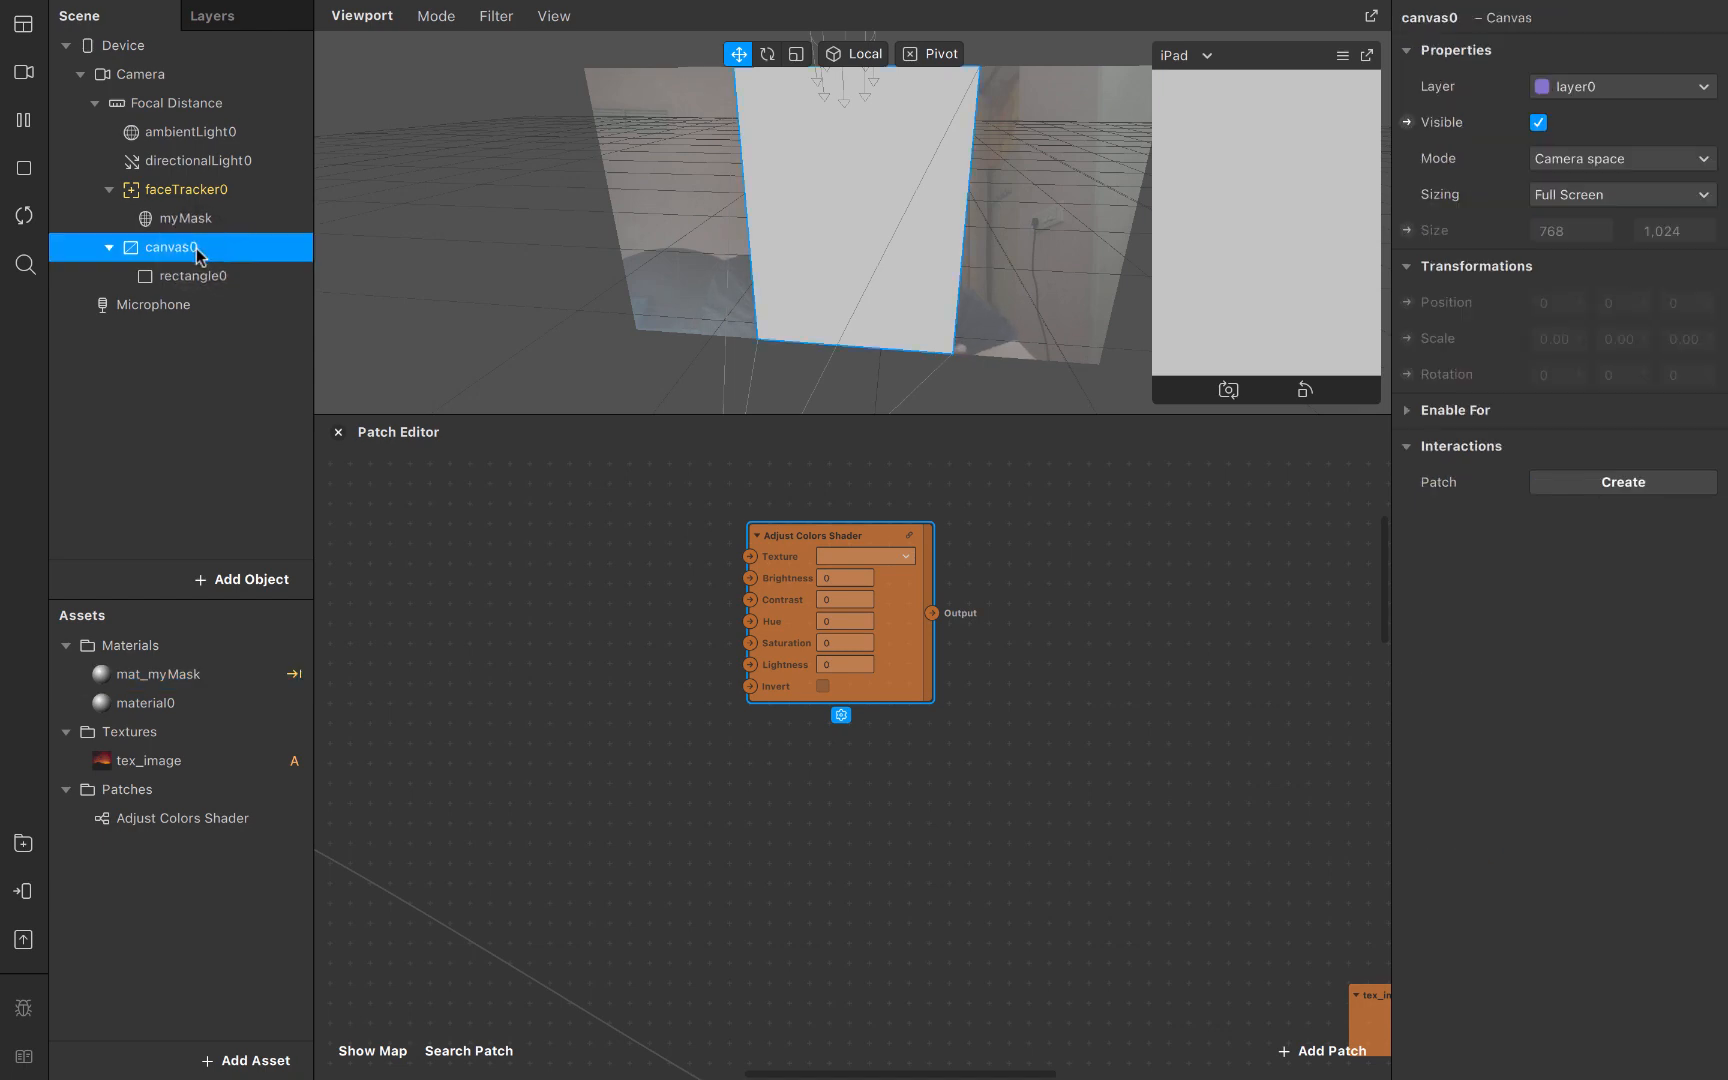
left_click_drag(196, 248, 205, 116)
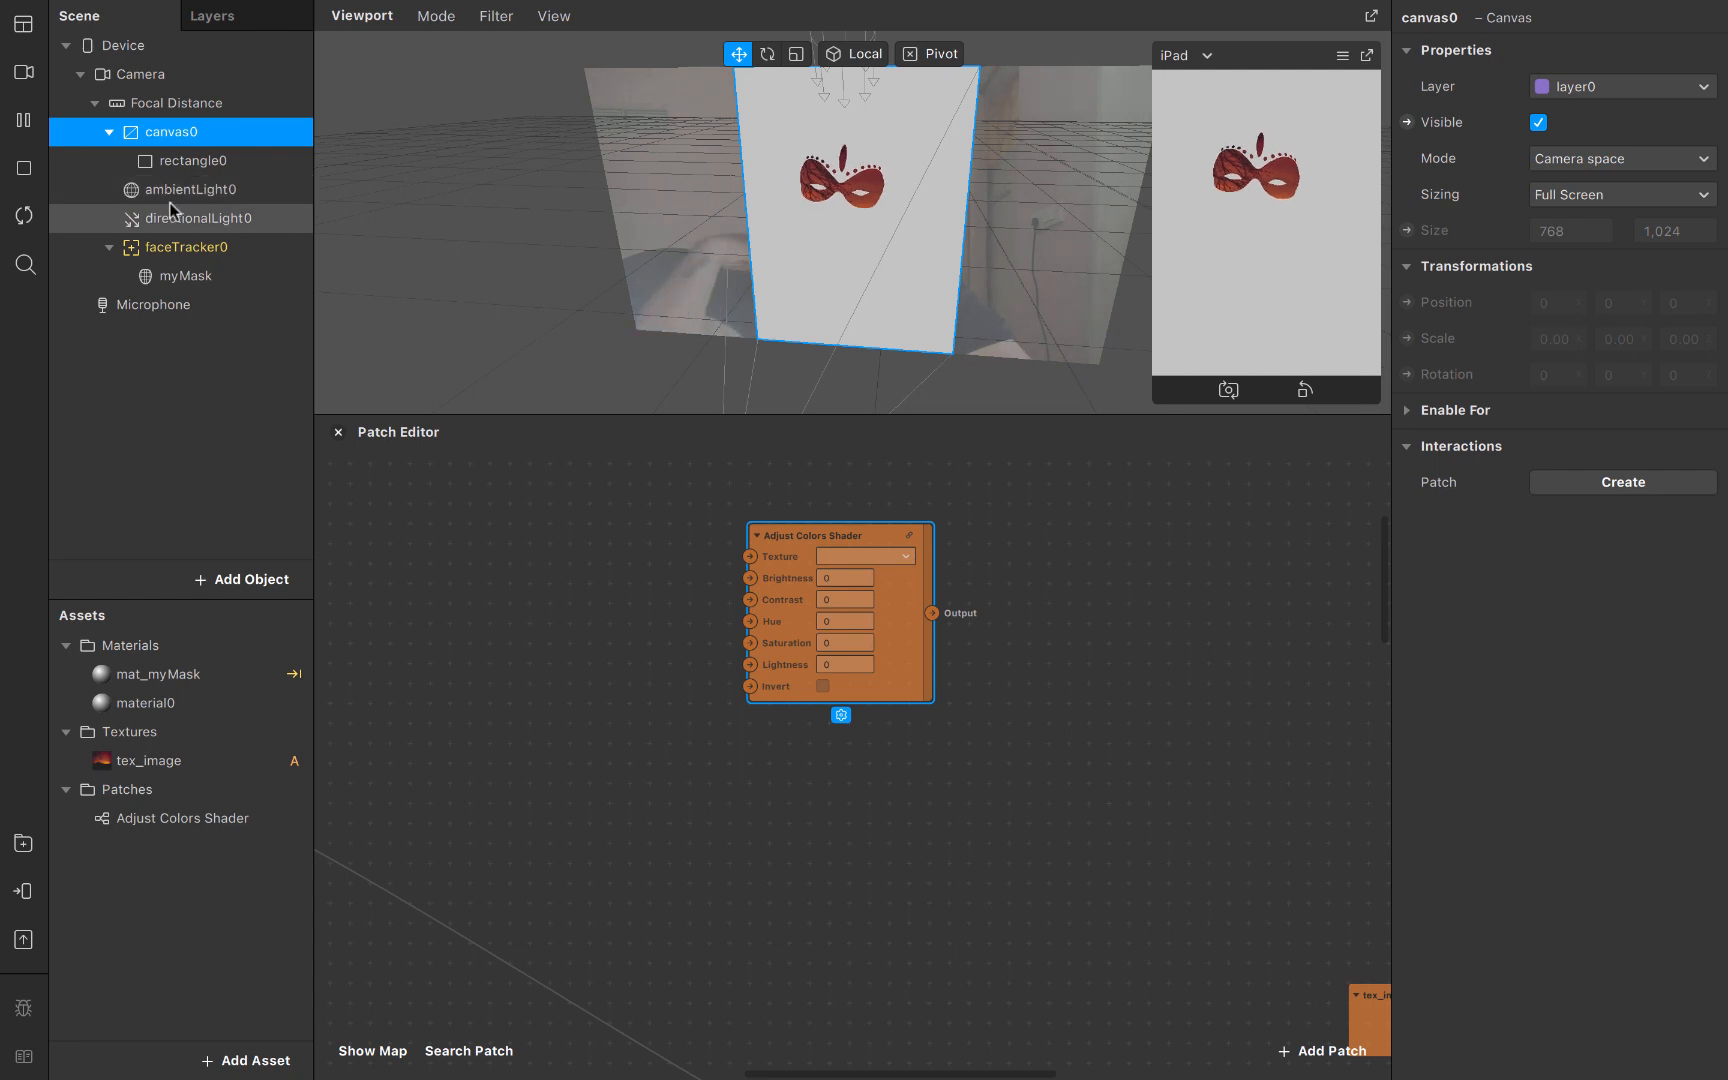
left_click_drag(180, 137, 171, 244)
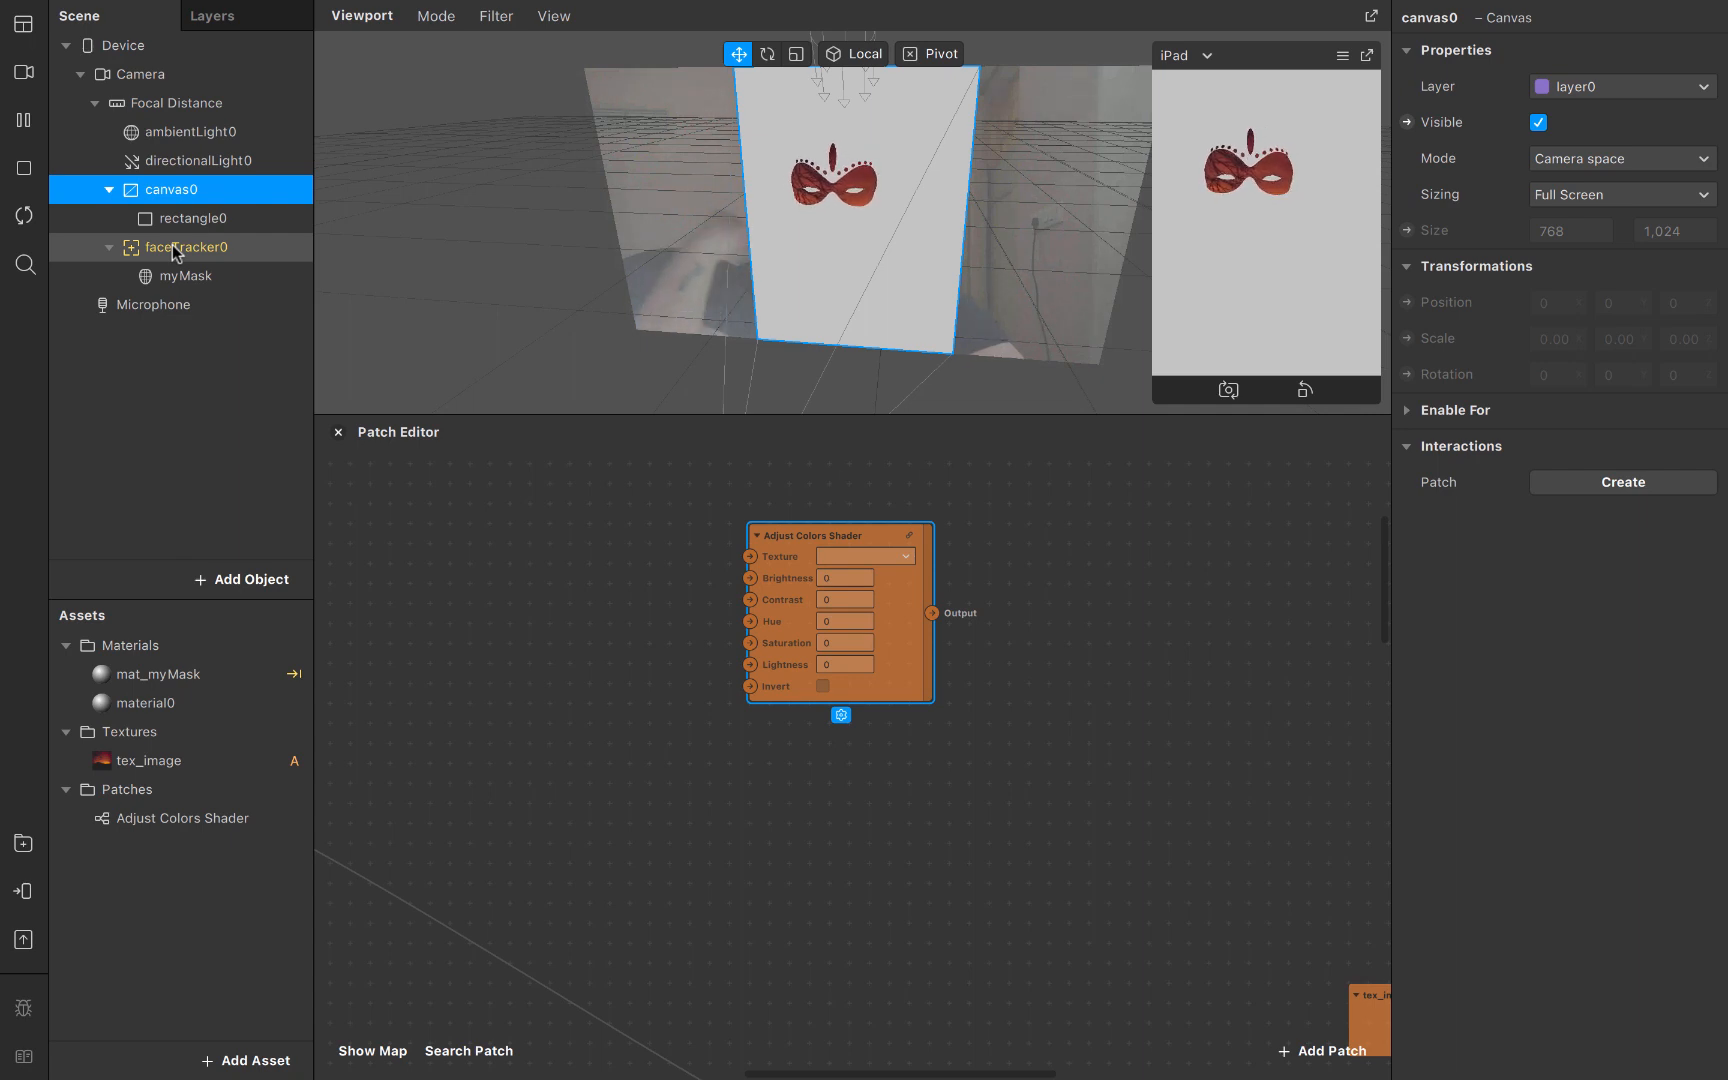
Turn off Use Depth Test and Write to Depth for the rectangle's material0
left_click(201, 705)
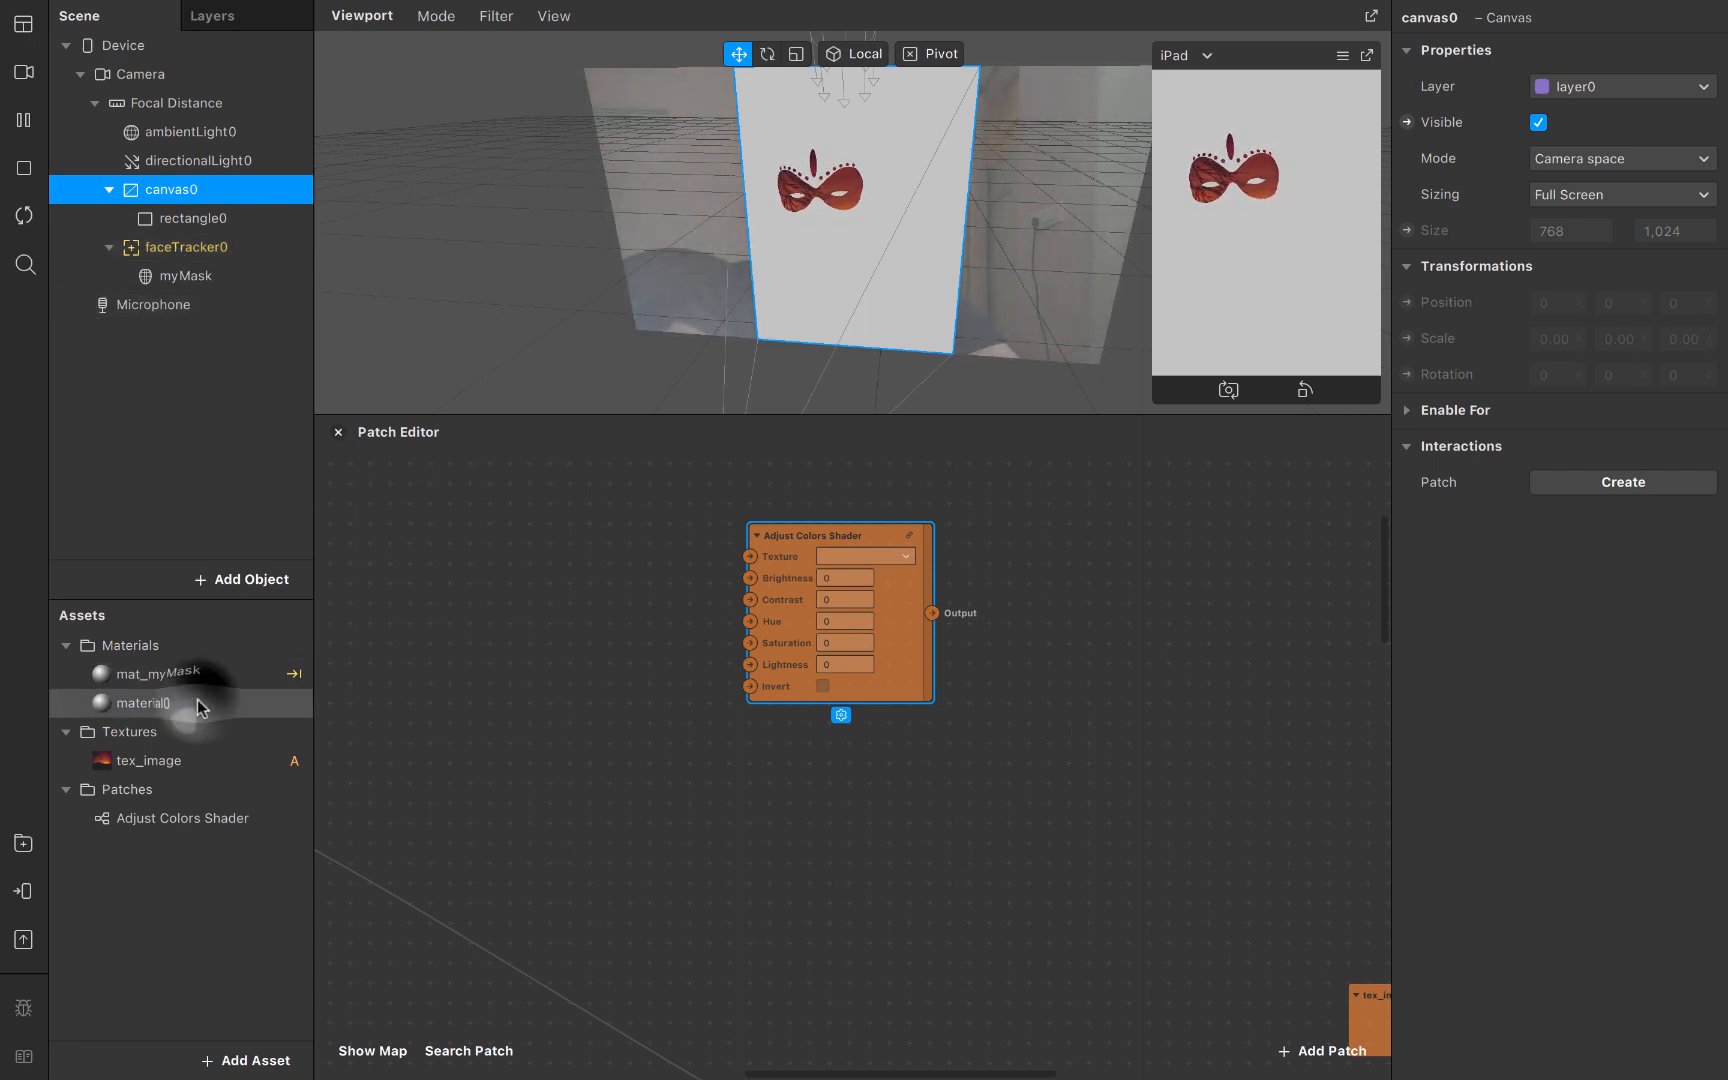
left_click(1410, 893)
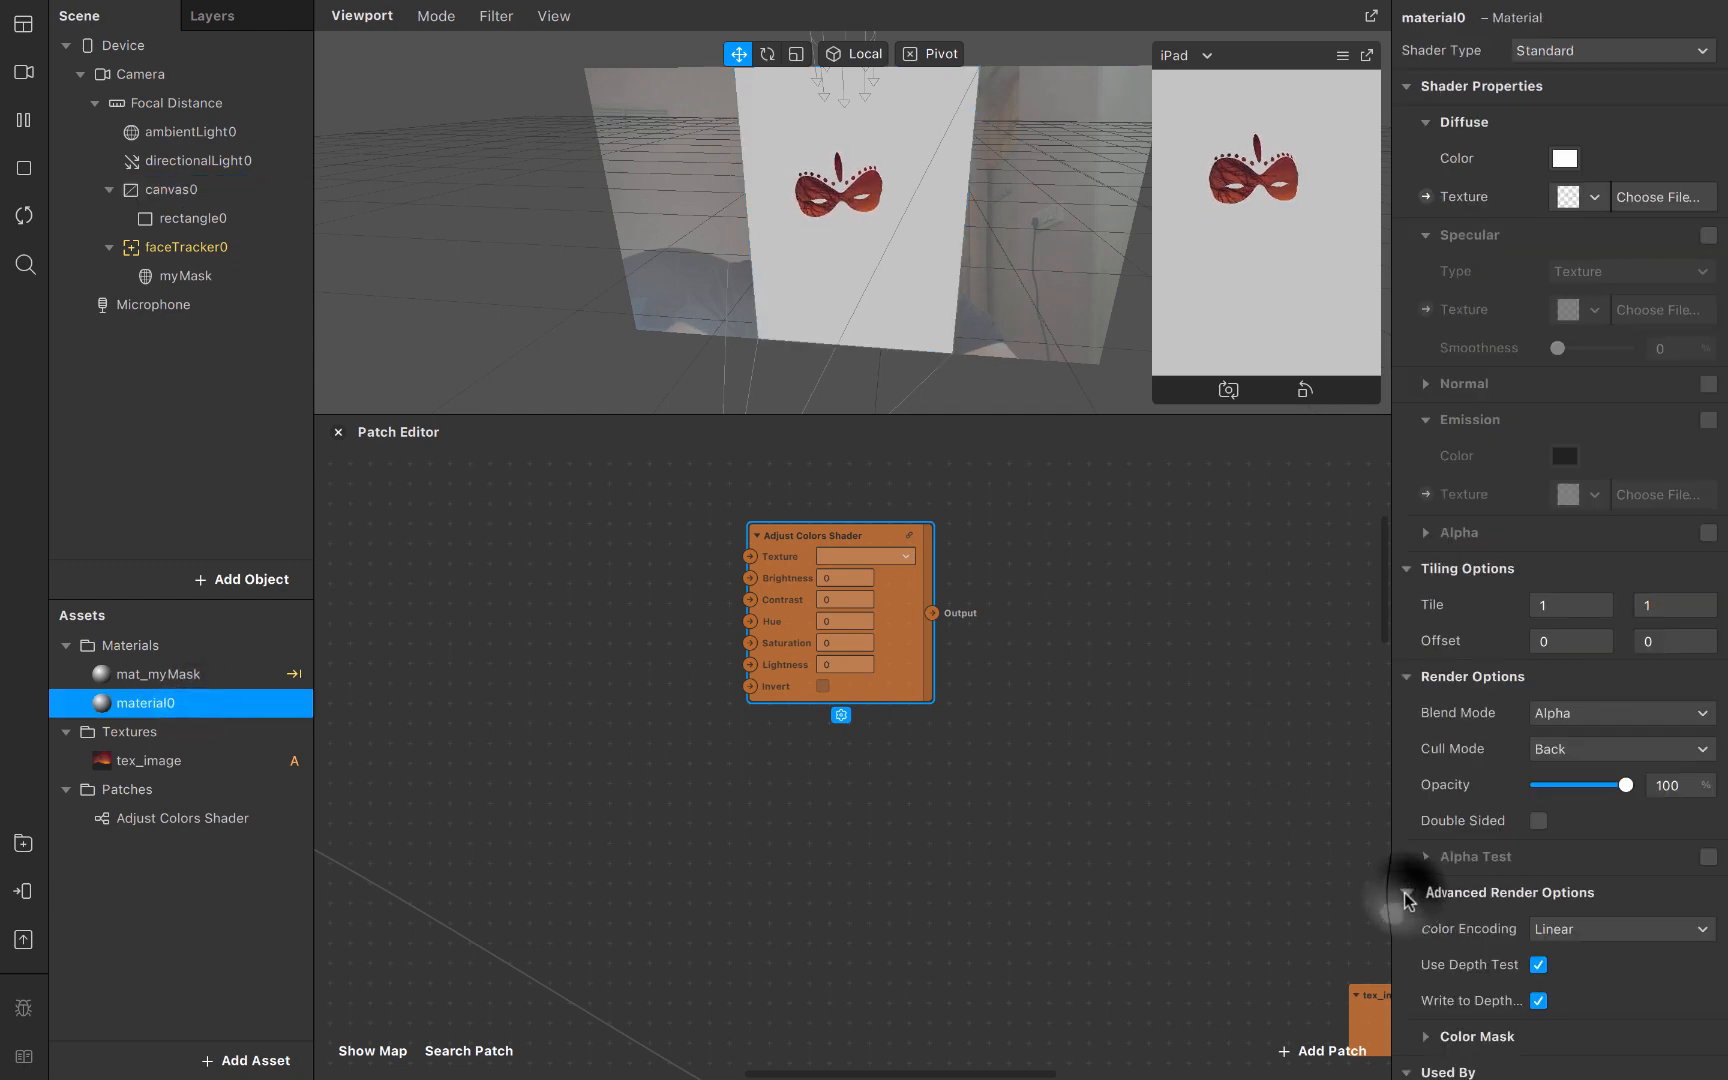
left_click(1538, 963)
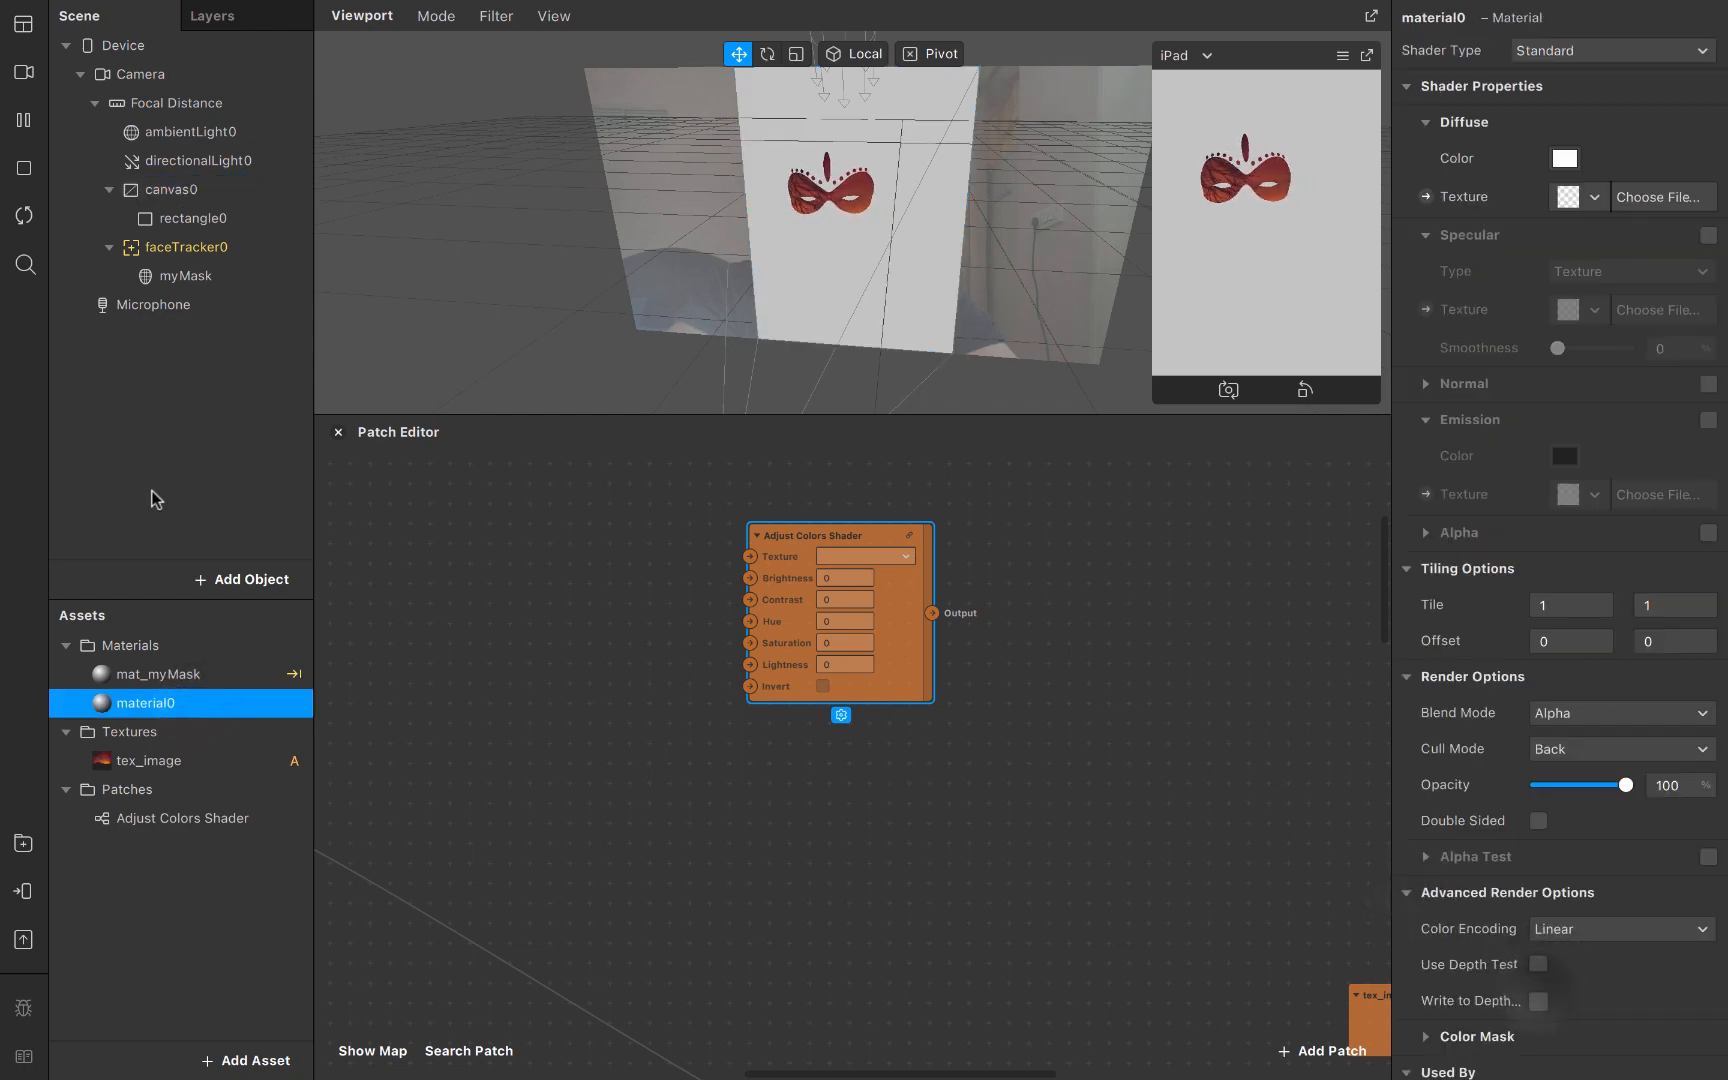
Turn Use Depth Test and Write to Depth back on for mat_myMask, and restart the effect preview
left_click(160, 674)
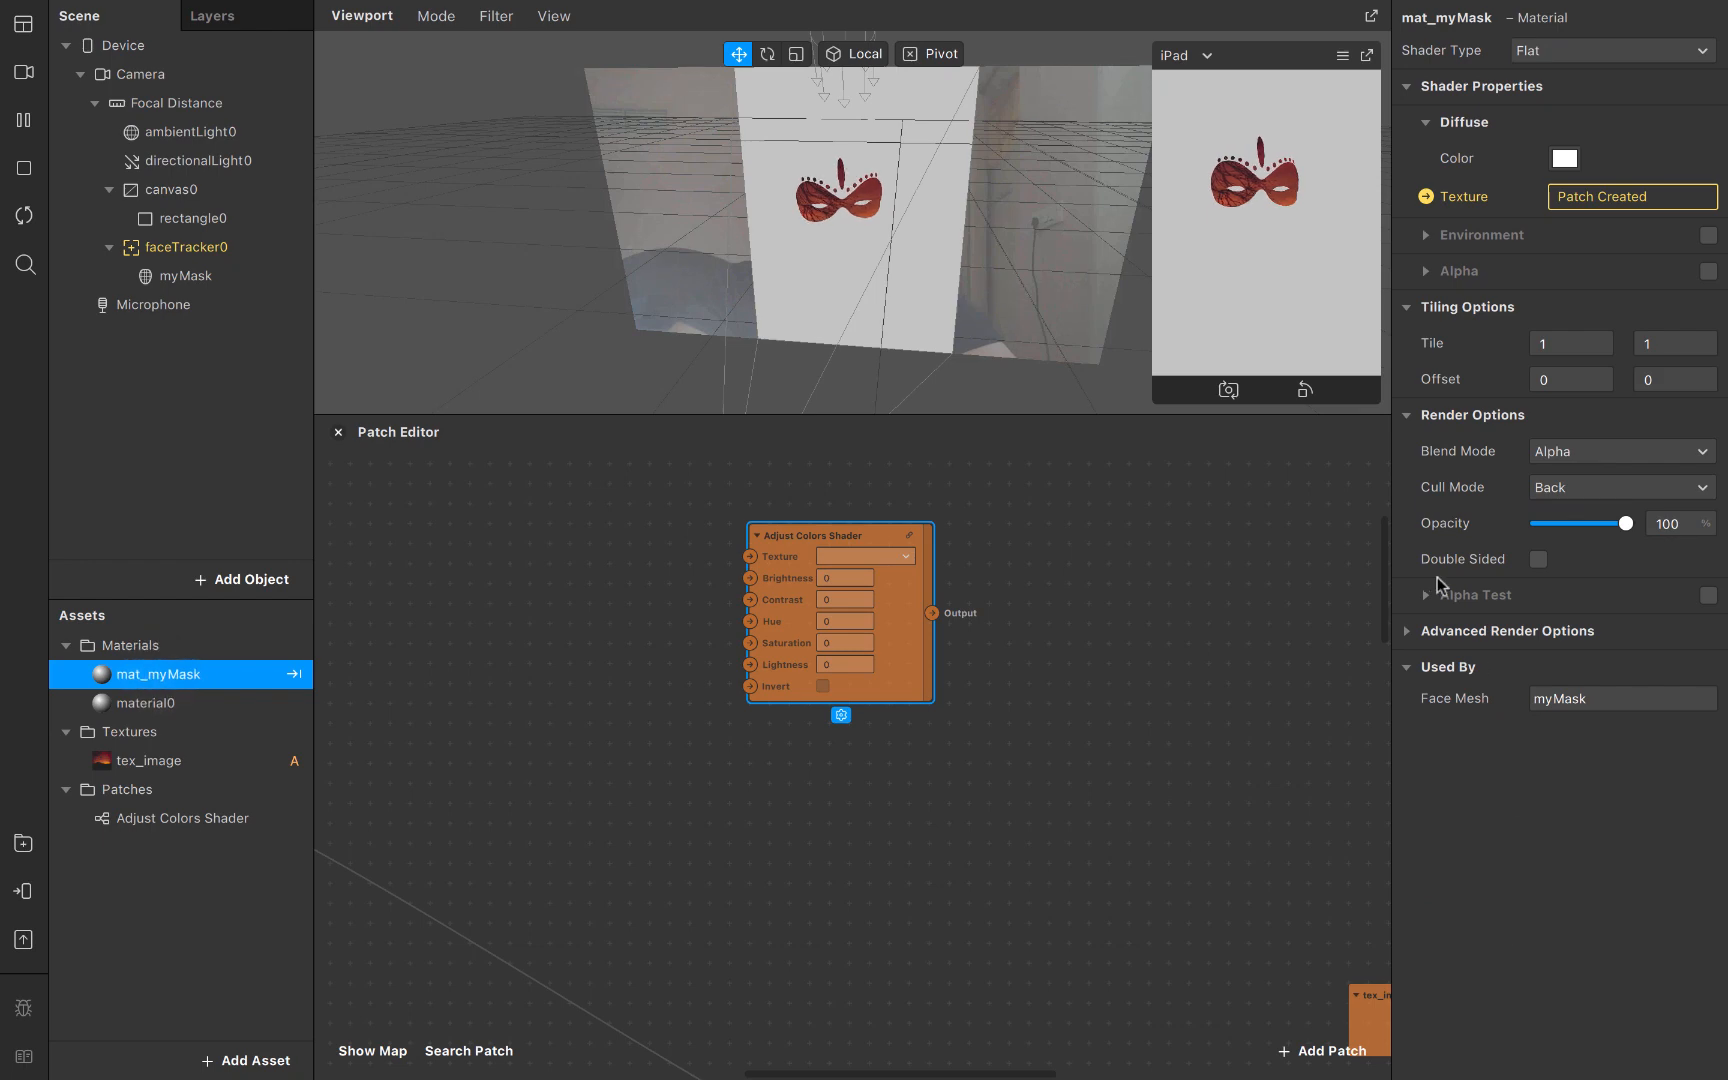
left_click(1405, 631)
left_click(1538, 702)
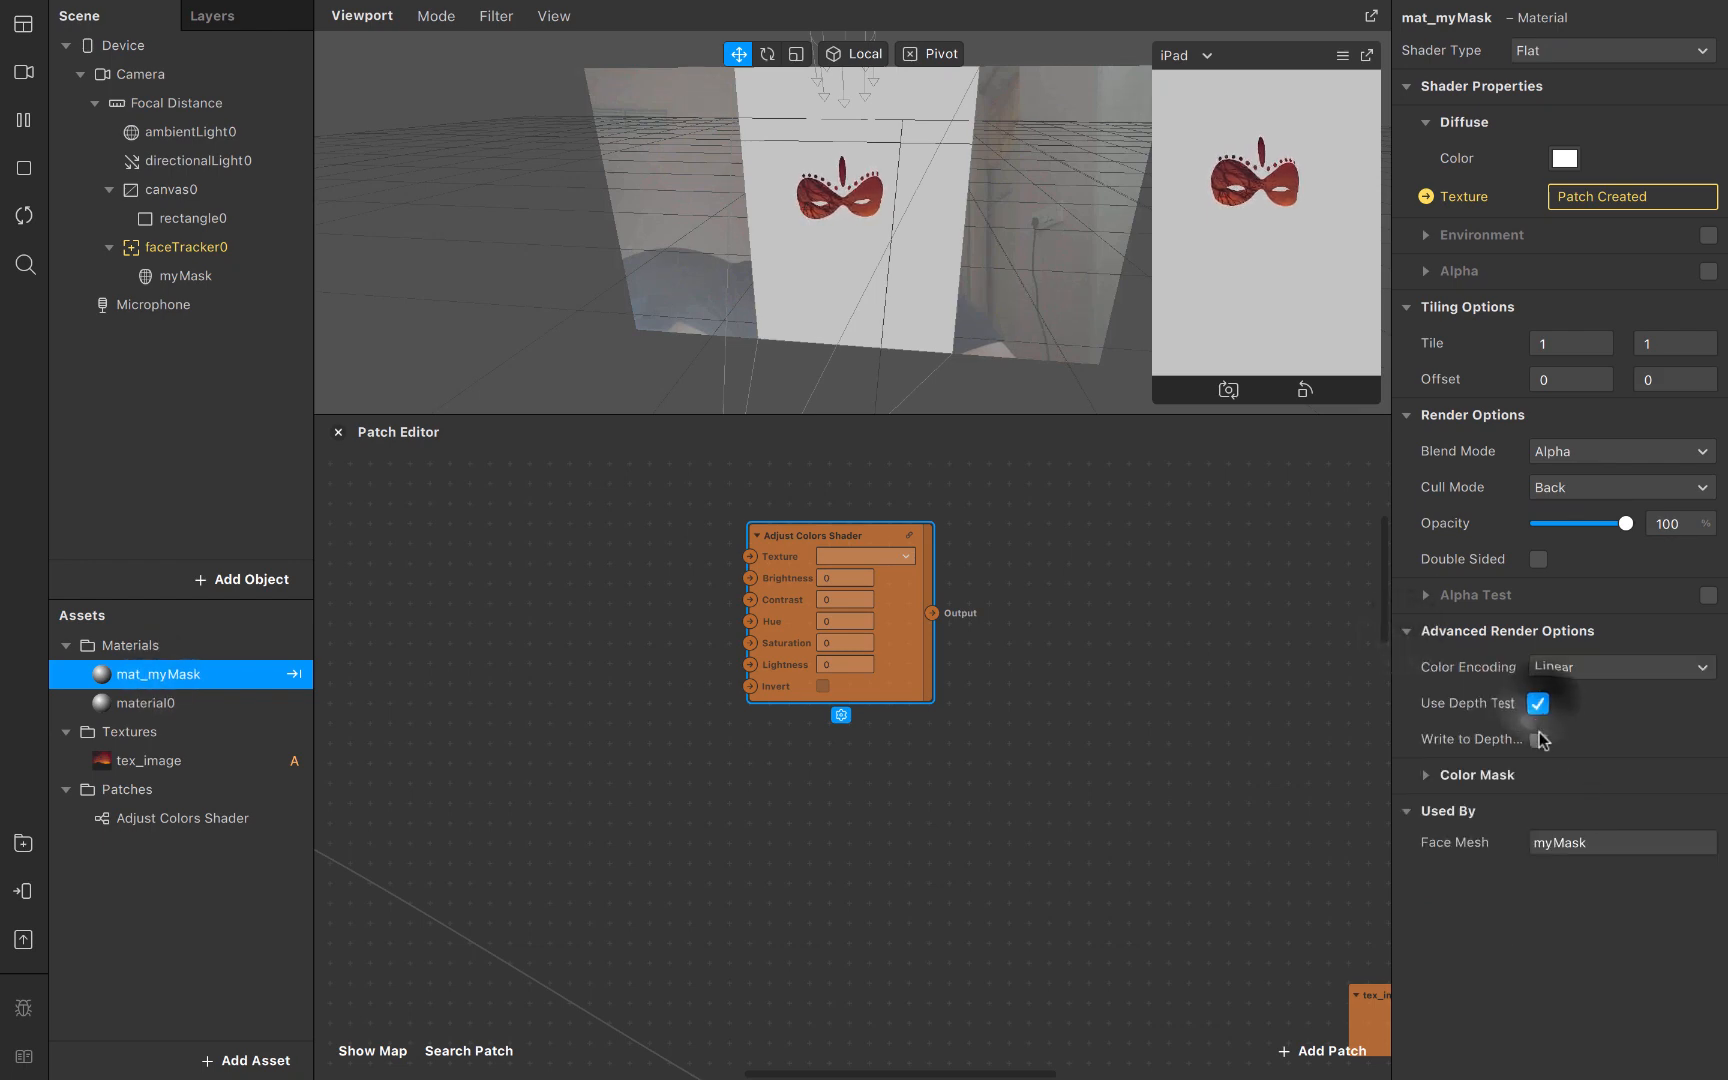
left_click(1538, 740)
left_click(22, 215)
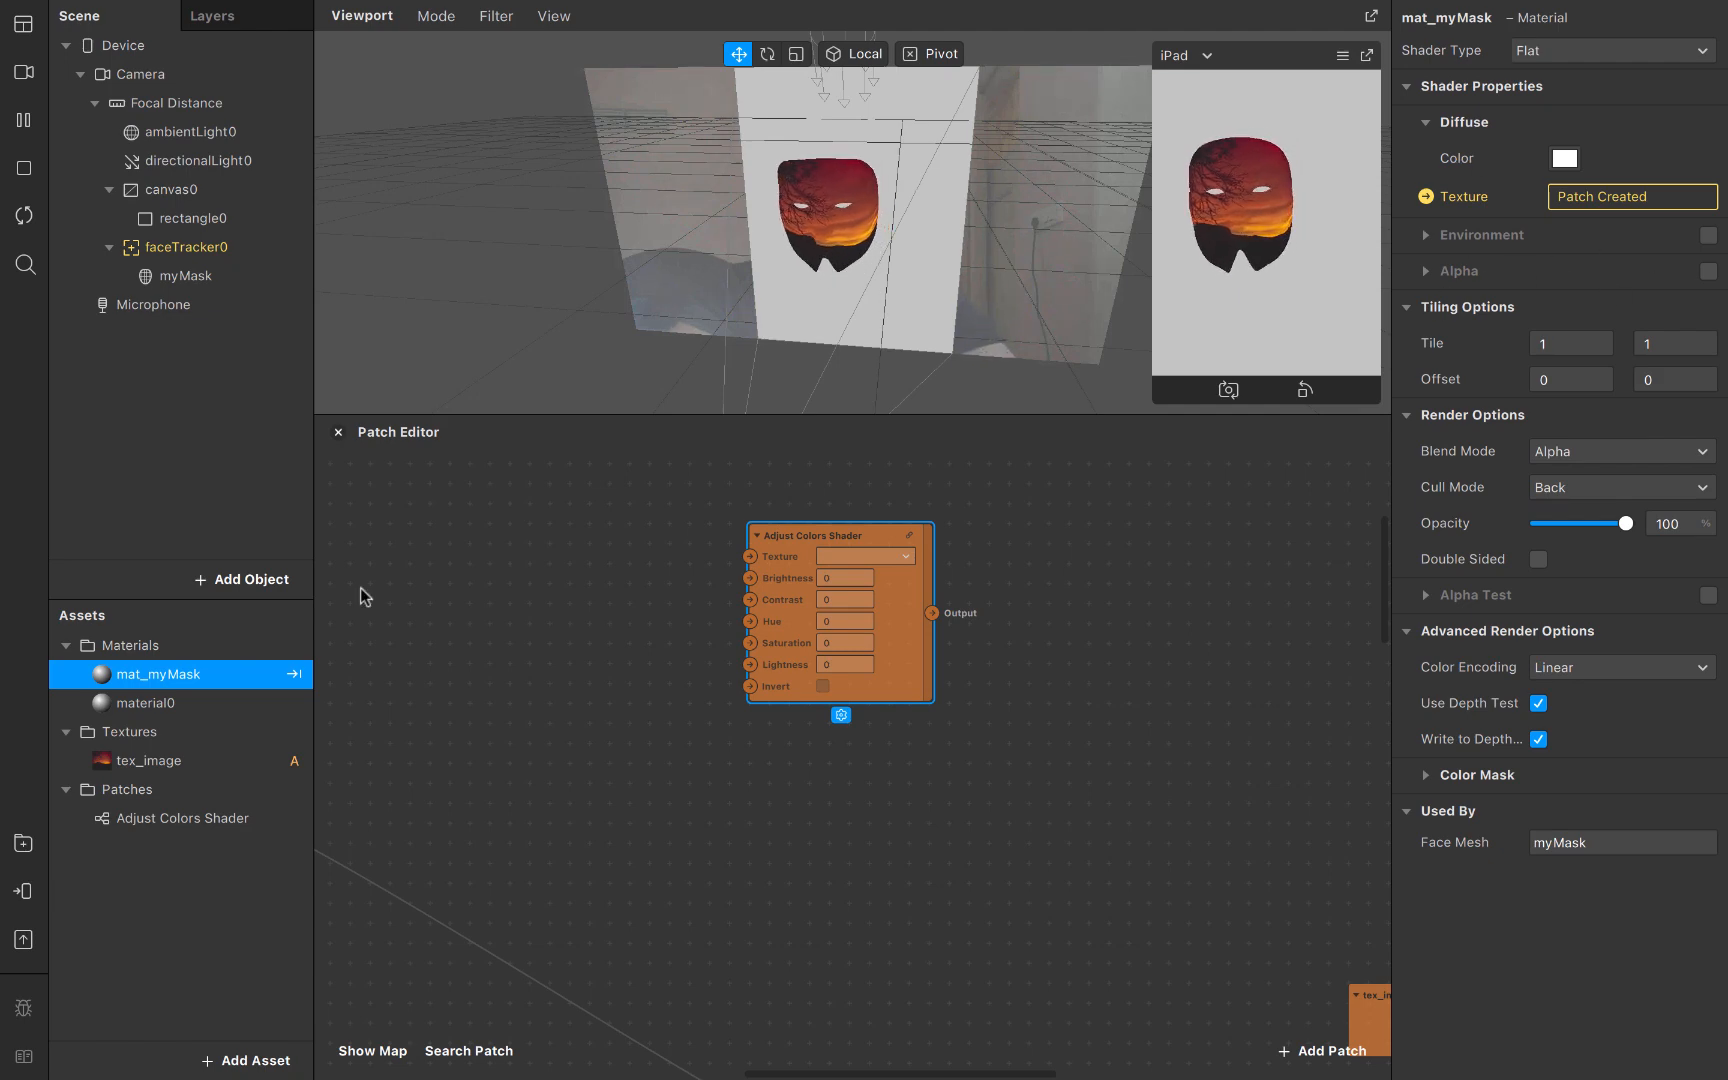
Set material0's shader type to Flat and create its diffuse texture patch beside the Adjust Colors Shader patch
left_click(181, 706)
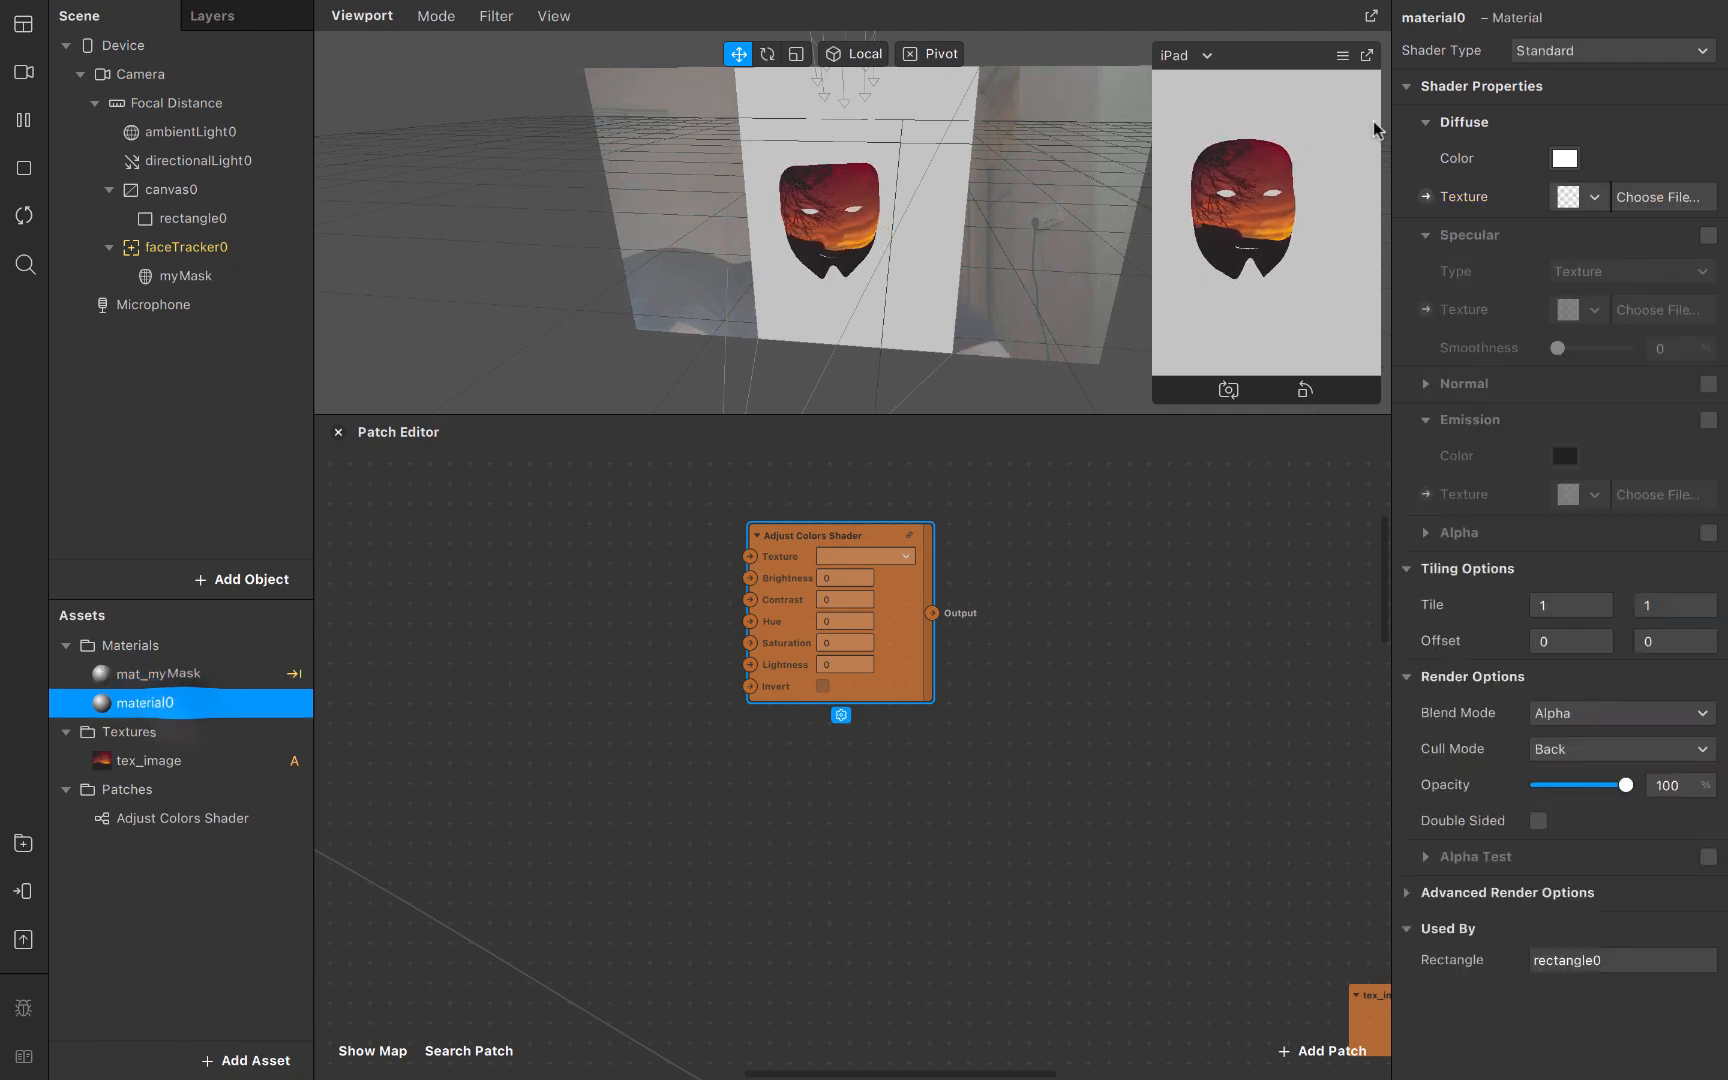
left_click(1560, 52)
left_click(1562, 56)
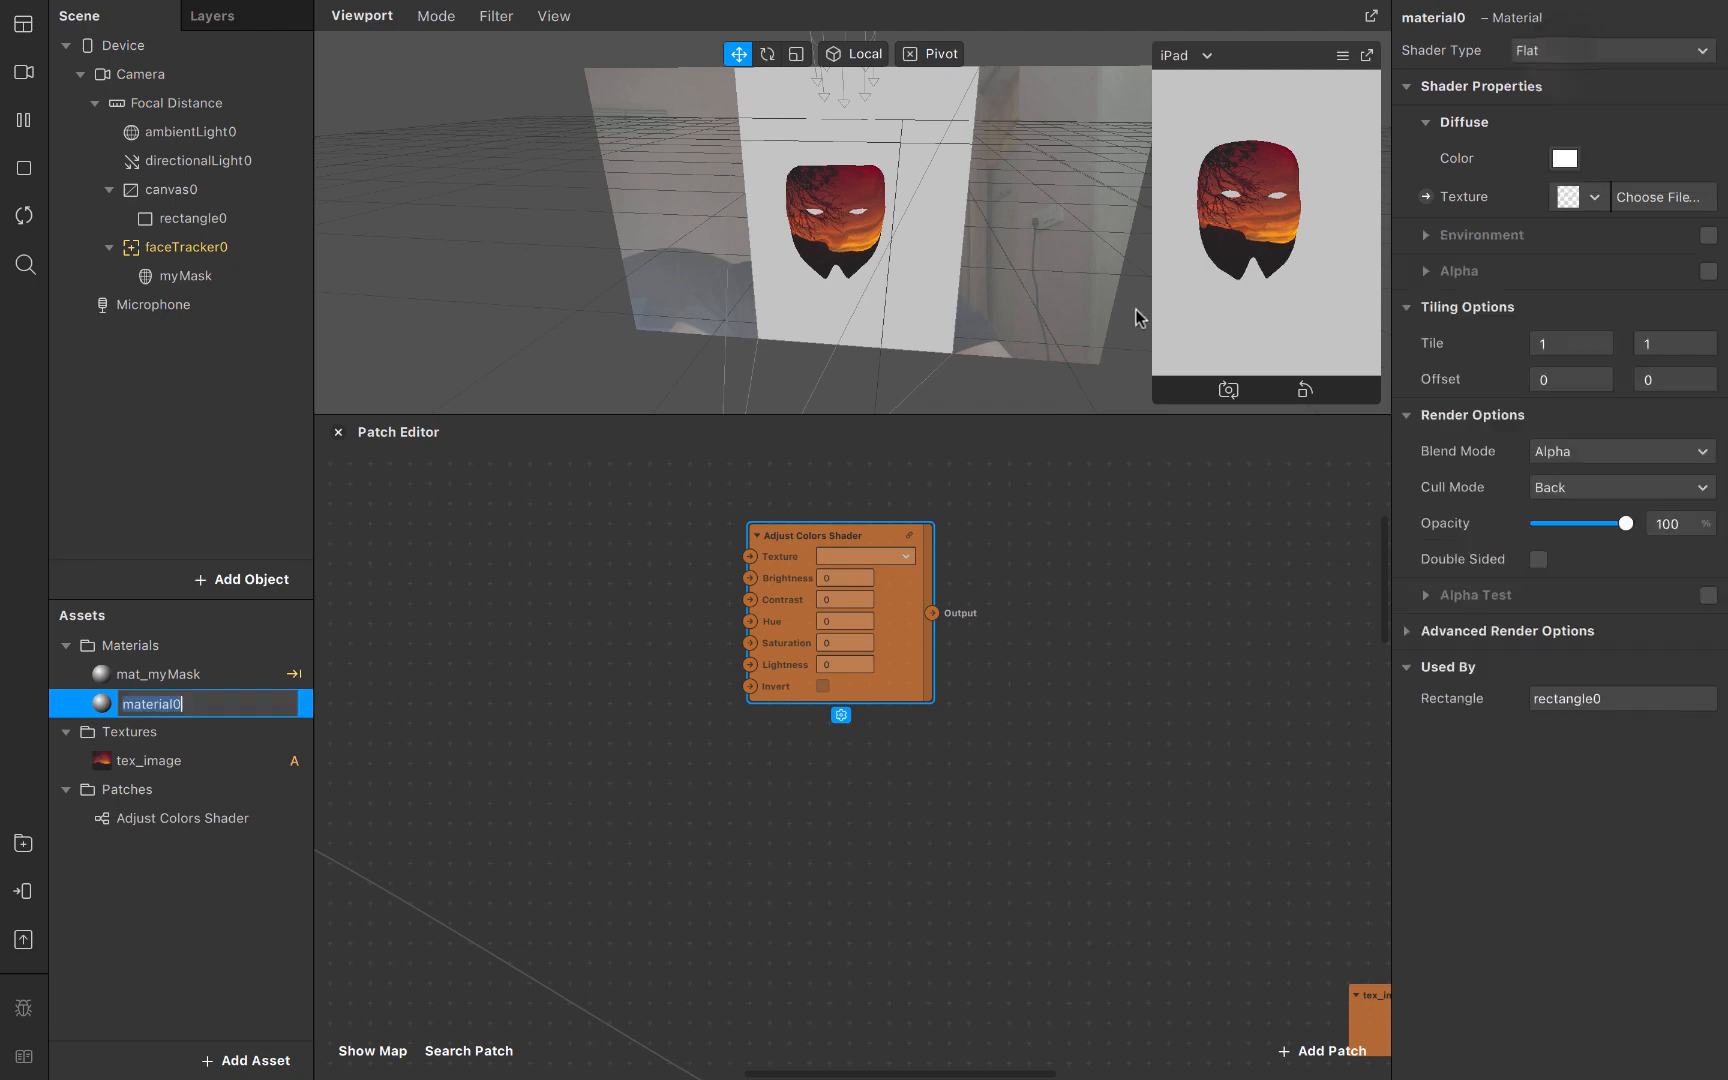
left_click(1426, 197)
left_click_drag(894, 682, 1071, 591)
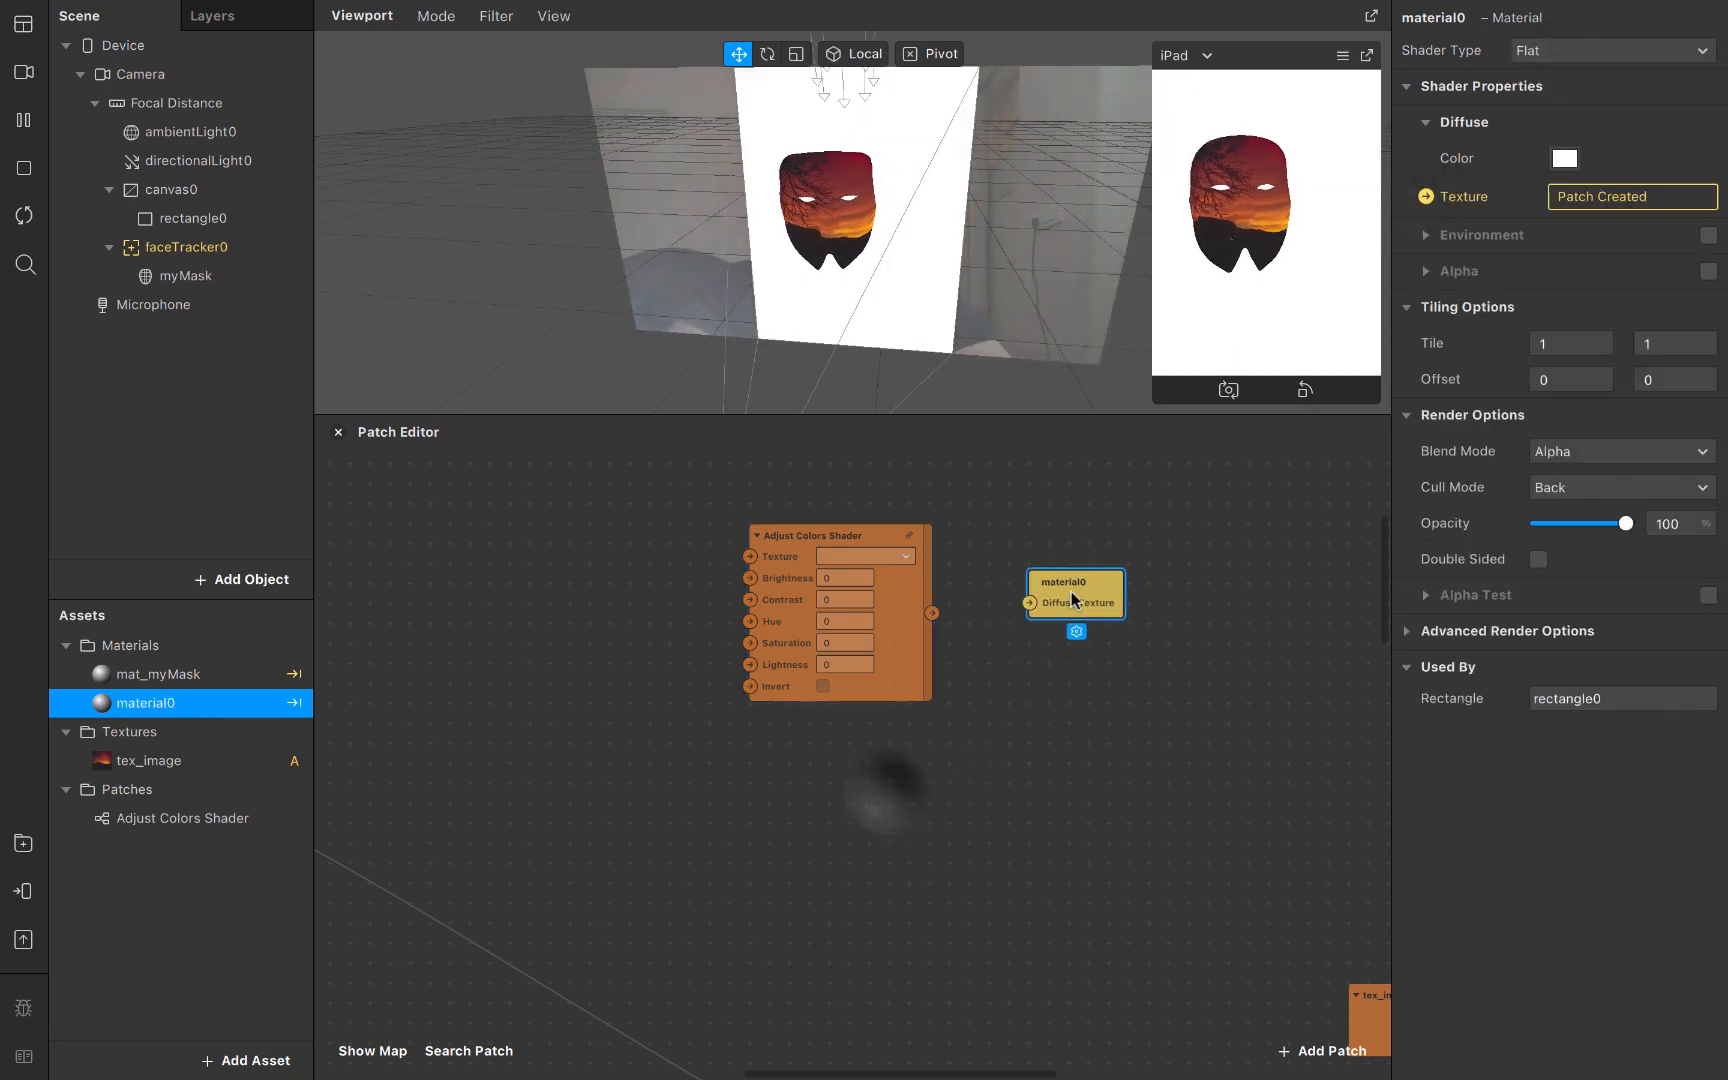
Extract the camera texture and connect its RGBA output through Adjust Colors Shader into material0's Diffuse Texture
left_click(178, 73)
left_click(1709, 194)
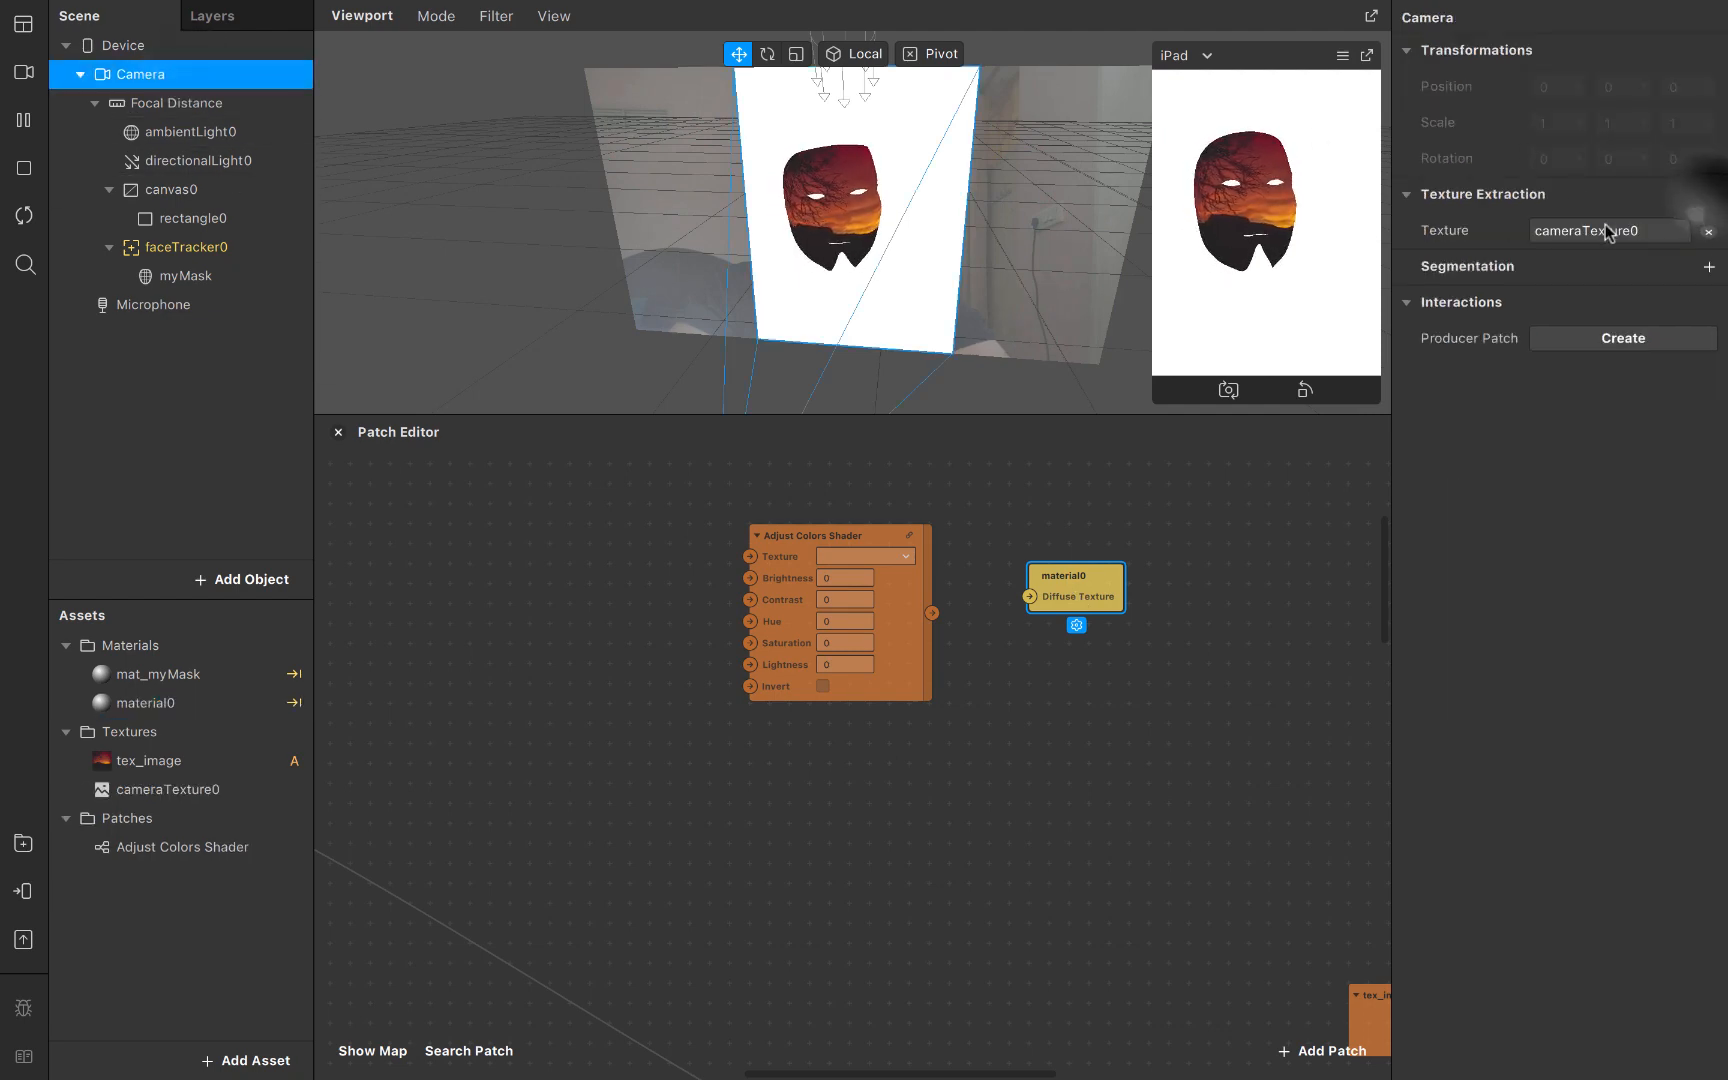
left_click_drag(165, 789, 750, 556)
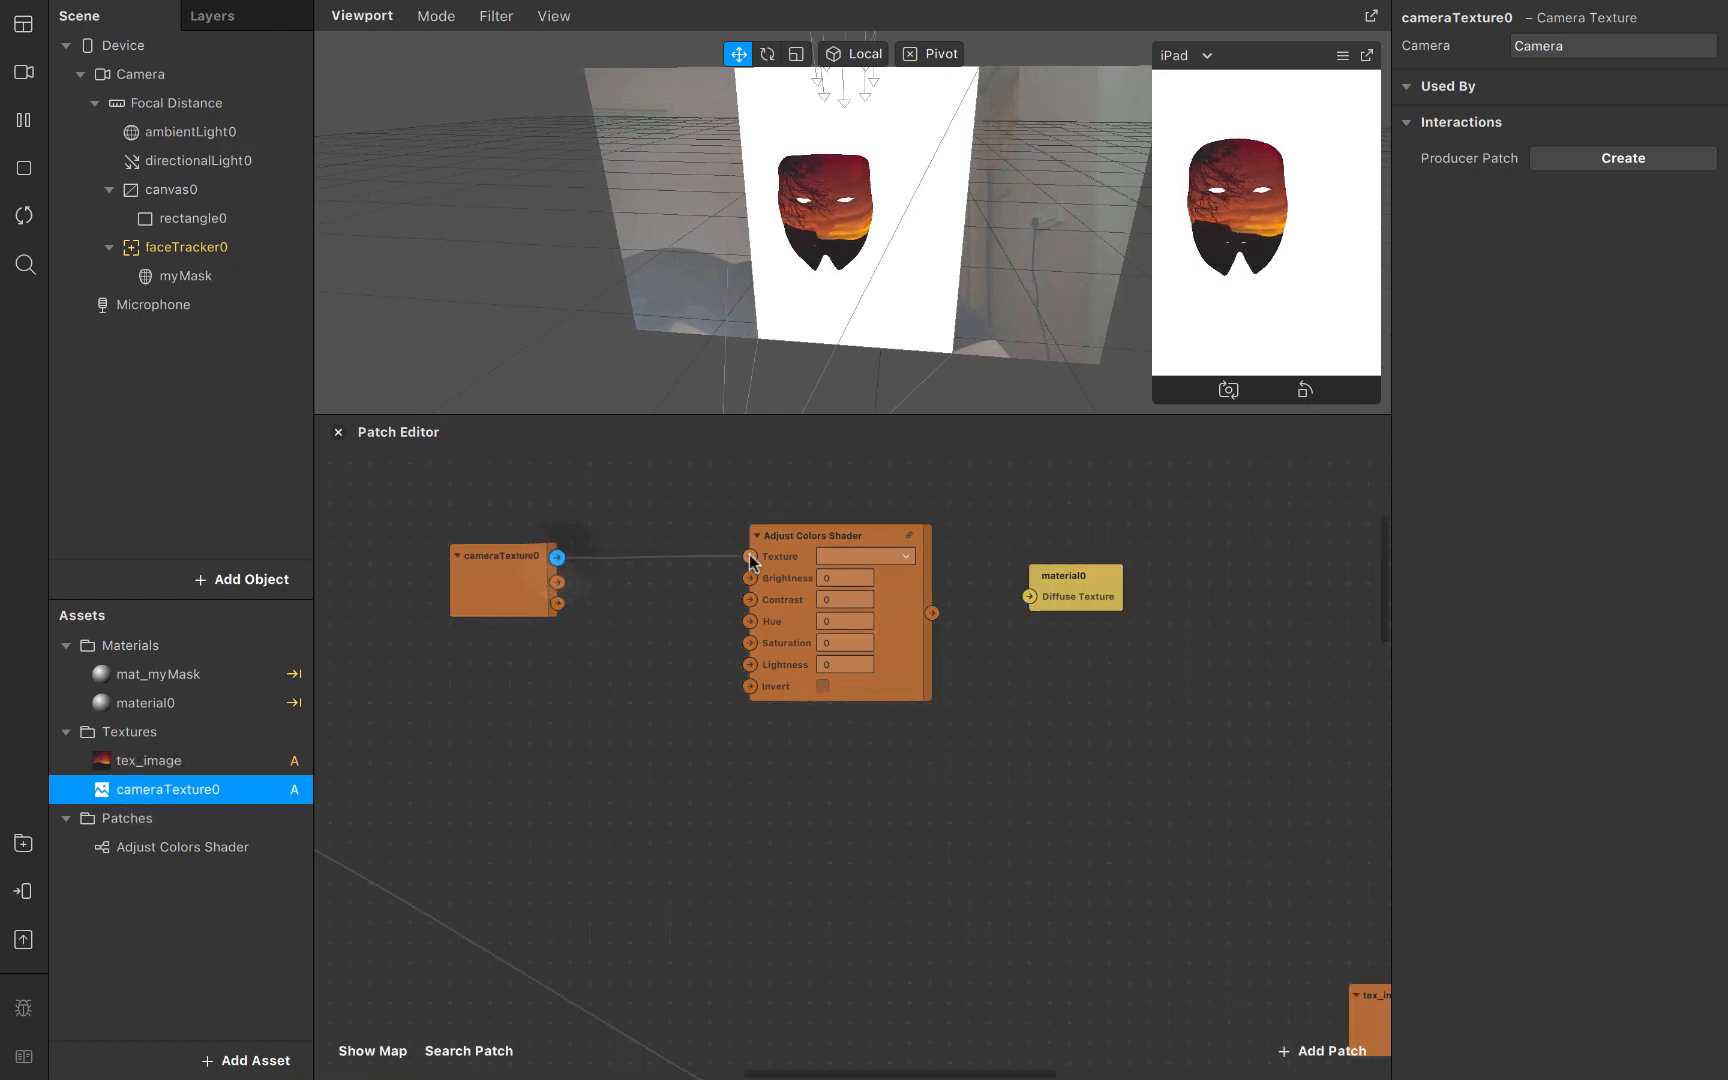
left_click_drag(938, 612, 1014, 599)
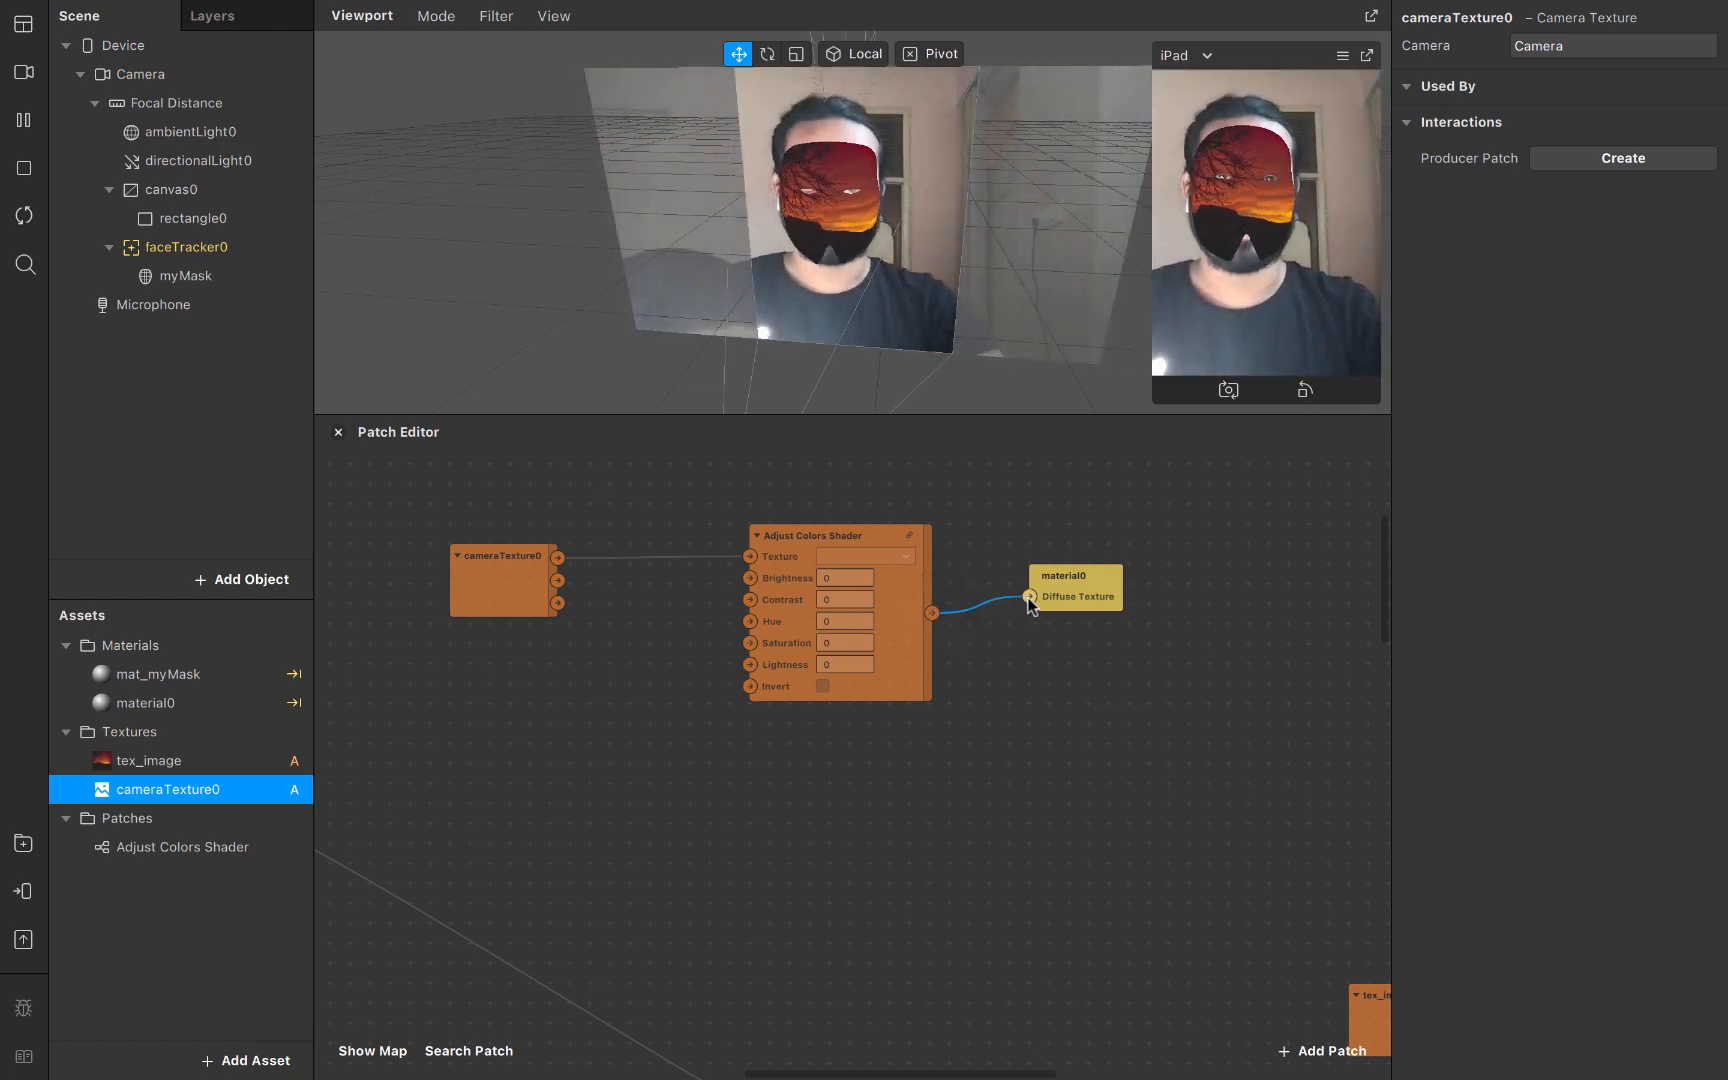
Set the Saturation of the Adjust Colors Shader patch to -1
left_click(855, 632)
left_click(844, 645)
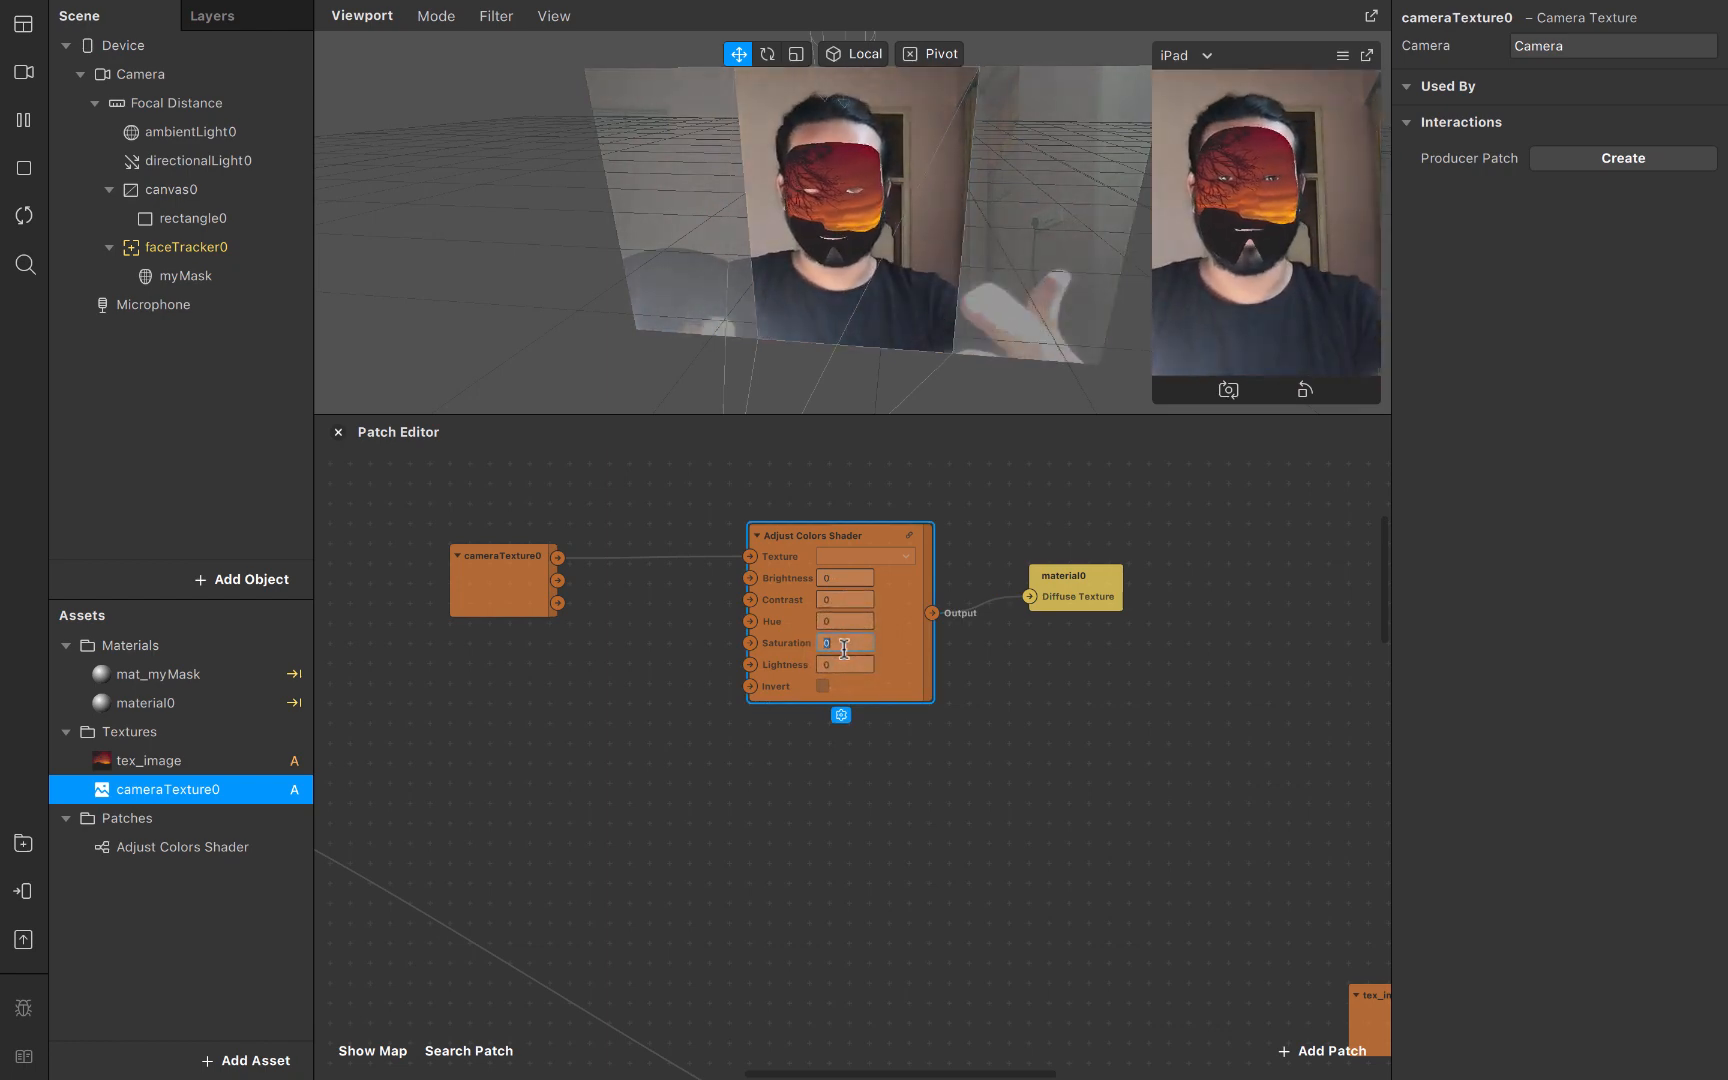
left_click(790, 658)
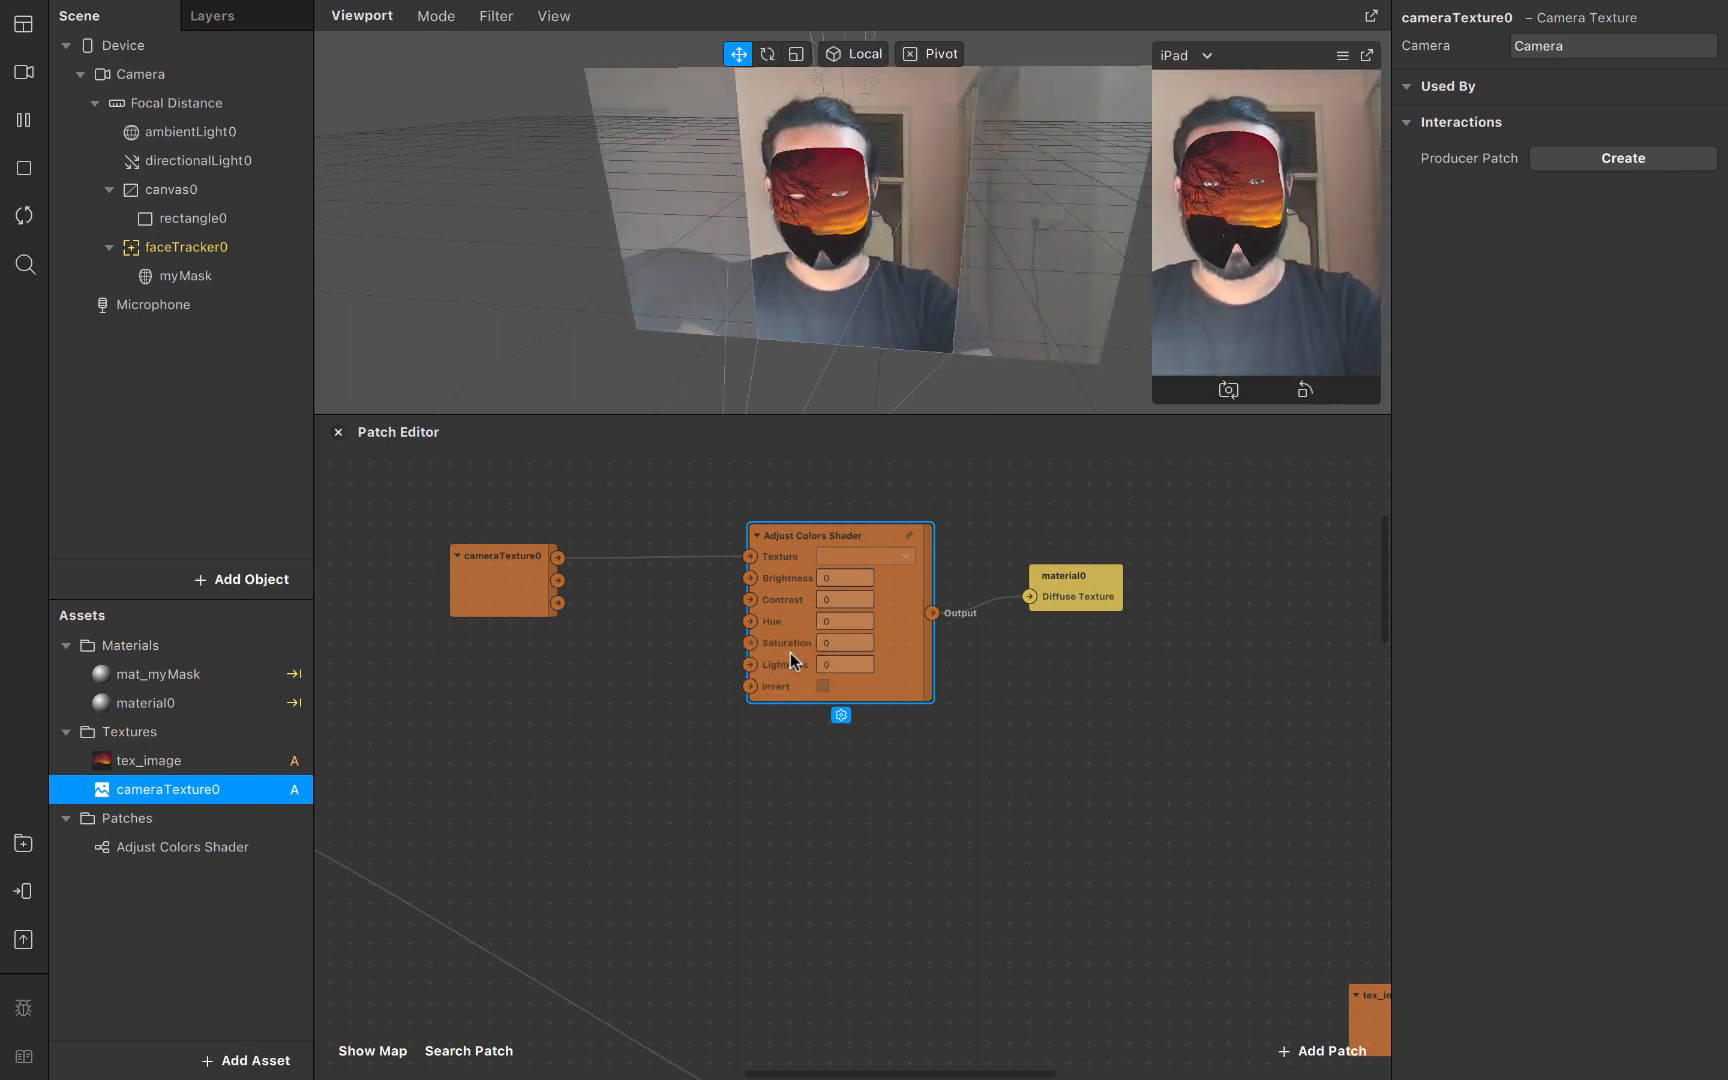
left_click(843, 641)
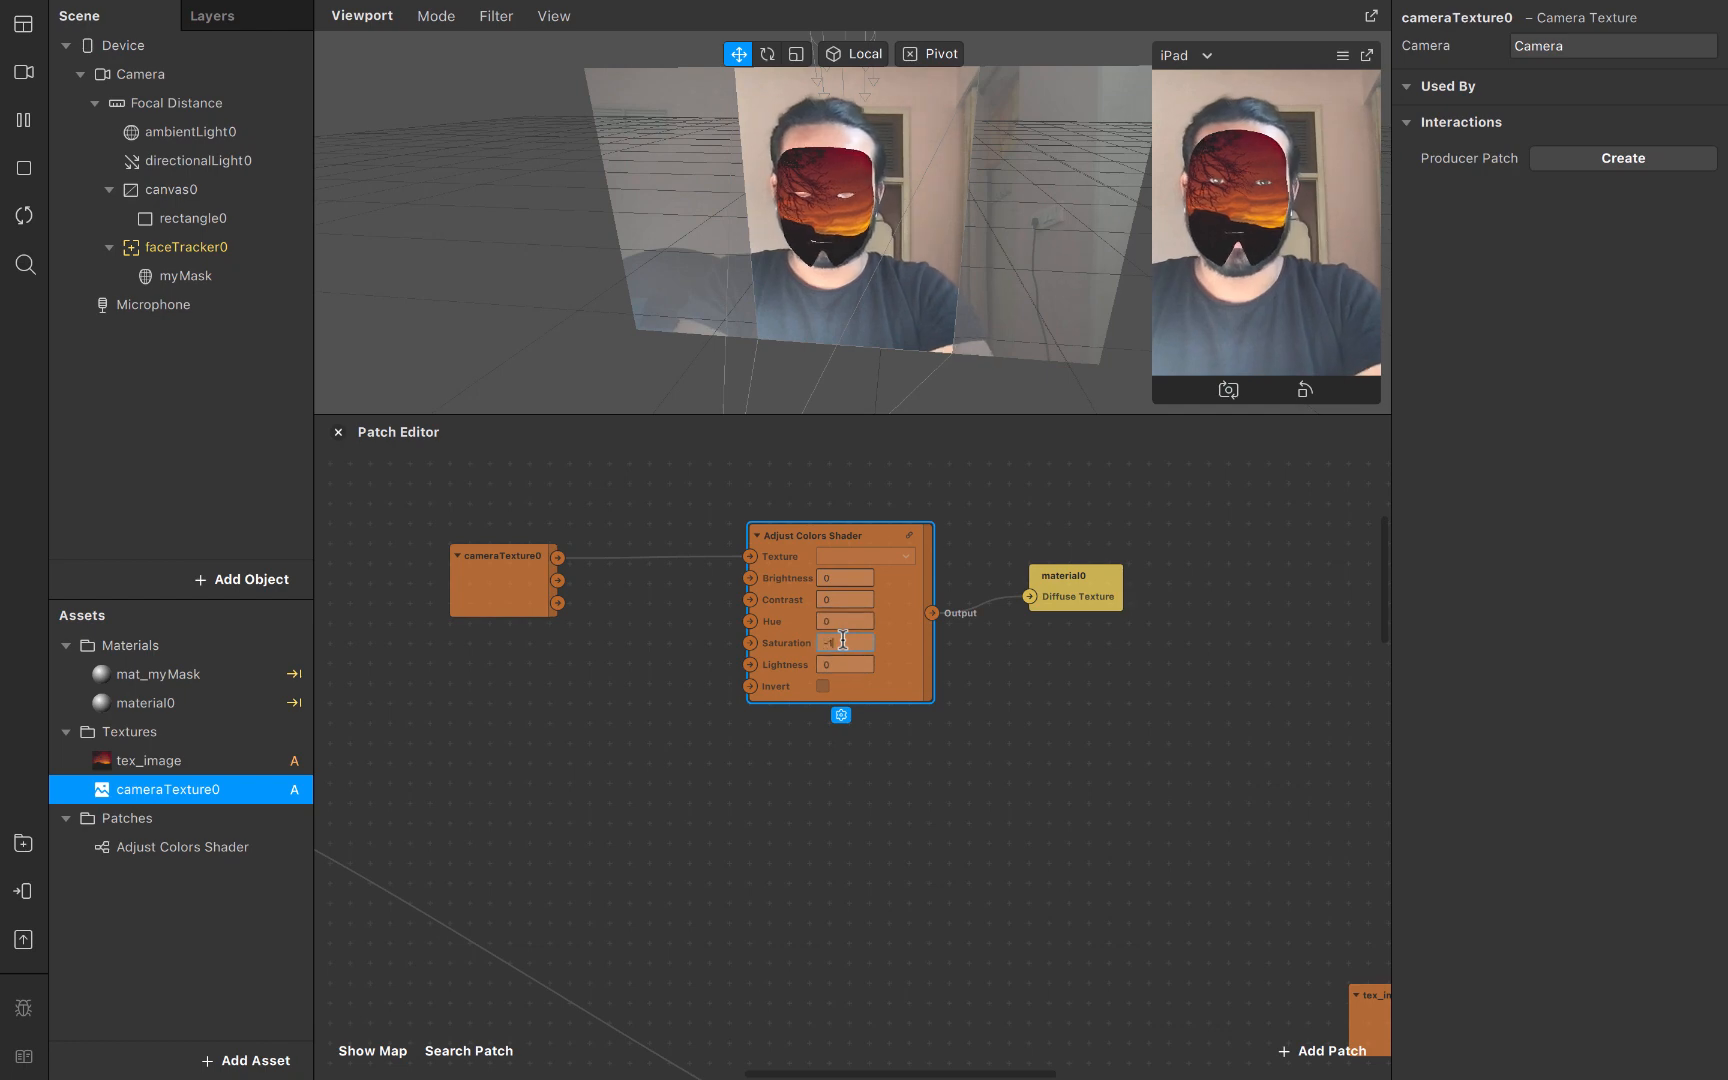
left_click(984, 701)
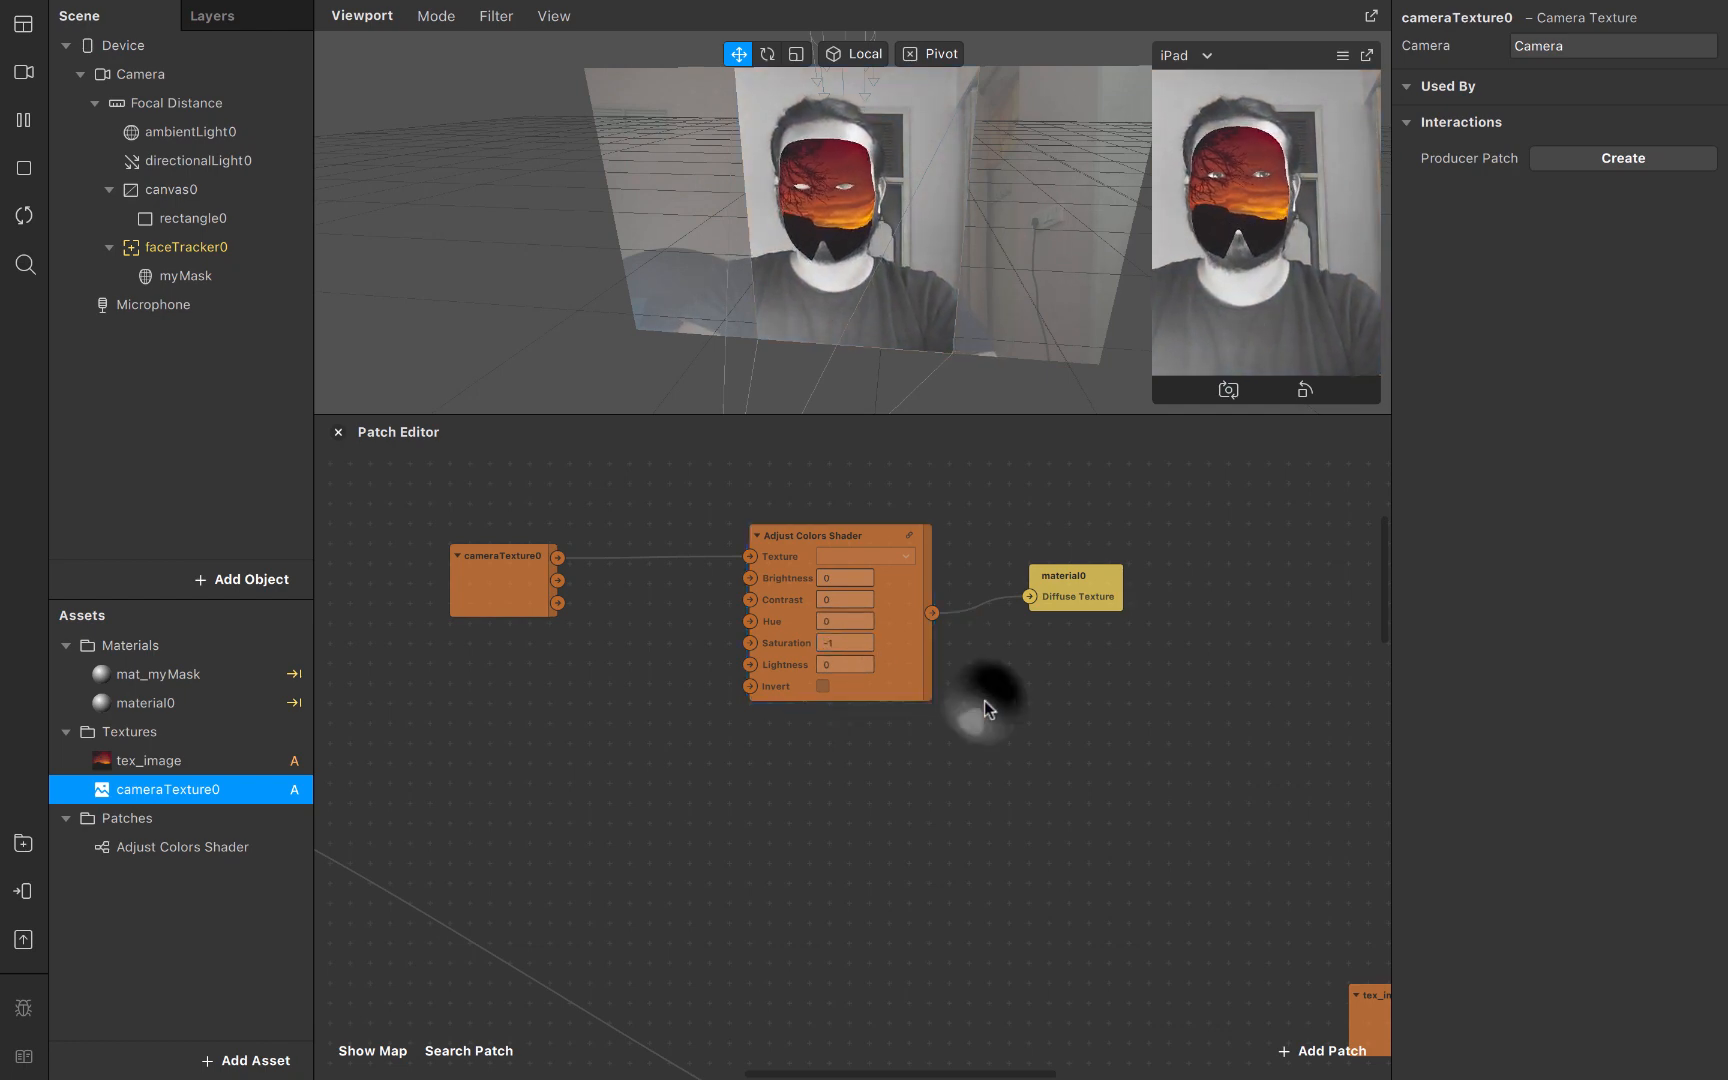
Add a comment around the cameraTexture0, Adjust Colors Shader and material0 patches, titled B&W
scroll(984, 701, "down", 3)
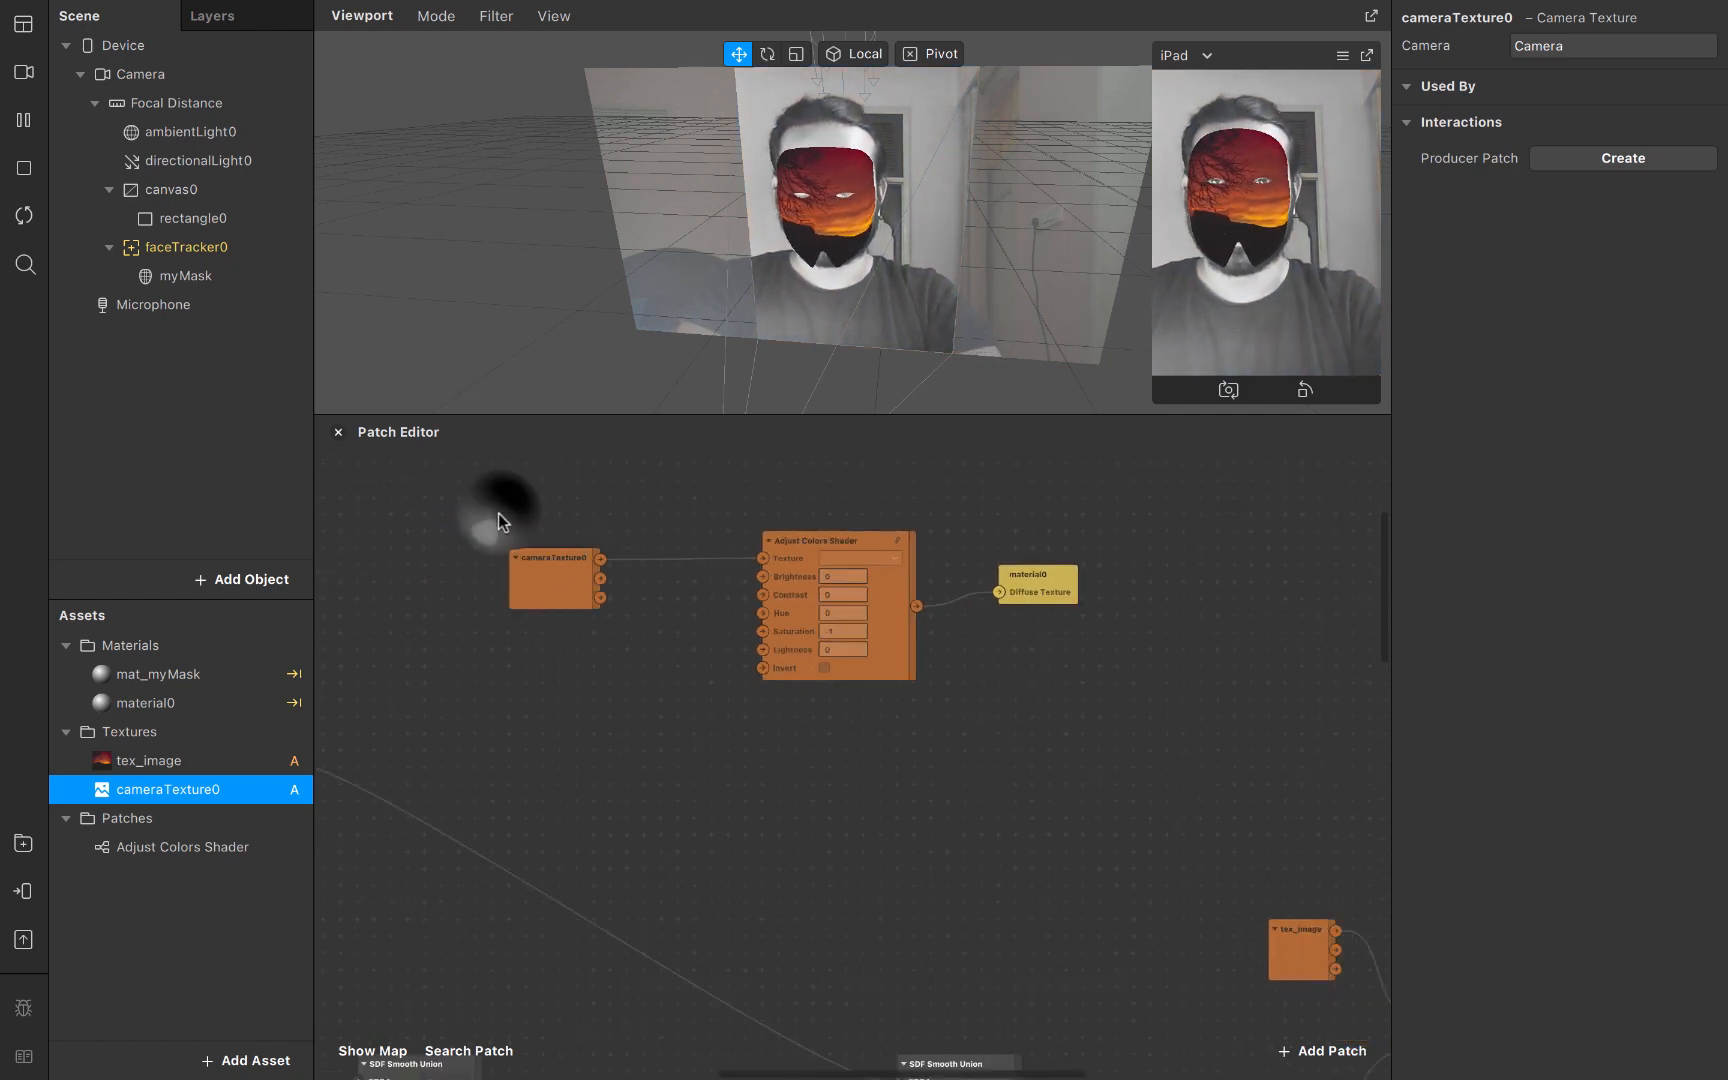
left_click_drag(498, 513, 1183, 842)
right_click(784, 545)
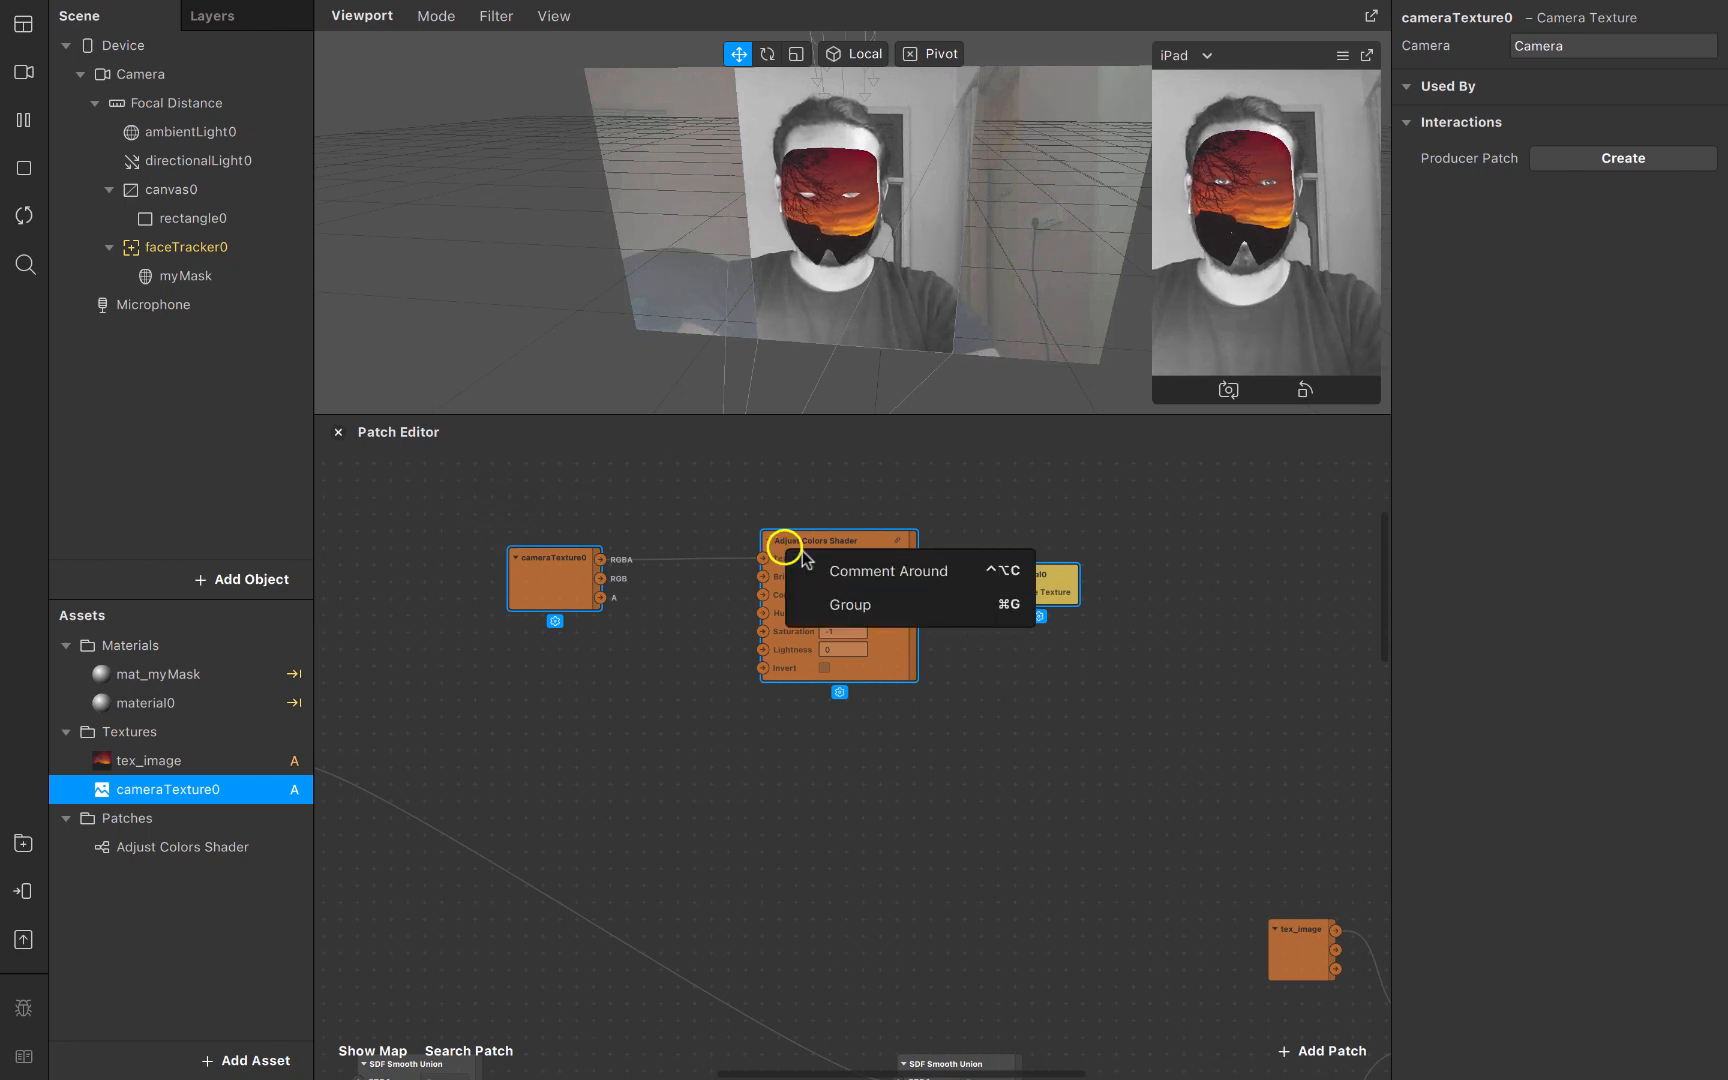
left_click(850, 568)
double_click(531, 509)
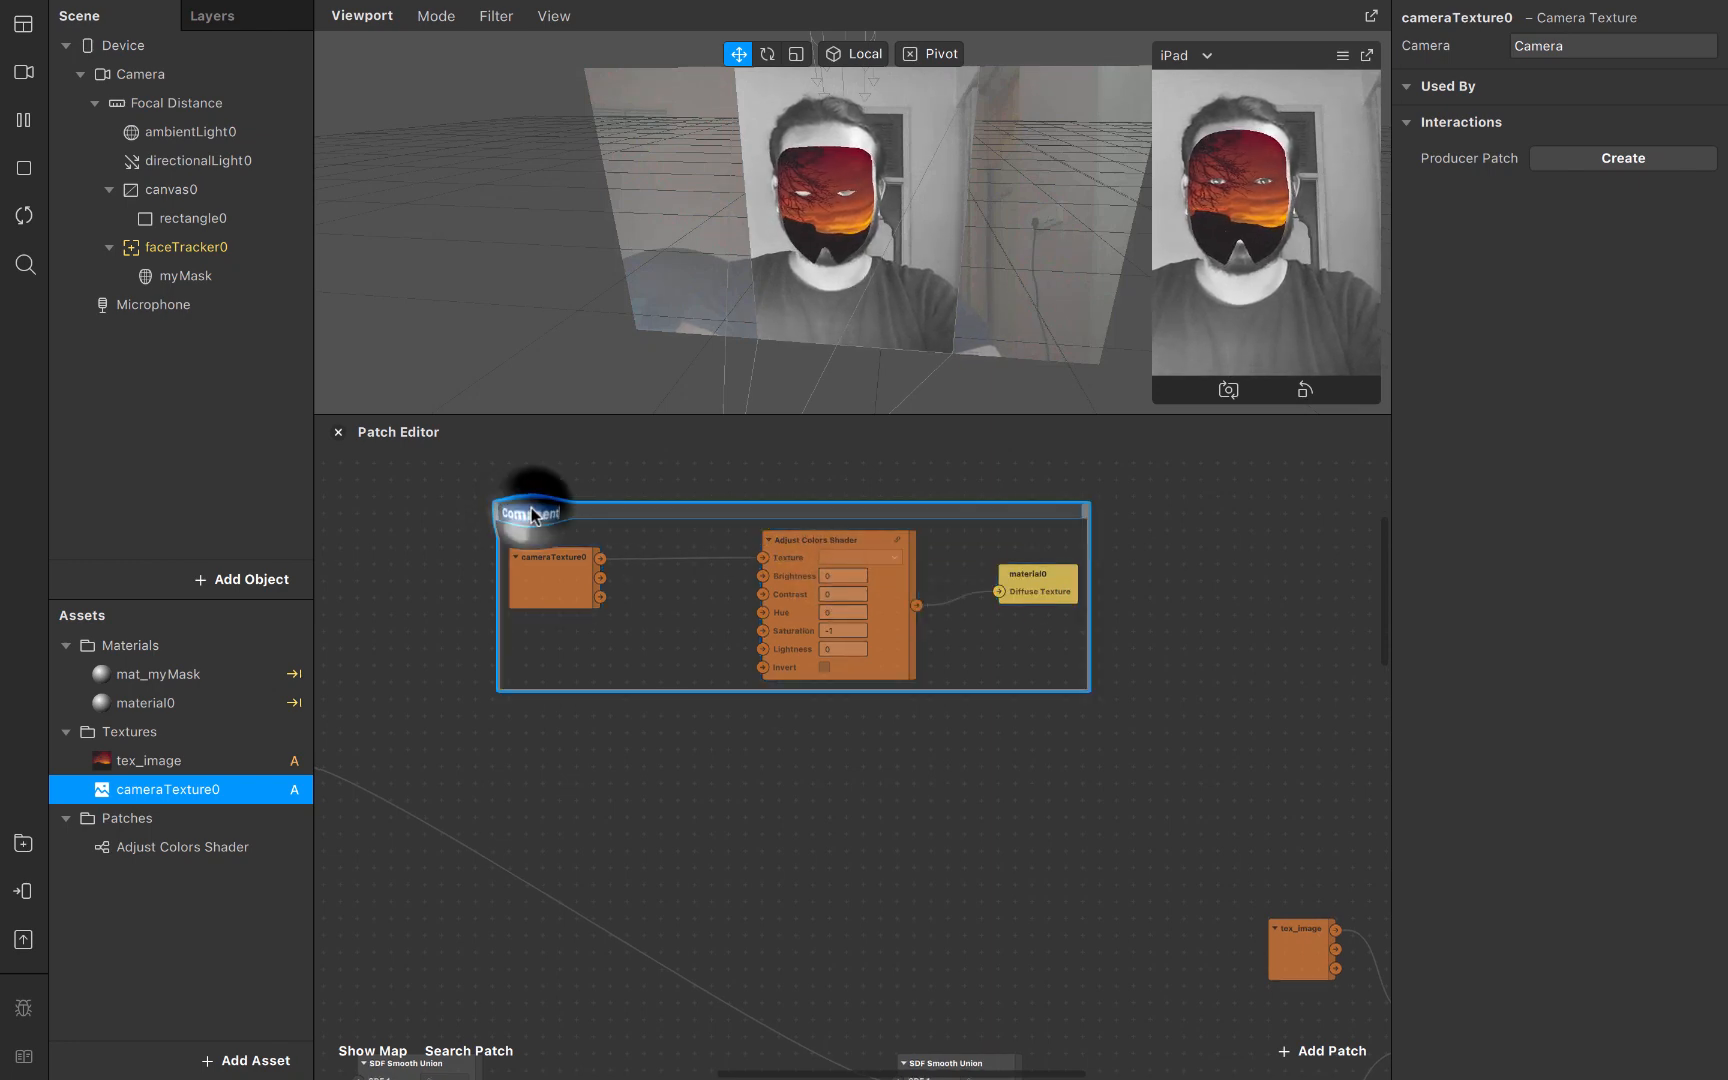
type("B&W")
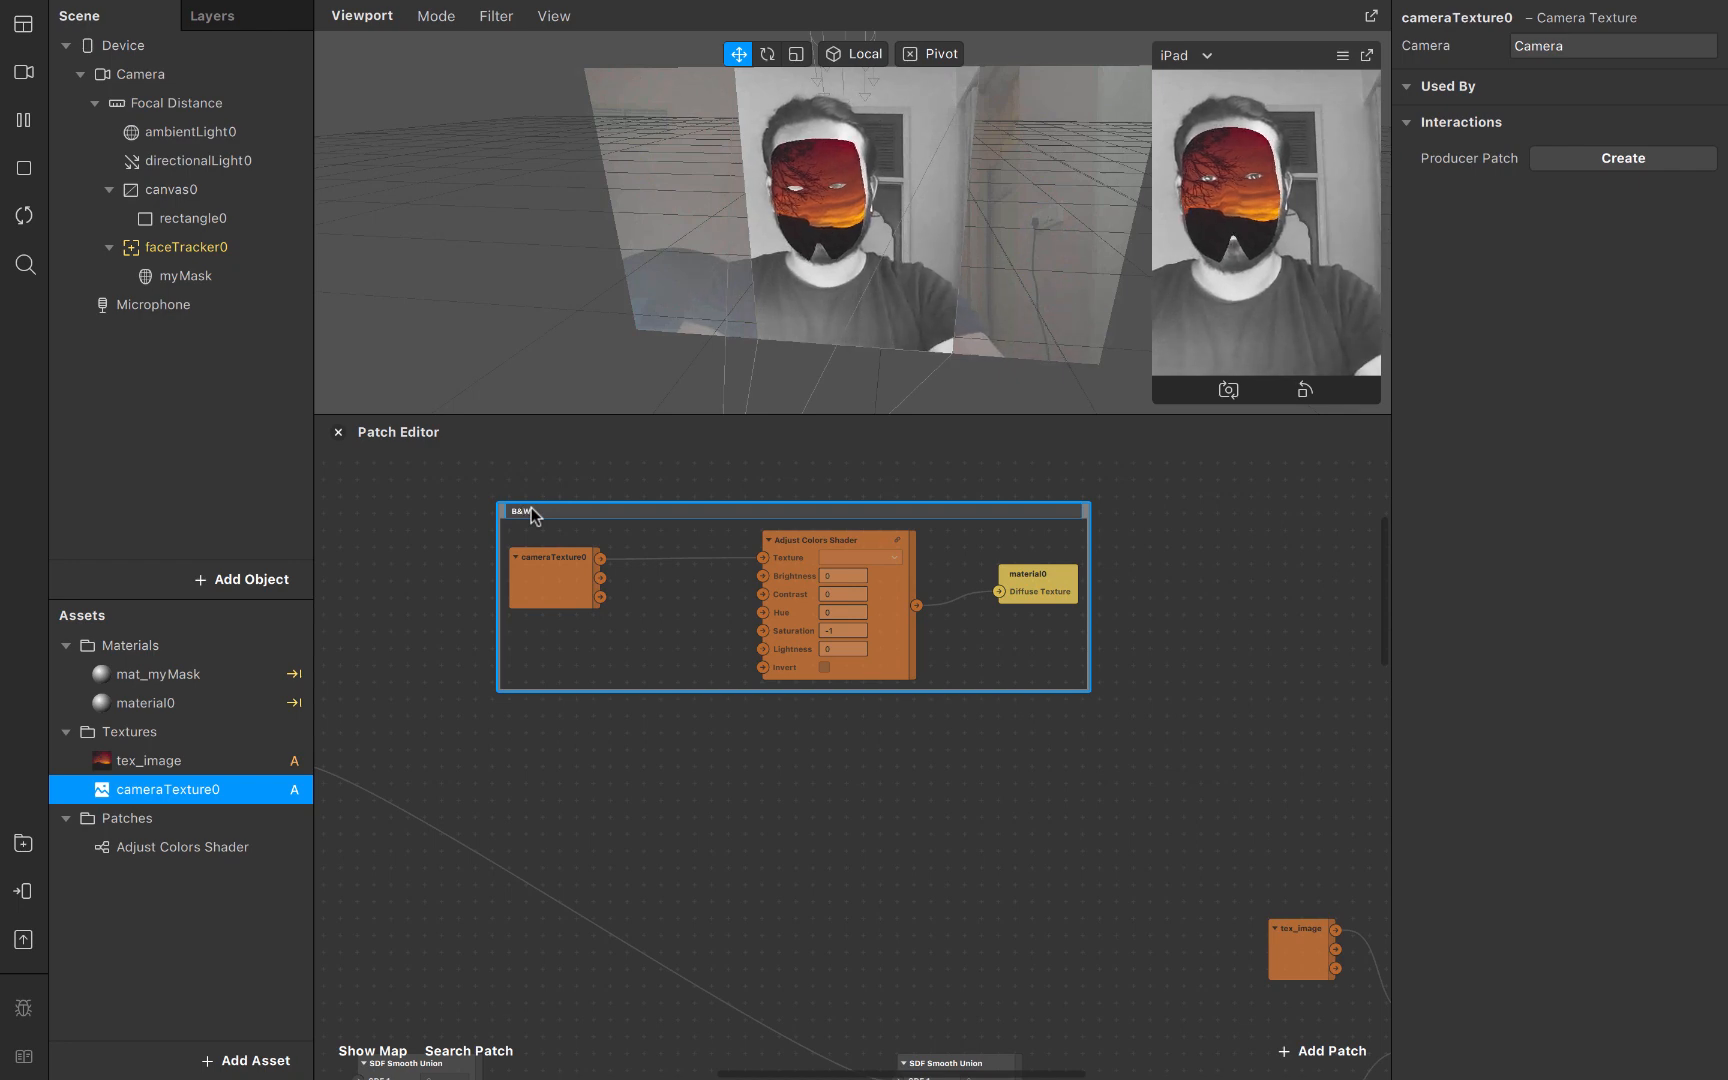
key("Return")
left_click(801, 752)
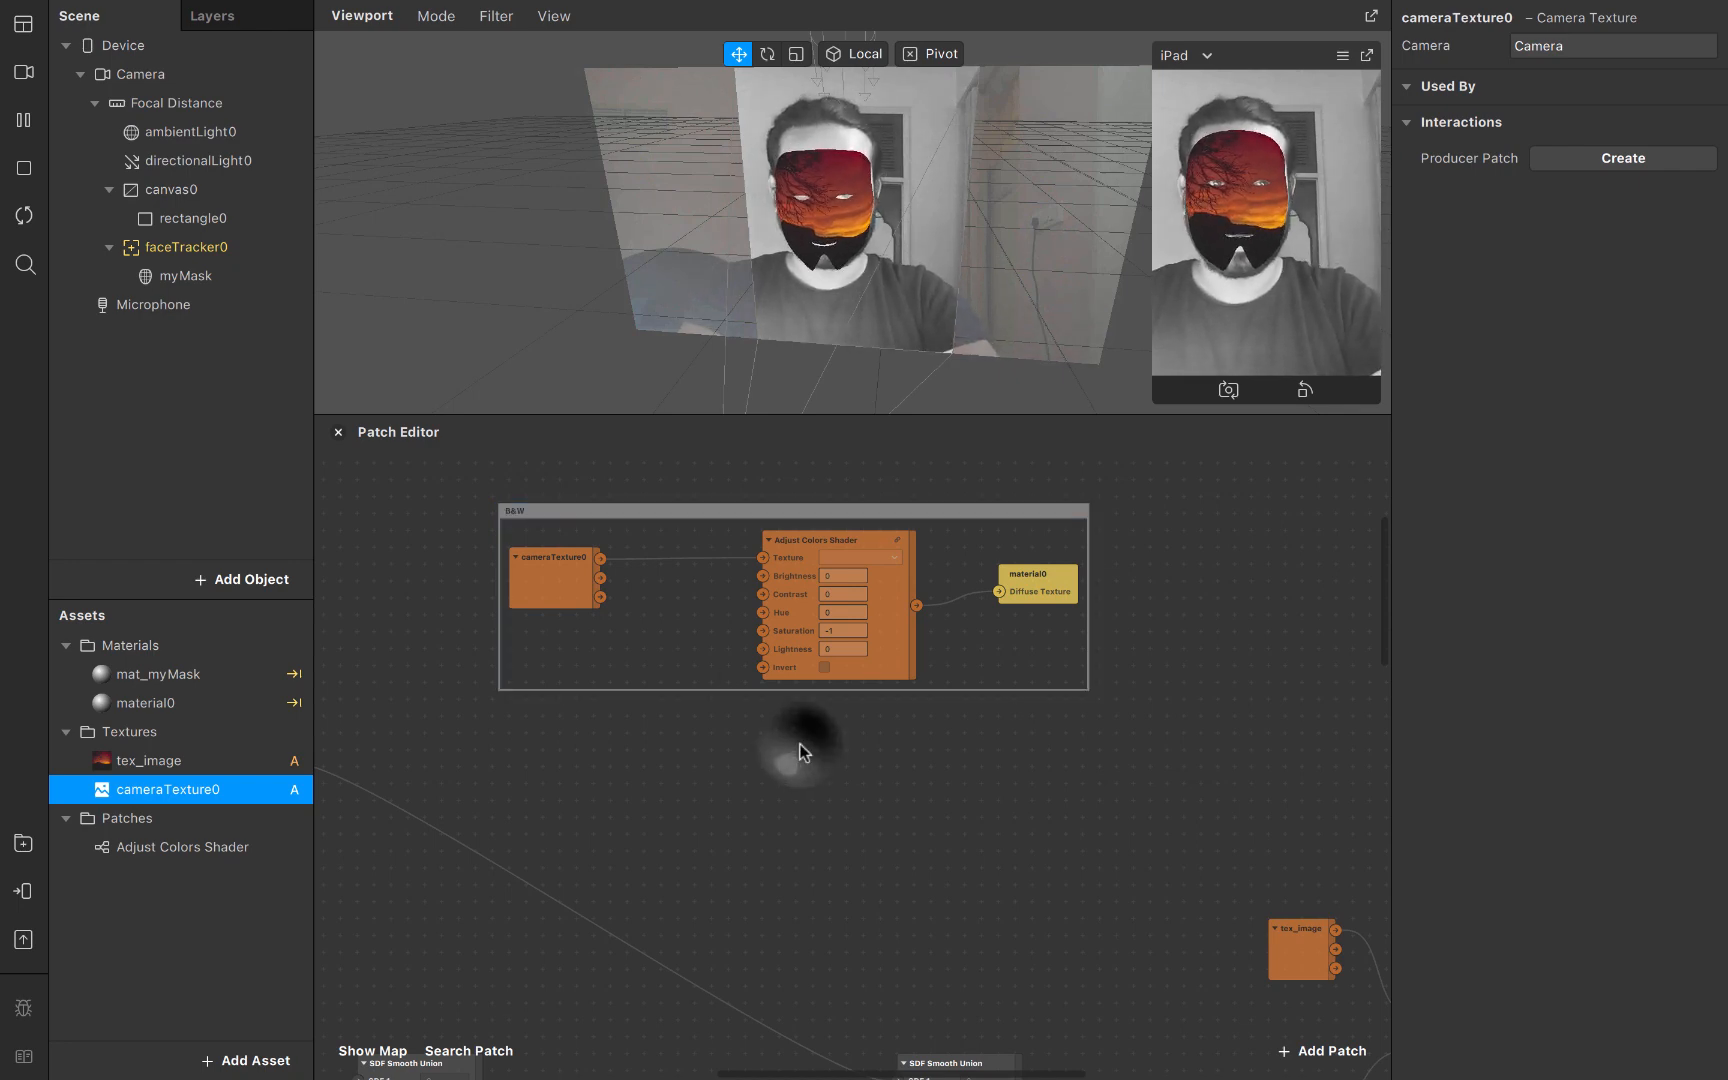
scroll(800, 753, "right", 5)
scroll(800, 753, "down", 2)
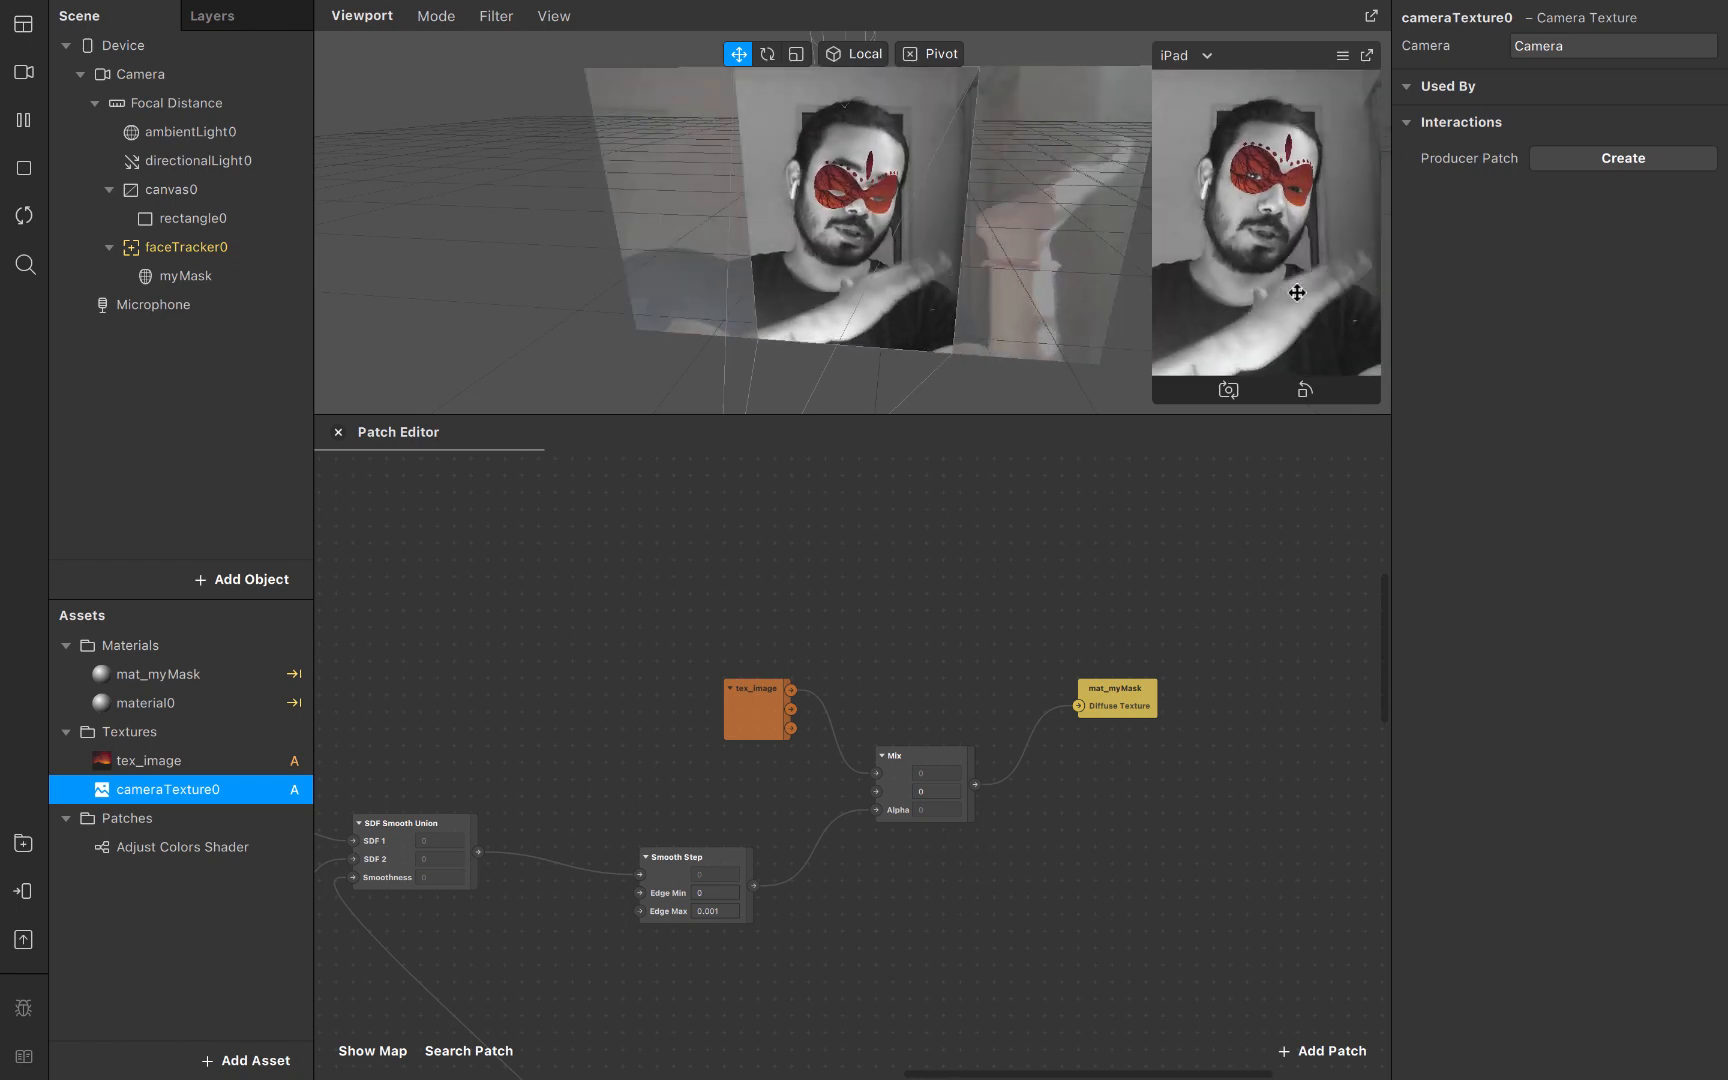
left_click_drag(1008, 387, 1026, 304)
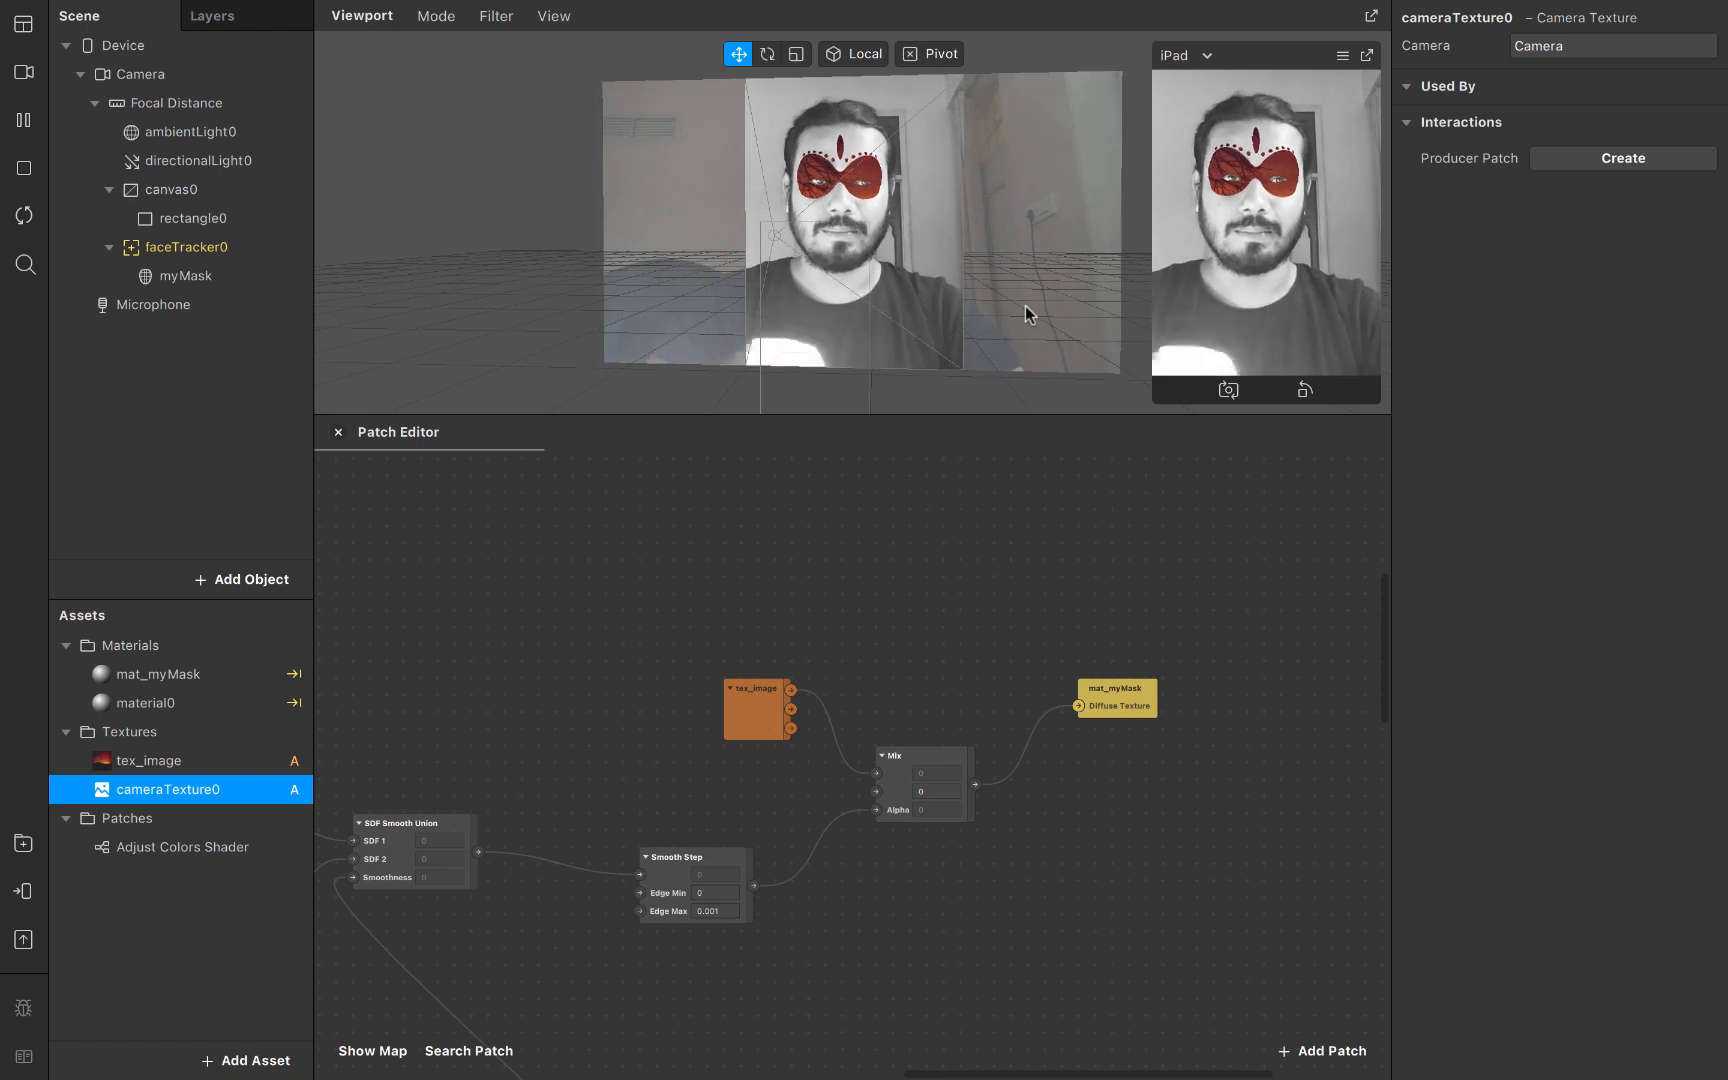
left_click(255, 1062)
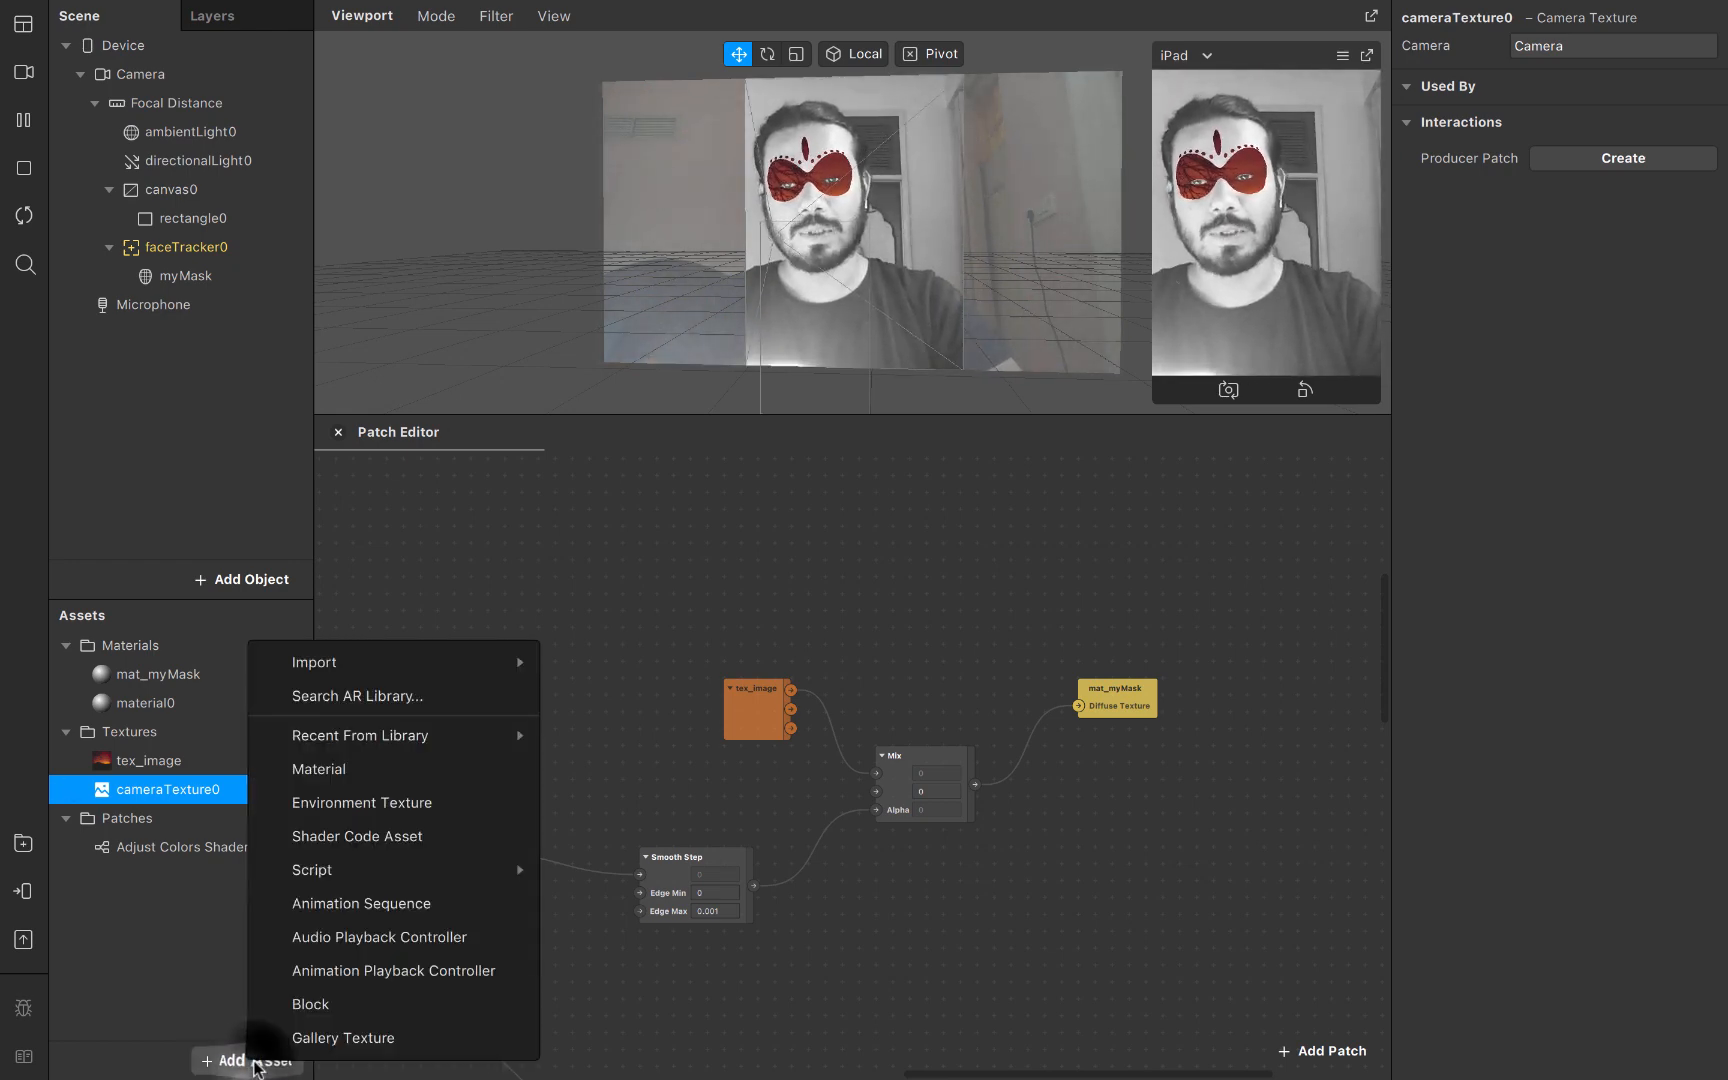
left_click(144, 899)
left_click(144, 899)
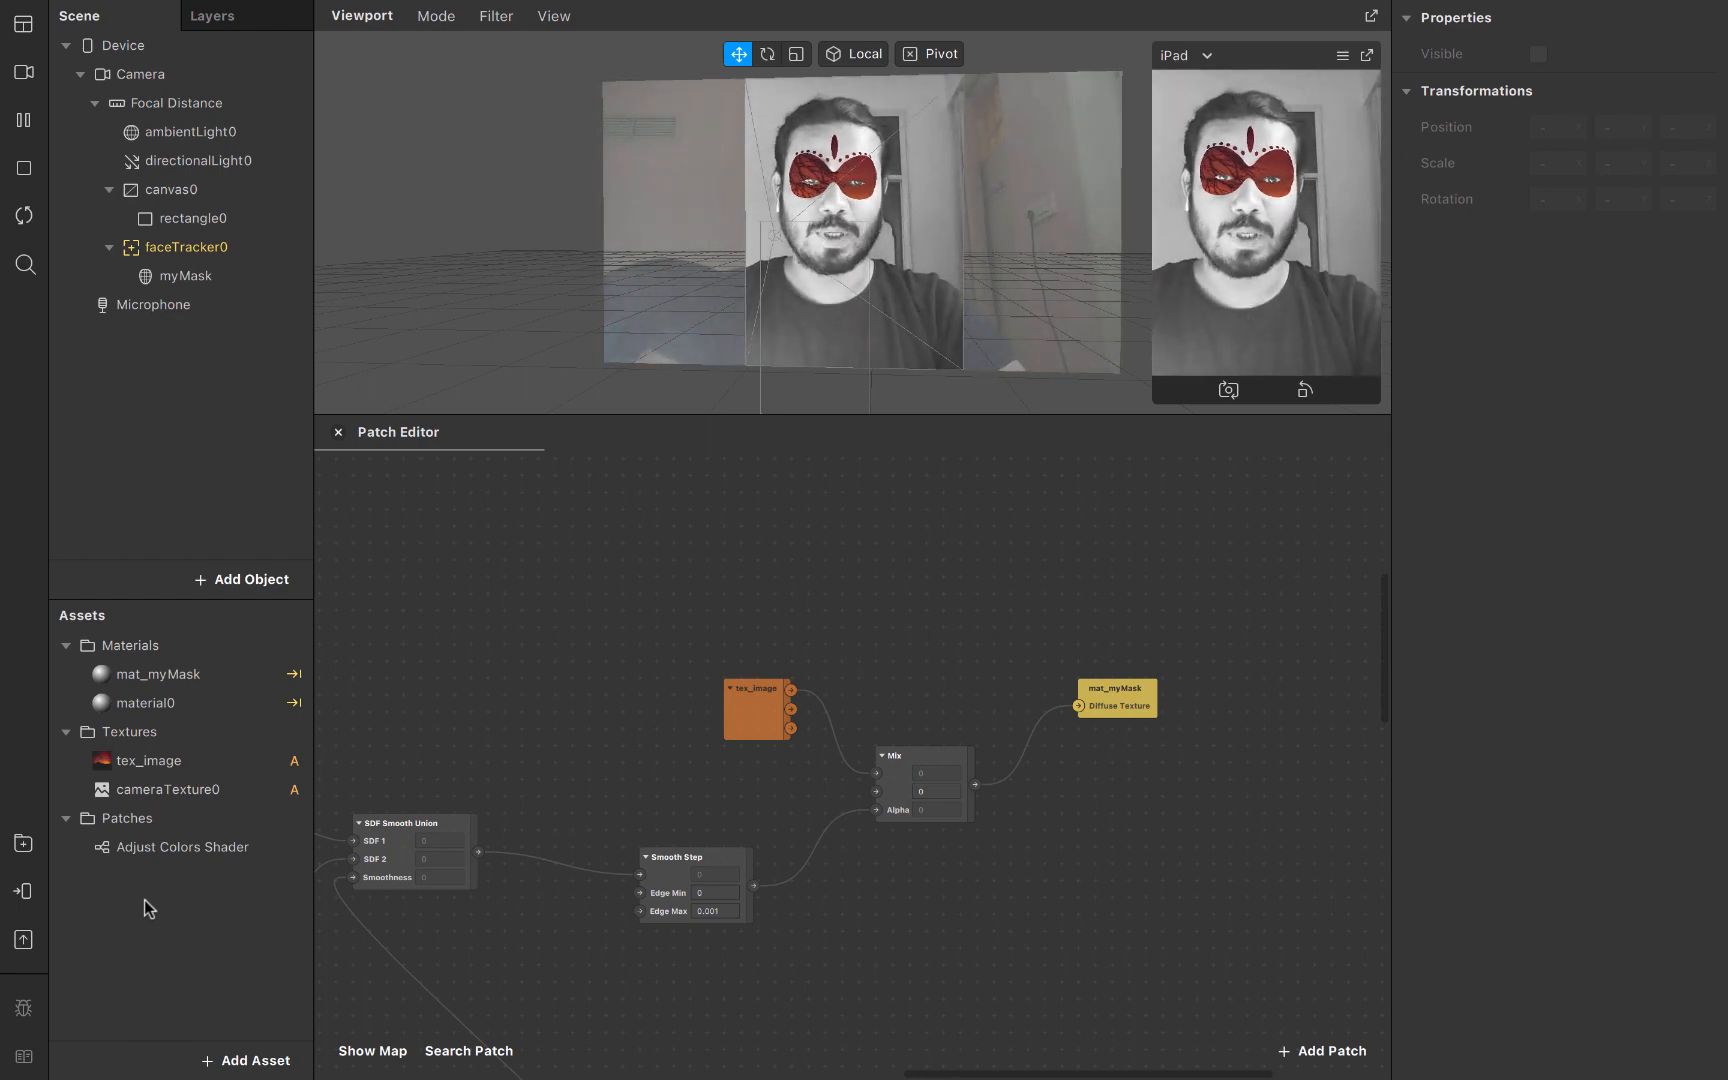
Import the shader file shaderCode.sca from the computer's shaders folder as a project asset
left_click(240, 1060)
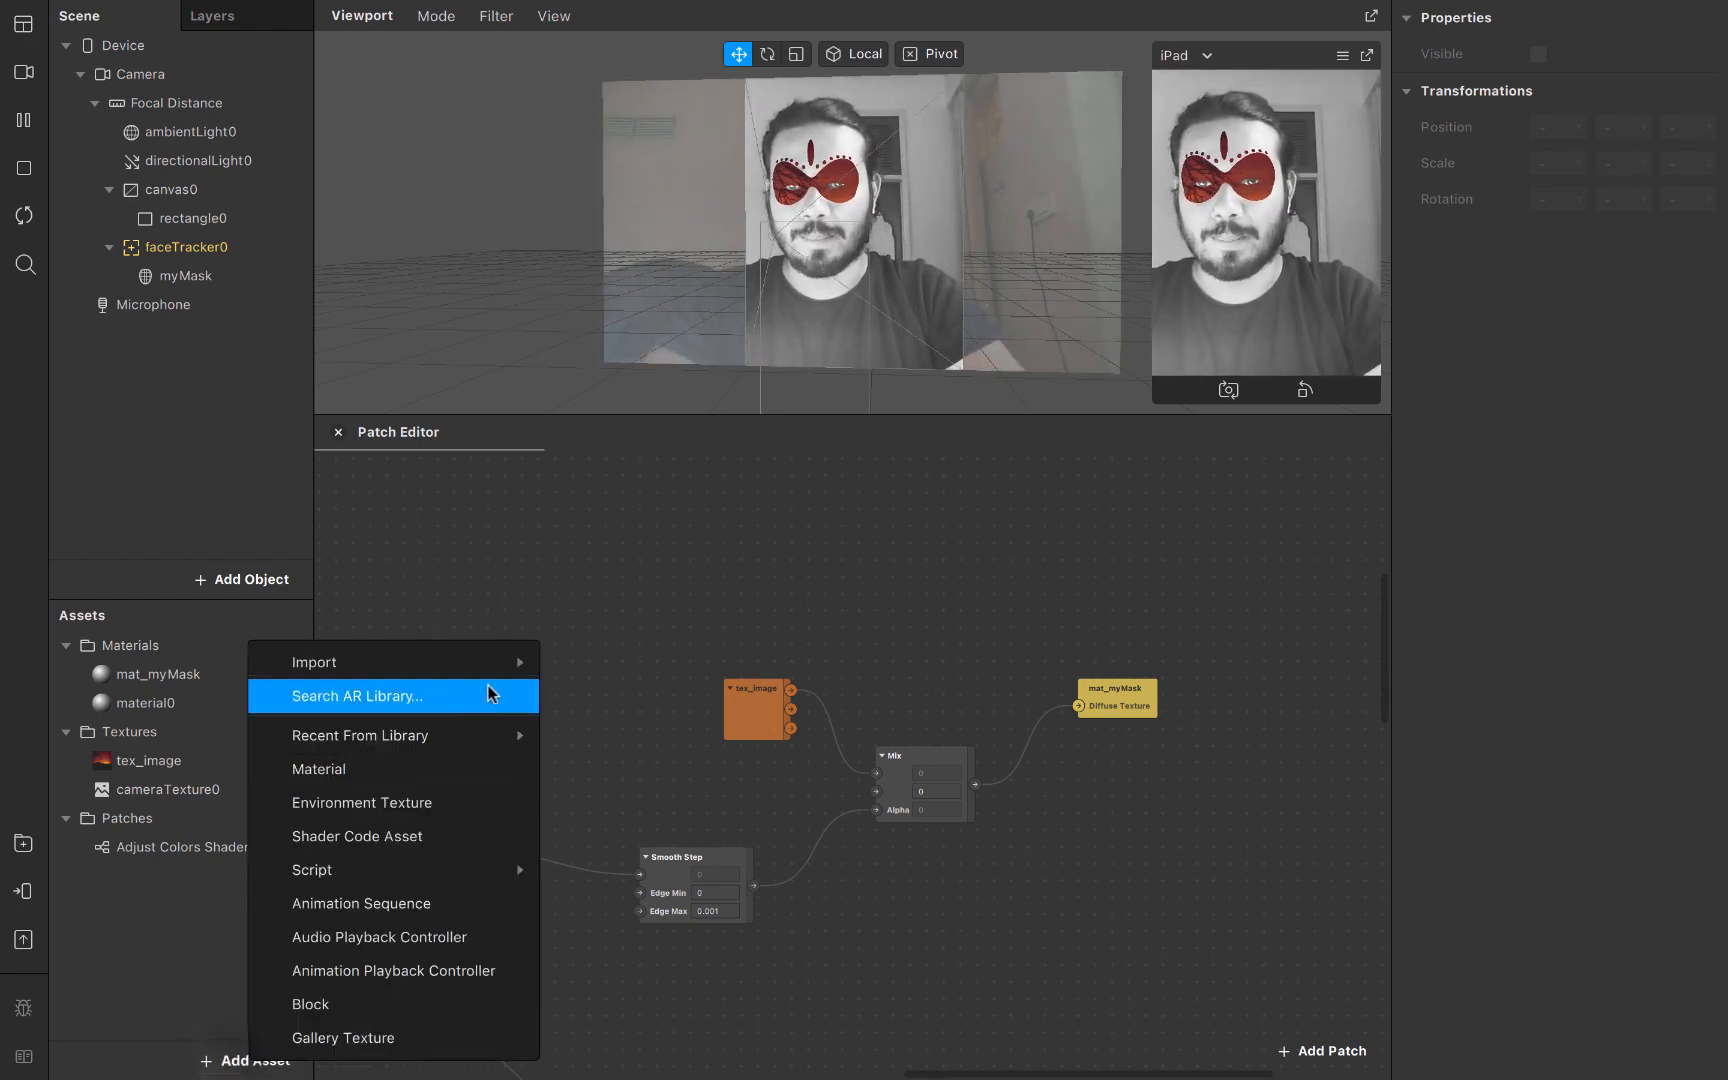
mouse_move(515, 663)
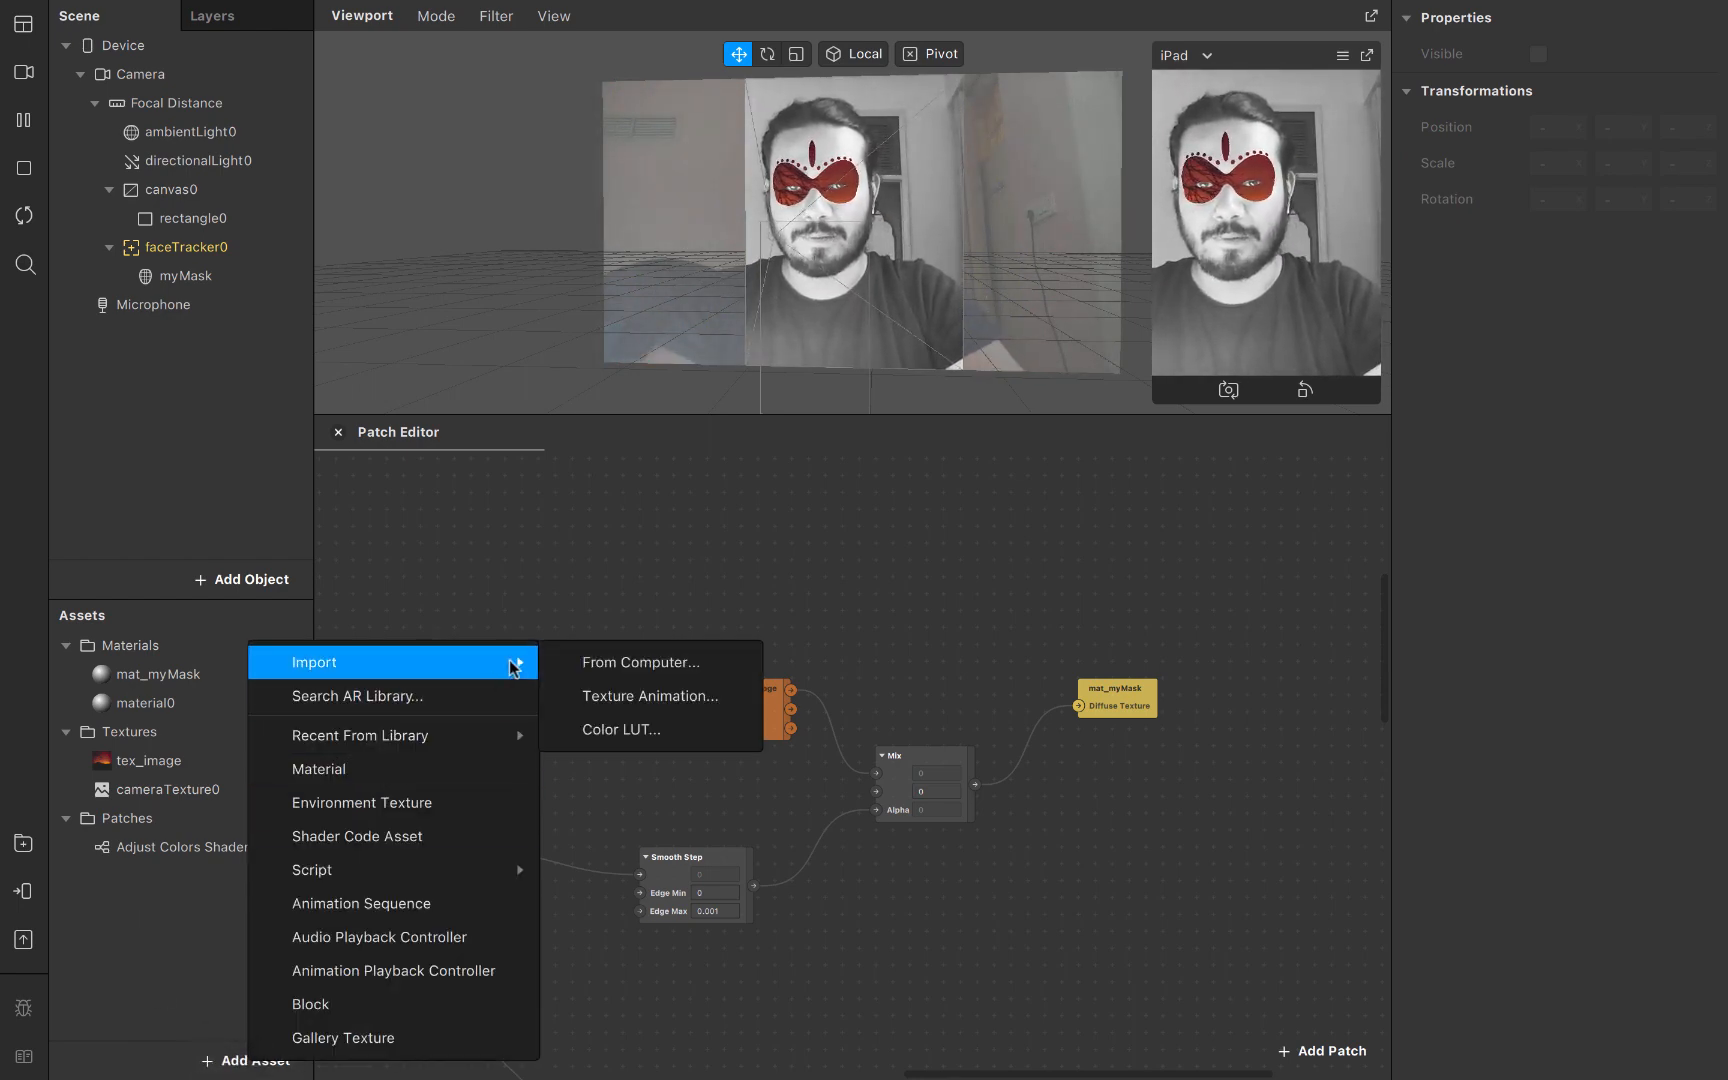
left_click(687, 659)
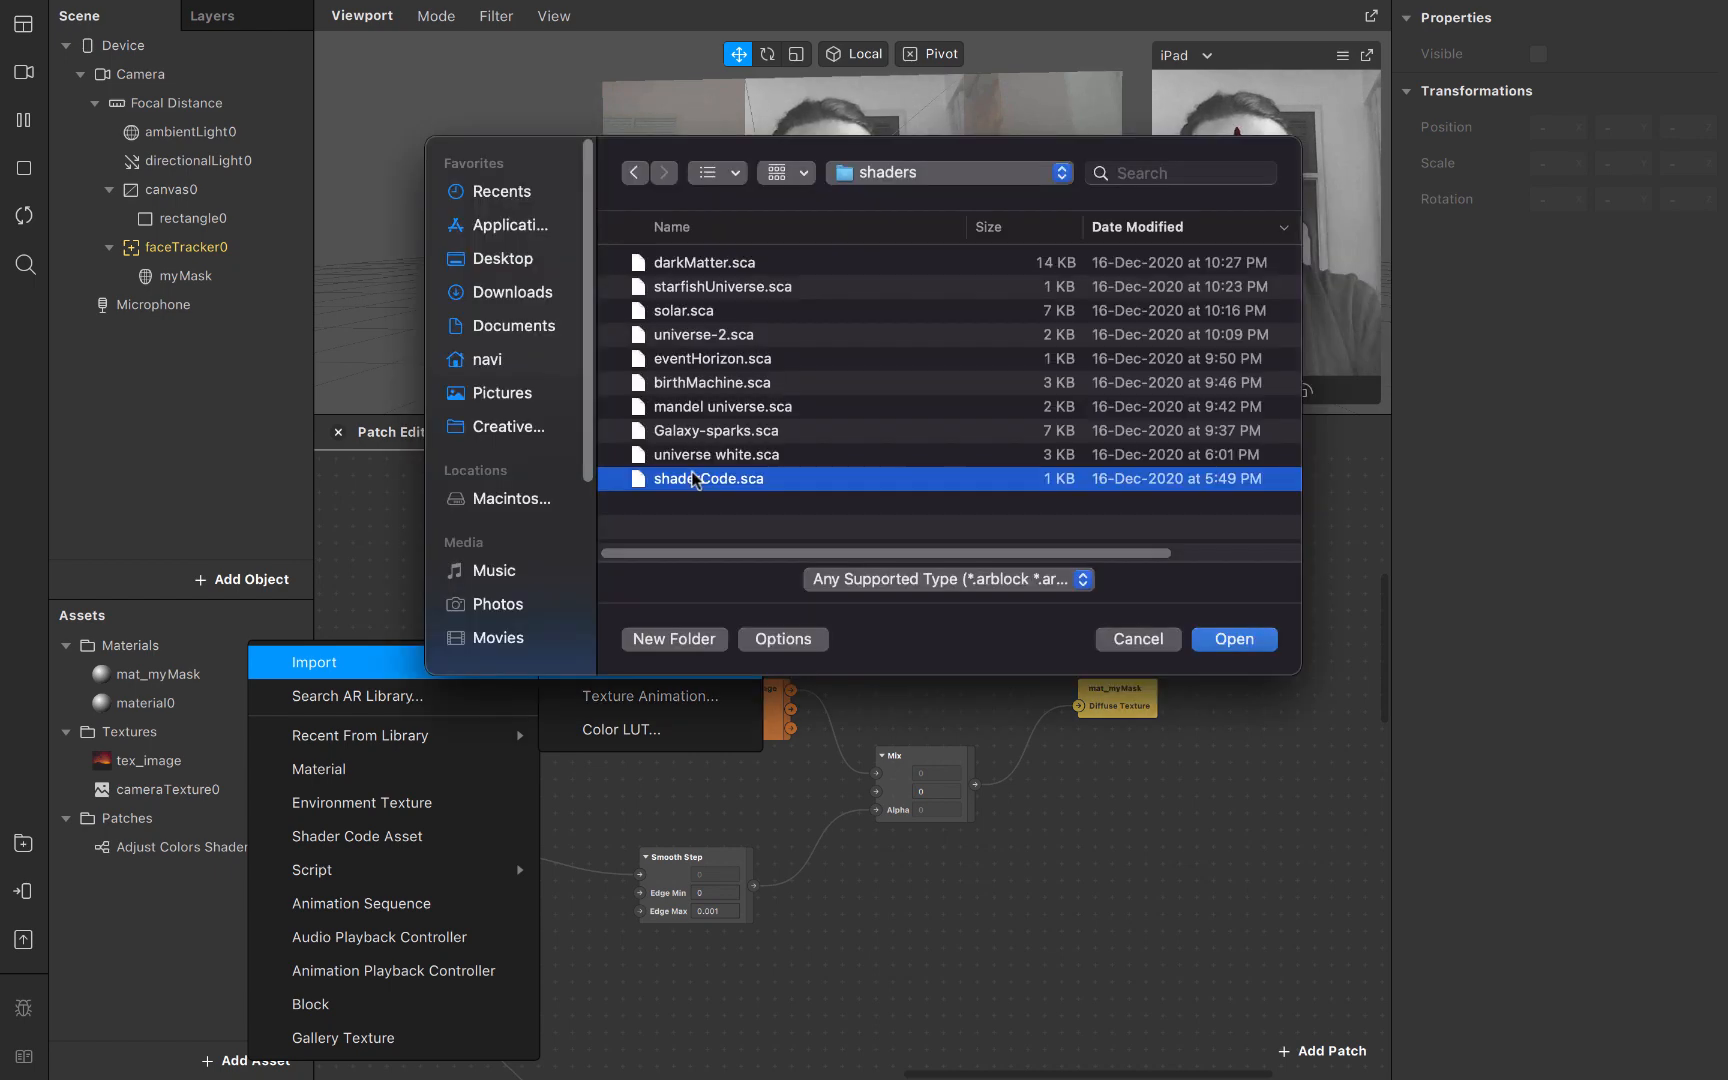
double_click(691, 473)
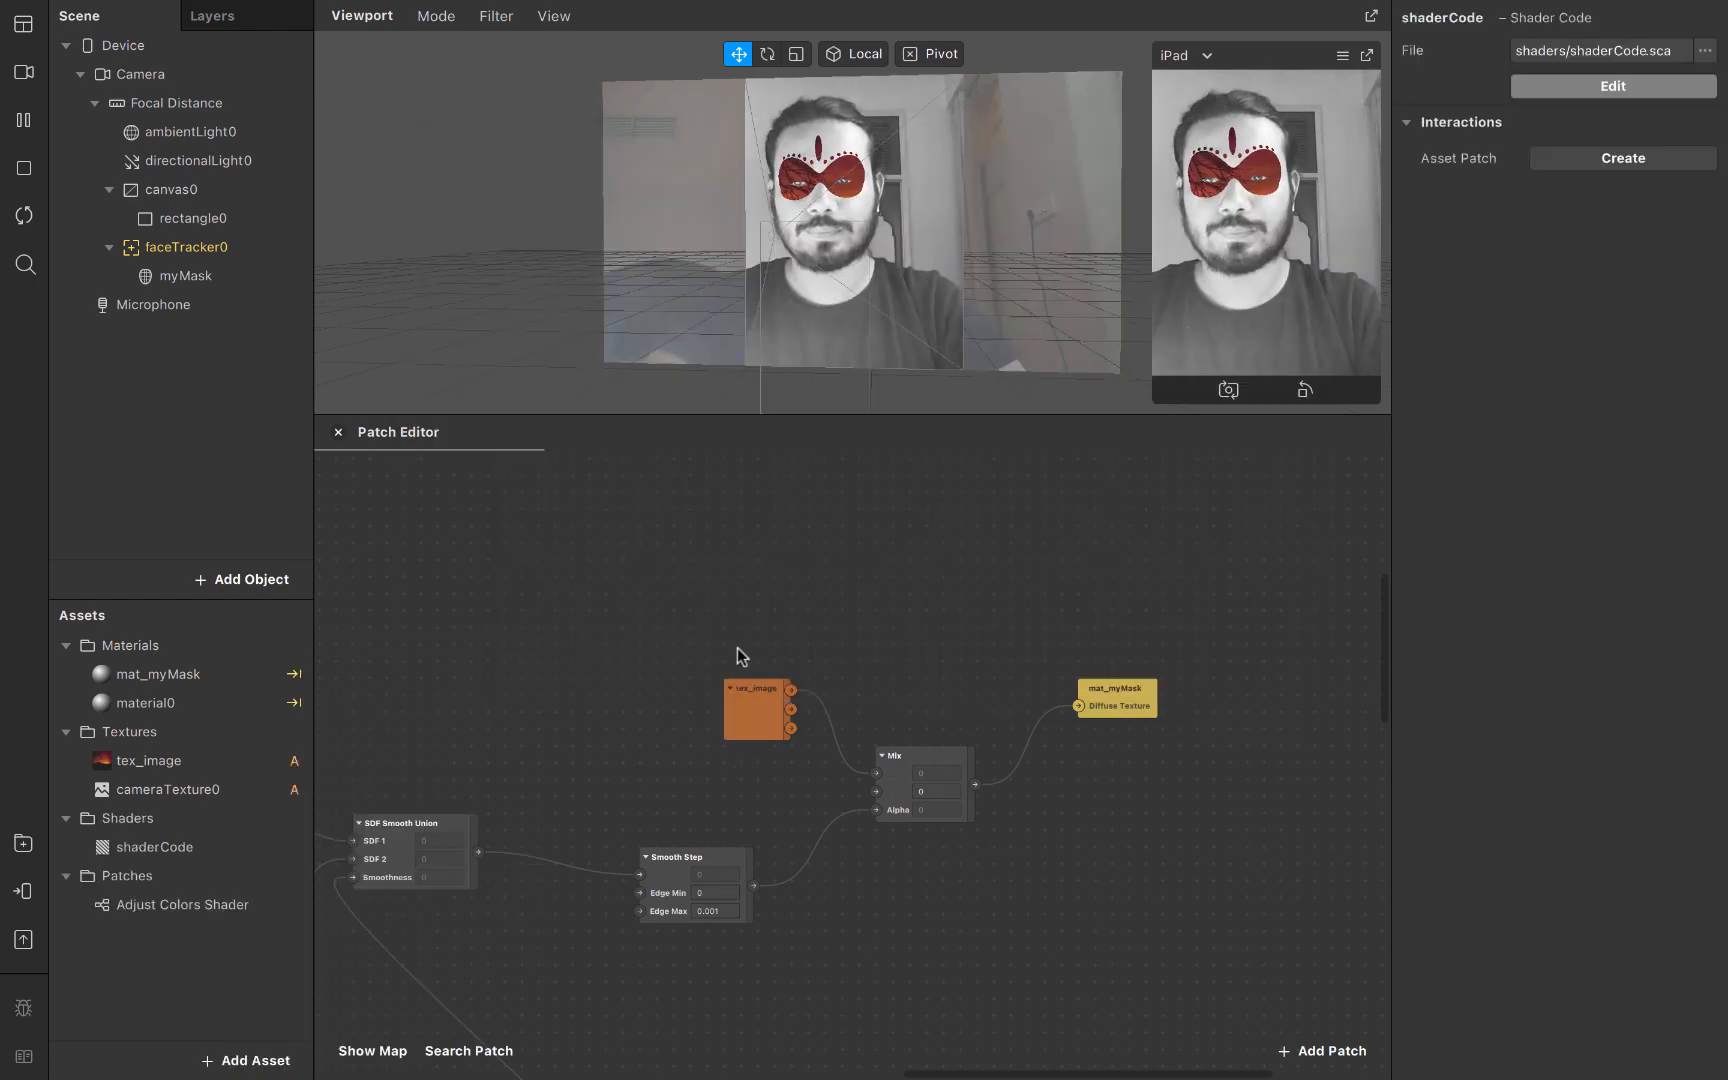
Open the shaderCode asset's source in the external code editor, examine its mainImage function, and close the file
left_click(222, 848)
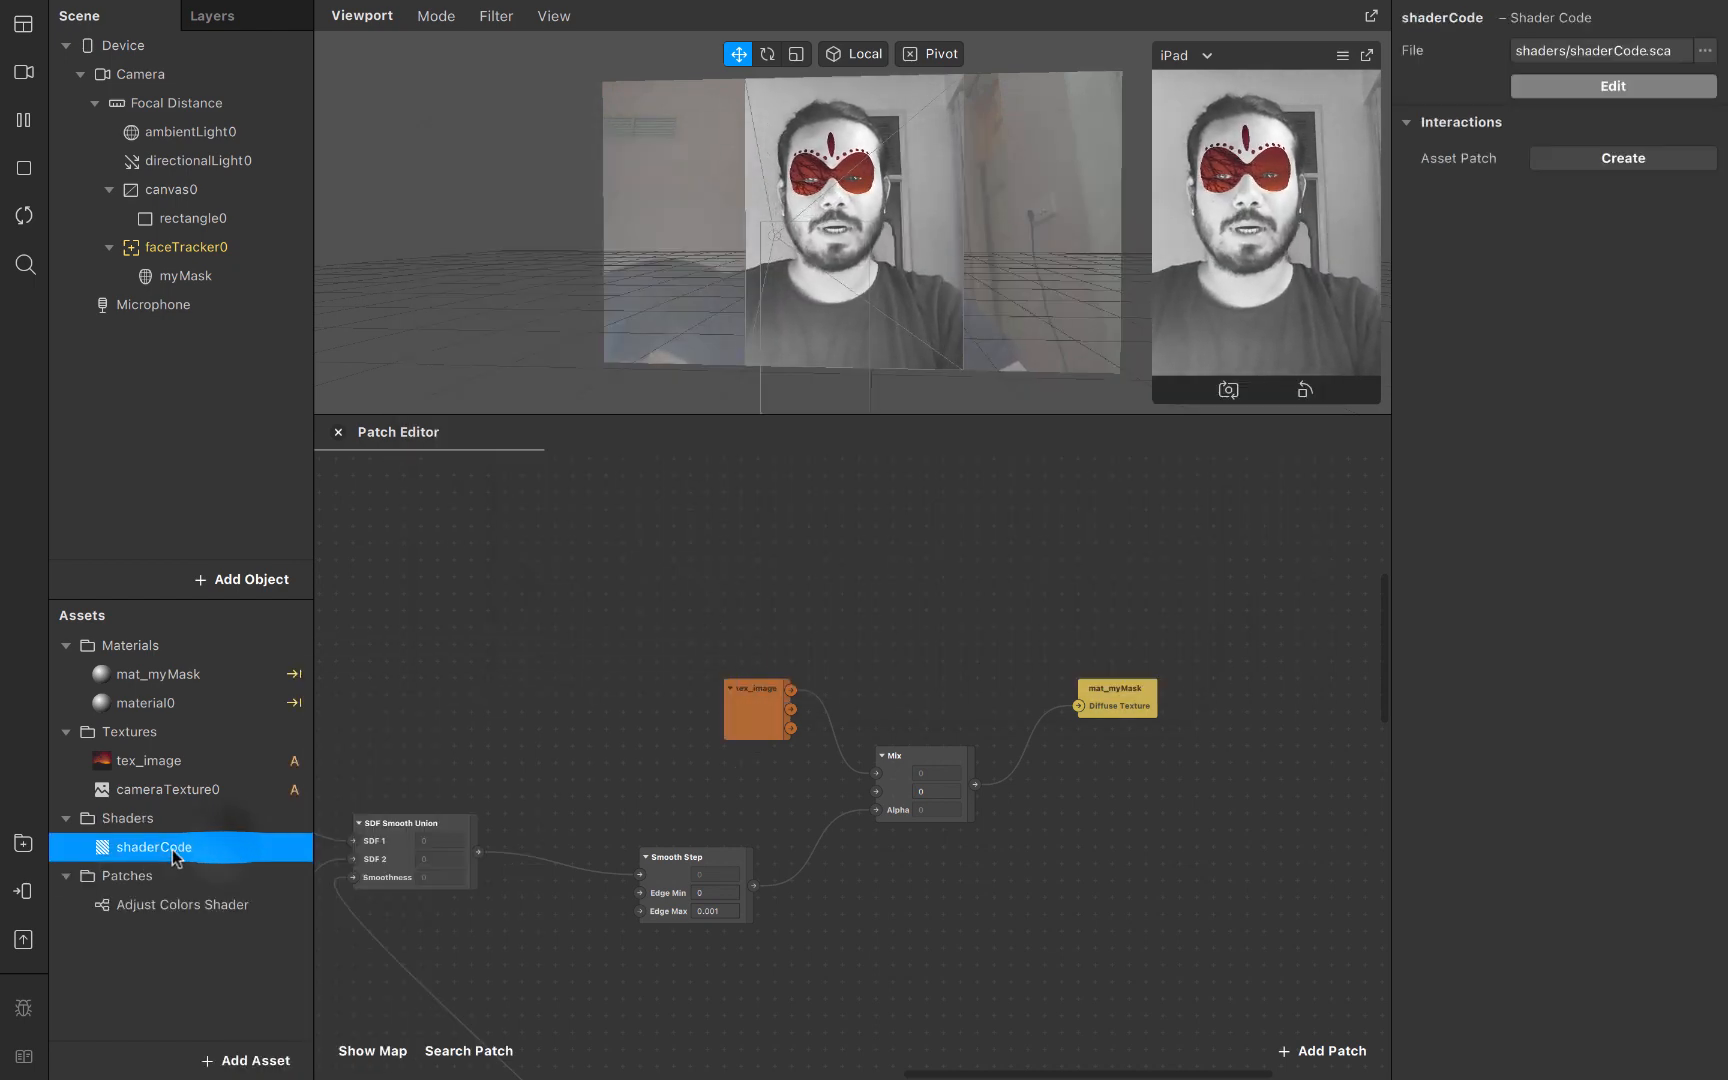
left_click(1580, 90)
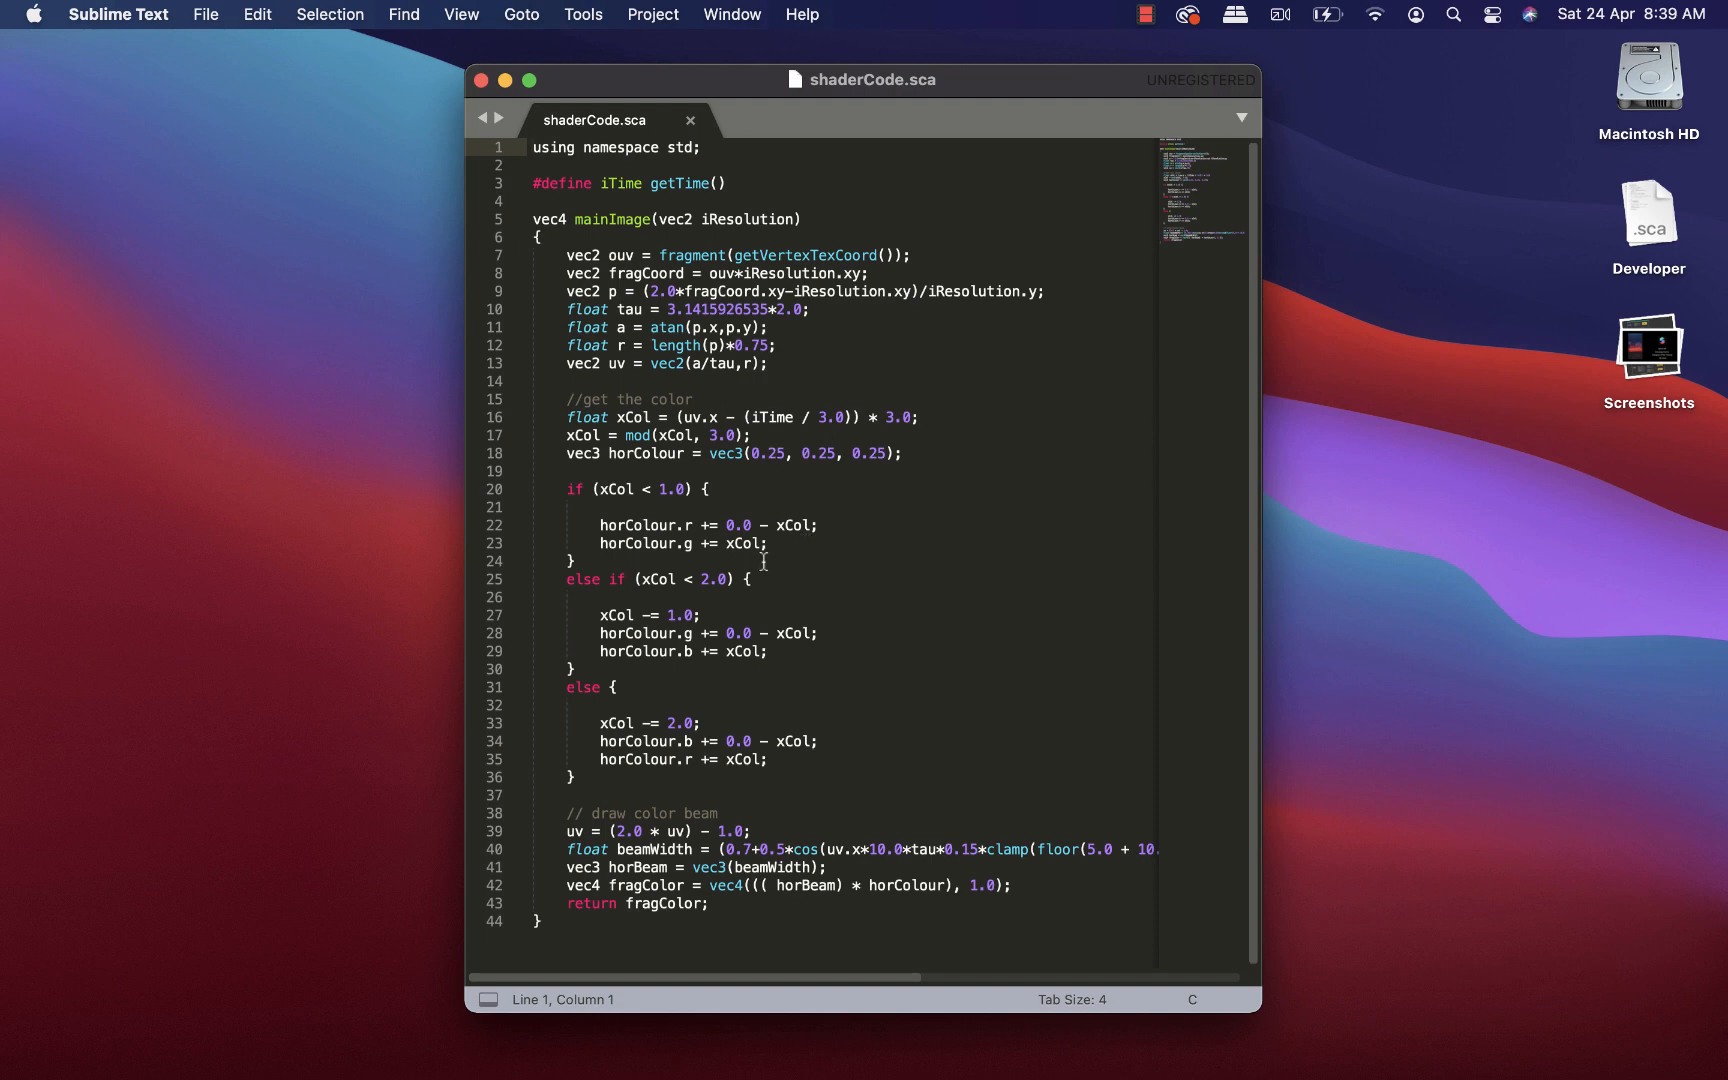
left_click(482, 80)
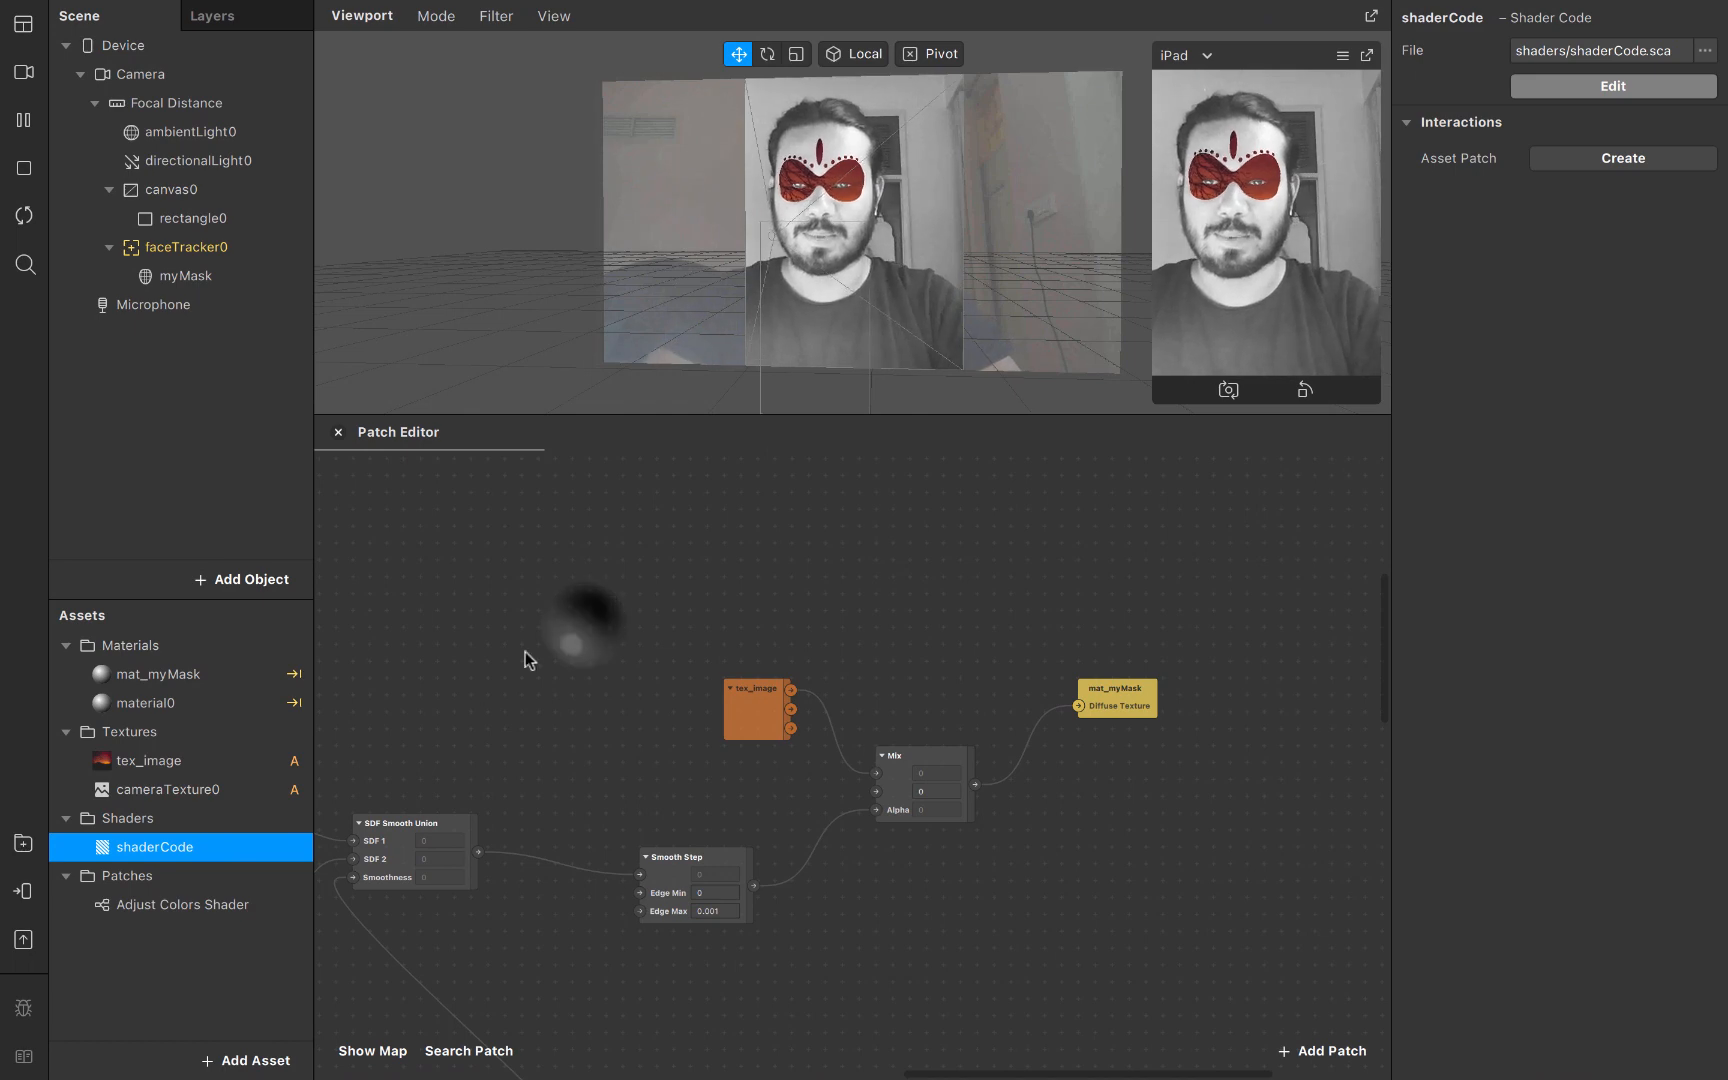
Place a shaderCode patch above tex_image and connect the second output of a new Device patch to its iResolution input
left_click_drag(174, 850, 784, 616)
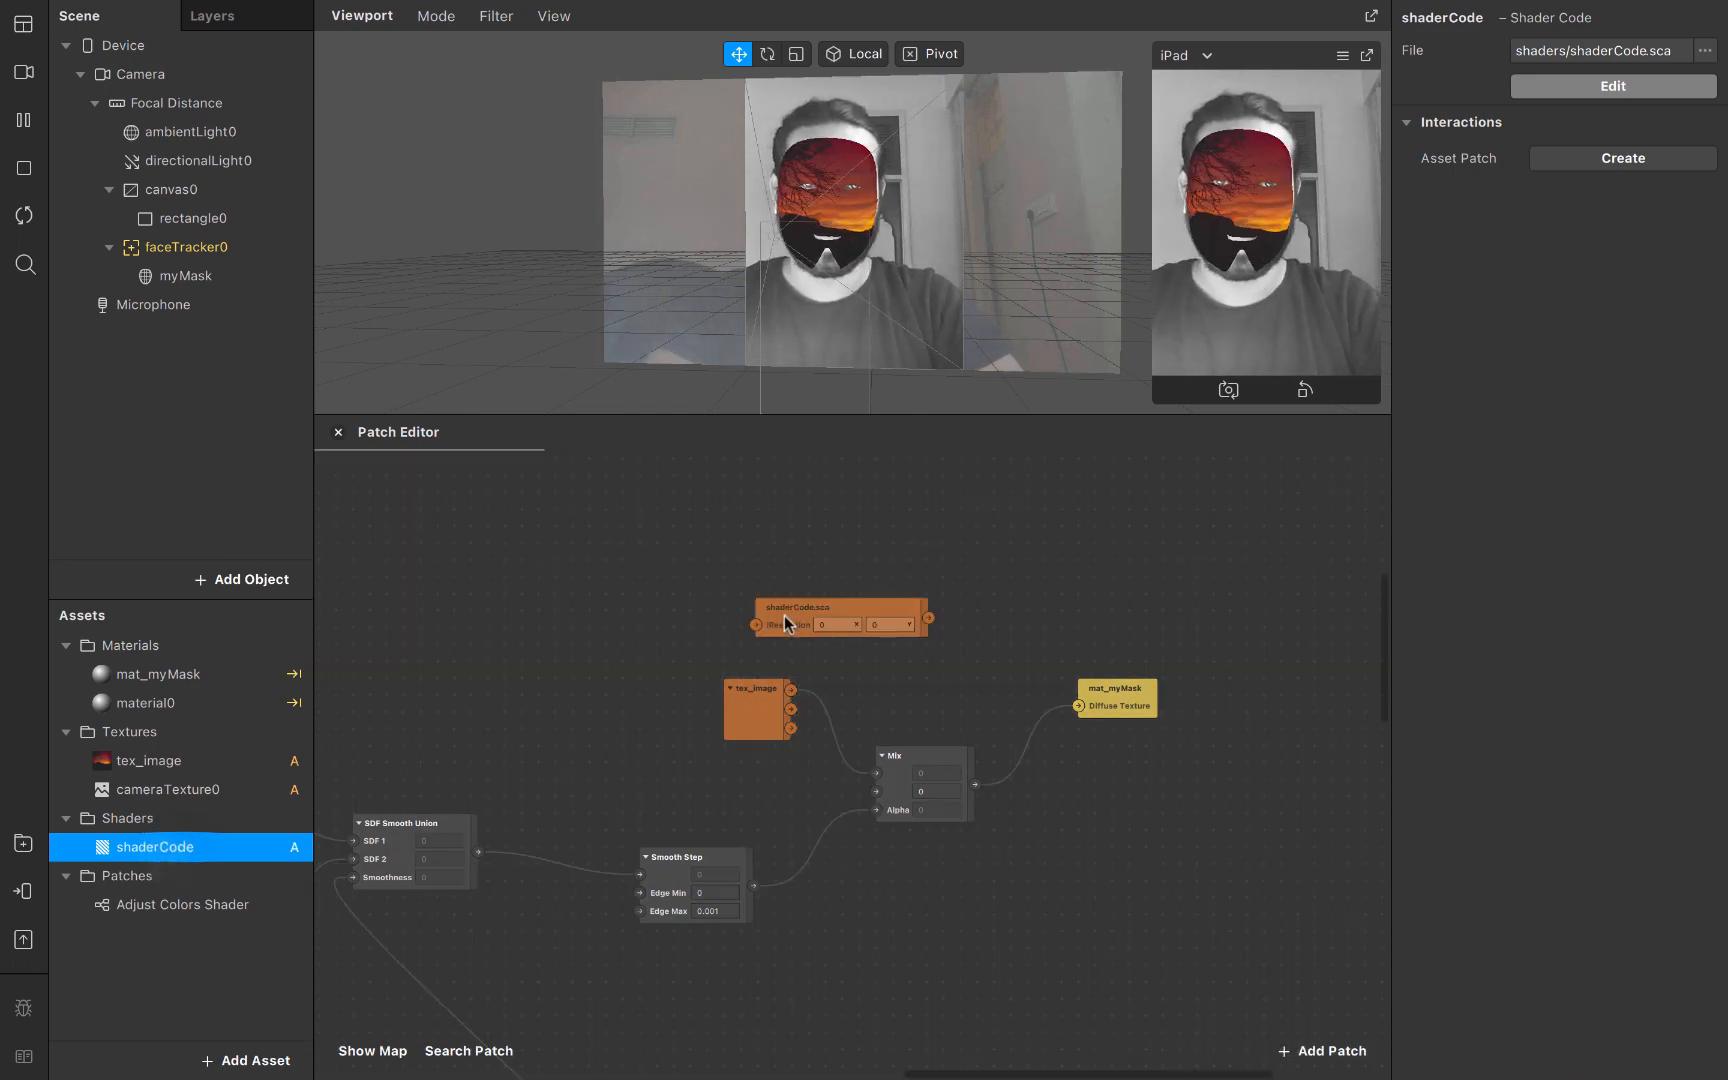
left_click_drag(886, 603, 683, 565)
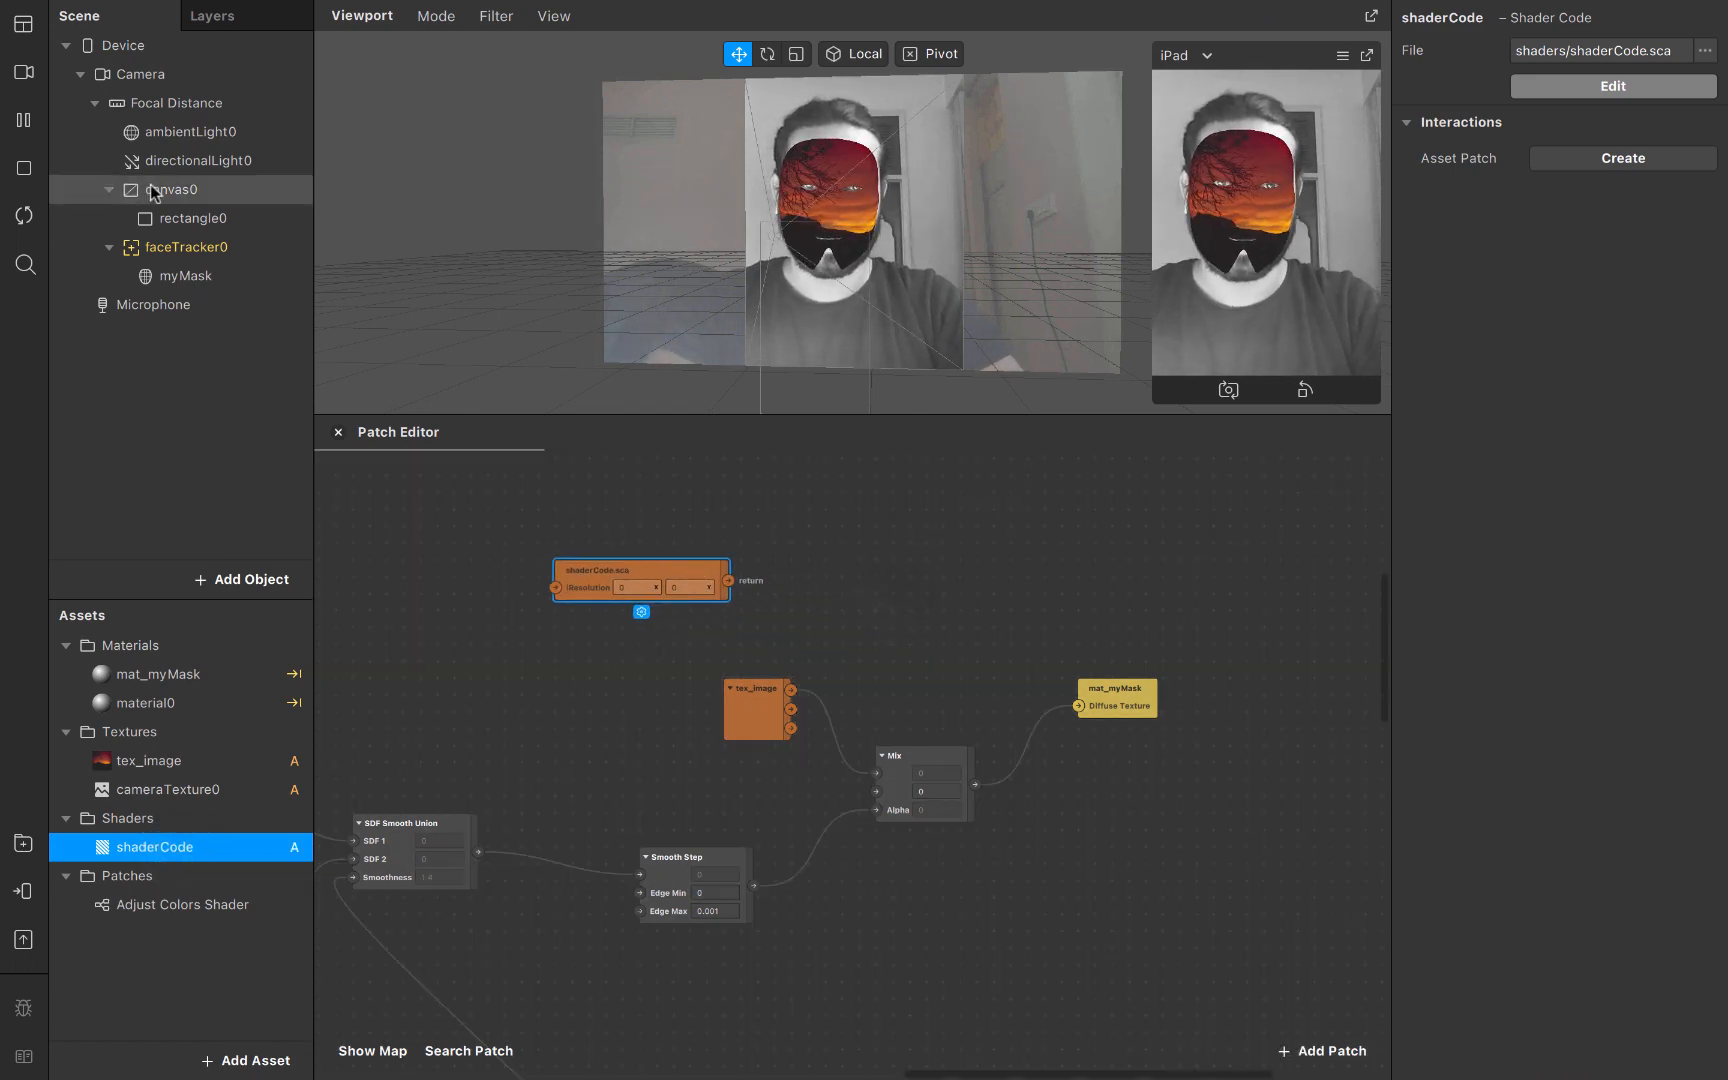
left_click_drag(122, 45, 384, 583)
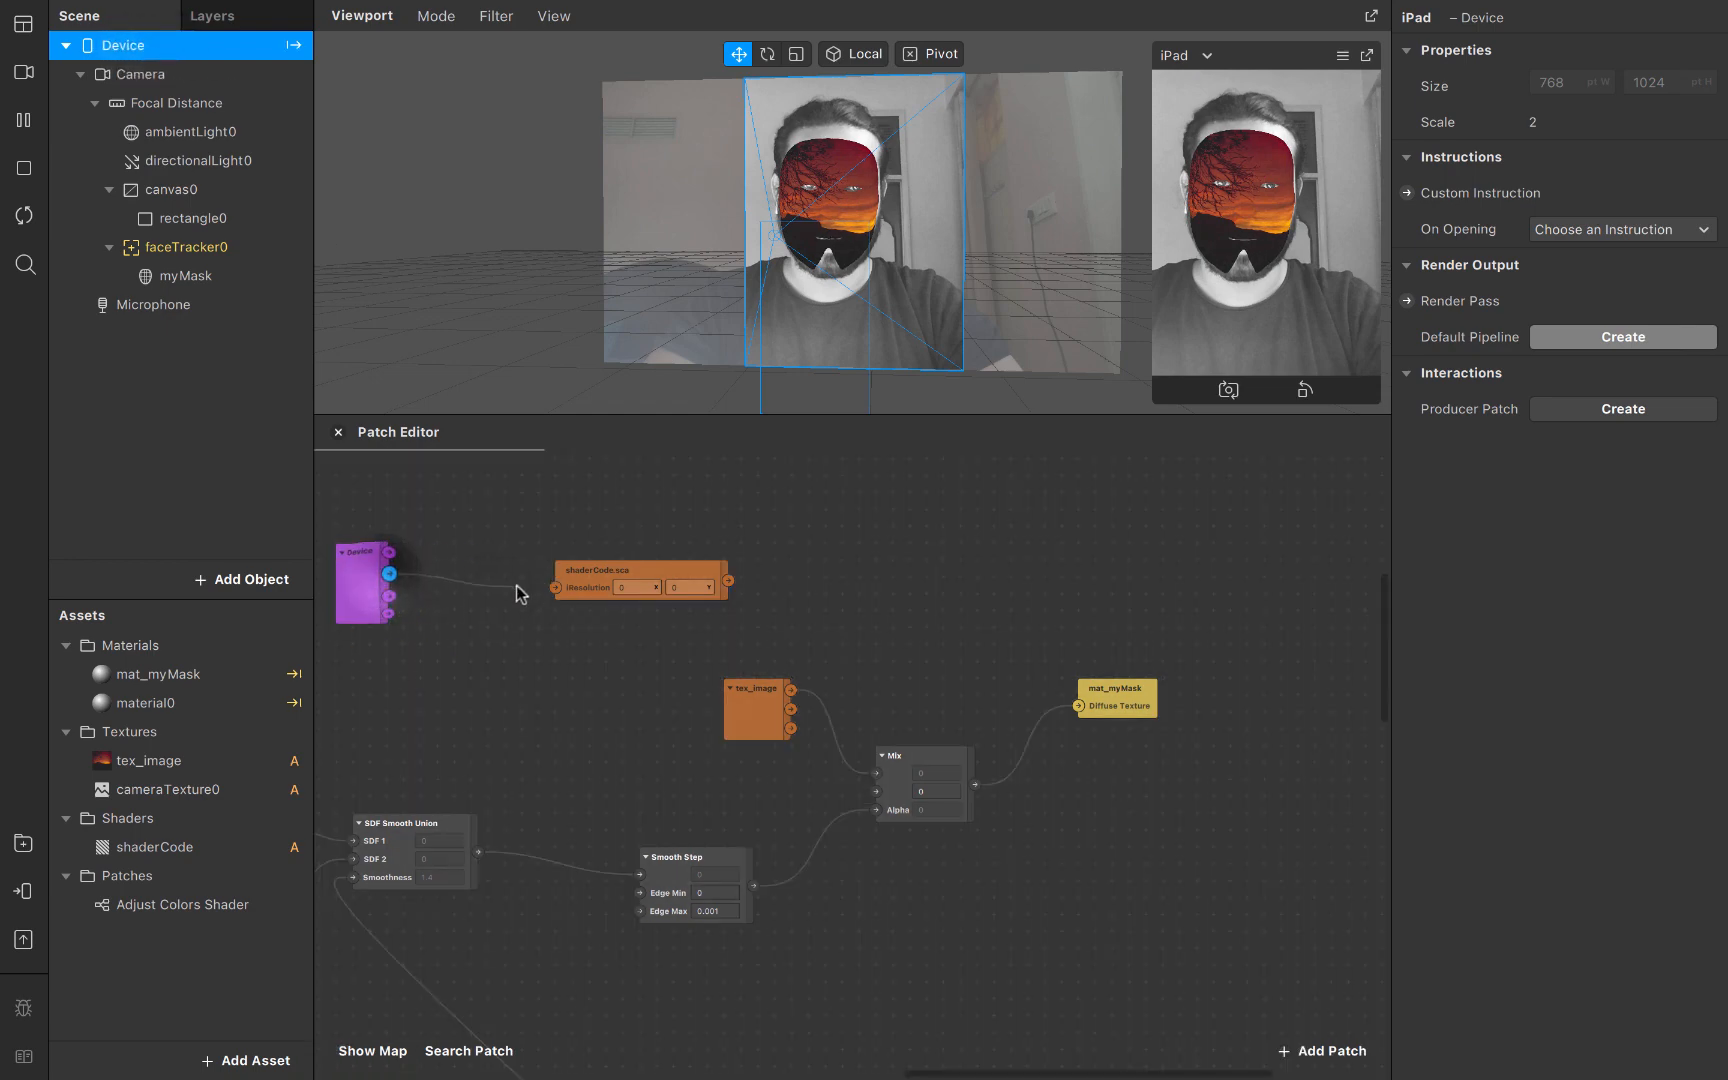
left_click_drag(555, 585, 555, 585)
scroll(605, 657, "left", 5)
scroll(605, 657, "down", 2)
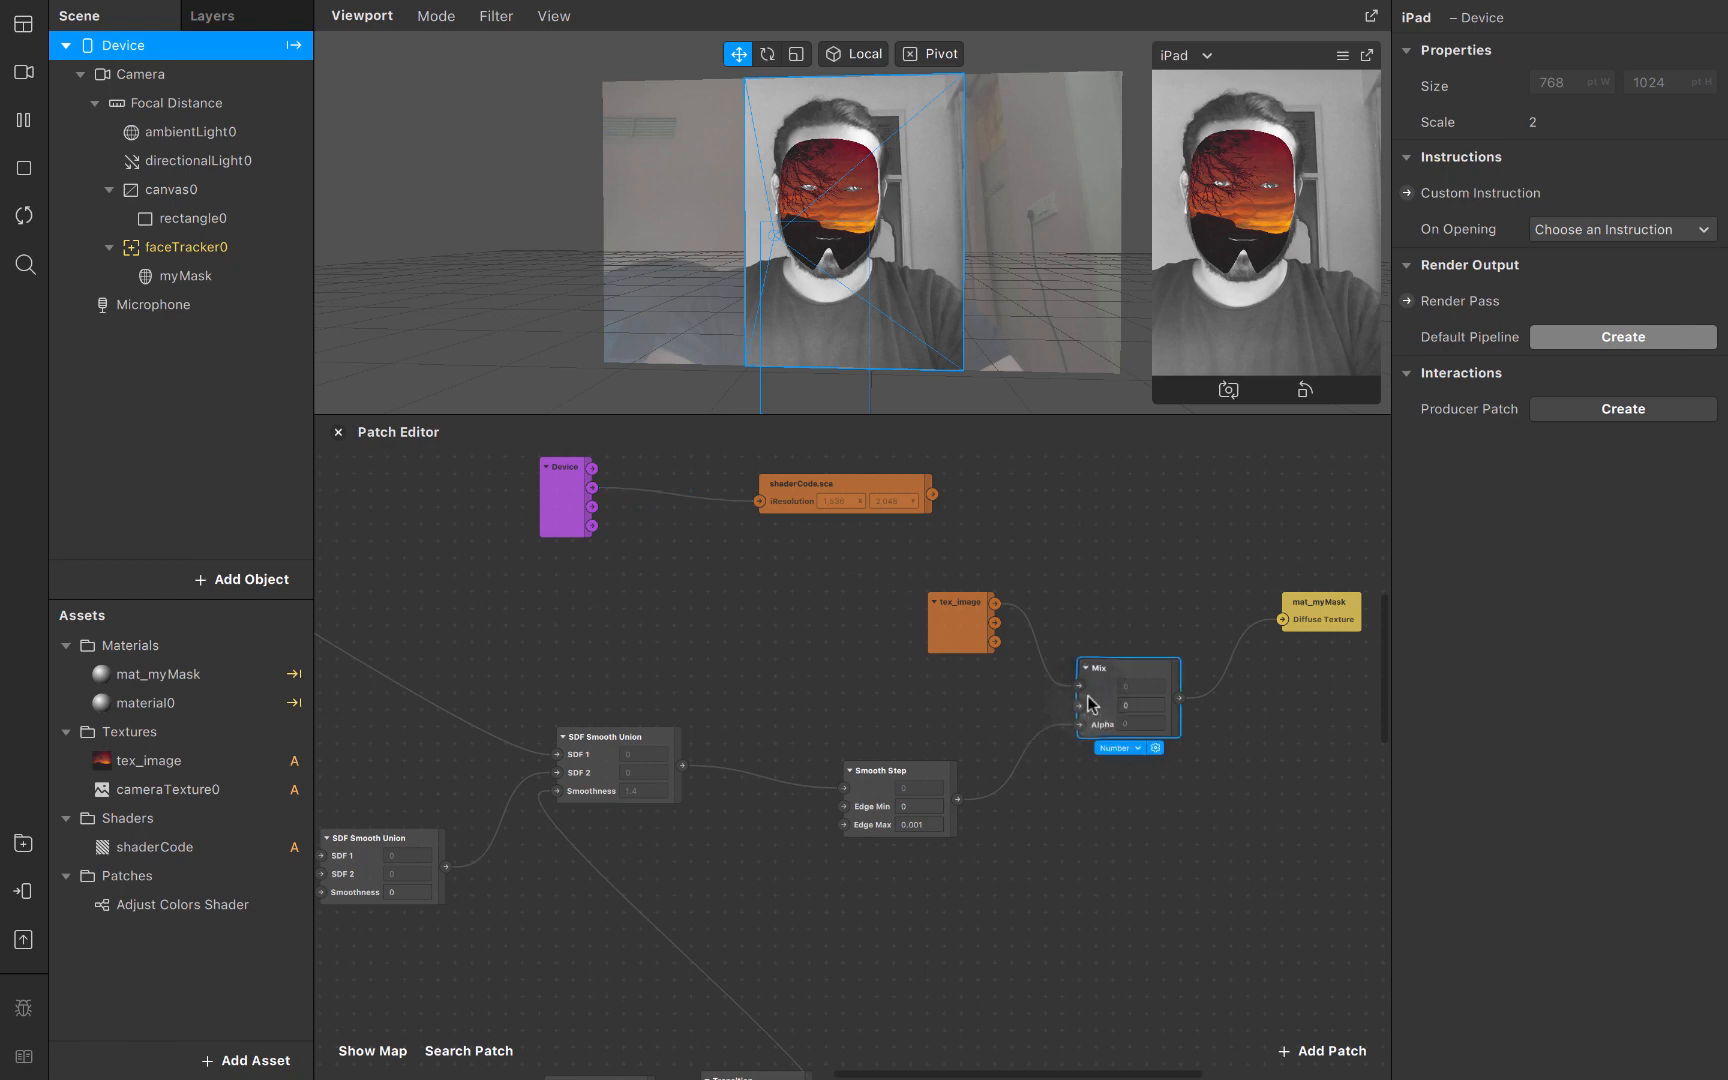
left_click(885, 790)
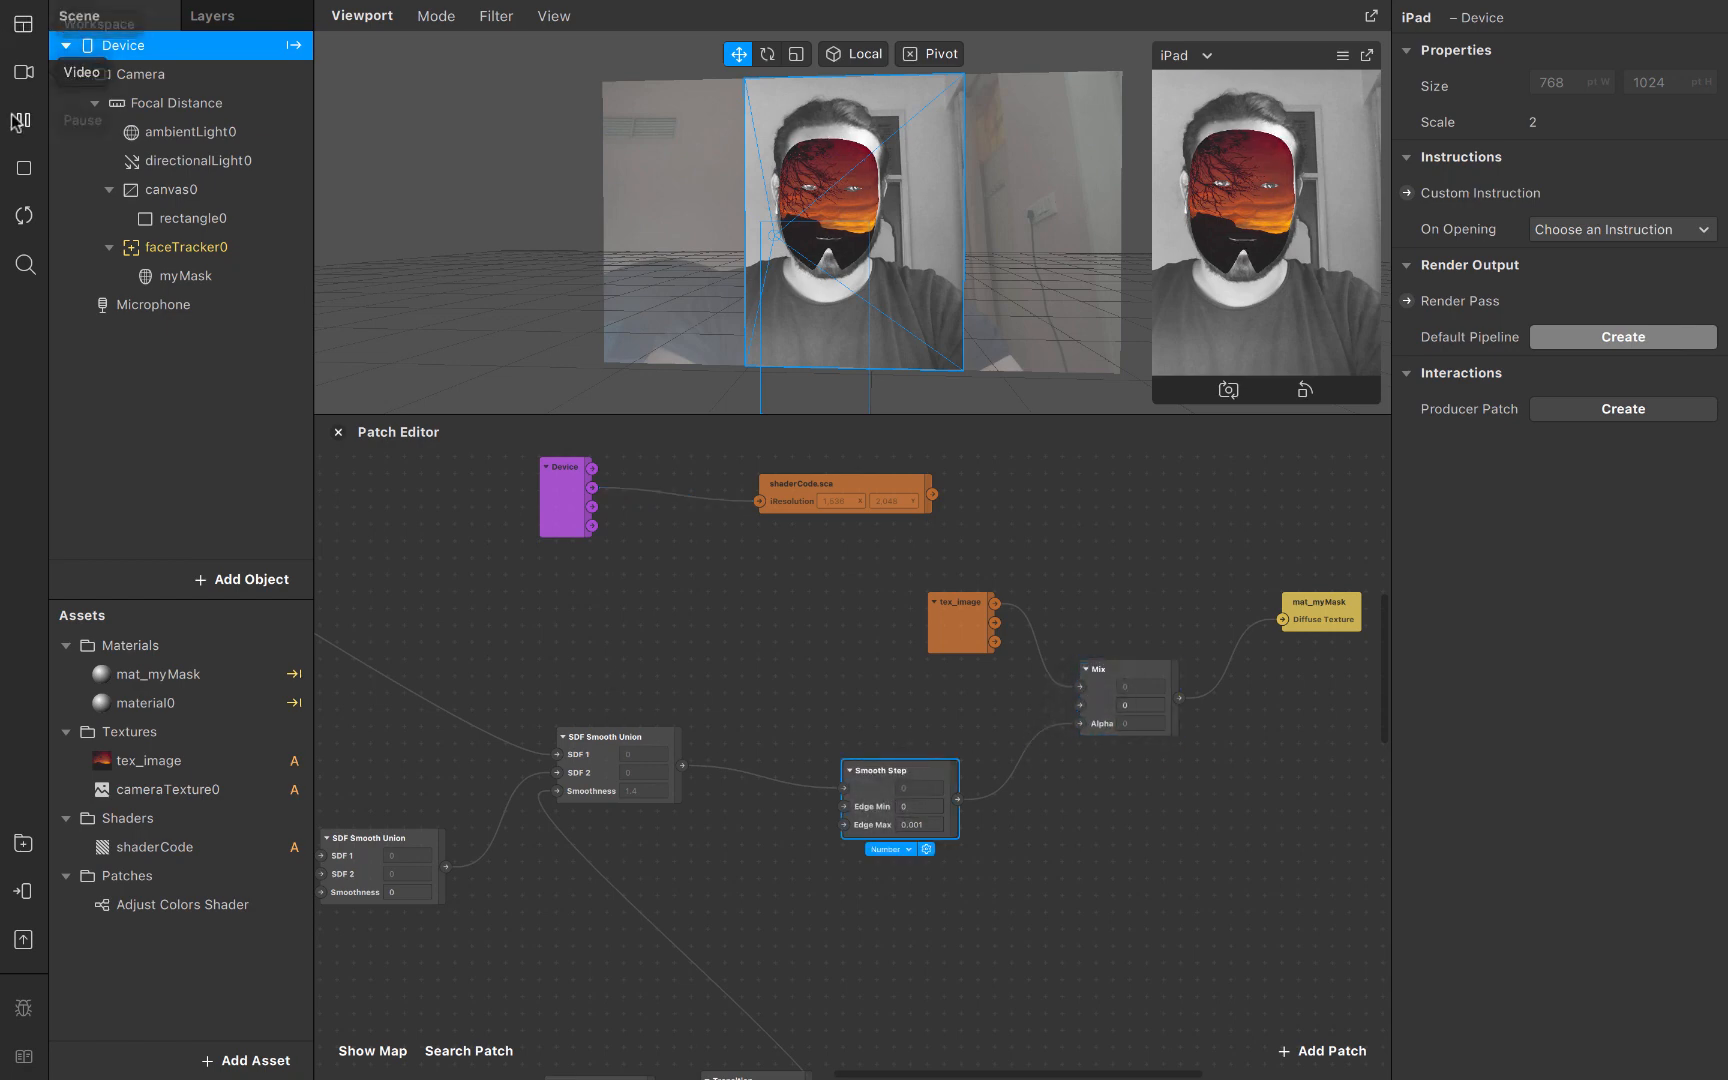
left_click(24, 215)
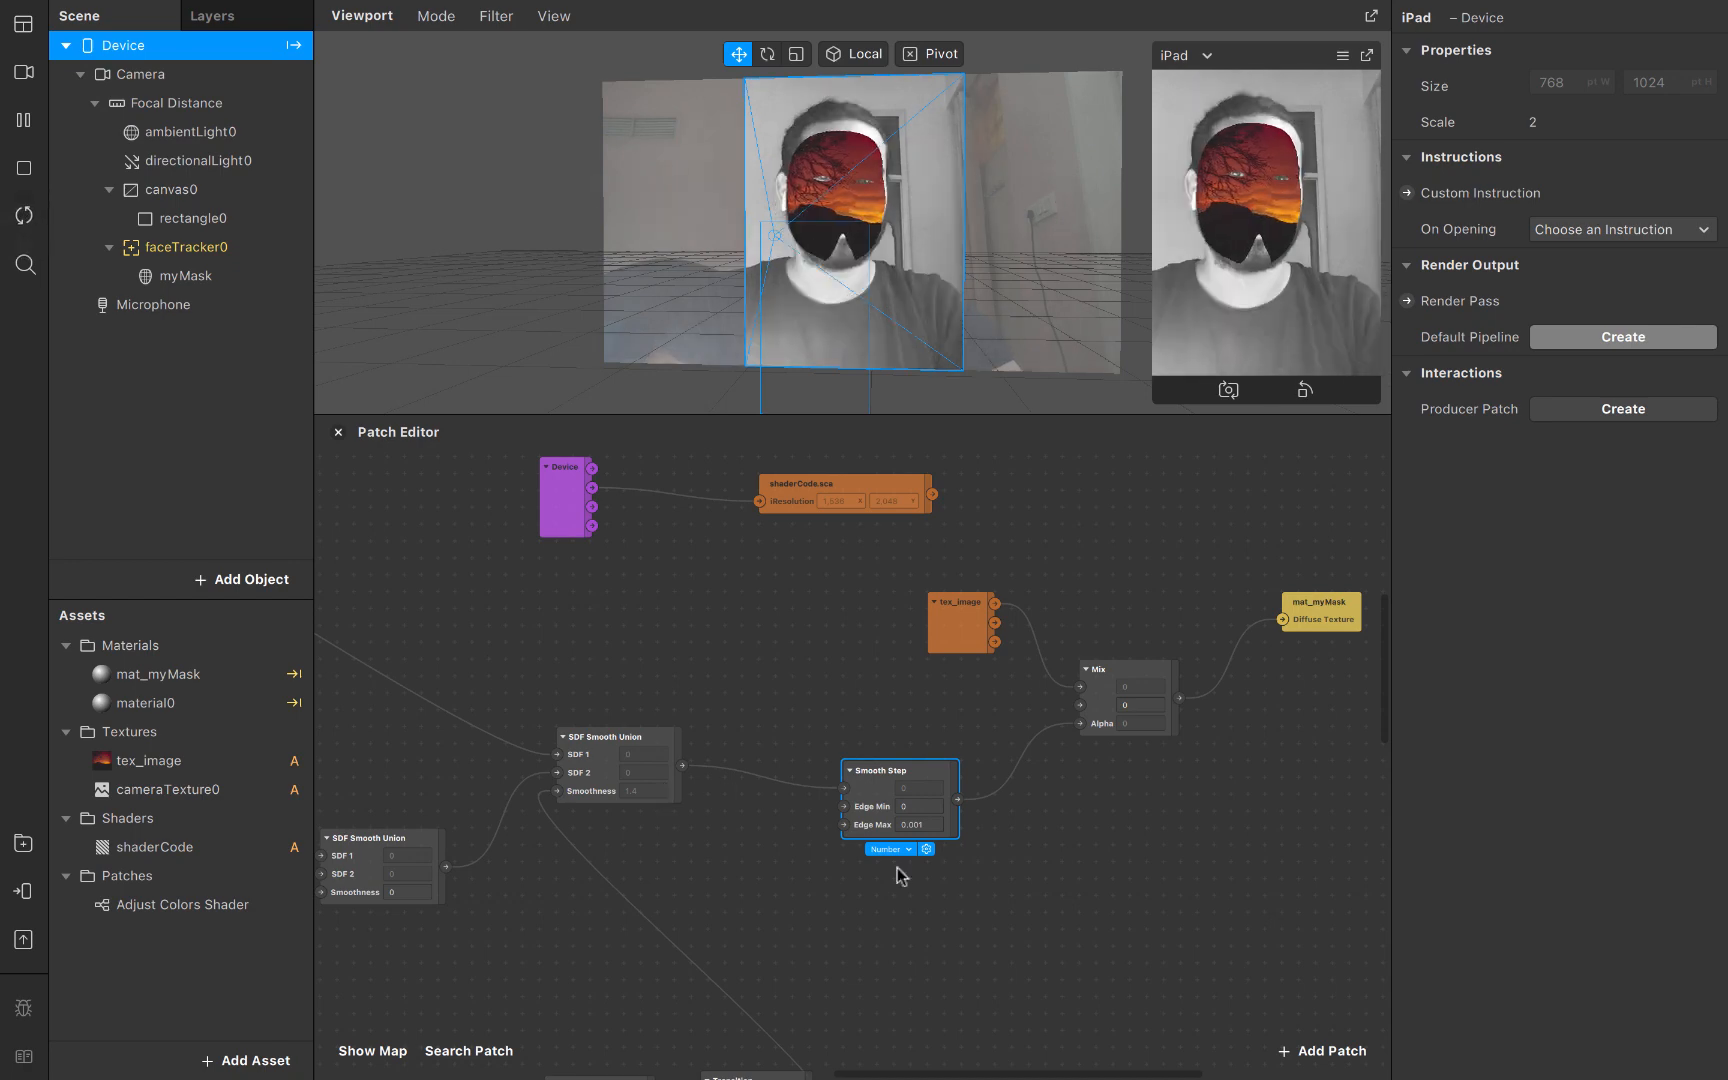
left_click(608, 775)
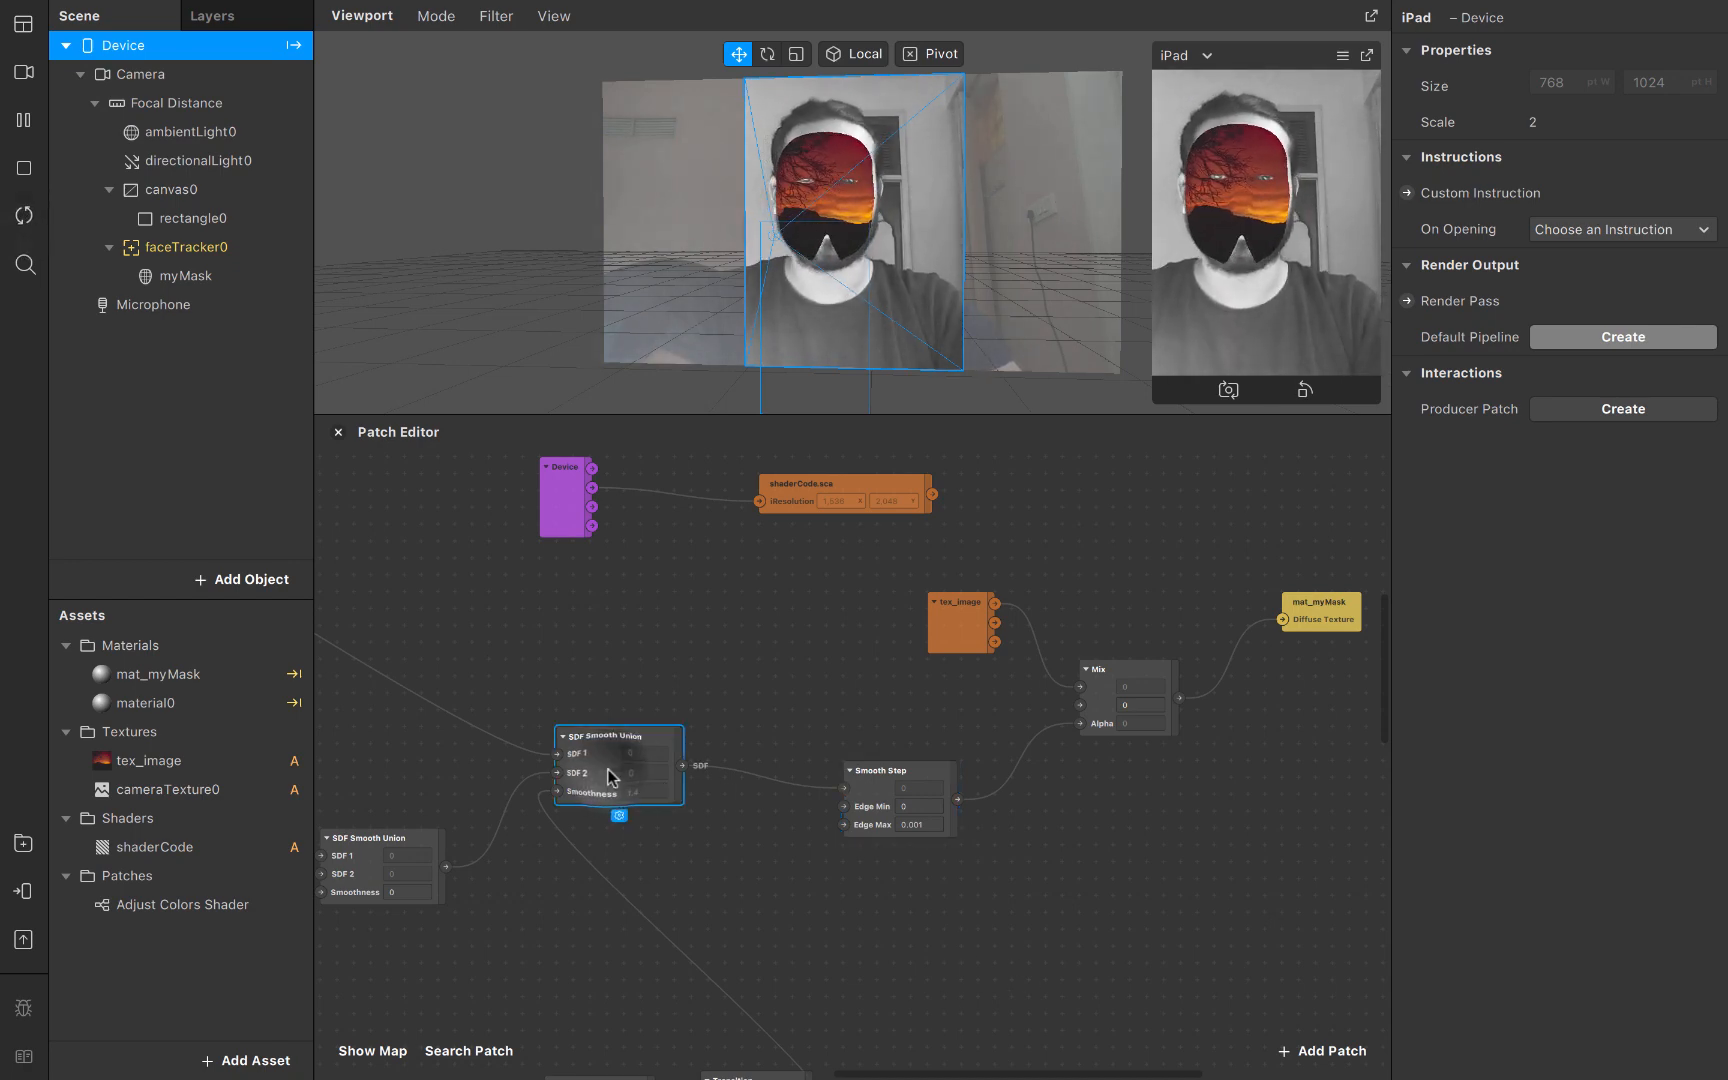
Connect the return output of the shaderCode patch to the Mix patch's first input, replacing the tex_image connection
scroll(608, 770, "up", 3)
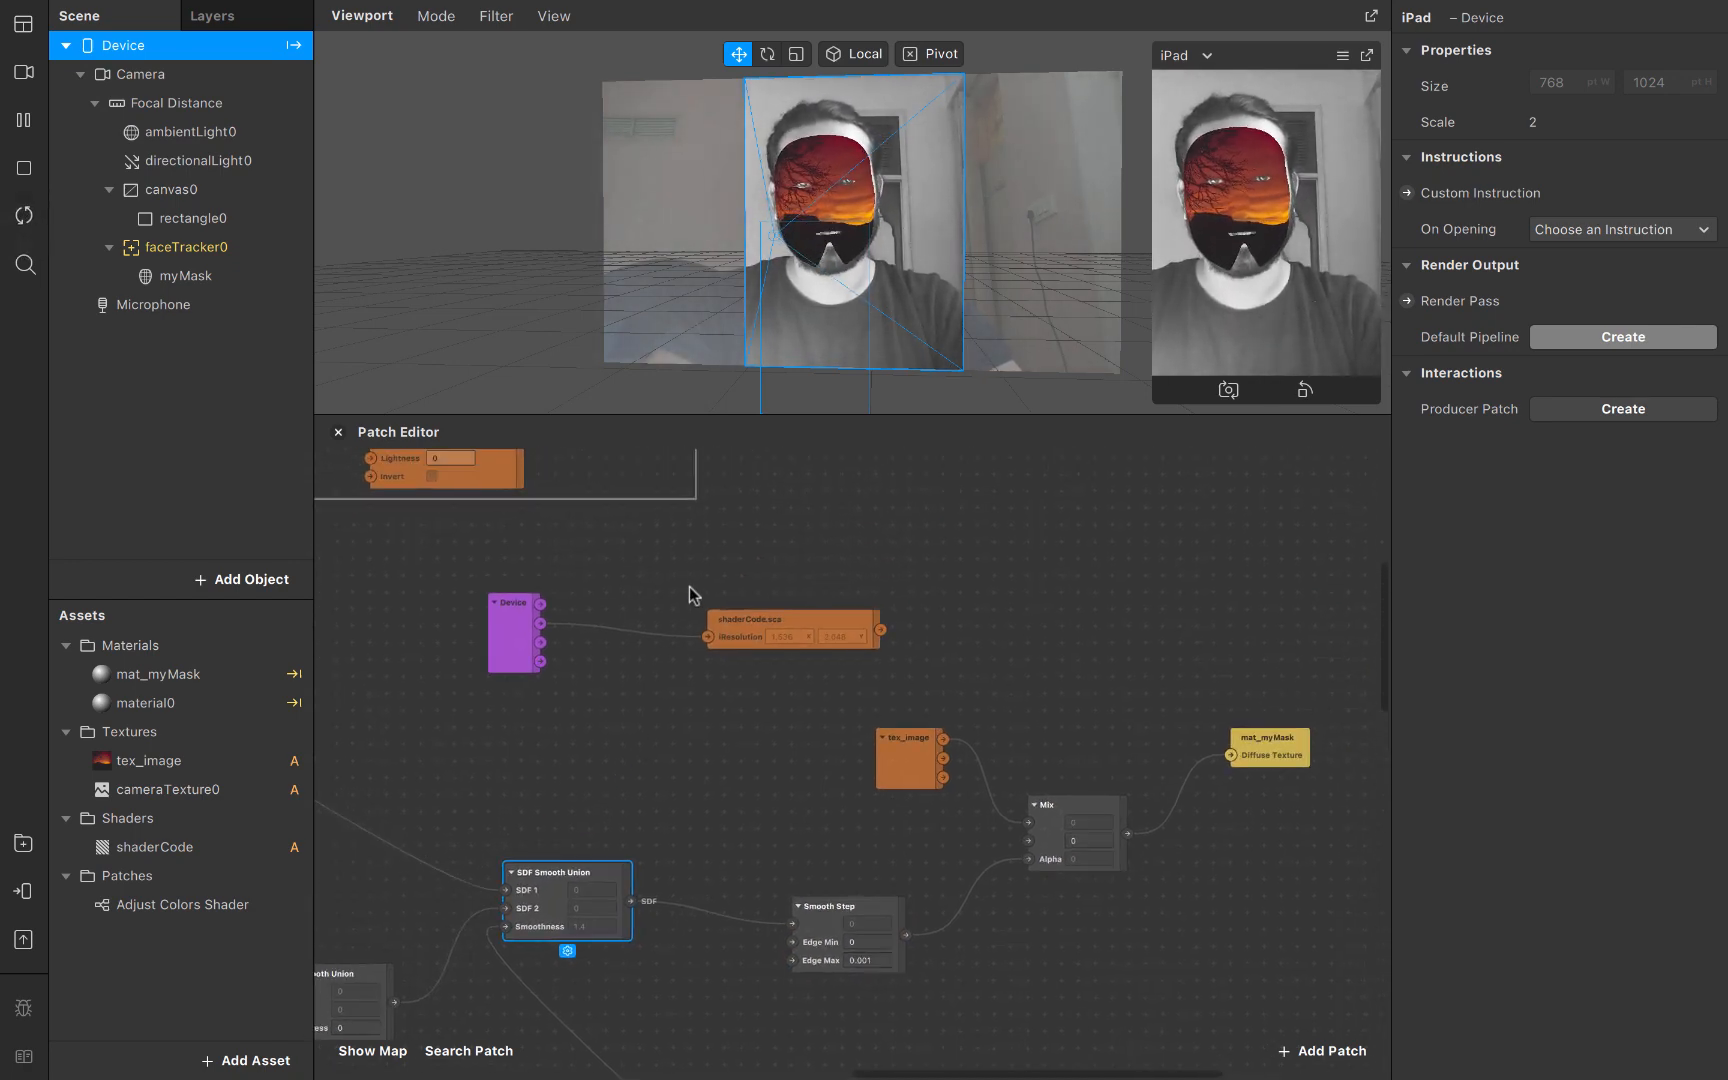
left_click(724, 626)
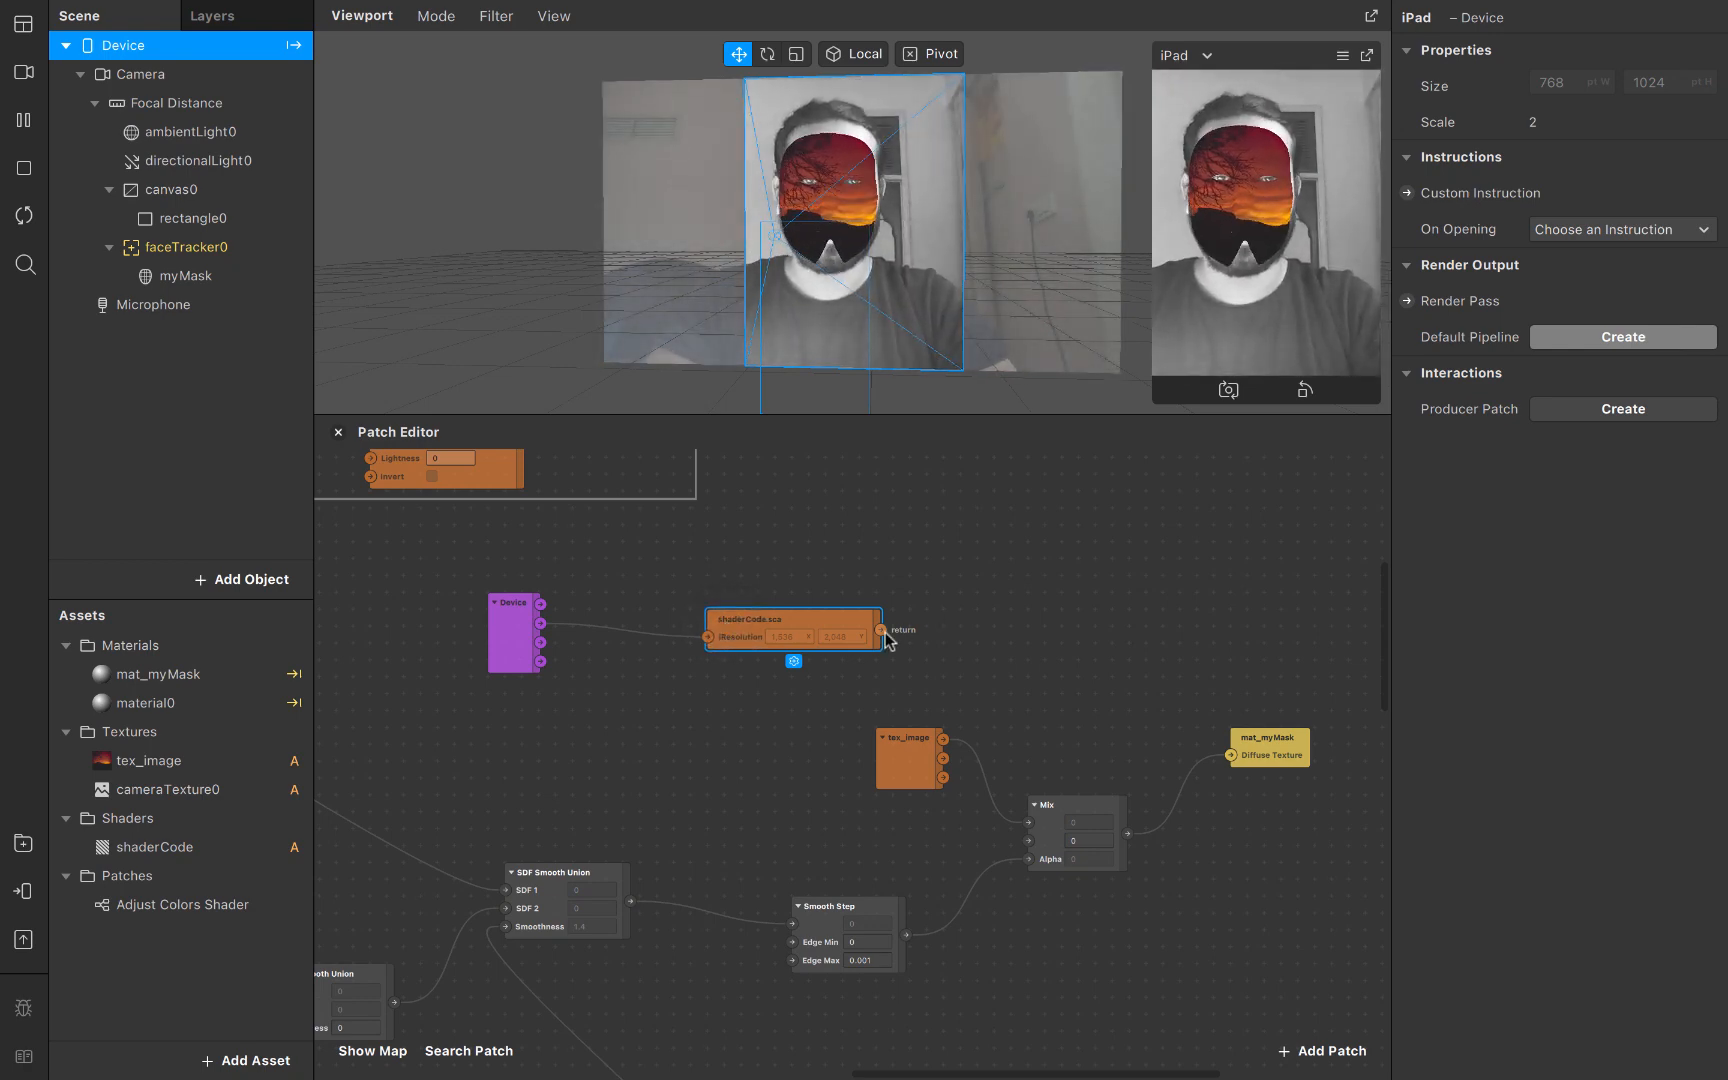
left_click_drag(885, 633, 885, 633)
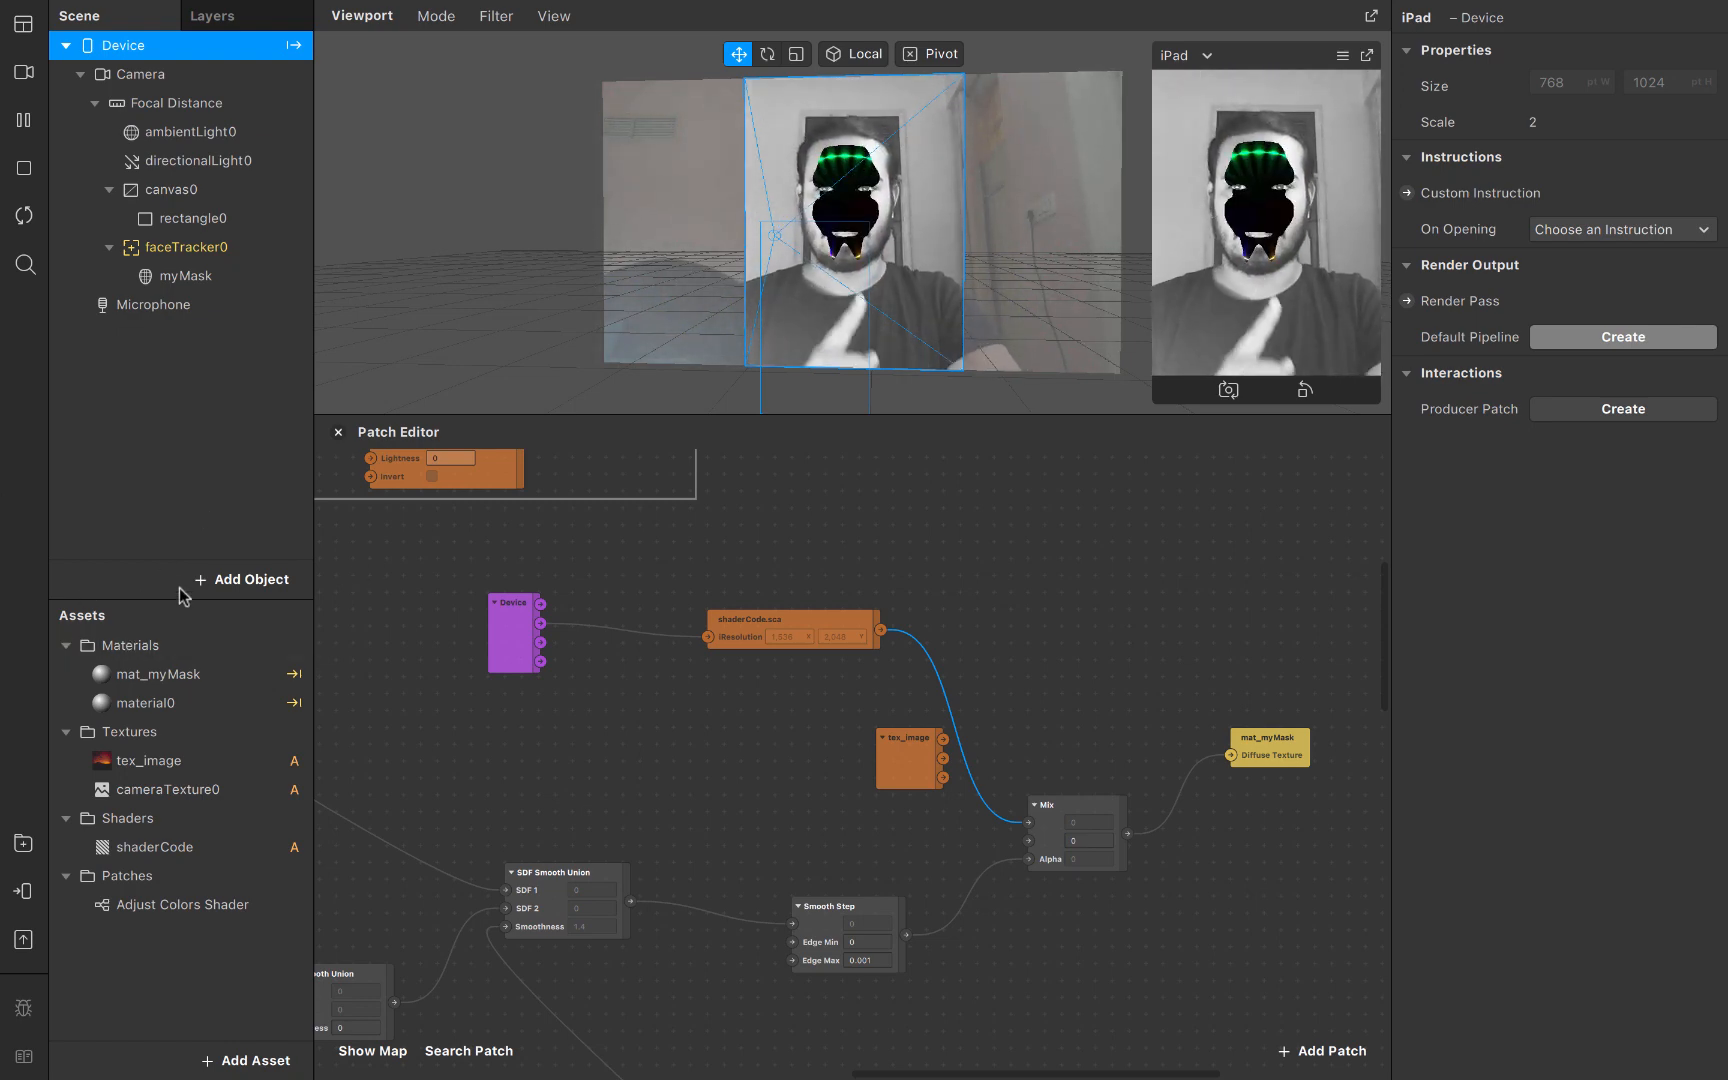
Turn off Use Depth Test and Write to Depth in material0's advanced render options
left_click(226, 701)
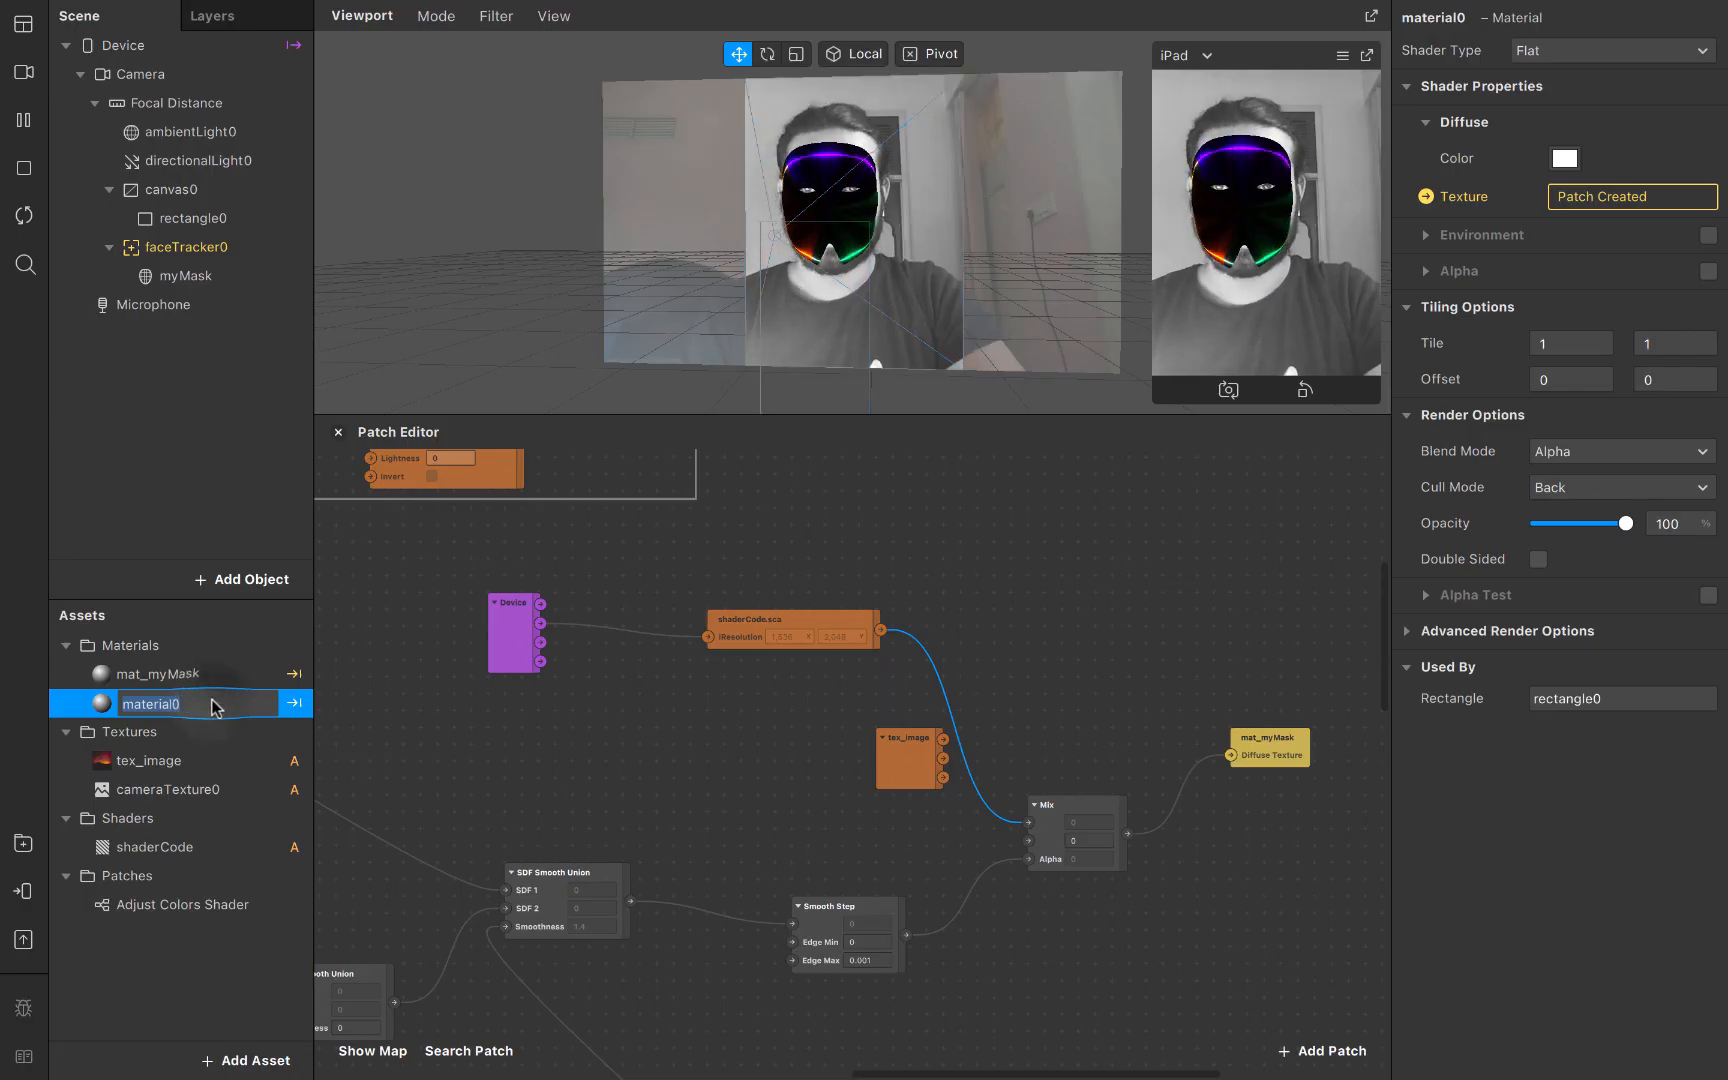
left_click(205, 675)
left_click(214, 705)
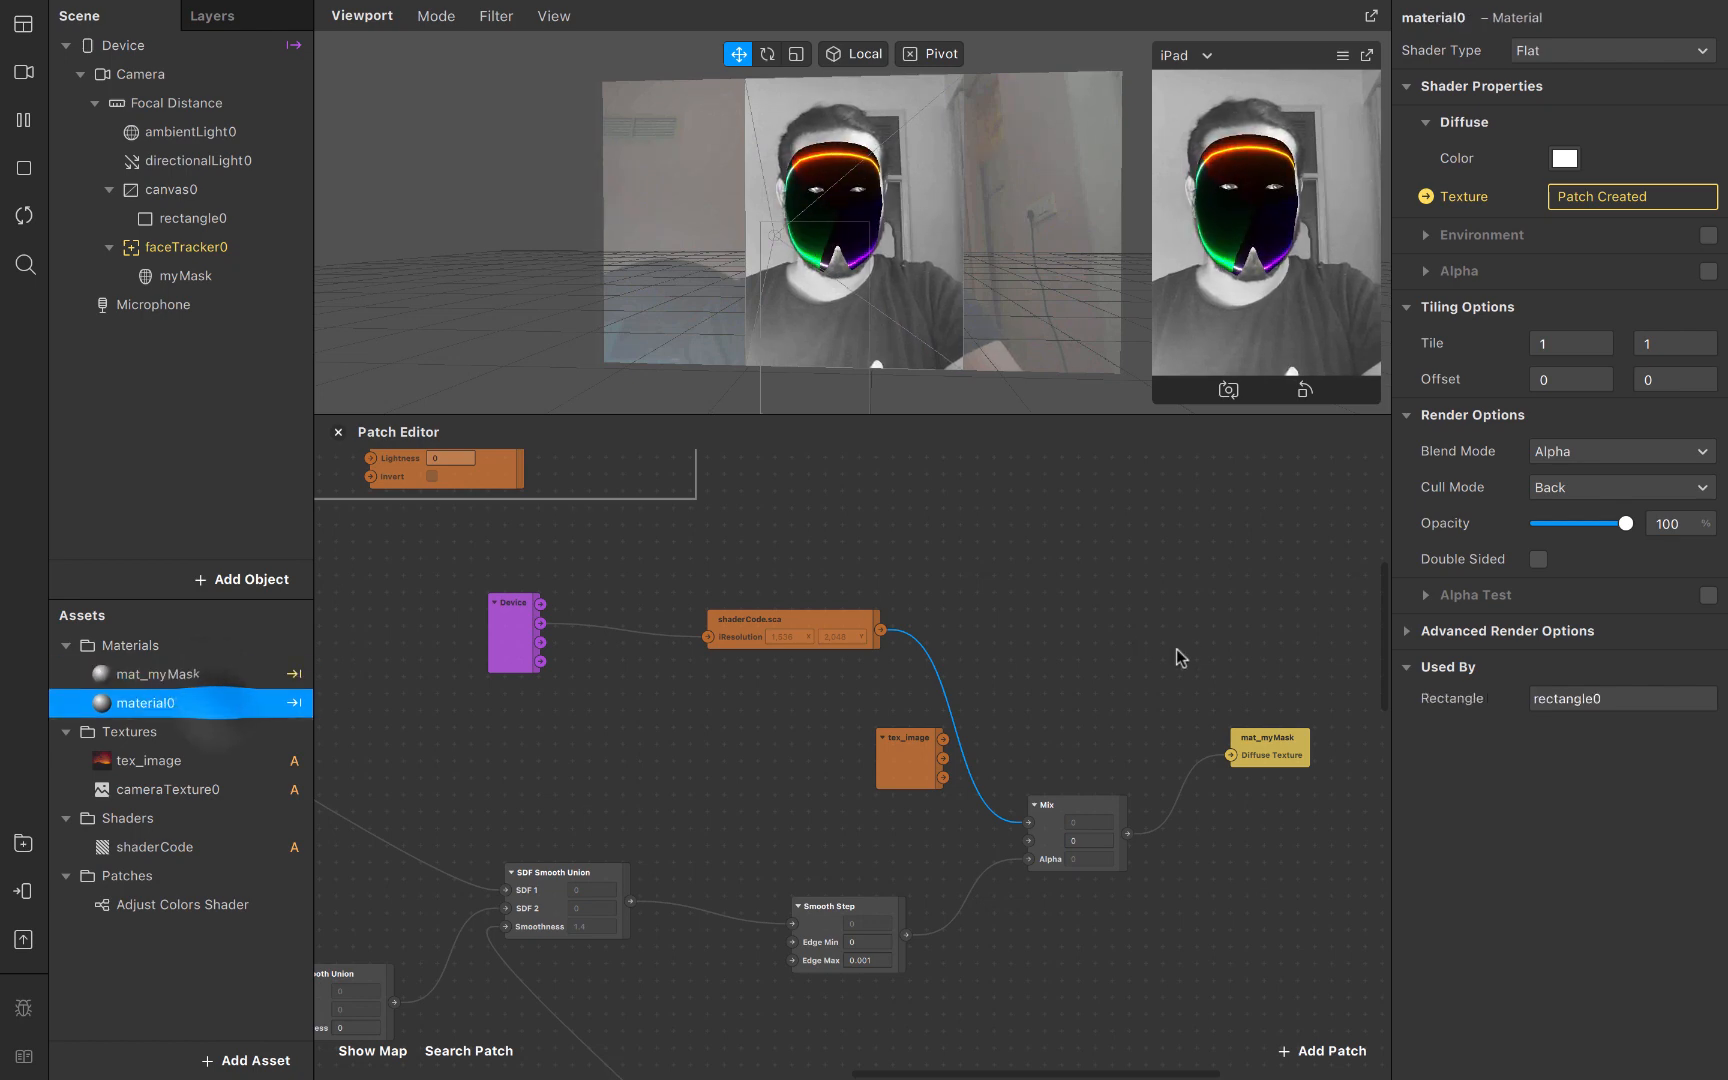
left_click(1409, 631)
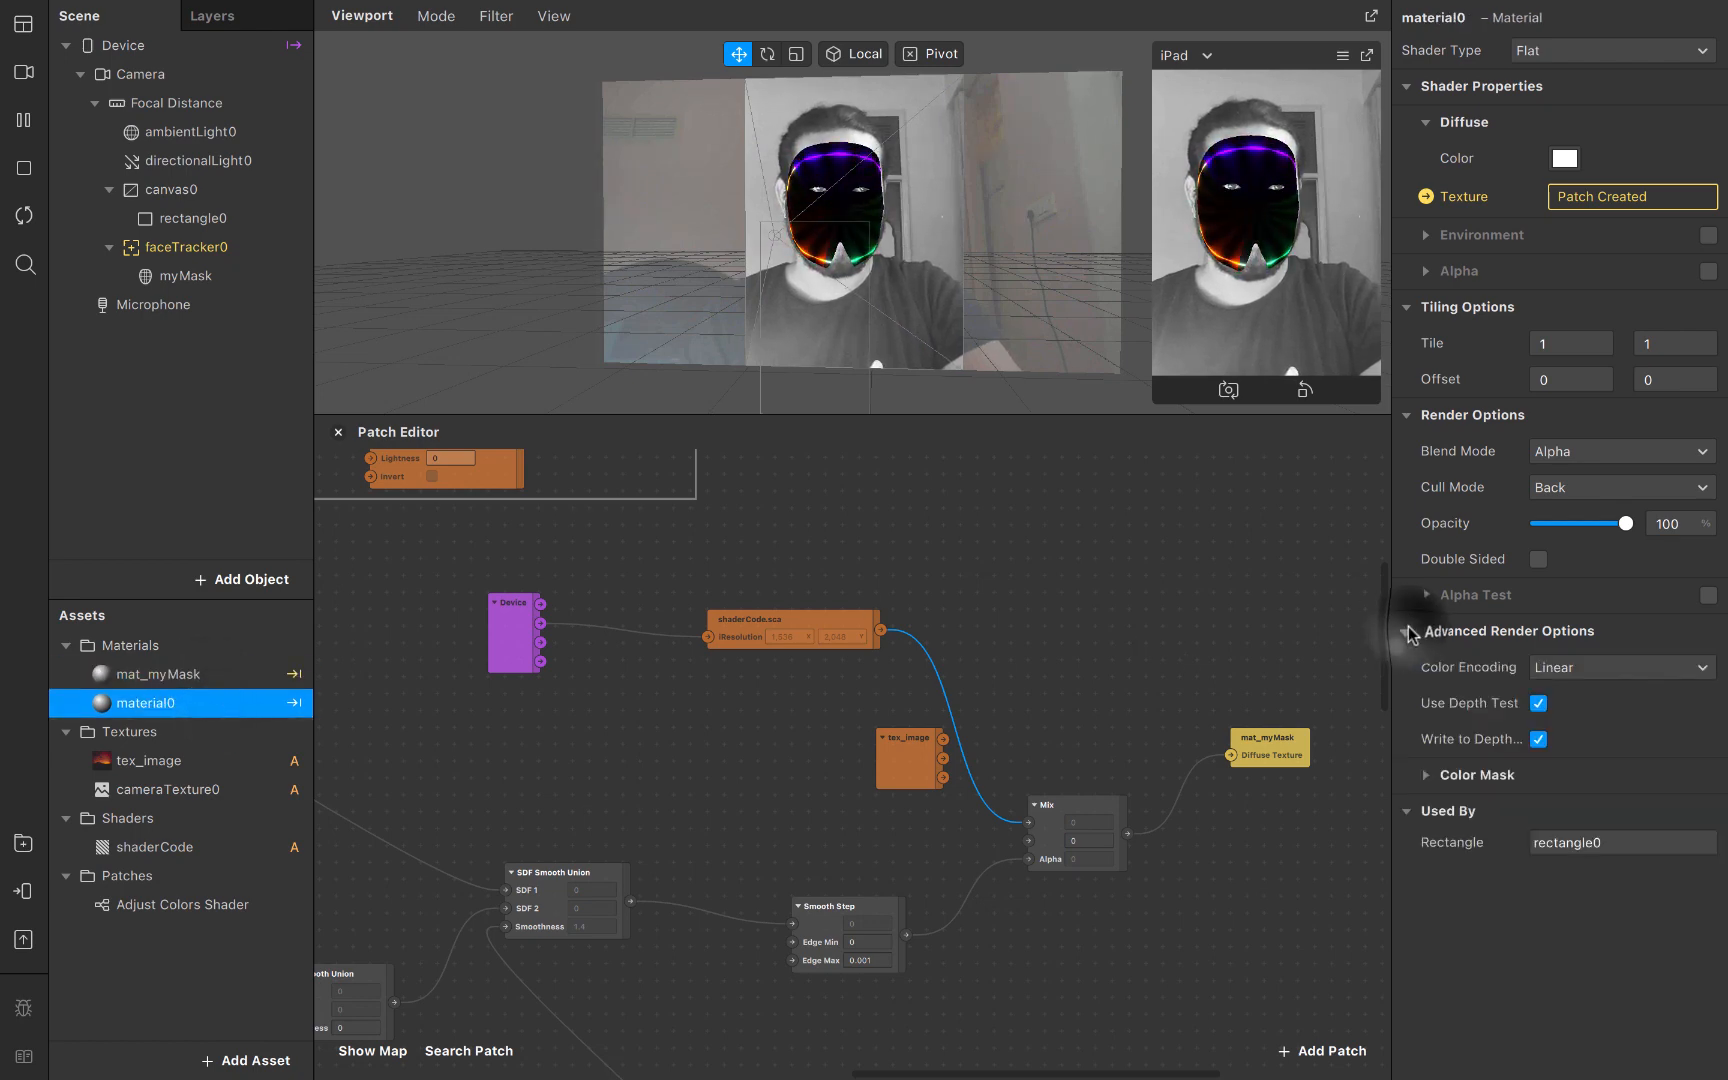
left_click(1538, 739)
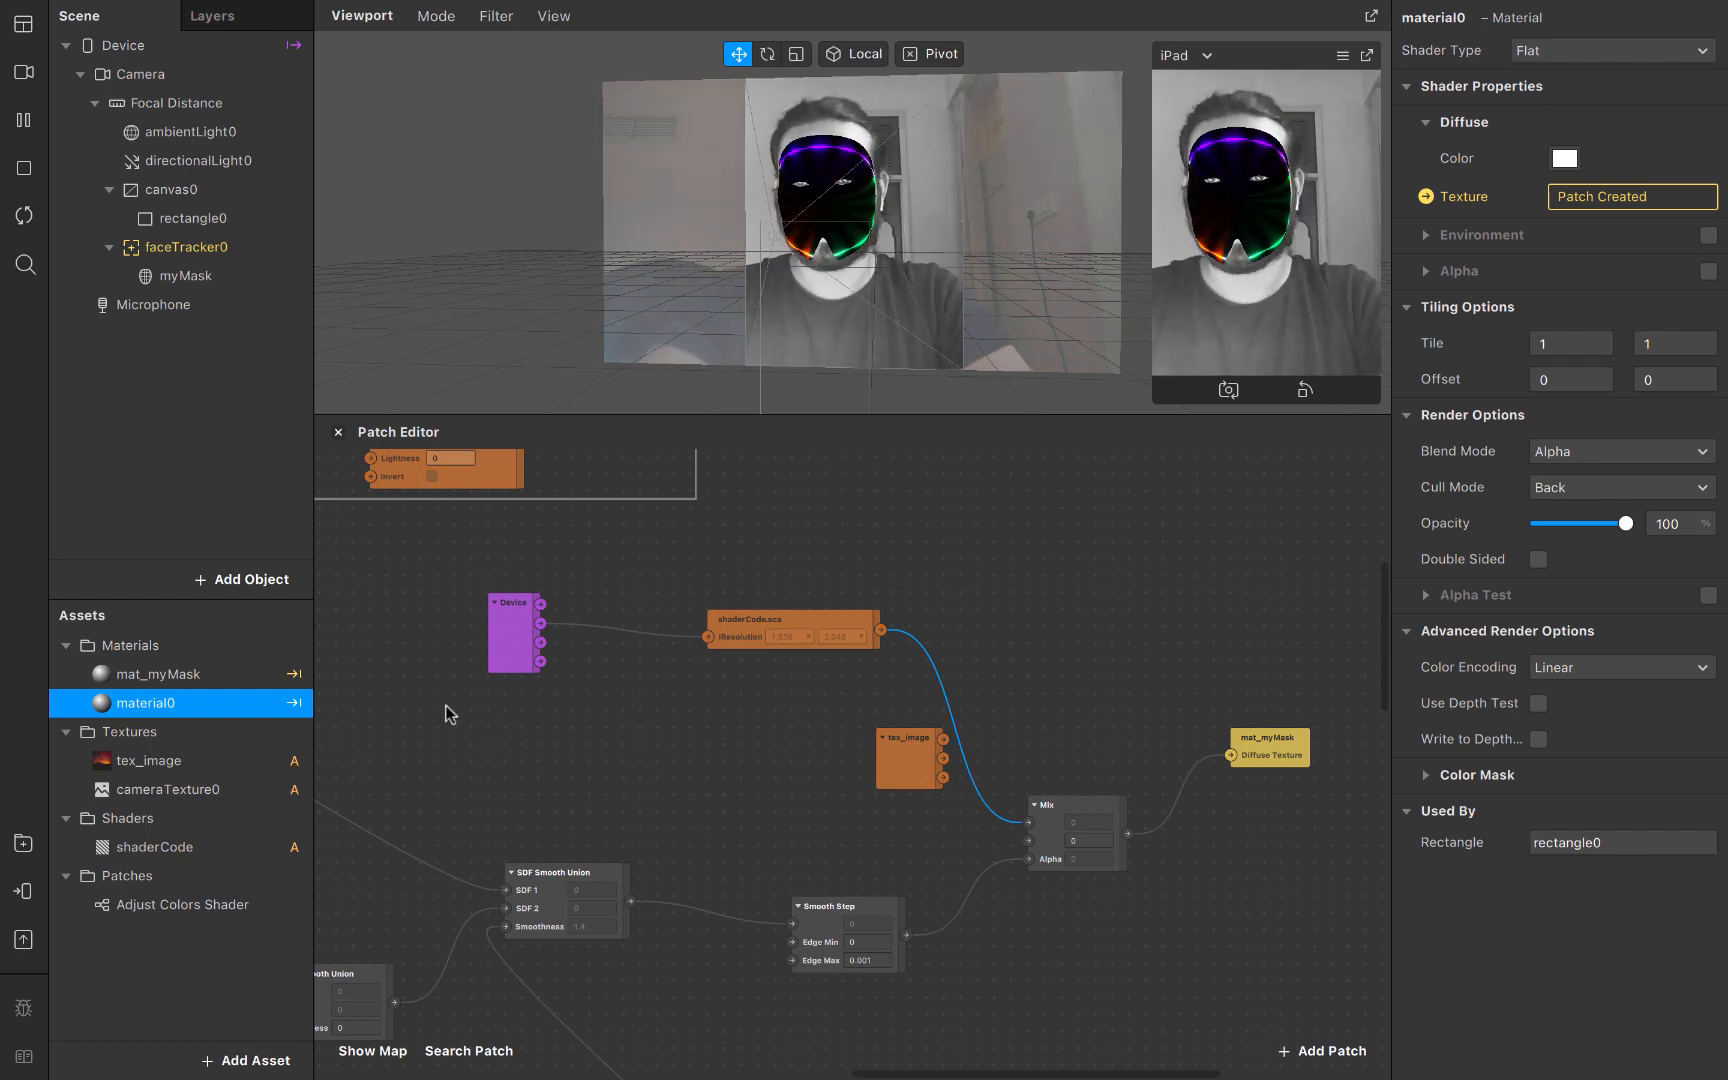
left_click(1537, 842)
left_click(170, 545)
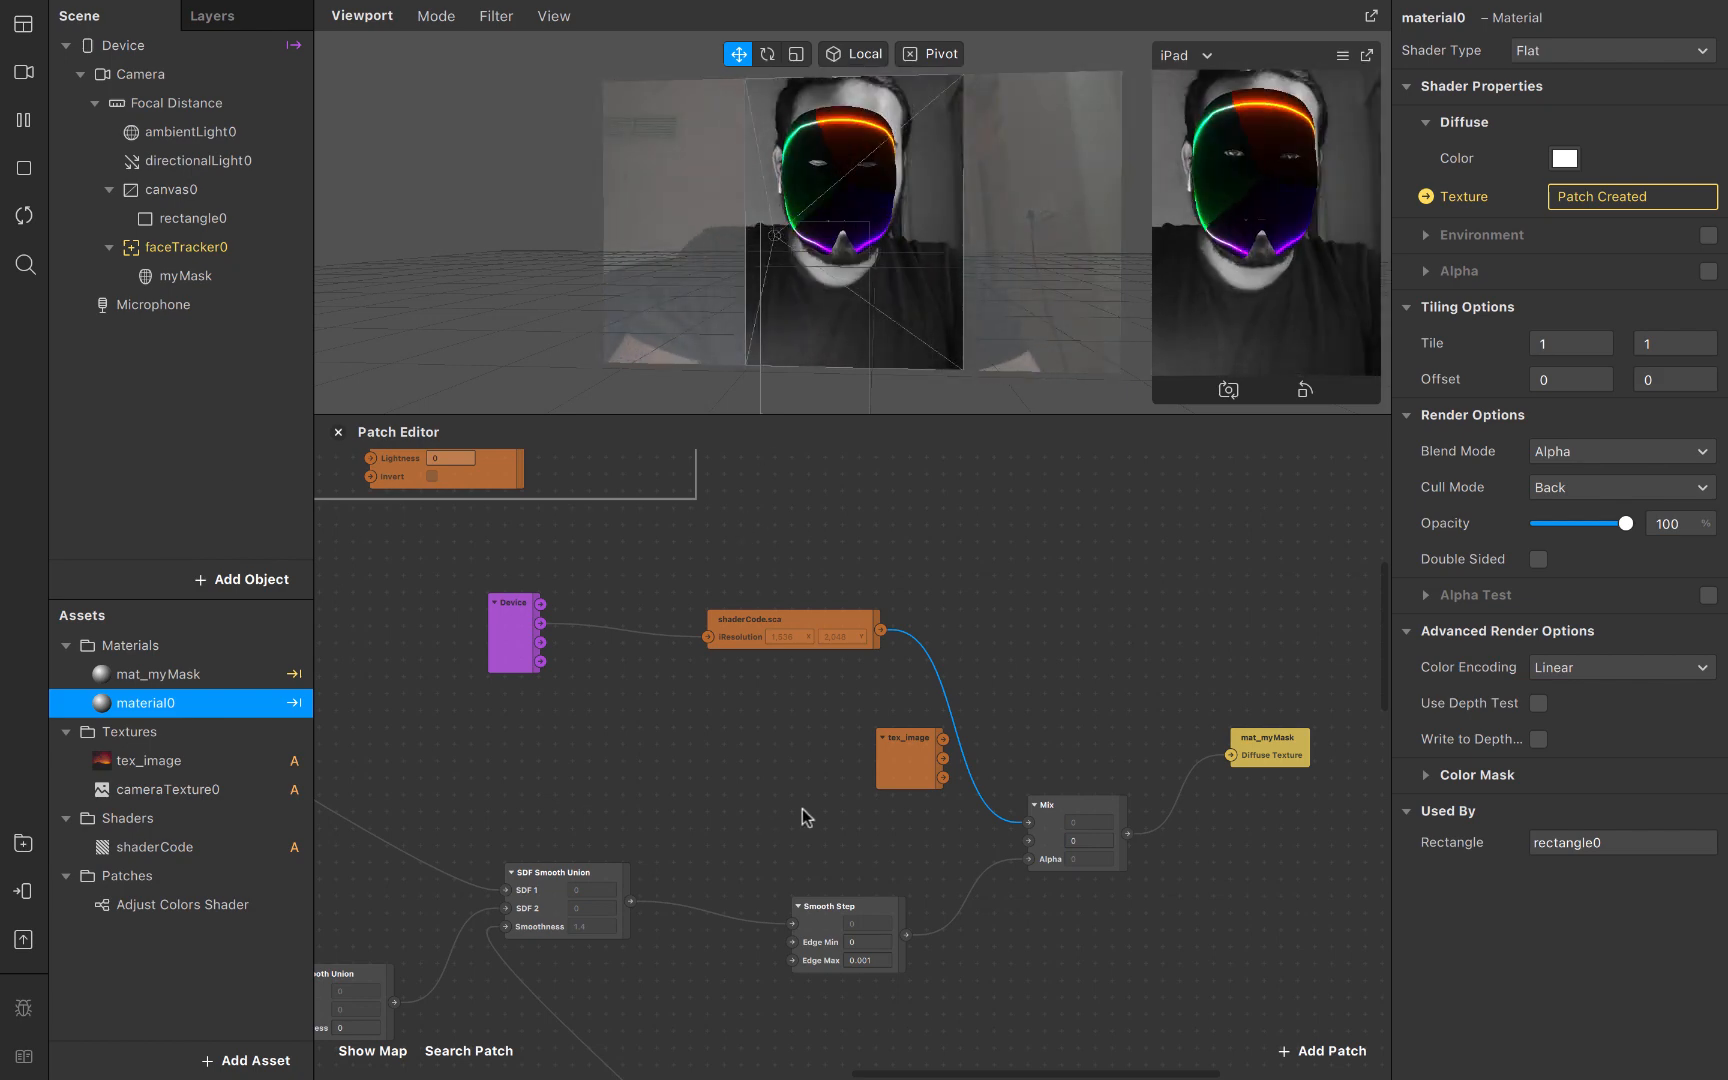
left_click(815, 815)
scroll(815, 815, "down", 2)
scroll(815, 815, "right", 2)
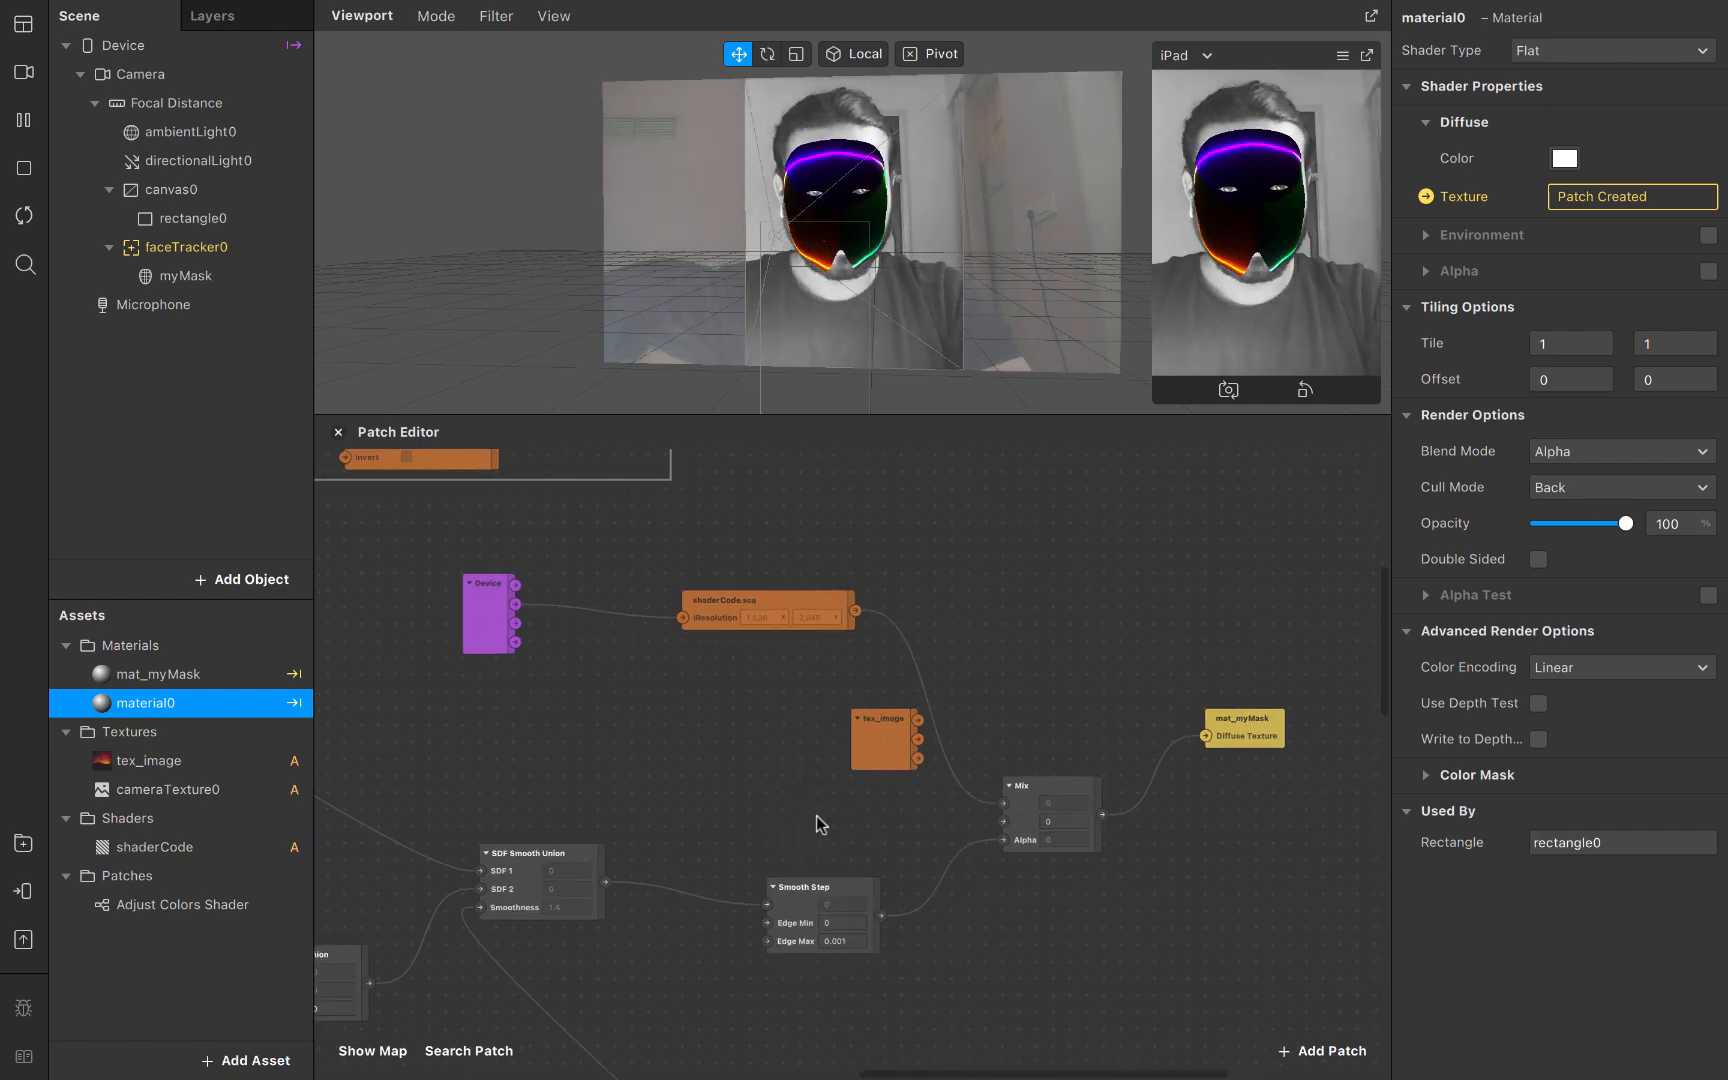
scroll(815, 815, "down", 2, "ctrl")
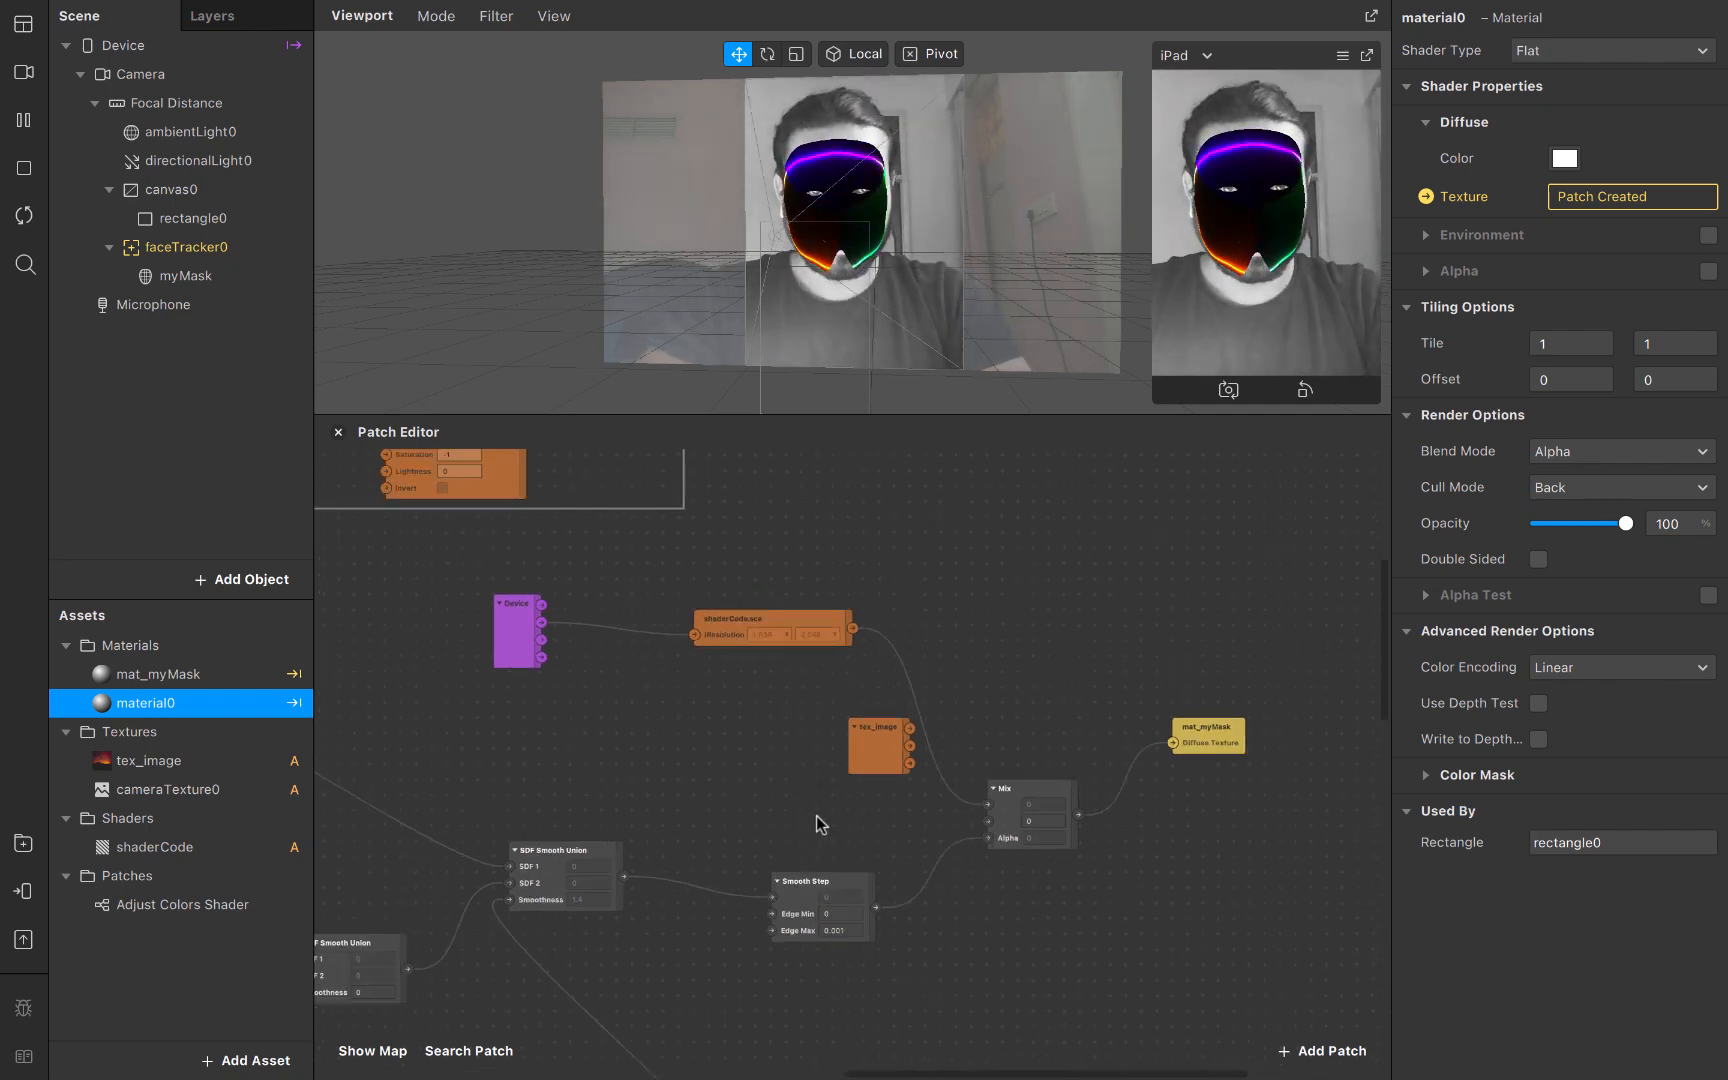